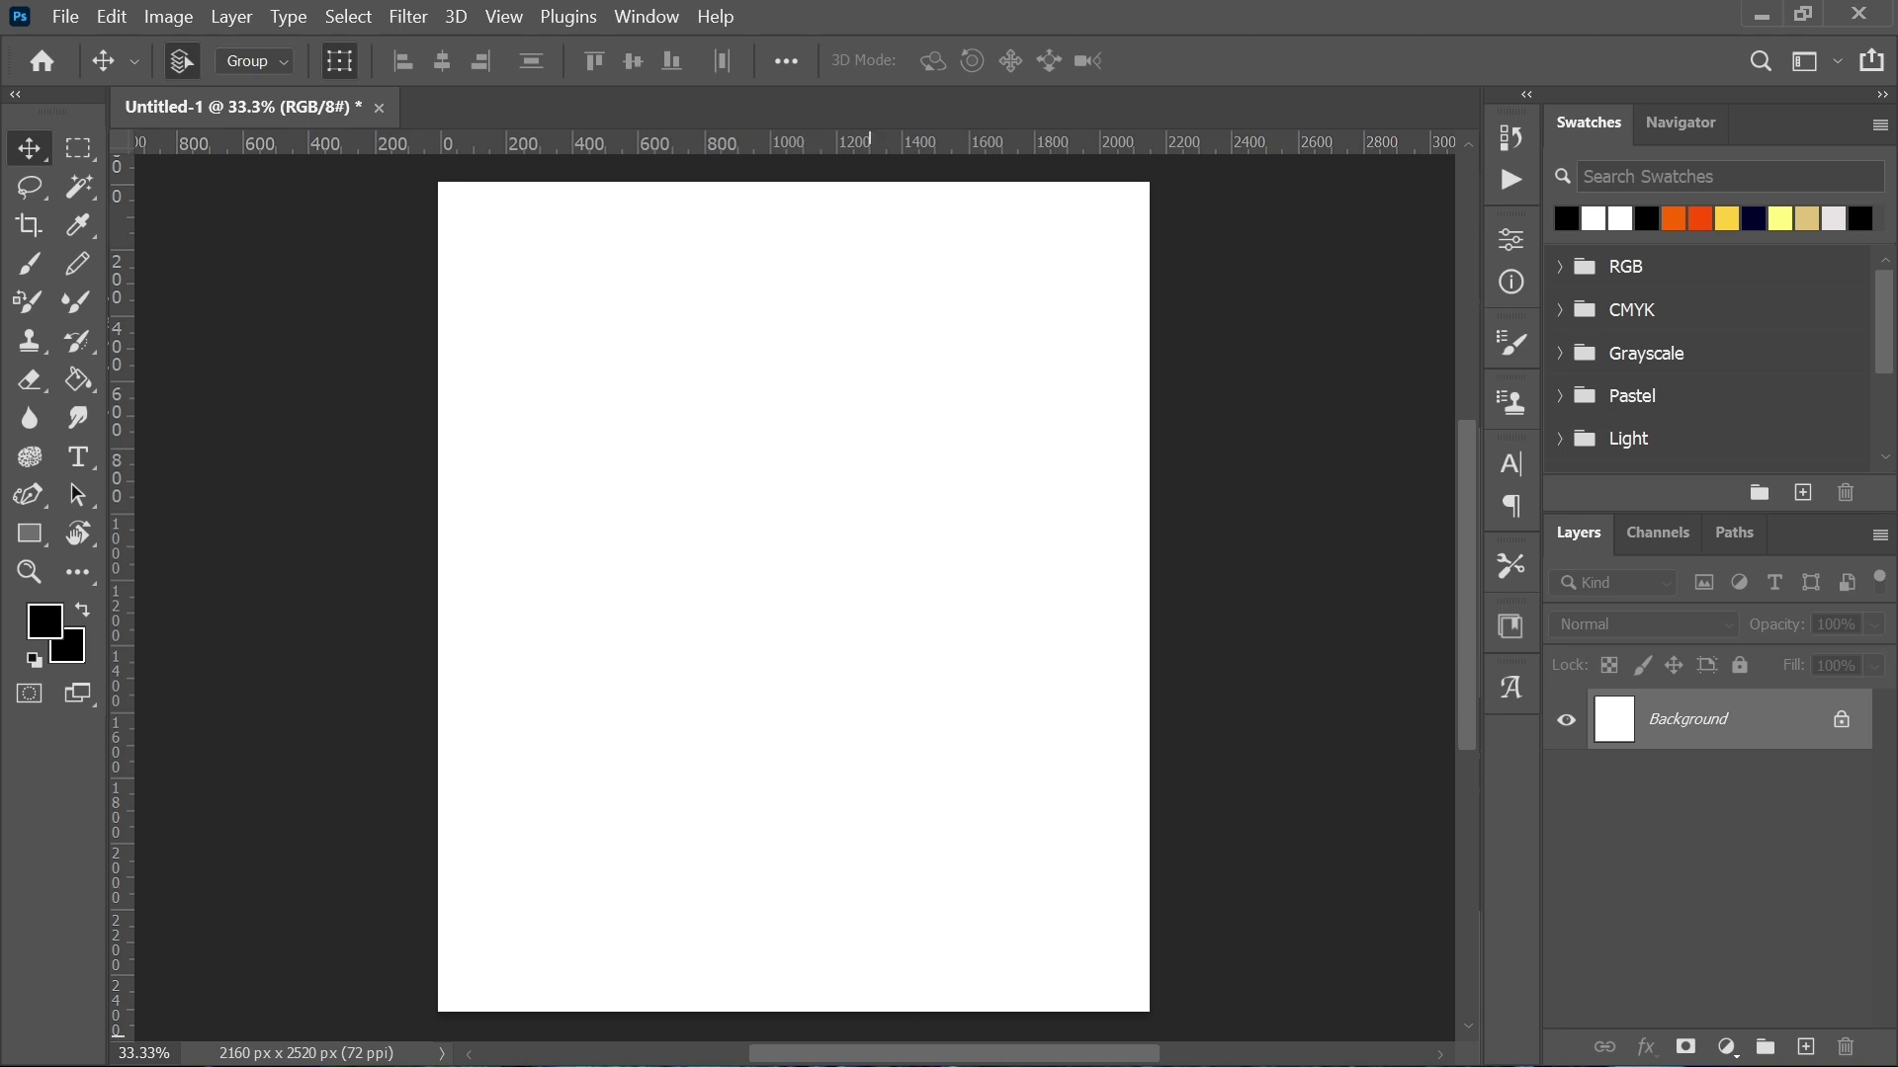
Step: Place the Untitled-1 denim texture from Pop234 across the canvas middle, nudged slightly up
{"action": "left_click", "coordinate": [753, 1034]}
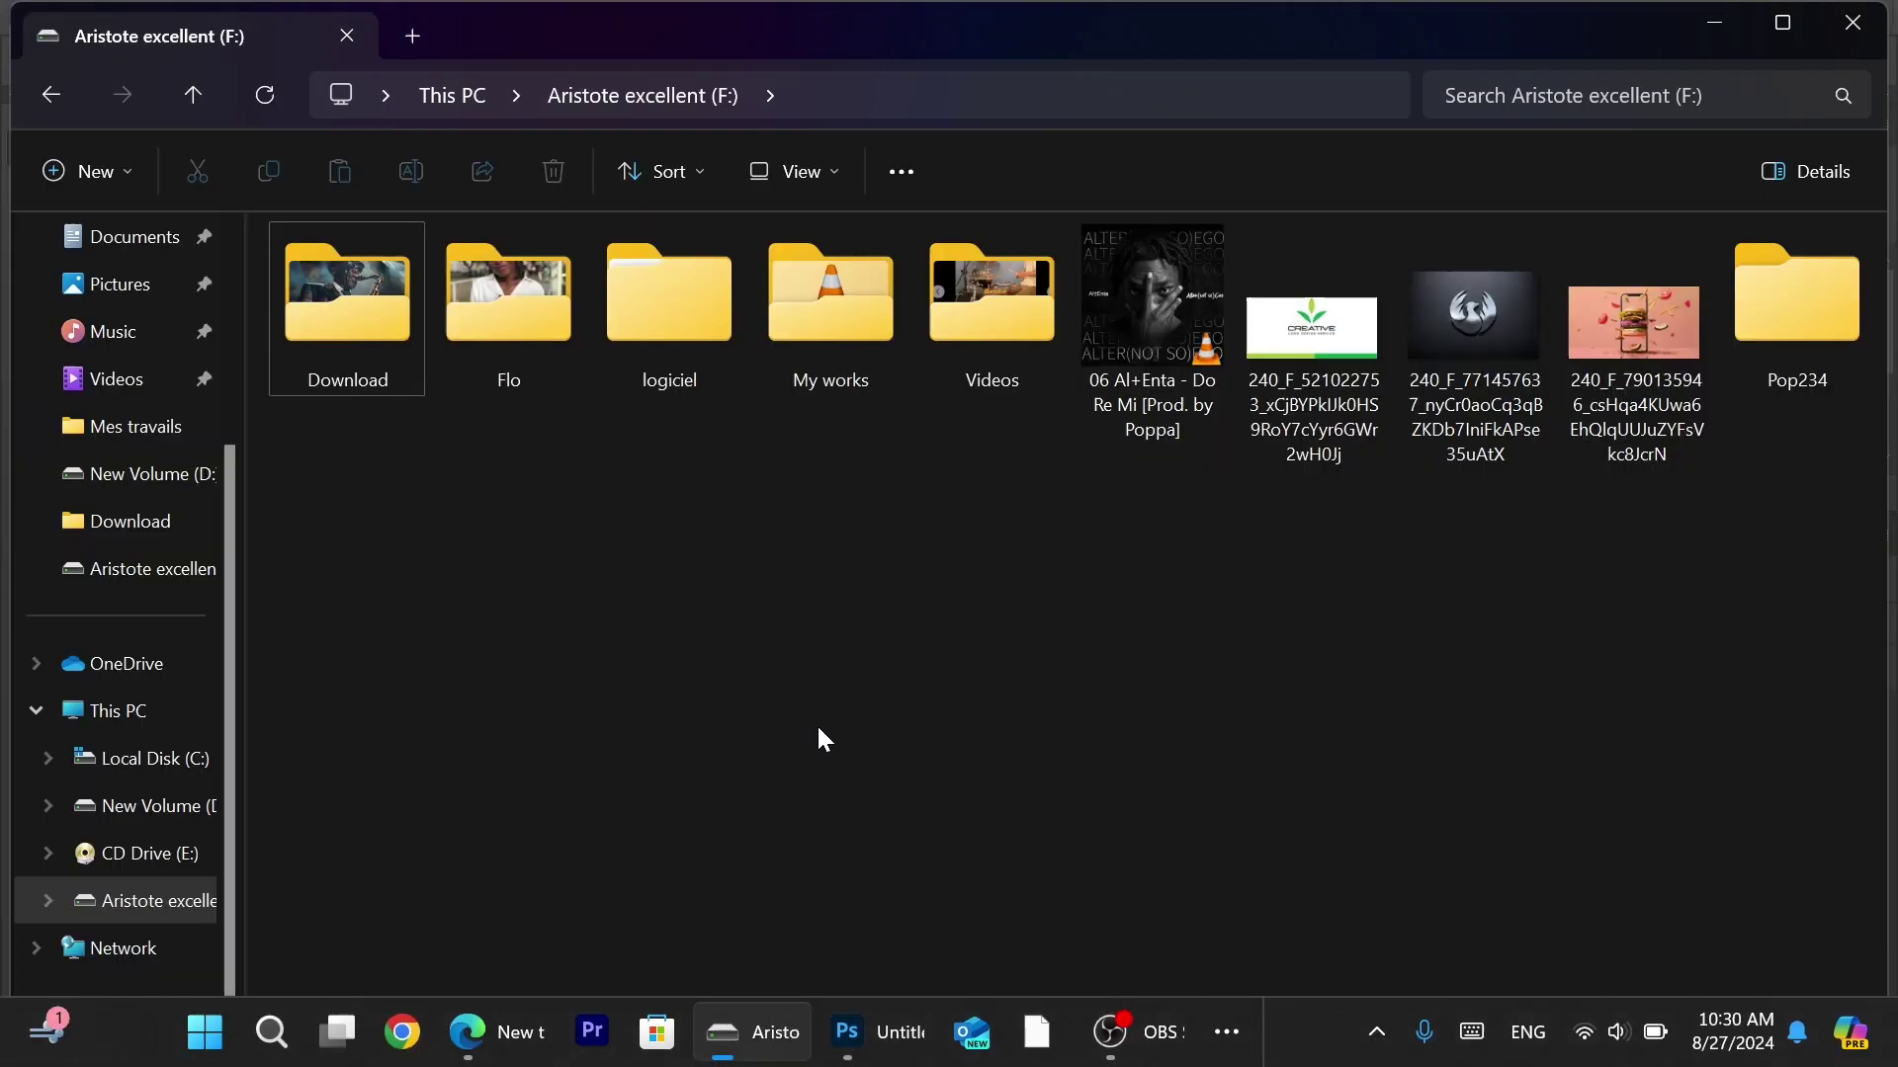
{"action": "double_click", "coordinate": [1771, 306]}
{"action": "mouse_move", "coordinate": [506, 316]}
{"action": "left_mouse_down"}
{"action": "mouse_move", "coordinate": [741, 766]}
{"action": "mouse_move", "coordinate": [854, 676]}
{"action": "left_mouse_up"}
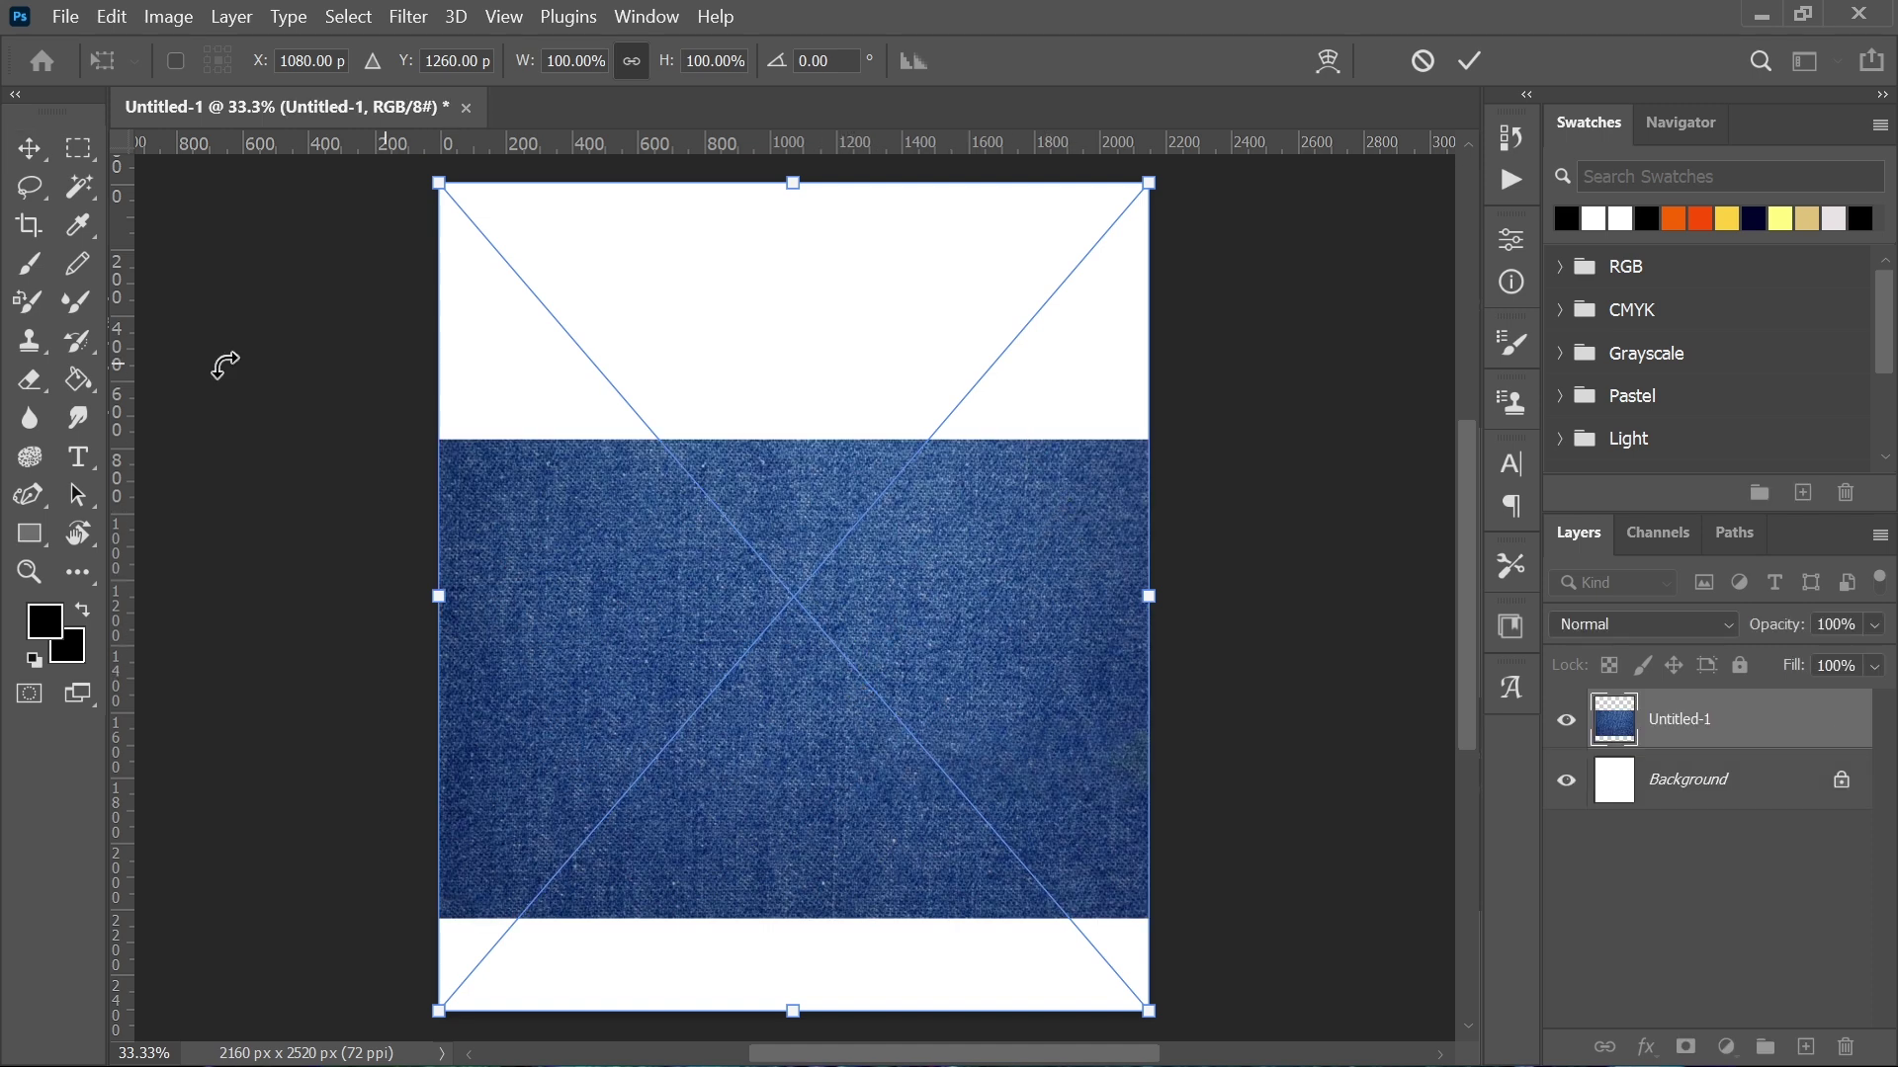
{"action": "key", "text": "Return"}
{"action": "mouse_move", "coordinate": [927, 699]}
{"action": "left_mouse_down"}
{"action": "mouse_move", "coordinate": [933, 668]}
{"action": "mouse_move", "coordinate": [912, 725]}
{"action": "left_mouse_up"}
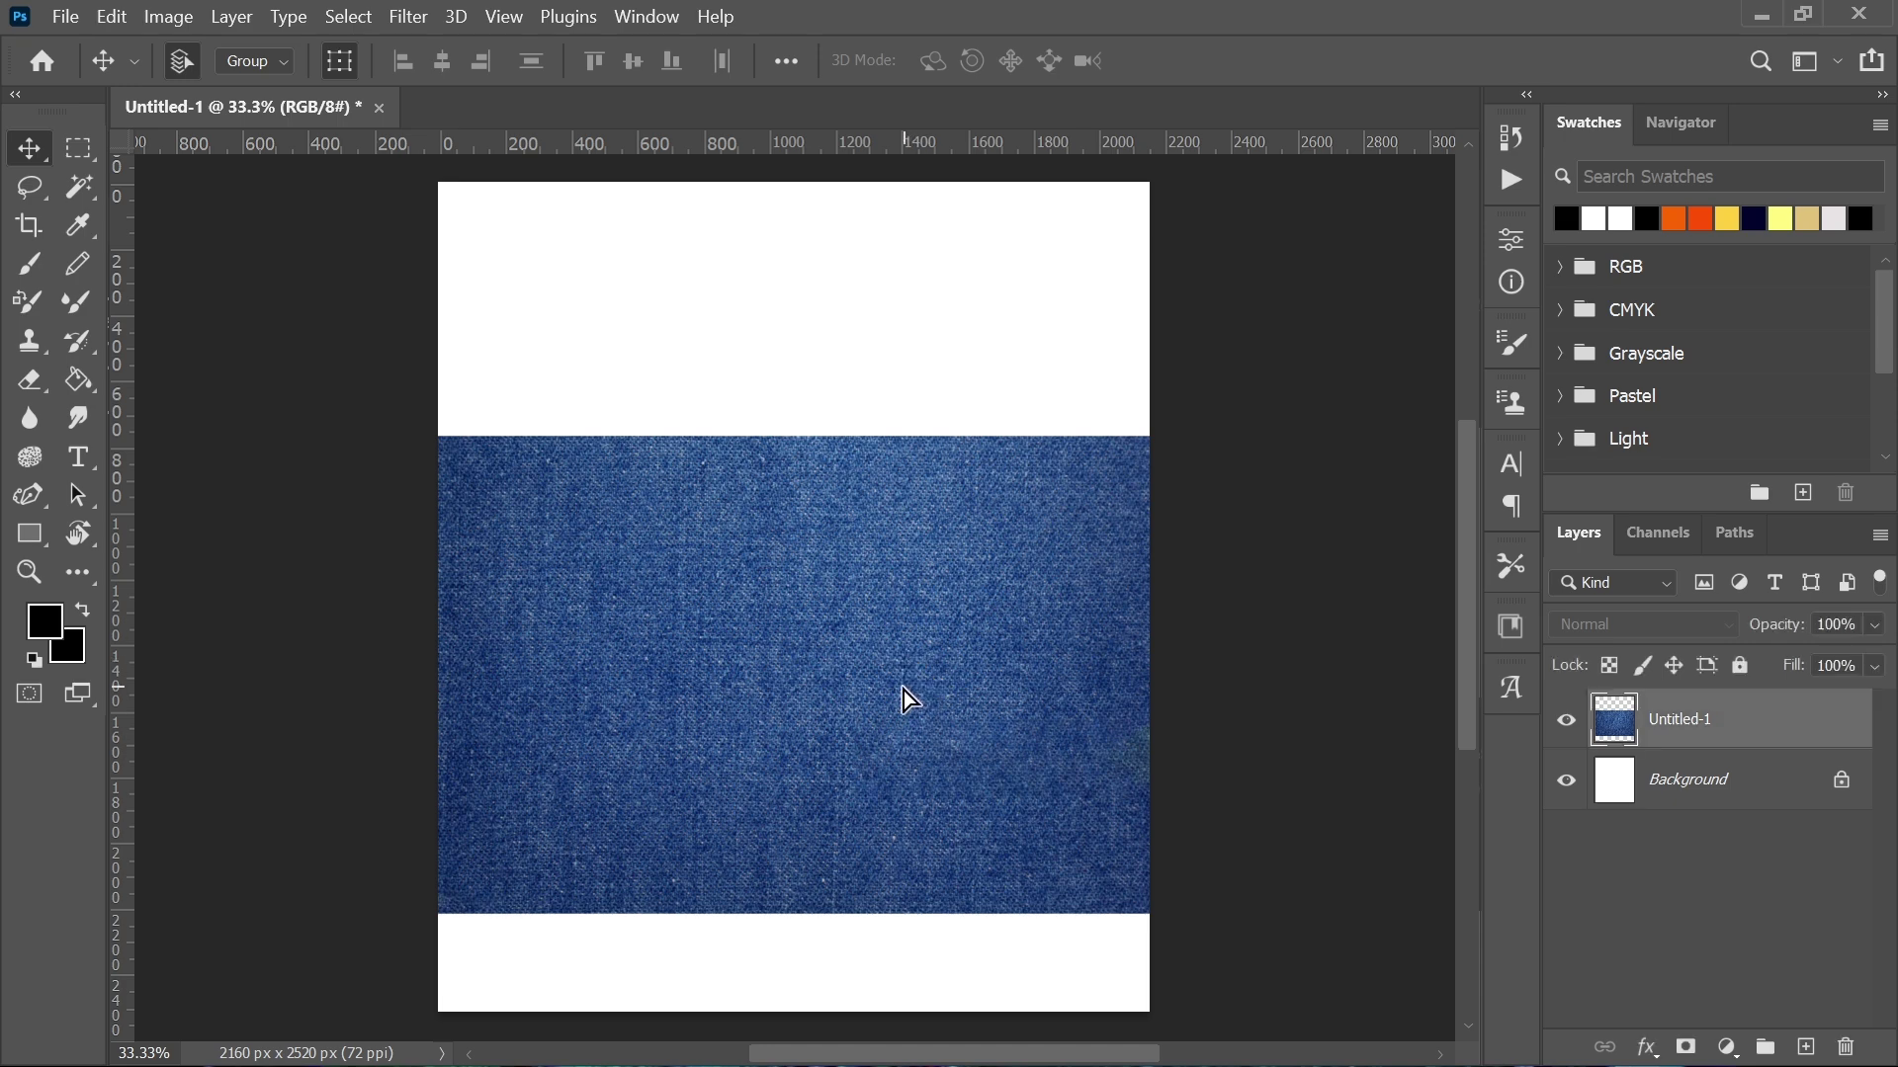
Step: Copy IMG_2219 and IMG_2239 from New Volume (D:) into the F:\Pop234 folder
{"action": "left_click", "coordinate": [762, 1028]}
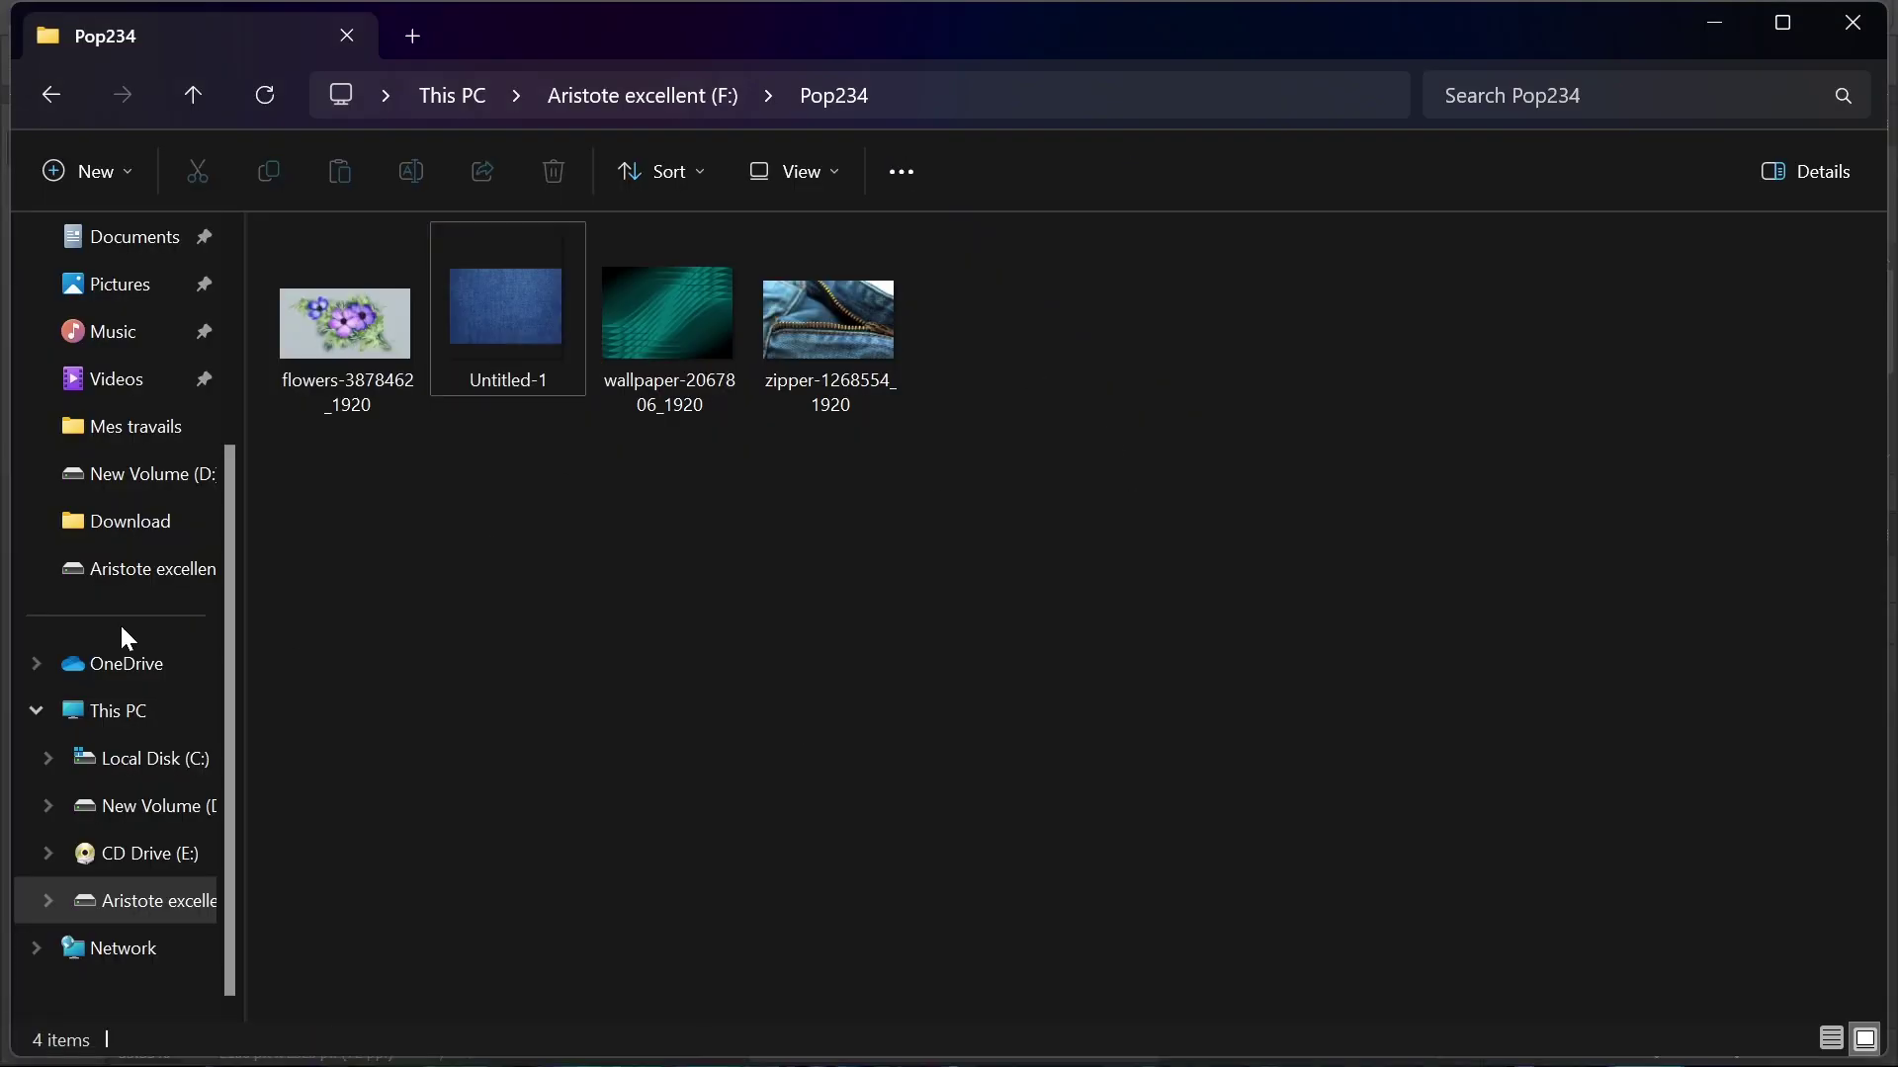
{"action": "left_click", "coordinate": [133, 474]}
{"action": "scroll", "coordinate": [1707, 762], "scroll_direction": "down", "scroll_amount": 5}
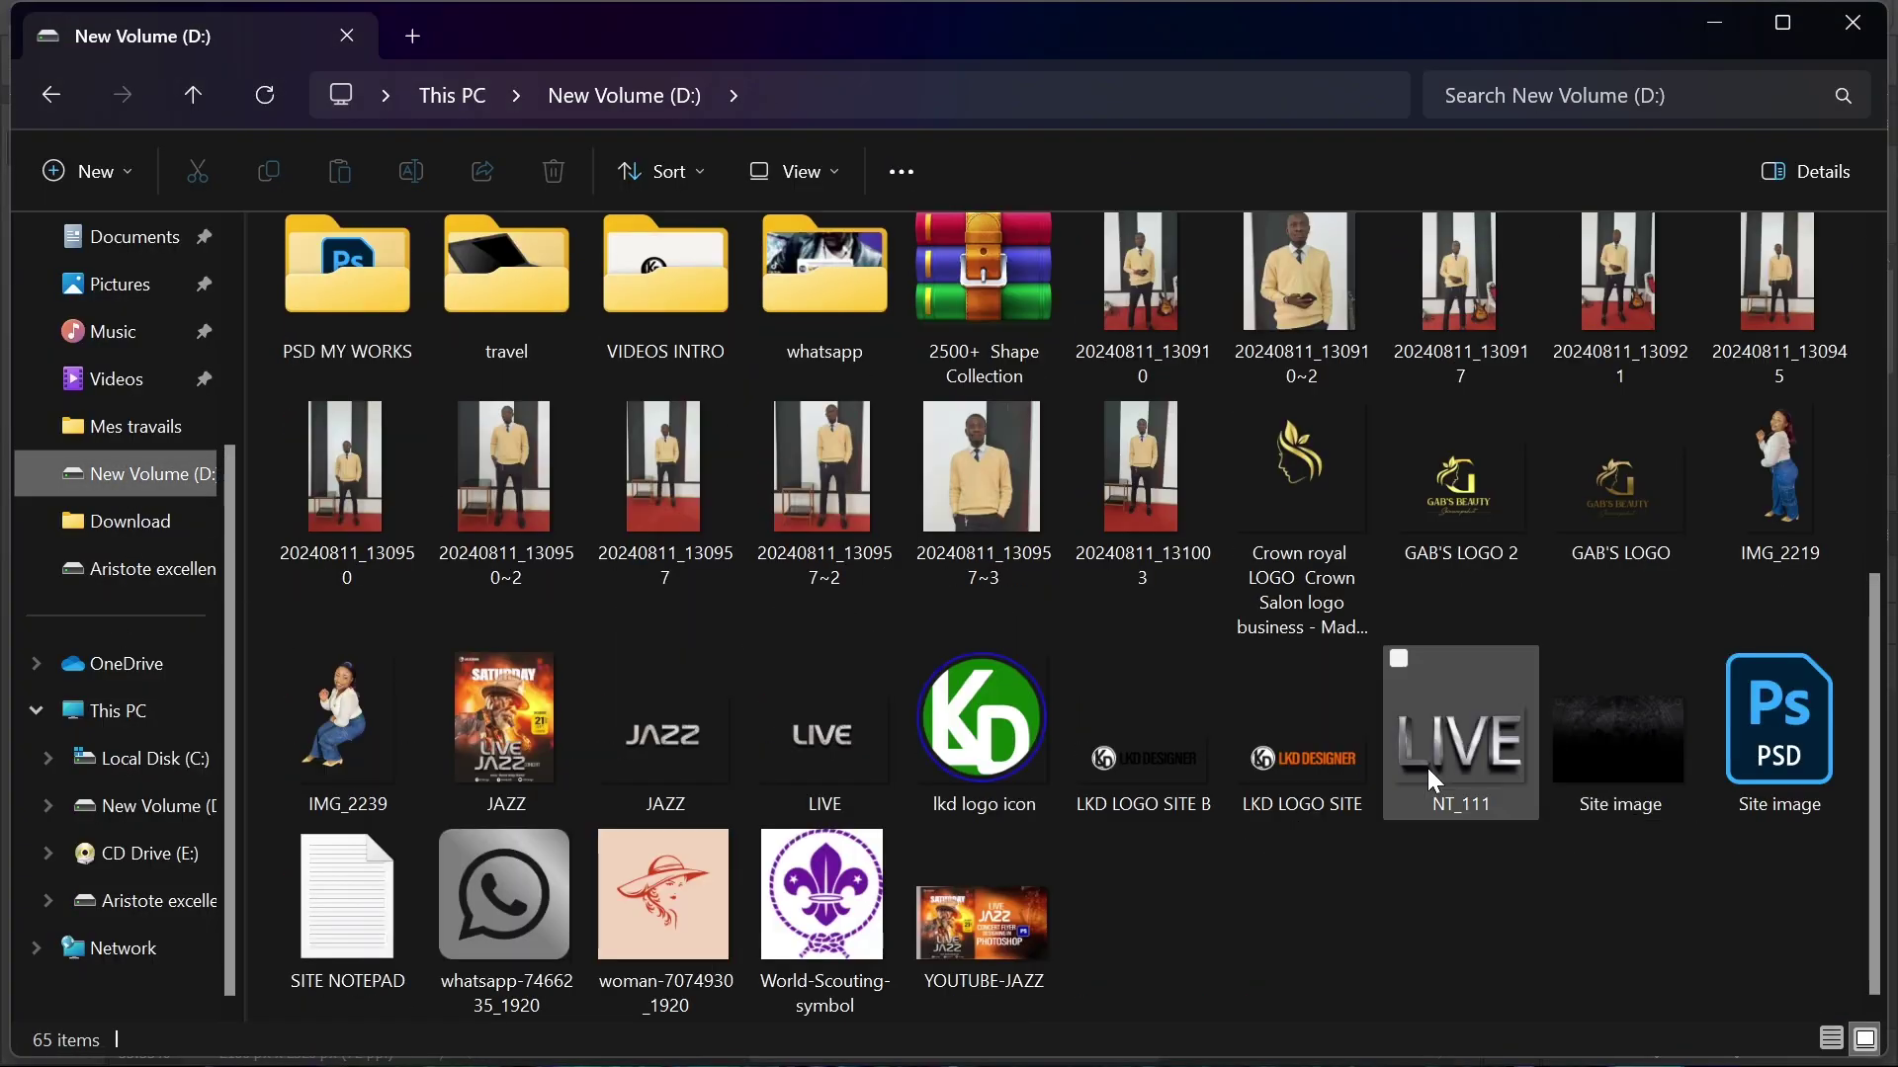
{"action": "left_click", "coordinate": [1779, 474]}
{"action": "left_click", "coordinate": [345, 709], "text": "ctrl"}
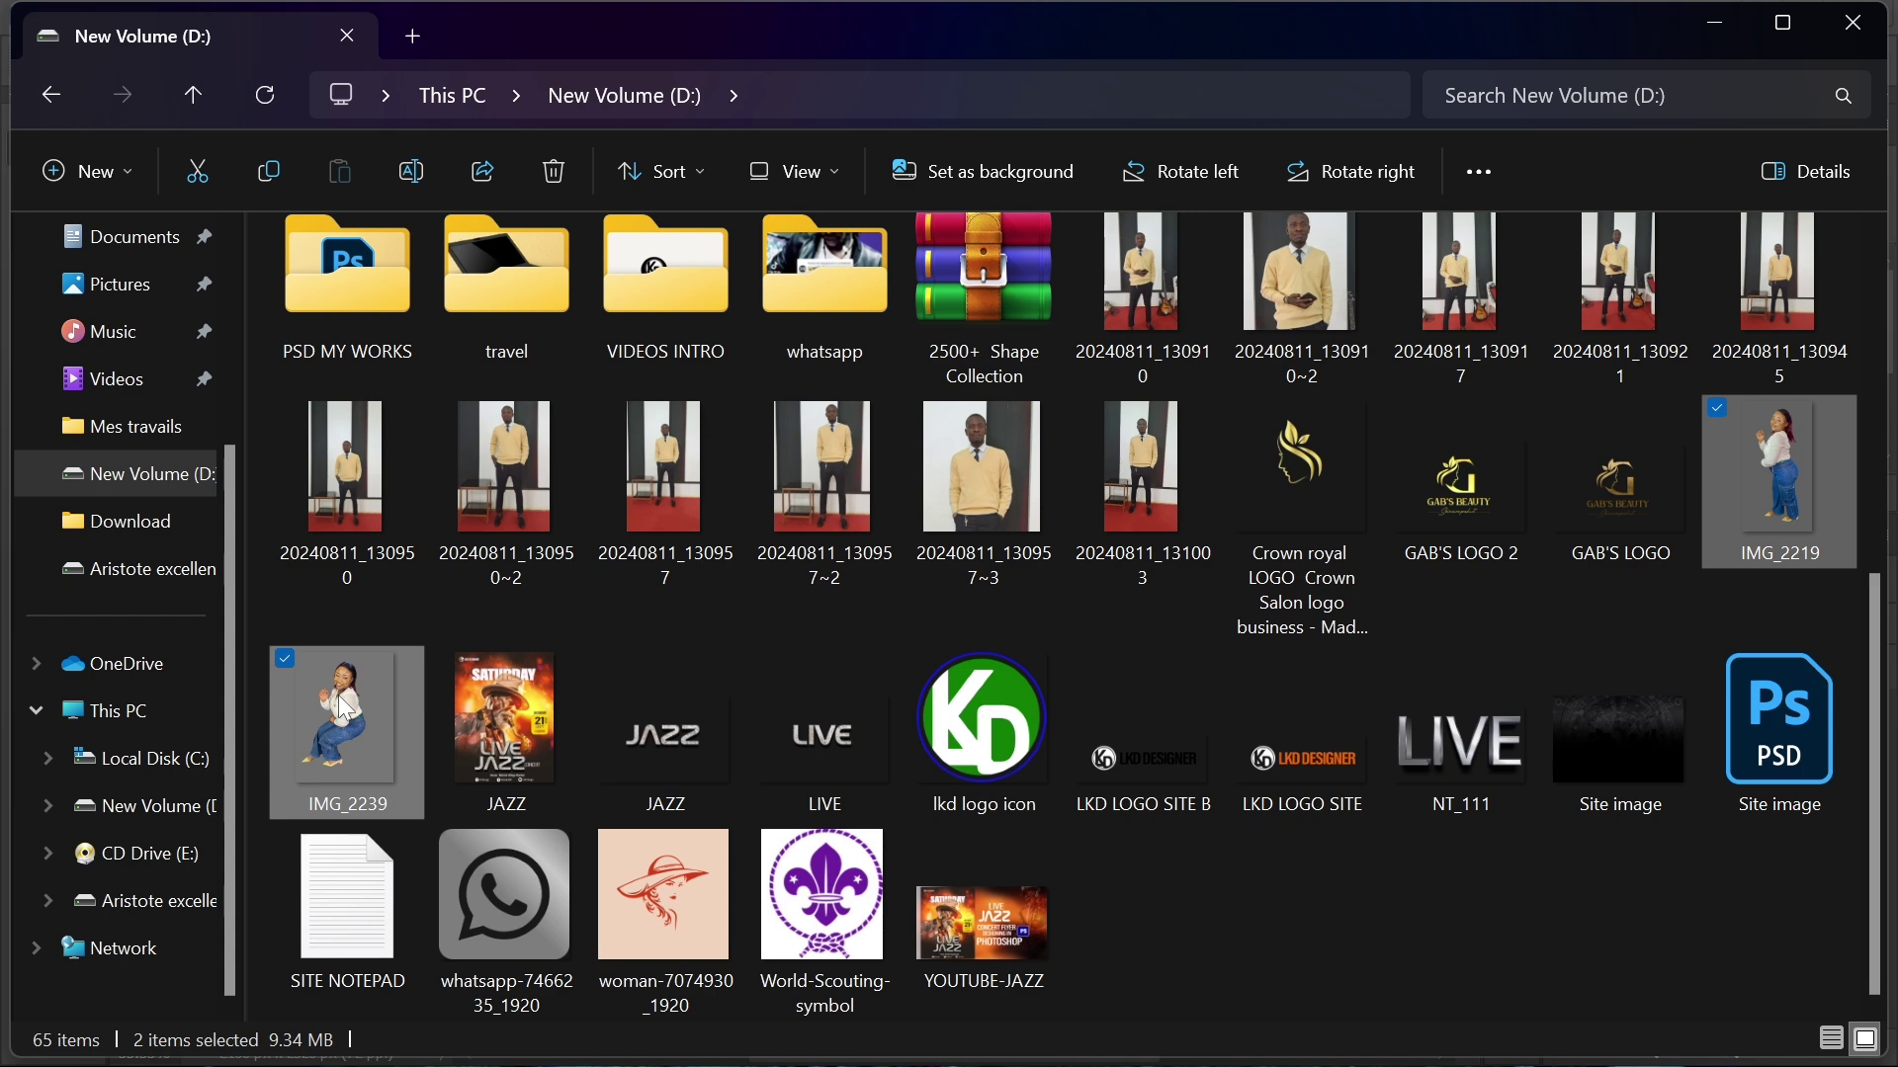
{"action": "key", "text": "ctrl+c"}
{"action": "left_click", "coordinate": [148, 900]}
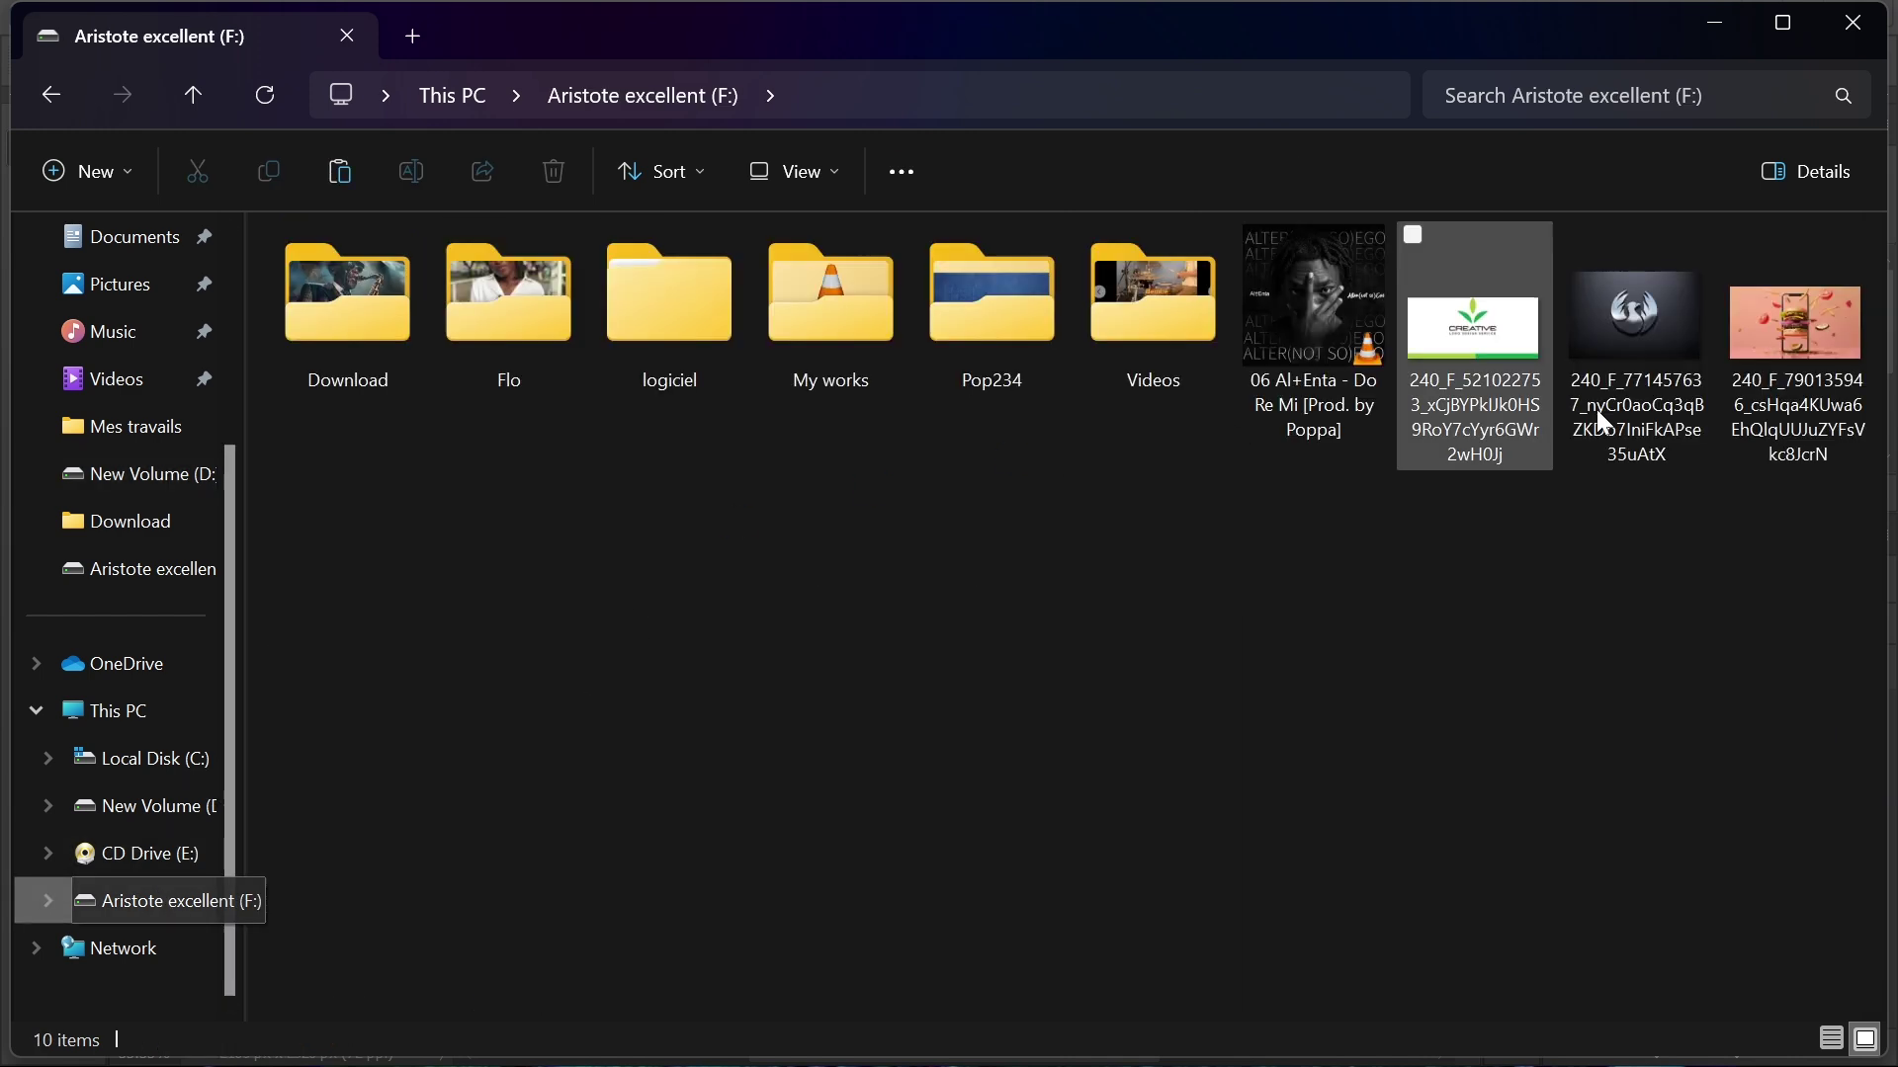
{"action": "double_click", "coordinate": [967, 361]}
{"action": "key", "text": "ctrl+v"}
{"action": "left_click", "coordinate": [998, 550]}
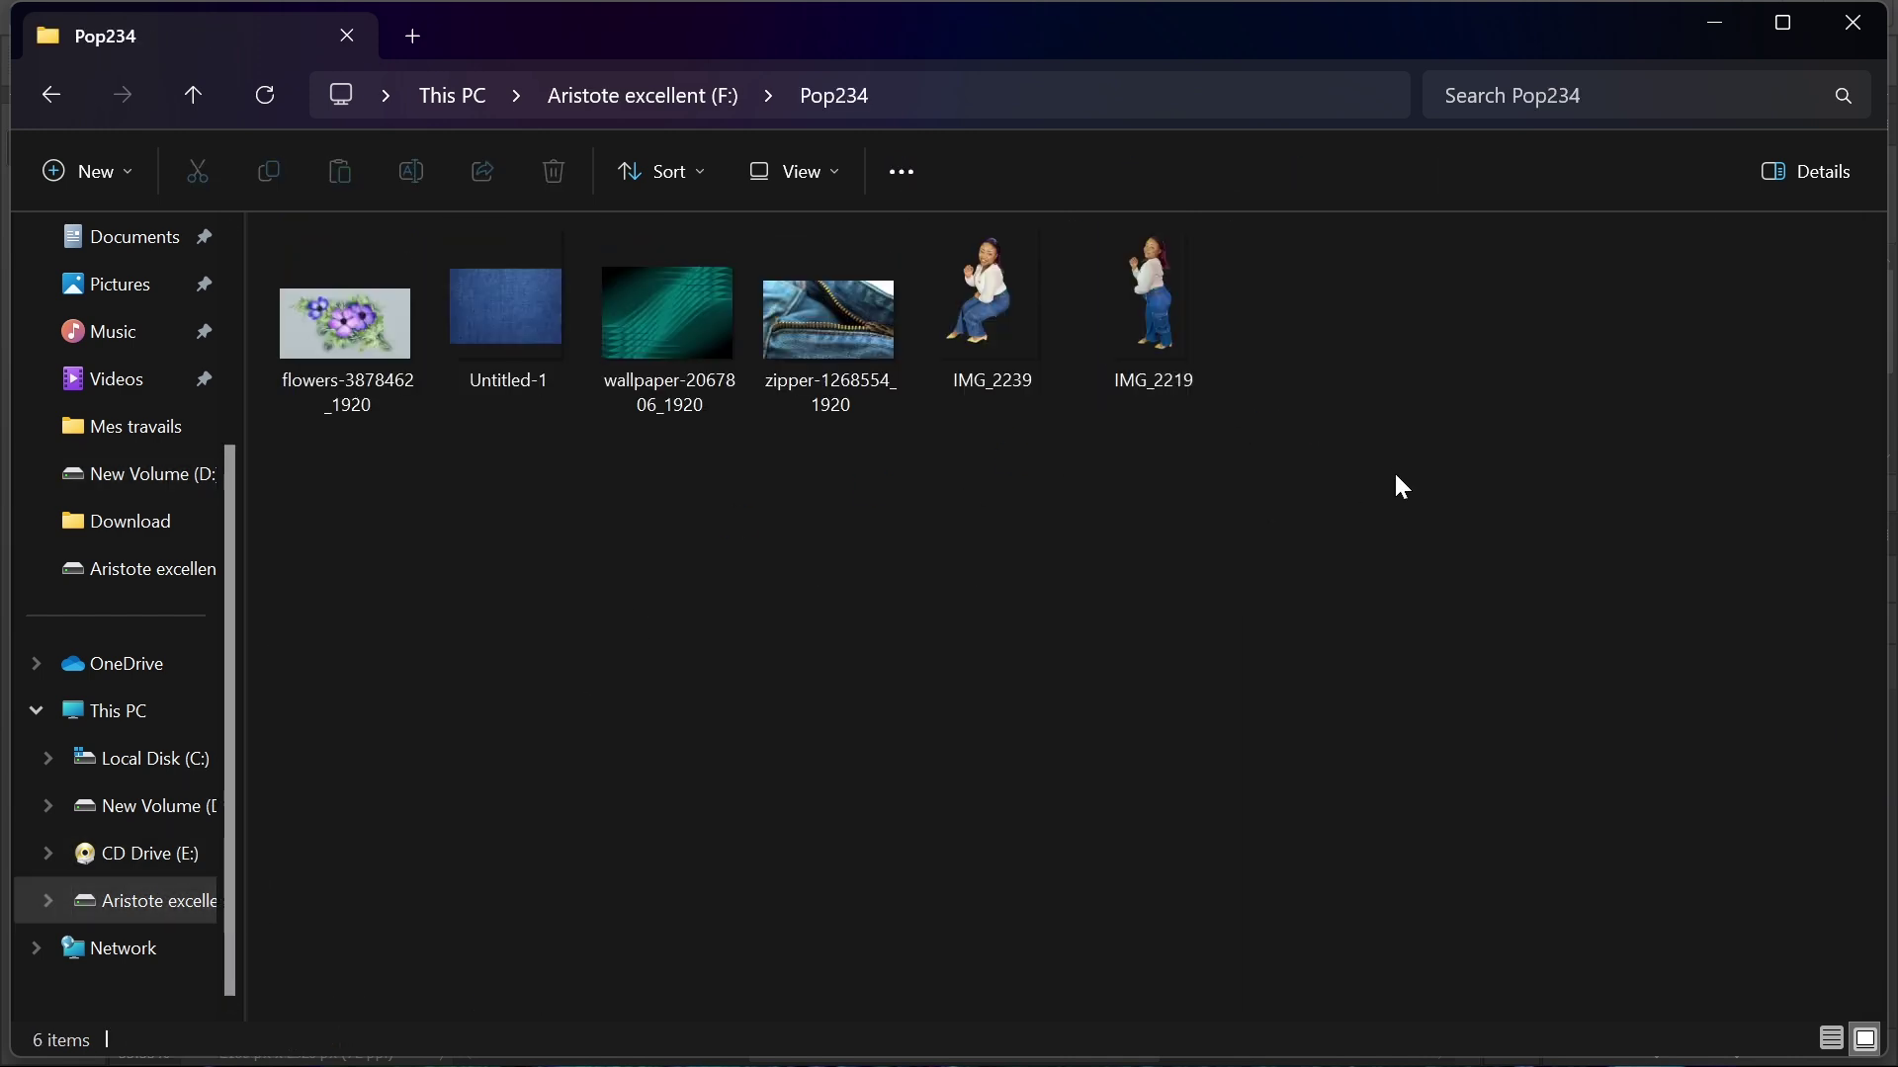
Step: Place the IMG_2219 woman photo into the poster and commit it
{"action": "mouse_move", "coordinate": [1136, 316]}
{"action": "left_mouse_down"}
{"action": "mouse_move", "coordinate": [899, 1018]}
{"action": "mouse_move", "coordinate": [791, 680]}
{"action": "mouse_move", "coordinate": [838, 673]}
{"action": "mouse_move", "coordinate": [833, 646]}
{"action": "left_mouse_up"}
{"action": "left_click", "coordinate": [1470, 62]}
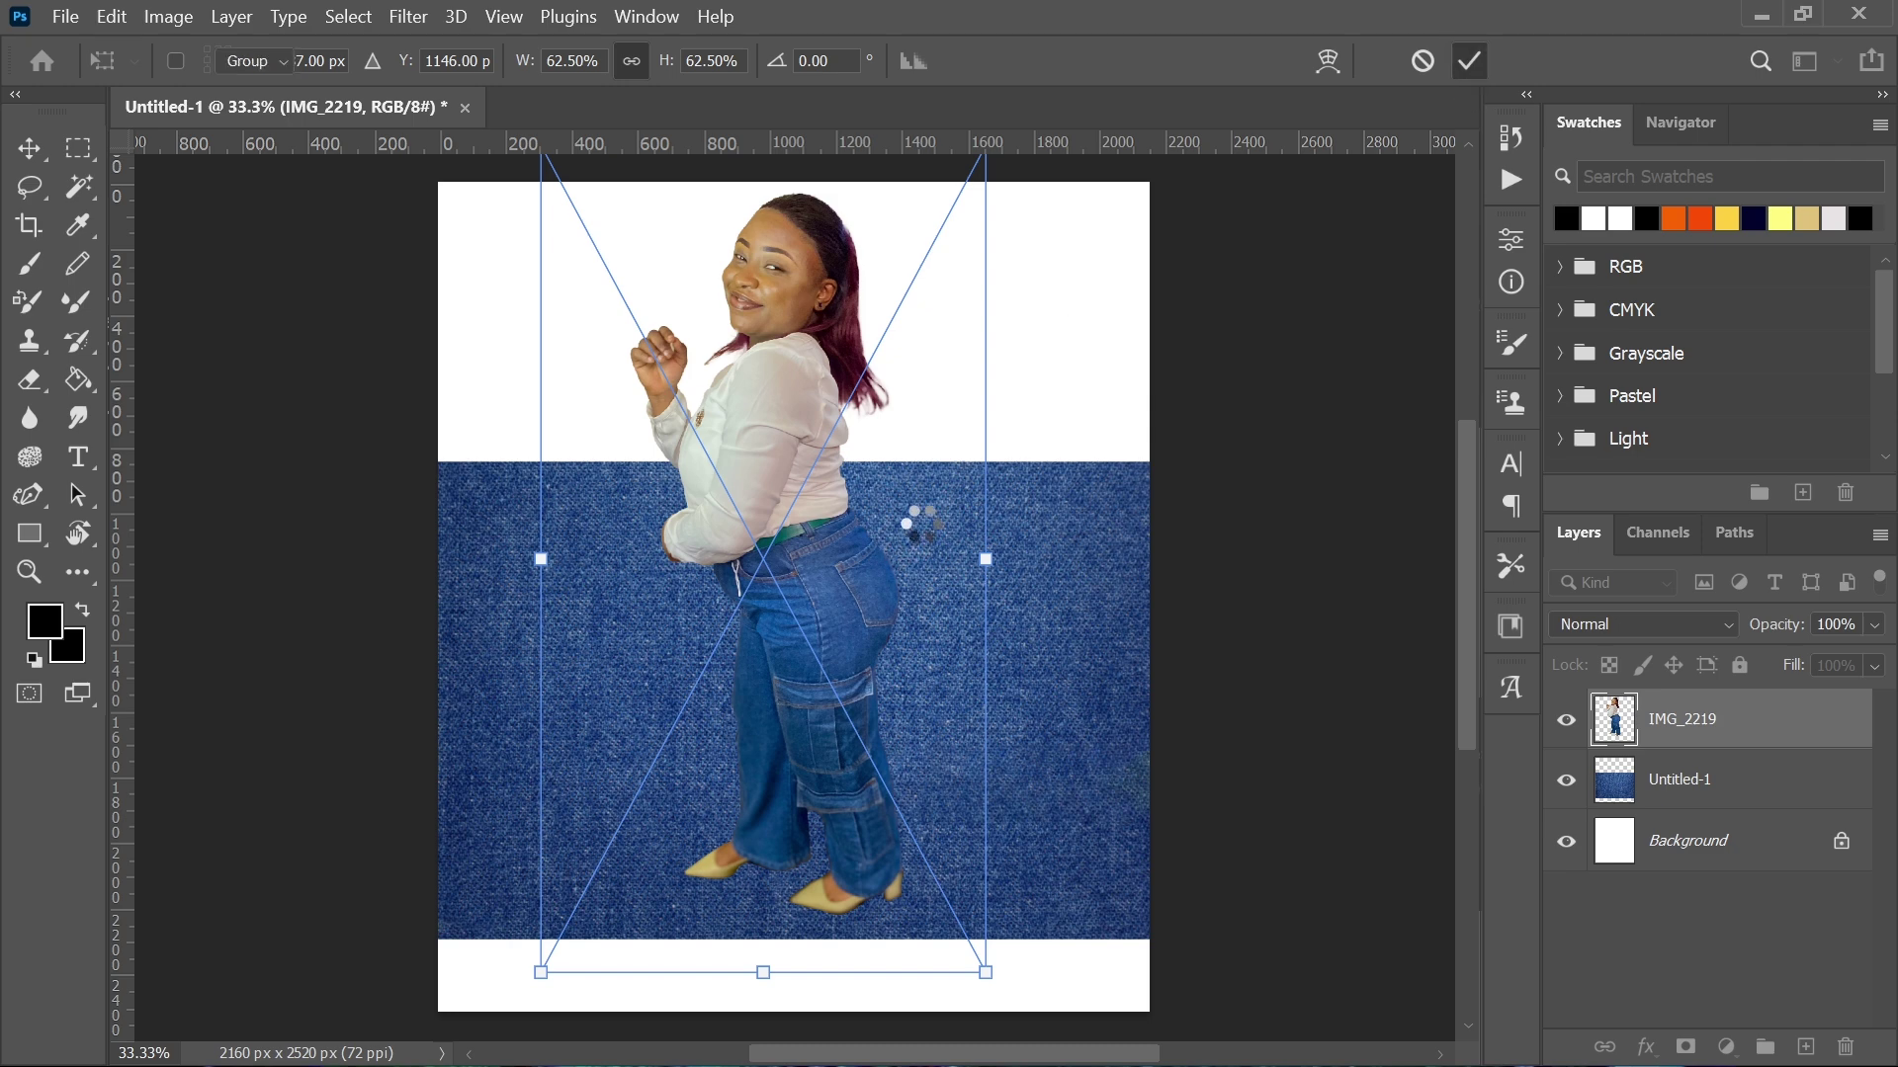
{"action": "key", "text": "ctrl+minus"}
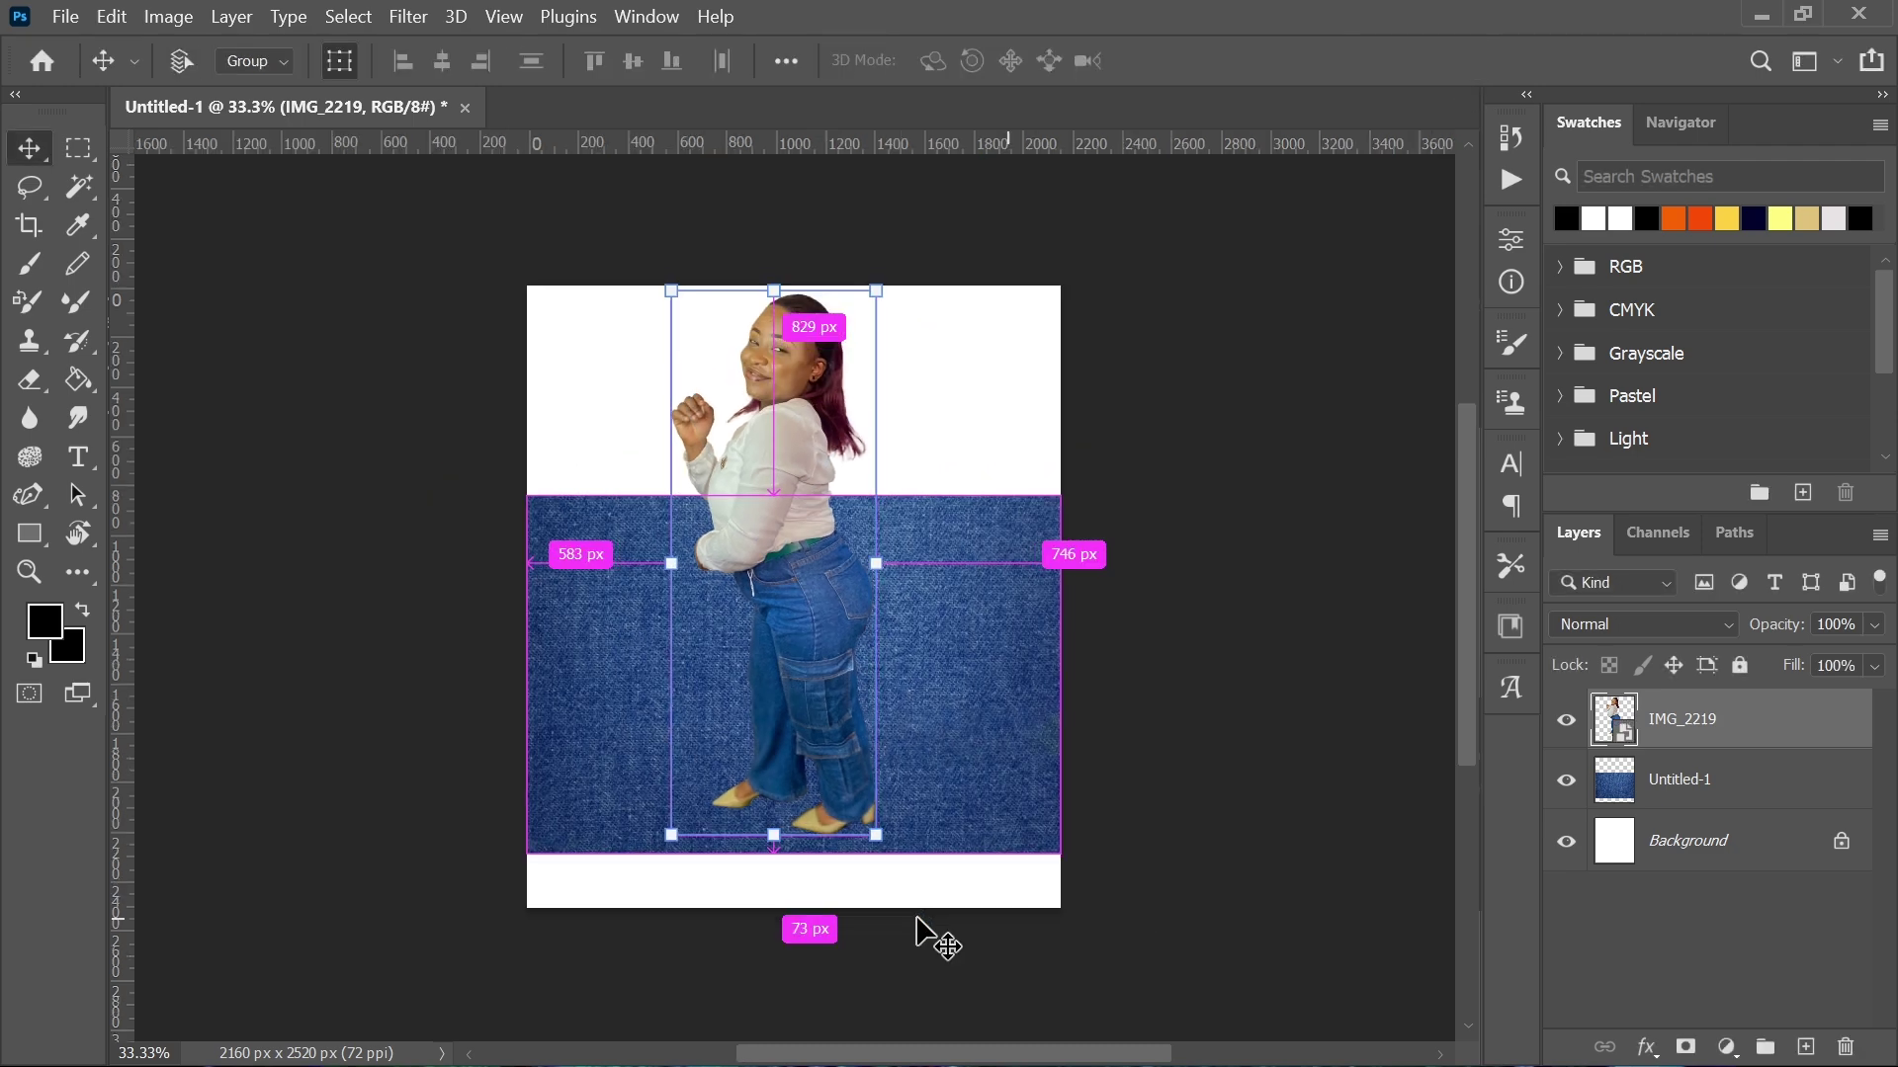
{"action": "left_click_drag", "start_coordinate": [874, 833], "coordinate": [902, 868]}
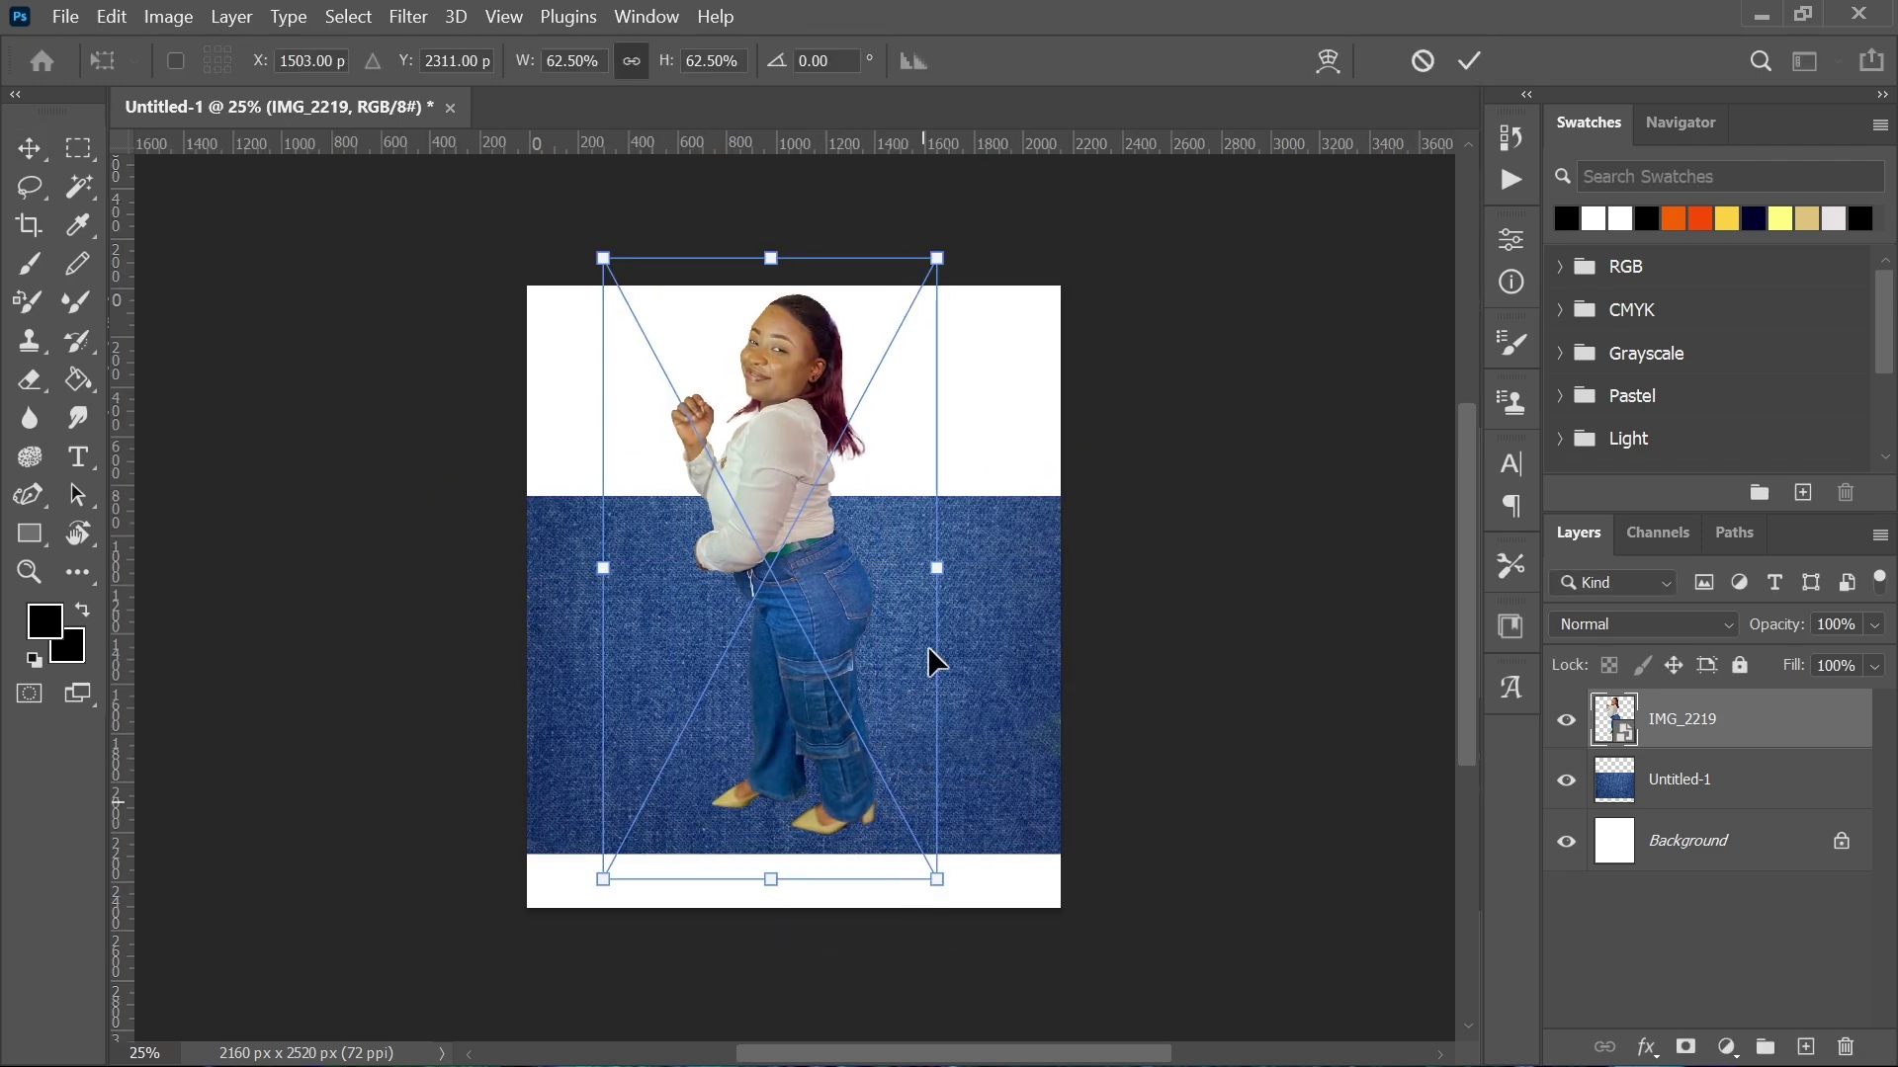
{"action": "left_click", "coordinate": [1426, 61]}
Step: Scale the IMG_2219 woman to 96.28% and centre her over the denim band
{"action": "key", "text": "ctrl+t"}
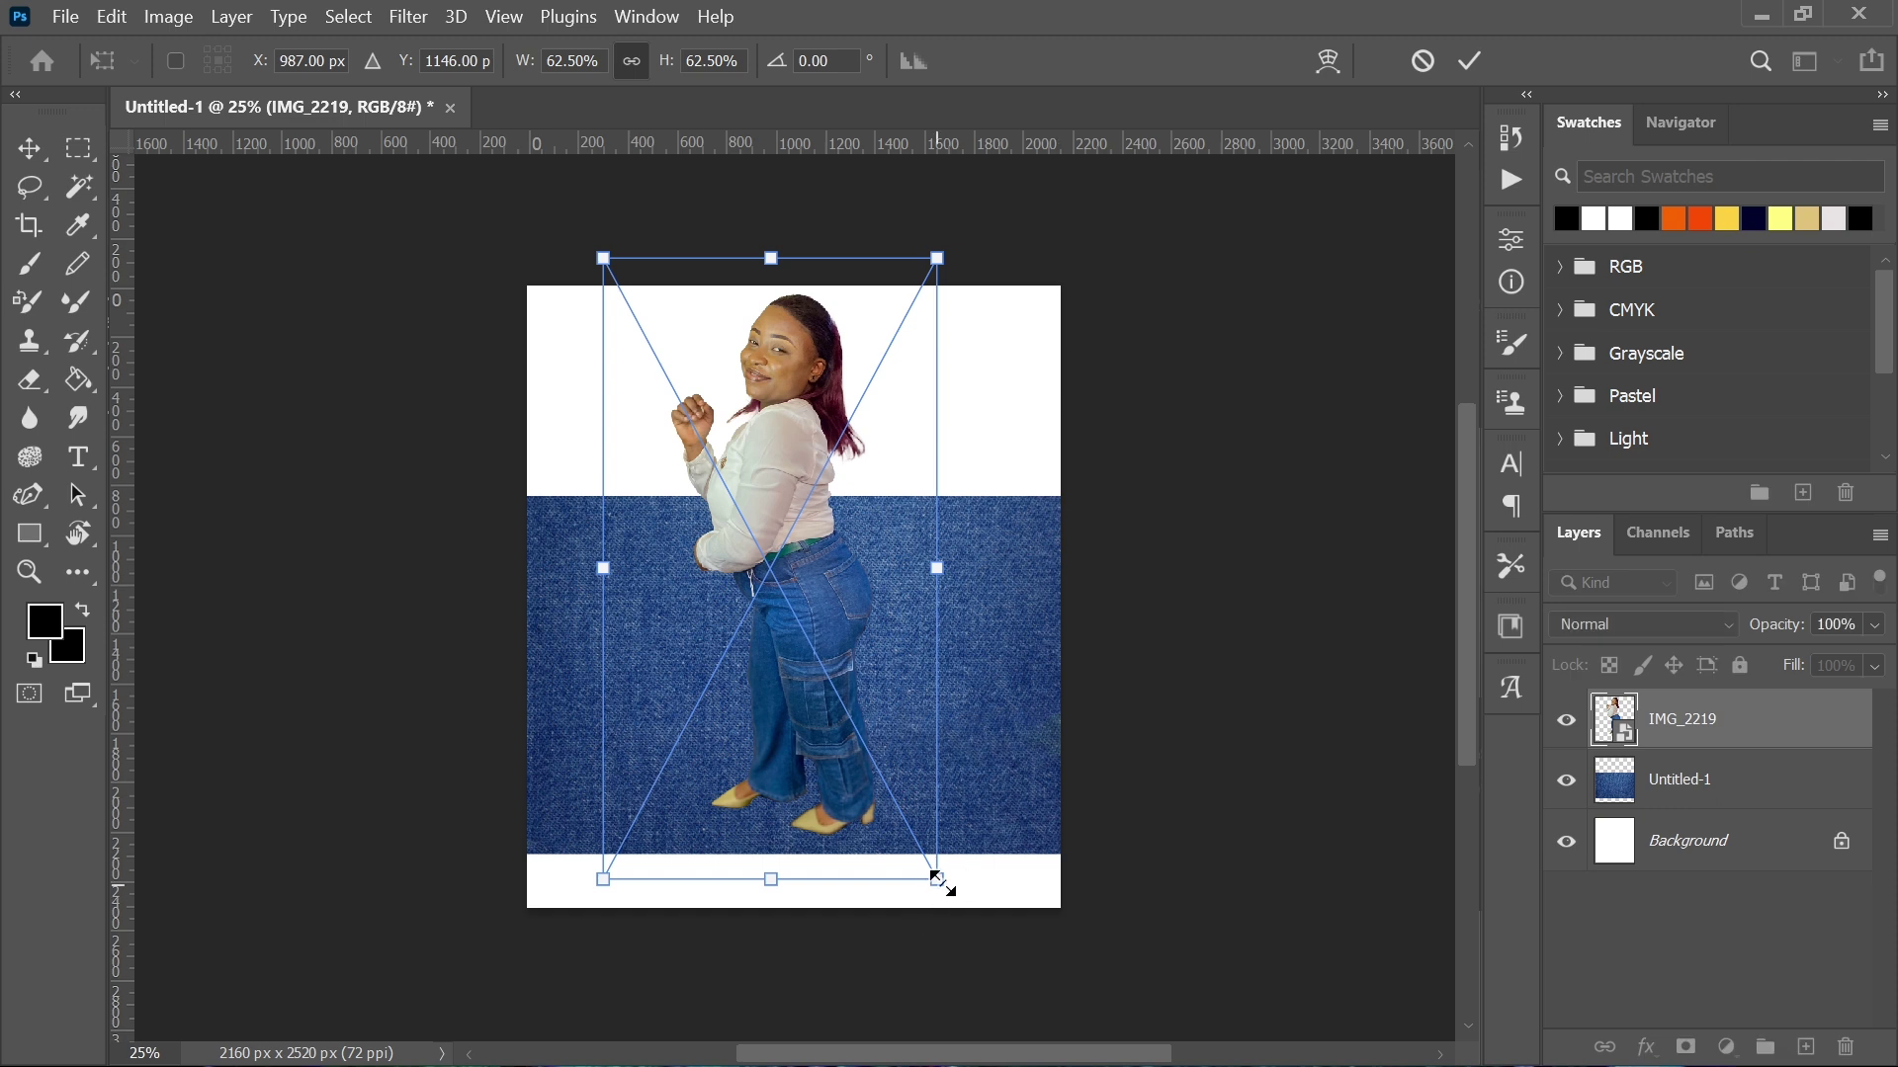
{"action": "left_click_drag", "start_coordinate": [937, 878], "coordinate": [1028, 1034]}
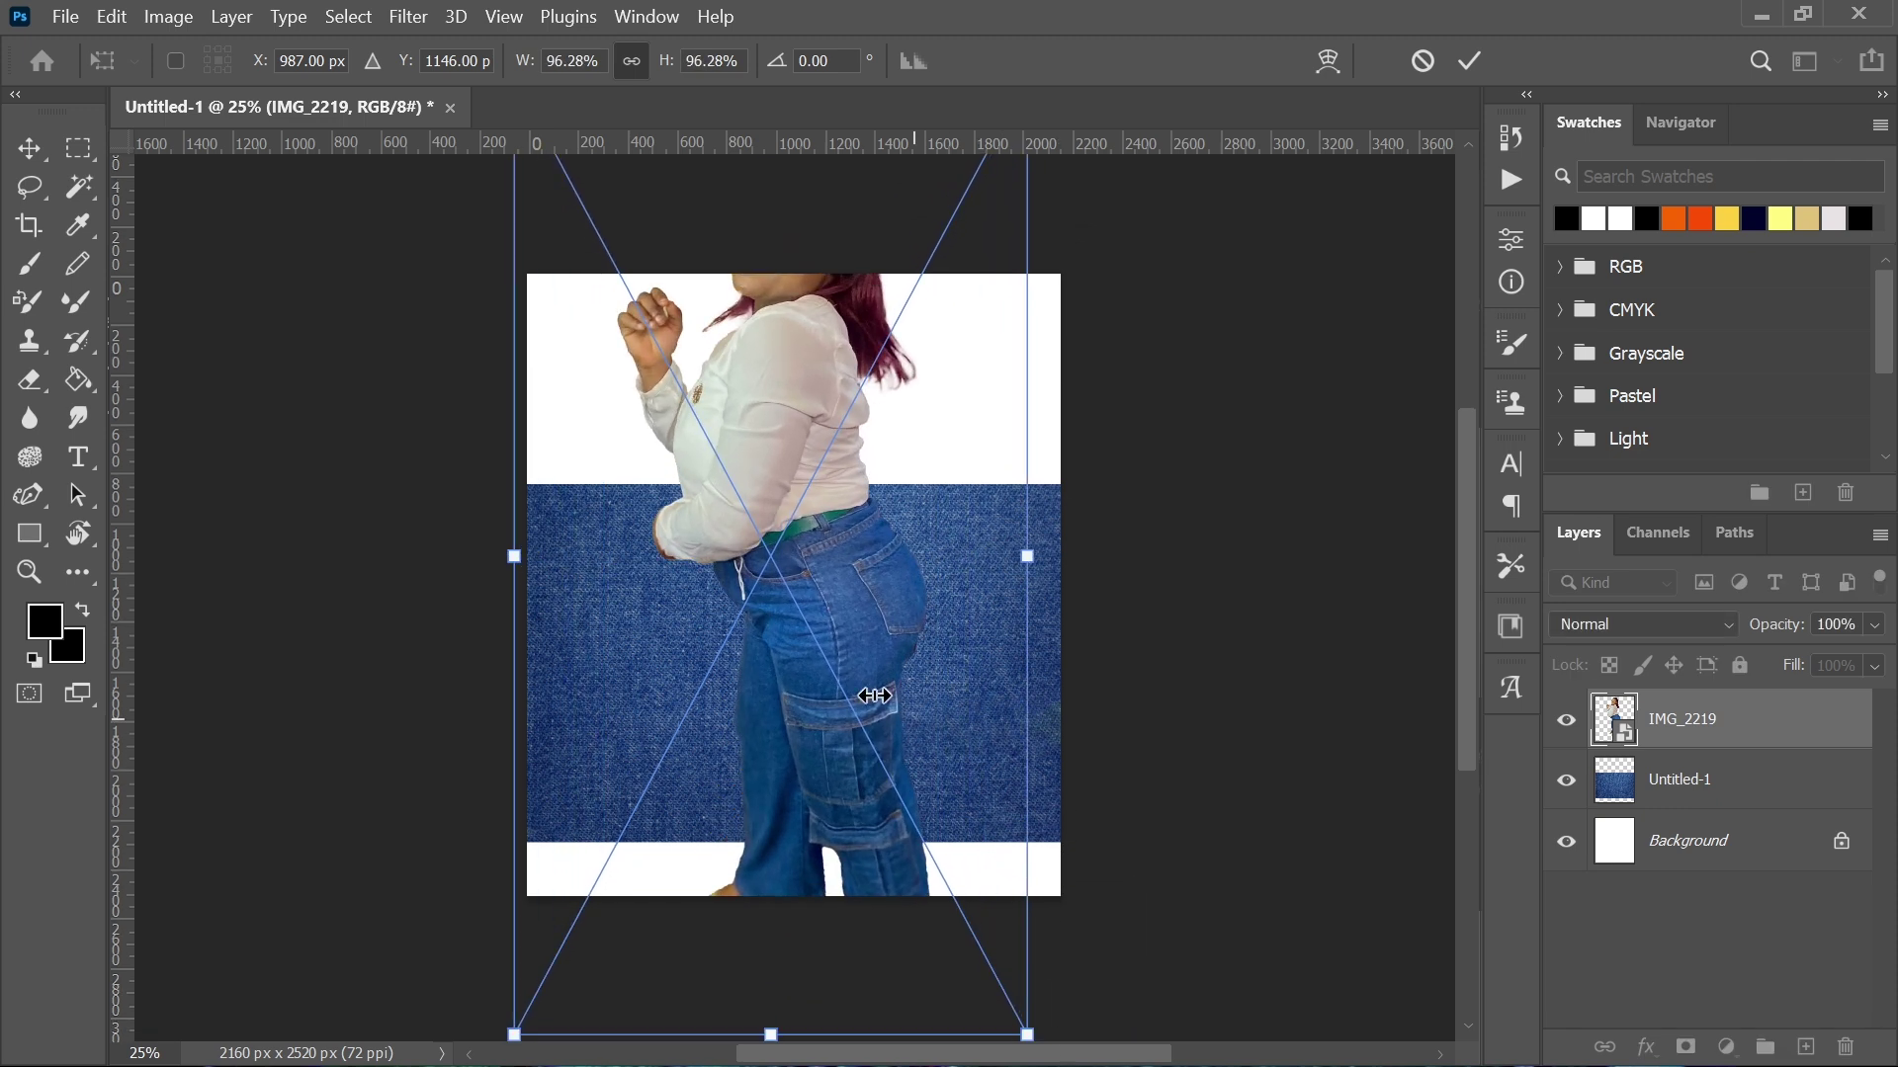
{"action": "mouse_move", "coordinate": [798, 556]}
{"action": "left_mouse_down"}
{"action": "mouse_move", "coordinate": [820, 619]}
{"action": "mouse_move", "coordinate": [795, 687]}
{"action": "mouse_move", "coordinate": [765, 695]}
{"action": "left_mouse_up"}
{"action": "left_click_drag", "start_coordinate": [820, 597], "coordinate": [833, 593]}
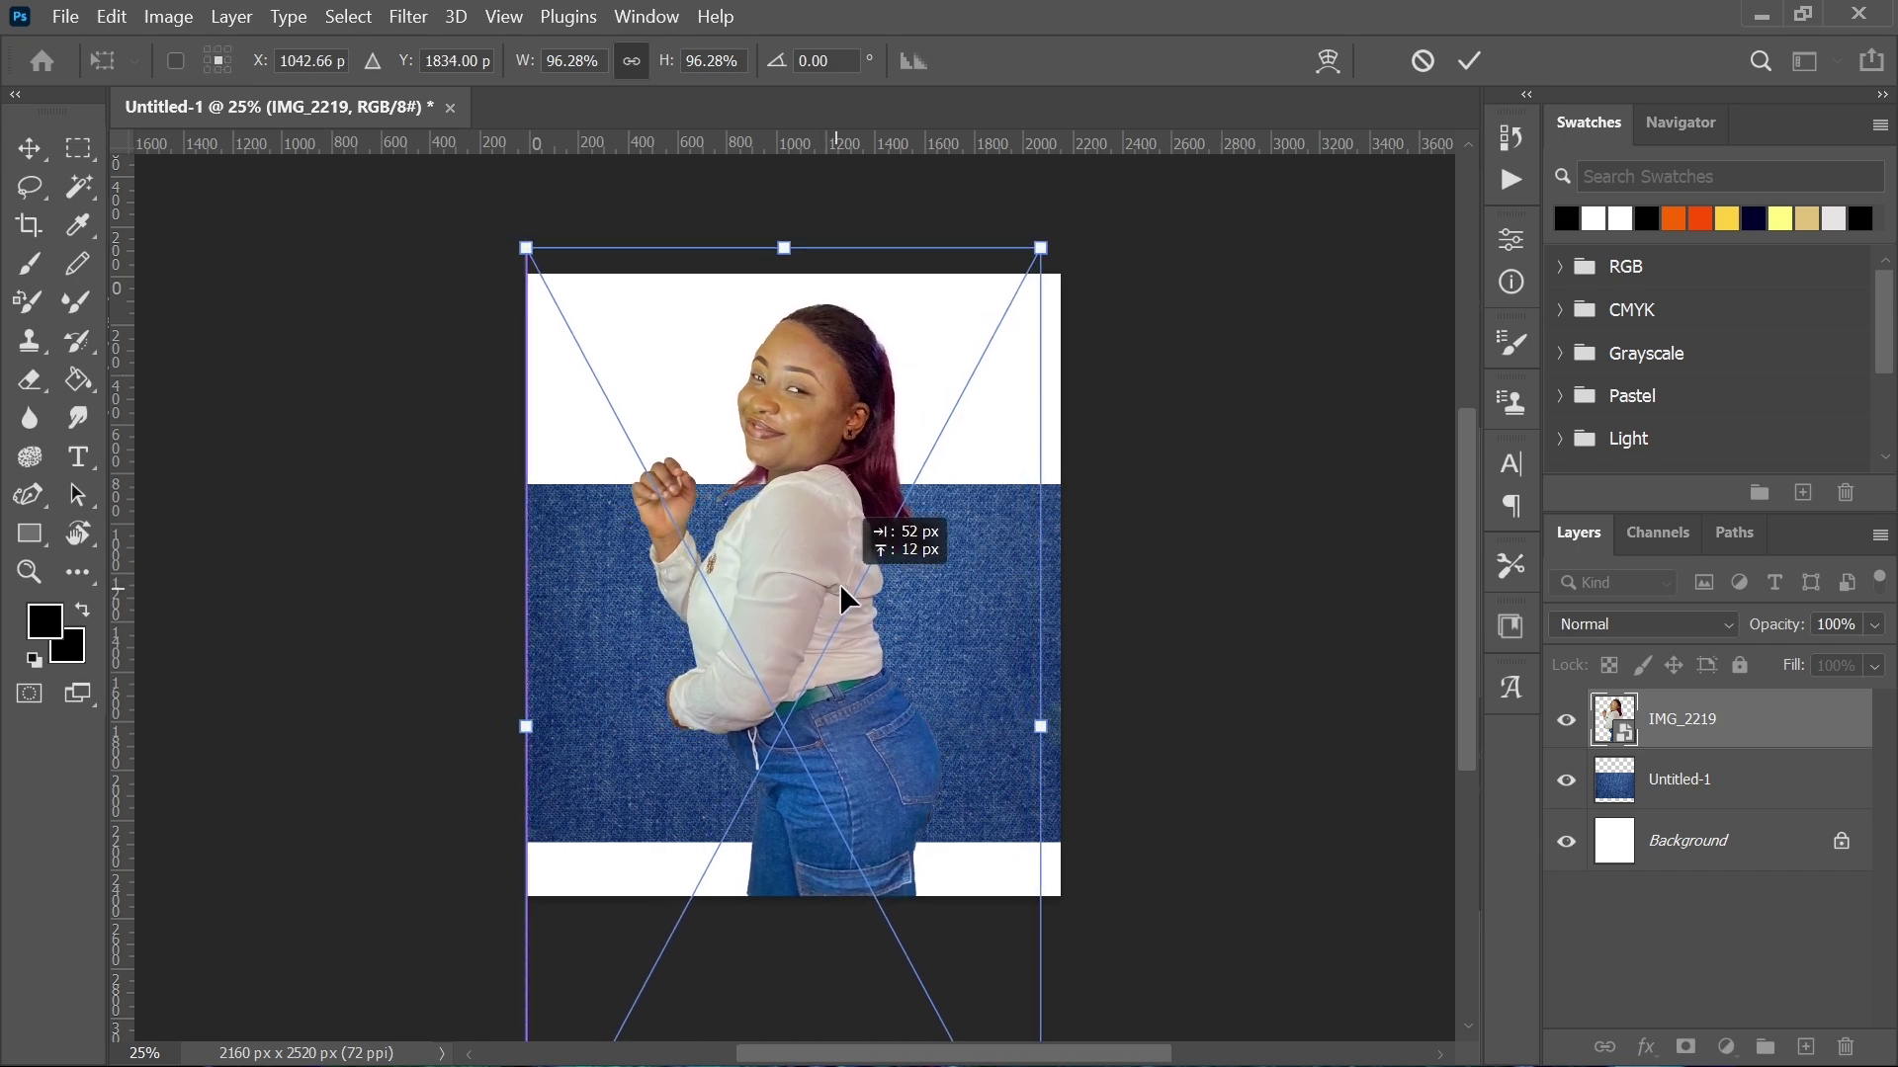
{"action": "left_click_drag", "start_coordinate": [835, 586], "coordinate": [843, 588]}
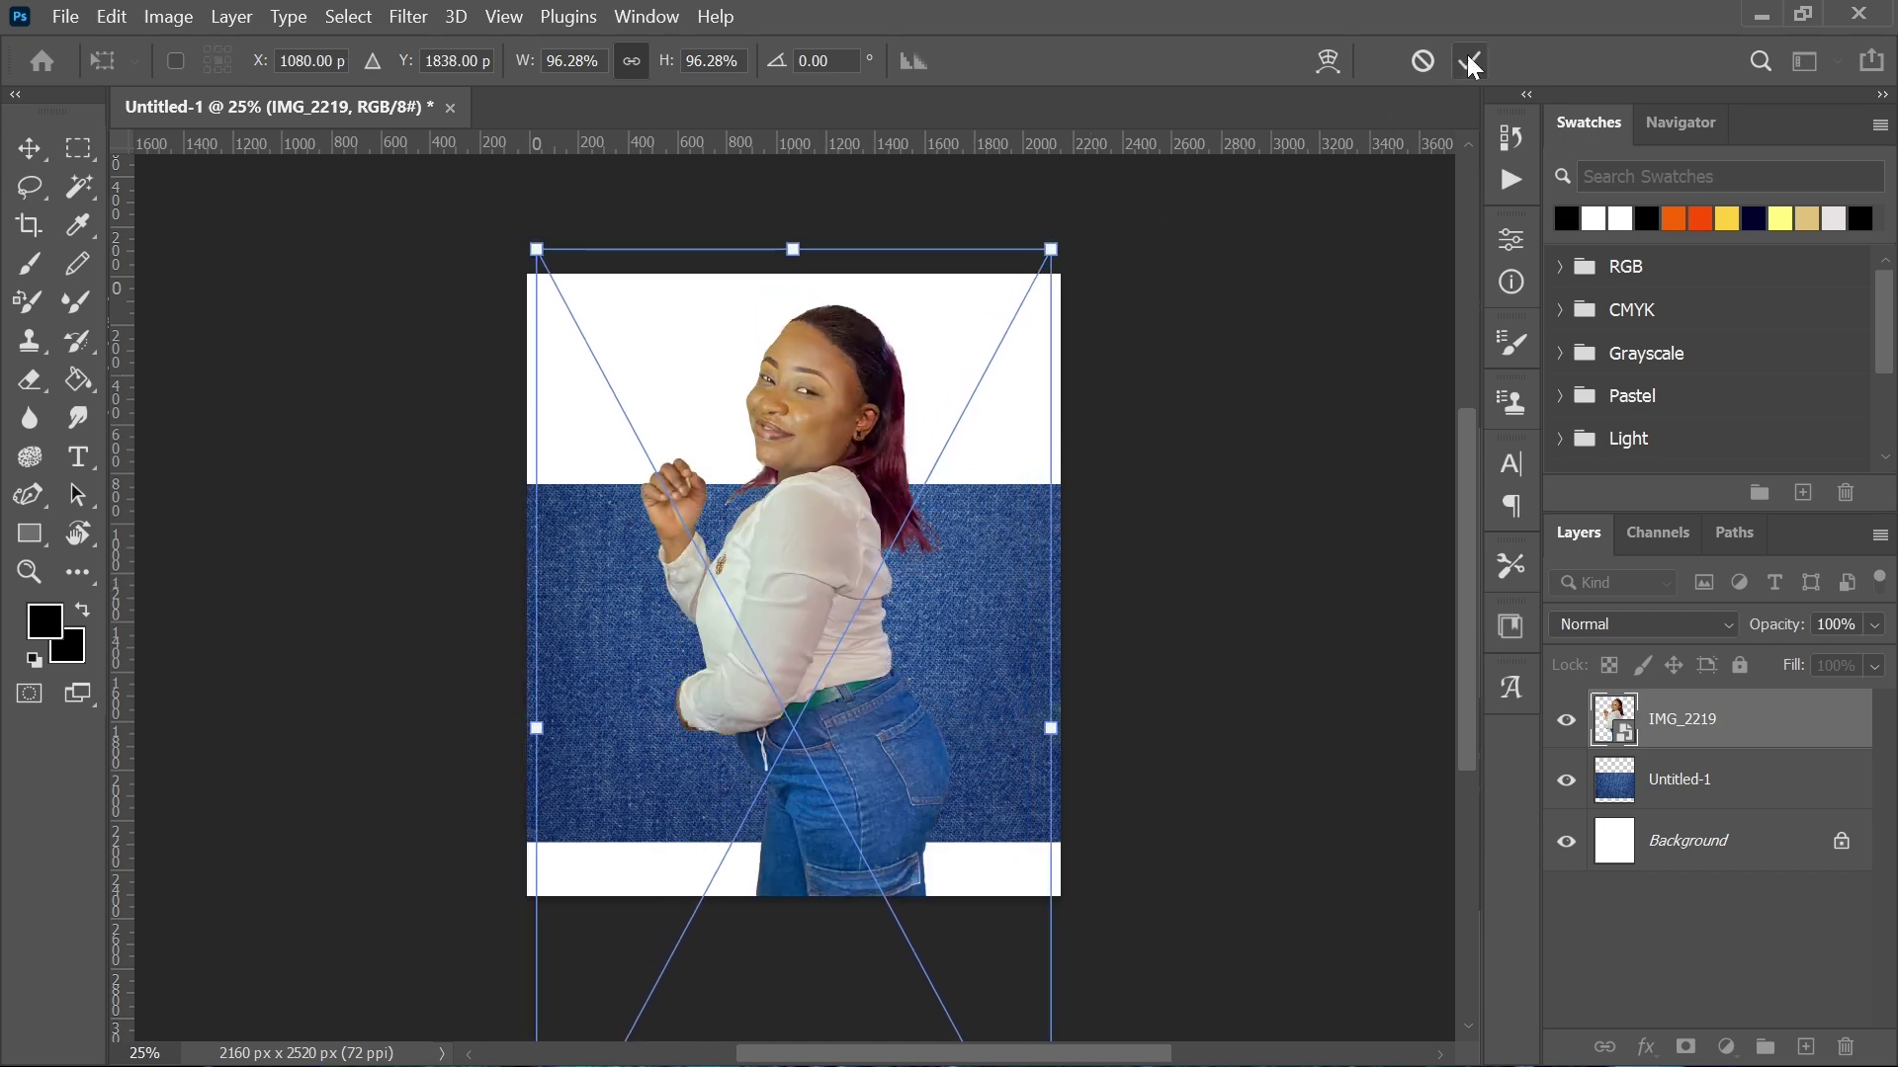
{"action": "left_click", "coordinate": [1469, 61]}
{"action": "left_click", "coordinate": [823, 571]}
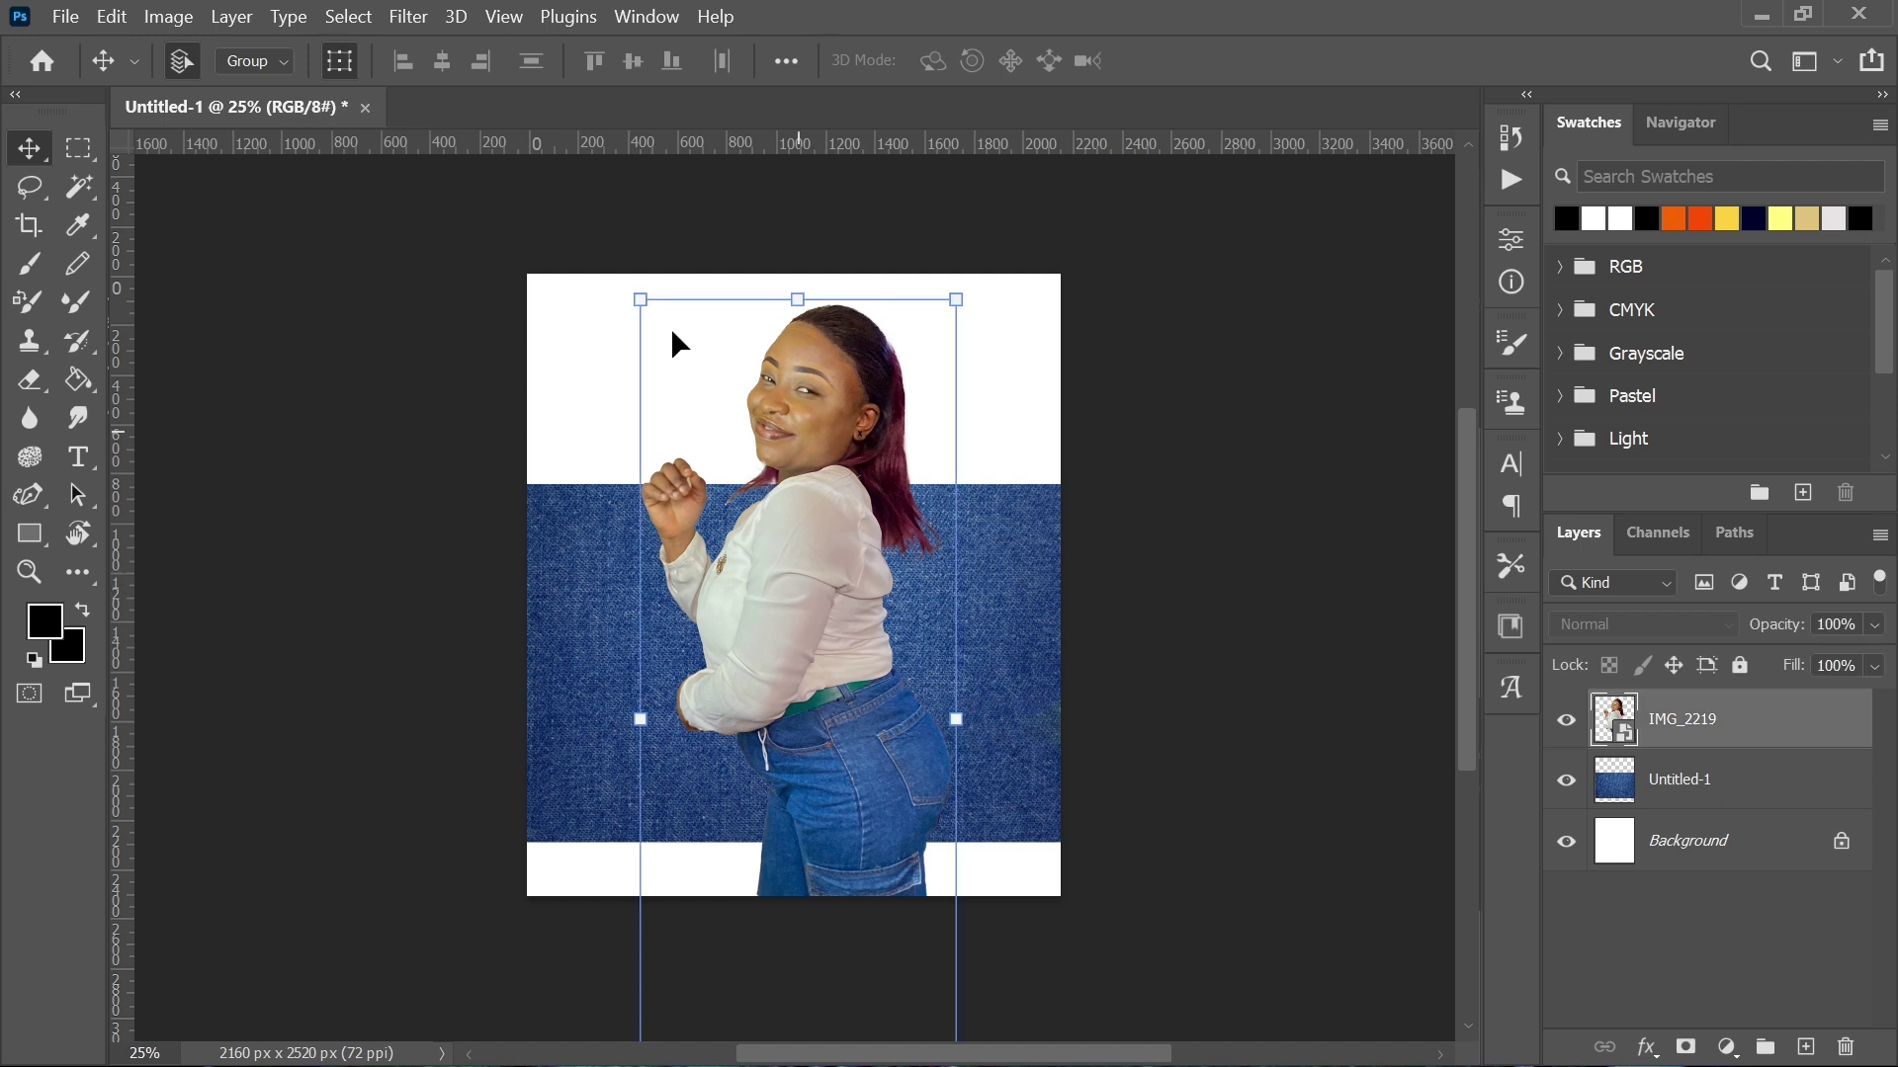
Step: Mask IMG_2219 with an upward black-to-white gradient so her jeans fade into the denim
{"action": "left_click", "coordinate": [1686, 1047]}
{"action": "right_click", "coordinate": [75, 378]}
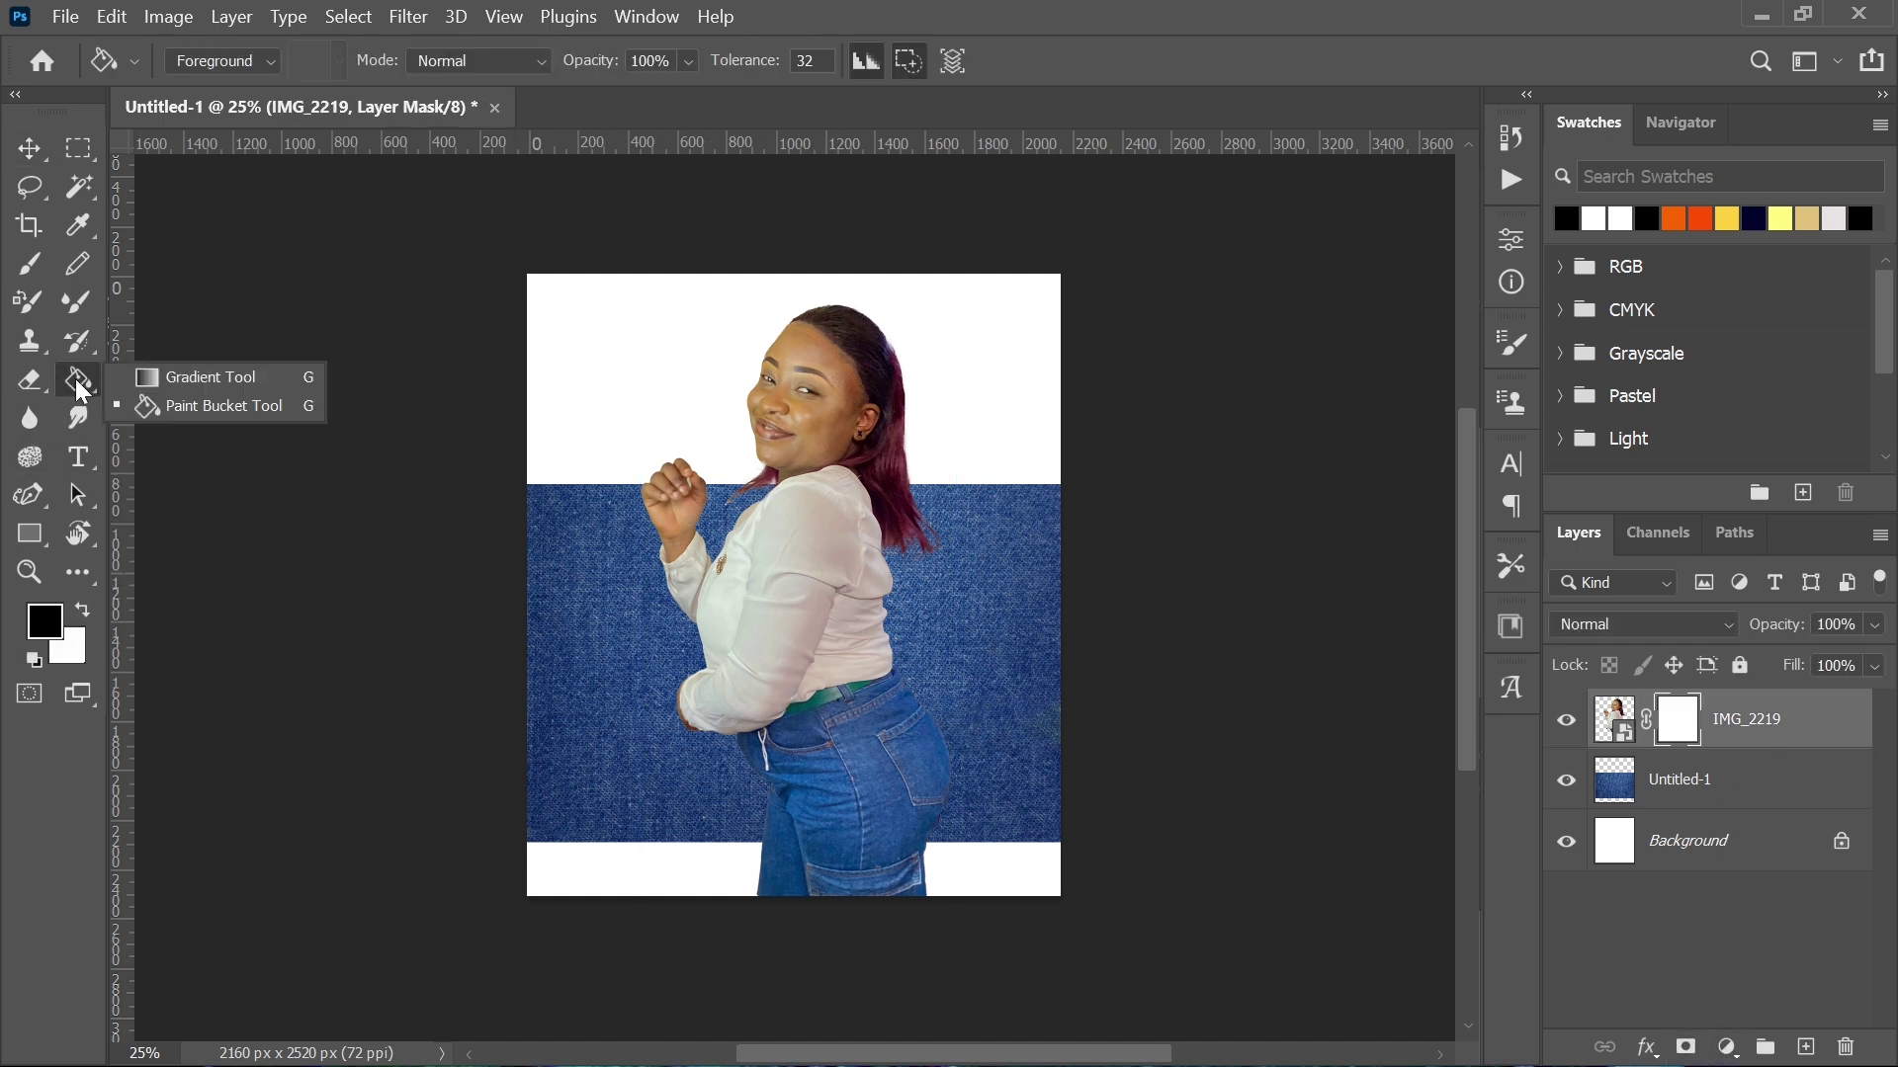
{"action": "left_click", "coordinate": [228, 377]}
{"action": "left_click_drag", "start_coordinate": [806, 931], "coordinate": [831, 756]}
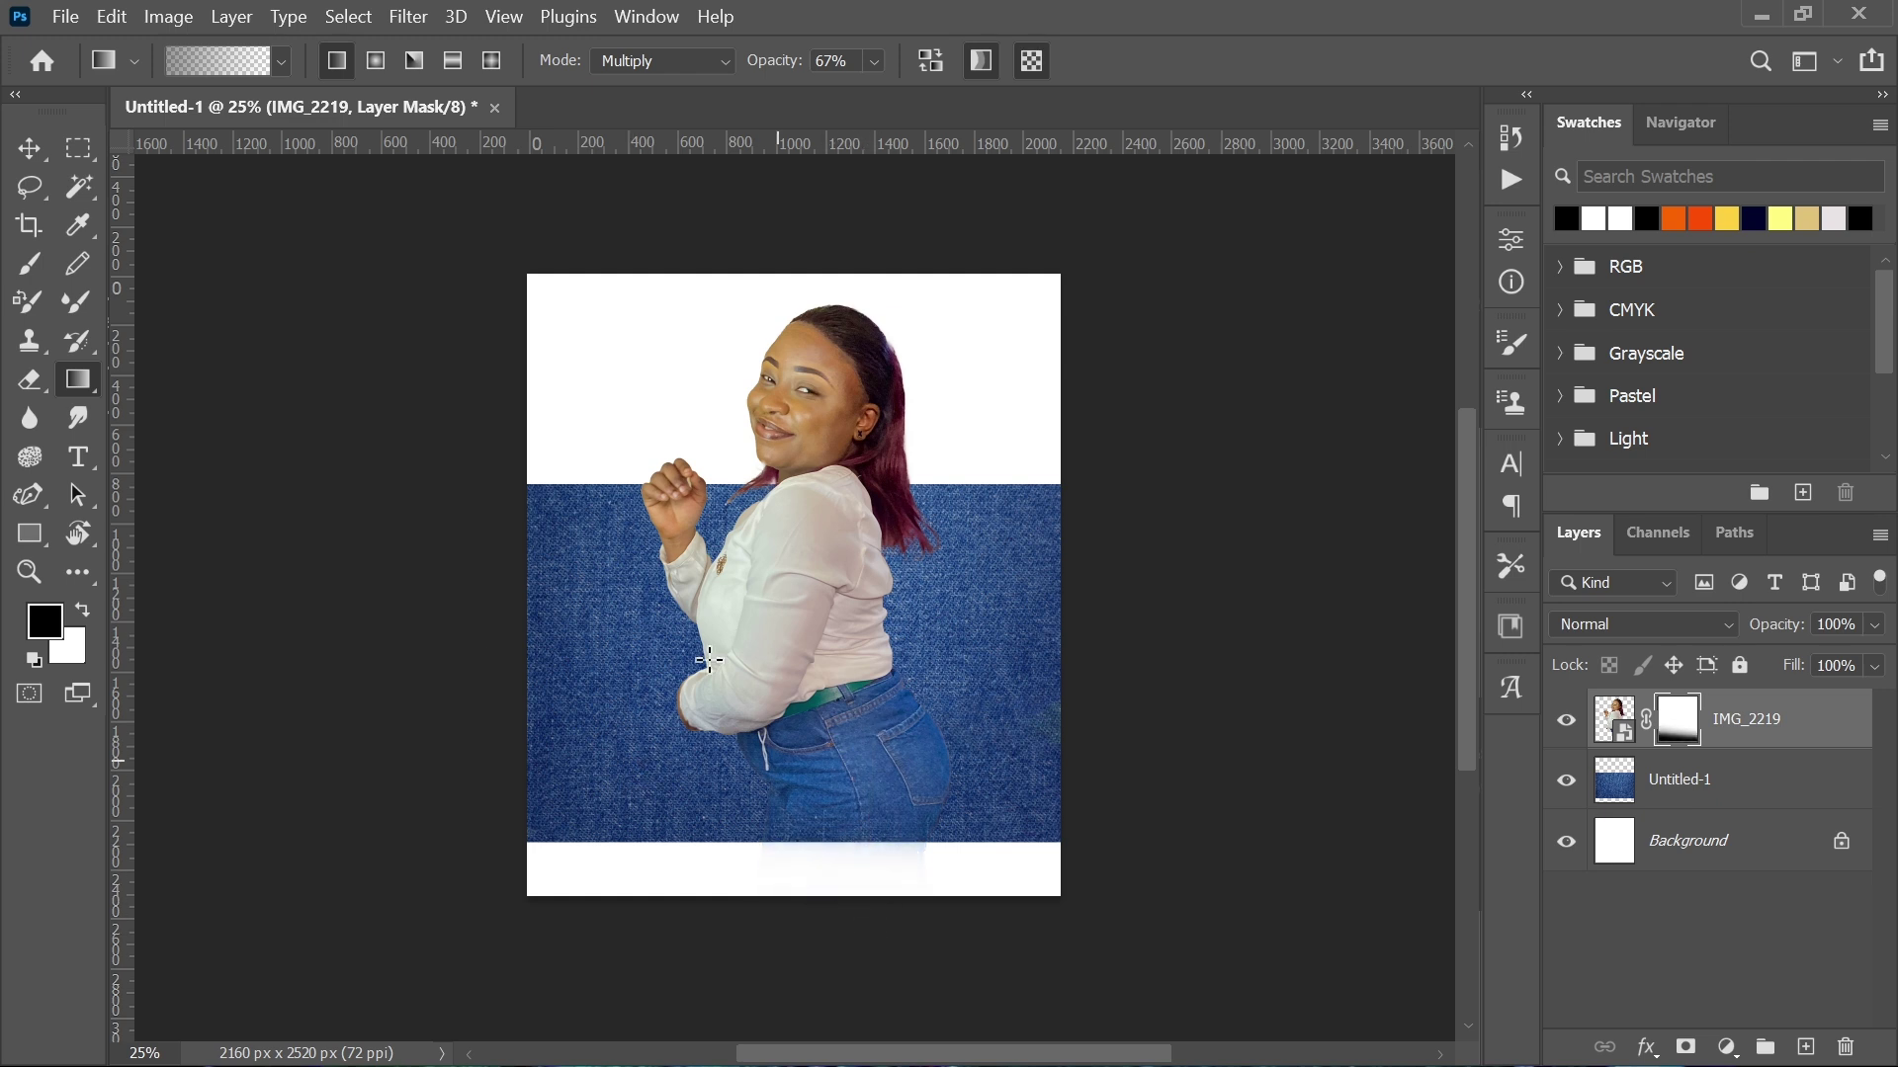
{"action": "left_click", "coordinate": [31, 148]}
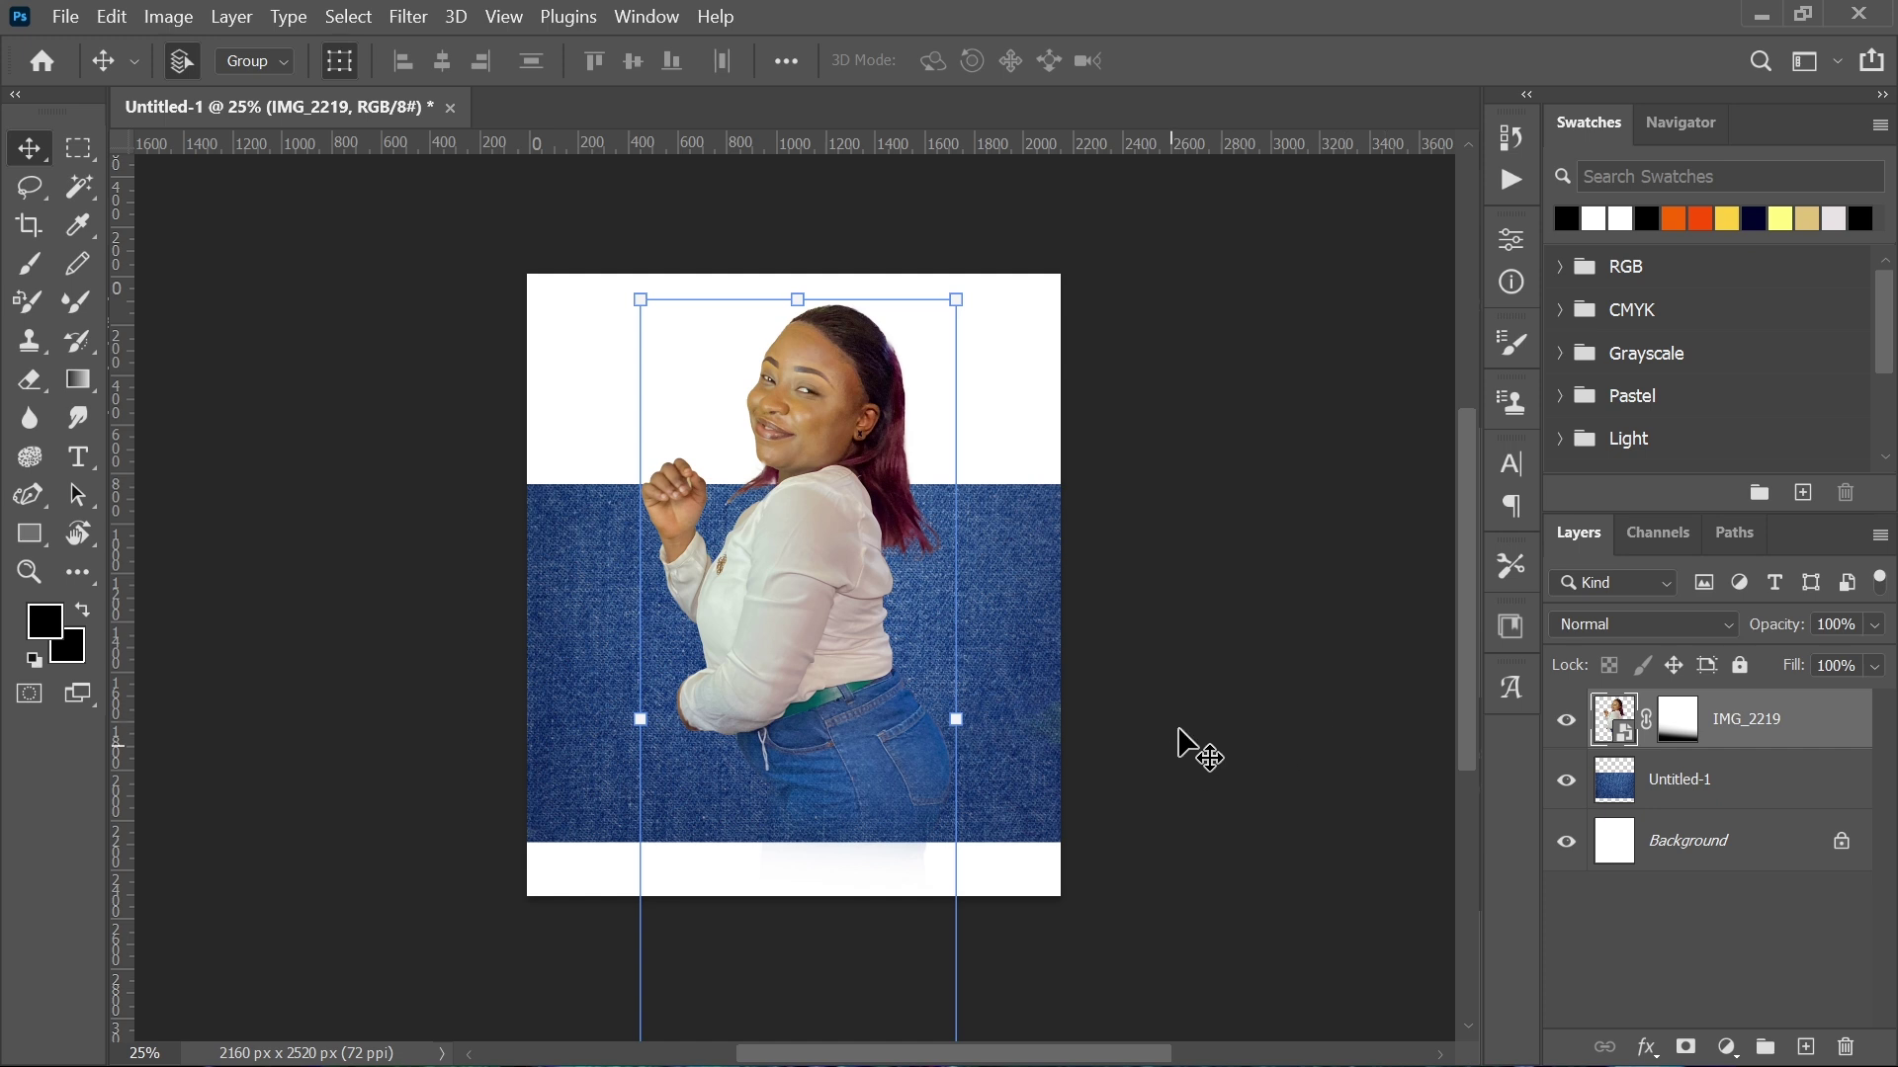
{"action": "scroll", "coordinate": [1191, 708], "scroll_direction": "down", "scroll_amount": 2}
{"action": "mouse_move", "coordinate": [810, 518]}
{"action": "left_mouse_down"}
{"action": "mouse_move", "coordinate": [838, 364]}
{"action": "mouse_move", "coordinate": [820, 489]}
{"action": "left_mouse_up"}
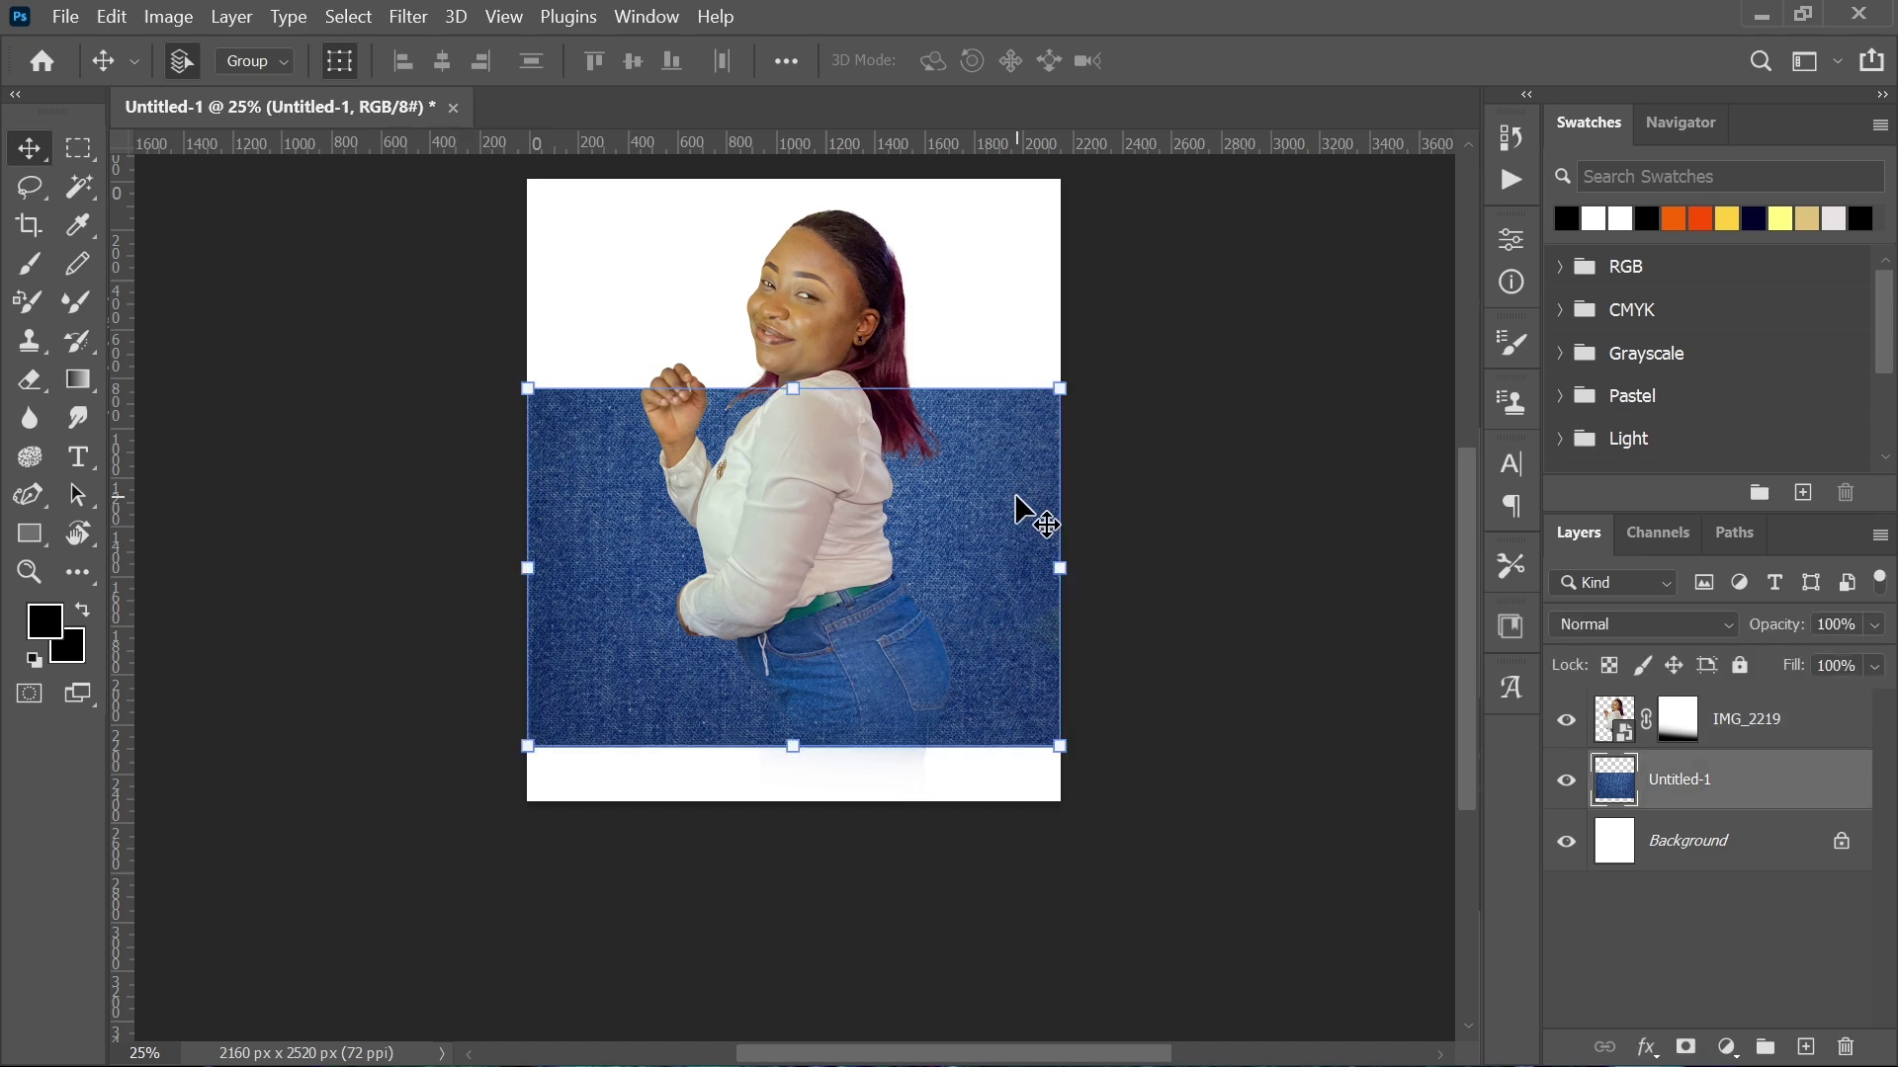
Step: Place the teal wave wallpaper at 116.53% across the top, beneath the woman layer
{"action": "left_click", "coordinate": [723, 1032]}
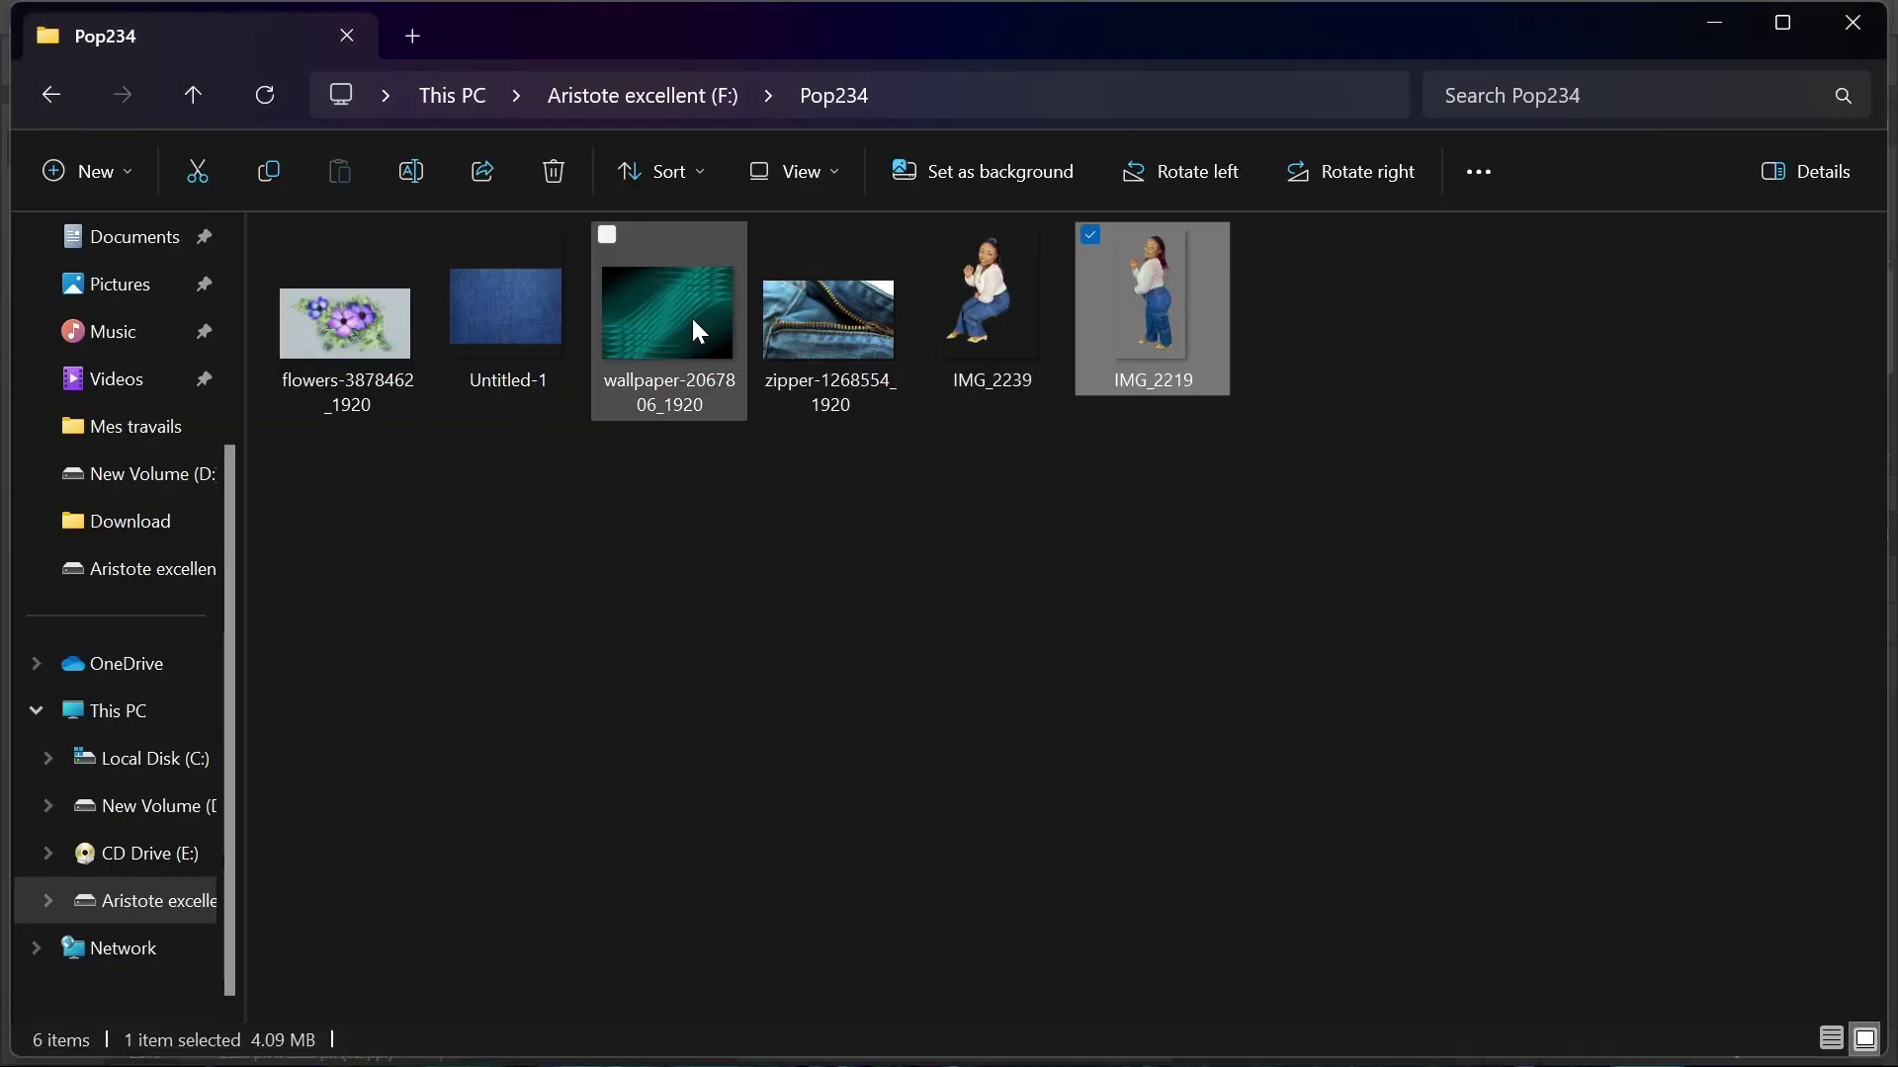
{"action": "left_click_drag", "start_coordinate": [691, 316], "coordinate": [798, 419]}
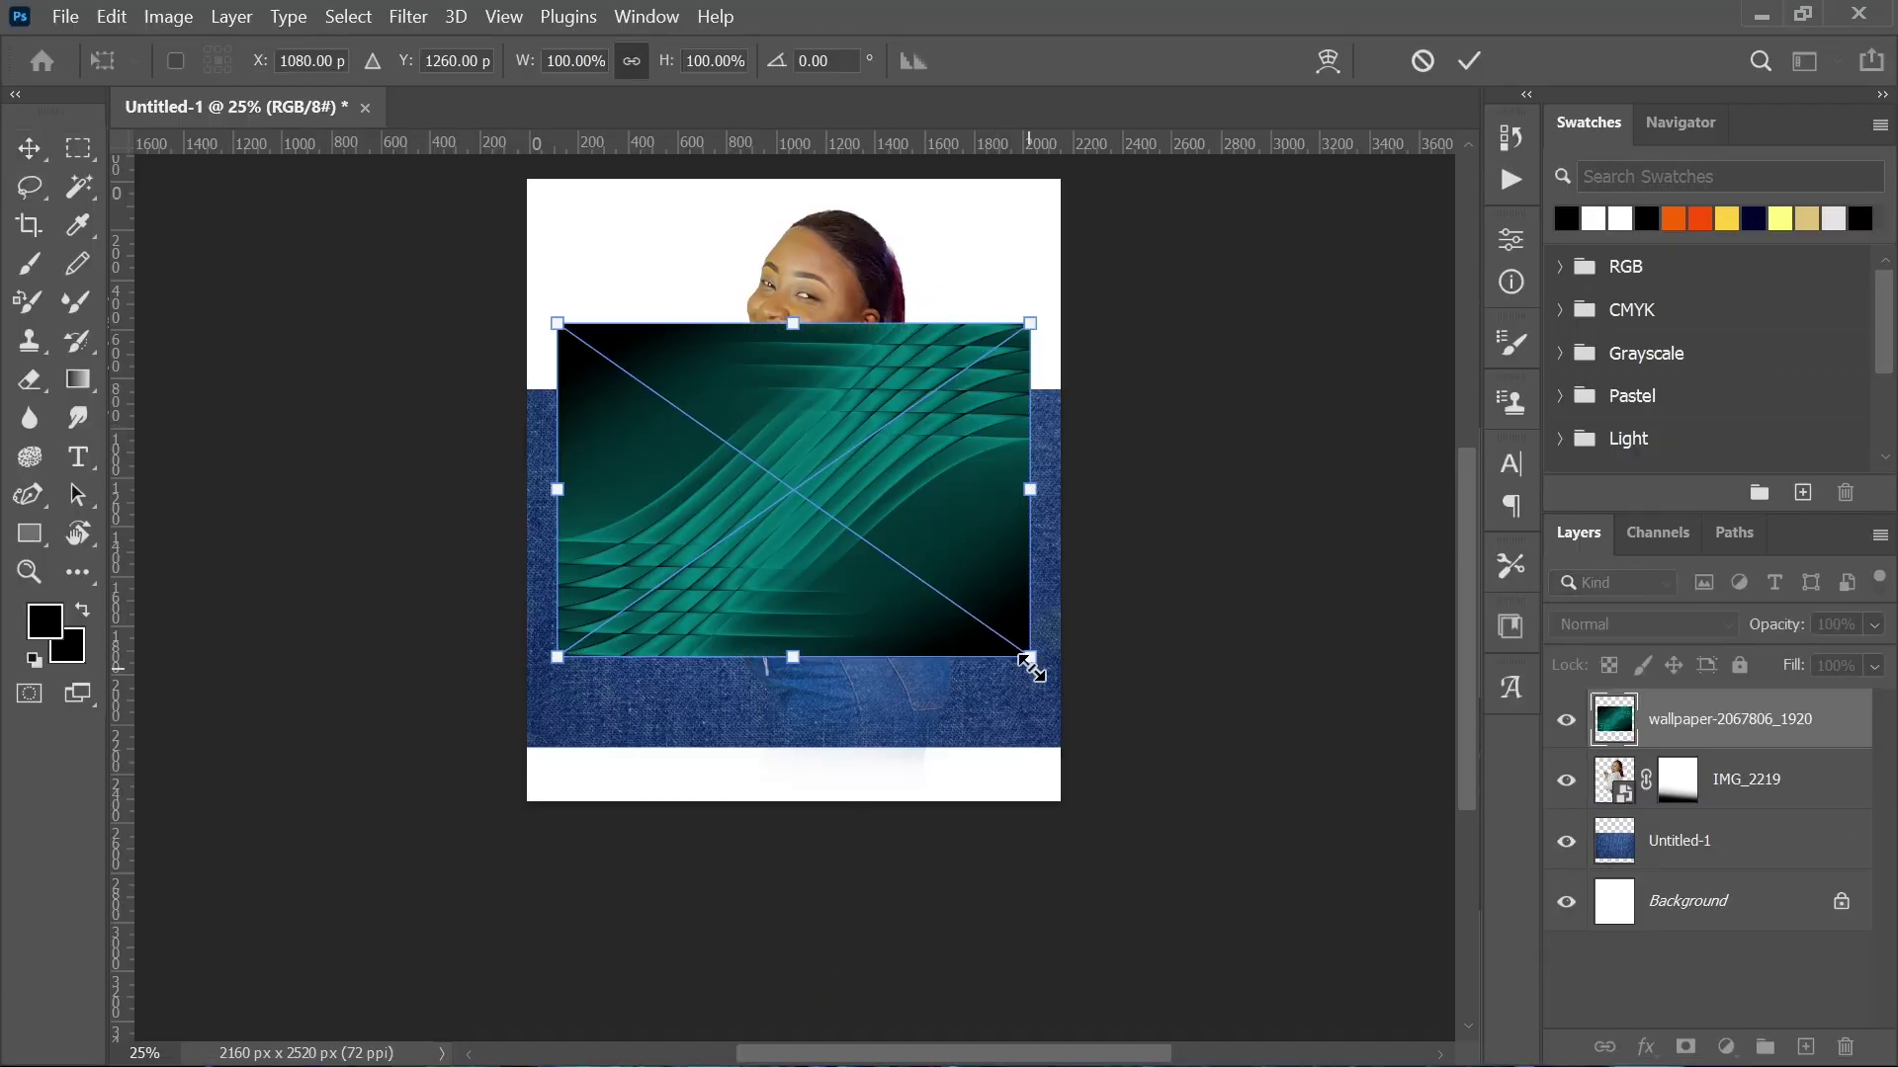
{"action": "left_click_drag", "start_coordinate": [1030, 656], "coordinate": [1069, 685]}
{"action": "left_click_drag", "start_coordinate": [919, 593], "coordinate": [919, 478]}
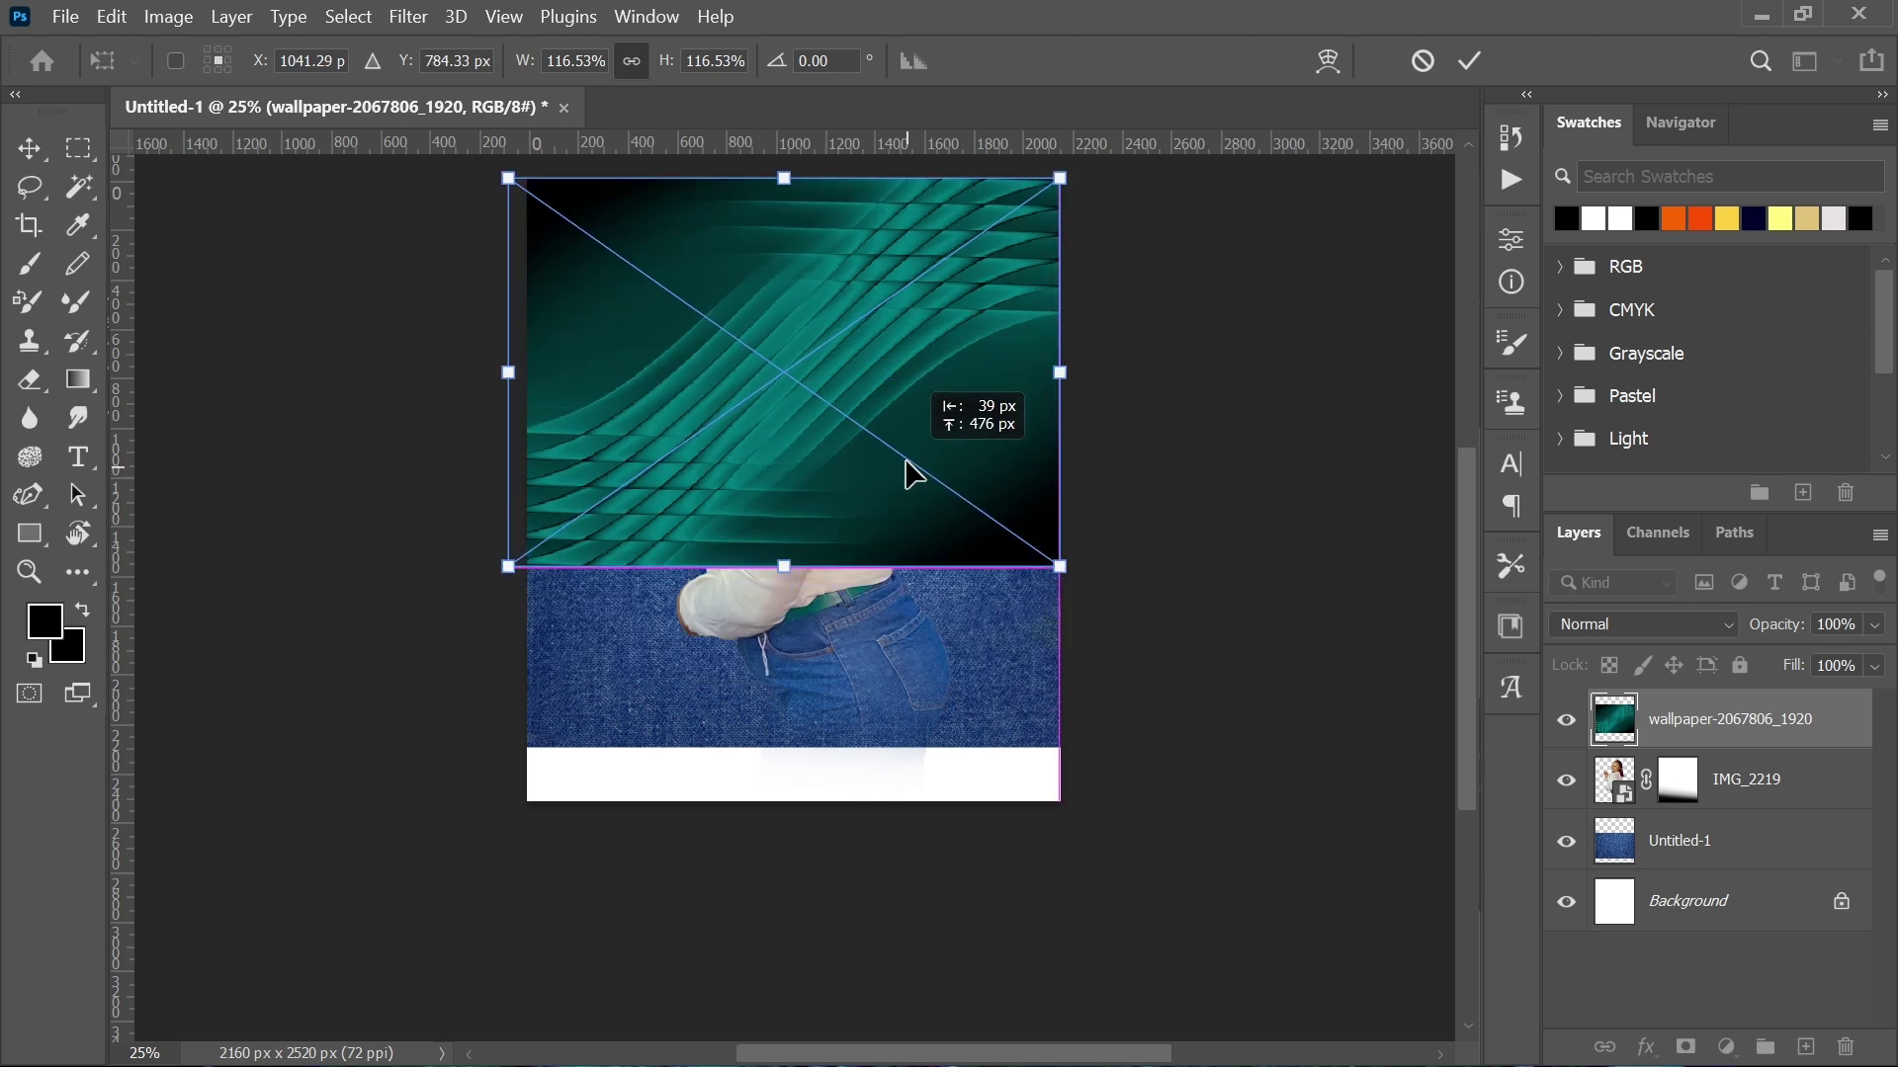
{"action": "left_click", "coordinate": [1470, 60]}
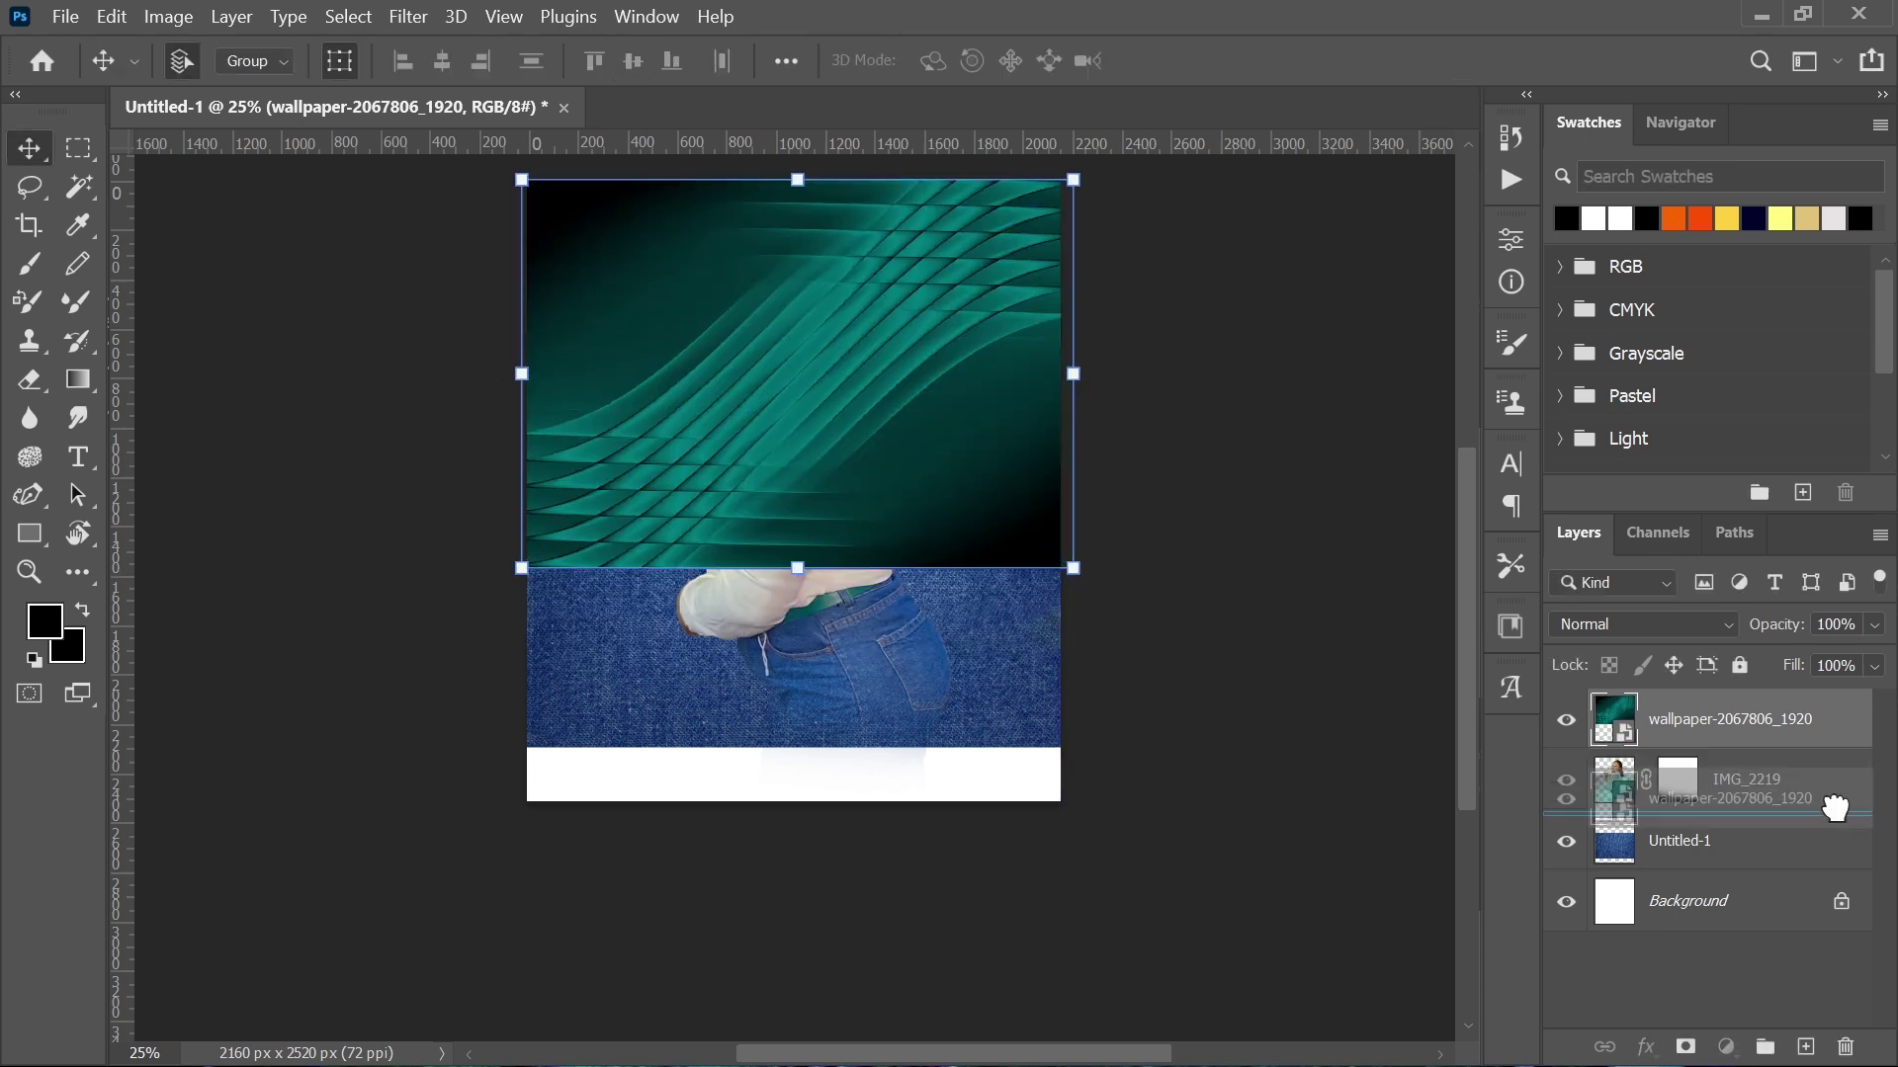
{"action": "left_click_drag", "start_coordinate": [1865, 774], "coordinate": [1829, 803]}
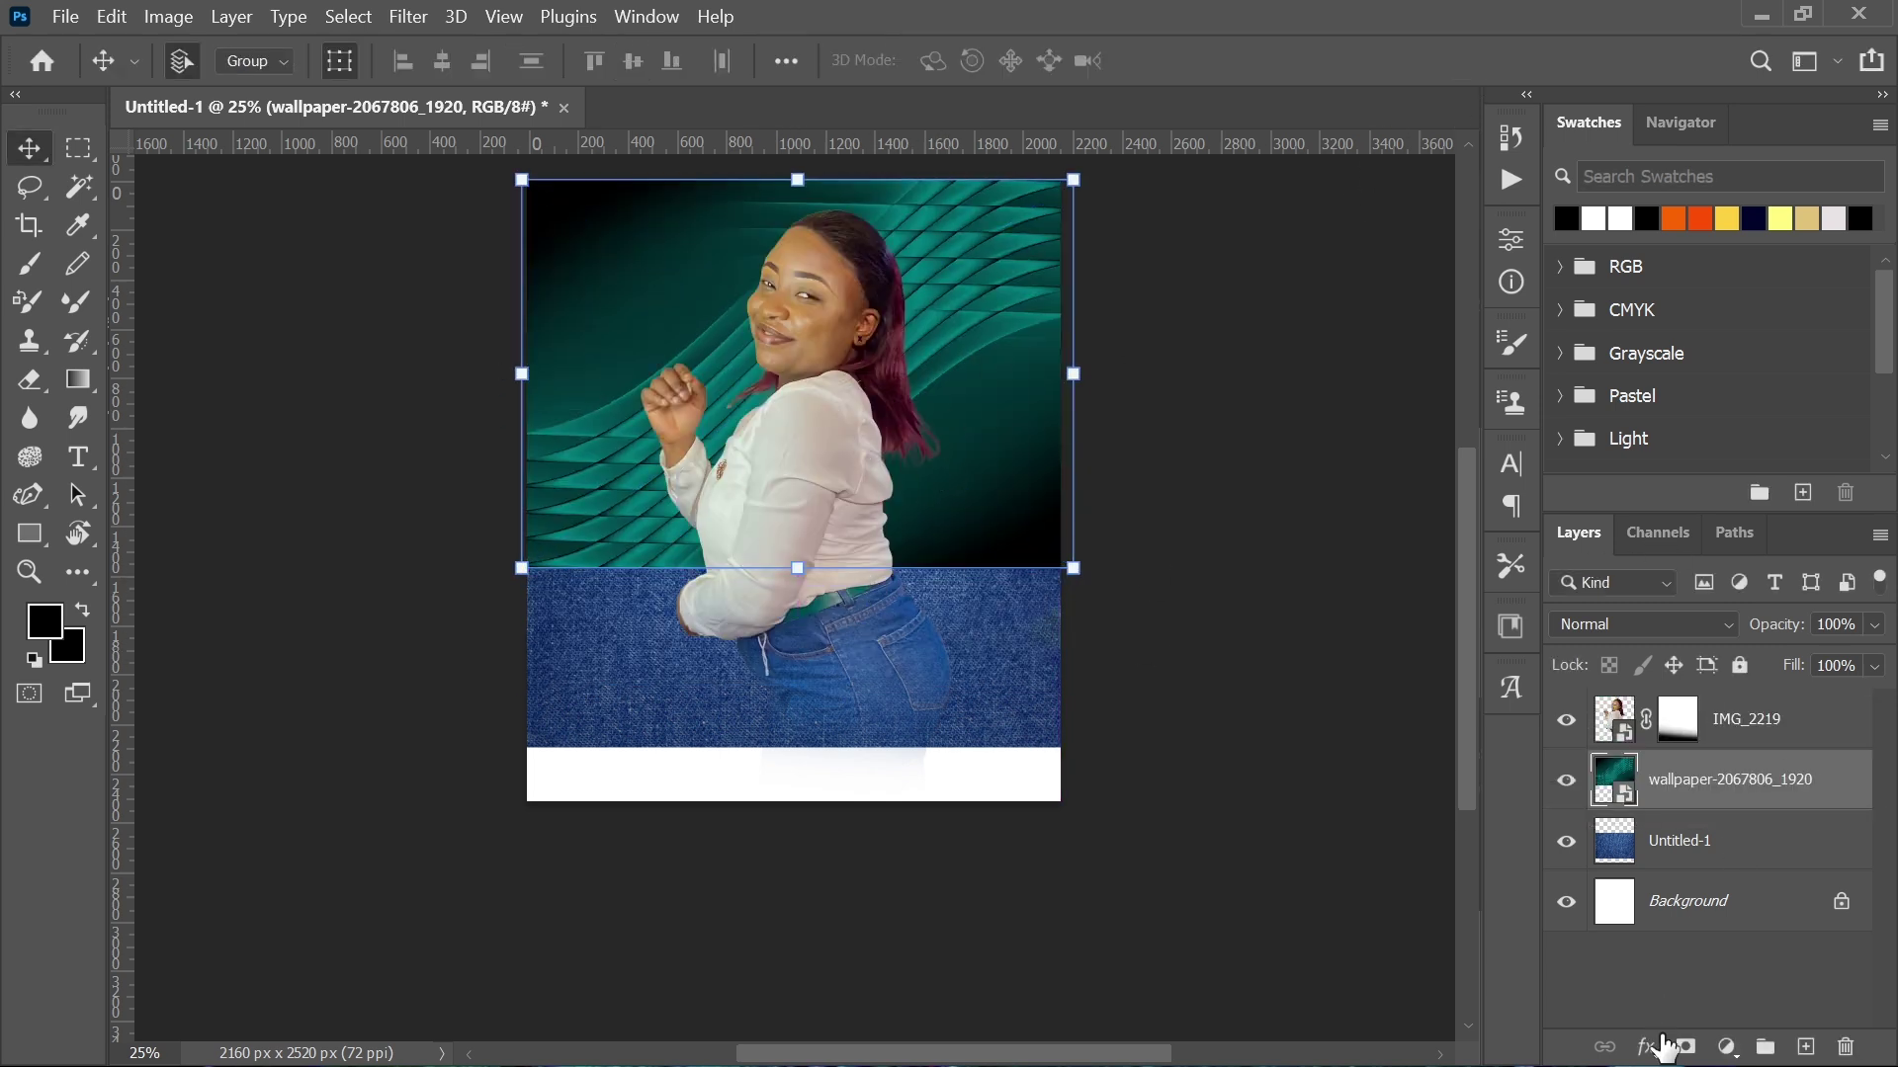
Step: Mask the wallpaper with a gradient so its lower edge blends into the denim
{"action": "left_click", "coordinate": [1686, 1046]}
{"action": "key", "text": "b"}
{"action": "left_click", "coordinate": [78, 380]}
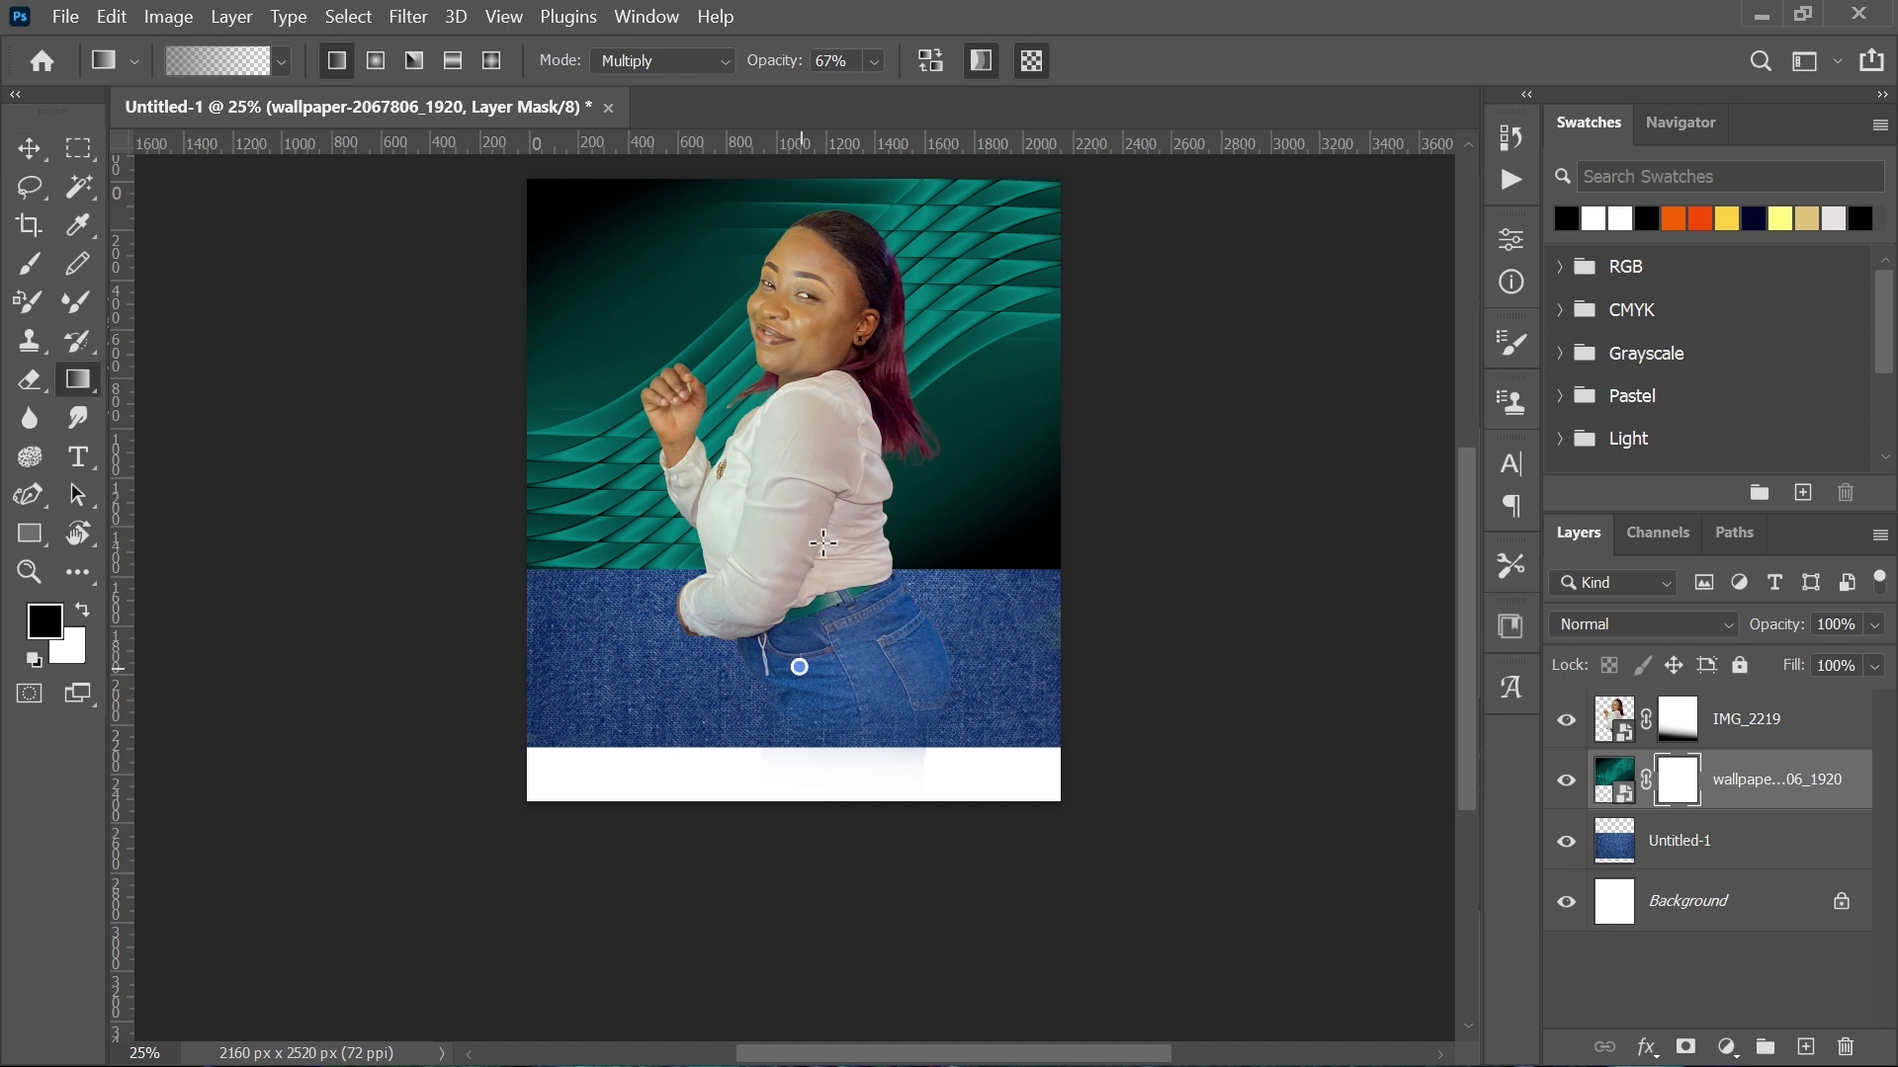
{"action": "left_click_drag", "start_coordinate": [808, 692], "coordinate": [836, 469]}
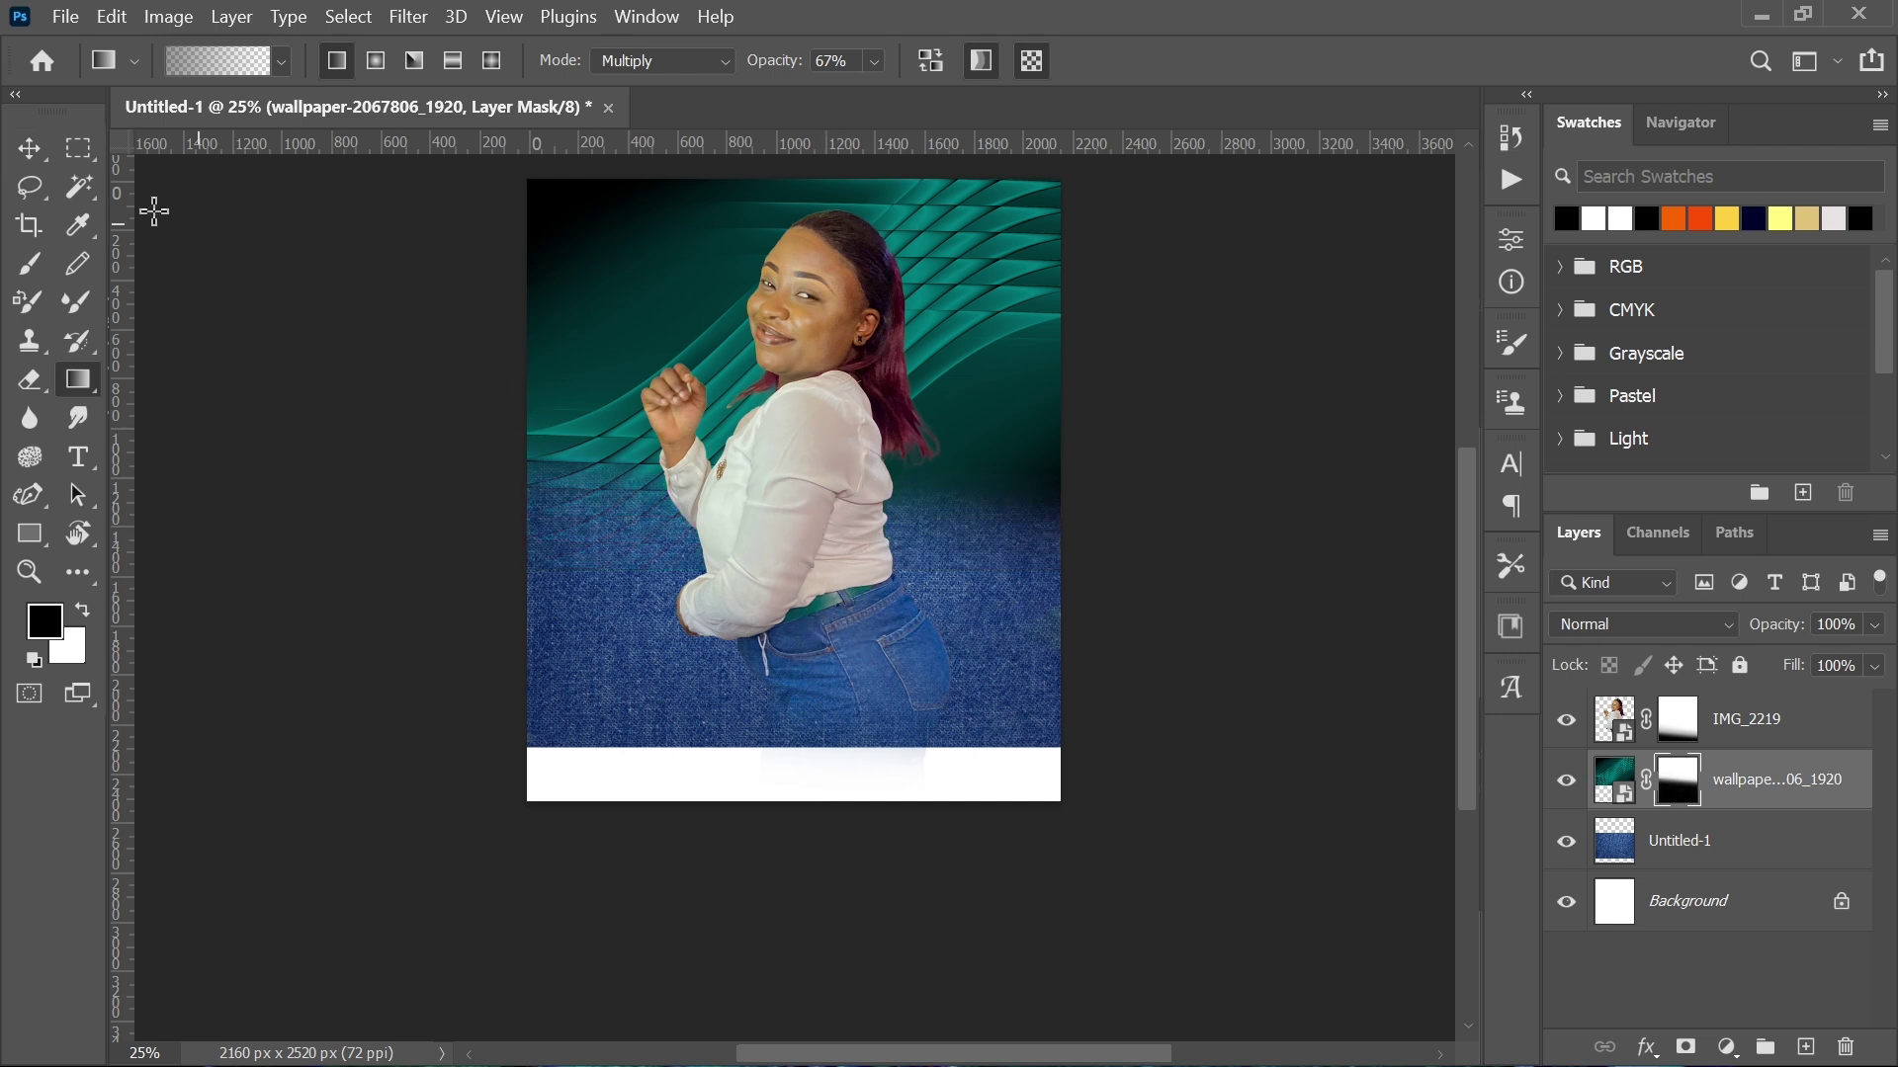
{"action": "key", "text": "v"}
{"action": "left_click", "coordinate": [792, 478]}
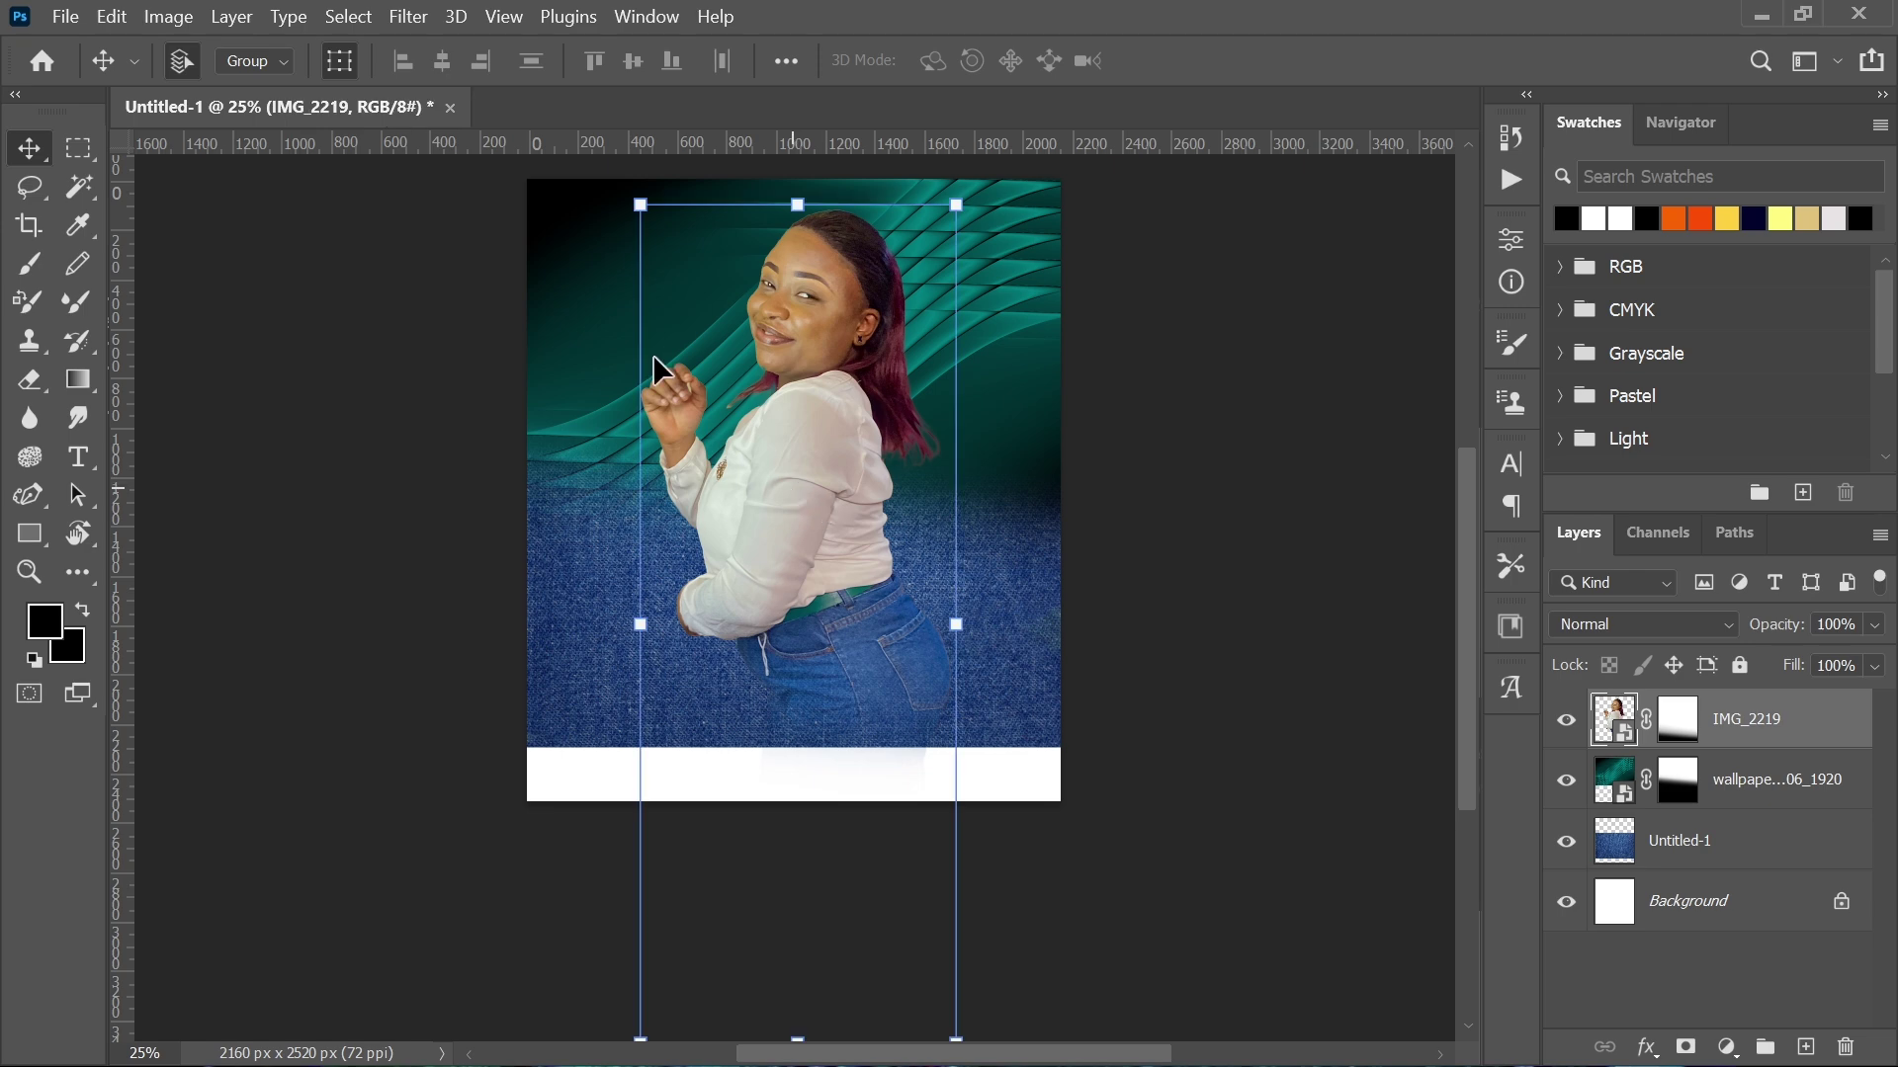
Step: Raise the woman photo's brightness to 29 with Brightness/Contrast
{"action": "left_click", "coordinate": [176, 21]}
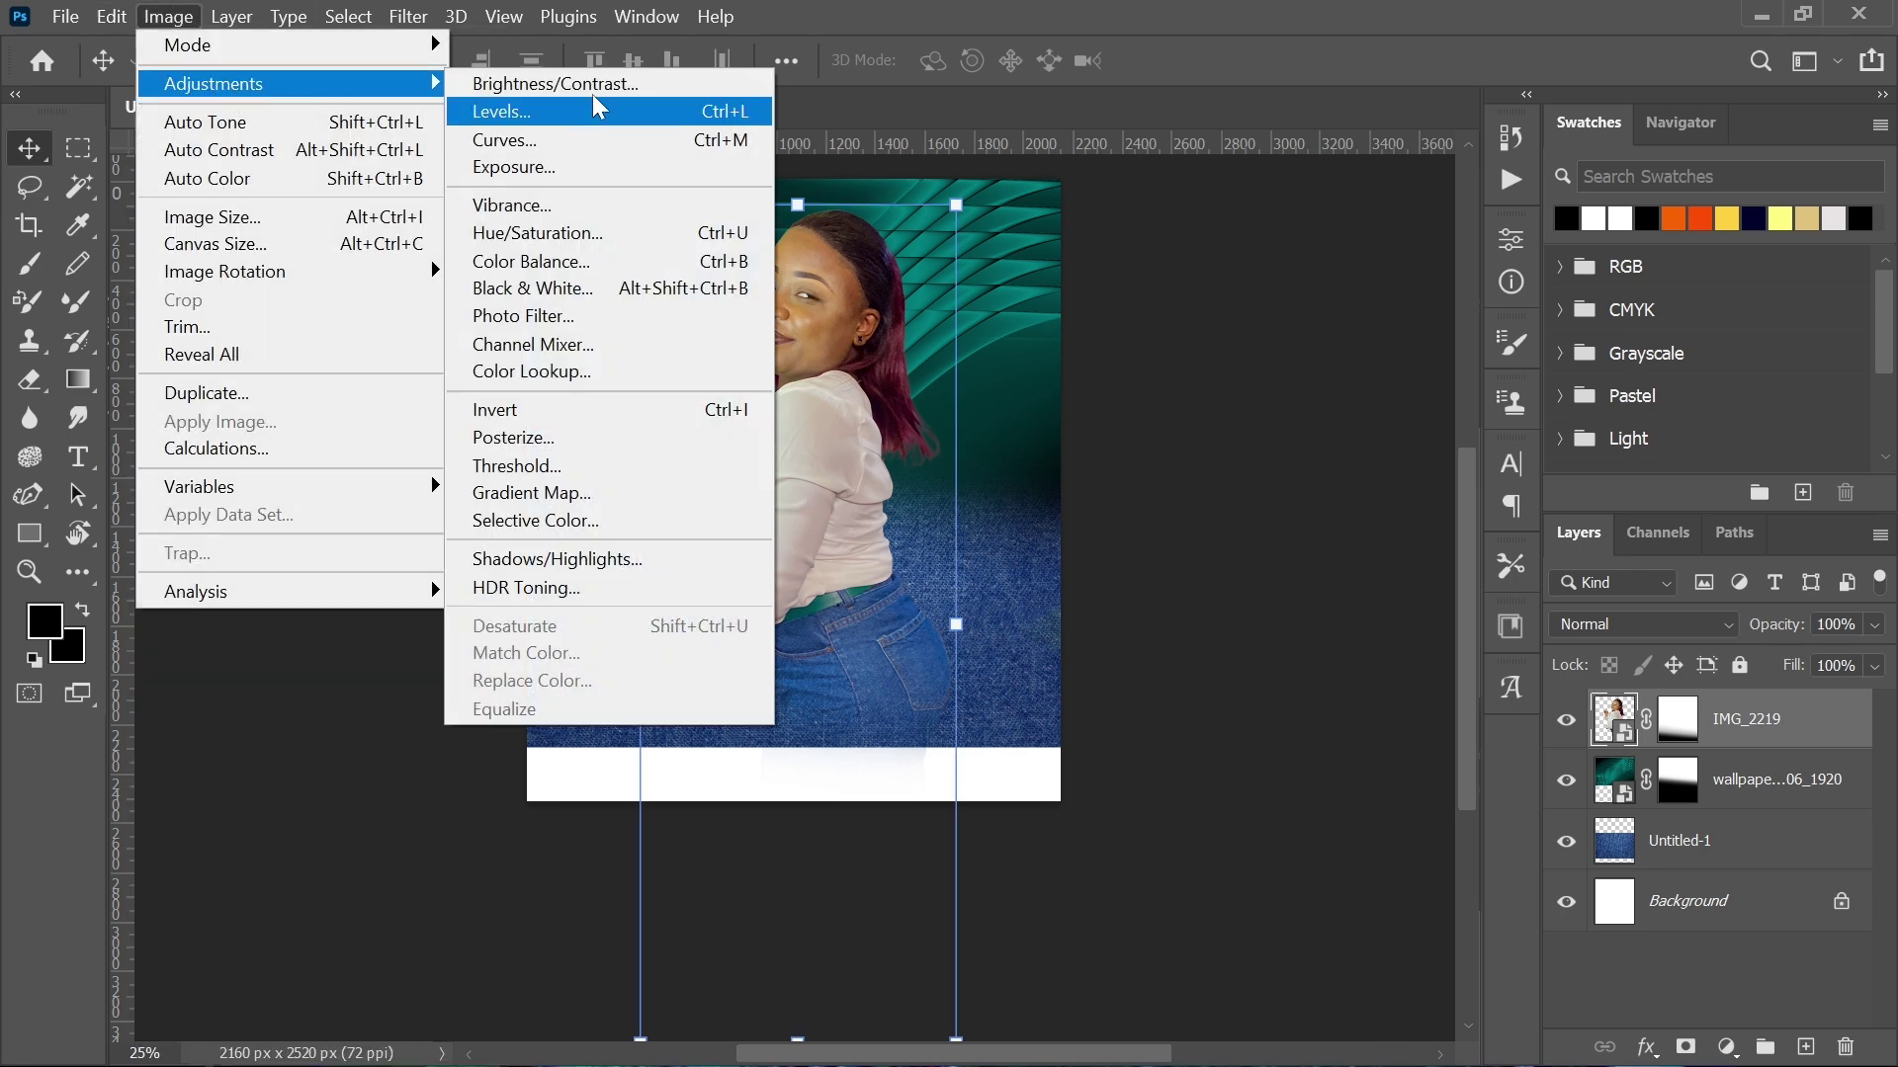
{"action": "left_click", "coordinate": [583, 103]}
{"action": "left_click_drag", "start_coordinate": [1300, 295], "coordinate": [1418, 287]}
{"action": "left_click_drag", "start_coordinate": [1362, 370], "coordinate": [1389, 371]}
{"action": "left_click", "coordinate": [1584, 341]}
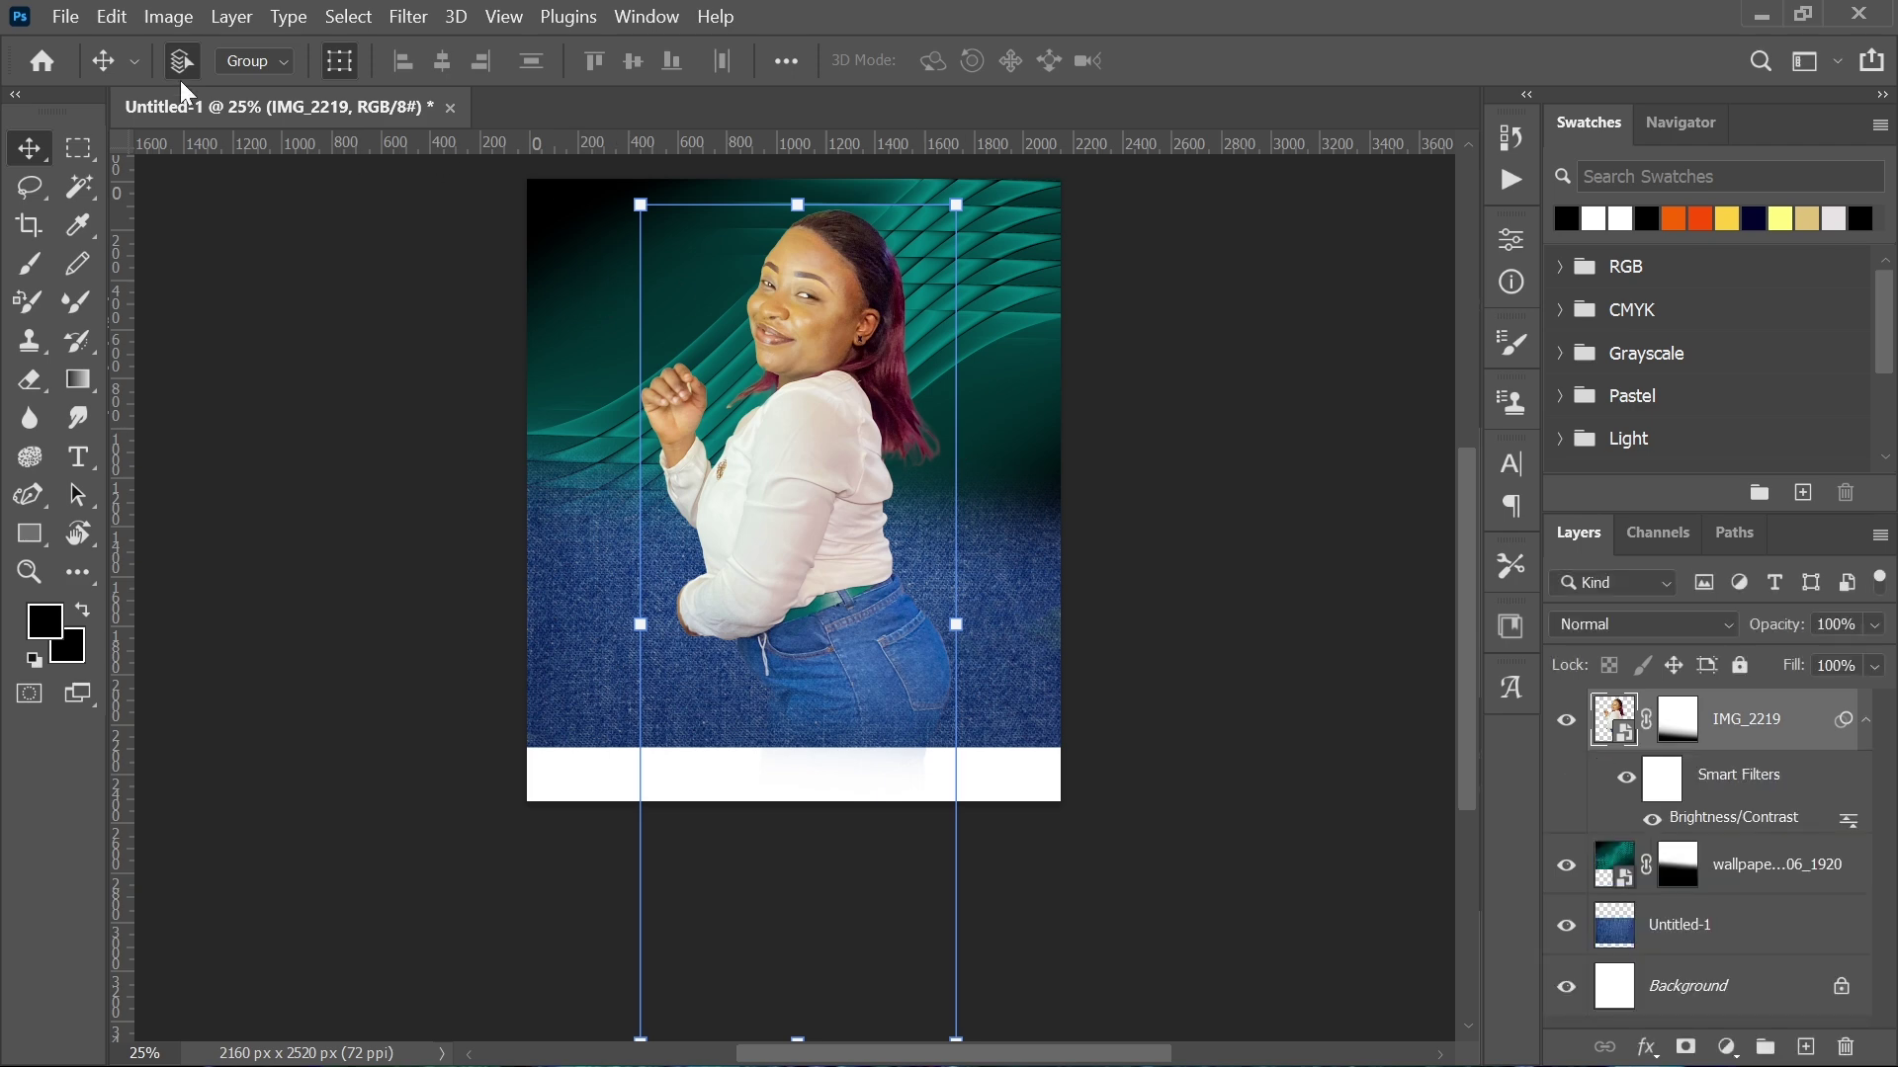
Step: Boost the woman photo's Vibrance to +9
{"action": "left_click", "coordinate": [111, 17]}
{"action": "mouse_move", "coordinate": [213, 83]}
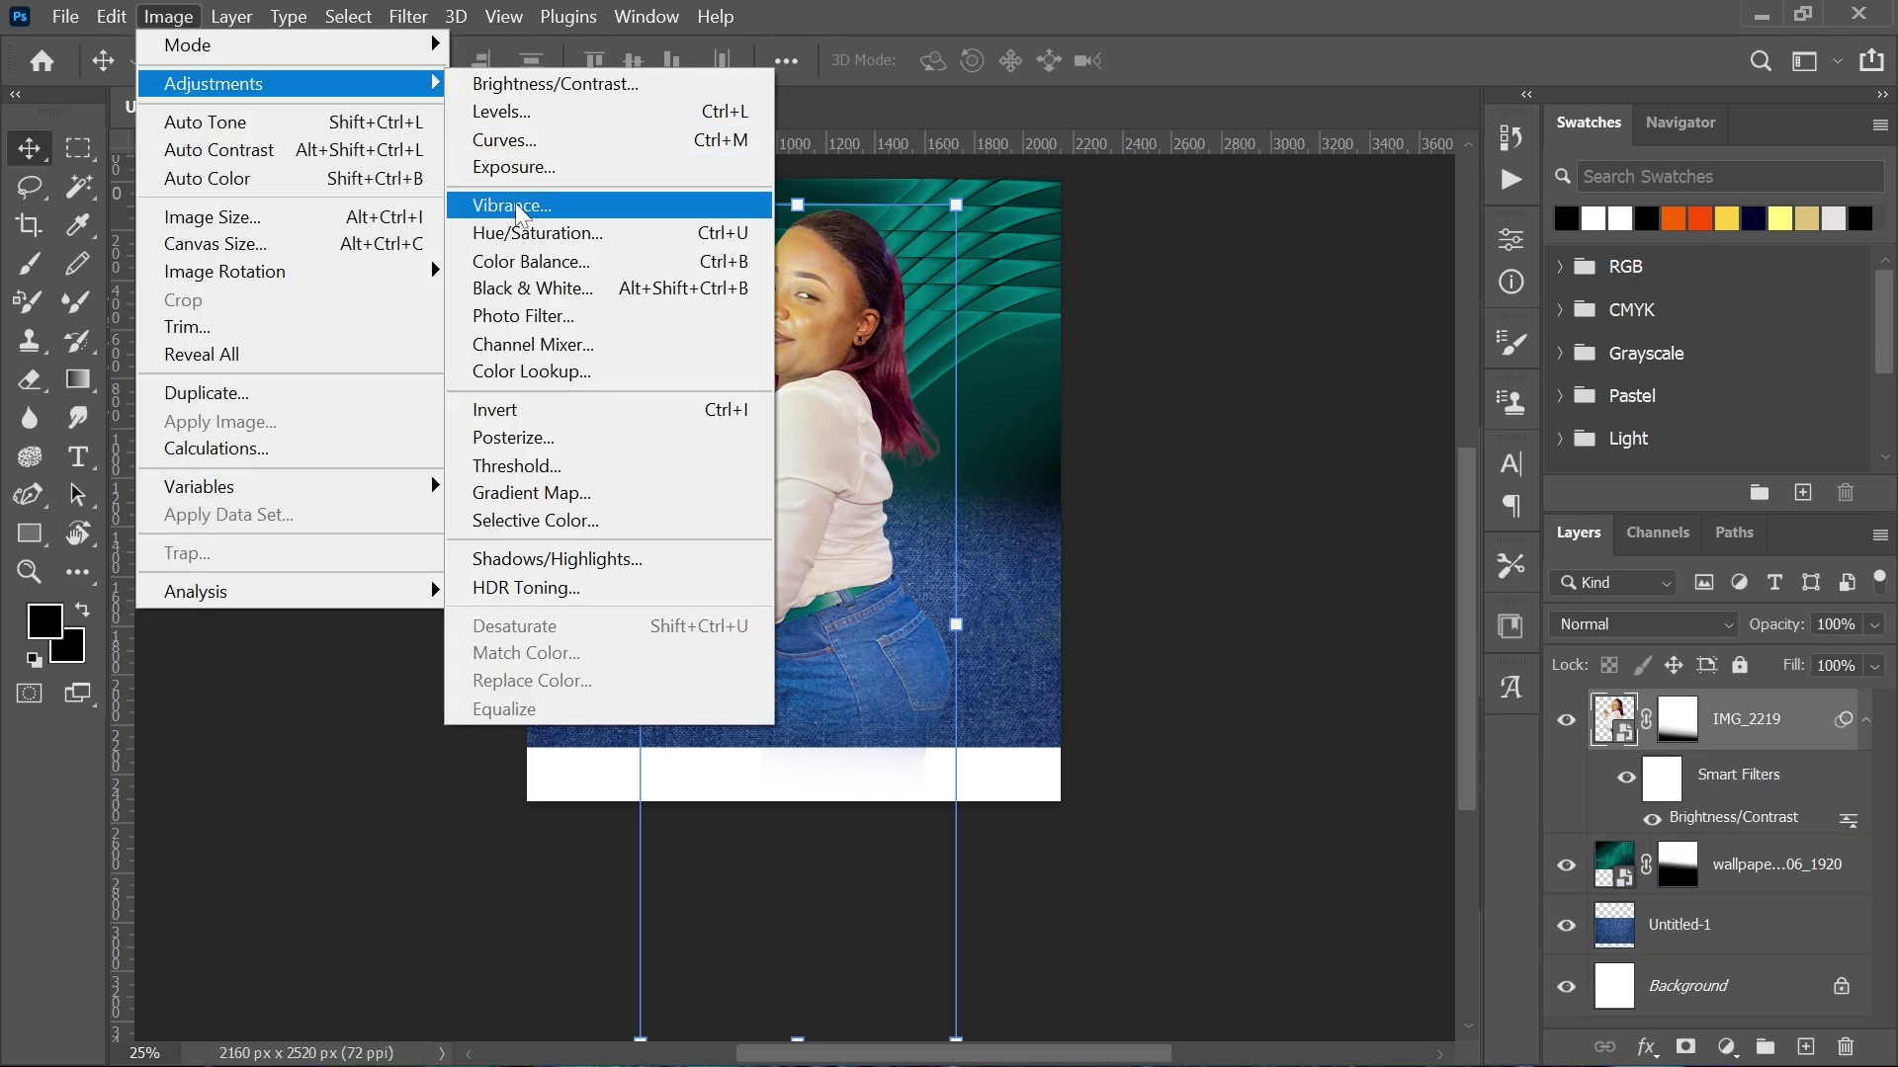
{"action": "left_click", "coordinate": [500, 199]}
{"action": "left_click_drag", "start_coordinate": [1173, 360], "coordinate": [1186, 359]}
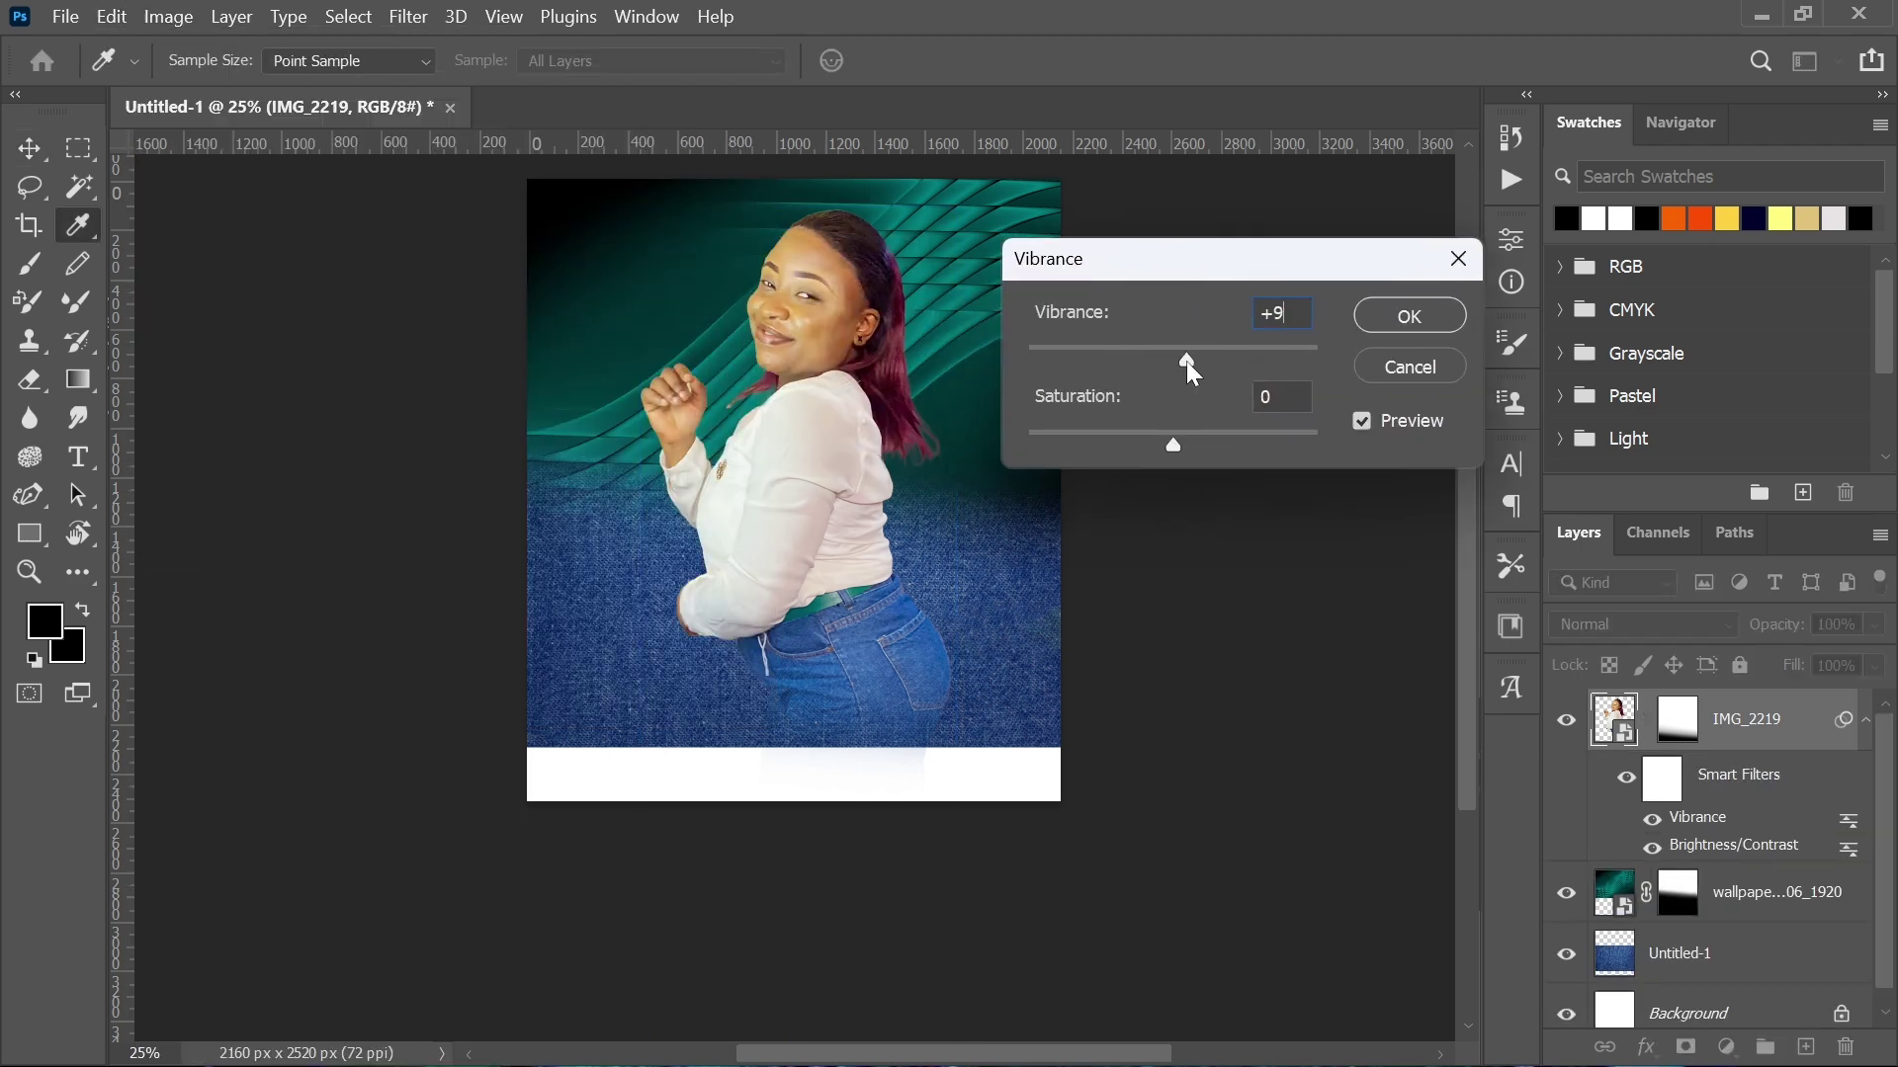
{"action": "key", "text": "Return"}
{"action": "key", "text": "v"}
Step: Pan to the woman's face, toggle the transform bounds, and select her layer mask
{"action": "scroll", "coordinate": [1017, 485], "scroll_direction": "up", "scroll_amount": 5}
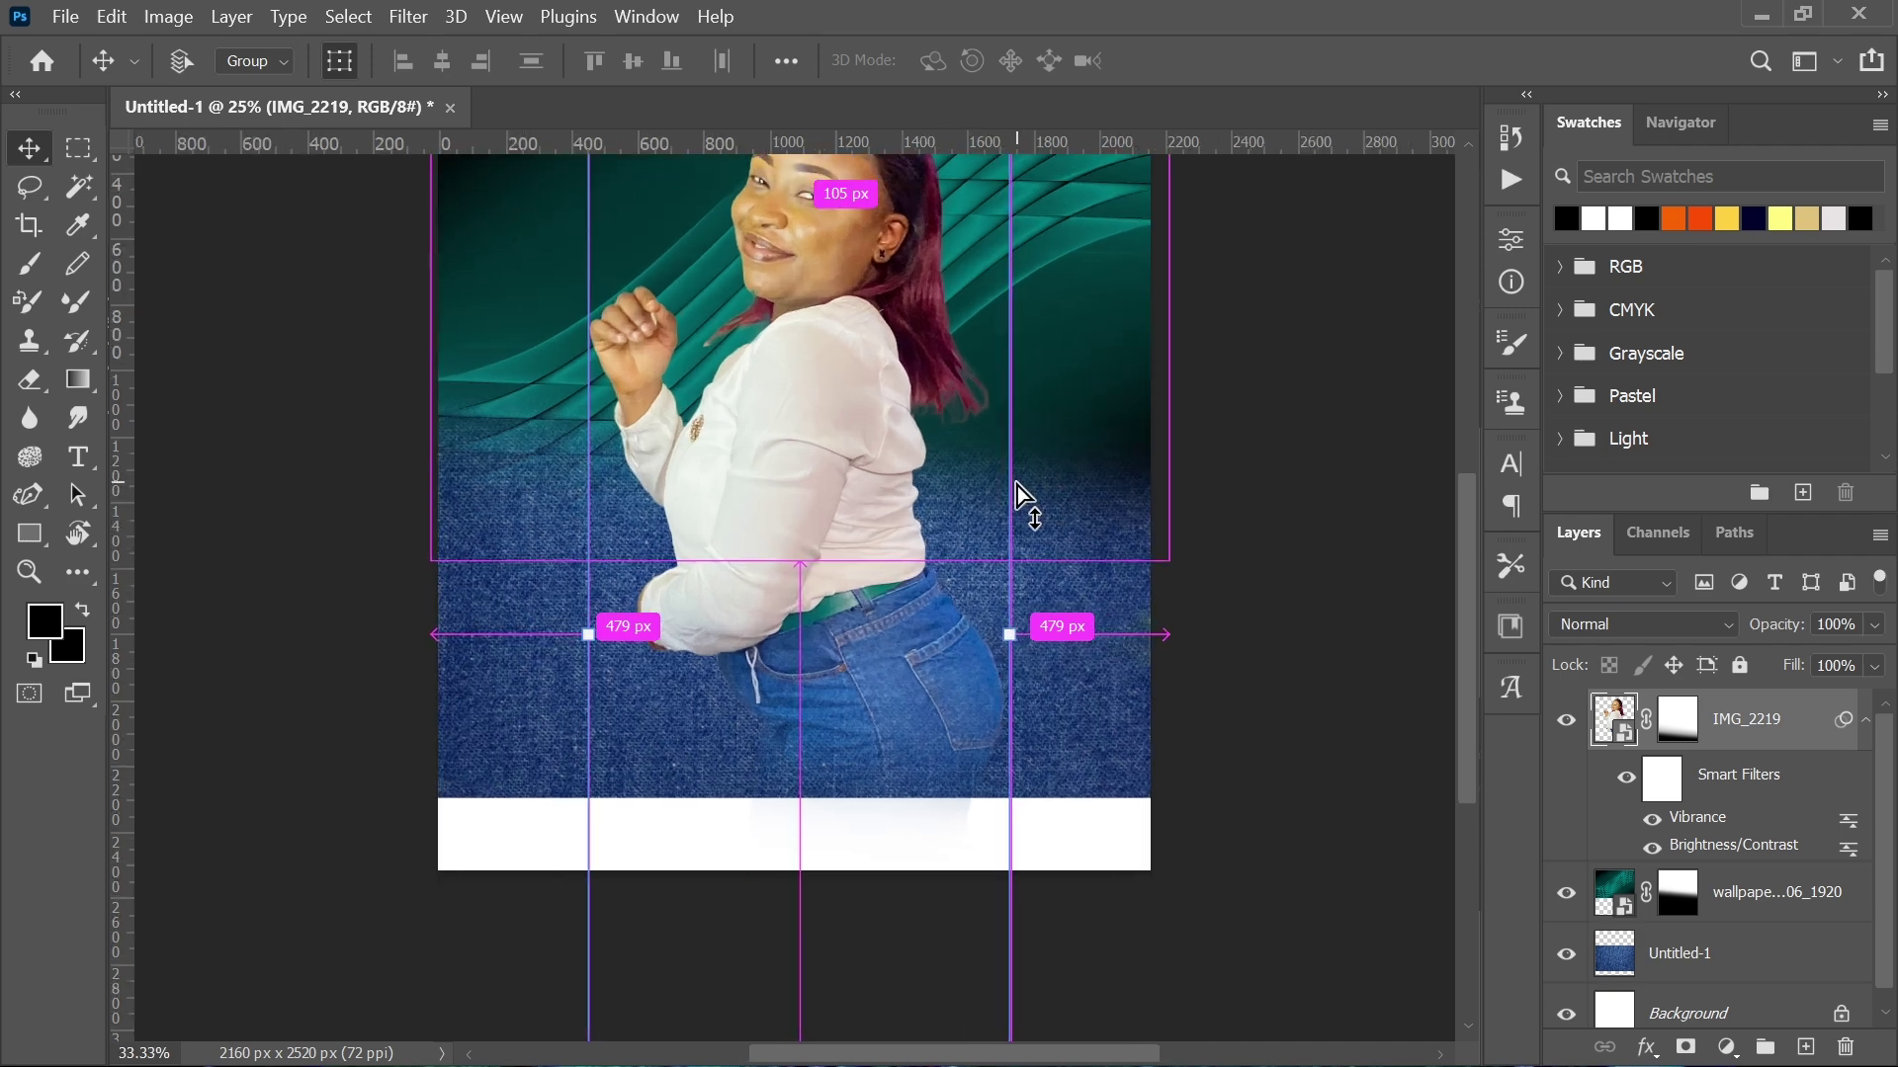
{"action": "mouse_move", "coordinate": [930, 365]}
{"action": "left_mouse_down"}
{"action": "mouse_move", "coordinate": [851, 567]}
{"action": "mouse_move", "coordinate": [882, 669]}
{"action": "left_mouse_up"}
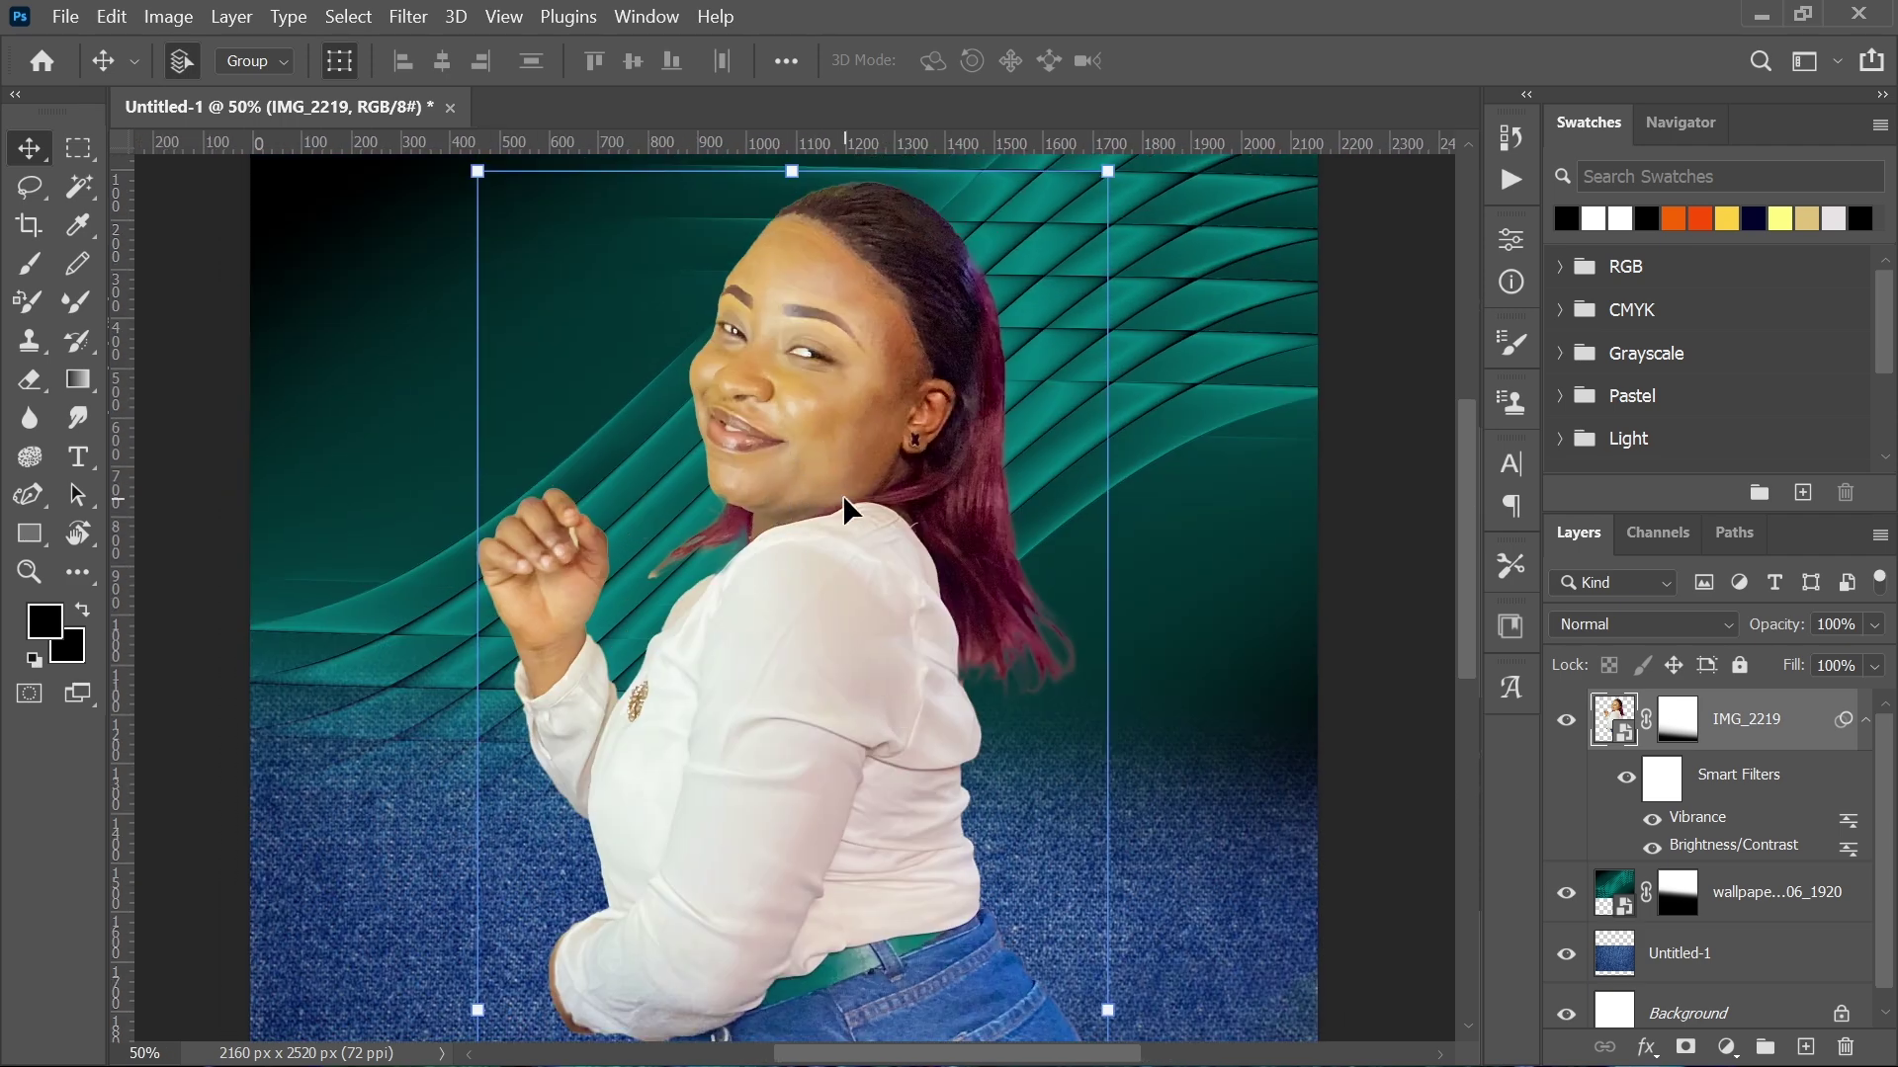
{"action": "key", "text": "ctrl+h"}
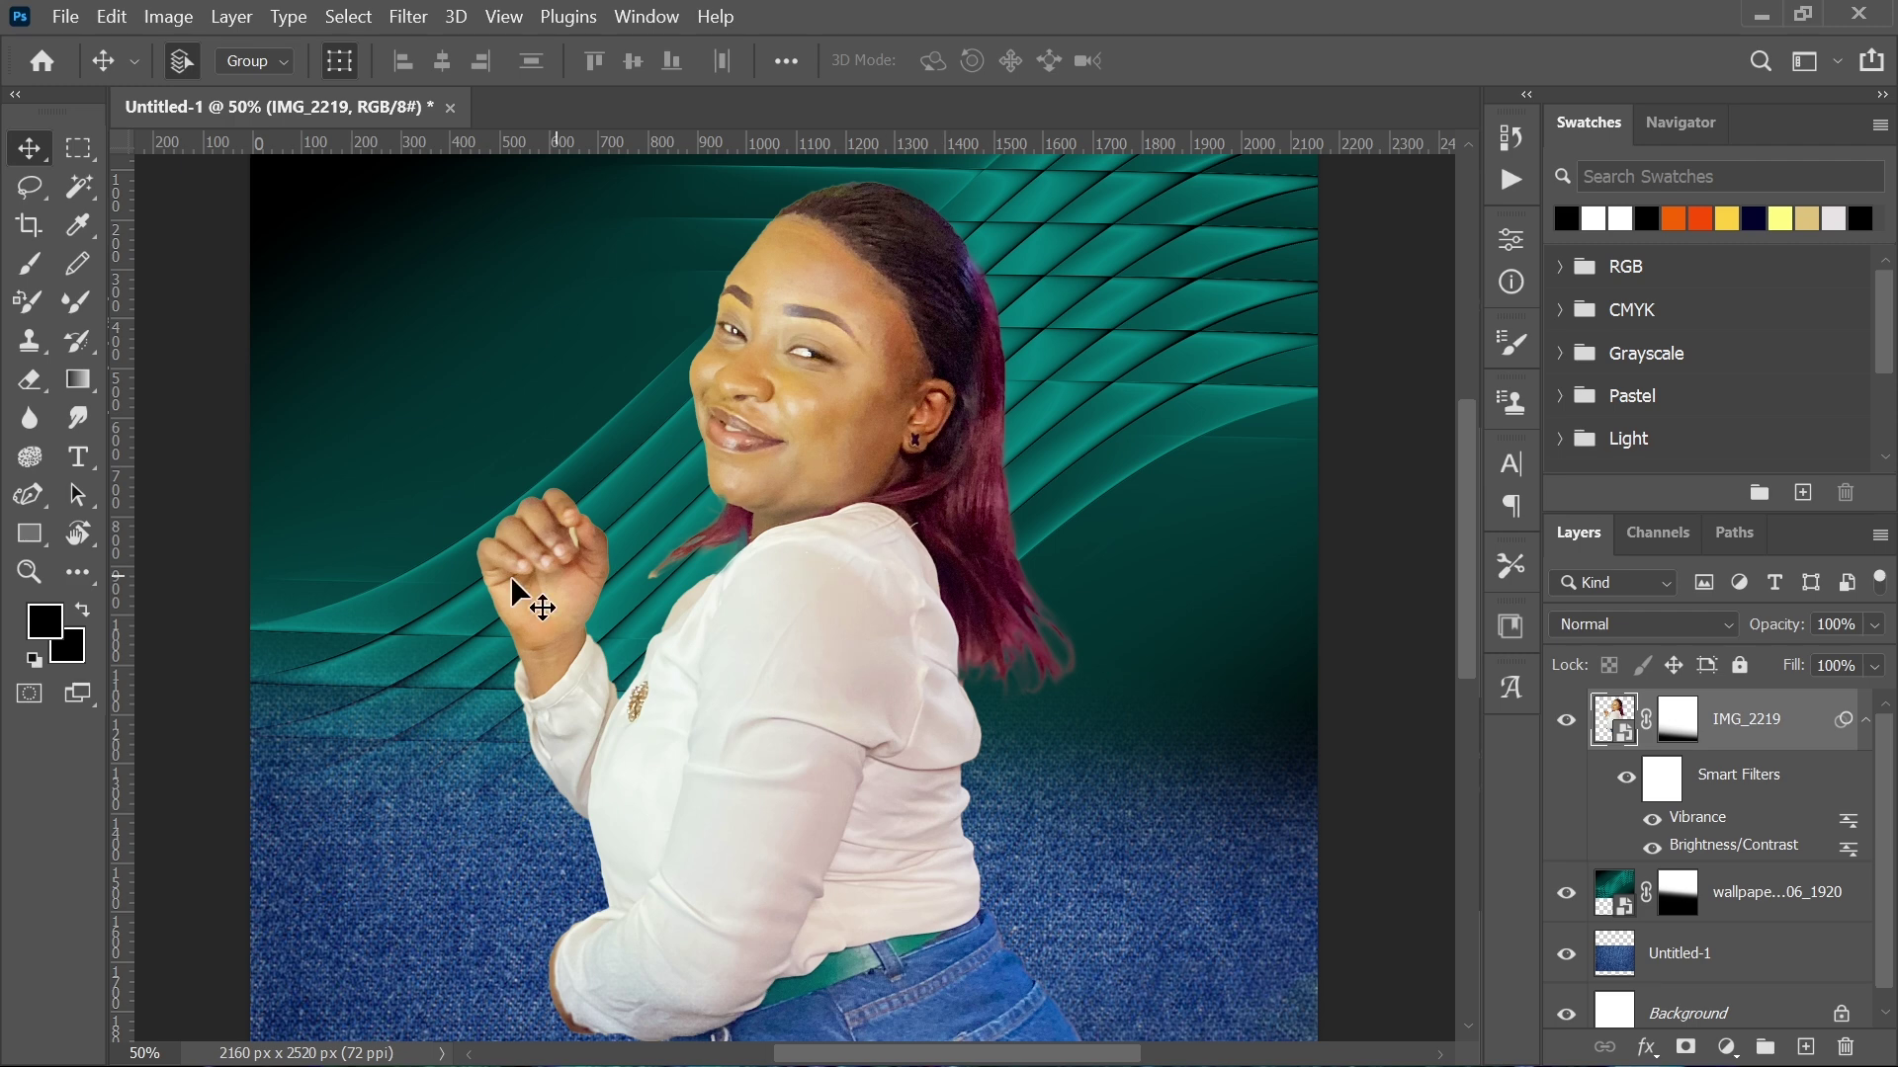
{"action": "left_click", "coordinate": [1026, 619]}
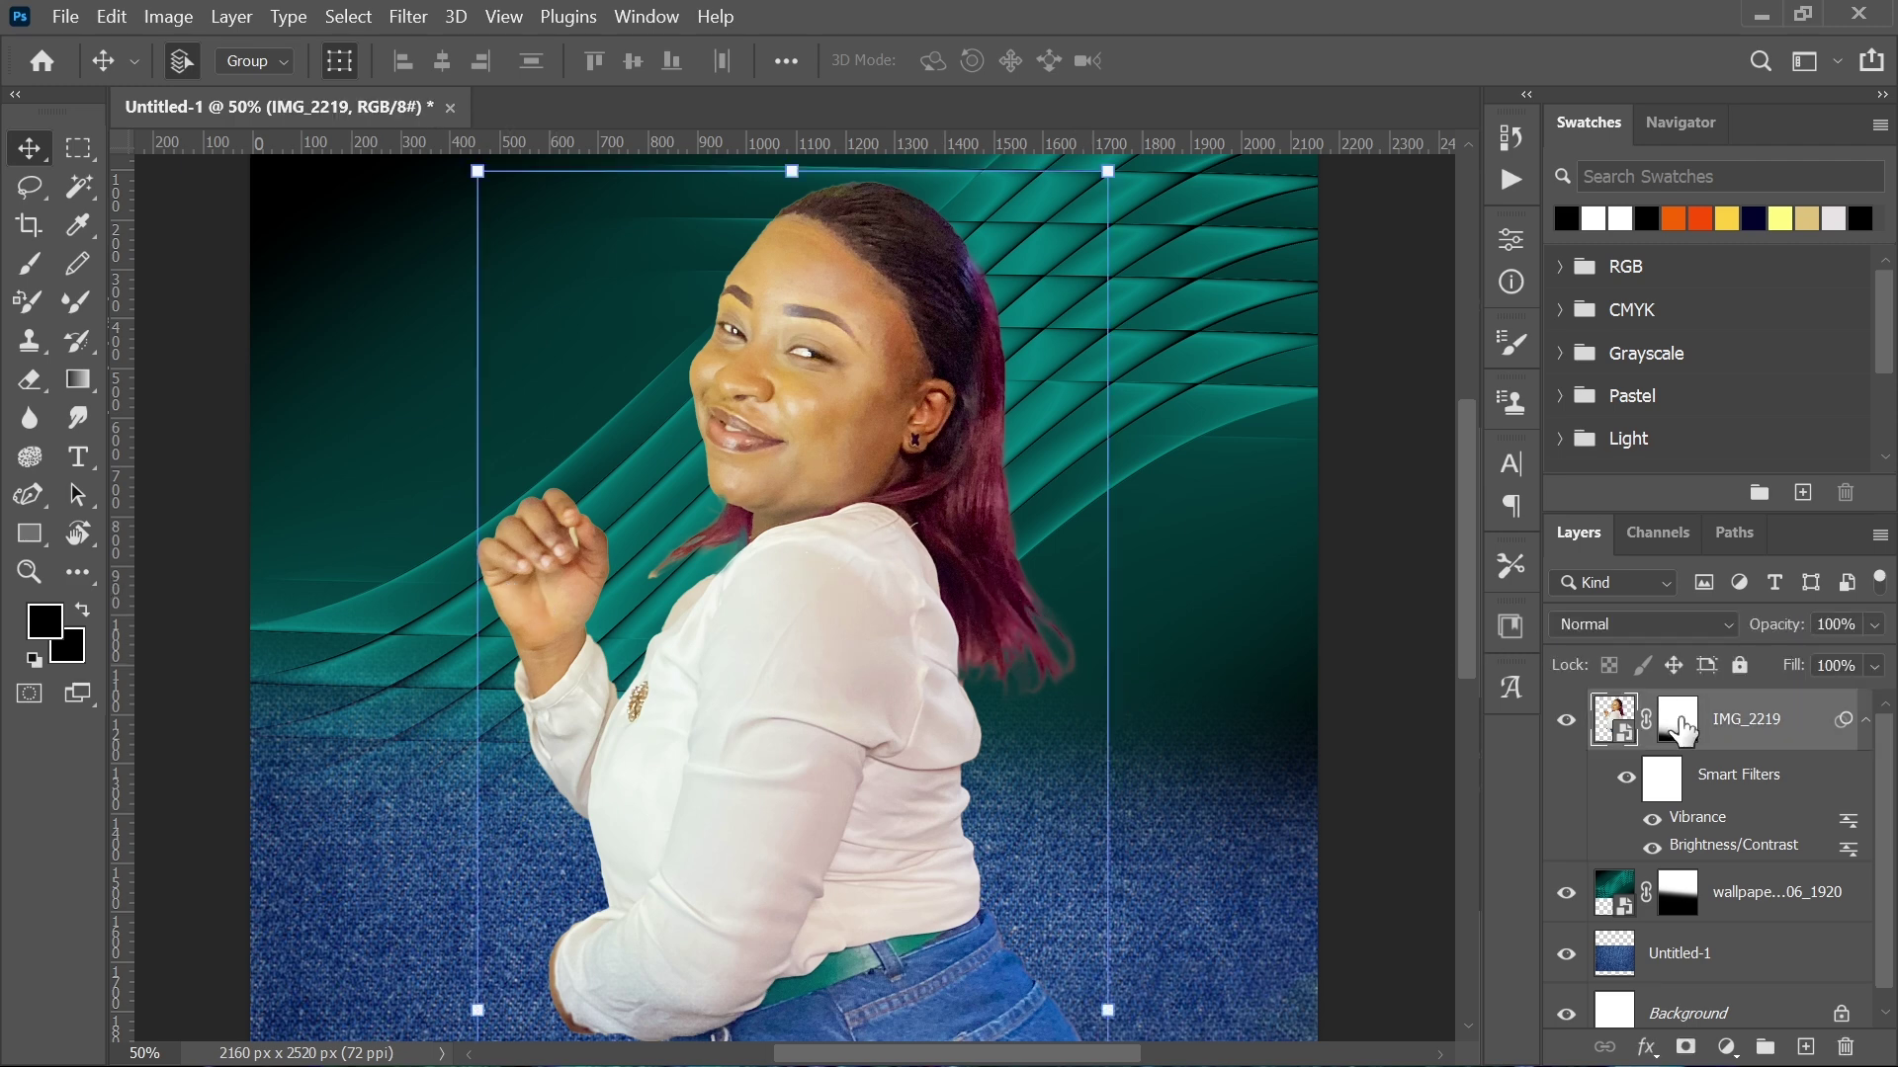
{"action": "left_click", "coordinate": [1678, 721]}
Step: Apply a gradient on the photo's mask and set its Brightness to 14
{"action": "left_click", "coordinate": [78, 379]}
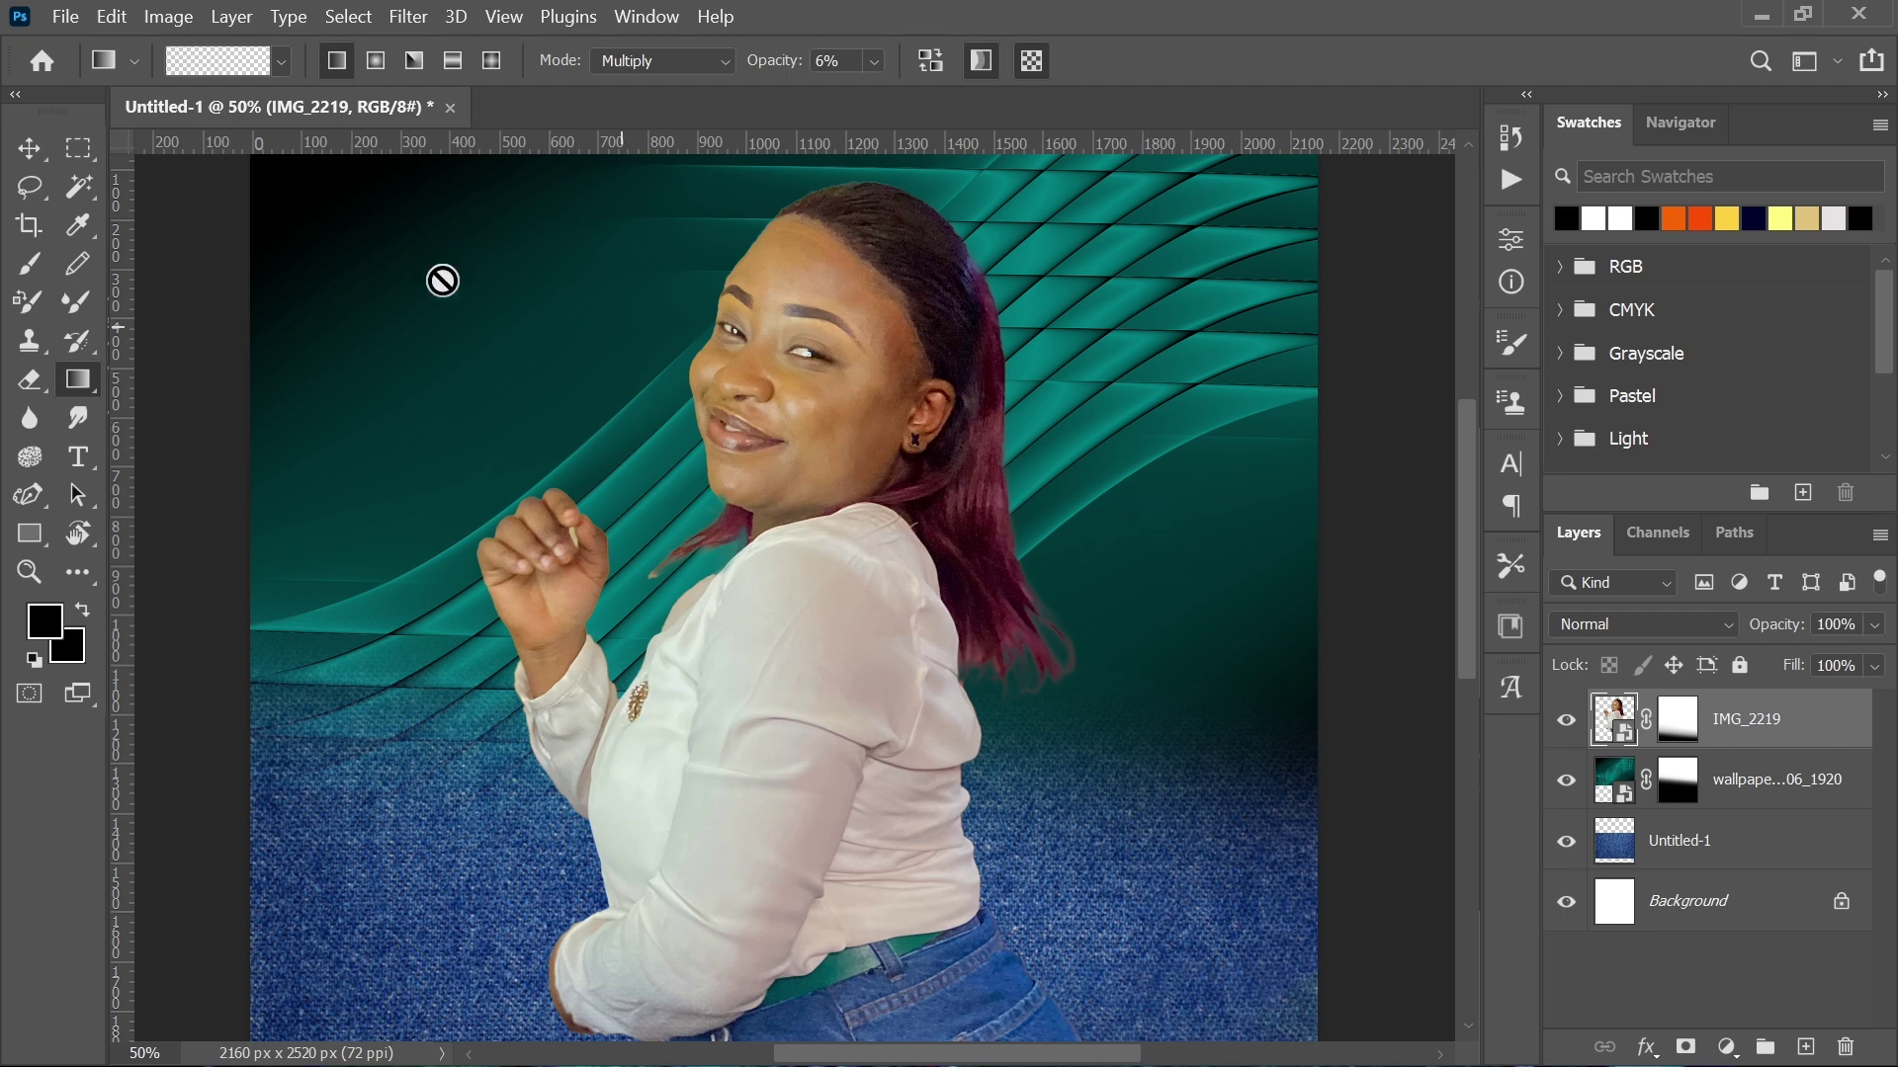
{"action": "left_click", "coordinate": [30, 146]}
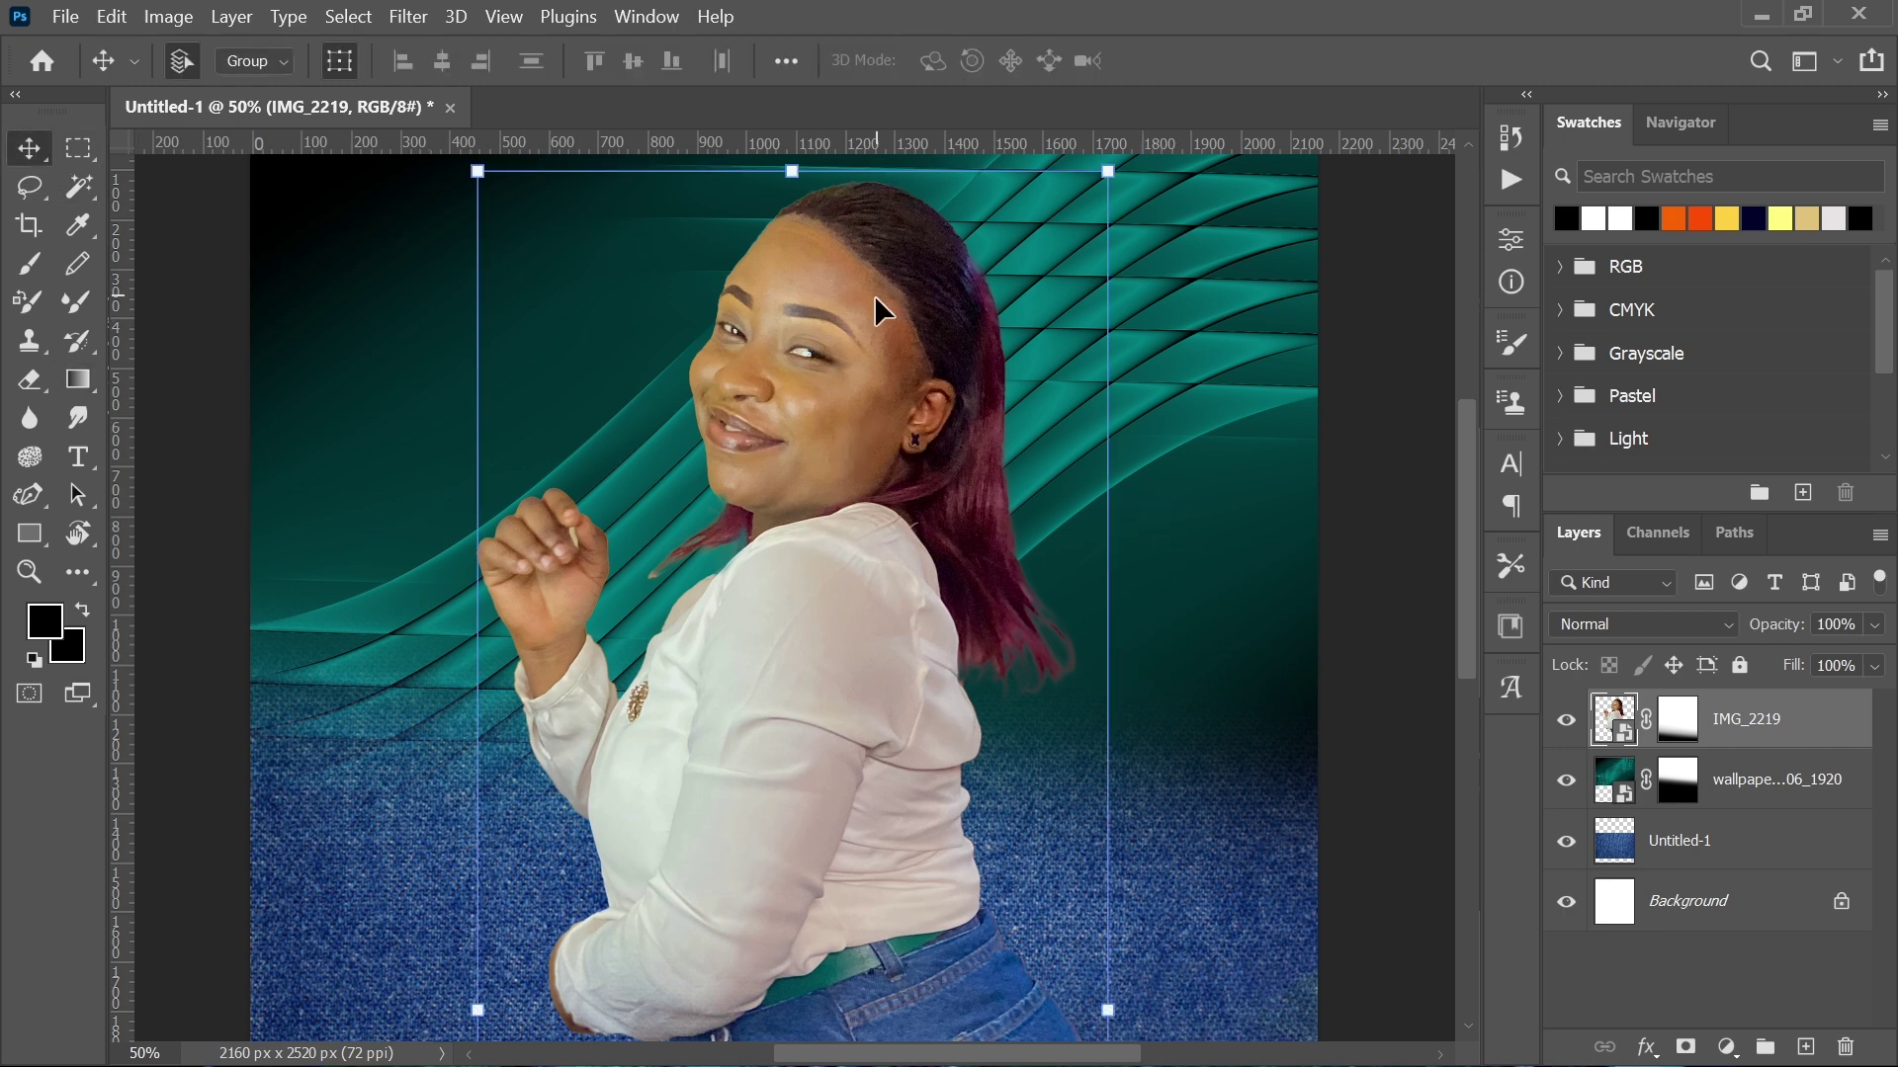
{"action": "left_click", "coordinate": [190, 20]}
{"action": "left_click", "coordinate": [509, 70]}
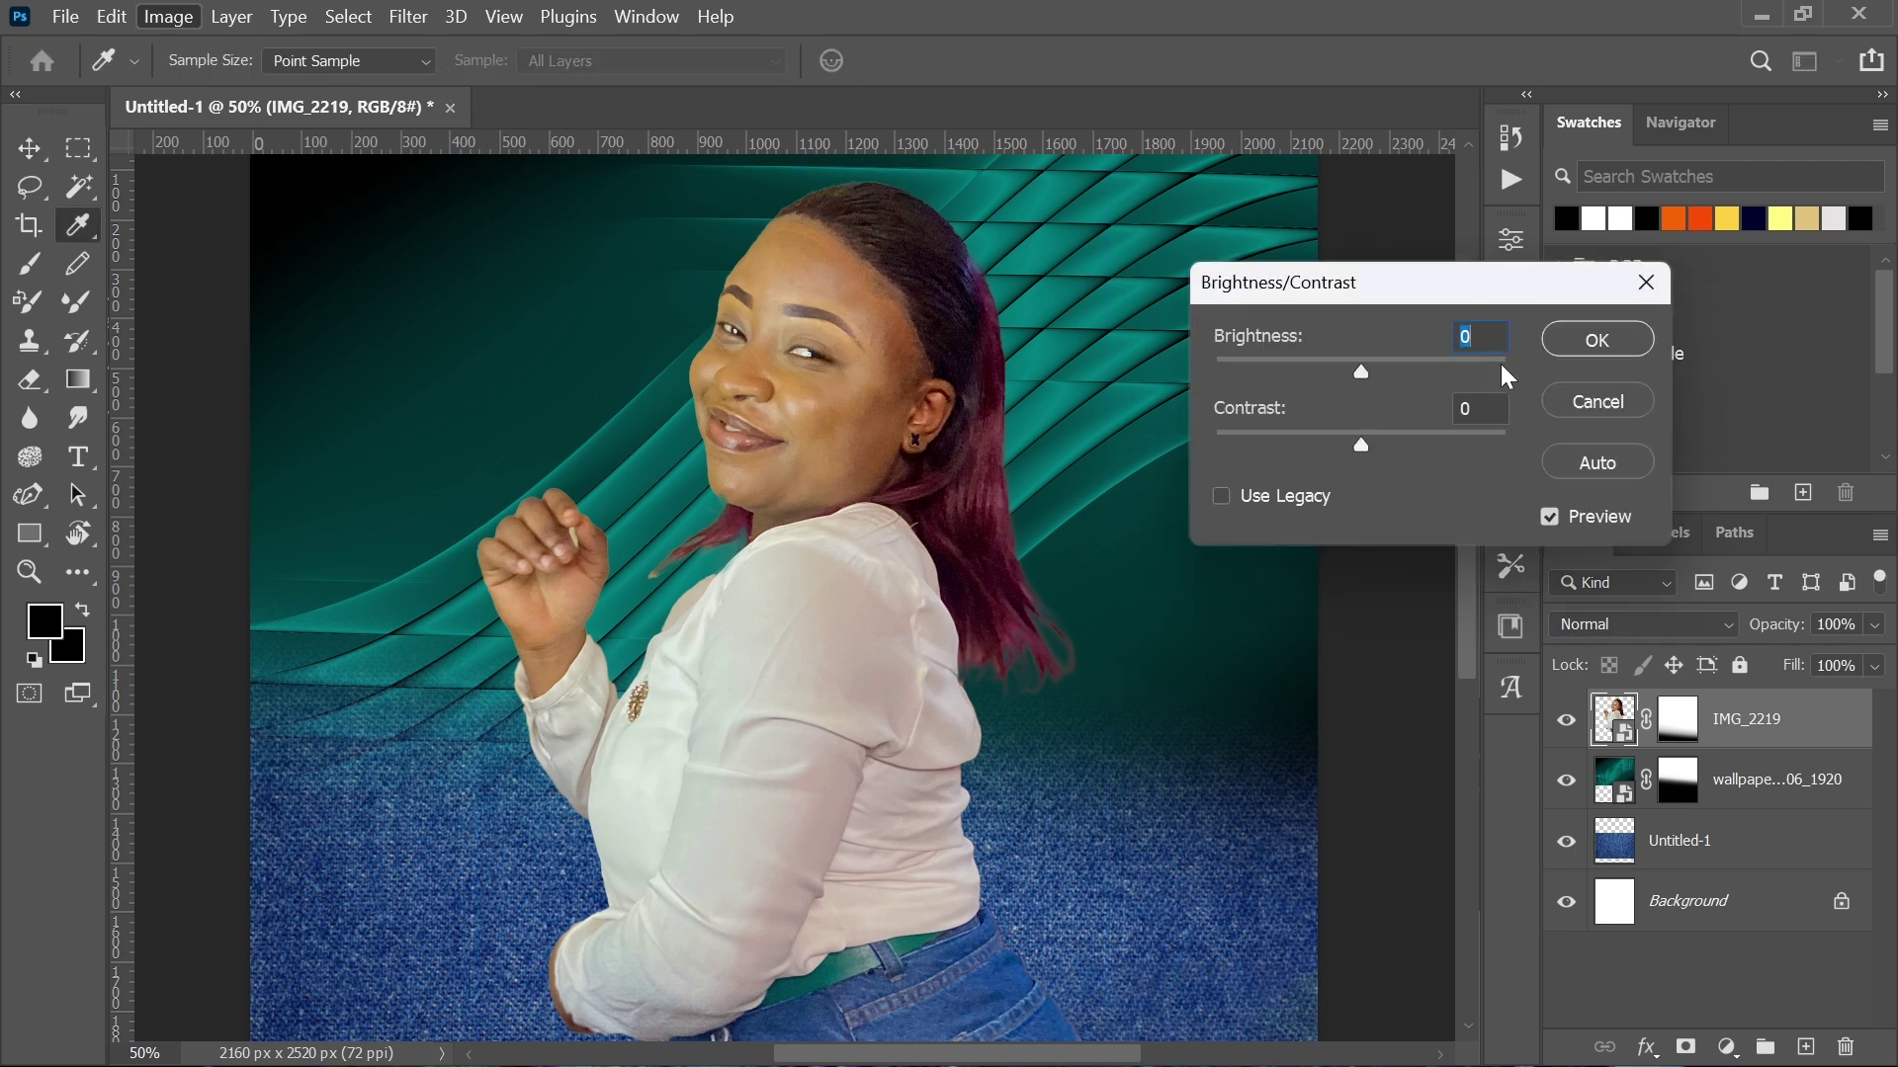
{"action": "left_click_drag", "start_coordinate": [1366, 372], "coordinate": [1376, 376]}
{"action": "left_click", "coordinate": [1597, 339]}
Step: Add a Hue/Saturation adjustment to the photo with hue left at 0
{"action": "left_click", "coordinate": [188, 20]}
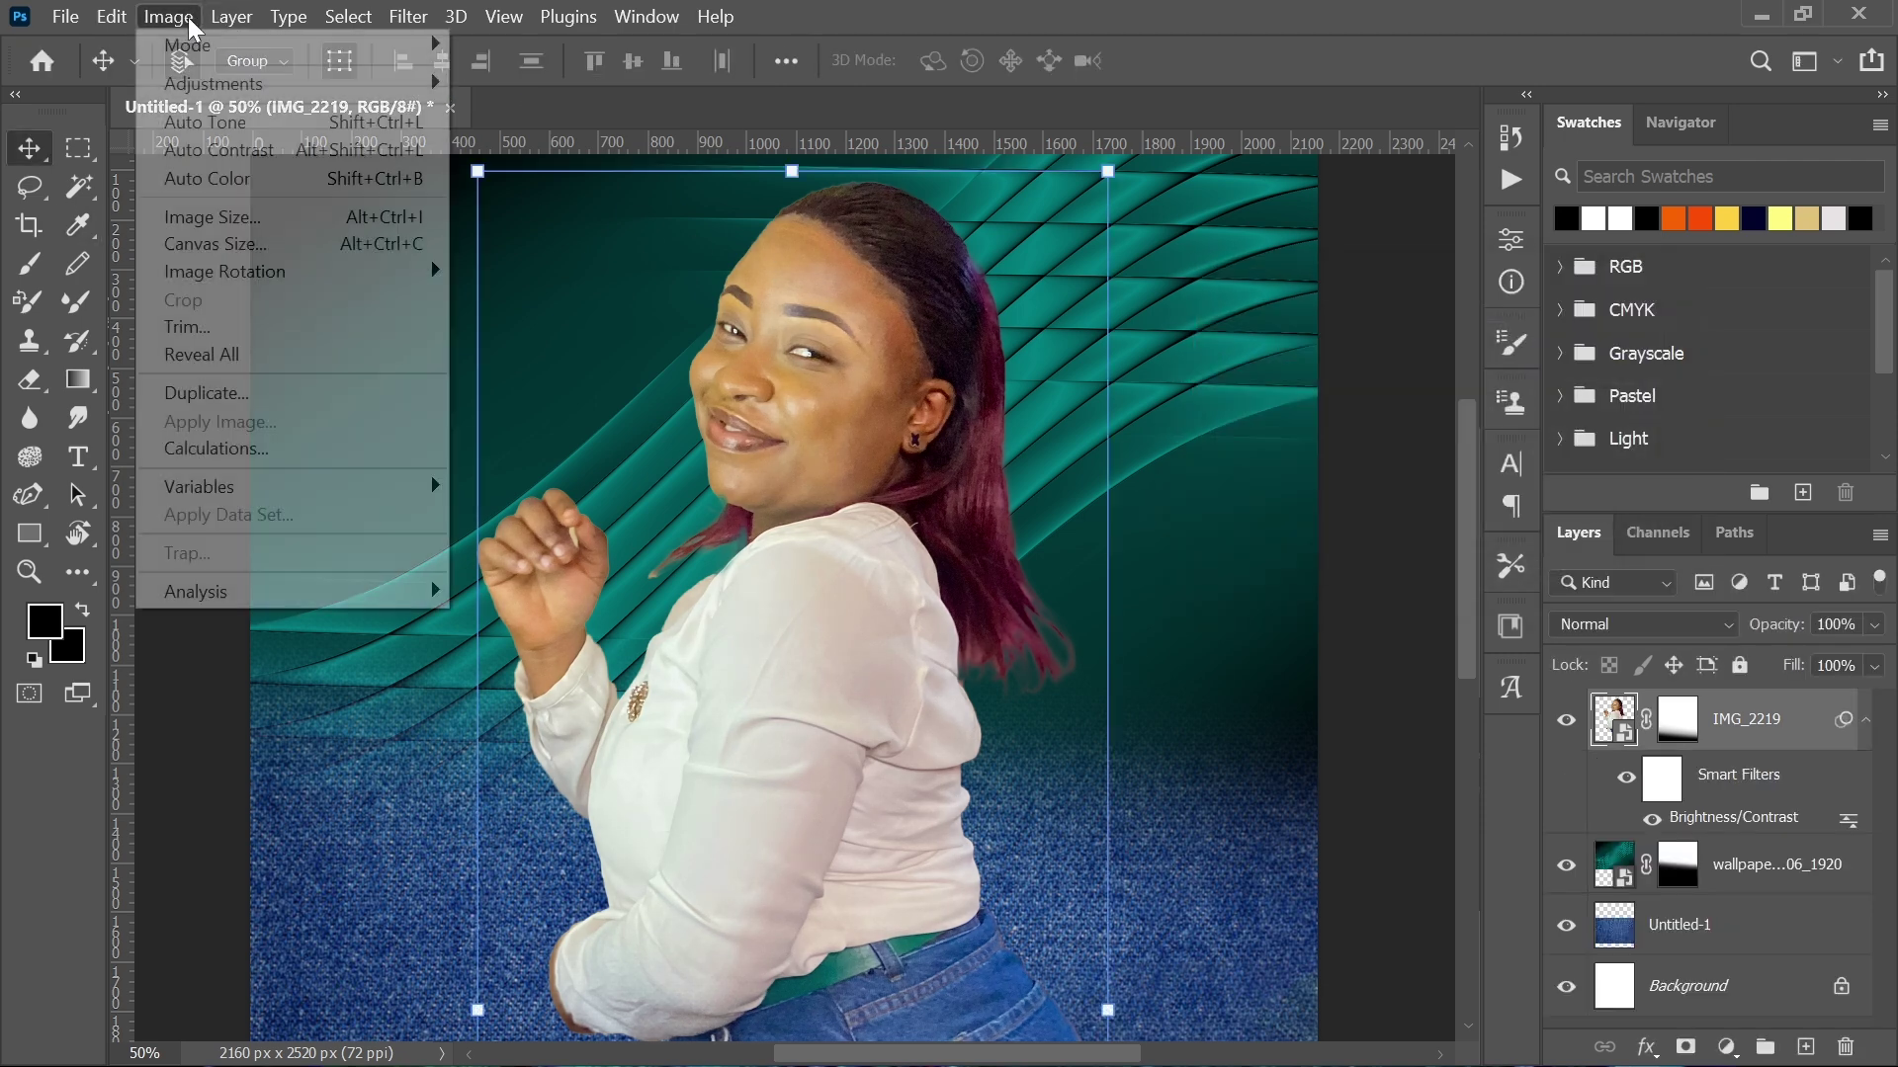
{"action": "mouse_move", "coordinate": [214, 83]}
{"action": "left_click", "coordinate": [558, 234]}
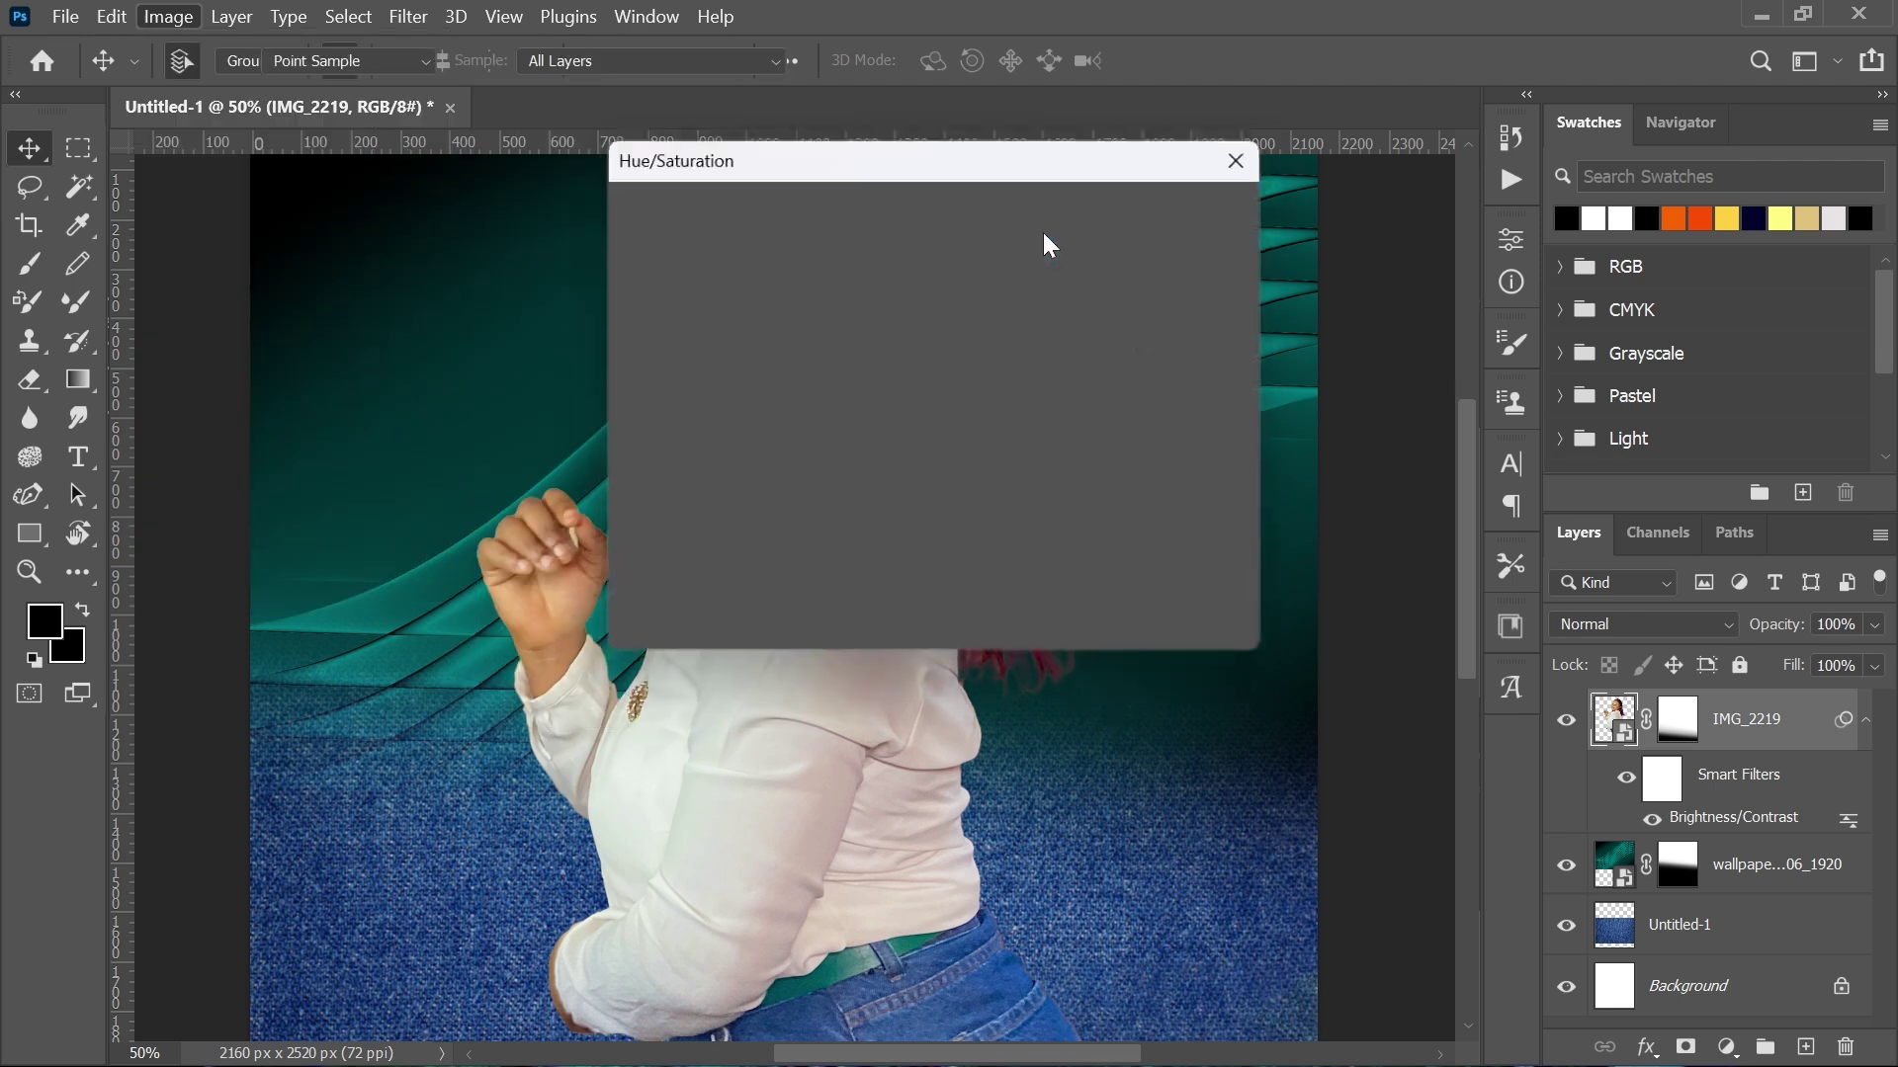
{"action": "left_click_drag", "start_coordinate": [1546, 366], "coordinate": [1545, 366]}
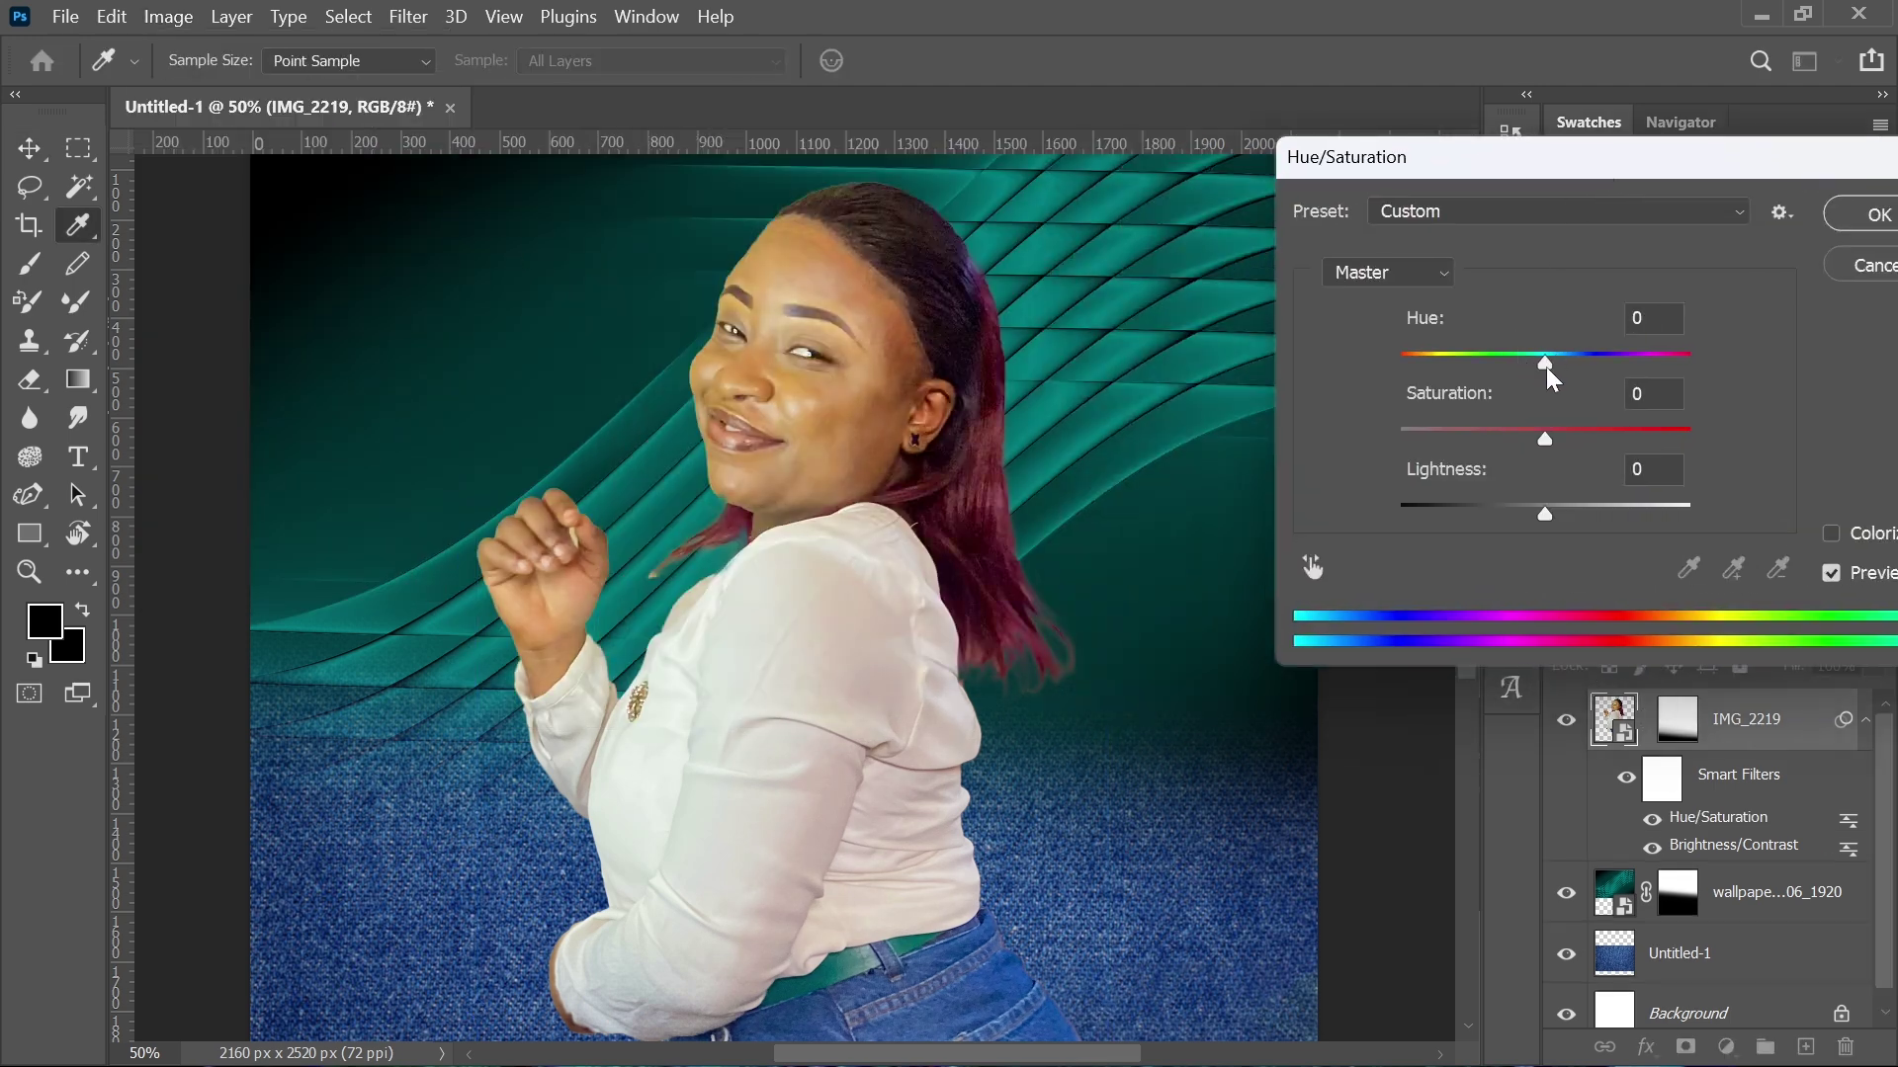
{"action": "left_click", "coordinate": [1858, 214]}
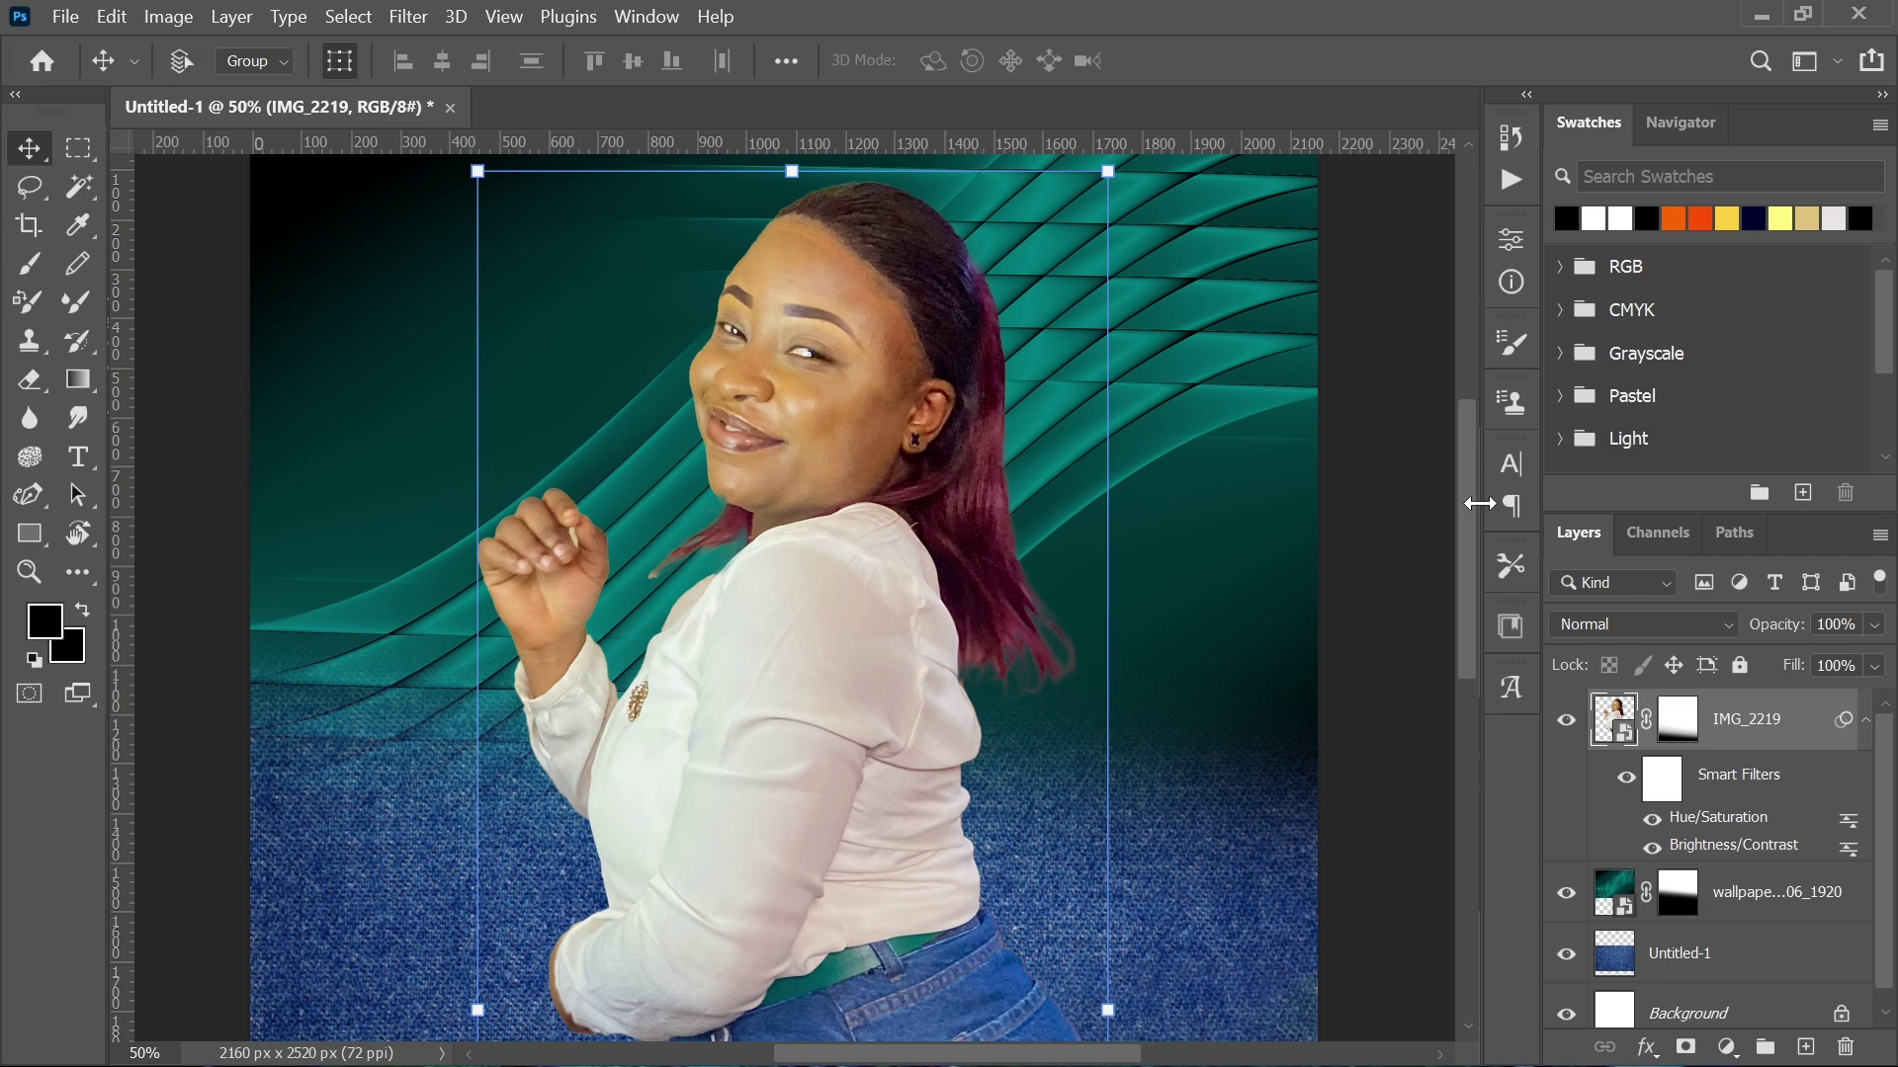
Step: Rasterize the IMG_2219 layer, flattening its smart filters
{"action": "key", "text": "ctrl+minus"}
{"action": "key", "text": "ctrl+minus"}
{"action": "key", "text": "ctrl+minus"}
{"action": "key", "text": "ctrl+minus"}
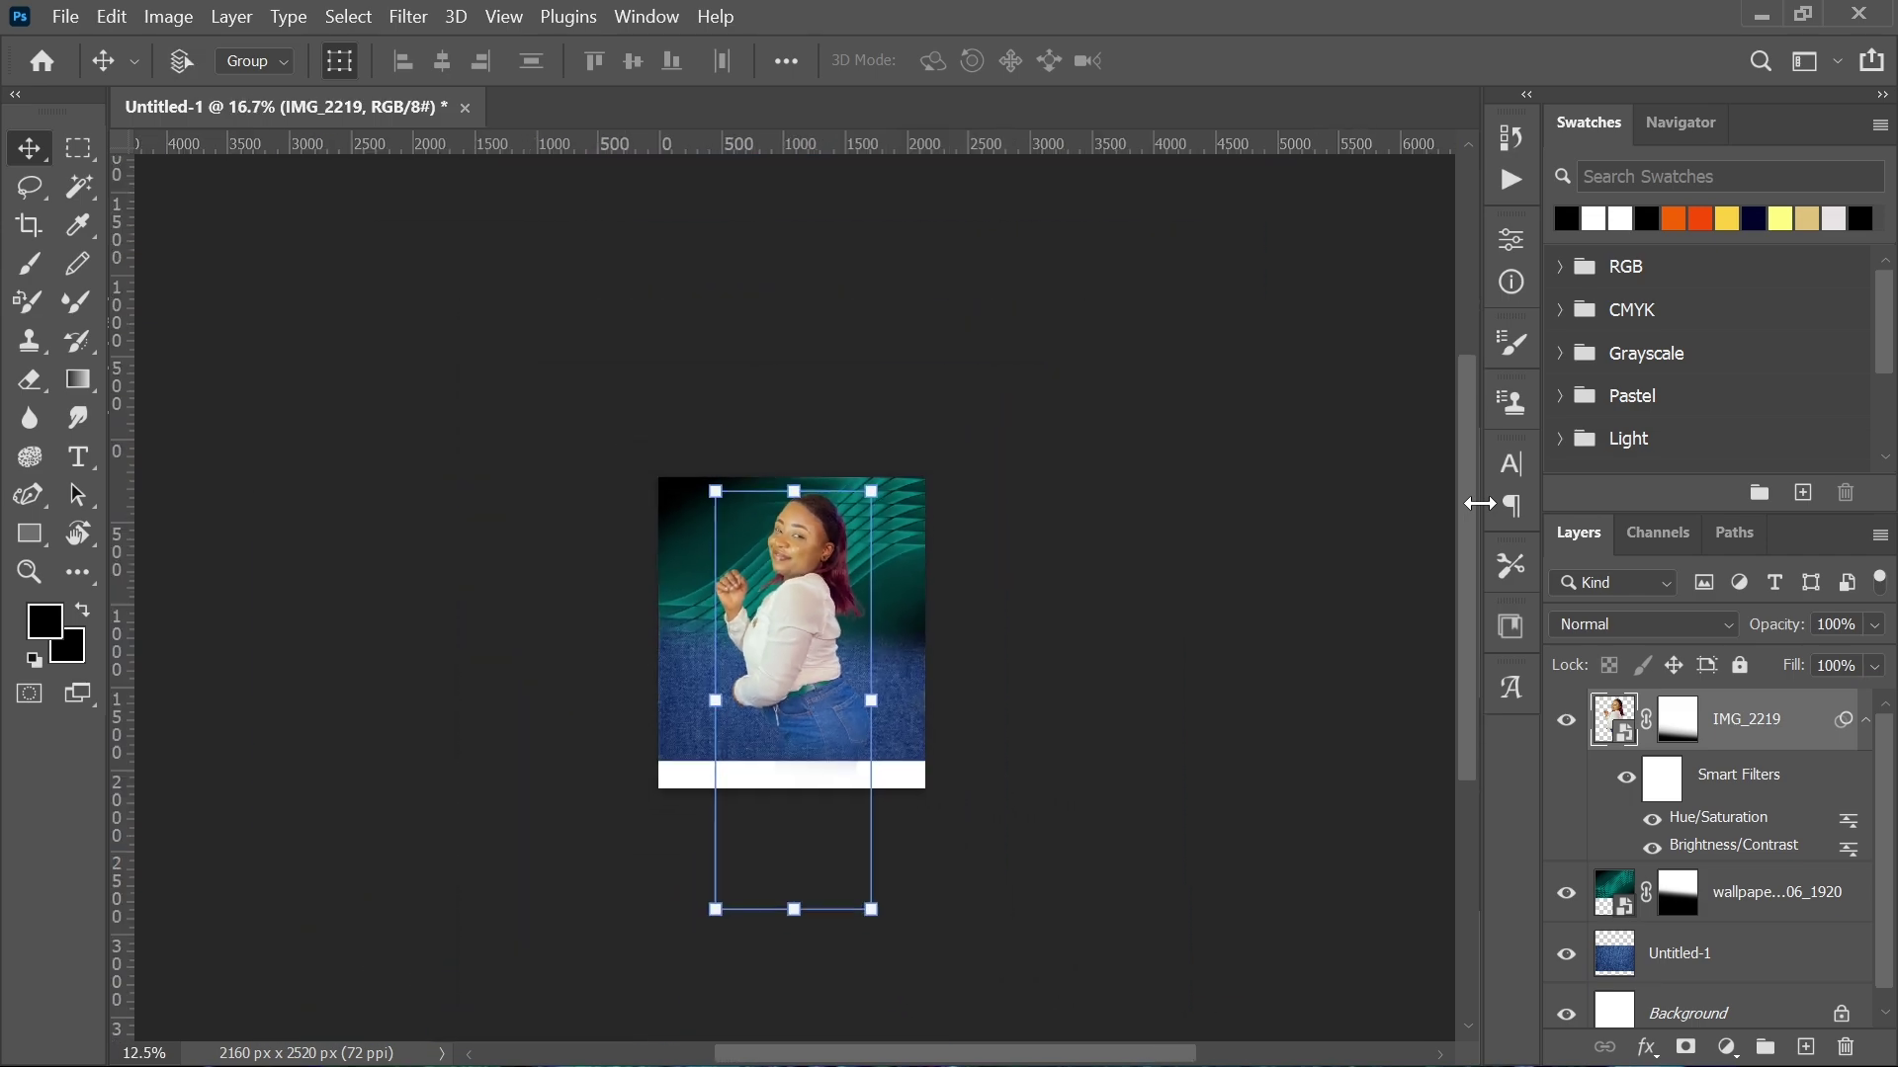
{"action": "key", "text": "ctrl+plus"}
{"action": "key", "text": "ctrl+plus"}
{"action": "key", "text": "ctrl+plus"}
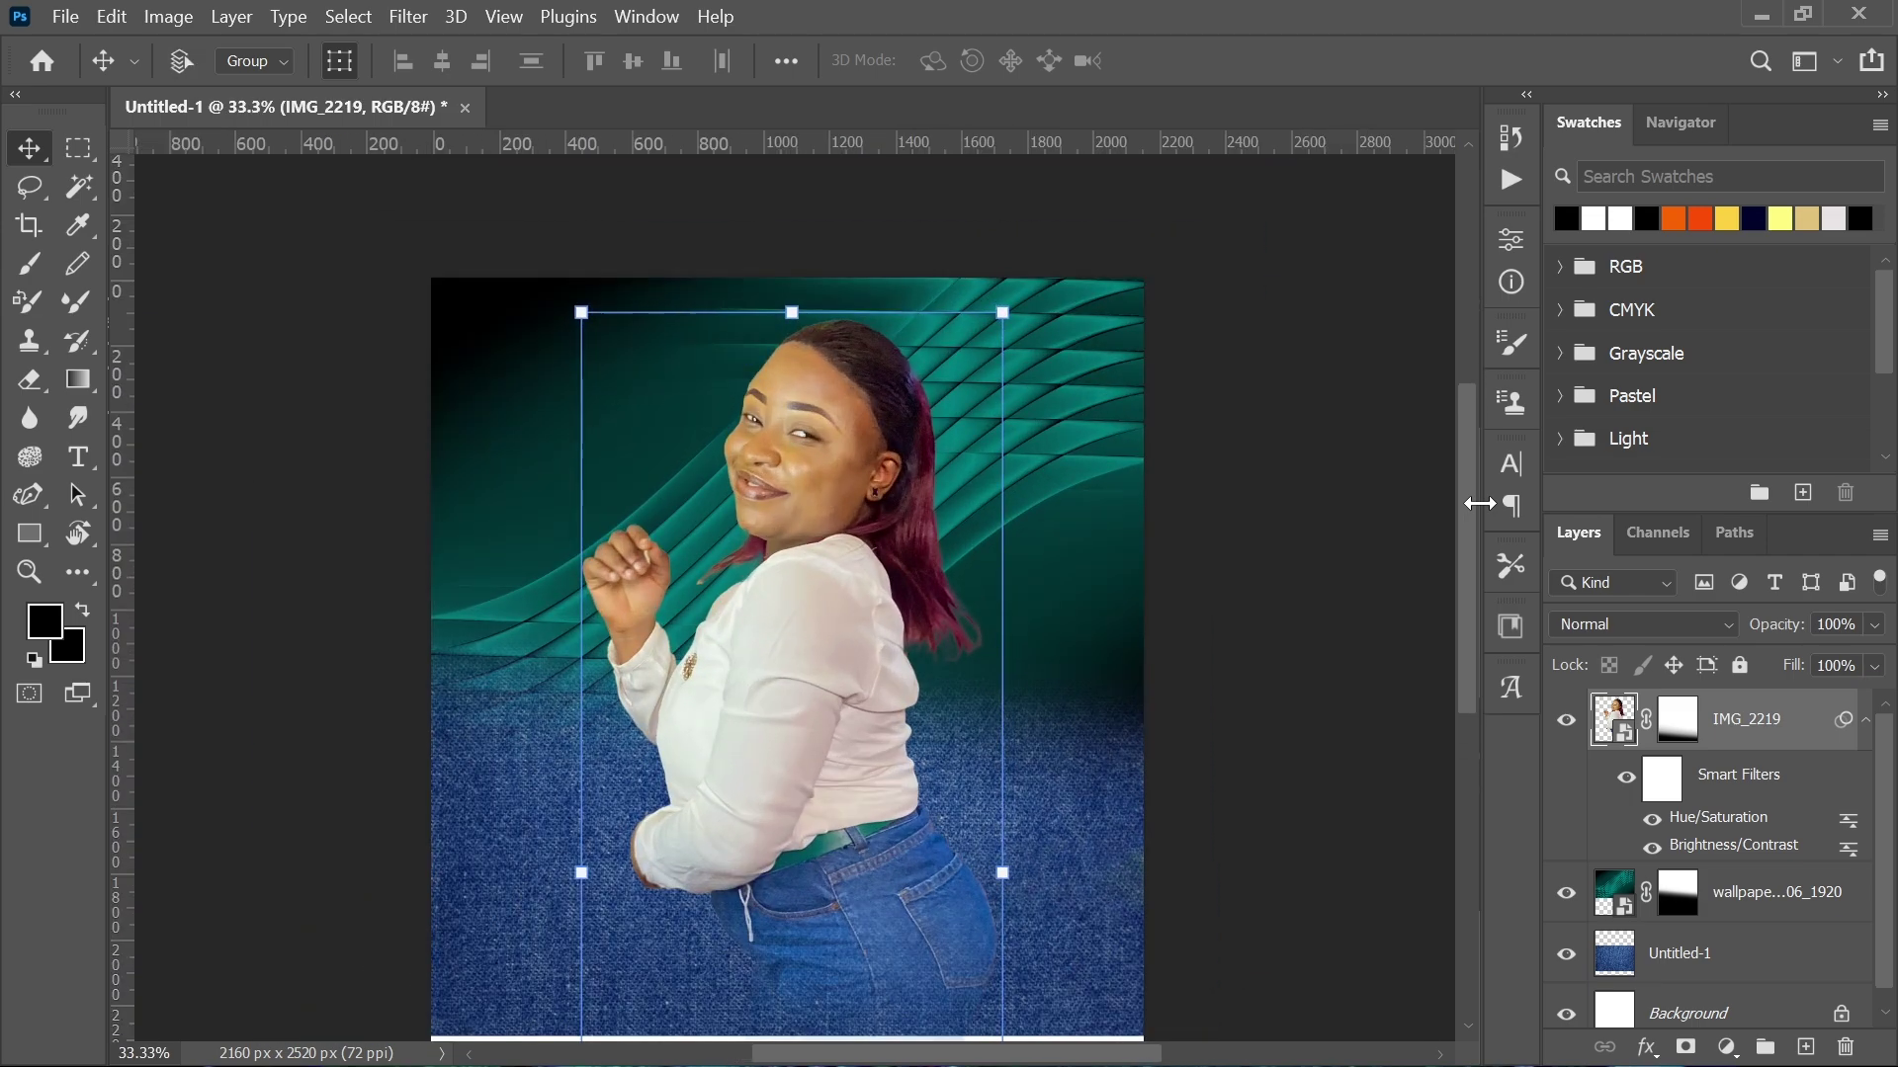
{"action": "scroll", "coordinate": [1291, 478], "scroll_direction": "down", "scroll_amount": 3}
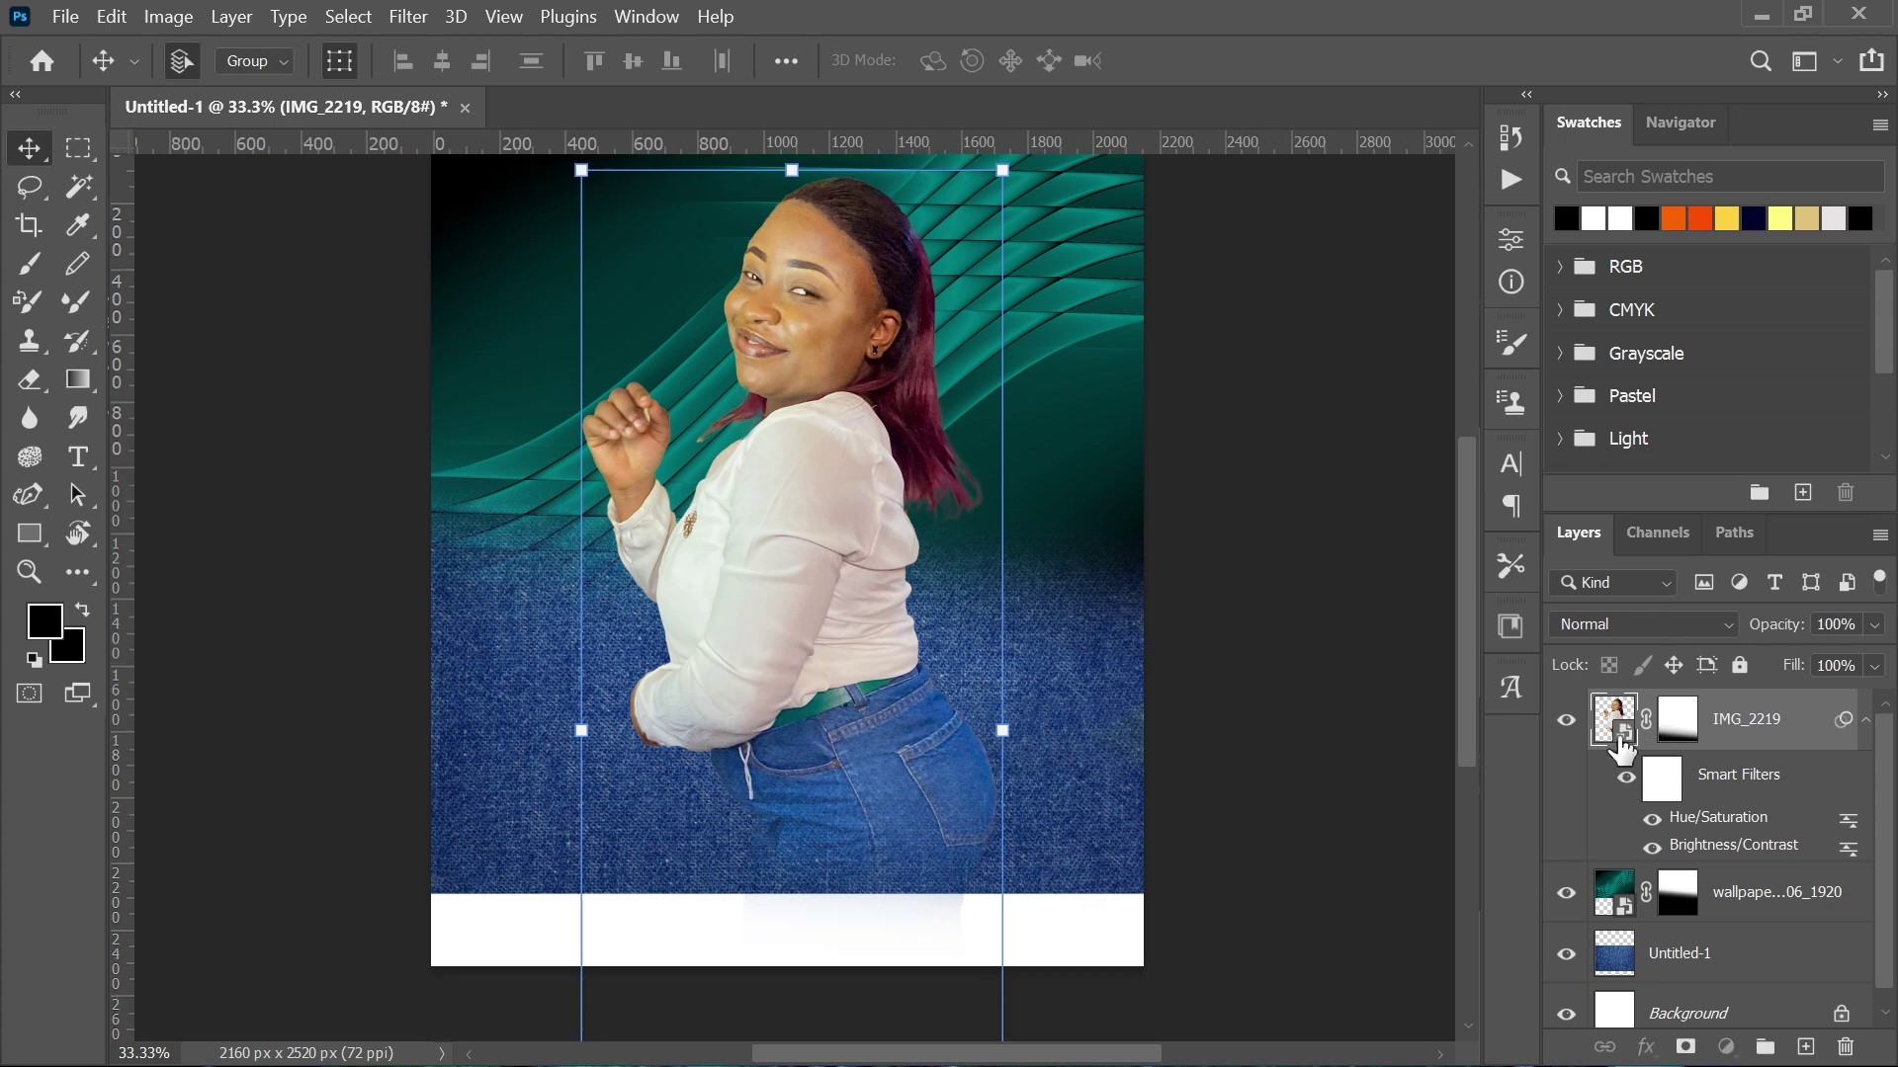
{"action": "right_click", "coordinate": [1804, 722]}
{"action": "left_click", "coordinate": [1534, 590]}
Step: Erase the shirt edge near the shoulder with a 0%-hardness, size 124 eraser
{"action": "left_click", "coordinate": [34, 387]}
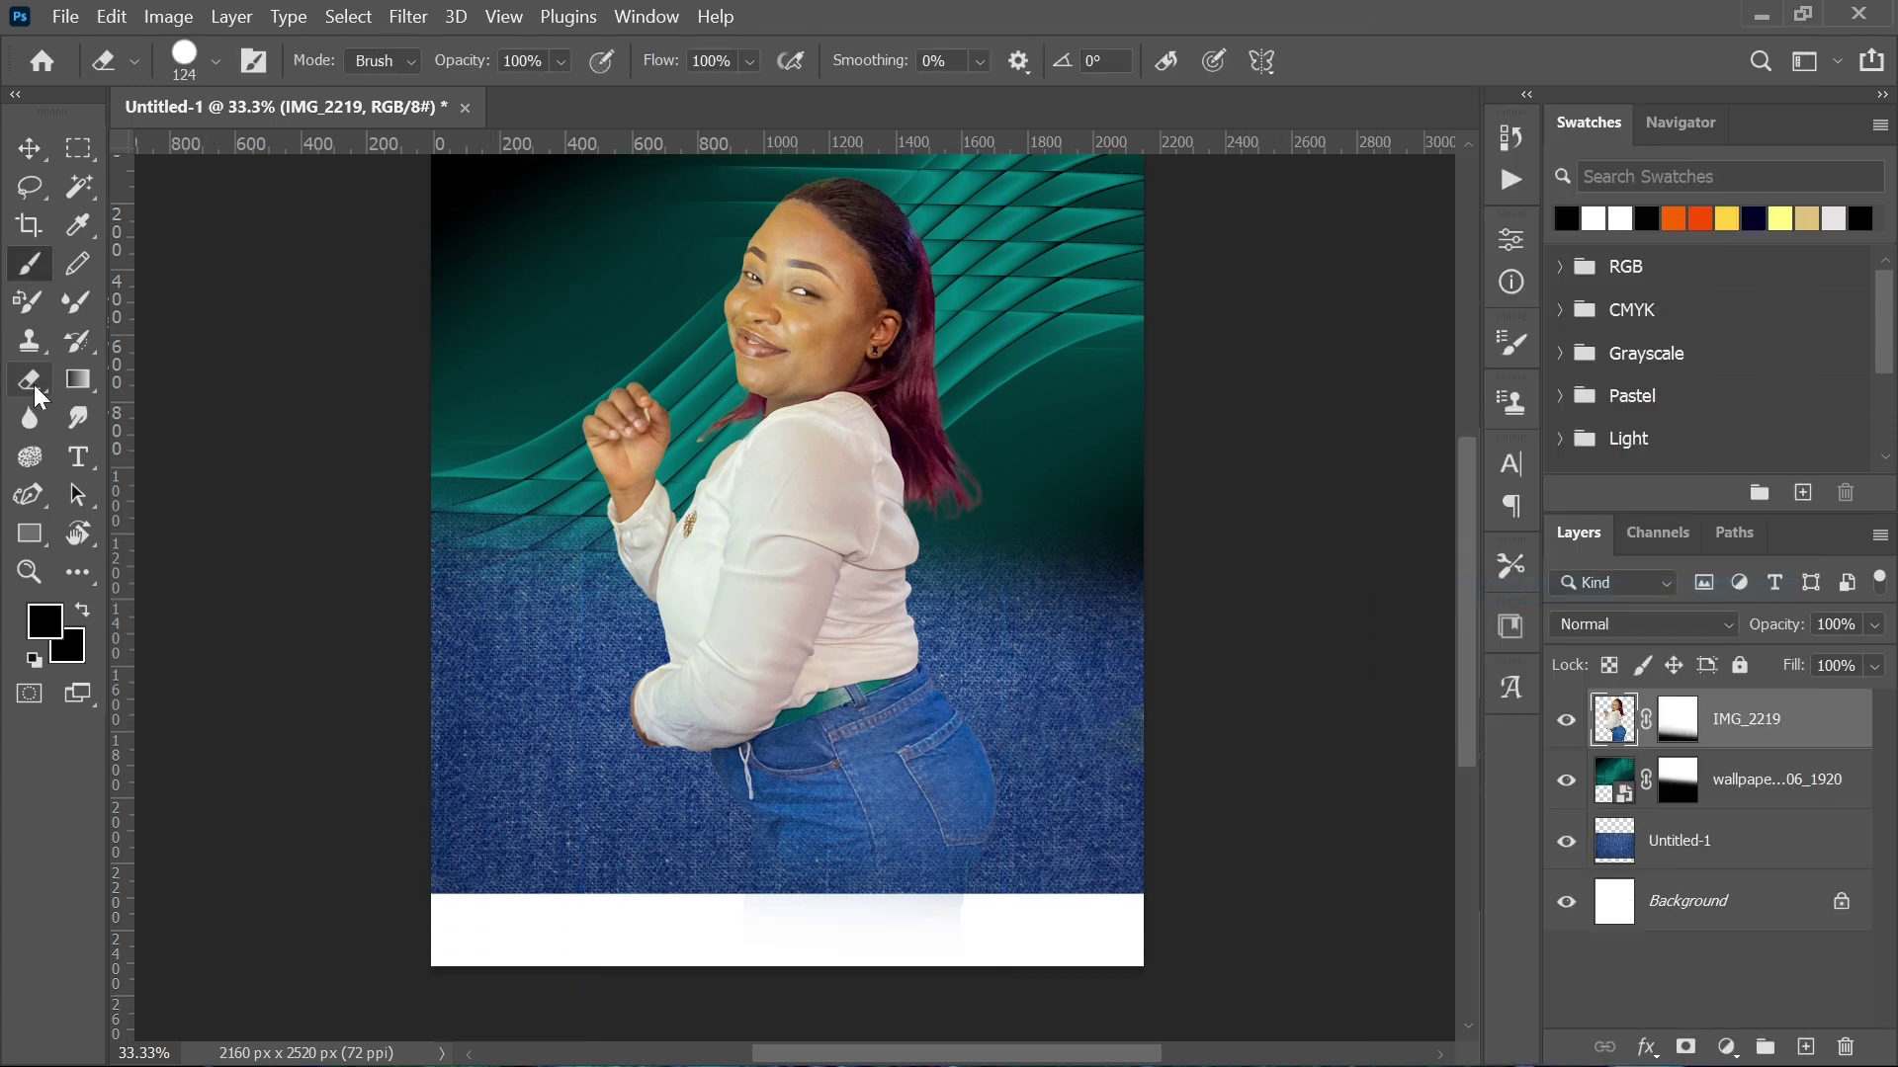
{"action": "left_click", "coordinate": [216, 61]}
{"action": "left_click_drag", "start_coordinate": [355, 226], "coordinate": [2, 257]}
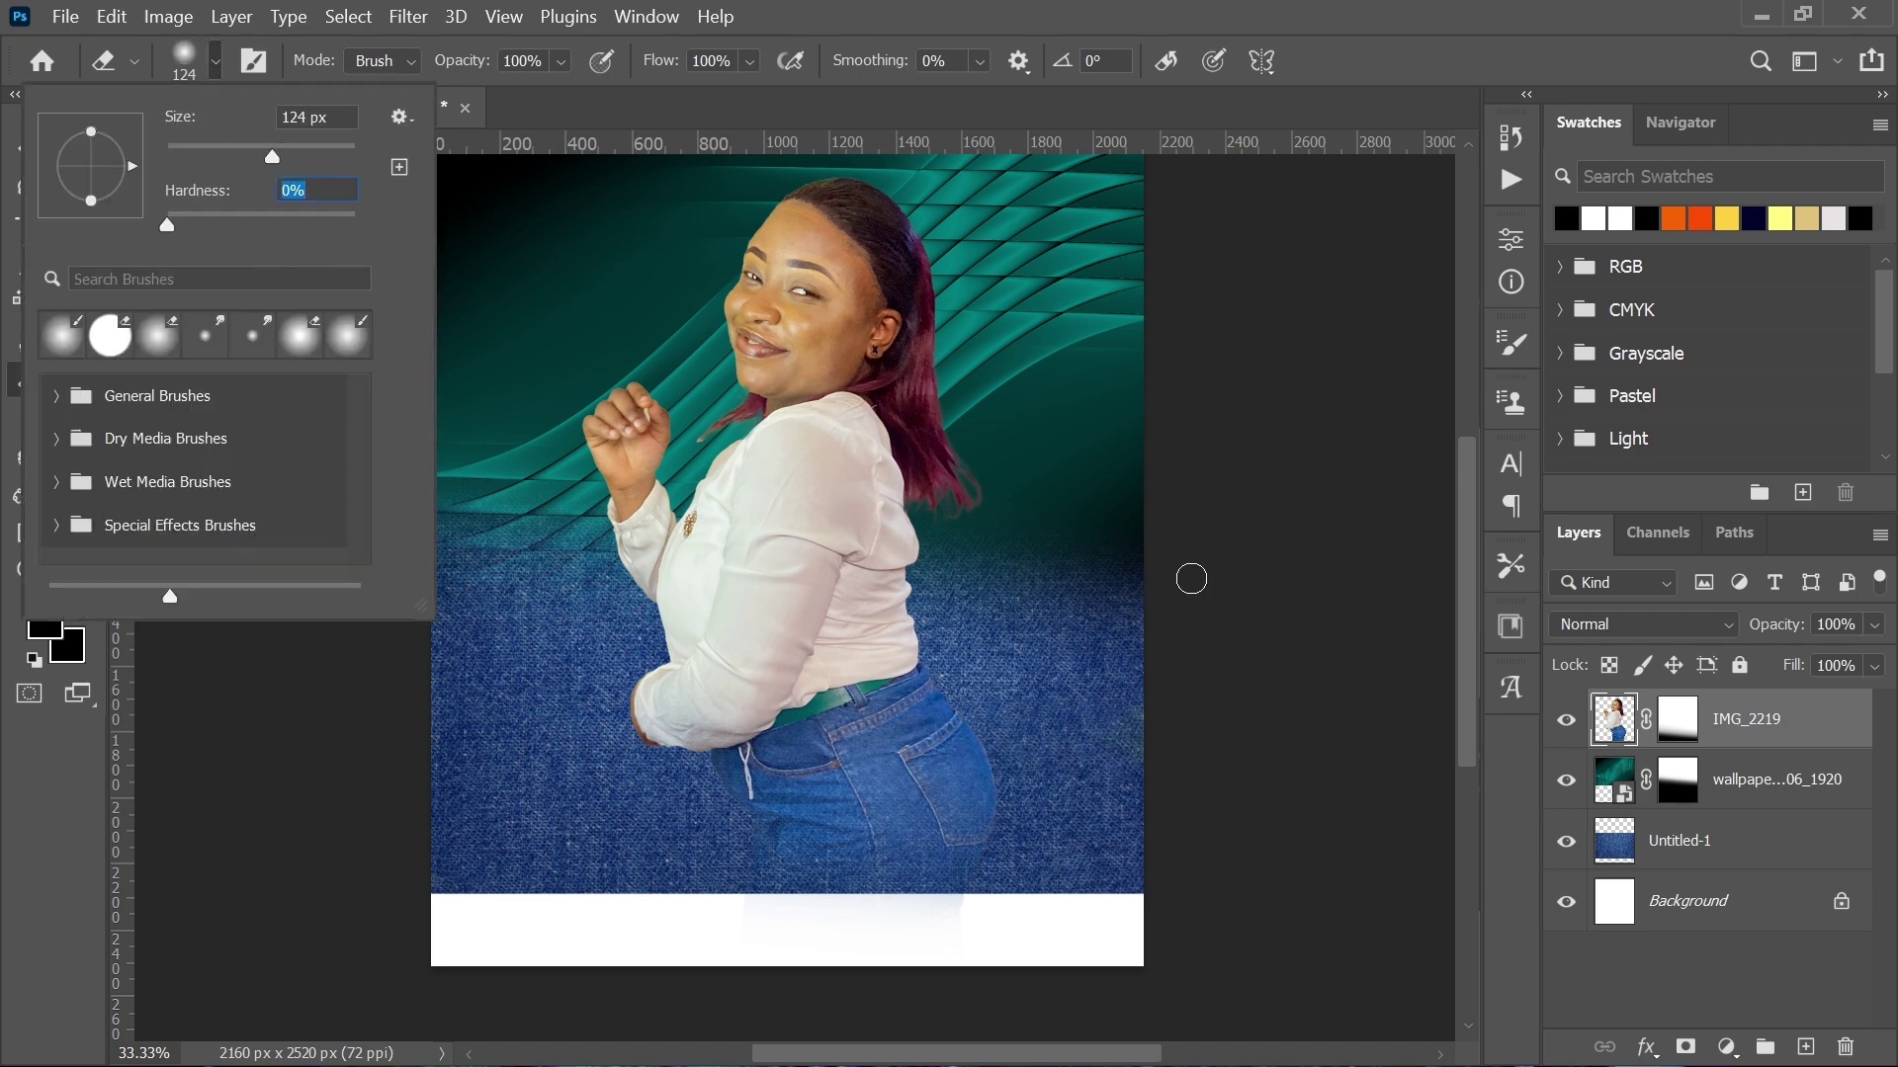
{"action": "left_click", "coordinate": [988, 468]}
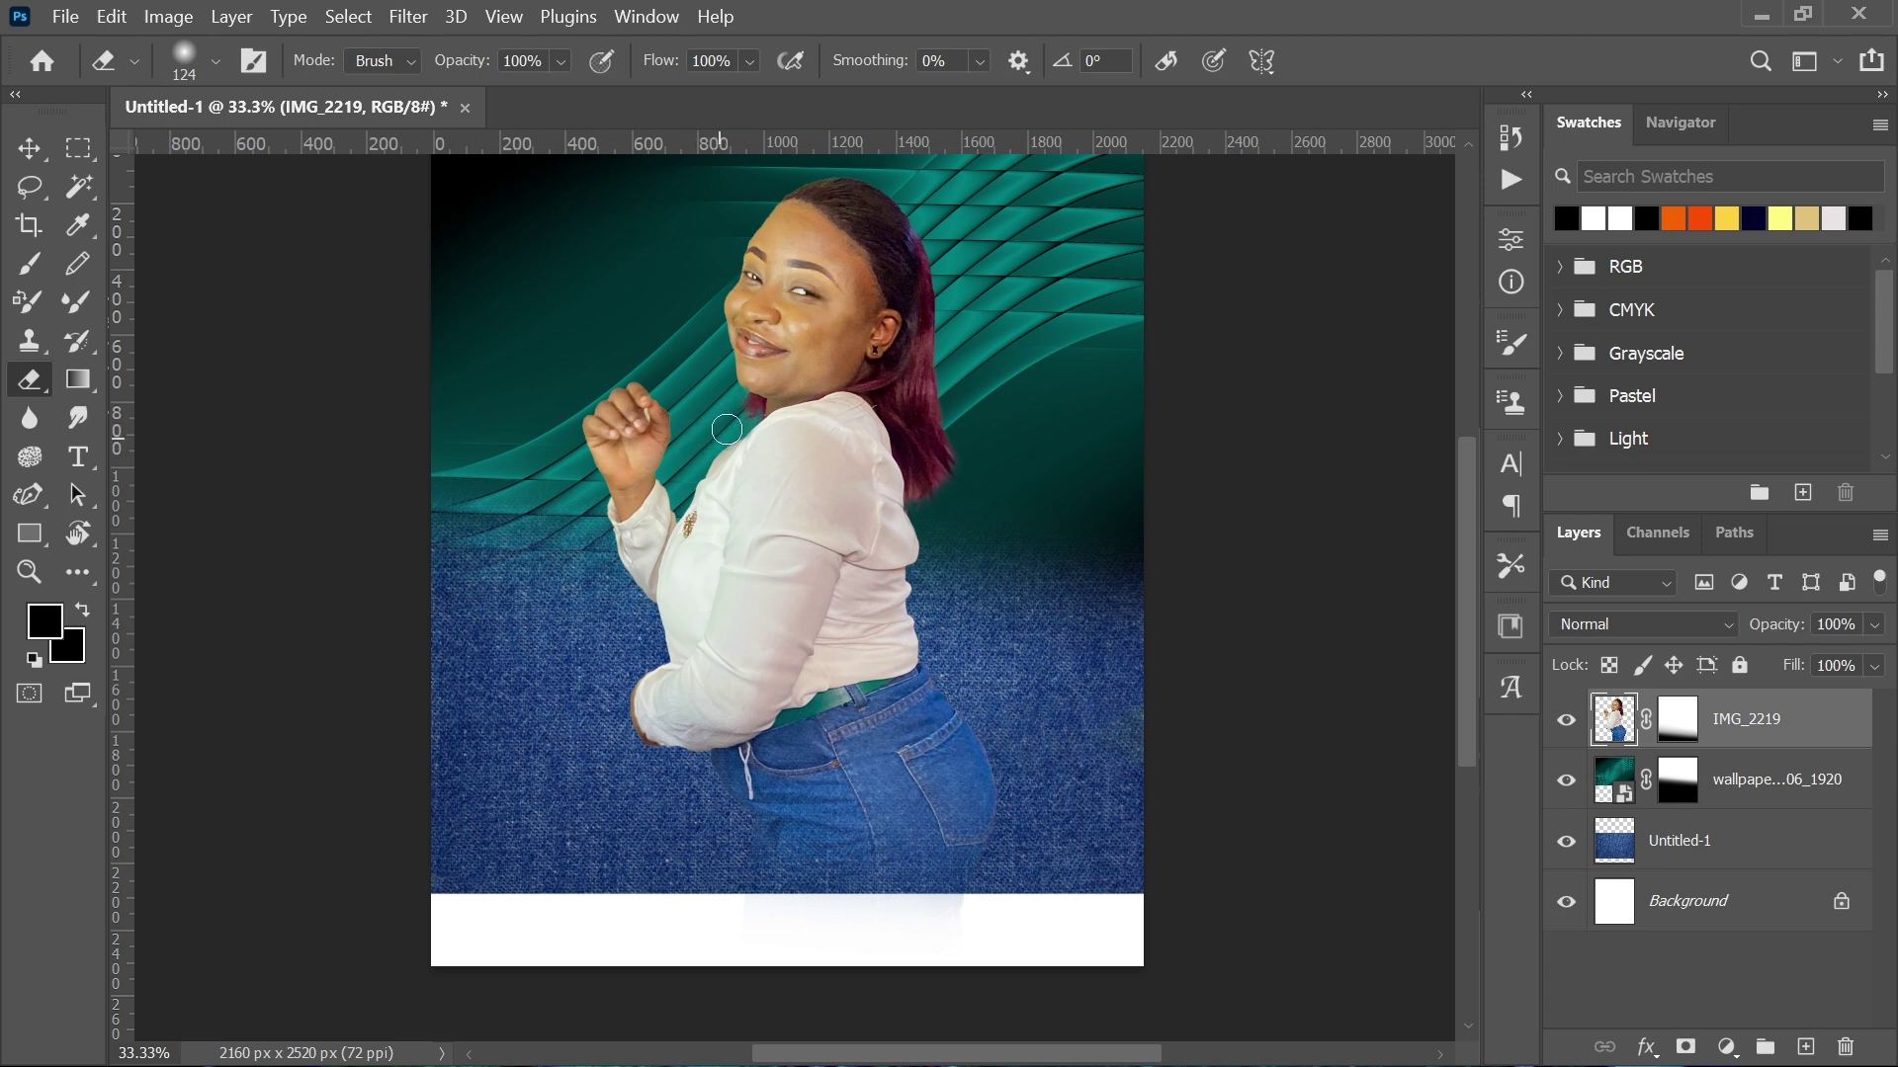
{"action": "left_click_drag", "start_coordinate": [742, 418], "coordinate": [737, 419]}
Step: In Camera Raw Filter, set Sharpening to 46 and Noise Reduction to 39
{"action": "left_click", "coordinate": [29, 148]}
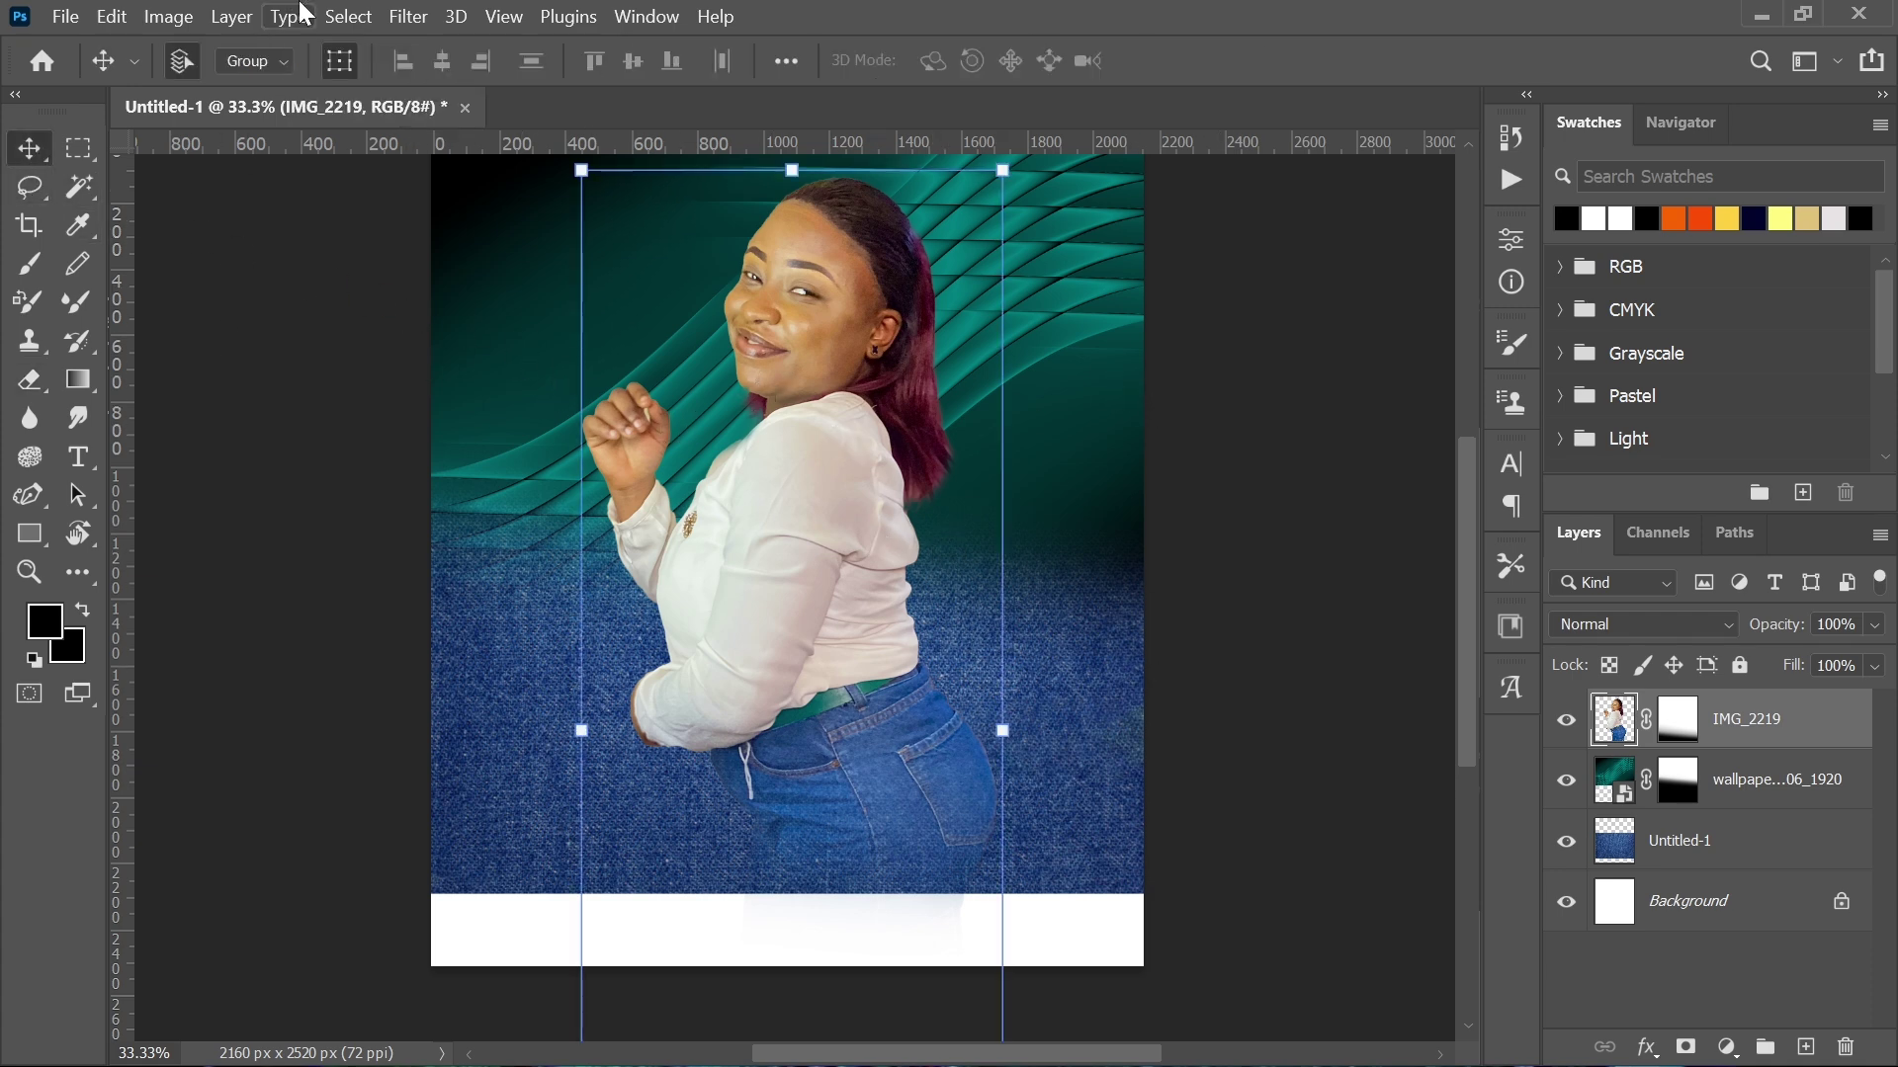
{"action": "left_click", "coordinate": [395, 15]}
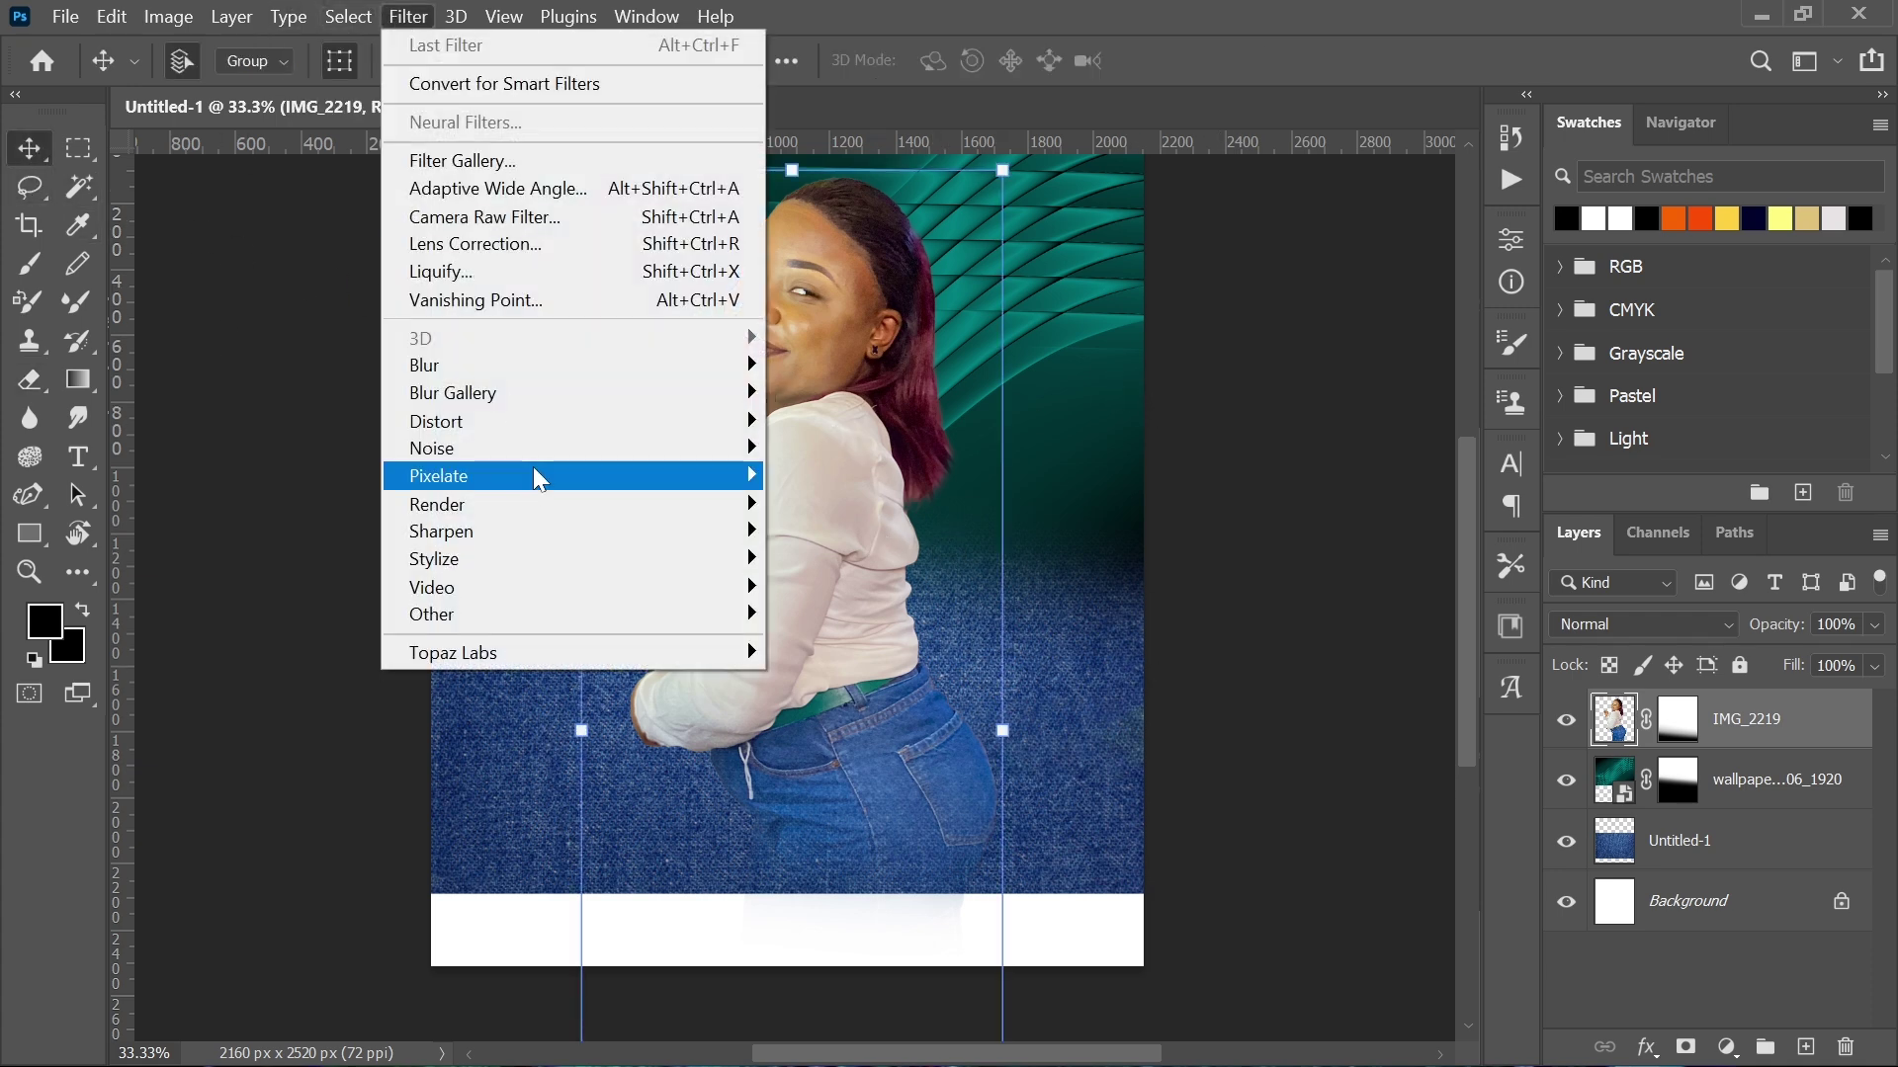
{"action": "left_click", "coordinate": [524, 259]}
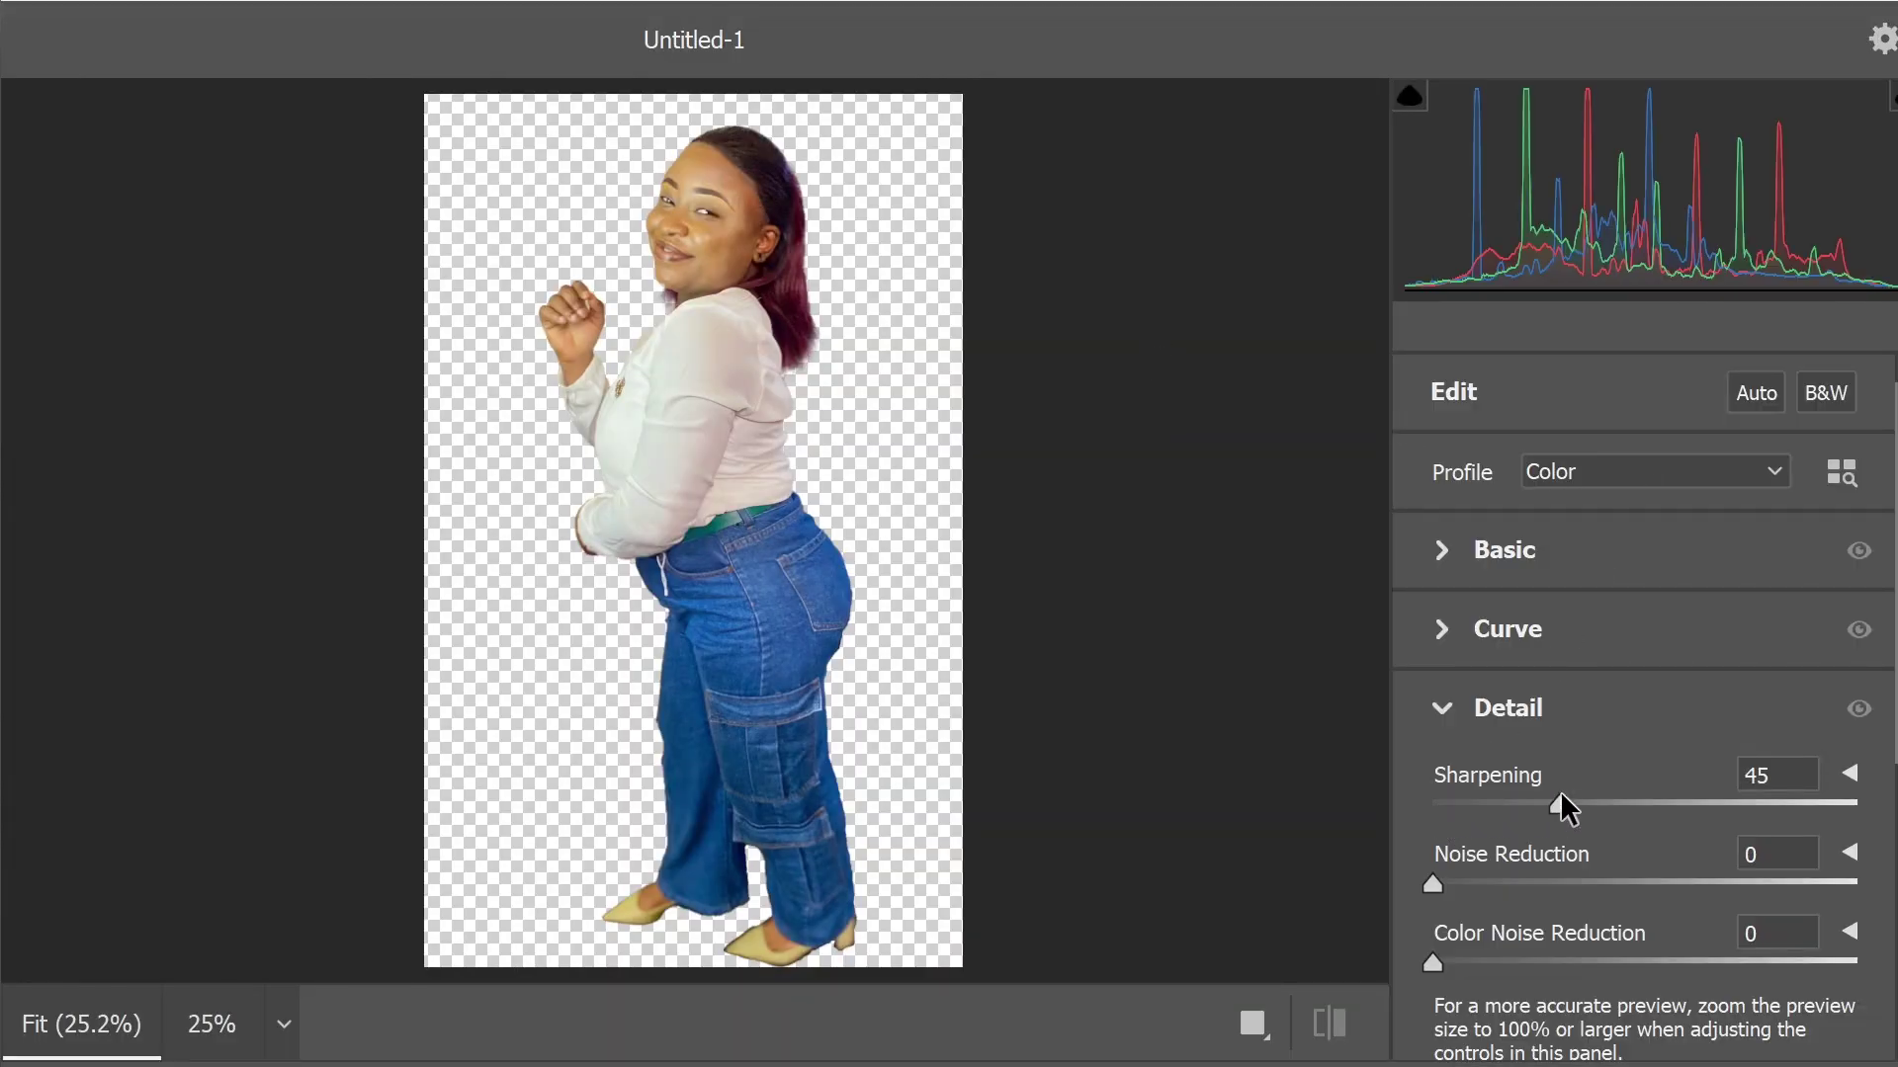
{"action": "left_click", "coordinate": [1560, 796]}
{"action": "left_click_drag", "start_coordinate": [1430, 884], "coordinate": [1599, 909]}
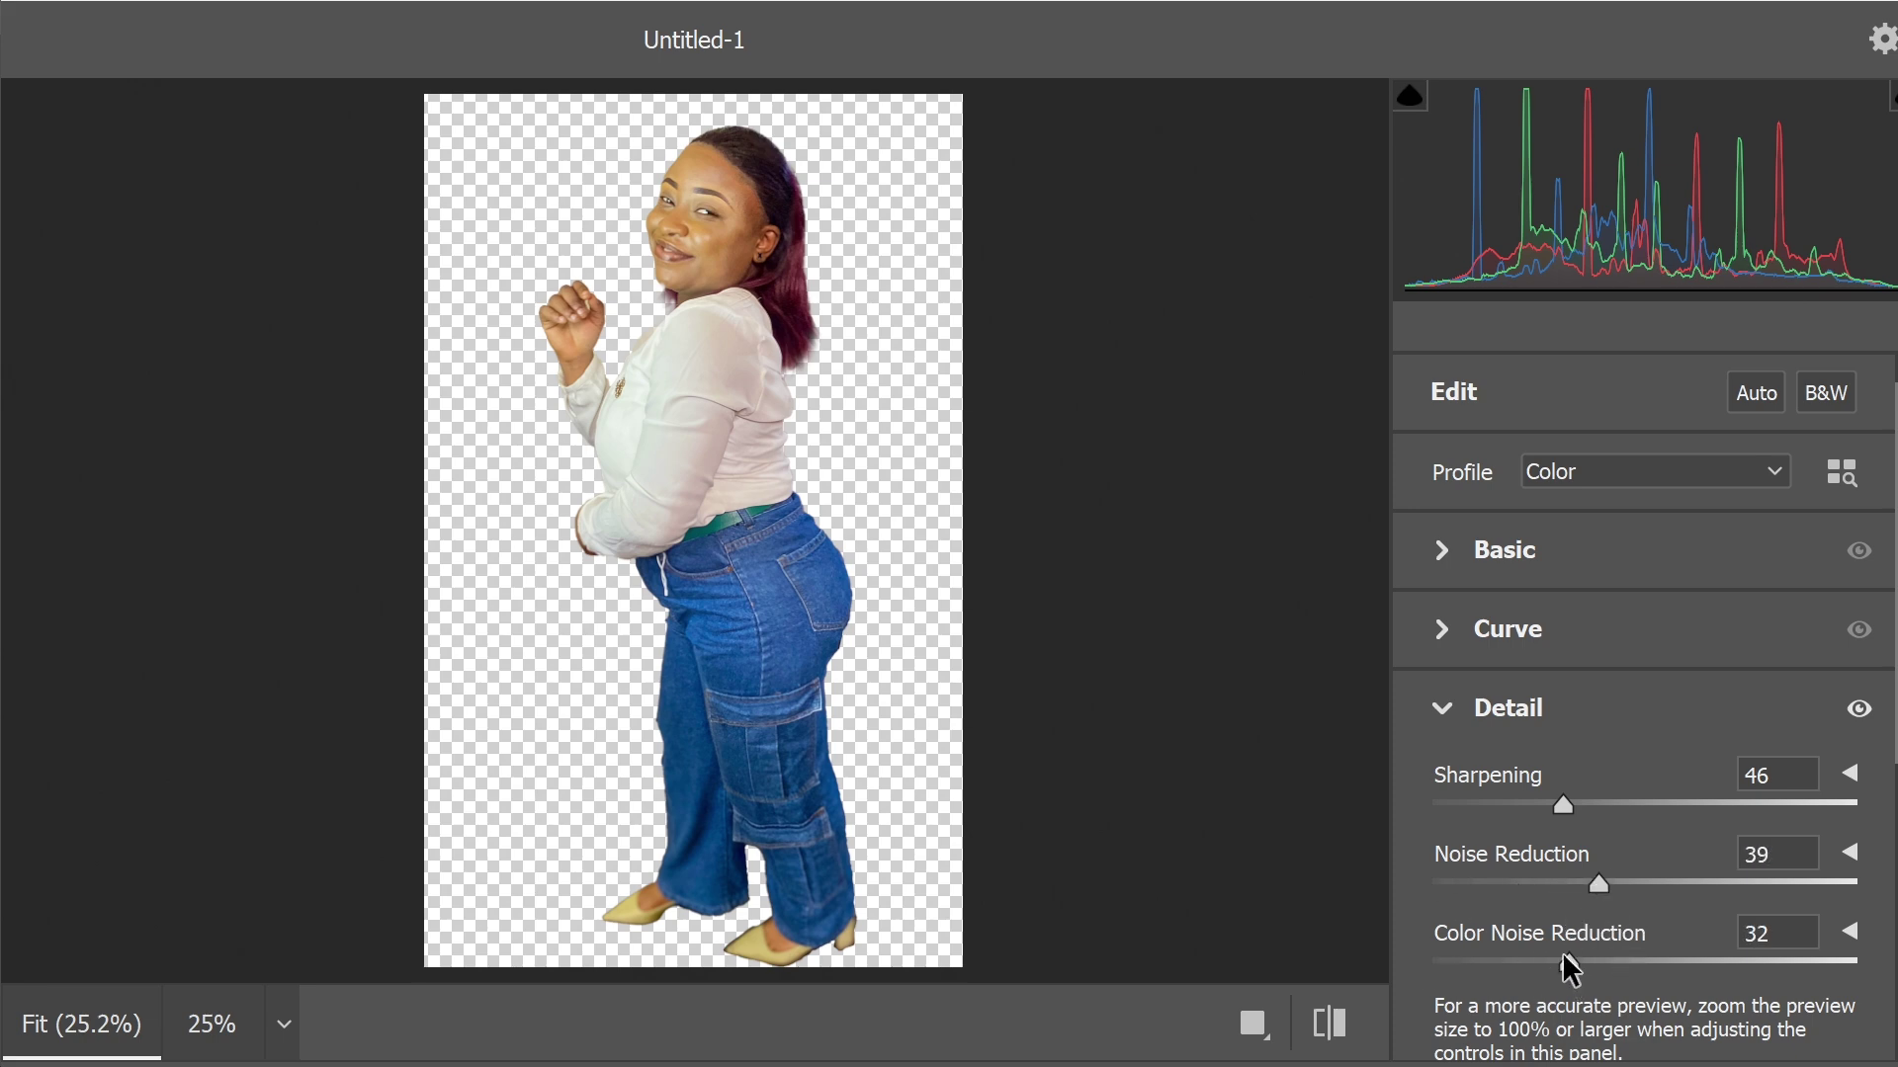
Step: Set Temperature +4, Texture +100, Clarity +15 and Vibrance +8 in Camera Raw
{"action": "left_click", "coordinate": [1444, 549]}
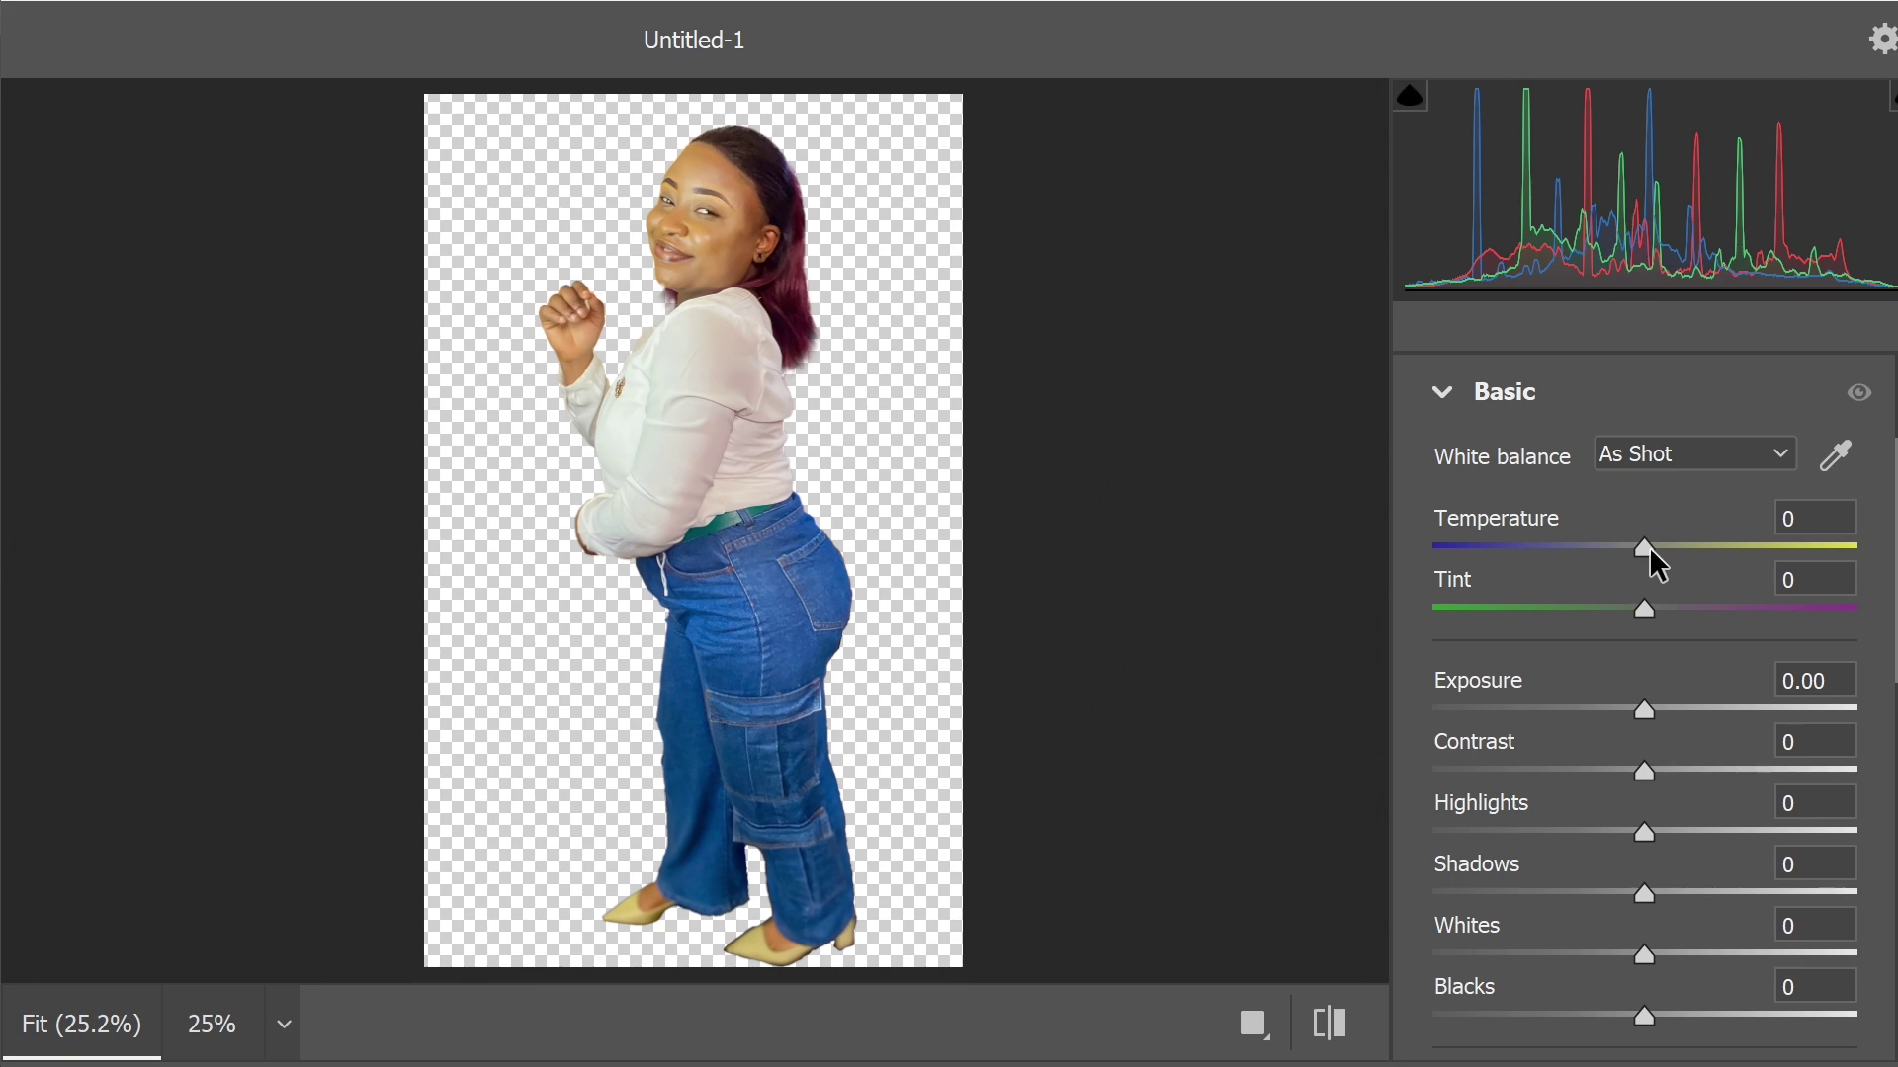
{"action": "left_click_drag", "start_coordinate": [1649, 548], "coordinate": [1656, 547]}
{"action": "scroll", "coordinate": [1673, 672], "scroll_direction": "down", "scroll_amount": 5}
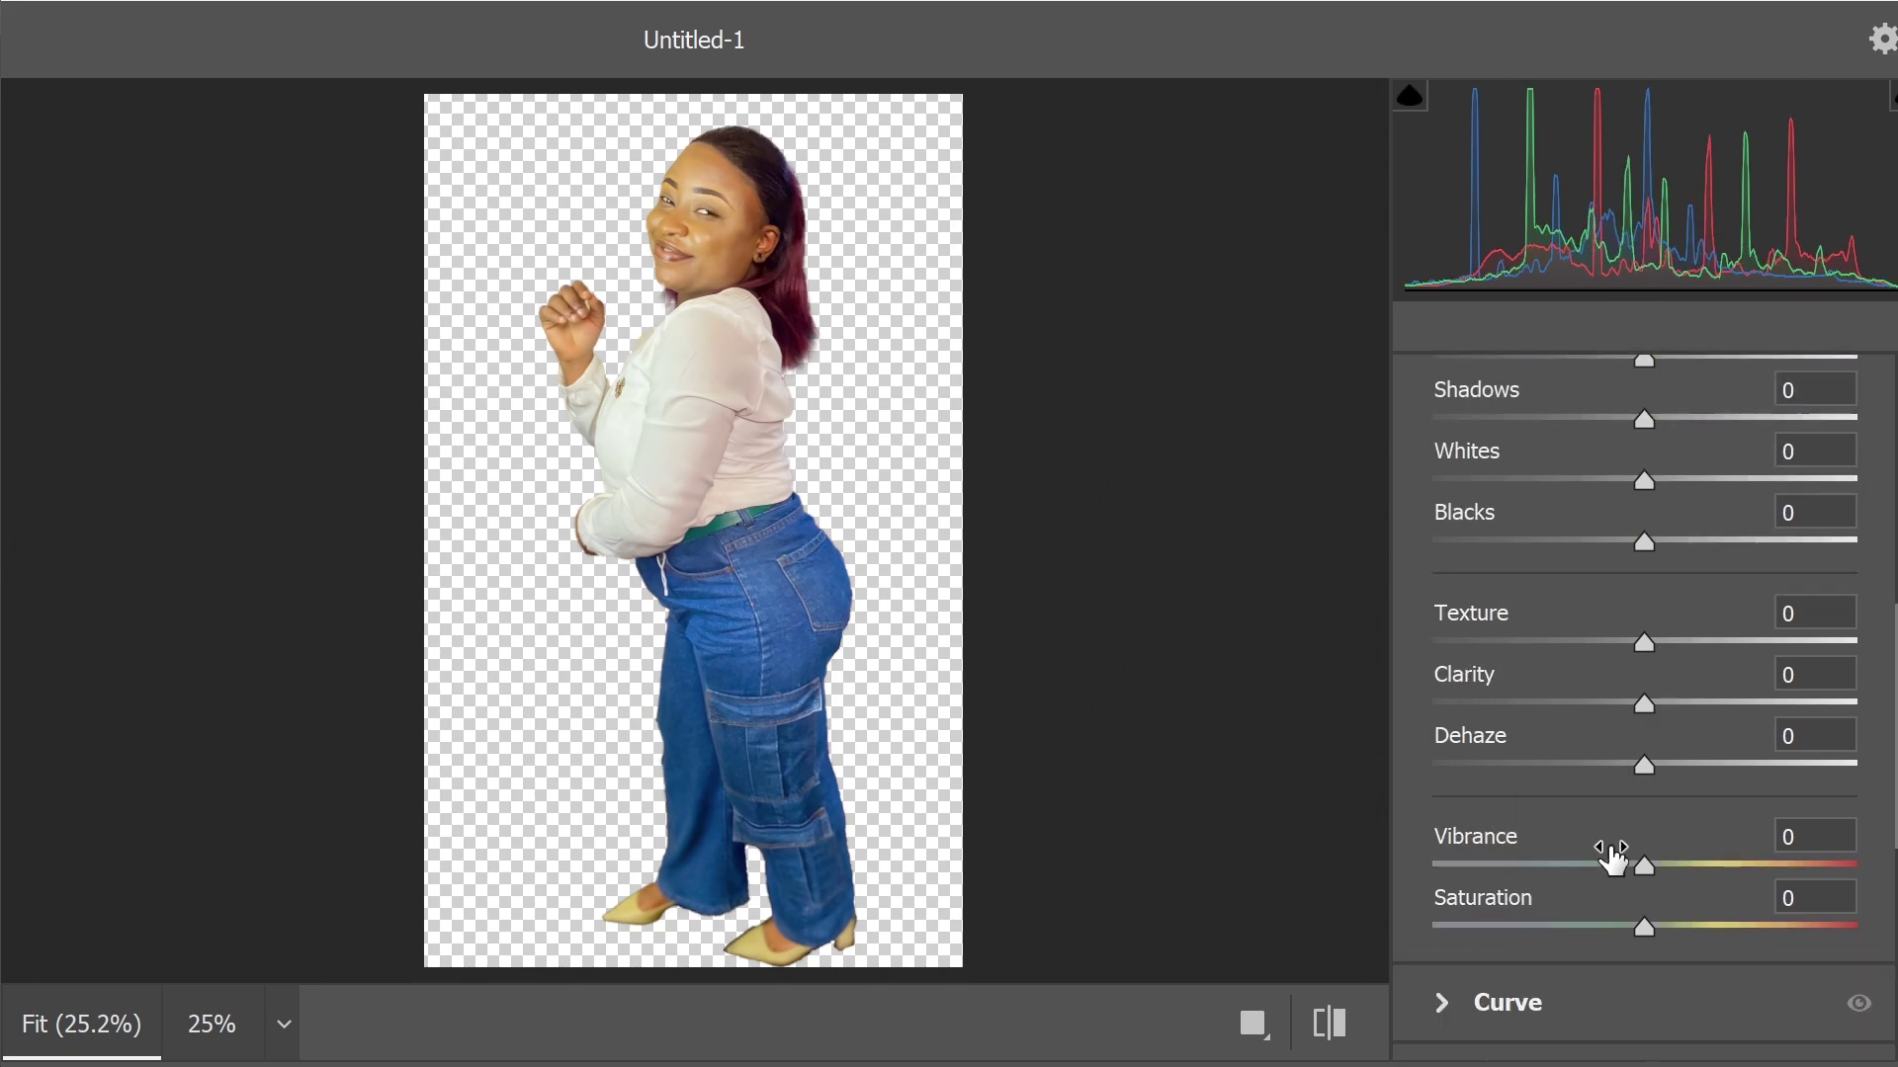
{"action": "left_click_drag", "start_coordinate": [1645, 642], "coordinate": [1832, 642]}
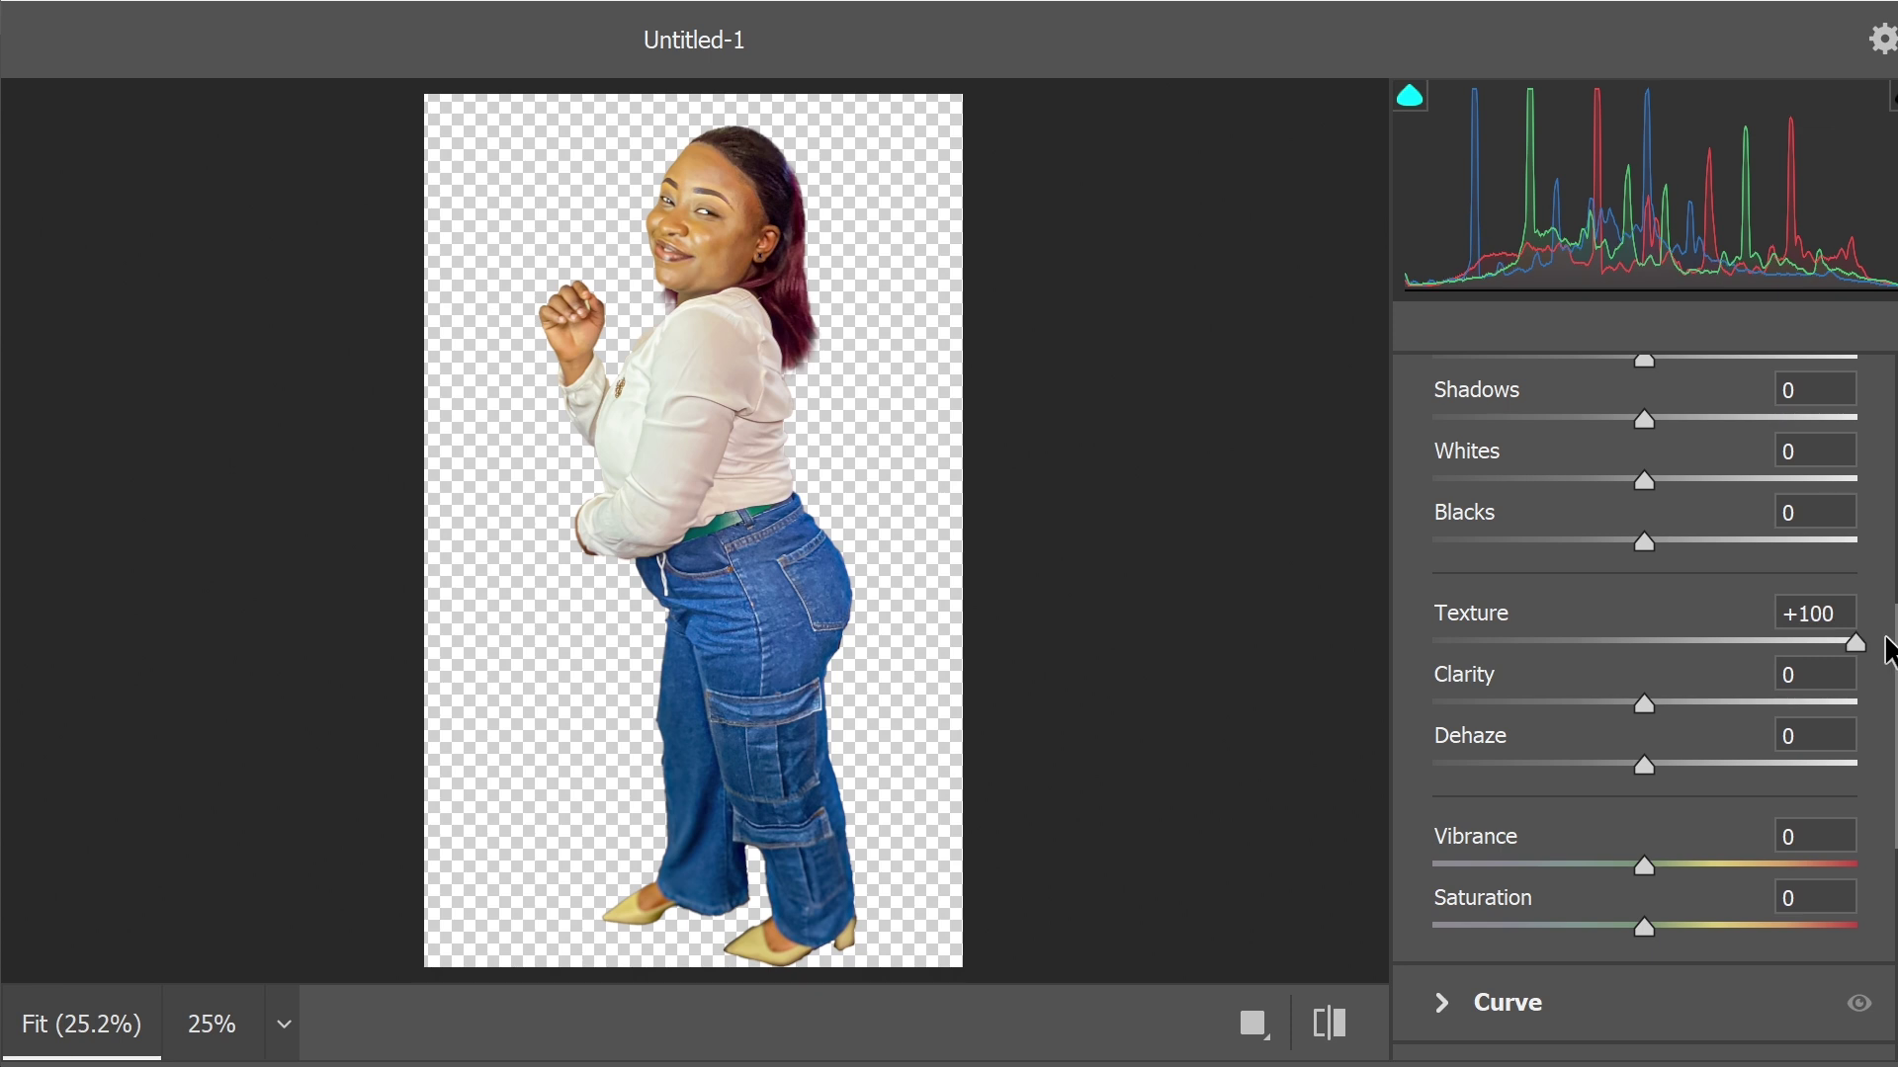
{"action": "left_click_drag", "start_coordinate": [1644, 705], "coordinate": [1676, 707]}
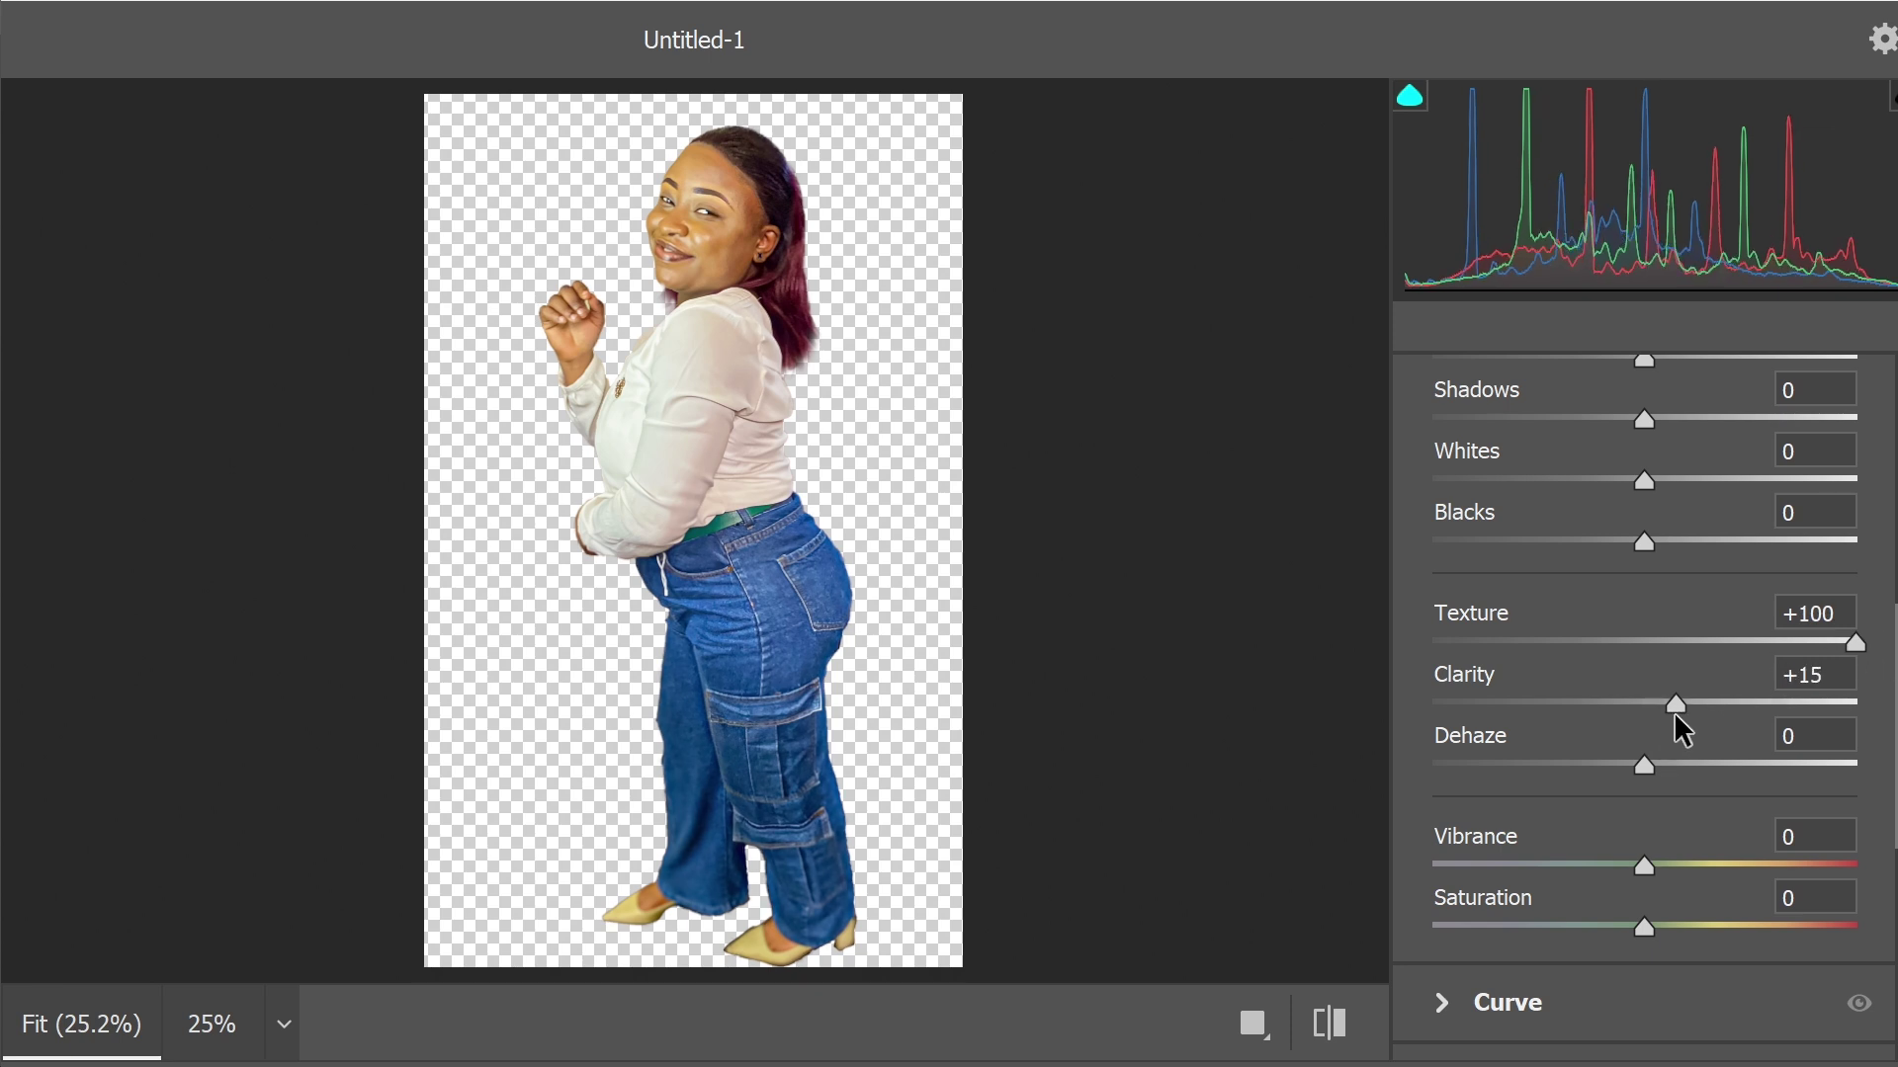
{"action": "left_click_drag", "start_coordinate": [1640, 863], "coordinate": [1658, 866]}
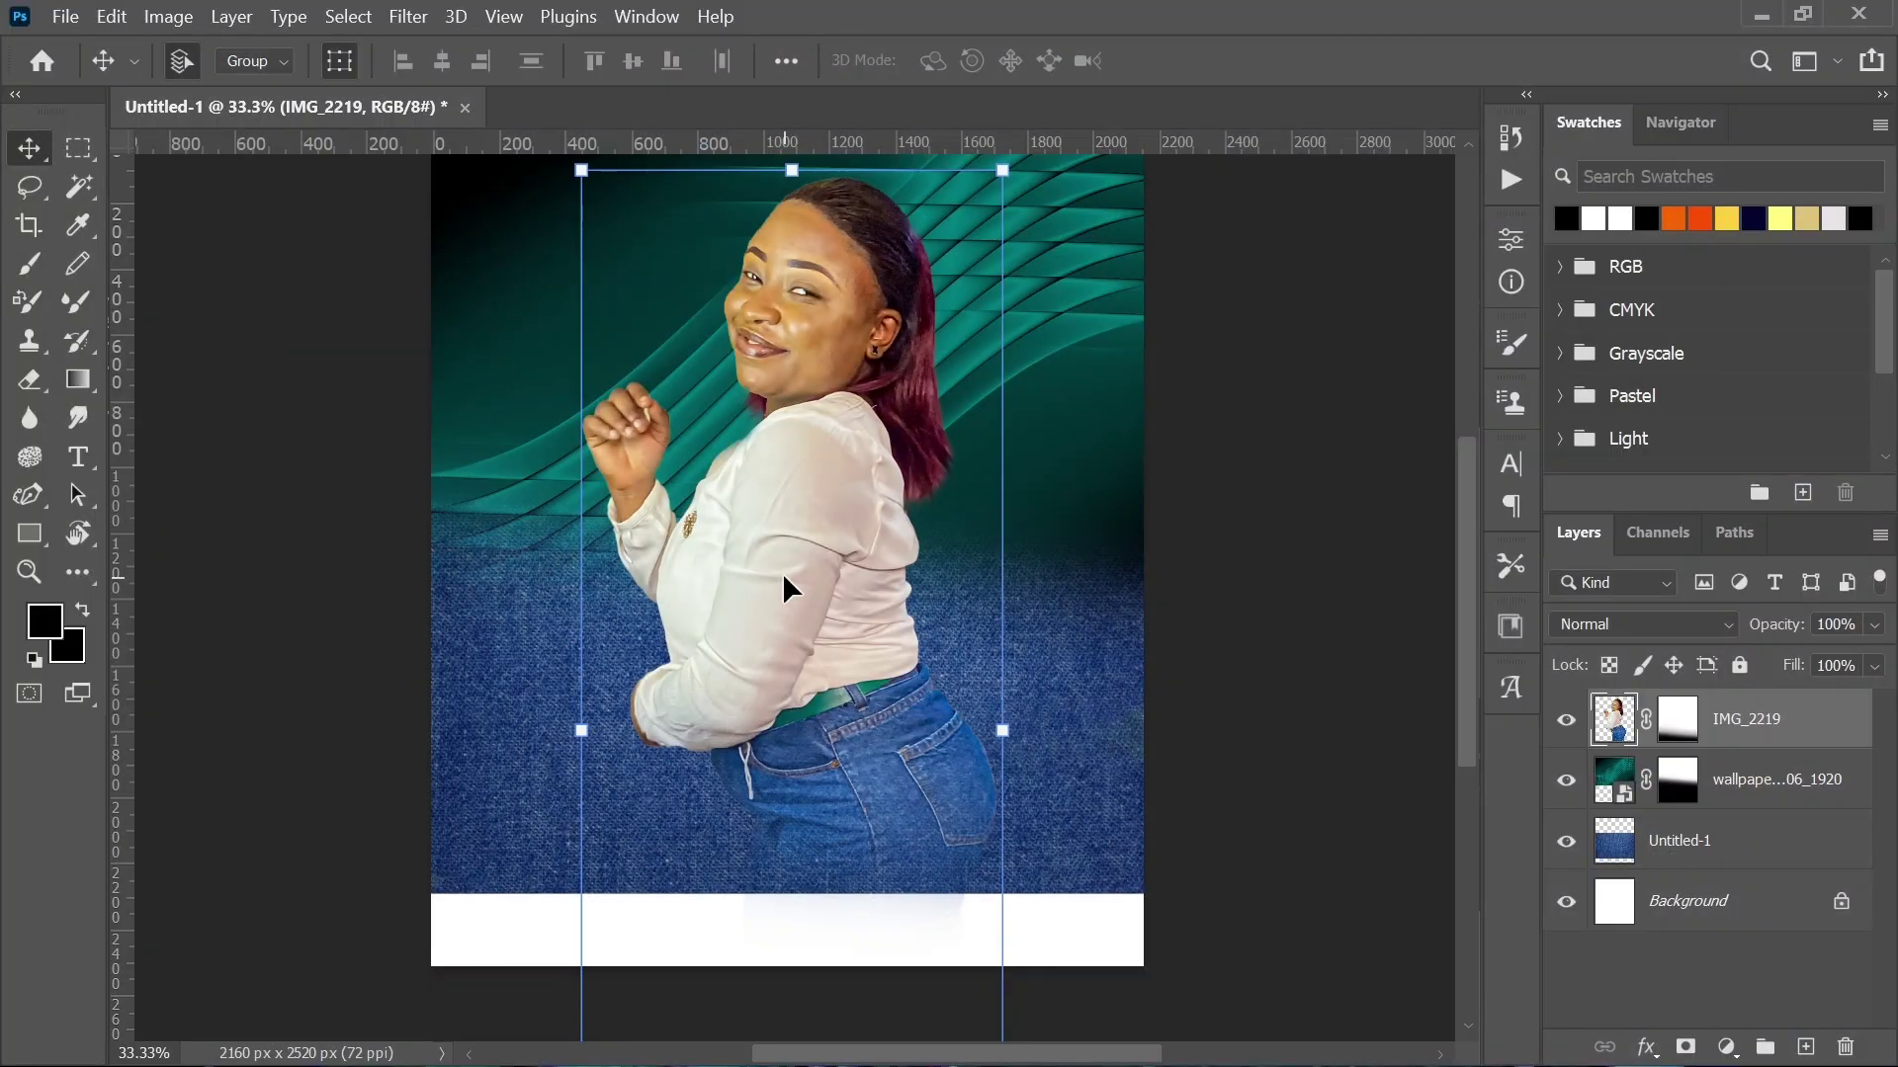
{"action": "left_click", "coordinate": [408, 16]}
Step: In a second Camera Raw pass, set Whites -18, Blacks -15, Shadows +7, raising Texture and Clarity
{"action": "left_click", "coordinate": [464, 249]}
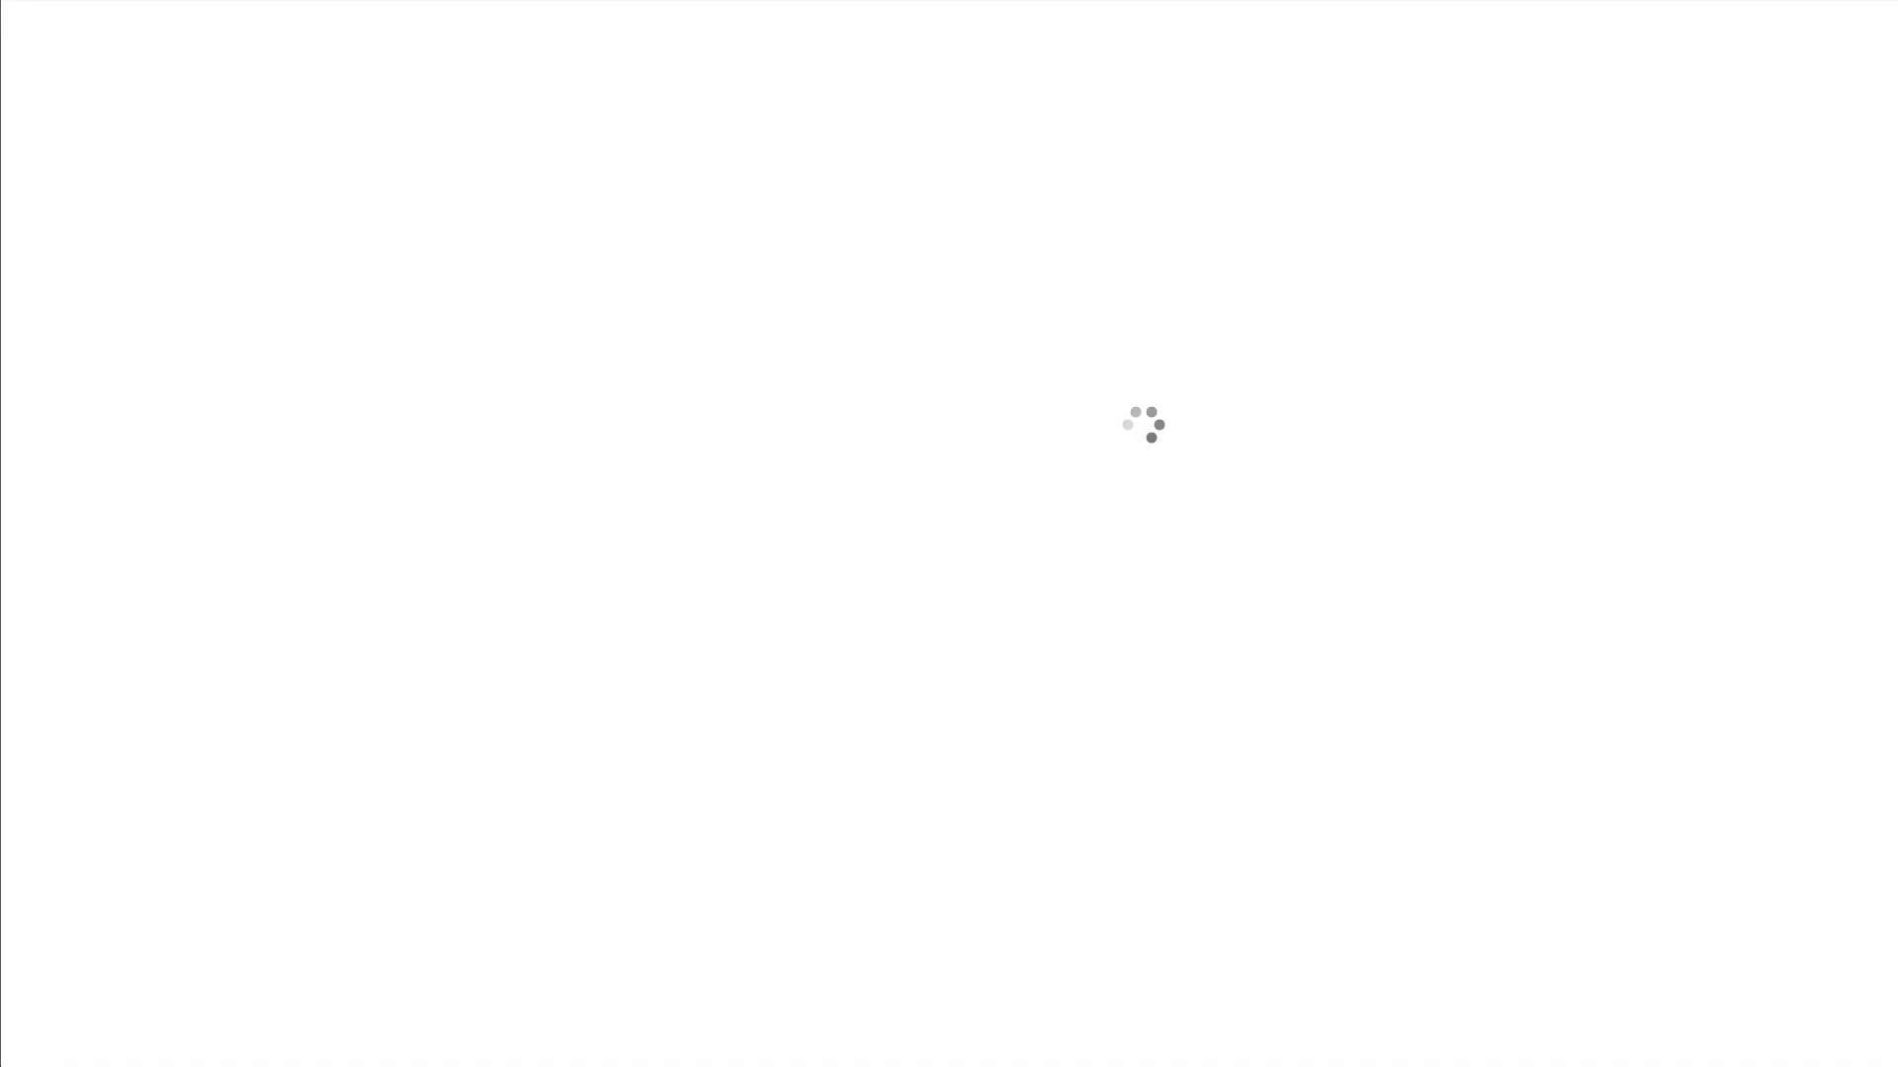
{"action": "scroll", "coordinate": [1582, 686], "scroll_direction": "down", "scroll_amount": 5}
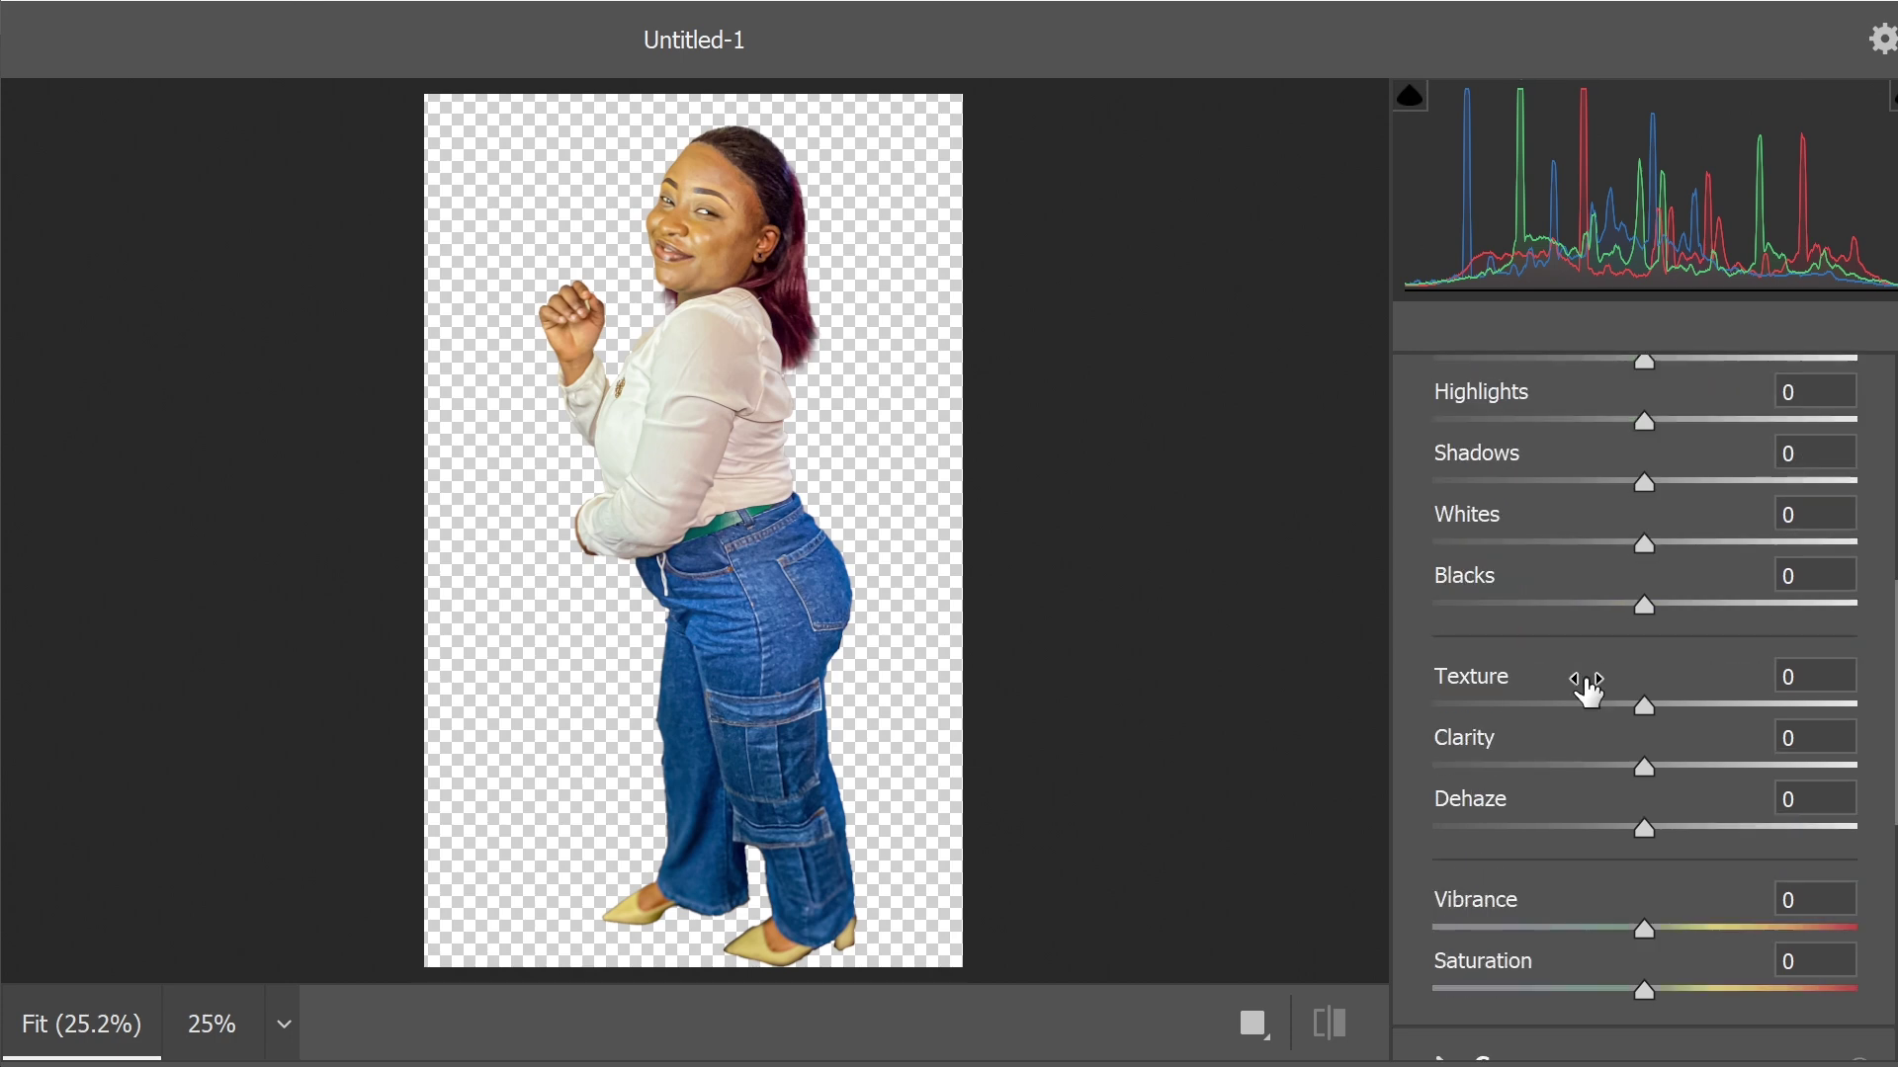
{"action": "left_click_drag", "start_coordinate": [1645, 541], "coordinate": [1605, 542]}
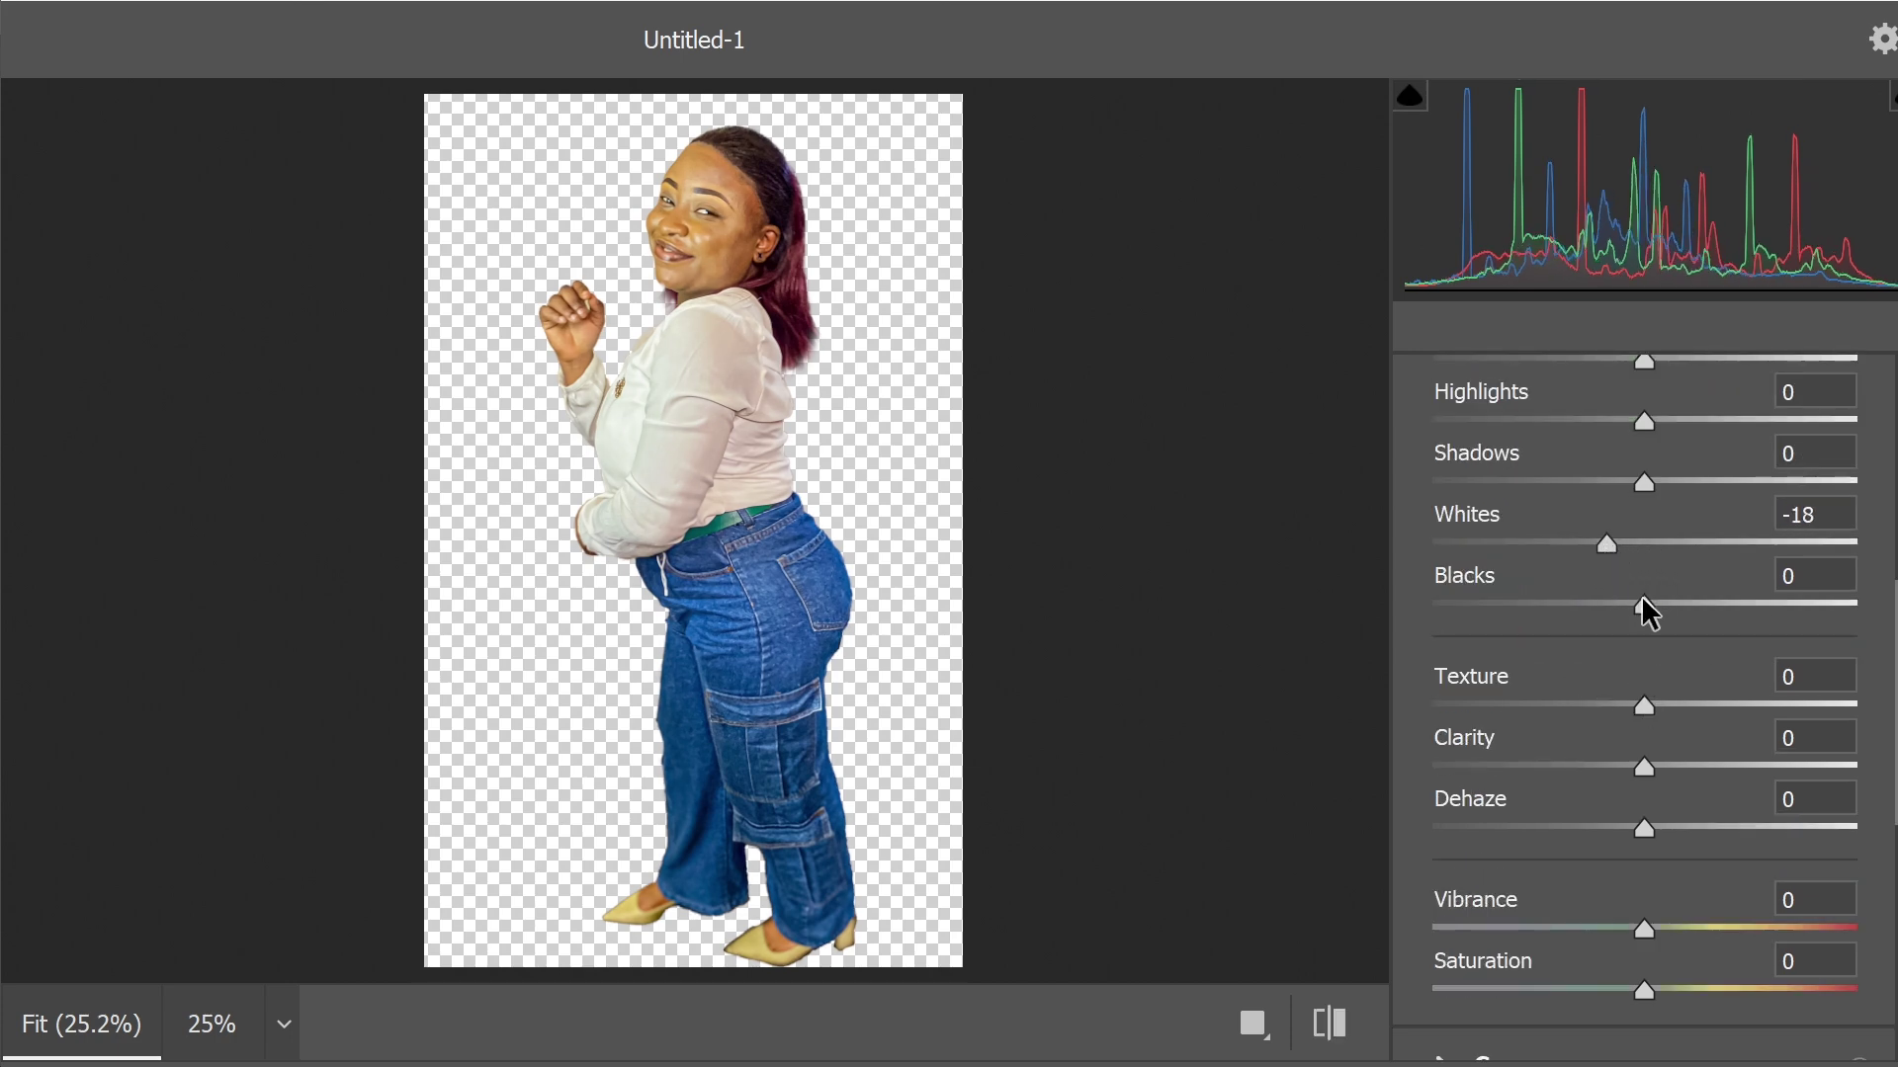
{"action": "left_click_drag", "start_coordinate": [1645, 606], "coordinate": [1613, 606]}
{"action": "left_click_drag", "start_coordinate": [1644, 481], "coordinate": [1659, 481]}
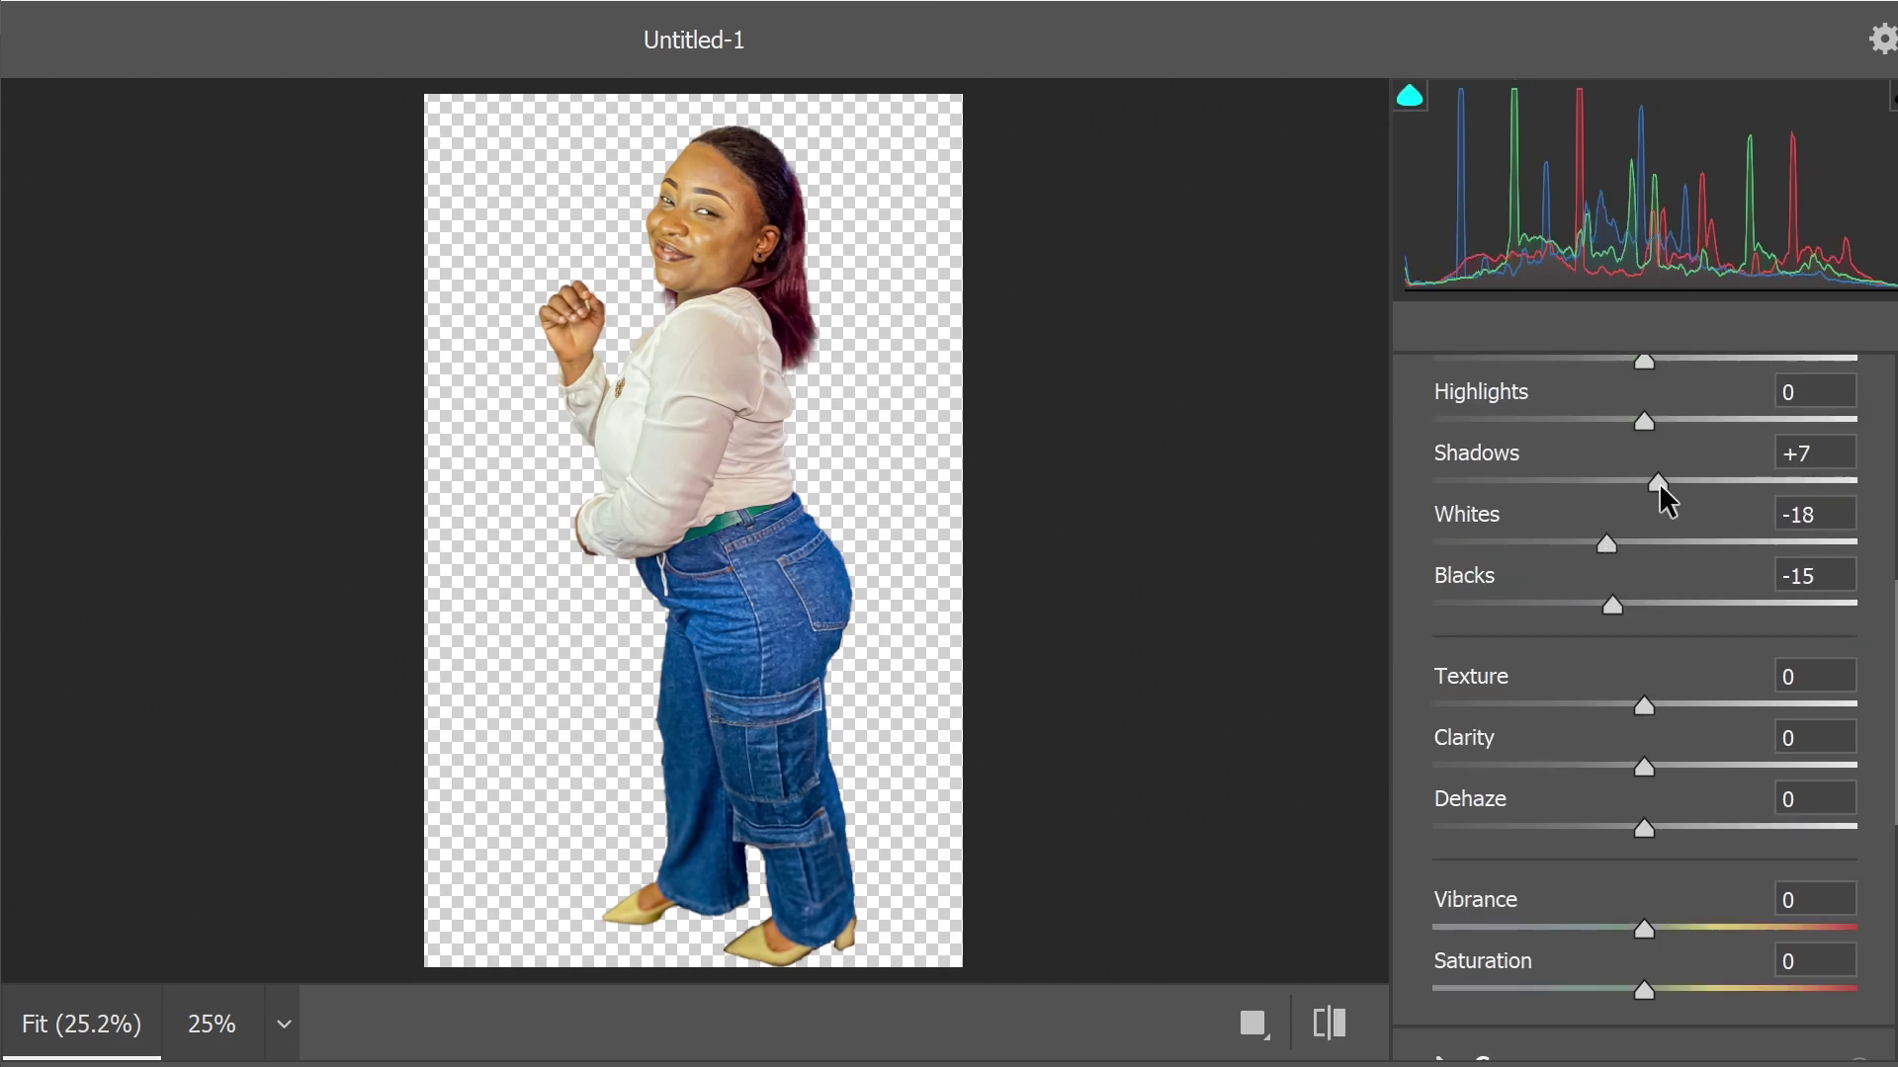
{"action": "mouse_move", "coordinate": [1645, 705]}
{"action": "left_mouse_down"}
{"action": "mouse_move", "coordinate": [1748, 705]}
{"action": "mouse_move", "coordinate": [1724, 706]}
{"action": "left_mouse_up"}
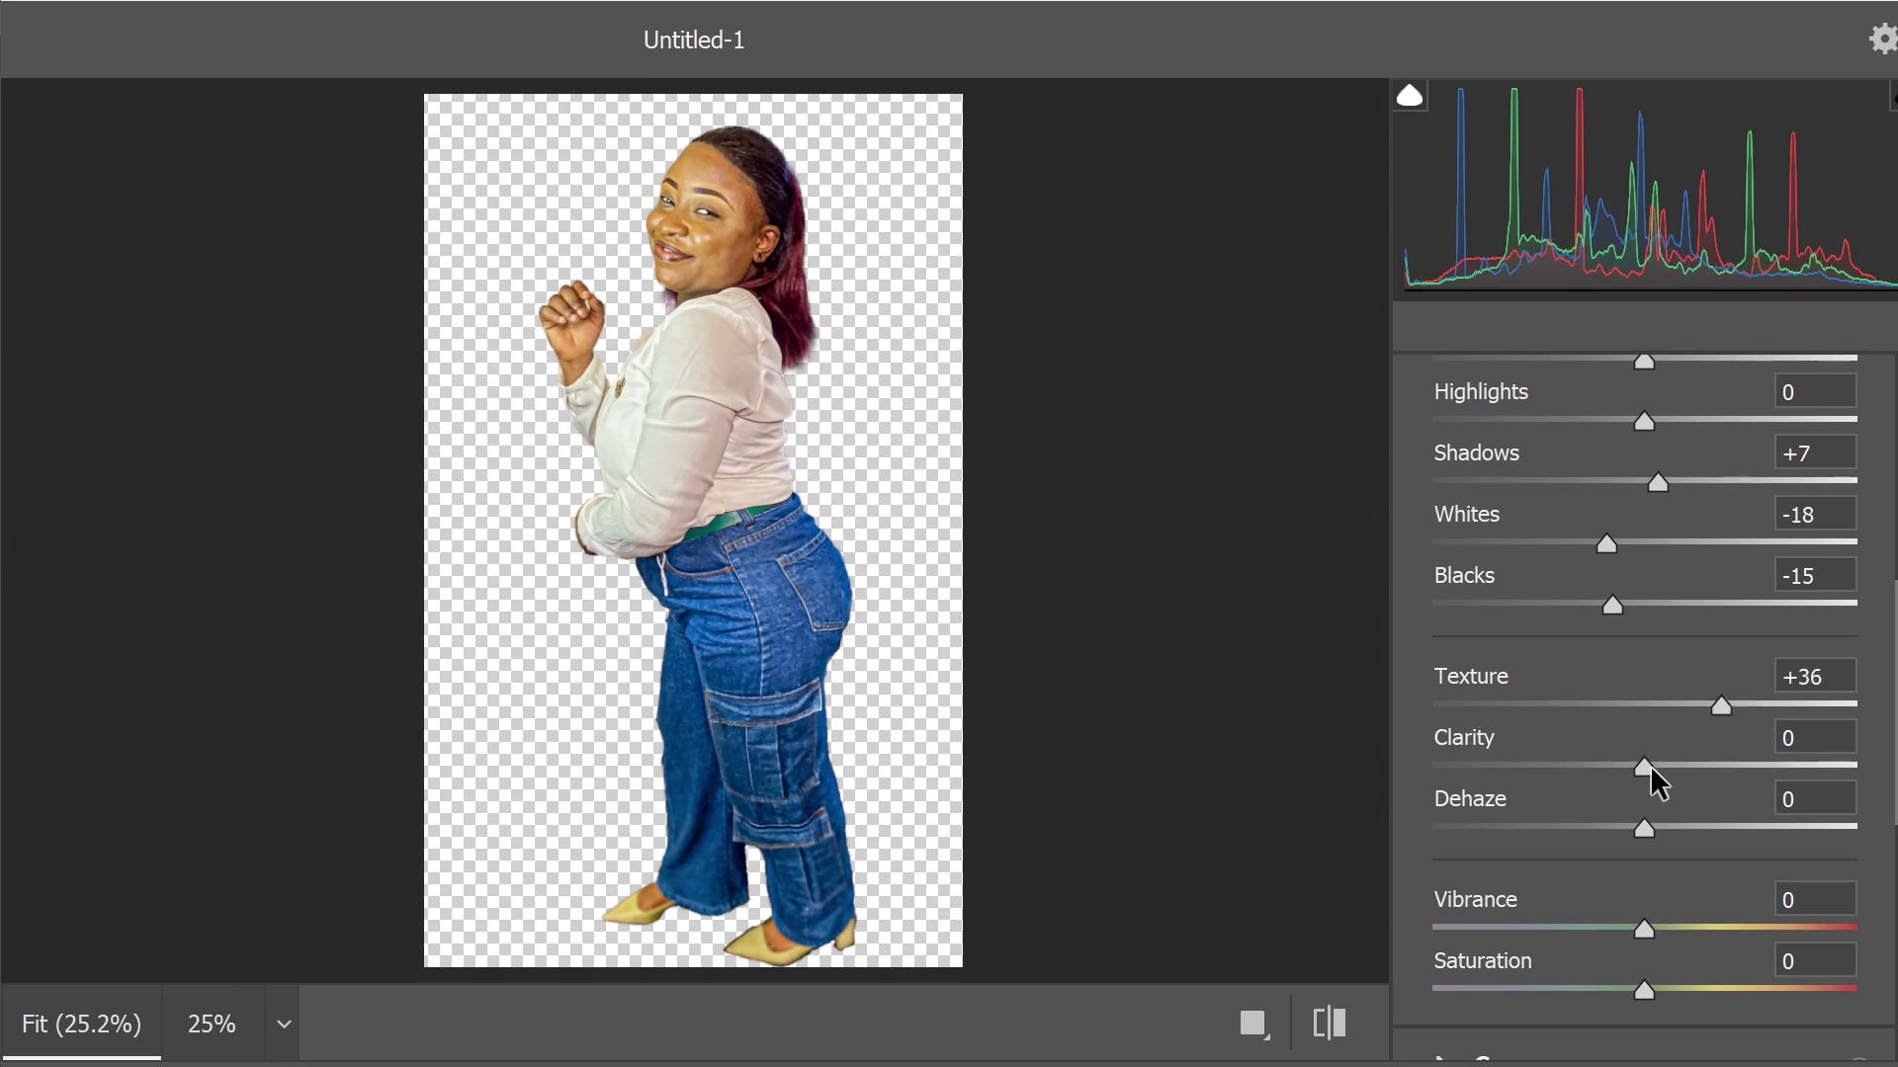
{"action": "left_click_drag", "start_coordinate": [1651, 767], "coordinate": [1684, 767]}
Step: Raise noise reduction in the Detail panel and apply the Camera Raw filter
{"action": "scroll", "coordinate": [1684, 767], "scroll_direction": "down", "scroll_amount": 4}
{"action": "scroll", "coordinate": [1621, 742], "scroll_direction": "down", "scroll_amount": 1}
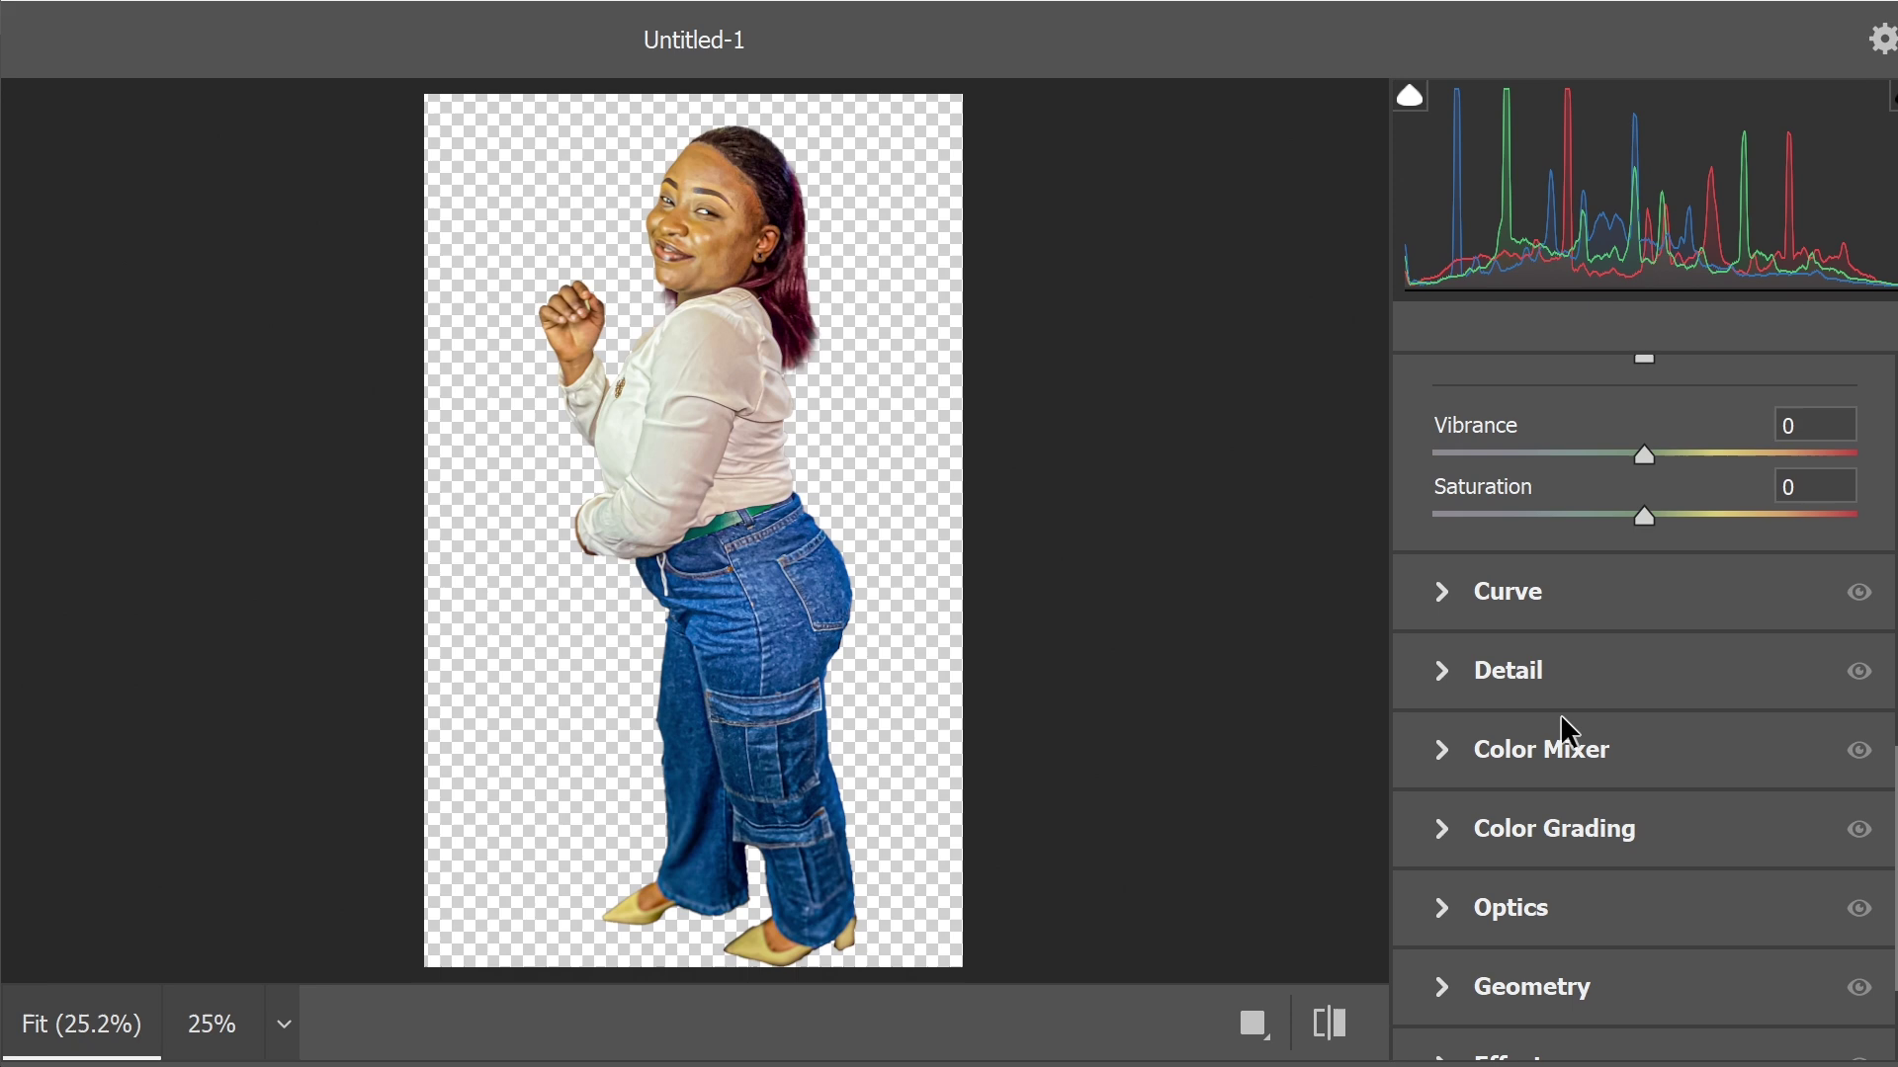
{"action": "left_click", "coordinate": [1440, 672]}
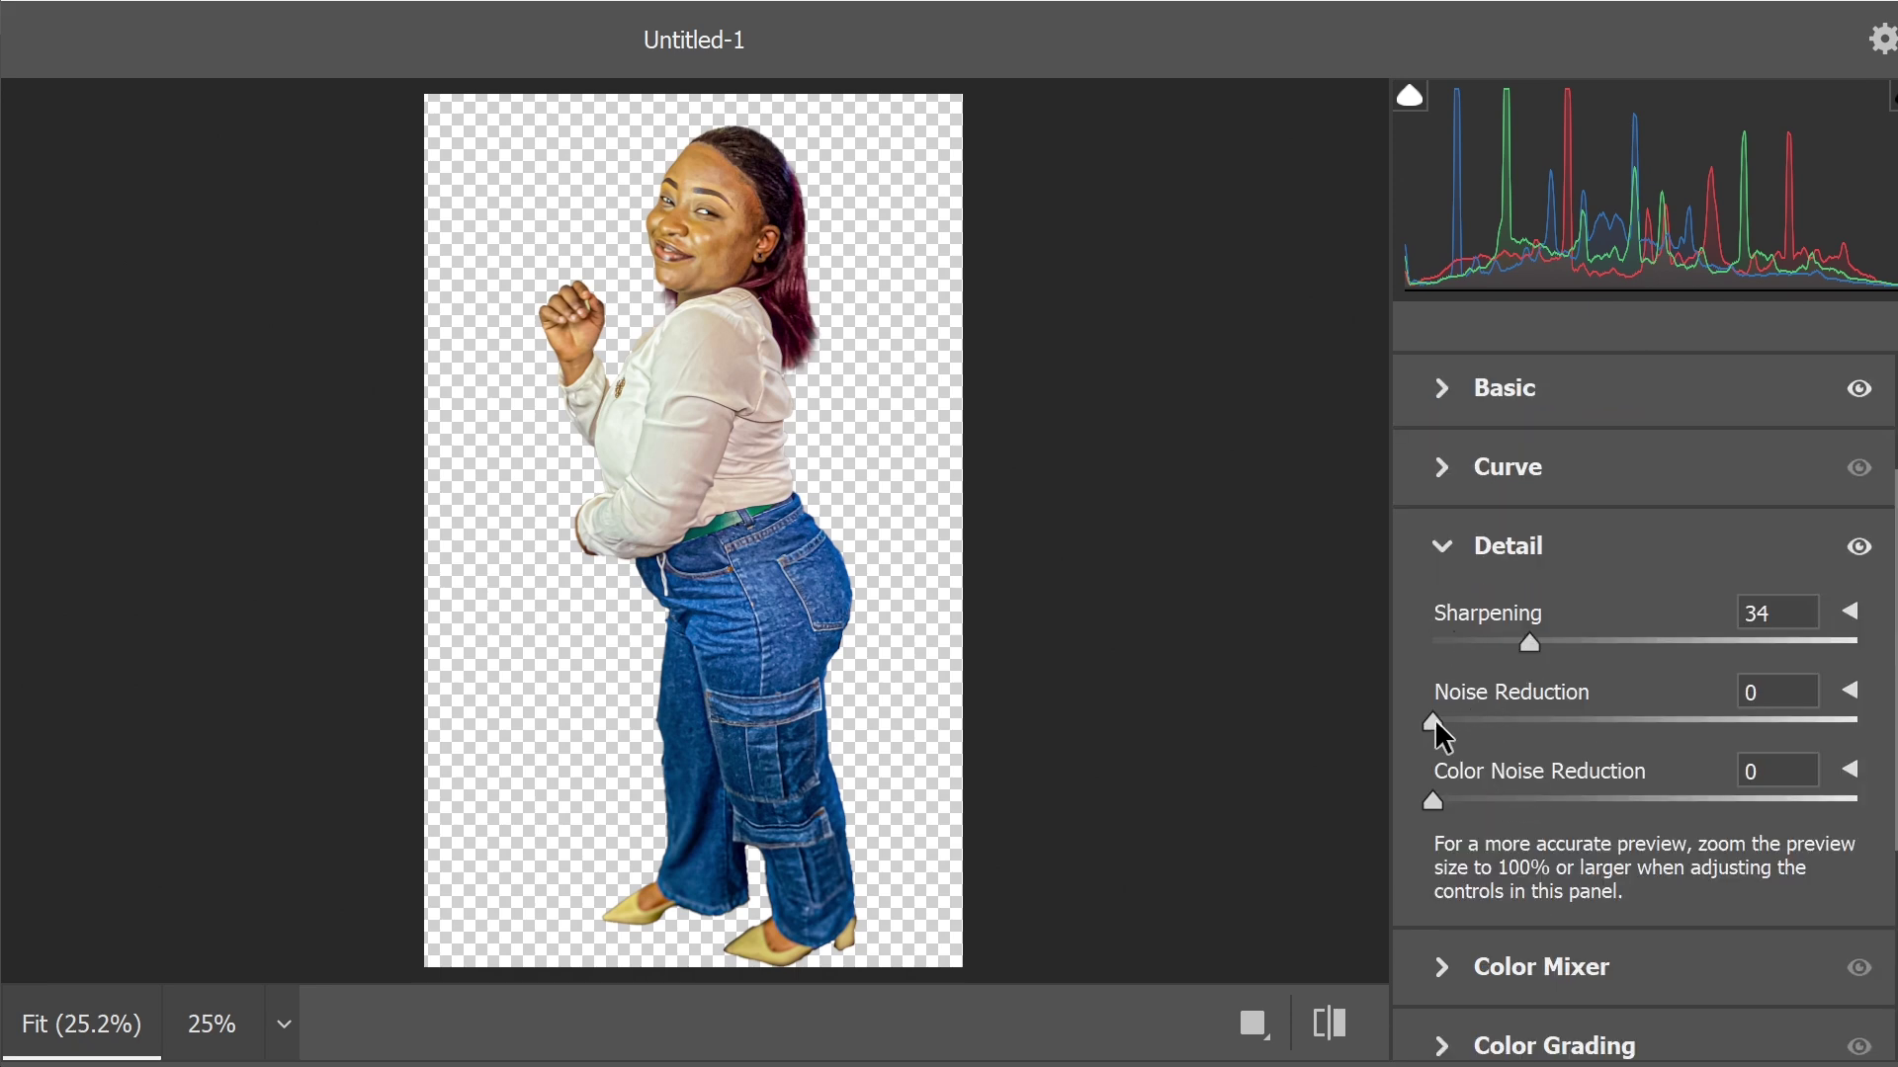
{"action": "left_click_drag", "start_coordinate": [1433, 723], "coordinate": [1635, 729]}
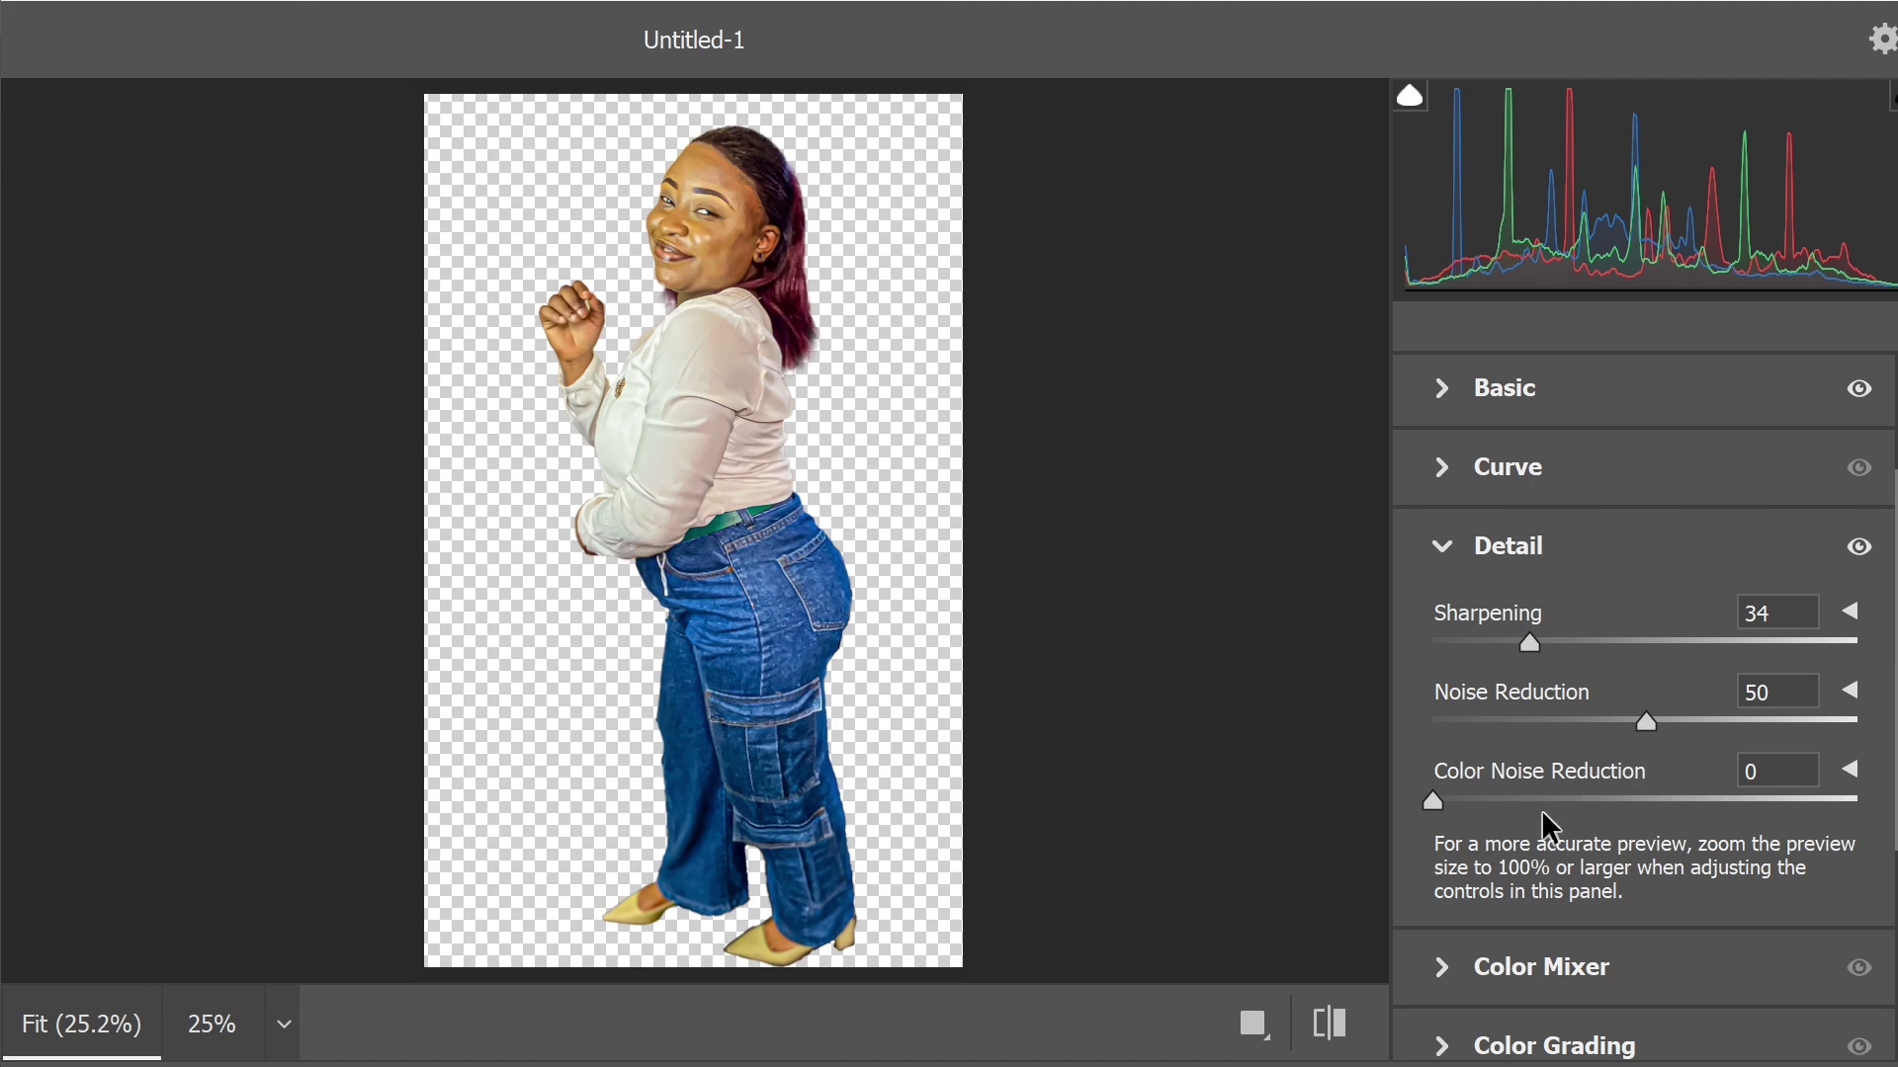
{"action": "key", "text": "Return"}
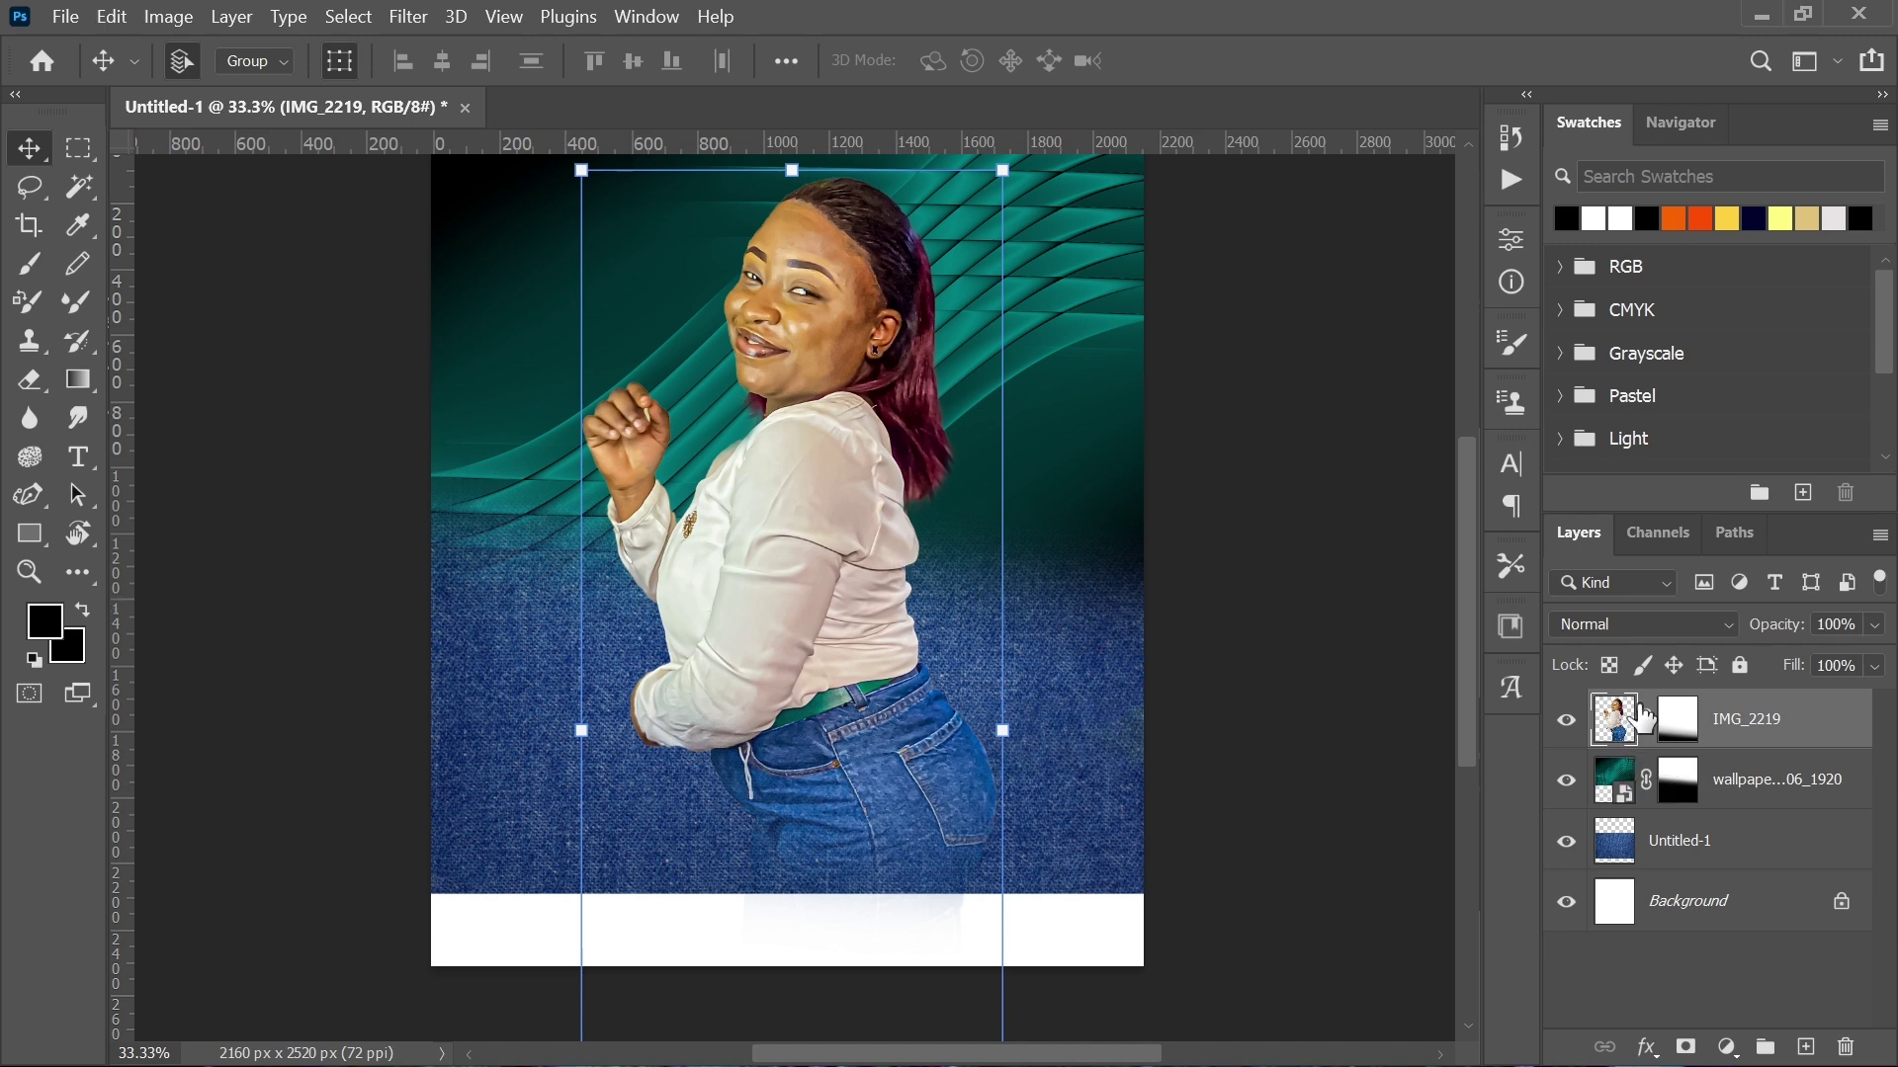
Step: Select the Smudge tool, zoom in on the woman and set the brush size to 39
{"action": "left_click", "coordinate": [75, 420]}
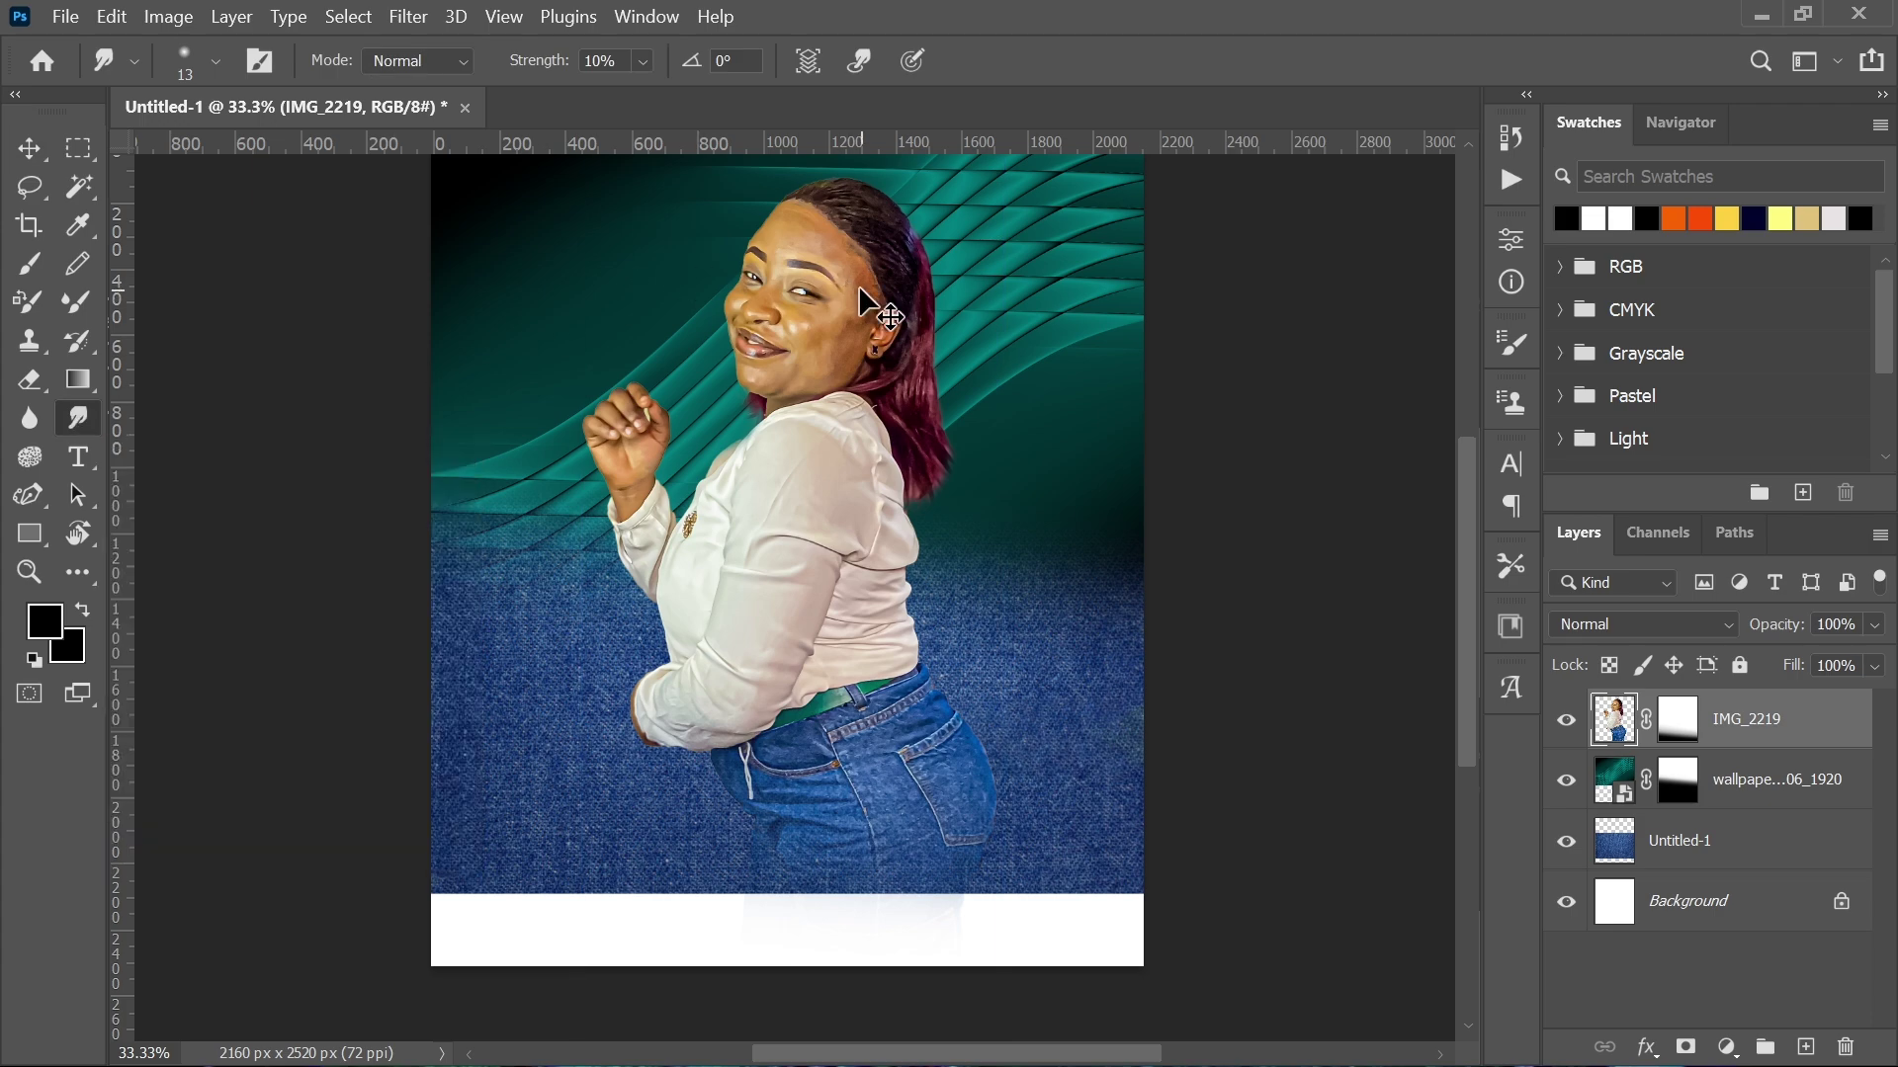
{"action": "key", "text": "ctrl+plus"}
{"action": "key", "text": "ctrl+plus"}
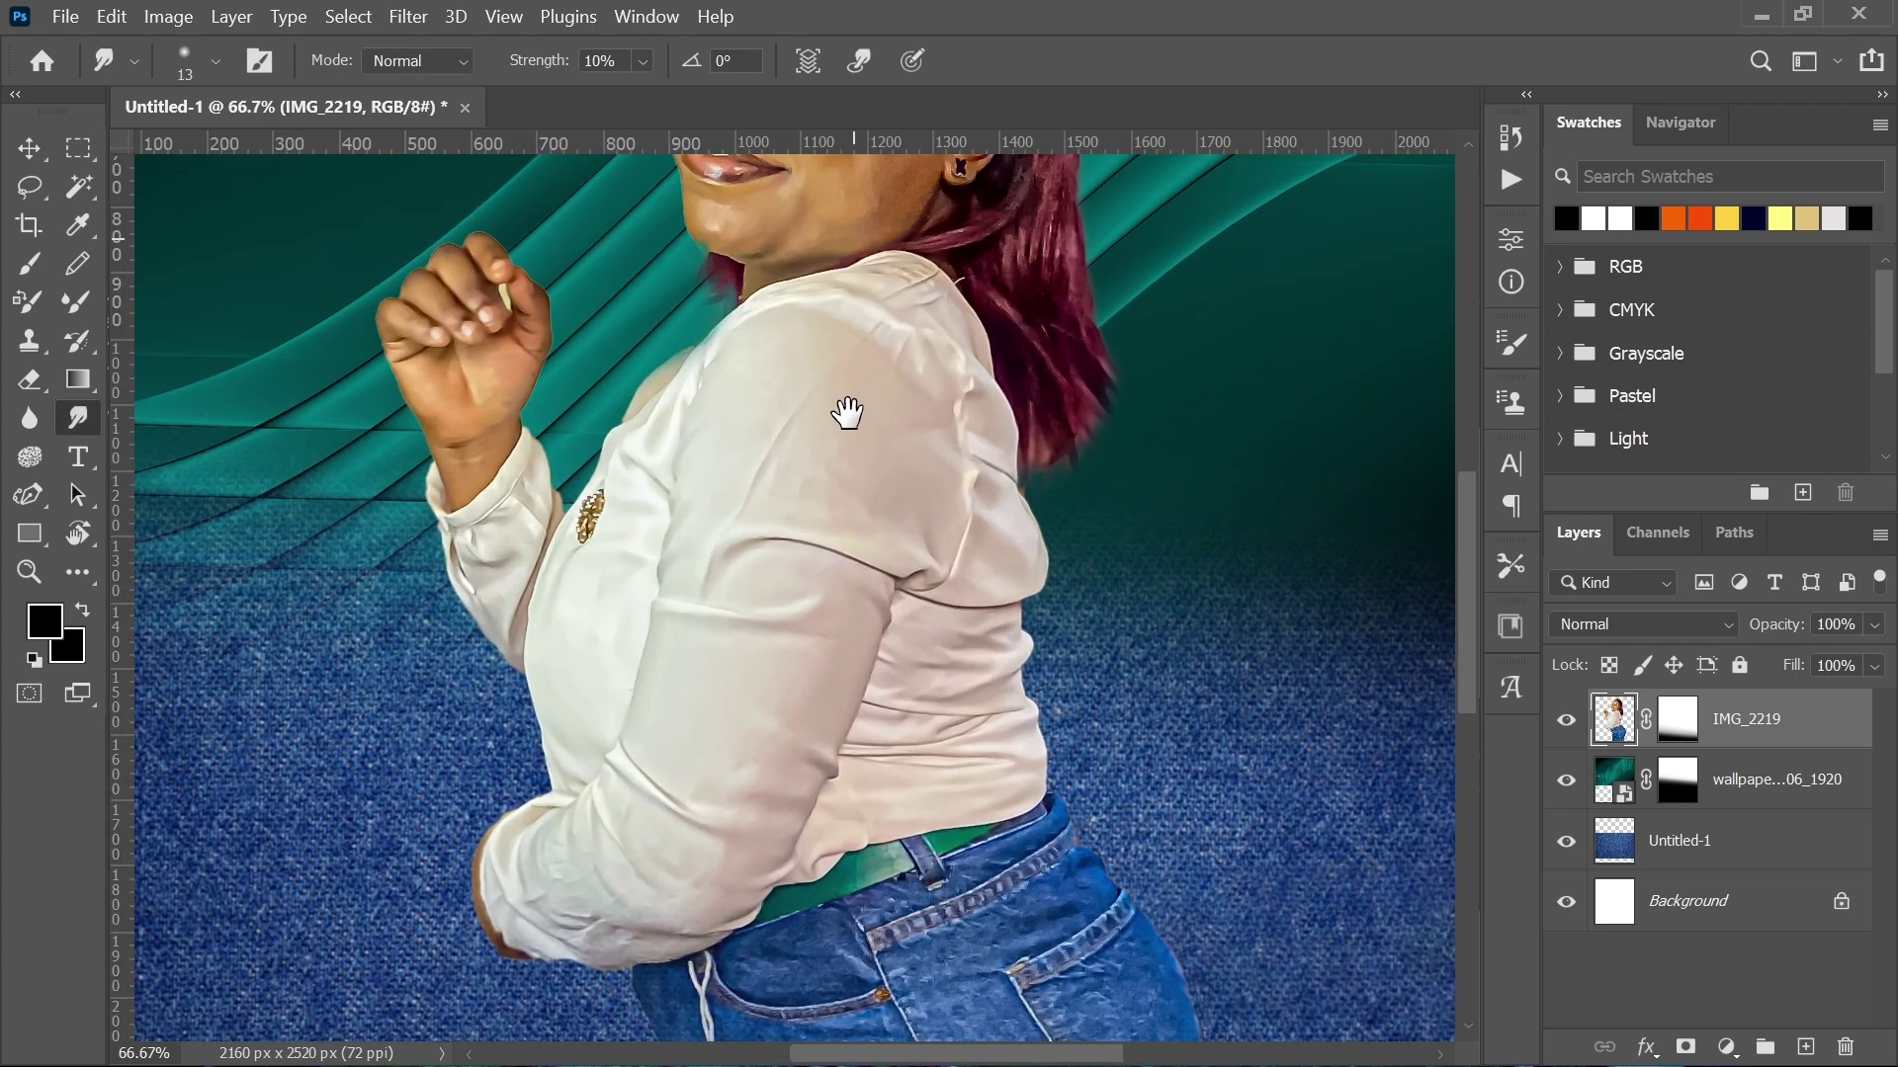
{"action": "scroll", "coordinate": [847, 412], "scroll_direction": "up", "scroll_amount": 5}
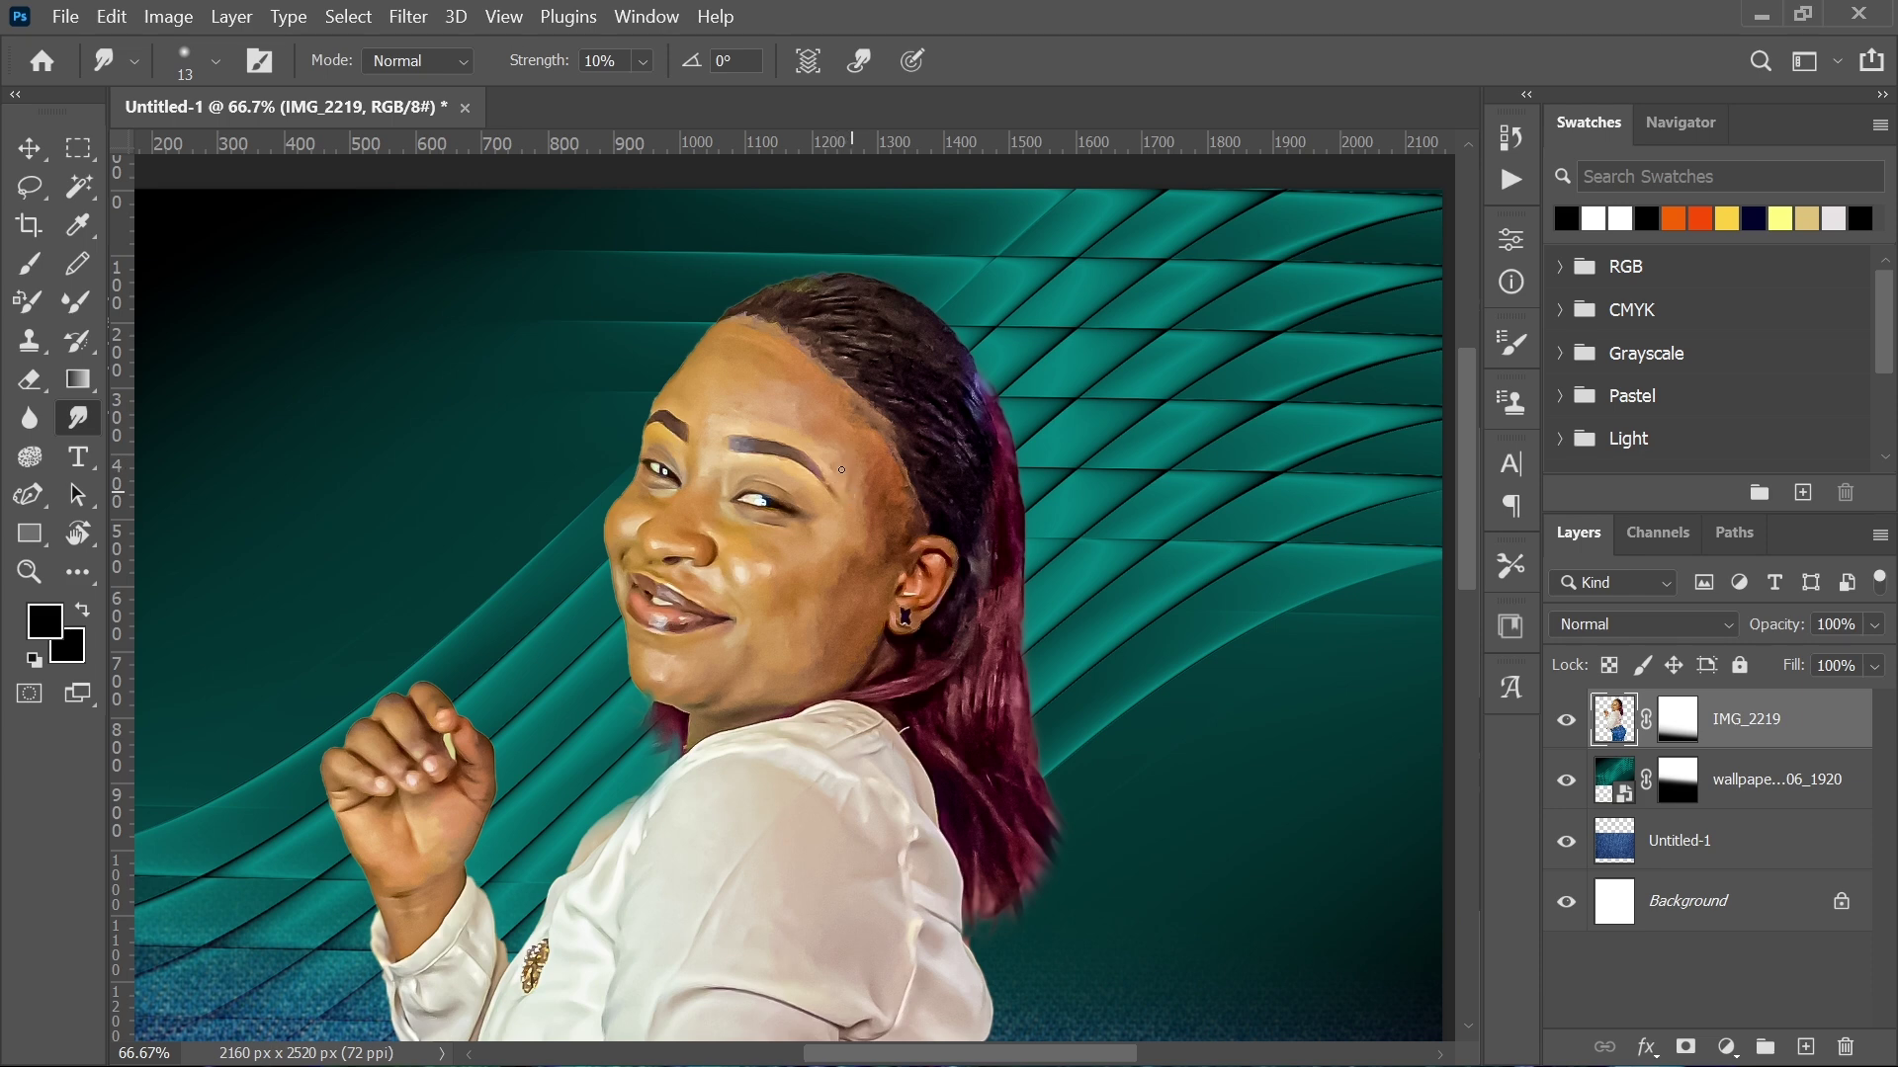
{"action": "left_click", "coordinate": [198, 68]}
{"action": "left_click_drag", "start_coordinate": [181, 158], "coordinate": [188, 156]}
{"action": "key", "text": "Return"}
Step: Drag IMG_2239 from the source-photo folder onto the poster canvas
{"action": "scroll", "coordinate": [848, 647], "scroll_direction": "down", "scroll_amount": 1}
{"action": "scroll", "coordinate": [848, 647], "scroll_direction": "down", "scroll_amount": 2}
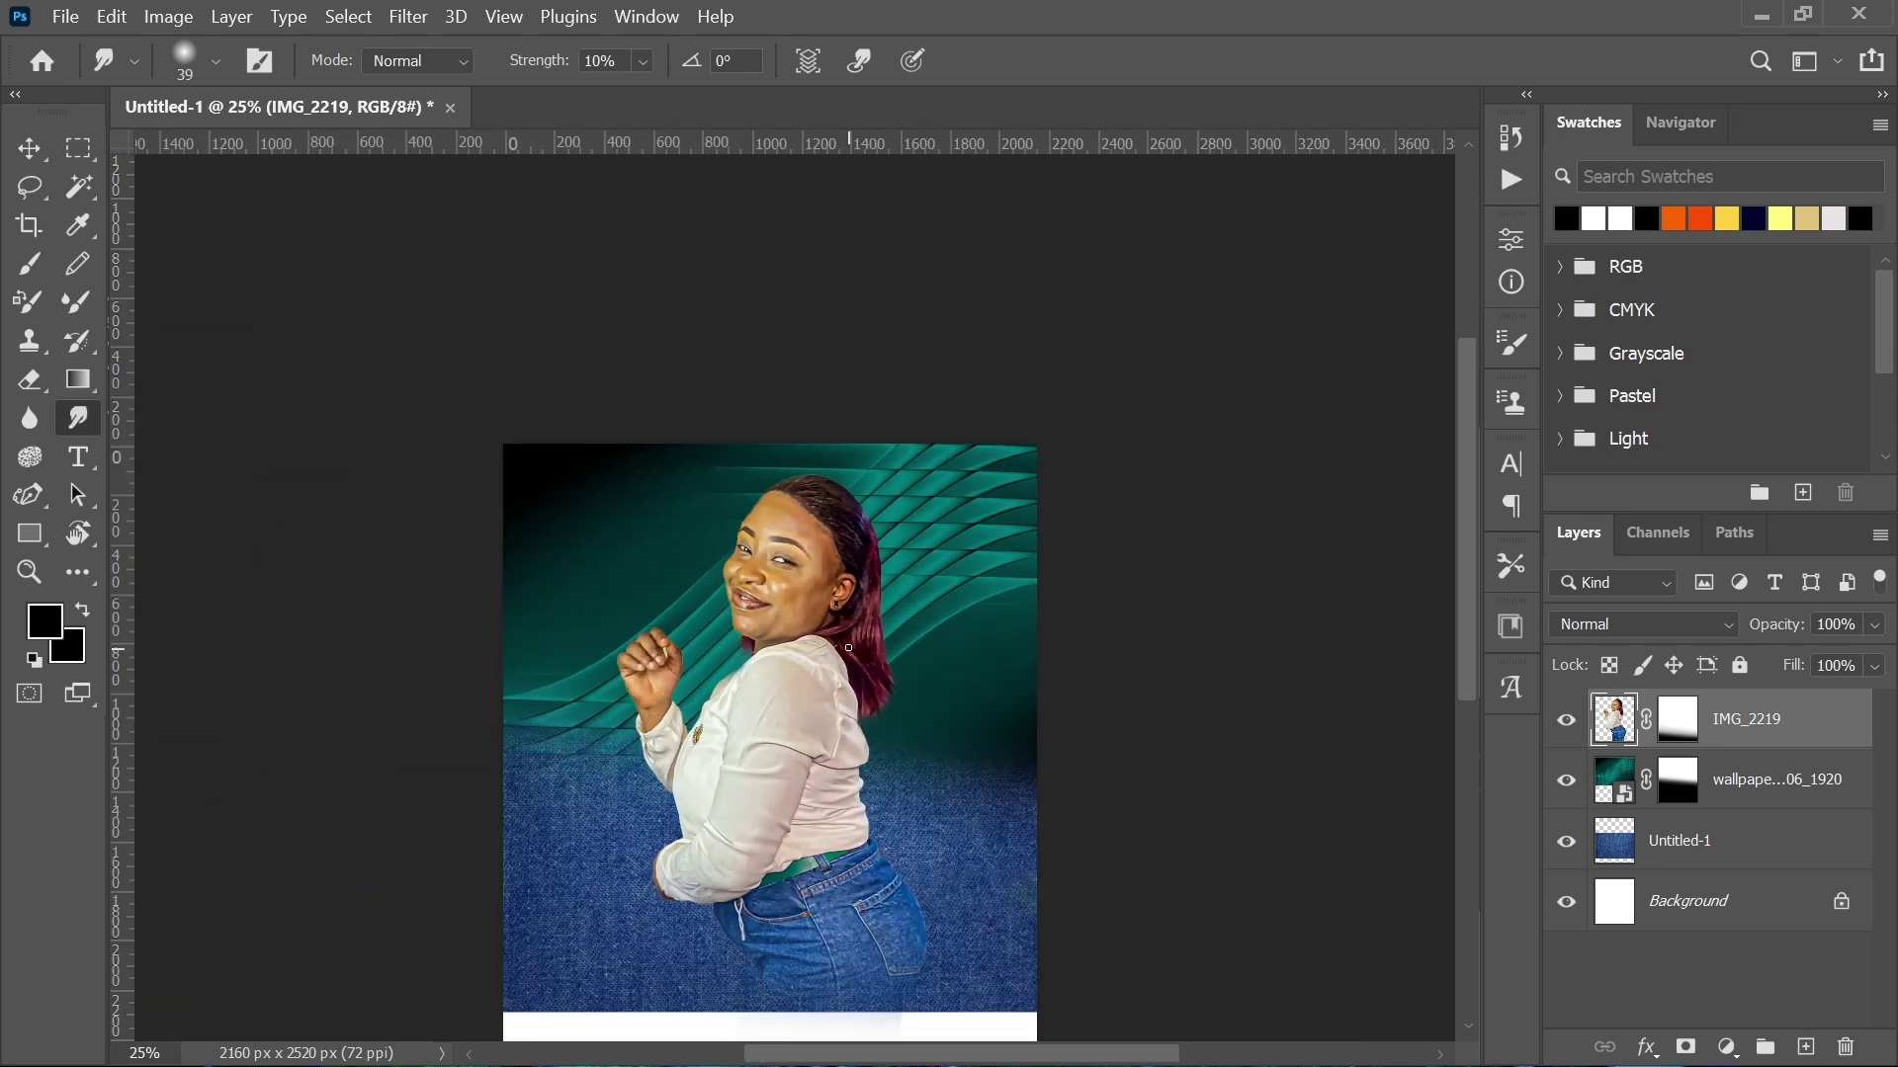
{"action": "scroll", "coordinate": [840, 636], "scroll_direction": "down", "scroll_amount": 3}
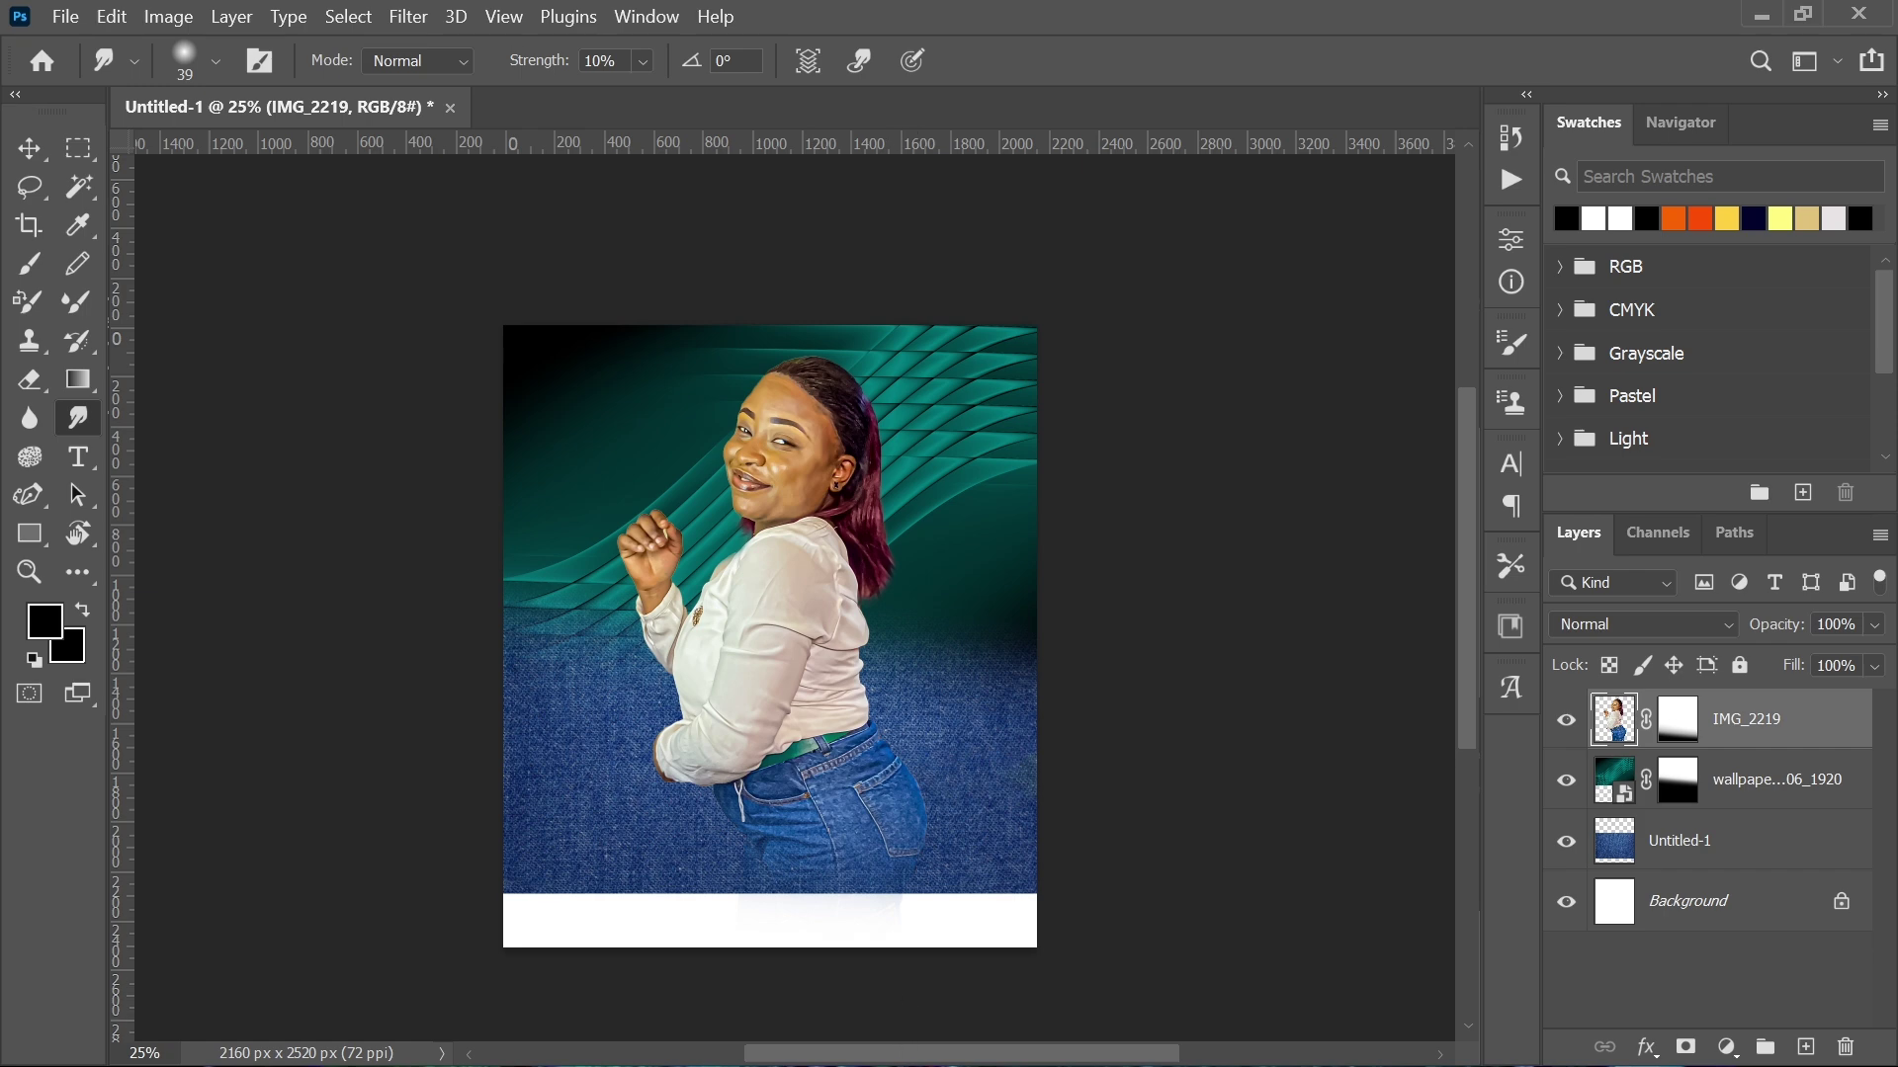
{"action": "left_click", "coordinate": [779, 1050]}
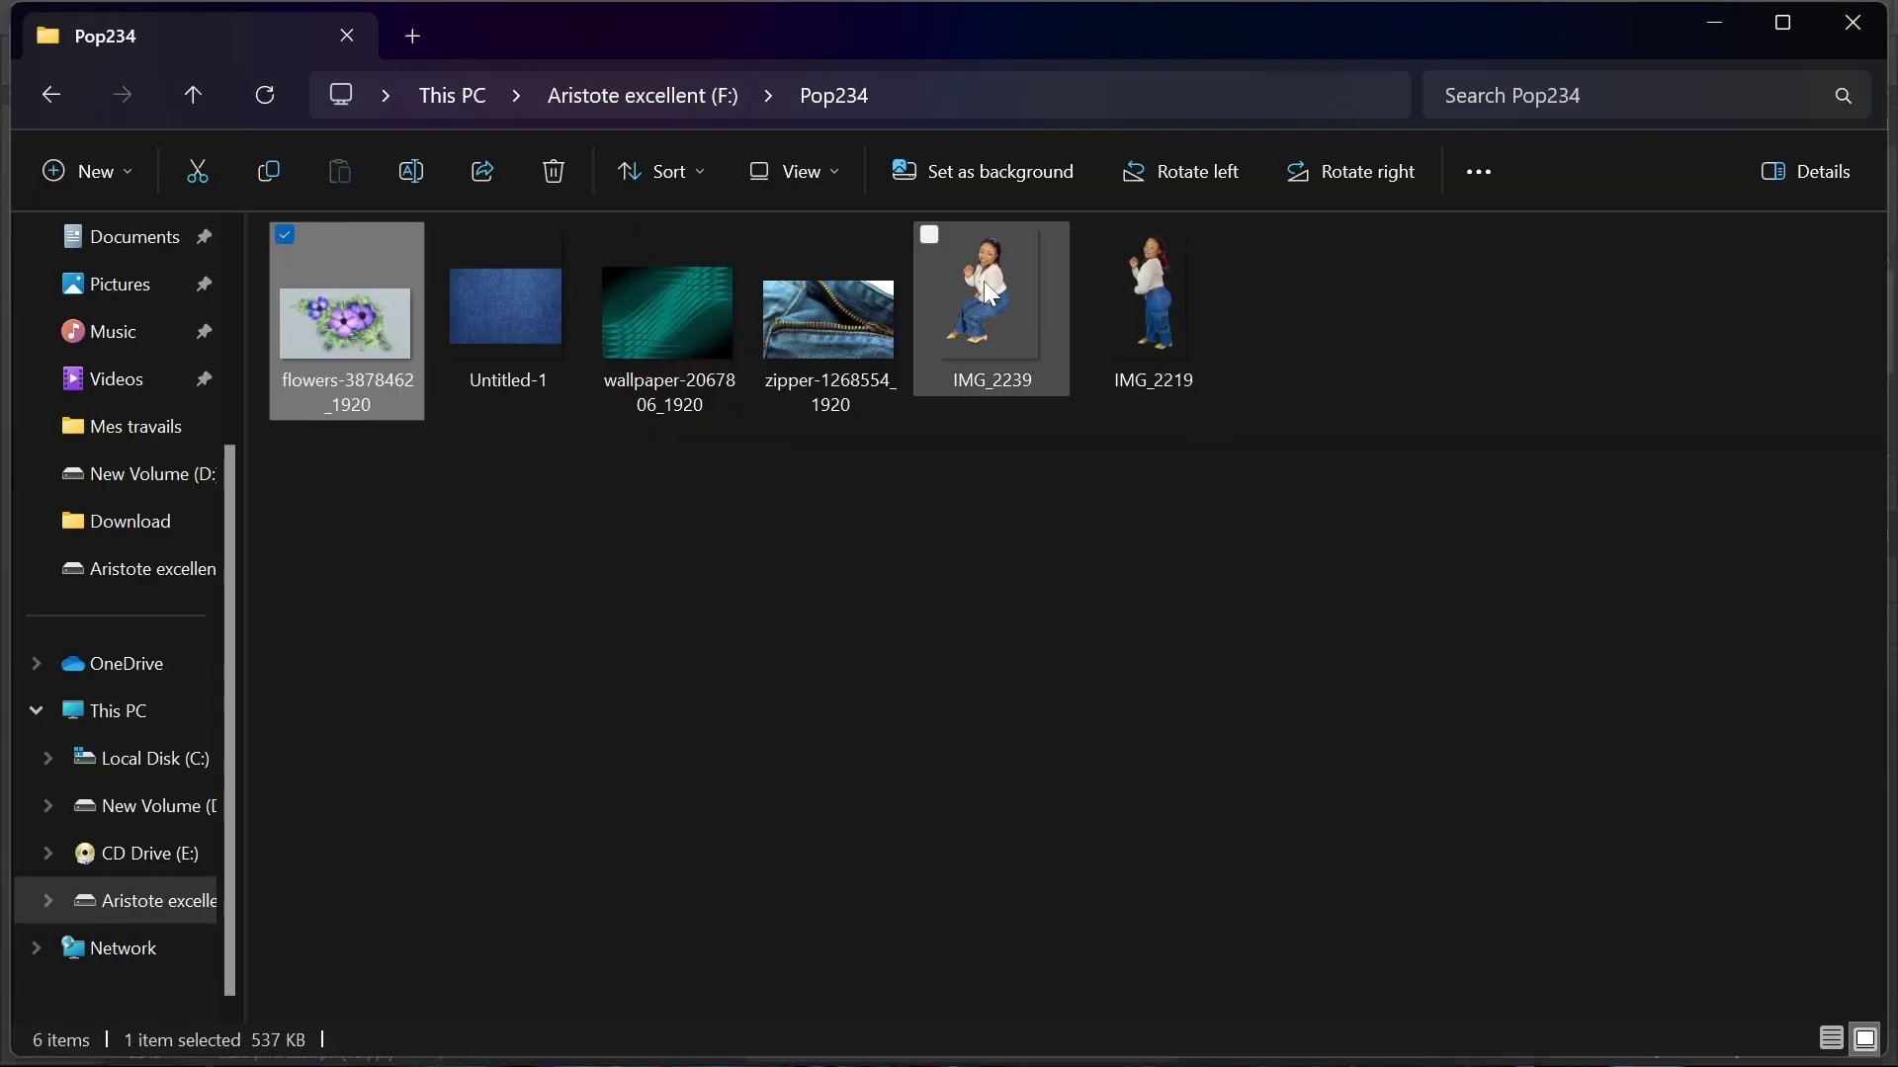
{"action": "left_click_drag", "start_coordinate": [989, 292], "coordinate": [779, 732]}
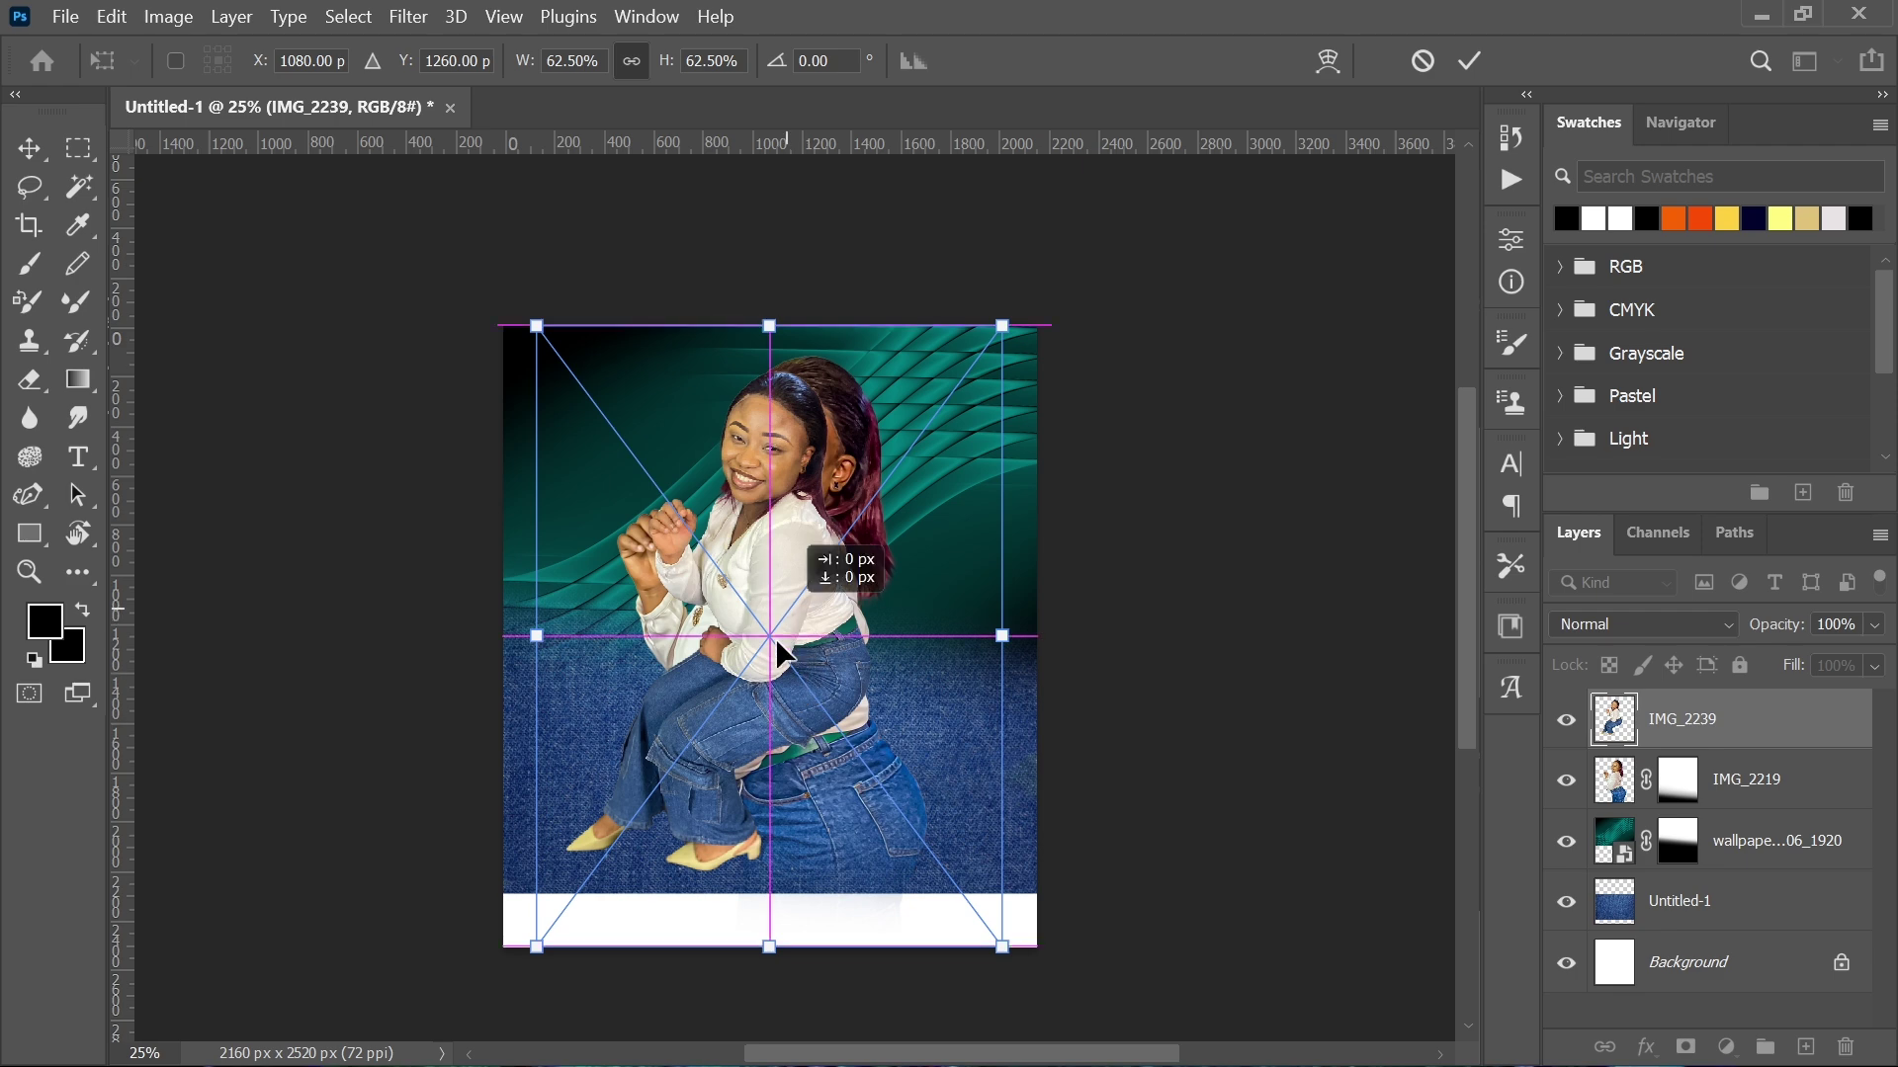
Step: Flip IMG_2239 horizontally, scale it to 59.5% and commit it in the lower middle
{"action": "left_click_drag", "start_coordinate": [779, 652], "coordinate": [783, 789]}
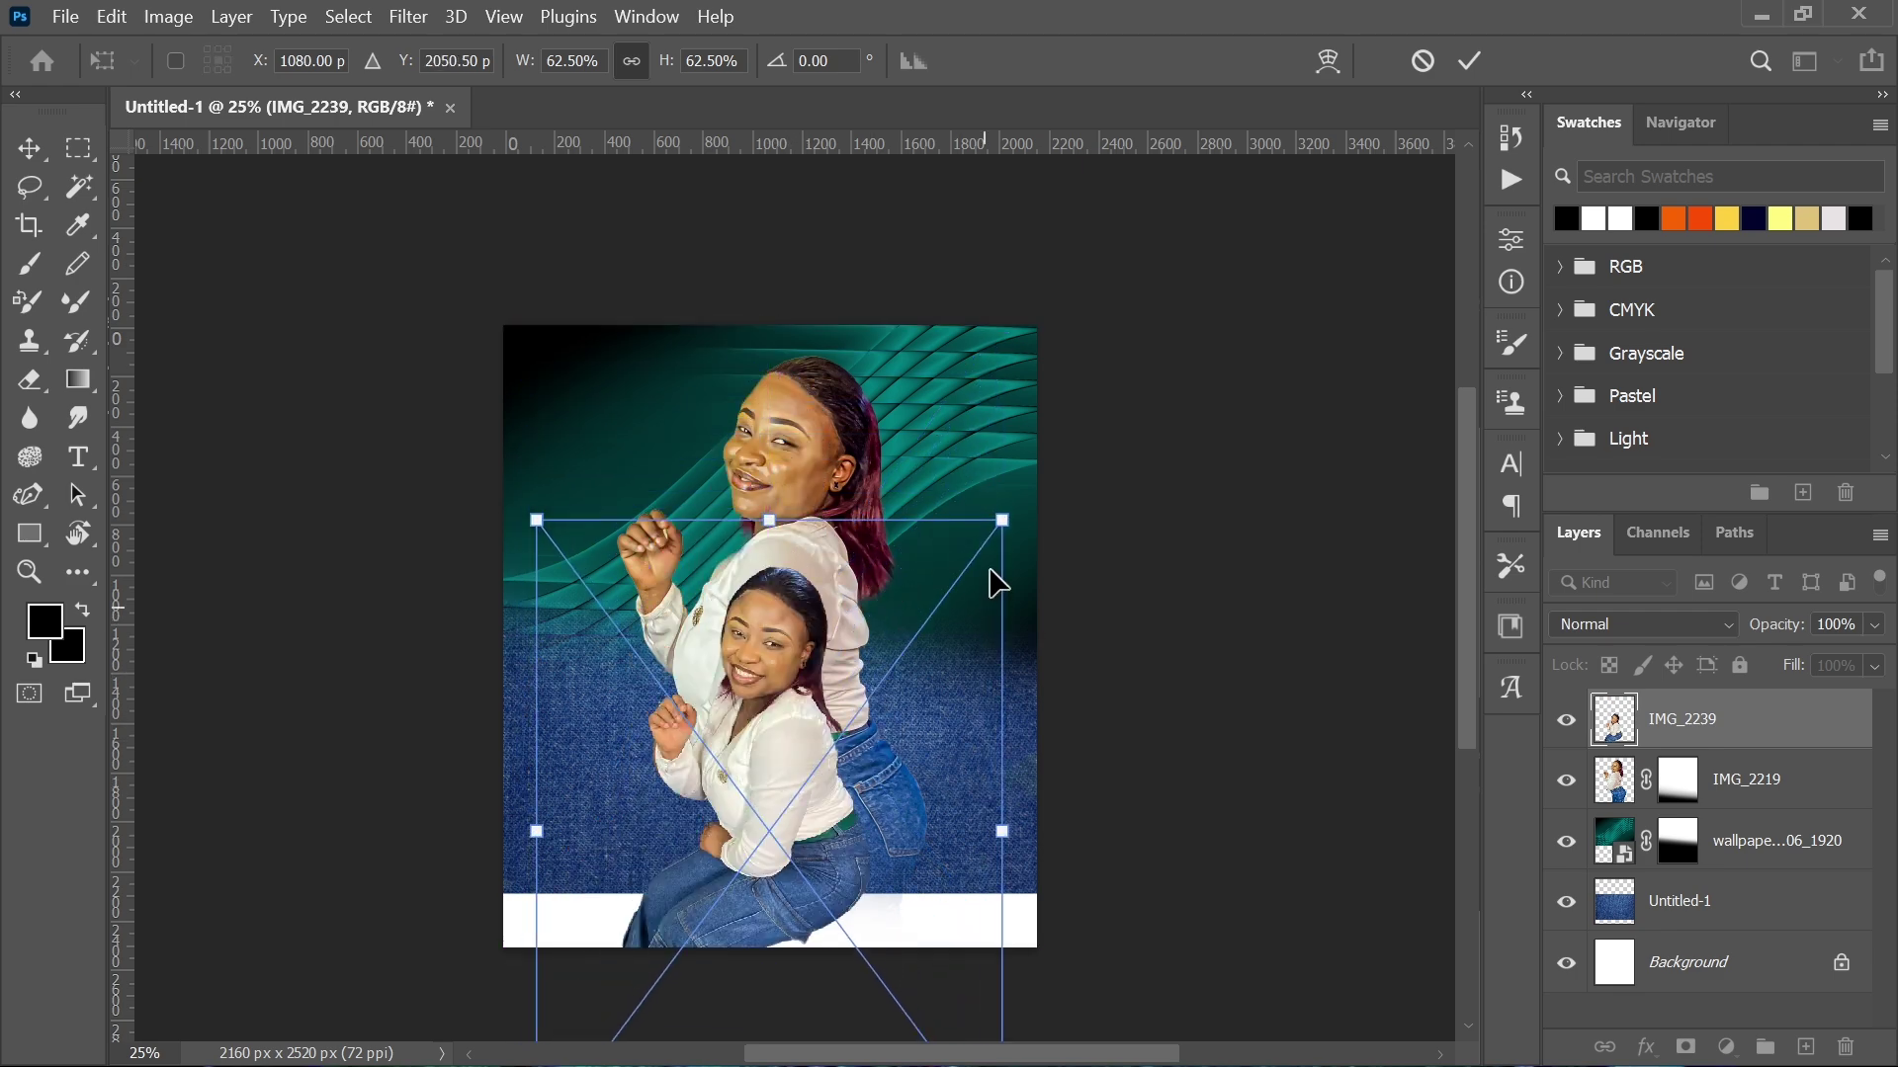
{"action": "right_click", "coordinate": [804, 733]}
{"action": "left_click", "coordinate": [870, 687]}
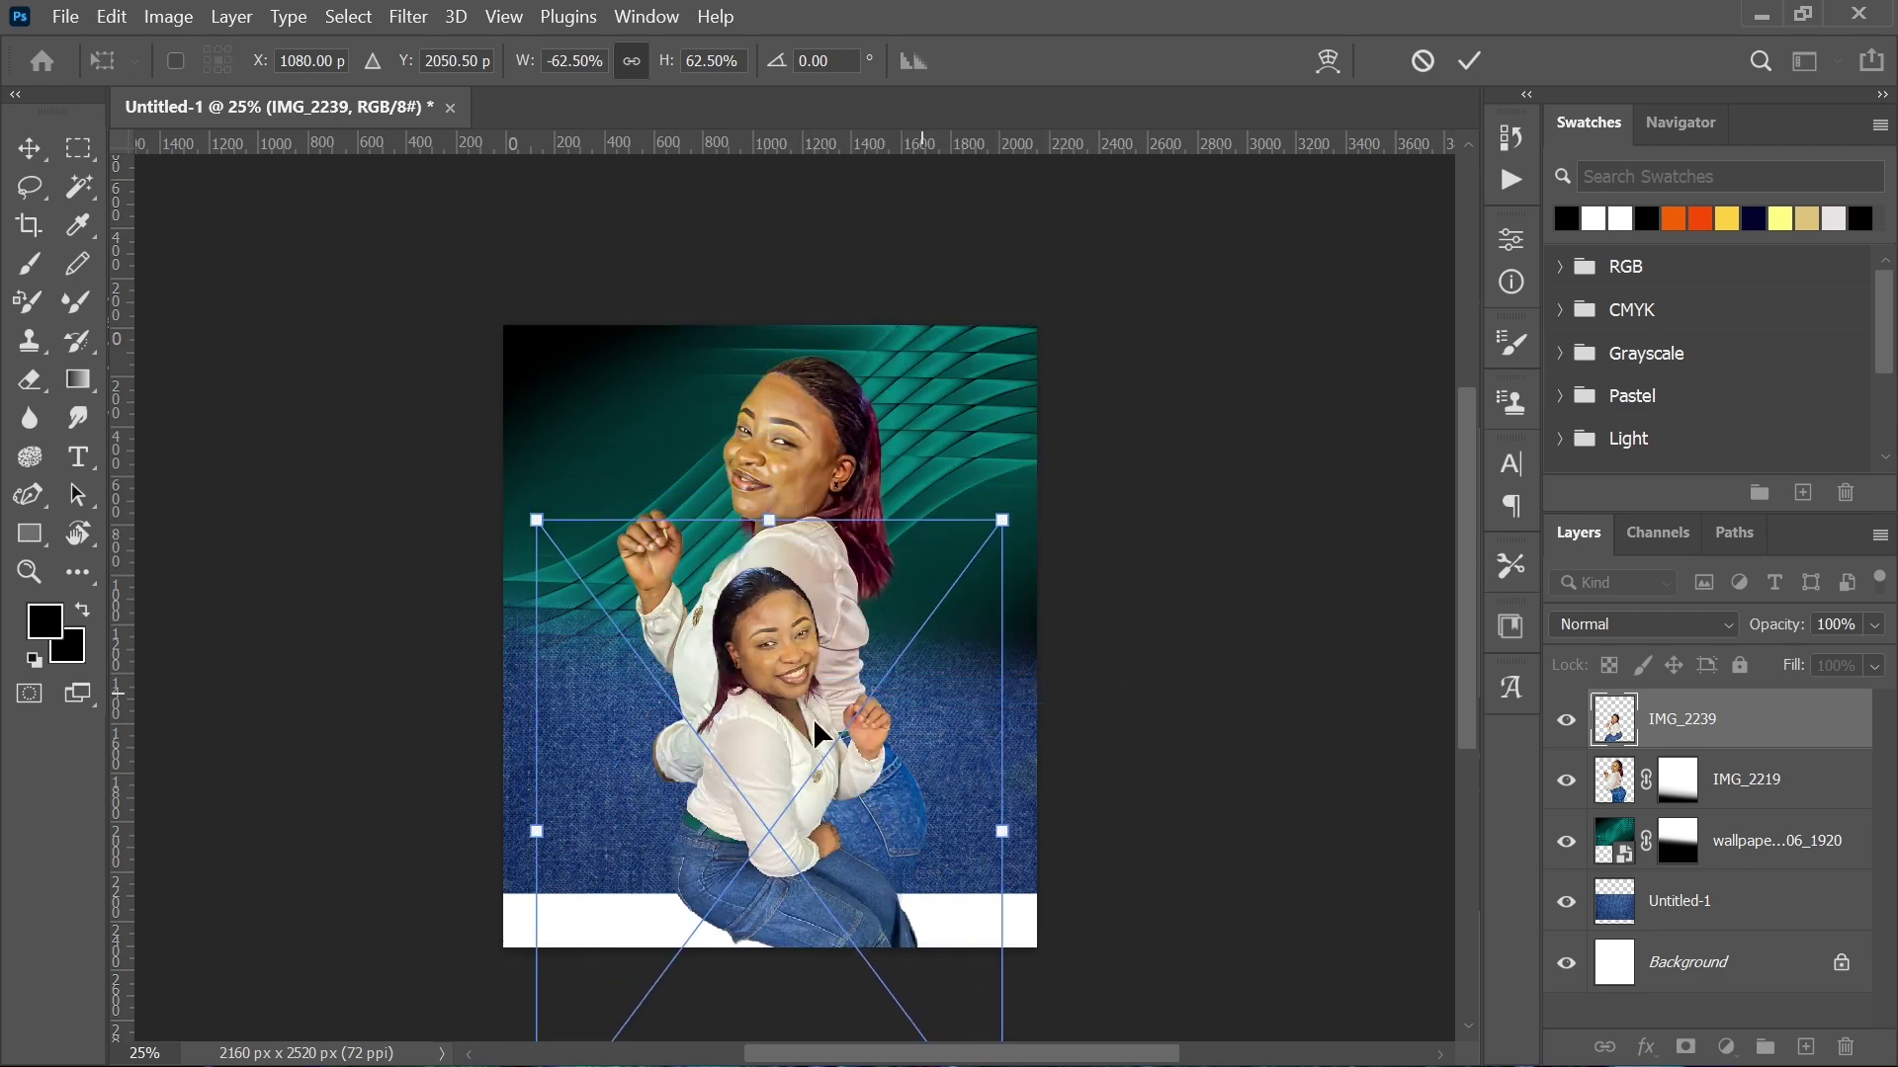
{"action": "left_click_drag", "start_coordinate": [785, 746], "coordinate": [767, 747]}
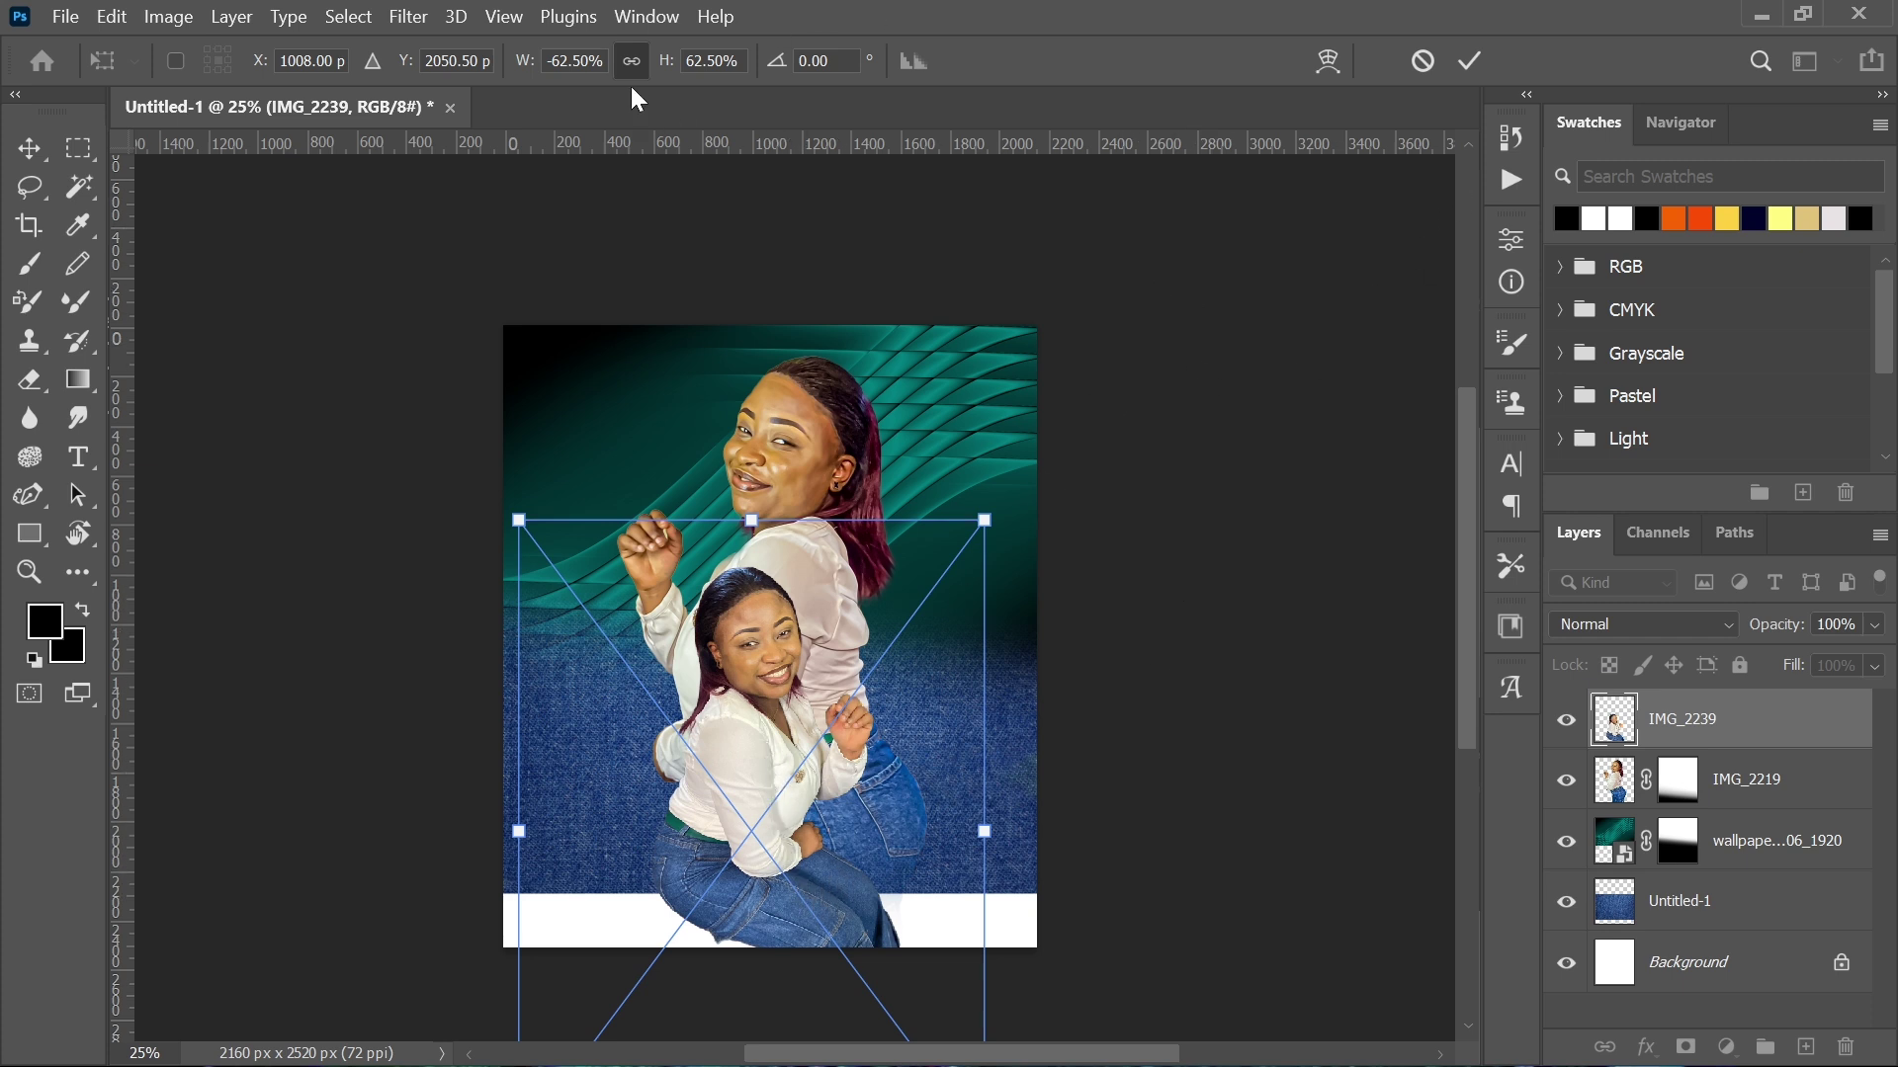
{"action": "mouse_move", "coordinate": [666, 61]}
{"action": "left_mouse_down"}
{"action": "mouse_move", "coordinate": [682, 64]}
{"action": "mouse_move", "coordinate": [654, 63]}
{"action": "left_mouse_up"}
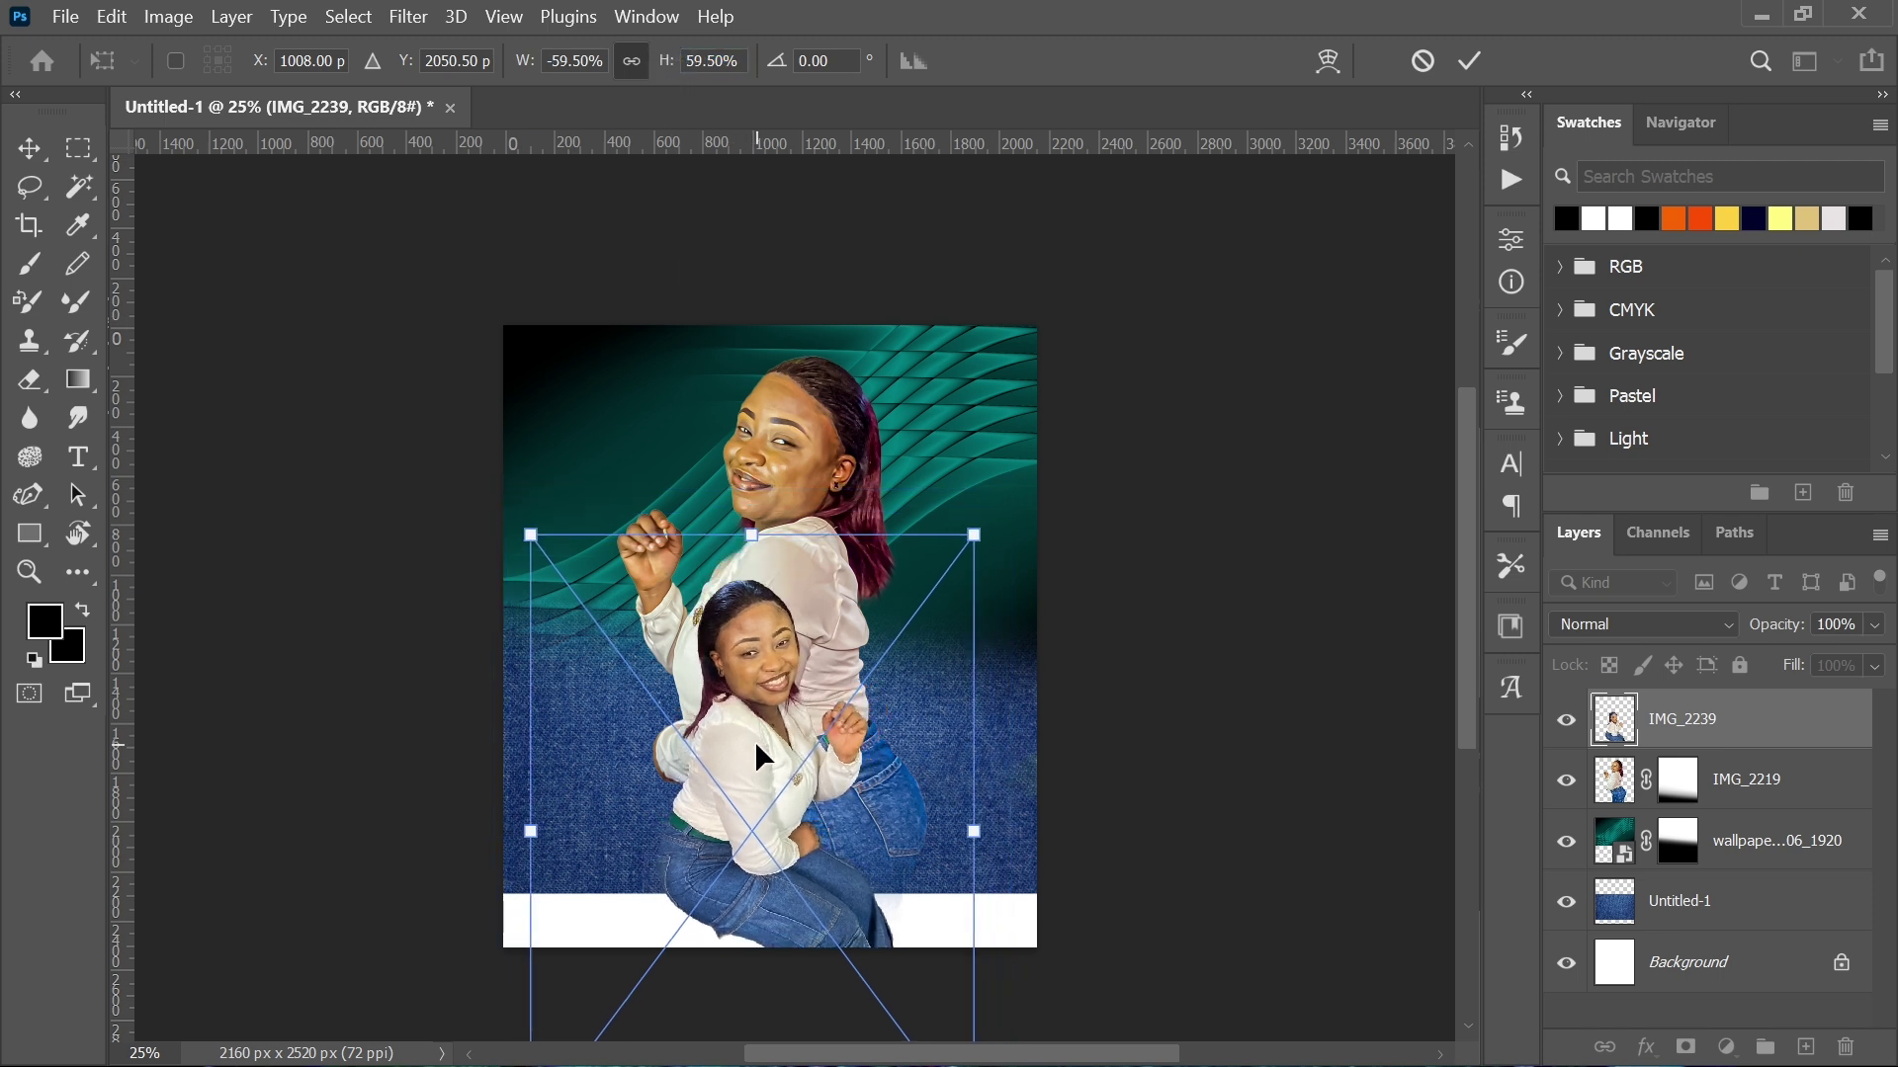
{"action": "left_click_drag", "start_coordinate": [755, 740], "coordinate": [785, 743]}
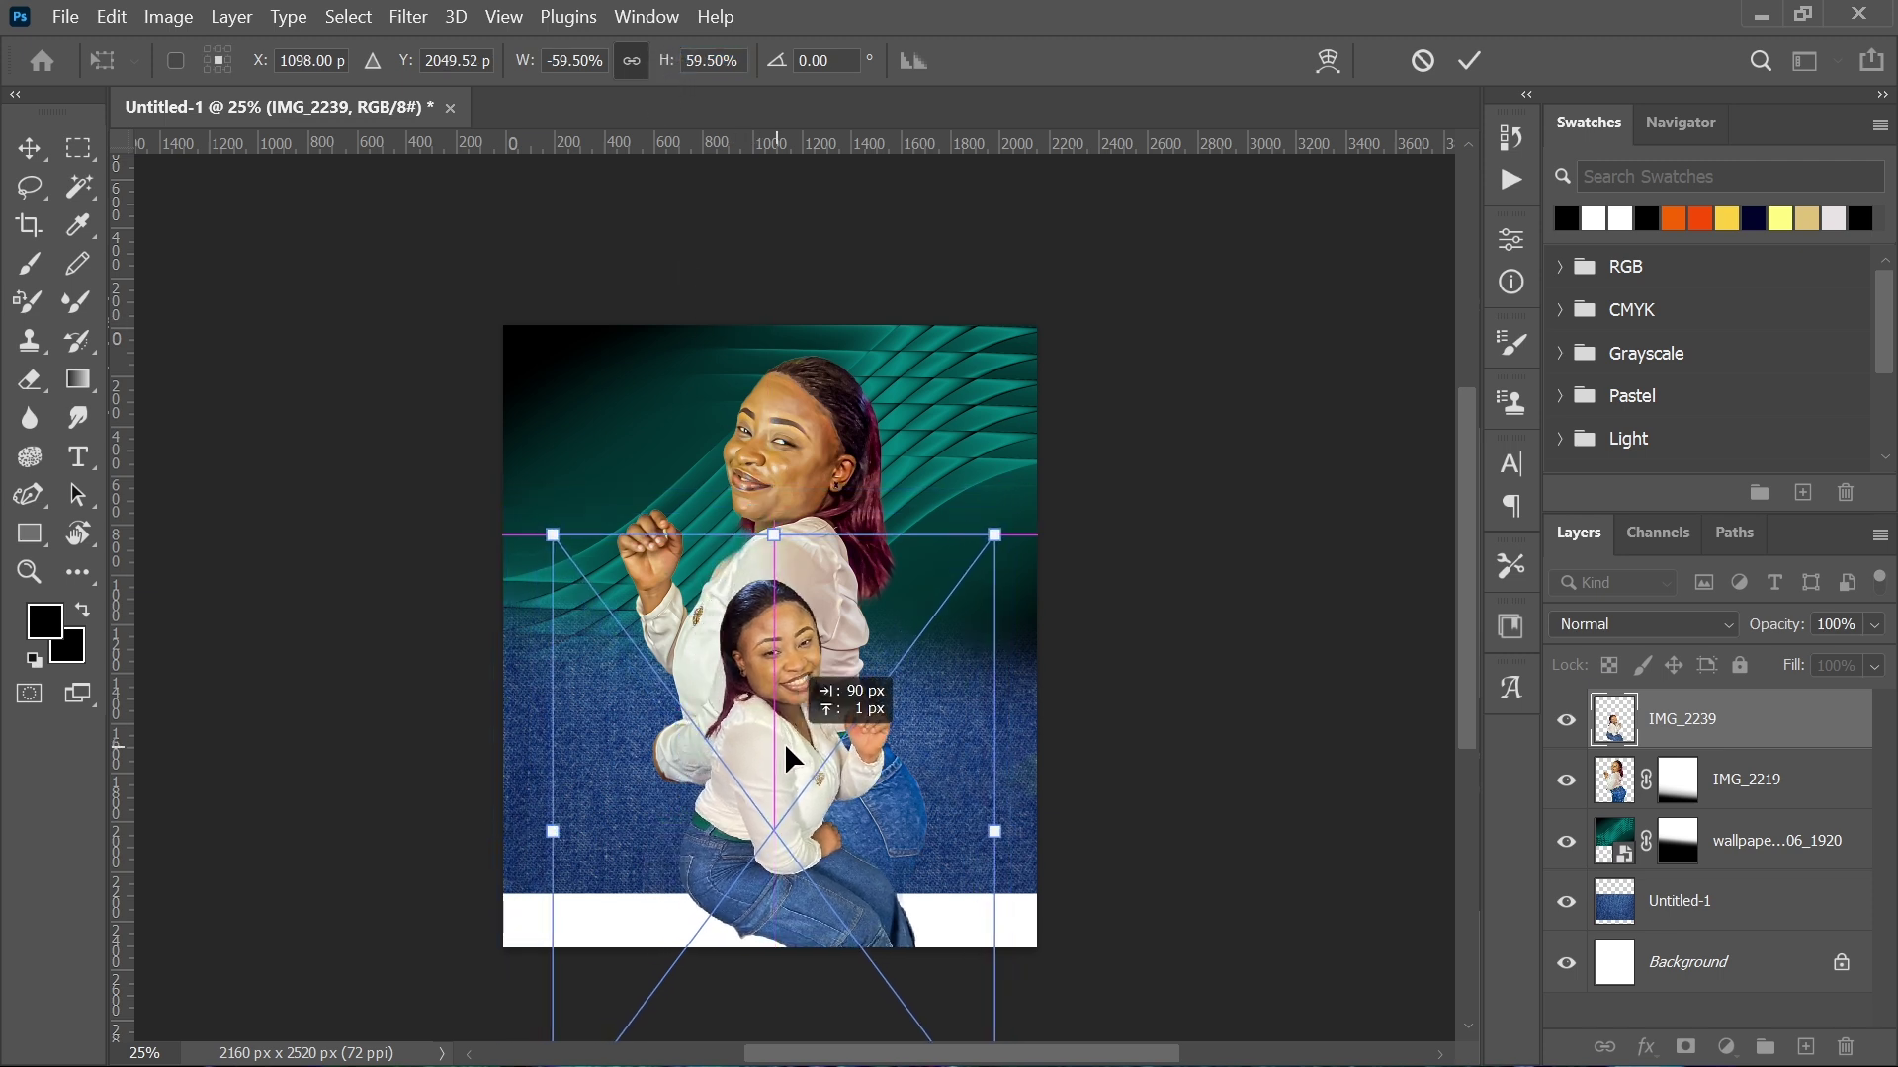
{"action": "left_click", "coordinate": [1469, 62]}
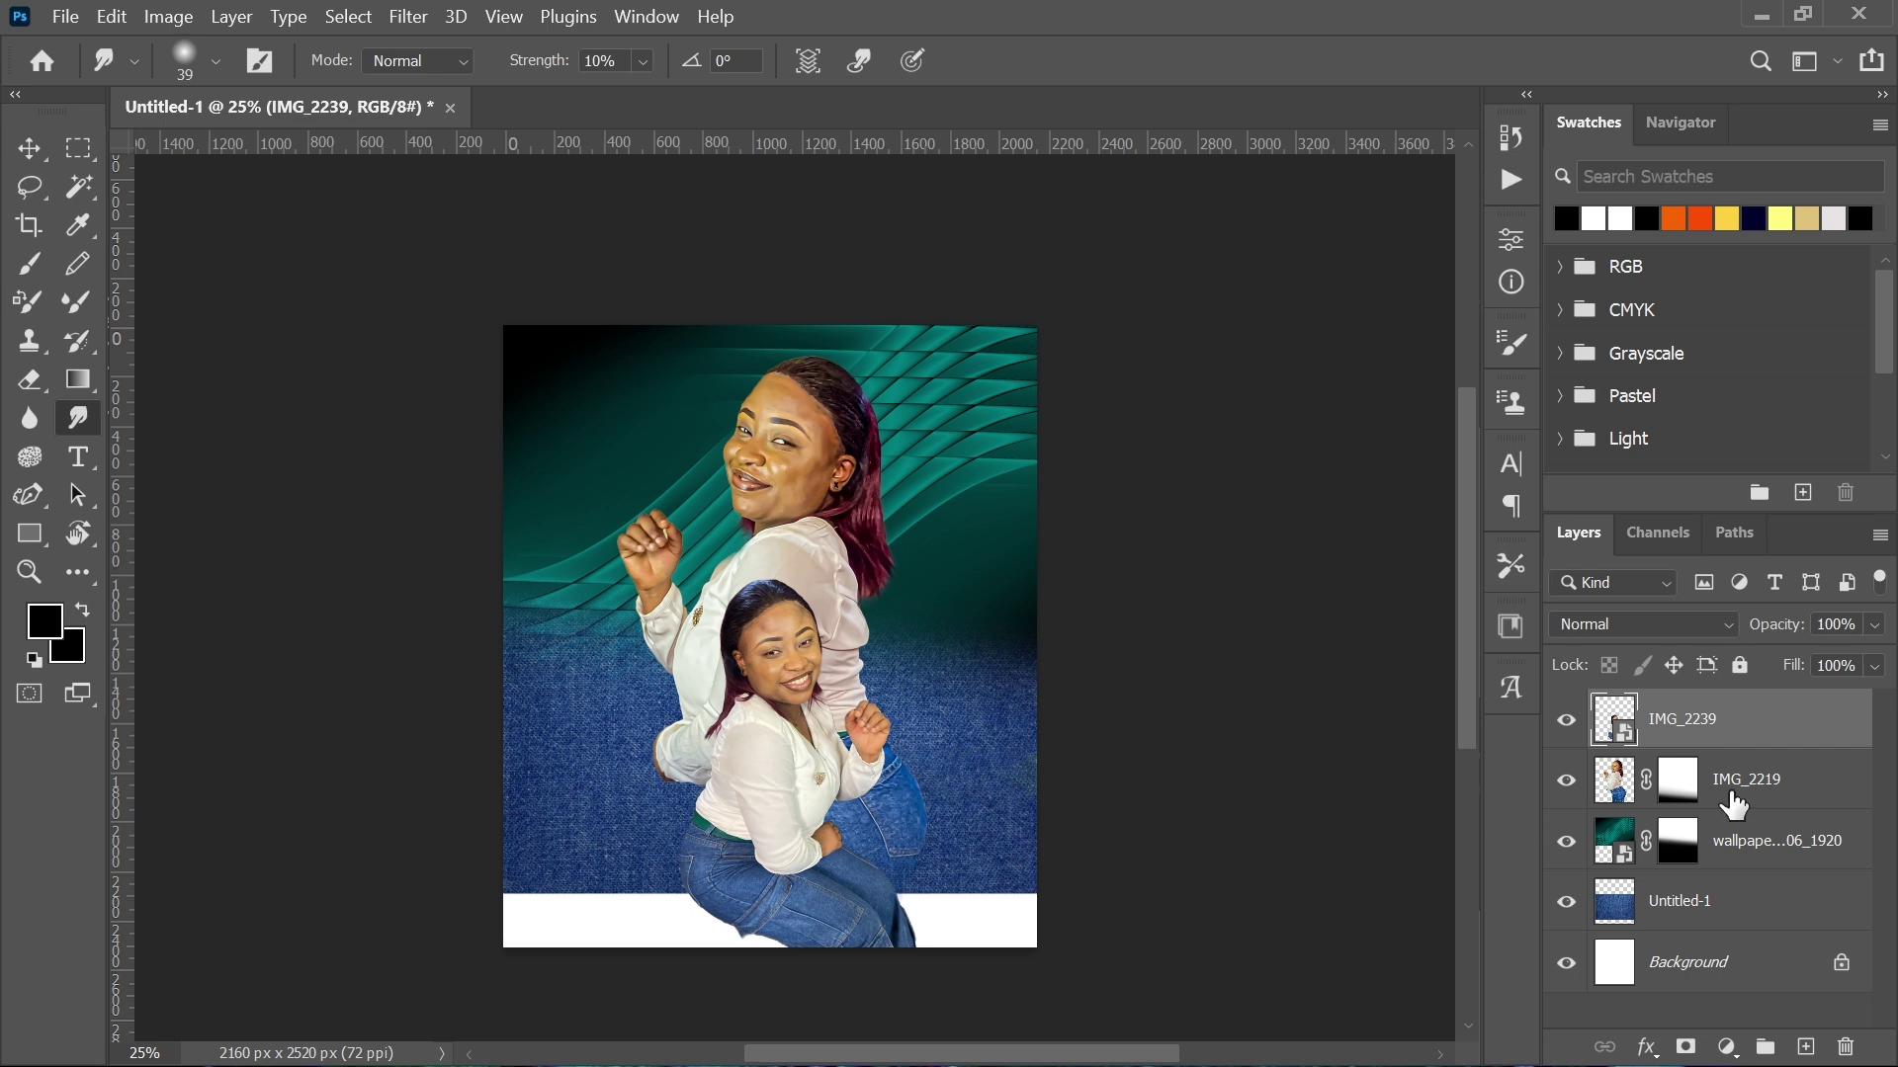
Step: Mask IMG_2239 and draw a 61% opacity gradient up from the bottom to fade her jeans
{"action": "left_click", "coordinate": [1686, 1046]}
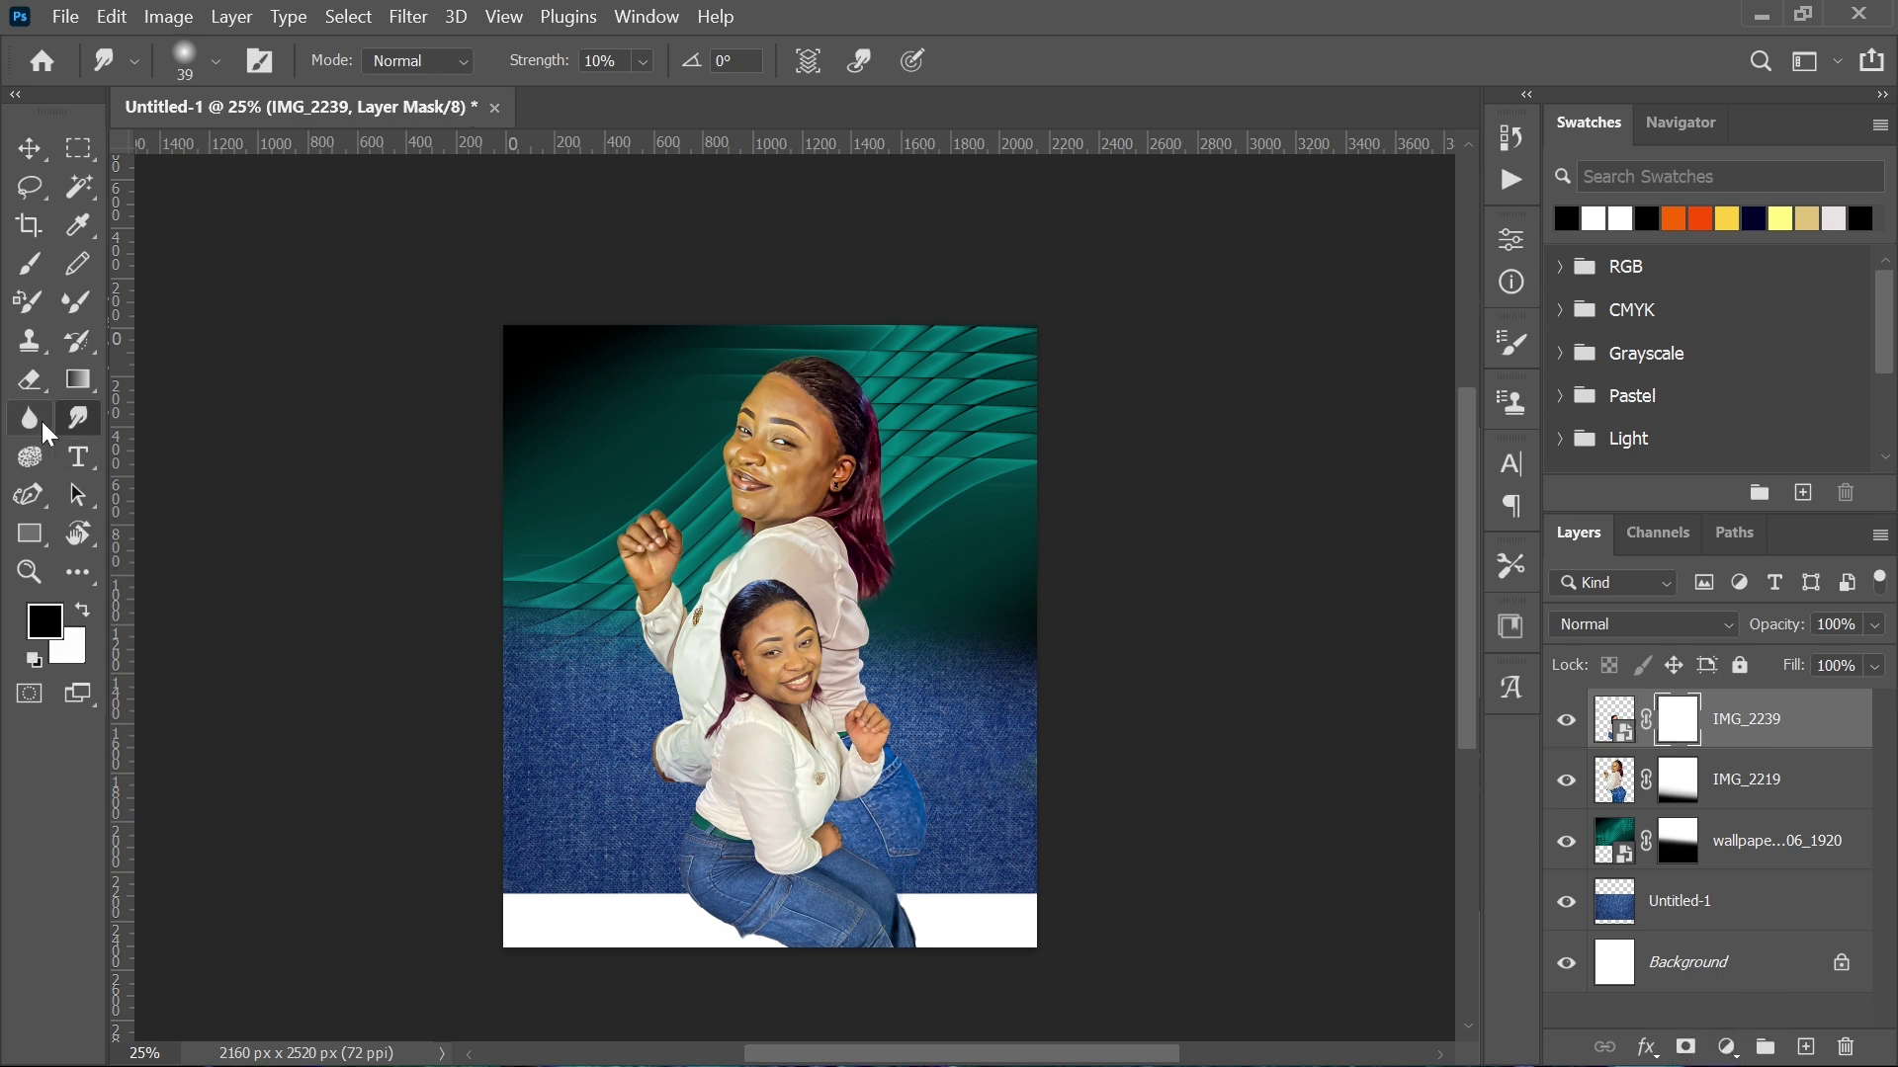
{"action": "left_click", "coordinate": [76, 380]}
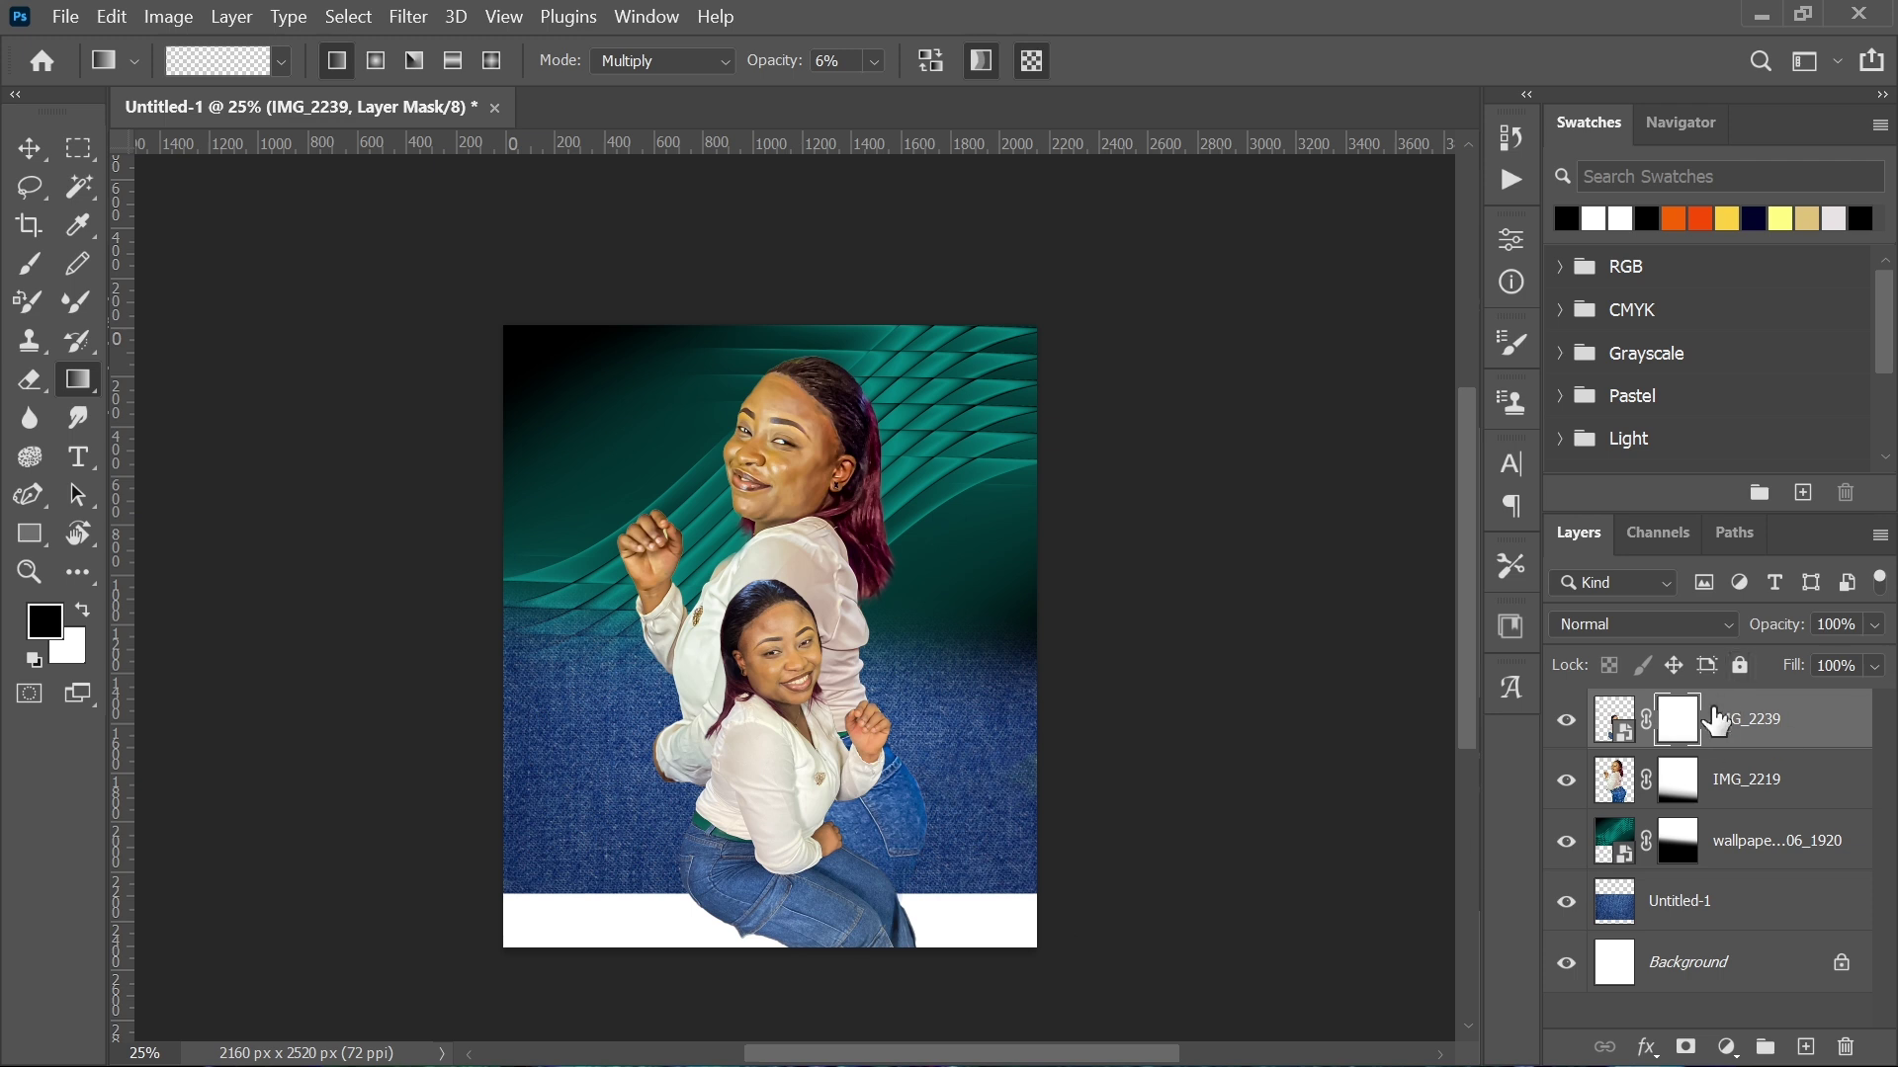
{"action": "left_click", "coordinate": [873, 61]}
{"action": "left_click_drag", "start_coordinate": [878, 93], "coordinate": [963, 99]}
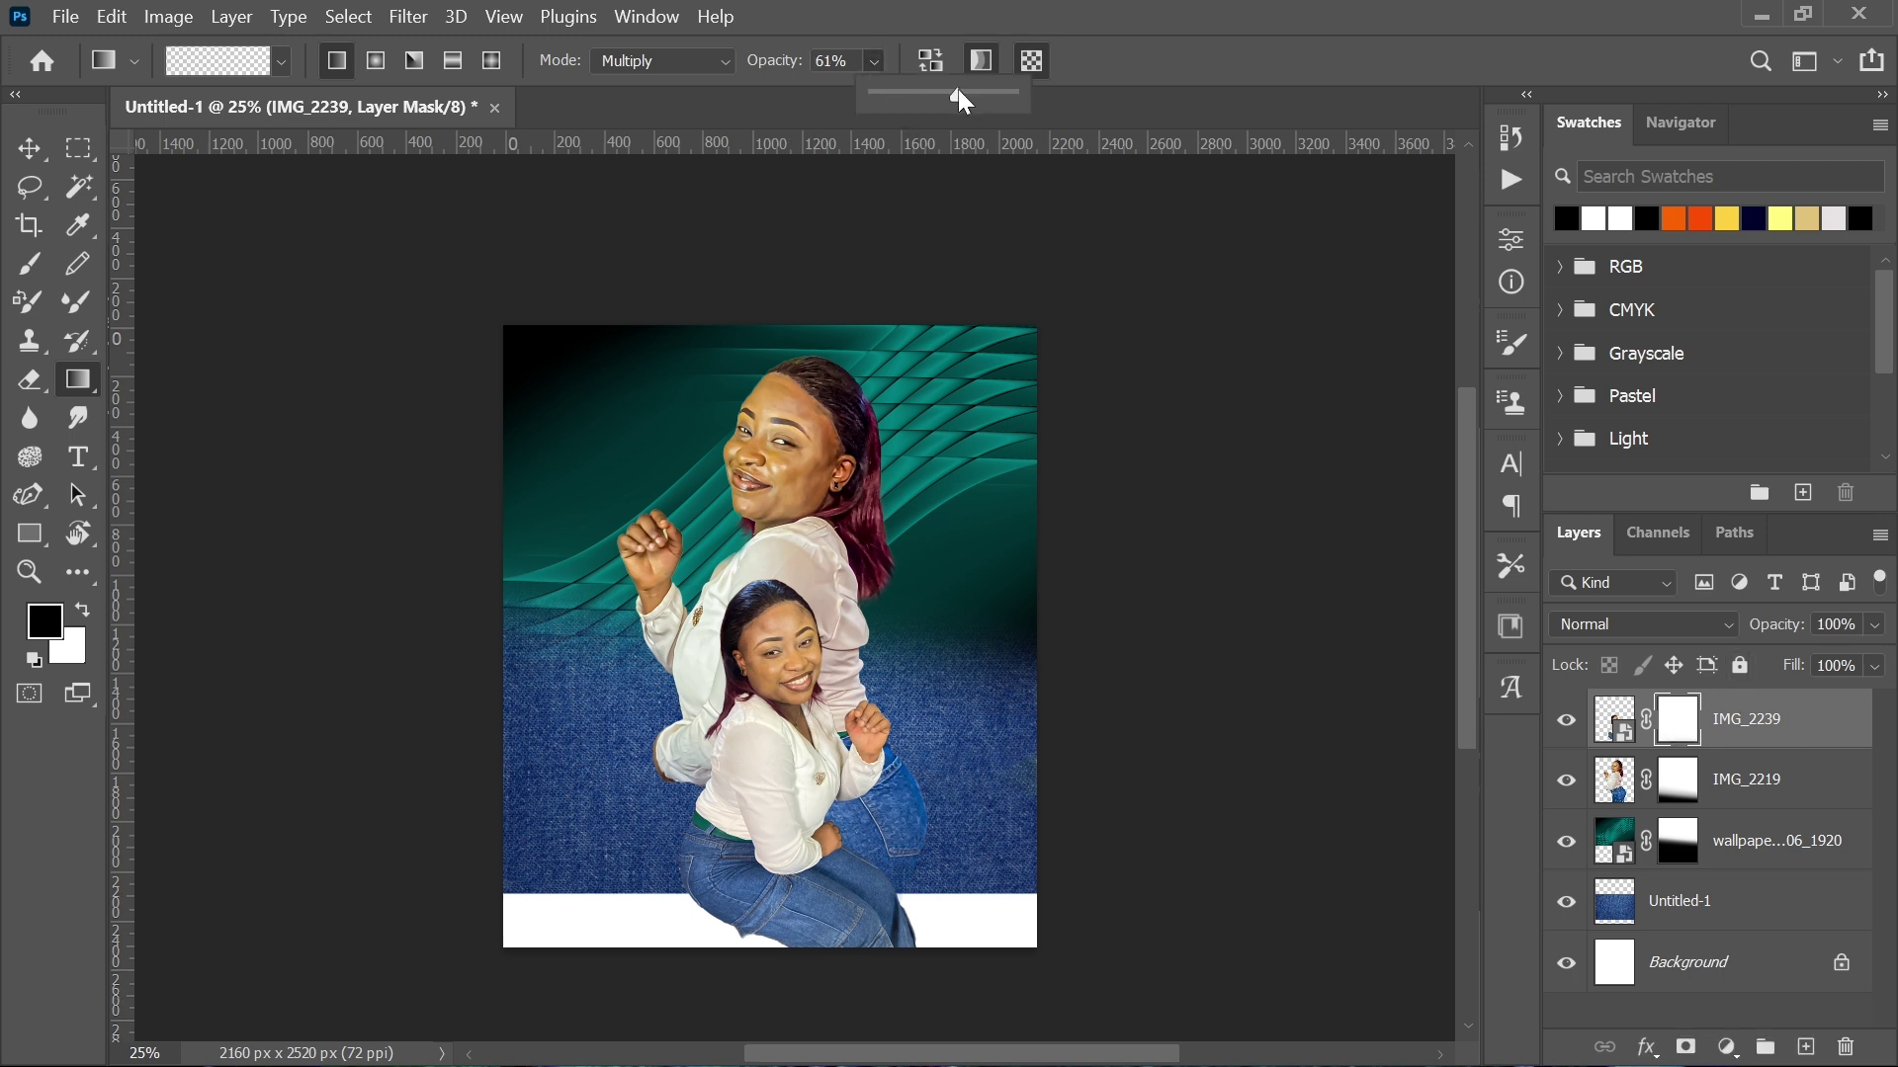
{"action": "mouse_move", "coordinate": [791, 983]}
{"action": "left_mouse_down"}
{"action": "mouse_move", "coordinate": [751, 889]}
{"action": "mouse_move", "coordinate": [752, 933]}
{"action": "mouse_move", "coordinate": [726, 931]}
{"action": "left_mouse_up"}
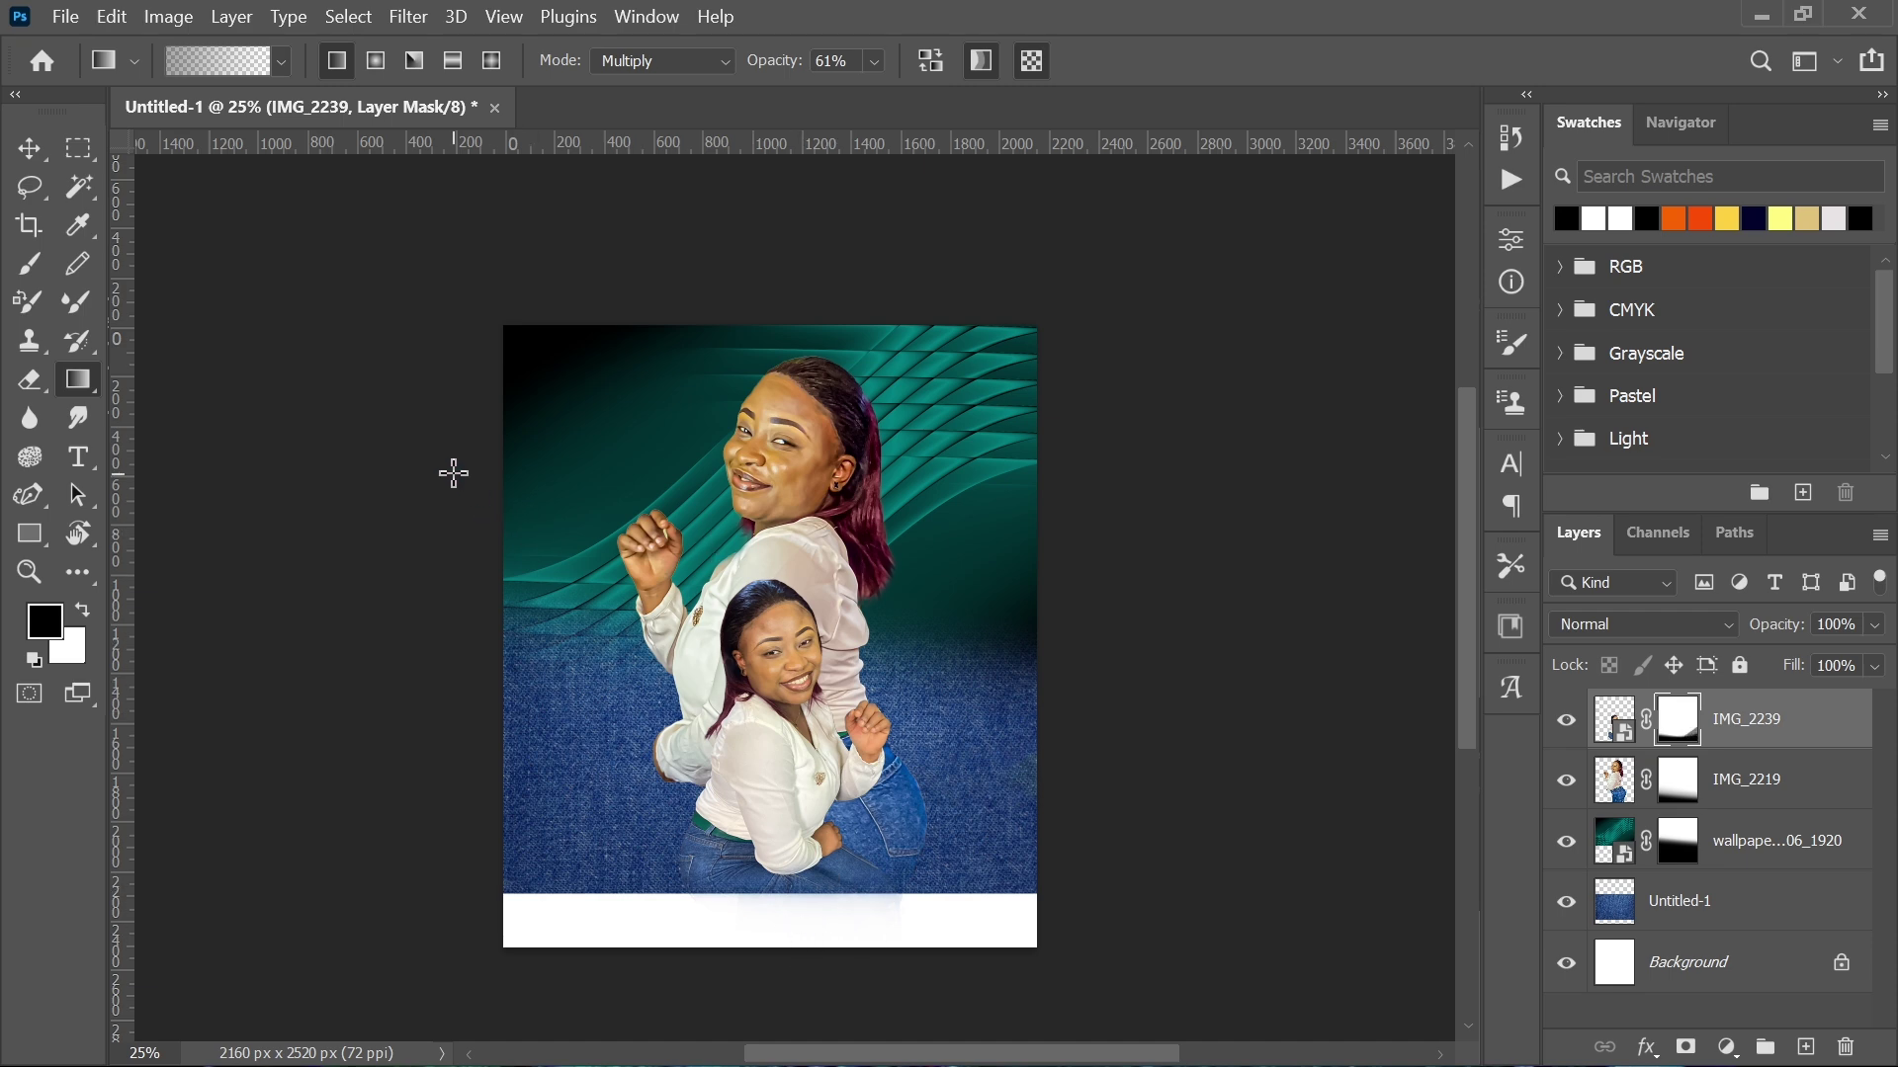
{"action": "key", "text": "v"}
{"action": "key", "text": "ctrl+2"}
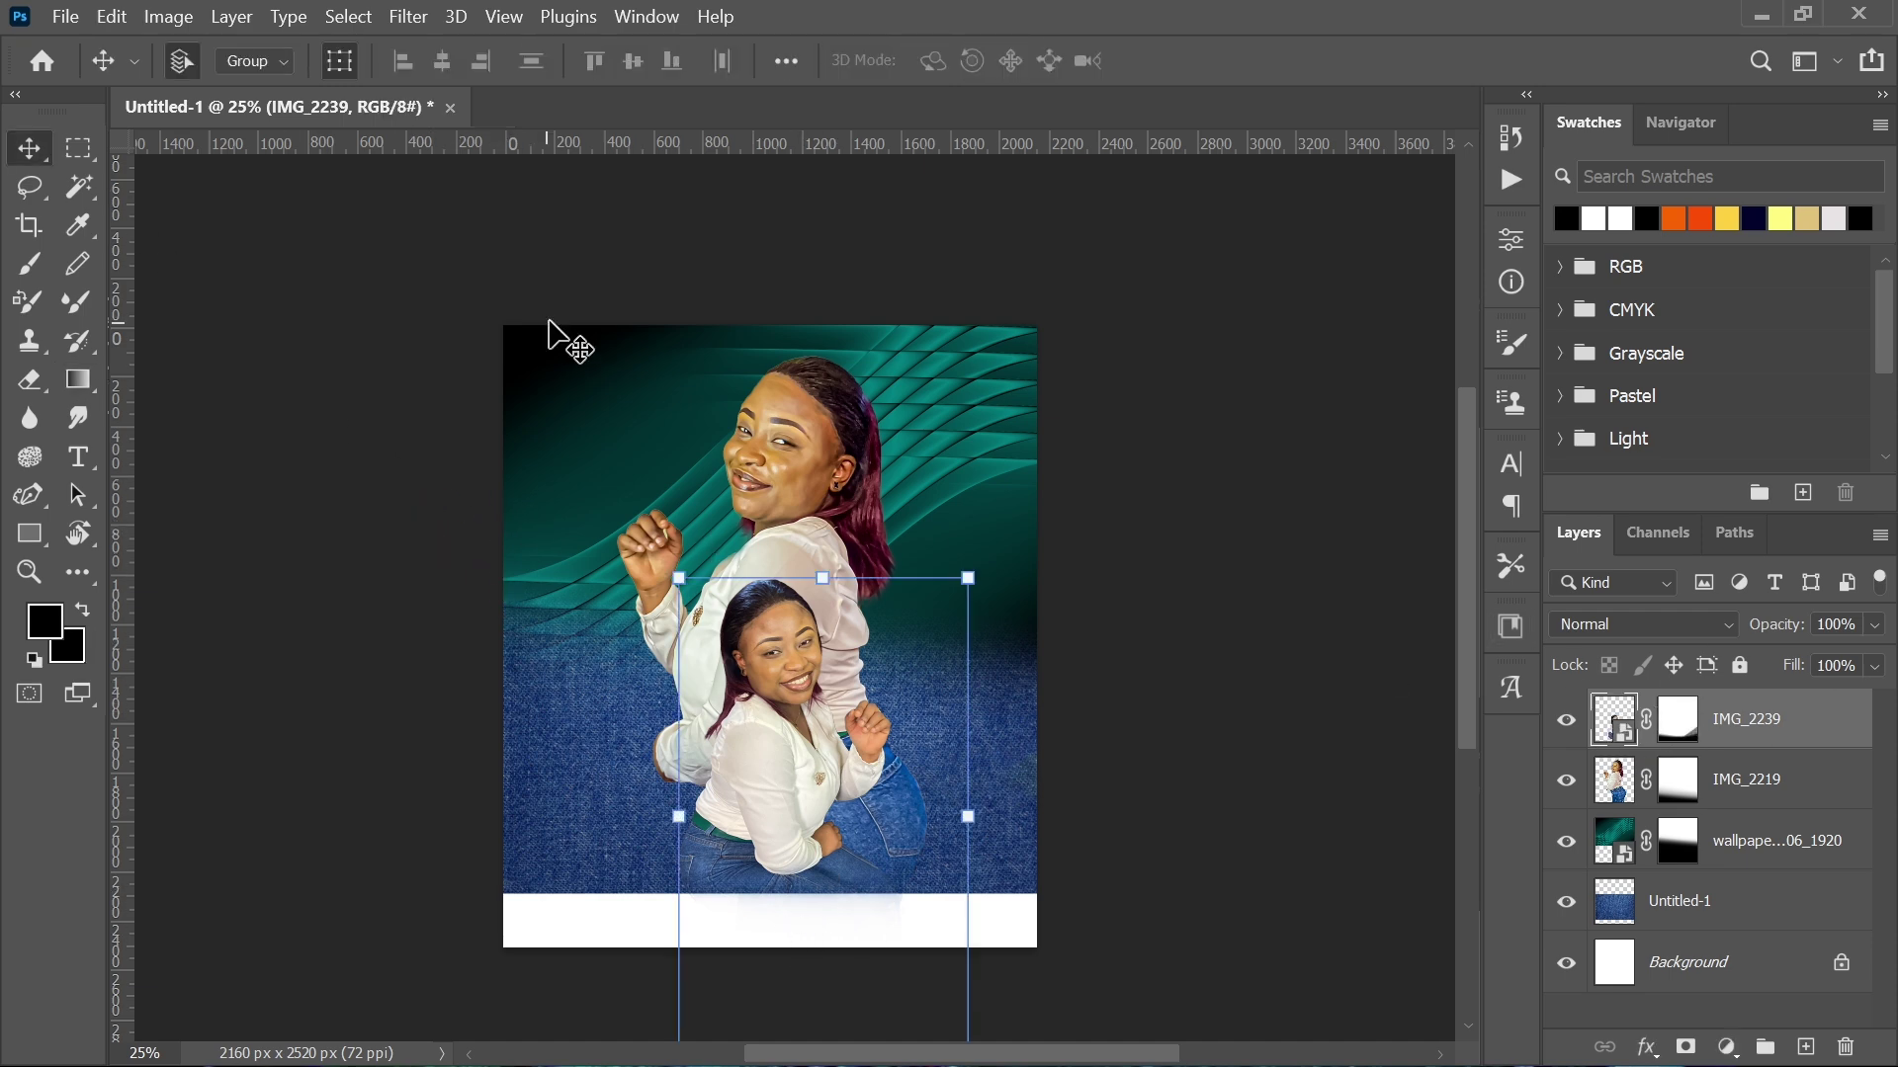
Step: Apply a Brightness/Contrast smart filter with Brightness 6 to the IMG_2239 photo
{"action": "left_click", "coordinate": [408, 17]}
{"action": "mouse_move", "coordinate": [214, 83]}
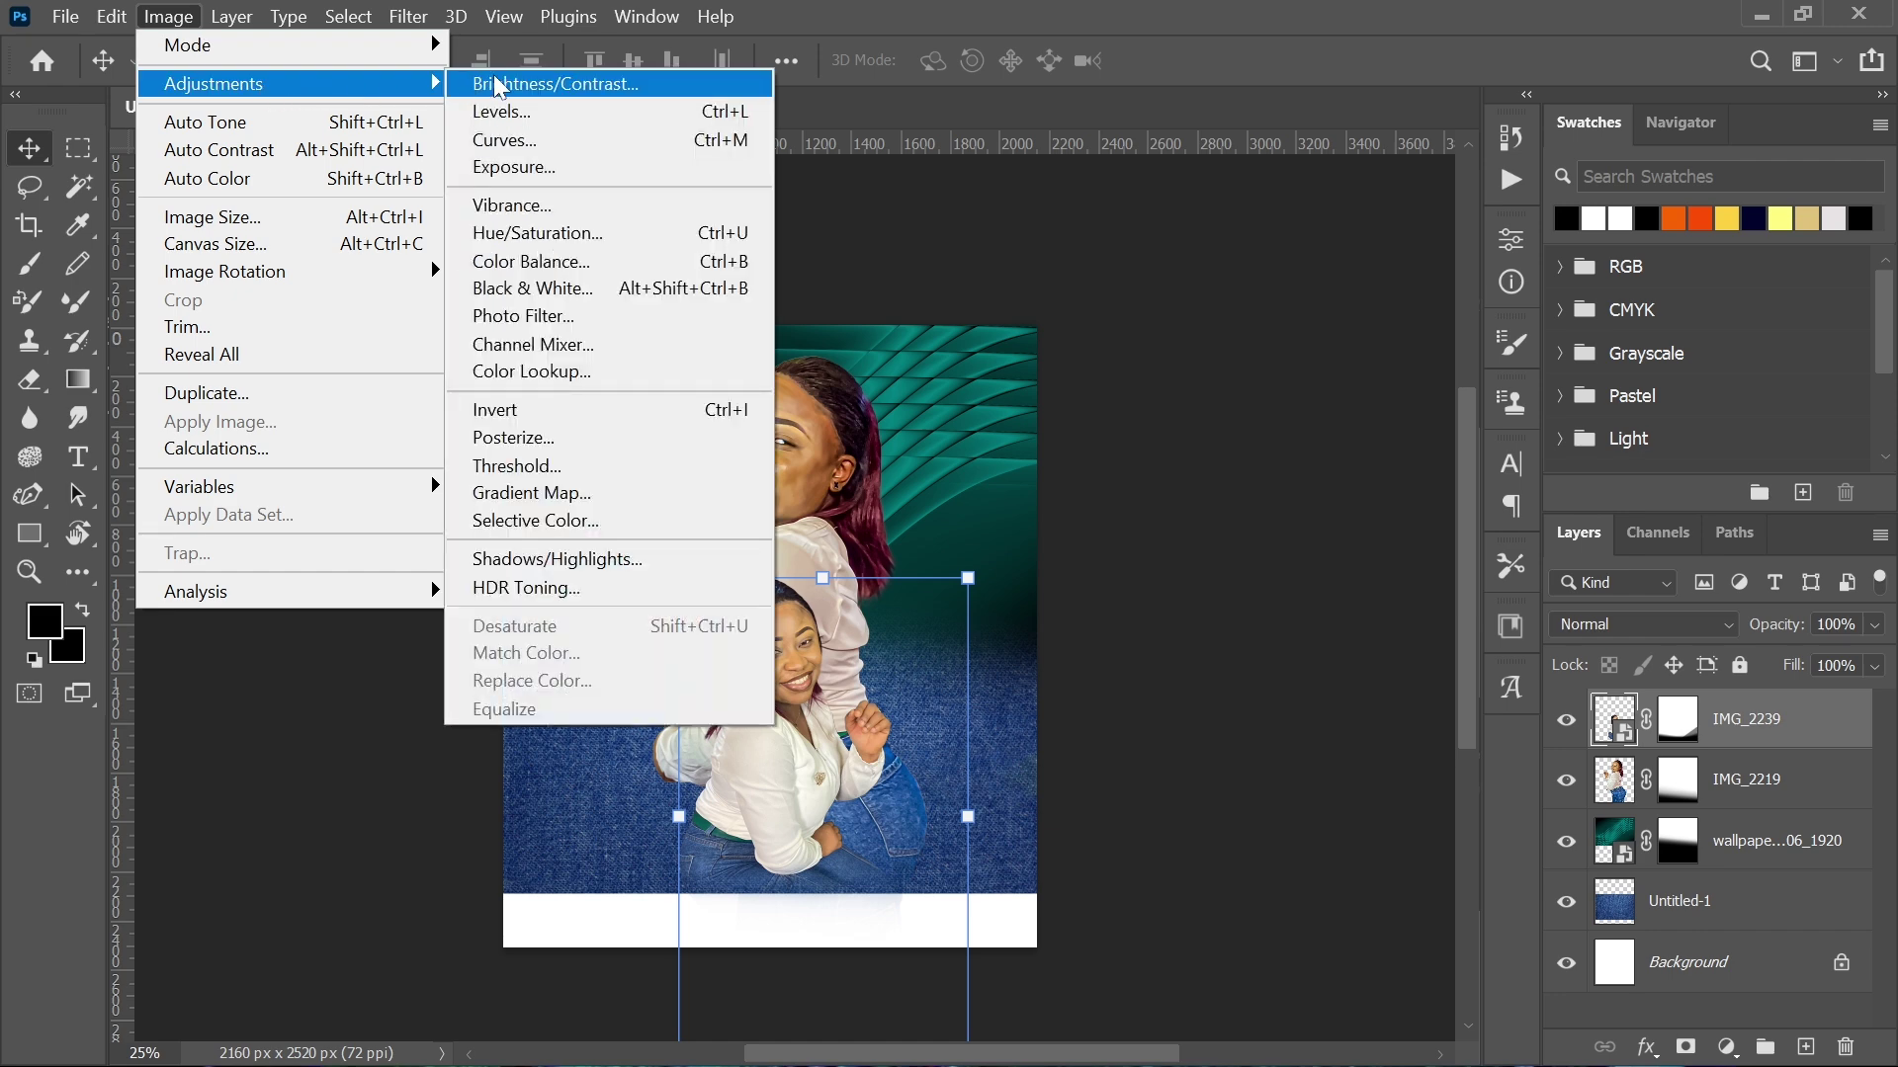
{"action": "left_click", "coordinate": [559, 82]}
{"action": "left_click_drag", "start_coordinate": [1366, 375], "coordinate": [1362, 369]}
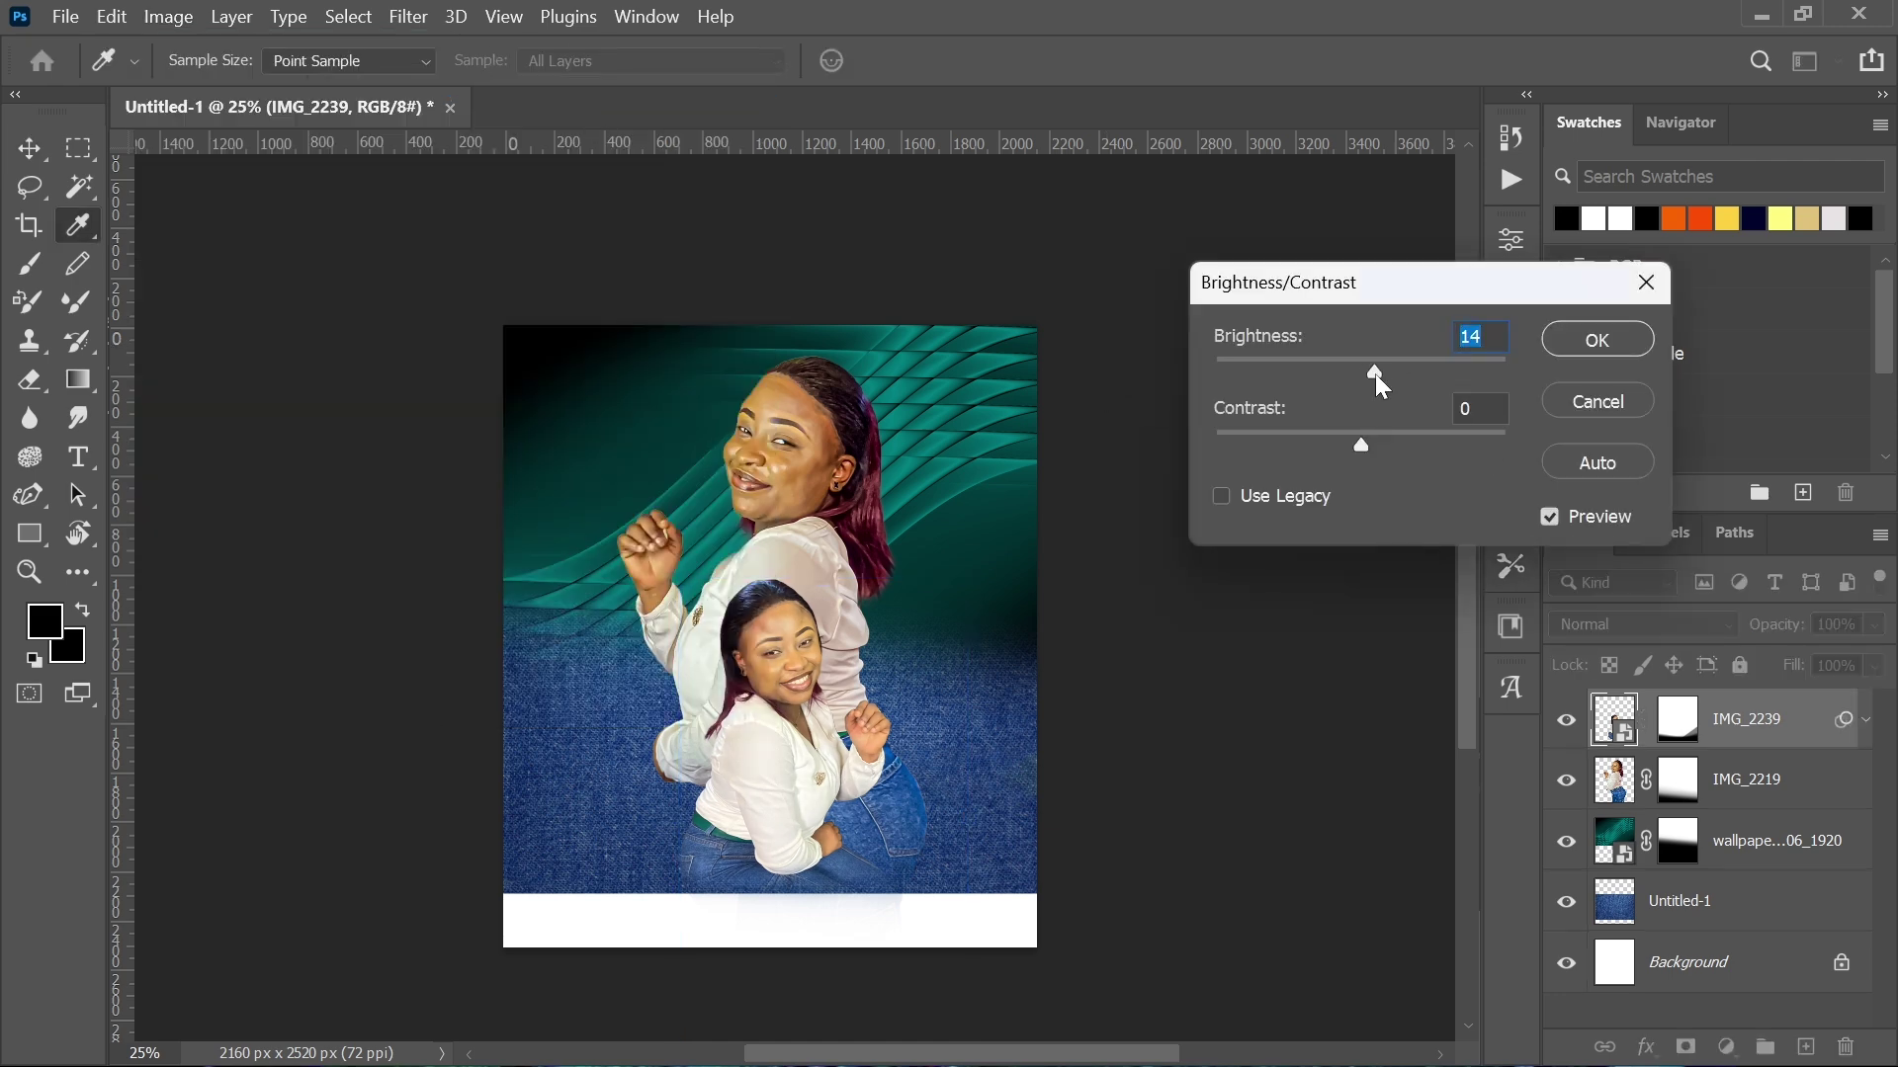
{"action": "left_click", "coordinate": [1597, 339]}
{"action": "left_click", "coordinate": [348, 16]}
{"action": "left_click", "coordinate": [455, 220]}
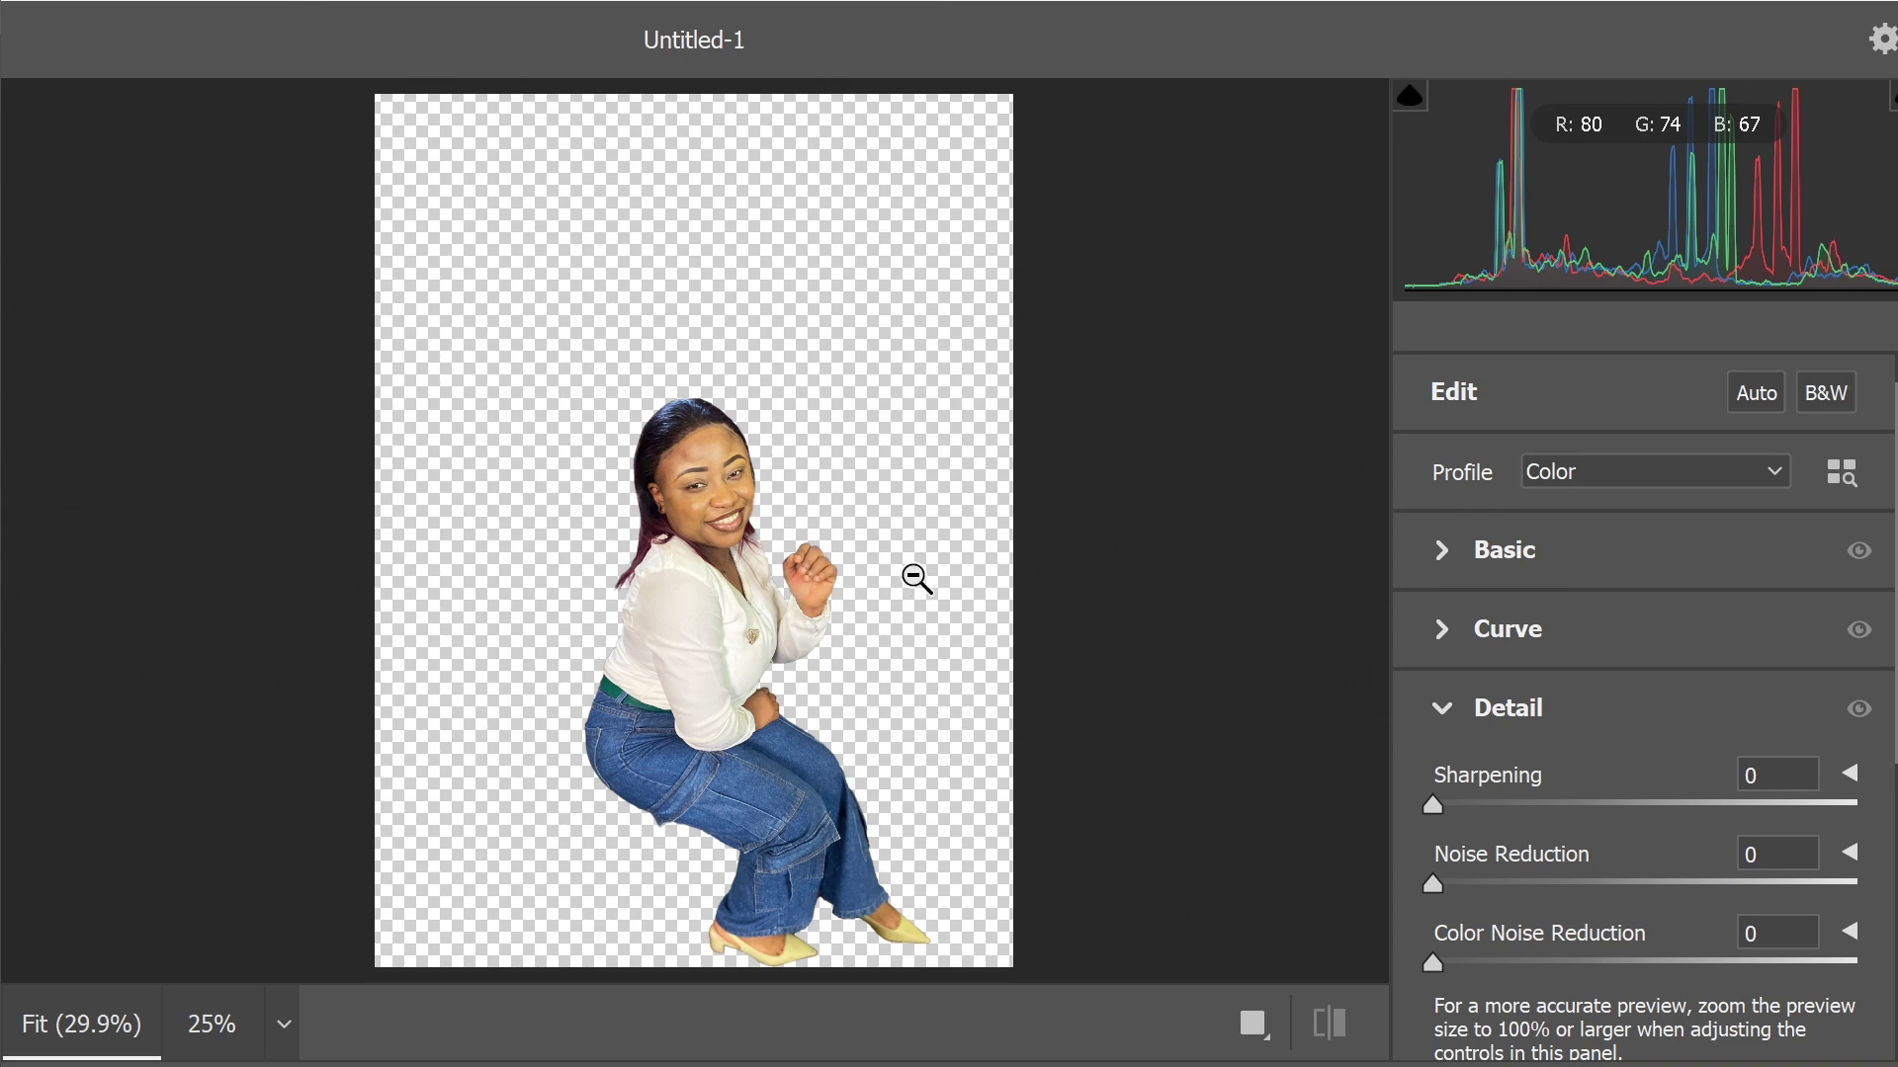
Step: Apply a first Camera Raw pass: sharpening 16, noise reduction, temperature +4 and clarity +7
{"action": "left_click", "coordinate": [286, 1026]}
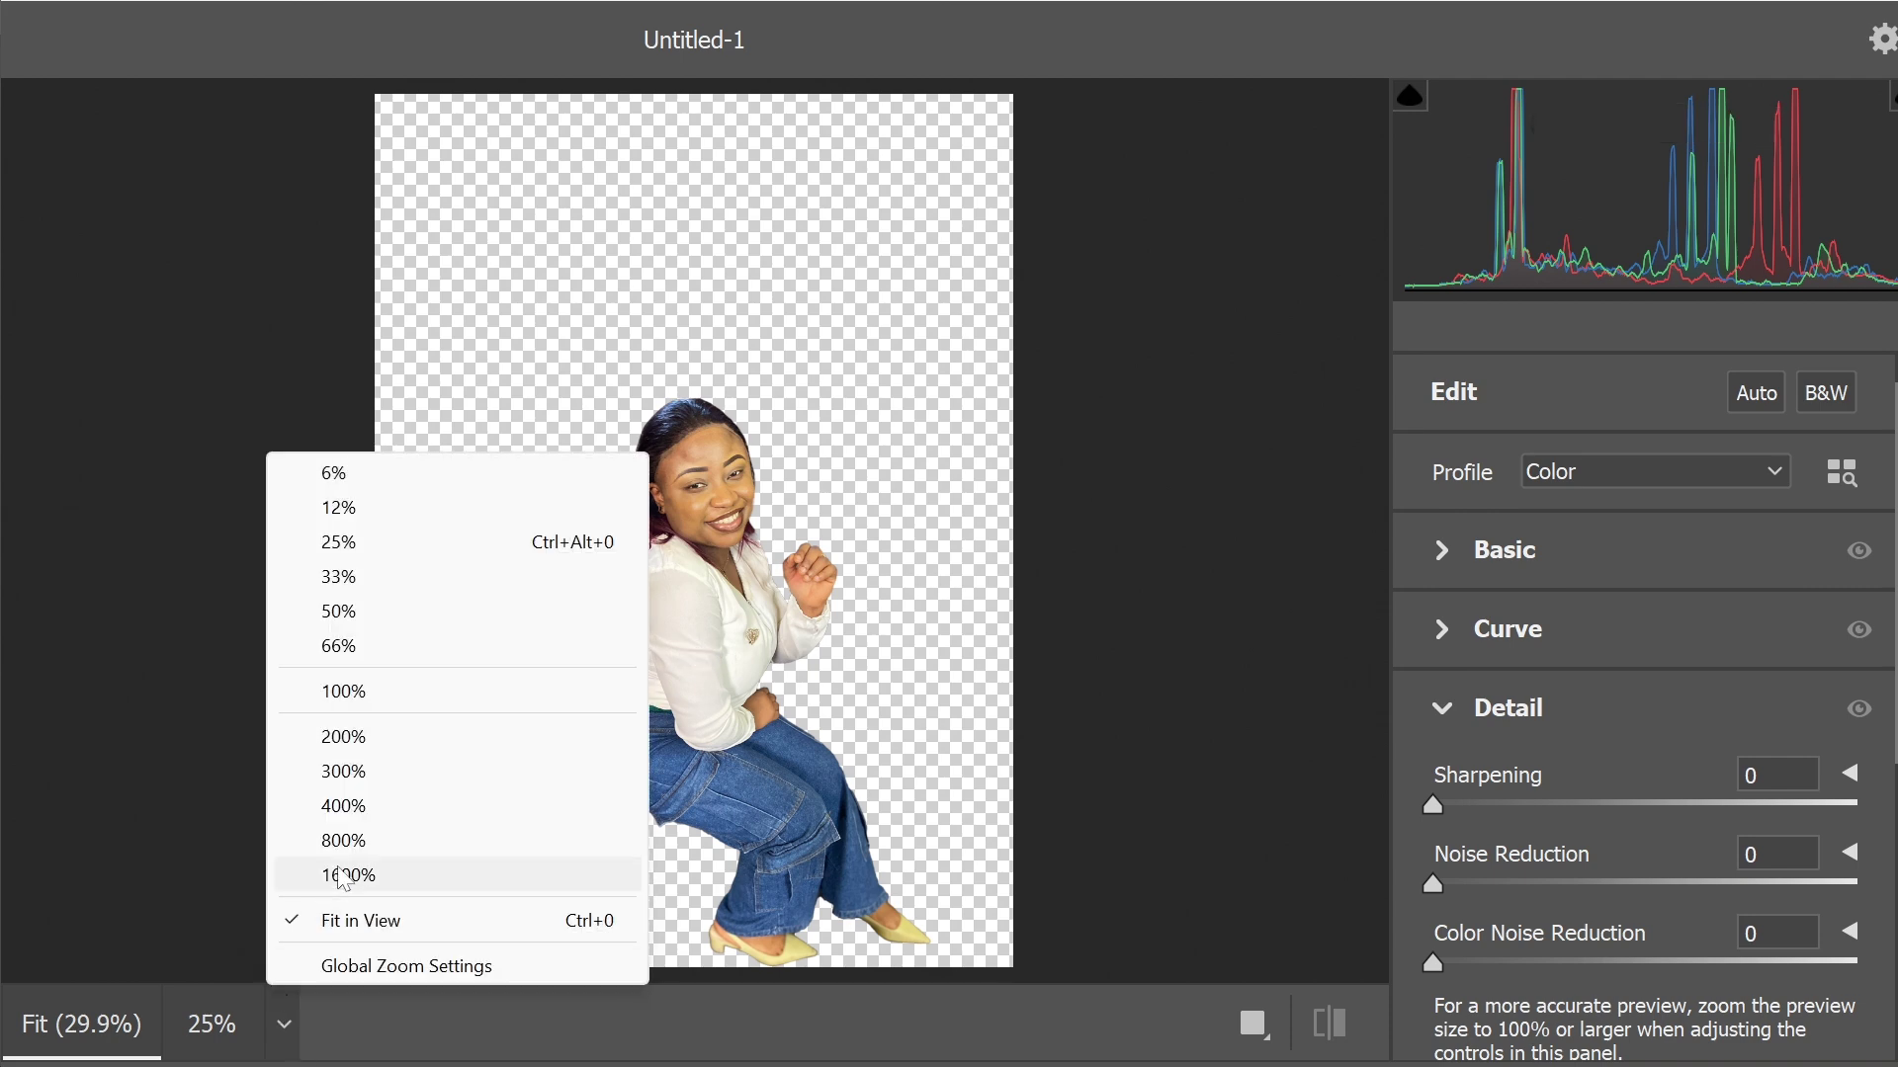
{"action": "left_click", "coordinate": [339, 542]}
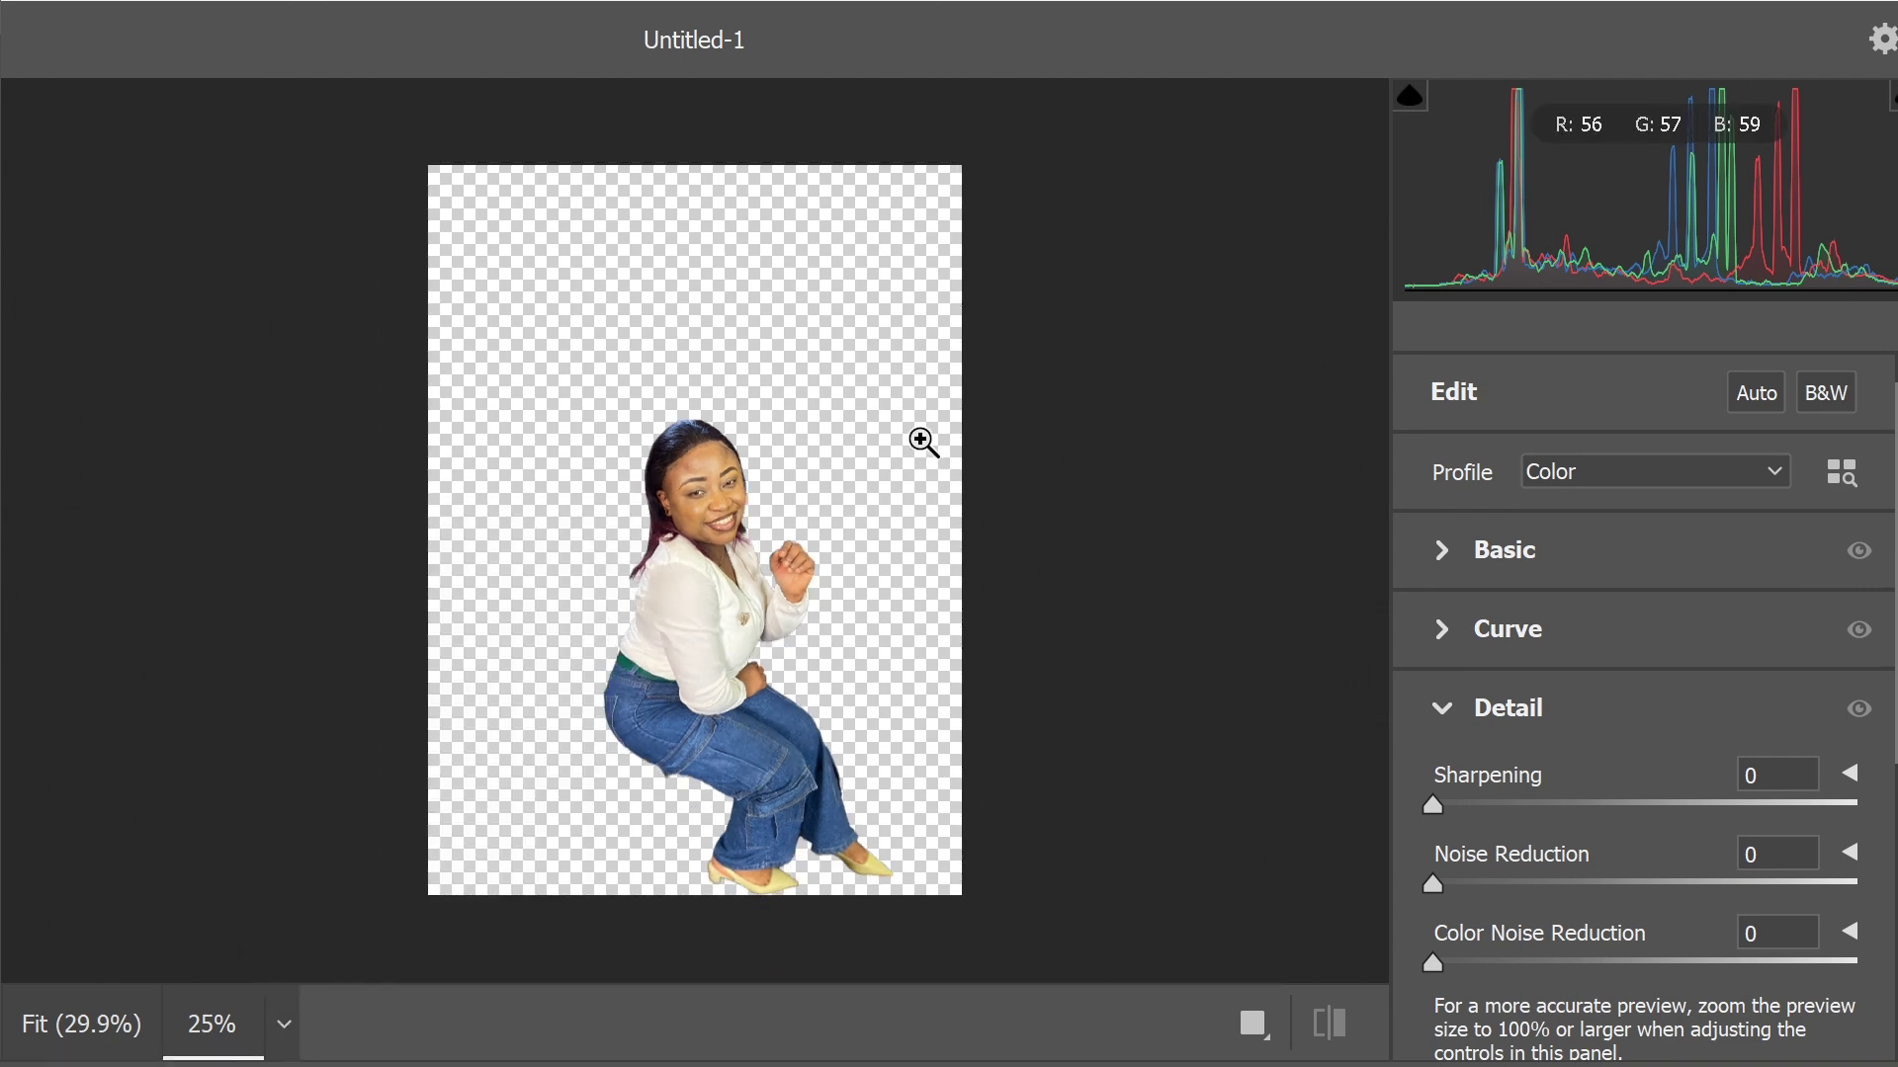
{"action": "key", "text": "ctrl+0"}
{"action": "left_click_drag", "start_coordinate": [1466, 809], "coordinate": [1480, 809]}
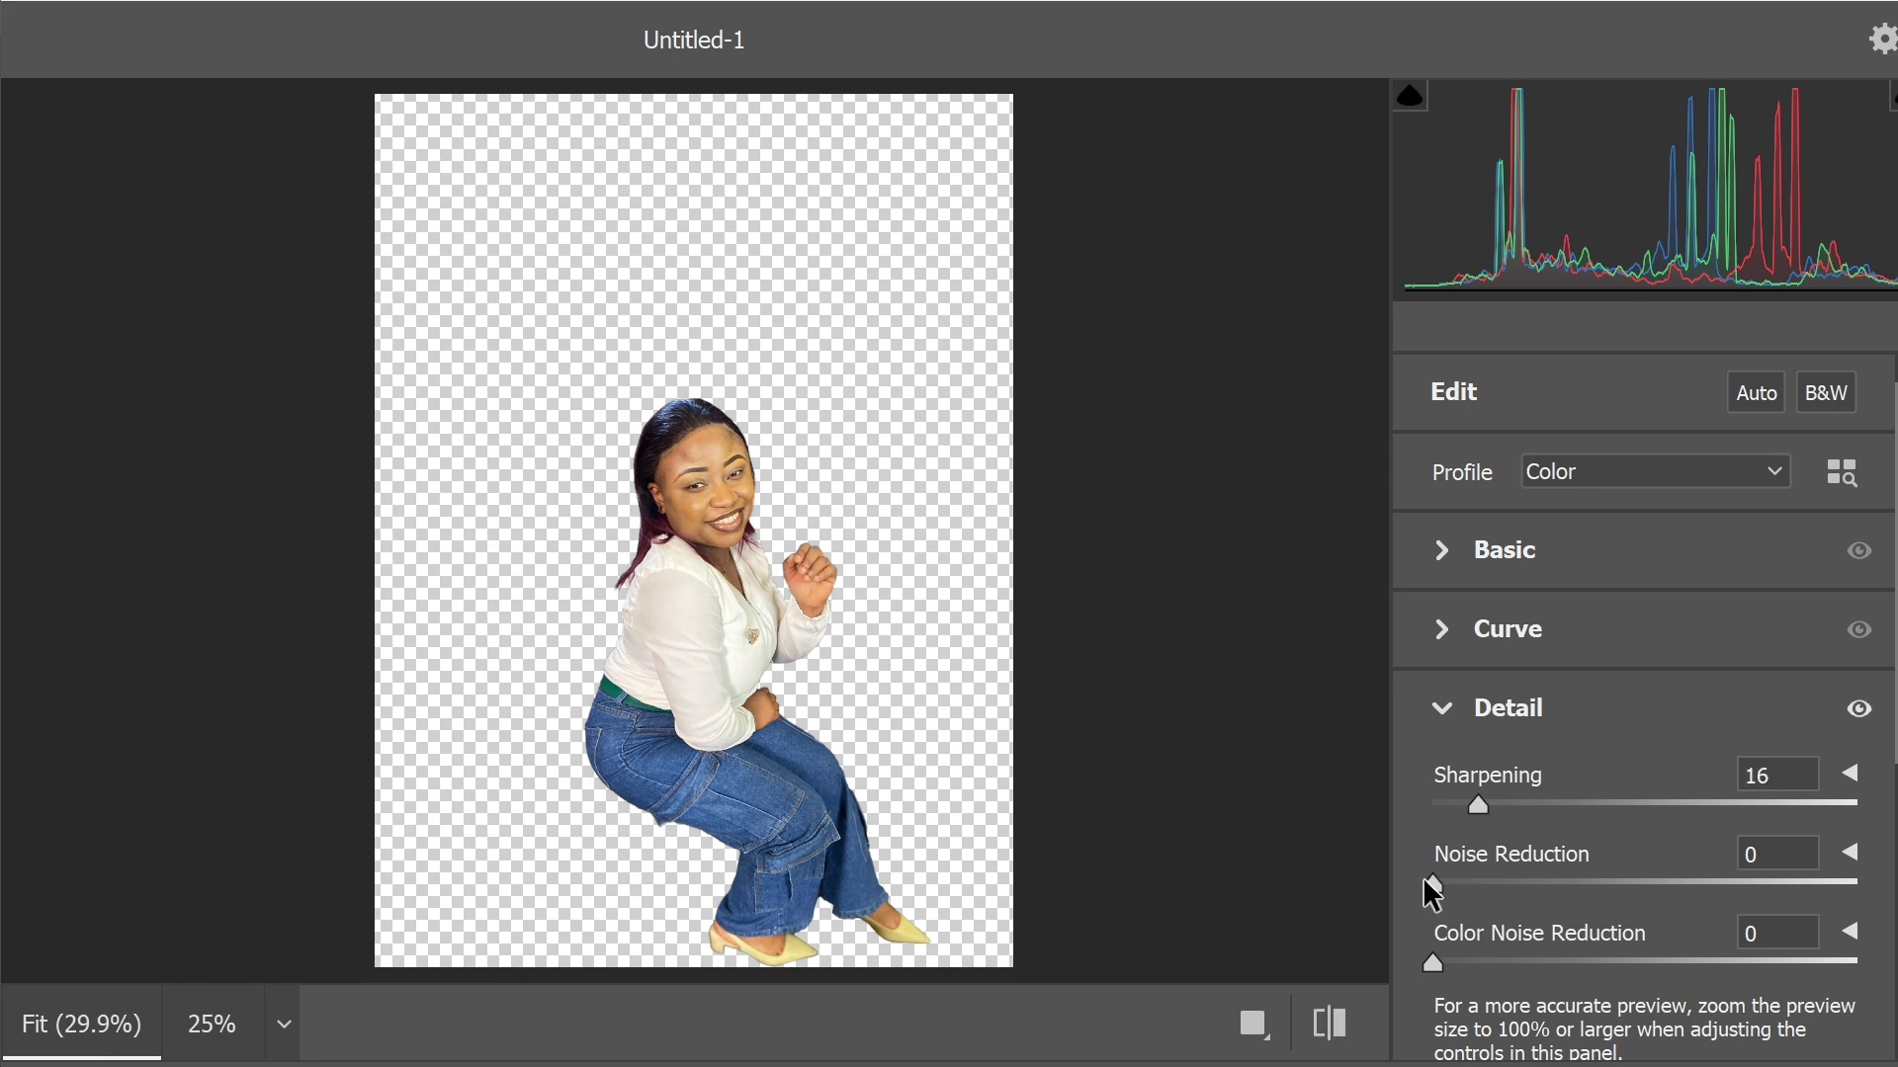
{"action": "left_click_drag", "start_coordinate": [1434, 886], "coordinate": [1510, 885]}
{"action": "left_click", "coordinate": [1453, 568]}
{"action": "left_click_drag", "start_coordinate": [1647, 545], "coordinate": [1656, 553]}
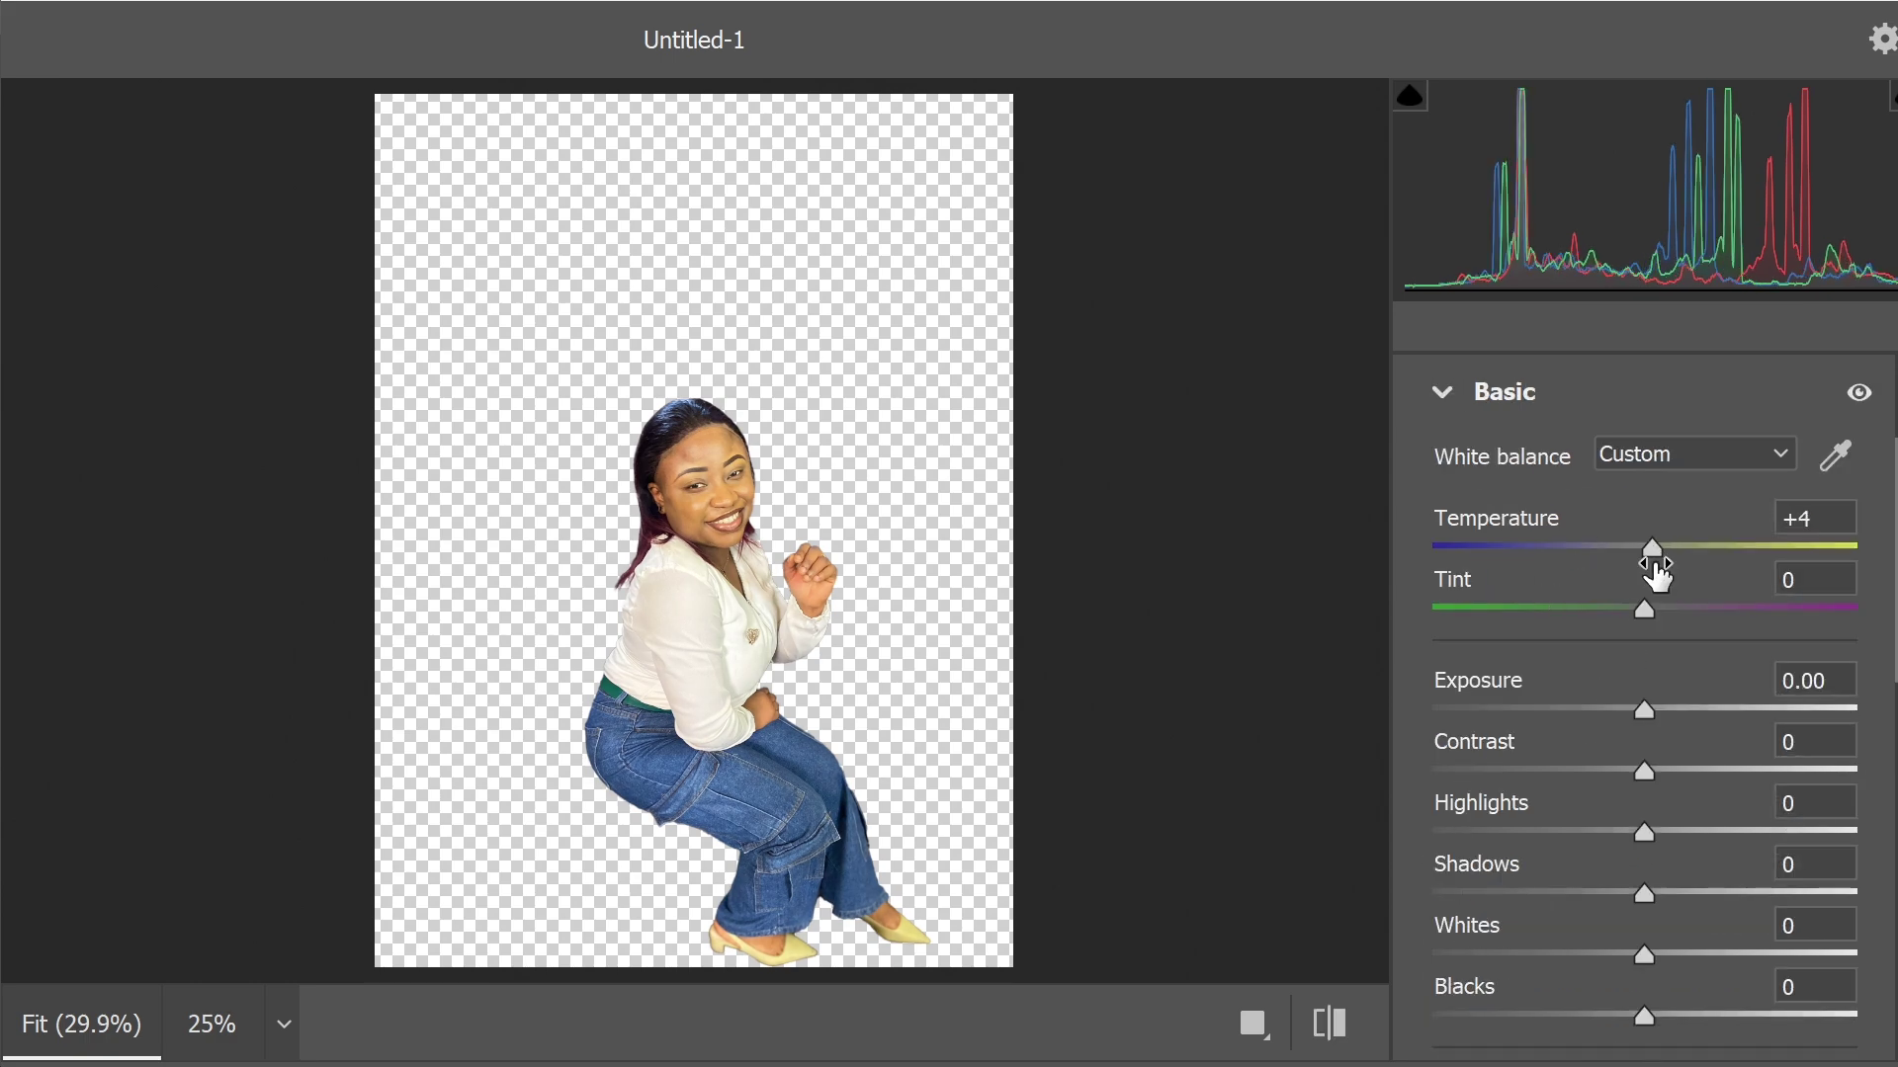
{"action": "scroll", "coordinate": [1660, 573], "scroll_direction": "down", "scroll_amount": 5}
{"action": "left_click_drag", "start_coordinate": [1643, 652], "coordinate": [1894, 672]}
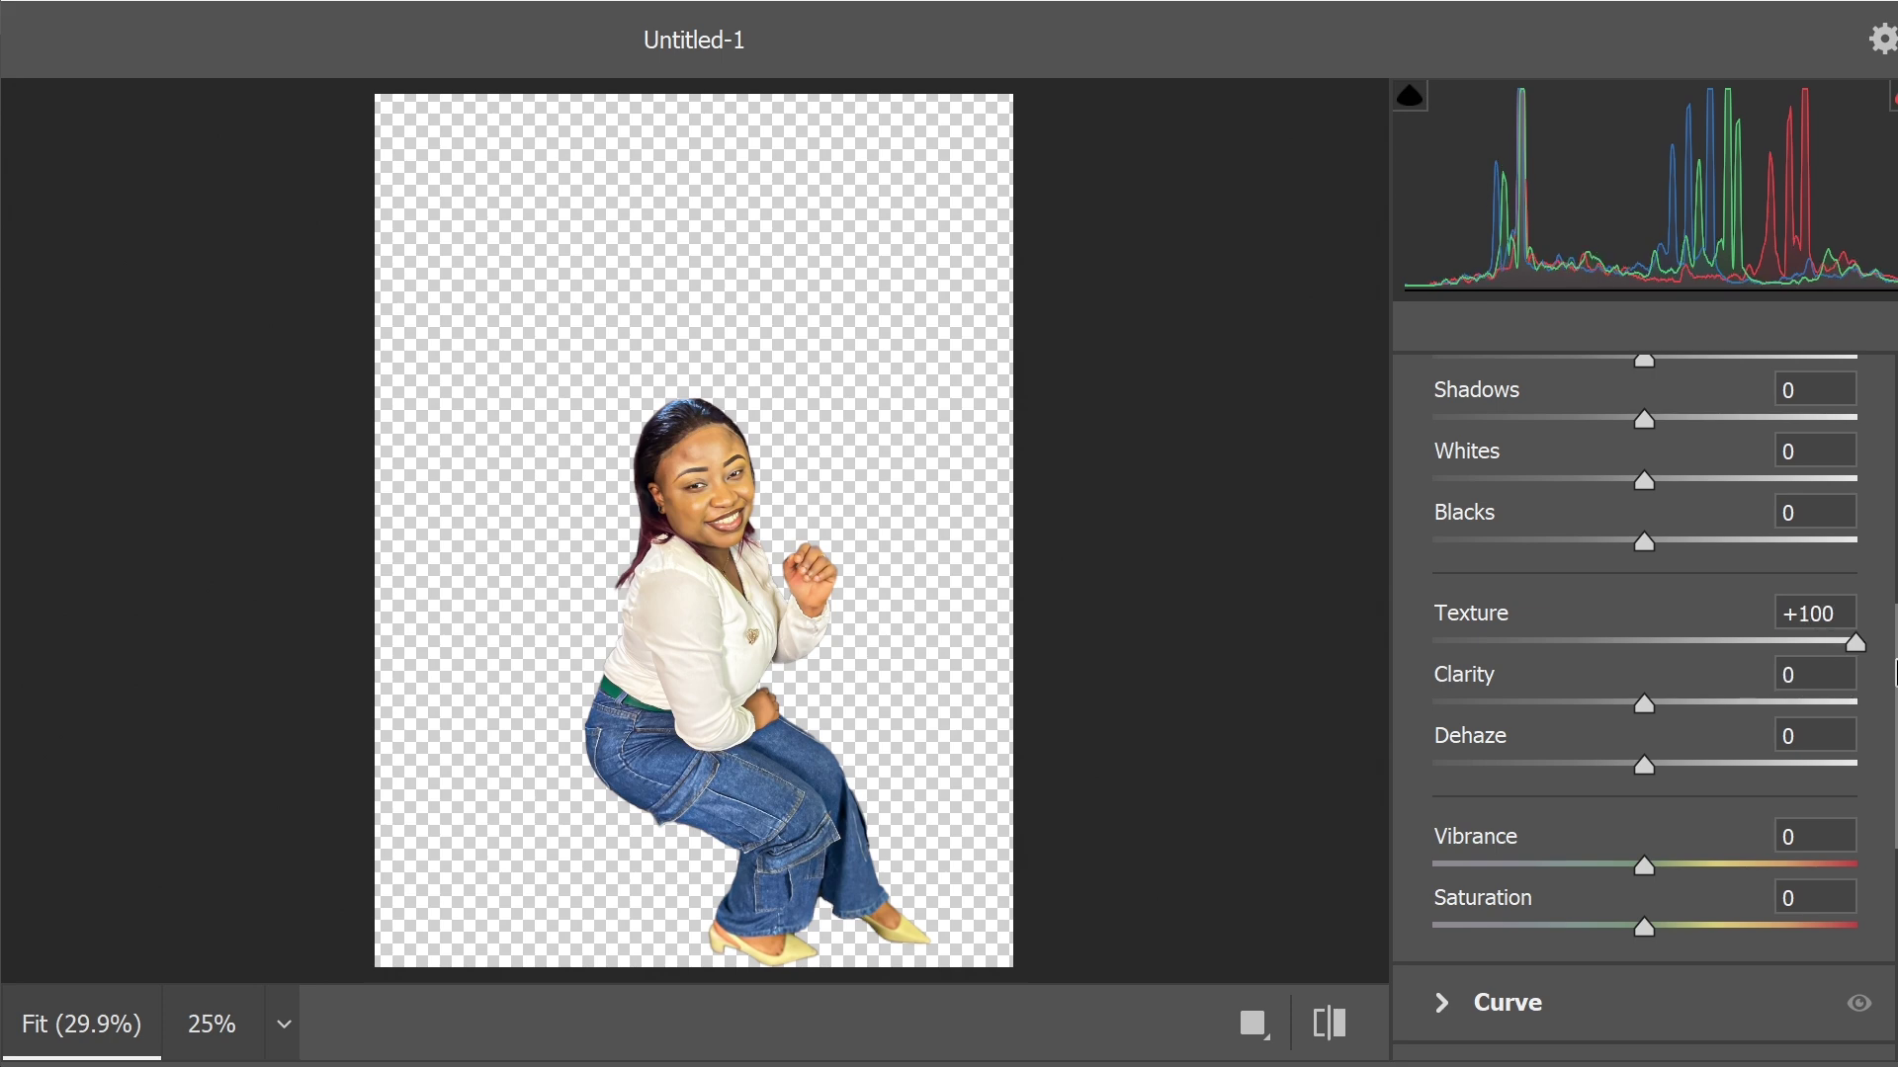
{"action": "left_click_drag", "start_coordinate": [1645, 704], "coordinate": [1658, 704]}
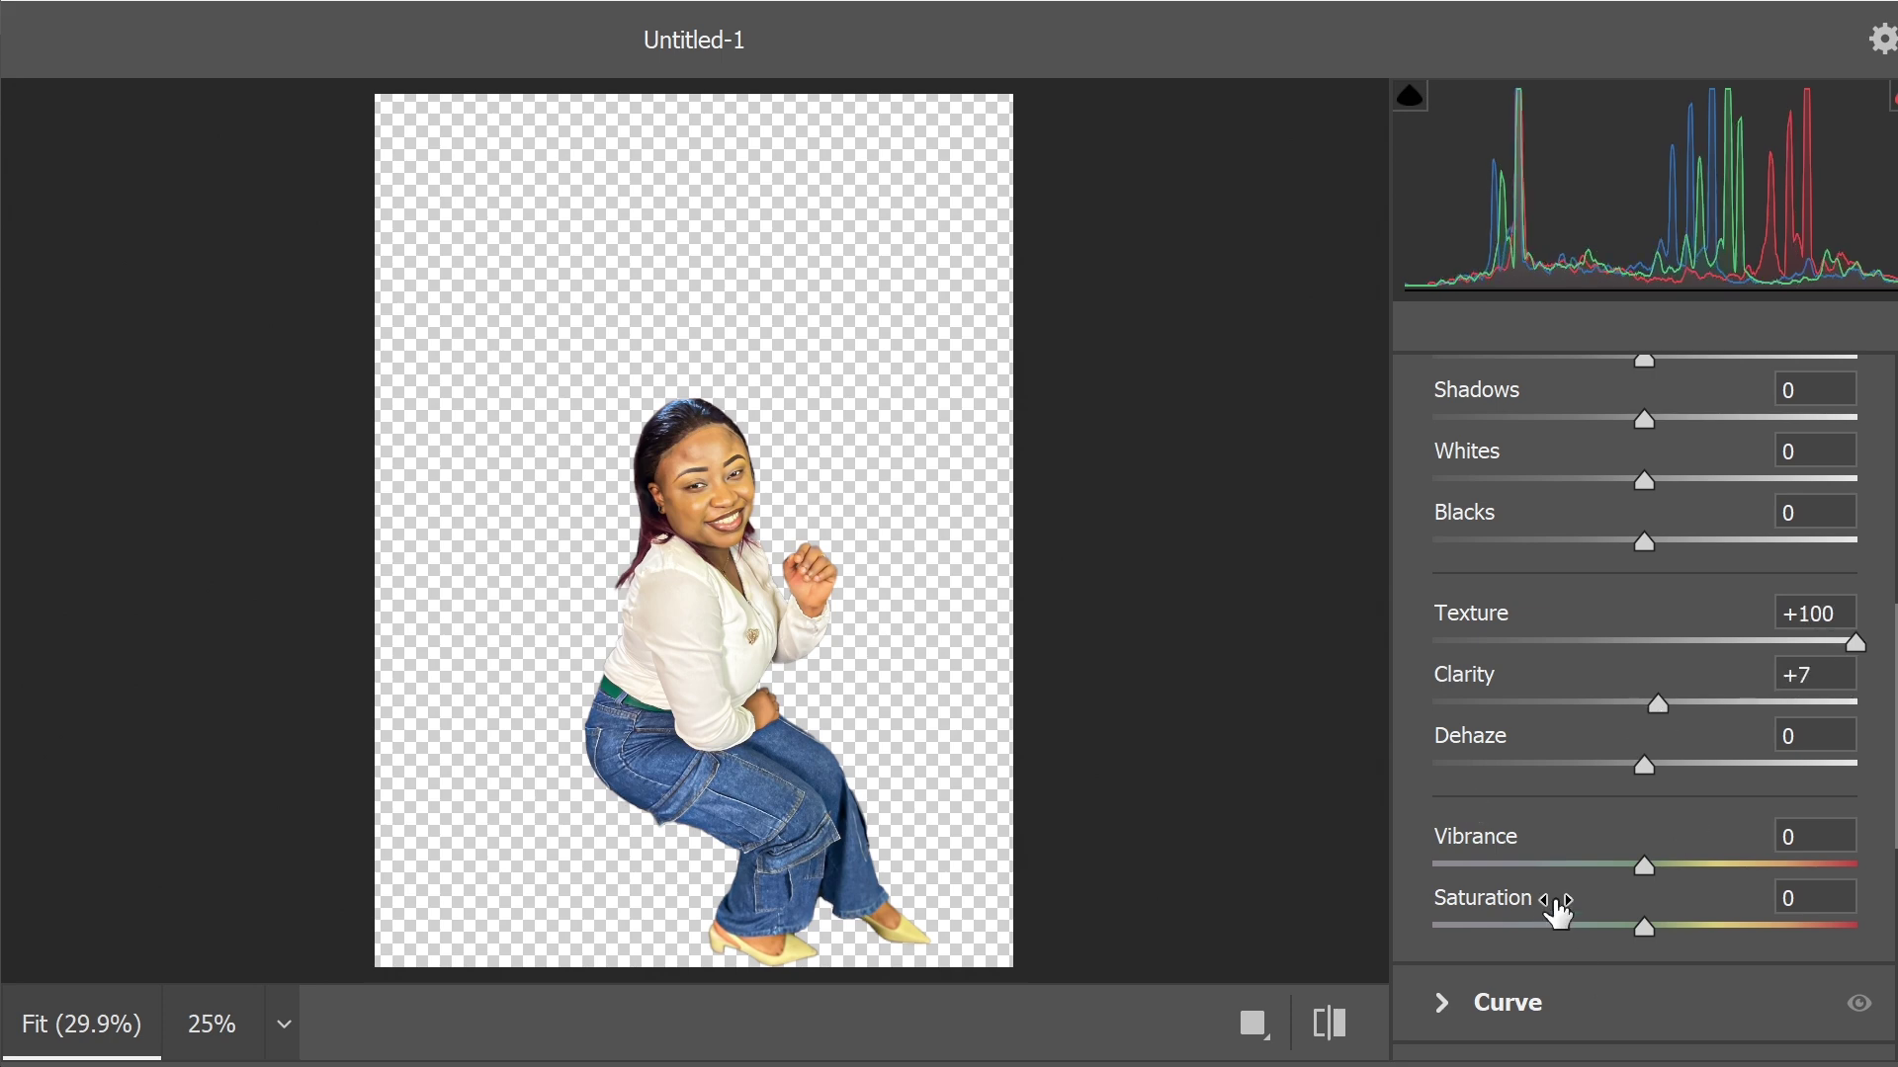
{"action": "key", "text": "Return"}
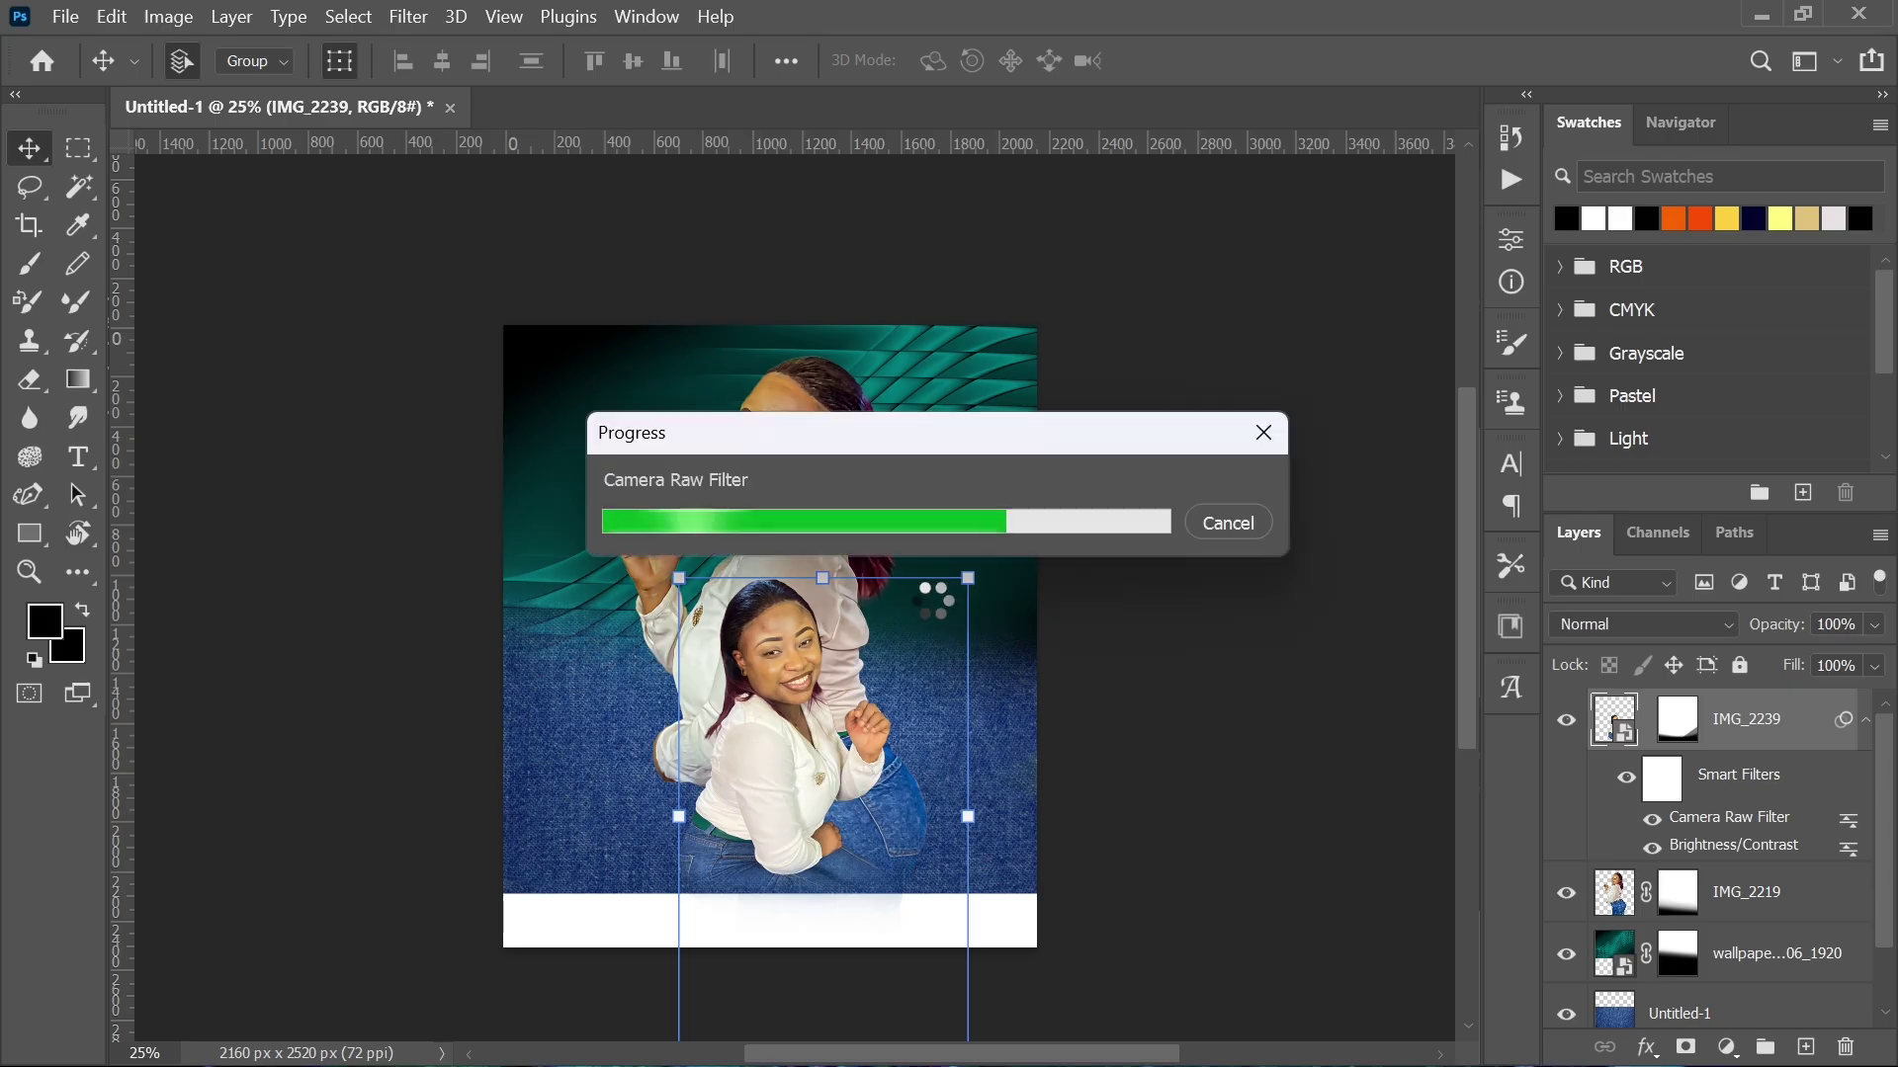
Step: Apply a second Camera Raw pass: lower whites and blacks, vibrance +9, Texture +49, Sharpening 41
{"action": "left_click", "coordinate": [359, 15]}
{"action": "left_click", "coordinate": [468, 219]}
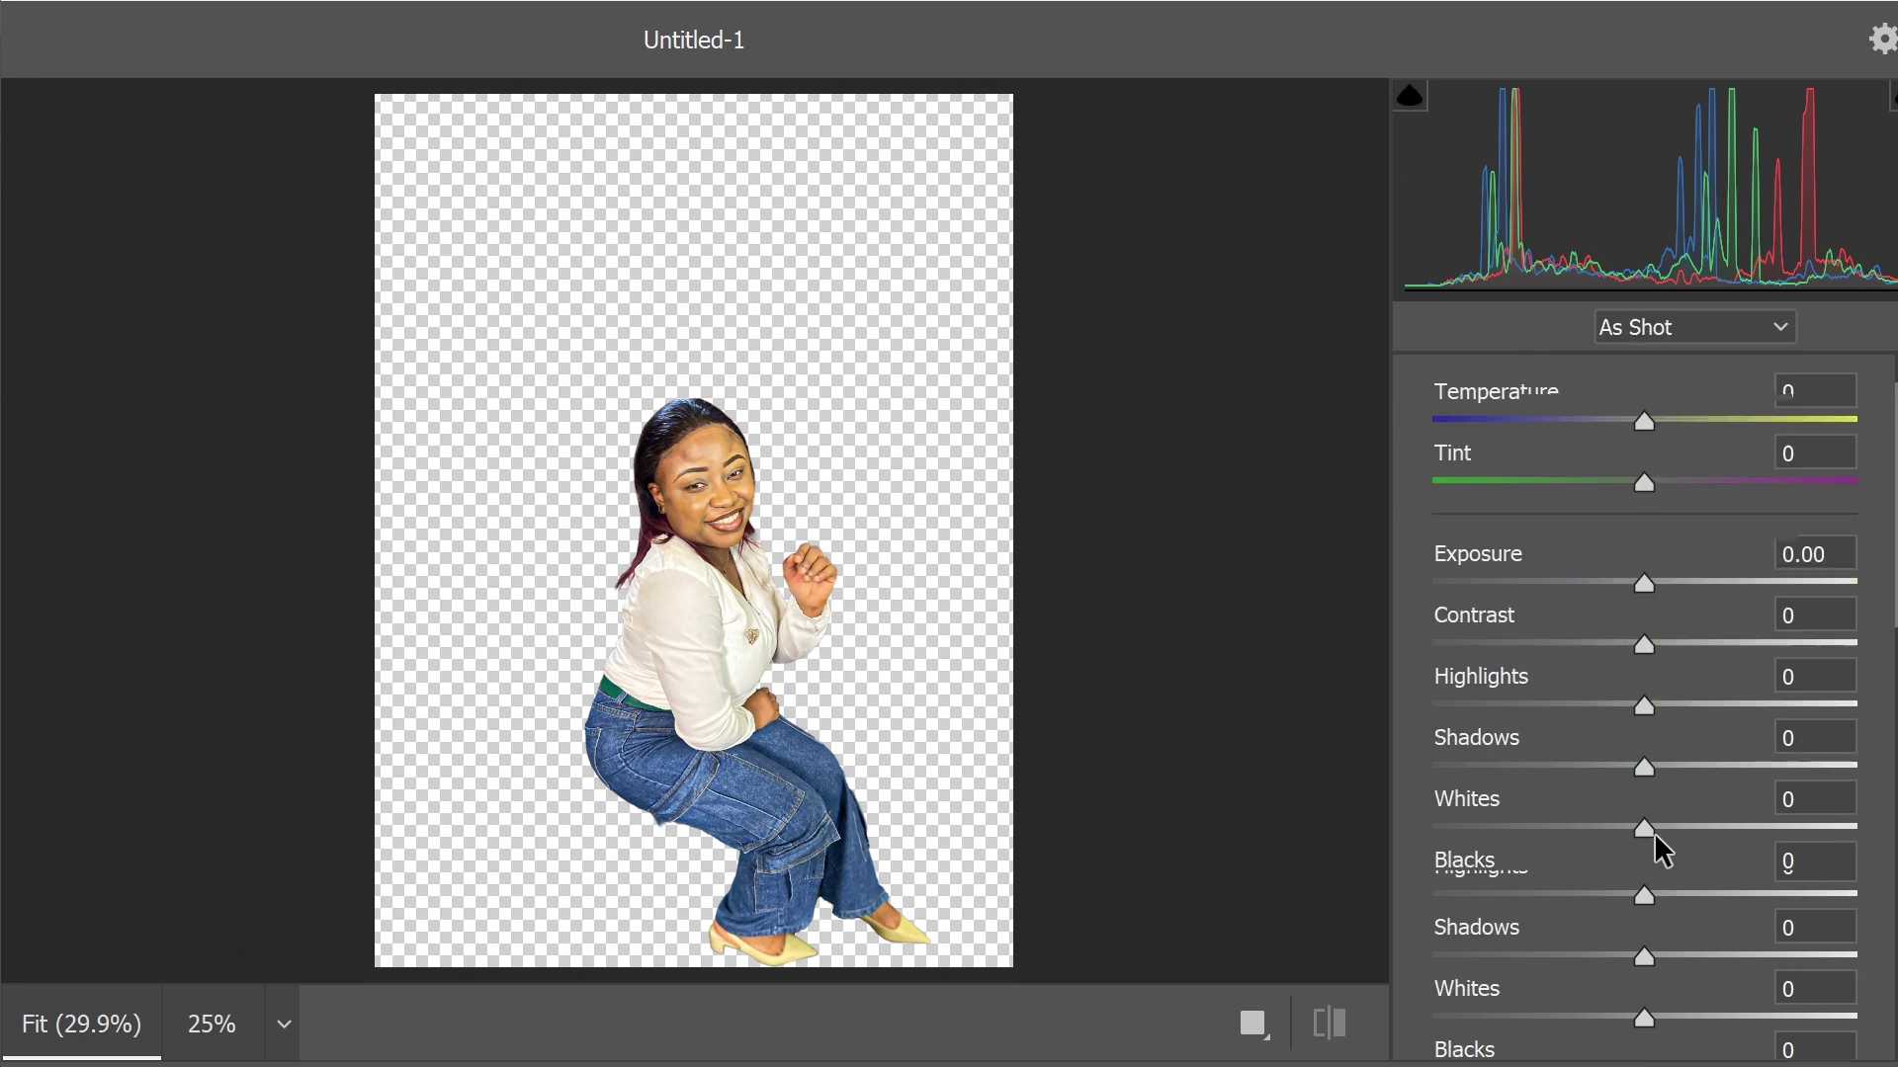
{"action": "left_click_drag", "start_coordinate": [1642, 892], "coordinate": [1597, 892]}
{"action": "mouse_move", "coordinate": [1645, 828]}
{"action": "left_mouse_down"}
{"action": "mouse_move", "coordinate": [1597, 828]}
{"action": "mouse_move", "coordinate": [1616, 828]}
{"action": "mouse_move", "coordinate": [1608, 892]}
{"action": "left_mouse_up"}
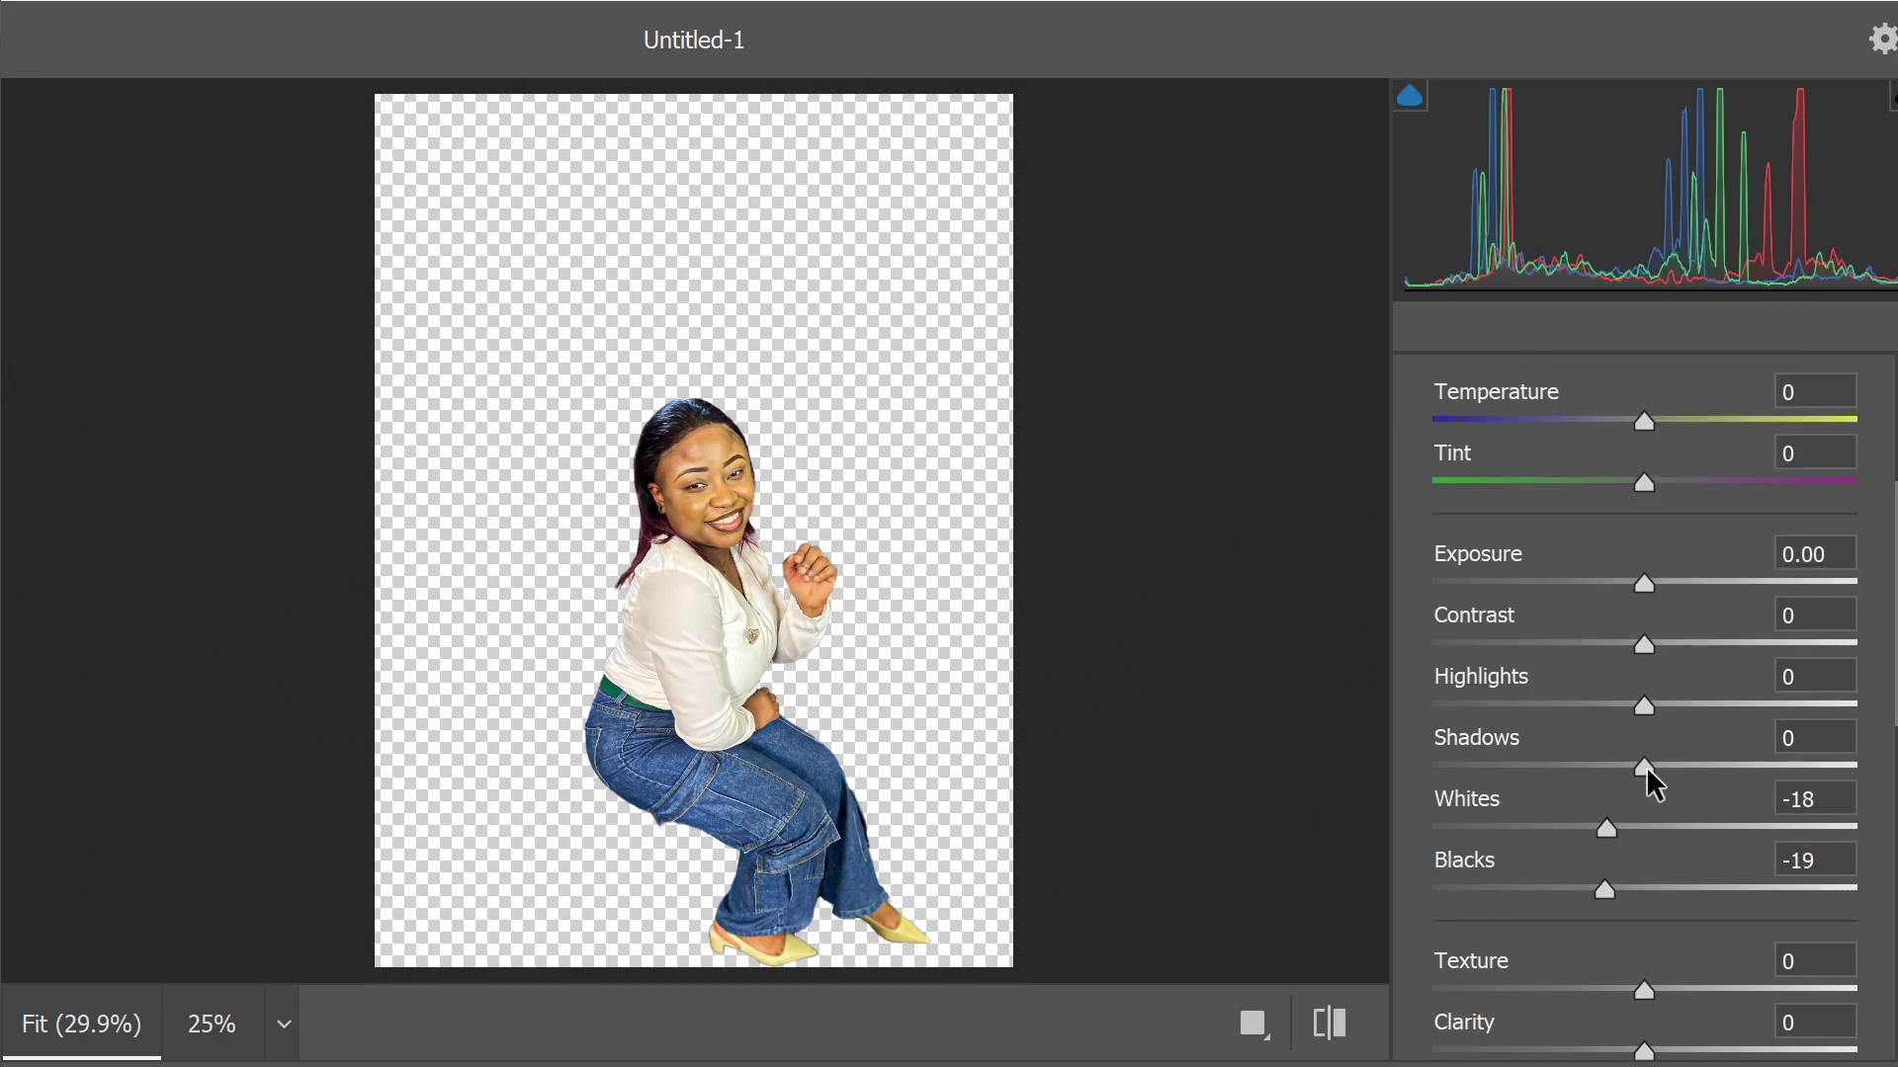
{"action": "mouse_move", "coordinate": [1646, 768]}
{"action": "left_mouse_down"}
{"action": "mouse_move", "coordinate": [1704, 707]}
{"action": "mouse_move", "coordinate": [1747, 705]}
{"action": "left_mouse_up"}
{"action": "scroll", "coordinate": [1643, 773], "scroll_direction": "down", "scroll_amount": 3}
{"action": "left_click_drag", "start_coordinate": [1645, 929], "coordinate": [1664, 929]}
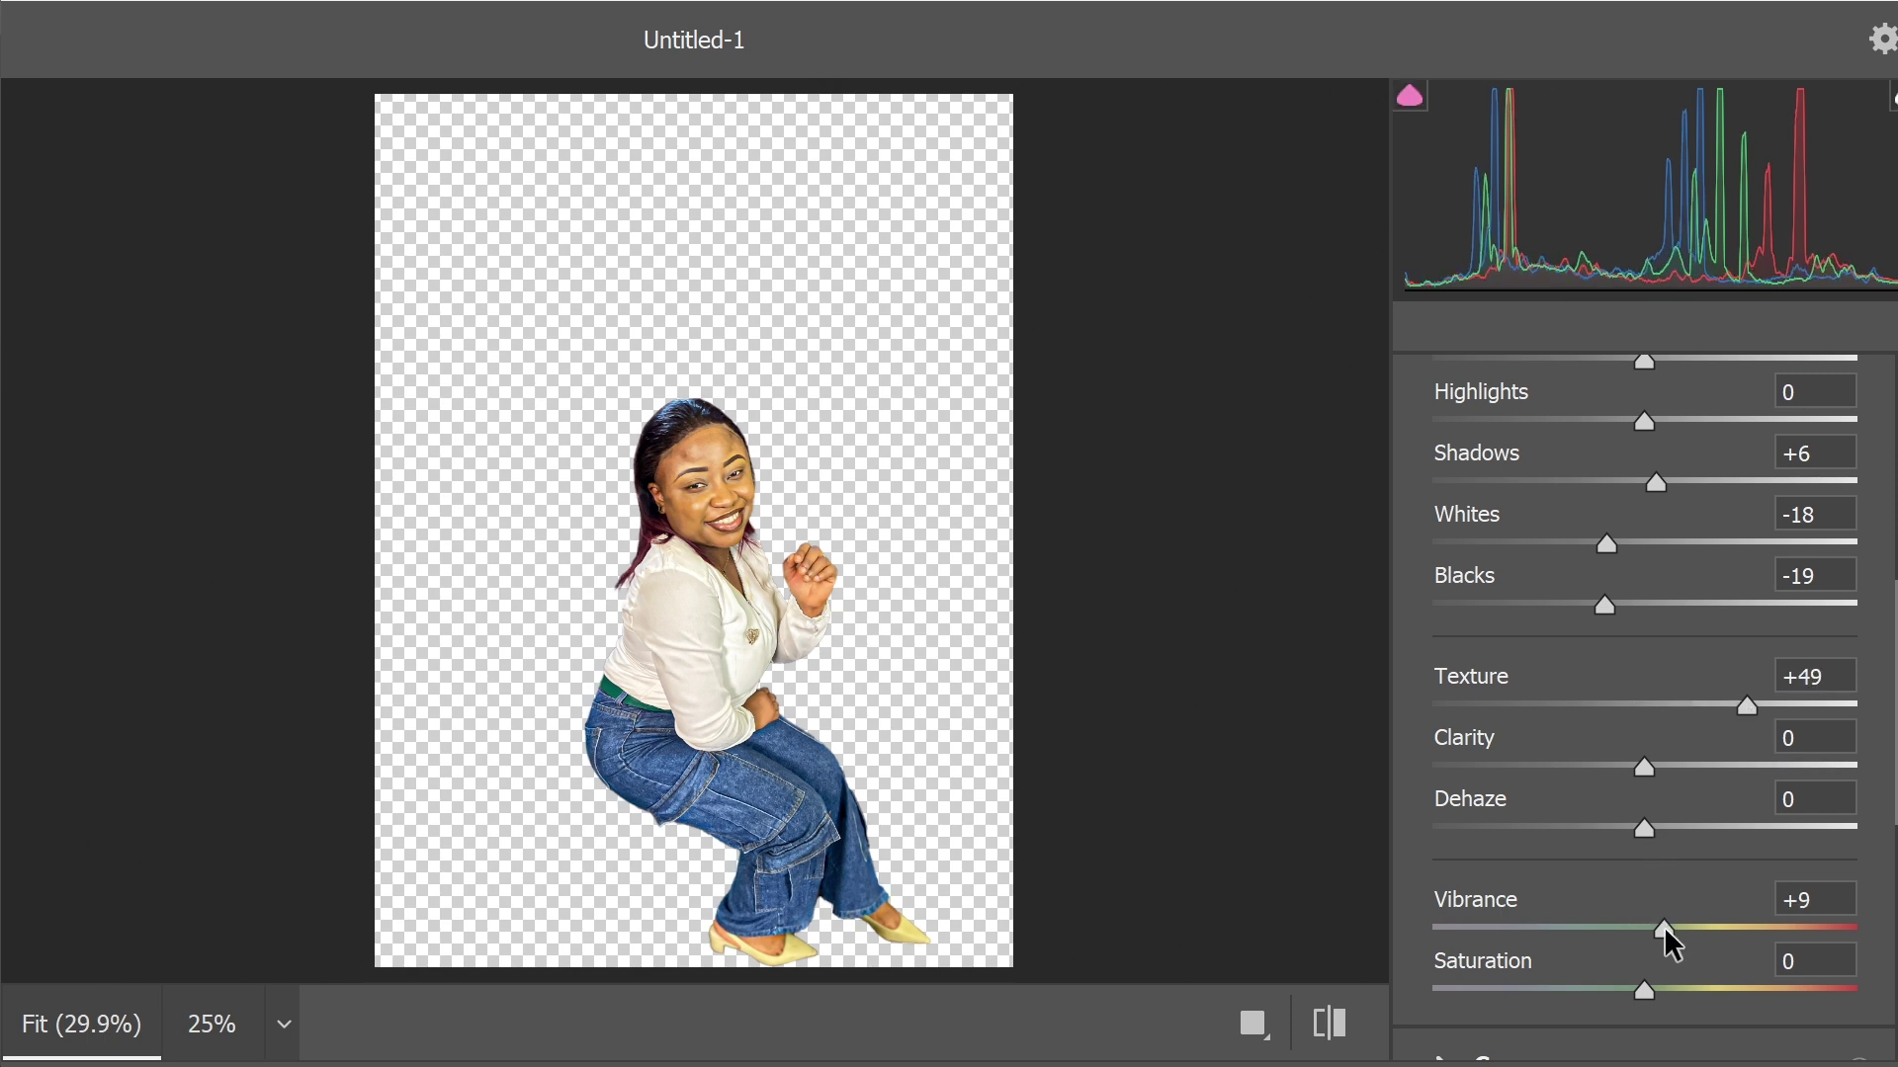
{"action": "scroll", "coordinate": [1605, 713], "scroll_direction": "down", "scroll_amount": 5}
{"action": "left_click", "coordinate": [1441, 547]}
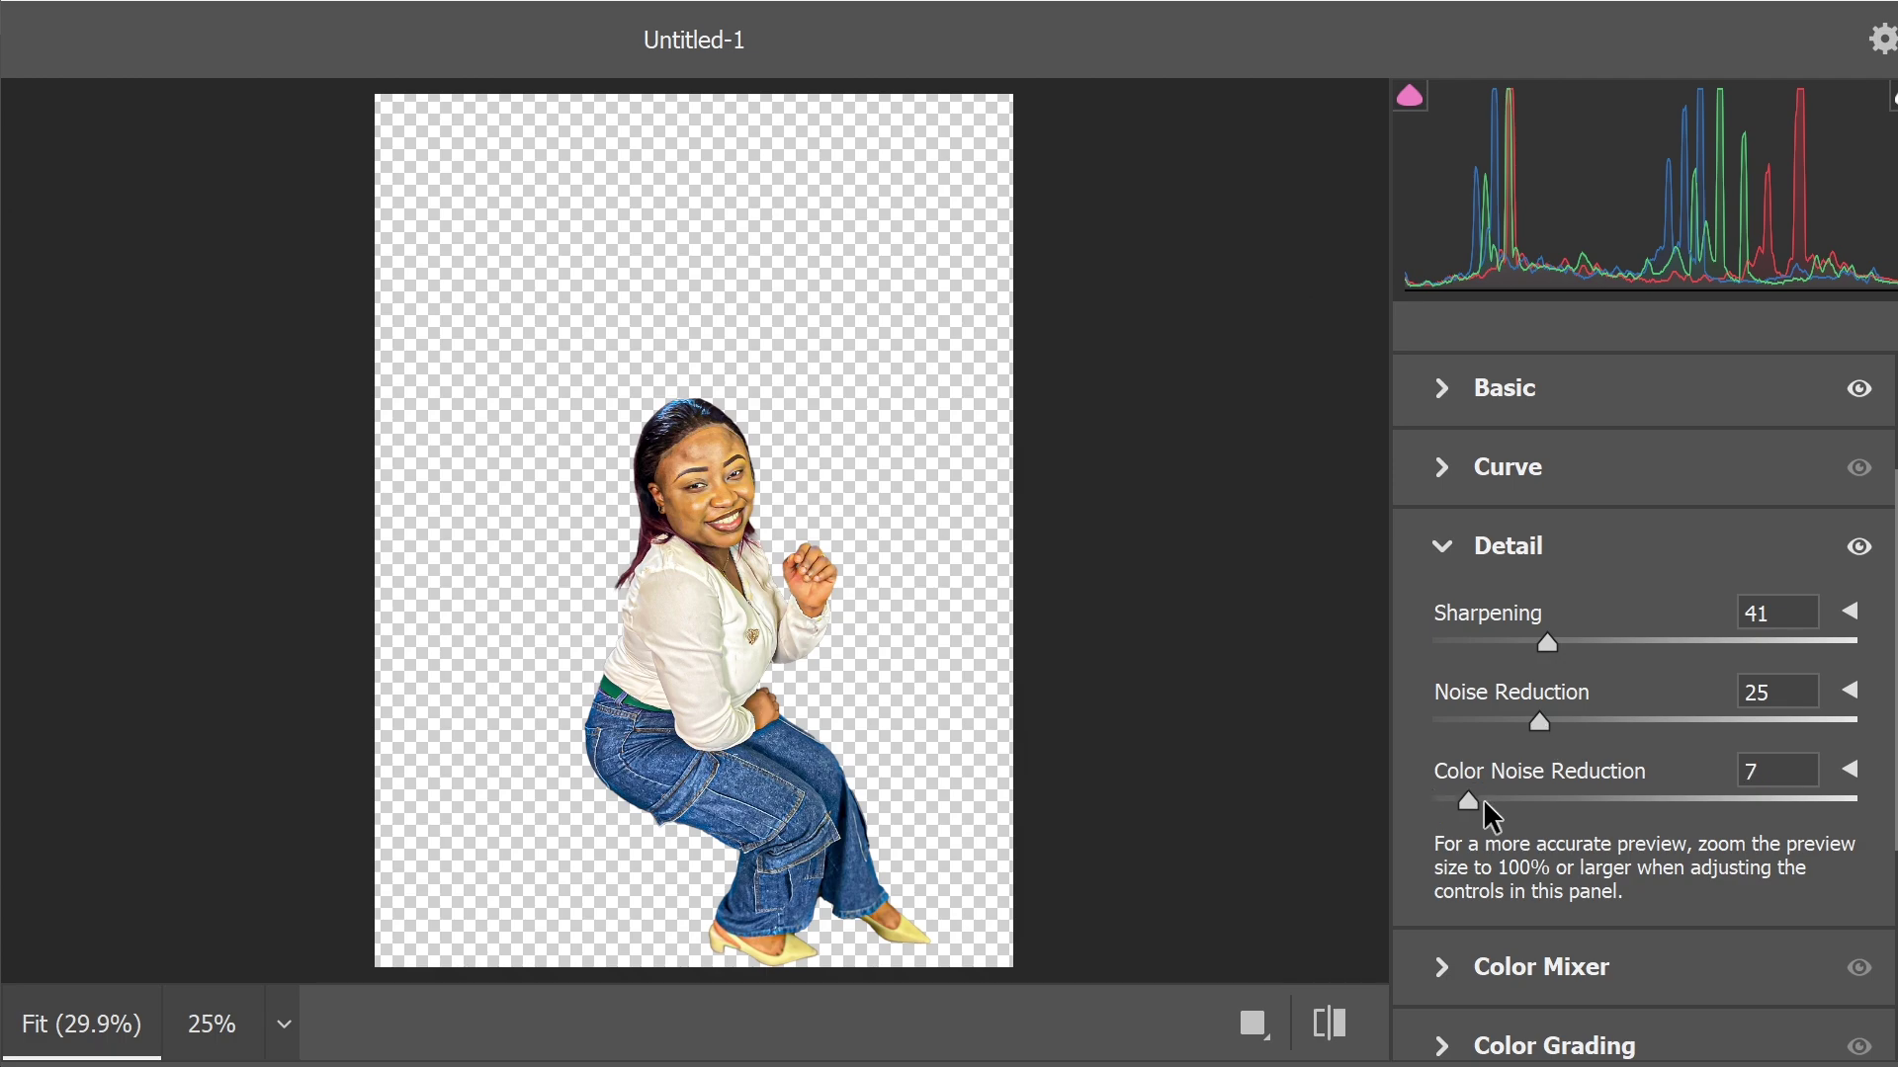
{"action": "key", "text": "Return"}
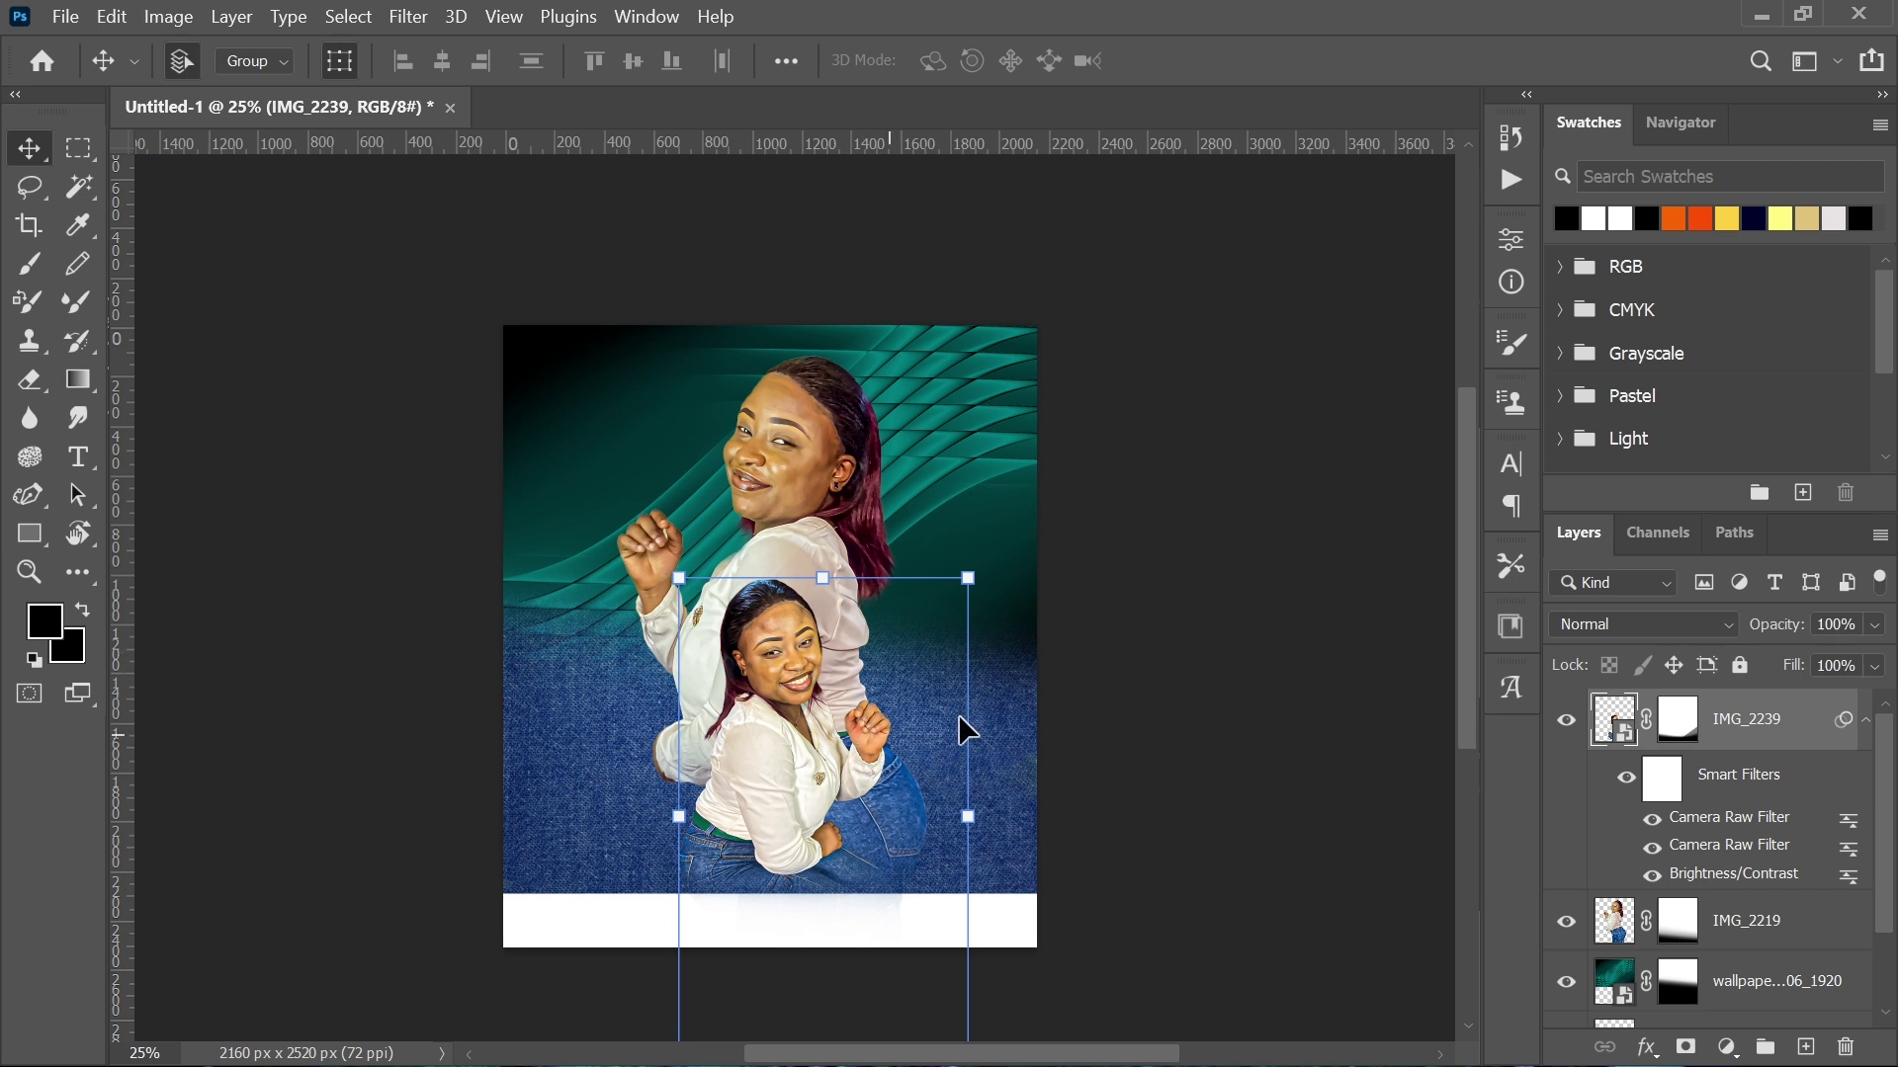
Step: Scale the IMG_2219 woman up to about 123% and move her lower on the poster
{"action": "left_click", "coordinate": [1242, 598]}
{"action": "left_click", "coordinate": [868, 660]}
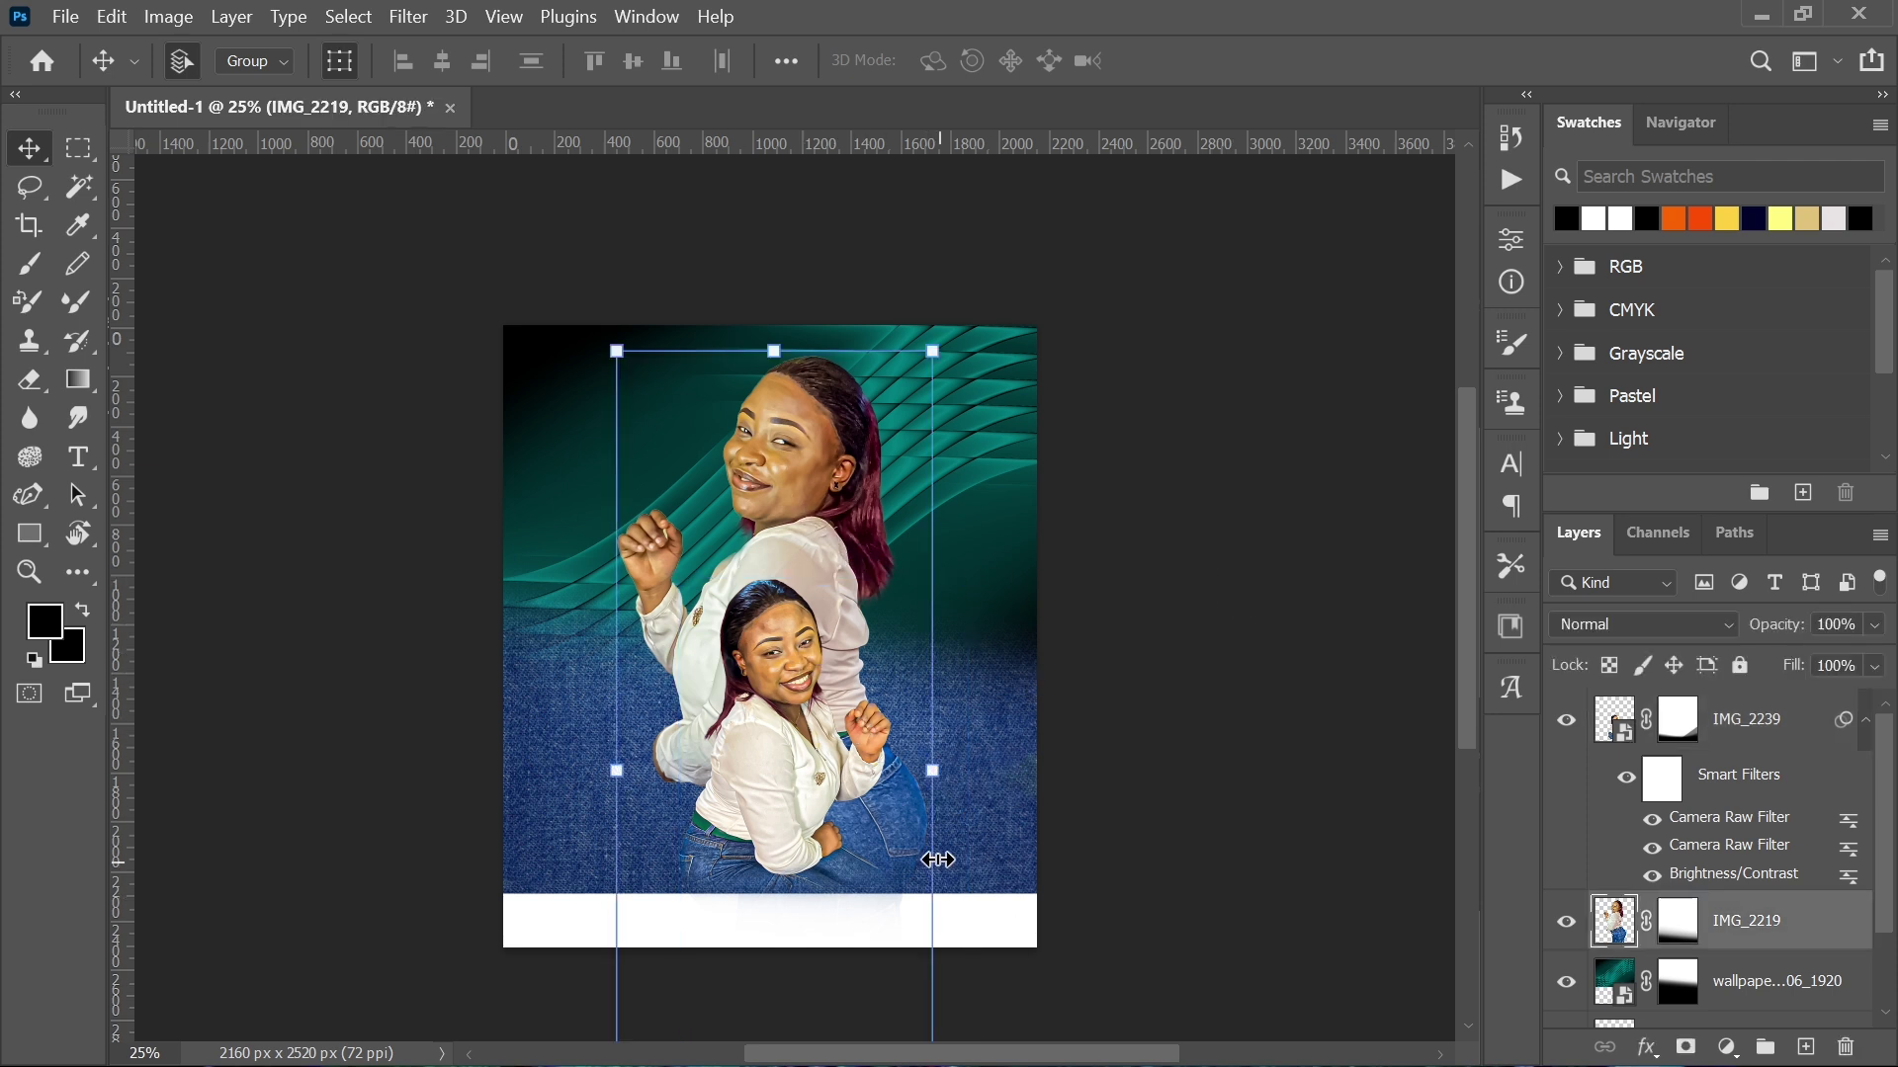
{"action": "key", "text": "ctrl+t"}
{"action": "left_click_drag", "start_coordinate": [932, 770], "coordinate": [968, 787]}
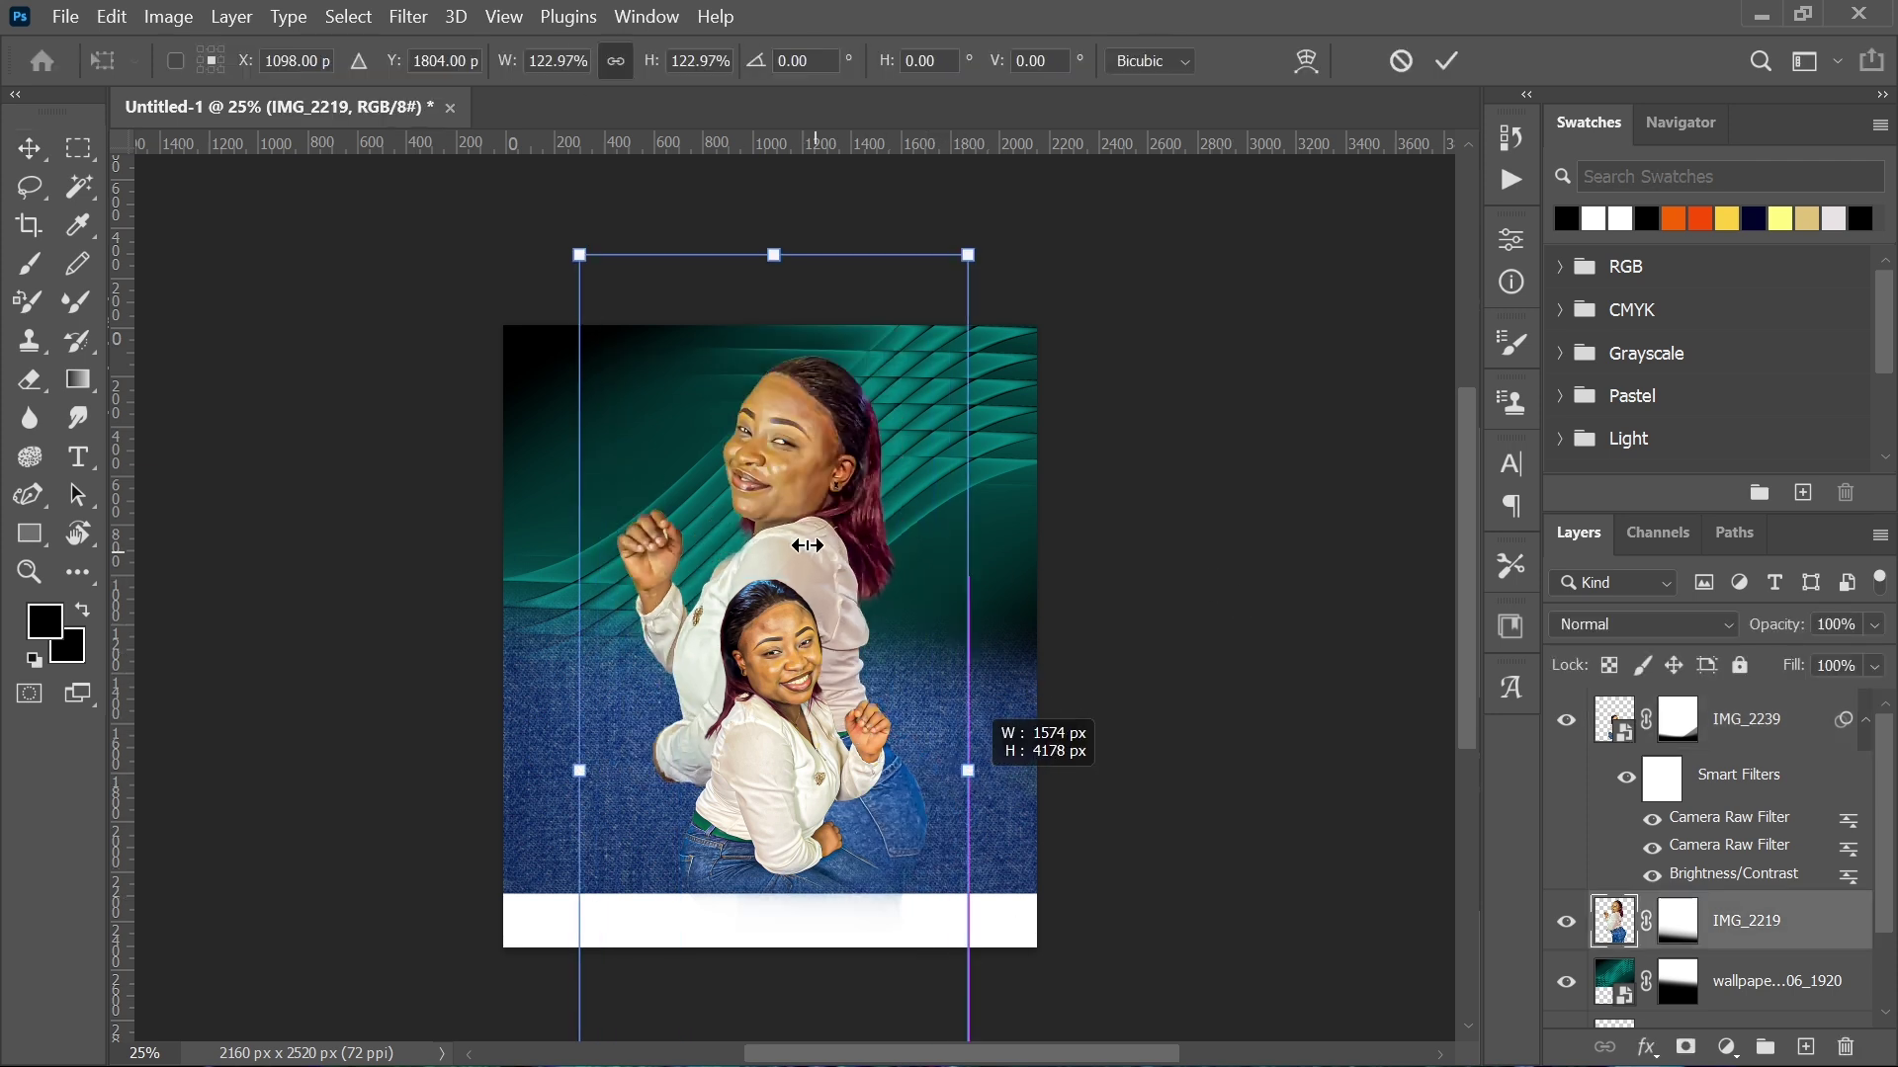
{"action": "left_click_drag", "start_coordinate": [788, 469], "coordinate": [787, 558]}
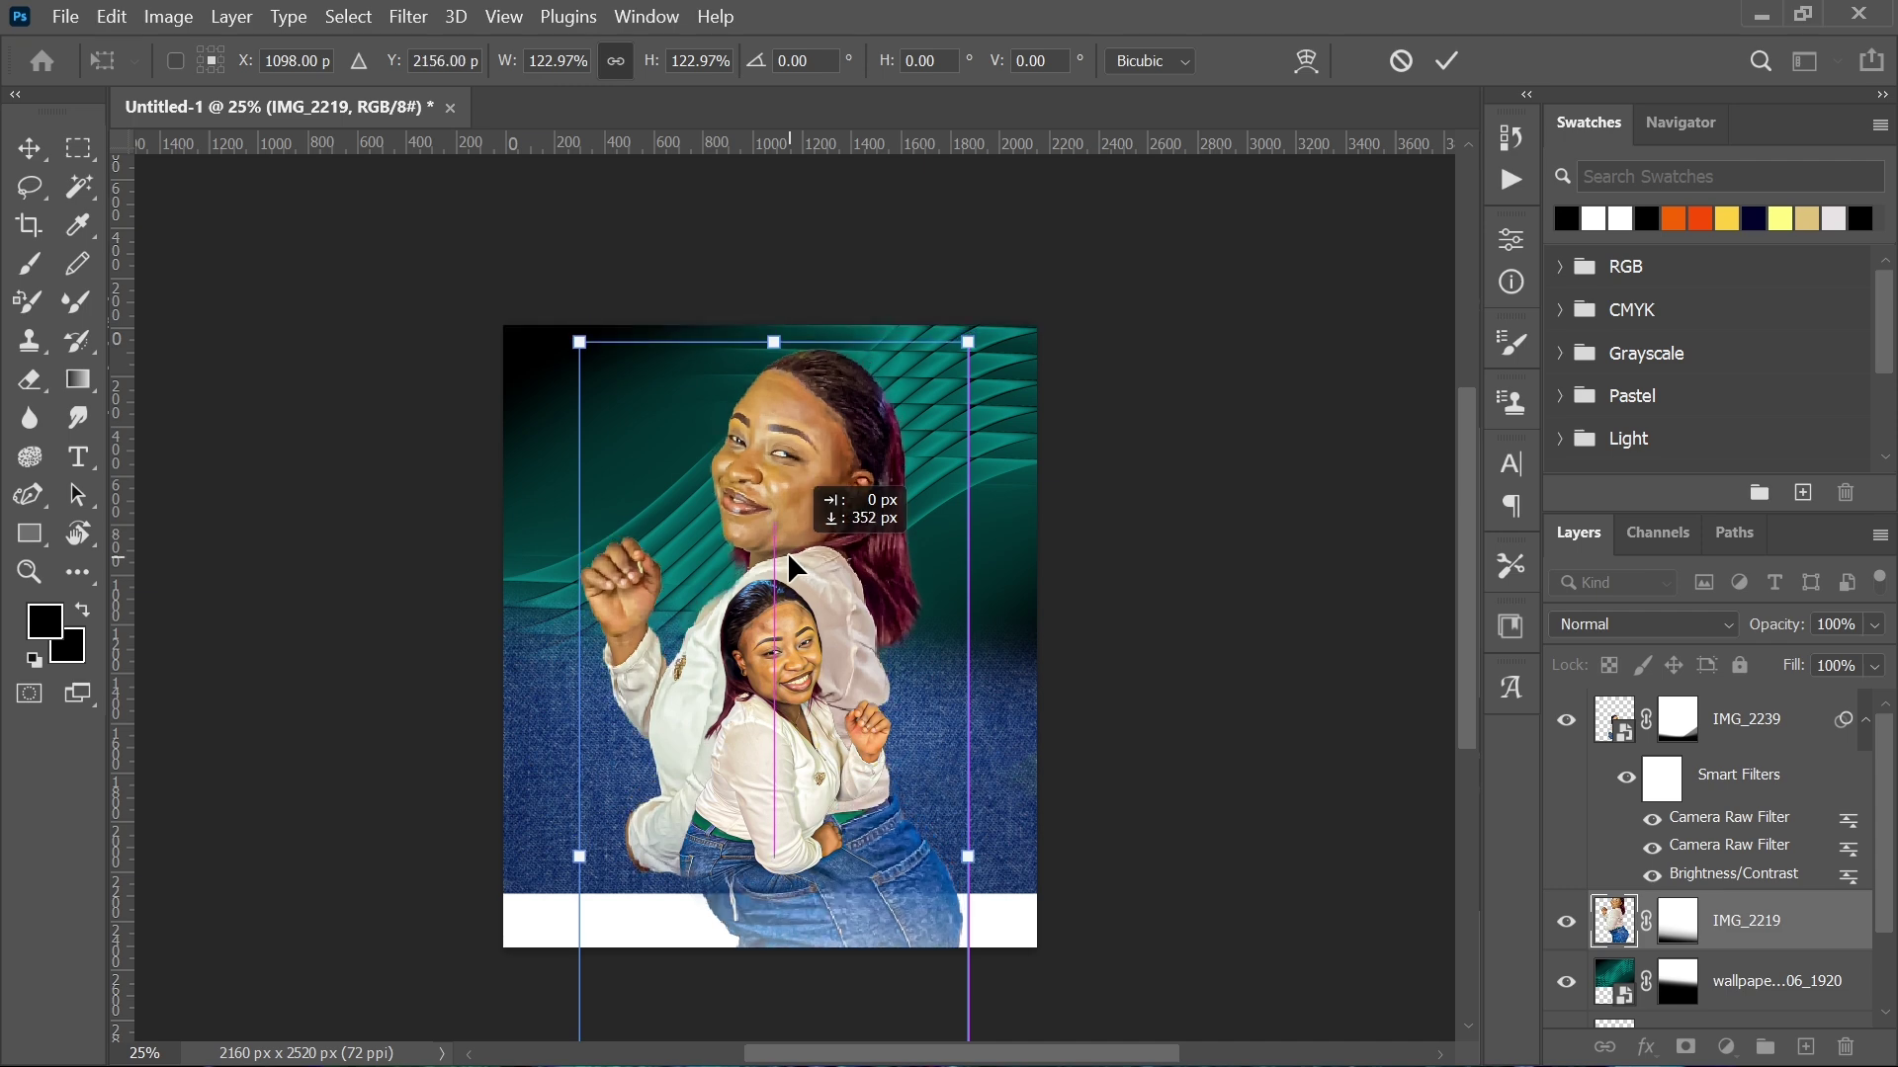
{"action": "left_click", "coordinate": [1446, 59]}
Step: Draw gradients on the IMG_2219 layer mask so her jeans fade into the white bottom strip
{"action": "left_click", "coordinate": [1677, 921]}
{"action": "left_click", "coordinate": [79, 379]}
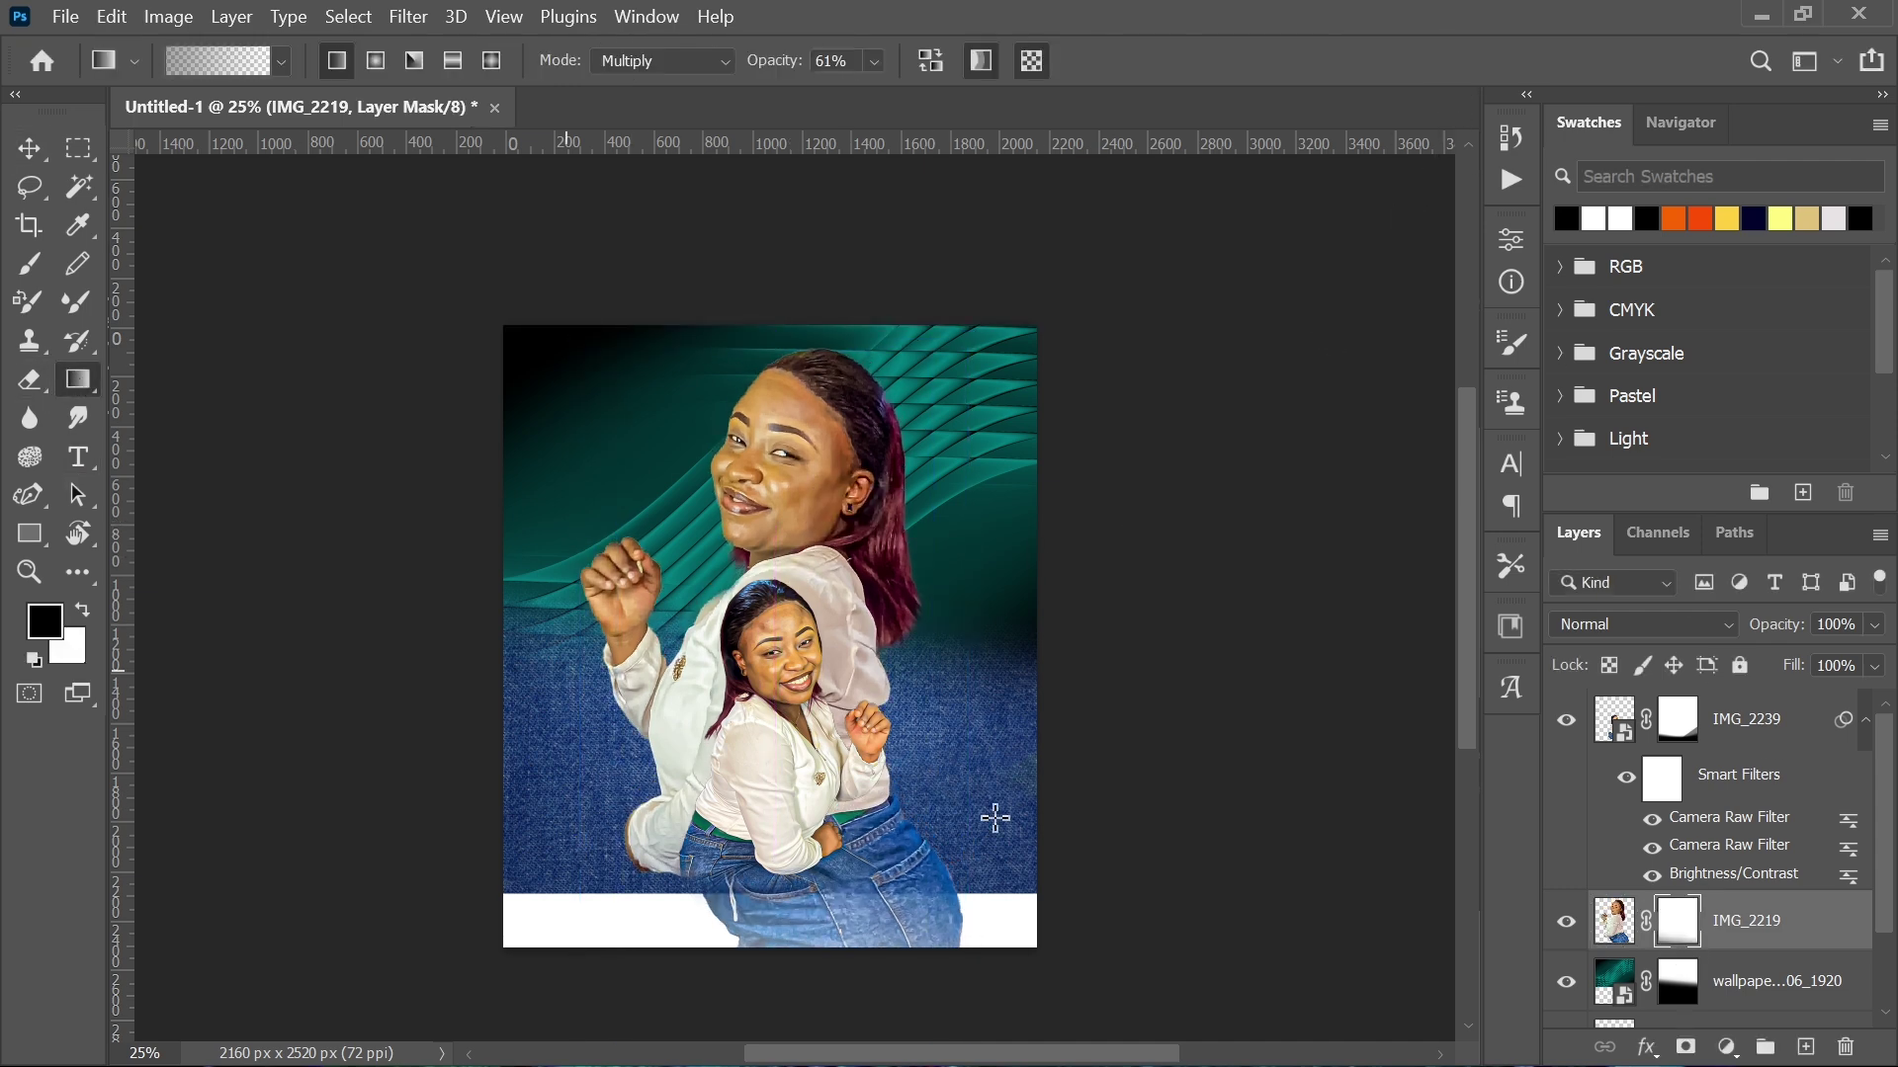
{"action": "left_click_drag", "start_coordinate": [838, 978], "coordinate": [836, 852]}
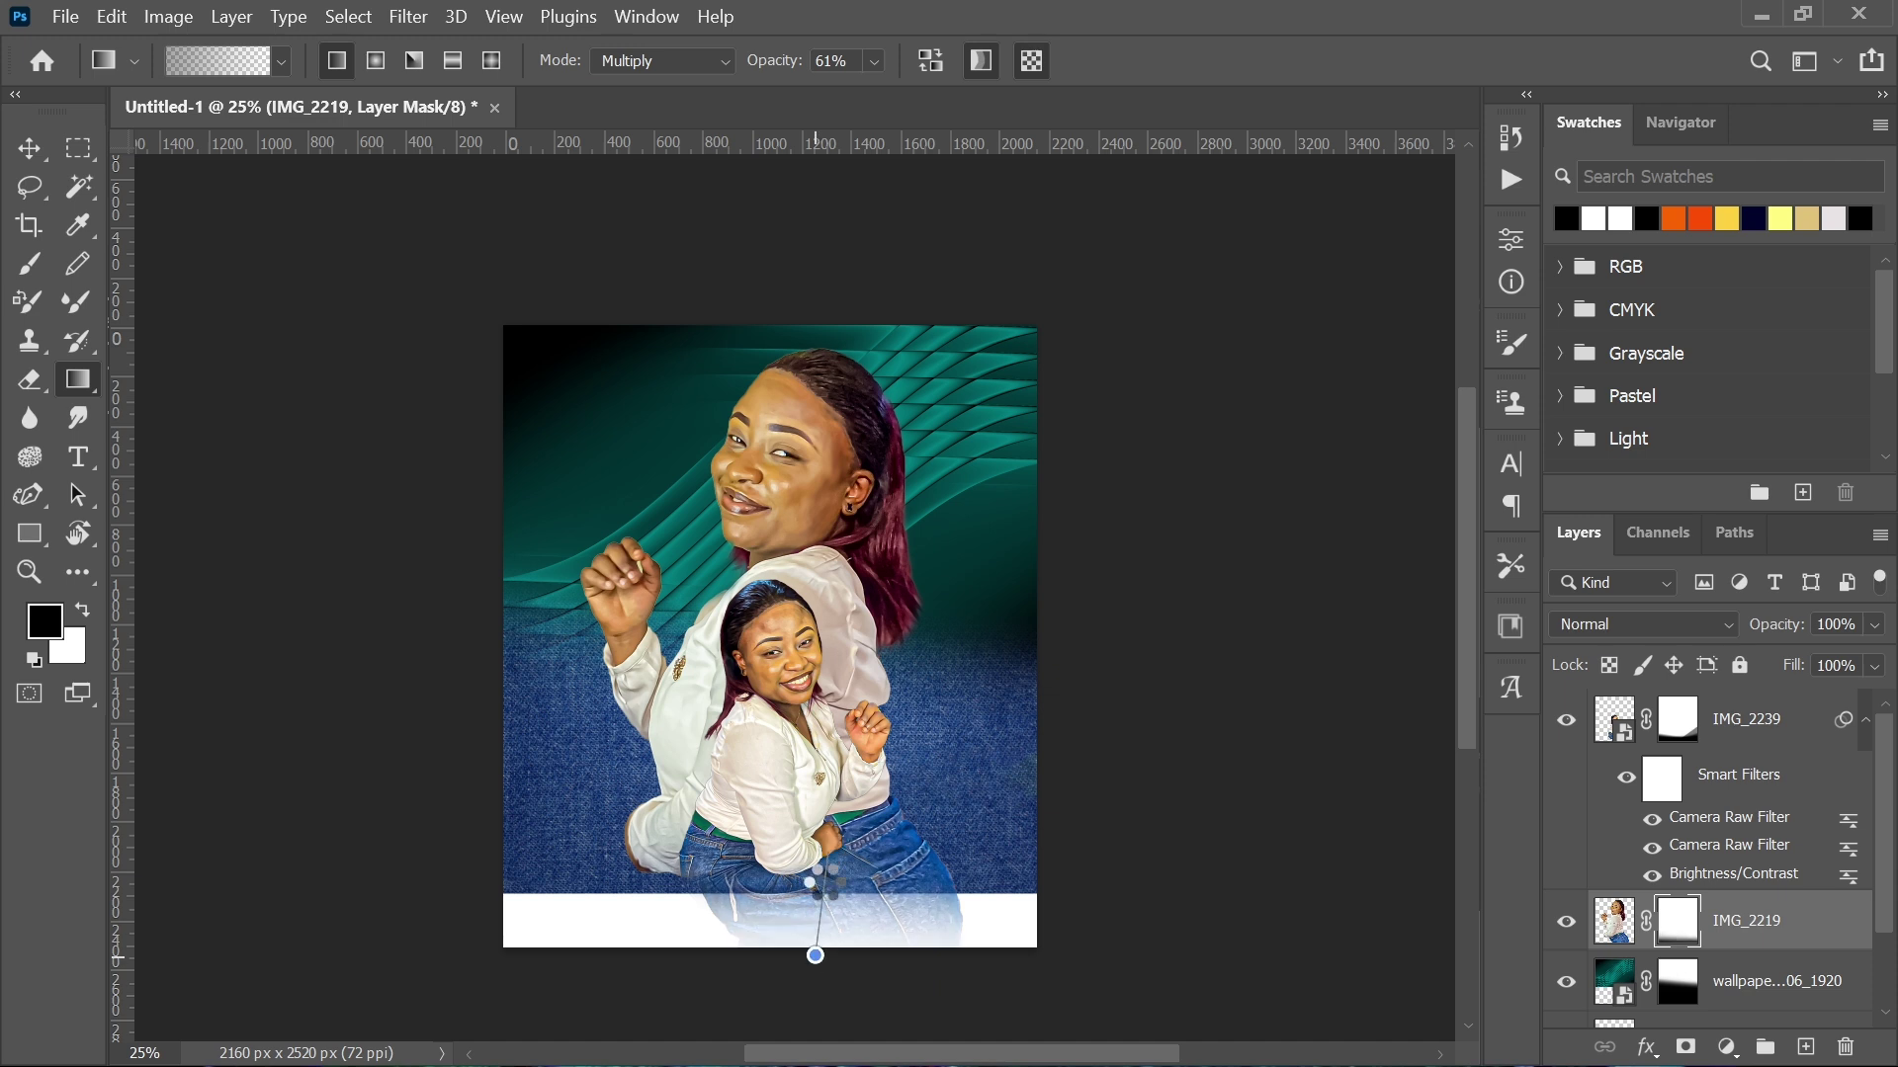
{"action": "left_click_drag", "start_coordinate": [824, 928], "coordinate": [813, 876]}
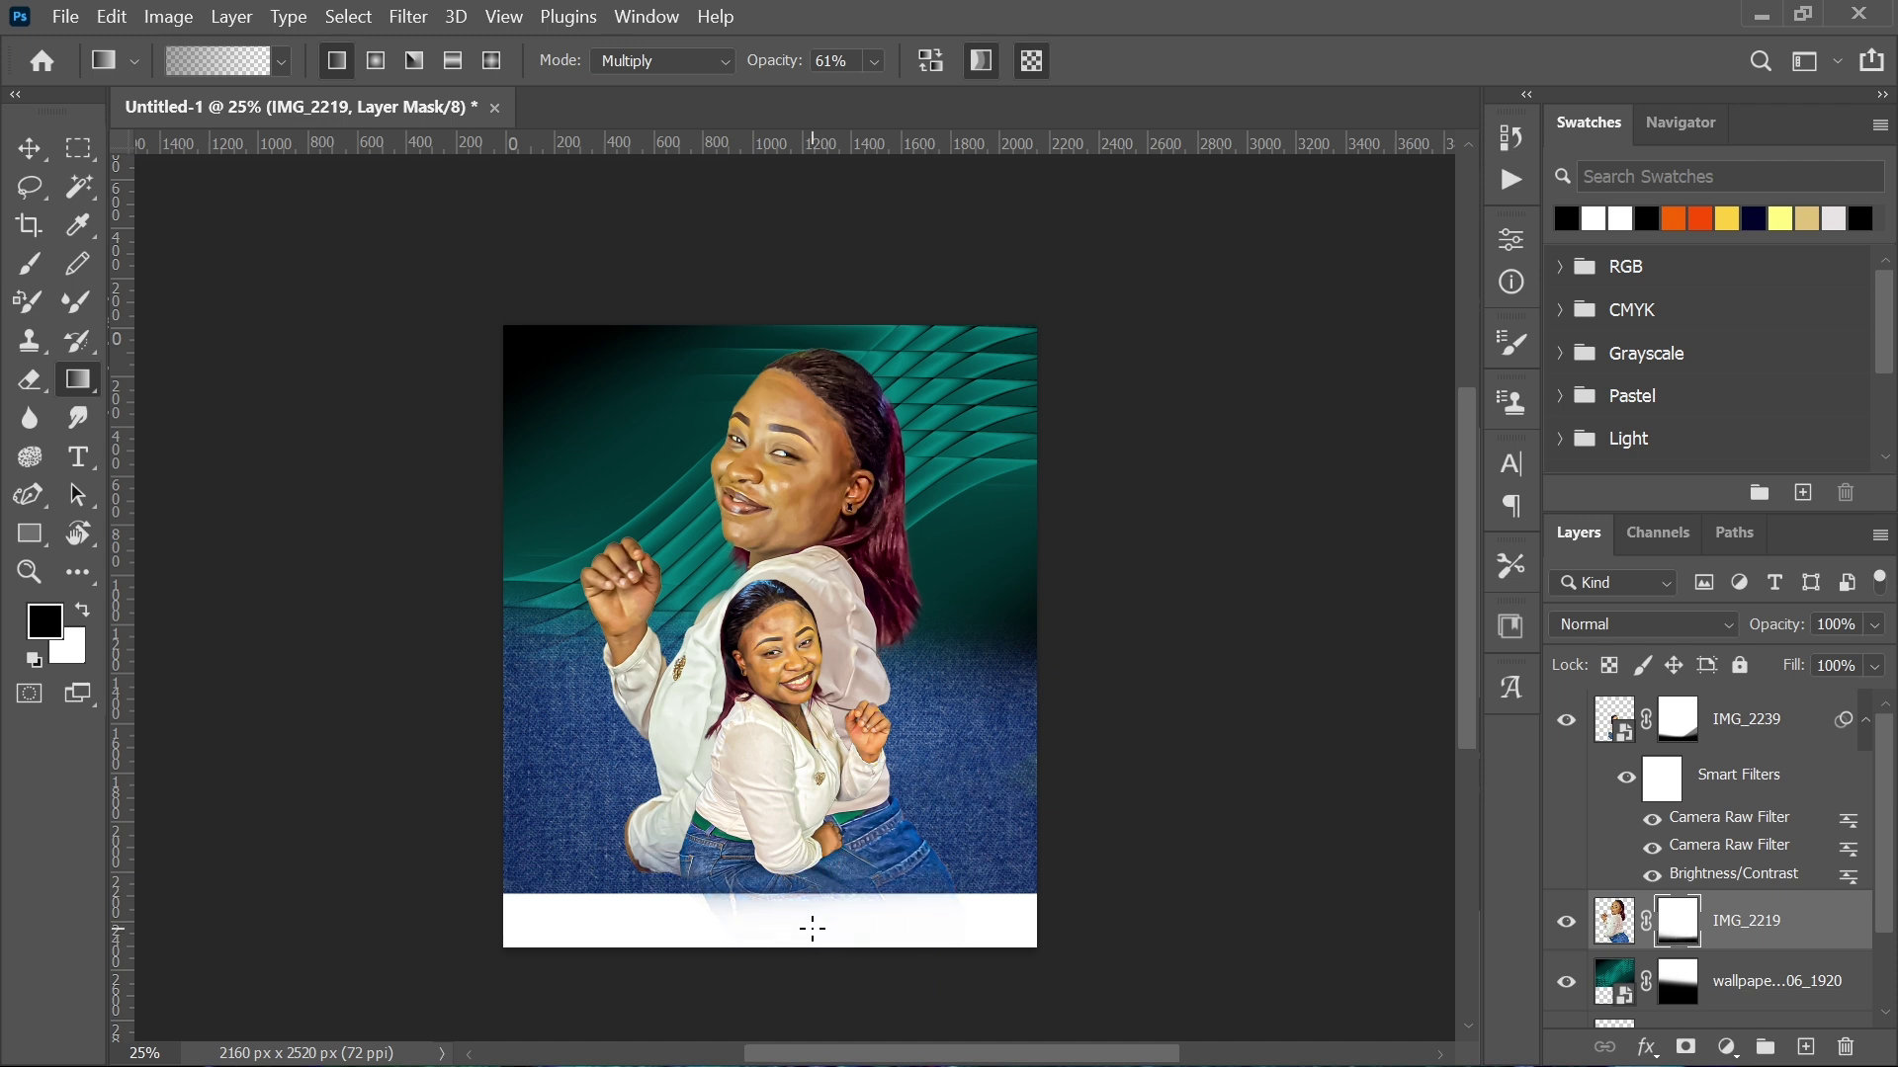
{"action": "key", "text": "v"}
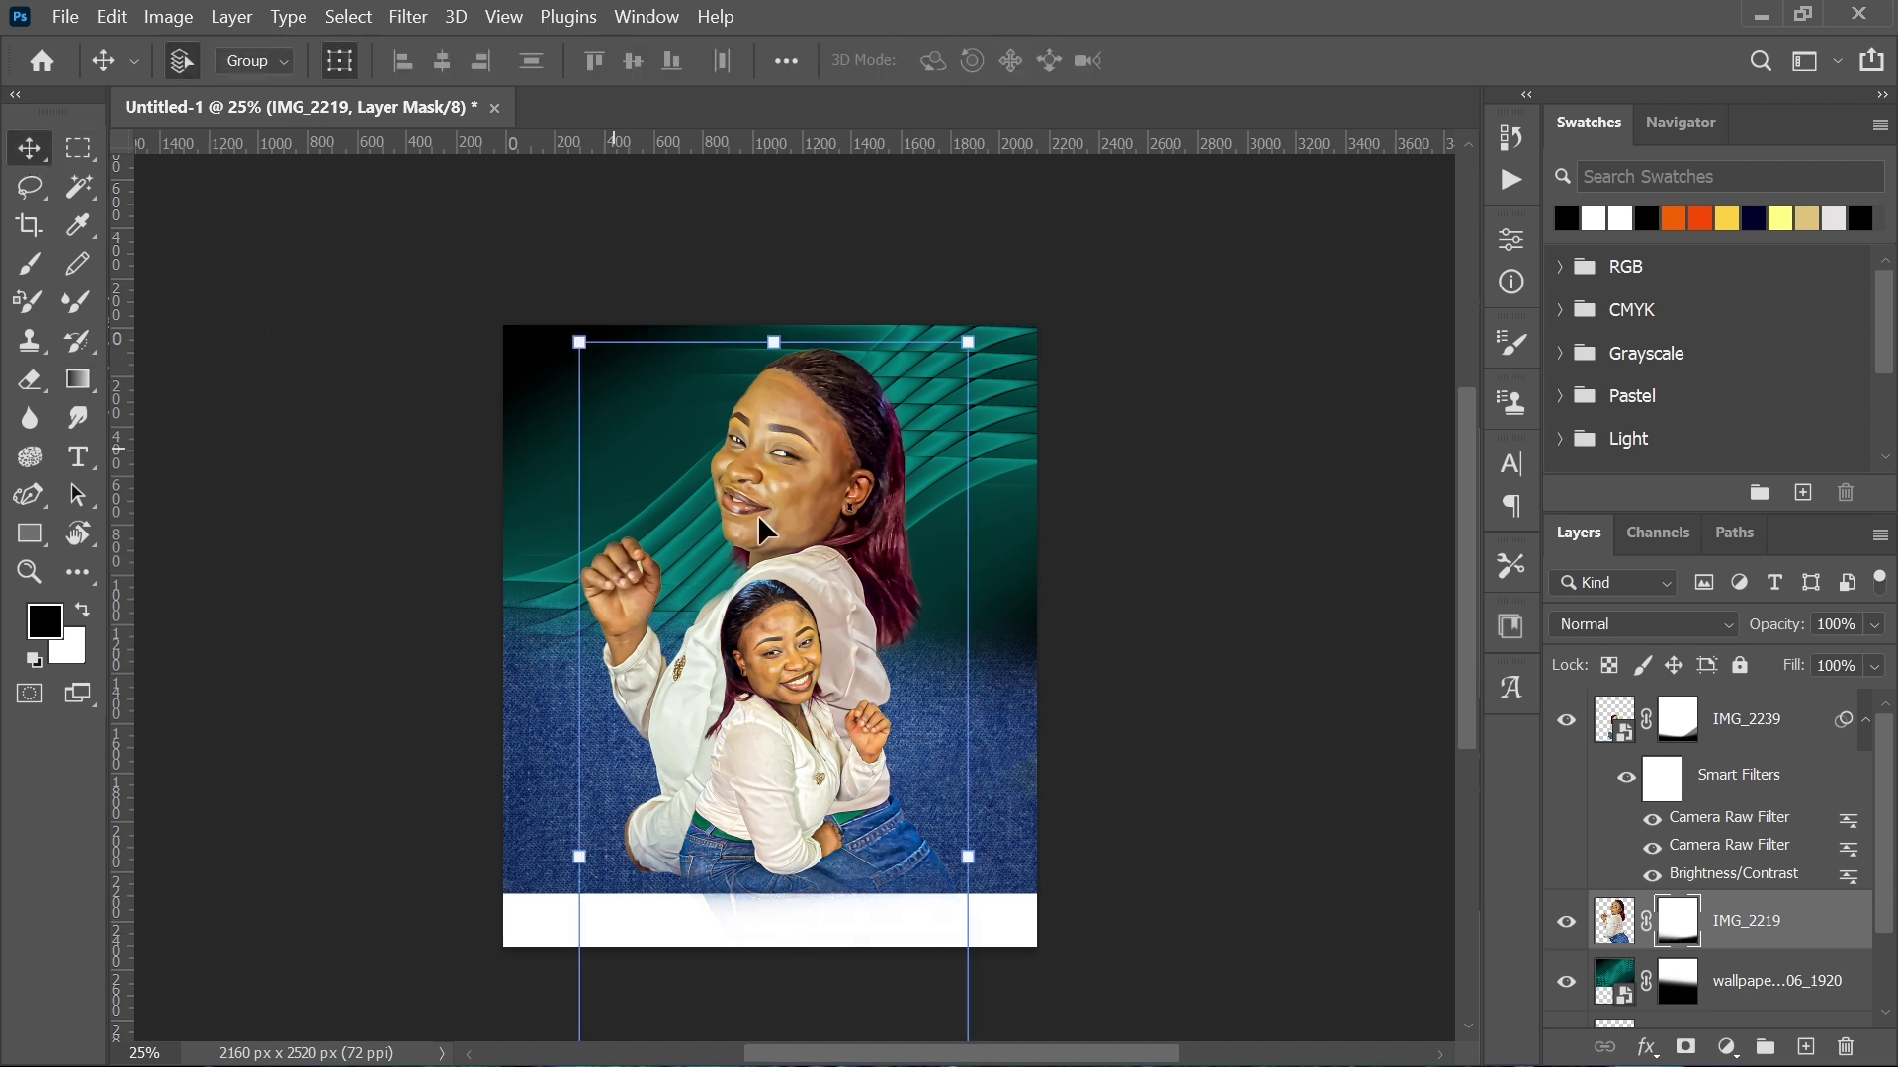
{"action": "left_click", "coordinate": [1219, 500]}
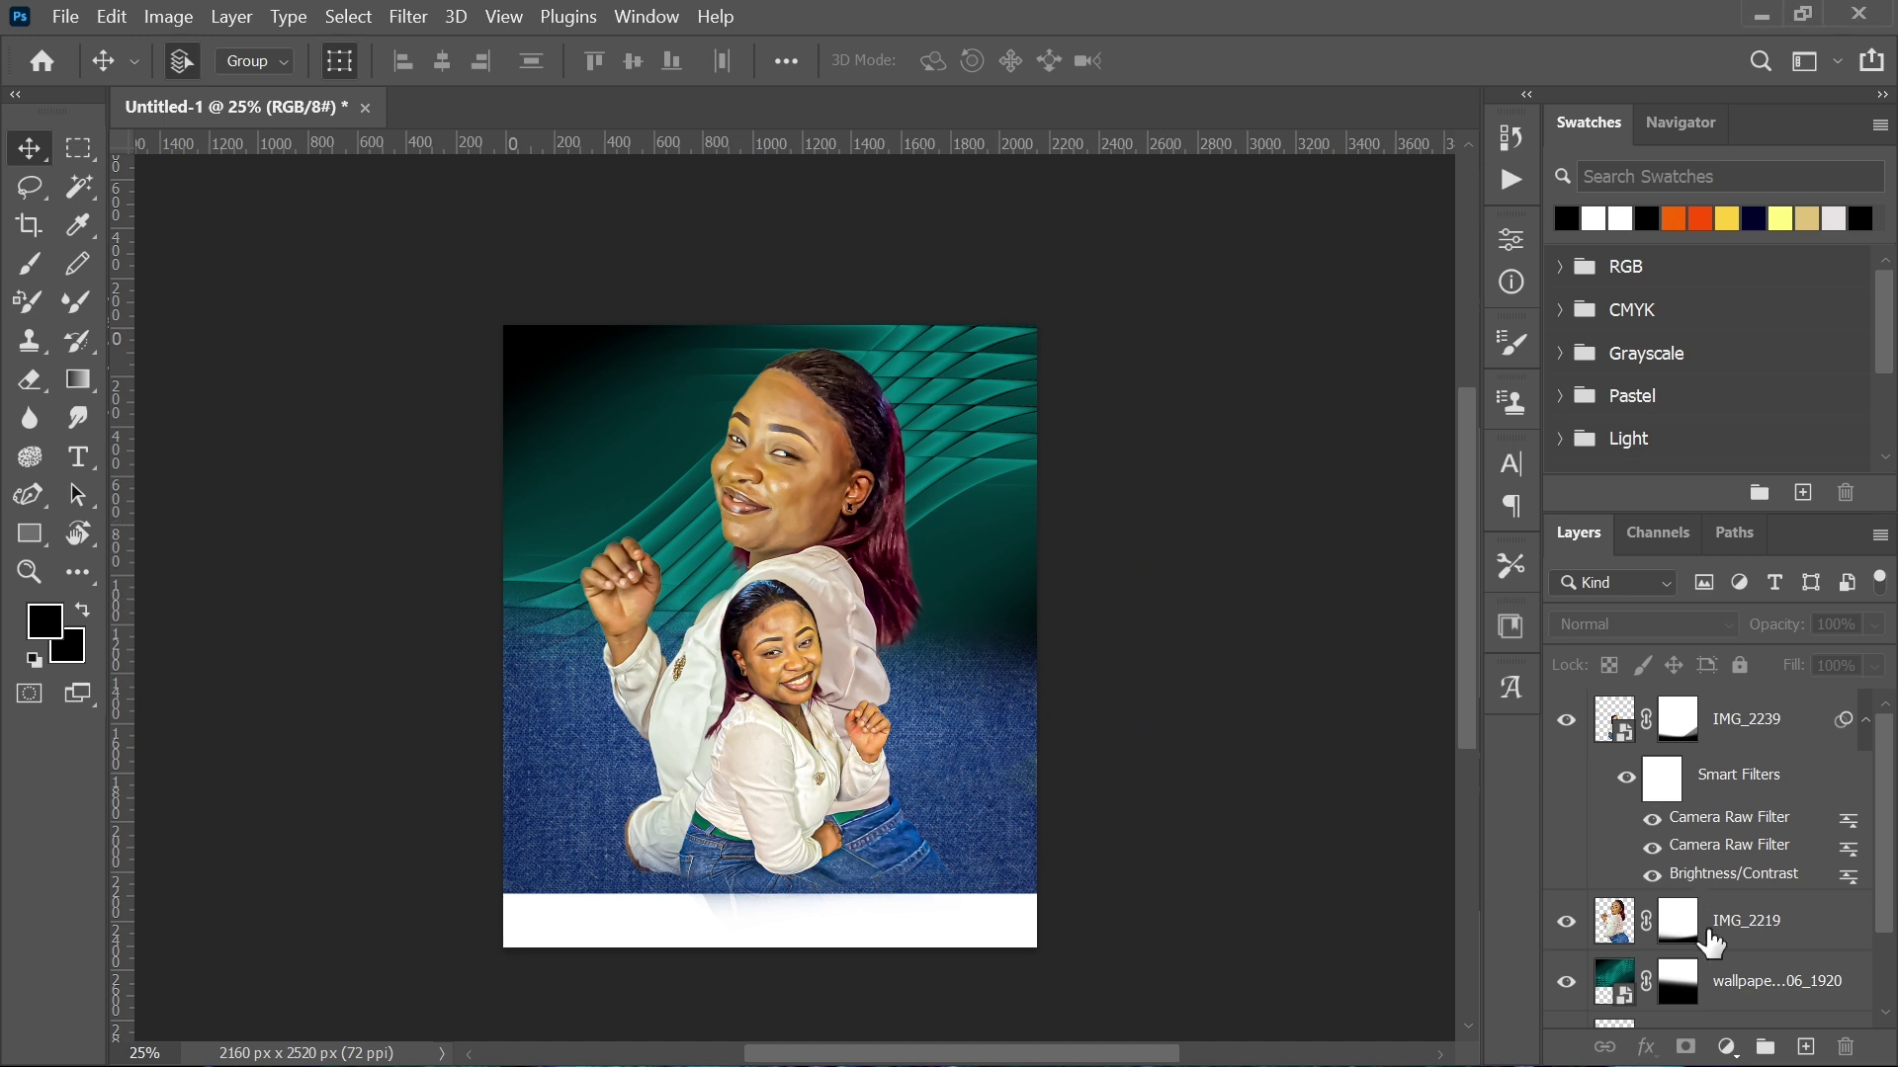
{"action": "left_click", "coordinate": [1680, 924]}
{"action": "left_click", "coordinate": [79, 388]}
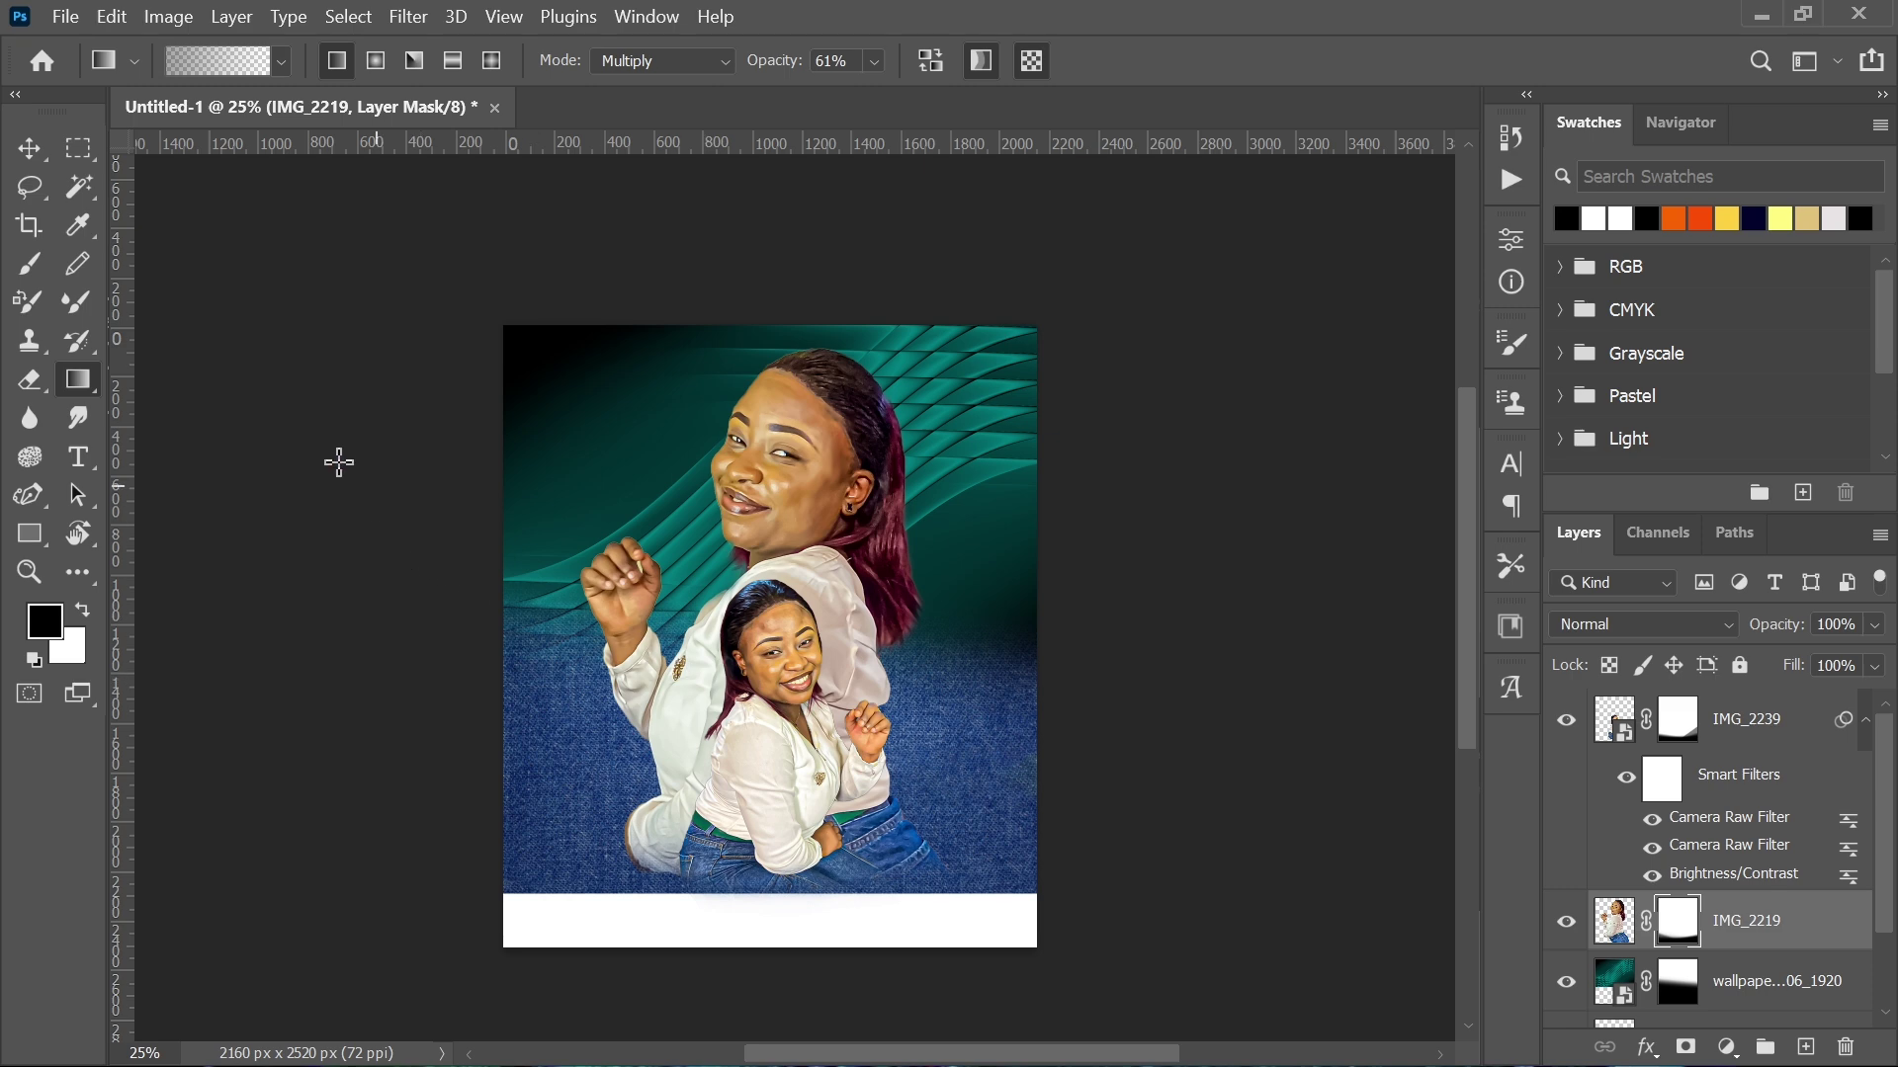
{"action": "left_click", "coordinate": [29, 148]}
{"action": "left_click", "coordinate": [1137, 682]}
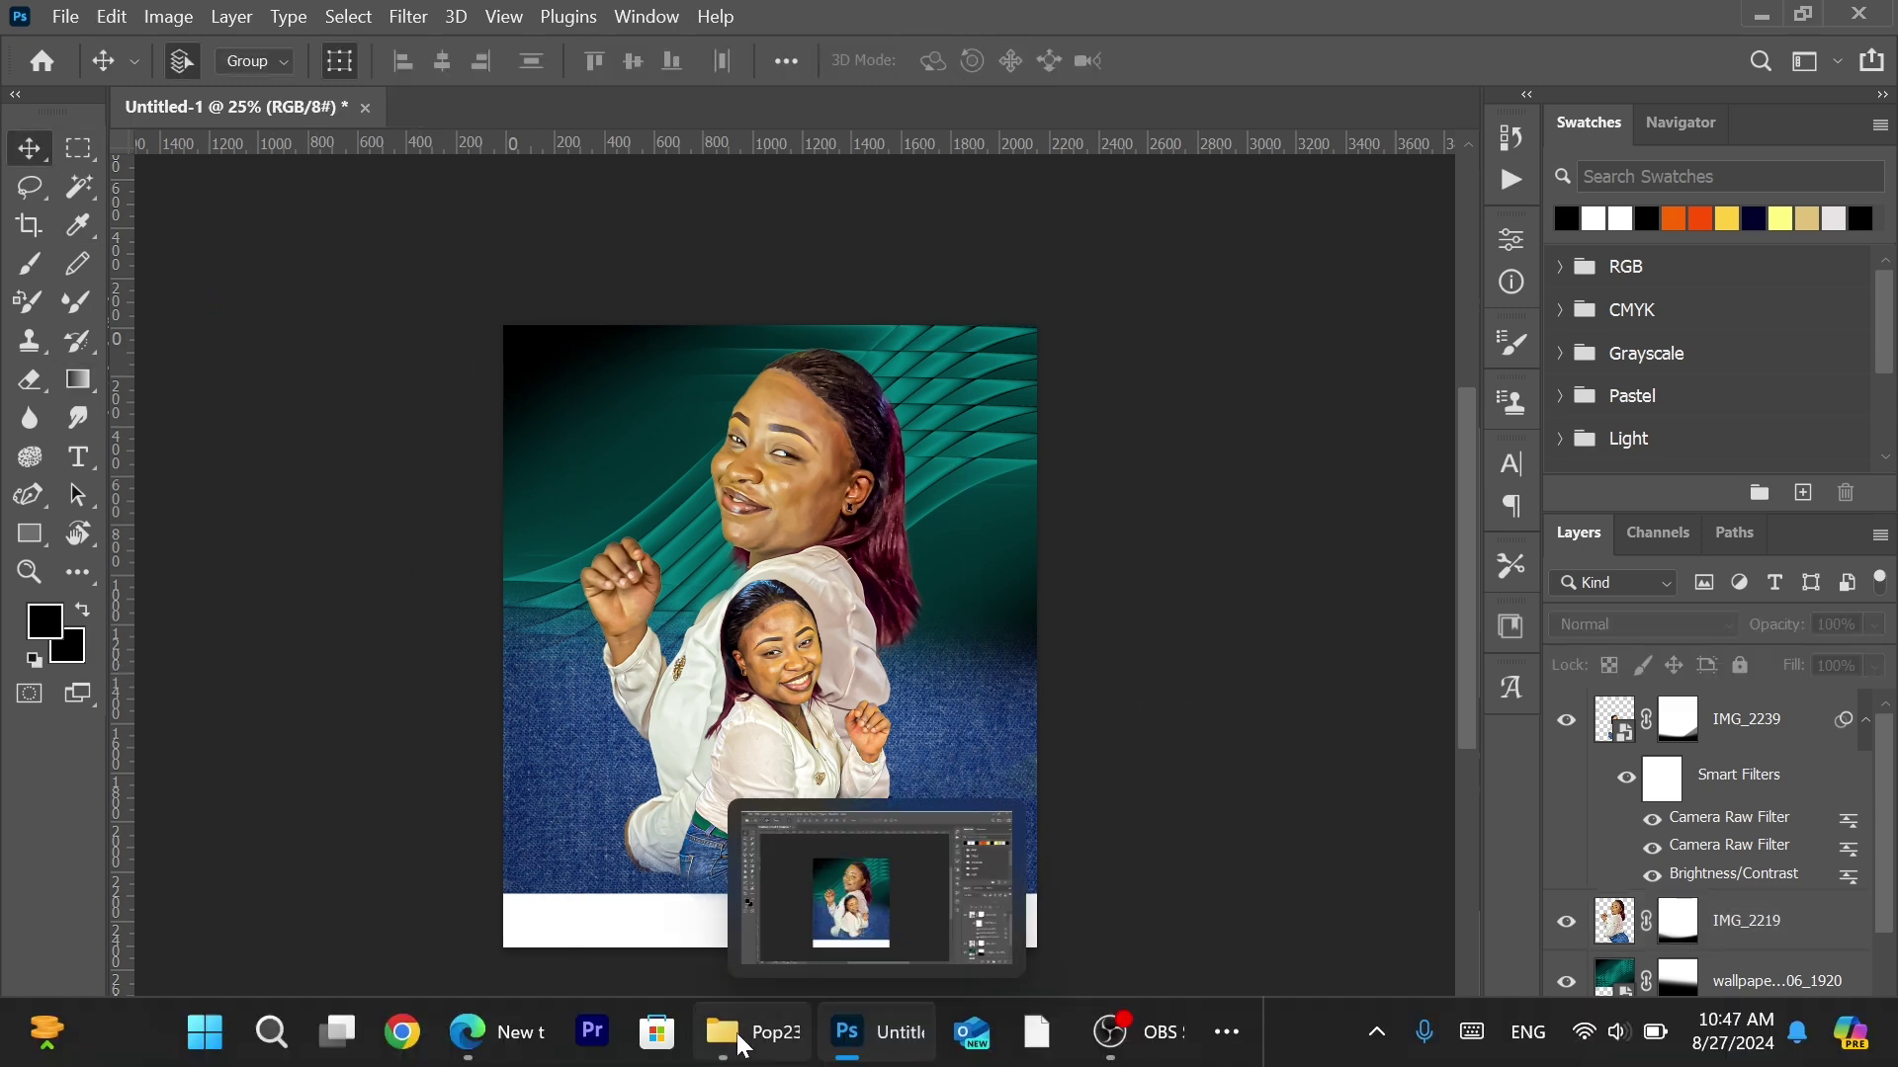
Step: Place the zipper image, flipped horizontally and rotated, into the top-left corner
{"action": "left_click", "coordinate": [752, 1055]}
{"action": "mouse_move", "coordinate": [890, 312]}
{"action": "left_mouse_down"}
{"action": "mouse_move", "coordinate": [609, 621]}
{"action": "mouse_move", "coordinate": [781, 623]}
{"action": "left_mouse_up"}
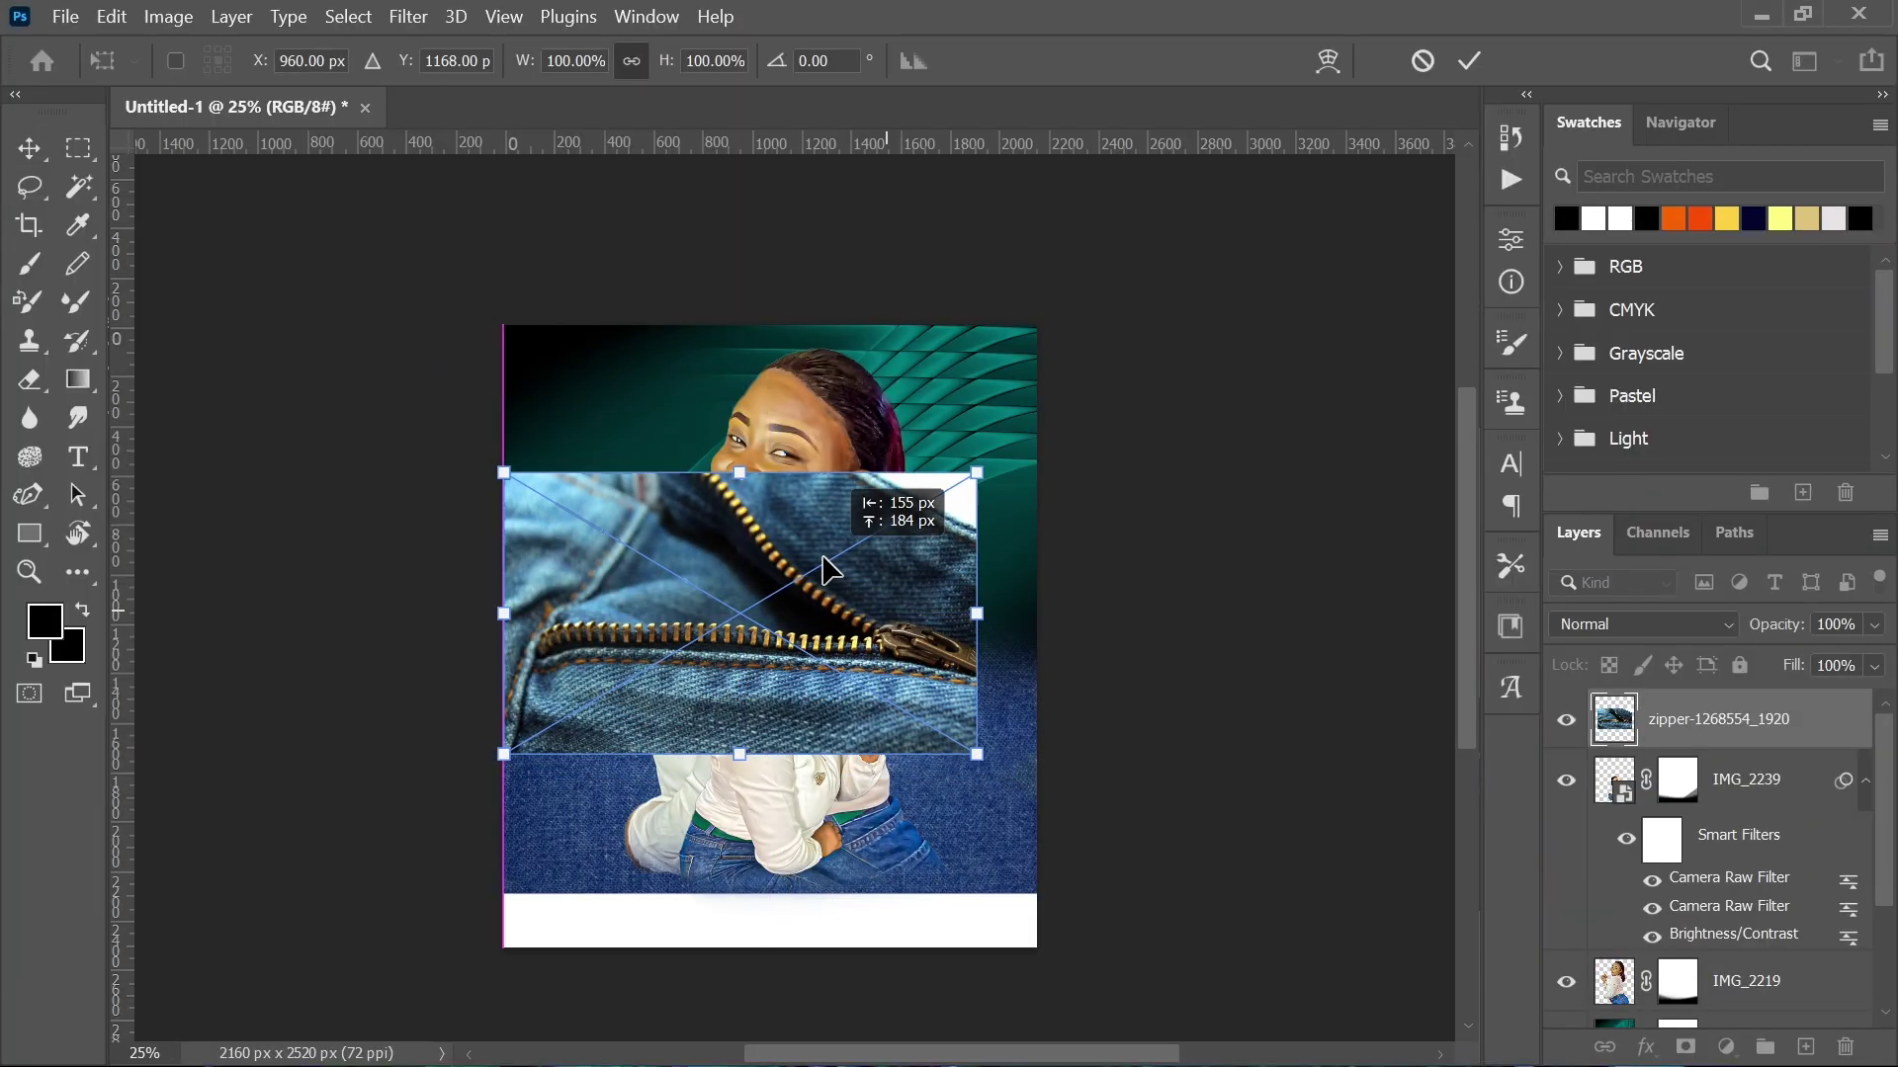
{"action": "right_click", "coordinate": [919, 622]}
{"action": "left_click", "coordinate": [1055, 1031]}
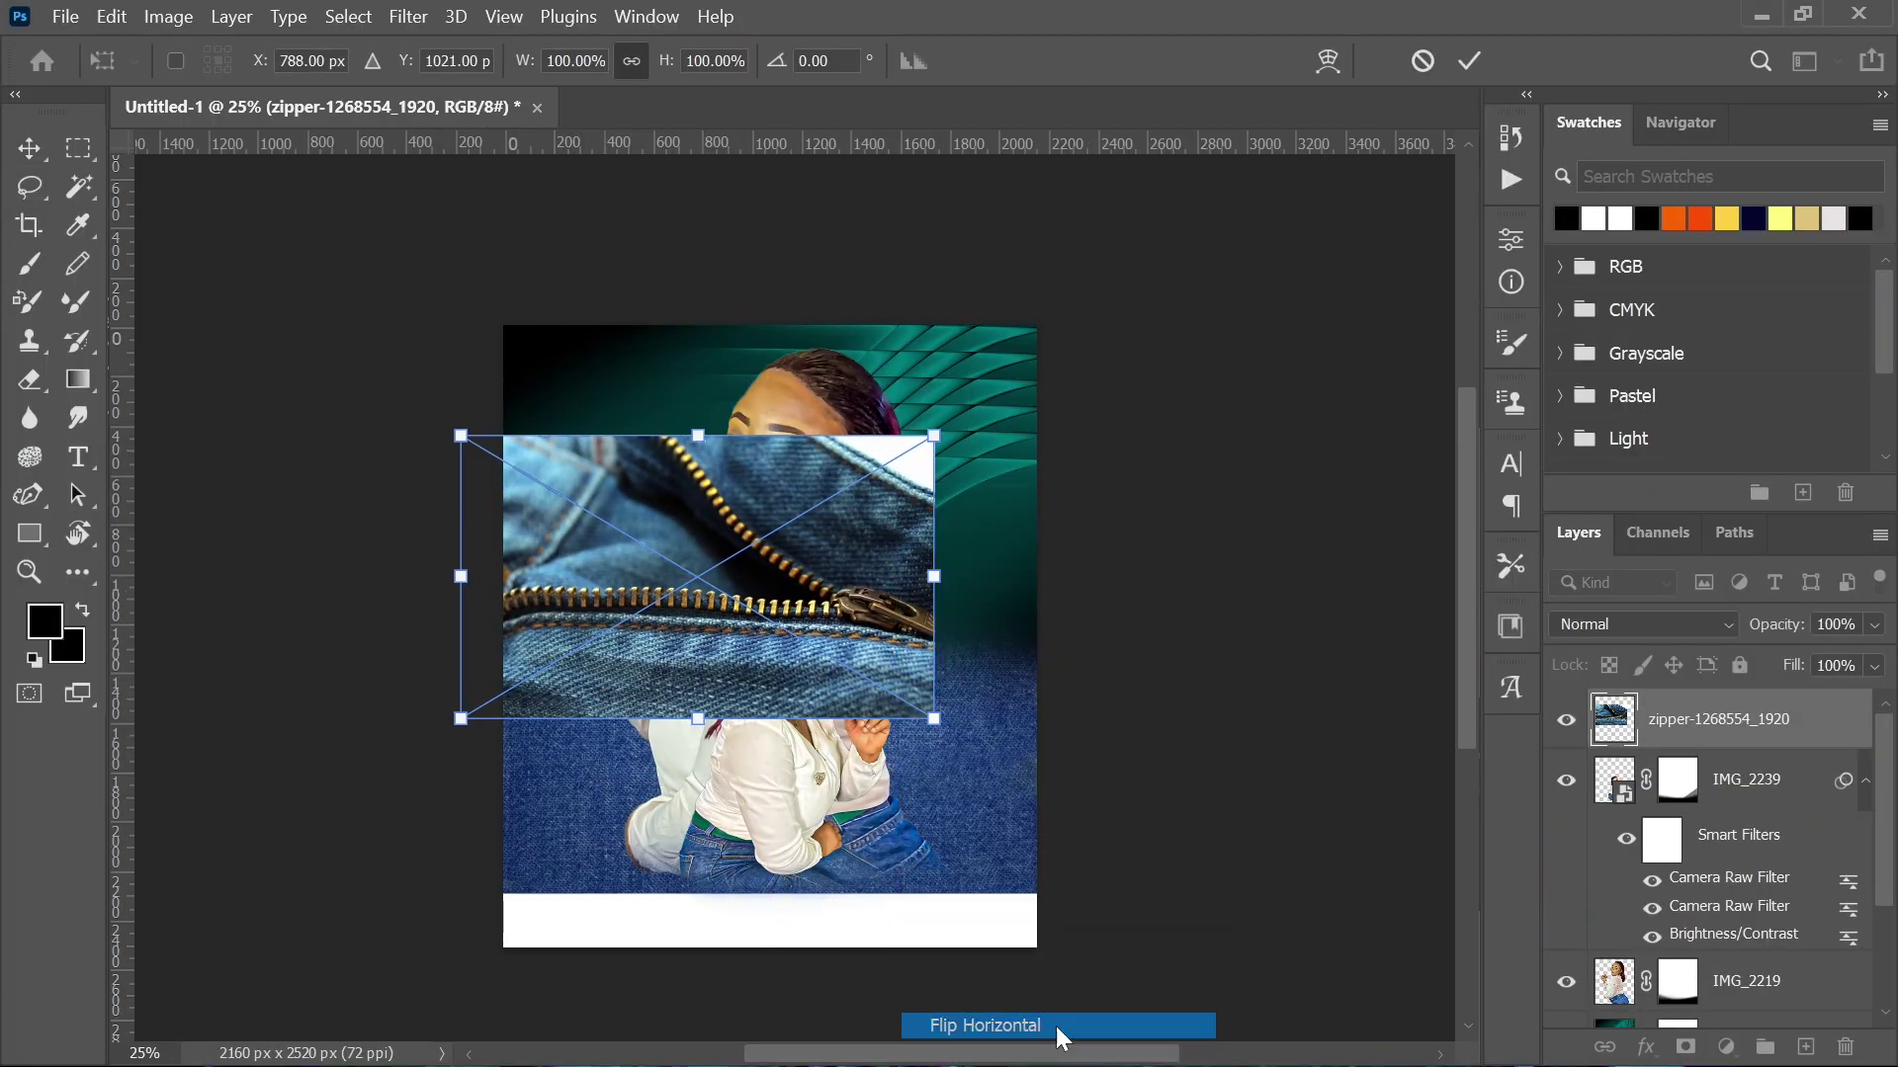
{"action": "left_click_drag", "start_coordinate": [704, 632], "coordinate": [541, 451]}
{"action": "mouse_move", "coordinate": [771, 219]}
{"action": "left_mouse_down"}
{"action": "mouse_move", "coordinate": [1050, 543]}
{"action": "mouse_move", "coordinate": [1027, 692]}
{"action": "left_mouse_up"}
{"action": "mouse_move", "coordinate": [613, 534]}
{"action": "left_mouse_down"}
{"action": "mouse_move", "coordinate": [568, 480]}
{"action": "mouse_move", "coordinate": [591, 507]}
{"action": "left_mouse_up"}
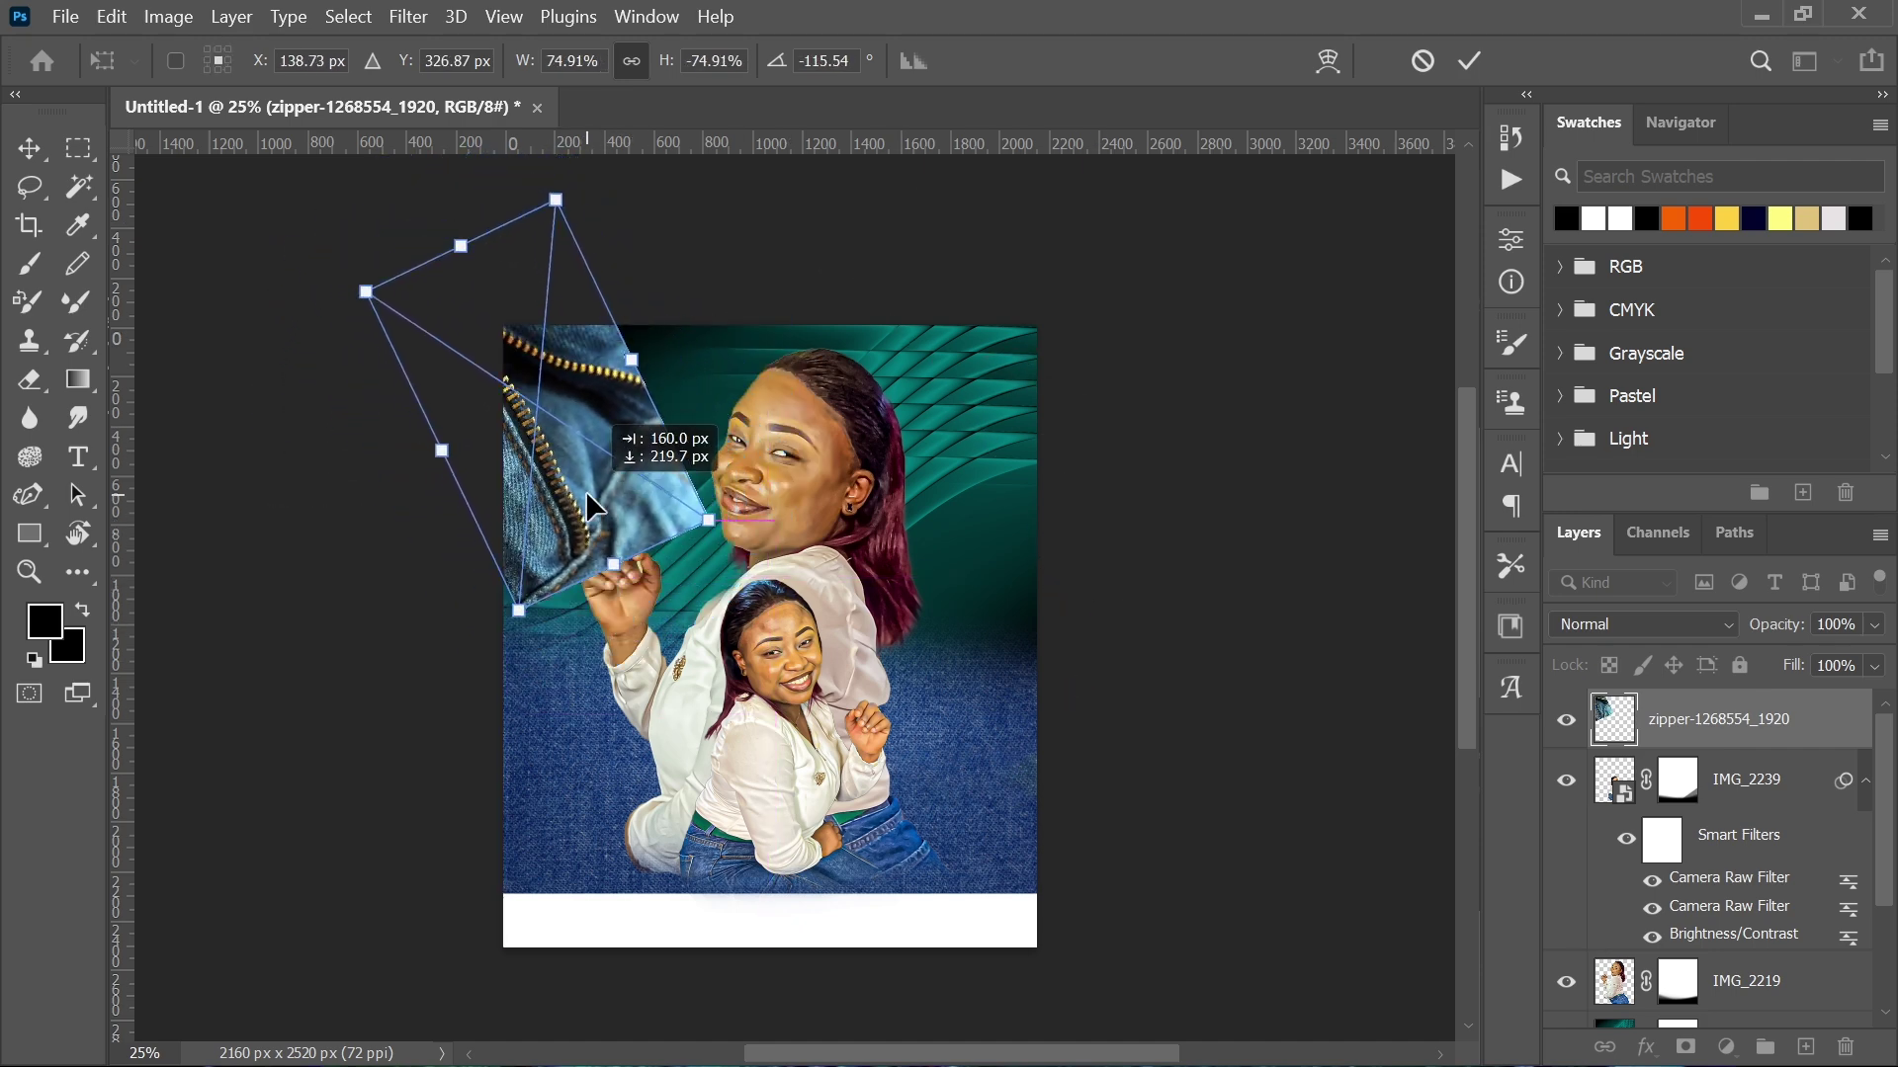
{"action": "left_click", "coordinate": [1469, 61]}
Step: Move the zipper layer beneath both woman layers and set its blend mode to Luminosity
{"action": "scroll", "coordinate": [1848, 889], "scroll_direction": "down", "scroll_amount": 1}
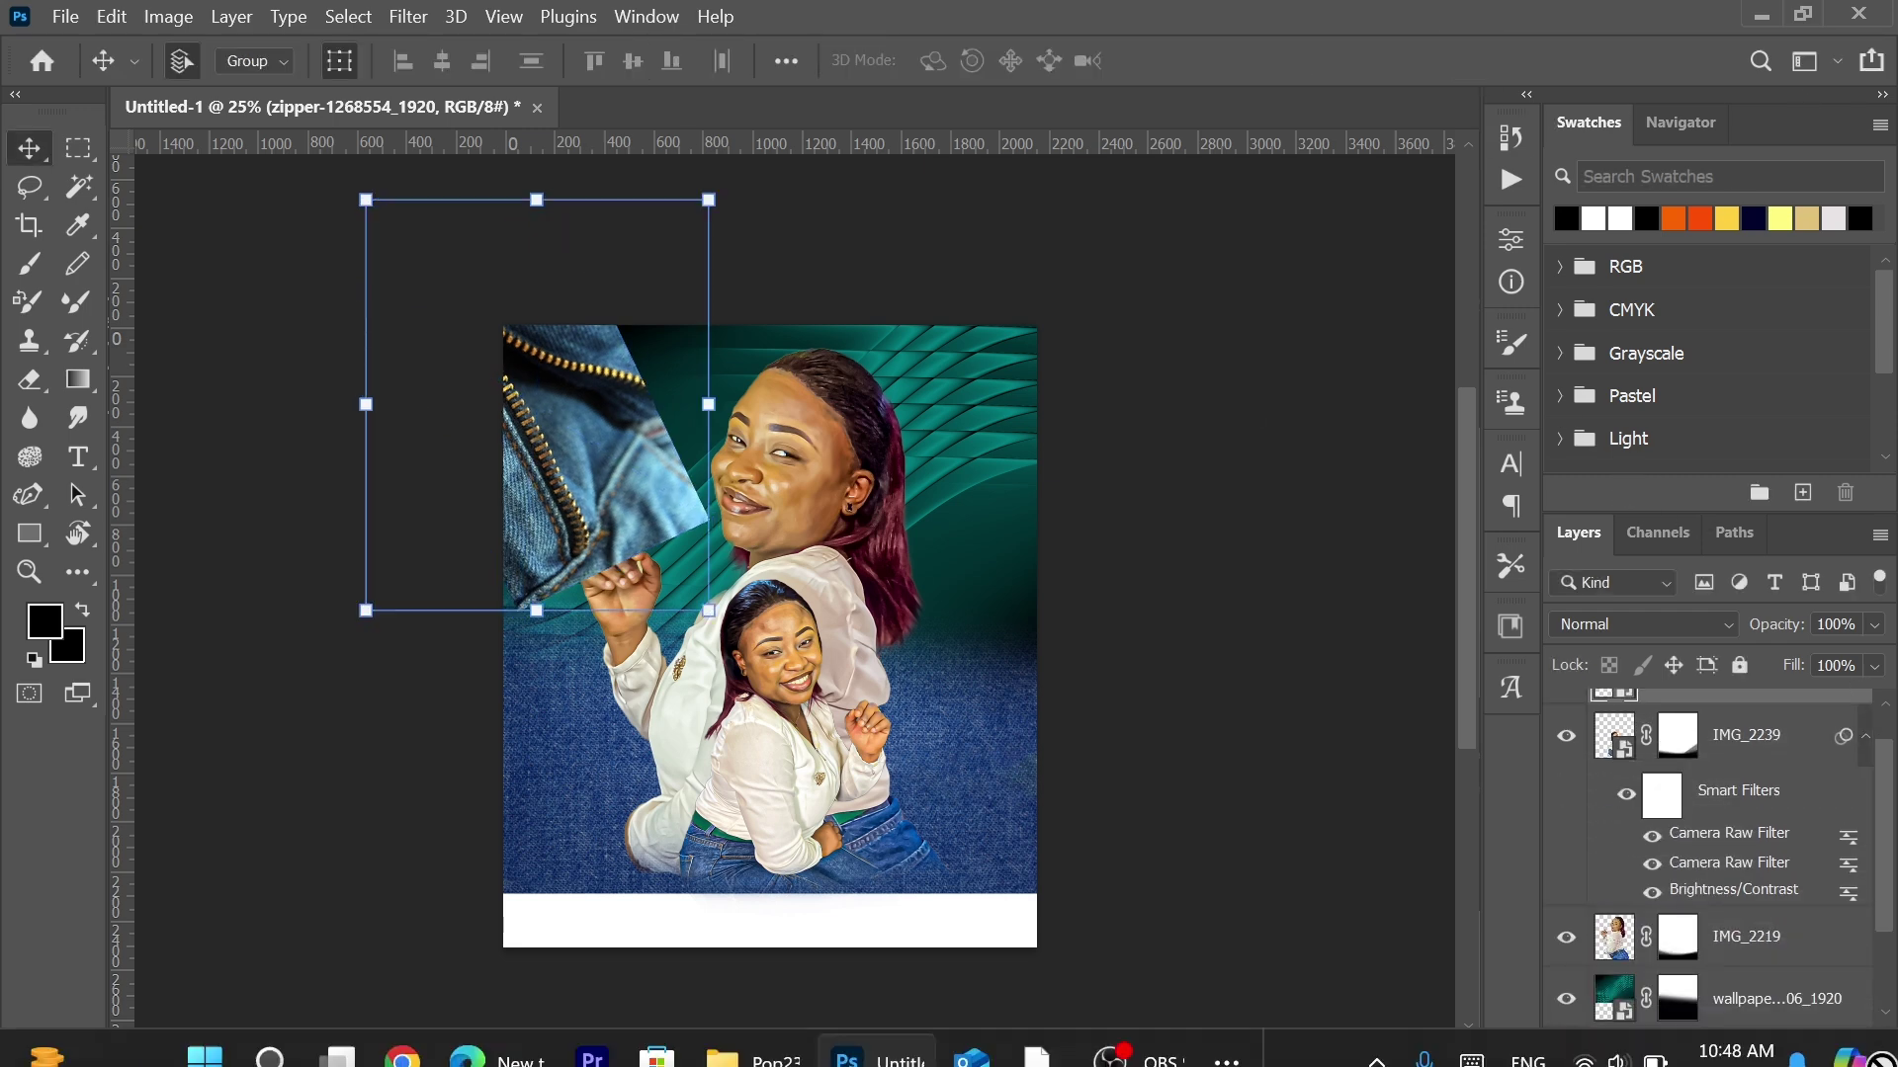
{"action": "left_click_drag", "start_coordinate": [1829, 934], "coordinate": [1829, 903]}
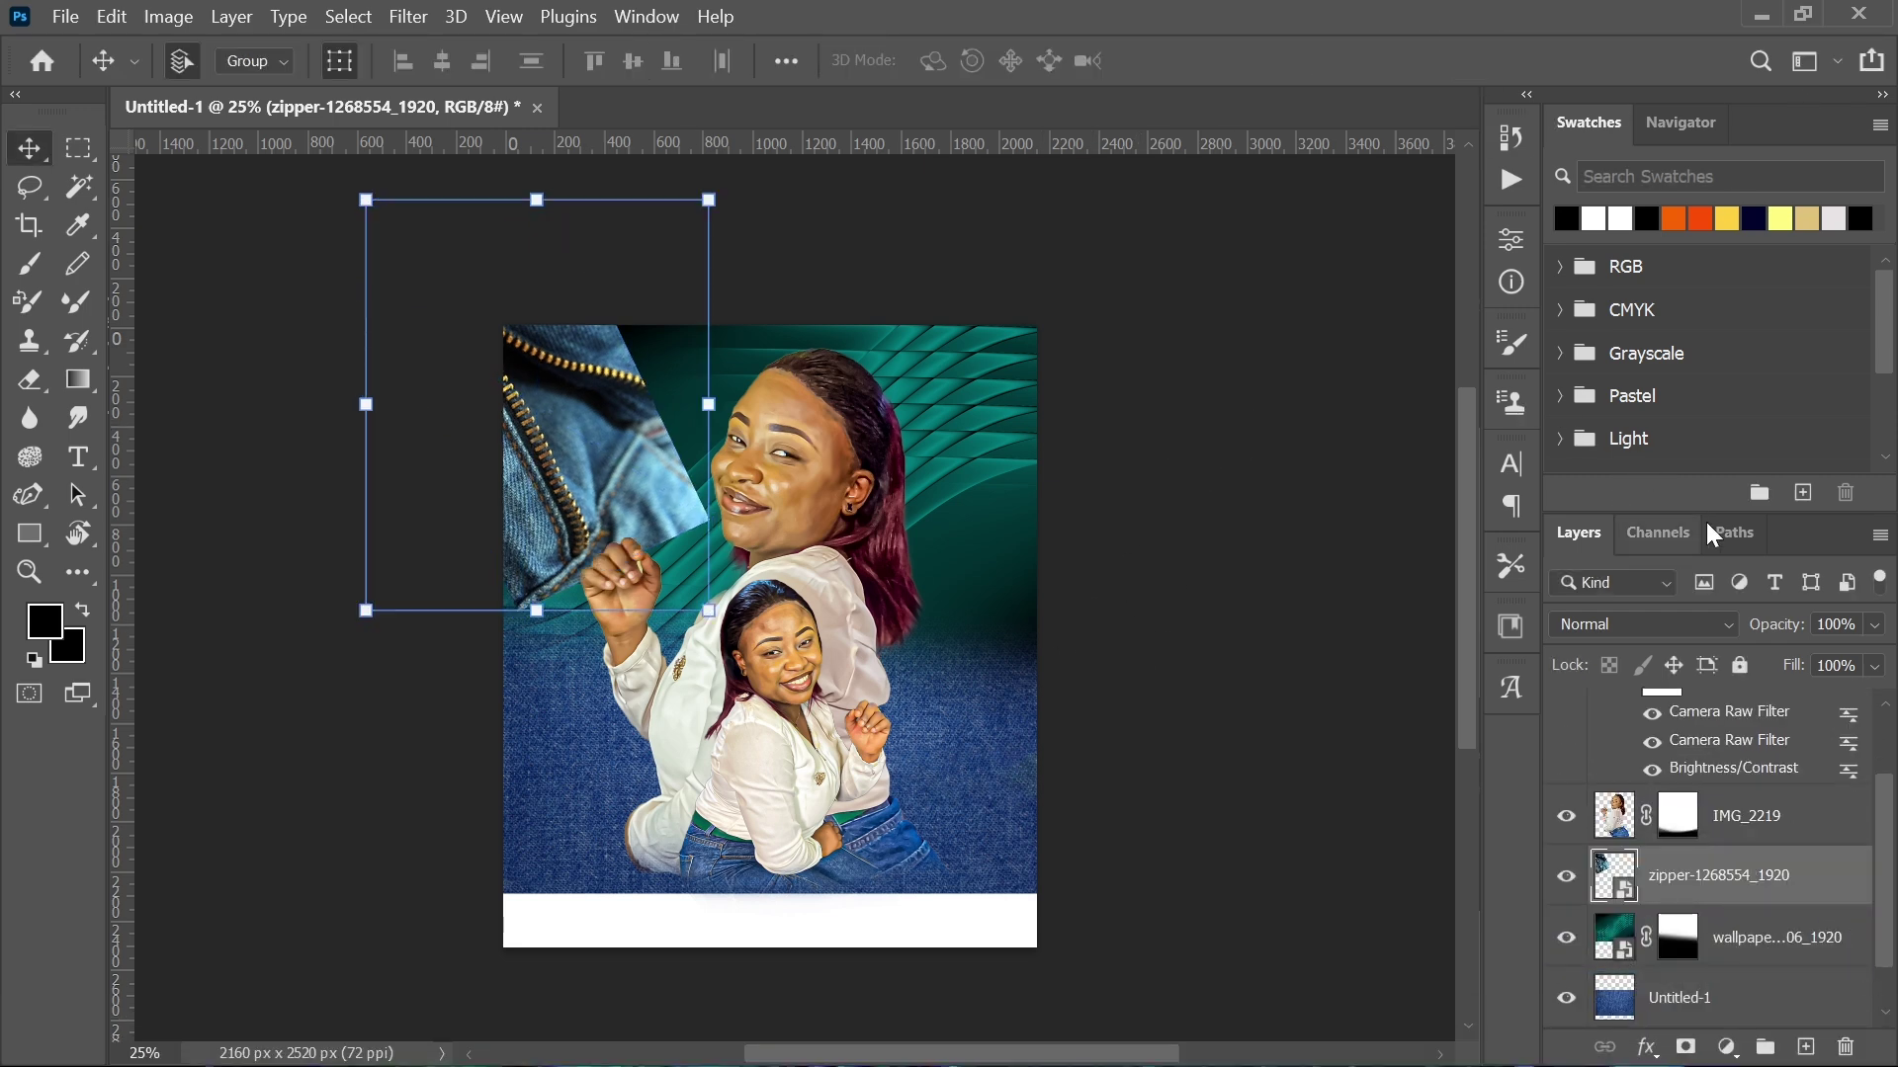
{"action": "left_click", "coordinate": [1670, 624]}
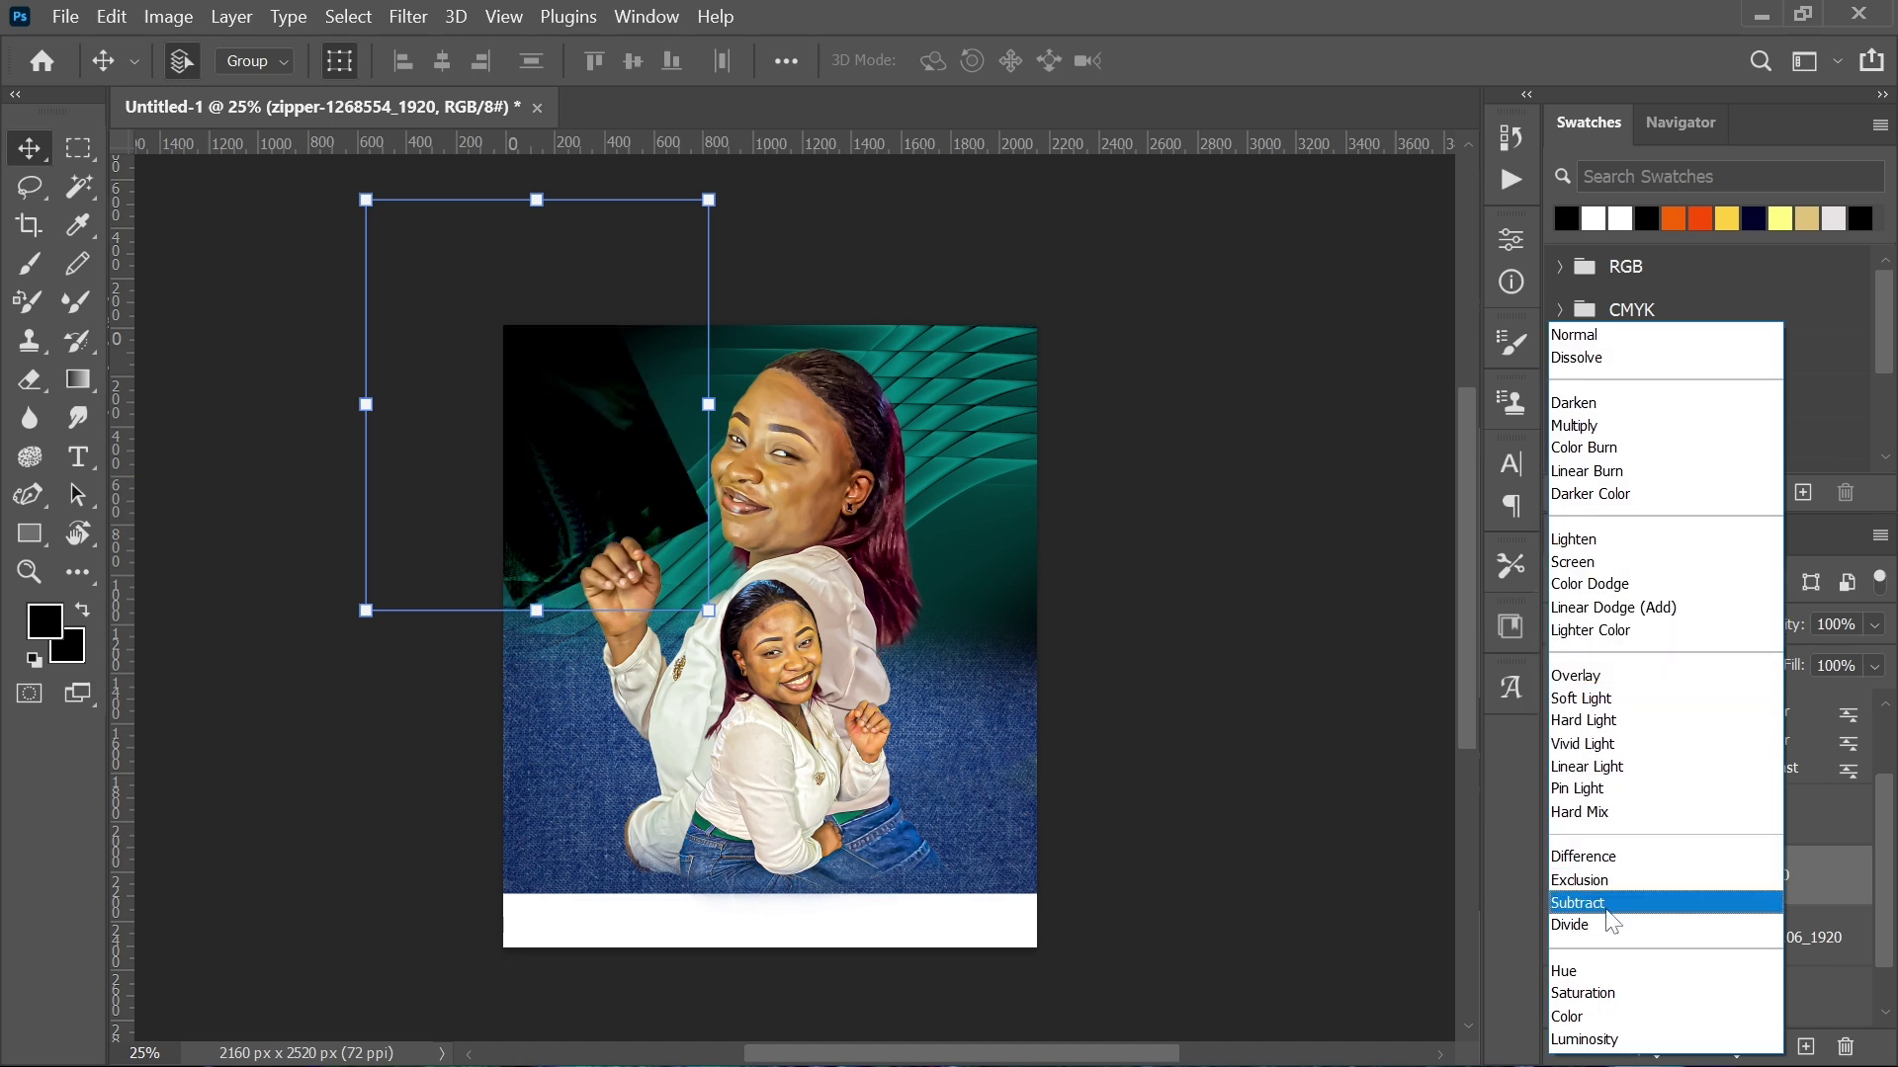
{"action": "key", "text": "Escape"}
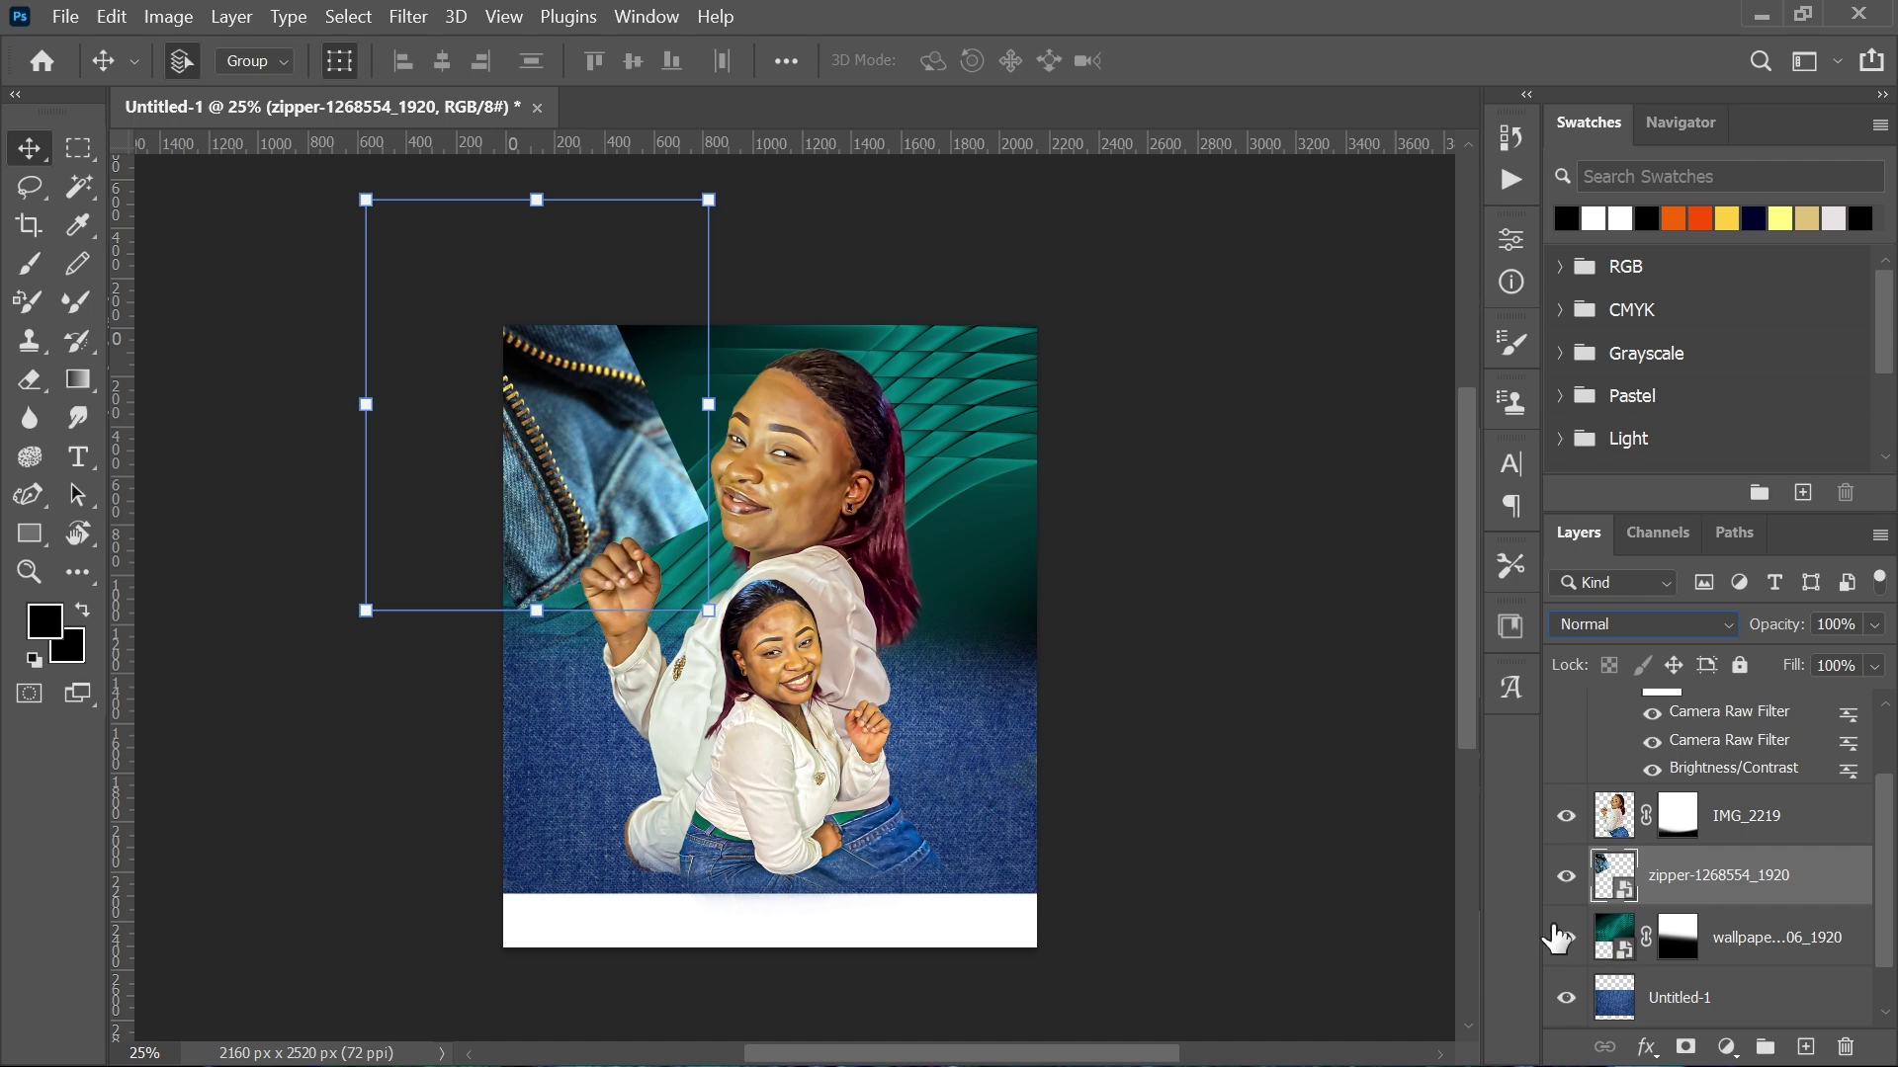
{"action": "left_click", "coordinate": [1718, 626]}
{"action": "left_click", "coordinate": [1719, 1044]}
Step: Mask the zipper layer with repeated gradients so the denim shows only top-left
{"action": "left_click", "coordinate": [78, 380]}
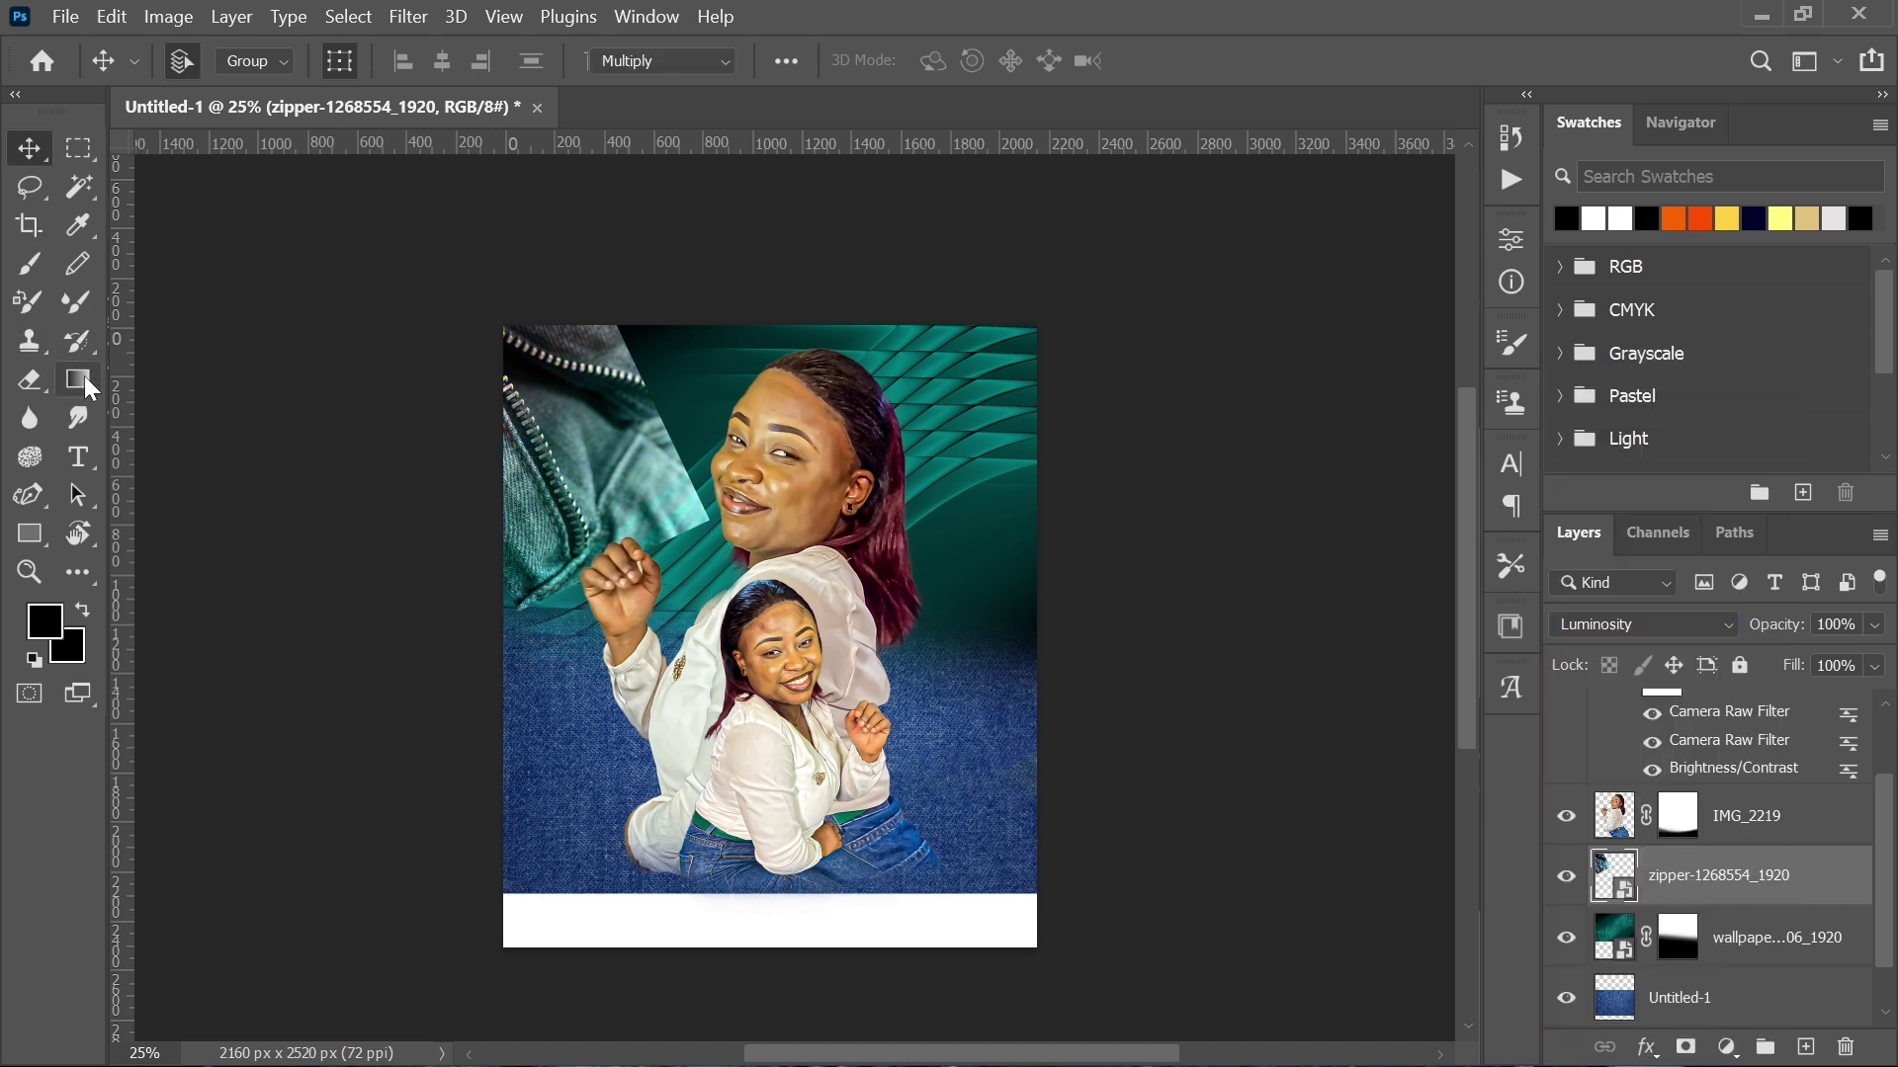
{"action": "left_click", "coordinate": [1685, 1047]}
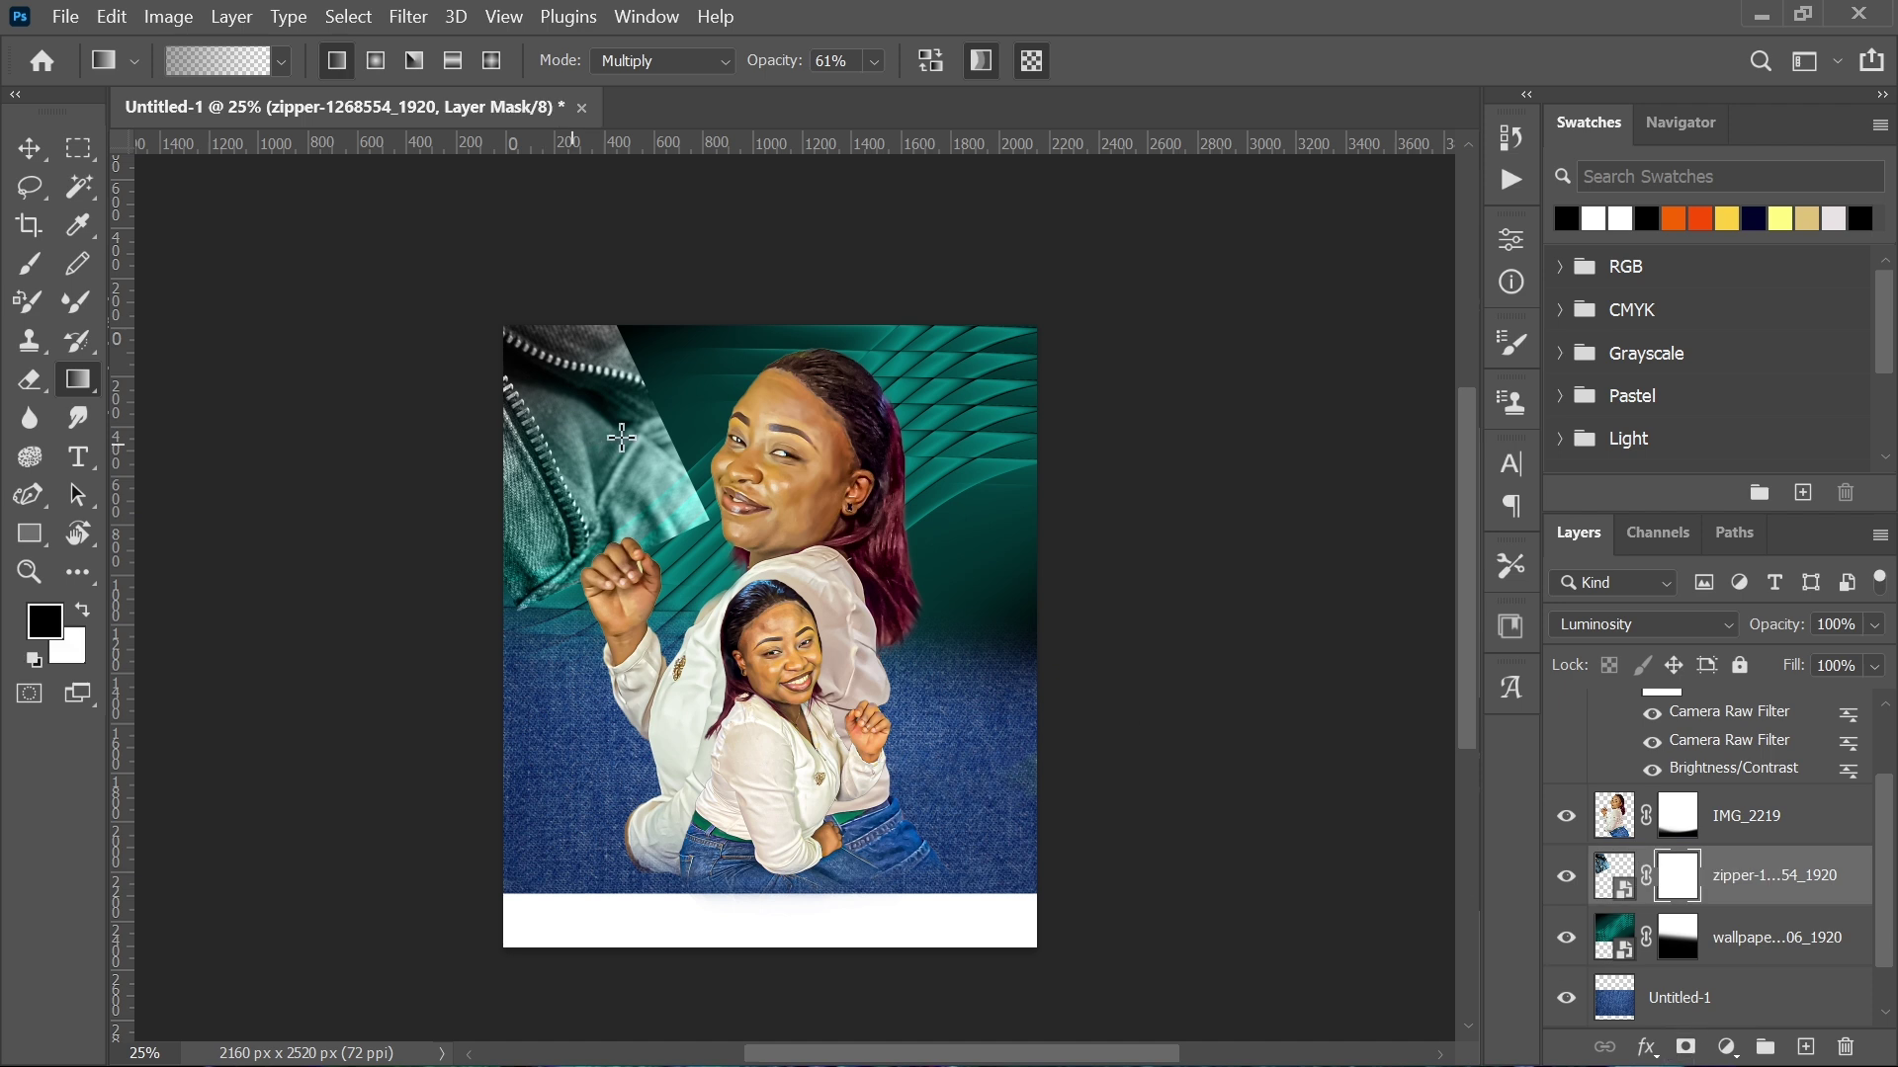
{"action": "left_click_drag", "start_coordinate": [647, 461], "coordinate": [649, 477]}
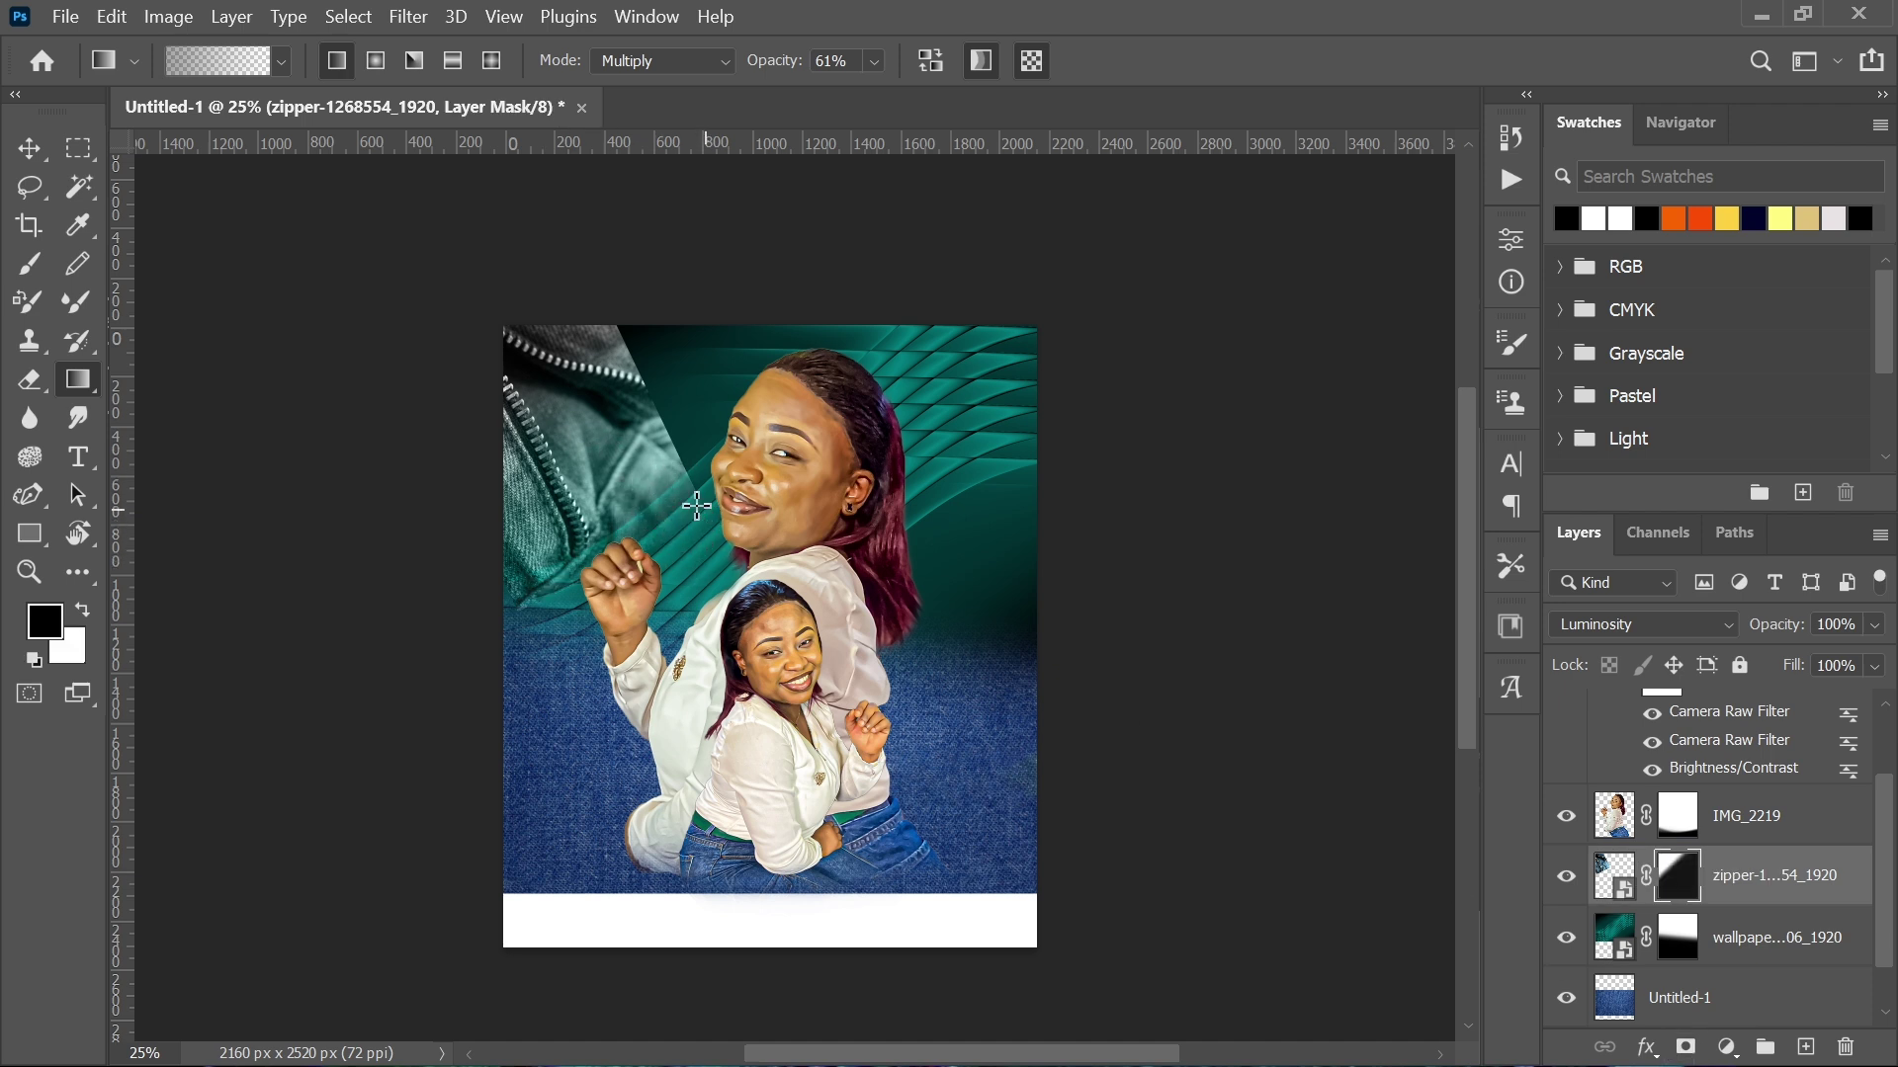
{"action": "left_click_drag", "start_coordinate": [635, 366], "coordinate": [669, 489]}
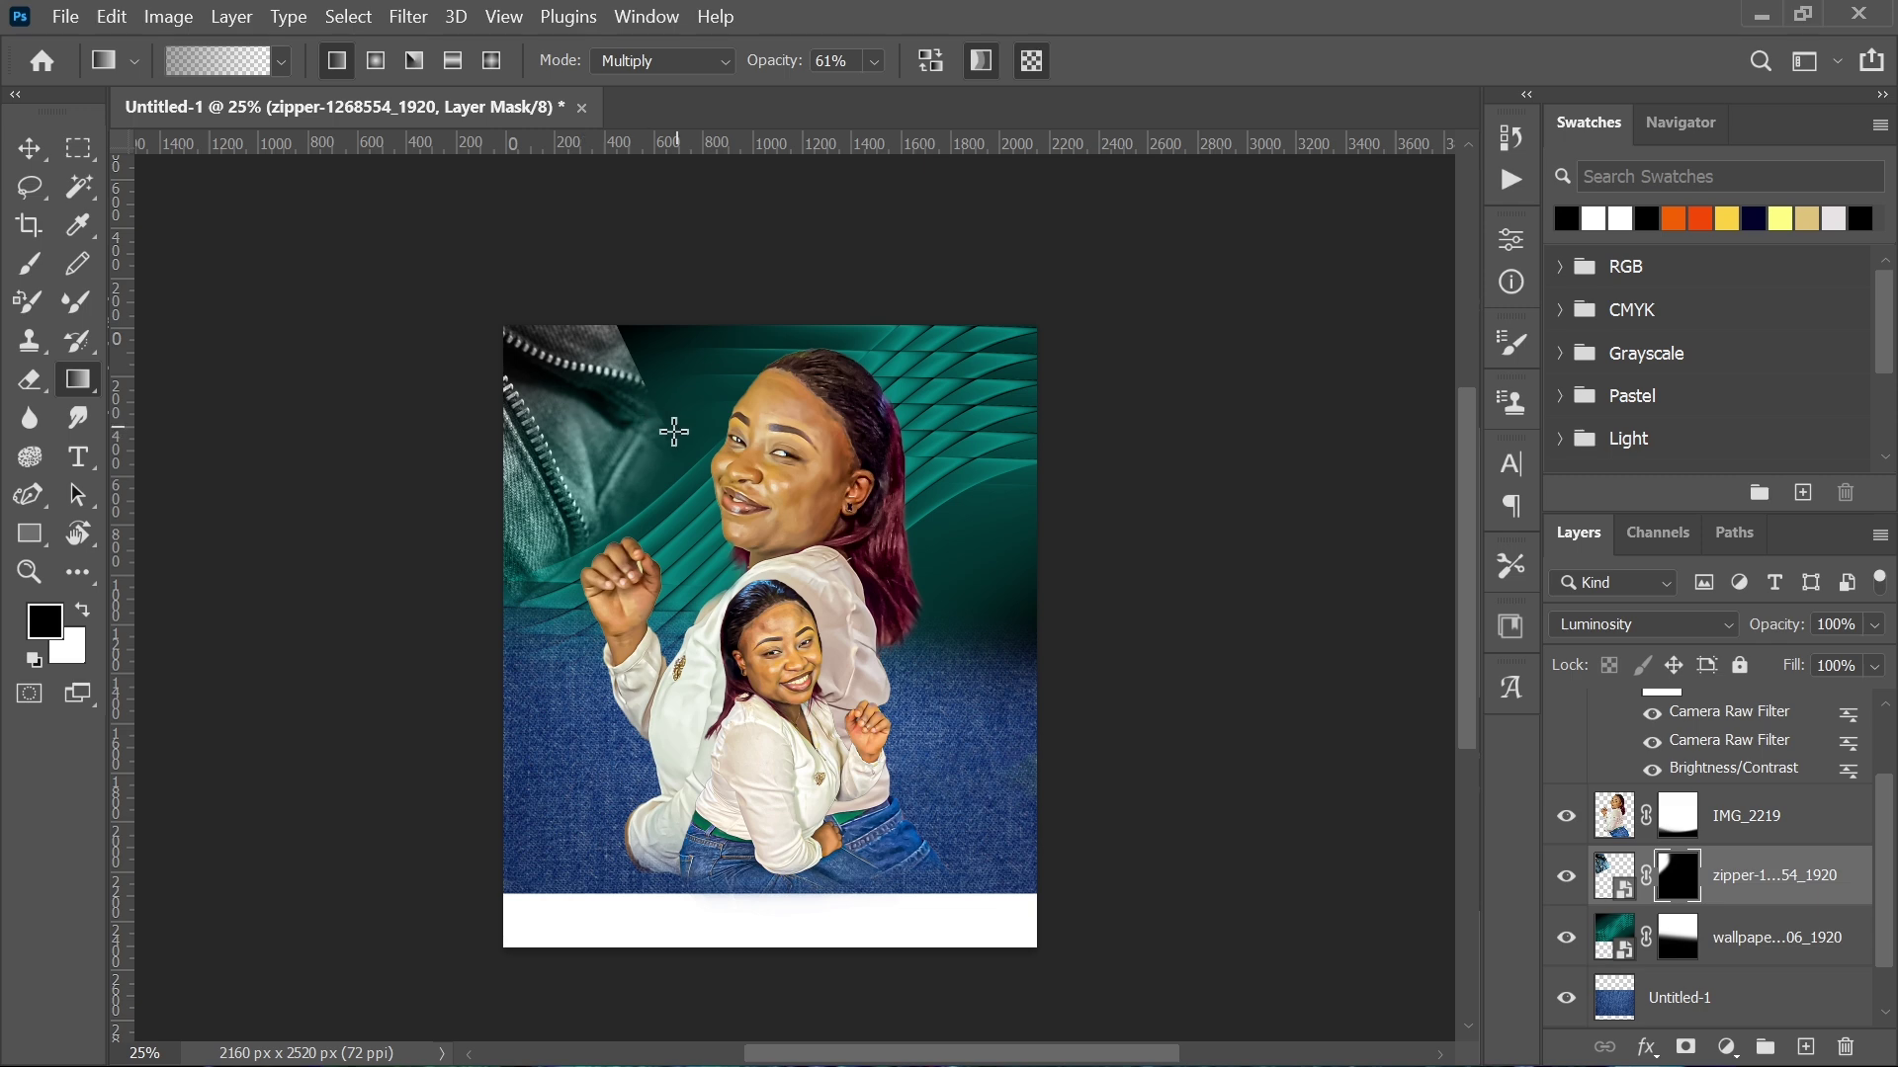
{"action": "left_click_drag", "start_coordinate": [656, 364], "coordinate": [222, 427]}
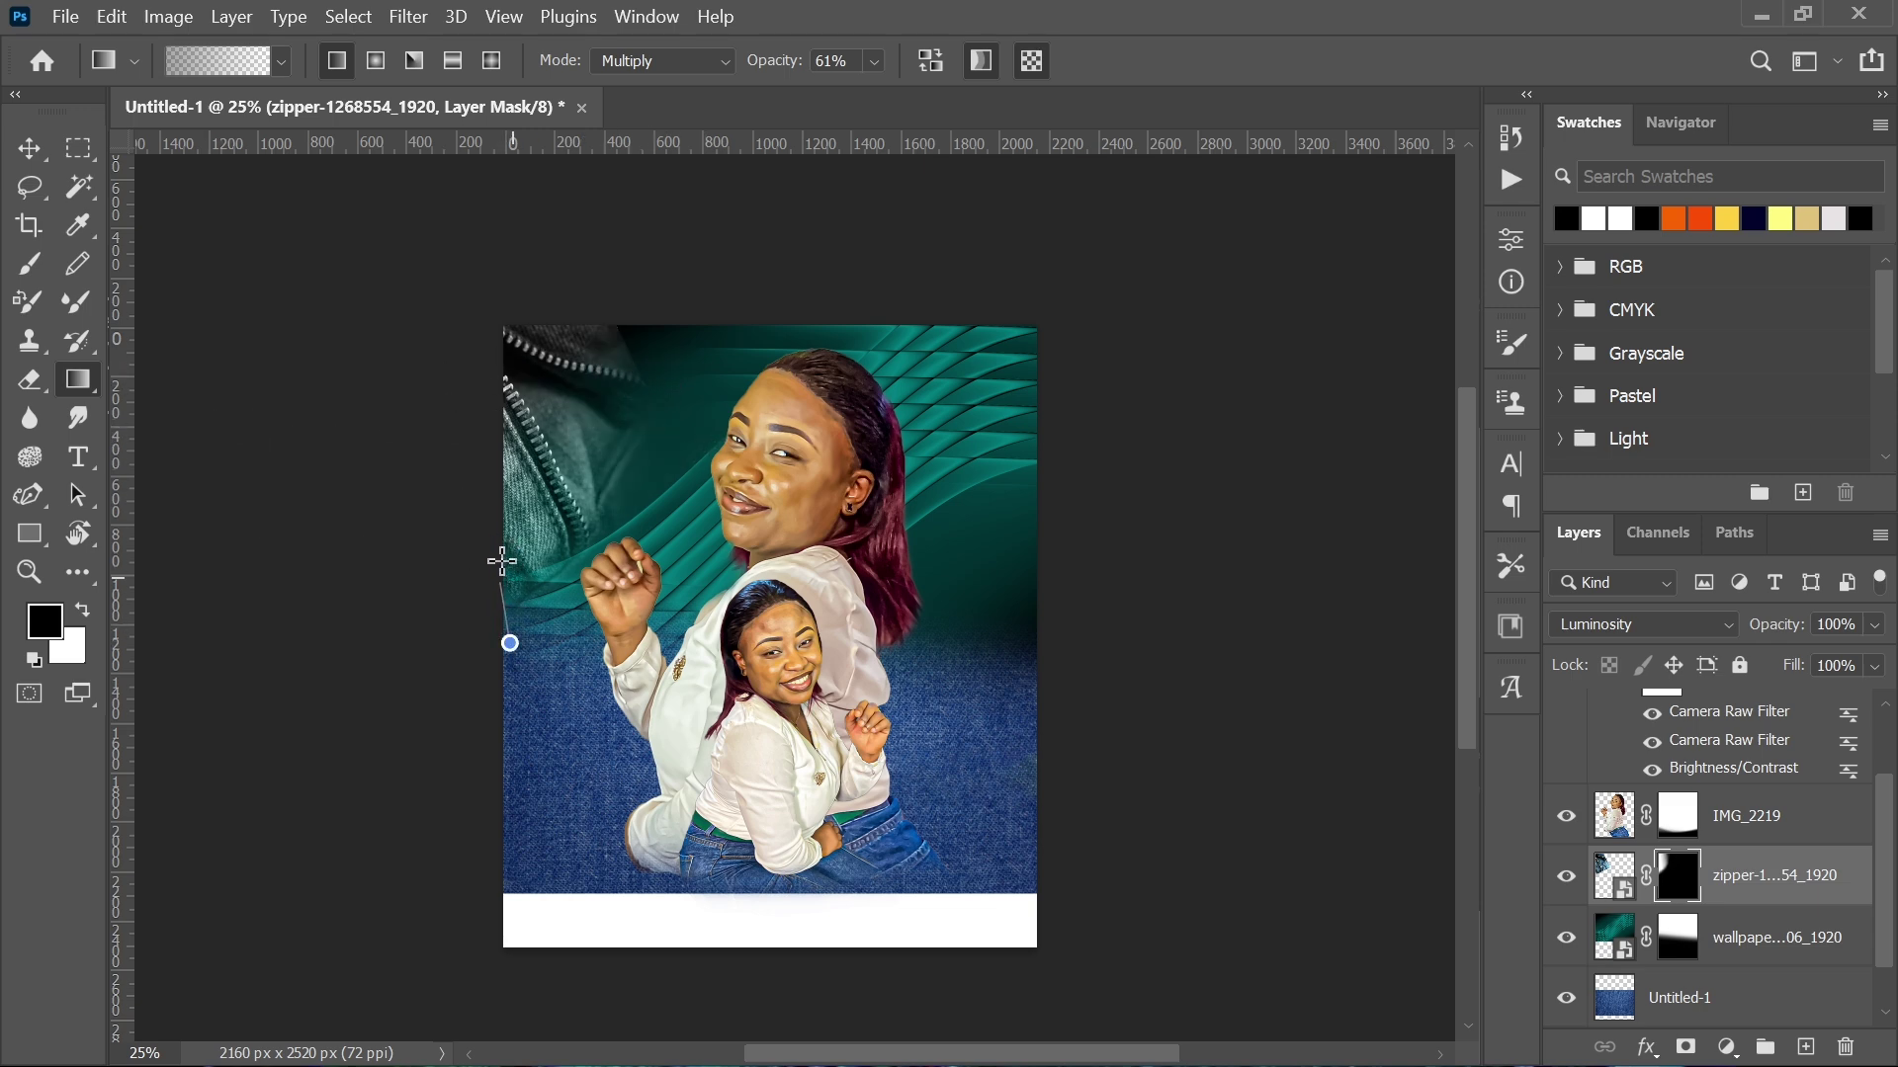
{"action": "left_click_drag", "start_coordinate": [502, 561], "coordinate": [520, 547]}
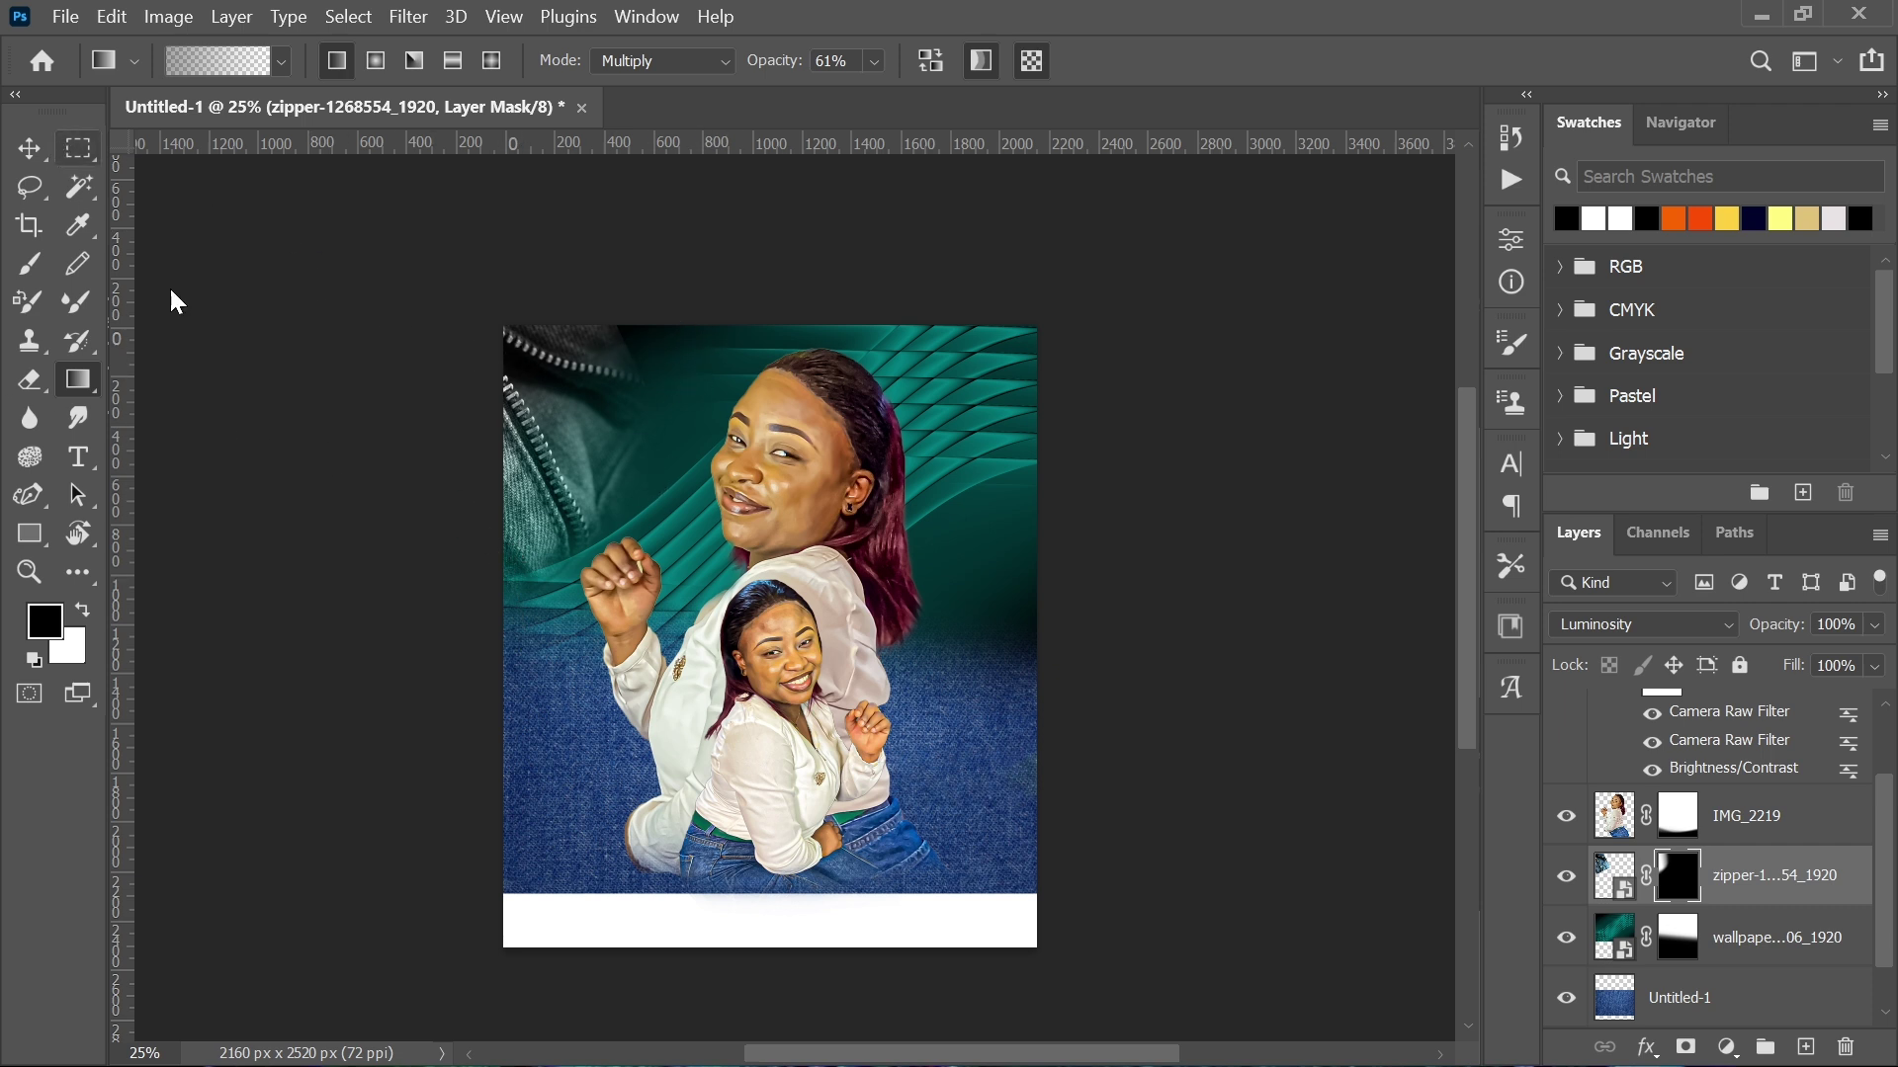
{"action": "left_click", "coordinate": [36, 160]}
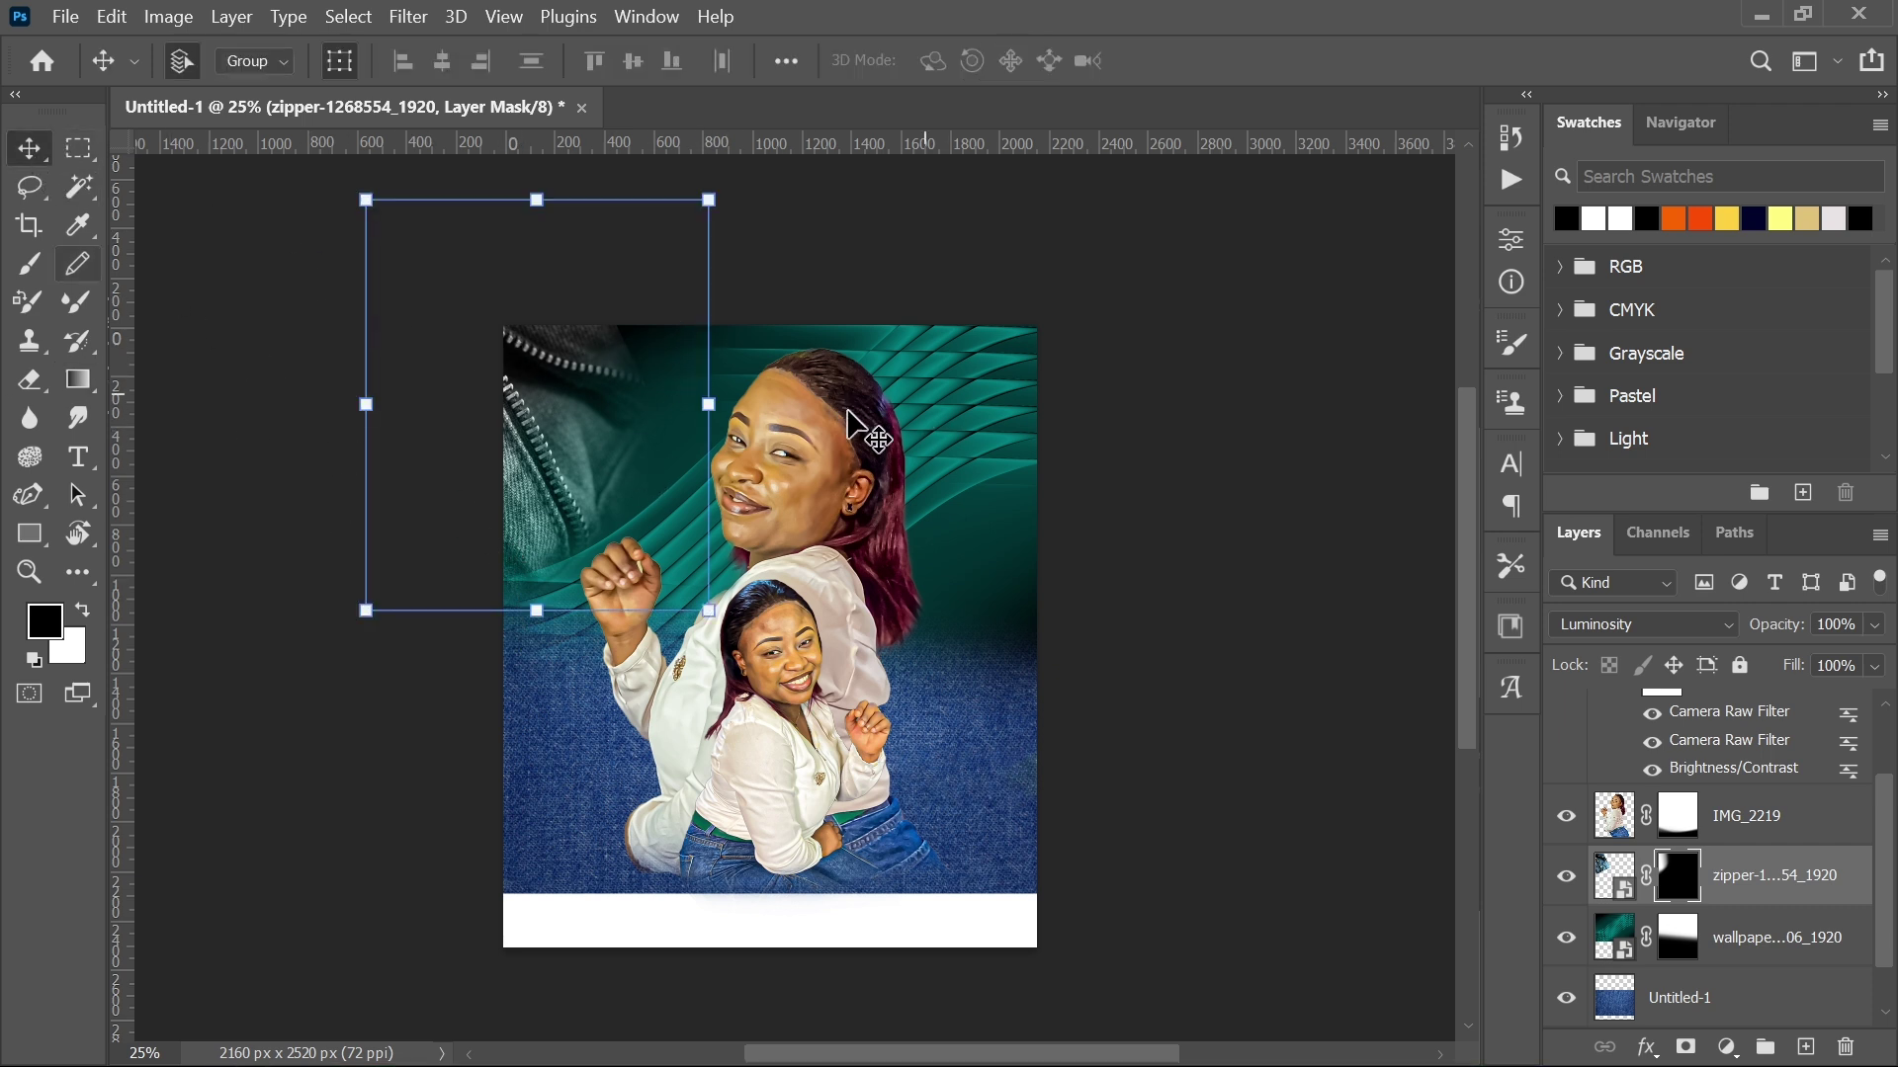
{"action": "left_click", "coordinate": [1199, 564]}
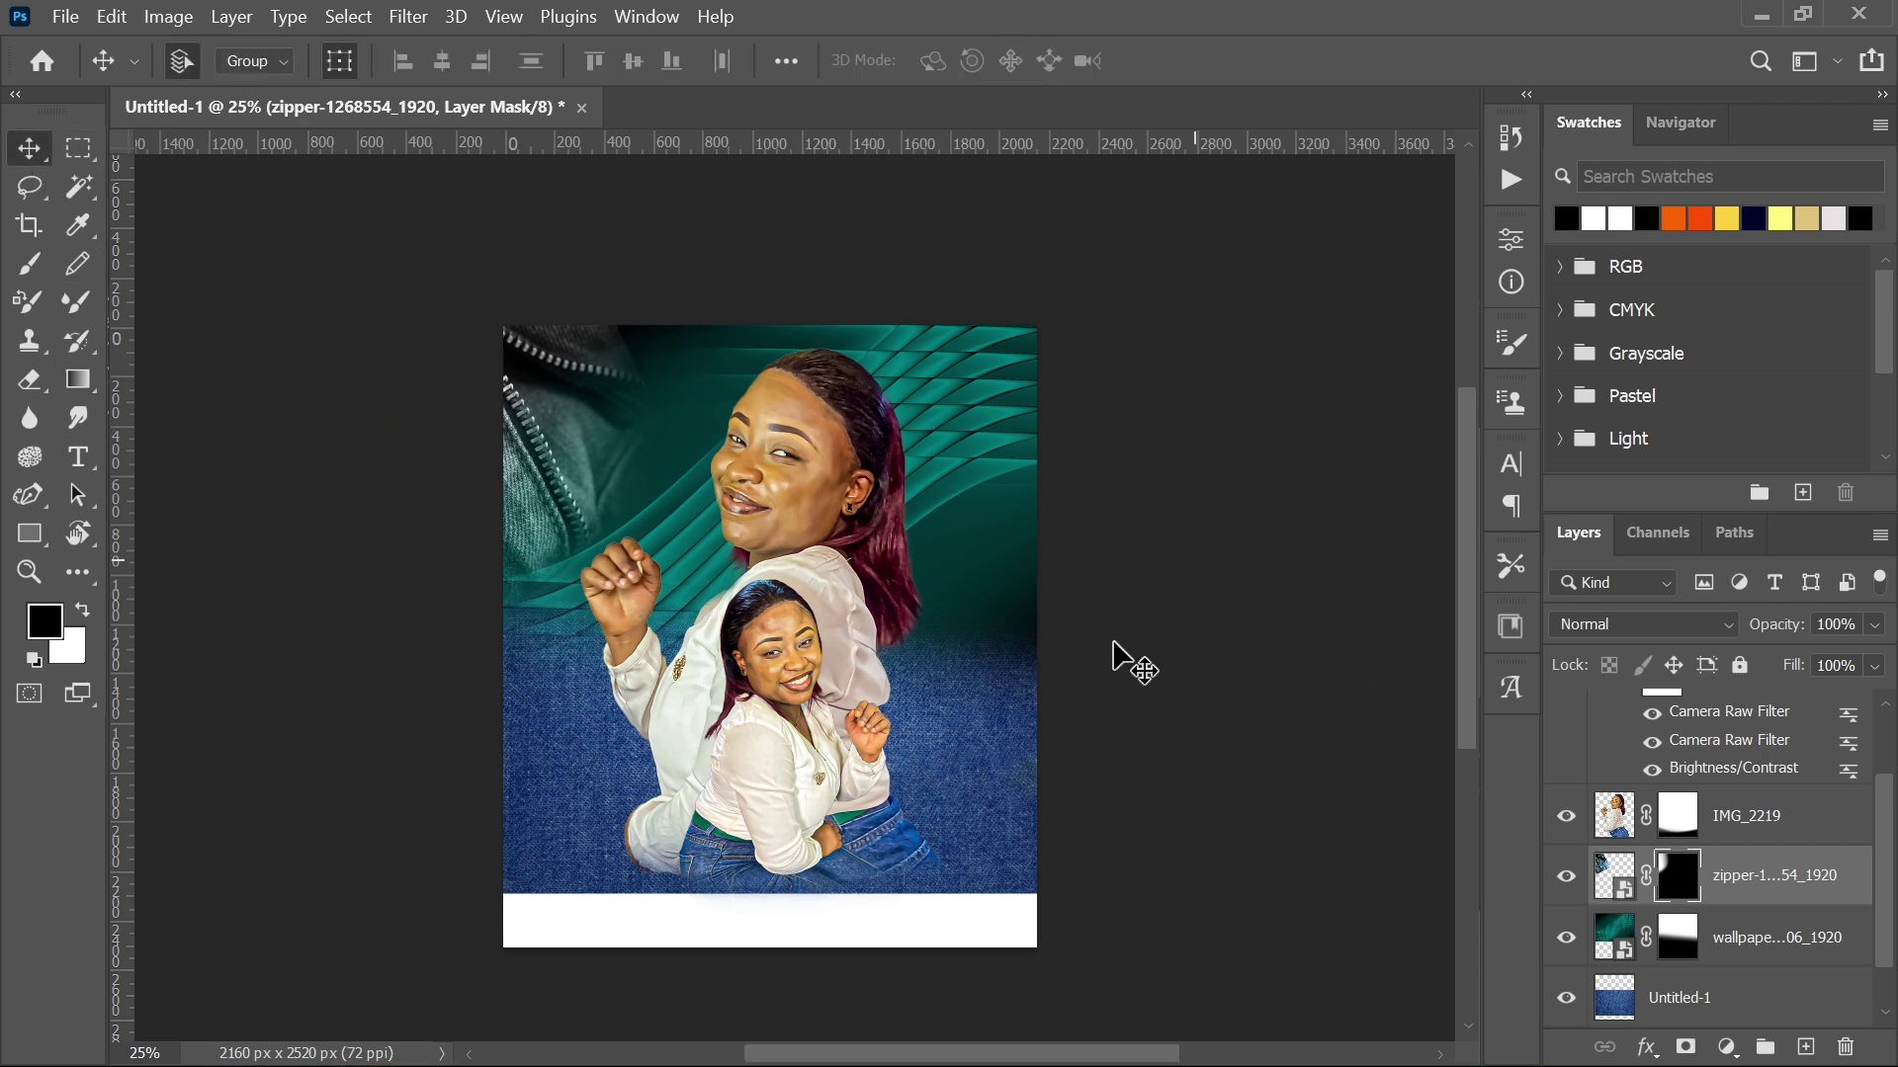
{"action": "left_click", "coordinate": [1018, 684]}
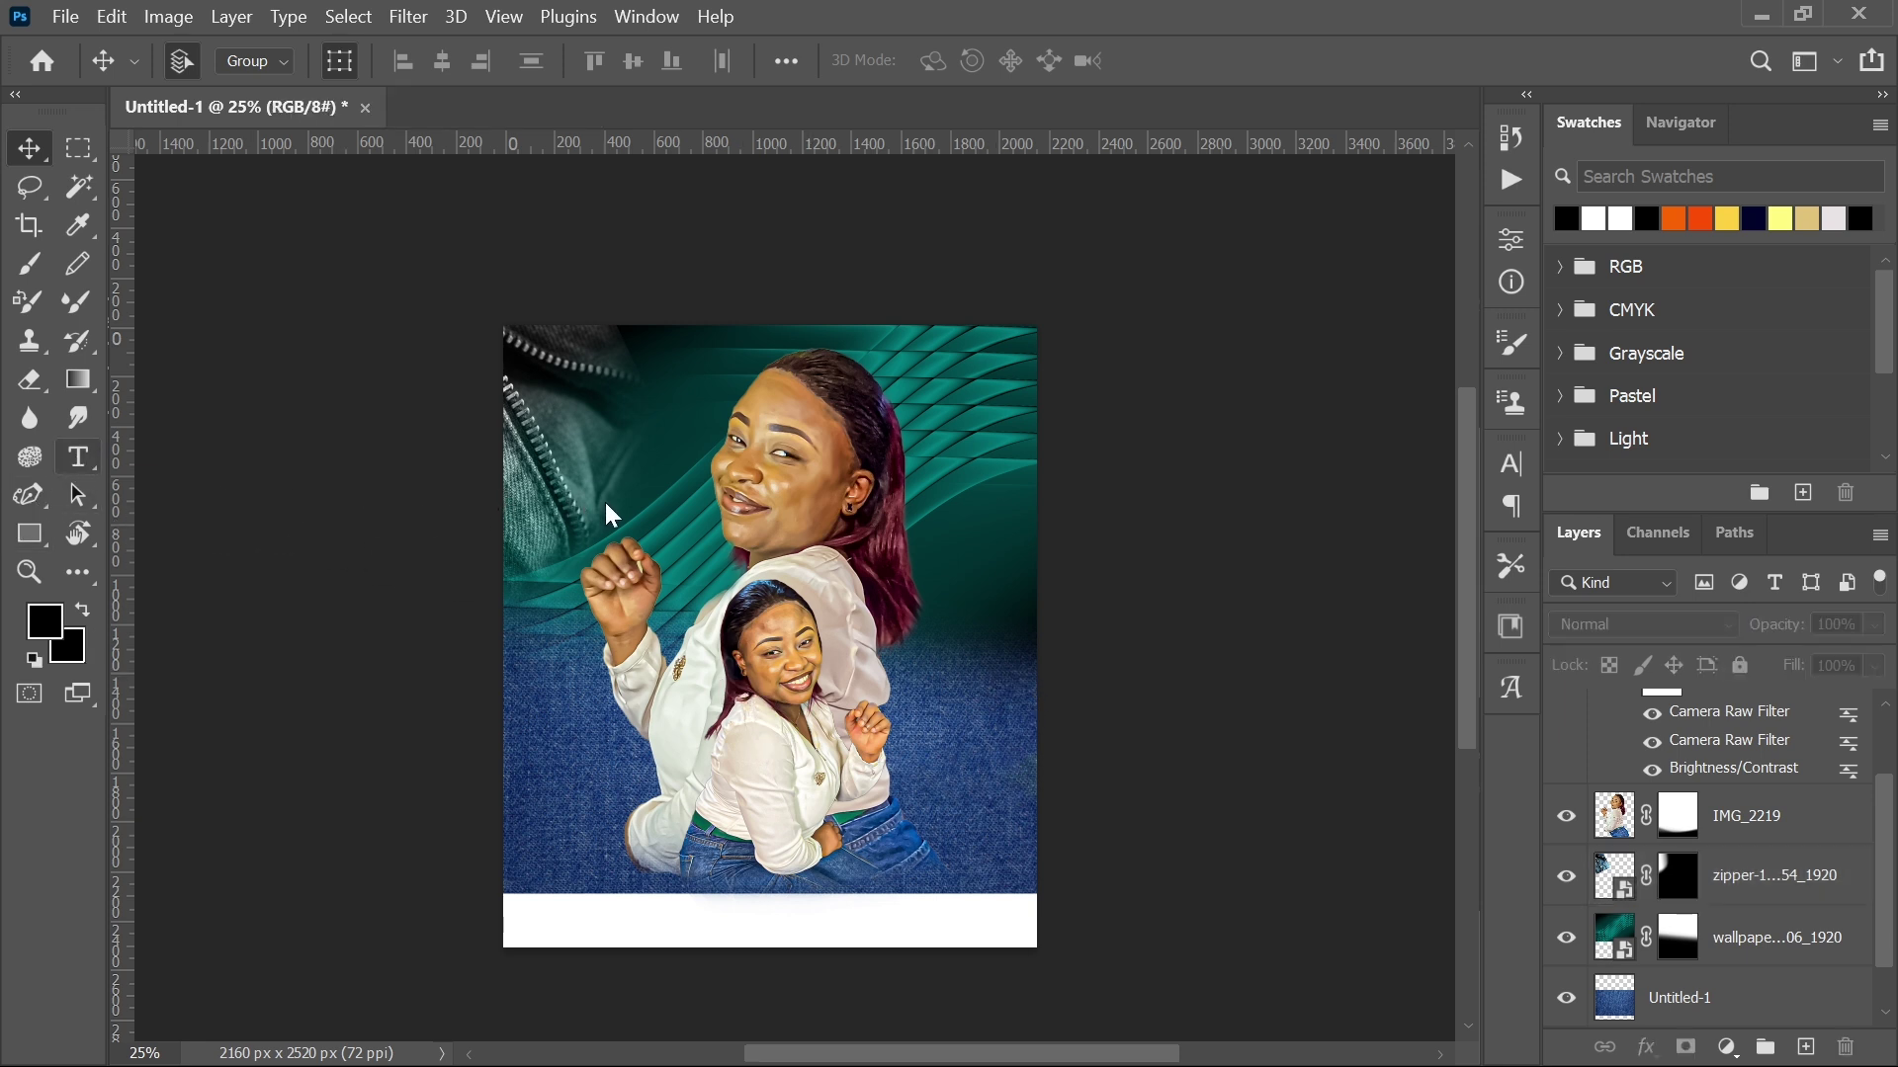
Step: Add a 'MARA' text layer and move it beneath the portrait layers
{"action": "key", "text": "t"}
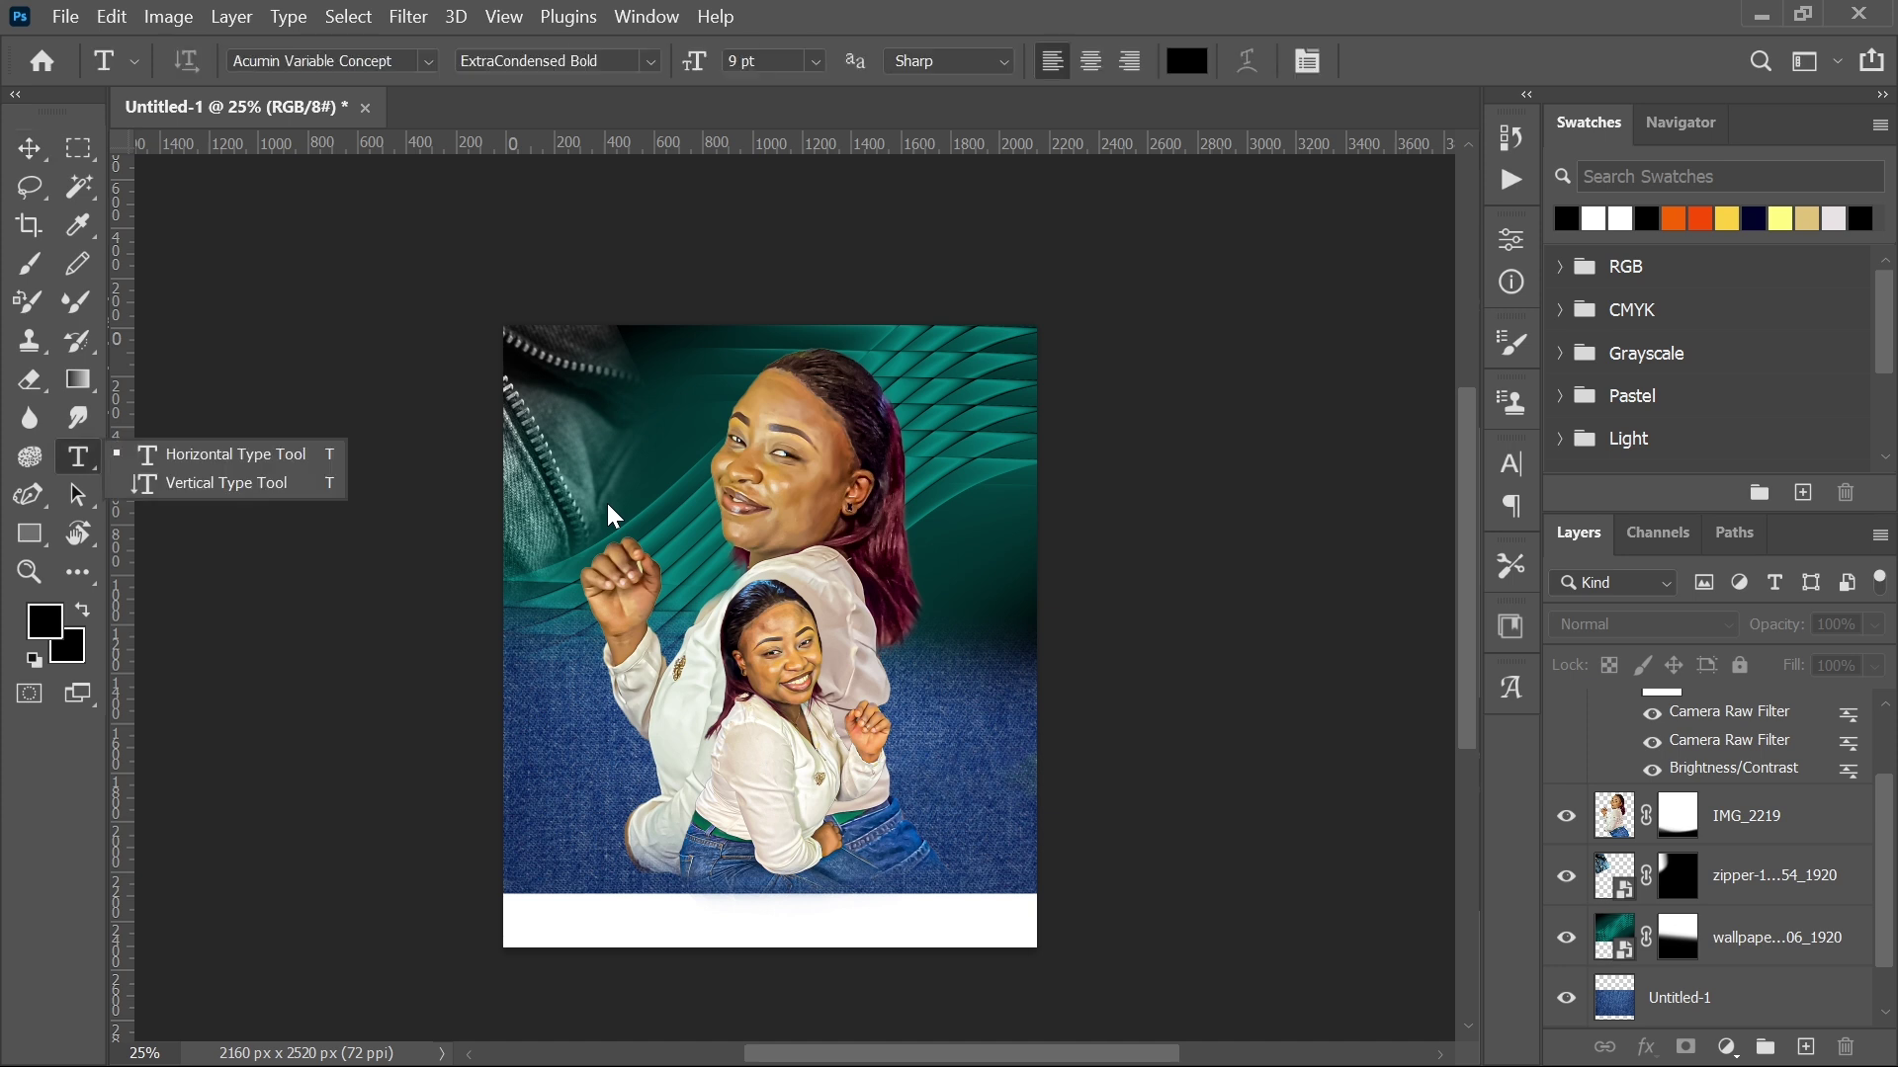
{"action": "left_click", "coordinate": [630, 504]}
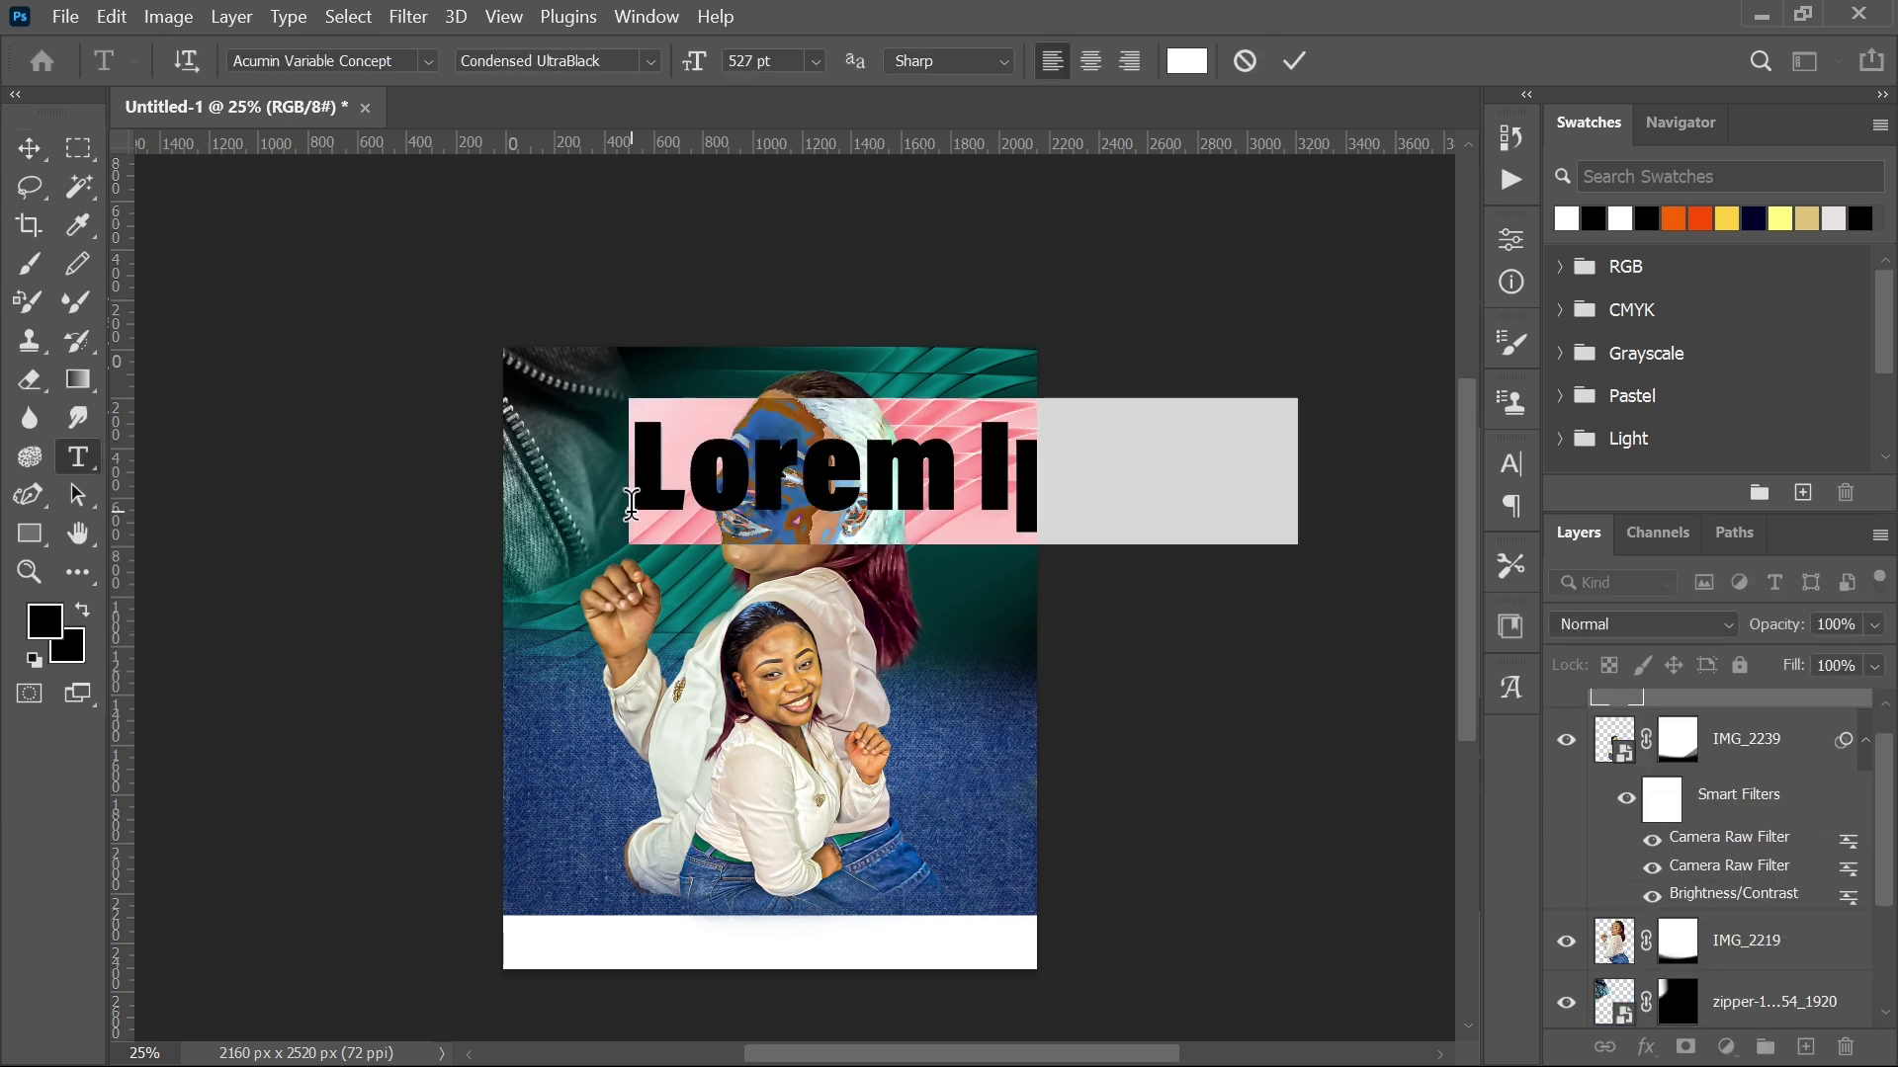
{"action": "type", "text": "MARA"}
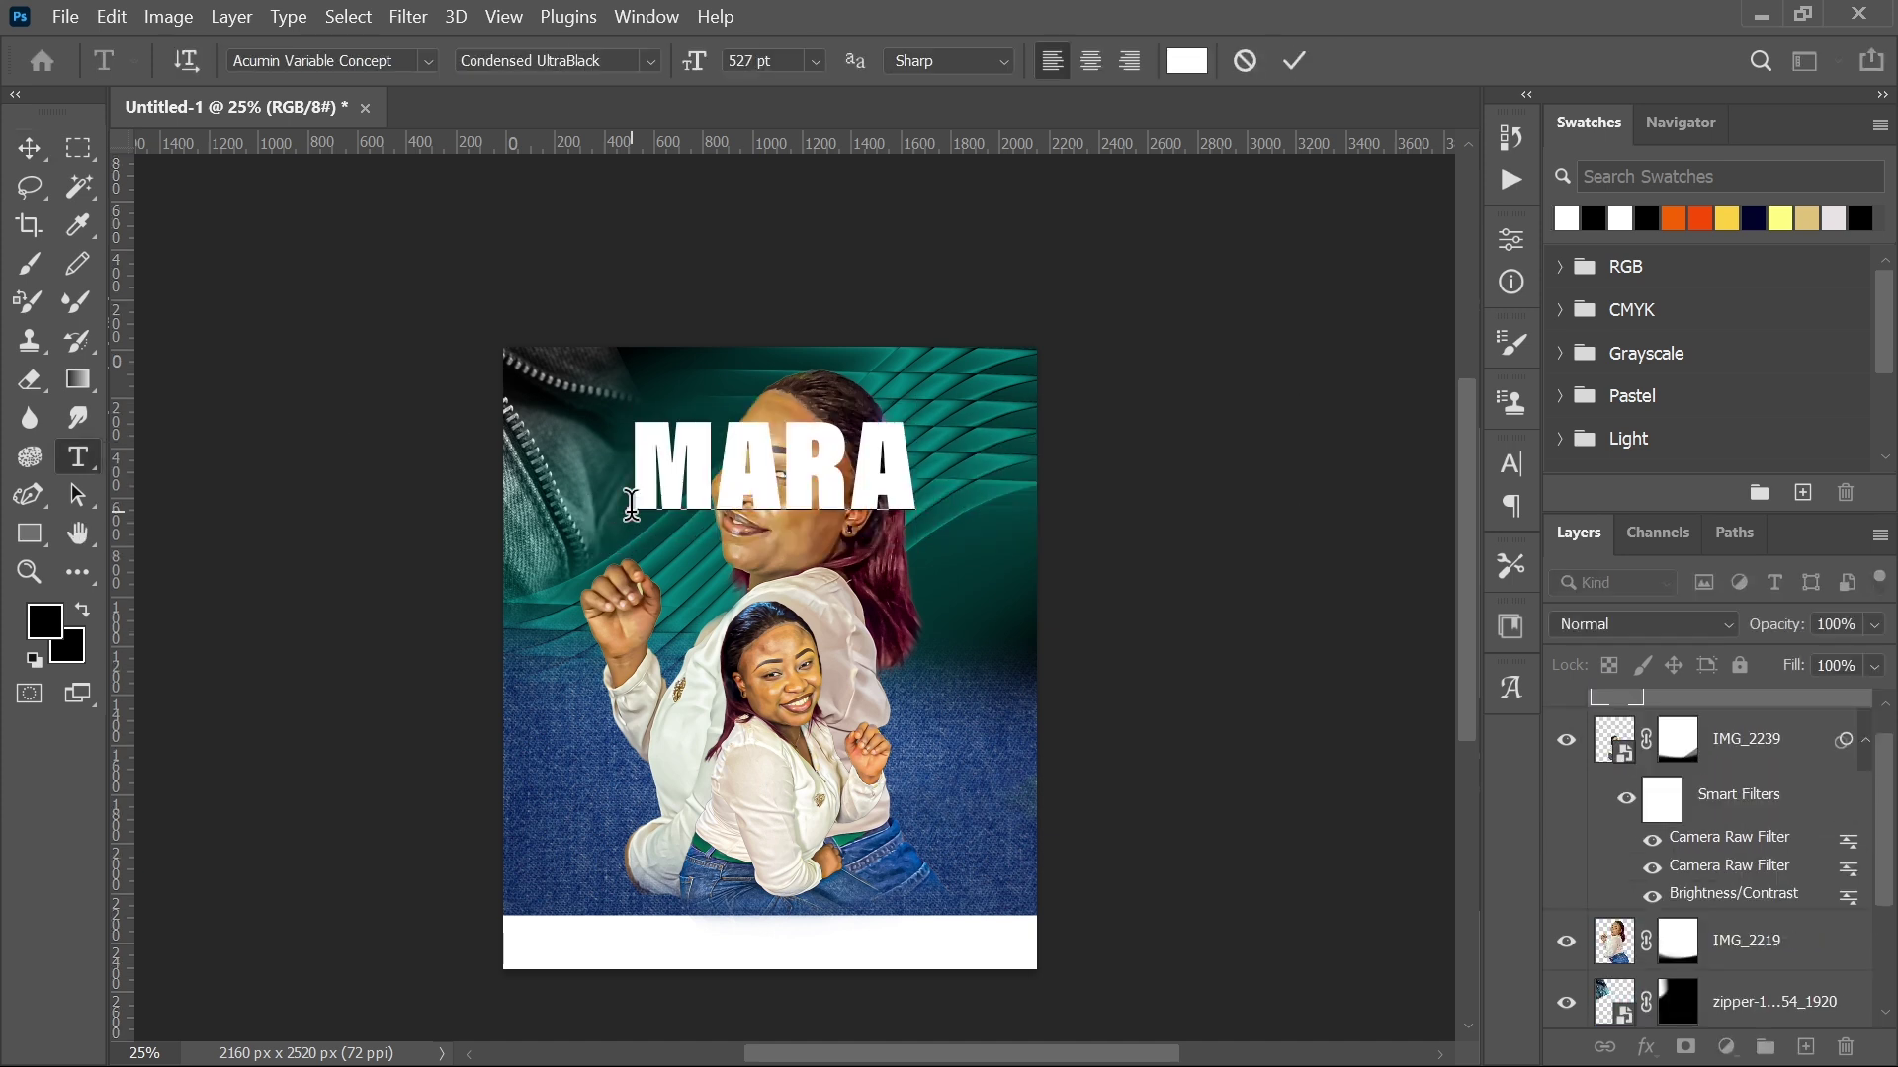
{"action": "left_click", "coordinate": [1295, 60]}
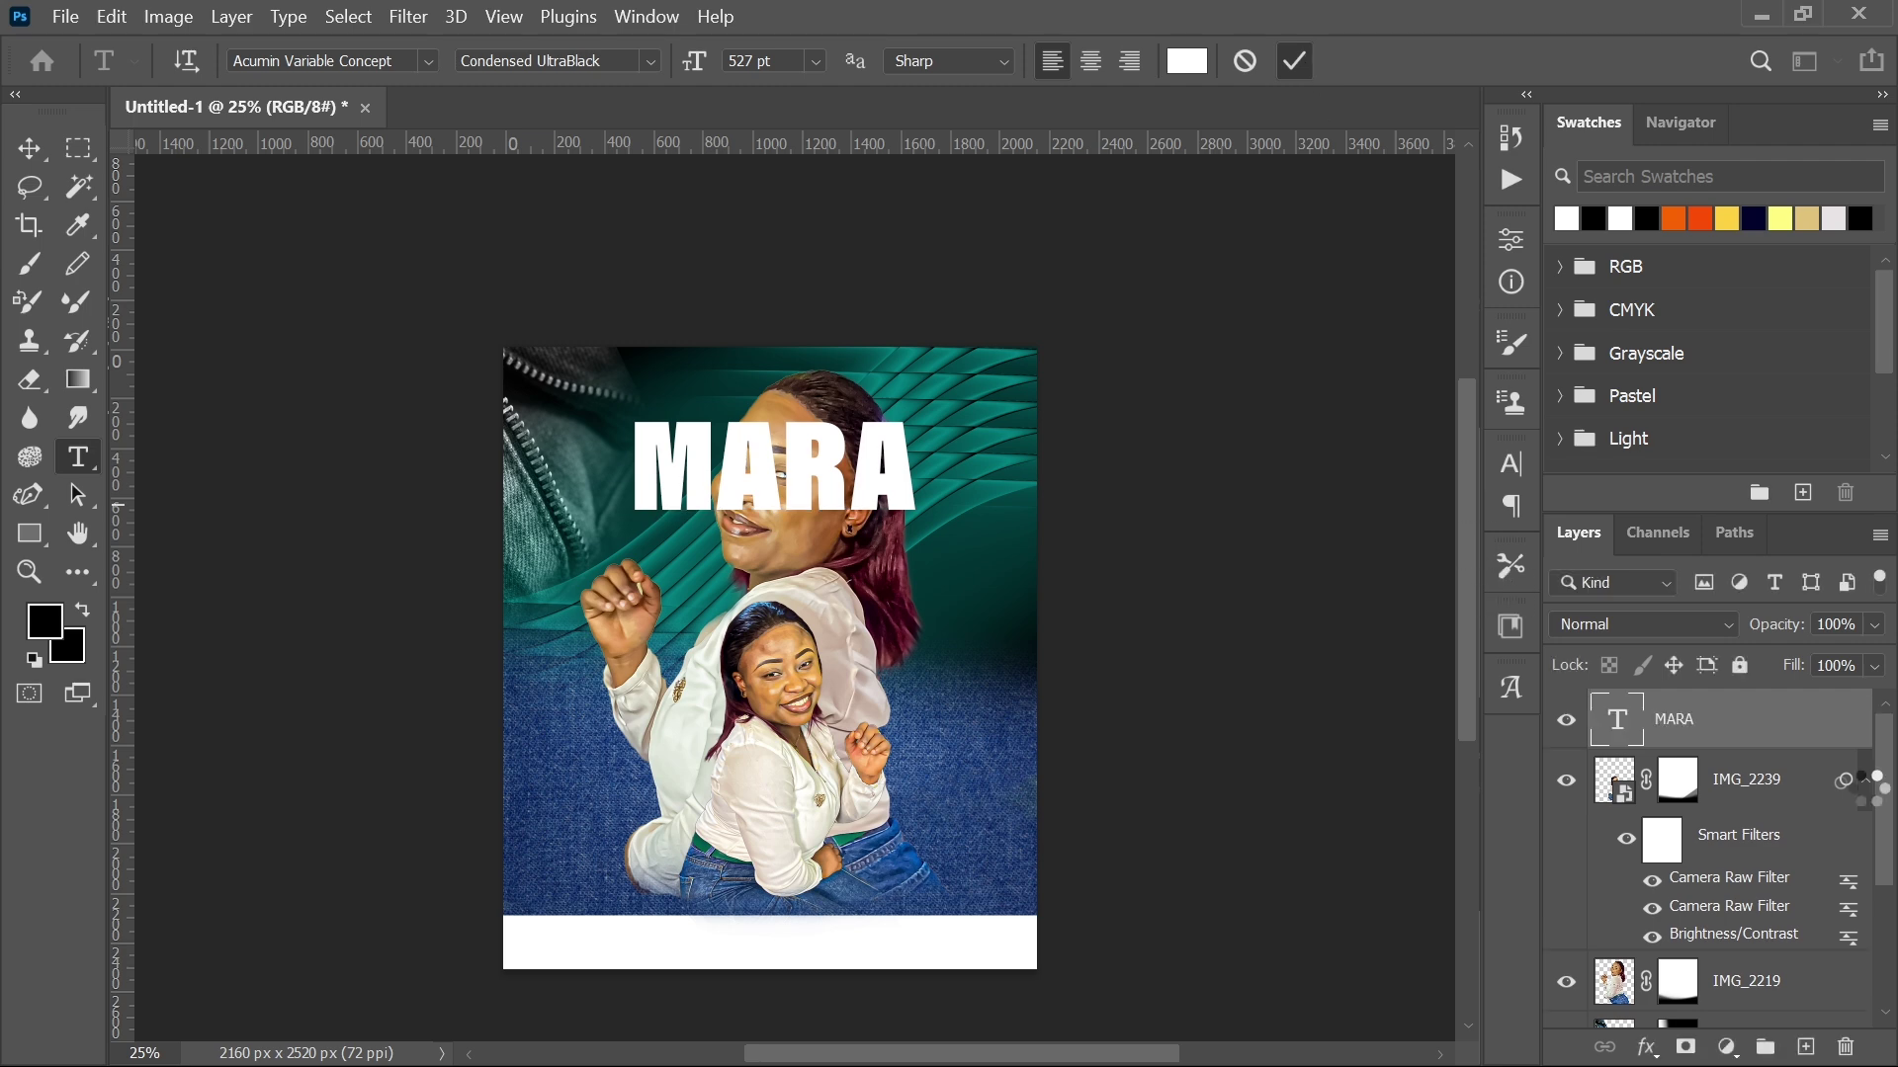
{"action": "left_click_drag", "start_coordinate": [1774, 726], "coordinate": [1767, 1018]}
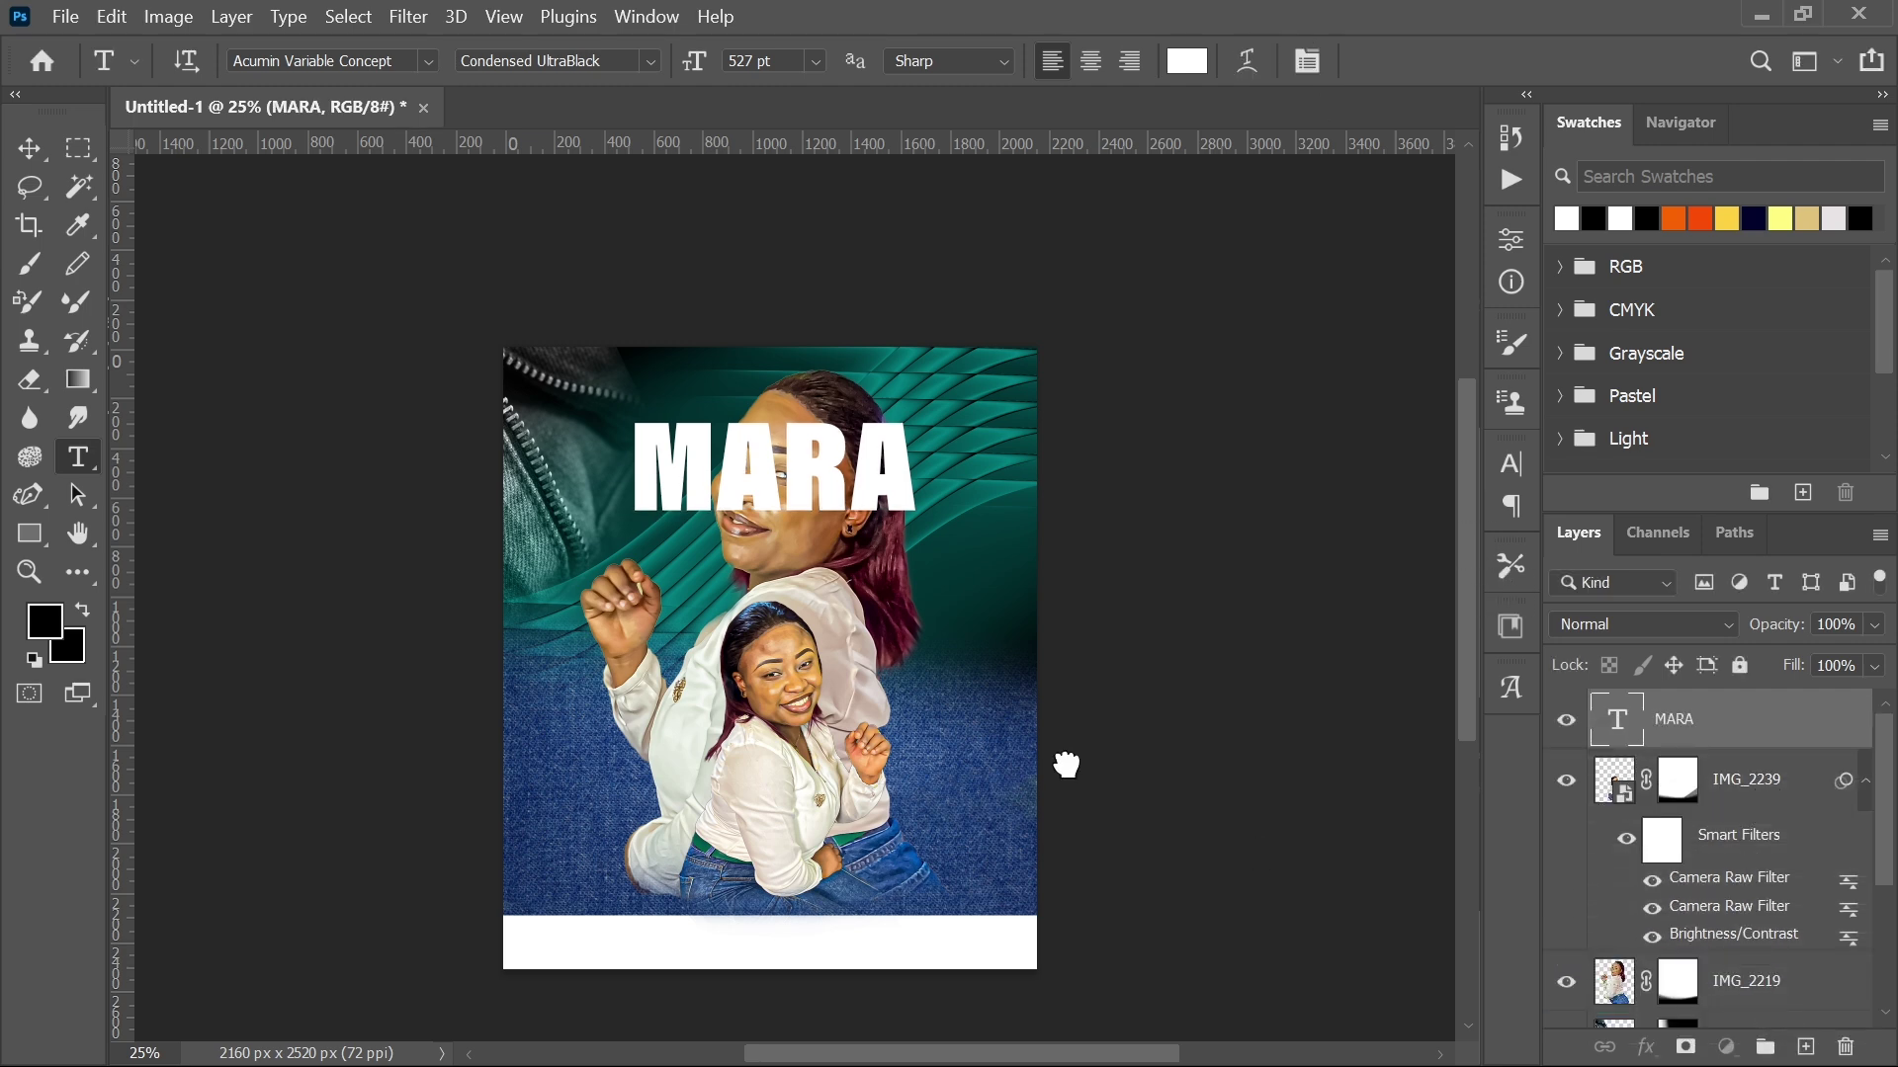
{"action": "left_click", "coordinate": [27, 148]}
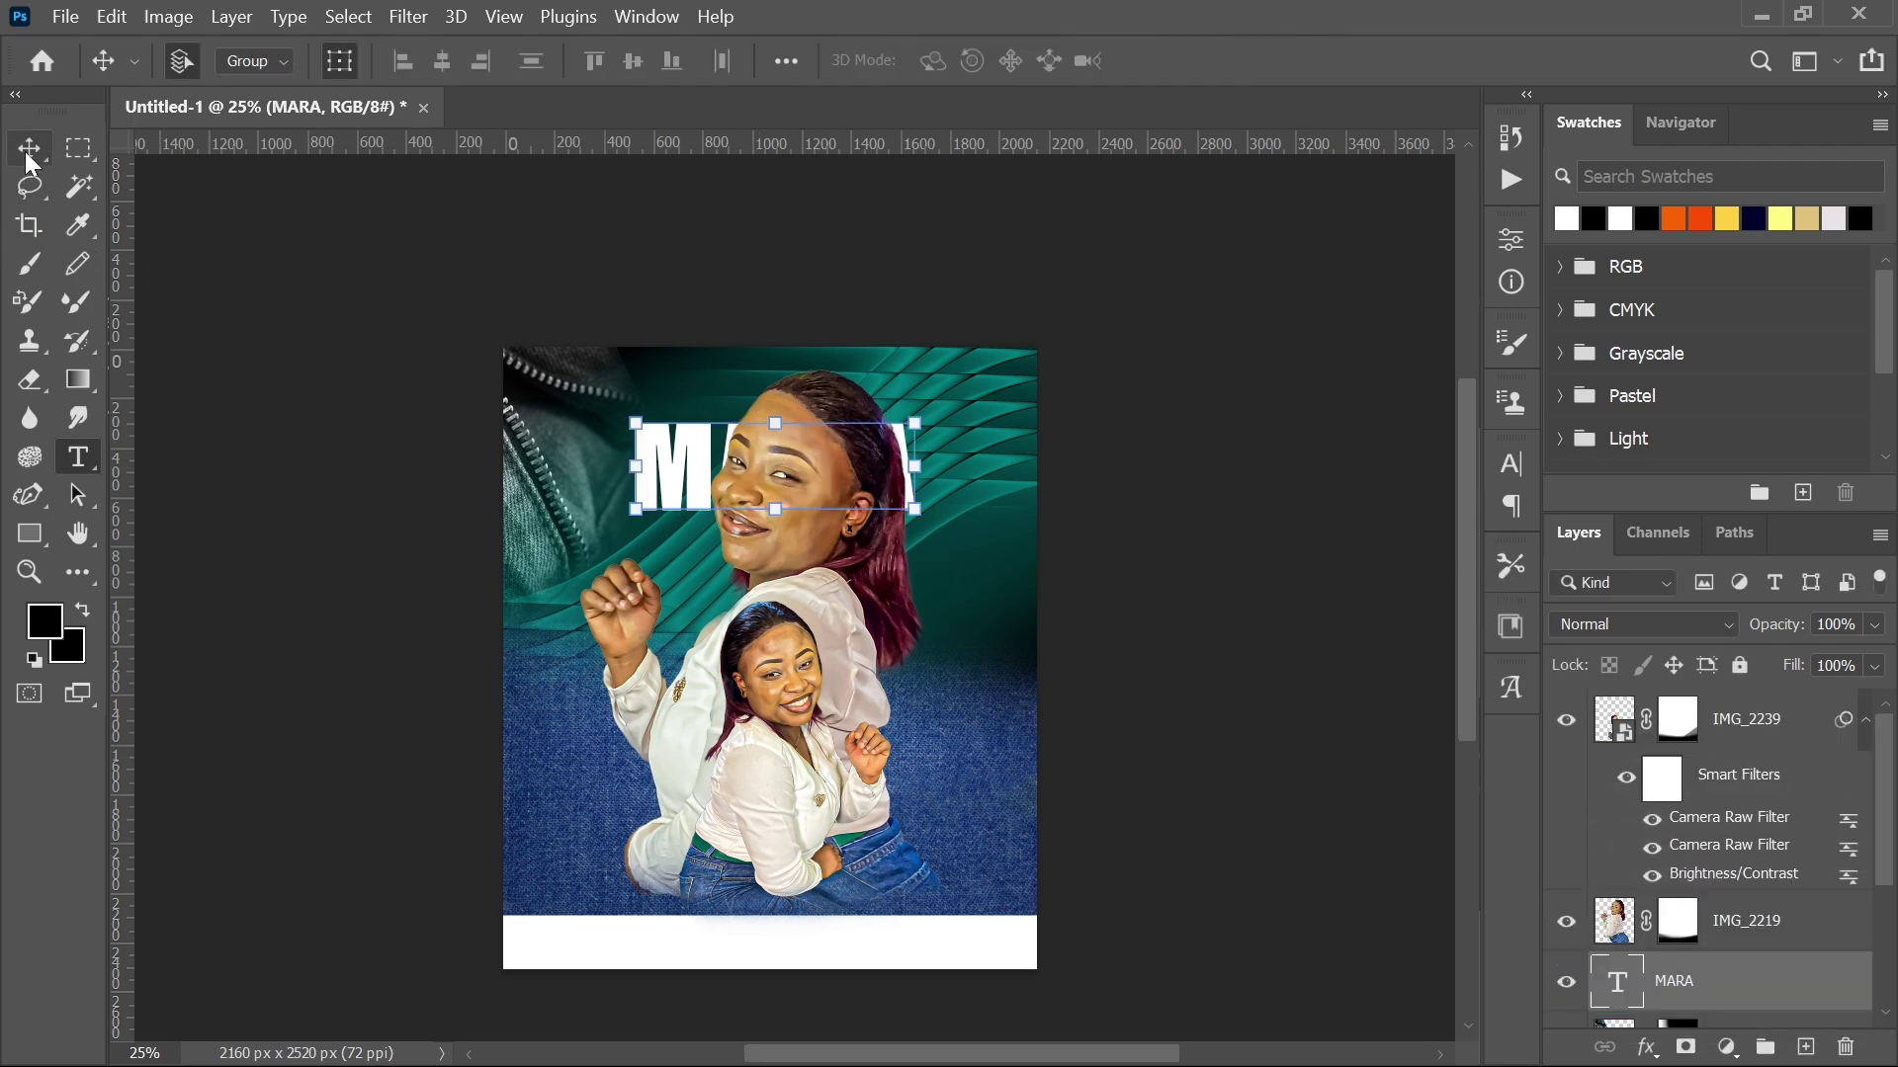
{"action": "left_click_drag", "start_coordinate": [713, 464], "coordinate": [722, 444]}
Step: Enlarge the MARA title to 615 pt and settle it near the poster's top edge
{"action": "left_click", "coordinate": [1513, 467]}
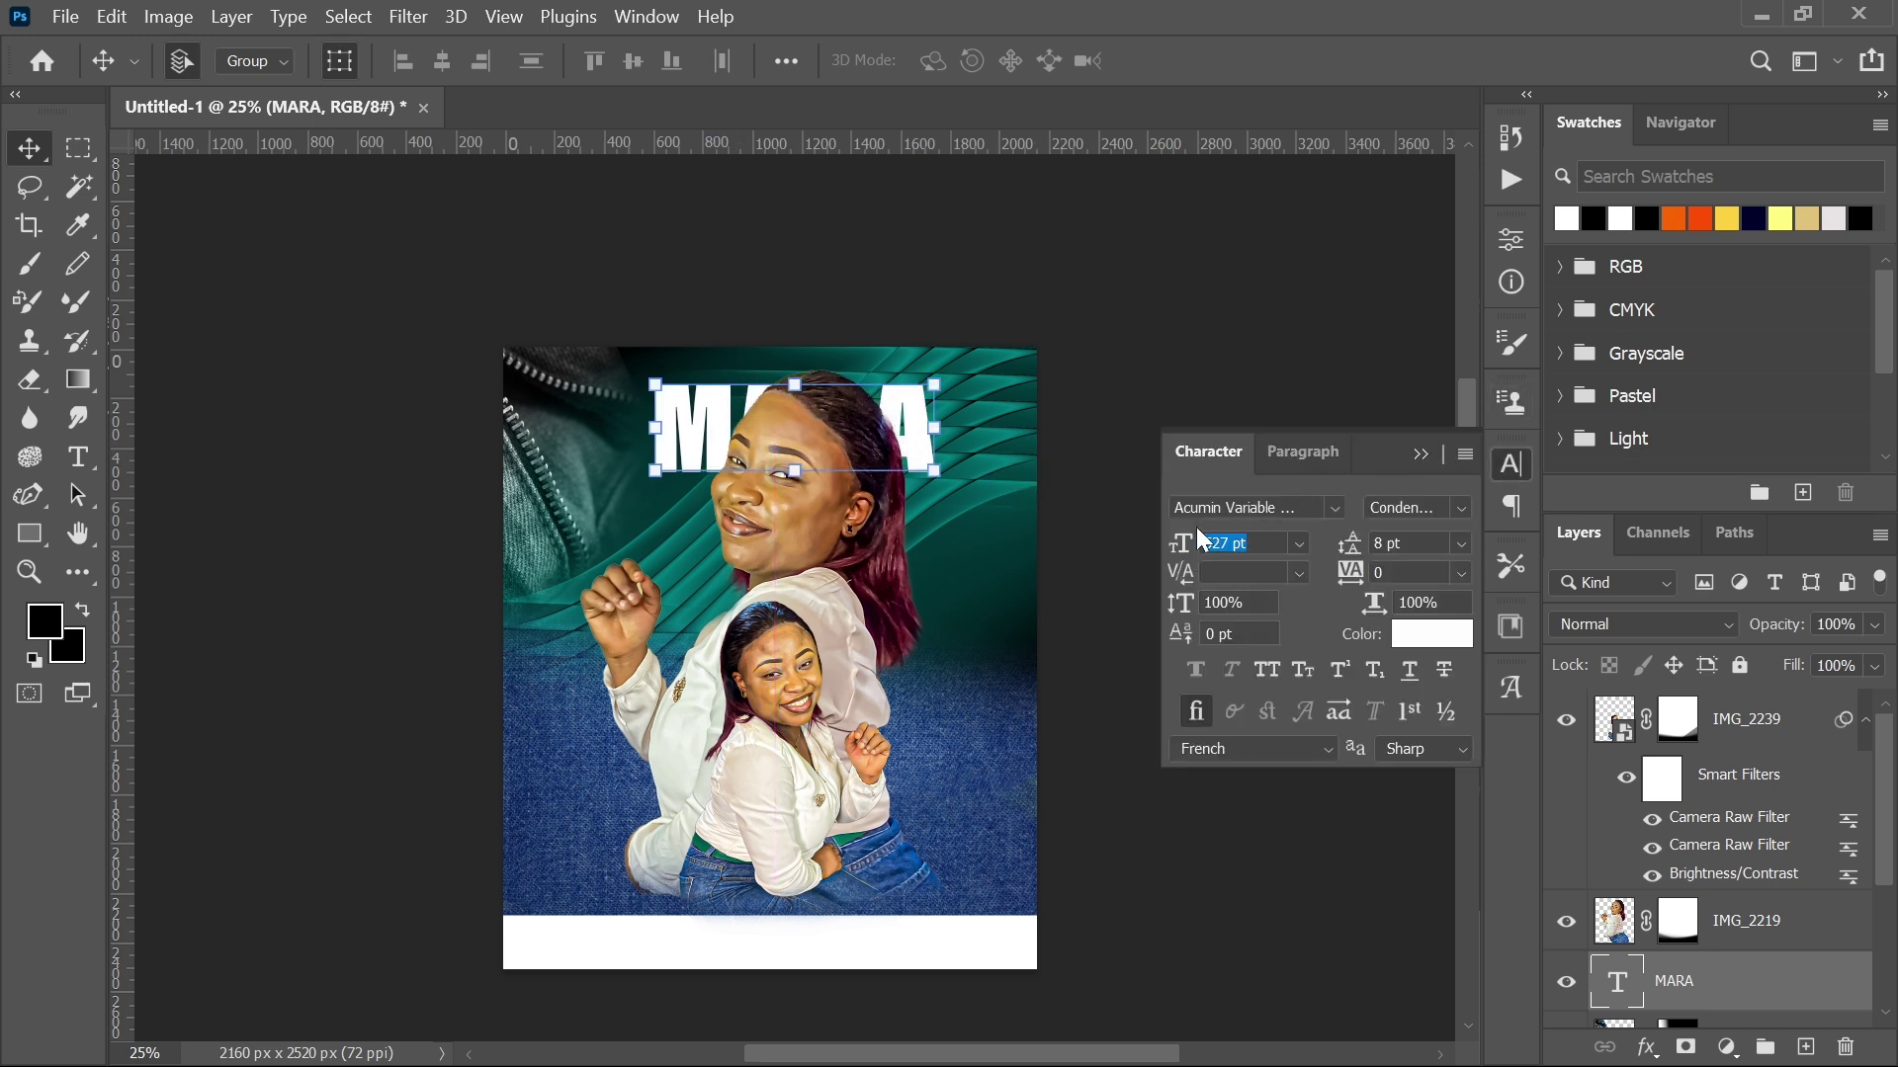
{"action": "left_click_drag", "start_coordinate": [1183, 554], "coordinate": [1270, 552]}
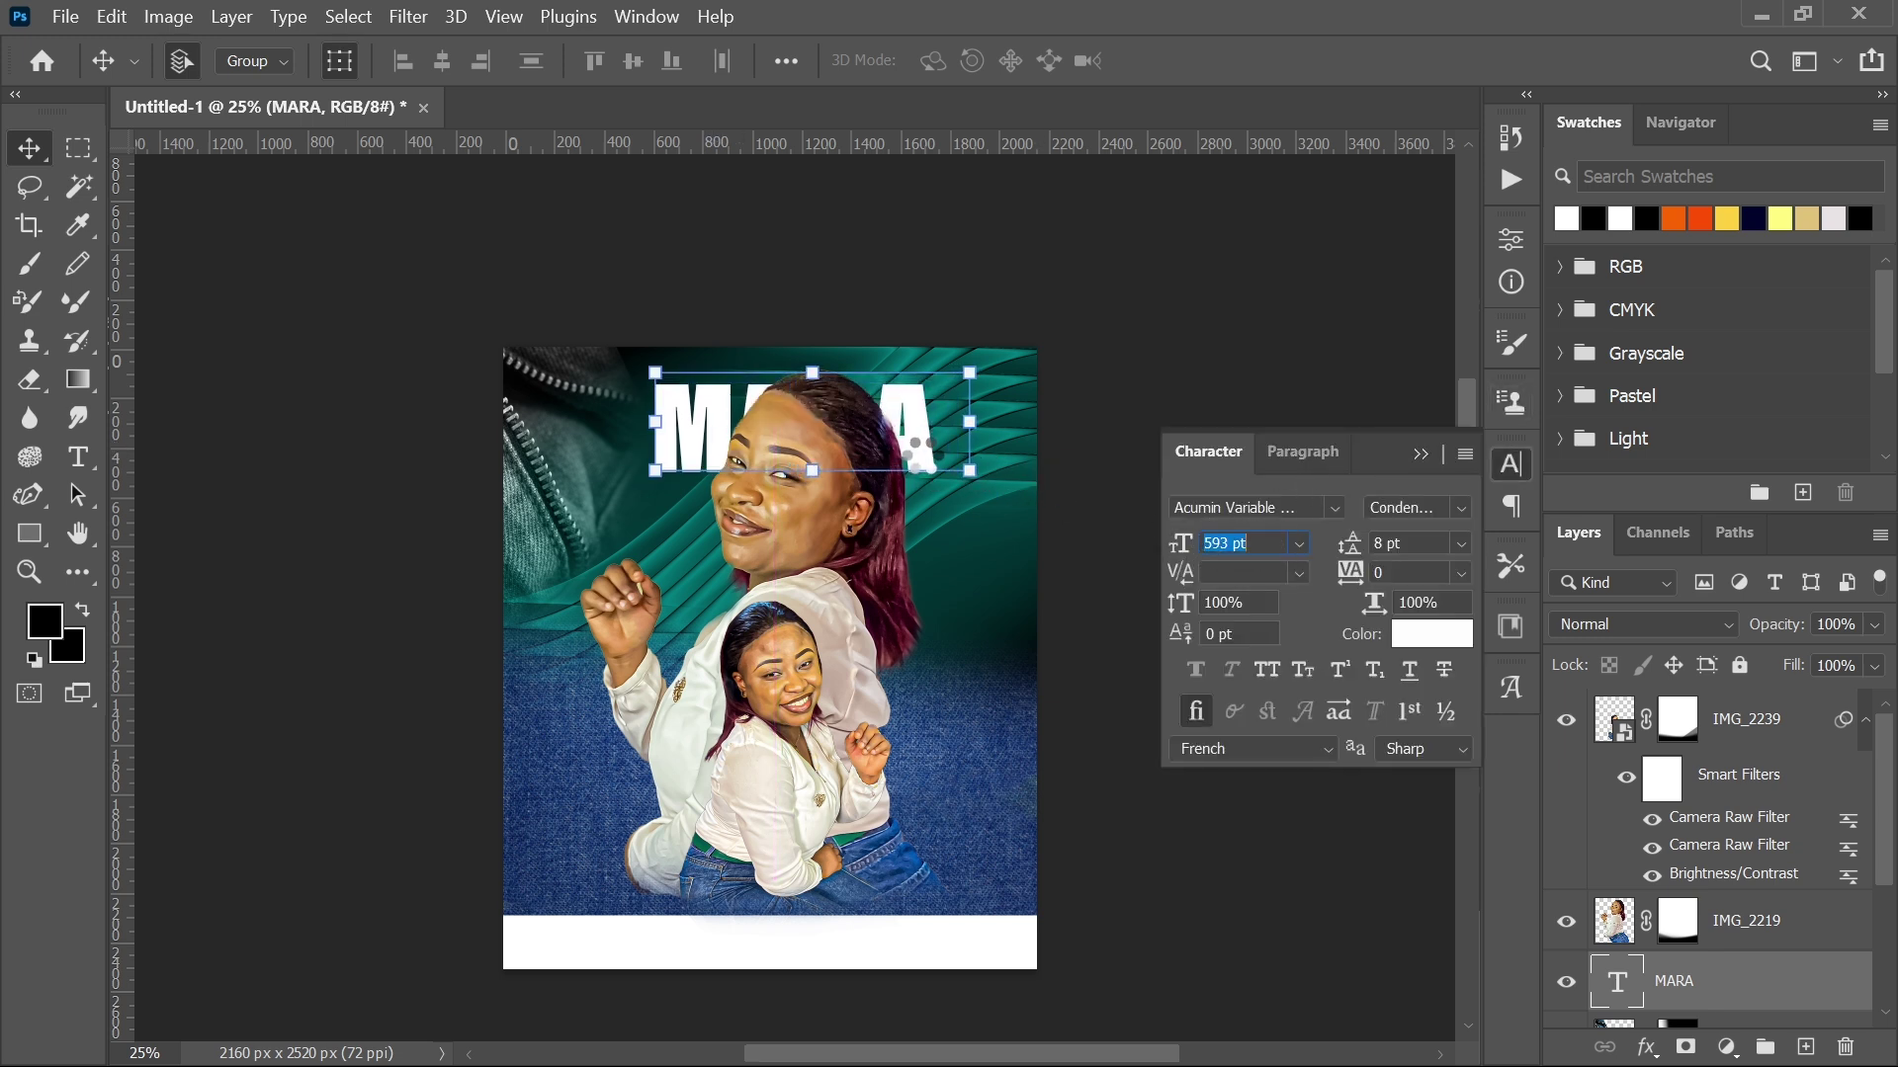
{"action": "left_click_drag", "start_coordinate": [927, 442], "coordinate": [911, 433]}
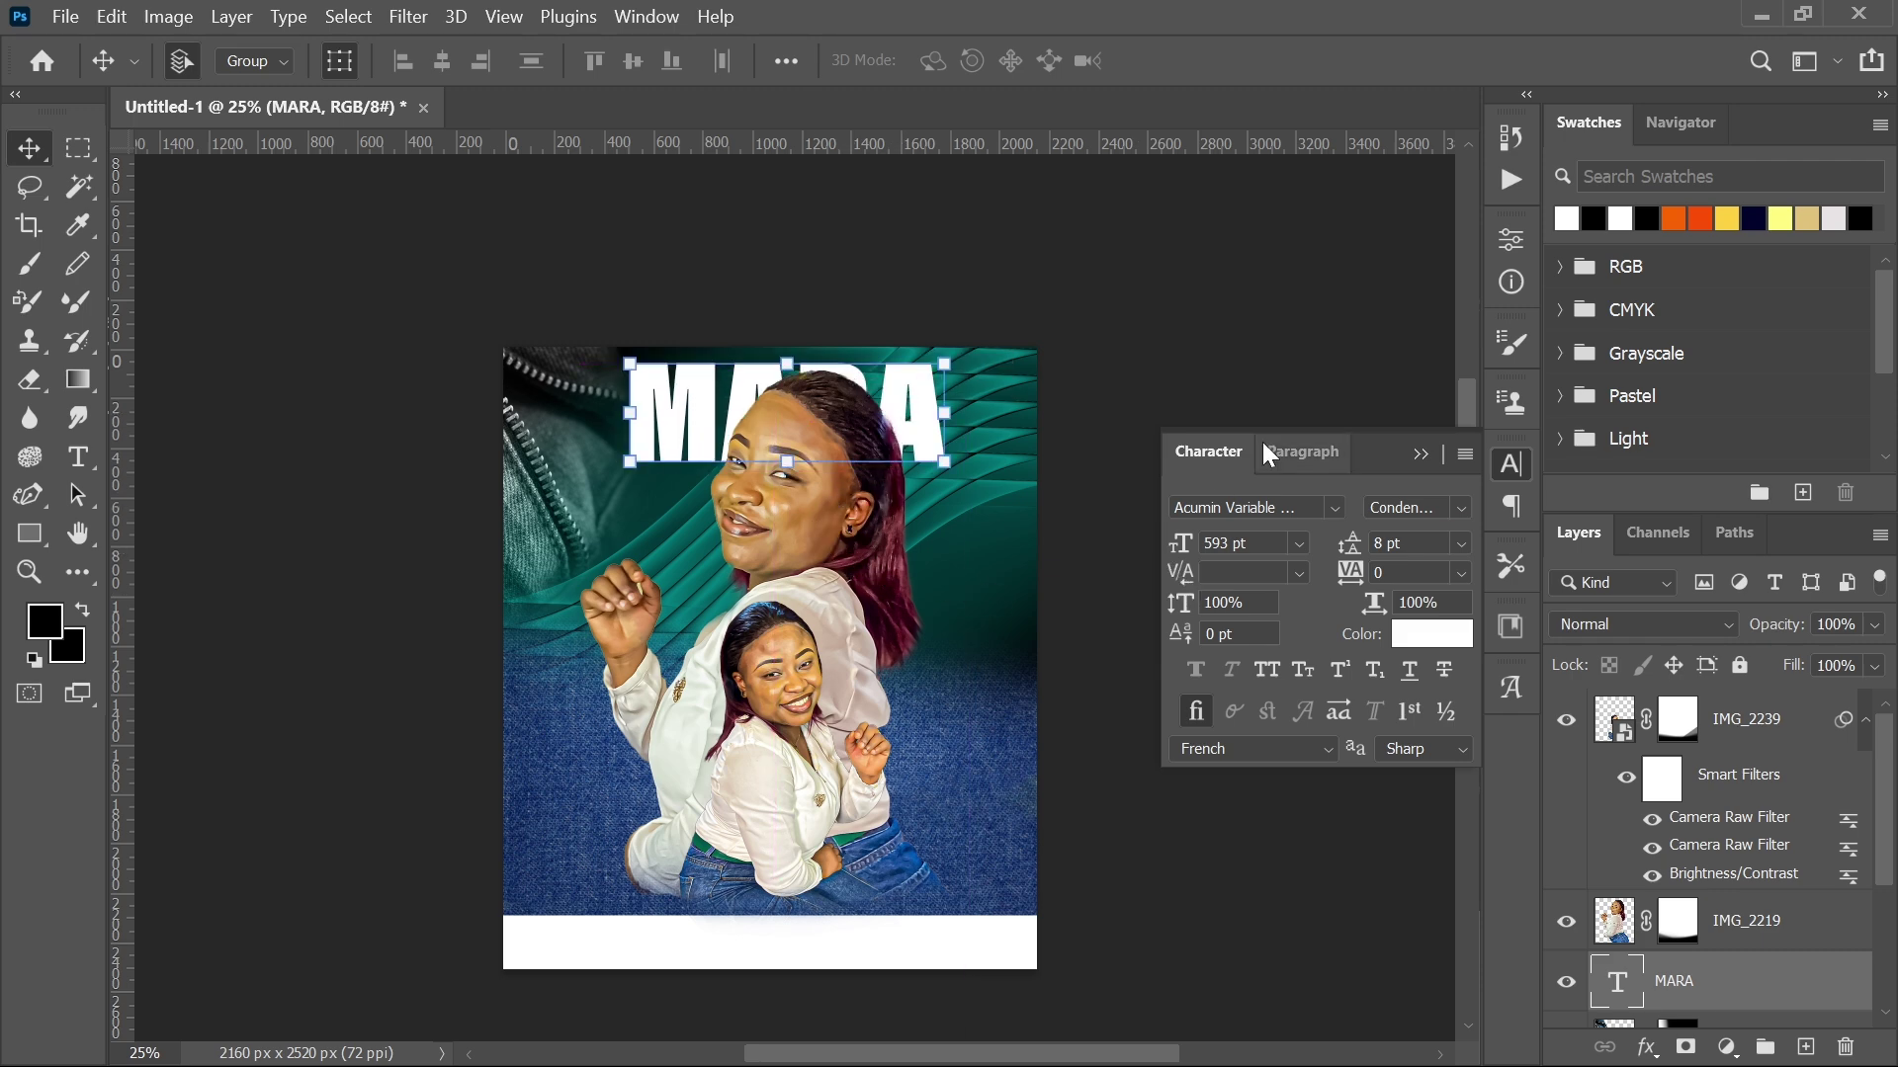
{"action": "left_click_drag", "start_coordinate": [1196, 547], "coordinate": [1218, 546]}
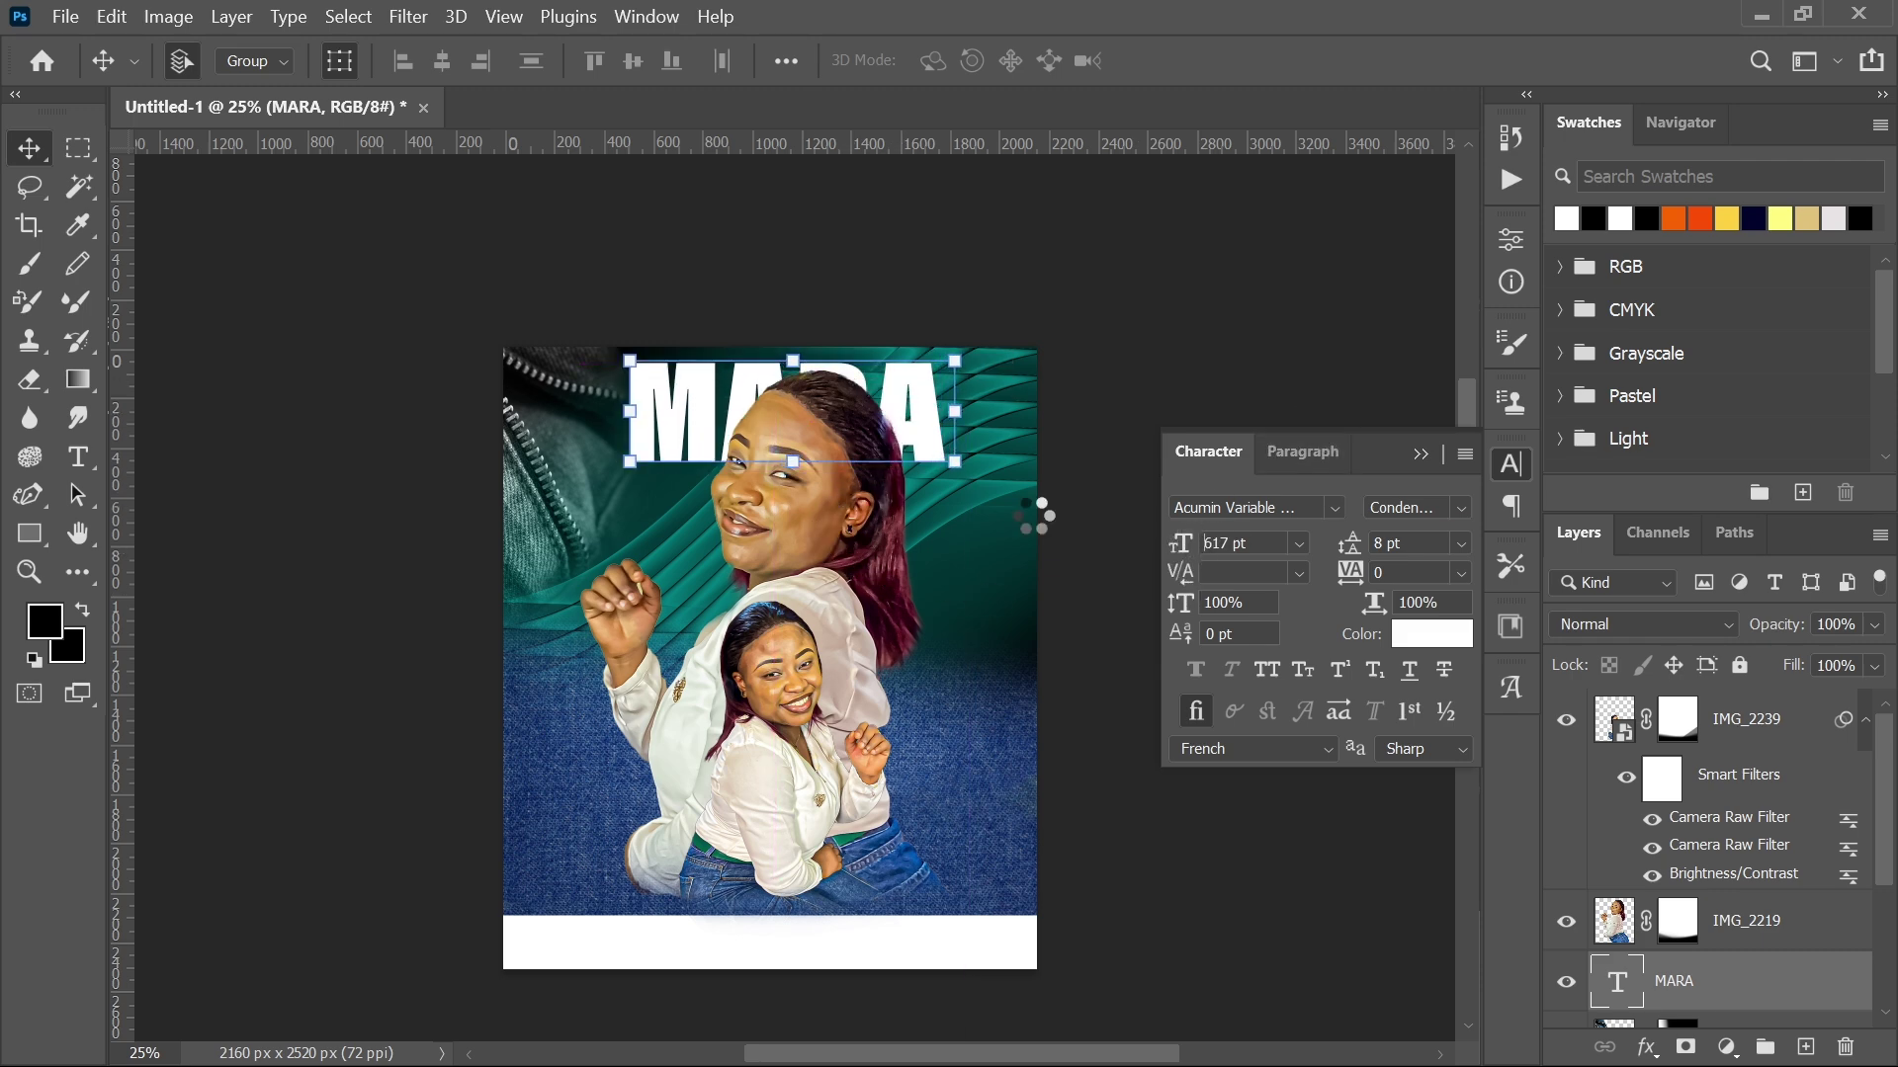
{"action": "mouse_move", "coordinate": [905, 443]}
{"action": "left_mouse_down"}
{"action": "mouse_move", "coordinate": [906, 591]}
{"action": "mouse_move", "coordinate": [880, 425]}
{"action": "left_mouse_up"}
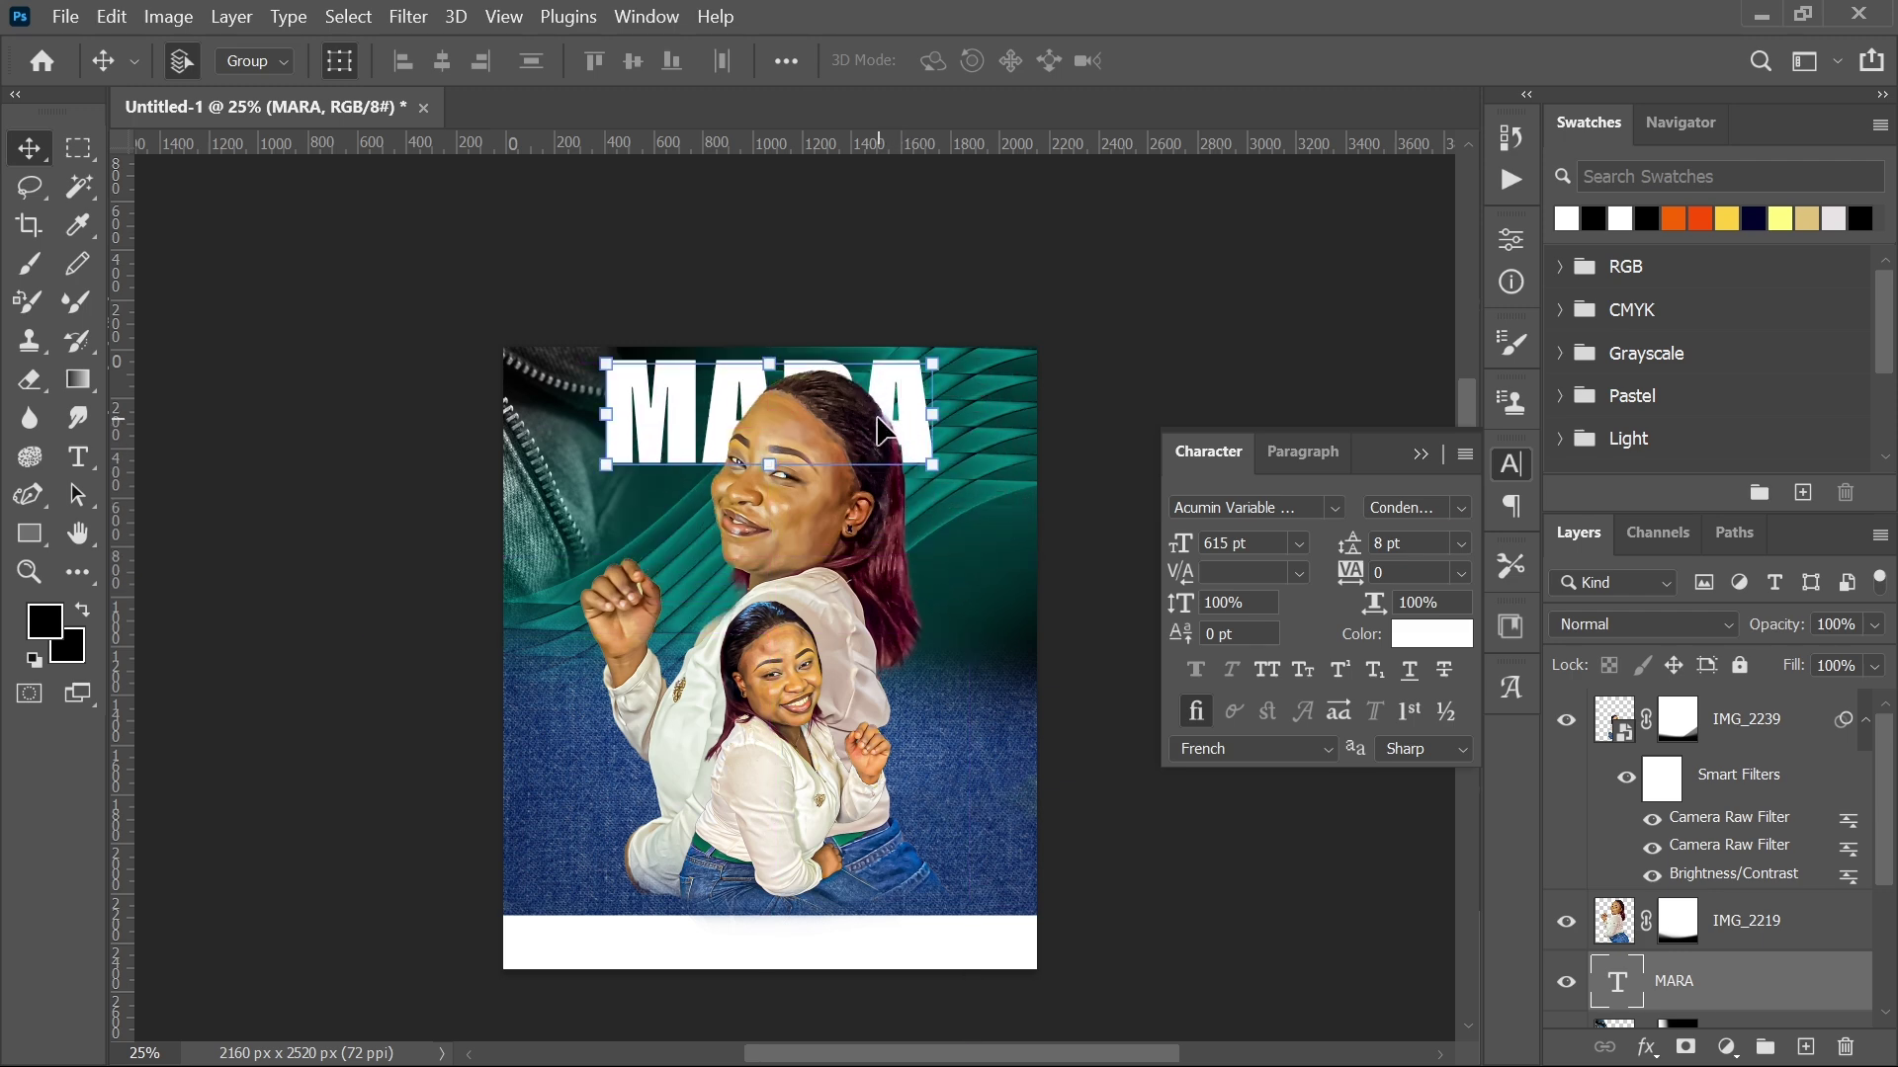
{"action": "left_click", "coordinate": [1028, 442]}
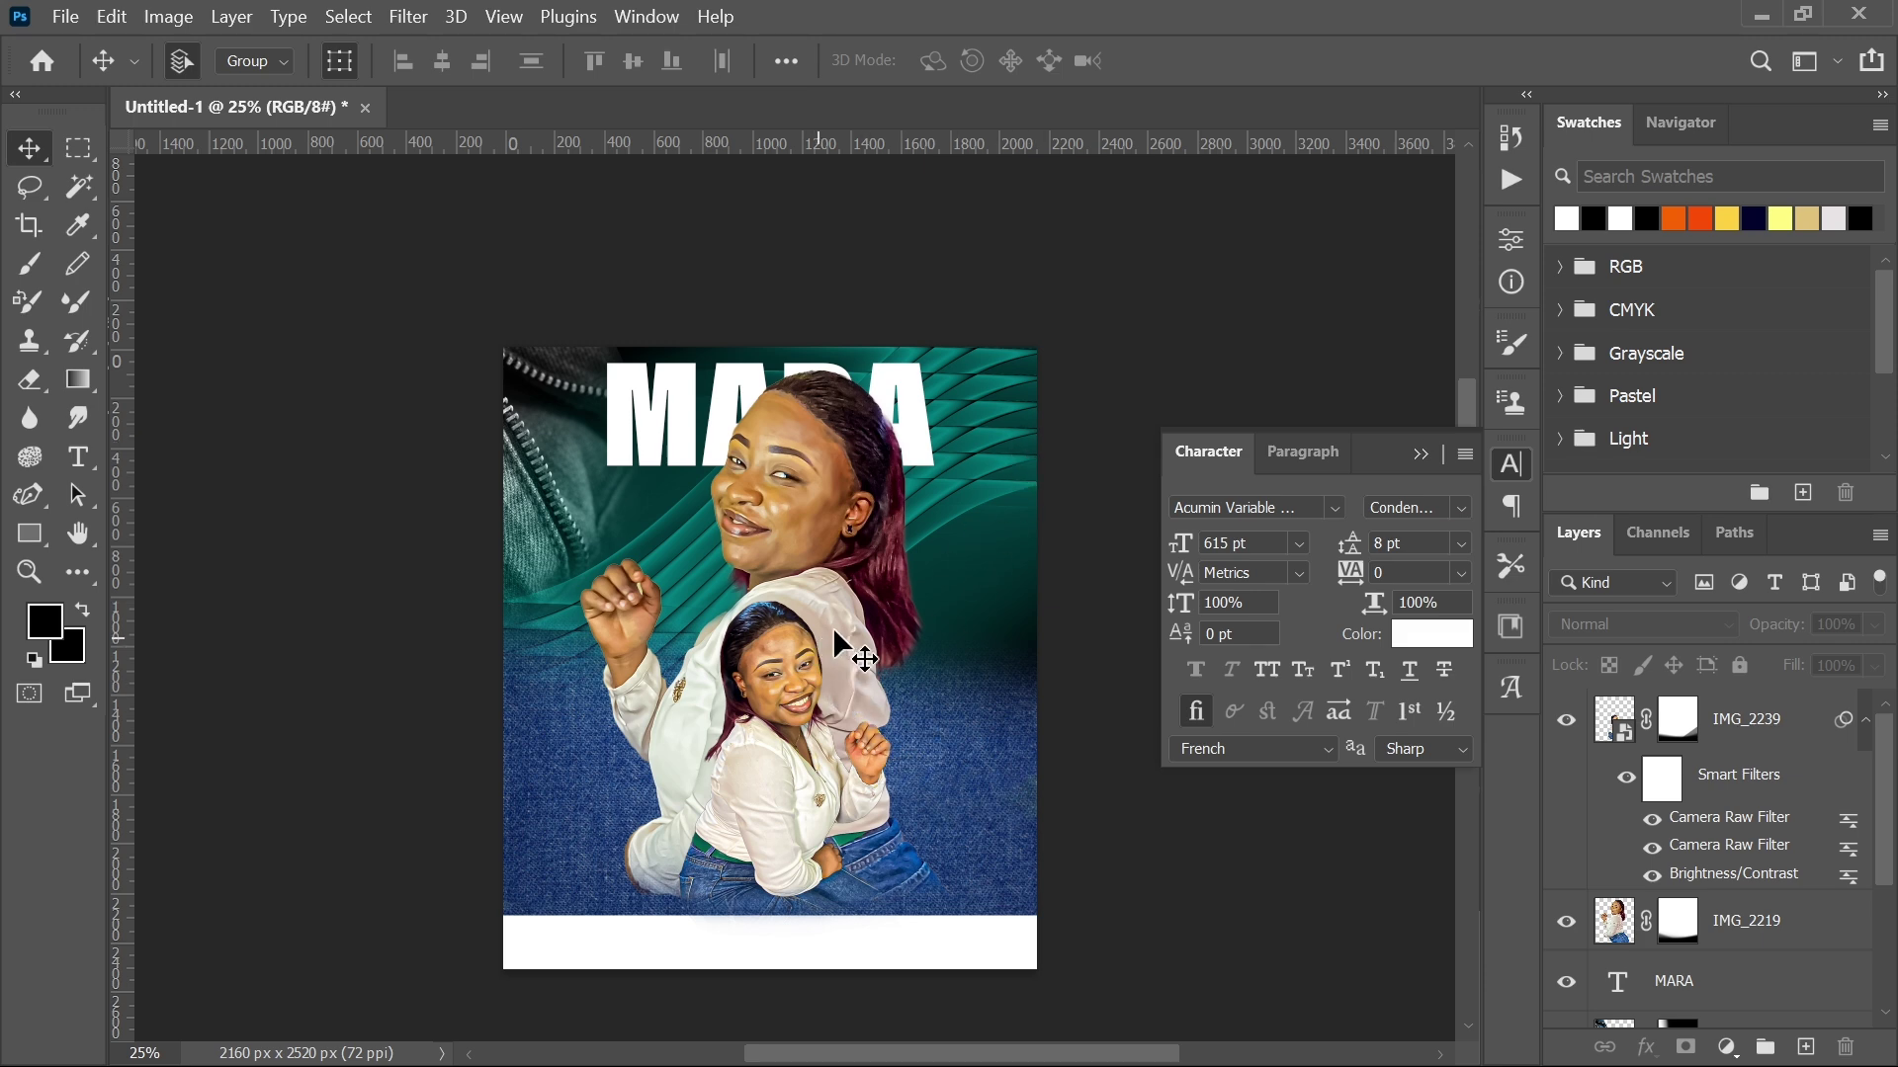
{"action": "left_click", "coordinate": [901, 423]}
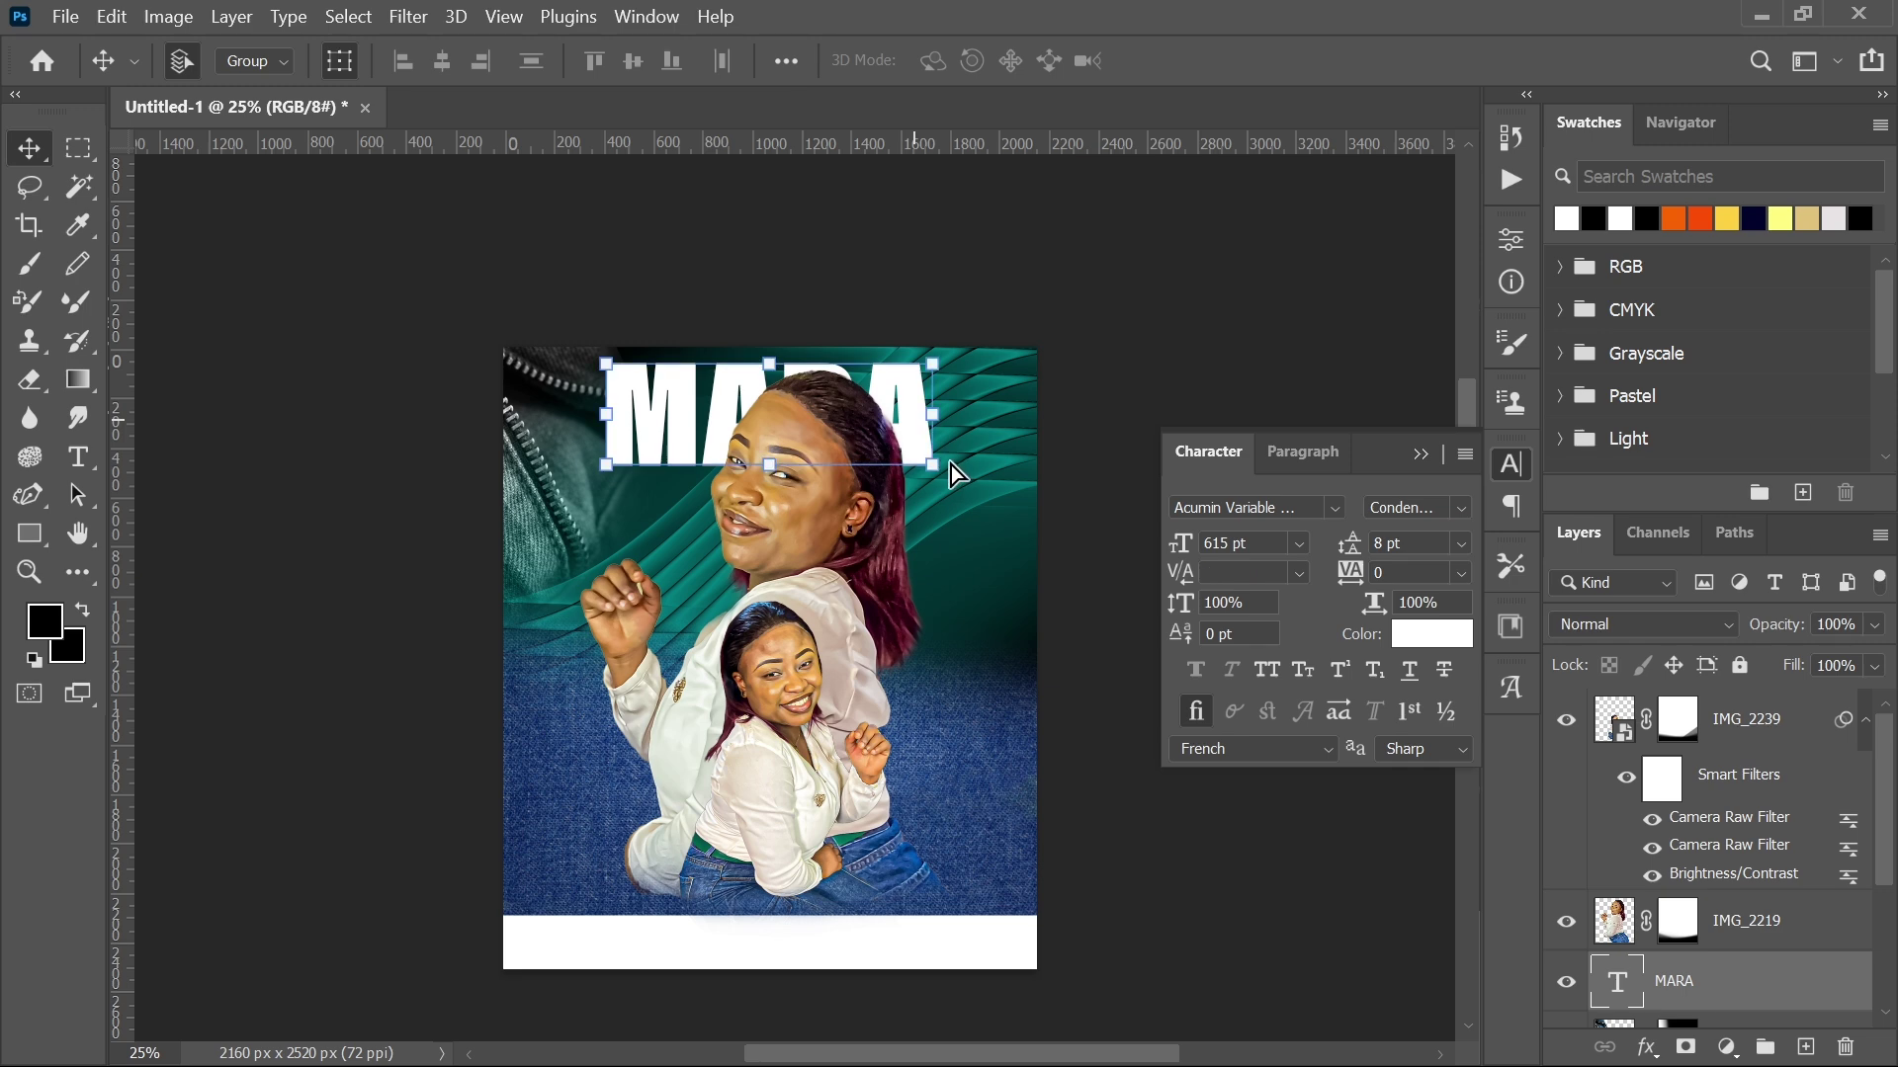
{"action": "left_click", "coordinate": [1411, 458]}
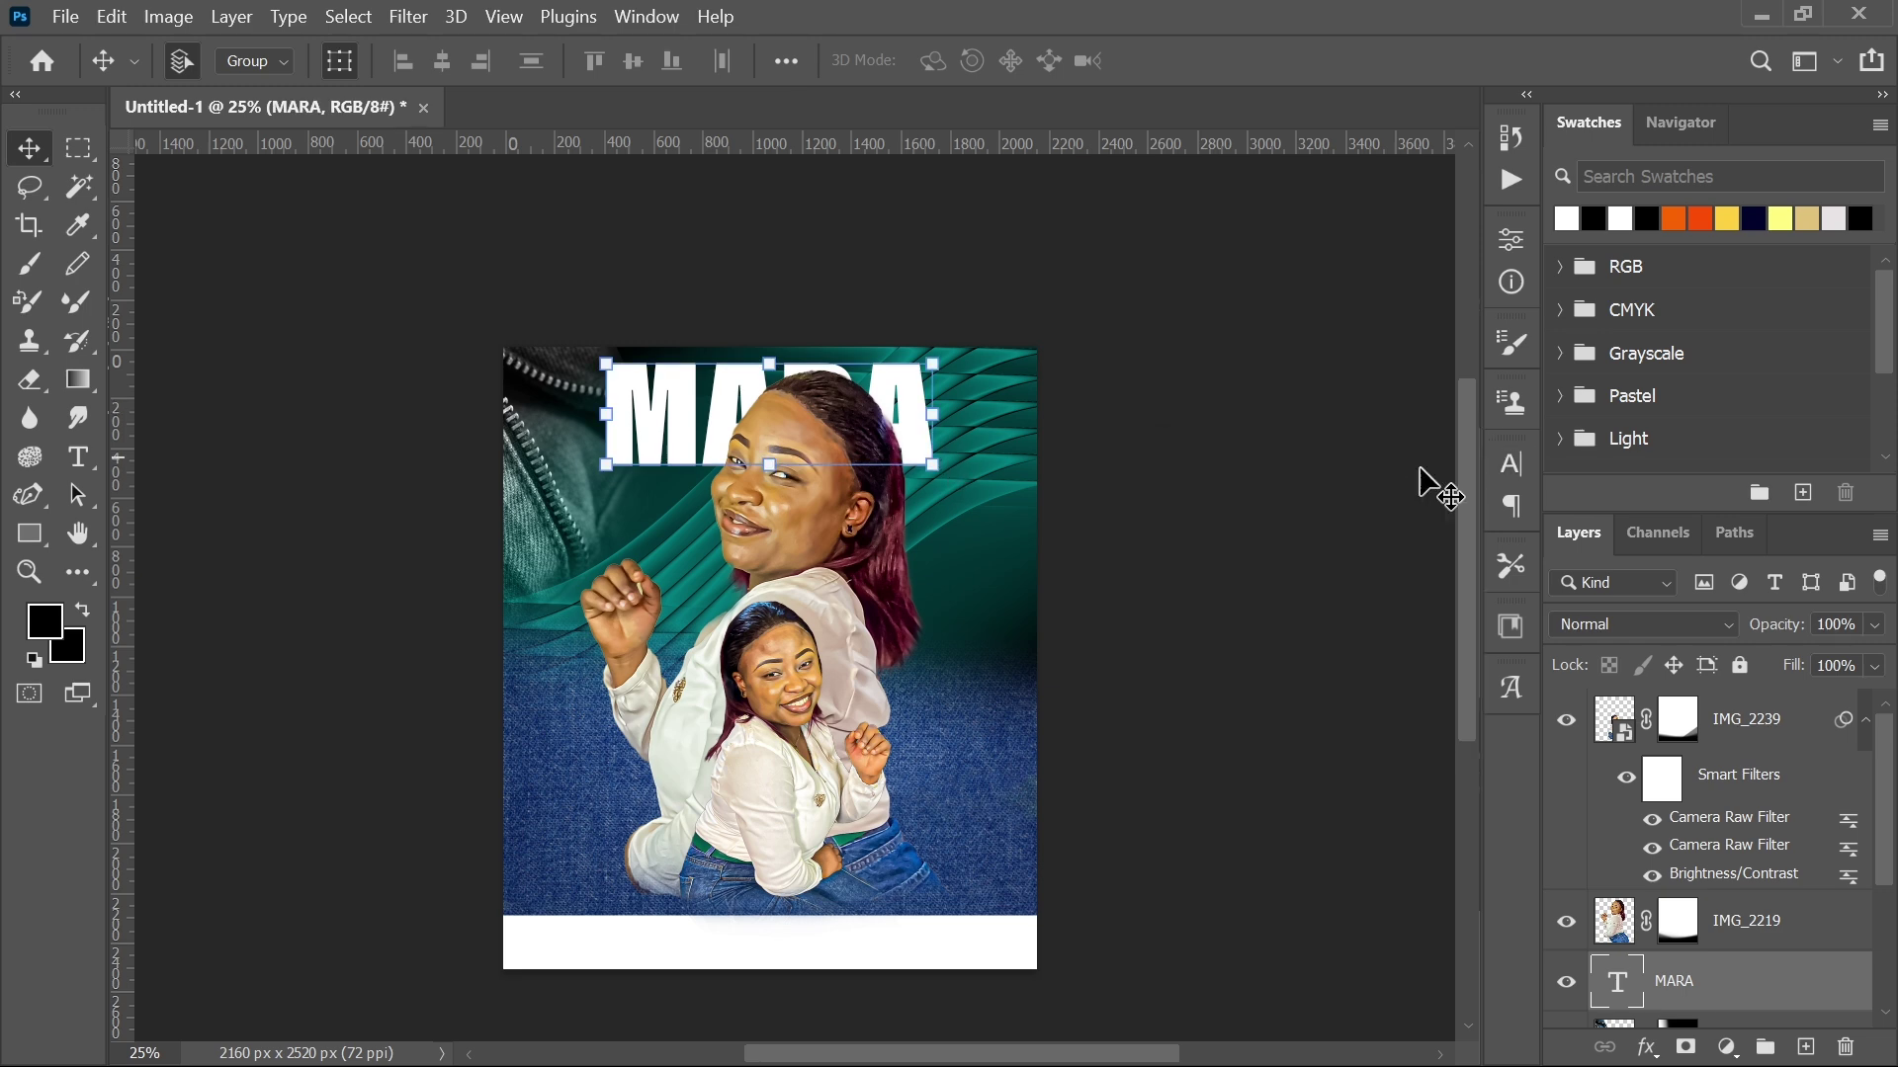
Step: Lock the IMG_2219 and IMG_2239 portrait layers, then reselect the MARA text
{"action": "left_click", "coordinate": [1827, 938]}
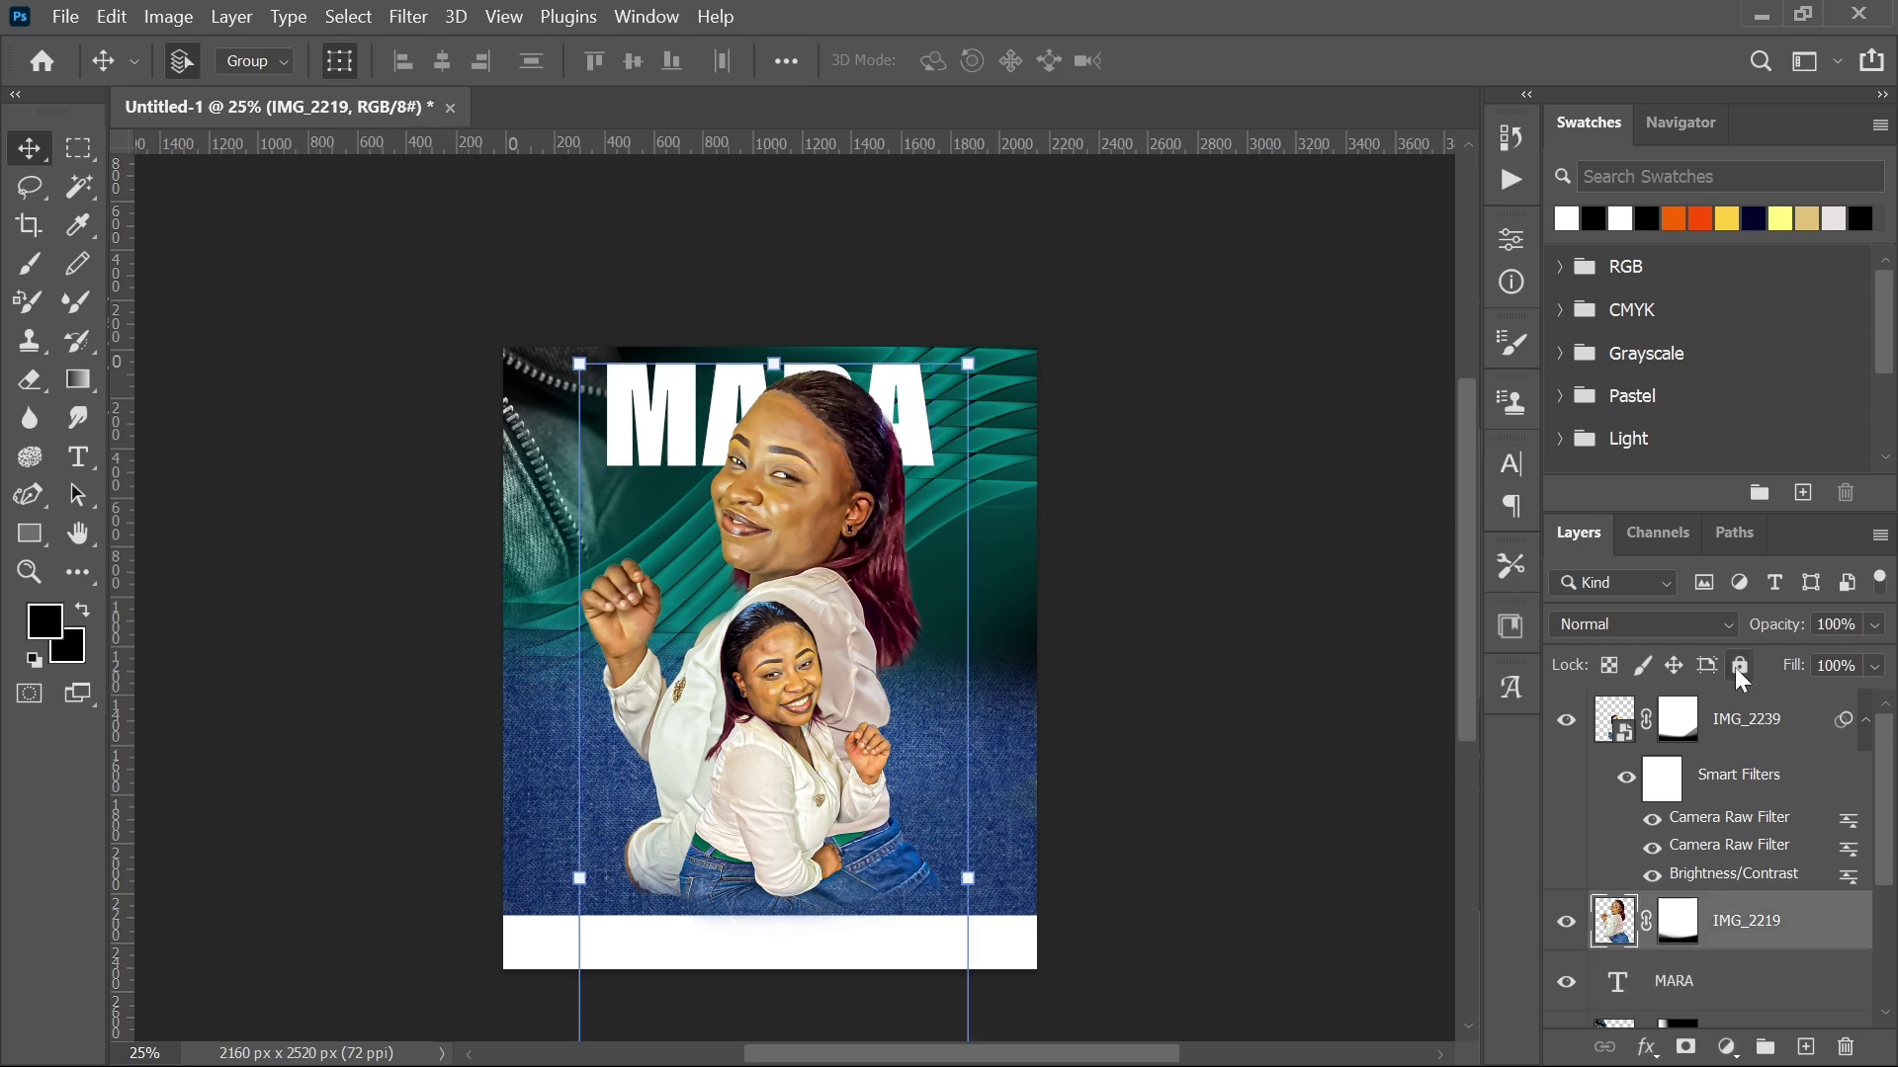
{"action": "left_click", "coordinate": [1741, 668]}
{"action": "left_click", "coordinate": [1740, 698]}
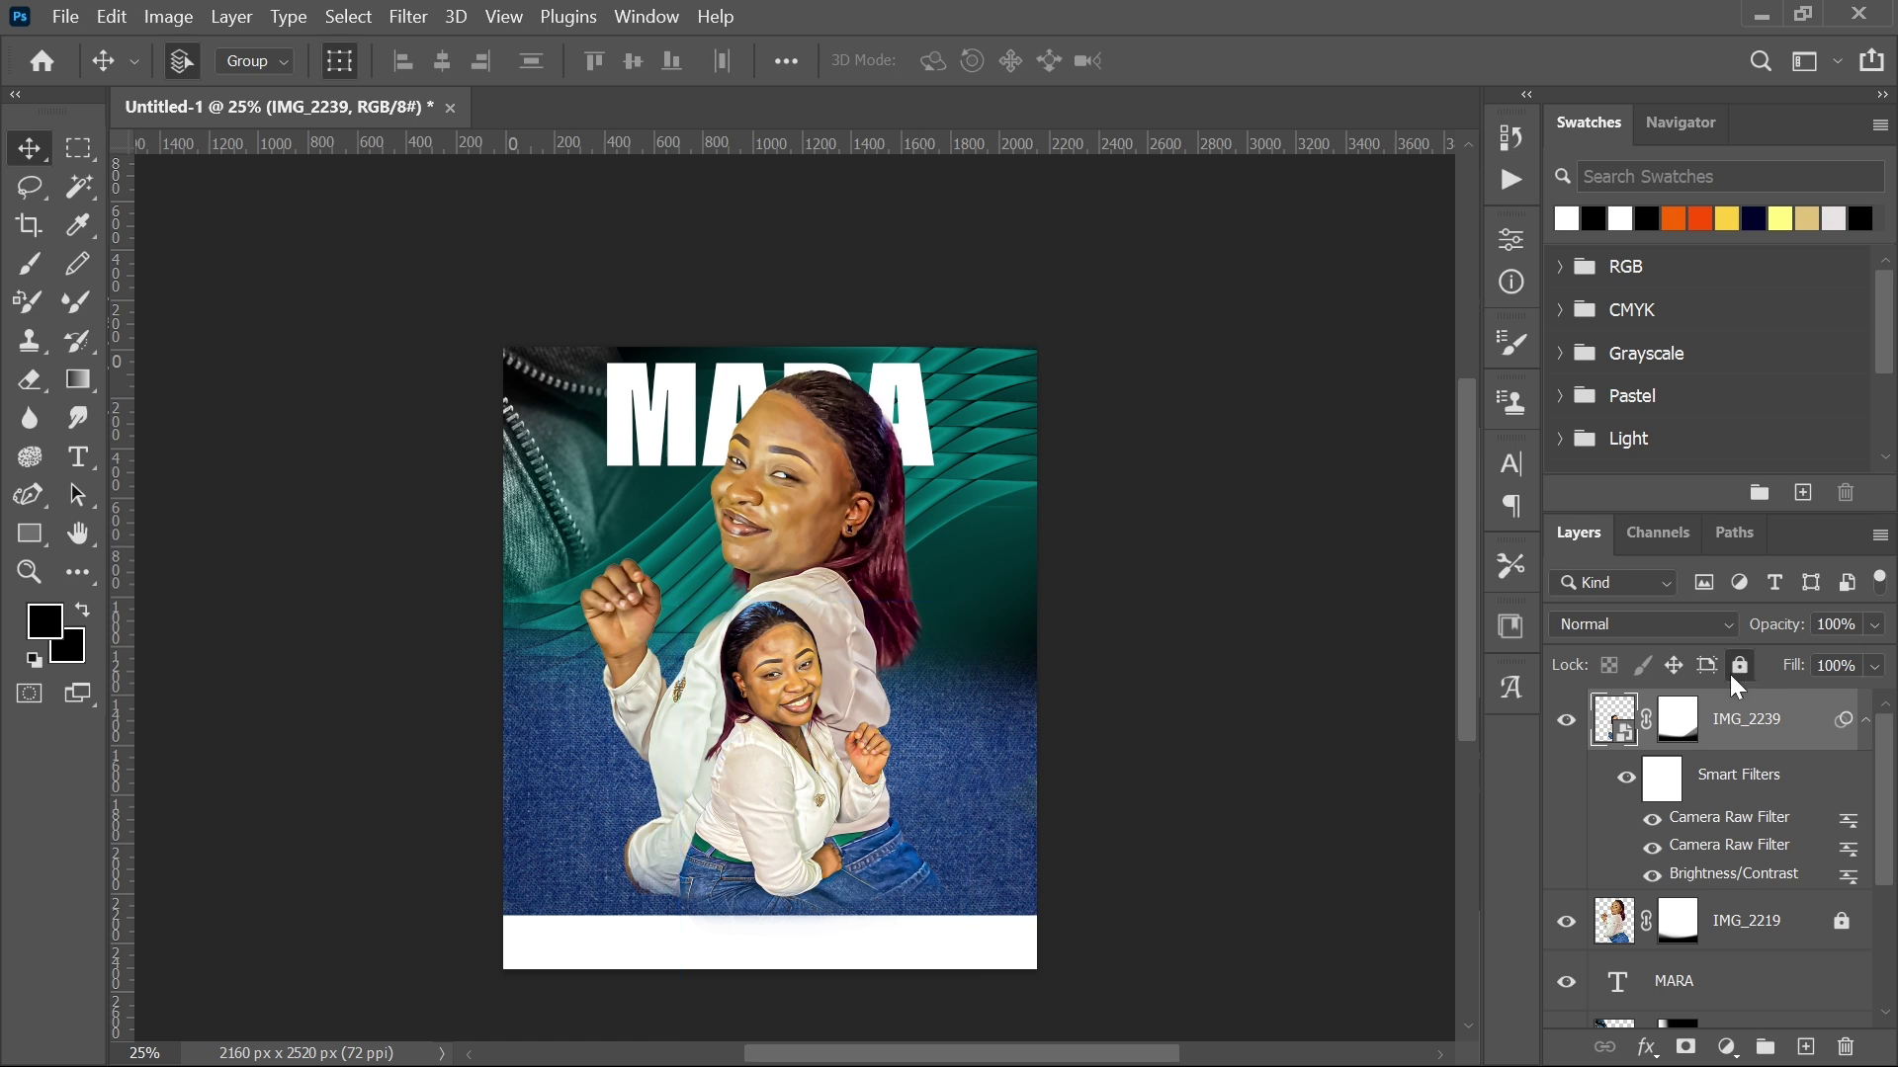
{"action": "left_click", "coordinate": [1737, 672]}
{"action": "left_click", "coordinate": [934, 569]}
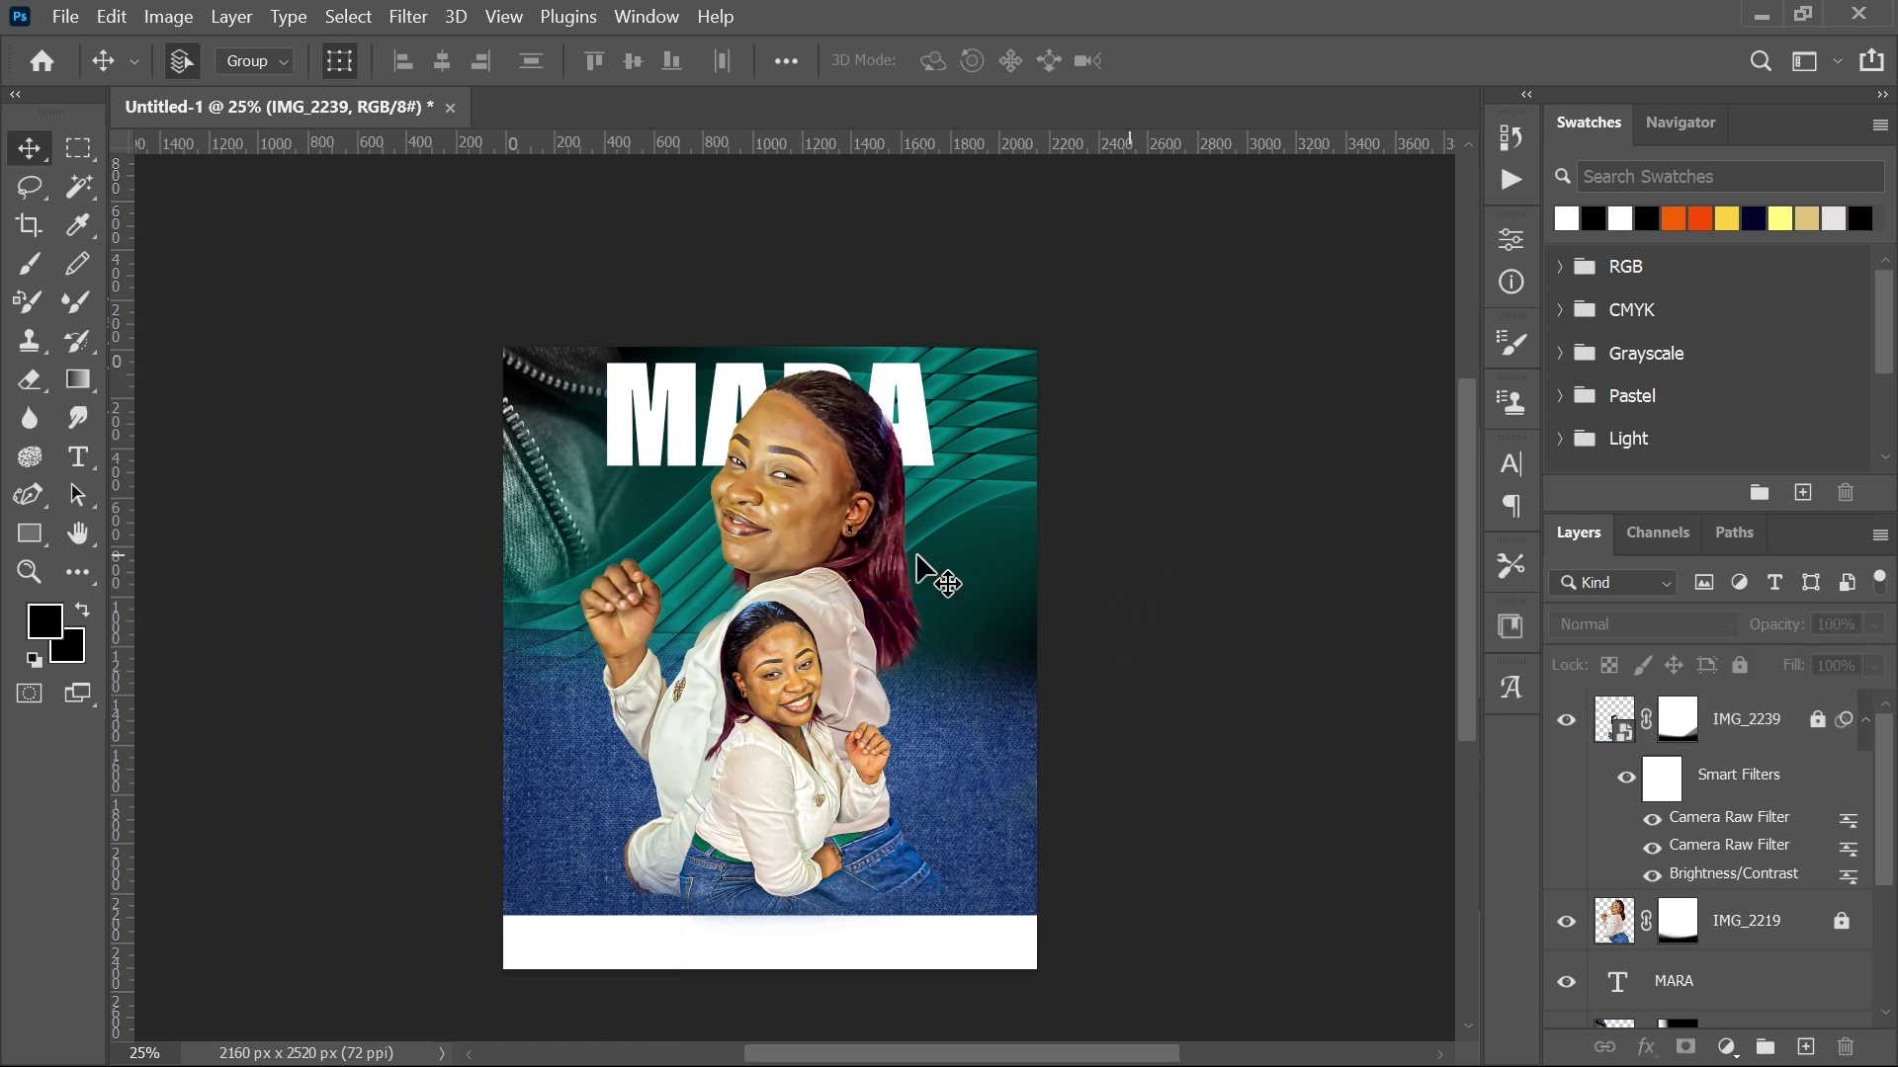
{"action": "left_click", "coordinate": [918, 445]}
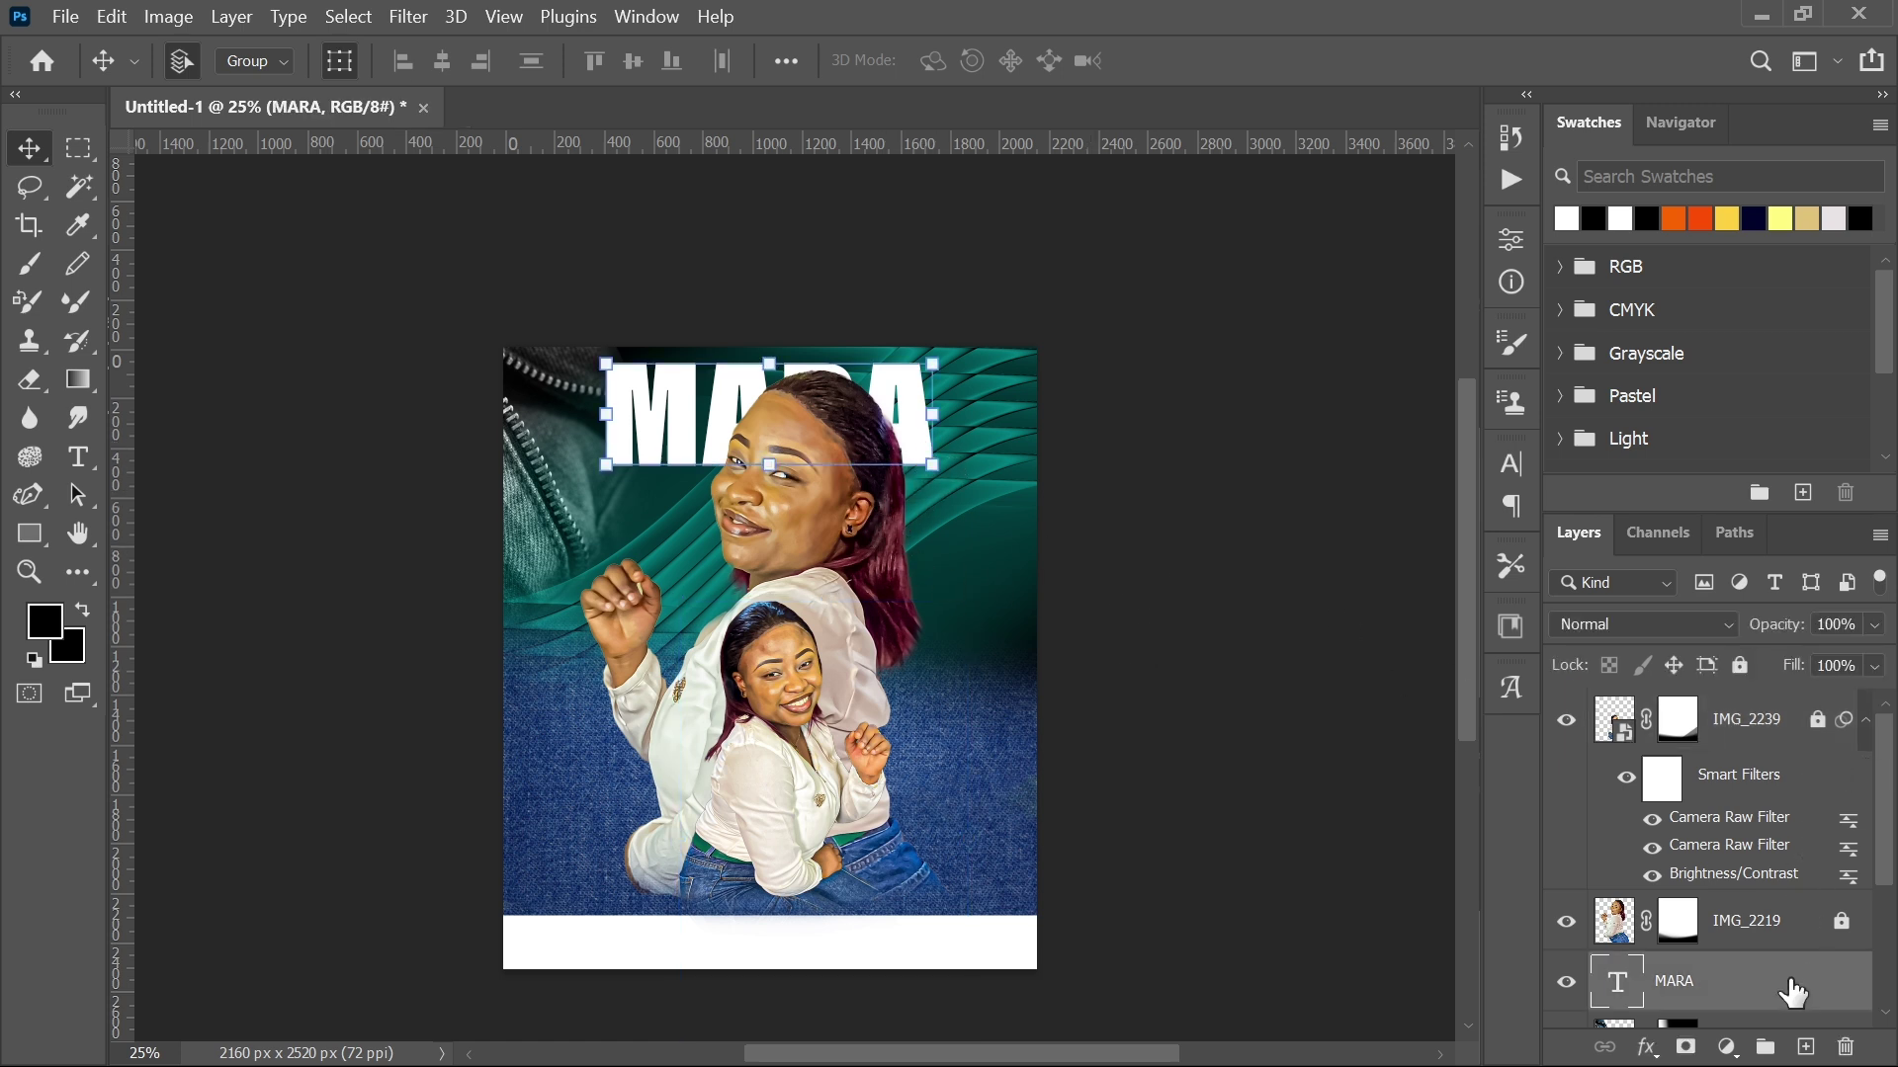
Step: Duplicate the MARA text layer and select the original MARA layer
{"action": "left_click_drag", "start_coordinate": [1794, 992], "coordinate": [1806, 1046]}
{"action": "scroll", "coordinate": [1827, 911], "scroll_direction": "down", "scroll_amount": 2}
{"action": "left_click", "coordinate": [1776, 929]}
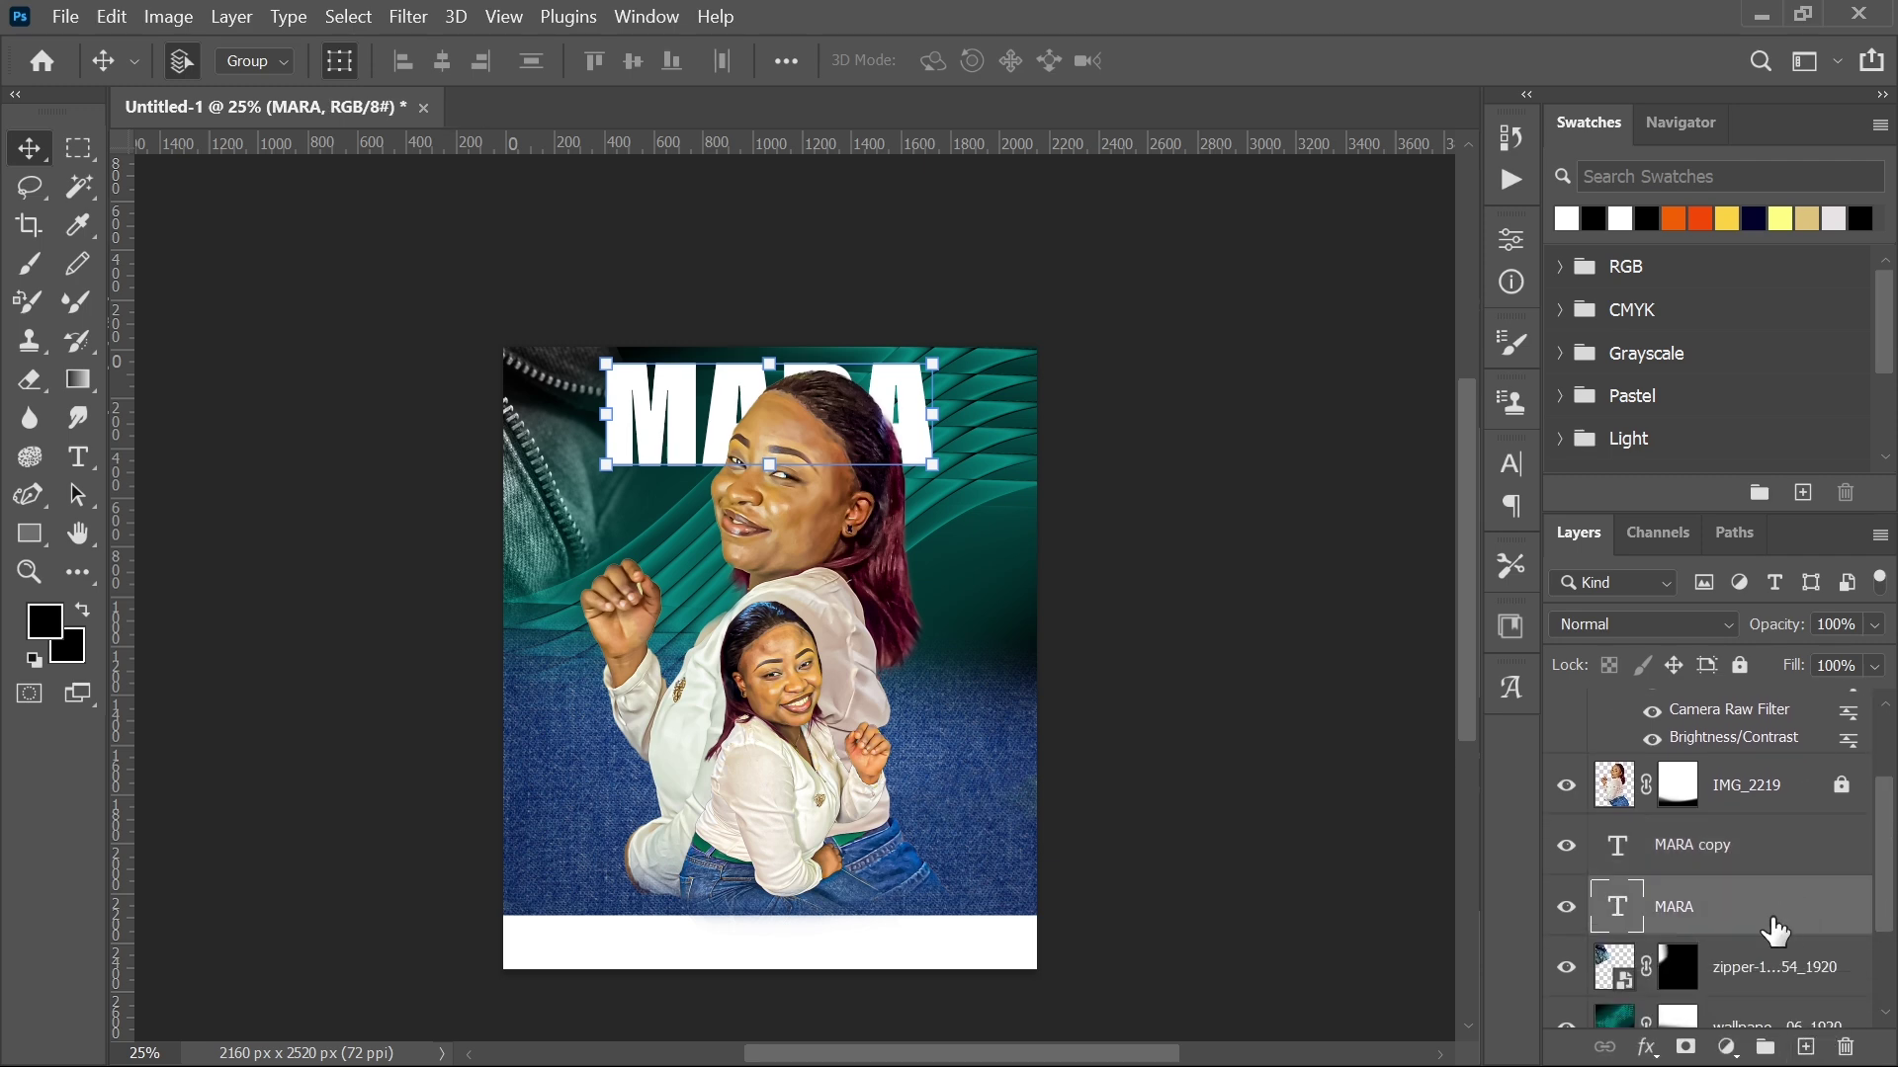
{"action": "left_click", "coordinate": [1734, 1056]}
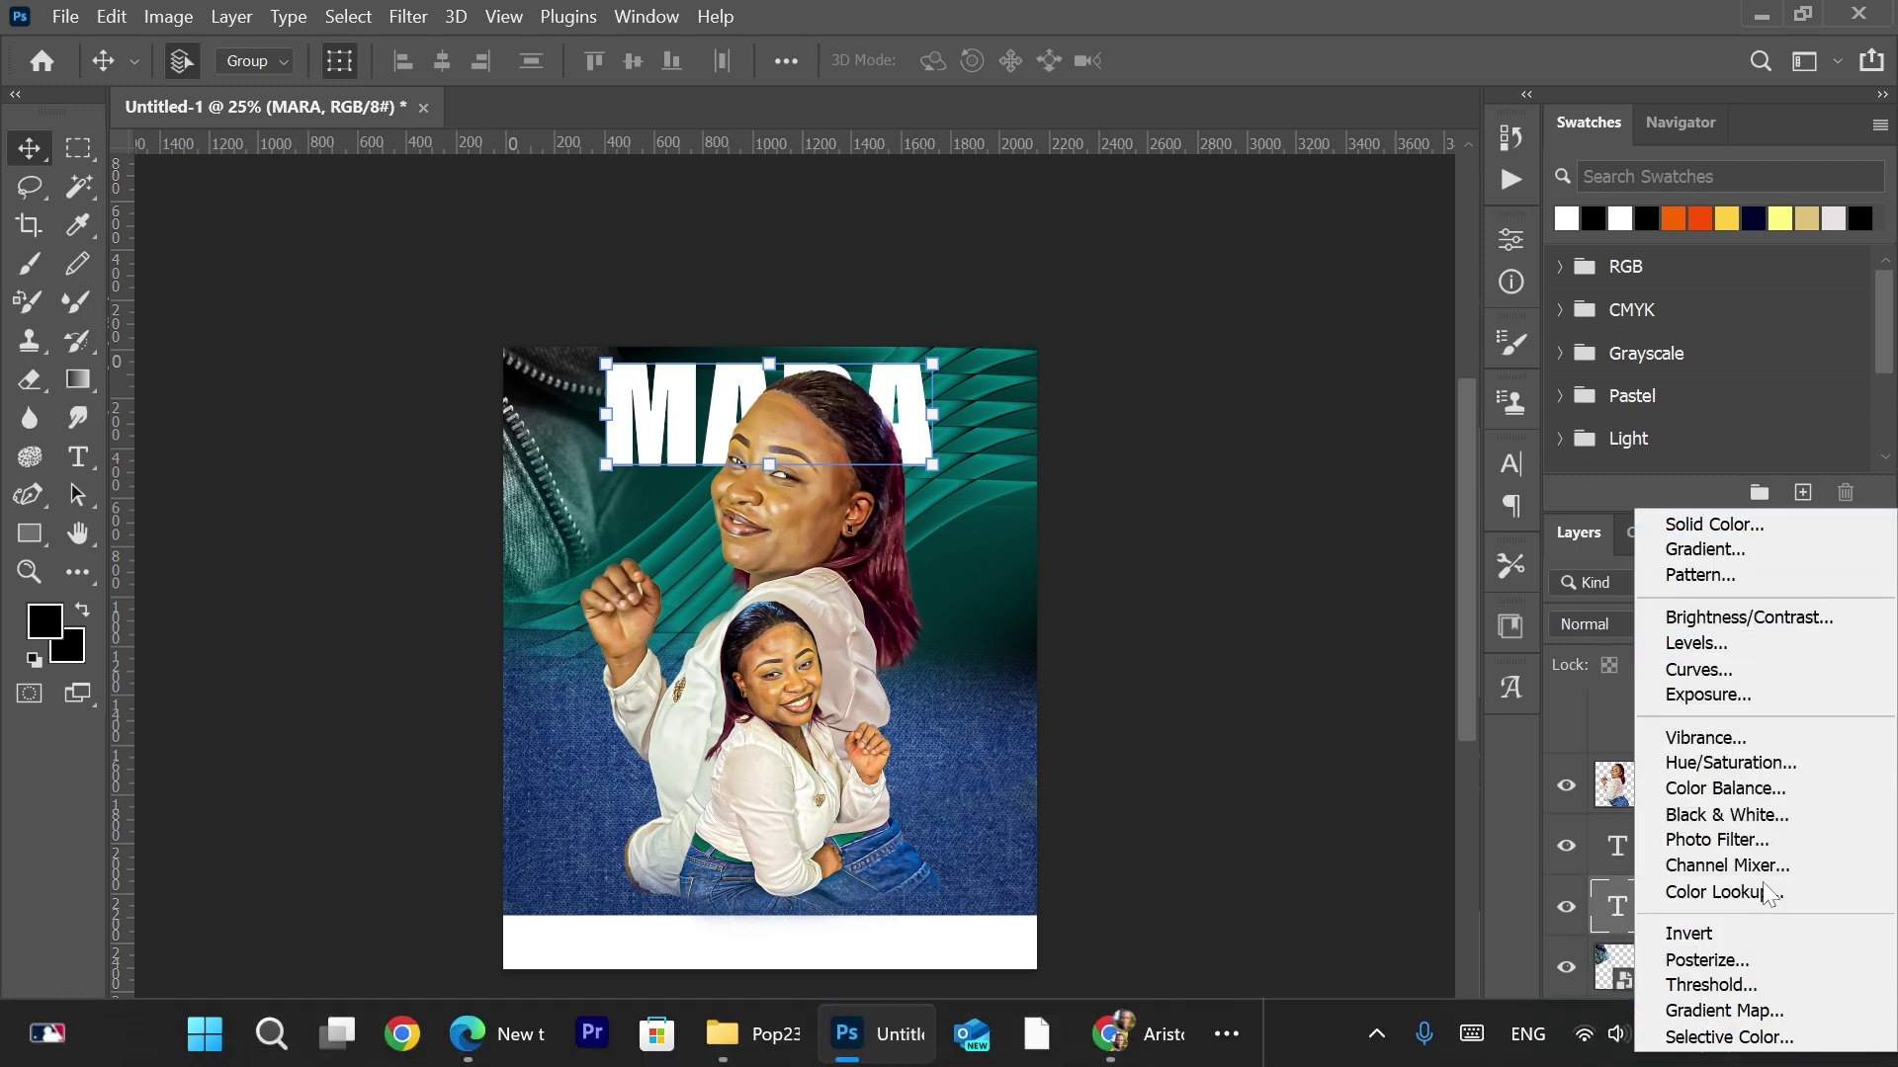
{"action": "left_click", "coordinate": [1743, 1038]}
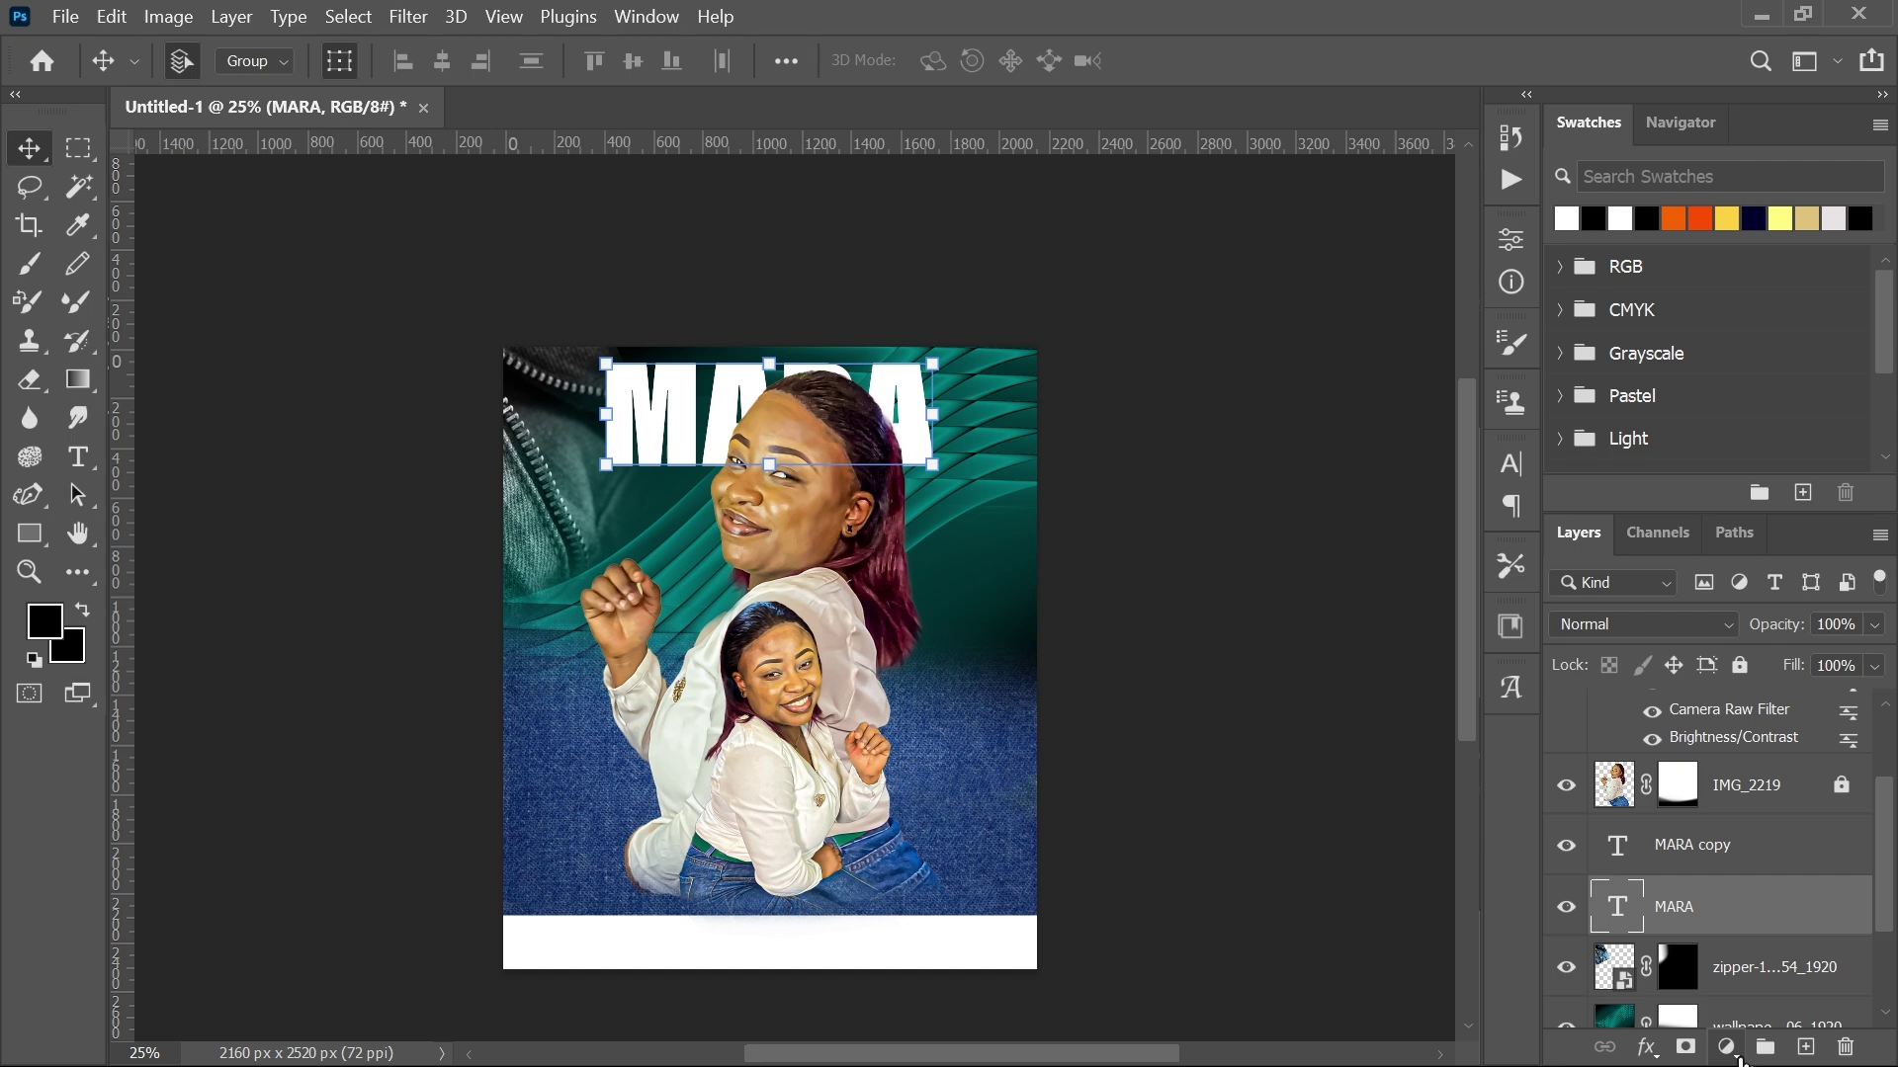
Step: Give MARA 0% fill opacity and a 2 px white (ffffff) stroke
{"action": "left_click", "coordinate": [1729, 1048]}
{"action": "left_click", "coordinate": [1646, 1048]}
{"action": "left_click", "coordinate": [1693, 771]}
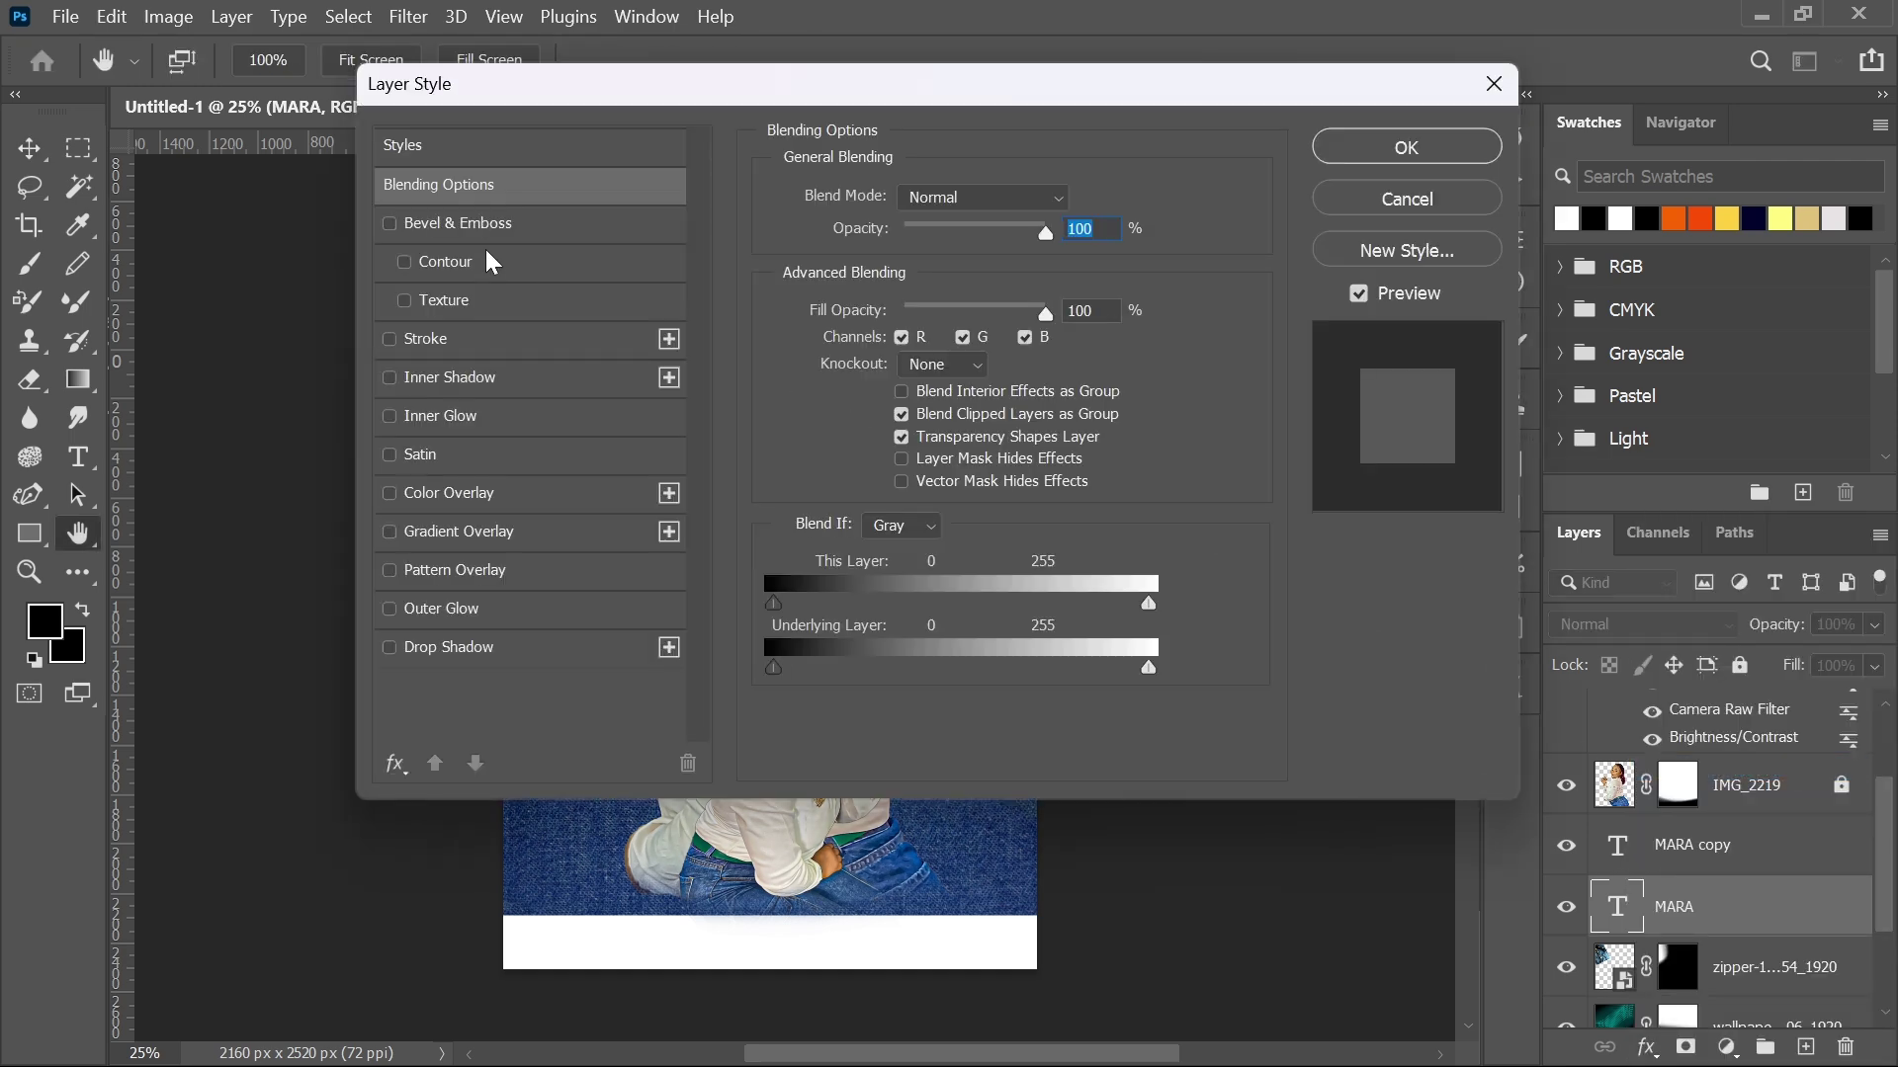
{"action": "left_click_drag", "start_coordinate": [1039, 316], "coordinate": [781, 323]}
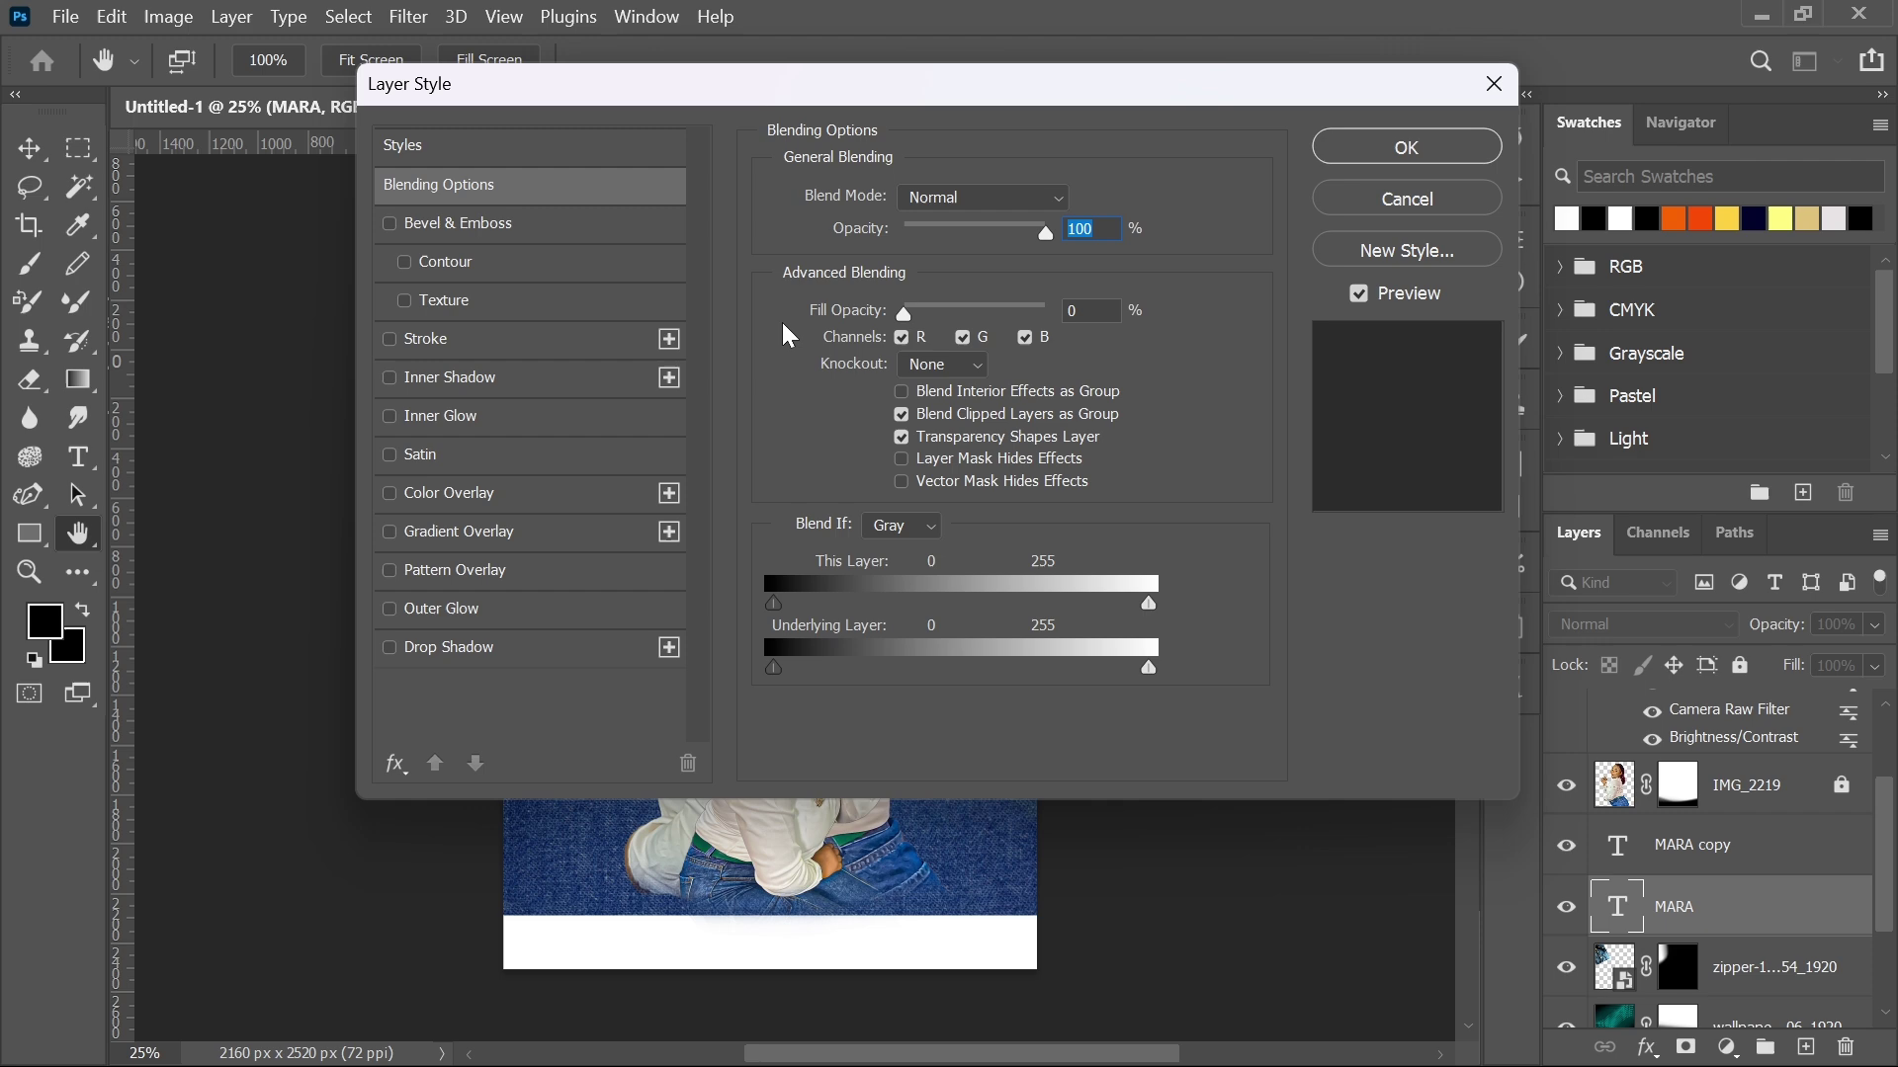
{"action": "left_click", "coordinate": [389, 339]}
{"action": "mouse_move", "coordinate": [705, 96]}
{"action": "left_mouse_down"}
{"action": "mouse_move", "coordinate": [1049, 152]}
{"action": "mouse_move", "coordinate": [848, 234]}
{"action": "left_mouse_up"}
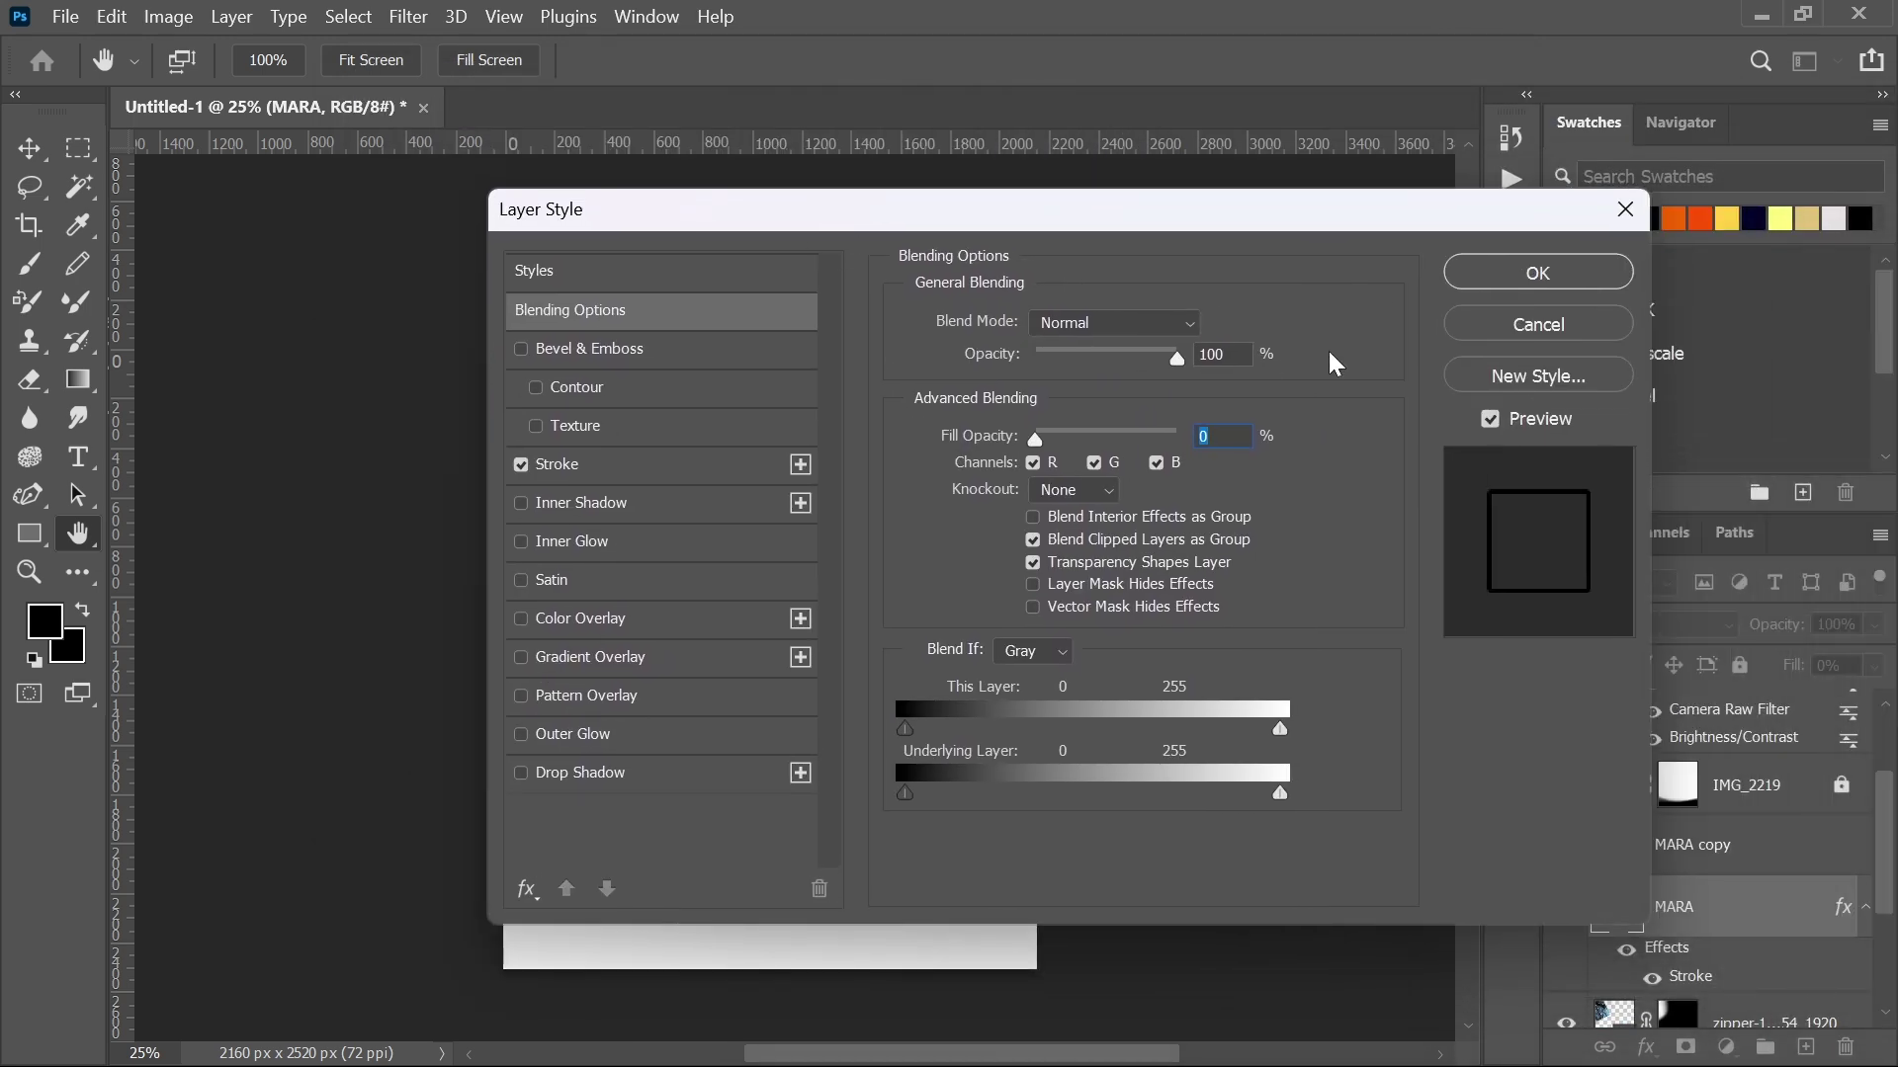
{"action": "left_click", "coordinate": [682, 479]}
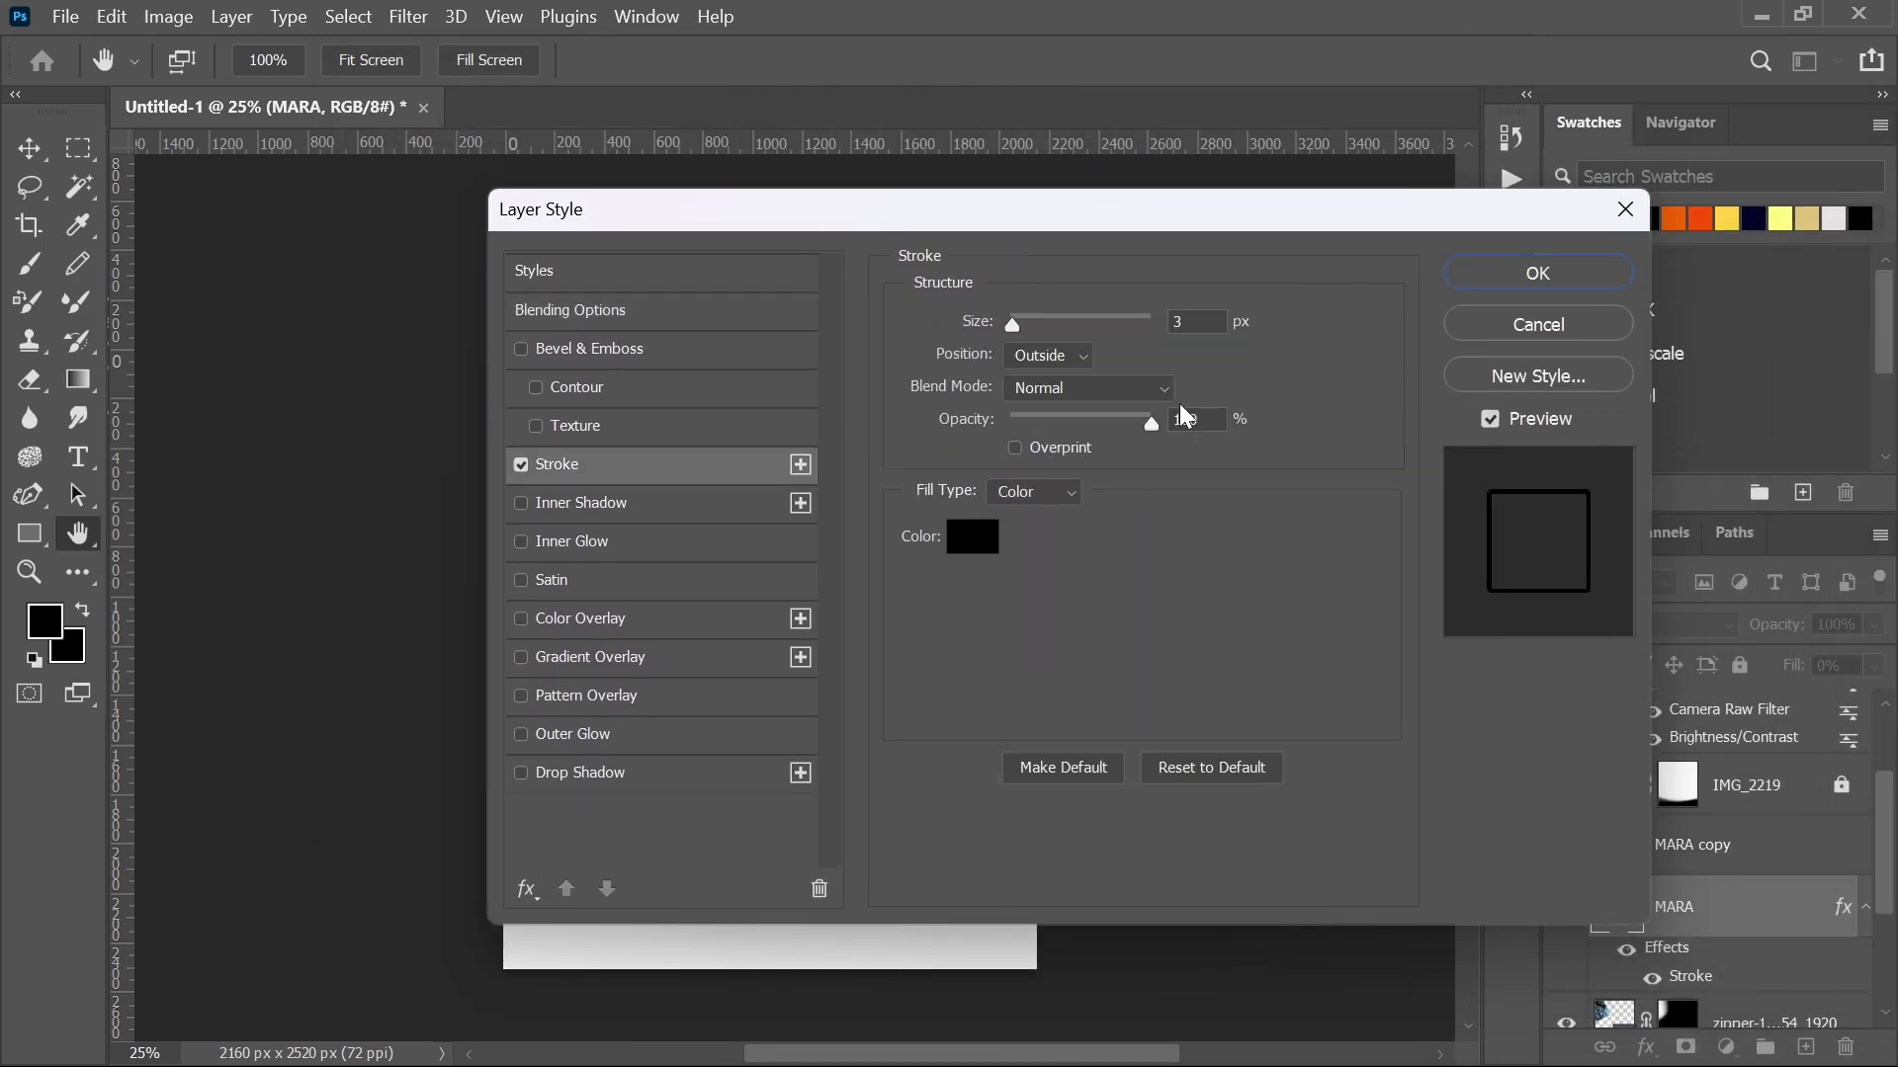
{"action": "left_click", "coordinate": [976, 540]}
{"action": "type", "text": "ffffff"}
{"action": "key", "text": "Return"}
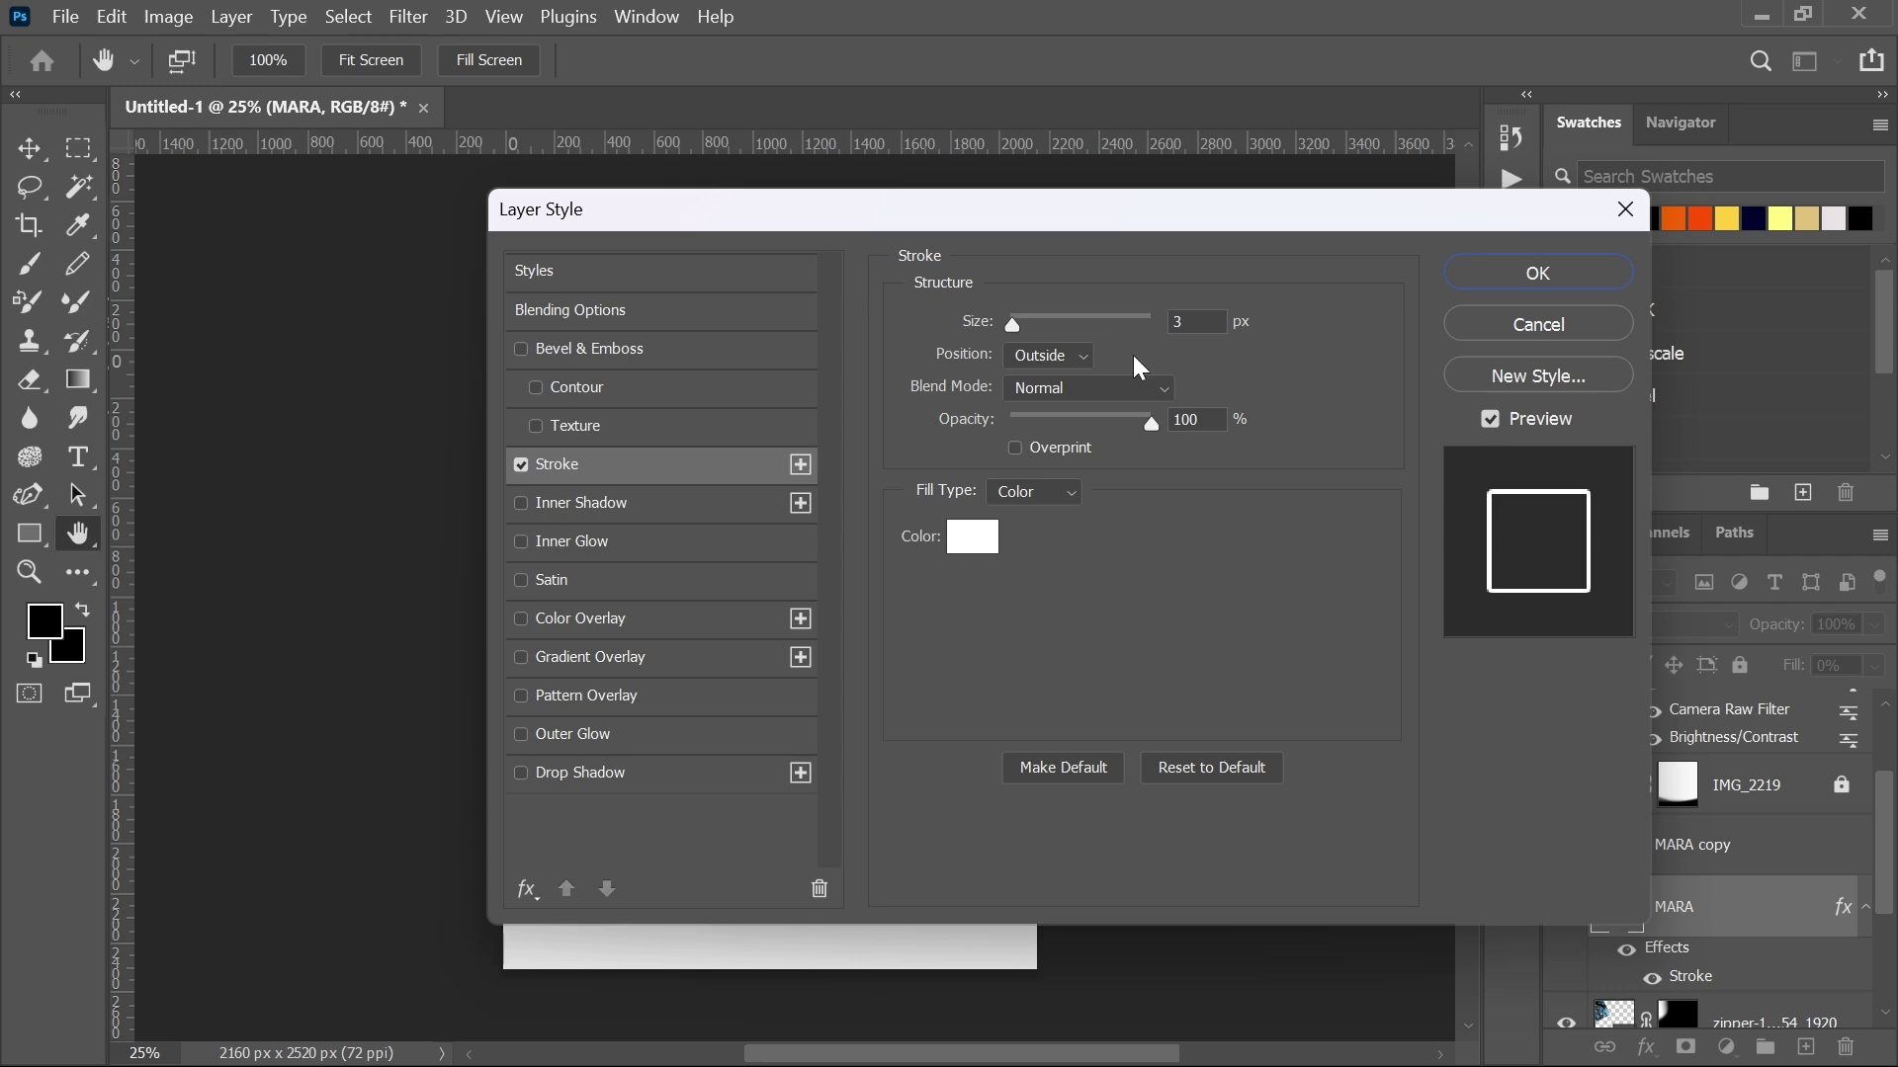
{"action": "type", "text": "2"}
{"action": "key", "text": "Return"}
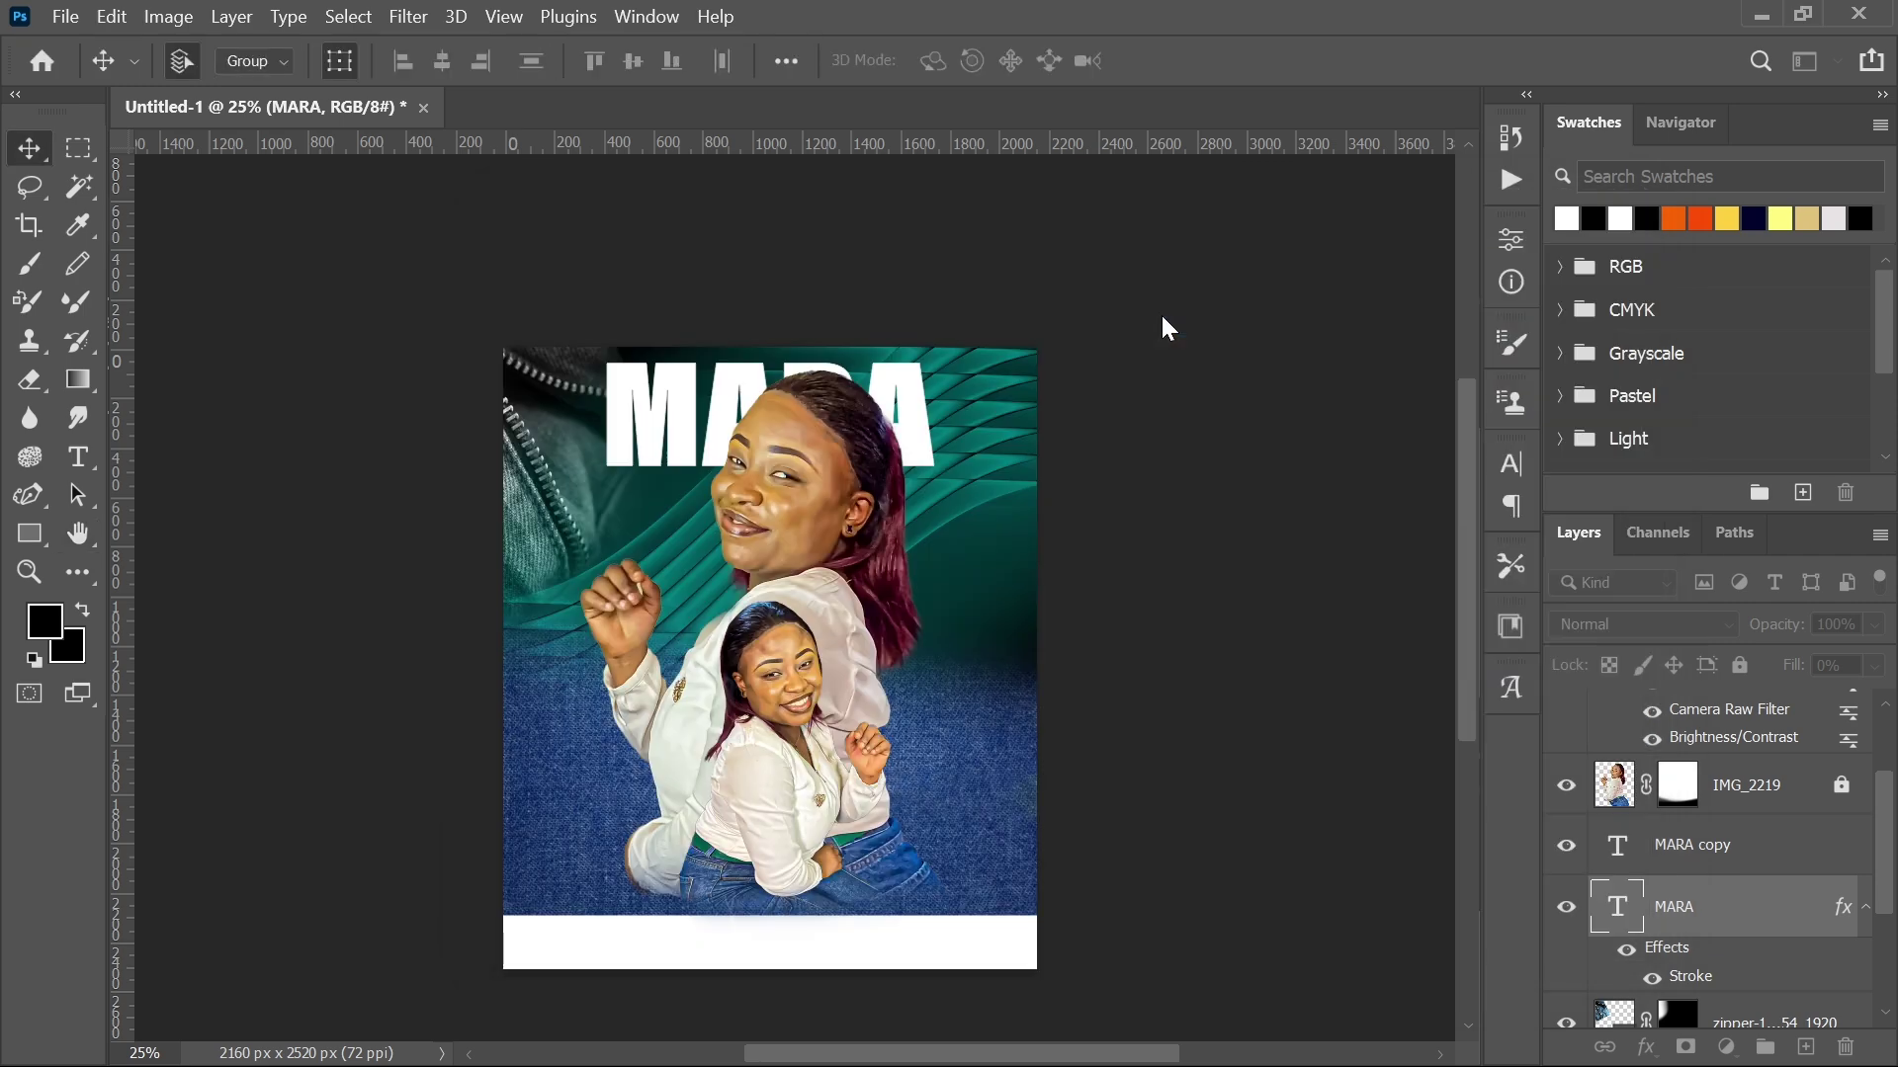
Step: Nudge the outlined MARA layer down and slightly right until it sits just under the solid MARA title
{"action": "key", "text": "shift+Down"}
{"action": "key", "text": "shift+Down"}
{"action": "key", "text": "shift+Down"}
{"action": "key", "text": "shift+Down"}
{"action": "key", "text": "shift+Down"}
{"action": "key", "text": "shift+Down"}
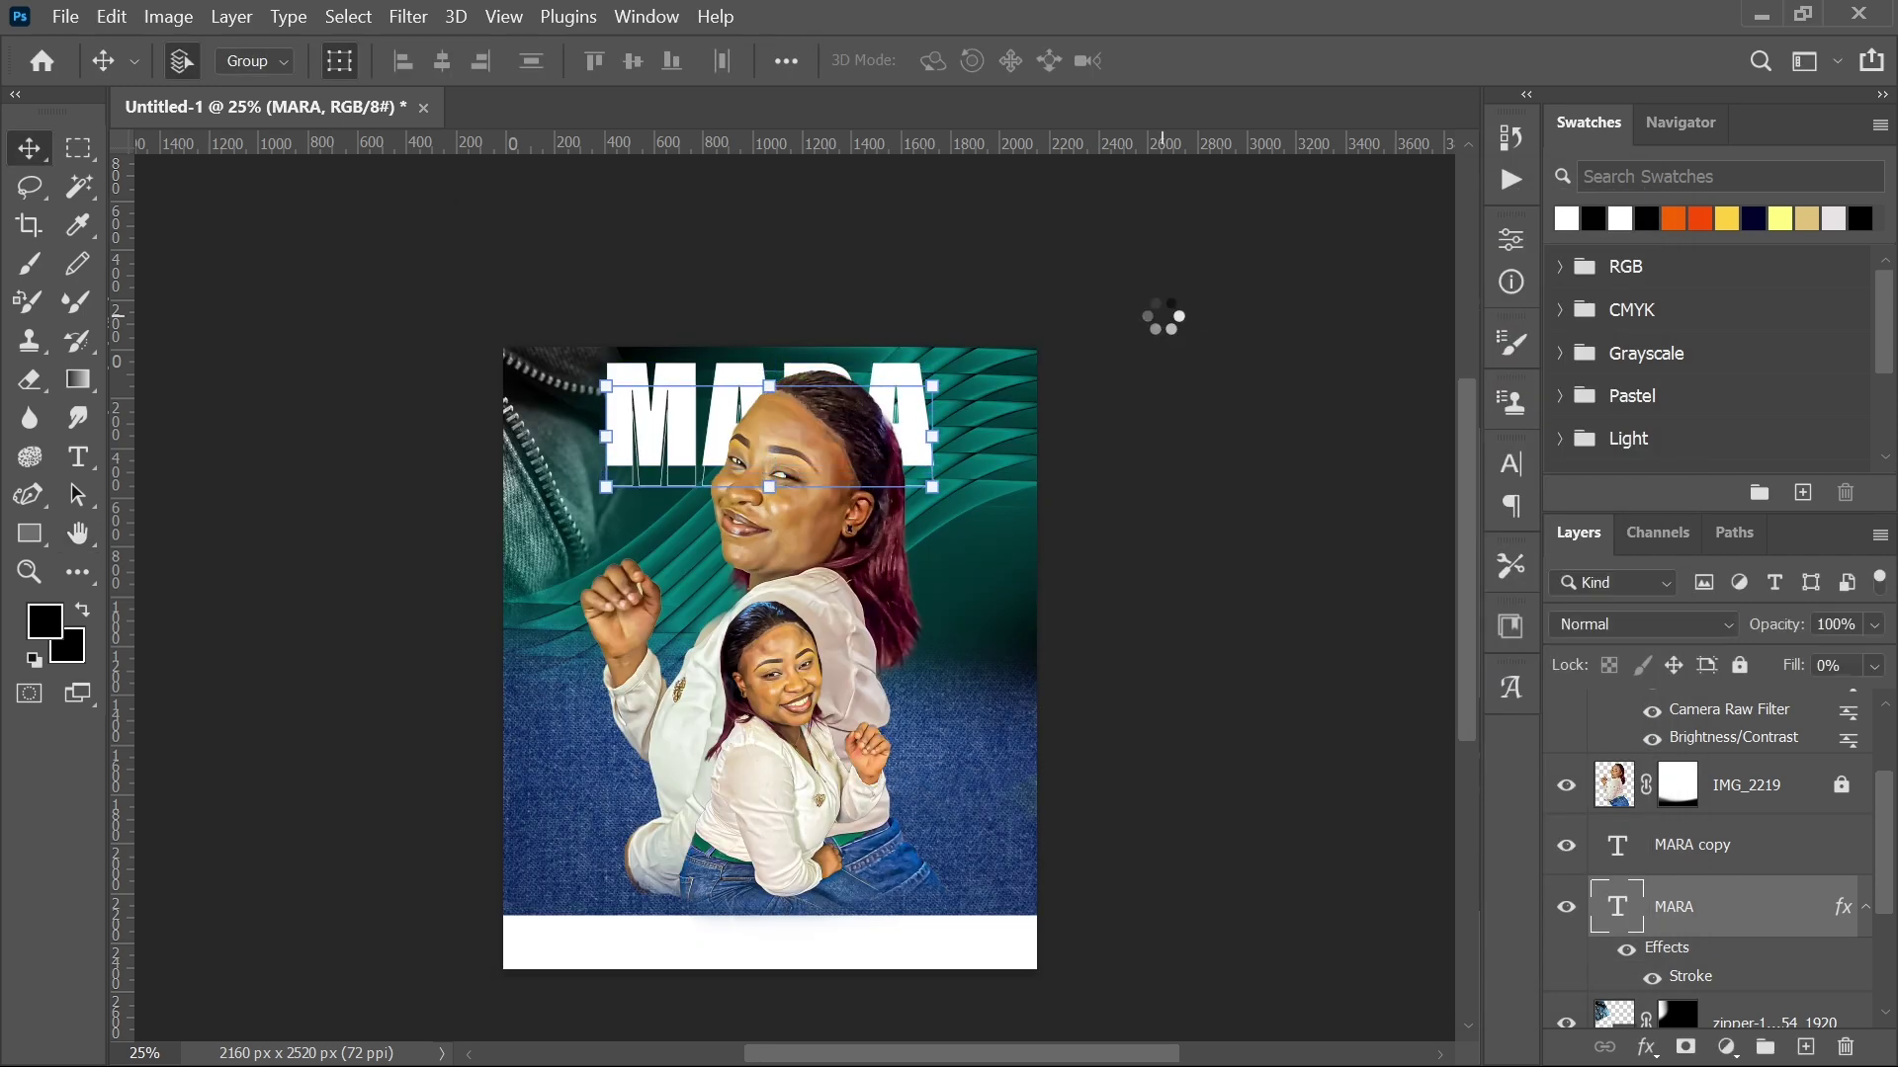
{"action": "key", "text": "shift+Down"}
{"action": "key", "text": "shift+Down"}
{"action": "key", "text": "shift+Down"}
{"action": "key", "text": "shift+Down"}
{"action": "key", "text": "shift+Down"}
{"action": "key", "text": "shift+Down"}
{"action": "key", "text": "shift+Down"}
{"action": "key", "text": "shift+Down"}
{"action": "key", "text": "shift+Down"}
{"action": "key", "text": "shift+Down"}
{"action": "key", "text": "shift+Down"}
{"action": "key", "text": "shift+Down"}
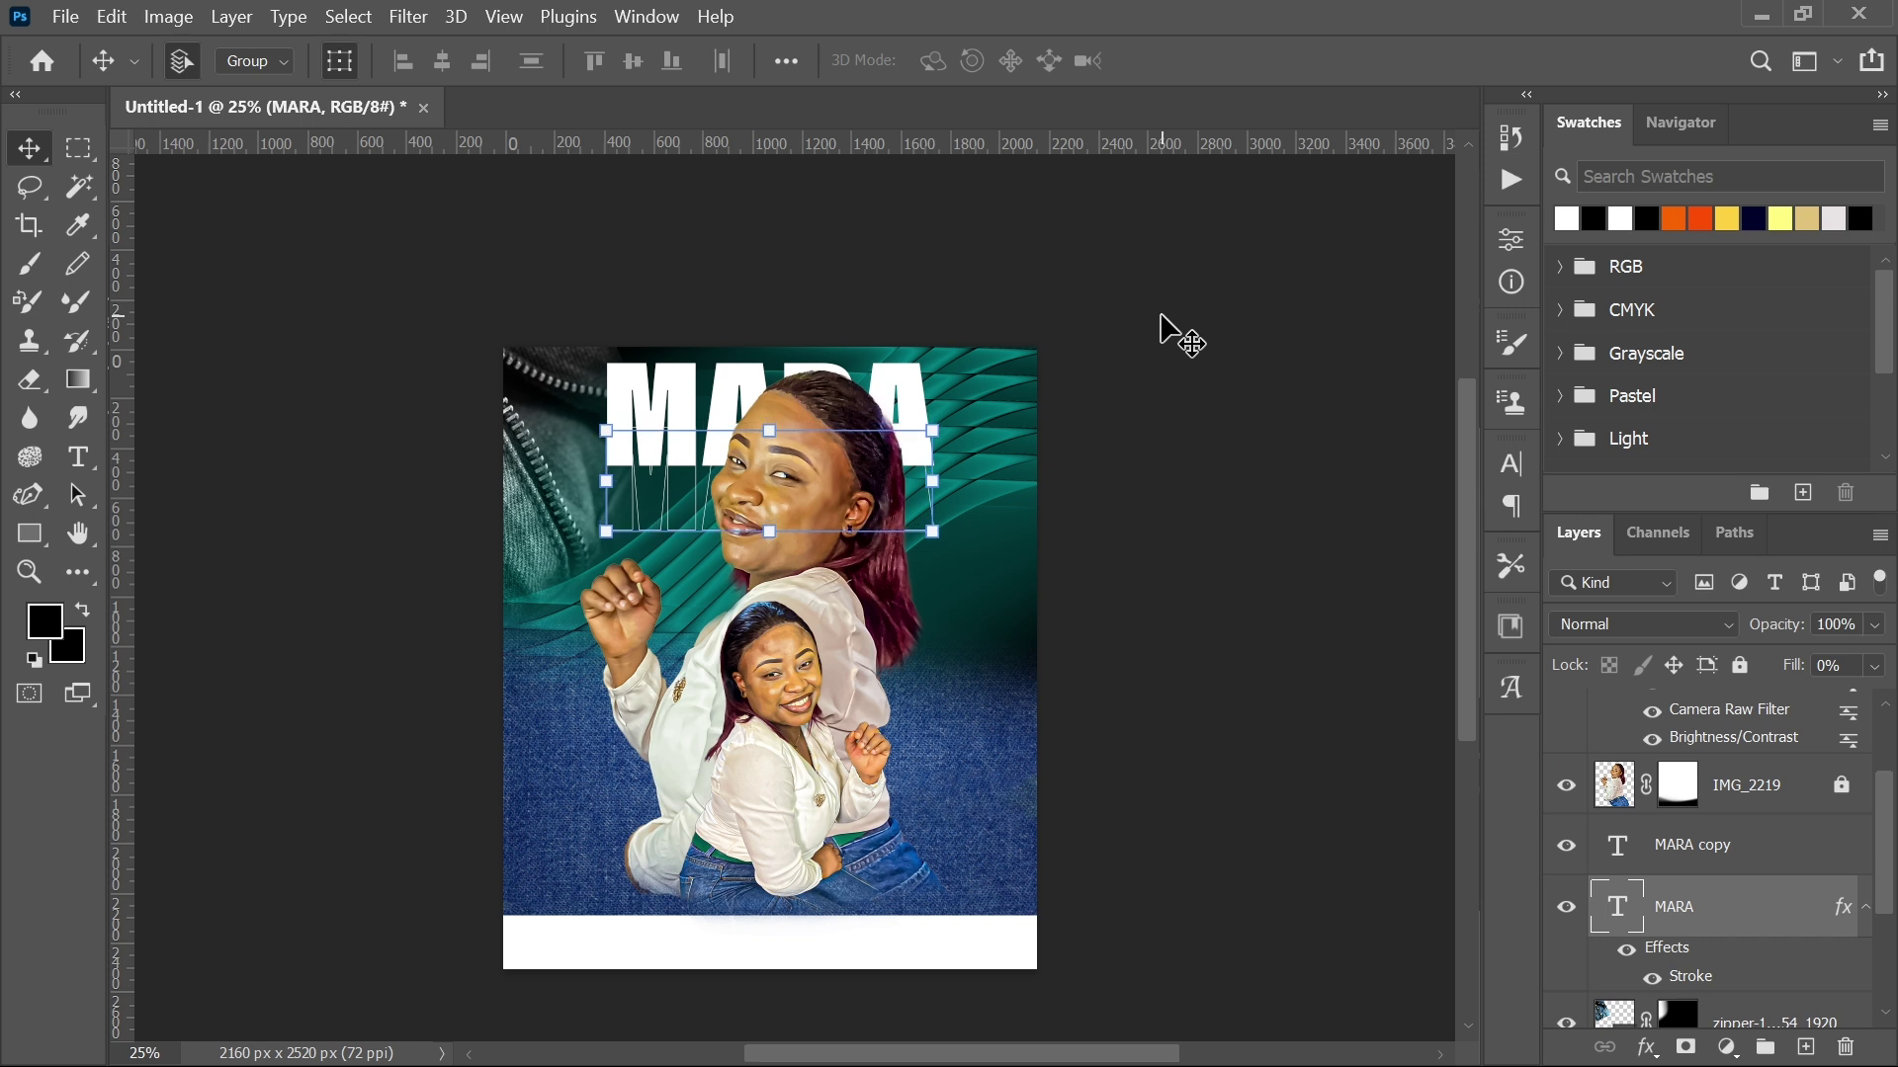
{"action": "key", "text": "shift+Down"}
{"action": "key", "text": "shift+Down"}
{"action": "key", "text": "shift+Down"}
{"action": "key", "text": "shift+Down"}
{"action": "key", "text": "shift+Down"}
{"action": "key", "text": "shift+Down"}
{"action": "key", "text": "shift+Down"}
{"action": "key", "text": "shift+Down"}
{"action": "key", "text": "shift+Down"}
{"action": "key", "text": "shift+Down"}
{"action": "key", "text": "shift+Down"}
{"action": "key", "text": "shift+Down"}
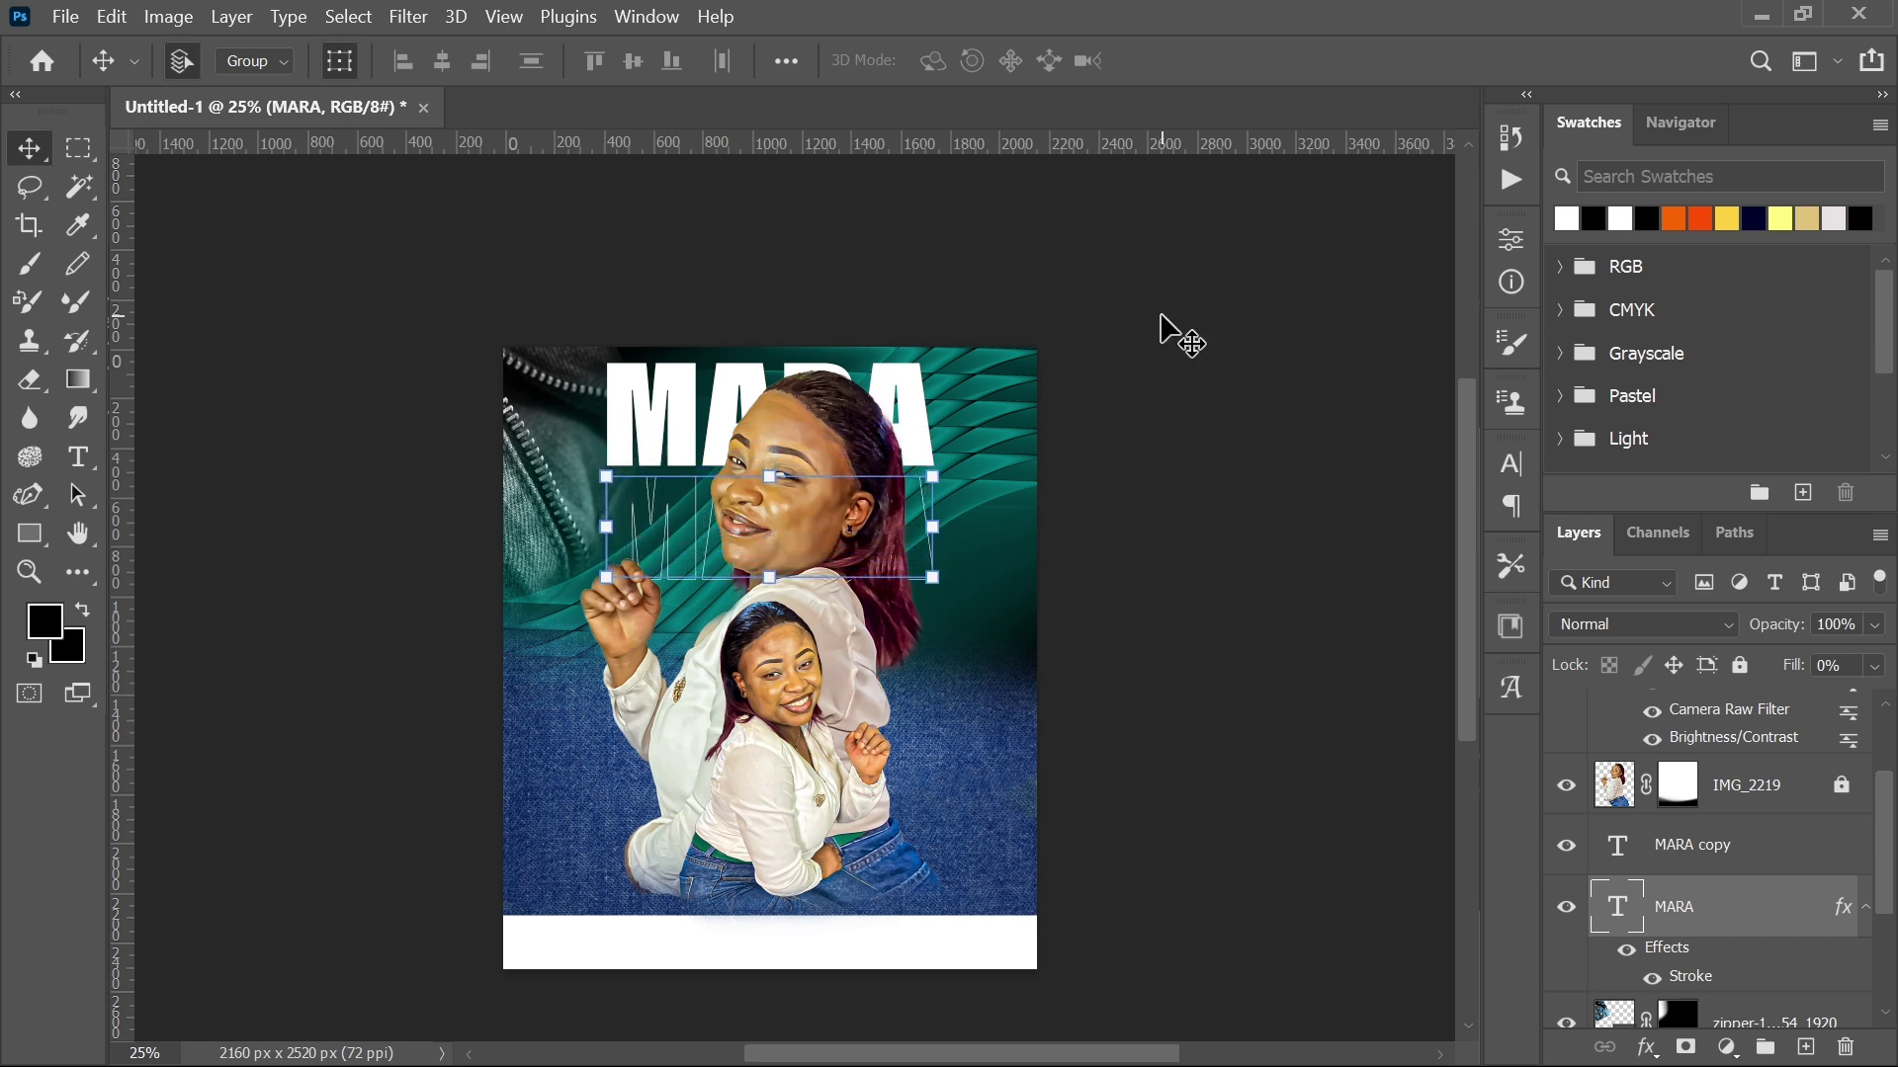
{"action": "key", "text": "shift+Up"}
{"action": "key", "text": "shift+Up"}
{"action": "key", "text": "shift+Up"}
{"action": "key", "text": "shift+Up"}
{"action": "key", "text": "shift+Up"}
{"action": "key", "text": "shift+Up"}
{"action": "key", "text": "shift+Up"}
{"action": "key", "text": "shift+Up"}
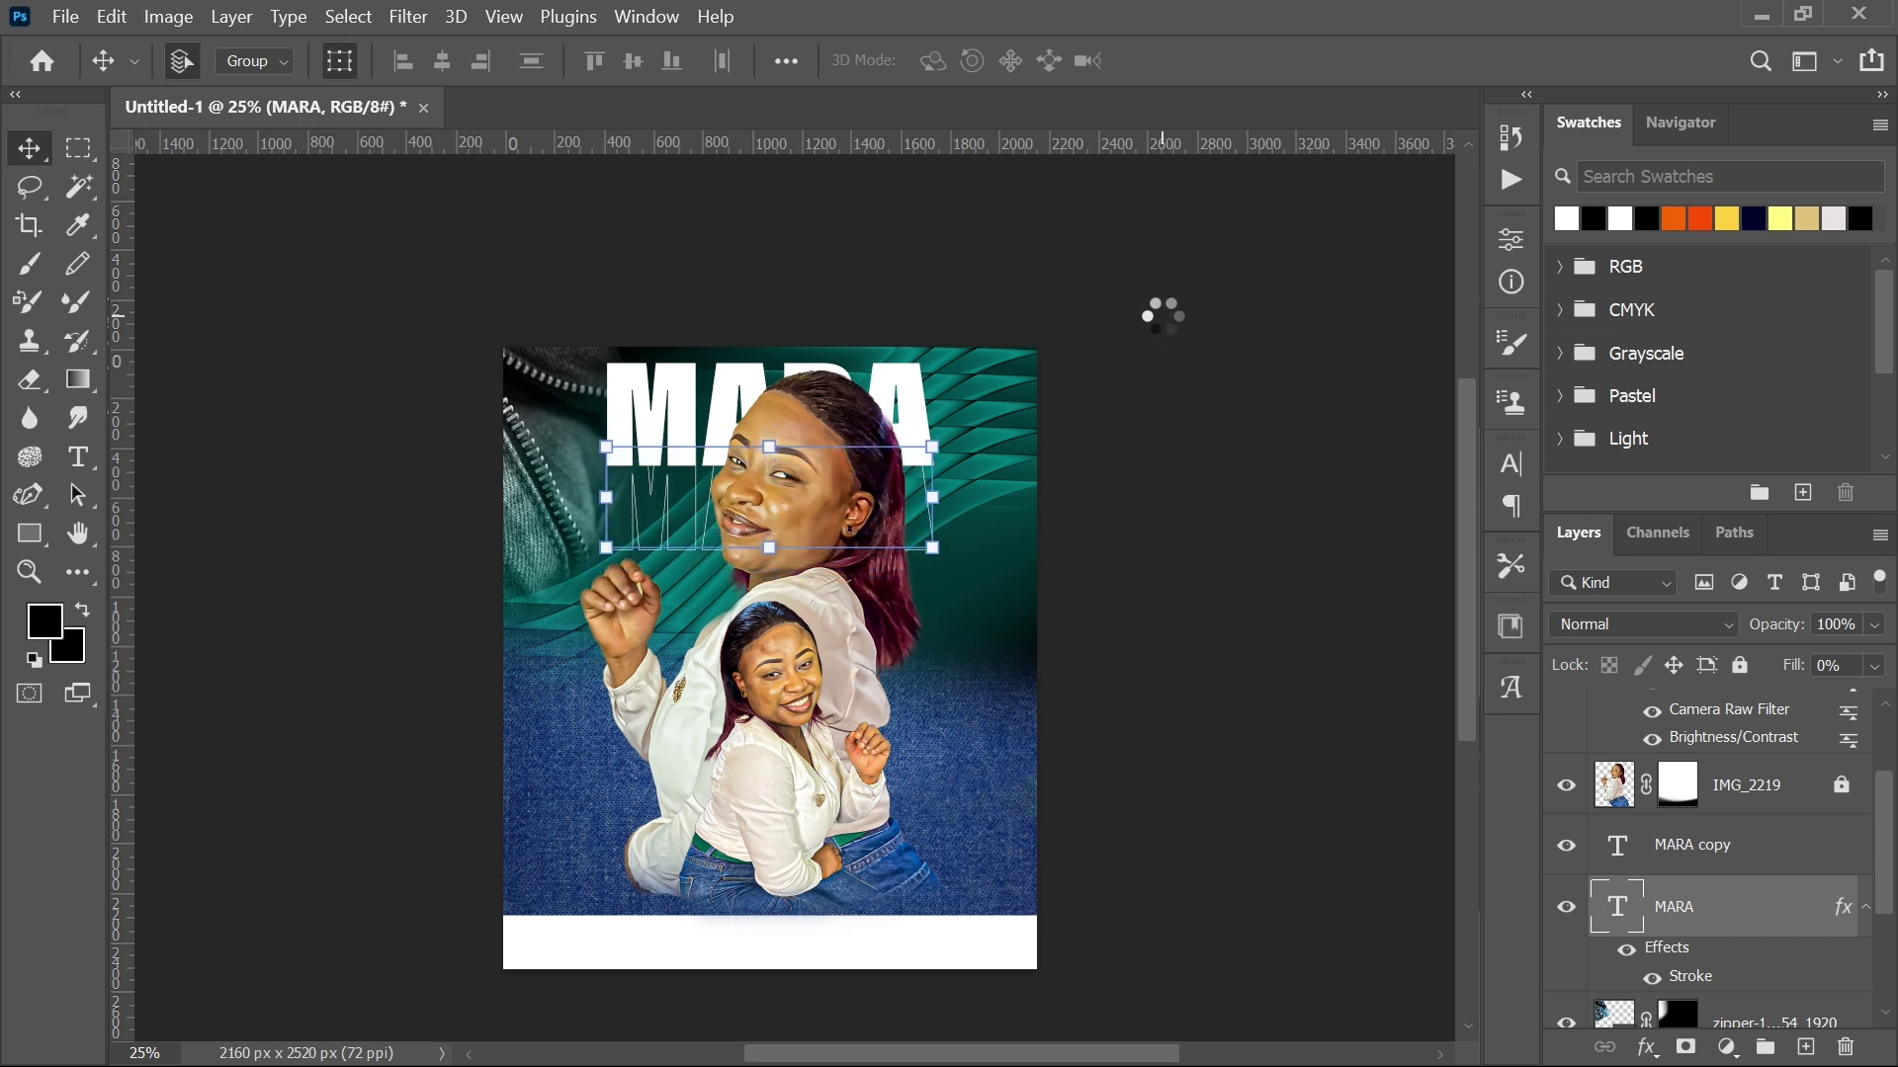
{"action": "key", "text": "shift+Up"}
{"action": "key", "text": "shift+Up"}
{"action": "key", "text": "shift+Up"}
{"action": "key", "text": "shift+Up"}
{"action": "key", "text": "shift+Up"}
{"action": "key", "text": "shift+Up"}
{"action": "key", "text": "shift+Up"}
{"action": "key", "text": "shift+Up"}
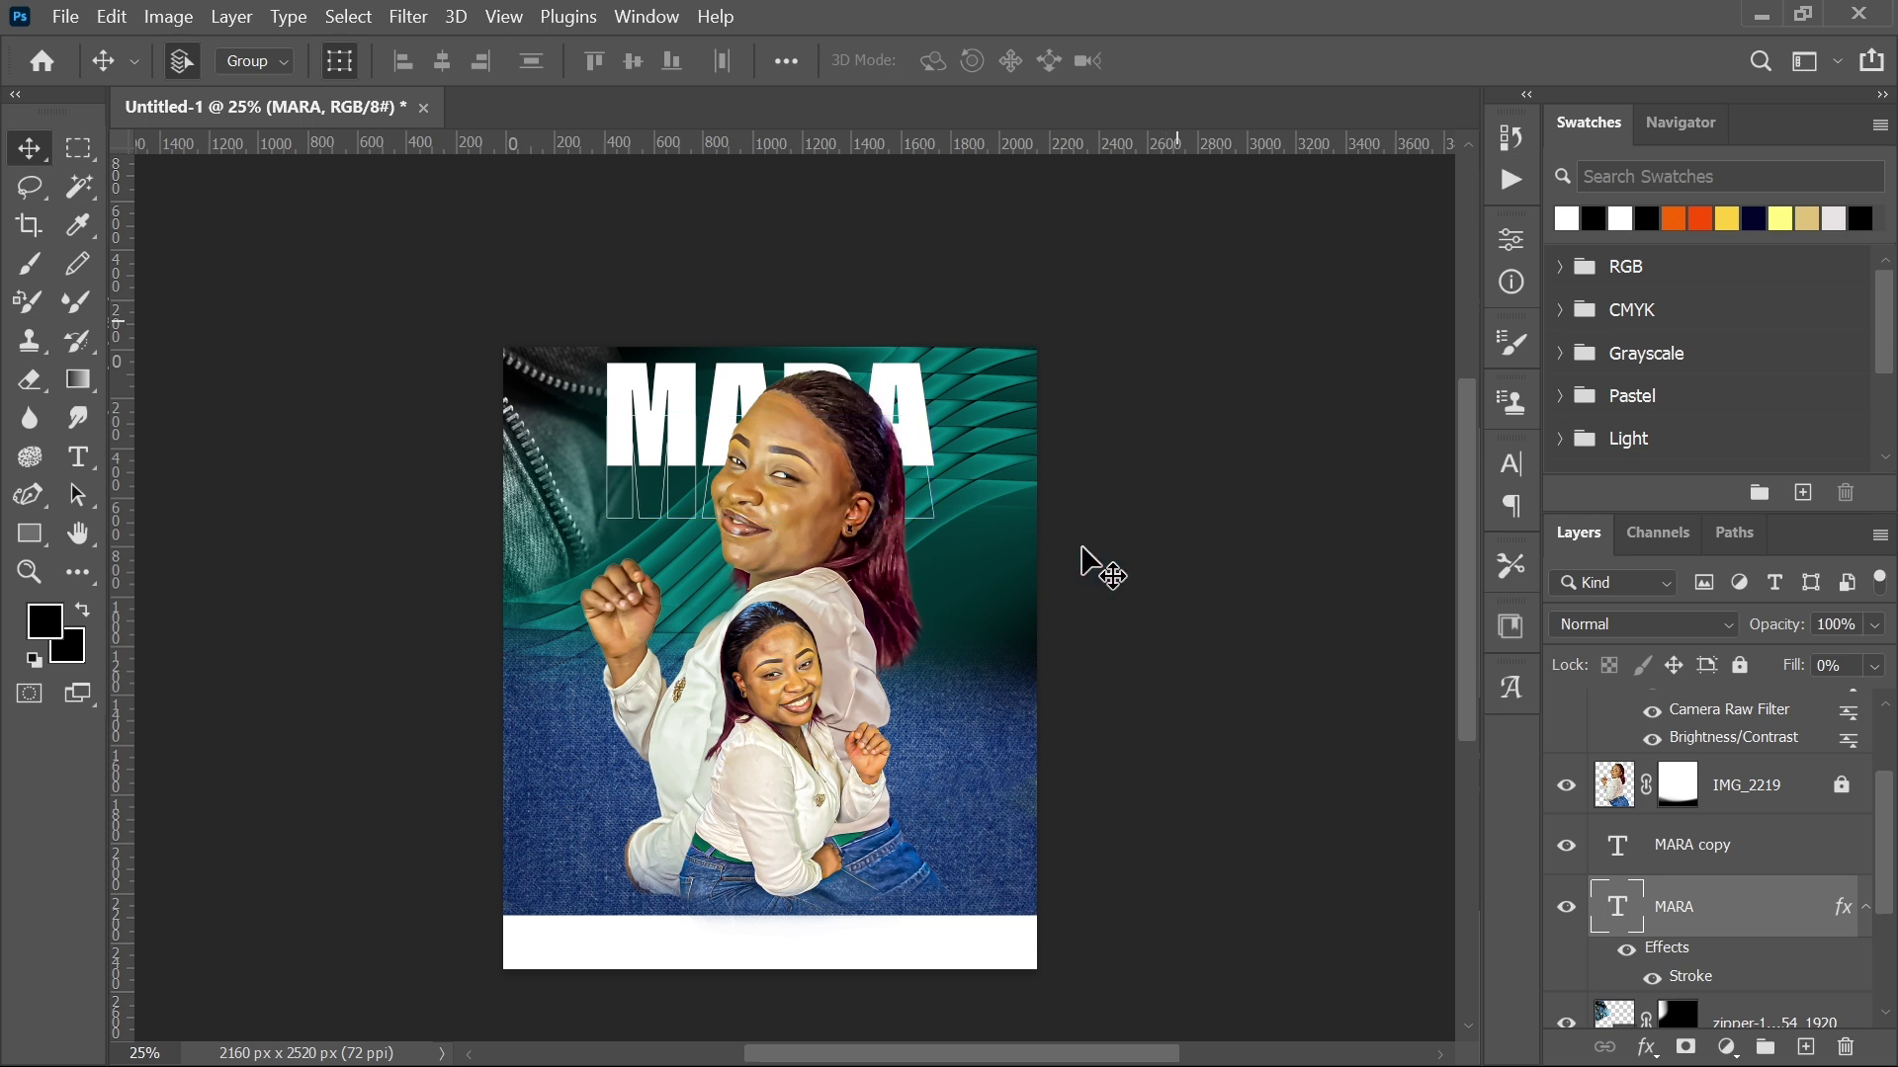
{"action": "key", "text": "shift+Up"}
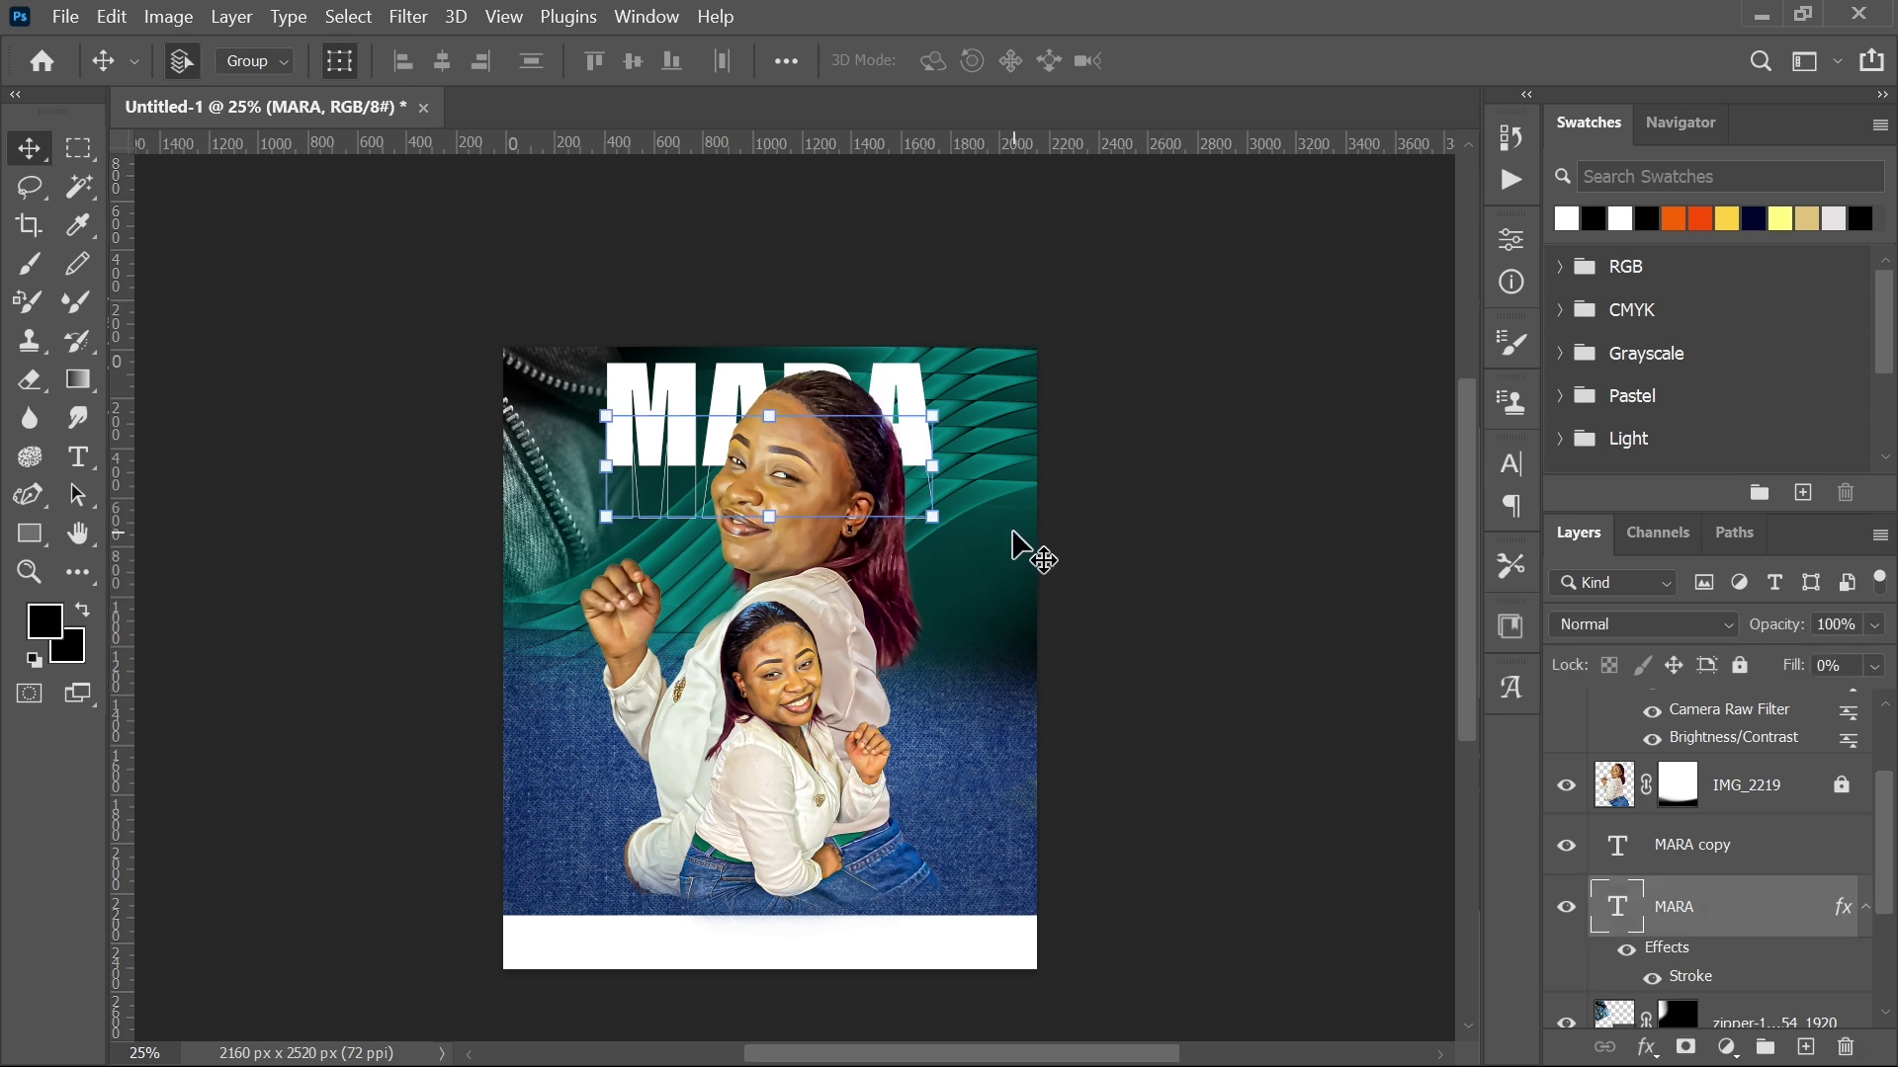
{"action": "key", "text": "shift+Right"}
{"action": "key", "text": "shift+Right"}
{"action": "key", "text": "shift+Down"}
{"action": "key", "text": "shift+Down"}
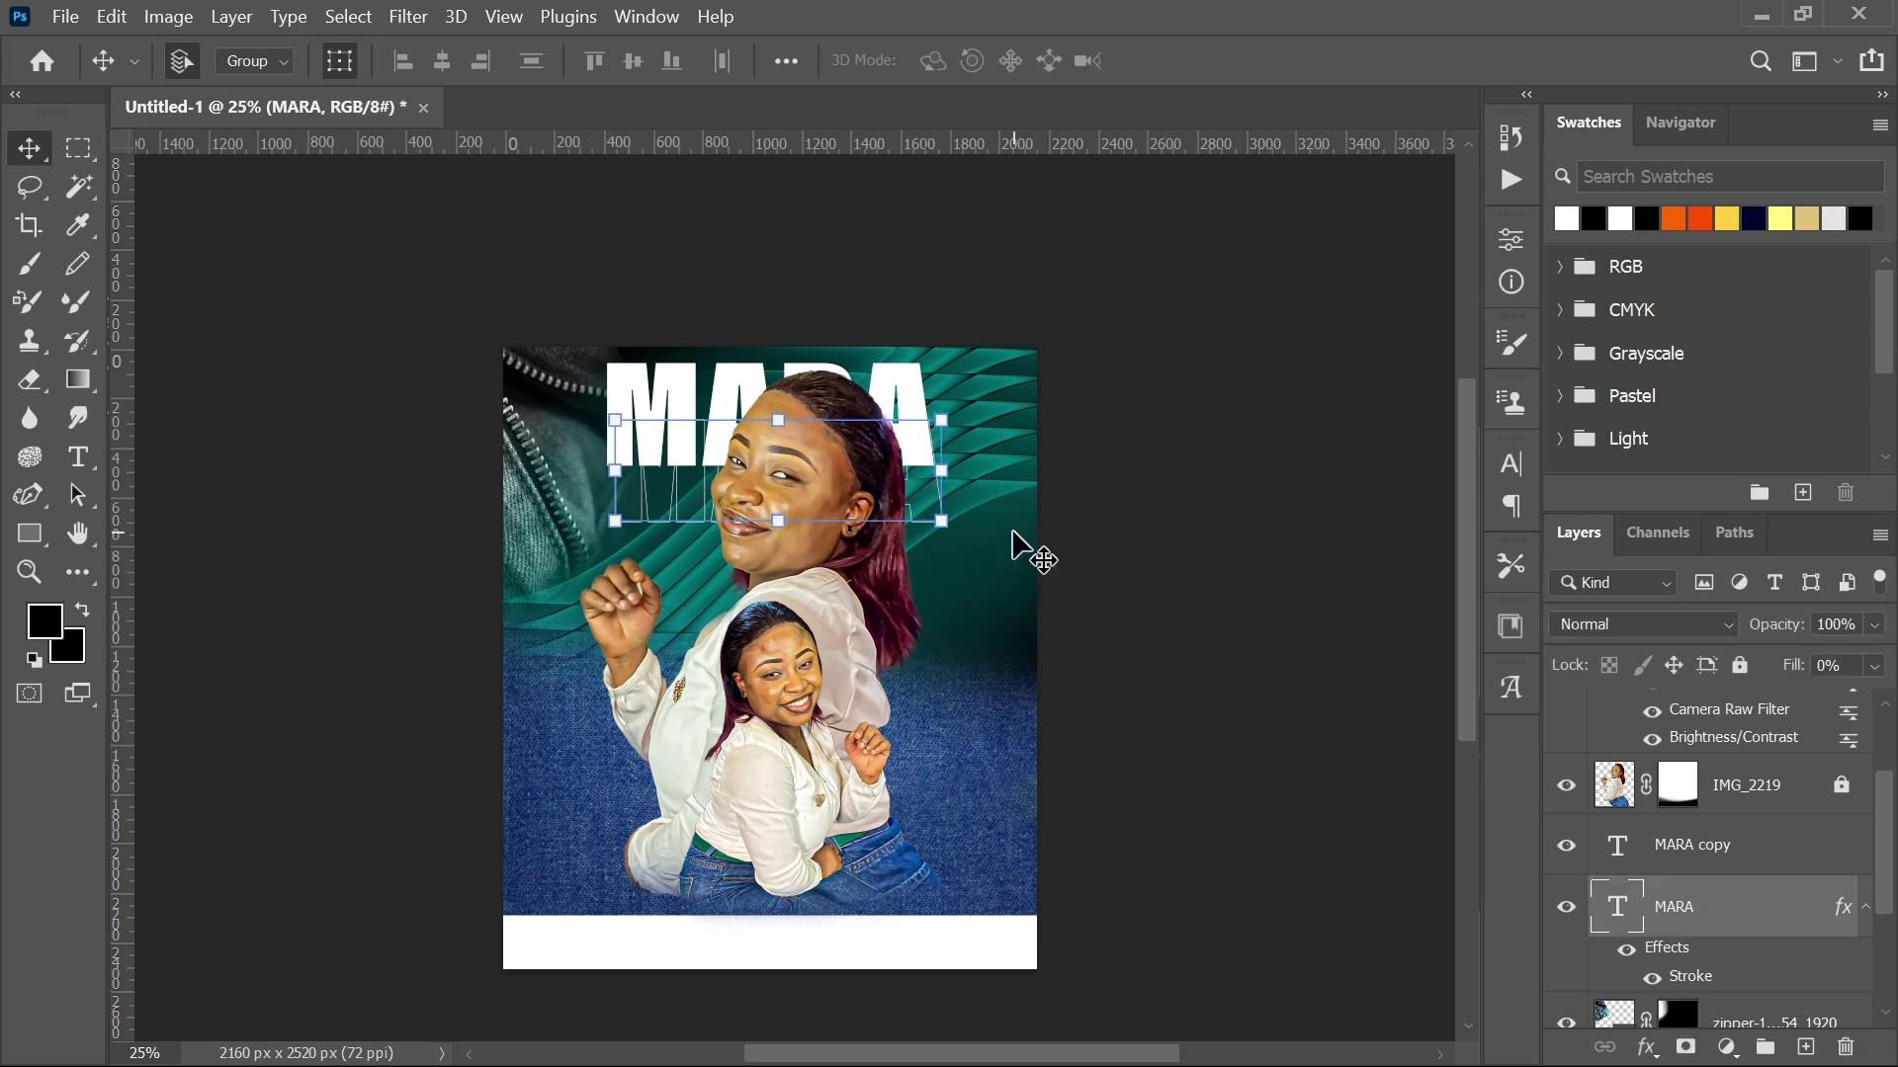
{"action": "key", "text": "shift+Down"}
{"action": "key", "text": "shift+Down"}
{"action": "key", "text": "shift+Down"}
{"action": "key", "text": "shift+Down"}
{"action": "key", "text": "shift+Down"}
{"action": "key", "text": "shift+Down"}
{"action": "key", "text": "shift+Down"}
{"action": "key", "text": "shift+Down"}
{"action": "key", "text": "shift+Down"}
{"action": "key", "text": "shift+Down"}
{"action": "key", "text": "shift+Down"}
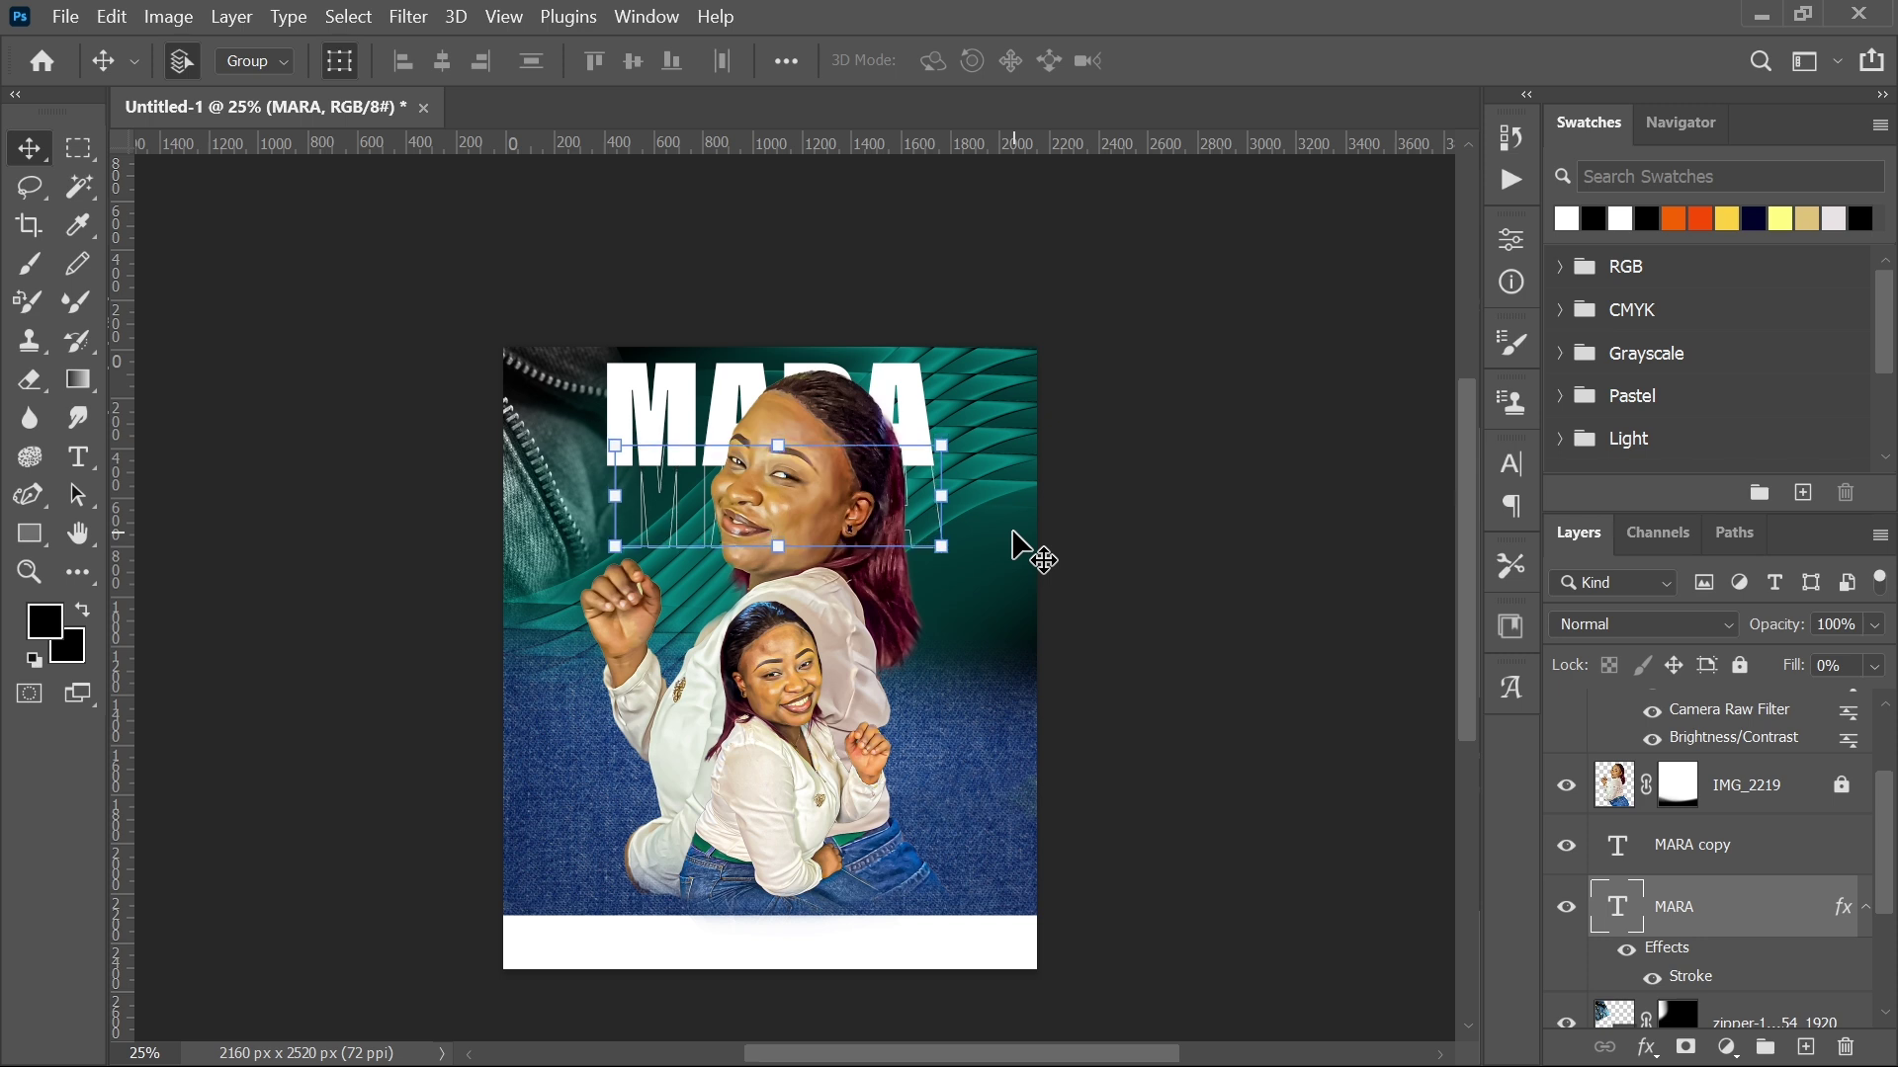
{"action": "key", "text": "shift+Down"}
{"action": "key", "text": "shift+Down"}
{"action": "key", "text": "shift+Down"}
{"action": "key", "text": "shift+Down"}
{"action": "key", "text": "shift+Down"}
{"action": "key", "text": "shift+Down"}
{"action": "key", "text": "shift+Down"}
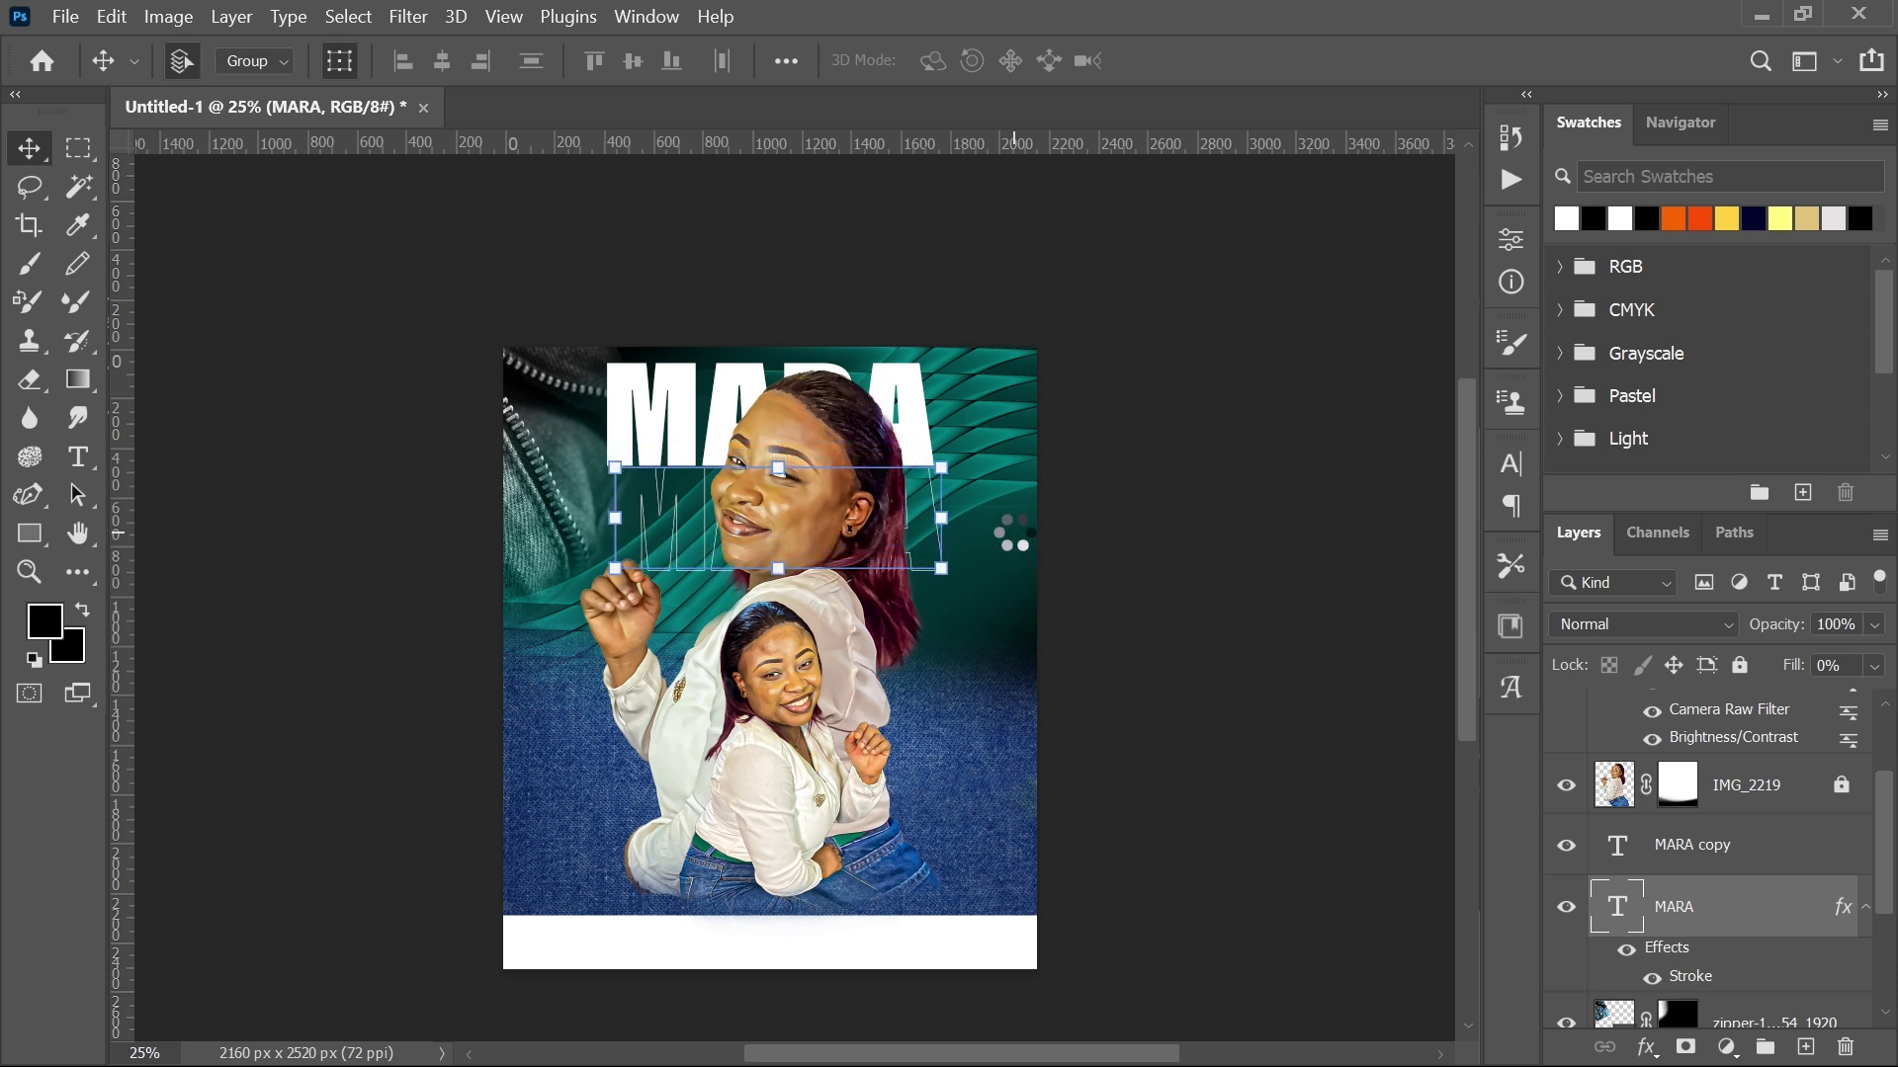
{"action": "key", "text": "shift+Down"}
{"action": "key", "text": "shift+Down"}
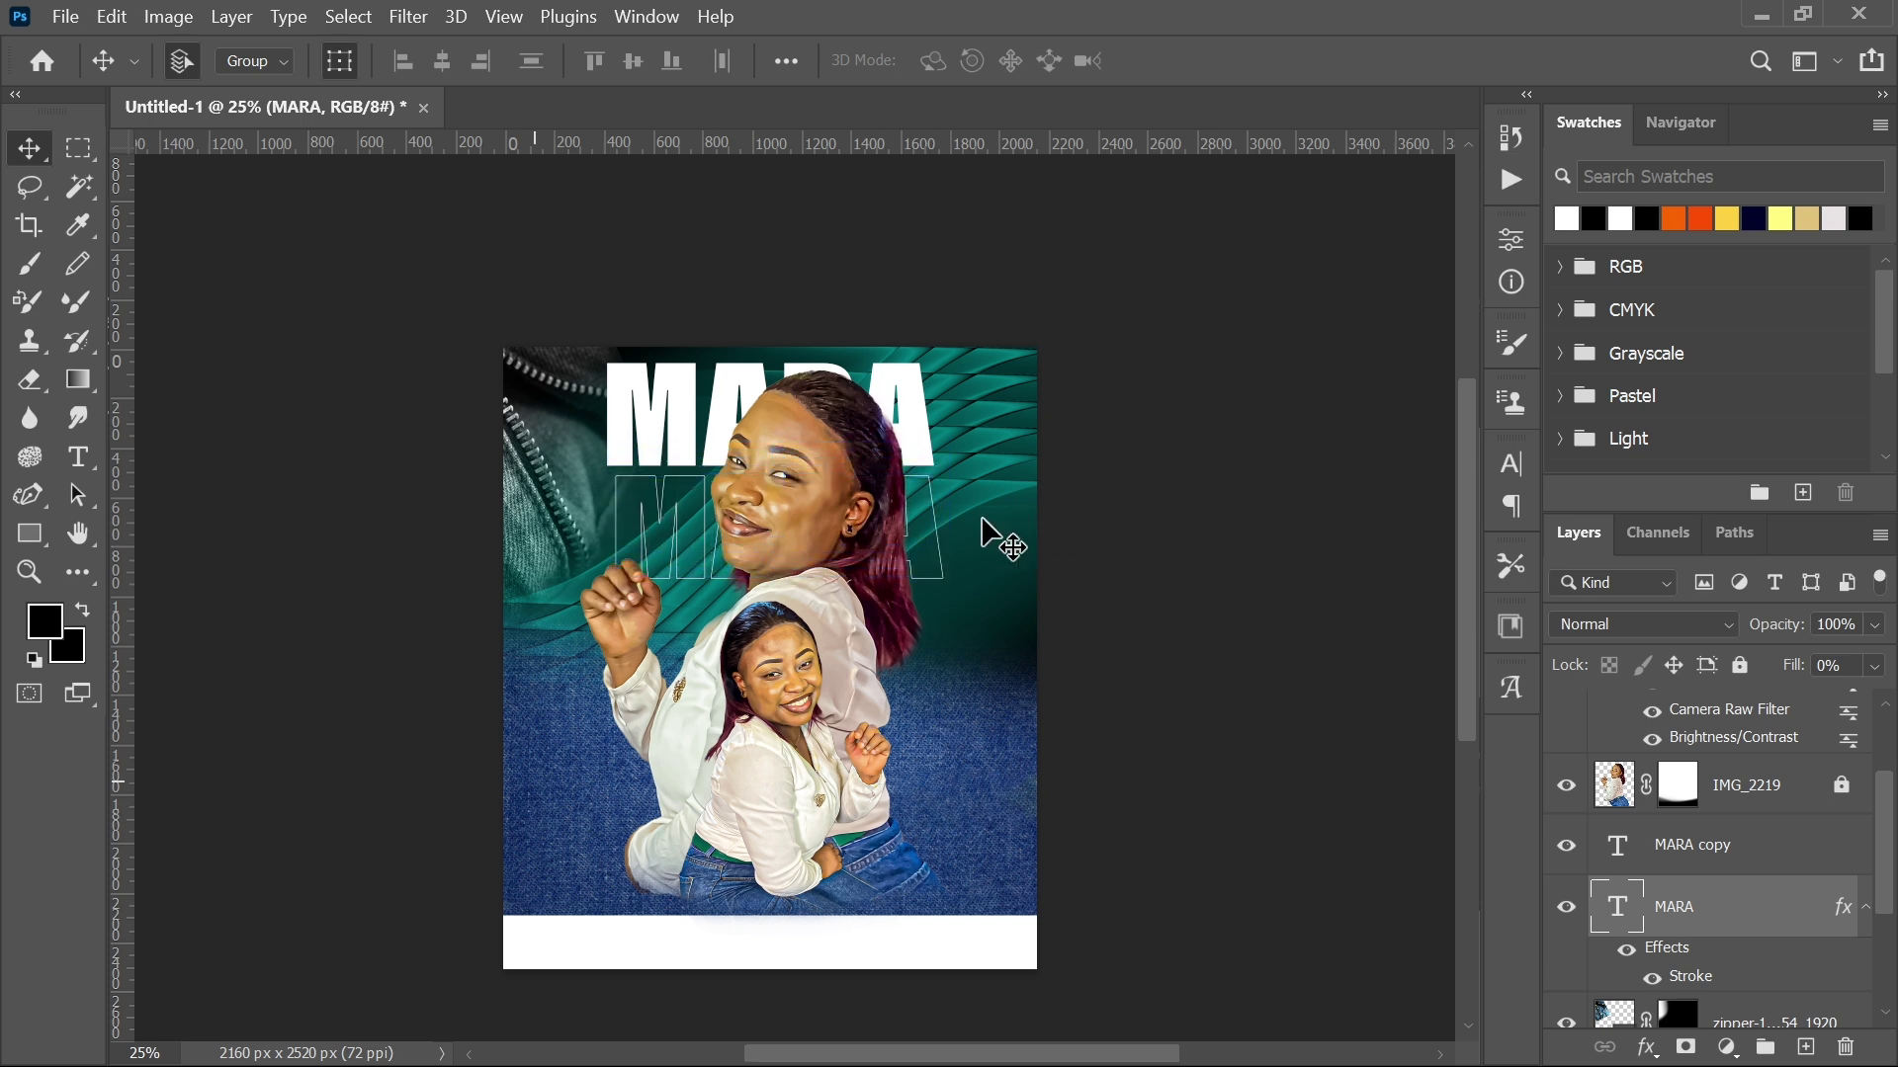
{"action": "left_click", "coordinate": [992, 542]}
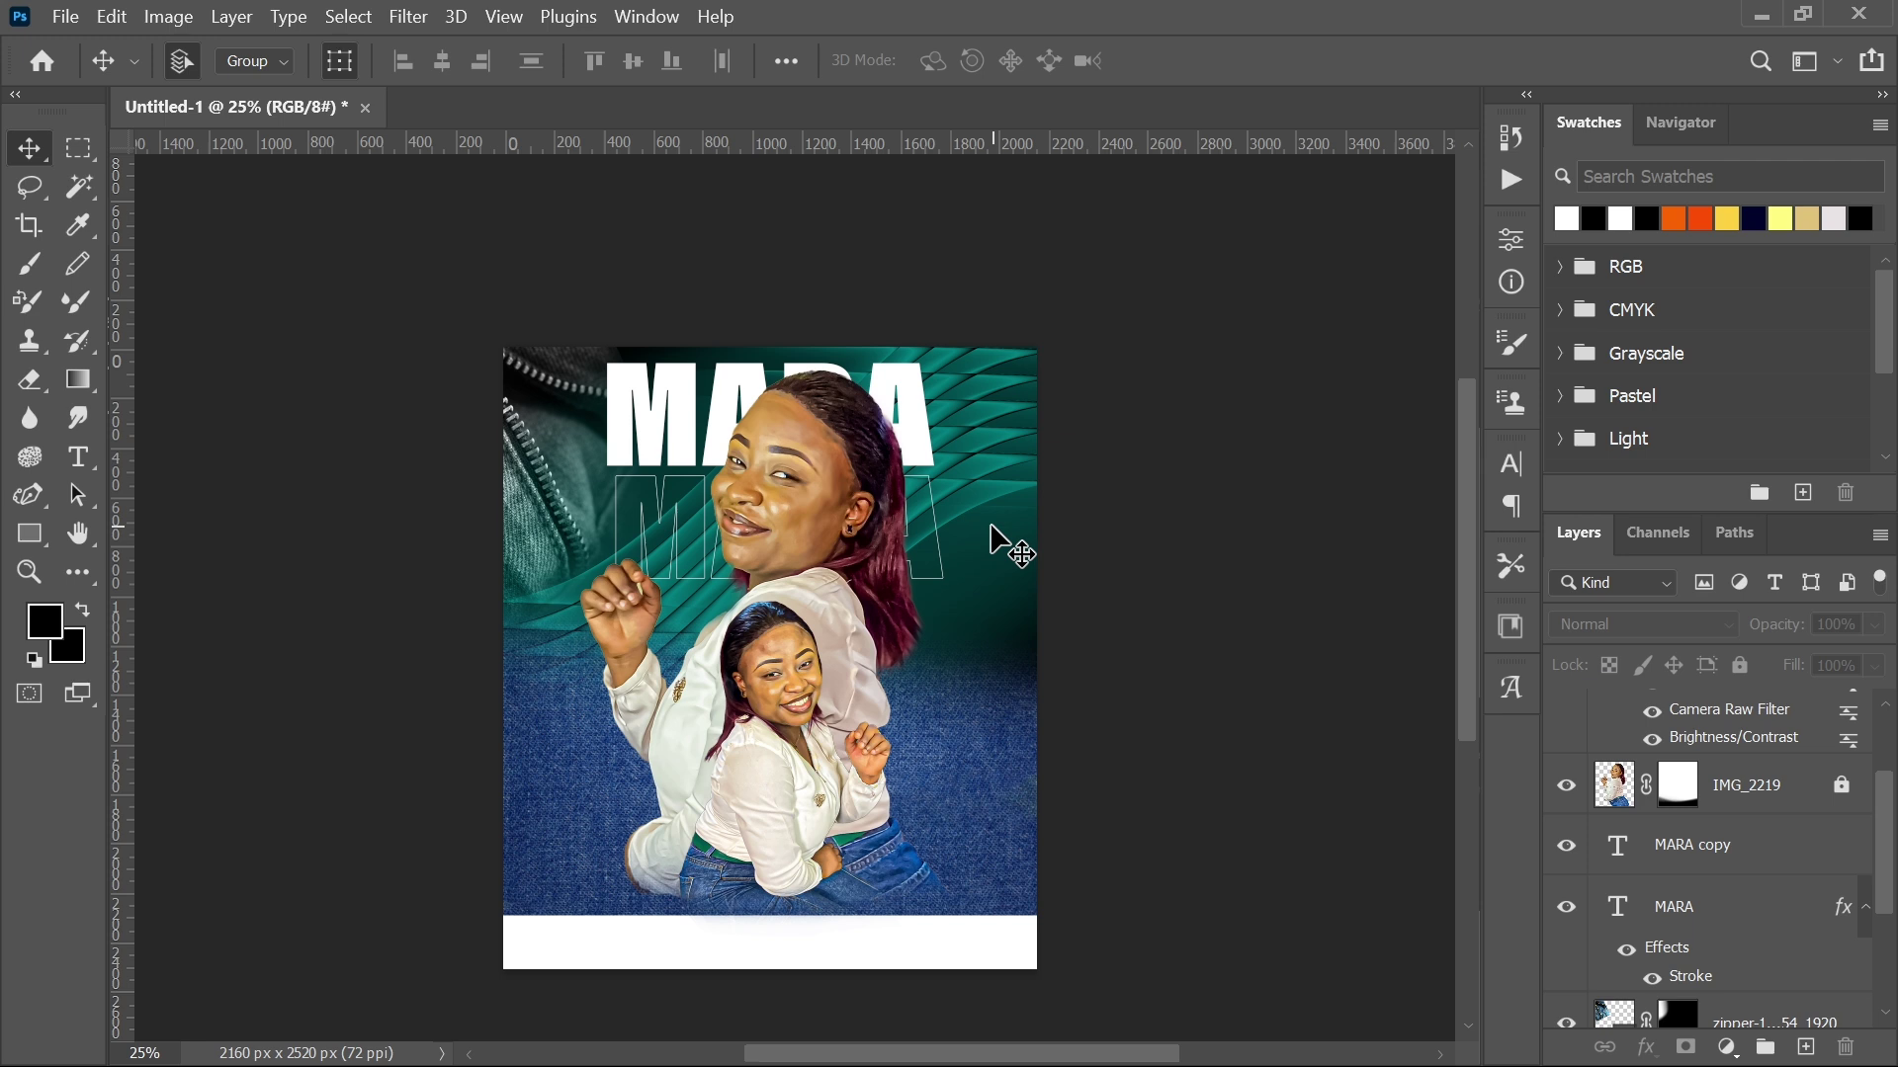
Step: Redraw the gradient on the Untitled-1 denim layer's mask so the bottom fades to white higher up
{"action": "scroll", "coordinate": [1884, 835], "scroll_direction": "down", "scroll_amount": 3}
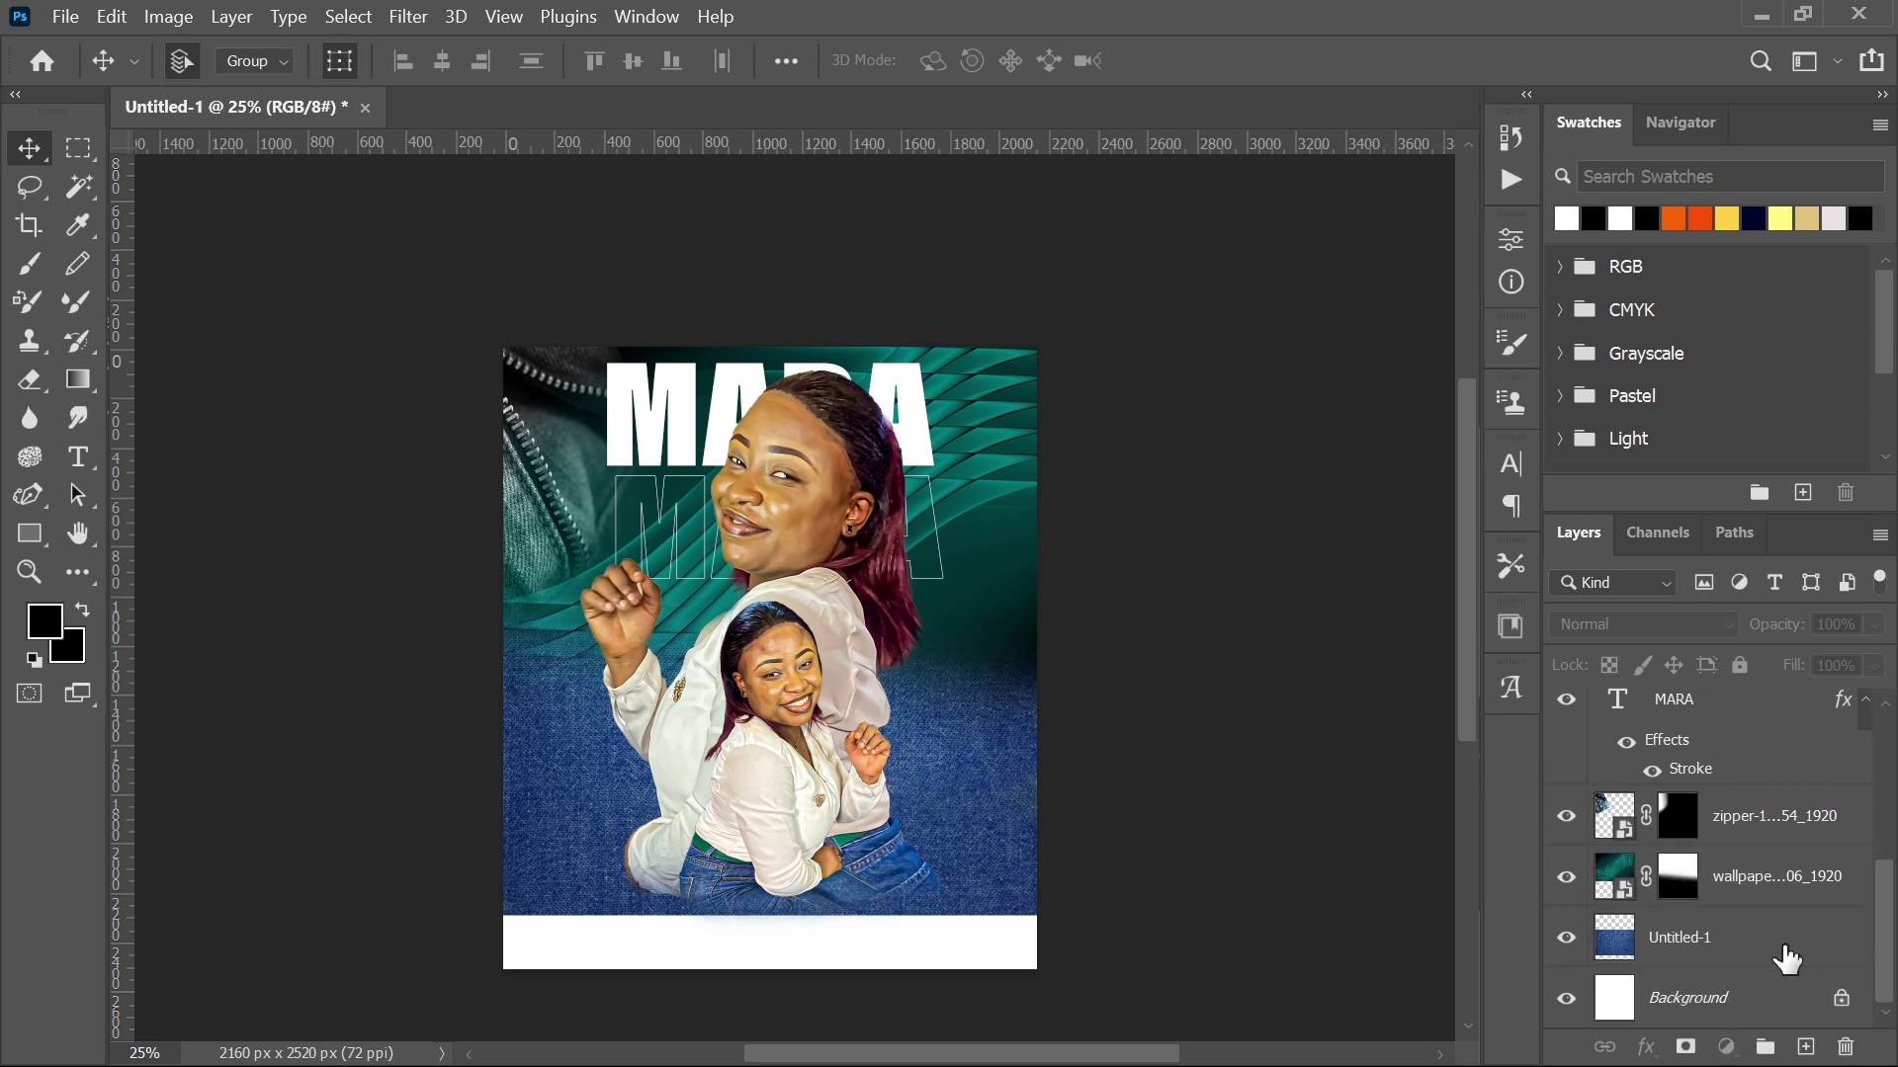
{"action": "left_click", "coordinate": [1779, 944]}
{"action": "left_click", "coordinate": [79, 384]}
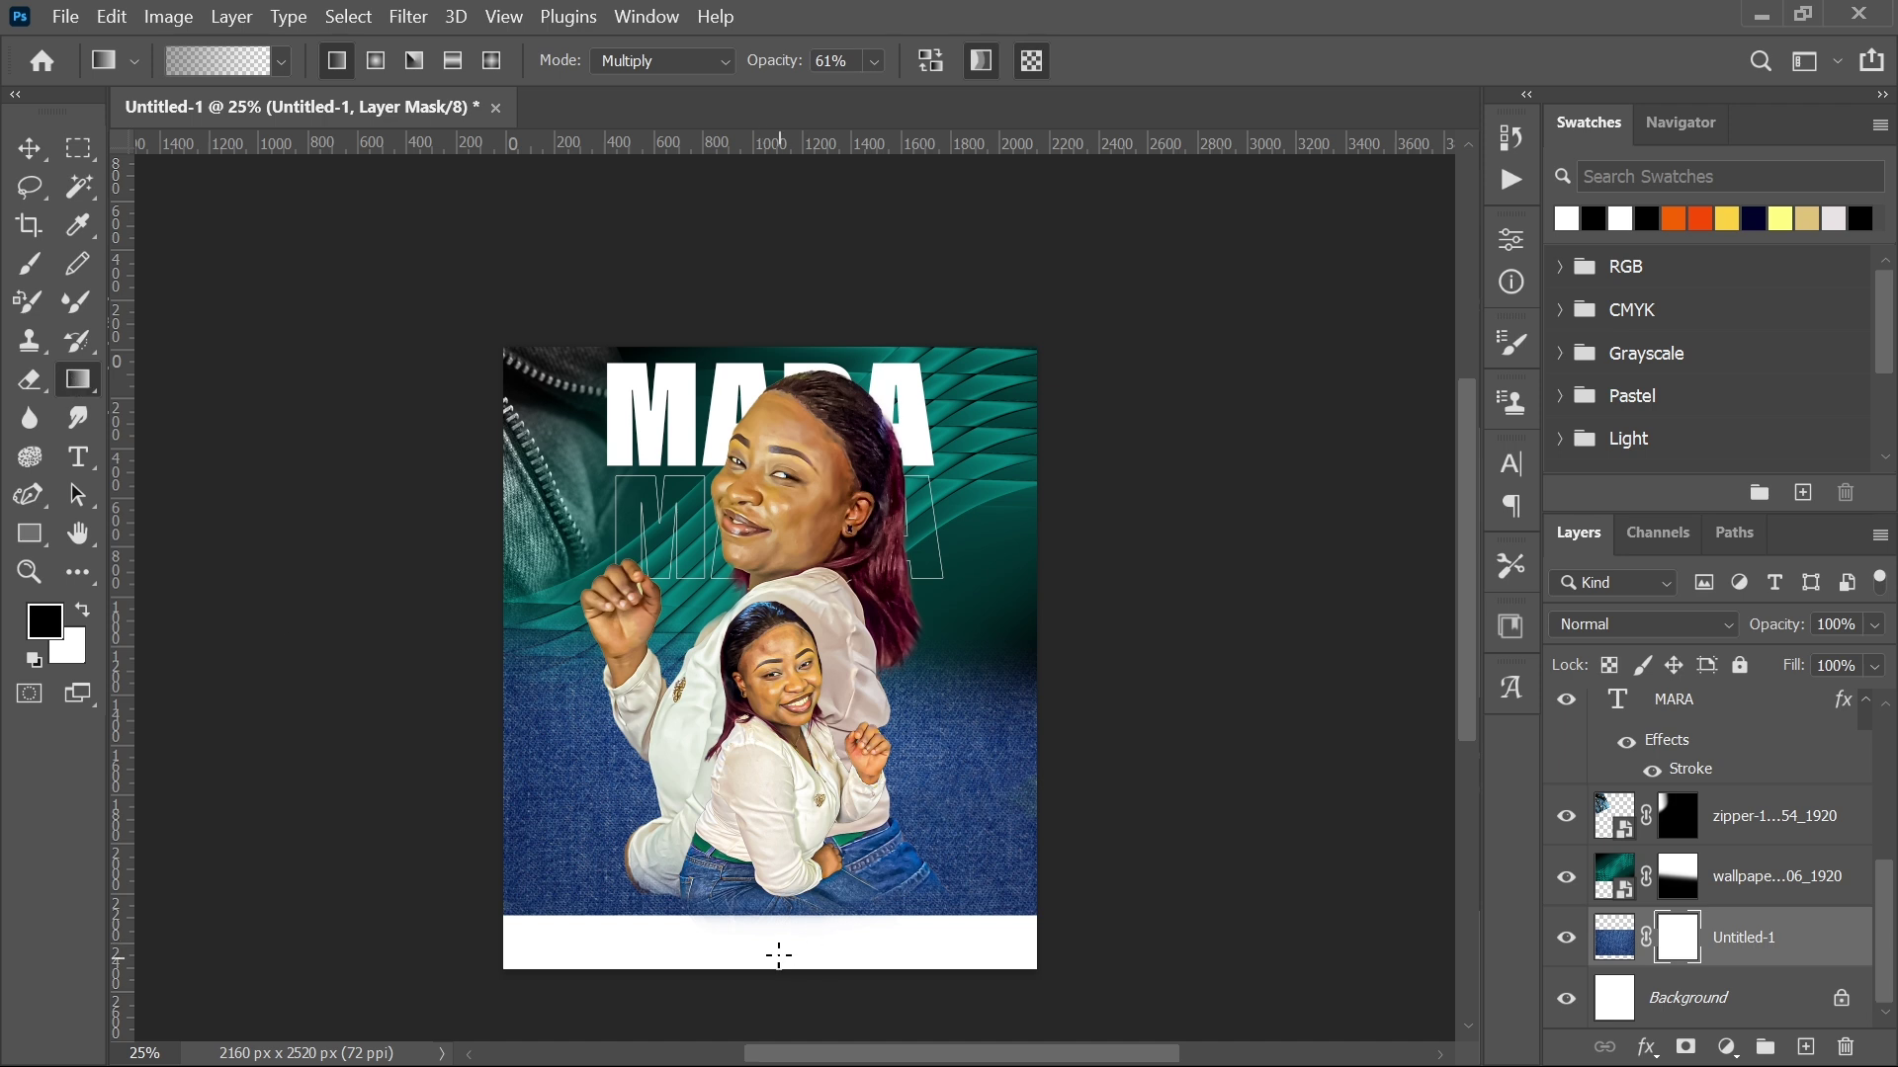
{"action": "left_click_drag", "start_coordinate": [792, 893], "coordinate": [792, 937]}
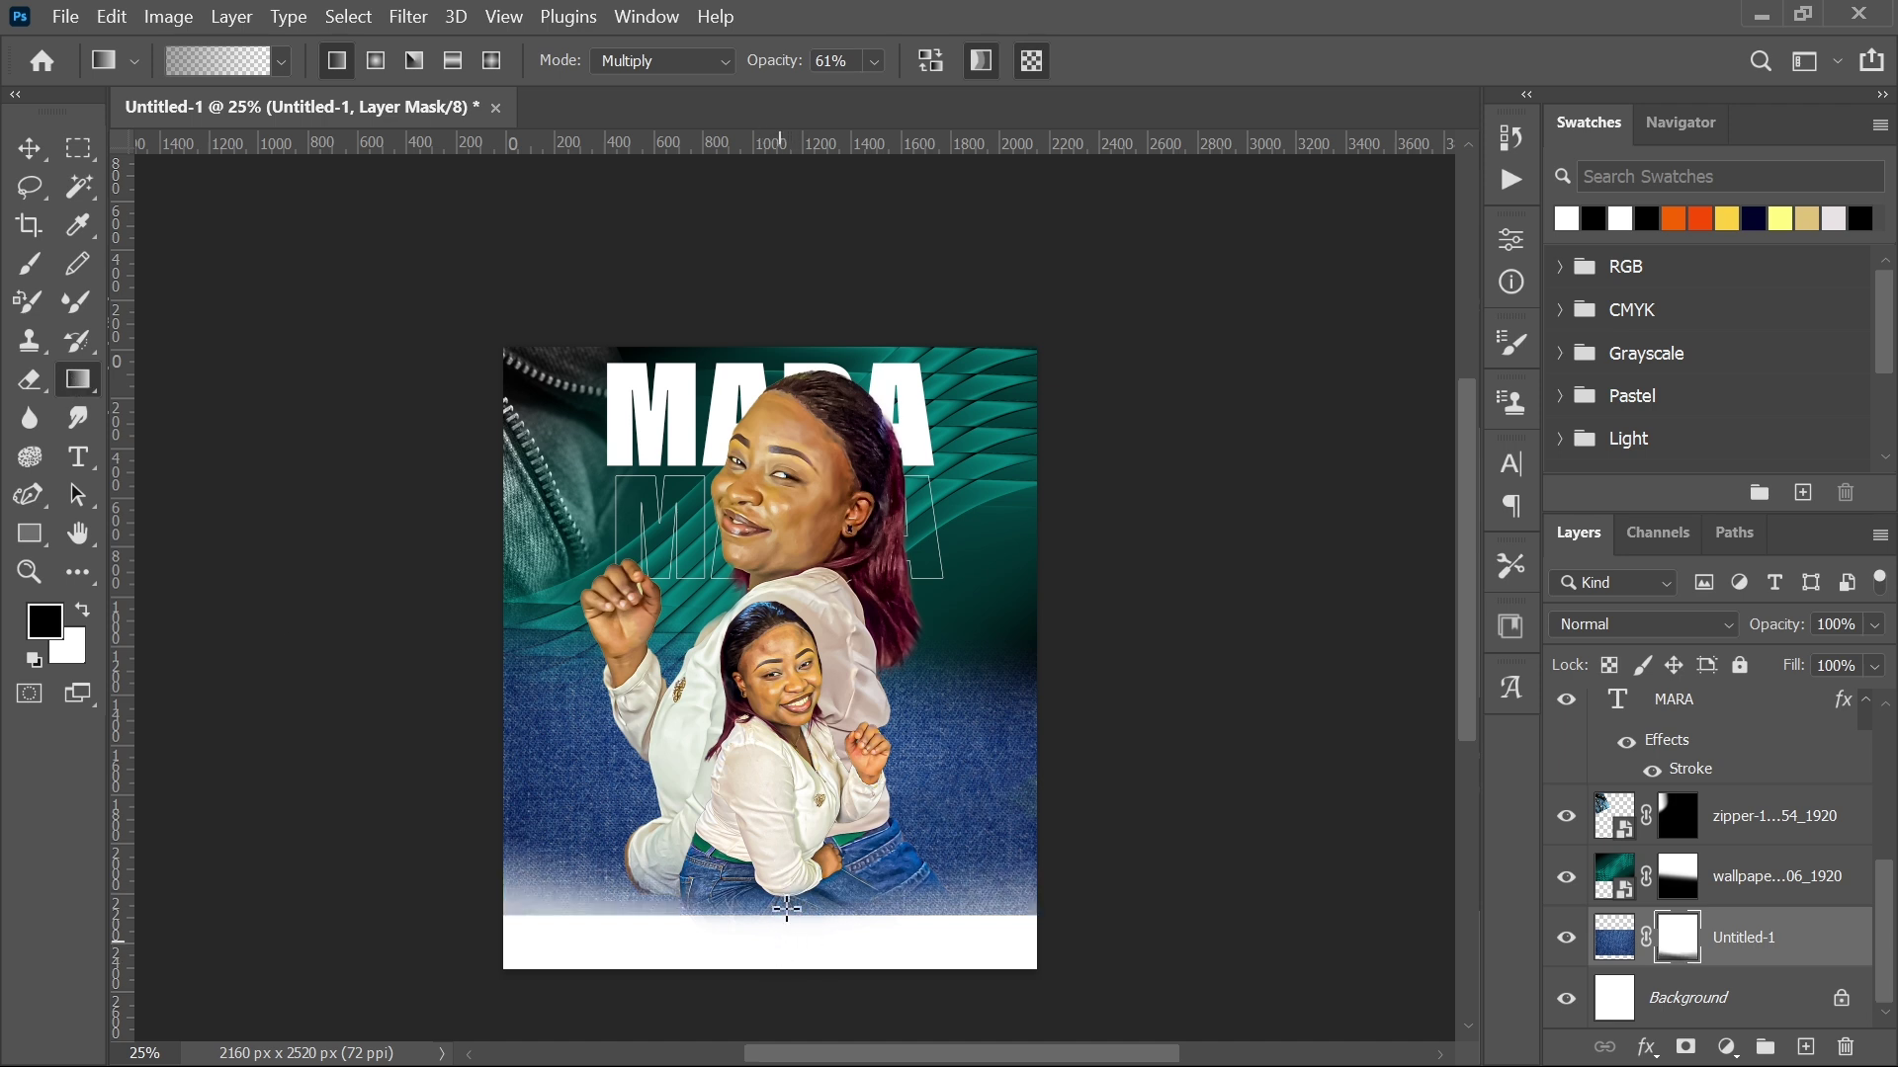
{"action": "mouse_move", "coordinate": [792, 846]}
{"action": "left_mouse_down"}
{"action": "mouse_move", "coordinate": [788, 911]}
{"action": "mouse_move", "coordinate": [816, 892]}
{"action": "mouse_move", "coordinate": [786, 892]}
{"action": "mouse_move", "coordinate": [821, 792]}
{"action": "left_mouse_up"}
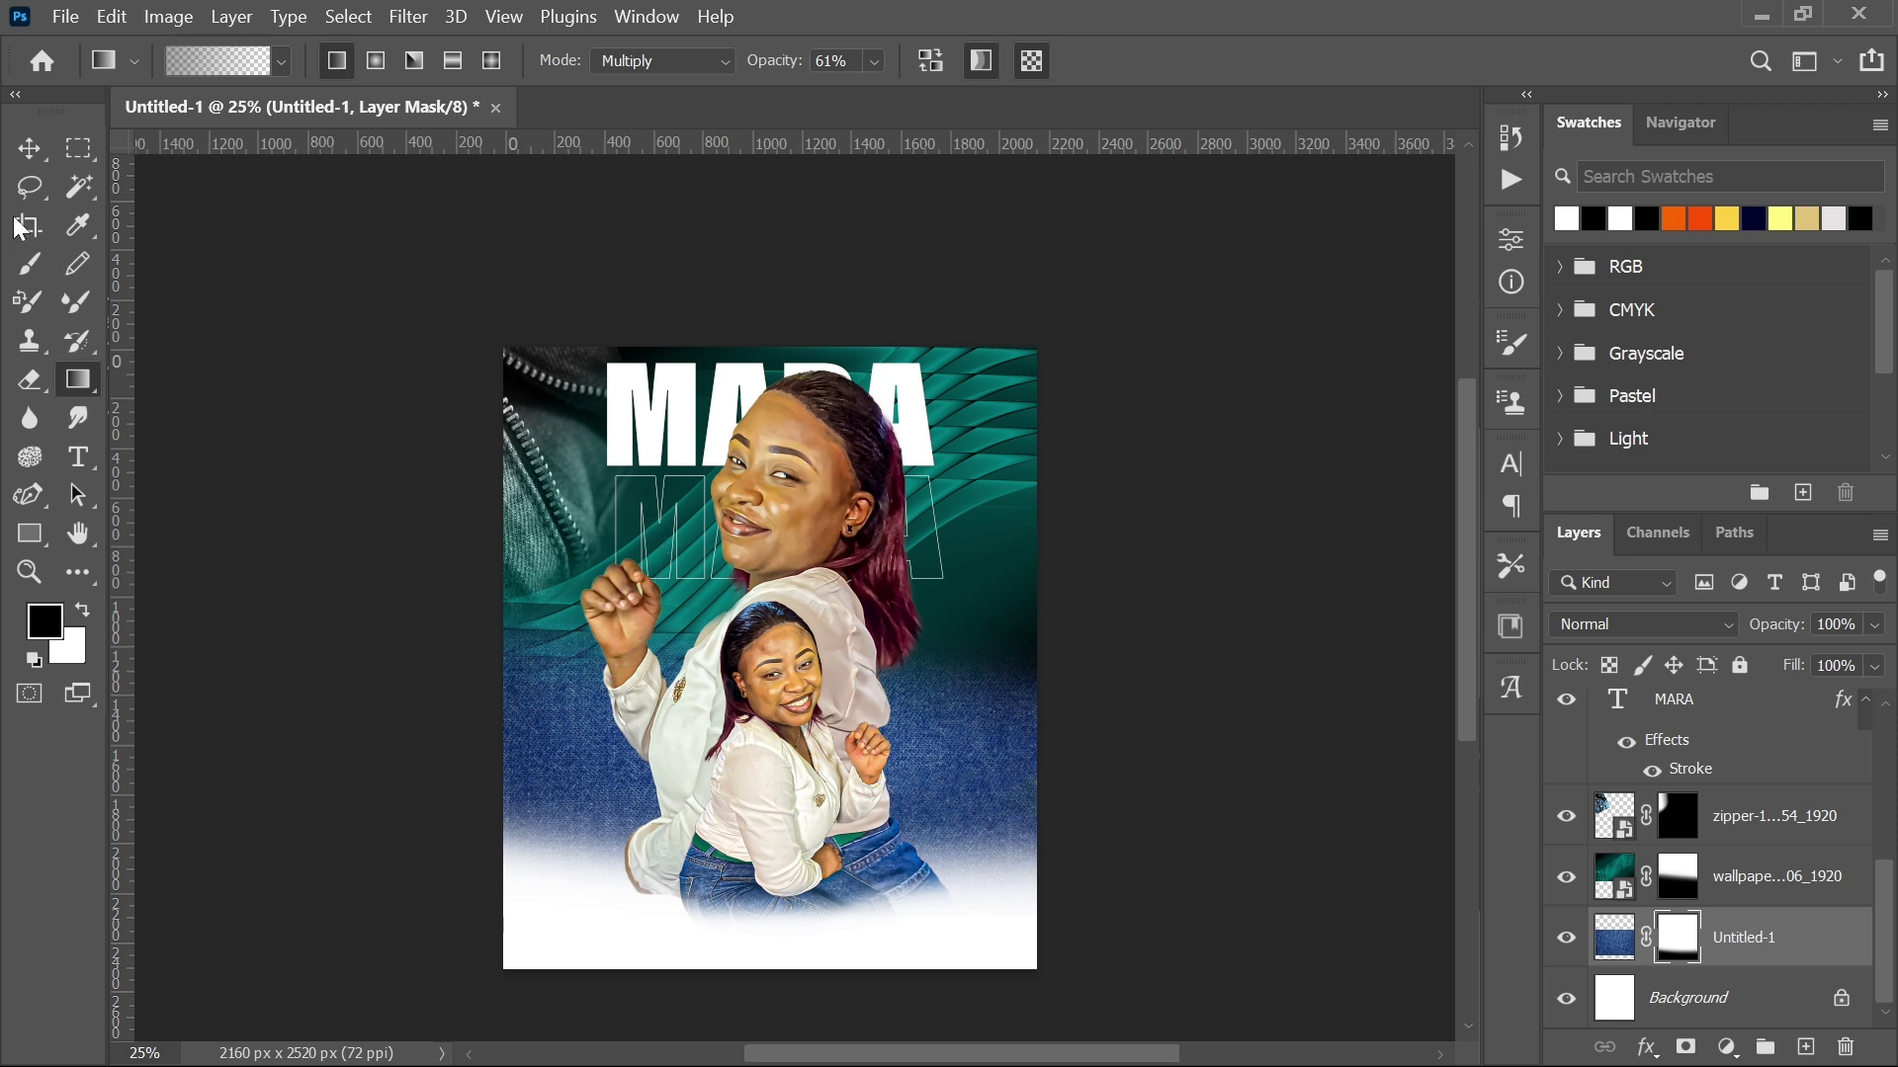
{"action": "left_click", "coordinate": [28, 148]}
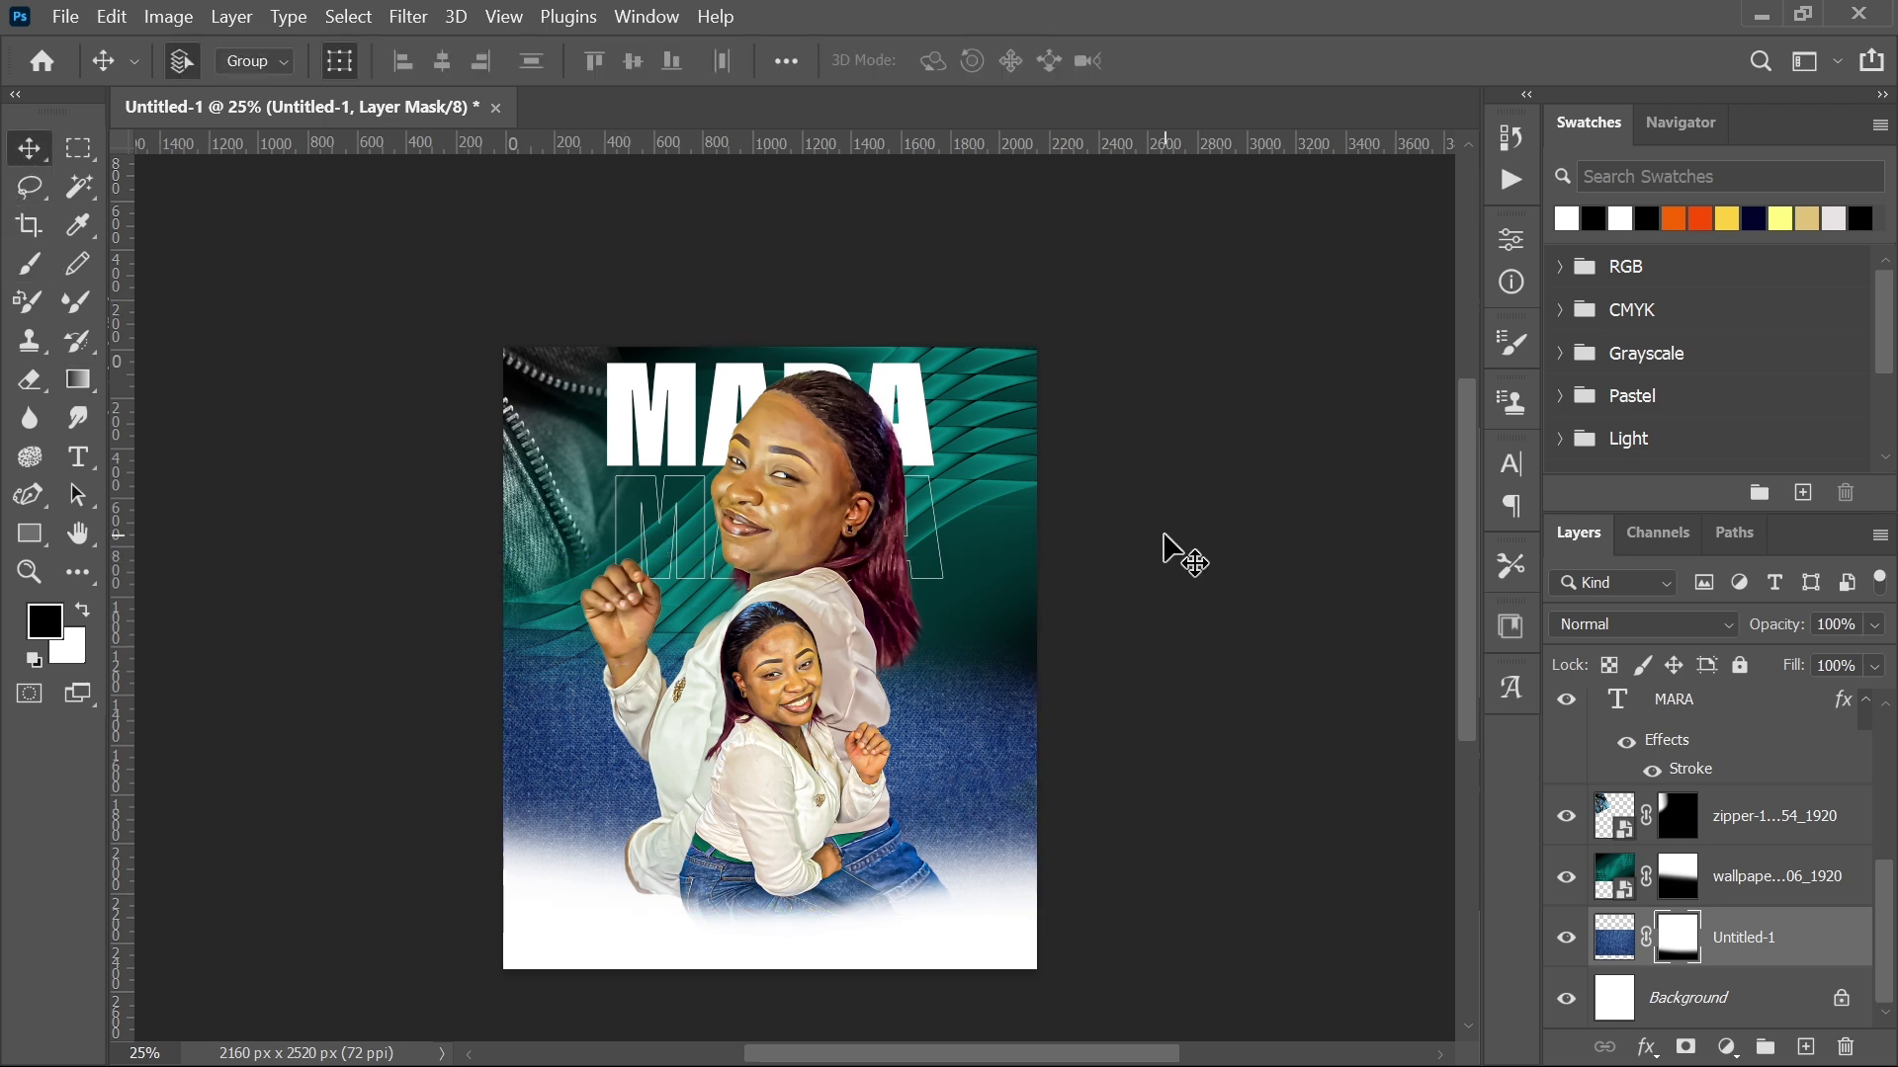
Step: Add a new 72 pt text layer below the women and place it low on the poster
{"action": "left_click", "coordinate": [1183, 556]}
{"action": "left_click", "coordinate": [78, 457]}
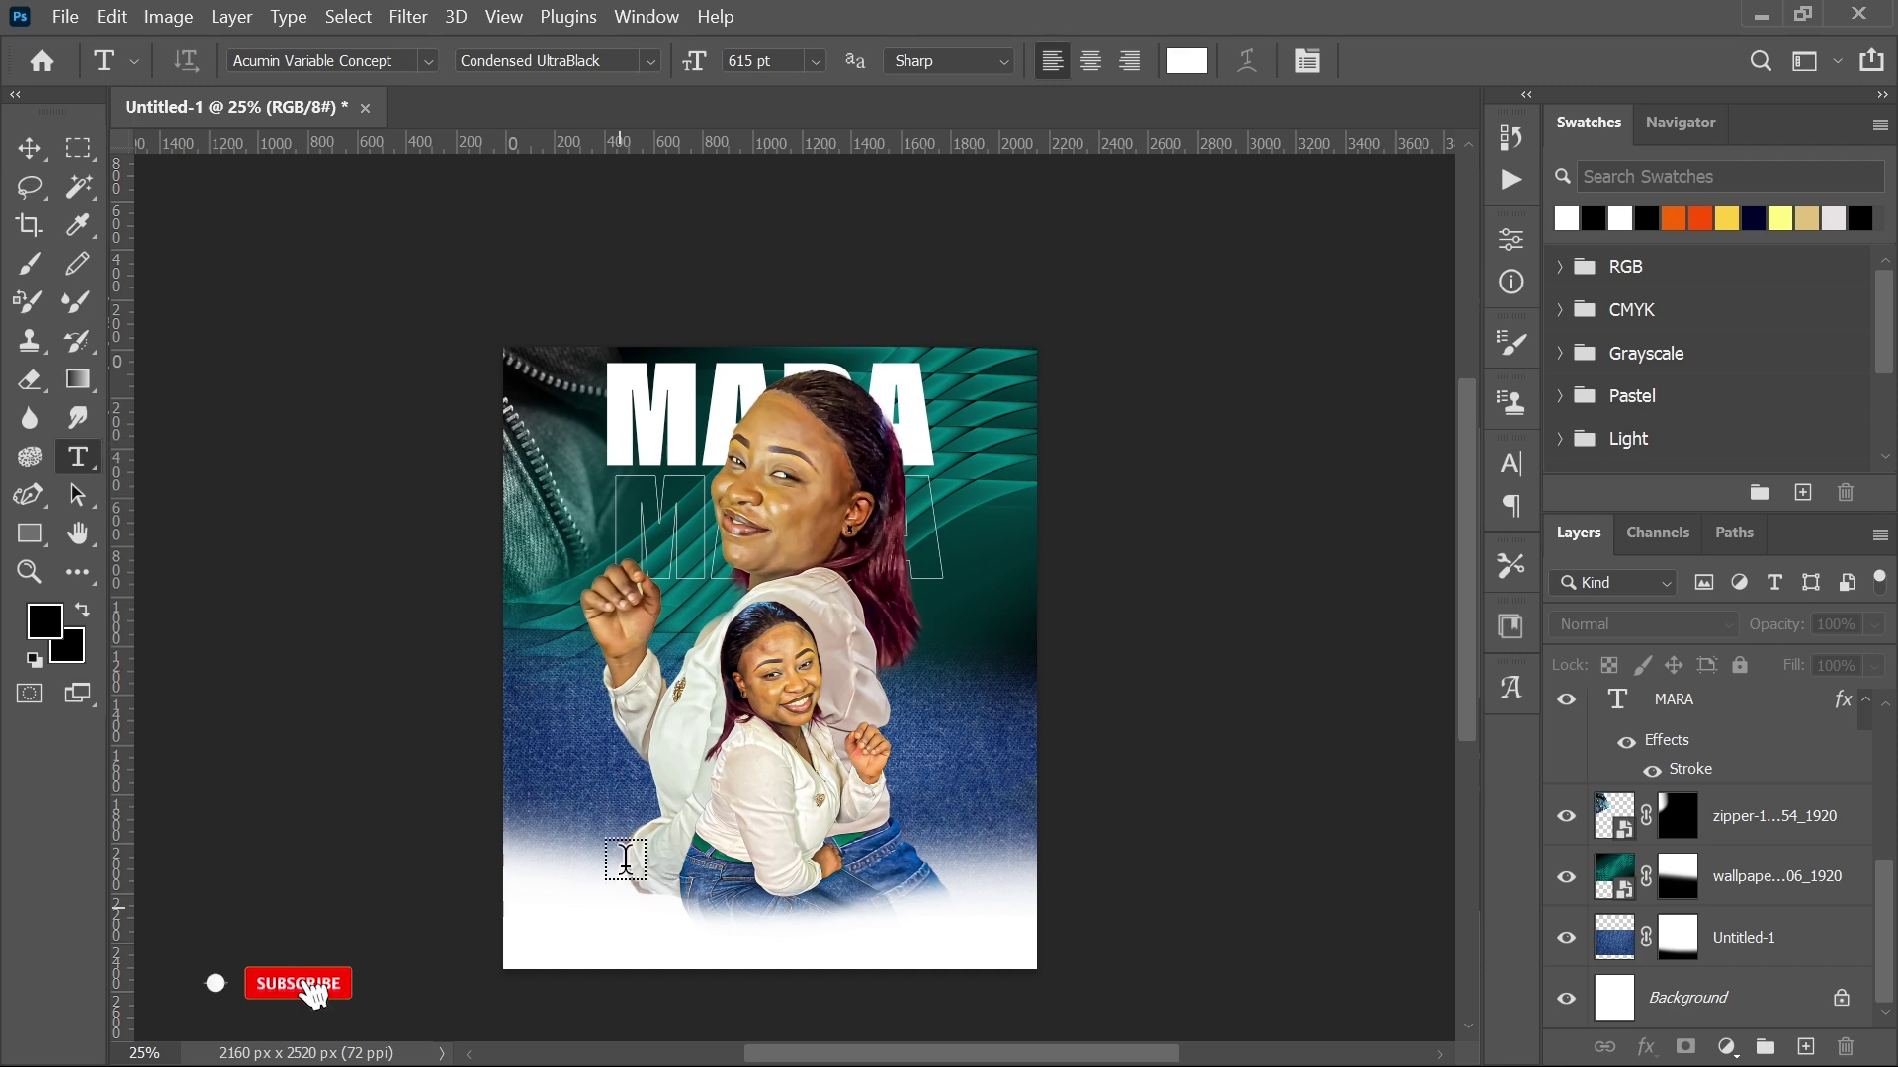
{"action": "left_click", "coordinate": [625, 859]}
{"action": "left_click", "coordinate": [816, 60]}
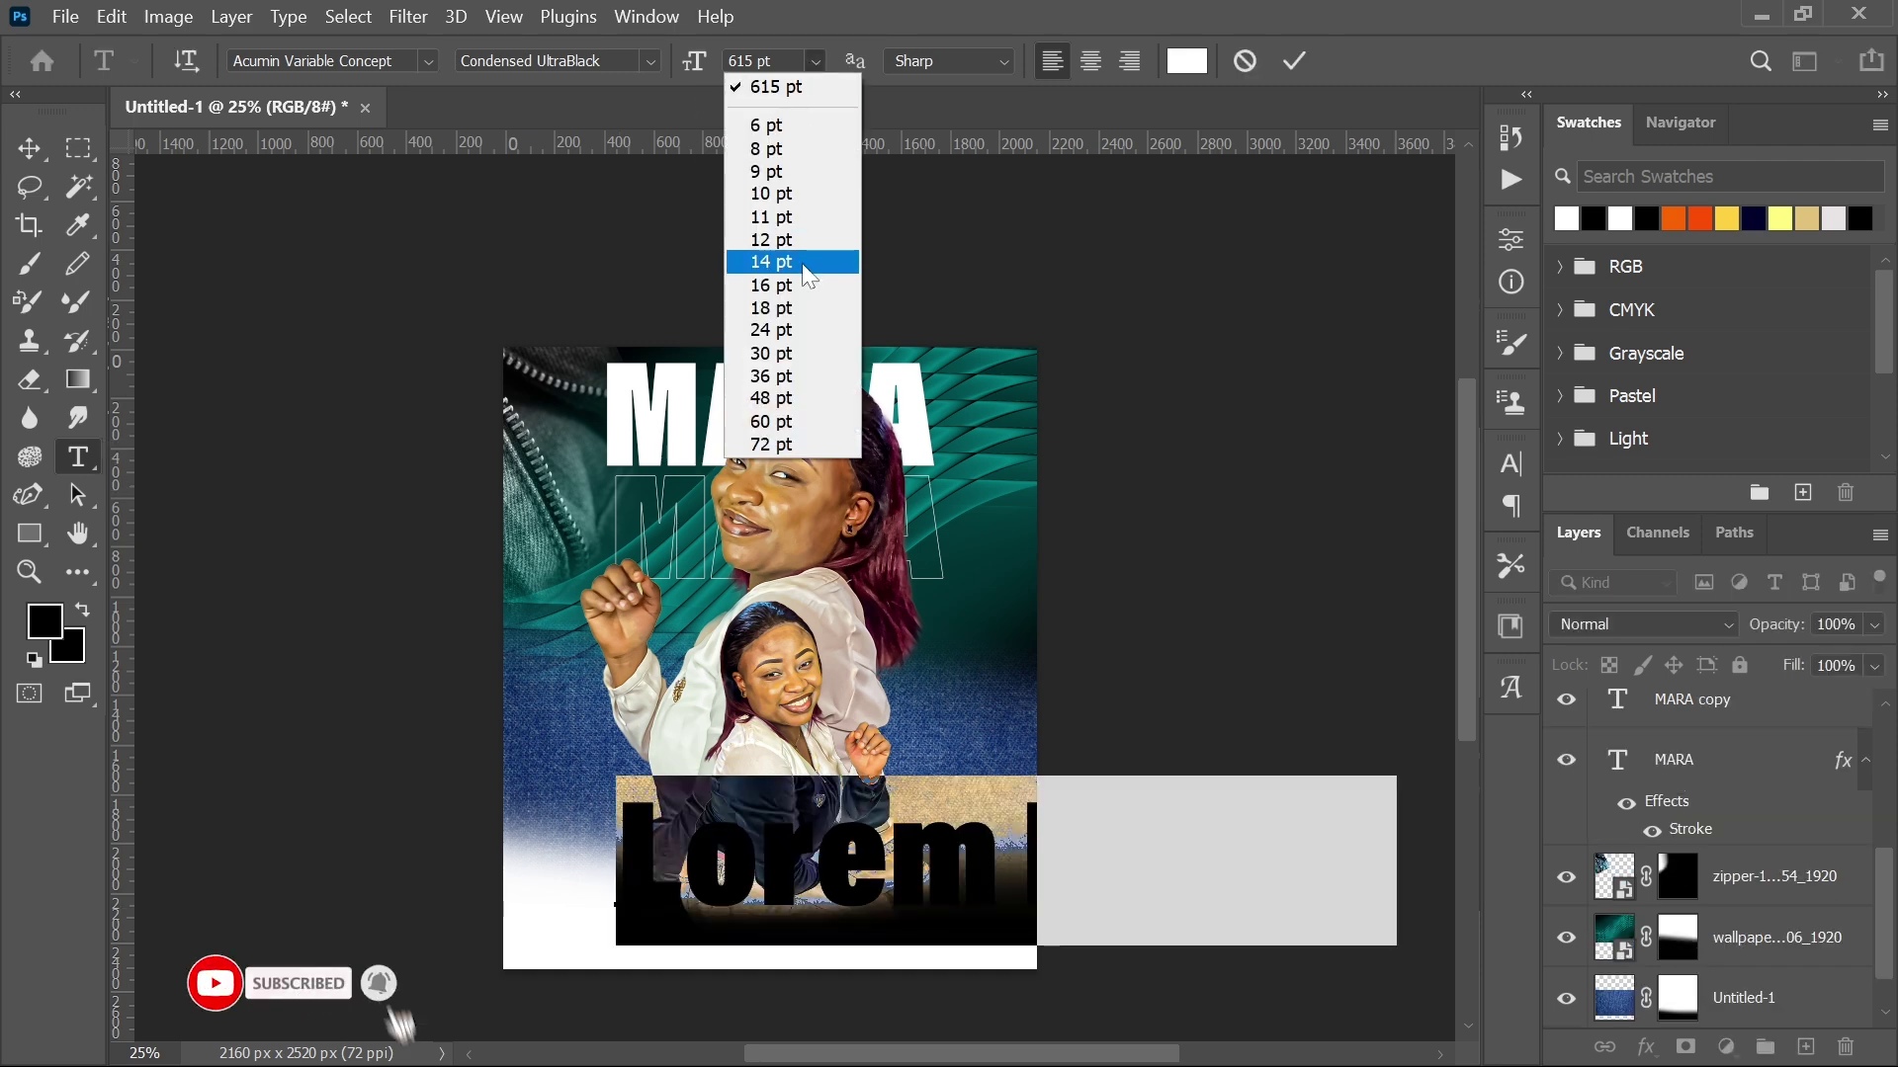
{"action": "left_click", "coordinate": [781, 443]}
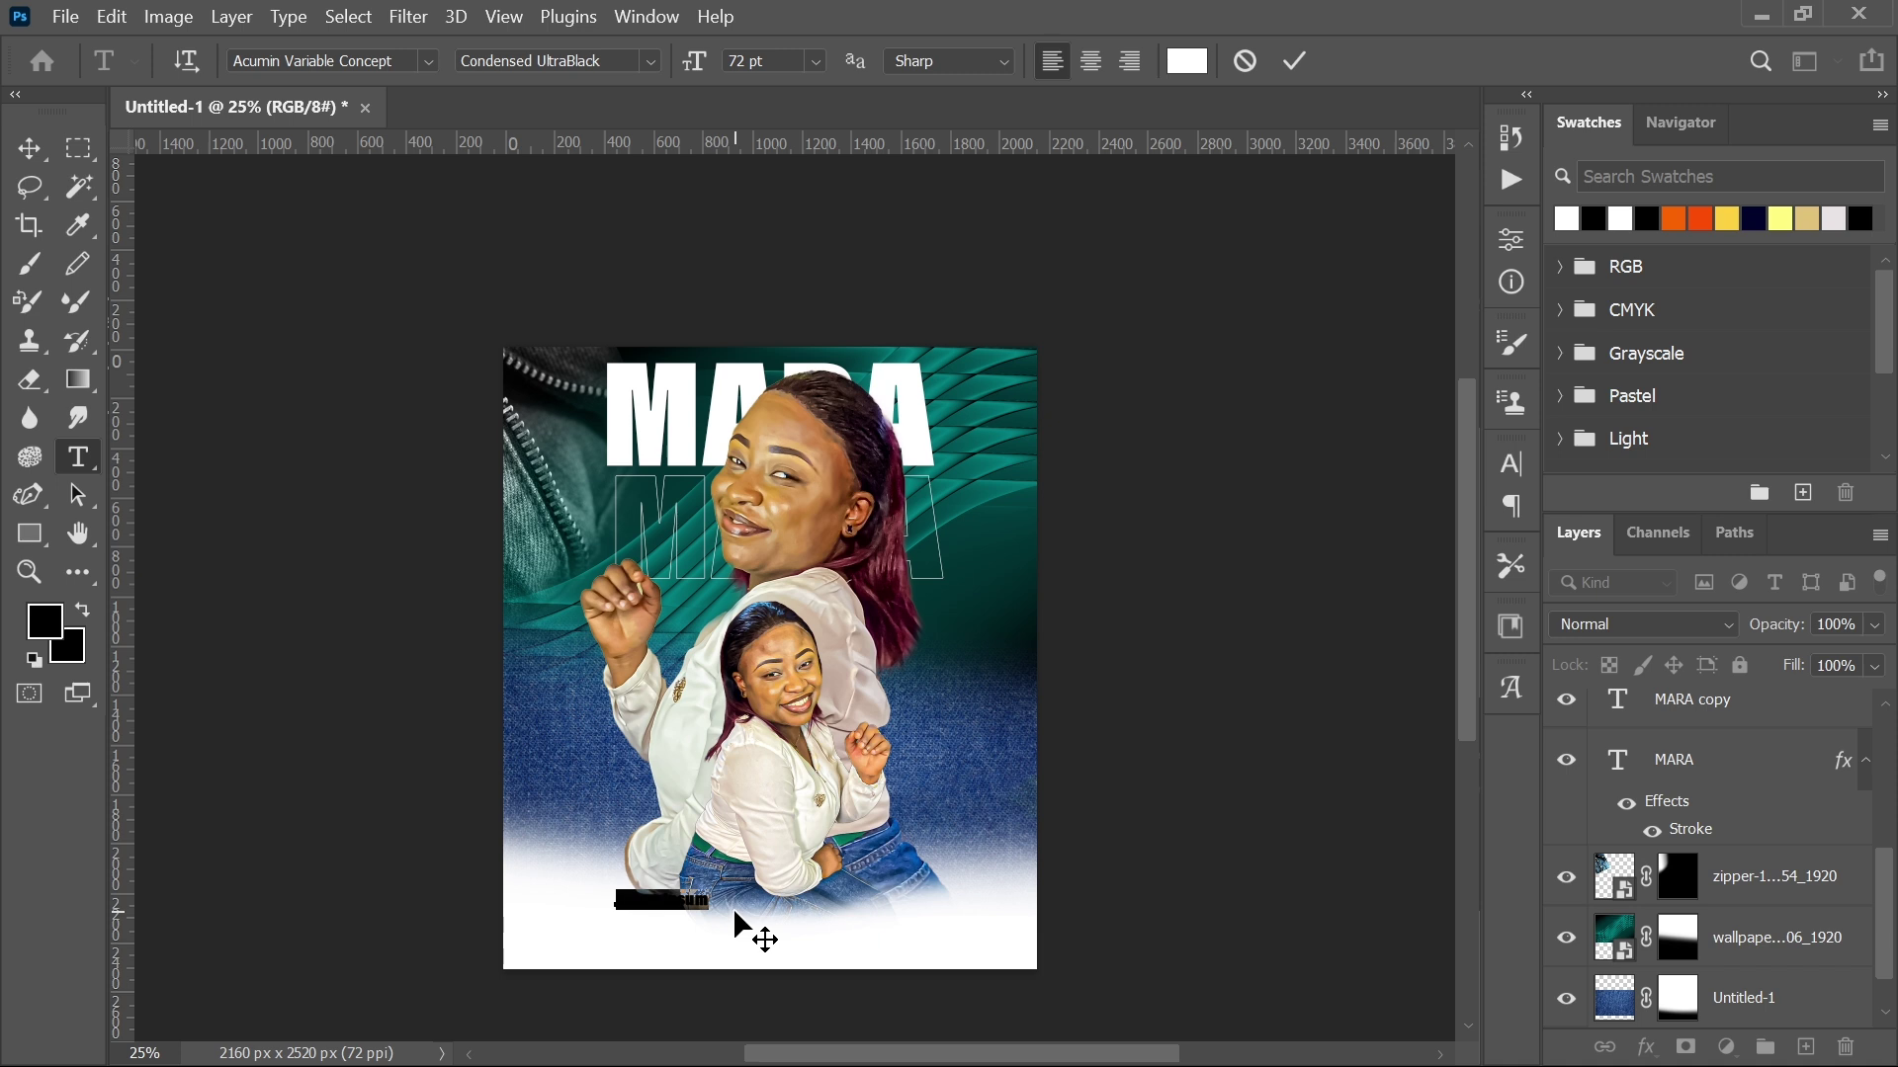
{"action": "key", "text": "BackSpace"}
{"action": "mouse_move", "coordinate": [757, 939]}
{"action": "left_mouse_down"}
{"action": "mouse_move", "coordinate": [801, 1004]}
{"action": "mouse_move", "coordinate": [807, 988]}
{"action": "left_mouse_up"}
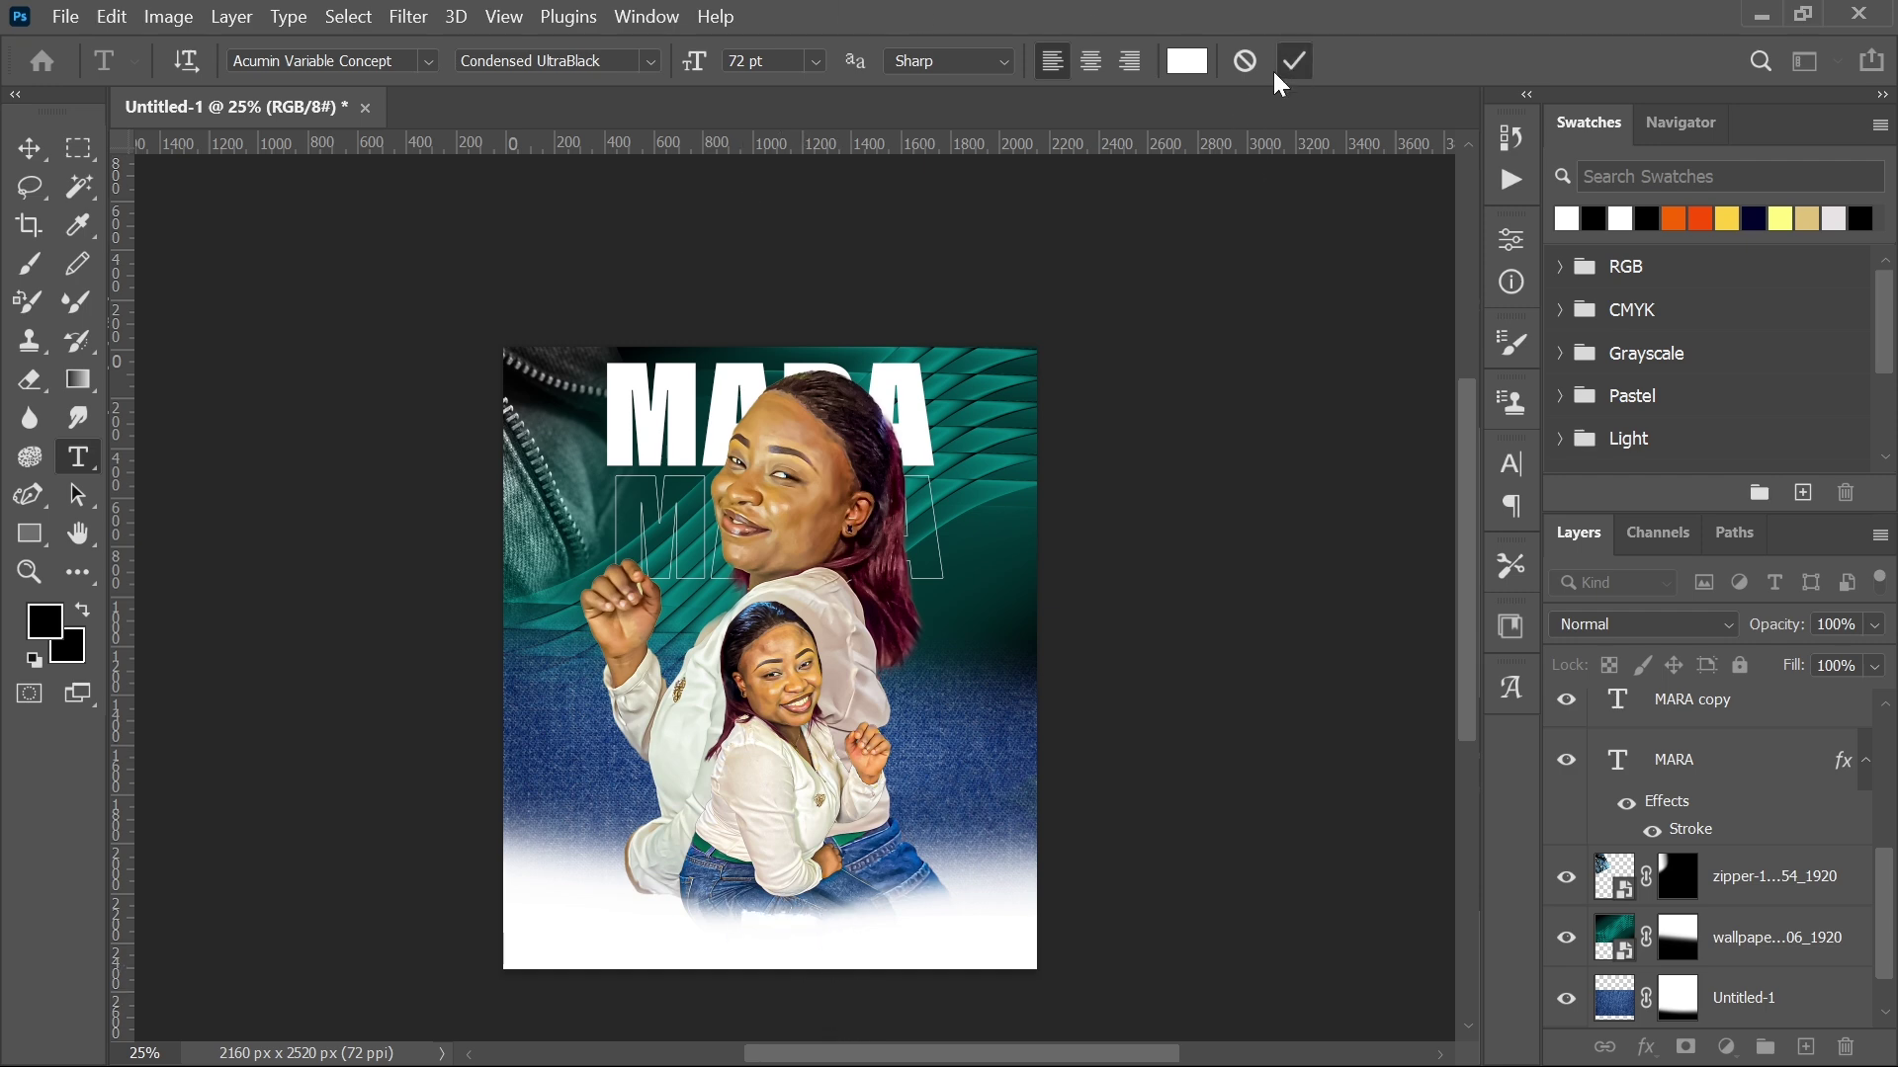
Step: Make the tagline black (#000000) in ExtraCondensed Bold and tighten its line spacing to 60 pt
{"action": "left_click", "coordinate": [1281, 67]}
{"action": "left_click", "coordinate": [1200, 60]}
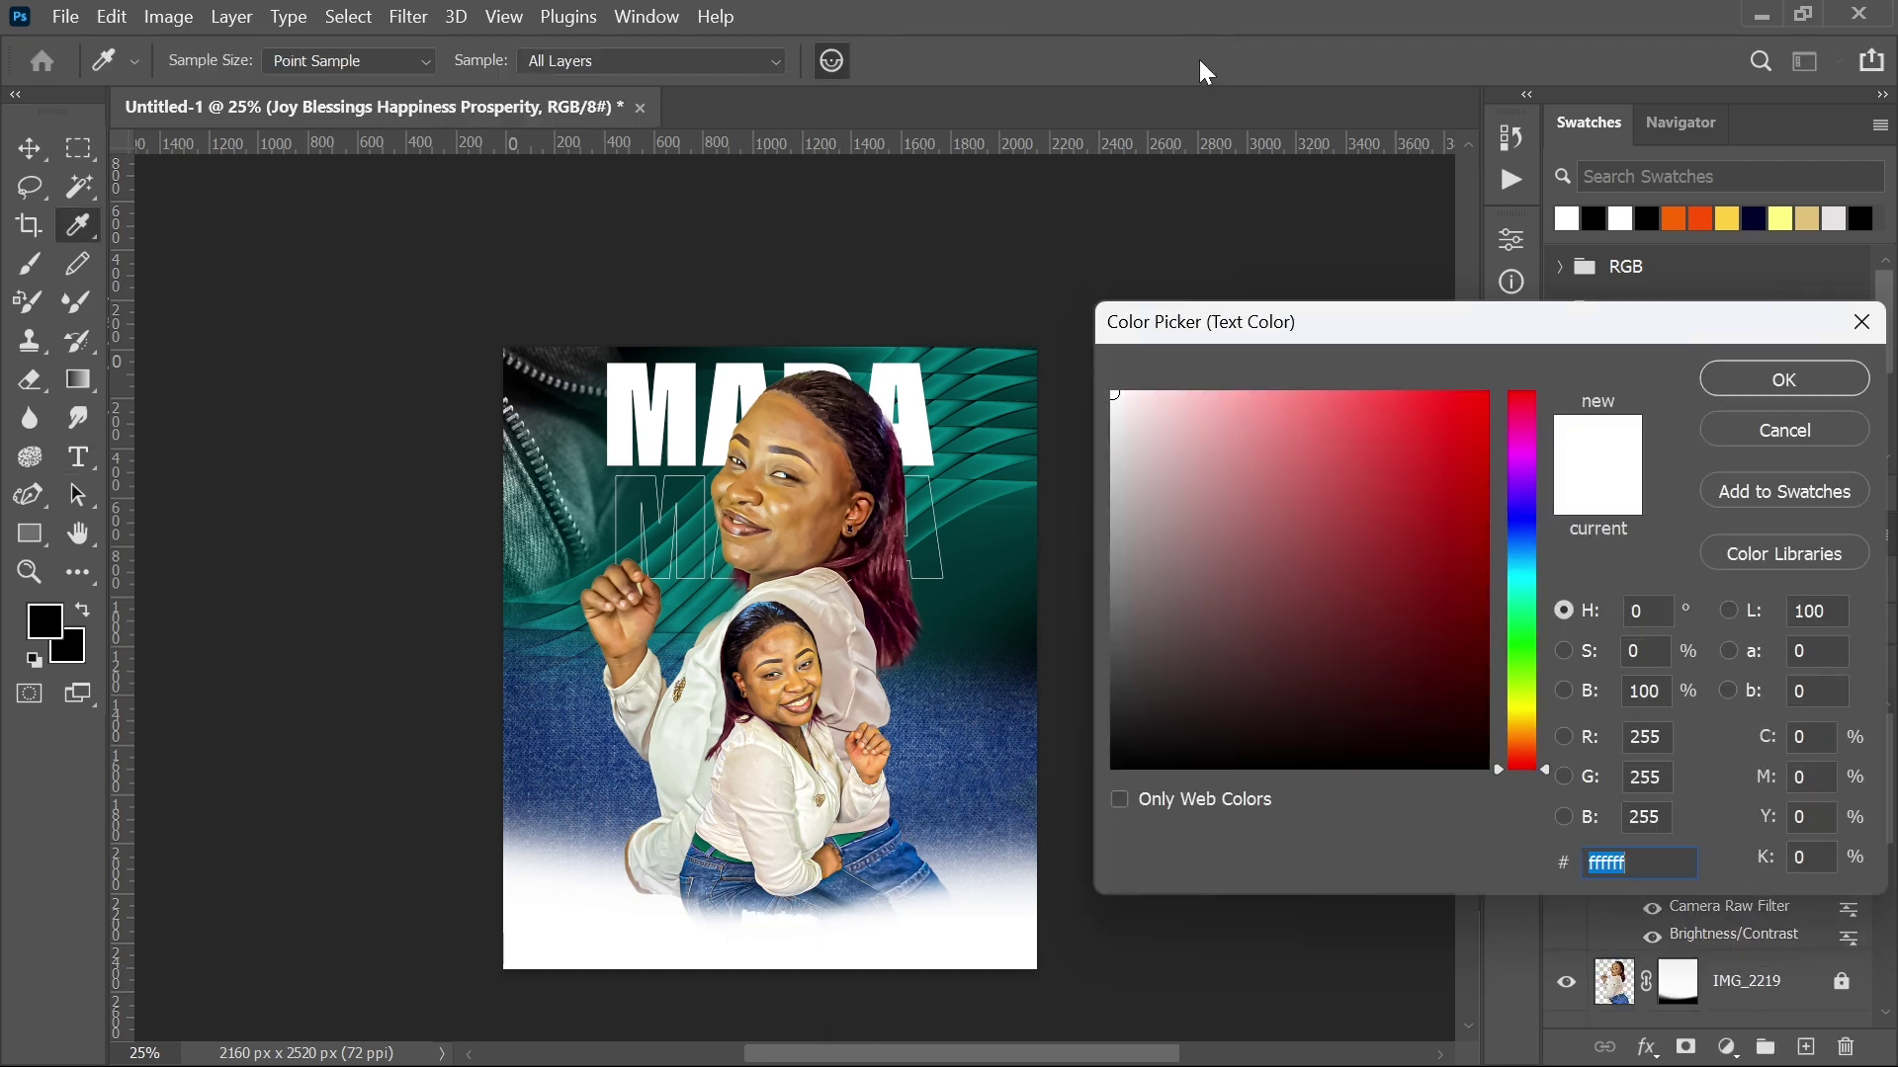
{"action": "type", "text": "000000"}
{"action": "key", "text": "Return"}
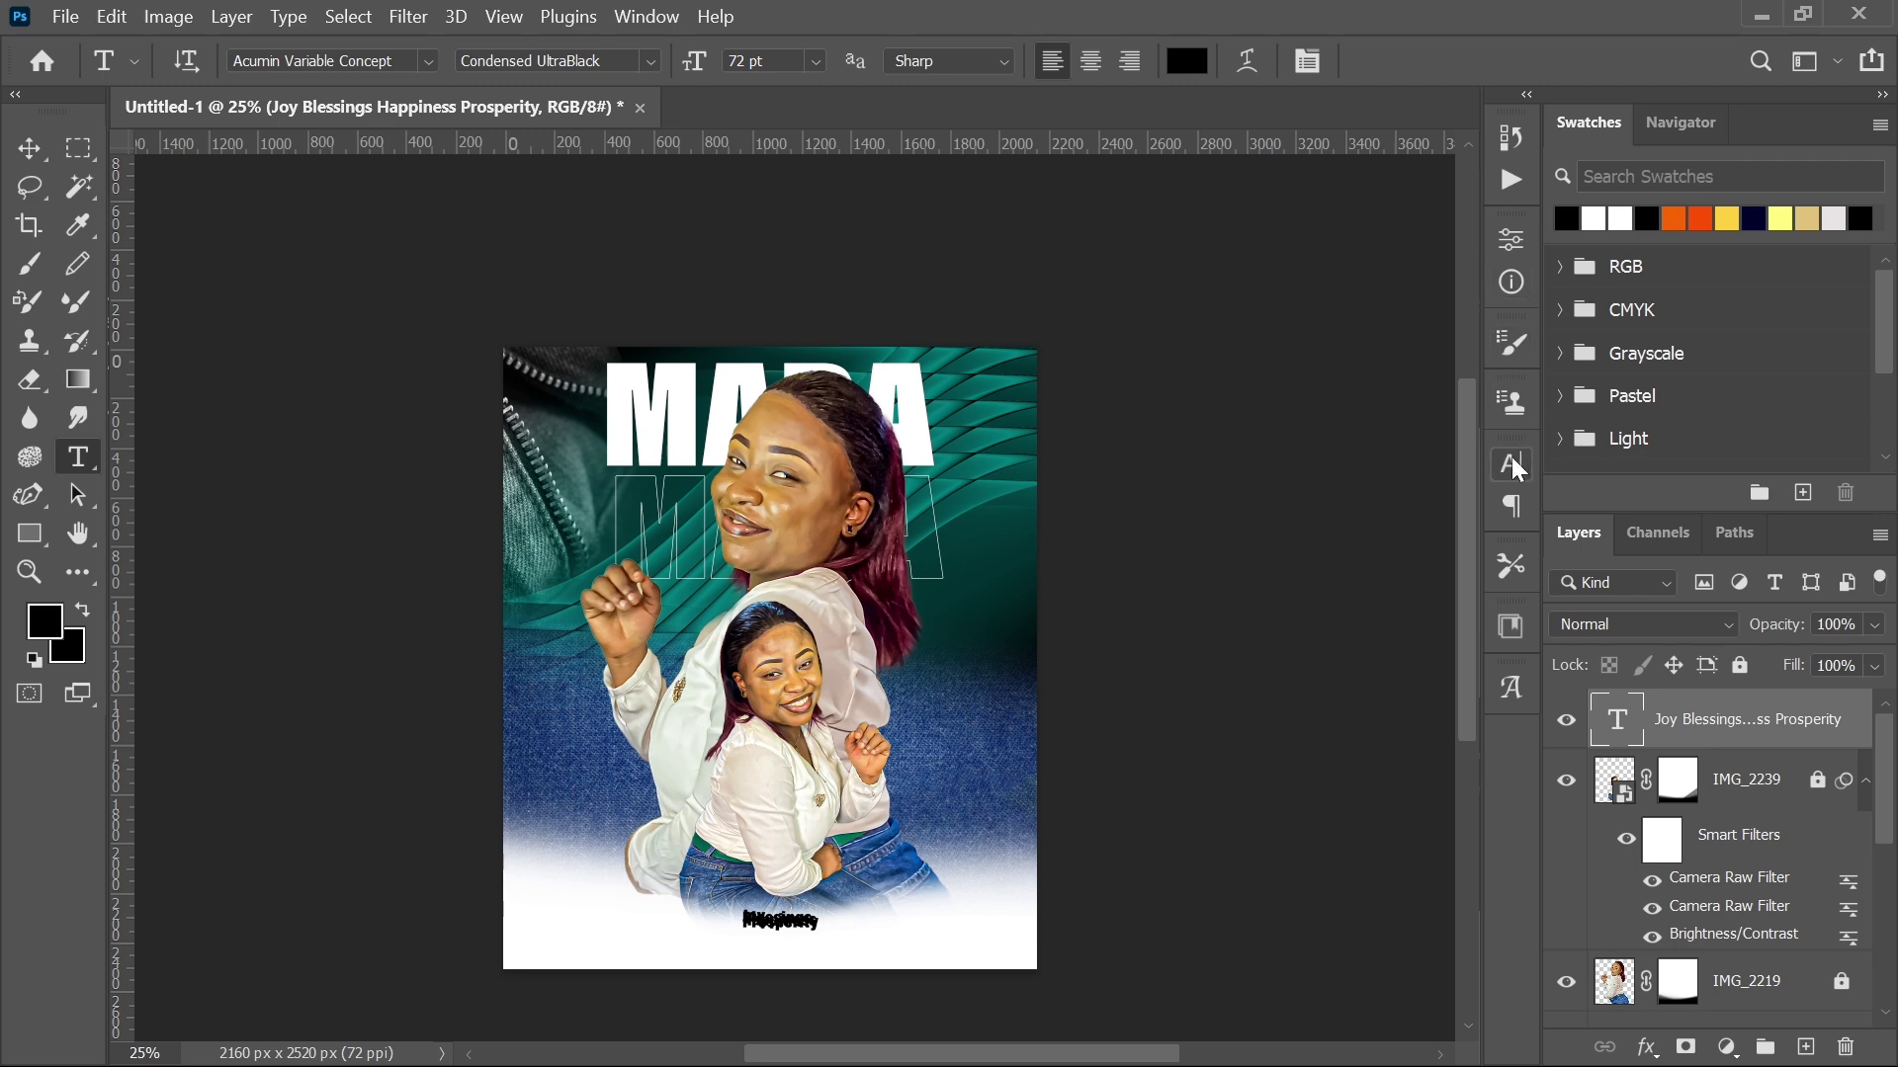
{"action": "left_click", "coordinate": [1511, 464]}
{"action": "left_click", "coordinate": [1461, 512]}
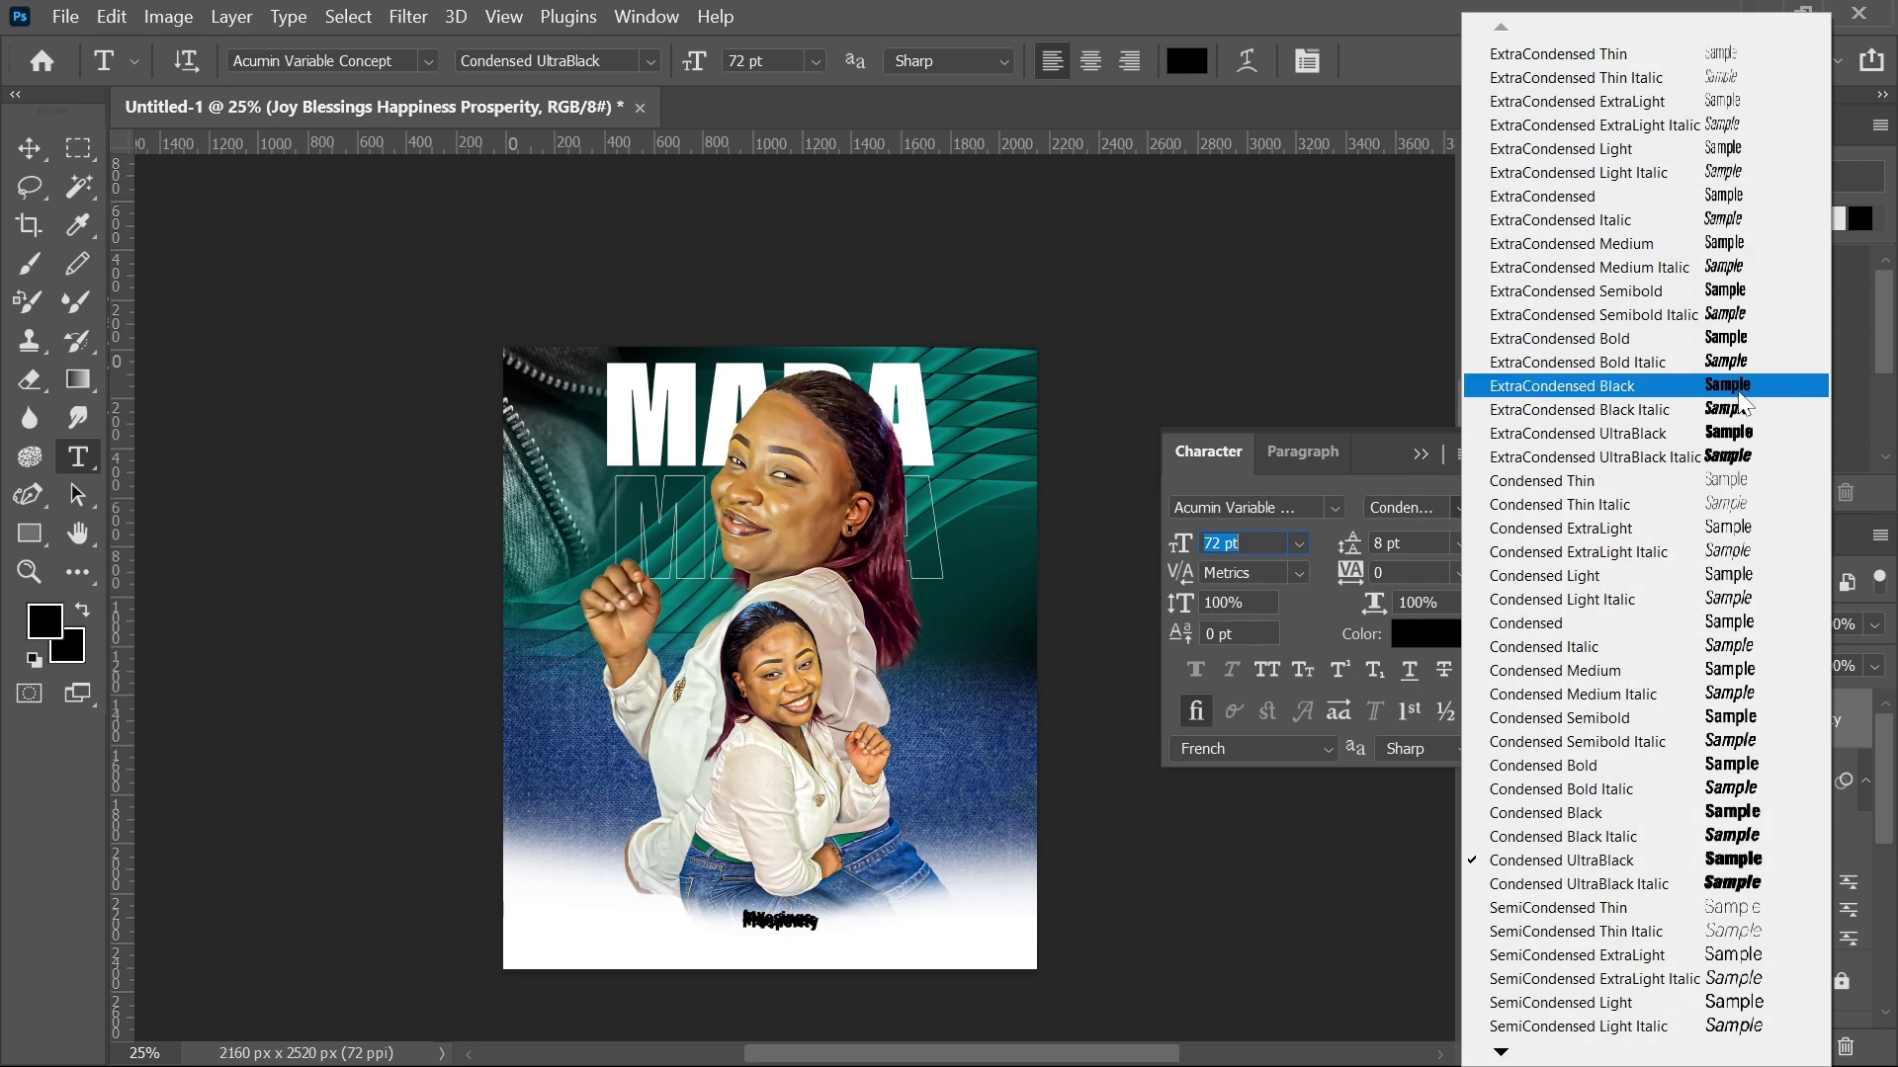
{"action": "left_click", "coordinate": [1753, 332]}
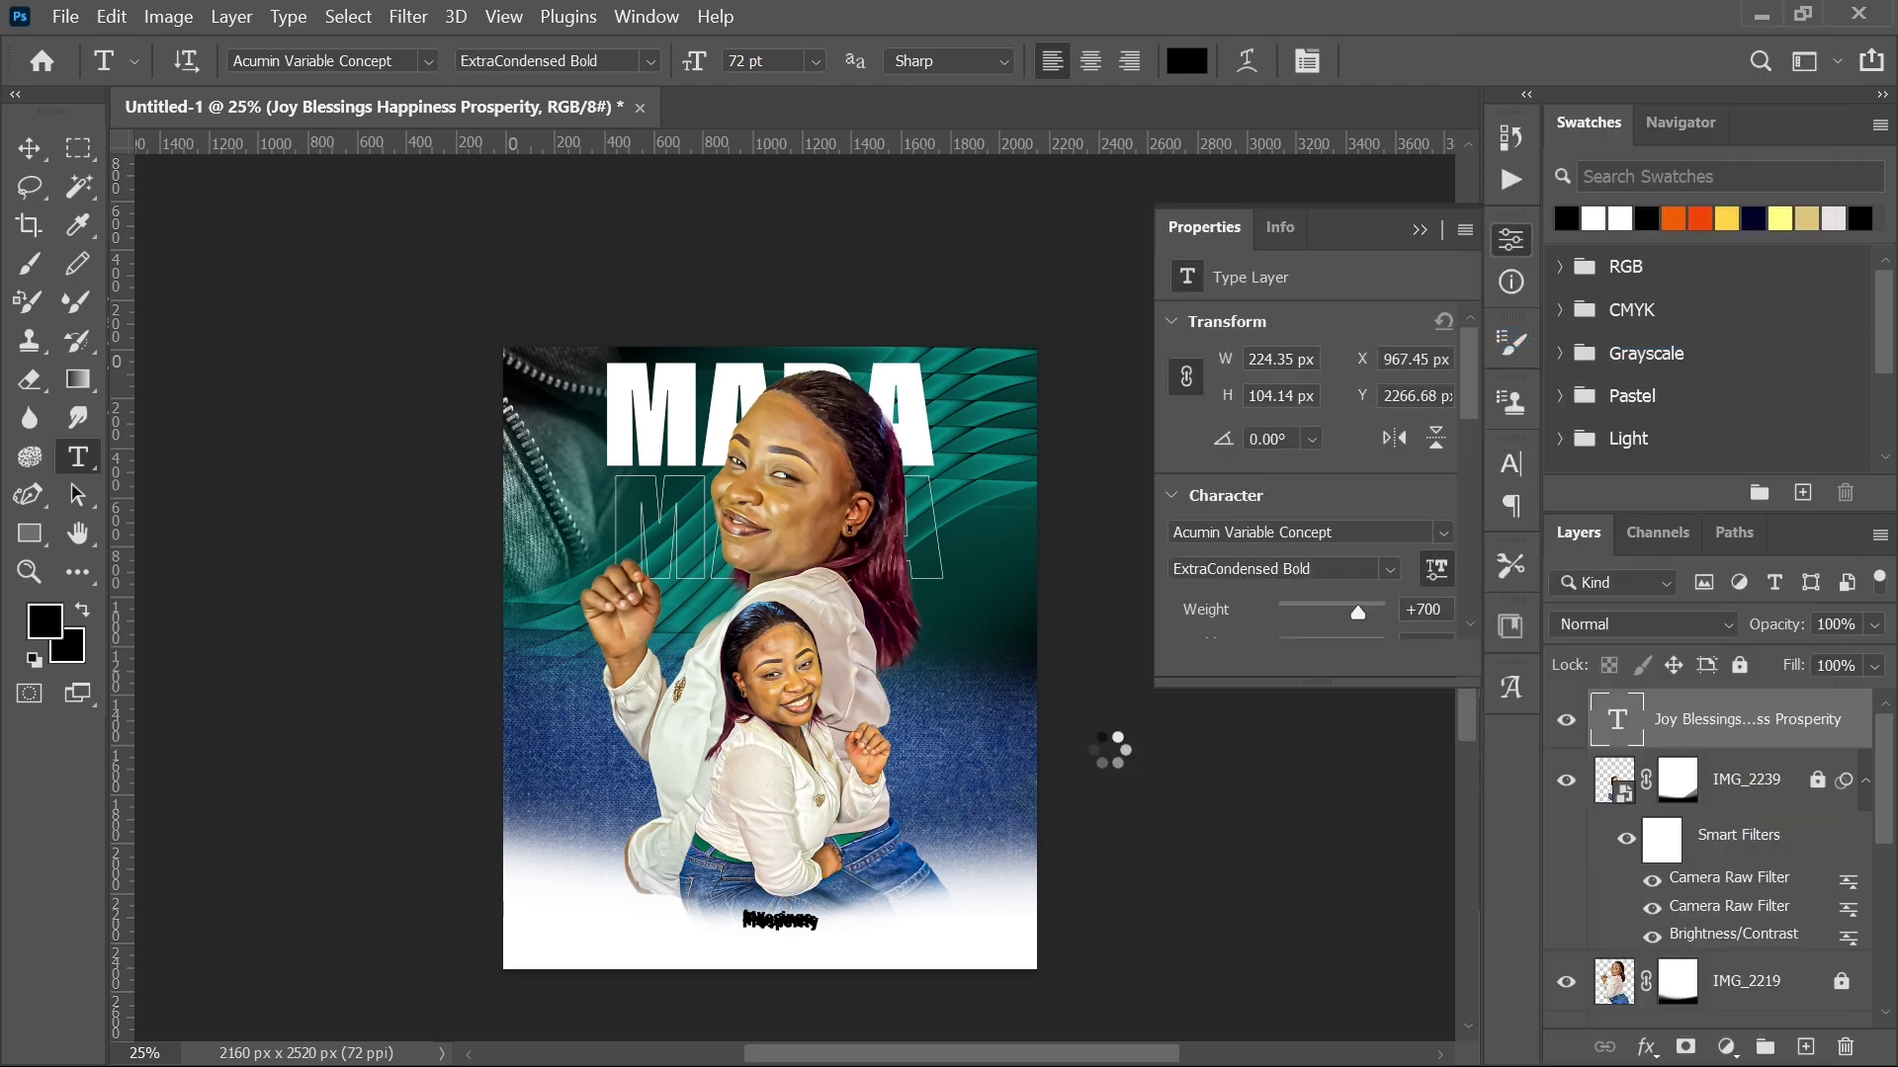
{"action": "left_click", "coordinate": [1511, 465]}
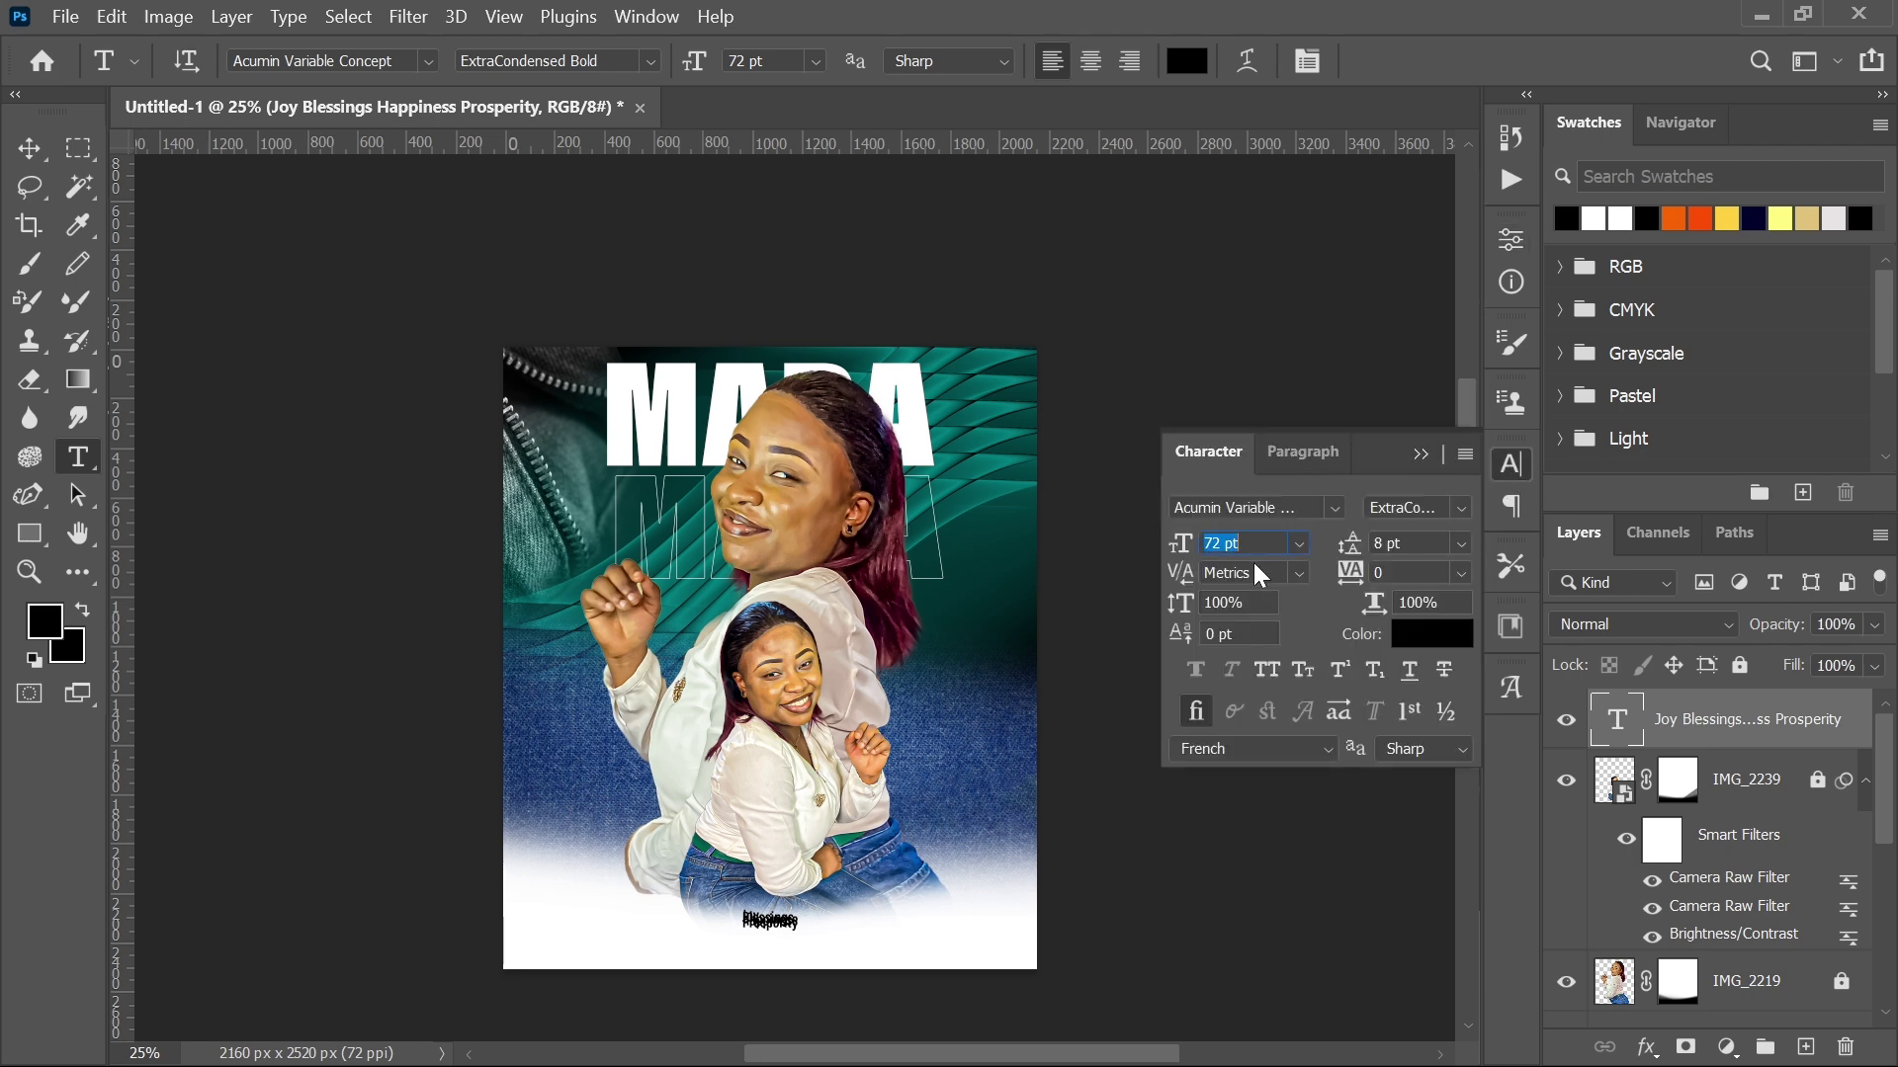
{"action": "mouse_move", "coordinate": [1348, 545]}
{"action": "left_mouse_down"}
{"action": "mouse_move", "coordinate": [1382, 546]}
{"action": "mouse_move", "coordinate": [1355, 552]}
{"action": "left_mouse_up"}
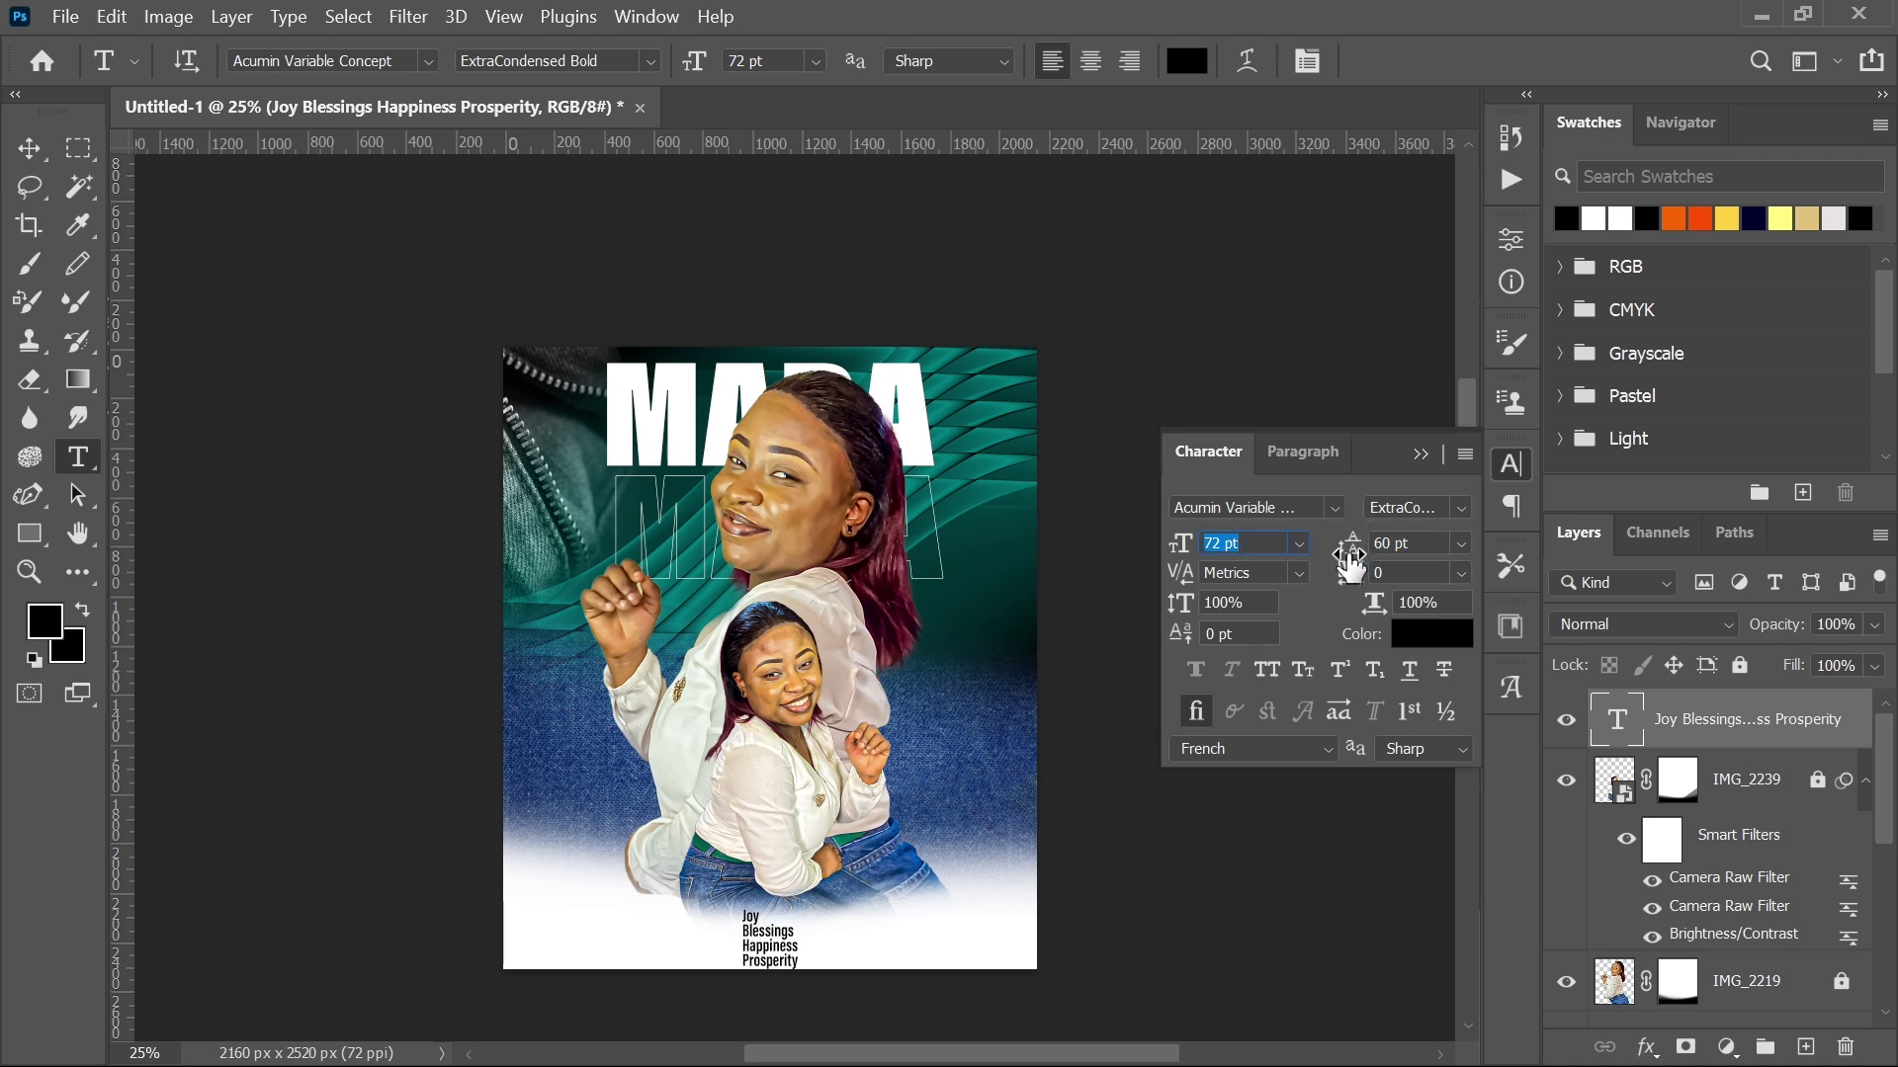
Step: Move the tagline to the poster's bottom-left corner
{"action": "left_click", "coordinate": [31, 150]}
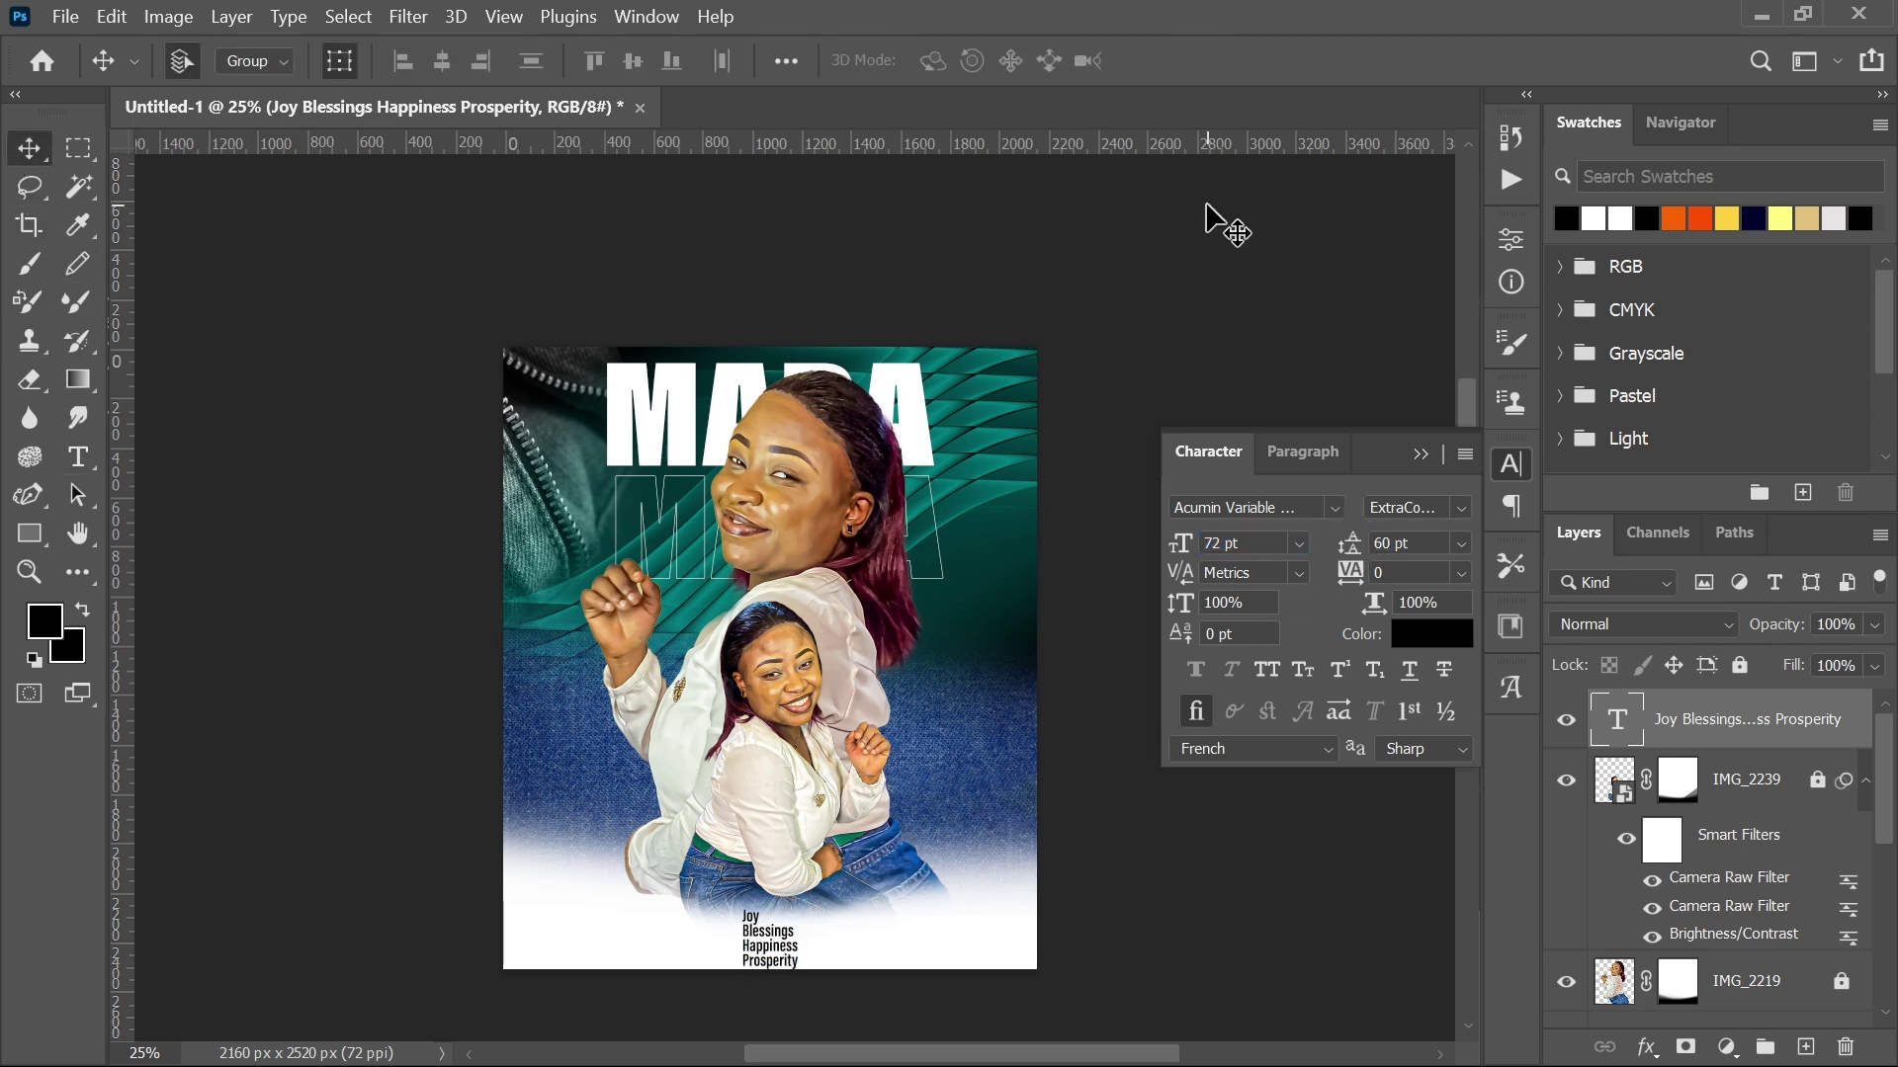
{"action": "left_click_drag", "start_coordinate": [762, 940], "coordinate": [565, 921]}
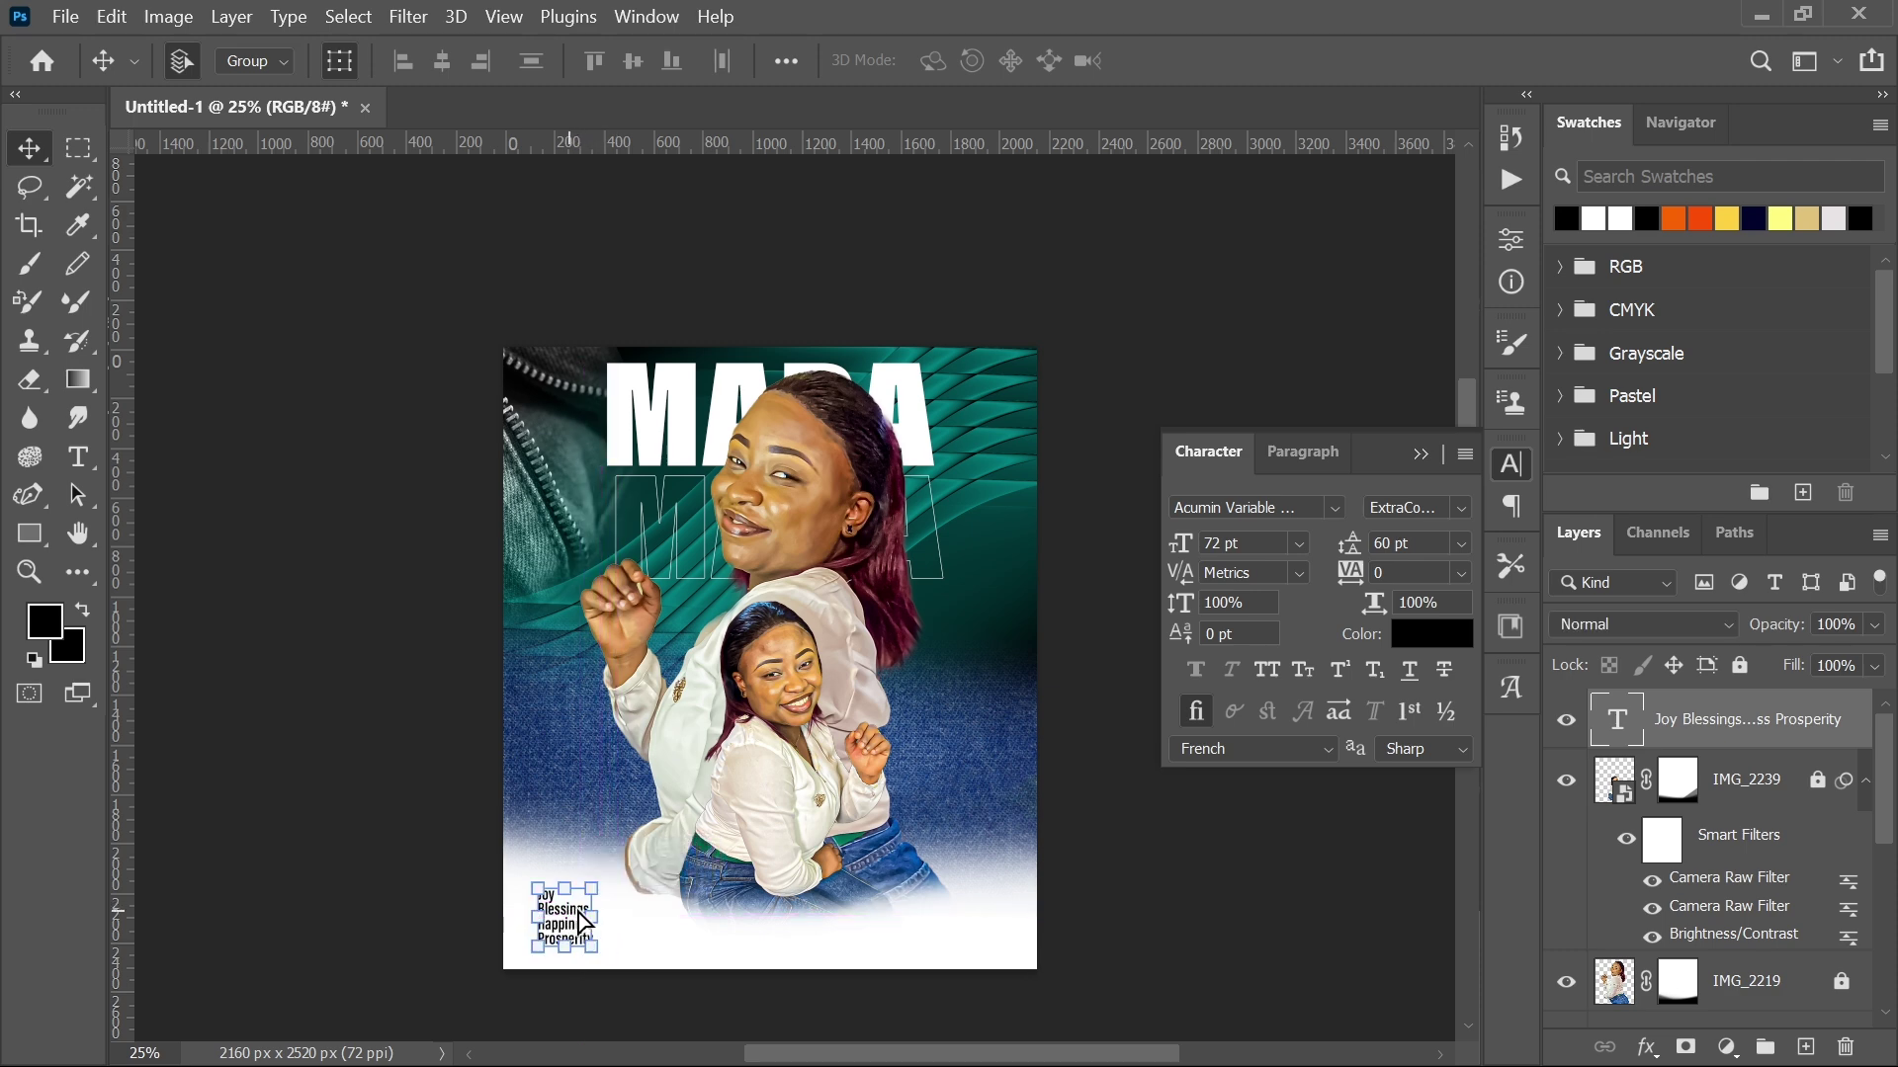
{"action": "left_click", "coordinate": [1062, 805]}
Step: Draw a wide bar along the poster's bottom with no stroke and a dark navy fill
{"action": "left_click", "coordinate": [29, 550]}
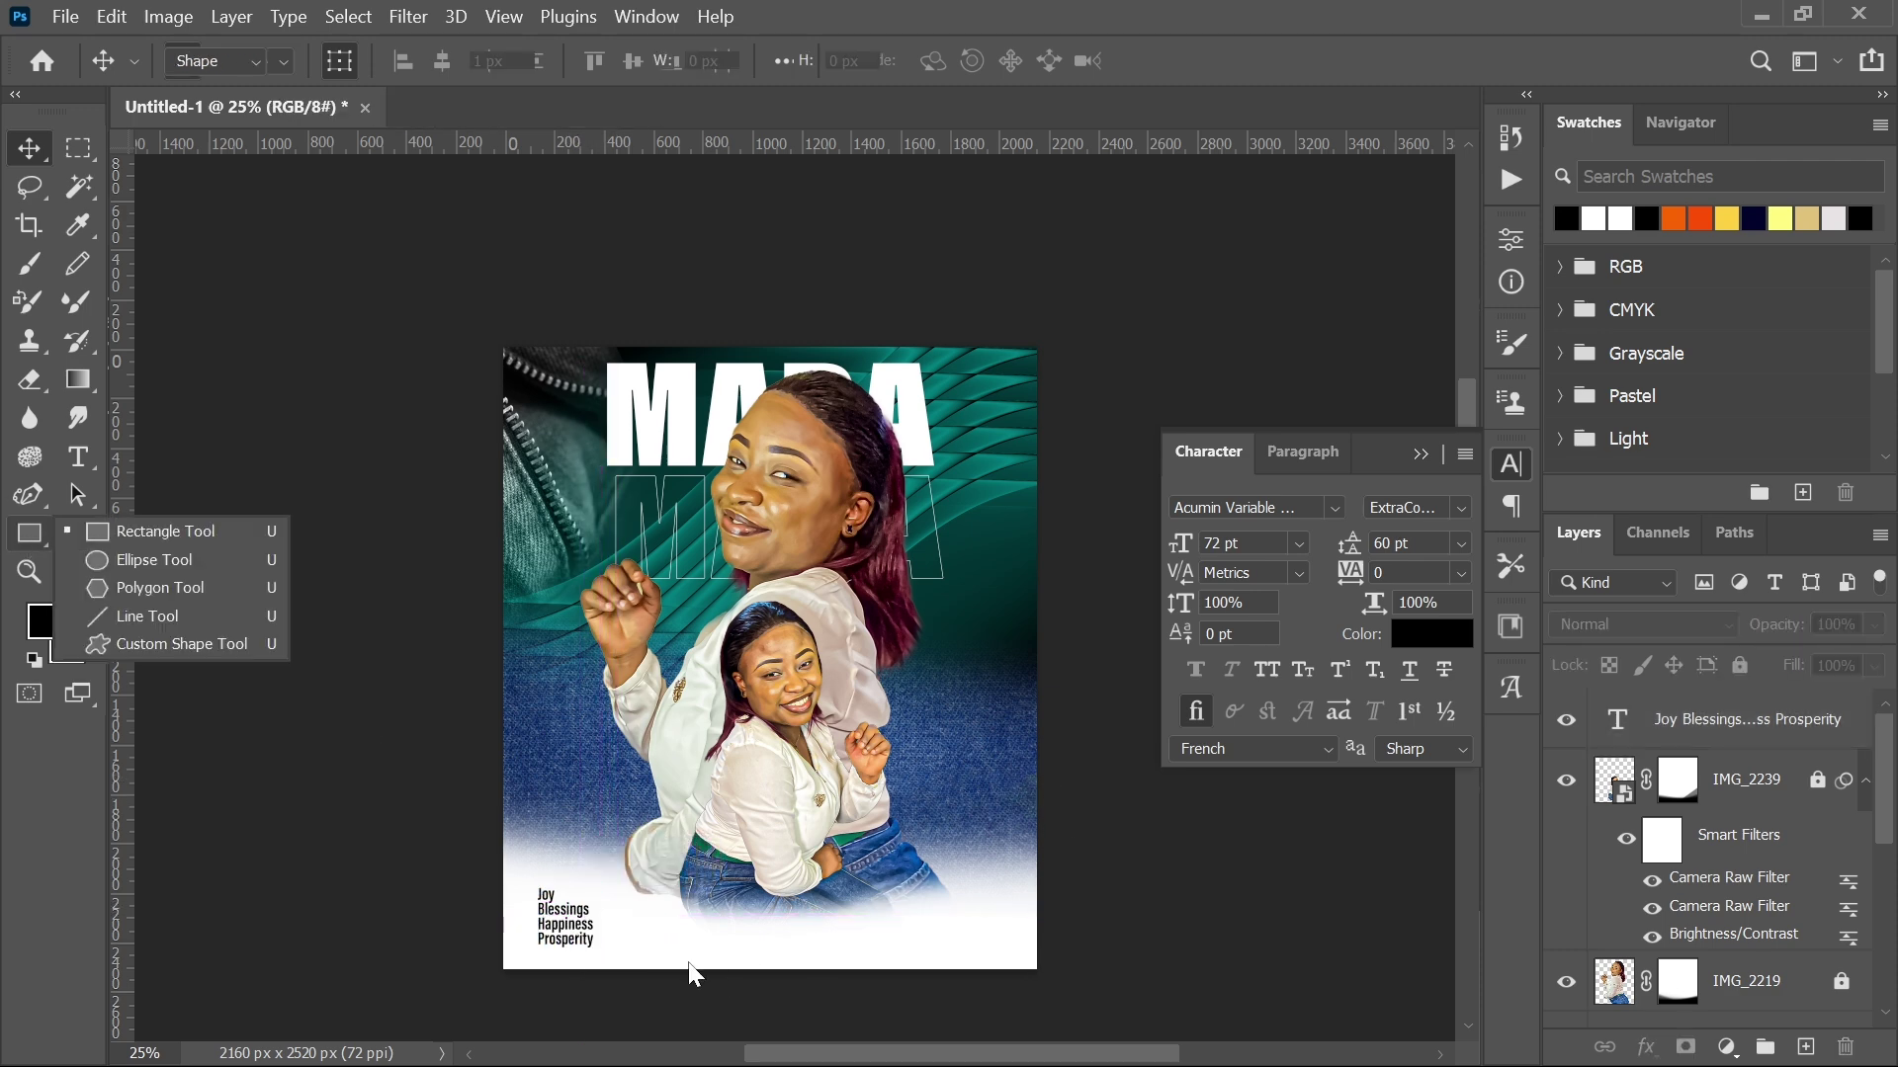
{"action": "left_click_drag", "start_coordinate": [627, 931], "coordinate": [933, 964]}
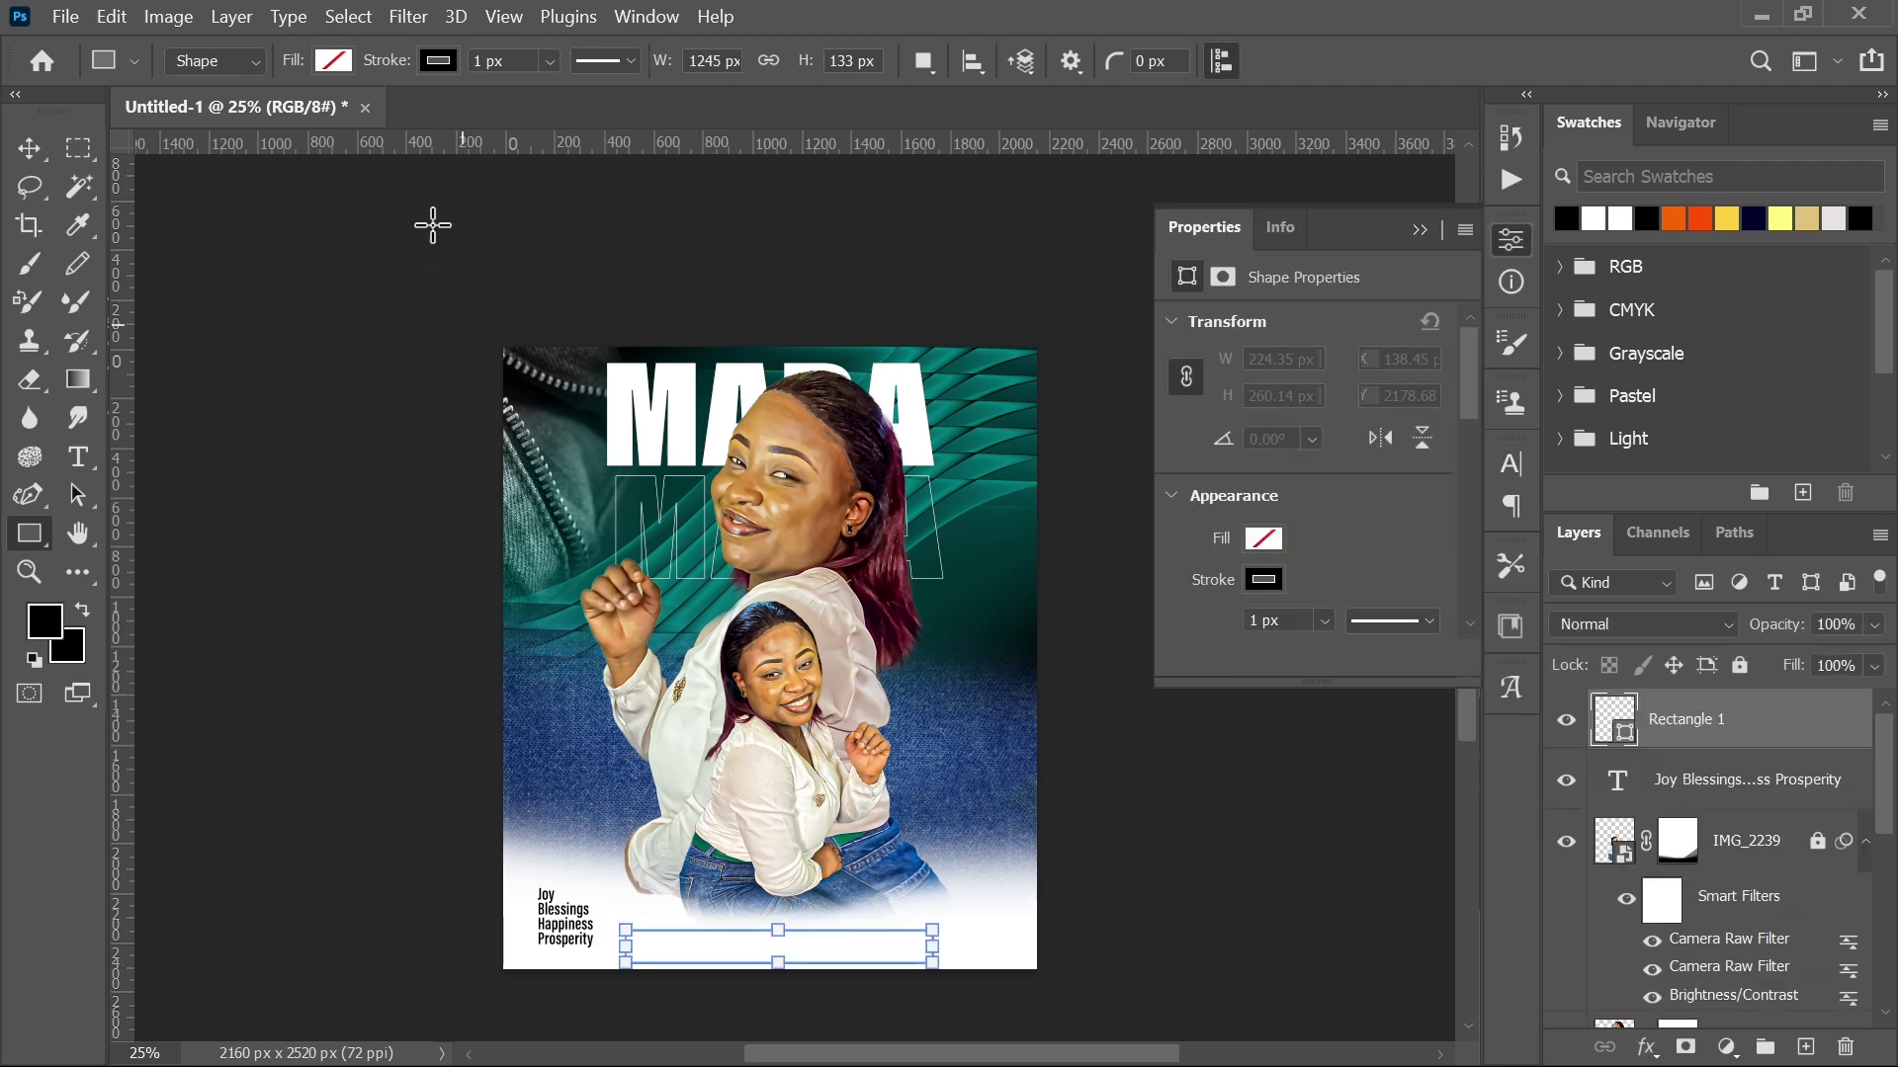
{"action": "left_click", "coordinate": [438, 61]}
{"action": "left_click", "coordinate": [262, 119]}
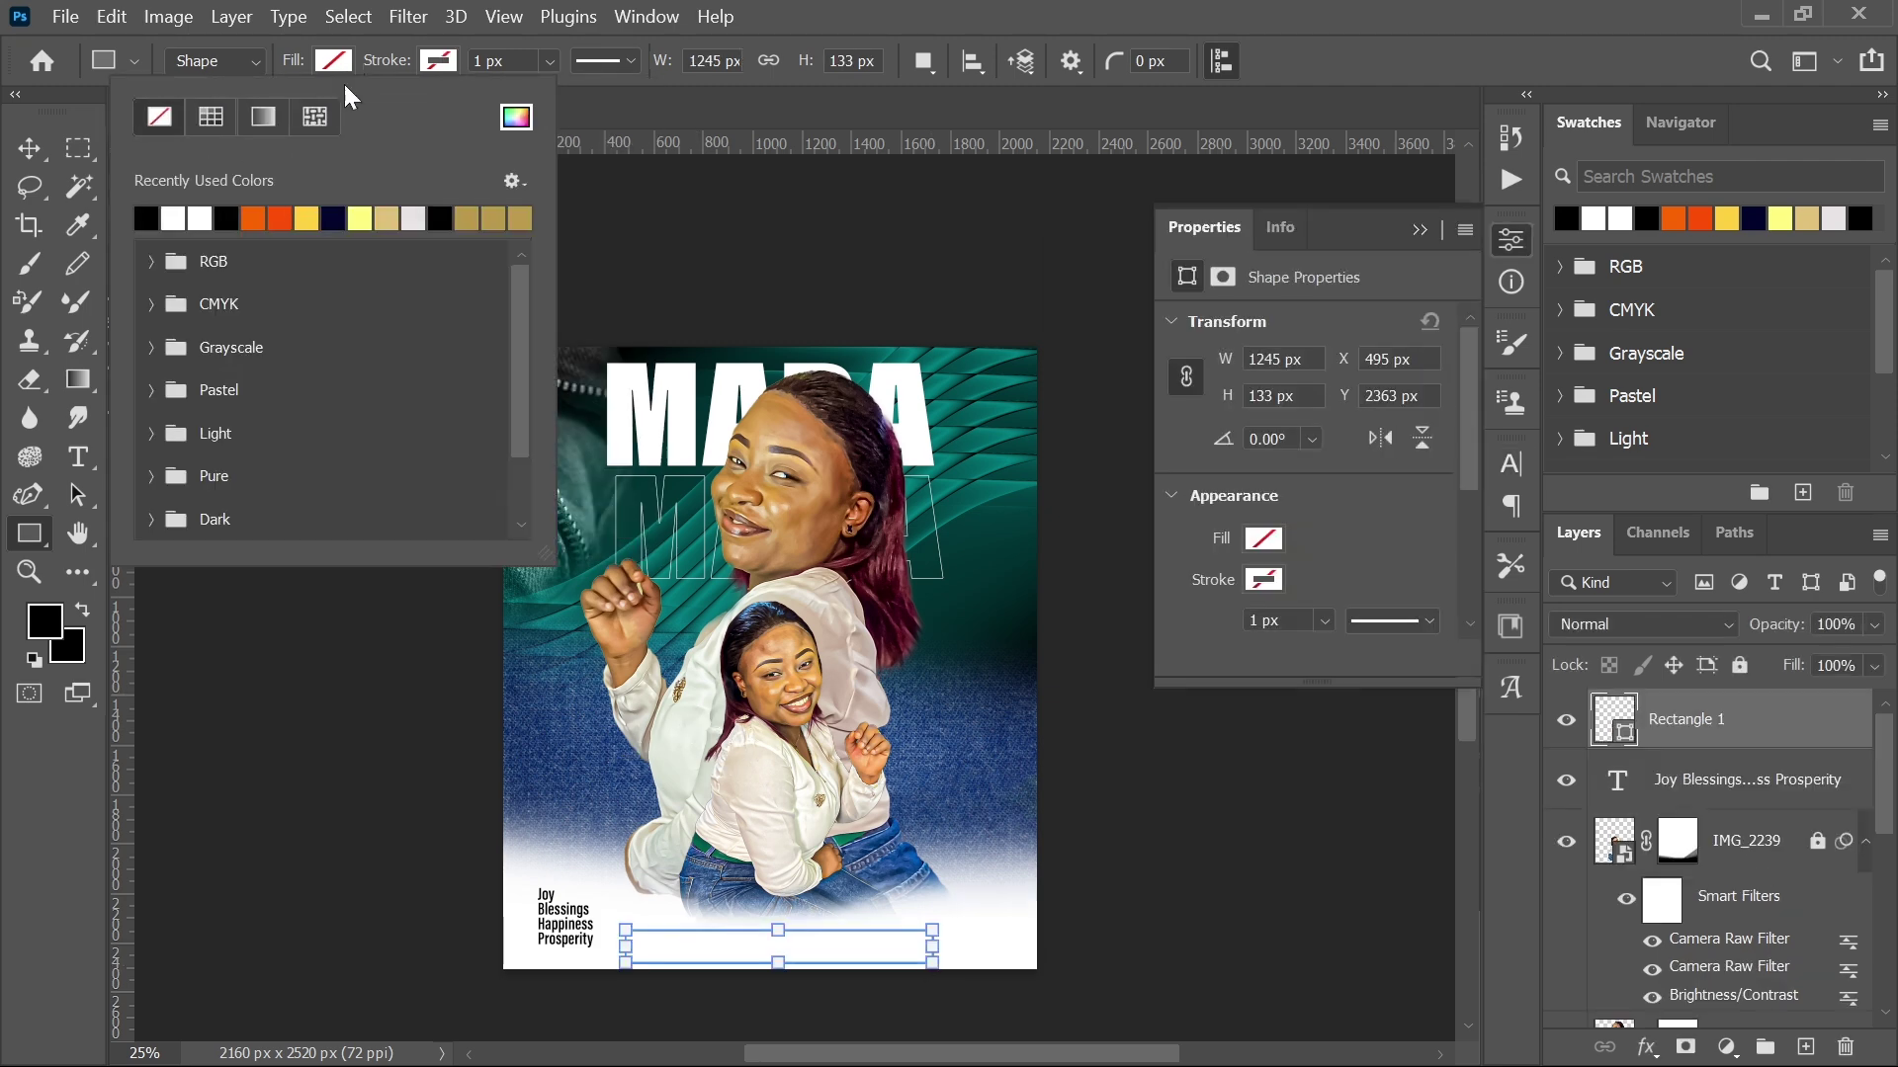
{"action": "left_click", "coordinate": [334, 215]}
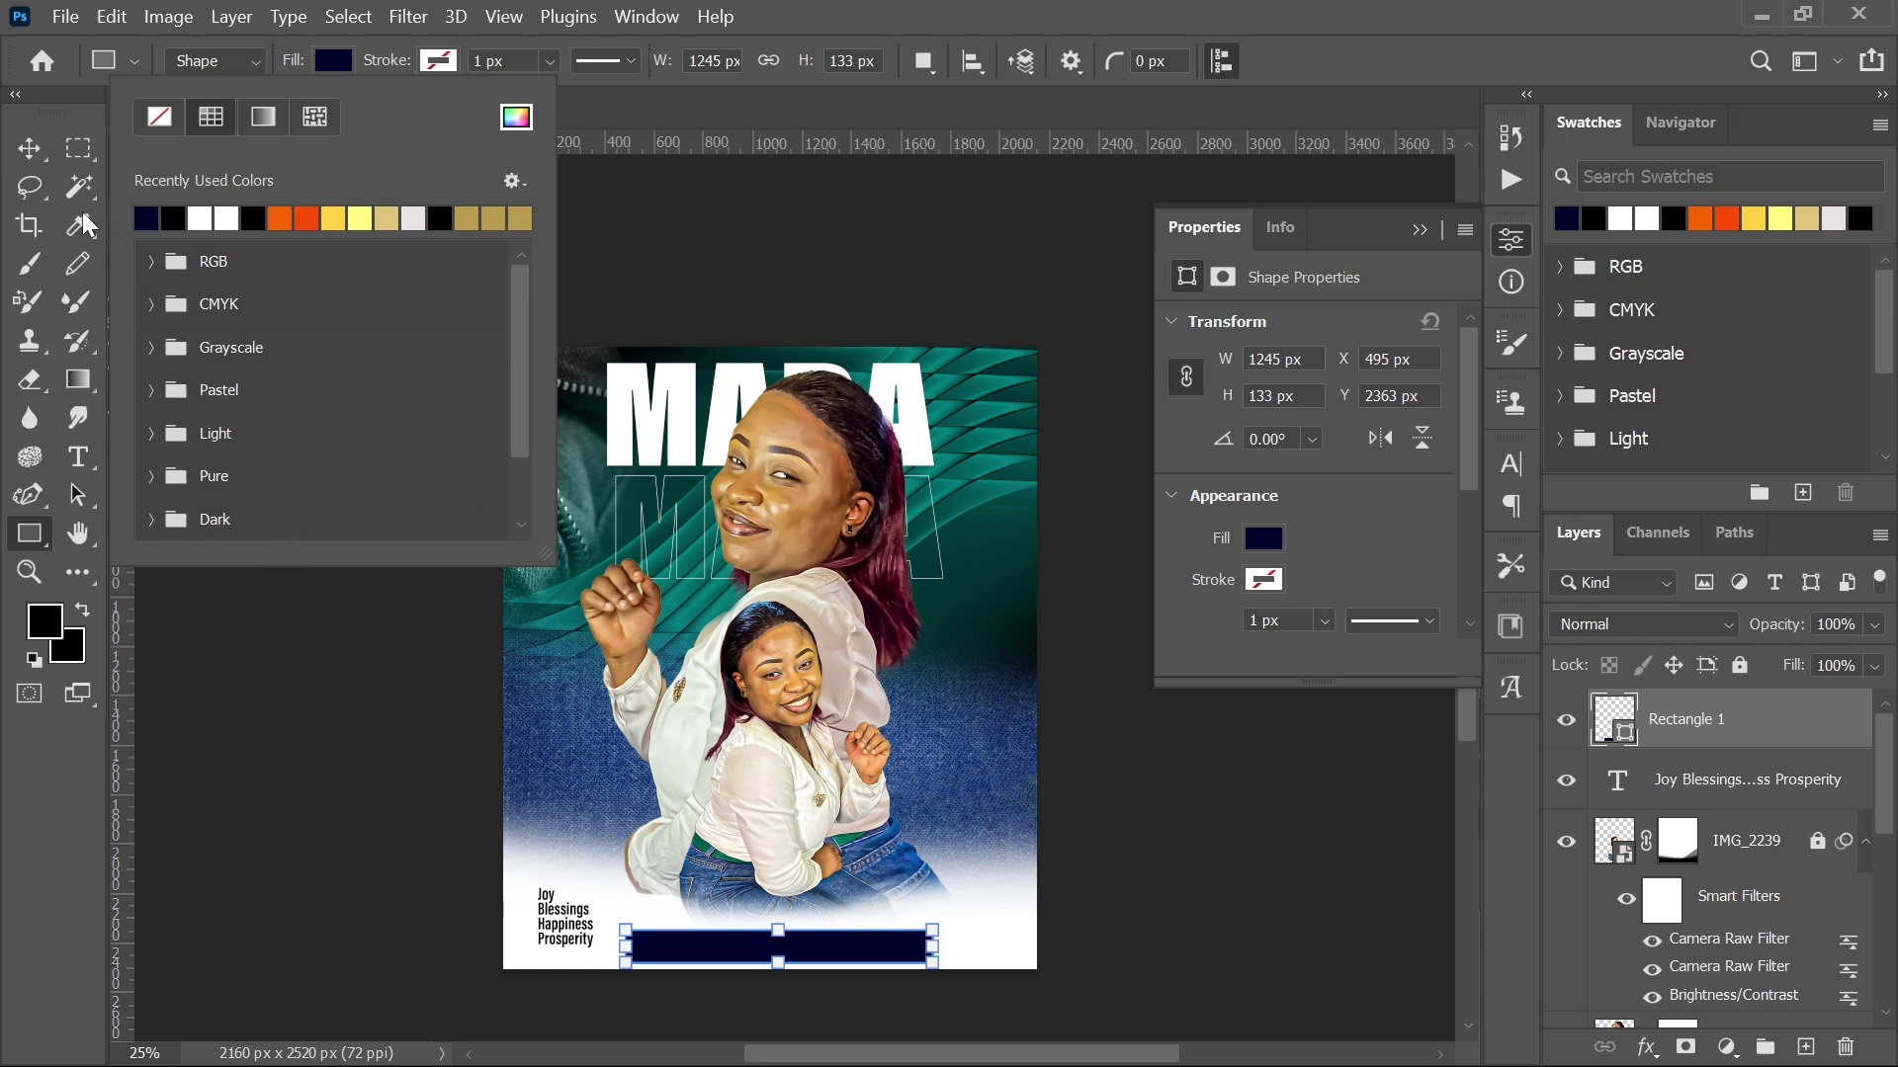
{"action": "left_click", "coordinate": [29, 148]}
{"action": "mouse_move", "coordinate": [1794, 727]}
{"action": "left_mouse_down"}
{"action": "mouse_move", "coordinate": [1844, 897]}
{"action": "mouse_move", "coordinate": [1816, 739]}
{"action": "left_mouse_up"}
Step: Duplicate the bar, round the copy's corners to 63 px, and offset the square bar down-right
{"action": "key", "text": "ctrl+j"}
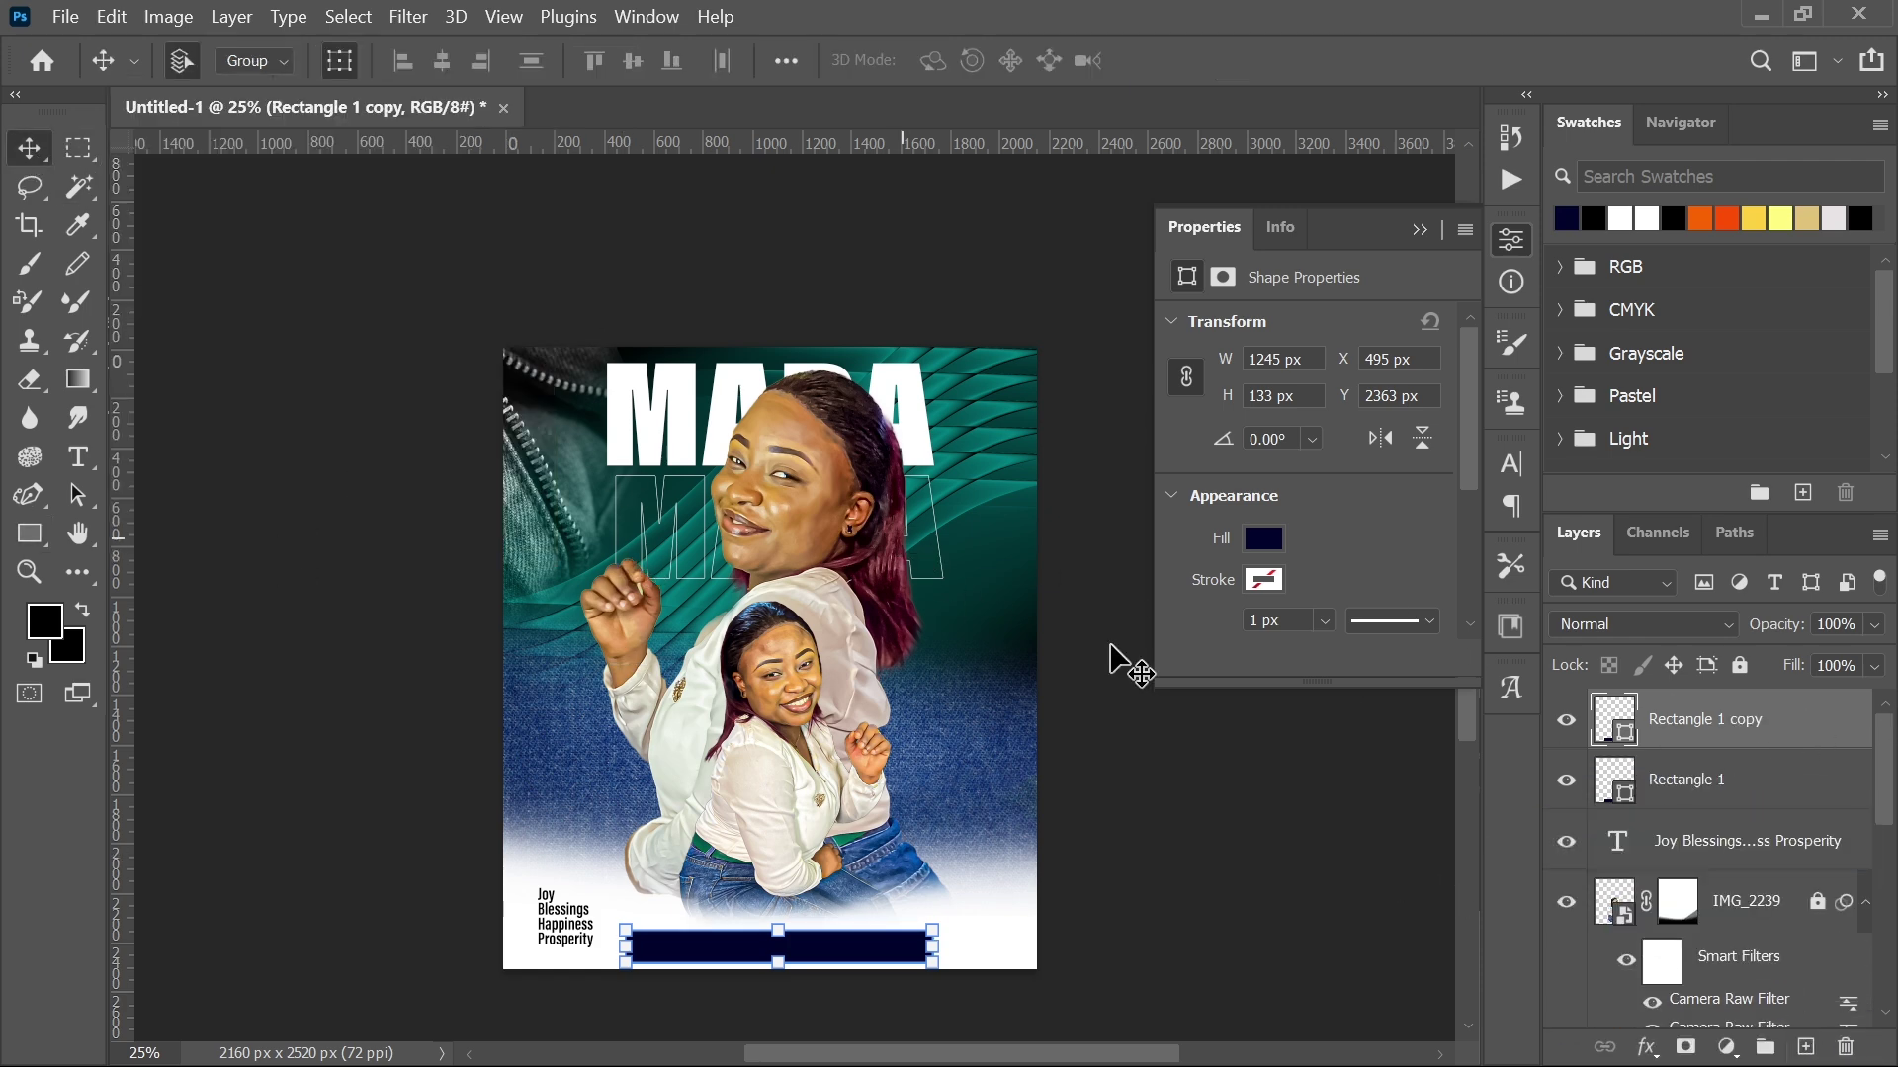
{"action": "scroll", "coordinate": [1453, 443], "scroll_direction": "down", "scroll_amount": 5}
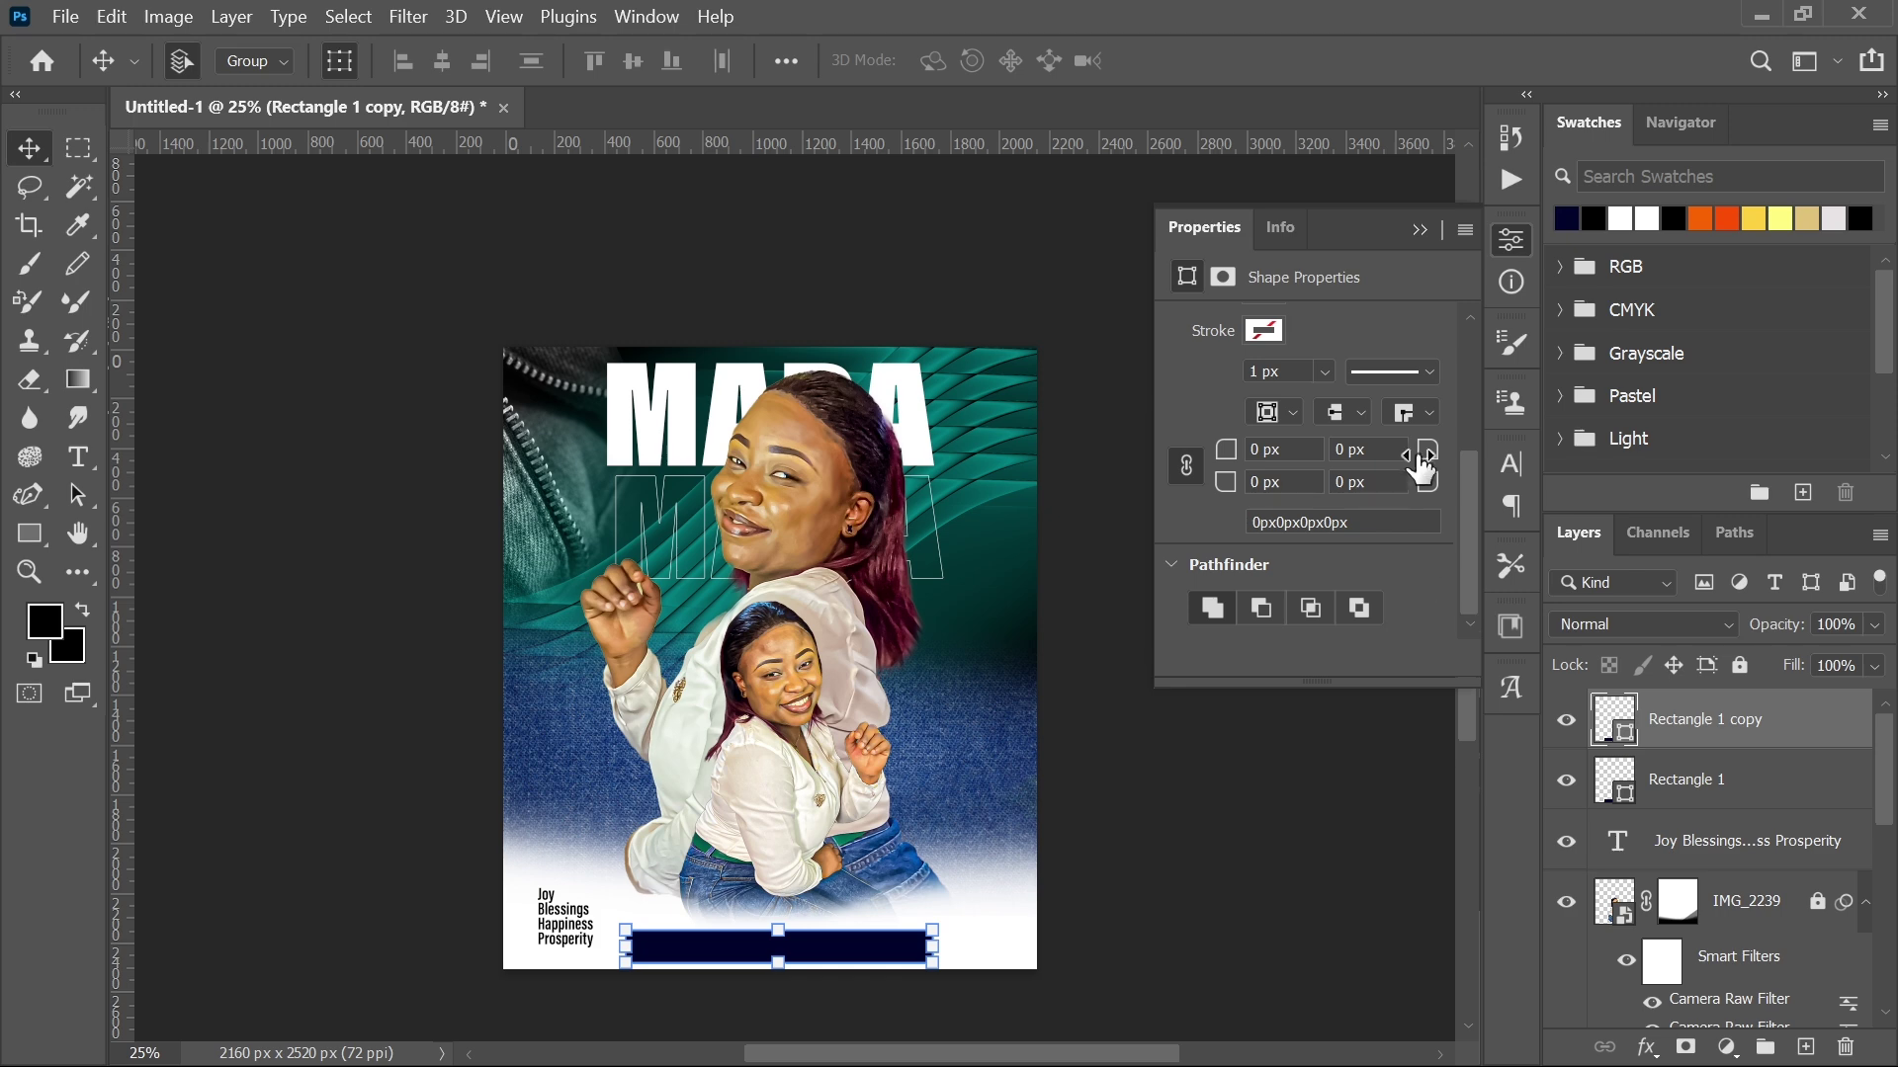
{"action": "mouse_move", "coordinate": [1423, 464]}
{"action": "left_mouse_down"}
{"action": "mouse_move", "coordinate": [1487, 465]}
{"action": "mouse_move", "coordinate": [1443, 462]}
{"action": "left_mouse_up"}
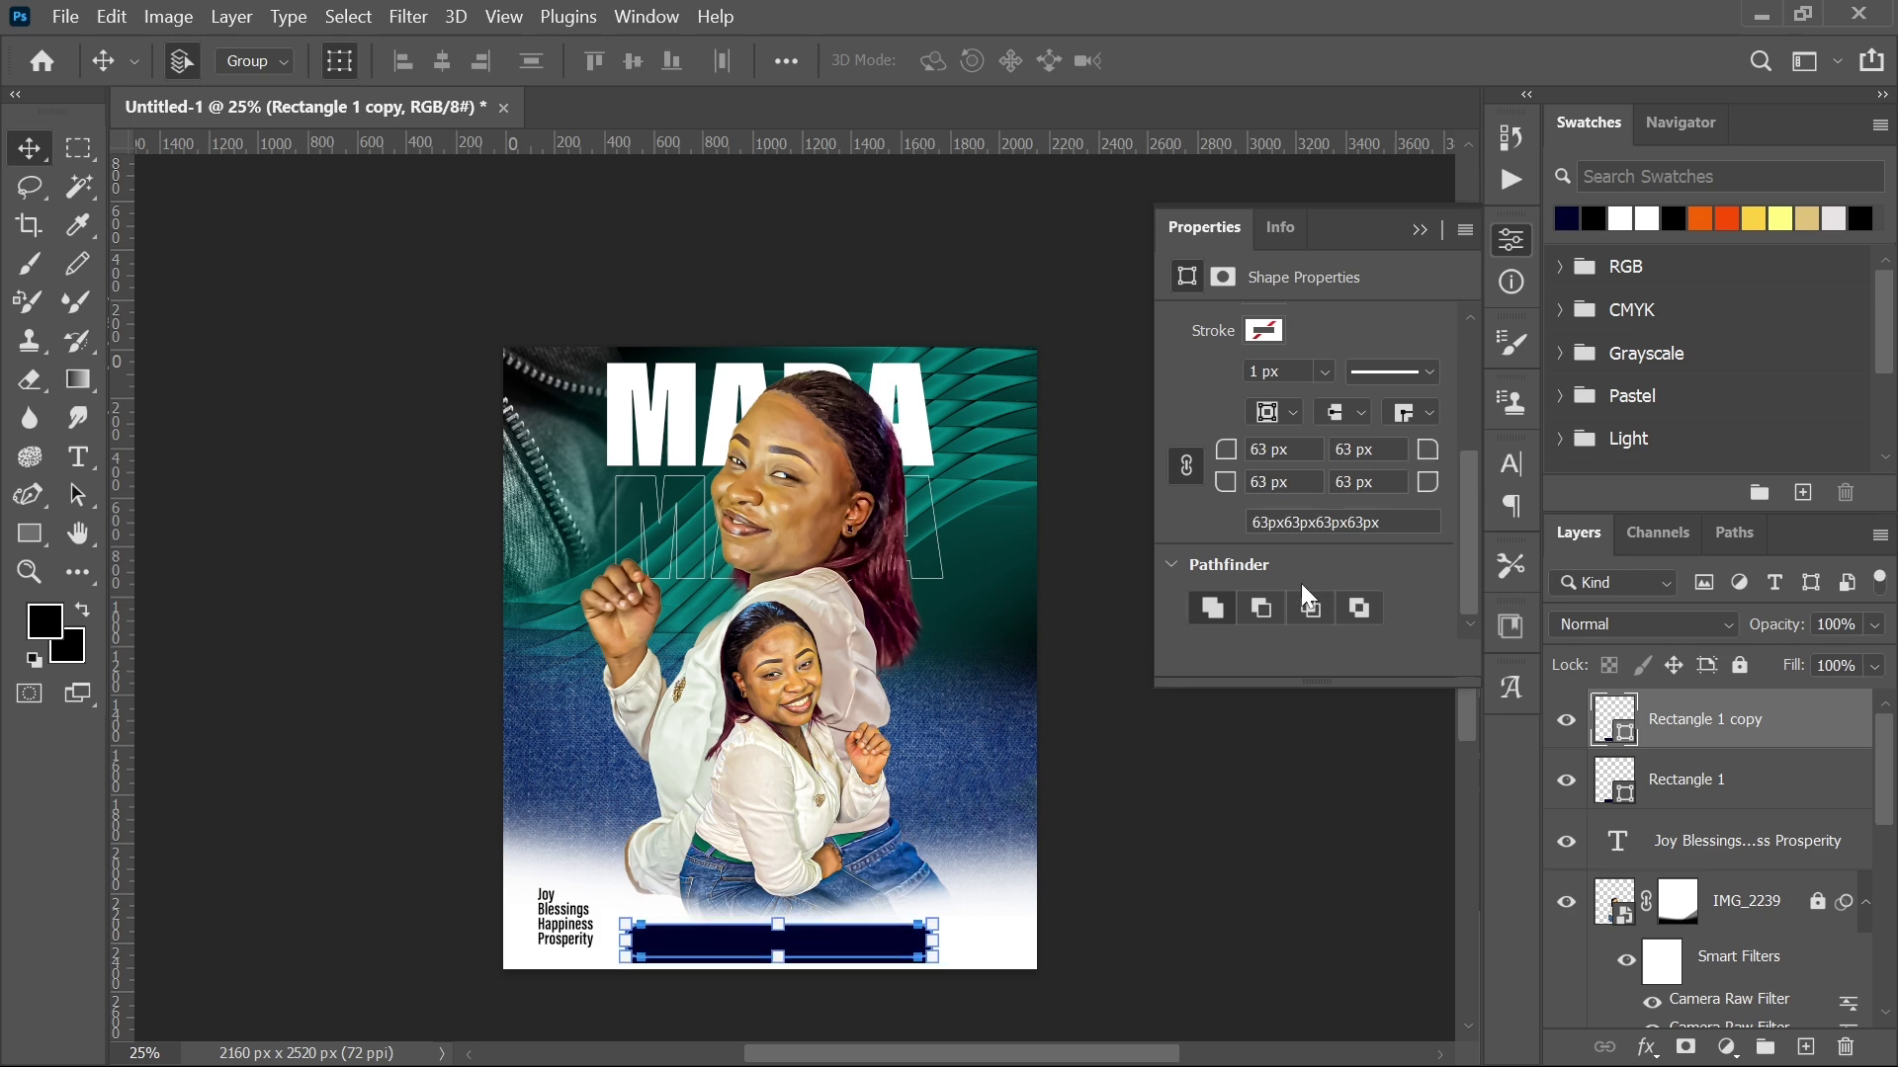
{"action": "left_click", "coordinate": [977, 957]}
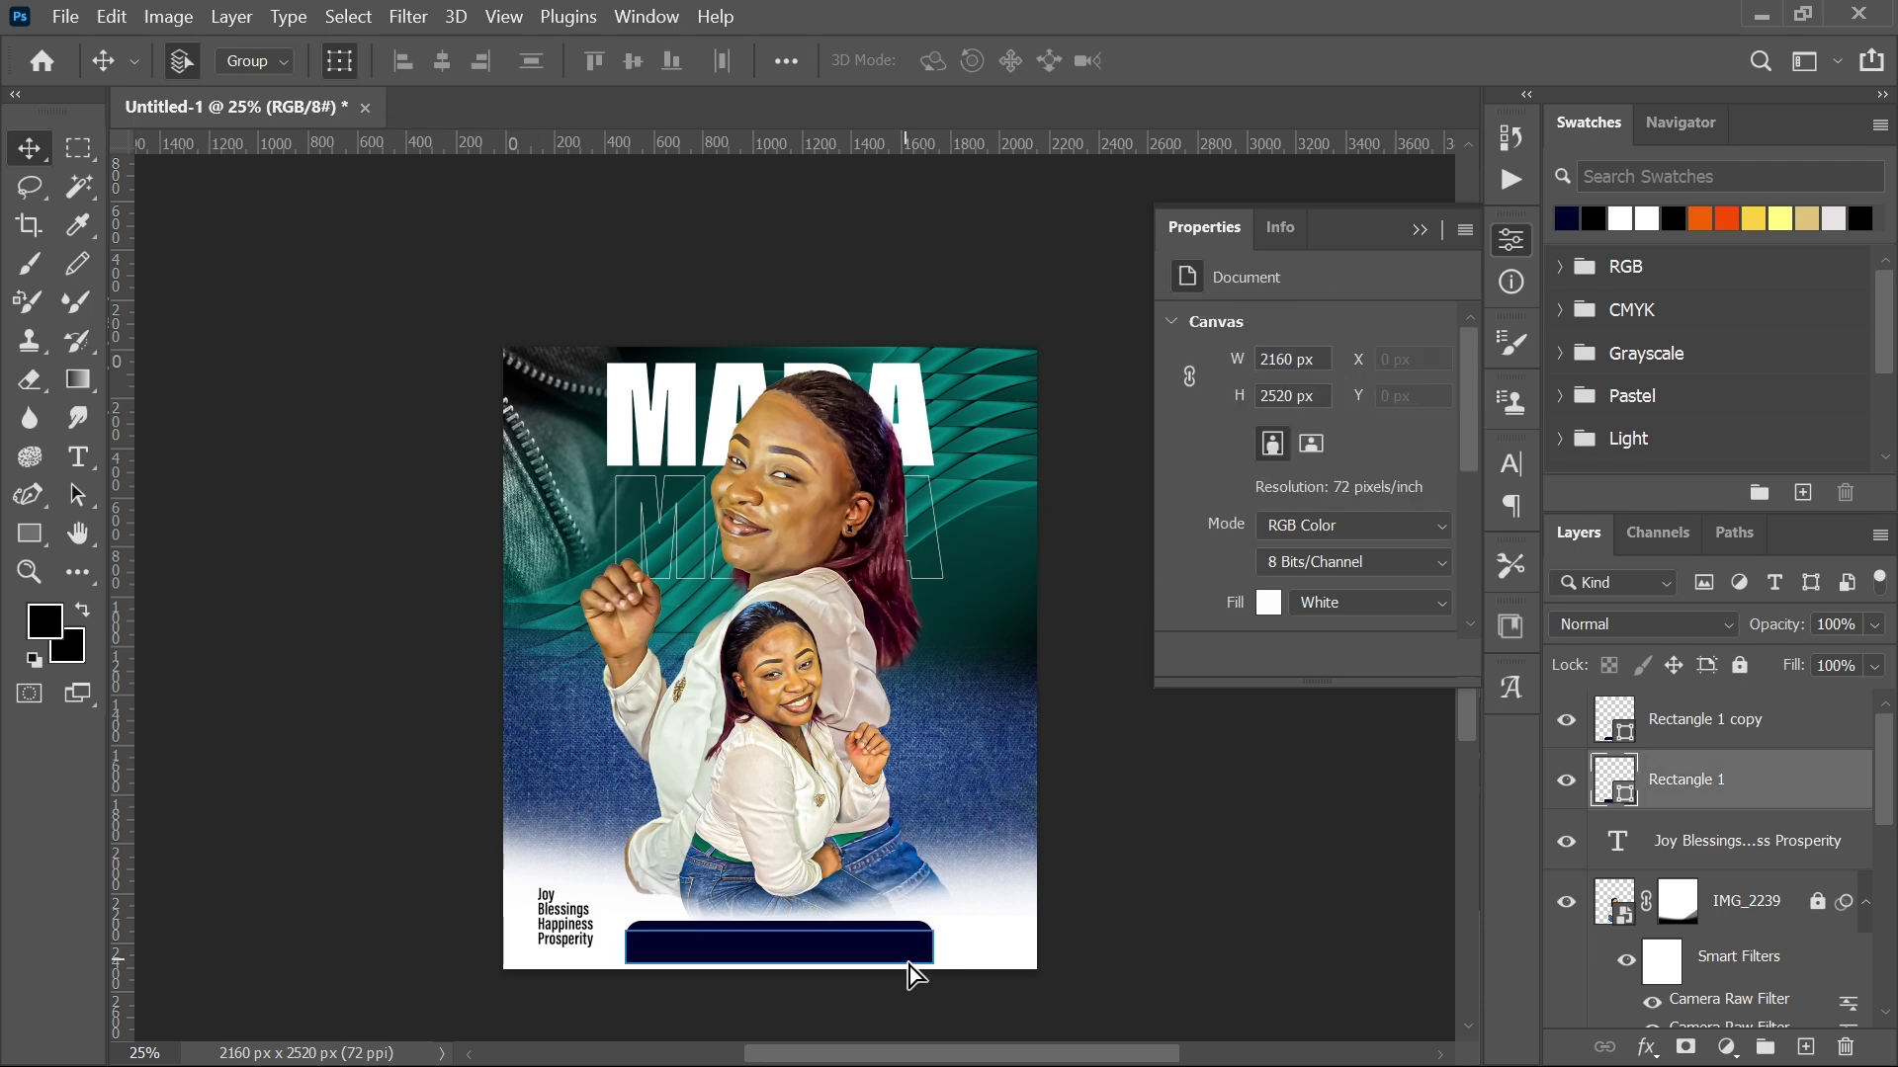
{"action": "left_click_drag", "start_coordinate": [911, 967], "coordinate": [922, 975]}
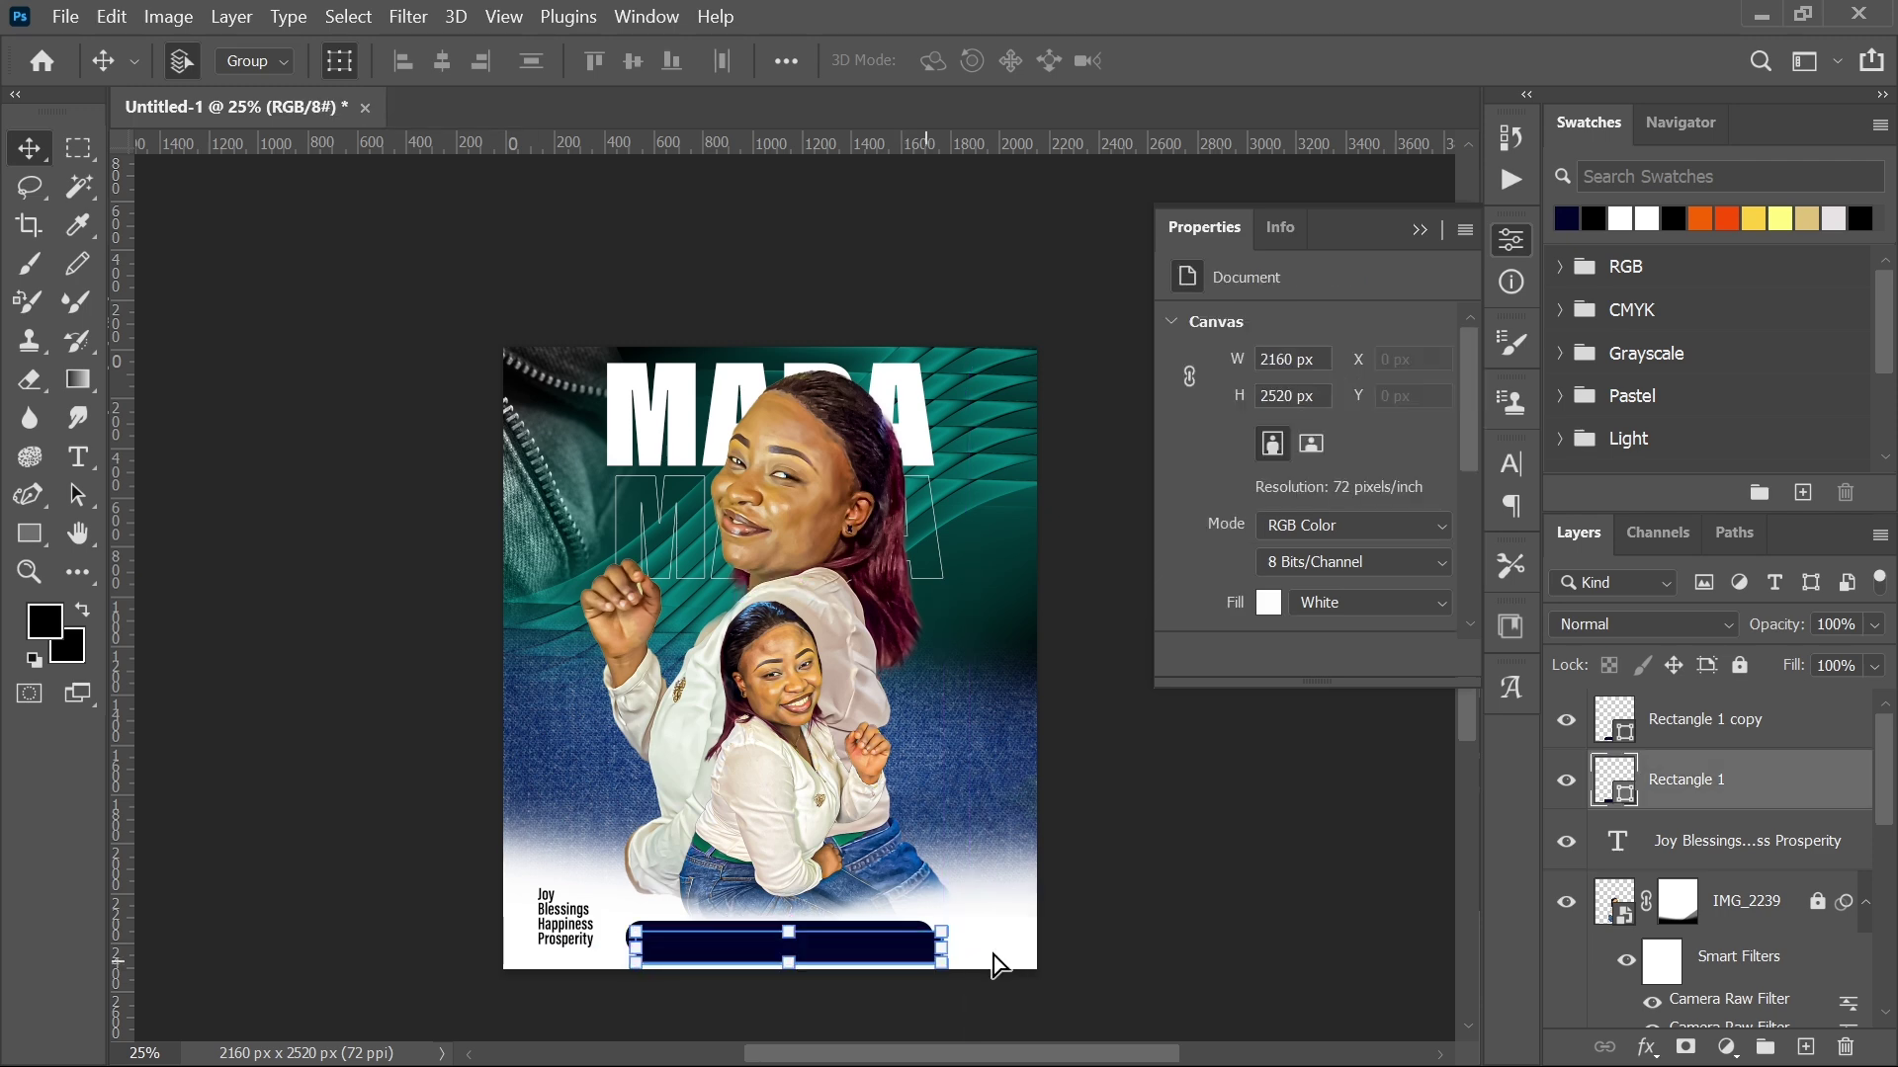
Step: Send the rounded Rectangle 1 copy behind the navy bar and fill it orange
{"action": "left_click", "coordinate": [909, 941]}
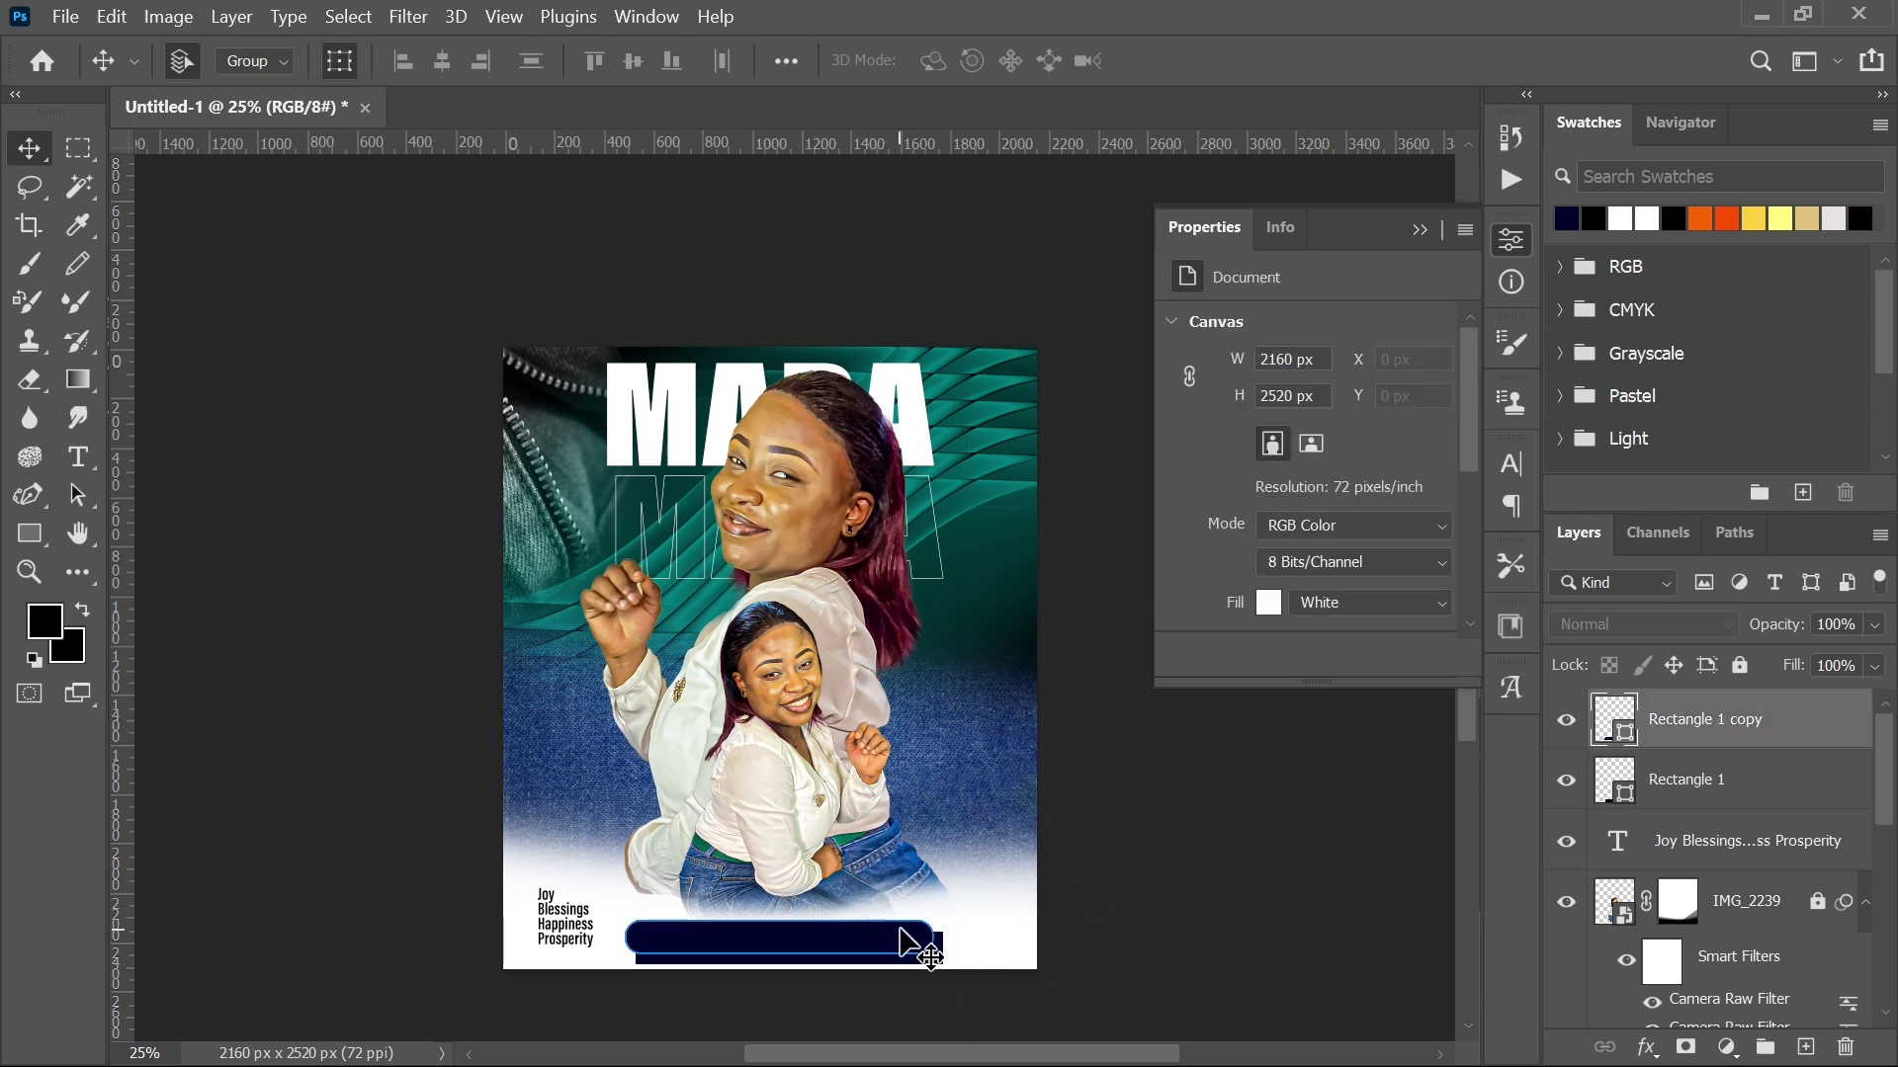
{"action": "key", "text": "ctrl+bracketleft"}
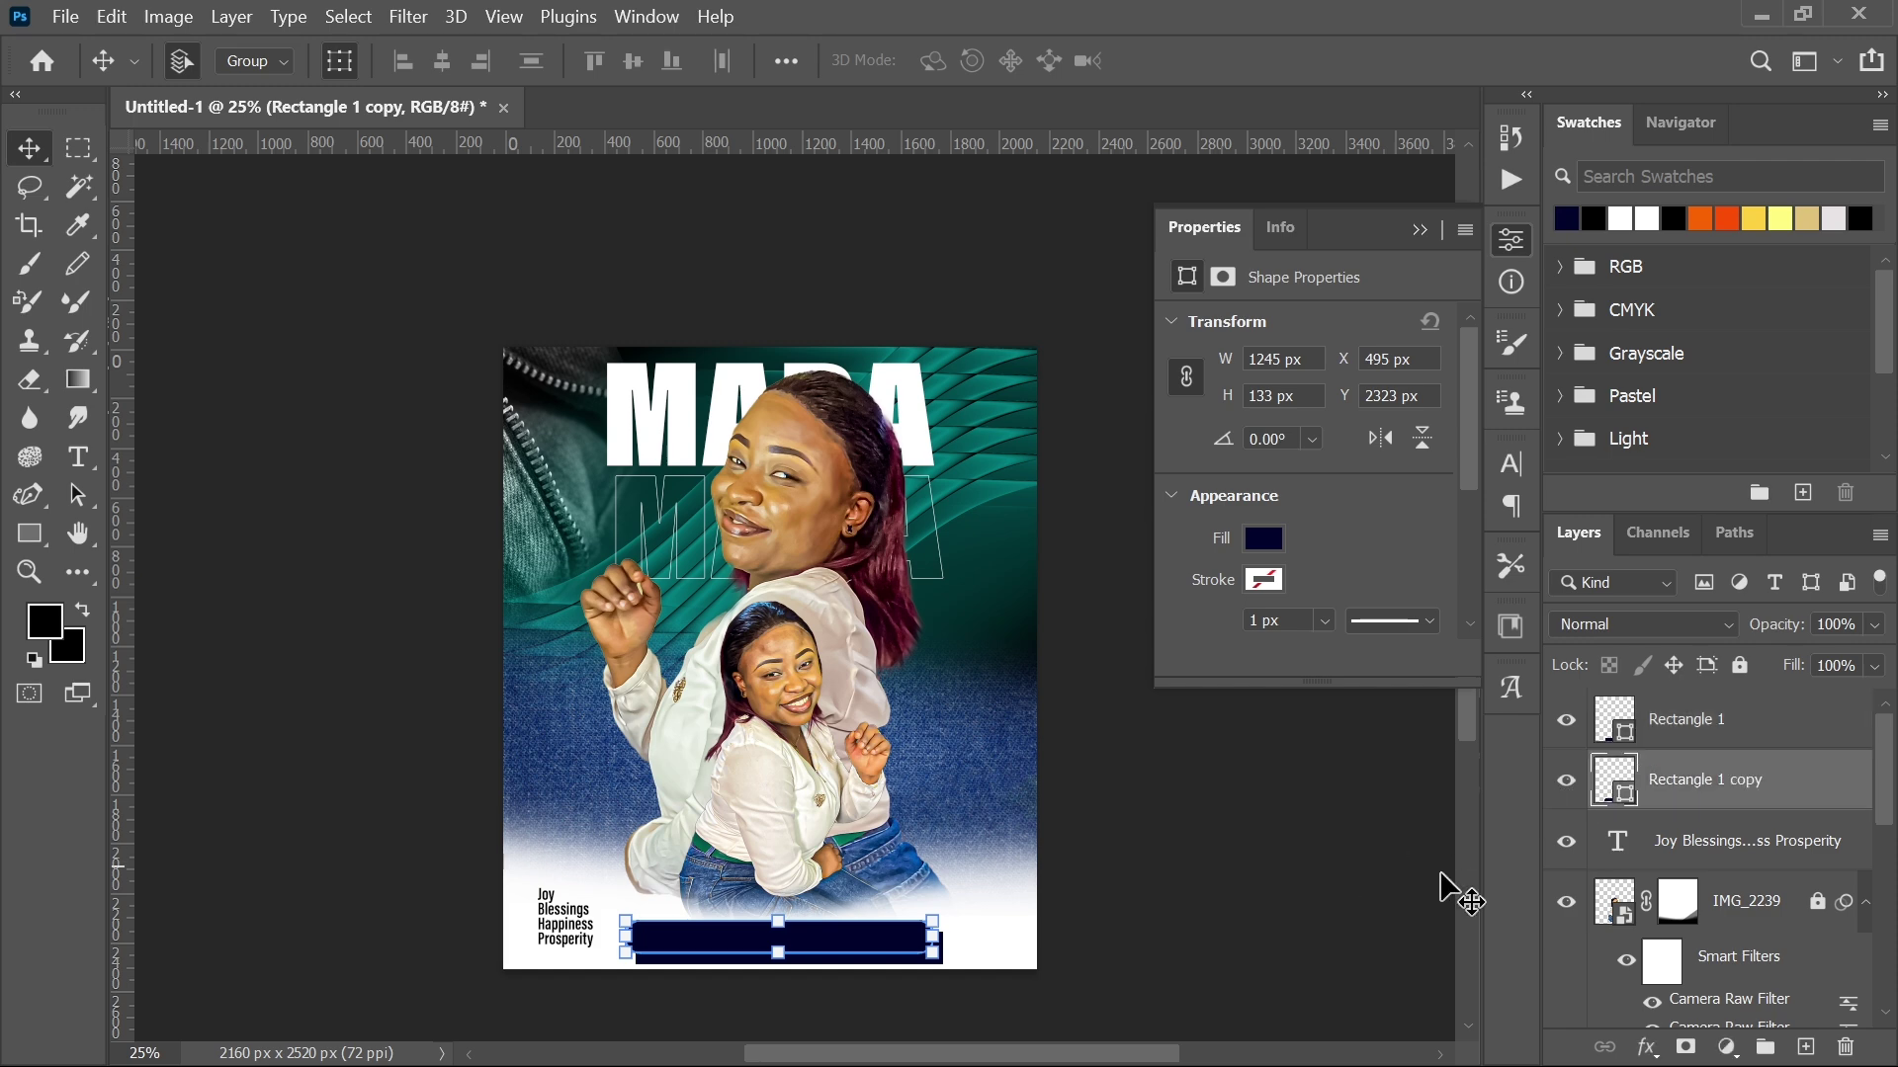
{"action": "left_click", "coordinate": [1710, 218]}
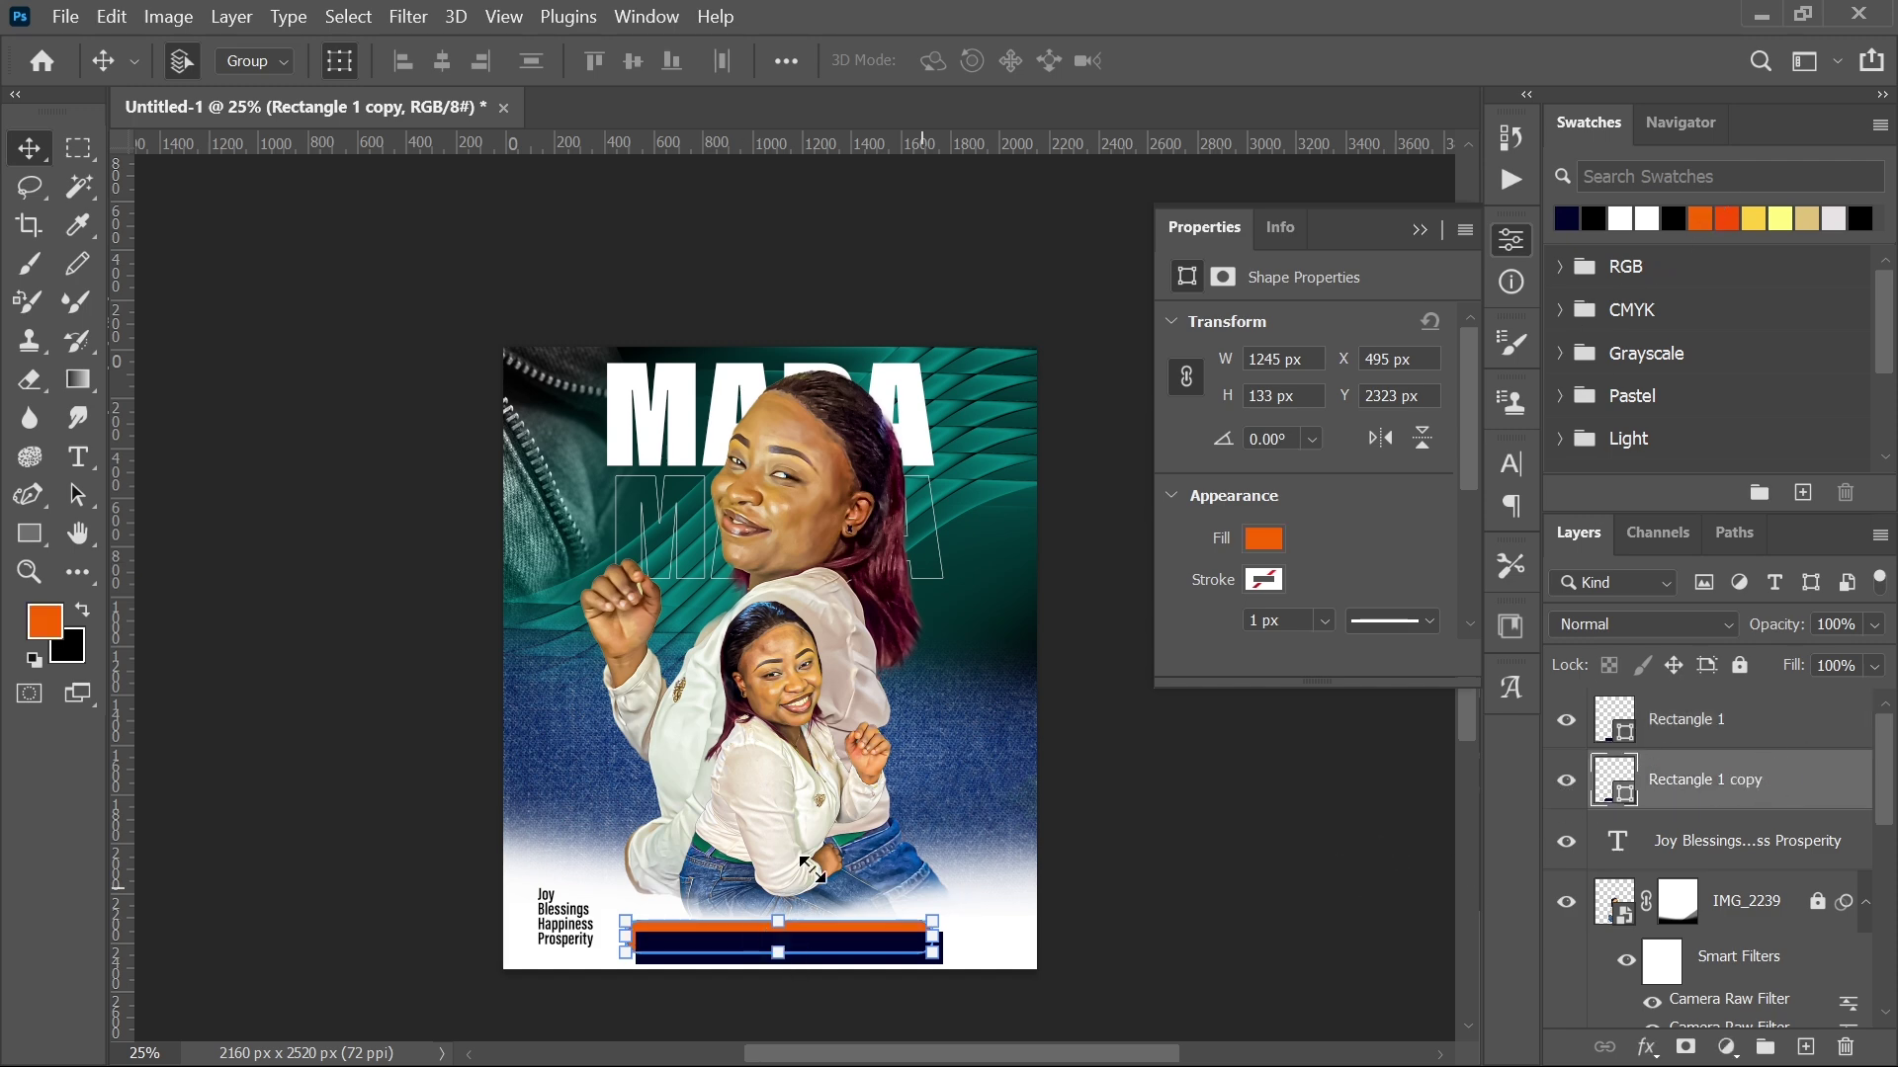
{"action": "left_click", "coordinate": [415, 801]}
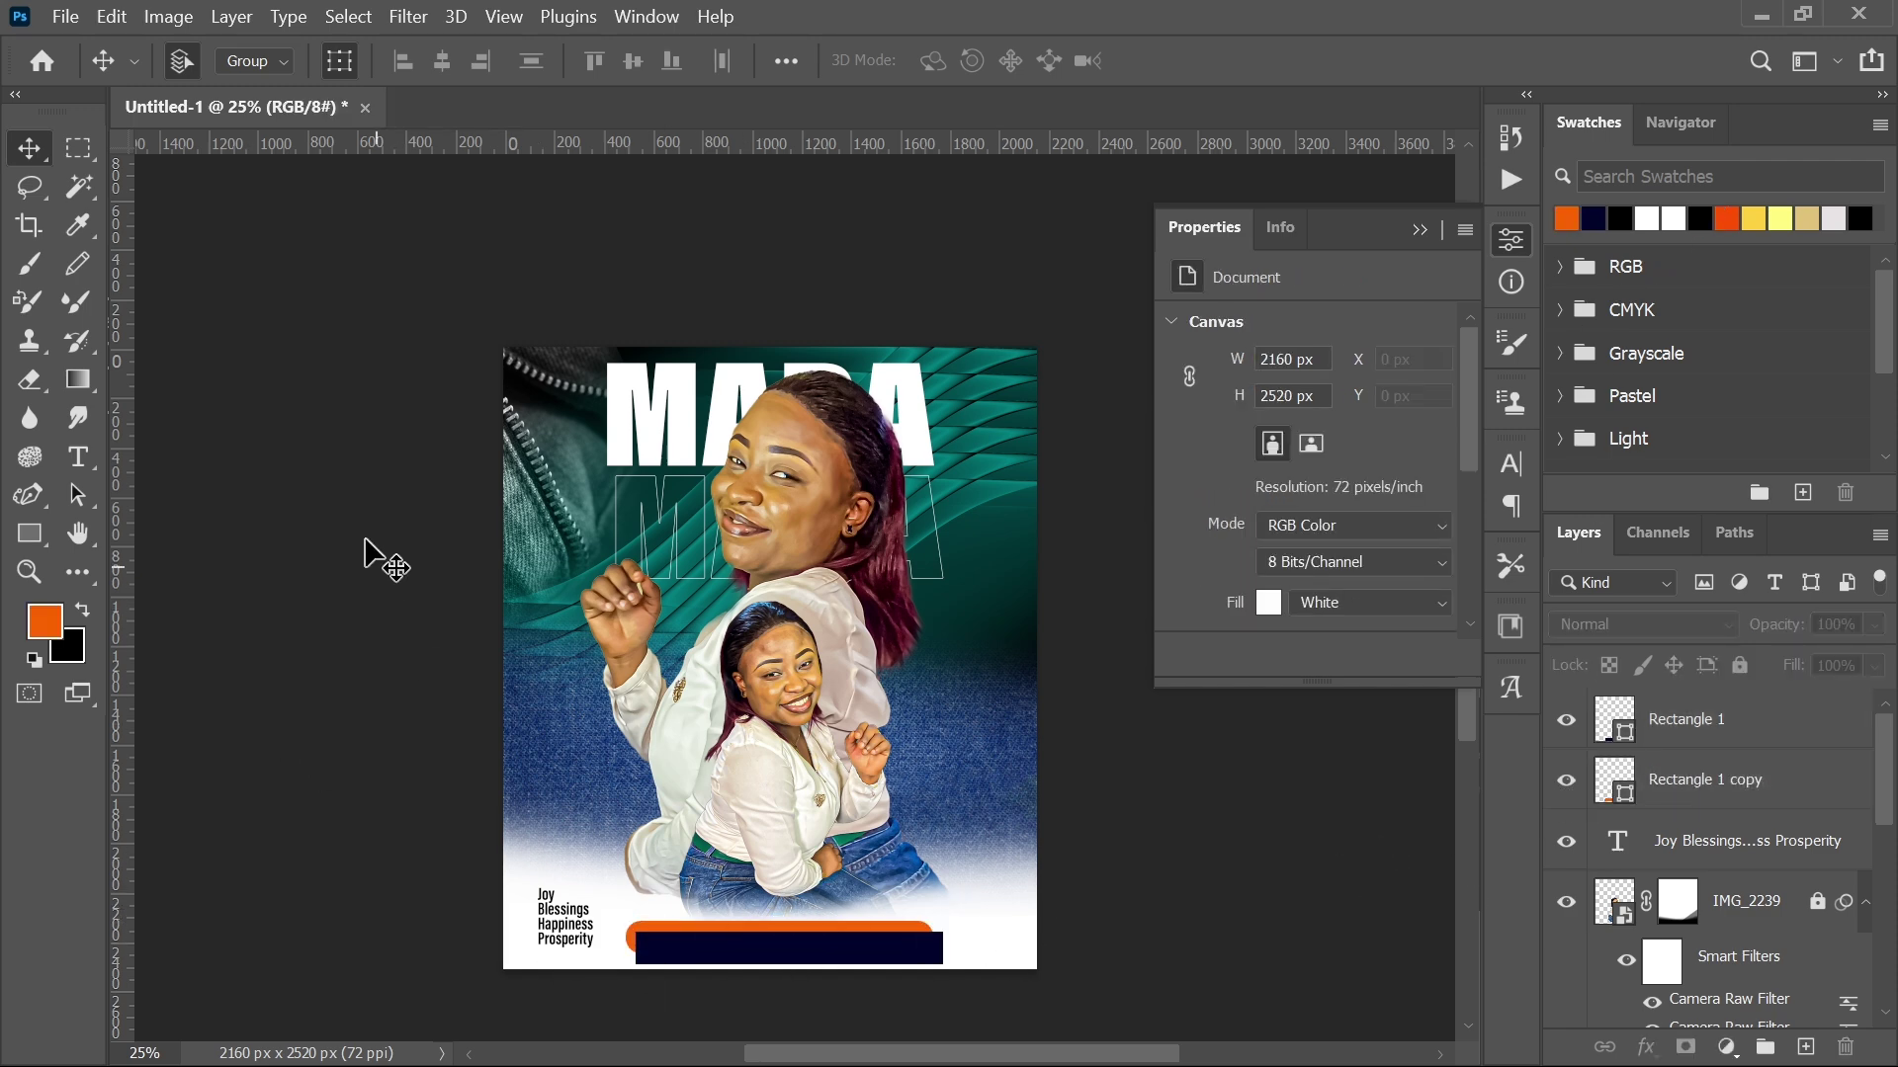
{"action": "left_click", "coordinate": [71, 475]}
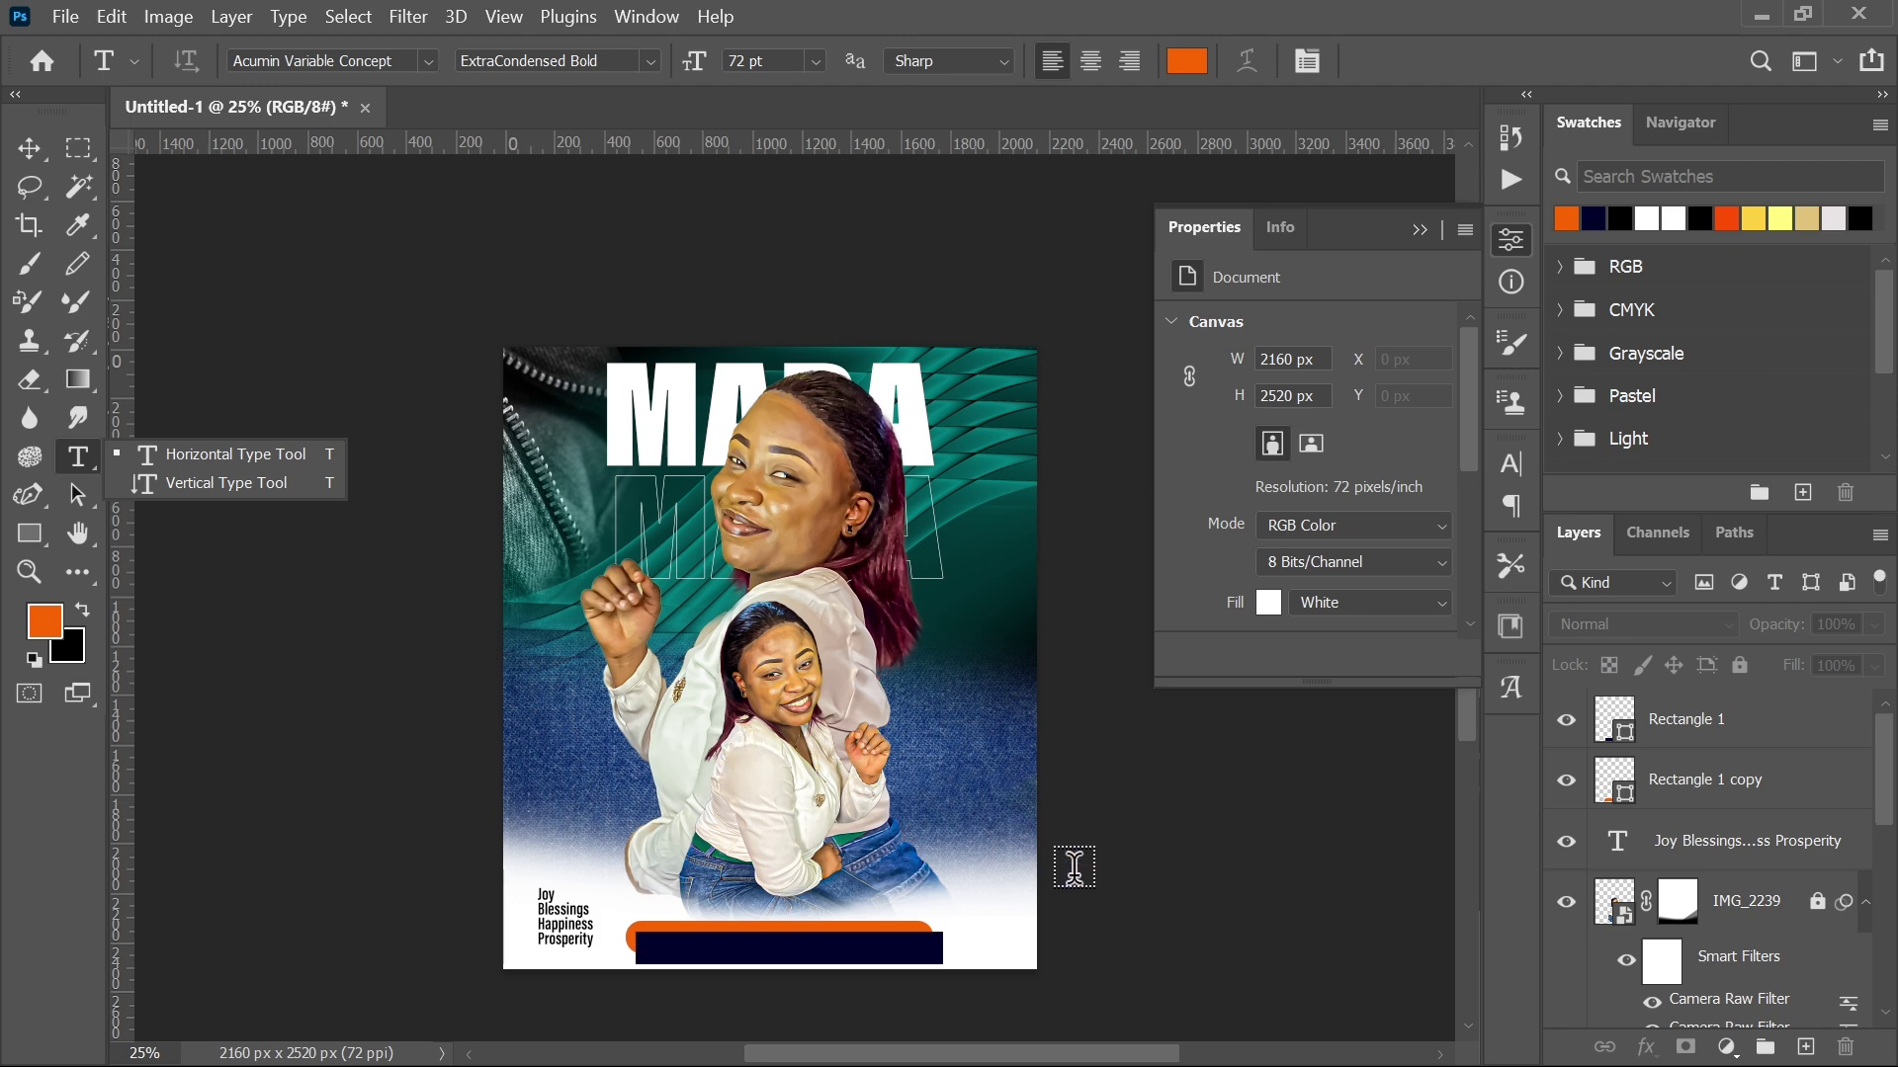
Step: Add a text line, move it onto the navy bar, and colour it white
{"action": "left_click", "coordinate": [992, 888]}
{"action": "type", "text": "MERVEIL"}
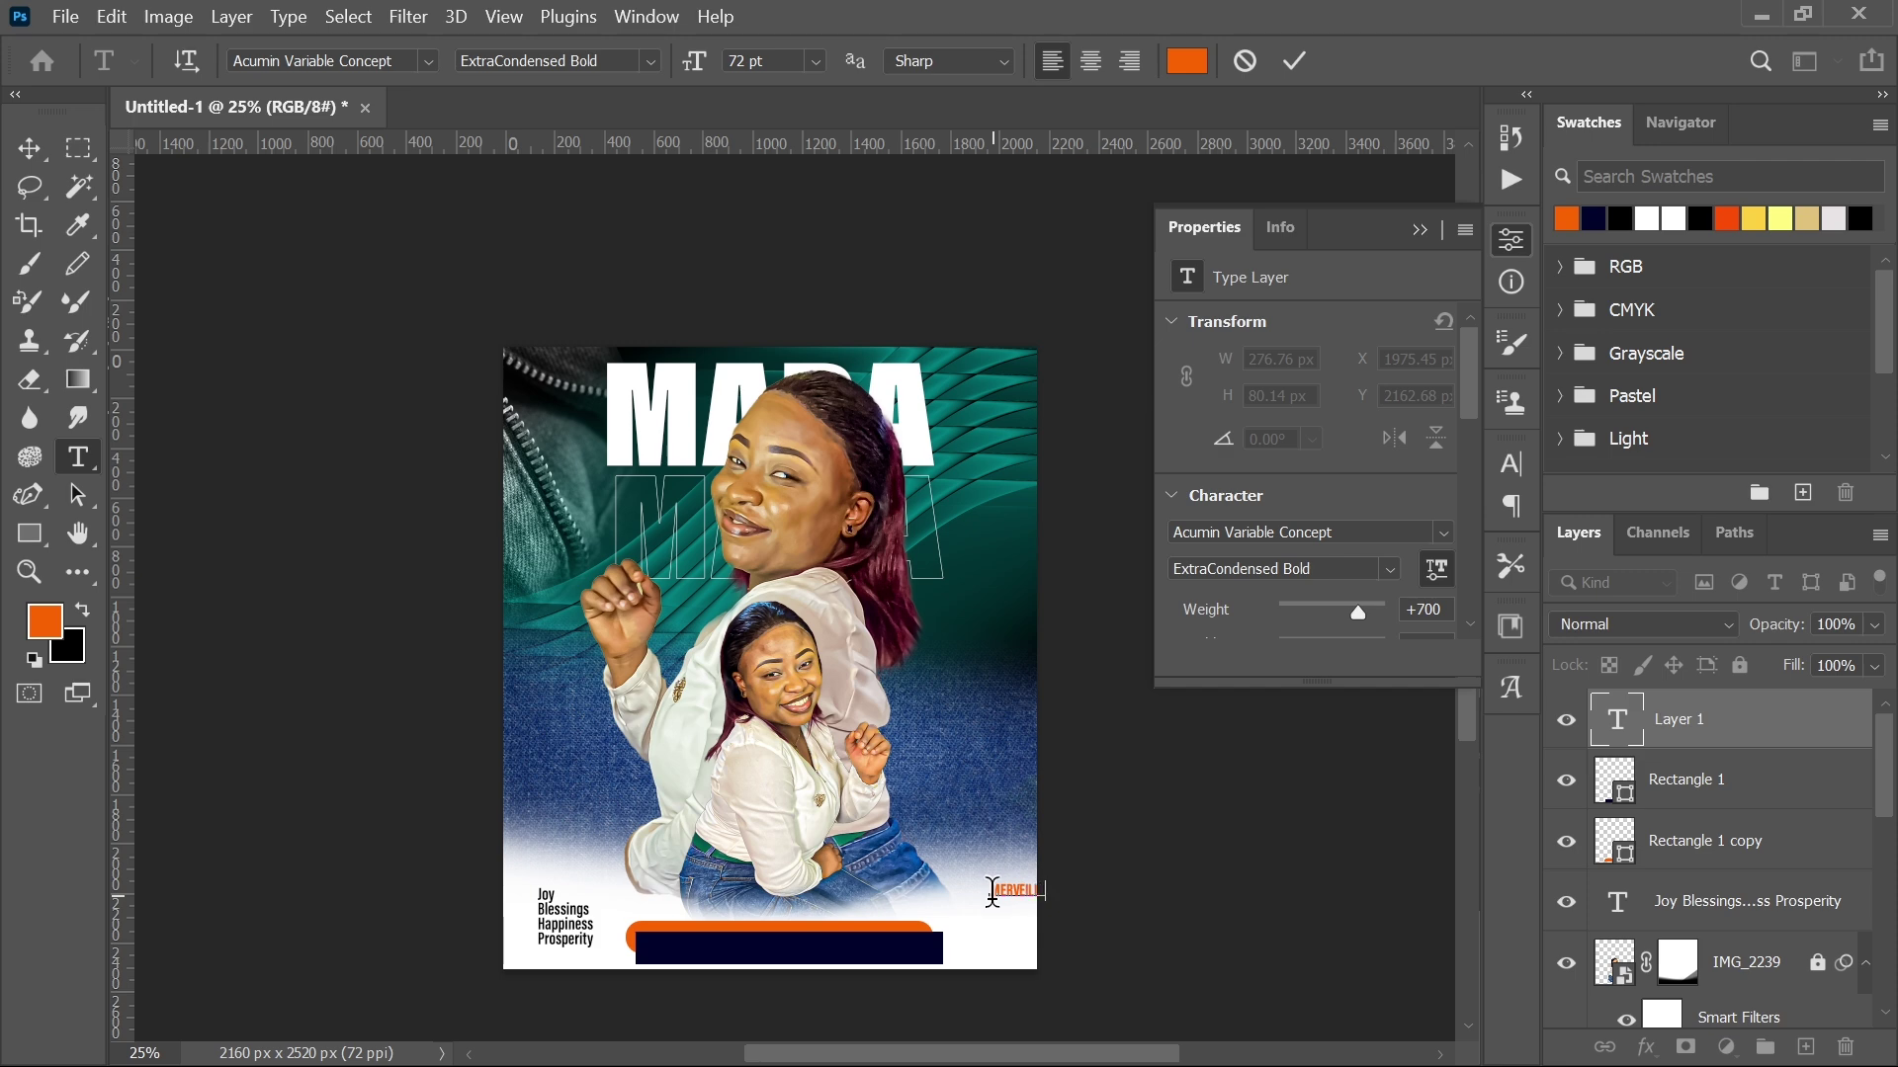
{"action": "left_click_drag", "start_coordinate": [1028, 944], "coordinate": [780, 996]}
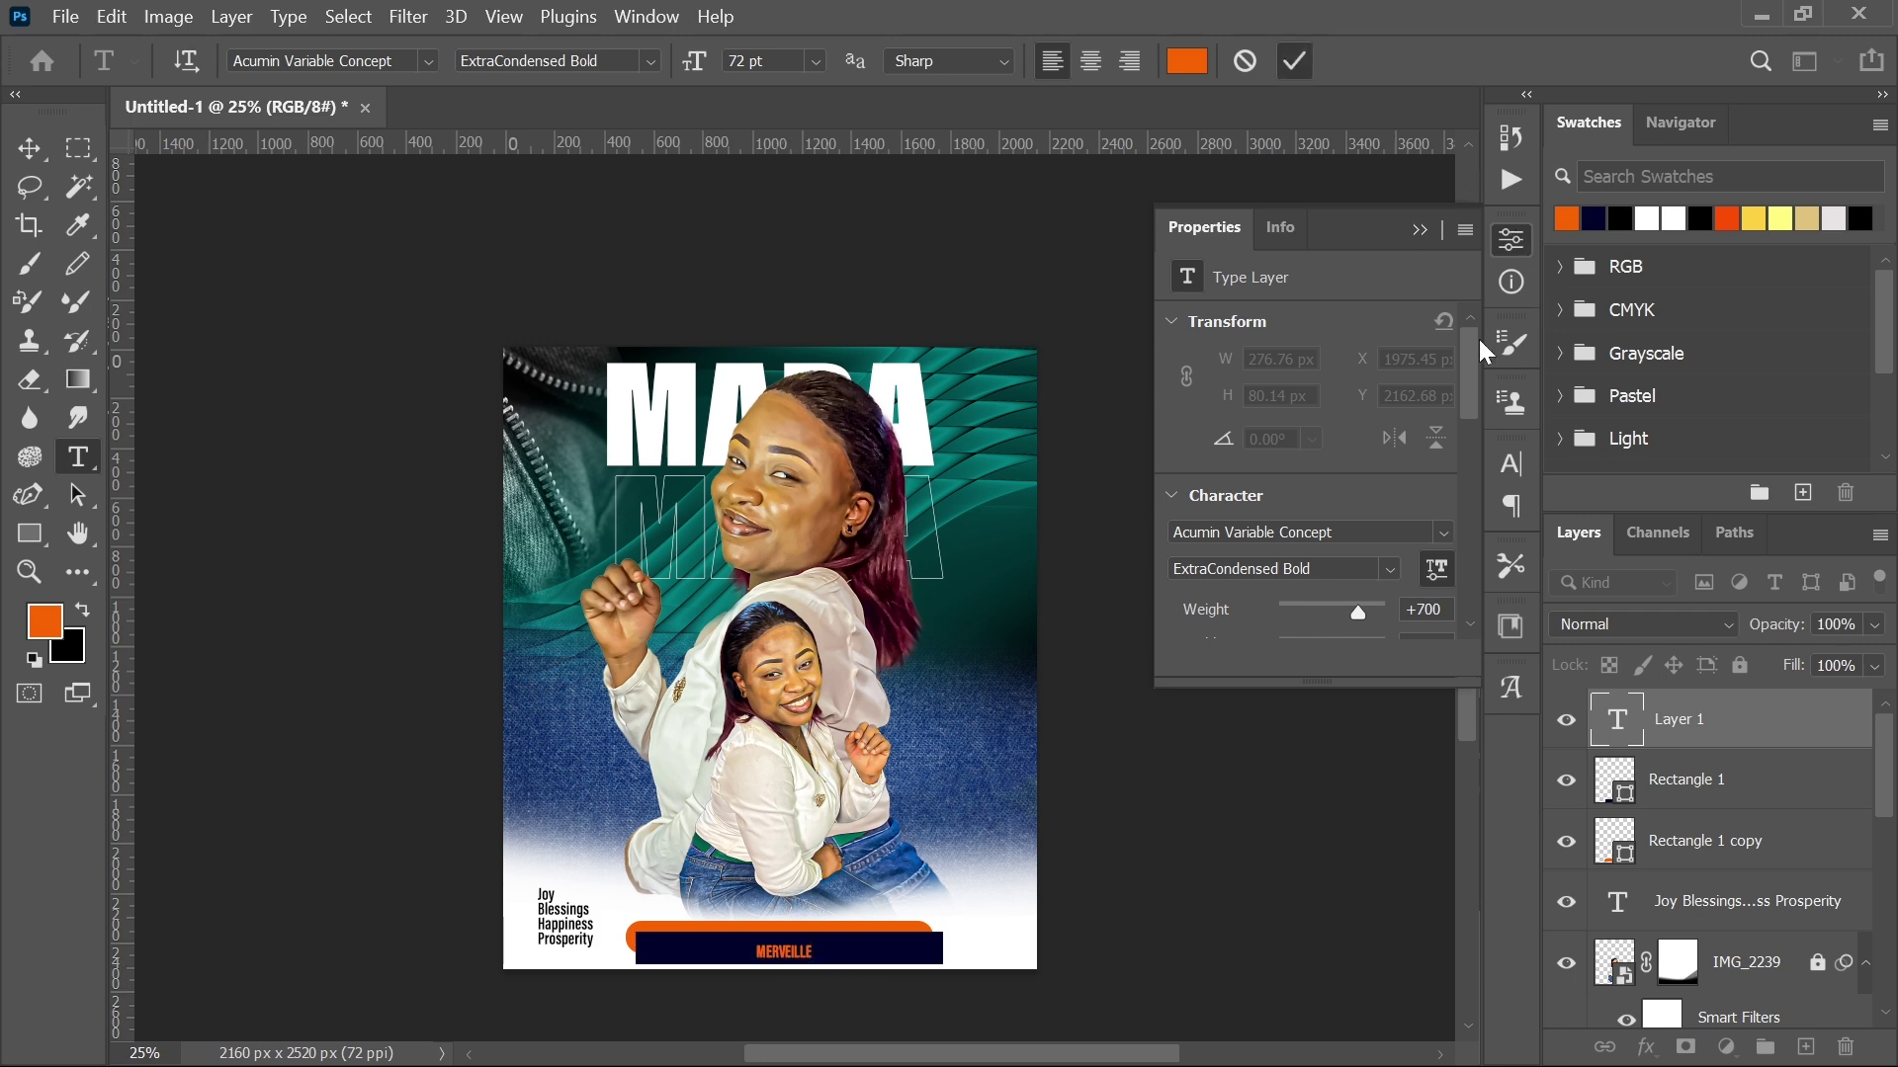
{"action": "left_click", "coordinate": [1516, 461]}
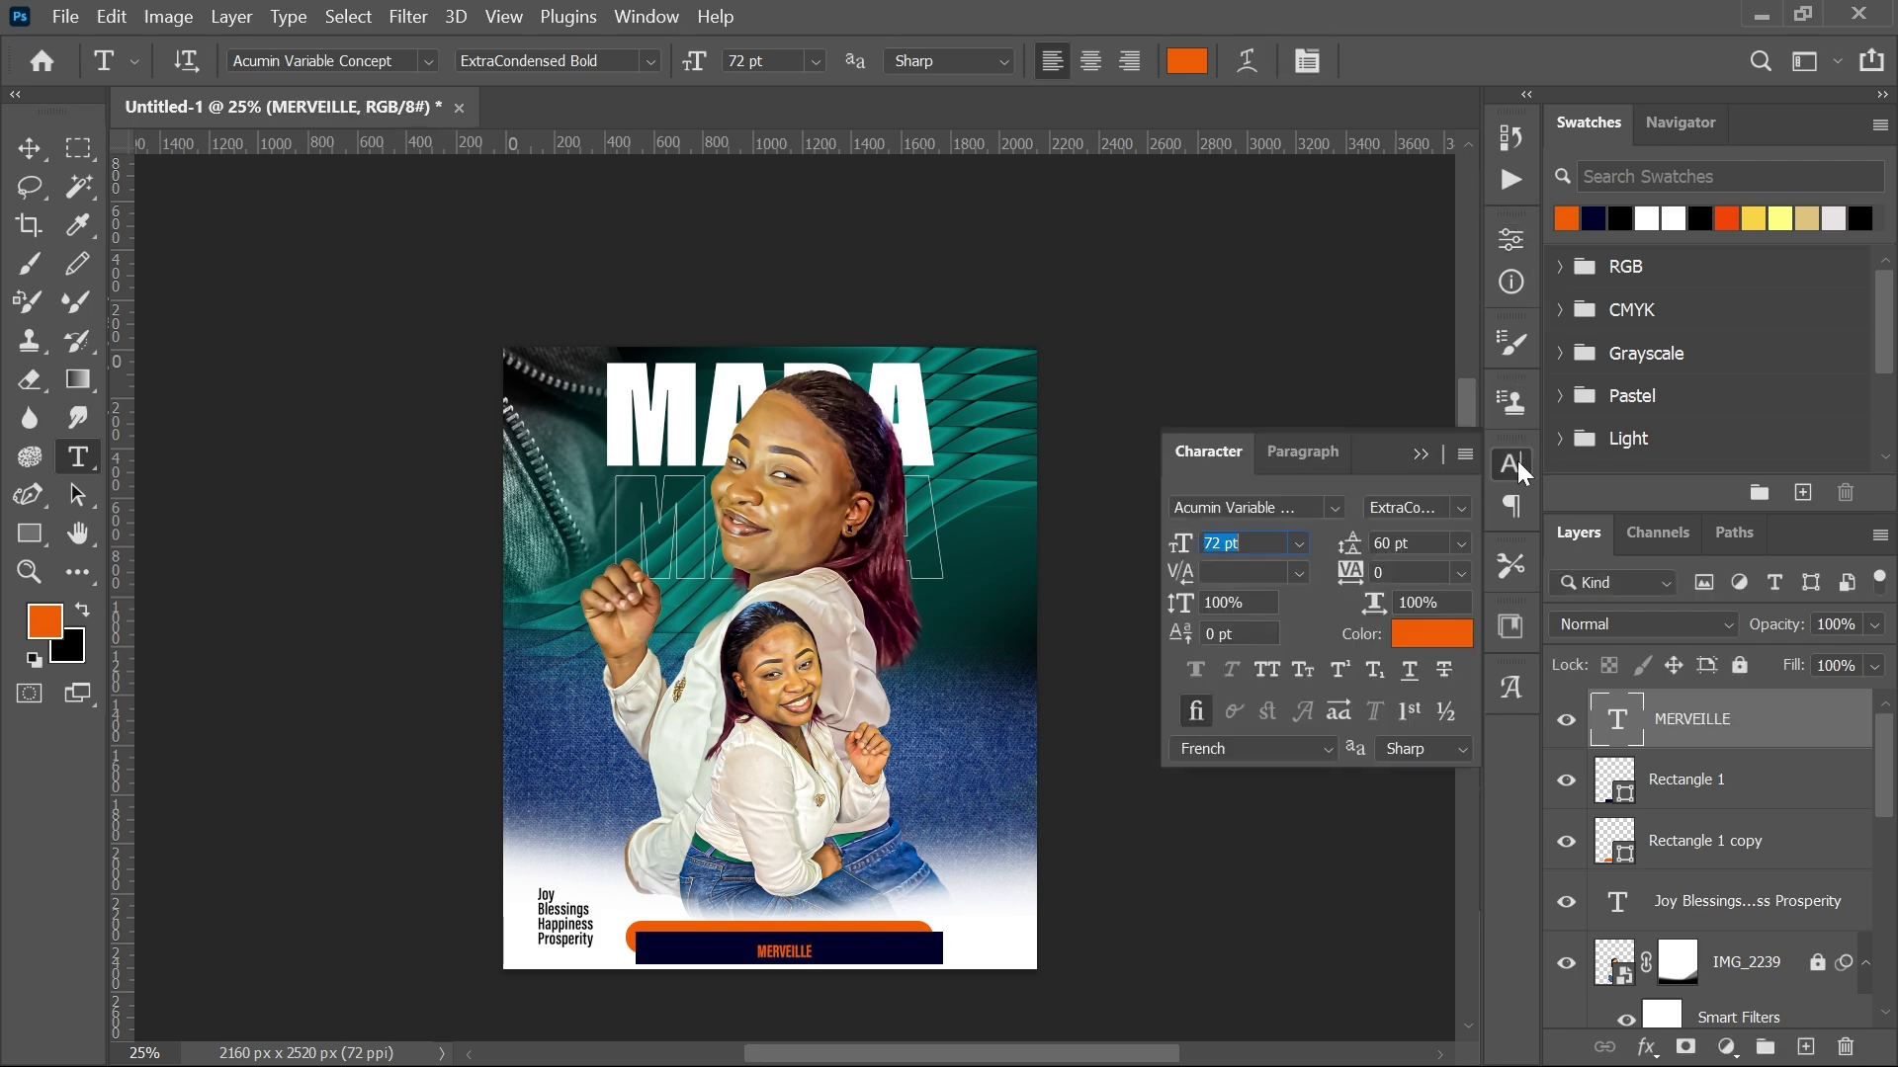
{"action": "left_click", "coordinate": [1673, 219]}
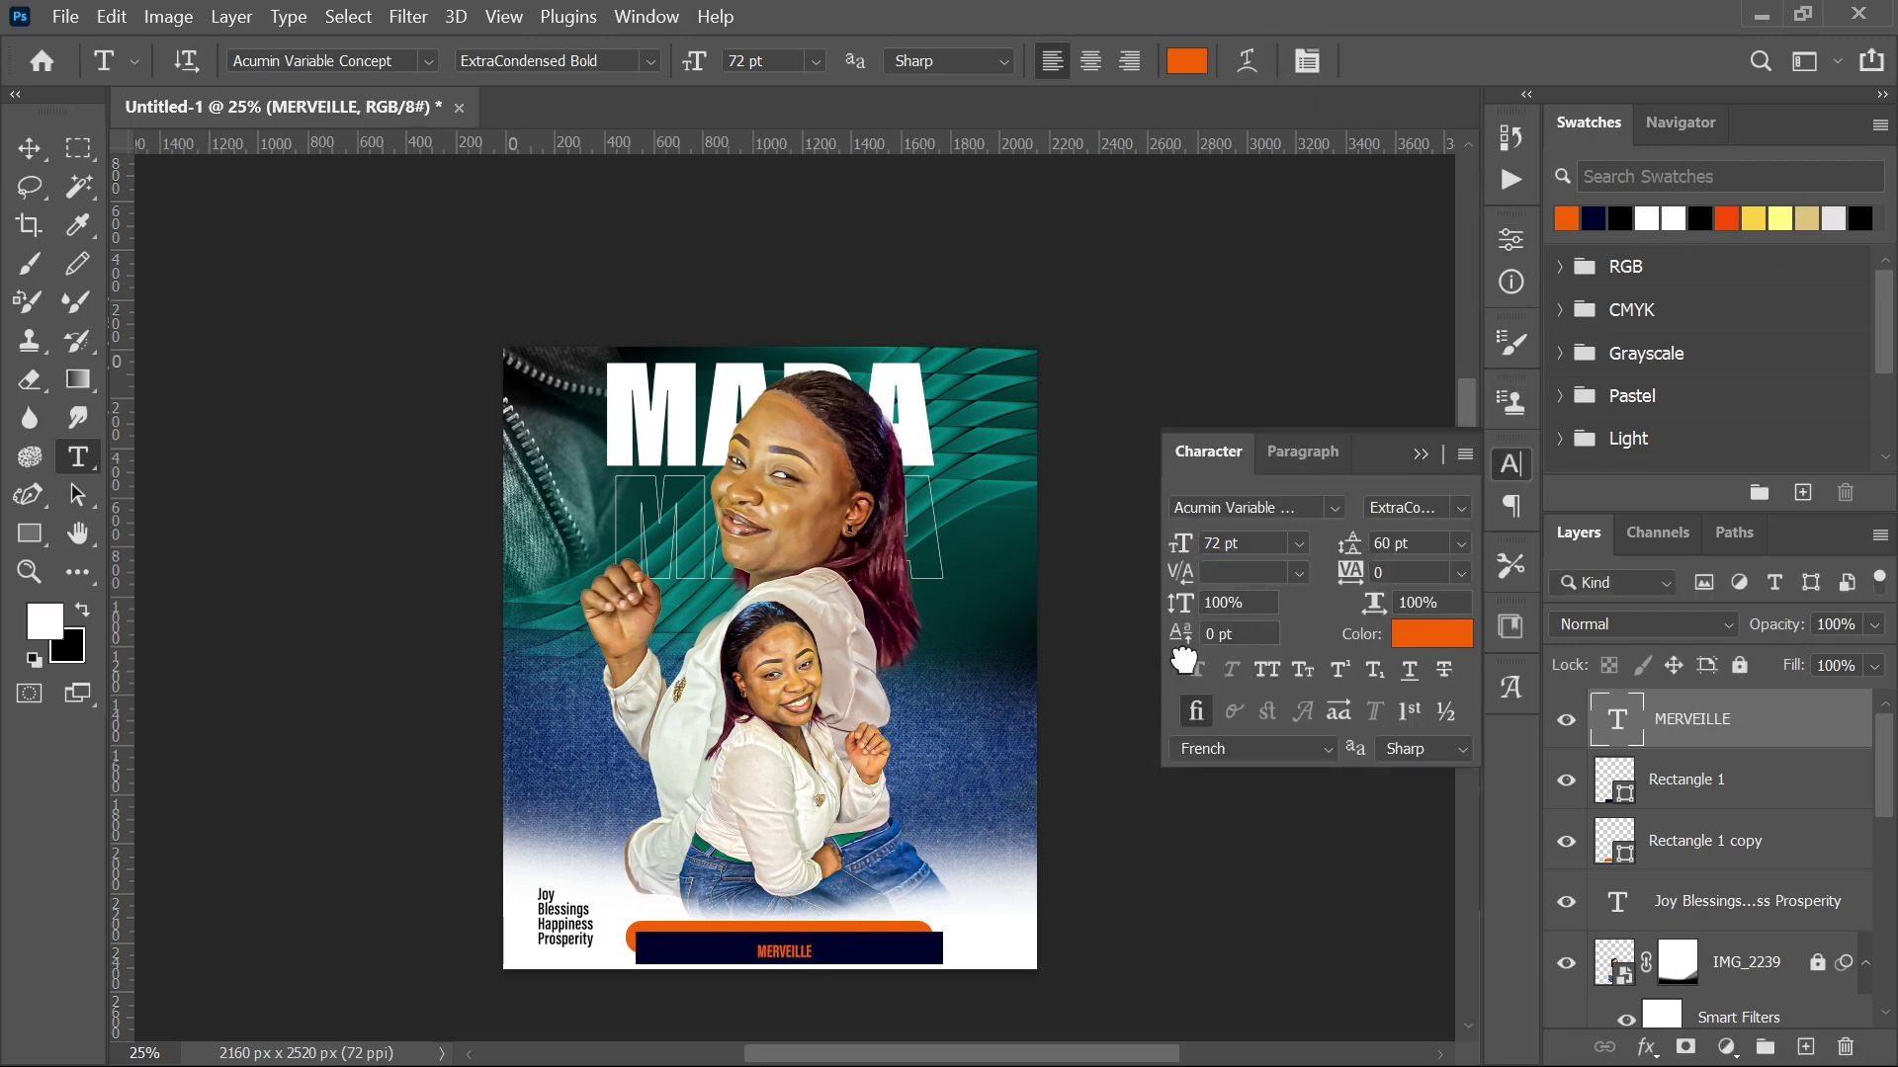
Step: Retype the label as MARA with 1300 tracking at 94 pt and centre it on the bar
{"action": "left_click", "coordinate": [811, 954], "text": "shift"}
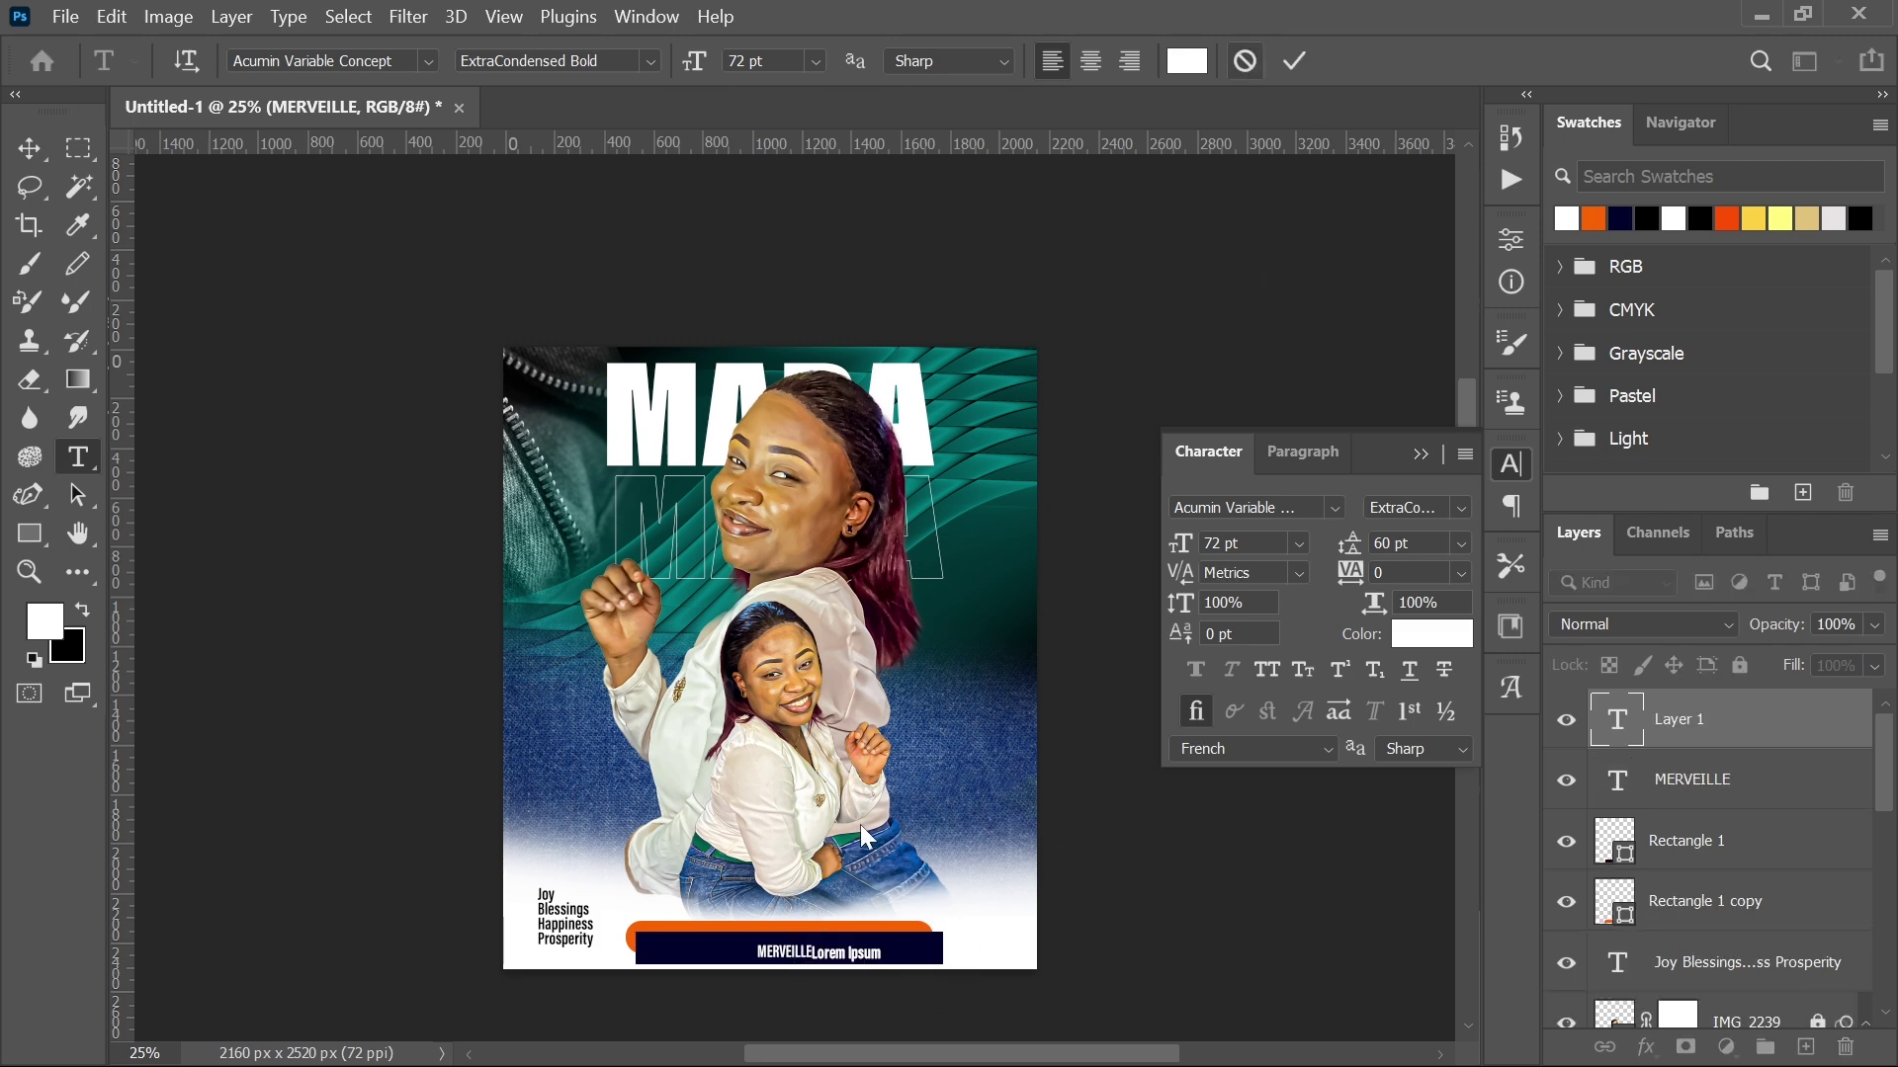
{"action": "key", "text": "Escape"}
{"action": "left_click", "coordinate": [759, 952]}
{"action": "type", "text": "MARA"}
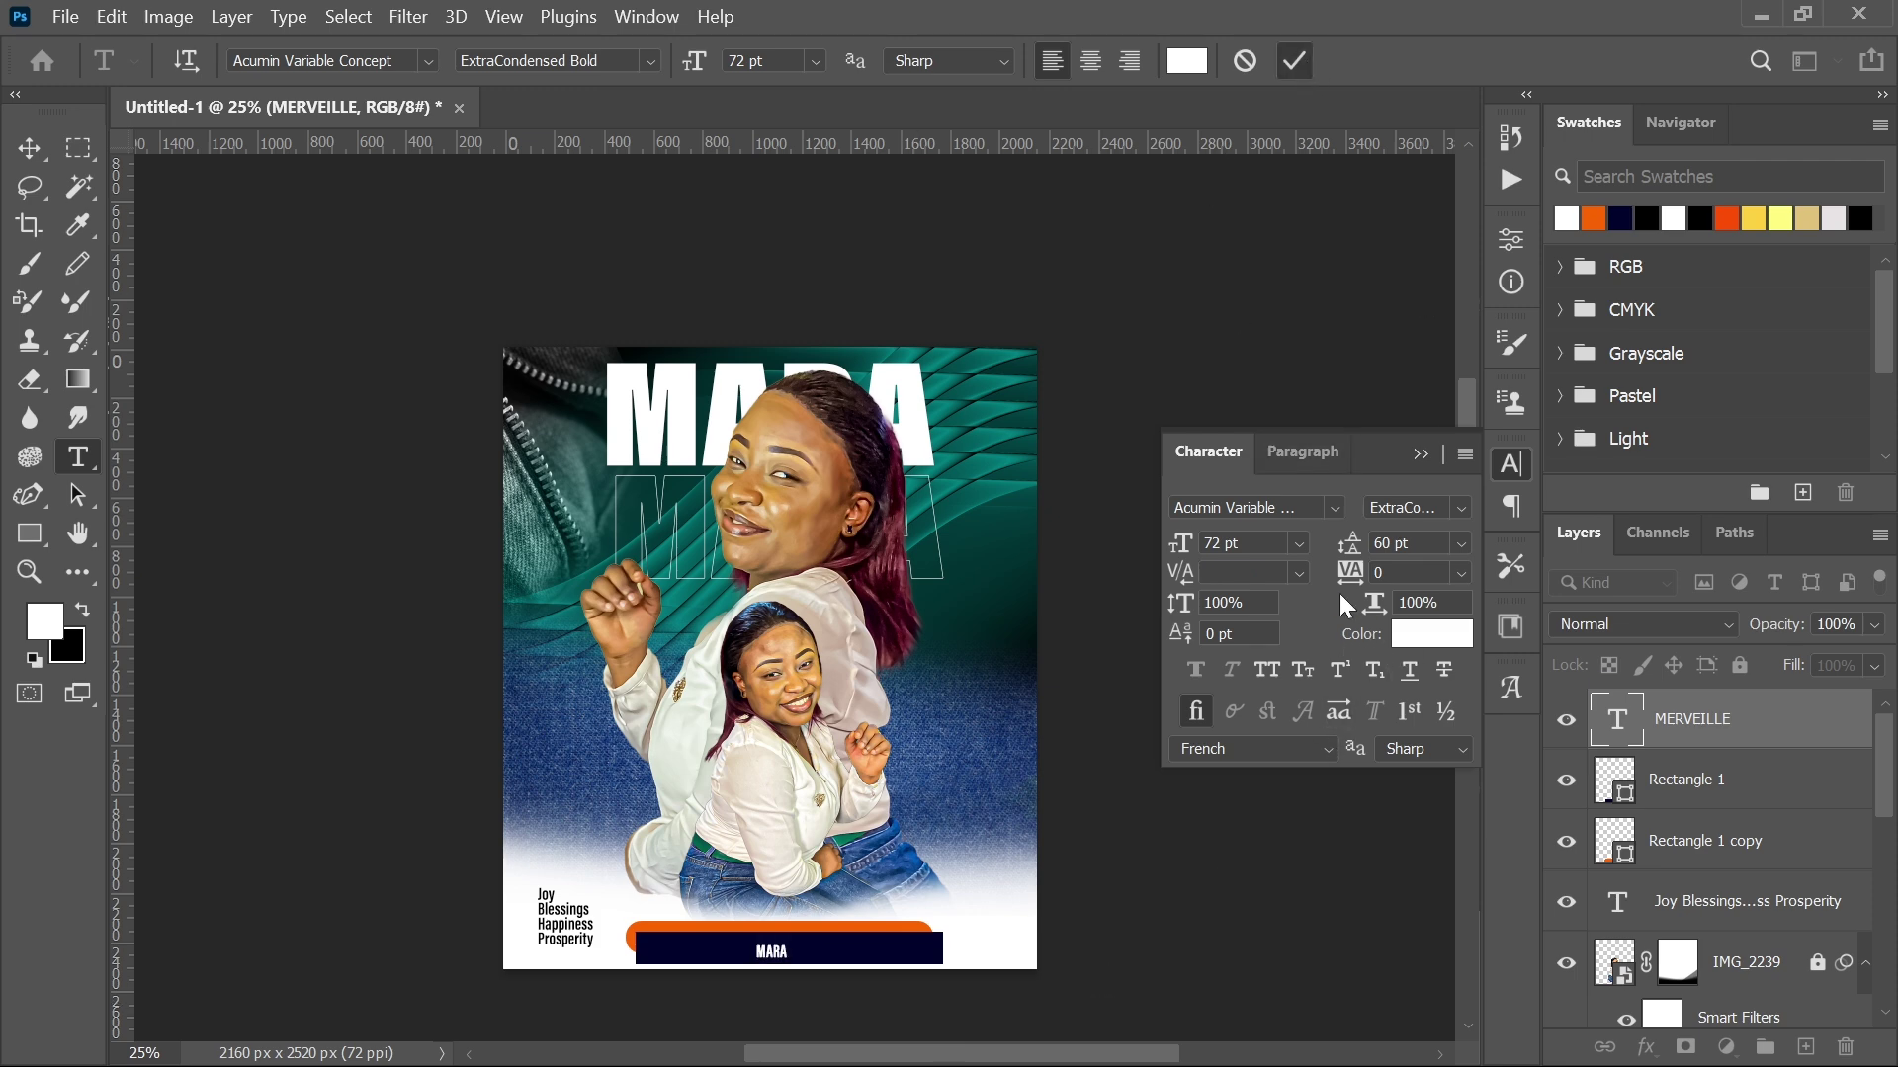
{"action": "left_click", "coordinate": [1393, 573]}
{"action": "type", "text": "1300"}
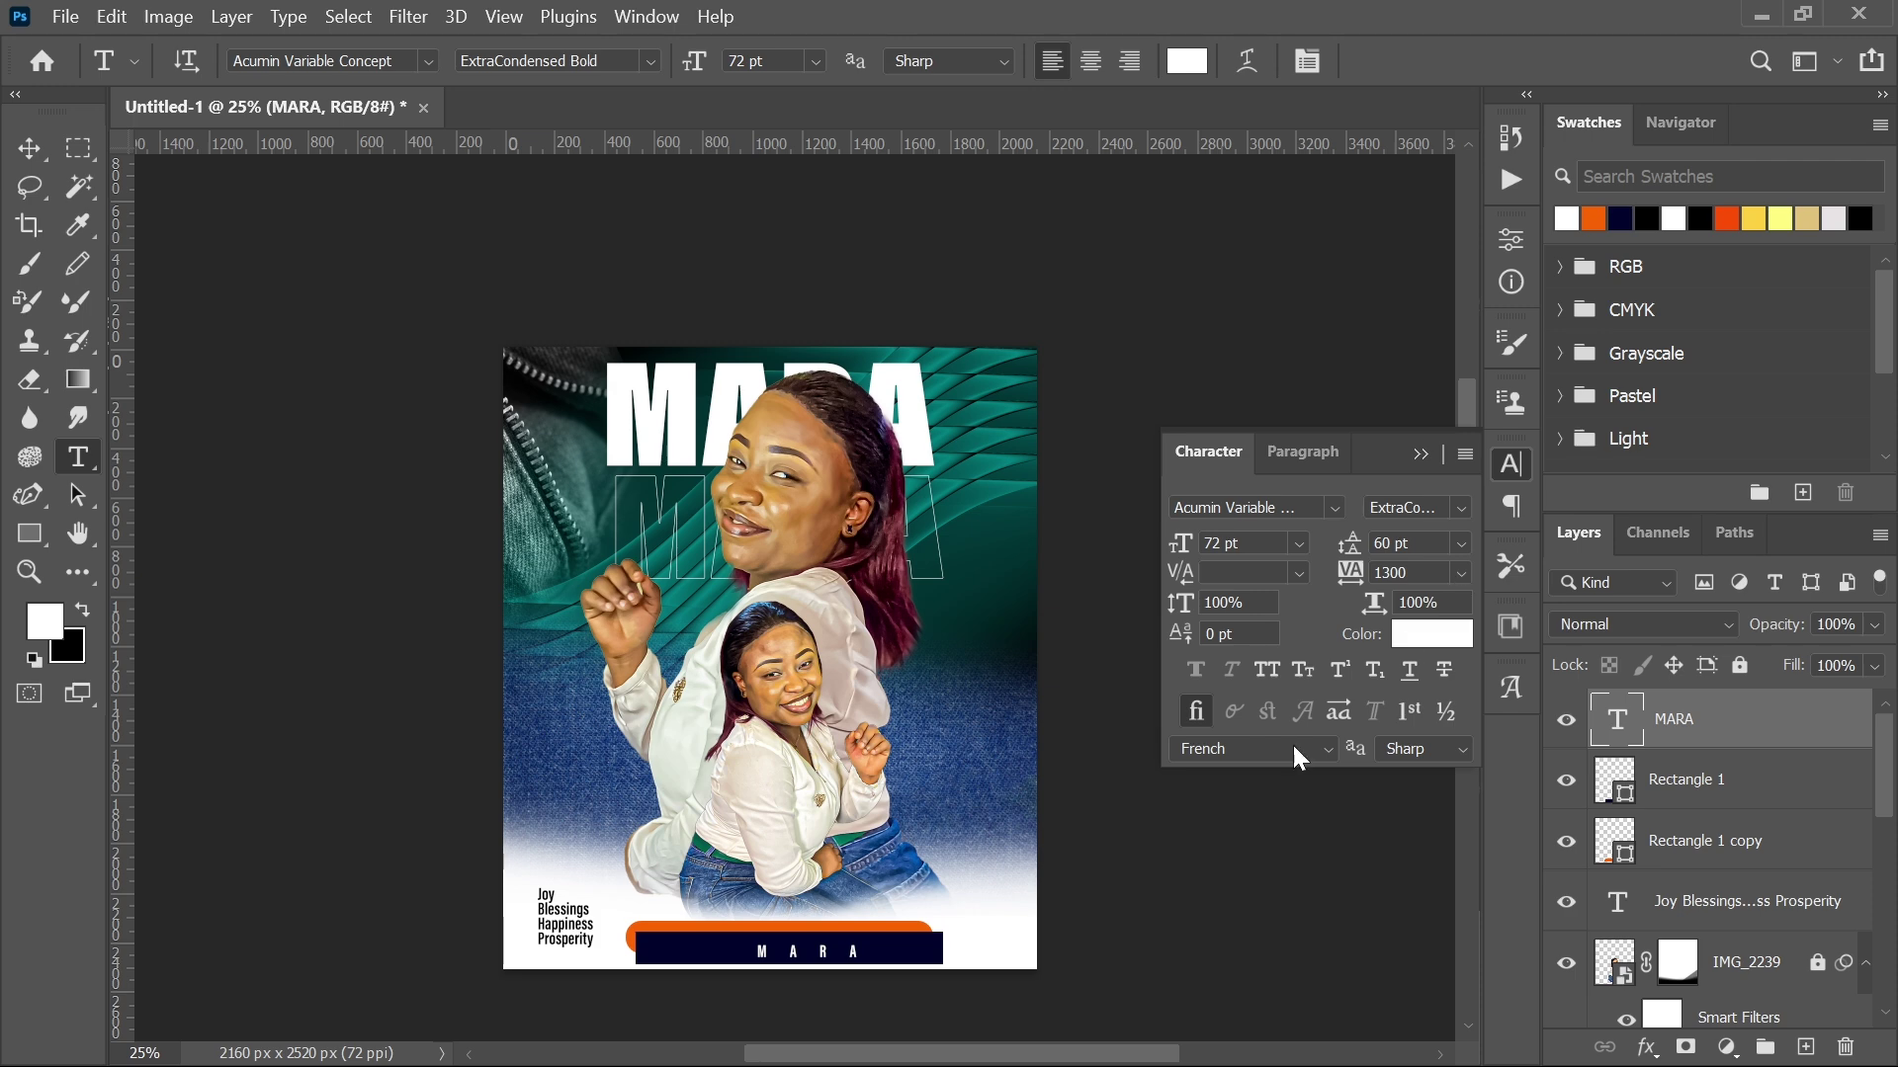
{"action": "left_click_drag", "start_coordinate": [1178, 543], "coordinate": [1196, 541]}
{"action": "left_click", "coordinate": [29, 148]}
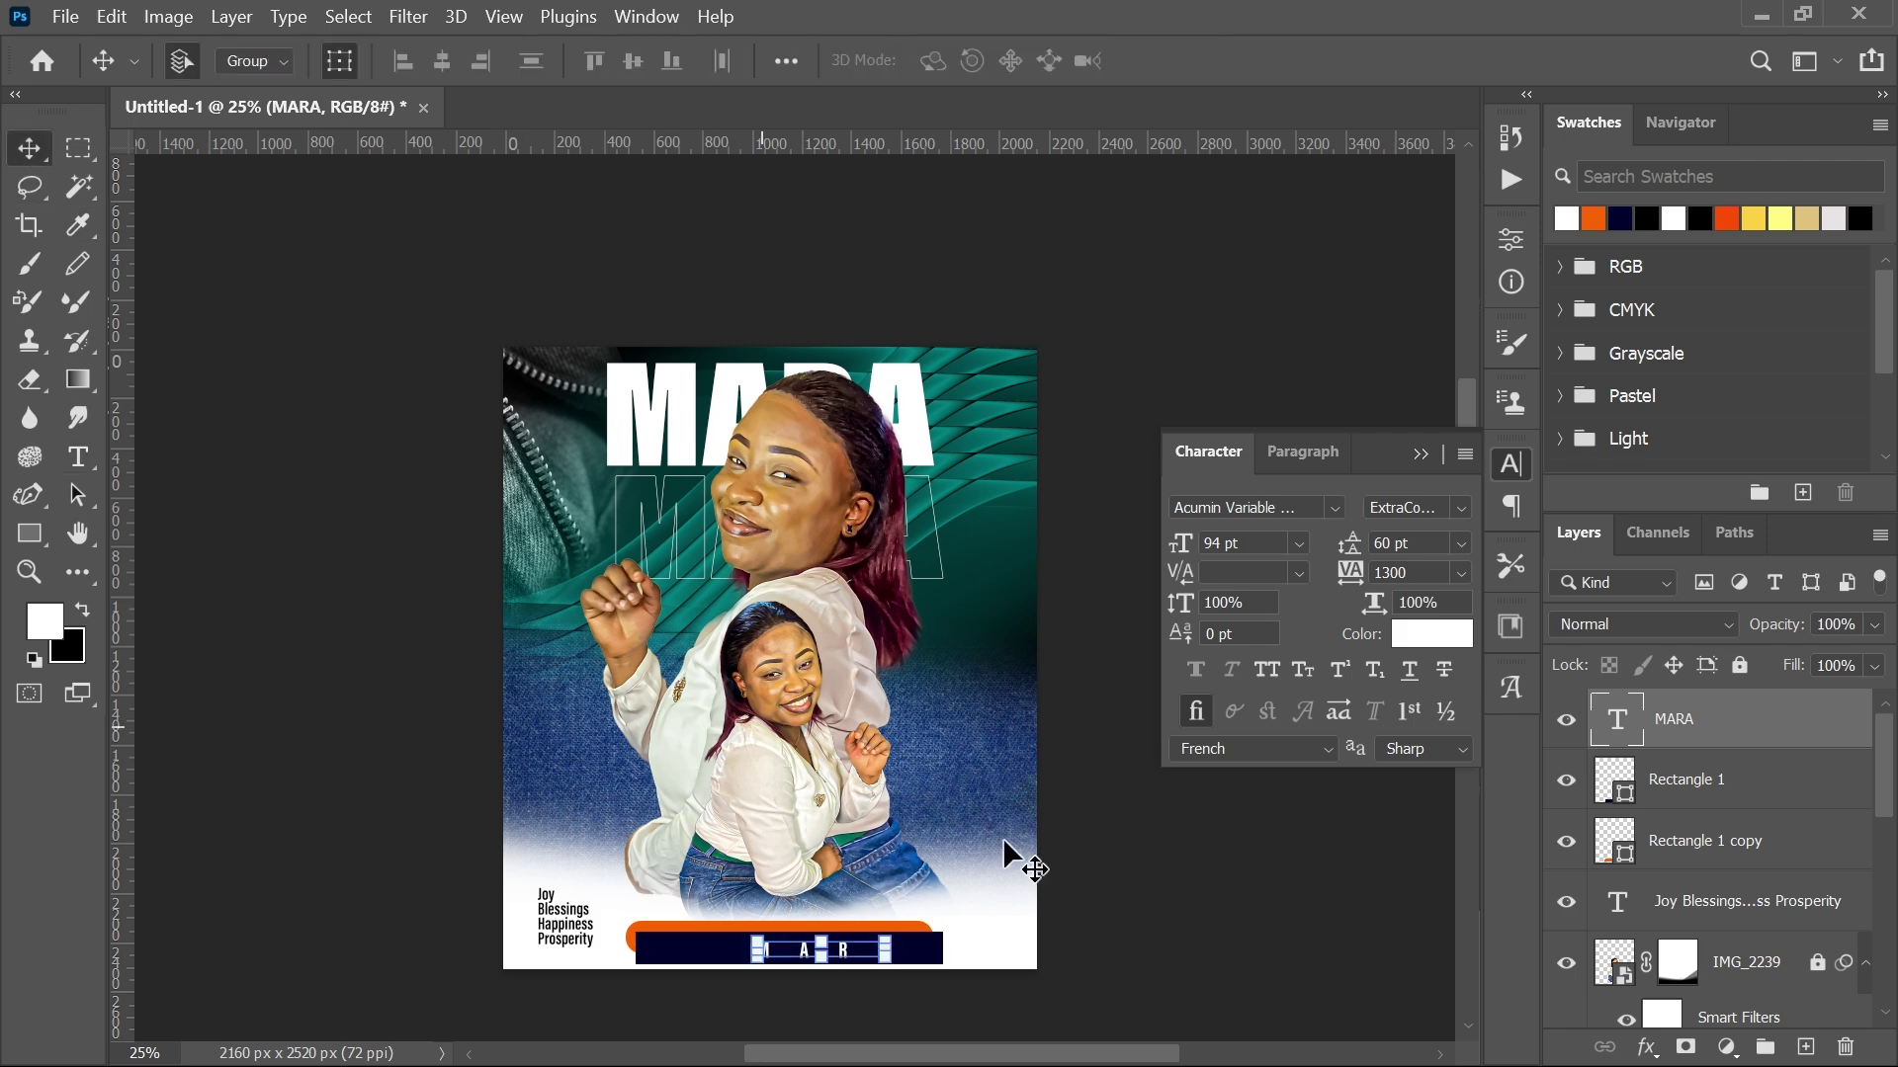
{"action": "left_click_drag", "start_coordinate": [860, 966], "coordinate": [814, 951]}
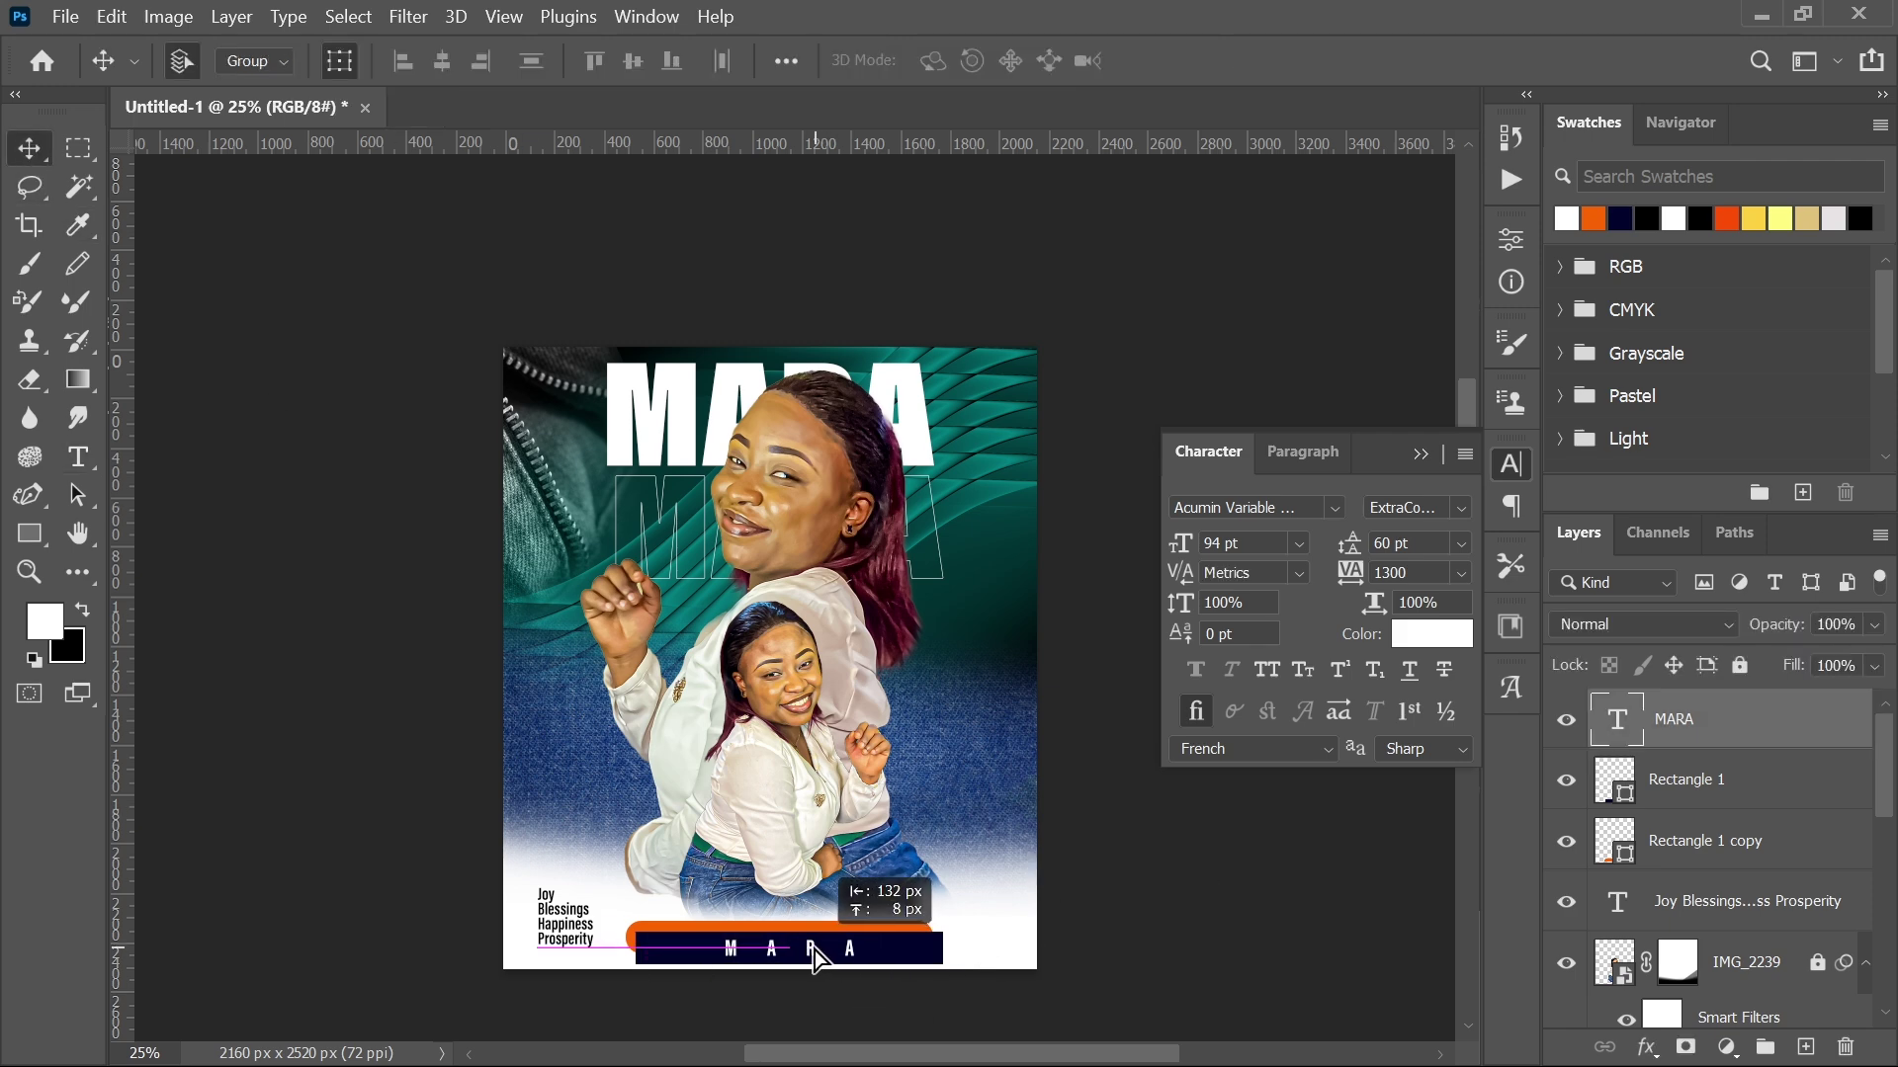
{"action": "left_click", "coordinate": [909, 957]}
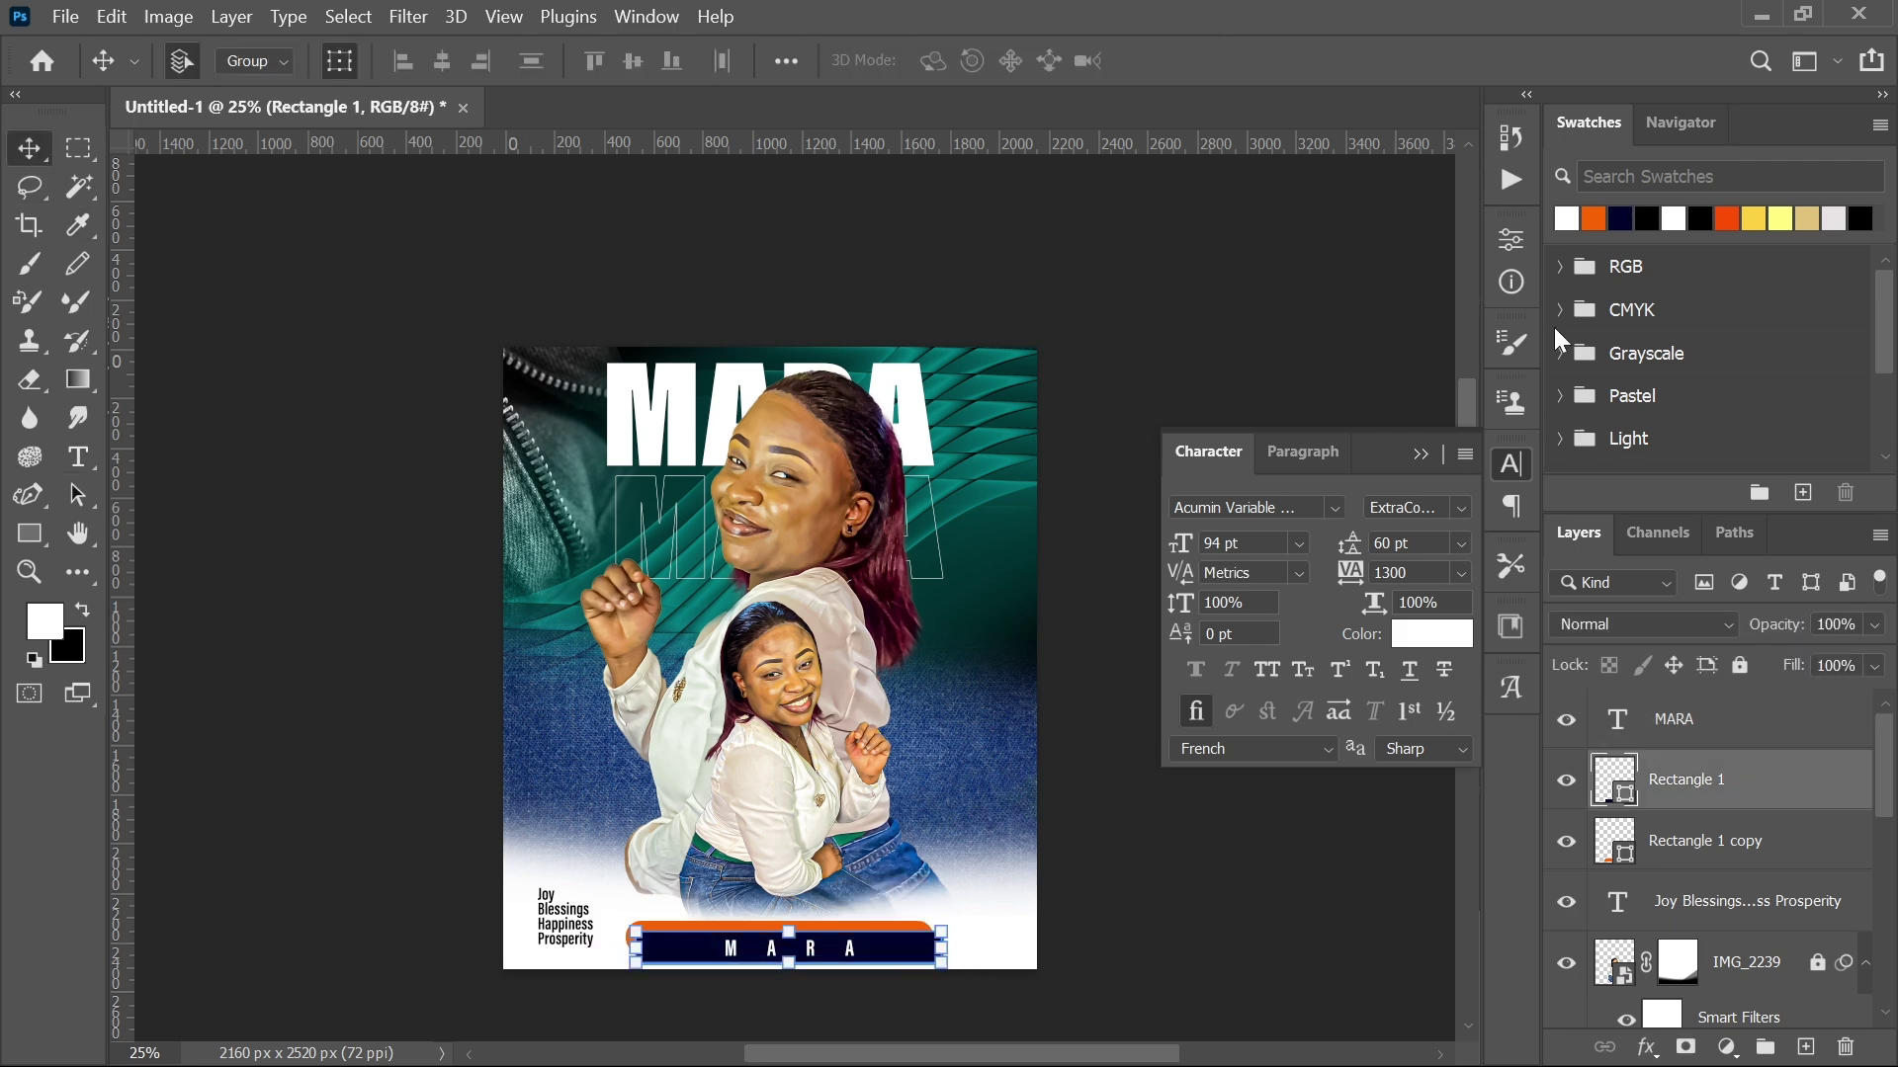
Step: Change Rectangle 1's fill to denim blue #274781 sampled from the poster background
{"action": "left_click", "coordinate": [1510, 239]}
{"action": "scroll", "coordinate": [1285, 454], "scroll_direction": "down", "scroll_amount": 1}
{"action": "left_click", "coordinate": [1263, 471]}
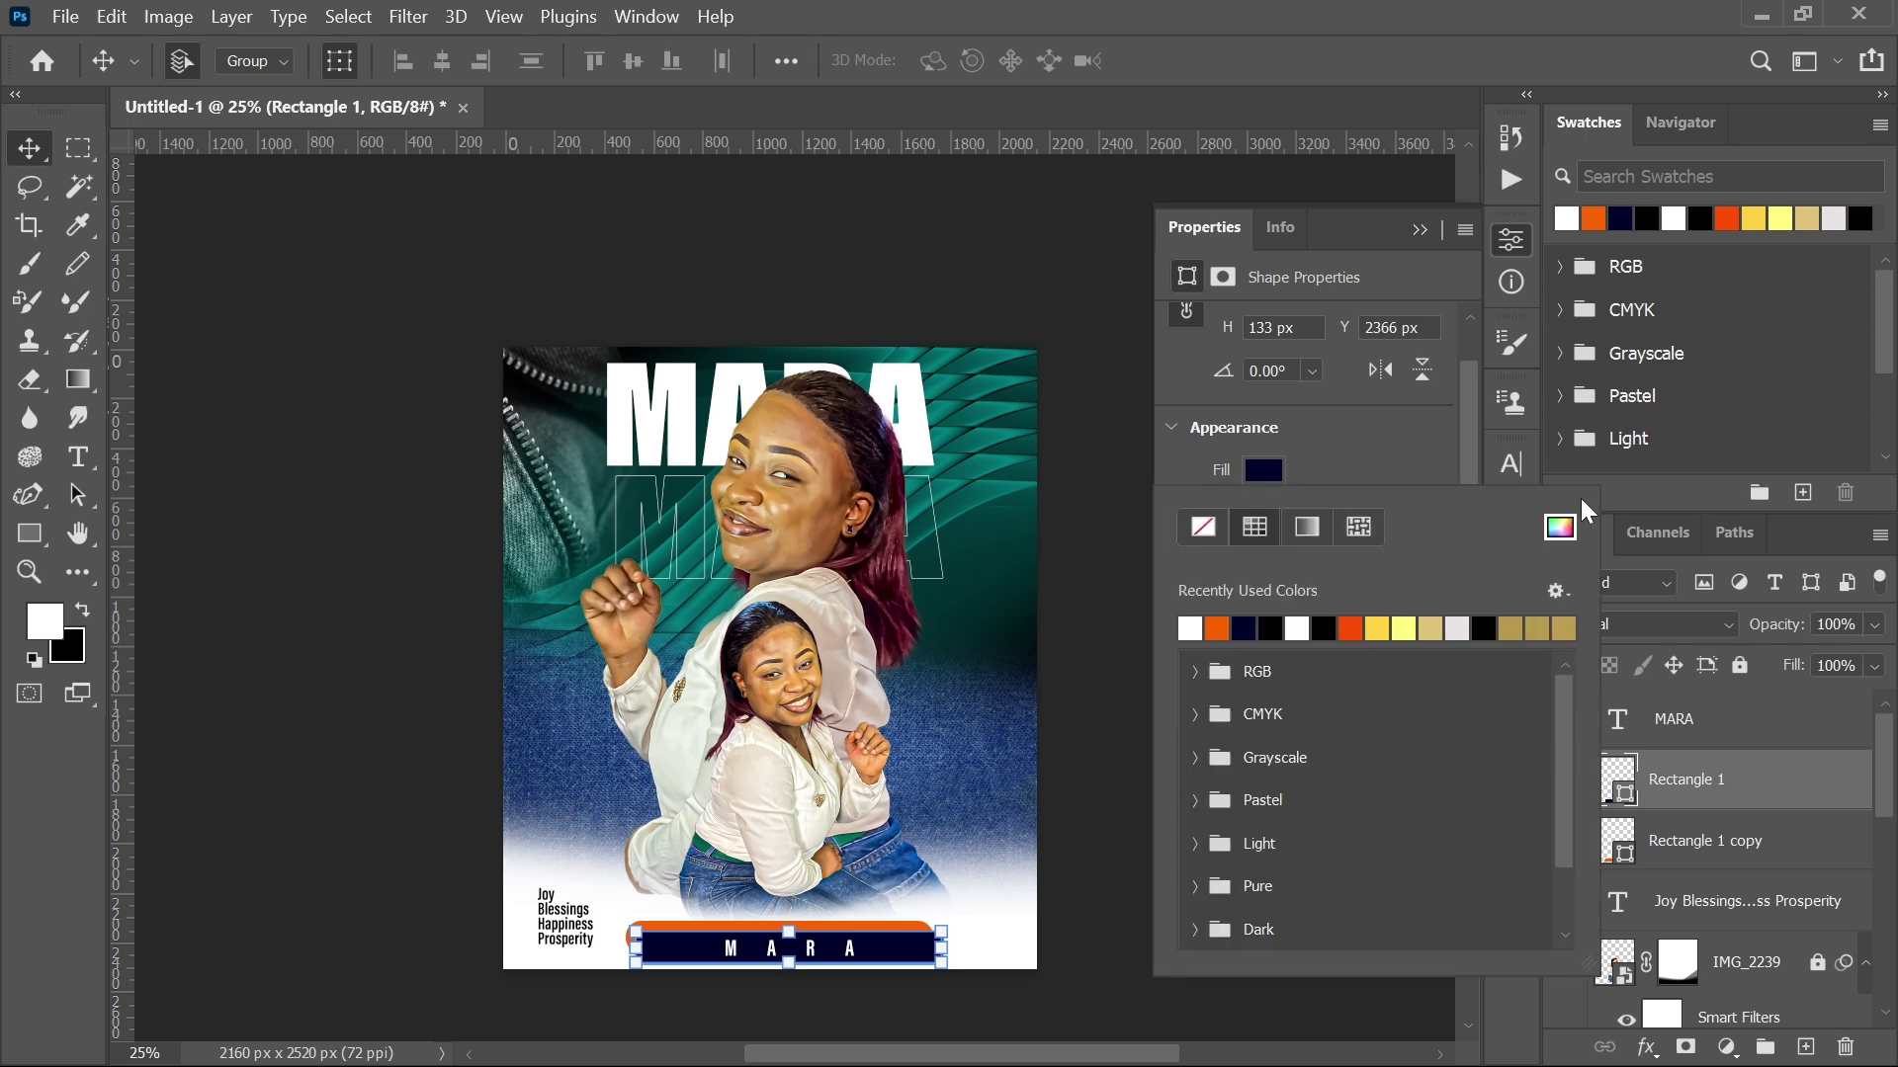
{"action": "left_click", "coordinate": [1560, 527]}
{"action": "left_click", "coordinate": [953, 730]}
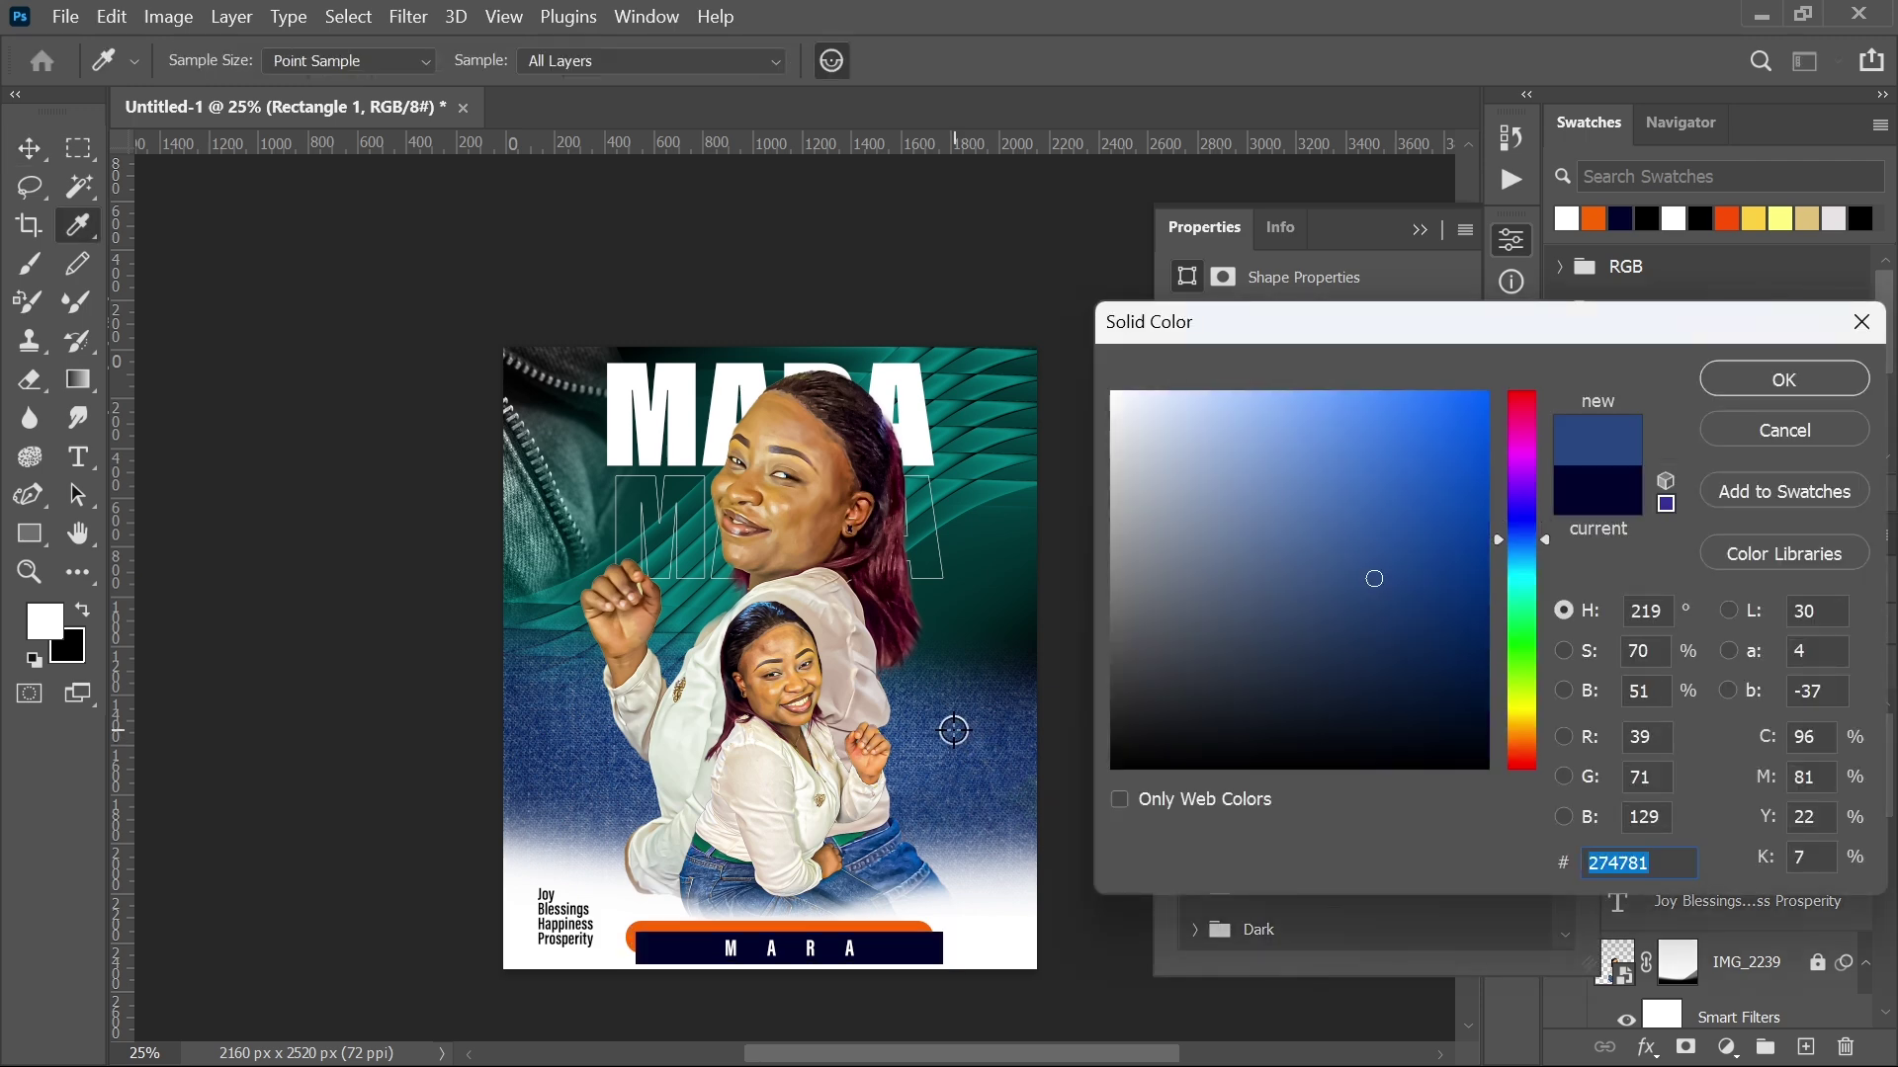
{"action": "left_click", "coordinate": [1785, 378]}
{"action": "left_click", "coordinate": [1029, 941]}
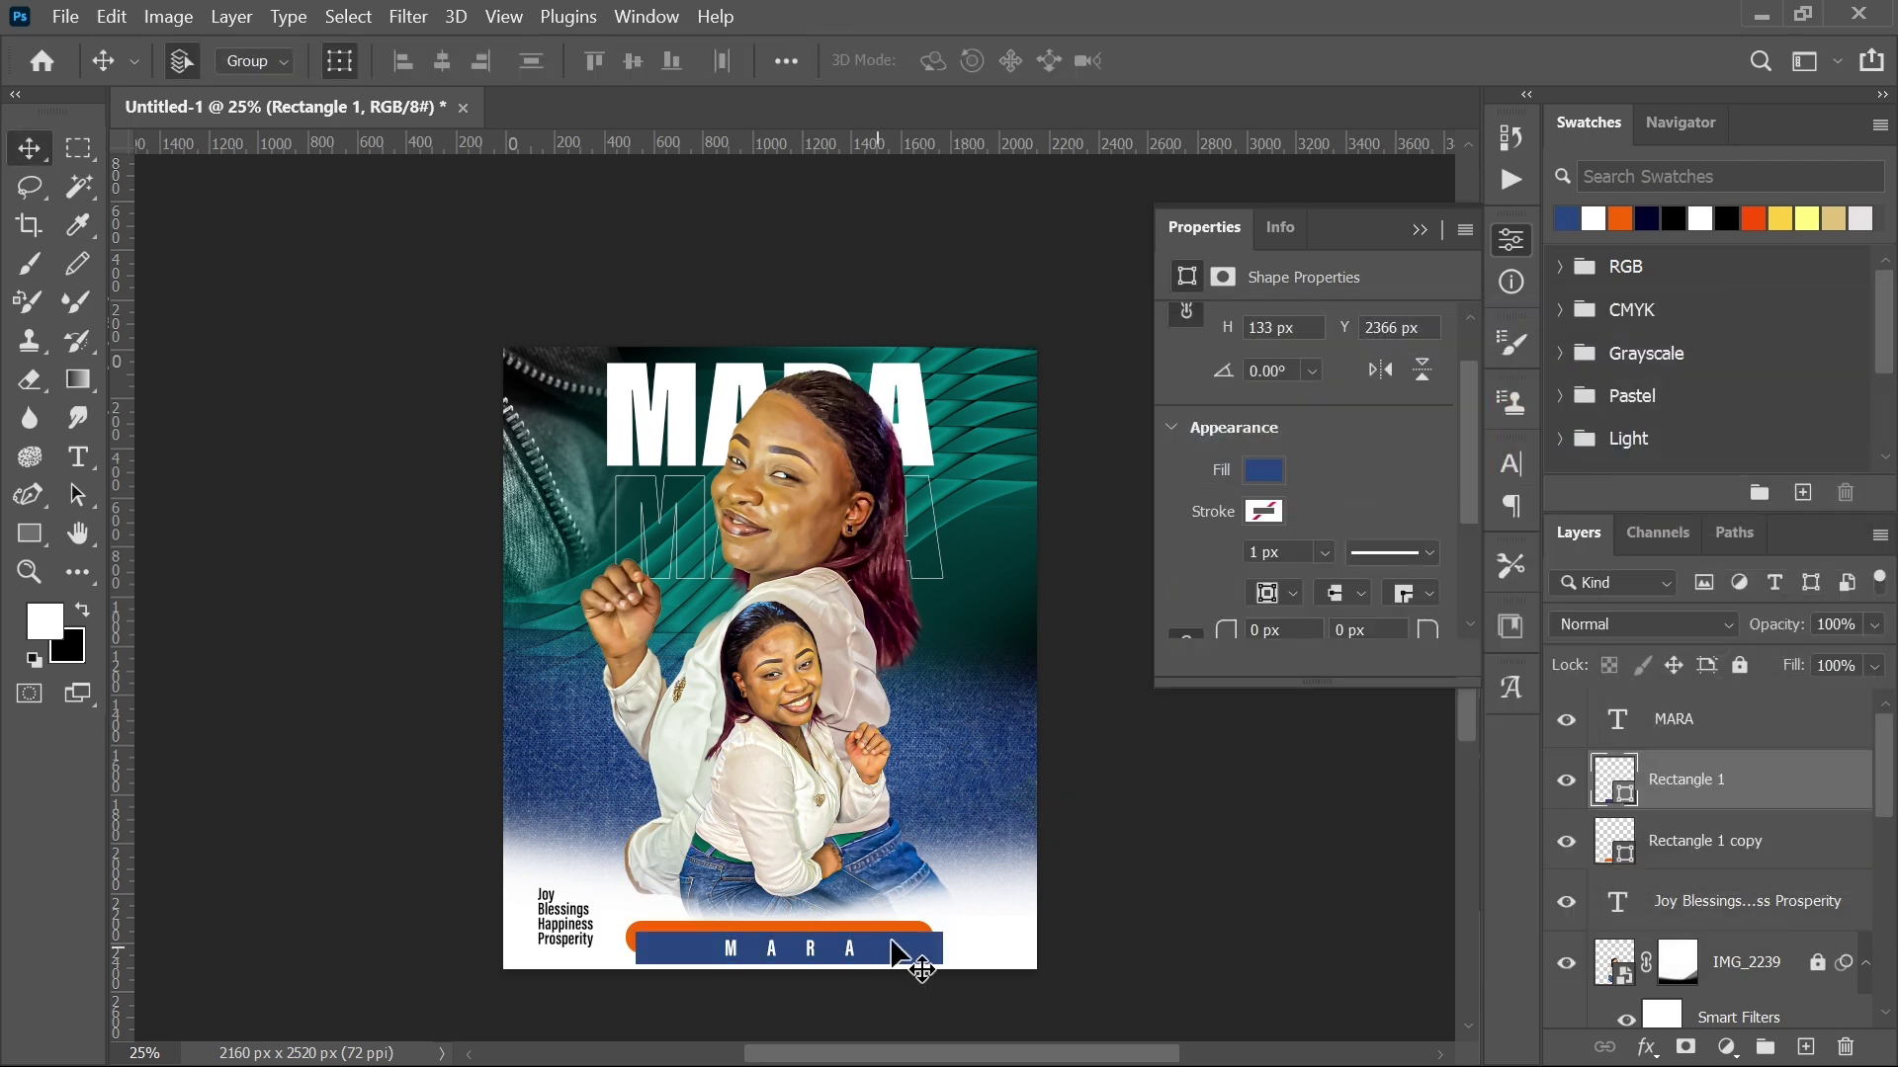
{"action": "scroll", "coordinate": [1785, 876], "scroll_direction": "down", "scroll_amount": 3}
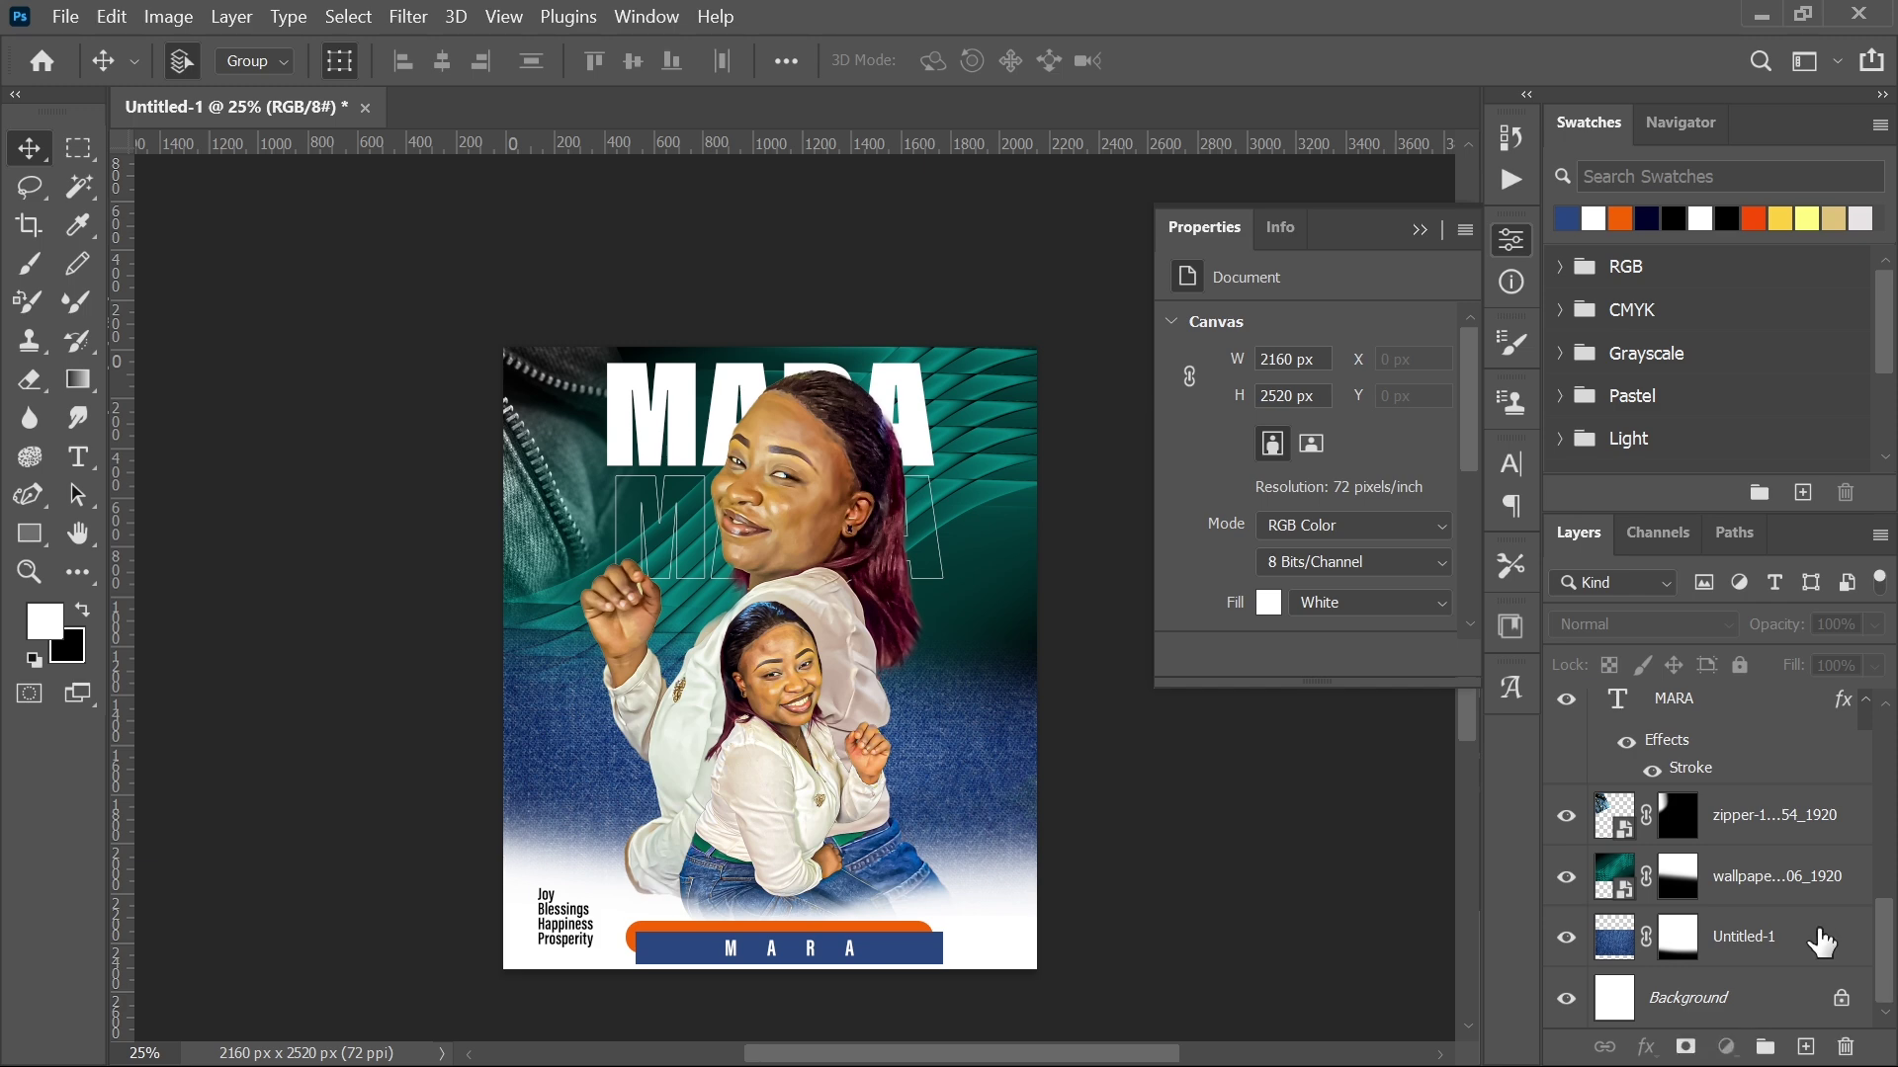
Step: Duplicate the Untitled-1 denim layer and delete the copy's mask without applying it
{"action": "left_click", "coordinate": [1791, 947]}
{"action": "left_click_drag", "start_coordinate": [1791, 947], "coordinate": [1807, 1048]}
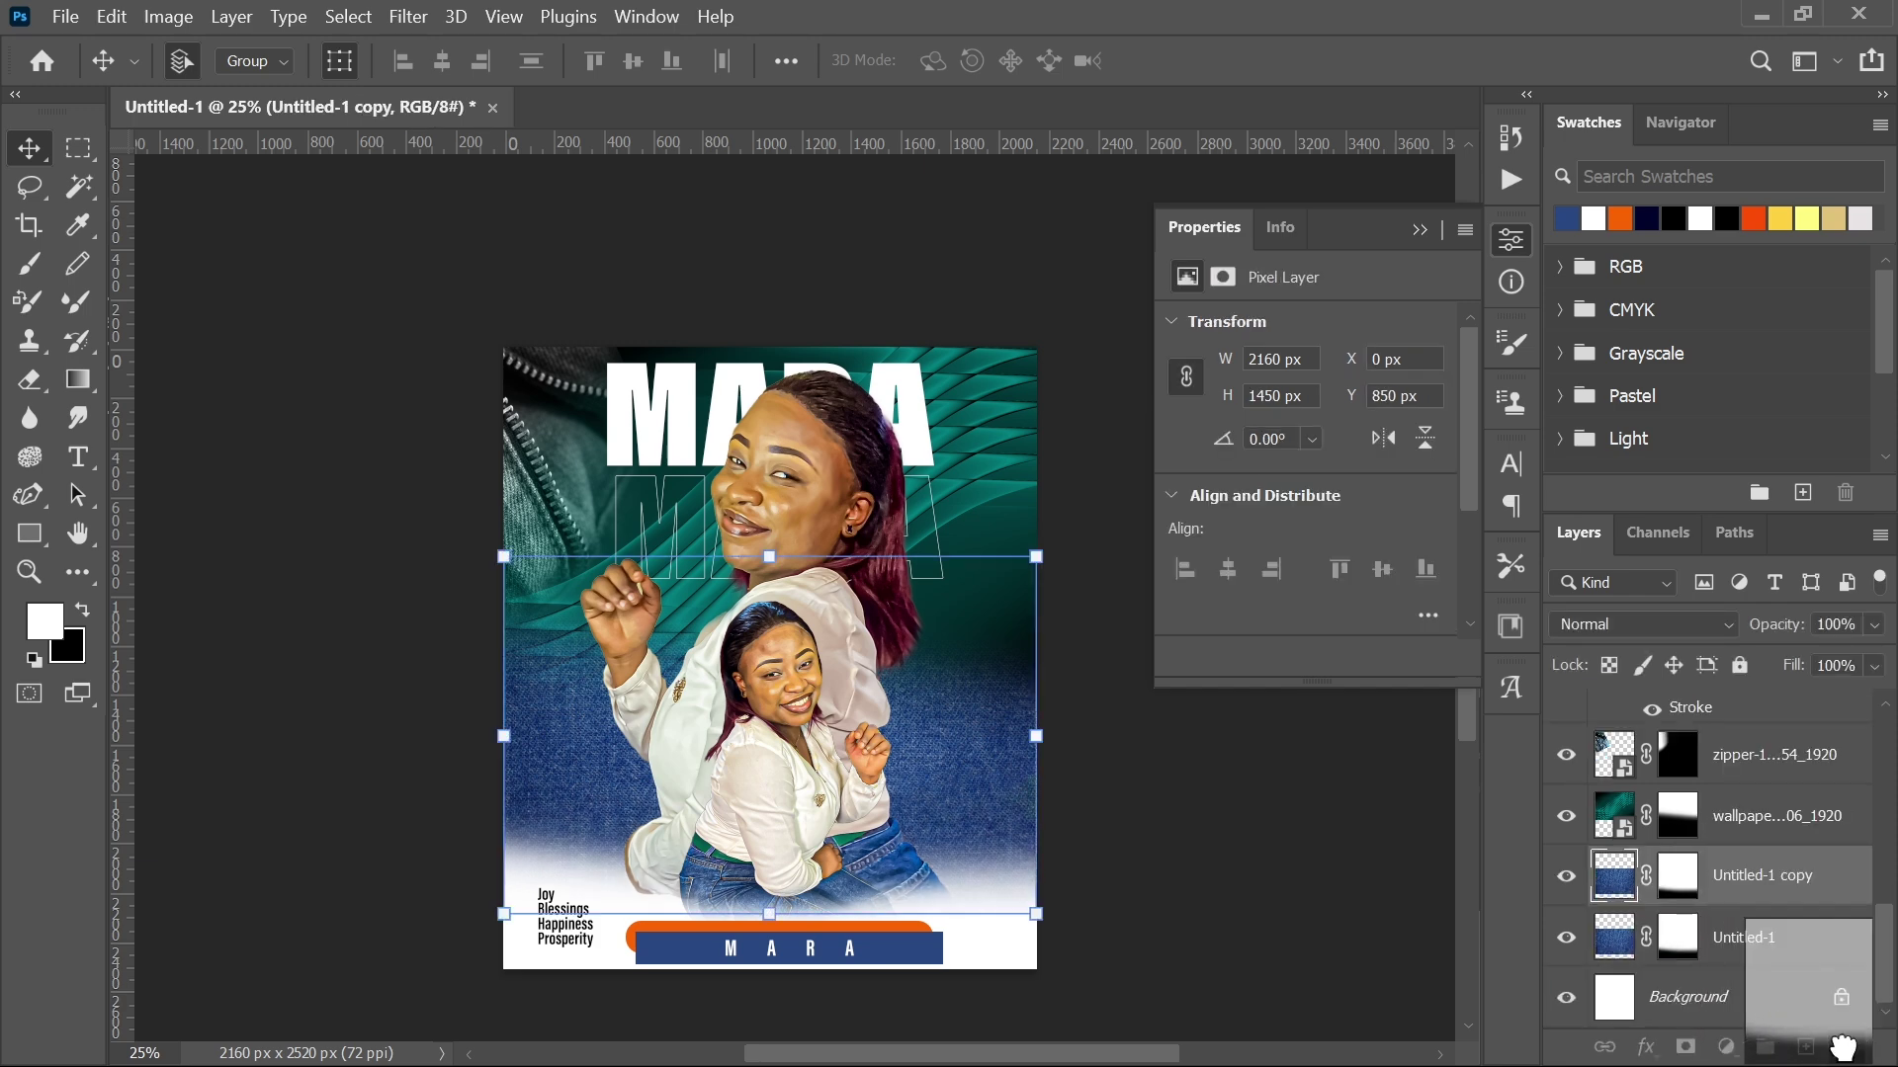
{"action": "left_click_drag", "start_coordinate": [1677, 957], "coordinate": [1845, 1046]}
{"action": "left_click", "coordinate": [1163, 449]}
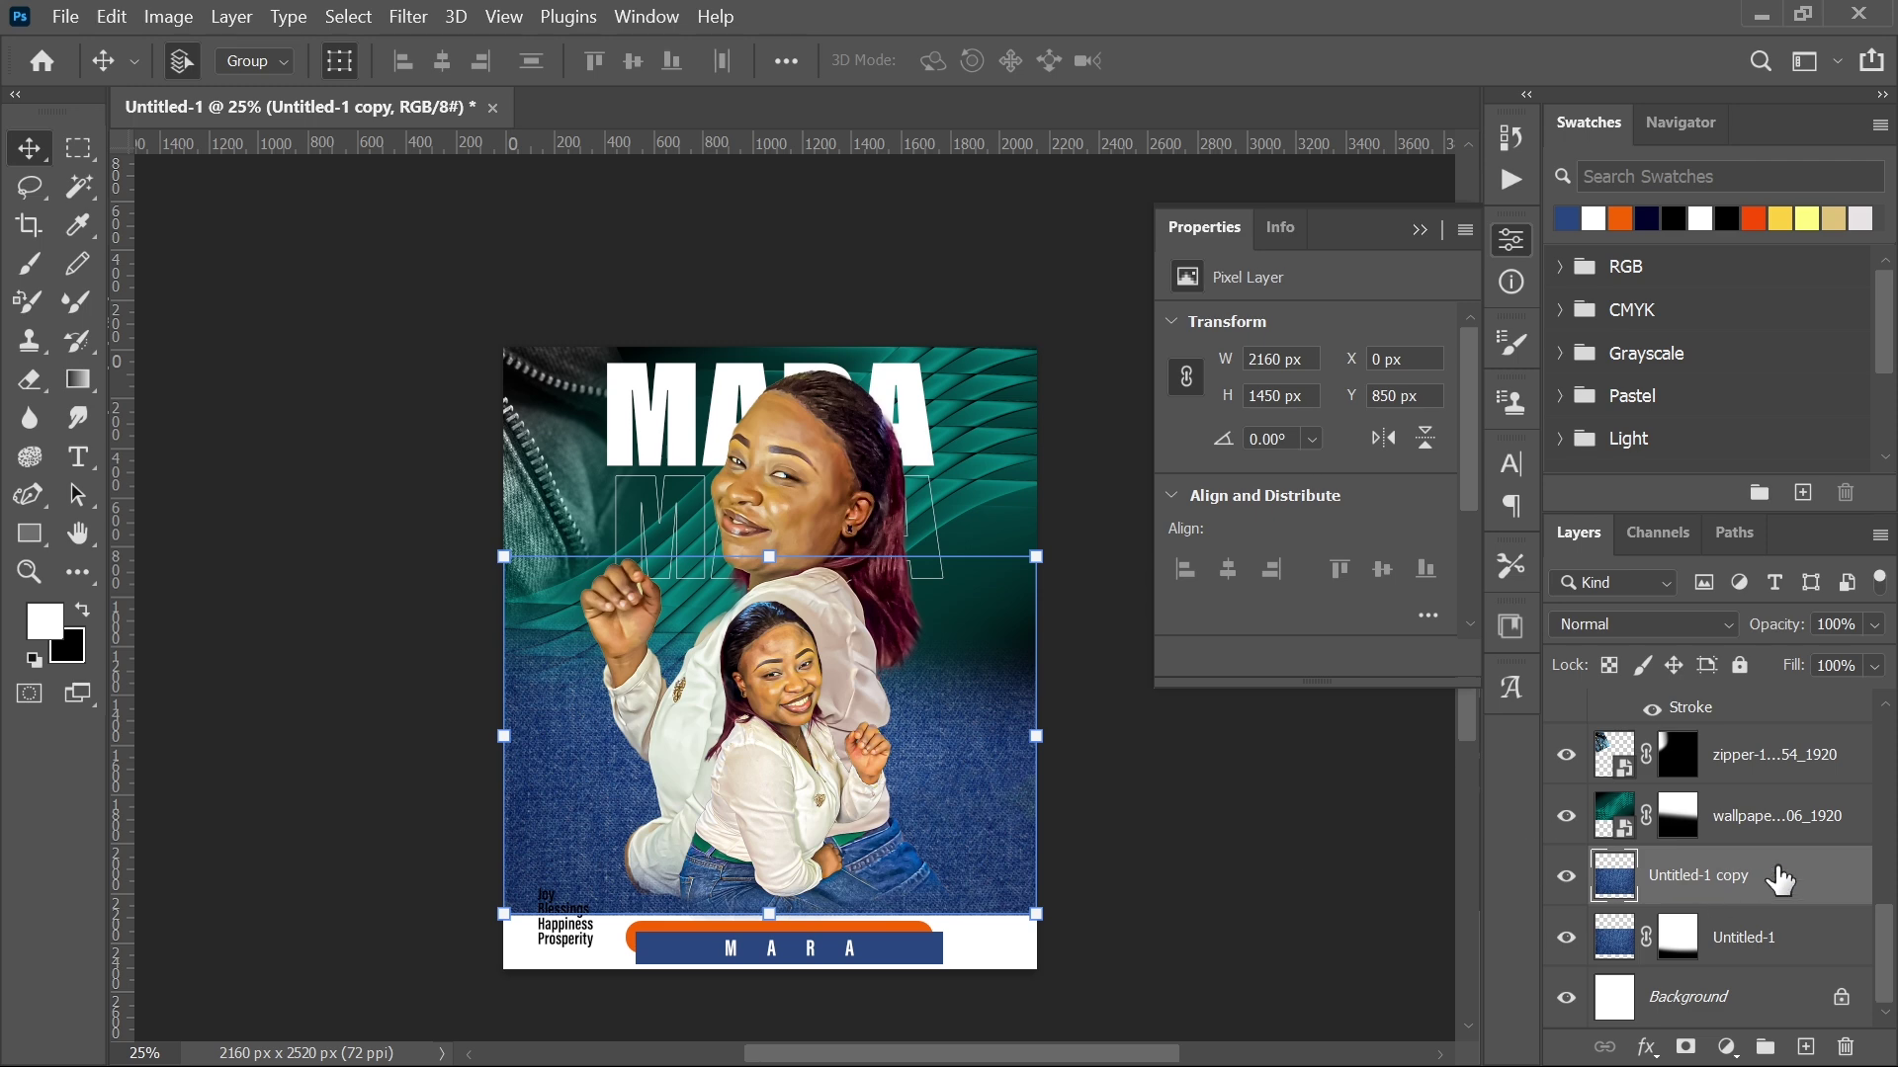
Step: Move the denim copy above Rectangle 1, position it over the bar, and clip it to the bar
{"action": "mouse_move", "coordinate": [1779, 877]}
{"action": "left_mouse_down"}
{"action": "mouse_move", "coordinate": [1763, 703]}
{"action": "mouse_move", "coordinate": [1788, 779]}
{"action": "left_mouse_up"}
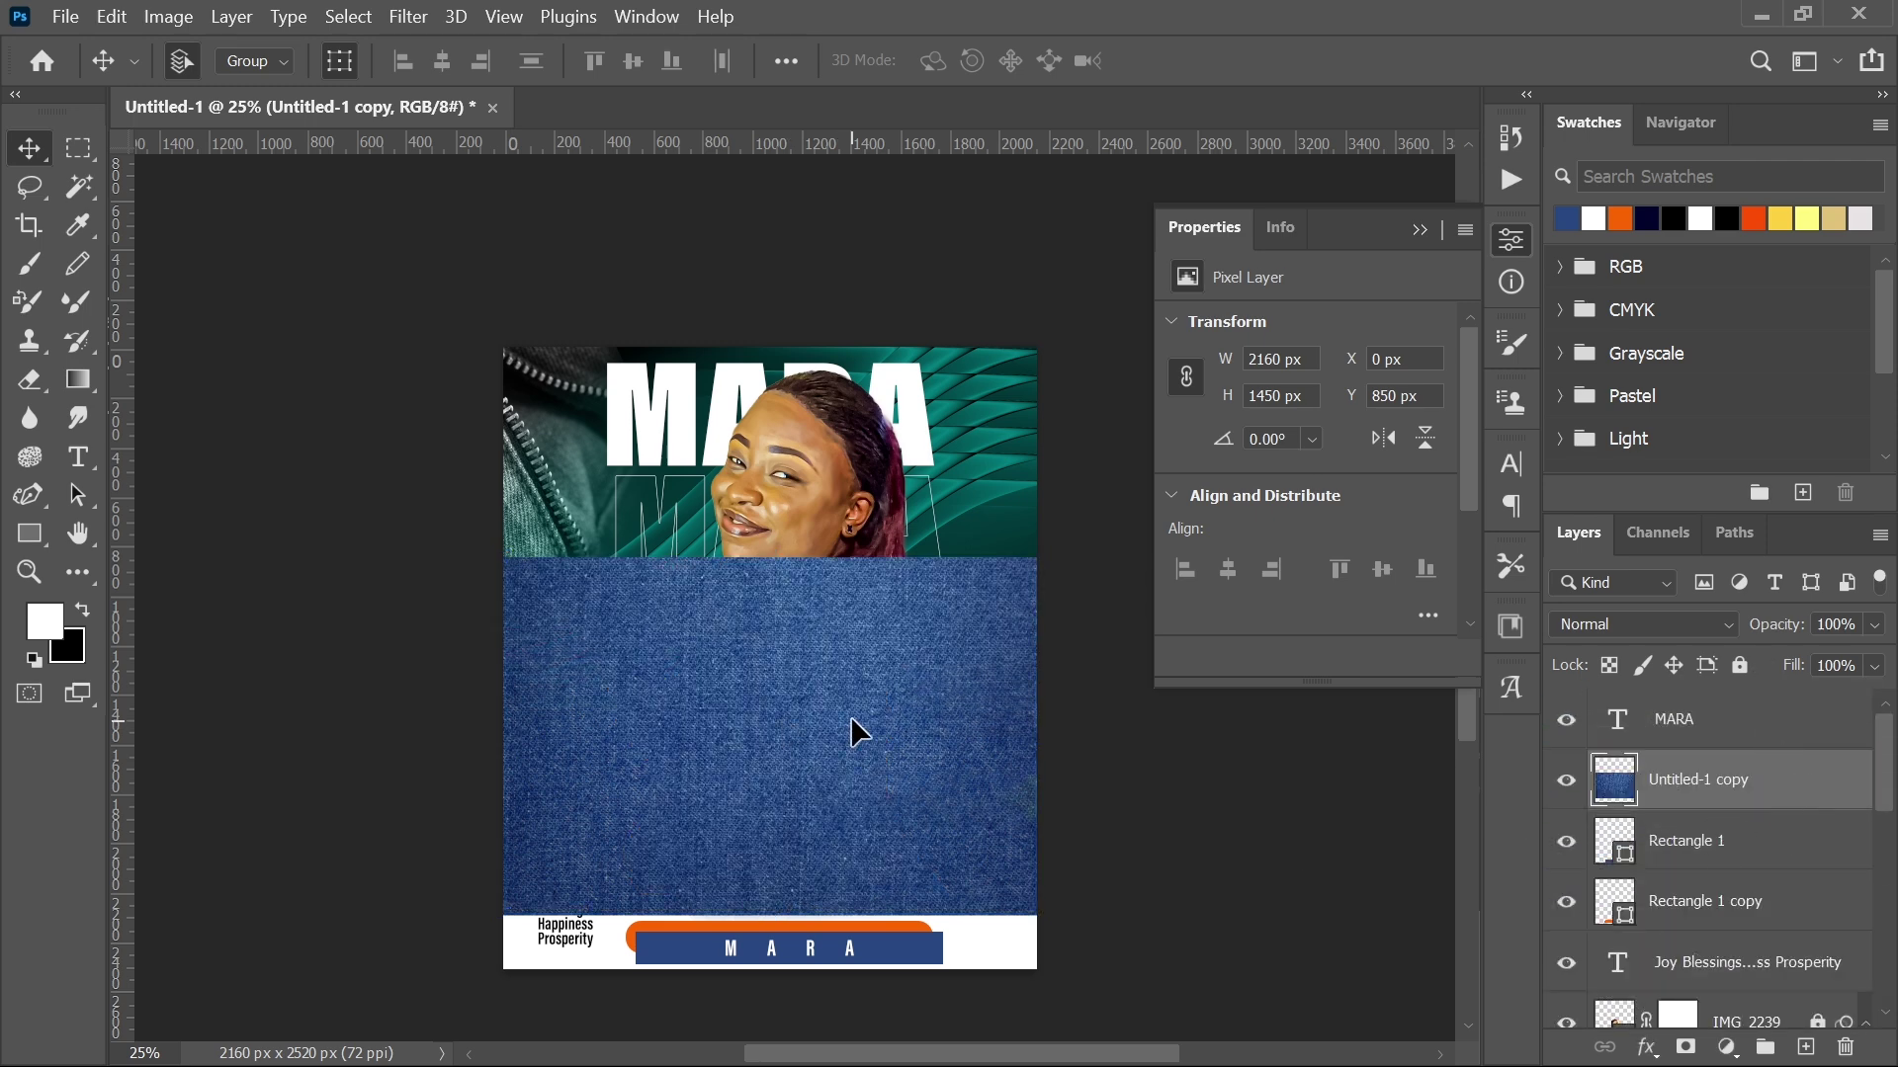
{"action": "left_click_drag", "start_coordinate": [850, 715], "coordinate": [850, 826]}
{"action": "right_click", "coordinate": [1856, 786]}
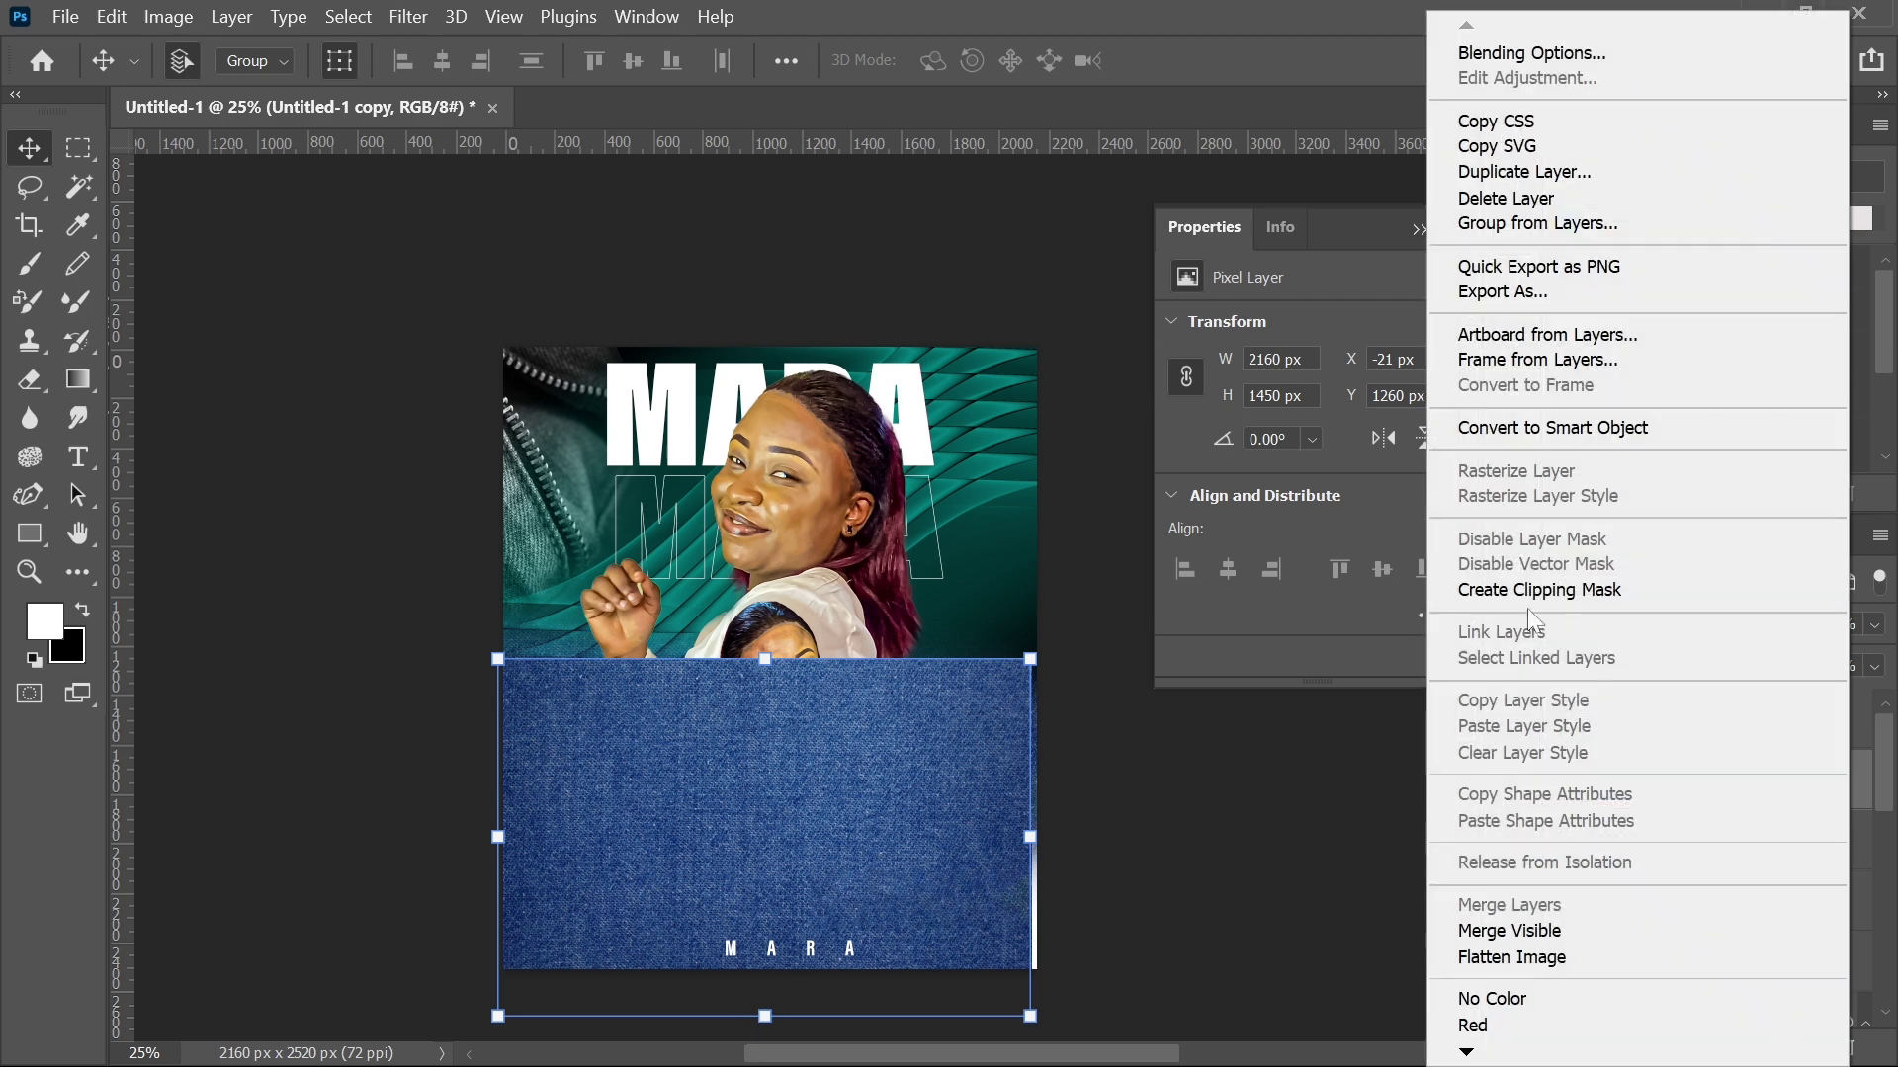
{"action": "left_click", "coordinate": [1541, 584]}
{"action": "key", "text": "ctrl+alt+g"}
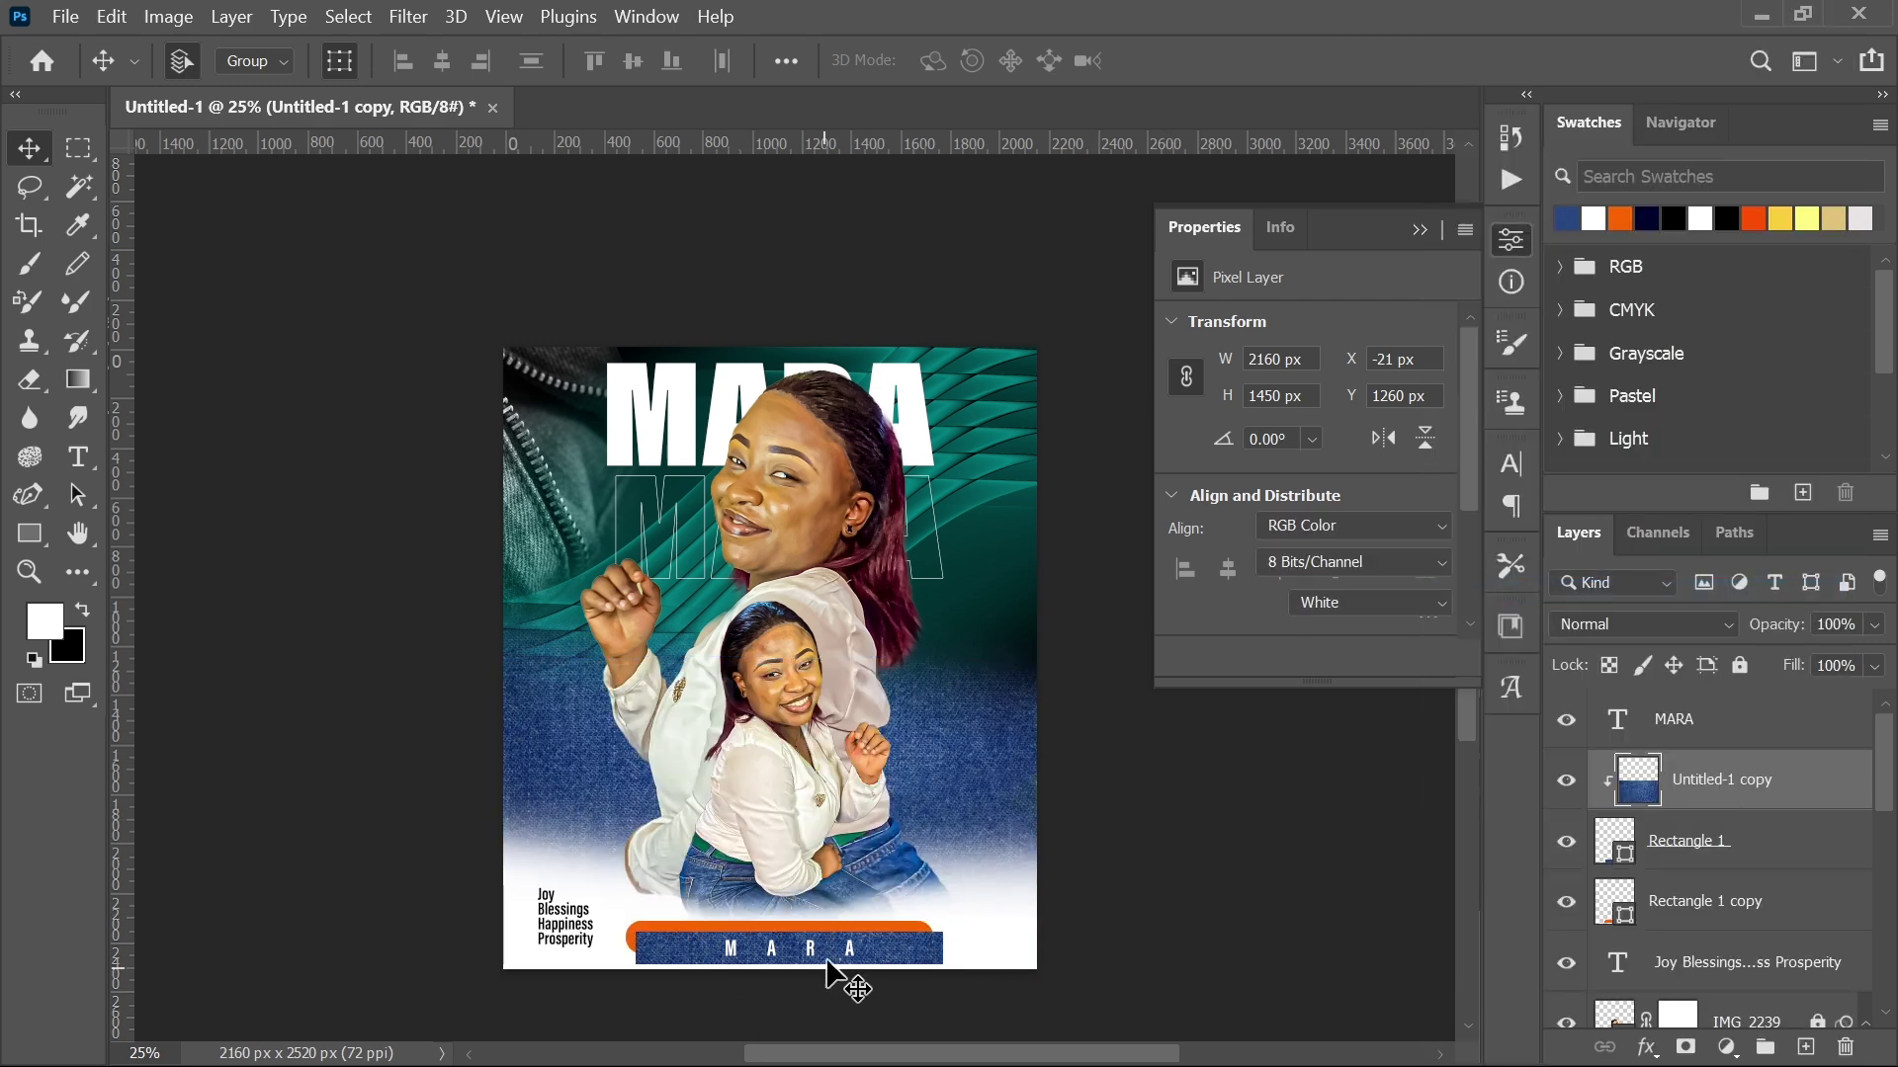
{"action": "key", "text": "alt+bracketright"}
Step: Nudge the MARA label into place and enlarge it from 100 to 109 pt
{"action": "key", "text": "Down"}
{"action": "key", "text": "Down"}
{"action": "key", "text": "Down"}
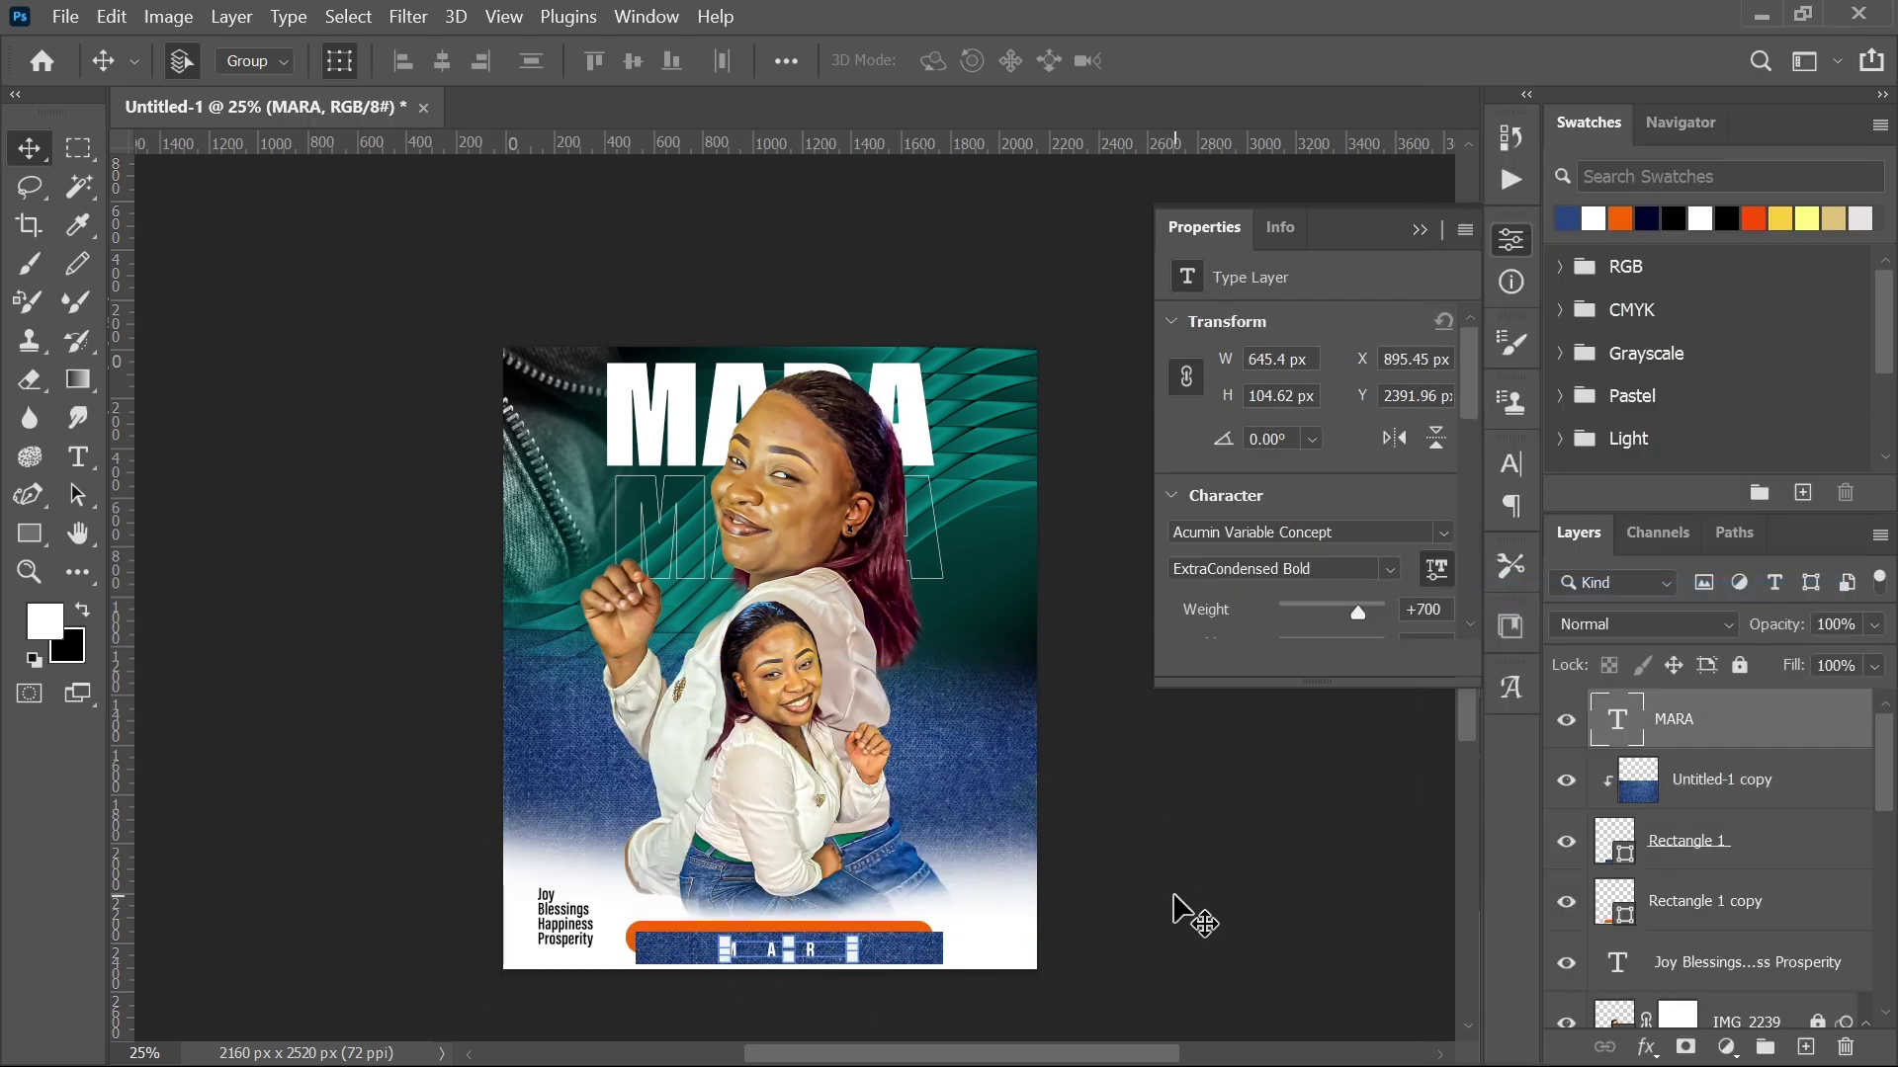
{"action": "key", "text": "Up"}
{"action": "key", "text": "Up"}
{"action": "key", "text": "Up"}
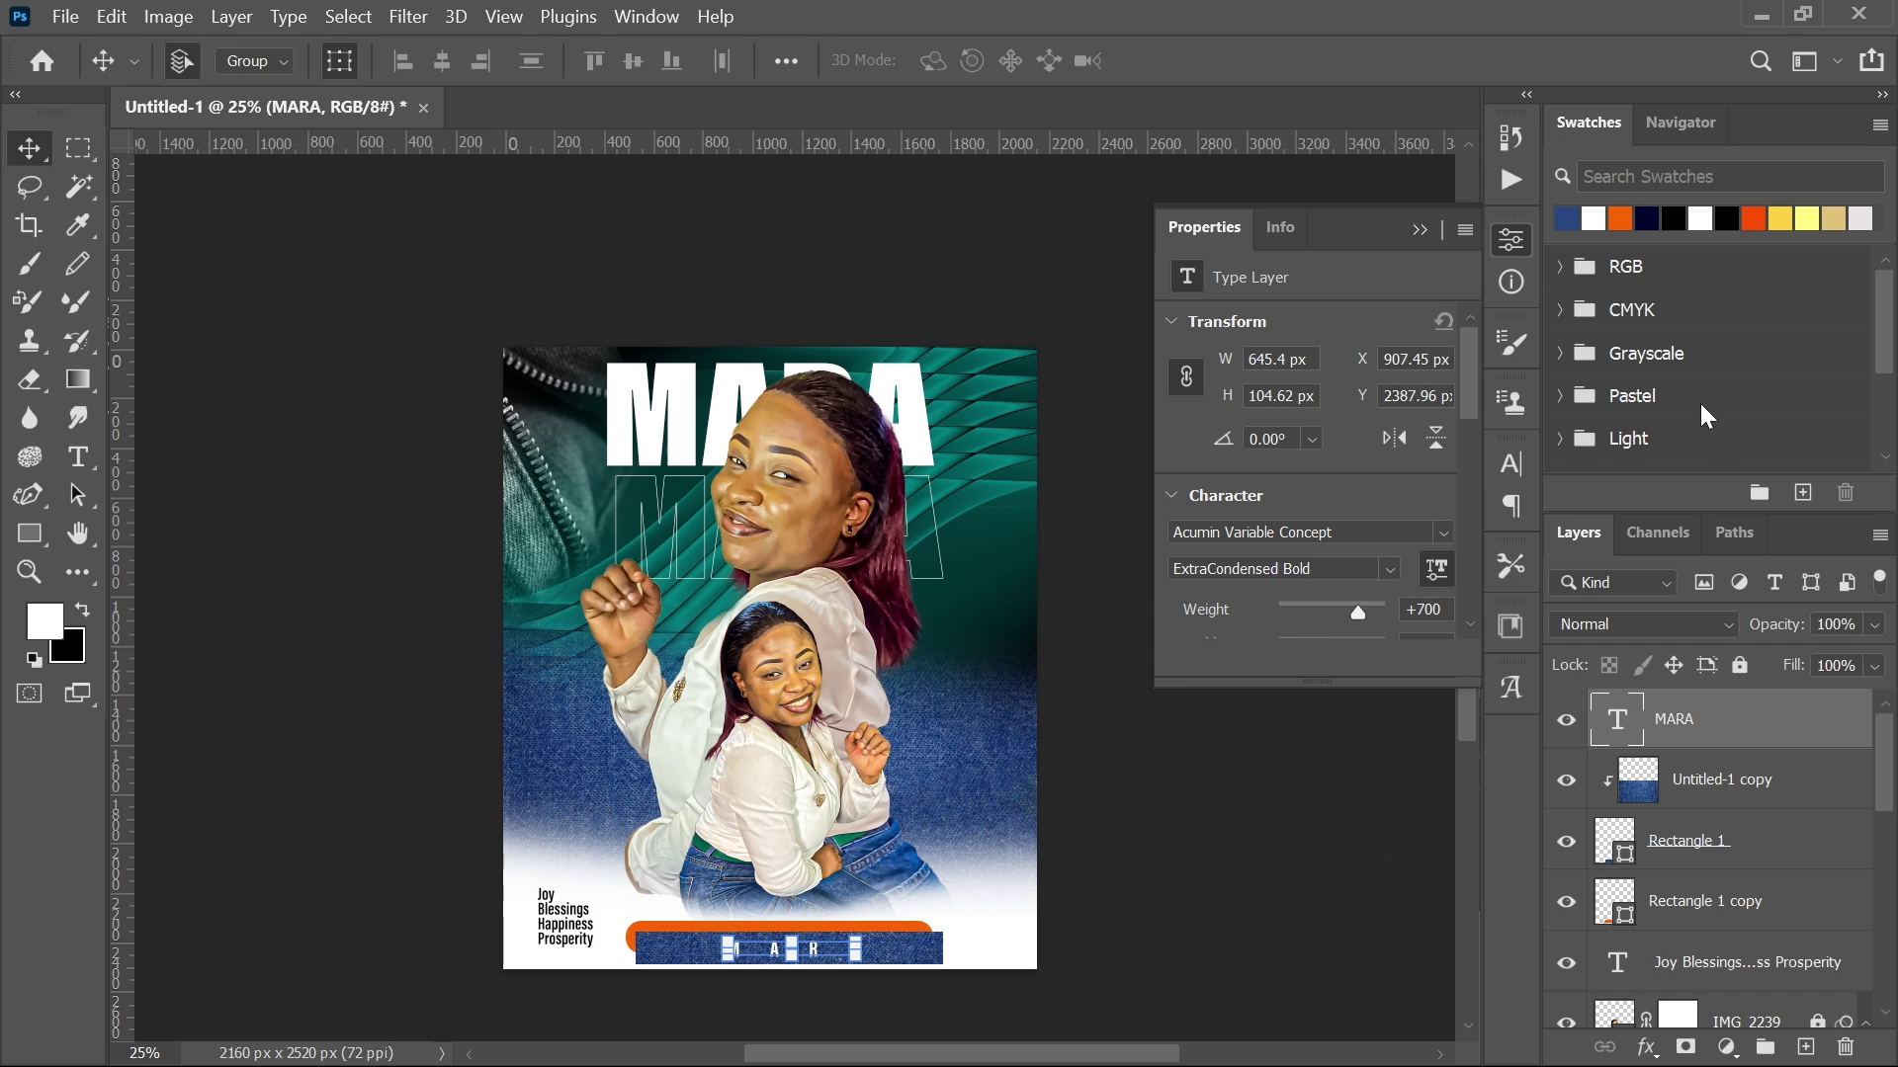
{"action": "left_click", "coordinate": [1510, 468]}
{"action": "left_click", "coordinate": [1183, 543]}
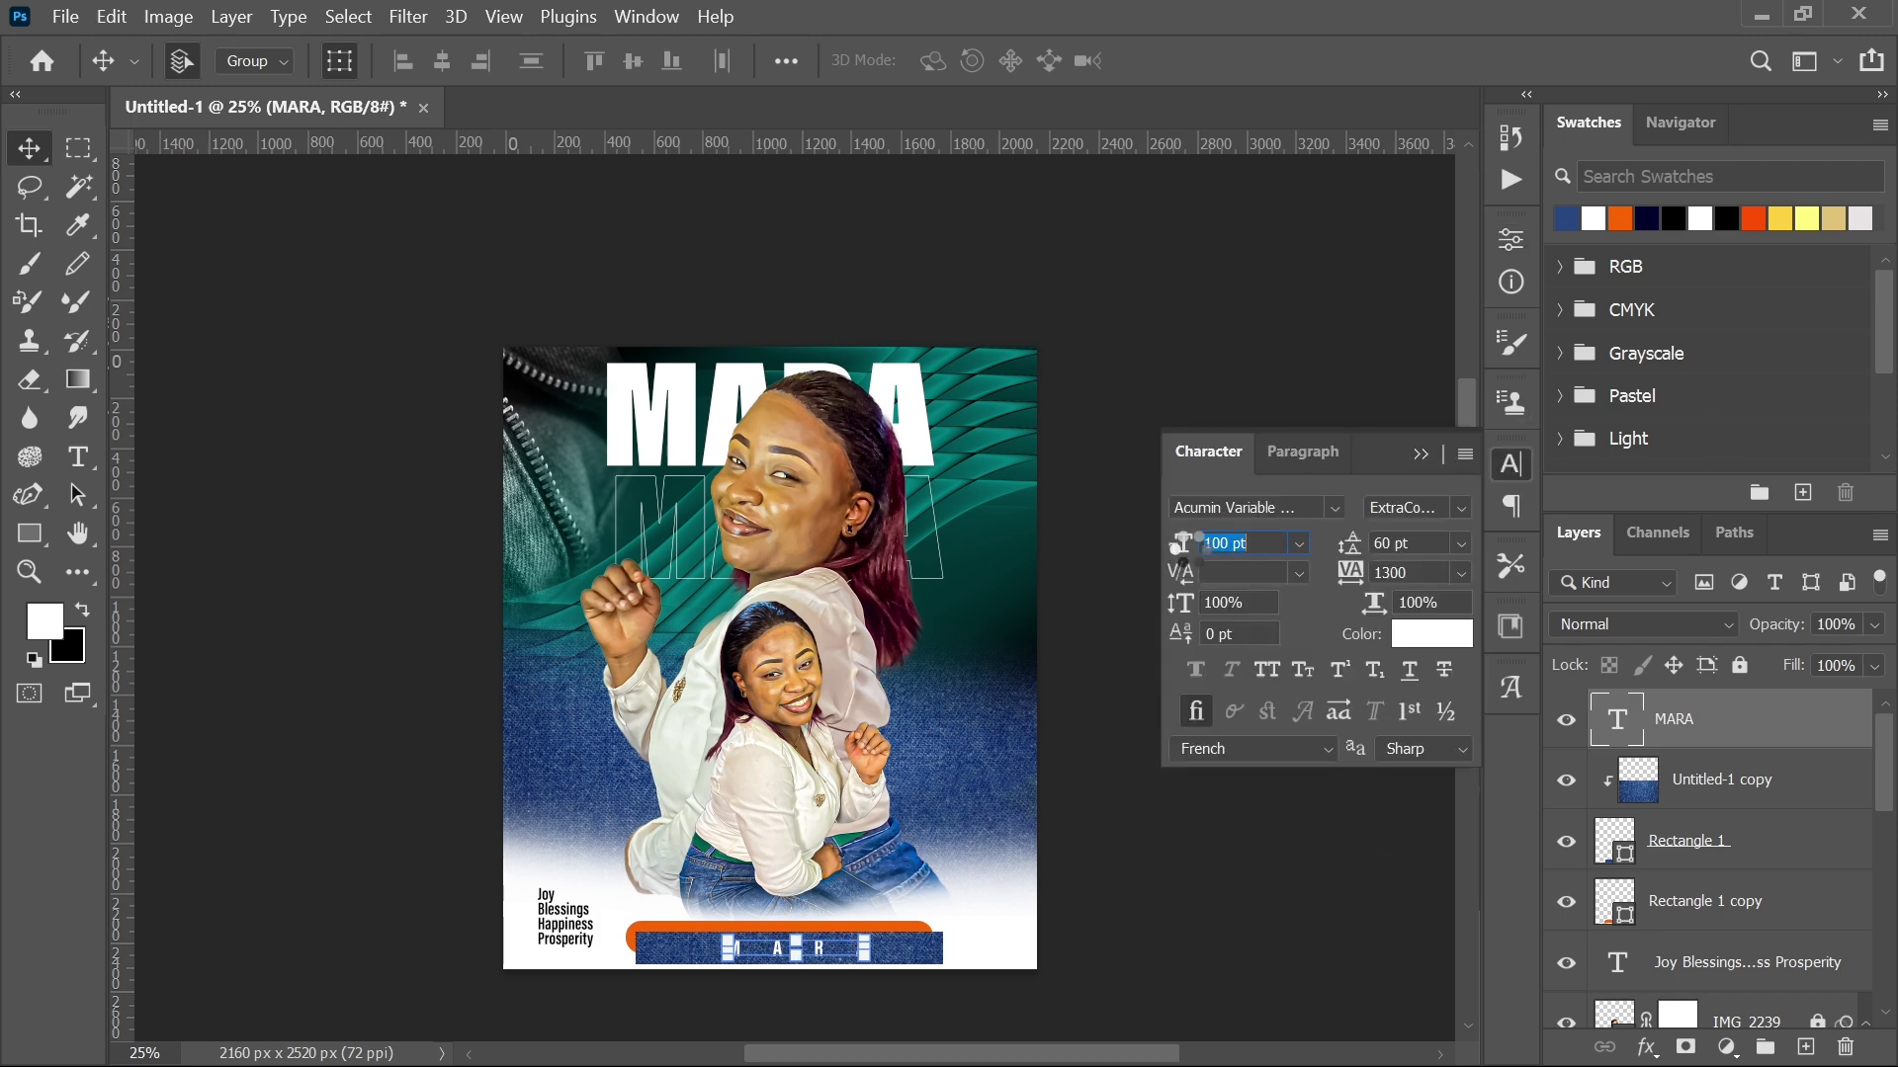
{"action": "left_click_drag", "start_coordinate": [1181, 555], "coordinate": [1191, 554]}
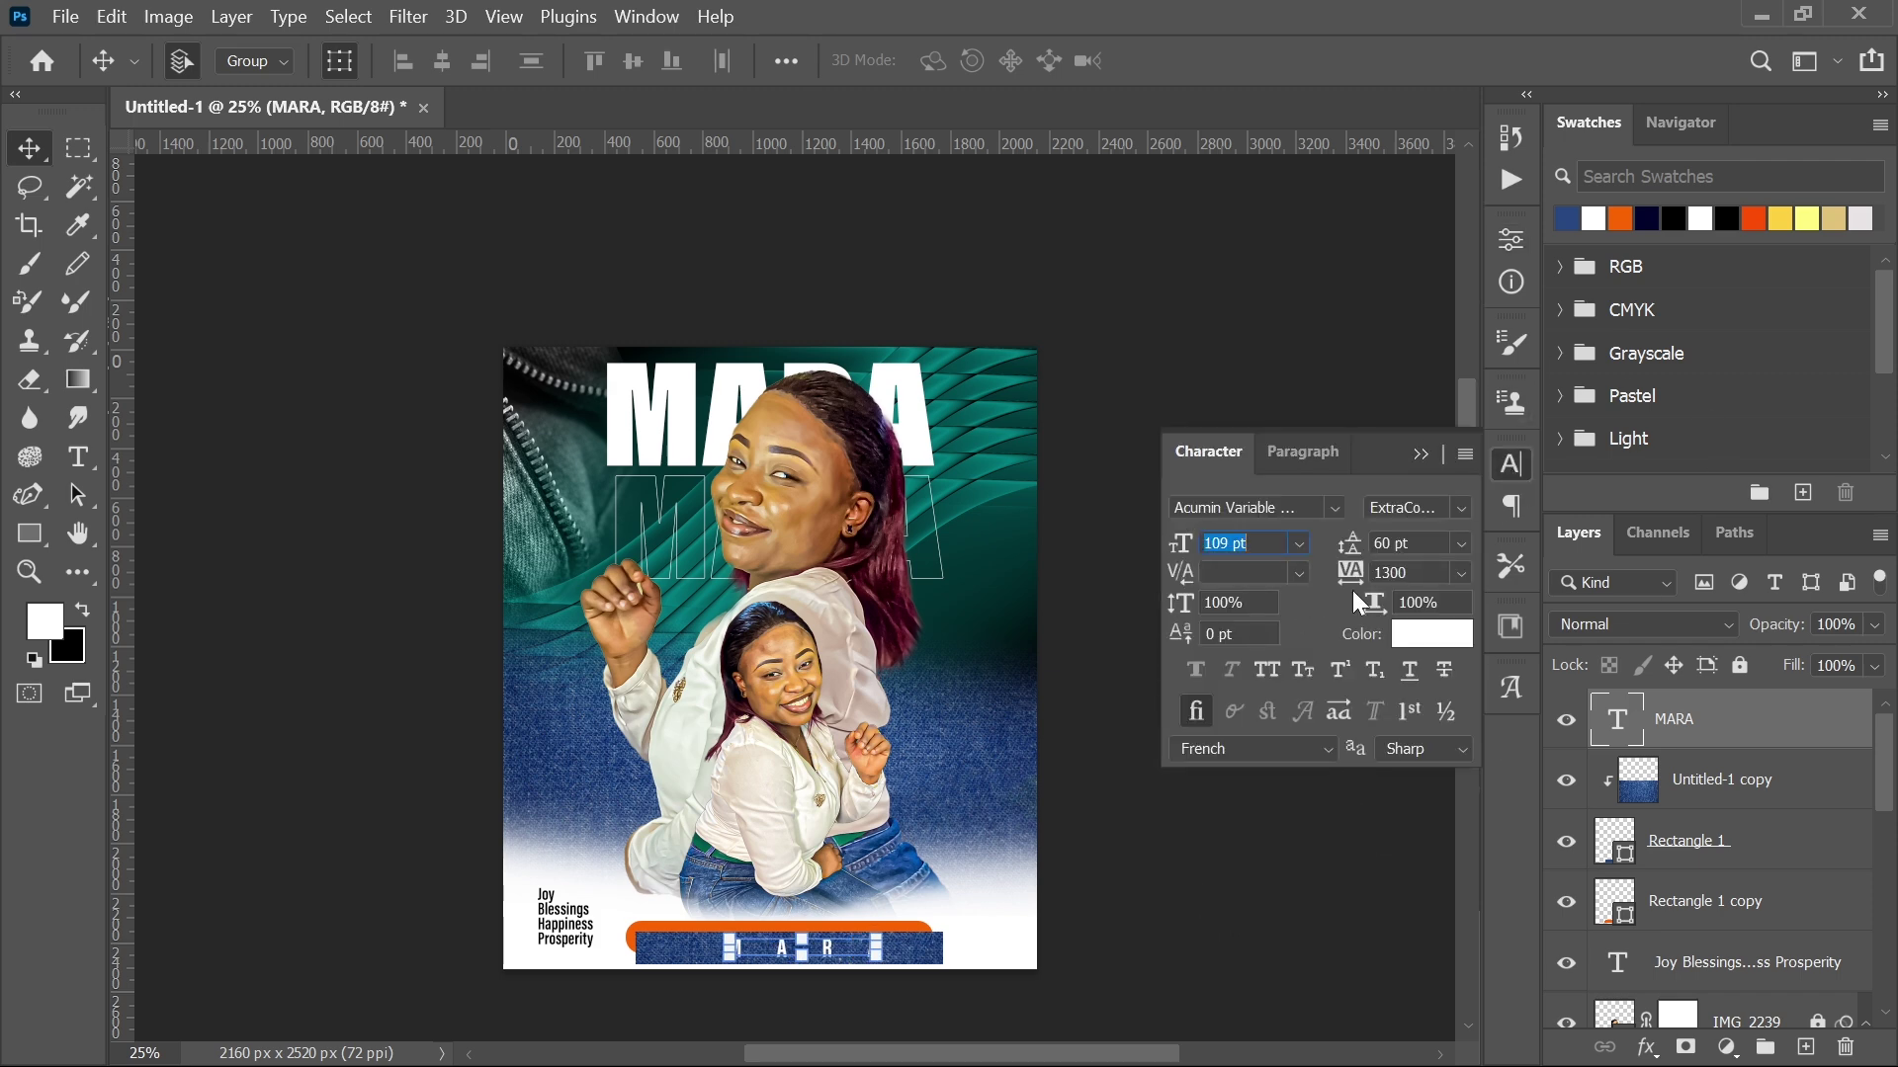
{"action": "left_click", "coordinate": [895, 983]}
Step: Give the MARA label a black Multiply drop shadow: 100% opacity, 3 px distance, 4 px size
{"action": "left_click", "coordinate": [875, 950]}
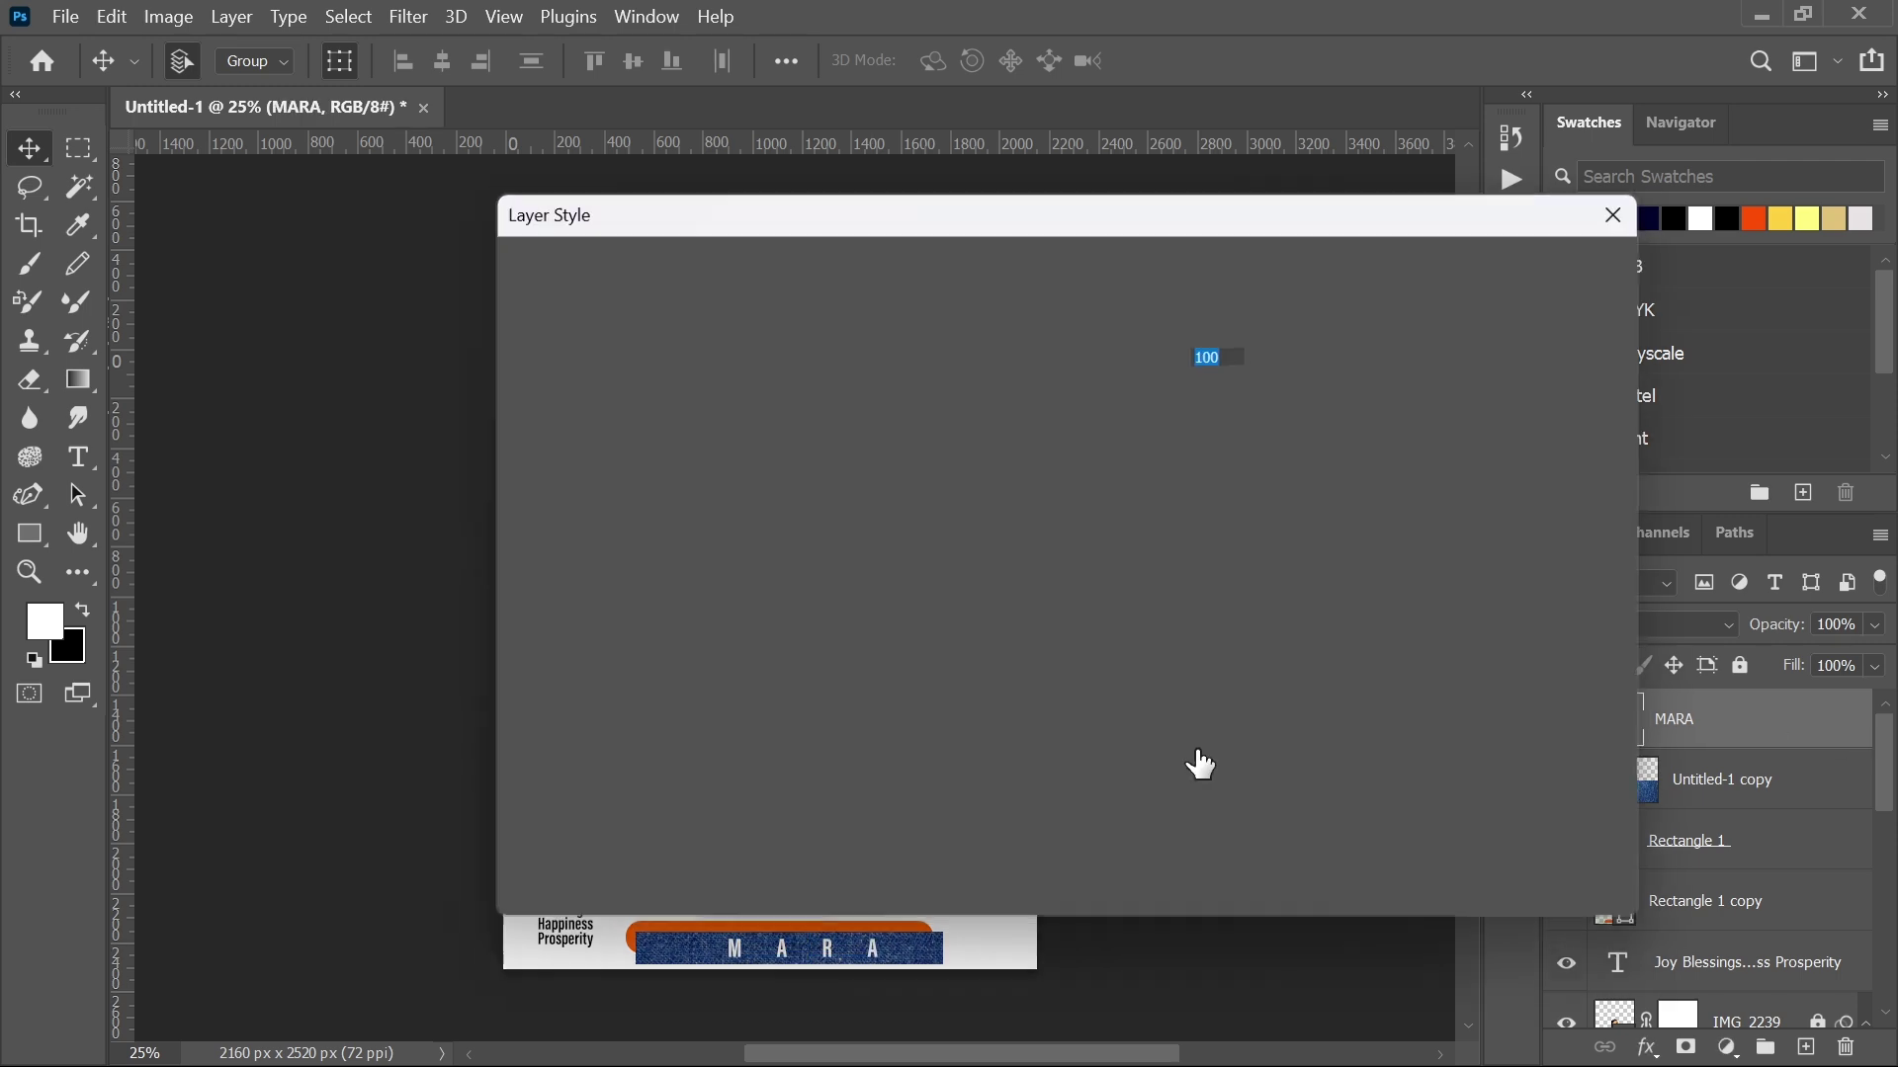
{"action": "left_click", "coordinate": [520, 774]}
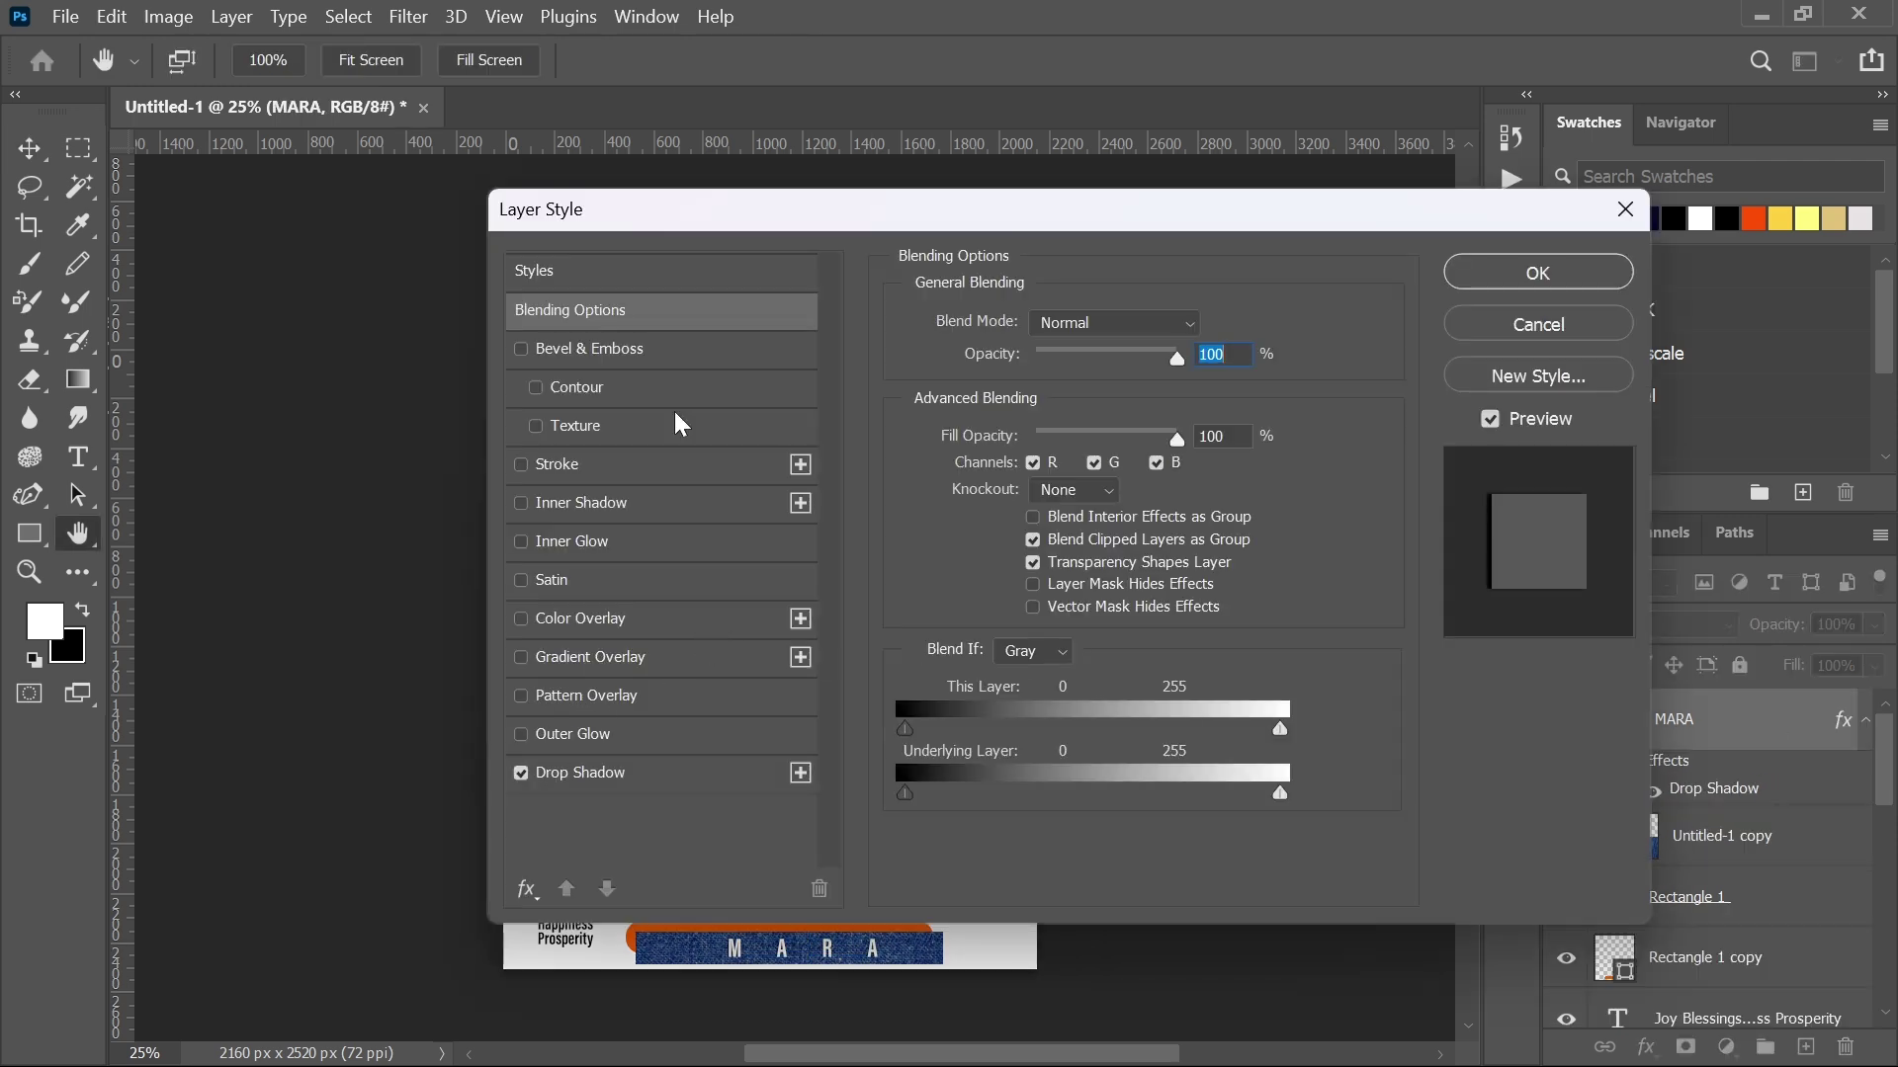
{"action": "left_click_drag", "start_coordinate": [670, 225], "coordinate": [1116, 102]}
{"action": "left_click", "coordinate": [1198, 648]}
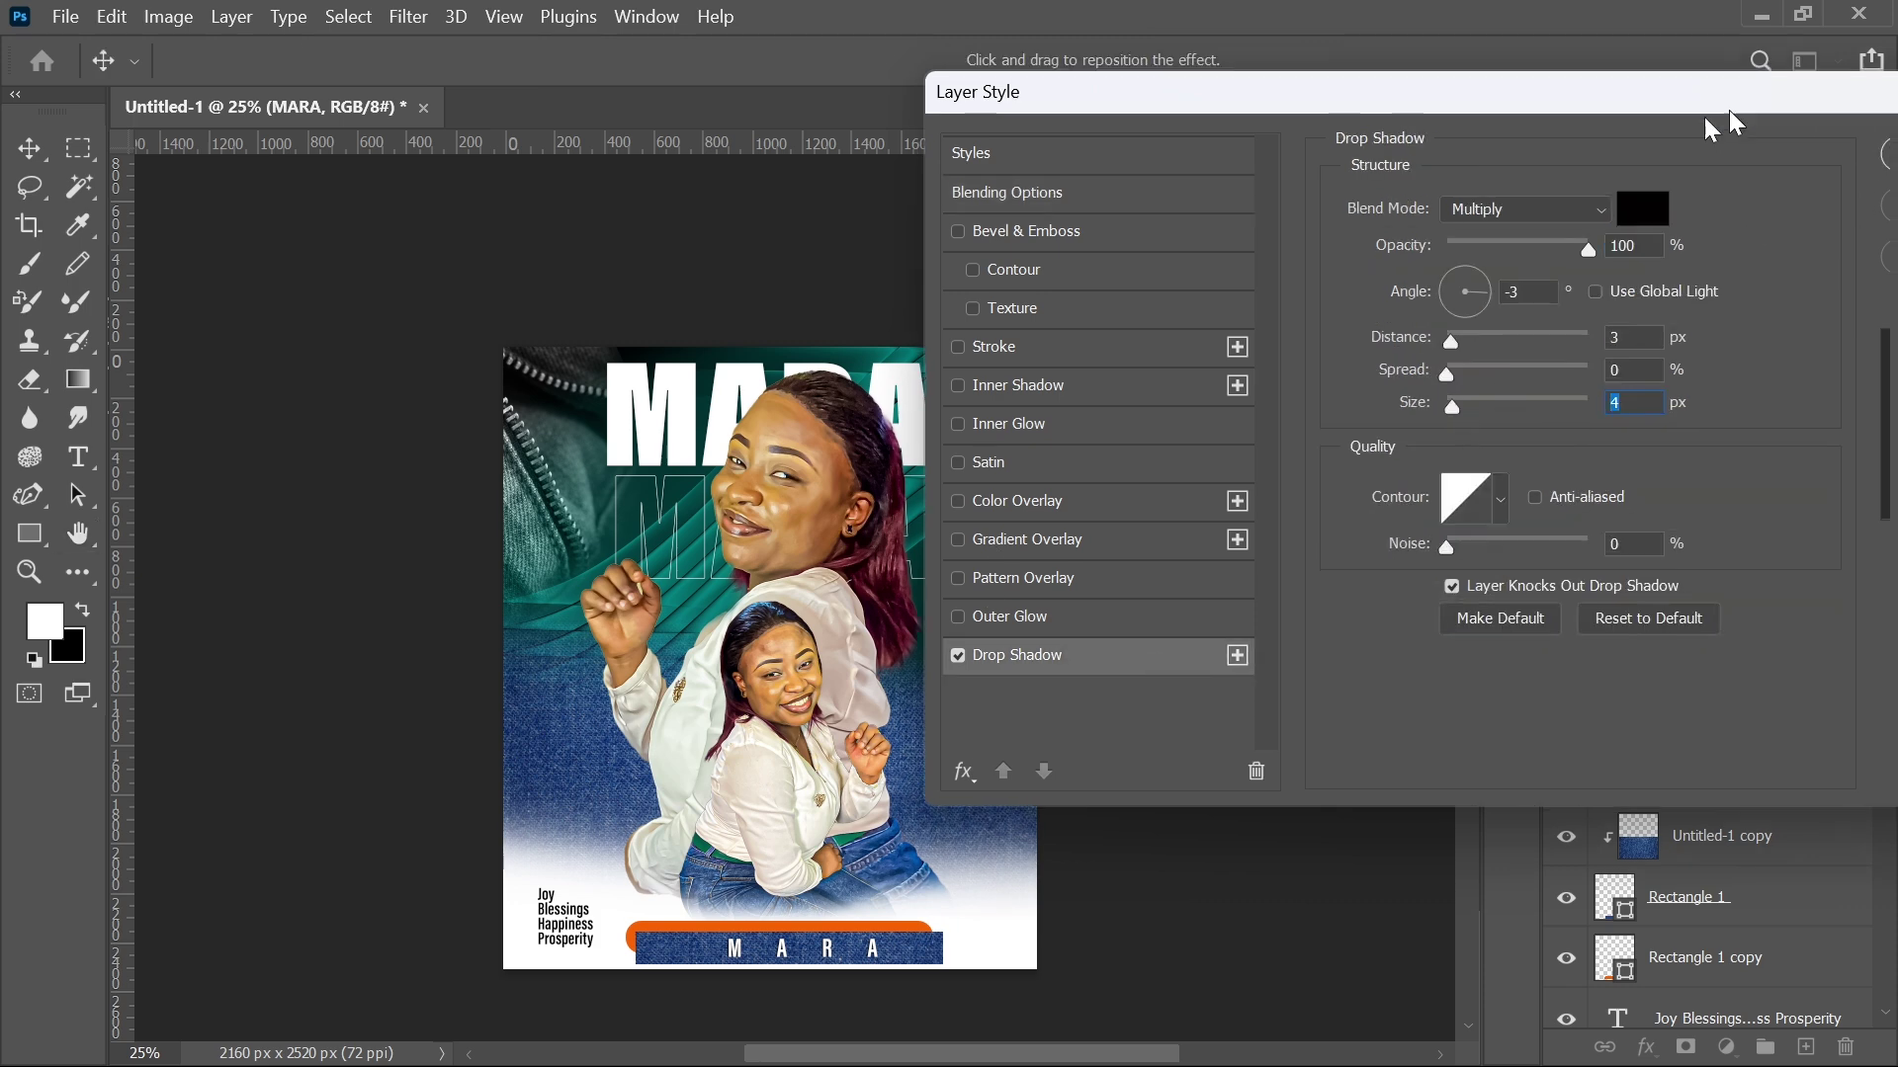
{"action": "left_click_drag", "start_coordinate": [1829, 86], "coordinate": [1414, 81]}
{"action": "left_click", "coordinate": [1557, 199]}
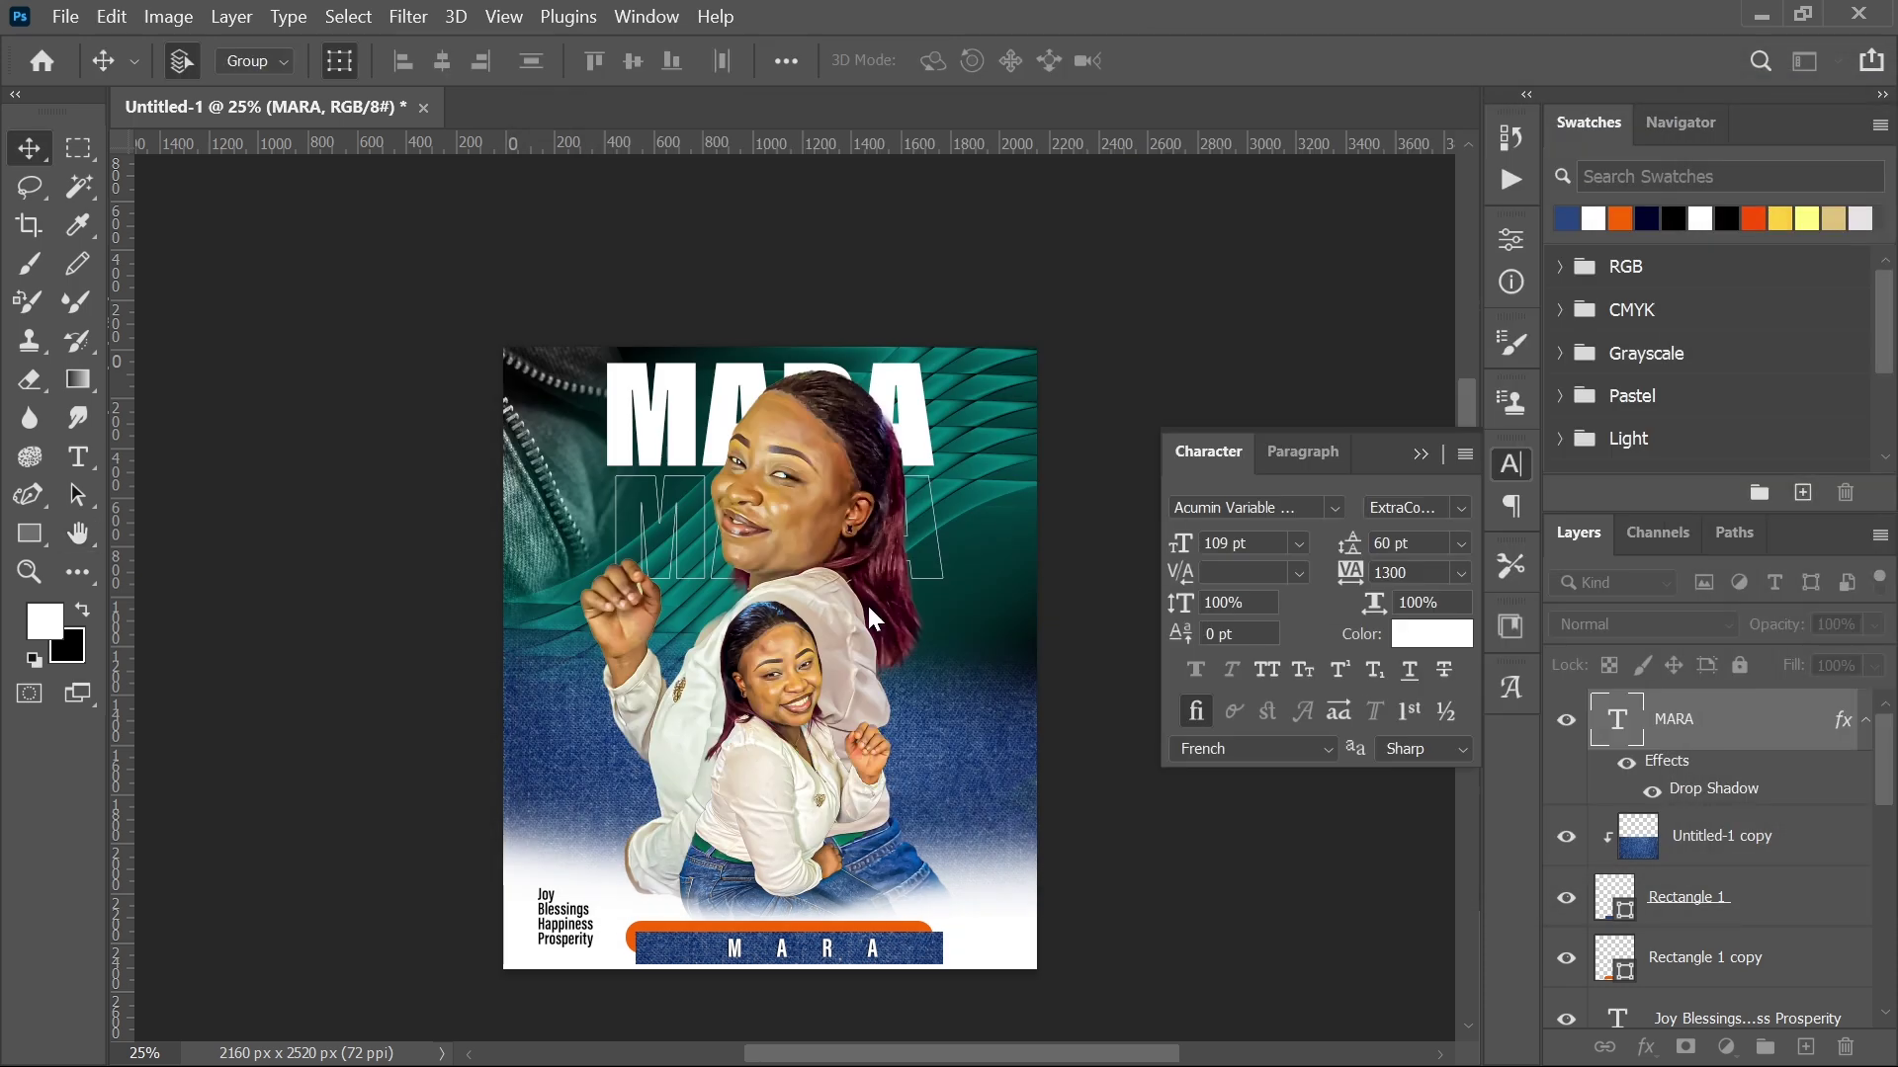
{"action": "left_click", "coordinate": [603, 983]}
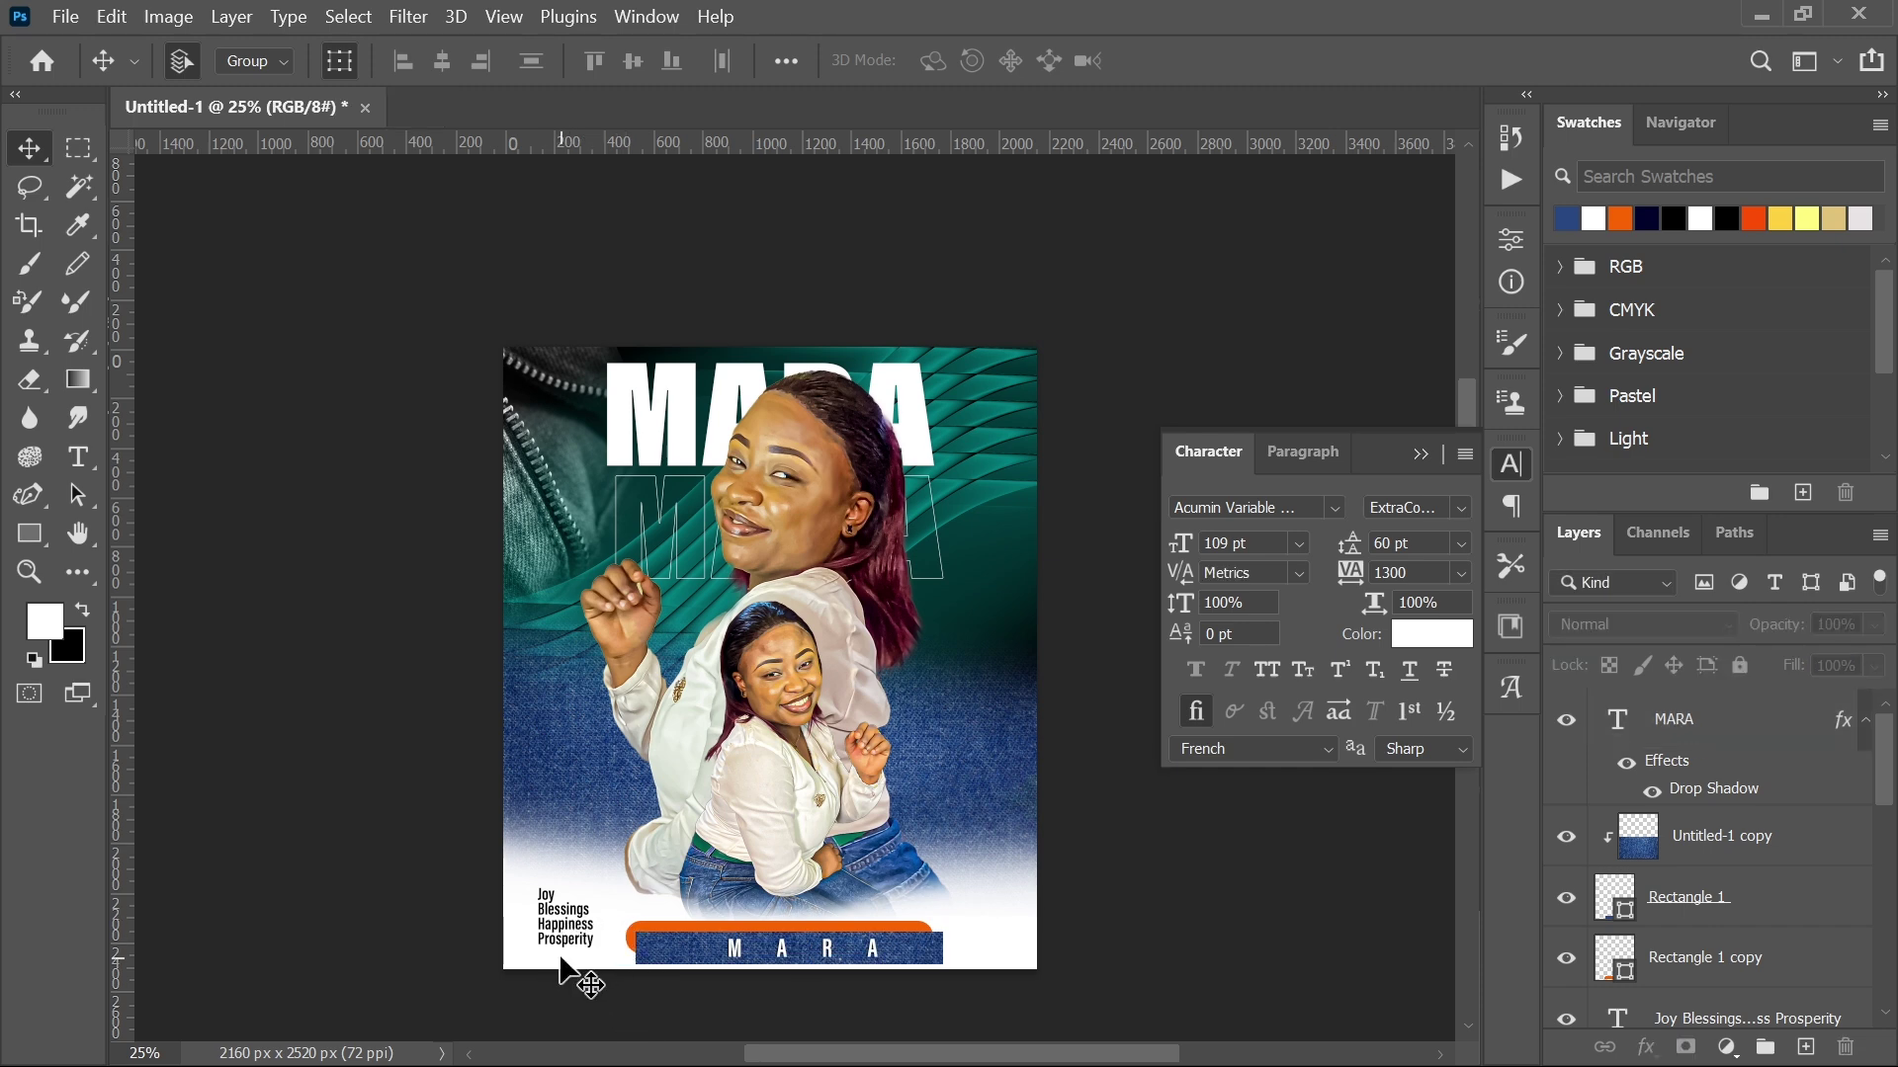
{"action": "left_click", "coordinate": [1421, 453]}
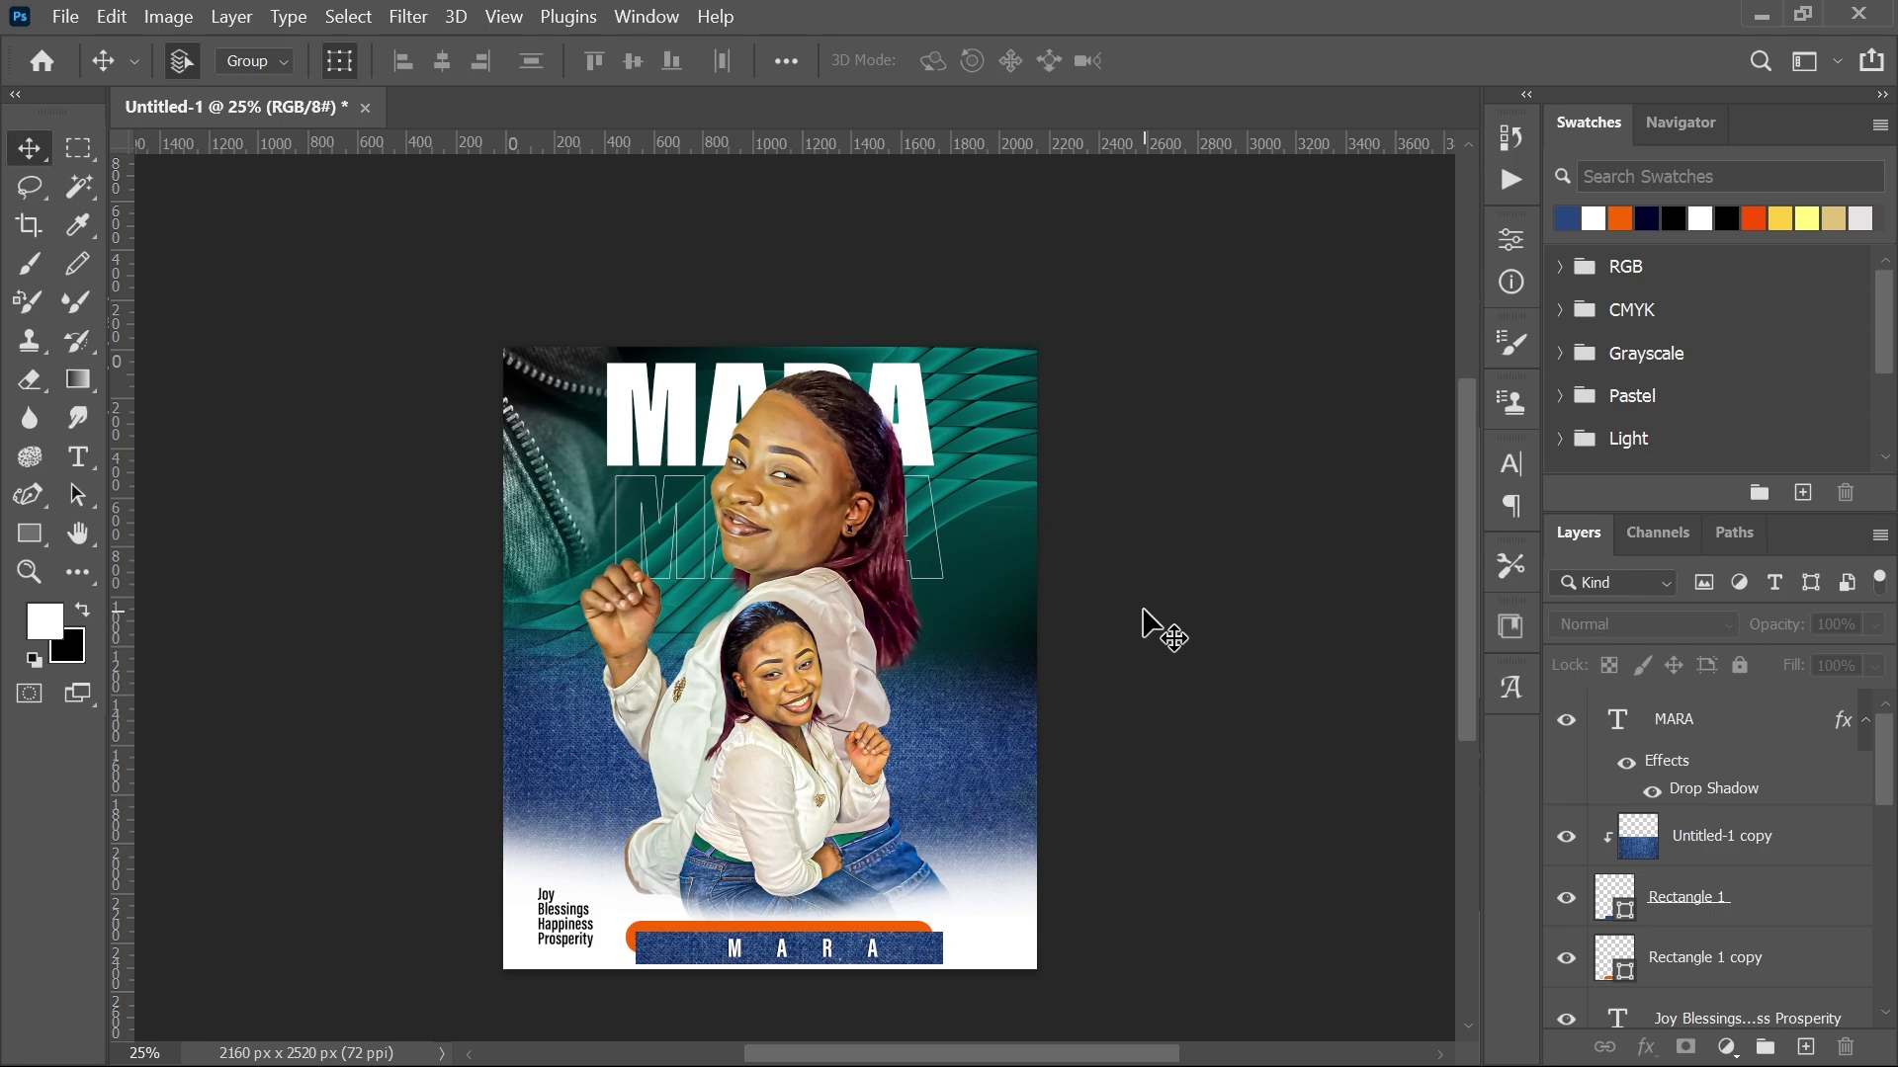
{"action": "left_click", "coordinate": [771, 1036]}
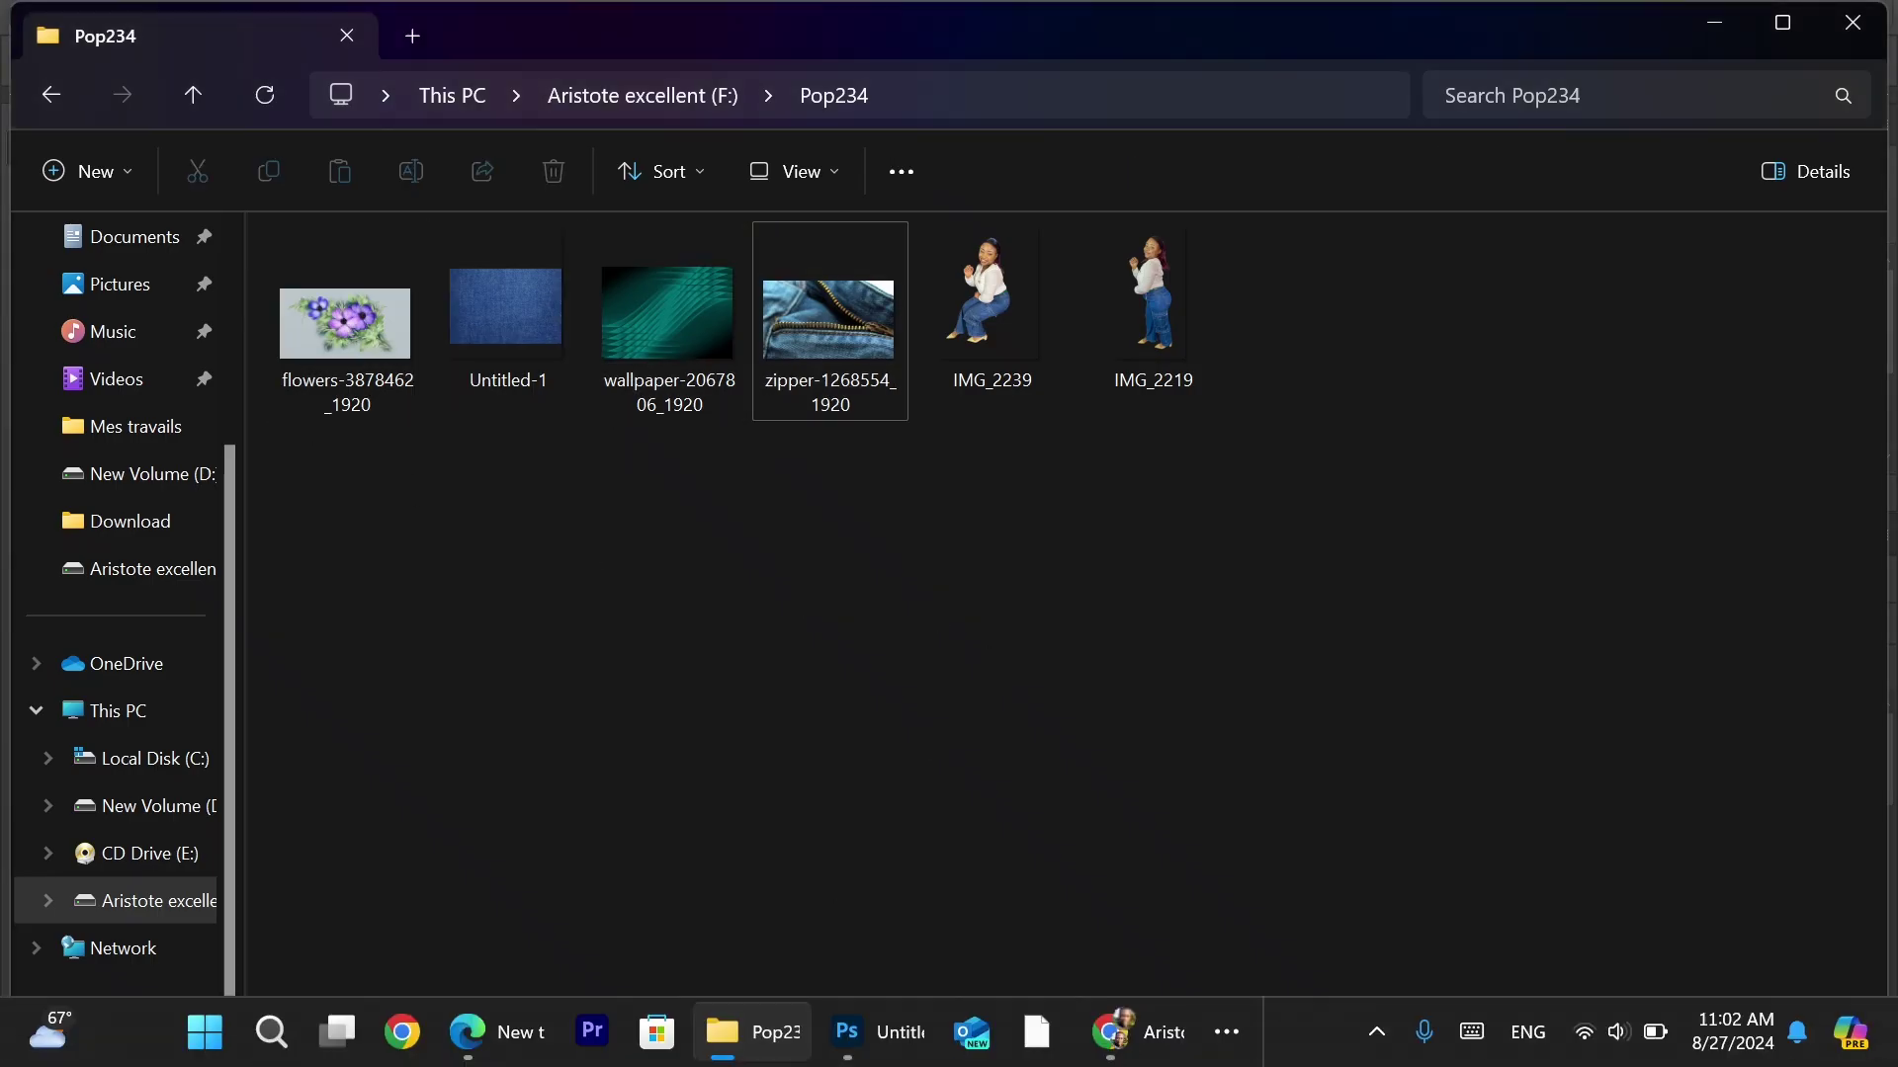
{"action": "left_click", "coordinate": [897, 1032]}
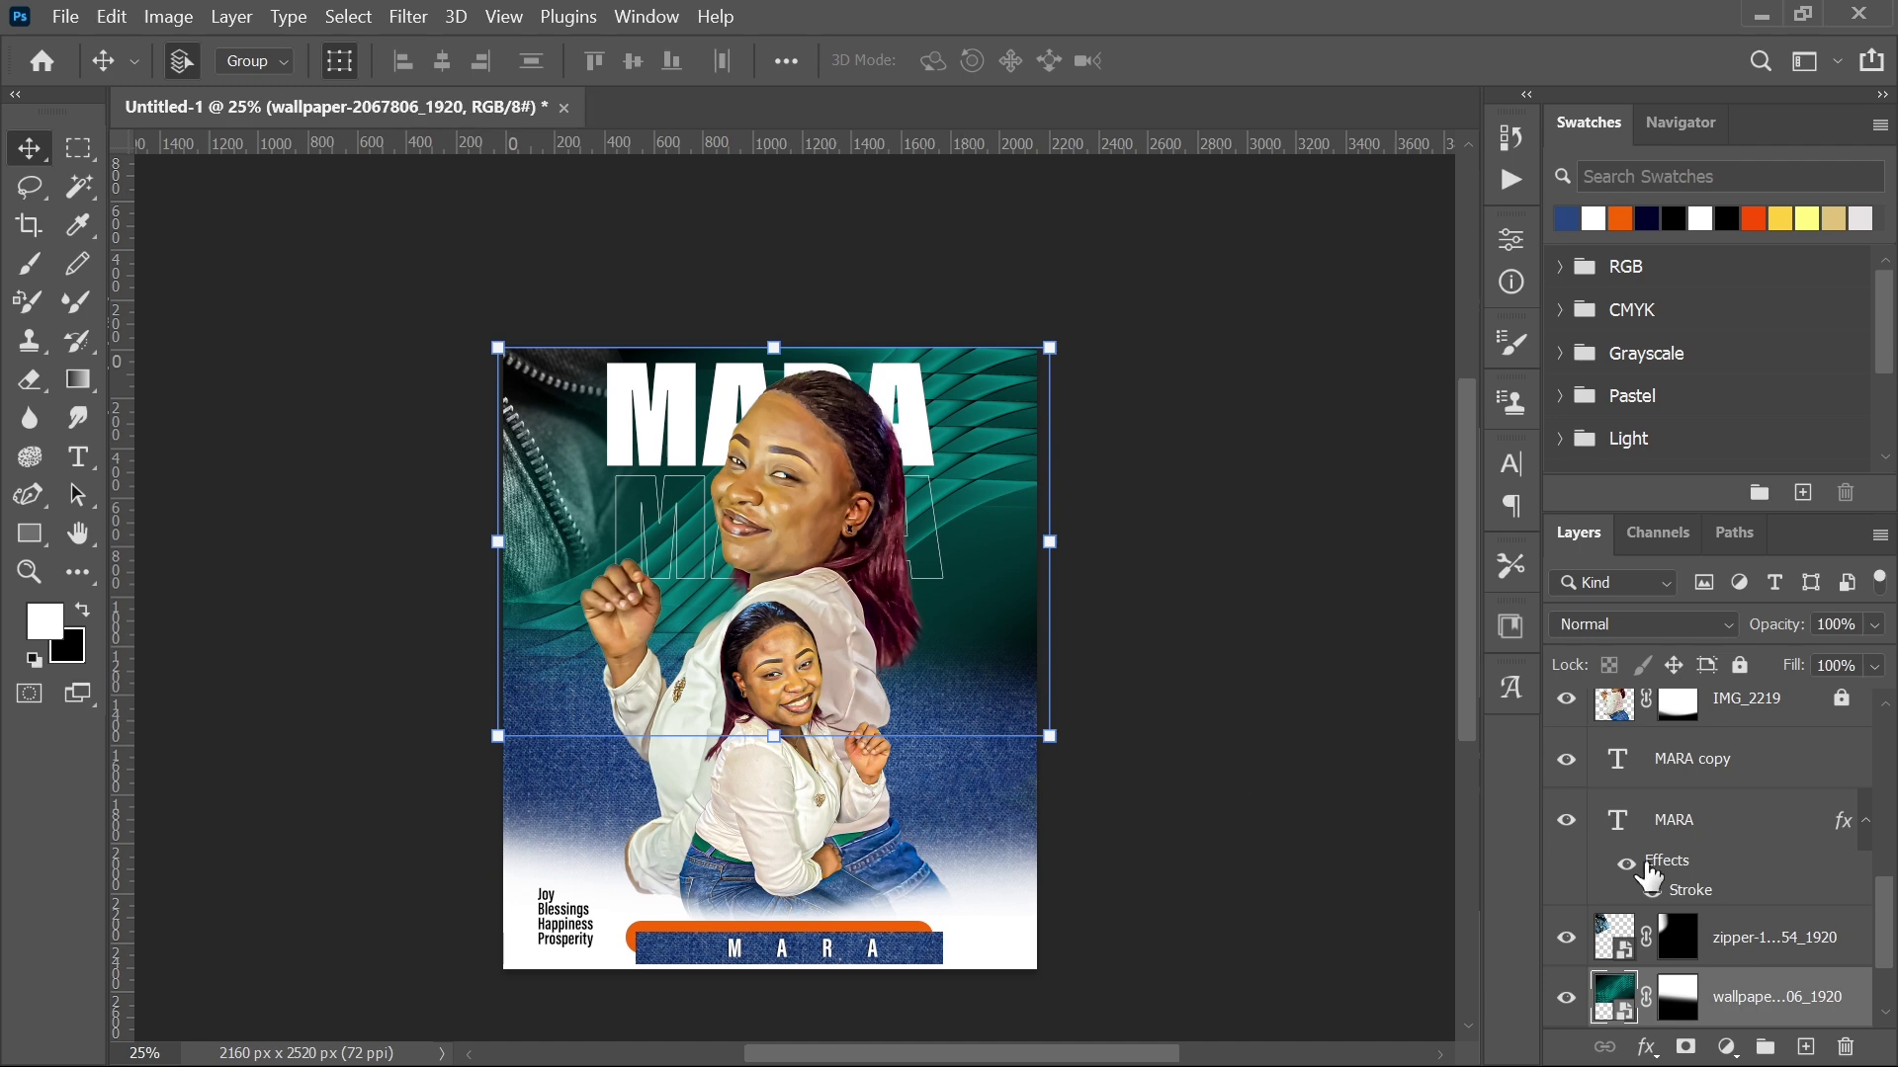
Step: Group the zipper, teal wallpaper and Untitled-1 denim layers into a locked group named BG
{"action": "left_click_drag", "start_coordinate": [1894, 951], "coordinate": [1891, 993]}
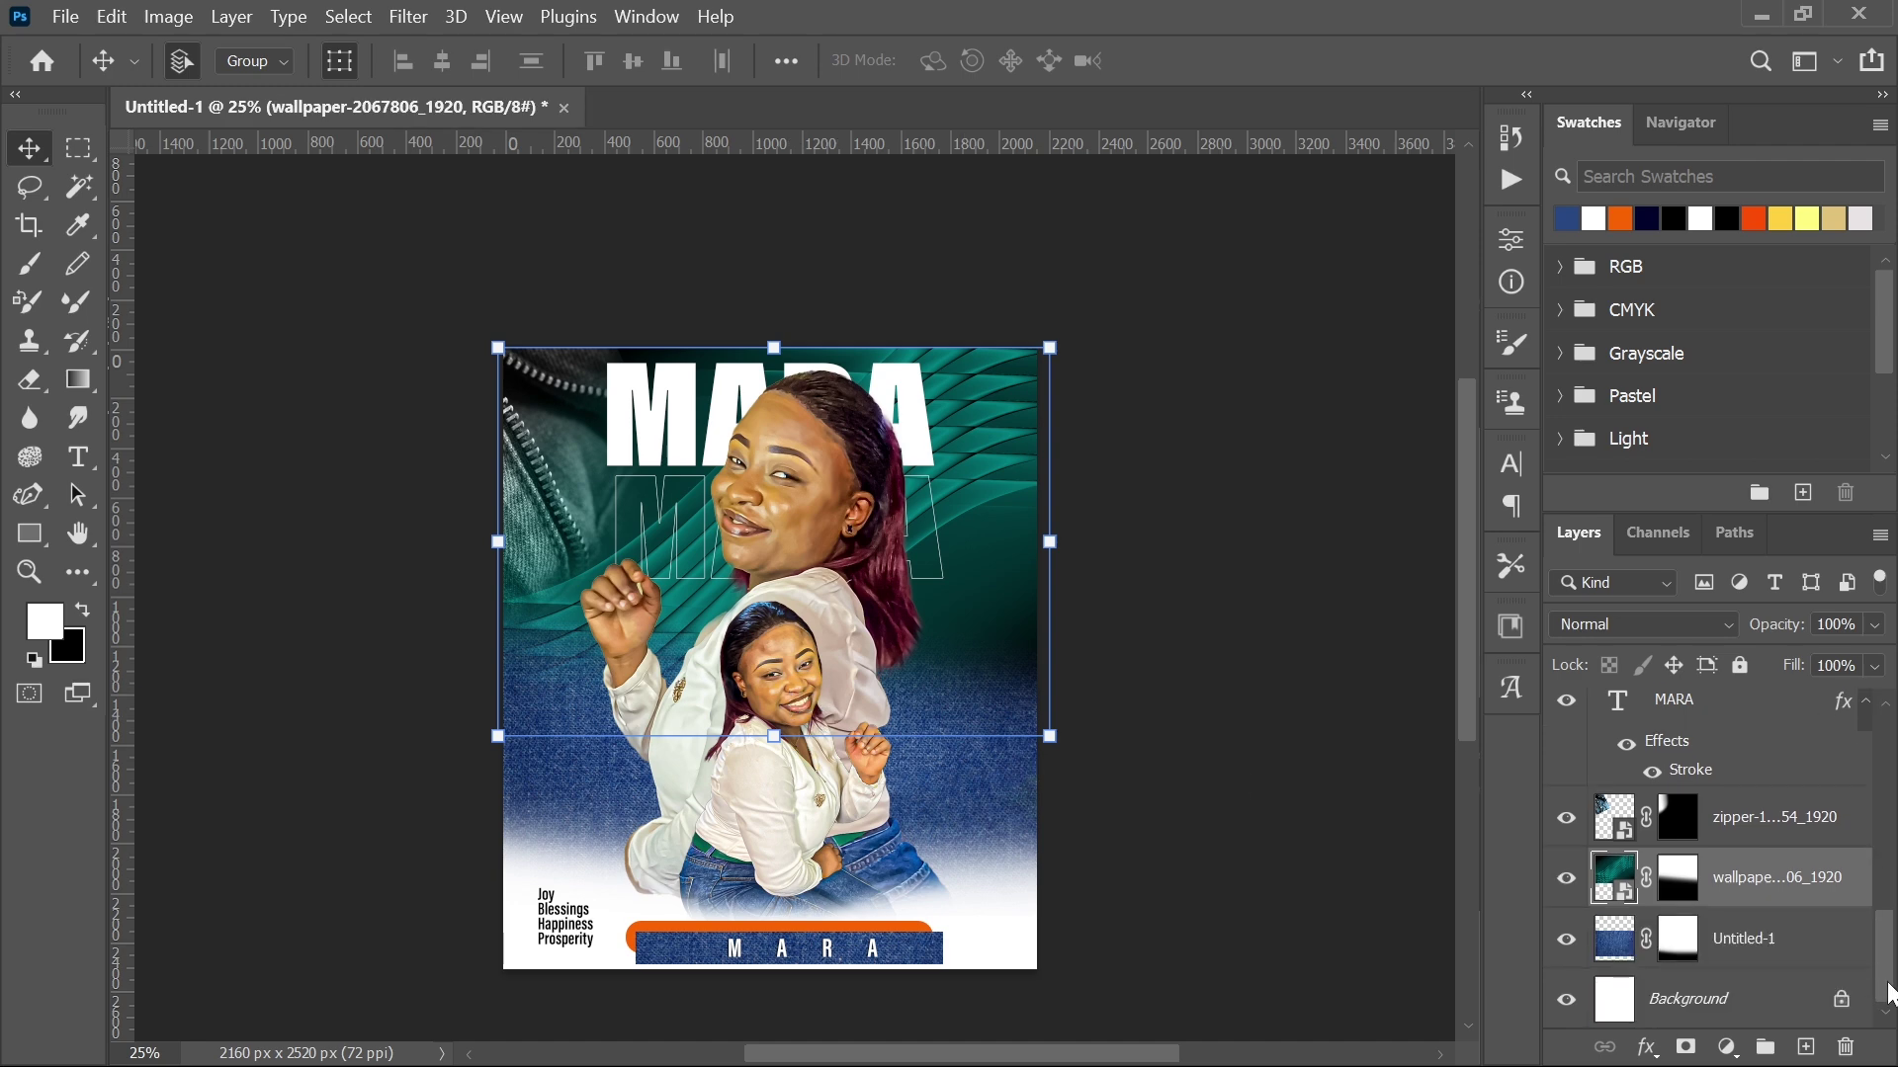
{"action": "key", "text": "shift+alt+y"}
{"action": "key", "text": "alt+bracketright"}
{"action": "left_click", "coordinate": [1806, 1008], "text": "shift"}
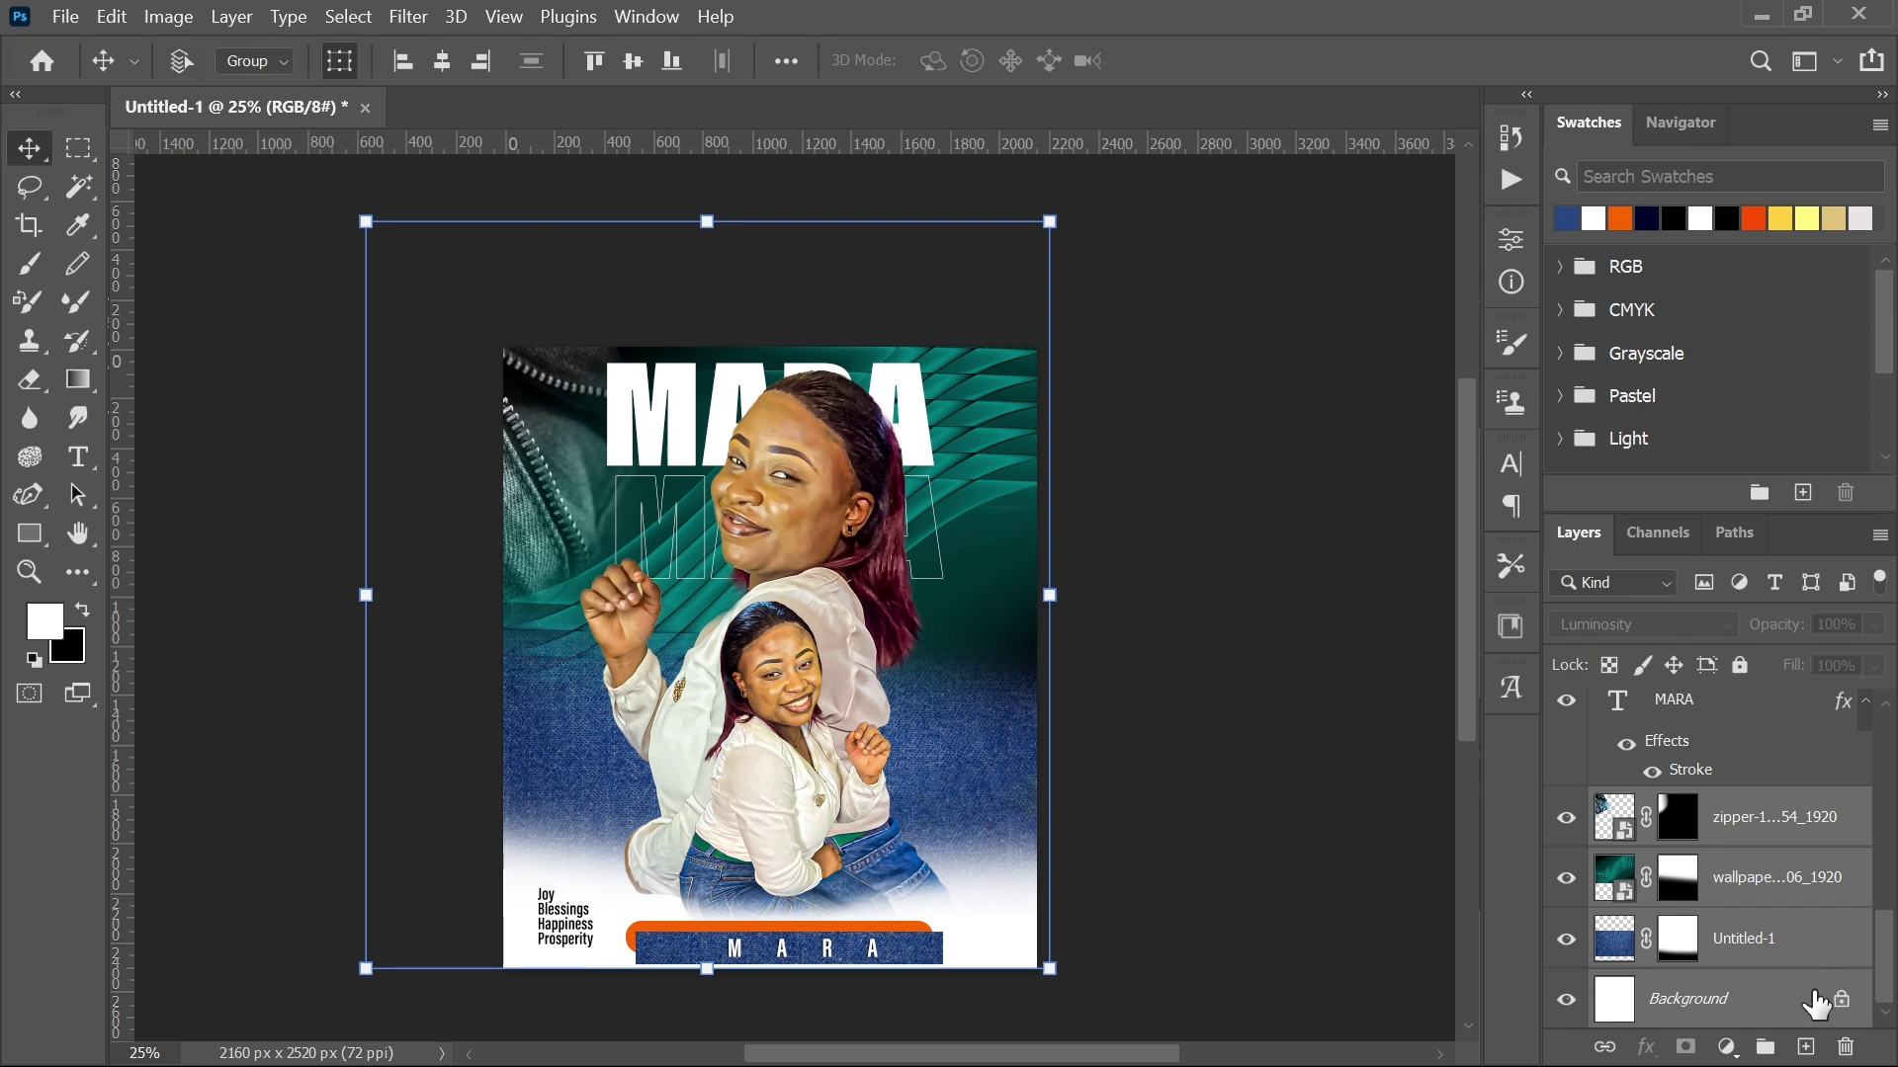
{"action": "left_click", "coordinate": [1822, 998], "text": "ctrl"}
{"action": "key", "text": "ctrl+g"}
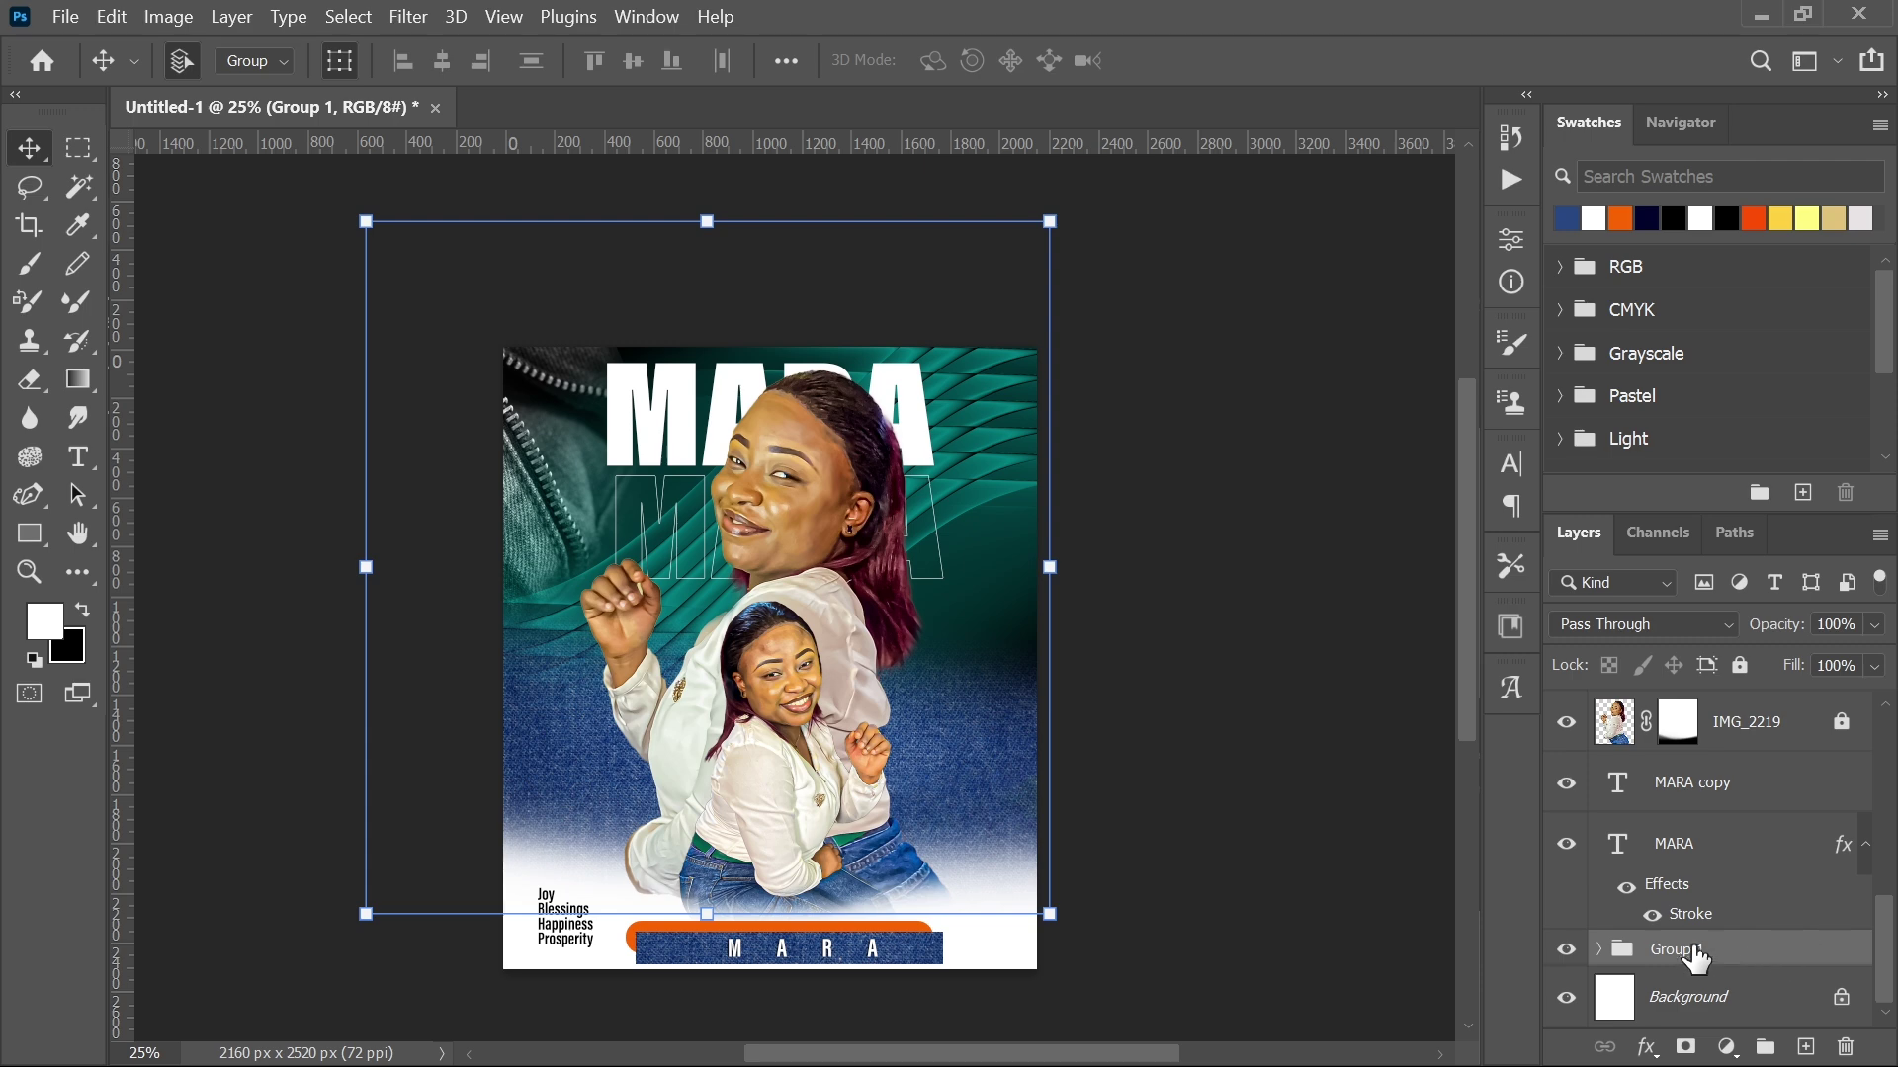
{"action": "double_click", "coordinate": [1692, 950]}
{"action": "type", "text": "BG"}
{"action": "key", "text": "Return"}
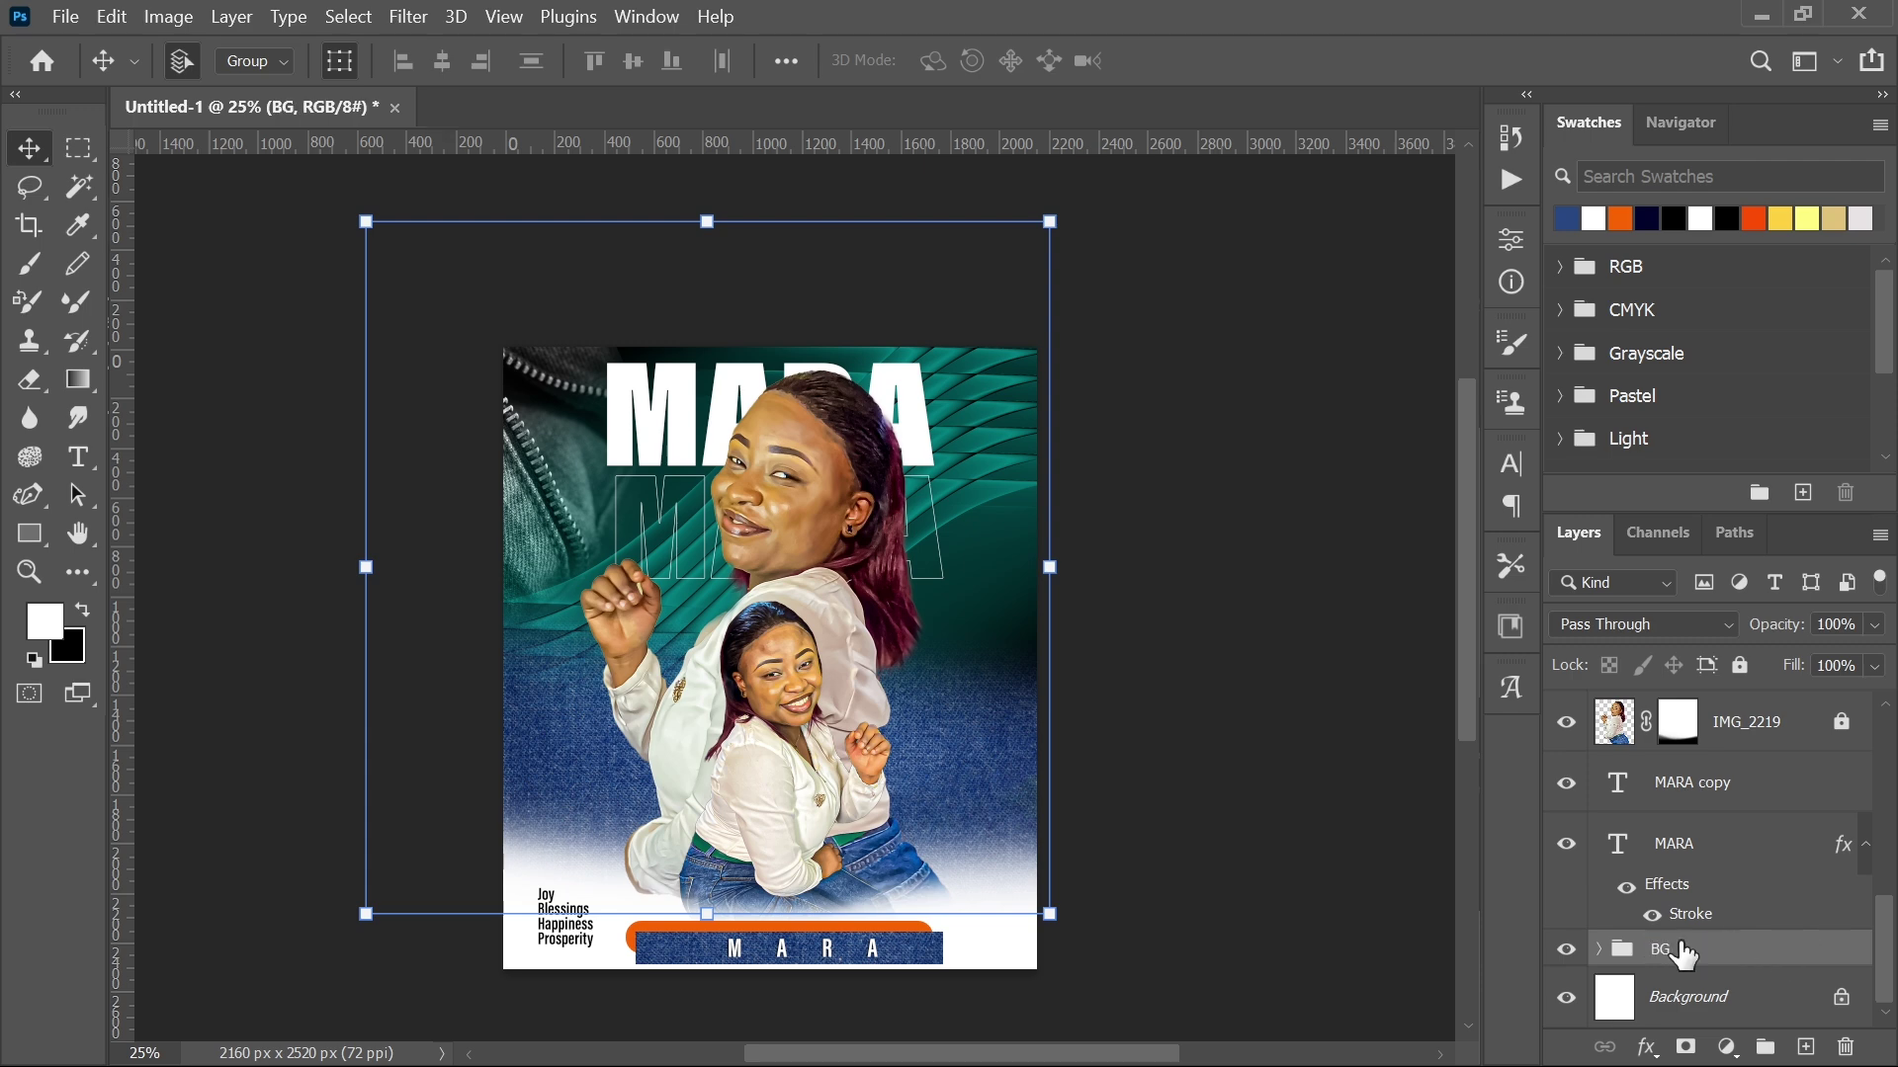
{"action": "left_click", "coordinate": [1745, 666]}
Step: Apply the Soft_Warming.look Color Lookup to the larger woman's IMG_2219 layer
{"action": "left_click", "coordinate": [751, 475]}
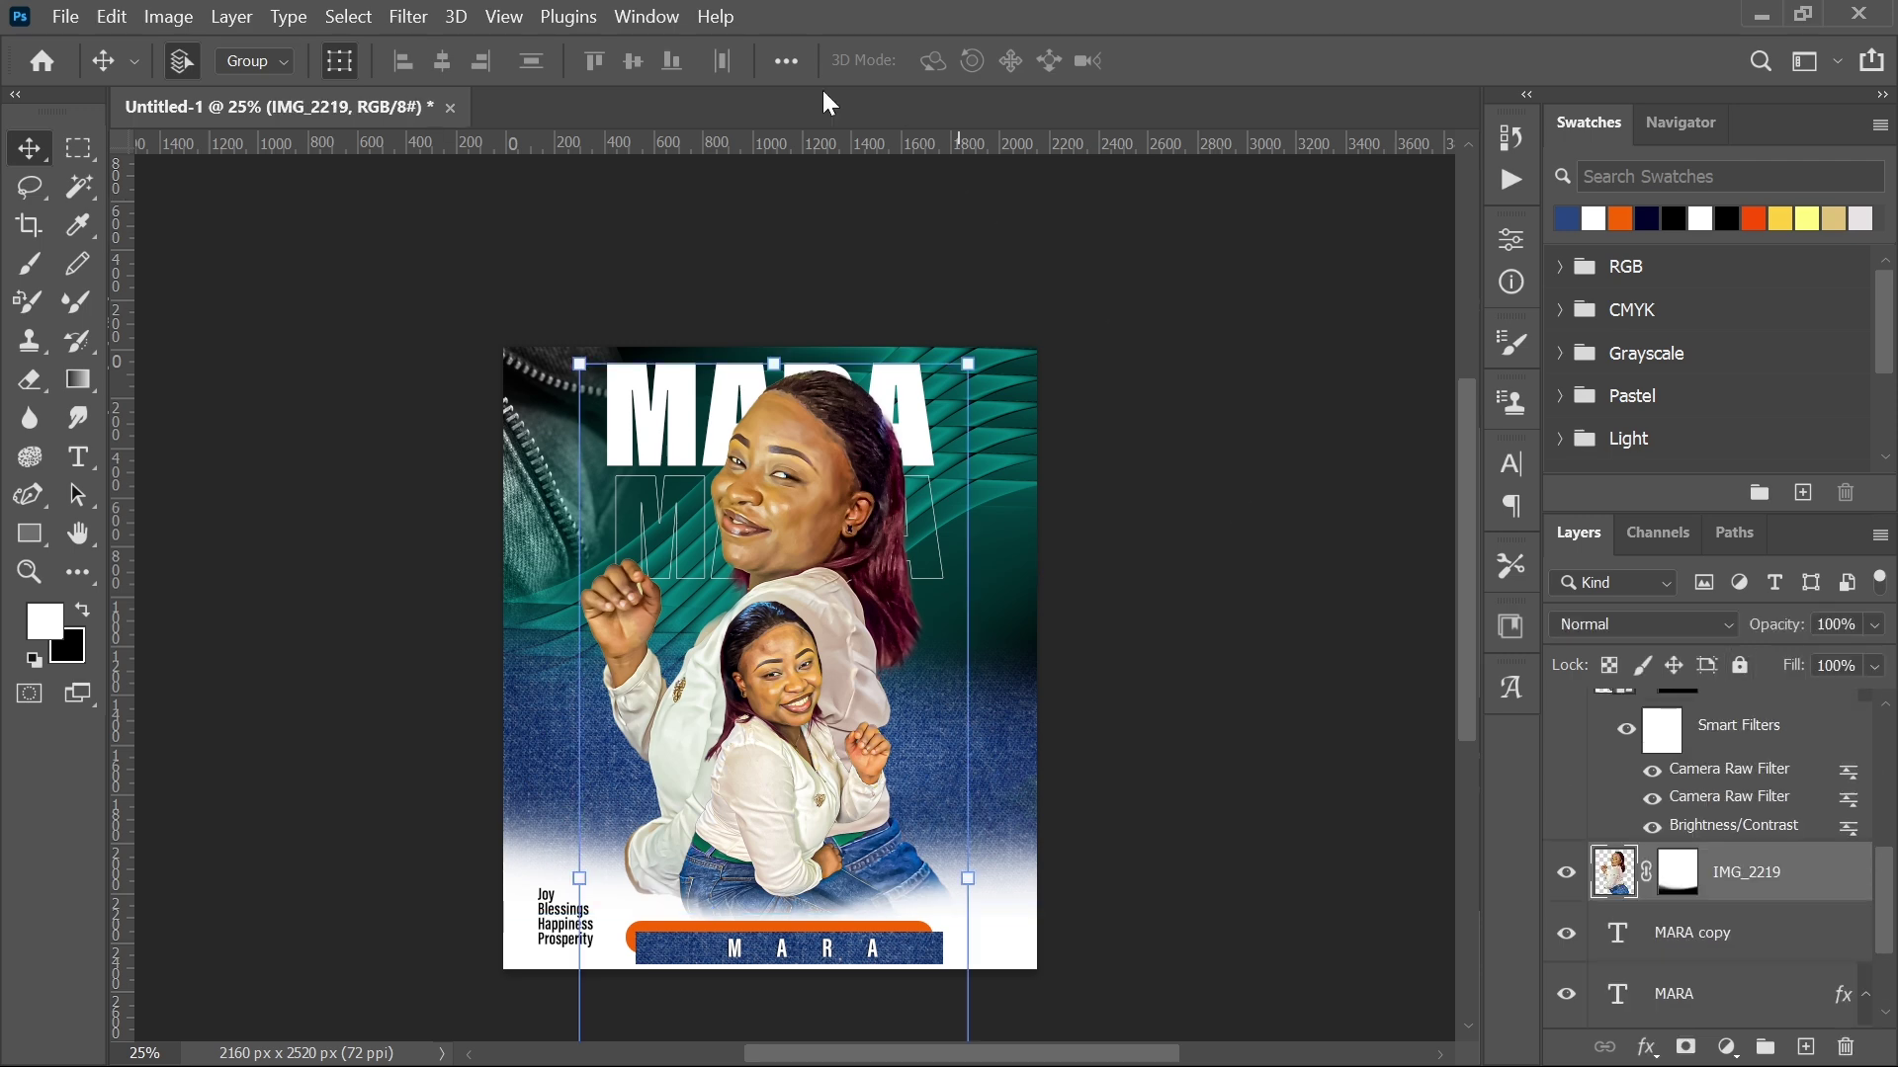
{"action": "left_click", "coordinate": [168, 16]}
{"action": "mouse_move", "coordinate": [214, 83]}
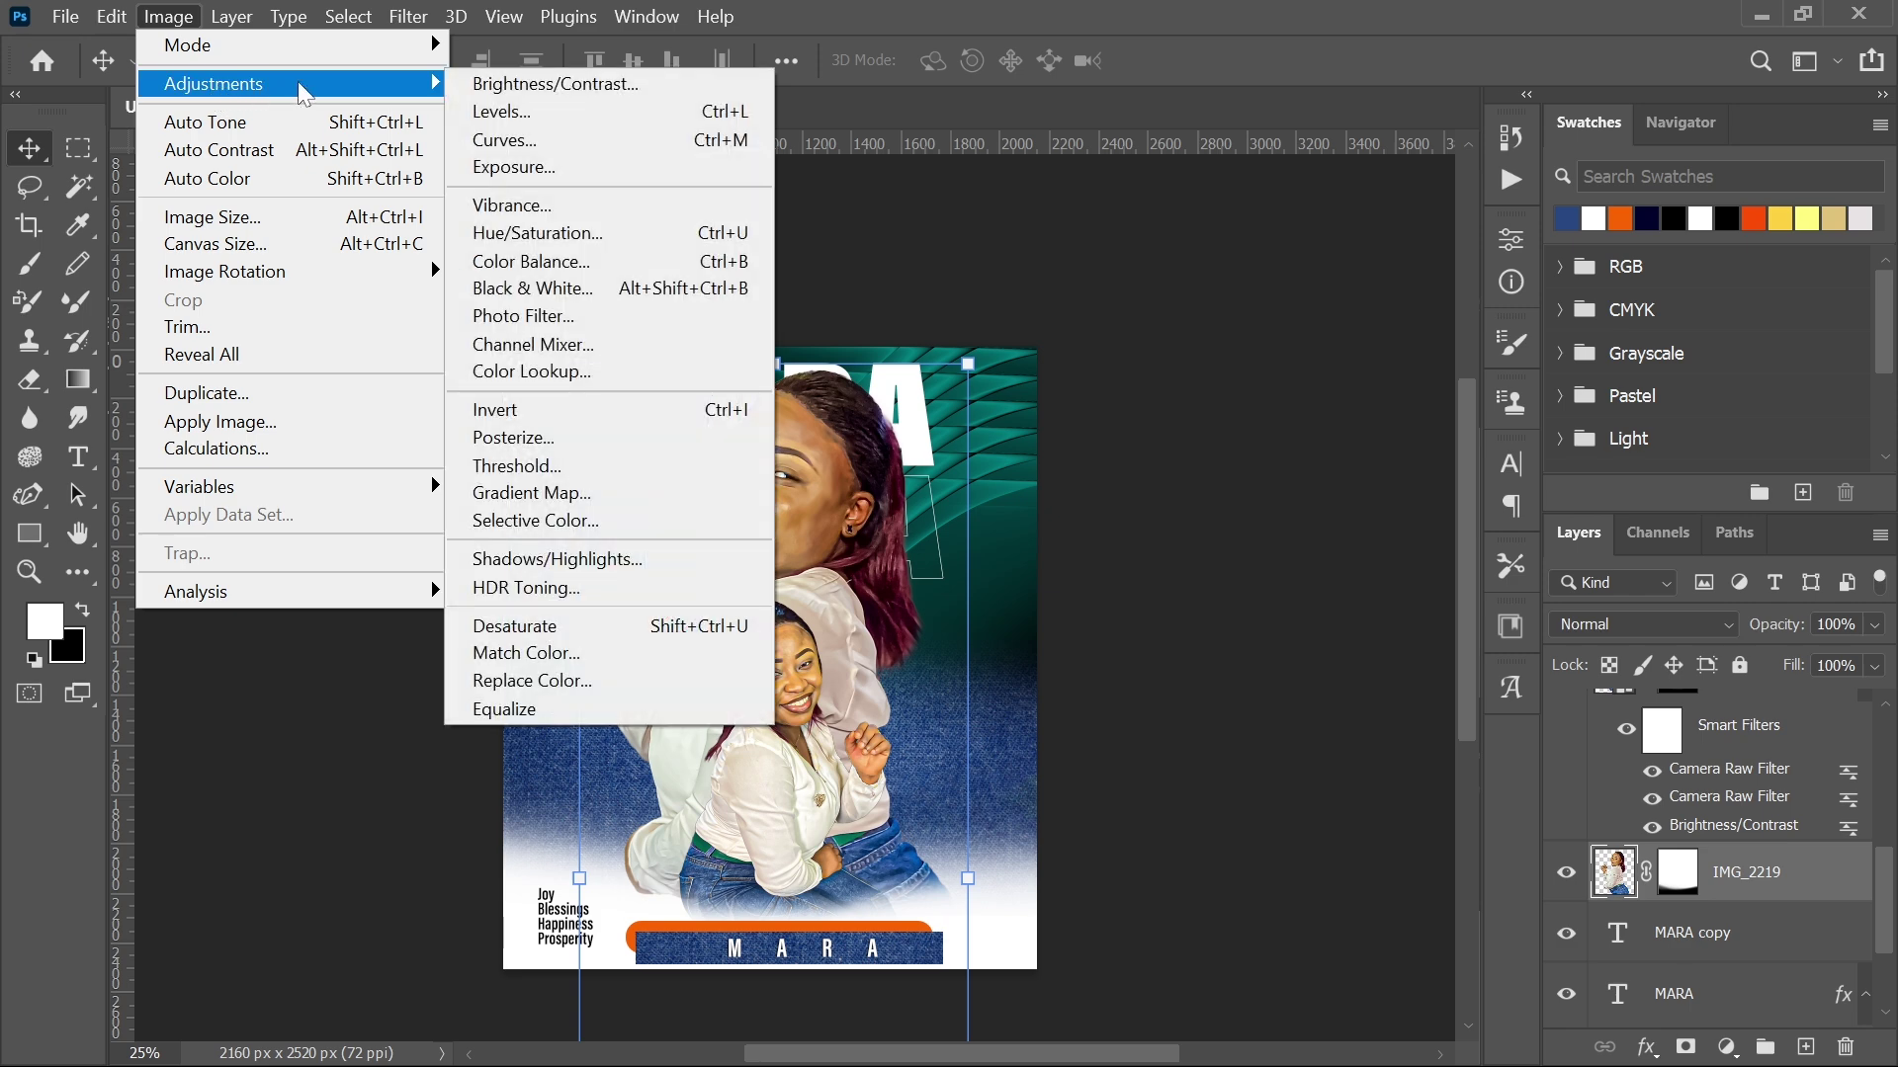
{"action": "left_click", "coordinate": [573, 381]}
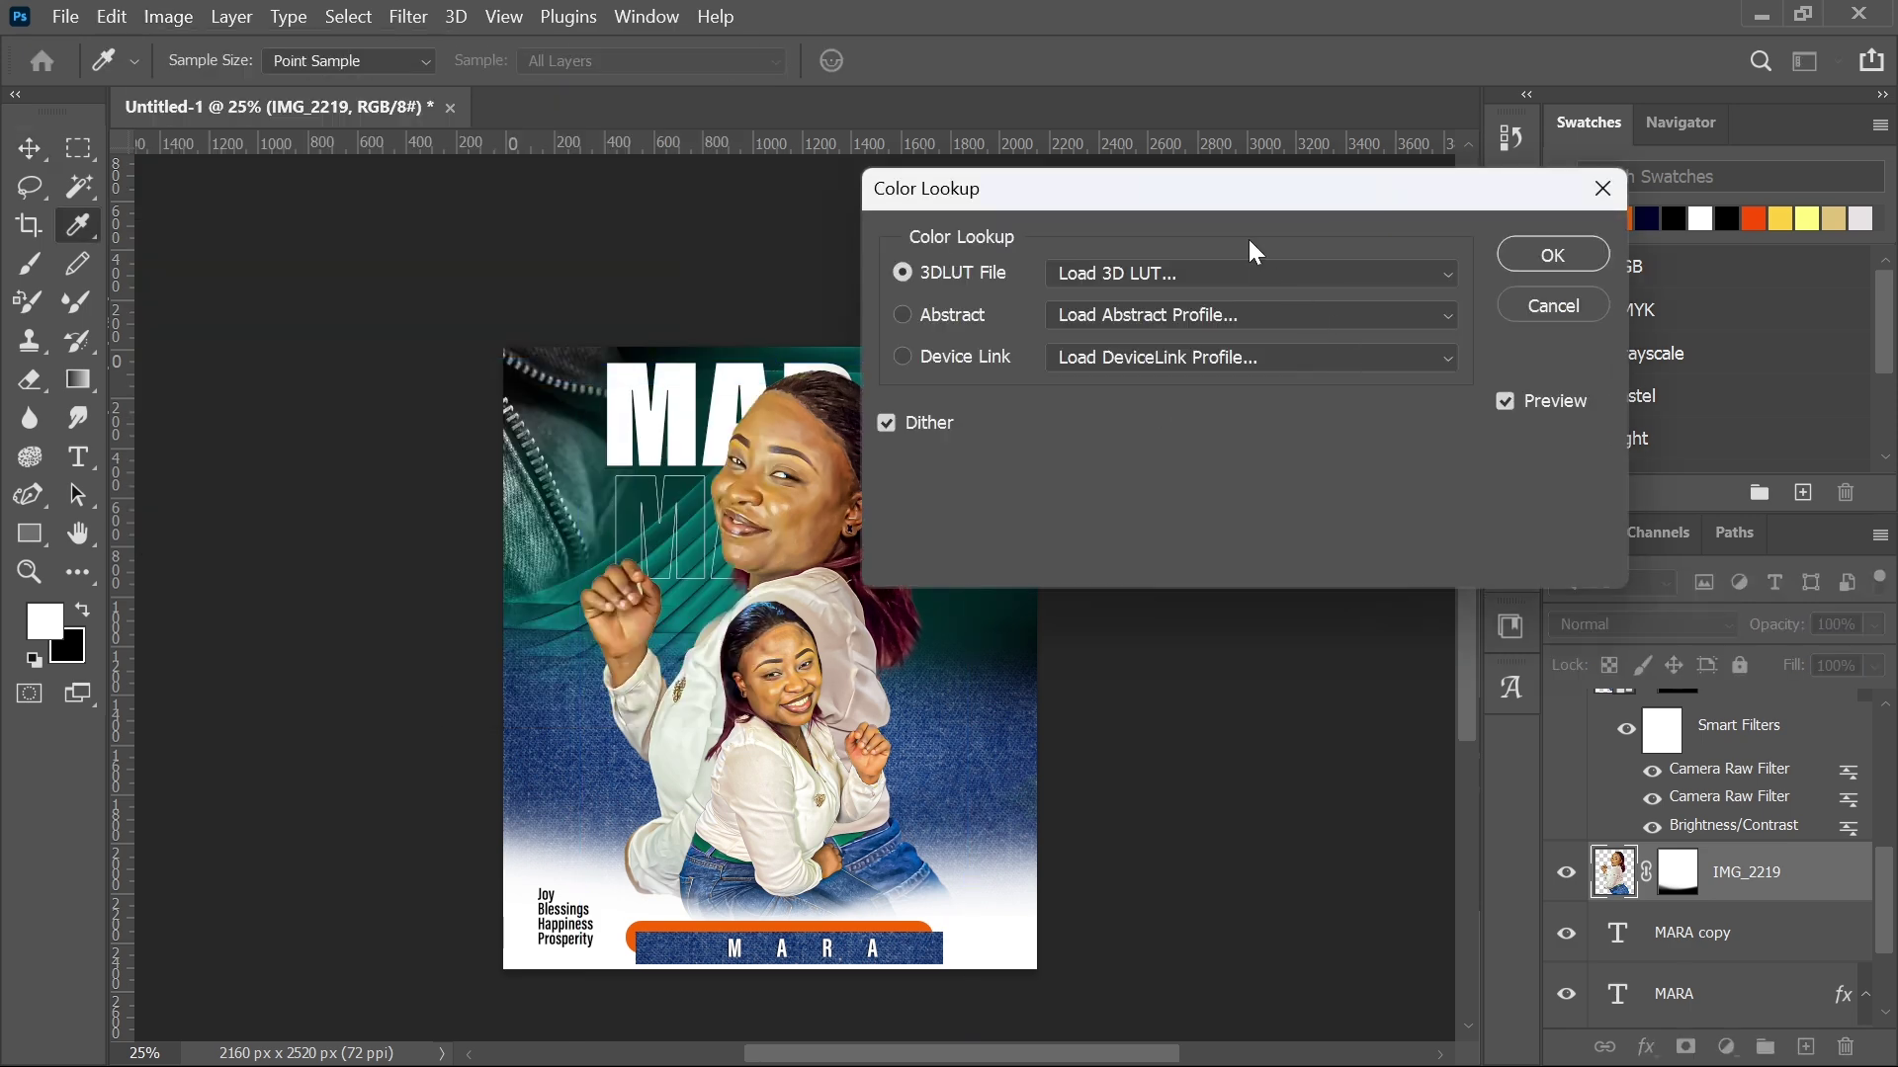
{"action": "left_click_drag", "start_coordinate": [1206, 185], "coordinate": [1469, 150]}
{"action": "left_click", "coordinate": [1715, 230]}
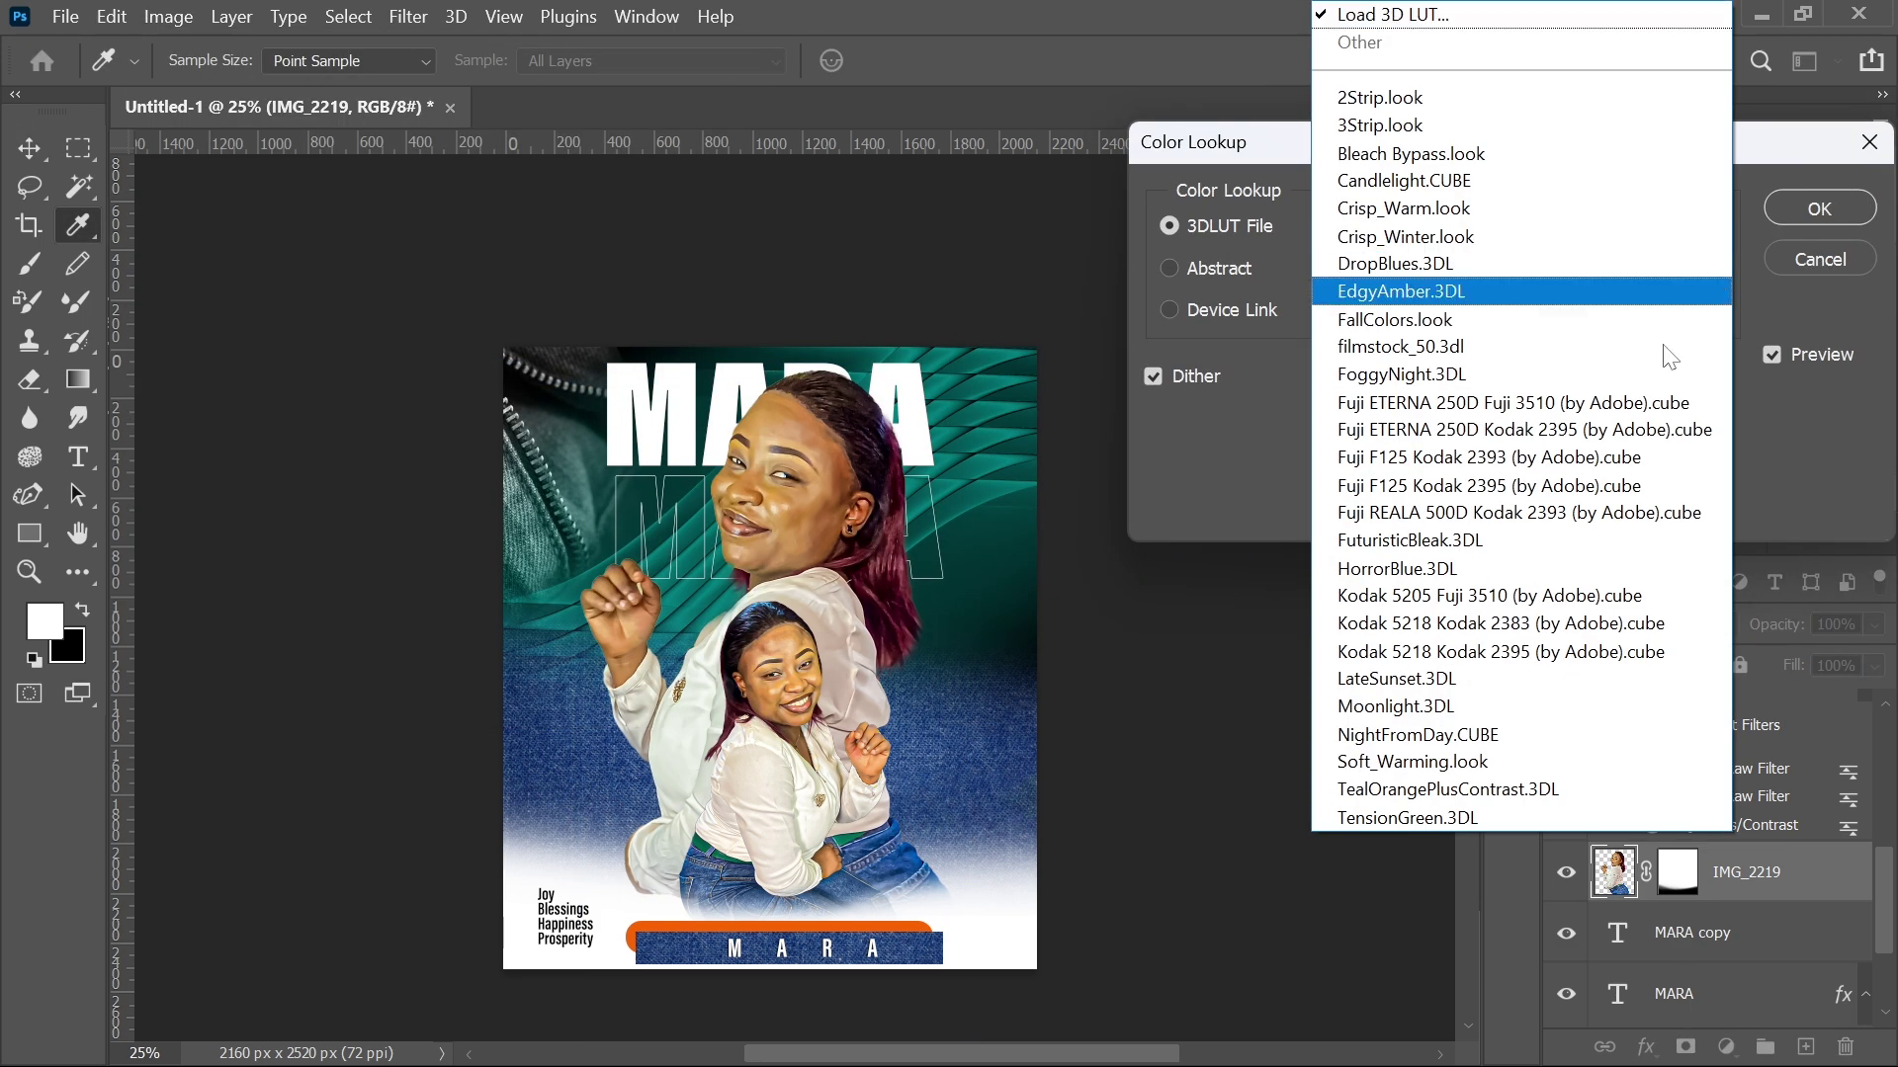
{"action": "left_click", "coordinate": [1424, 766]}
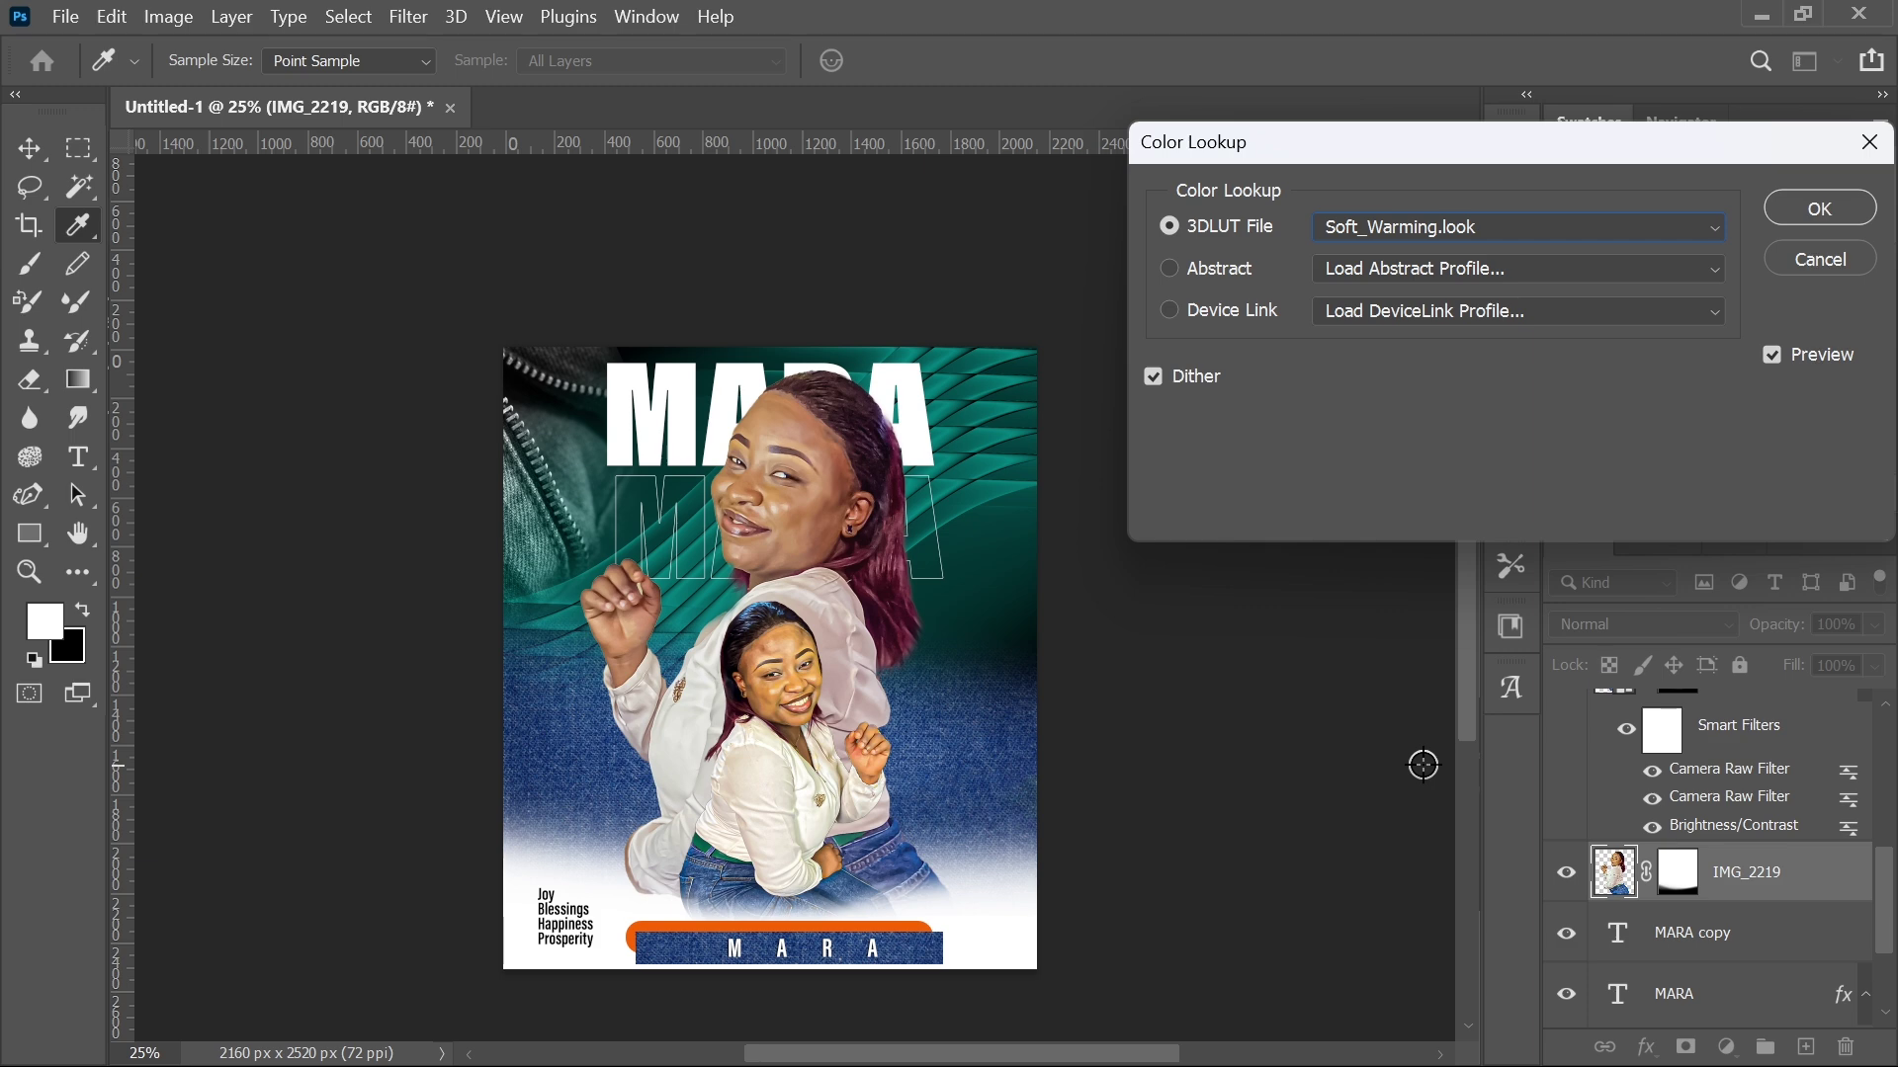
{"action": "left_click", "coordinate": [1820, 209]}
{"action": "key", "text": "v"}
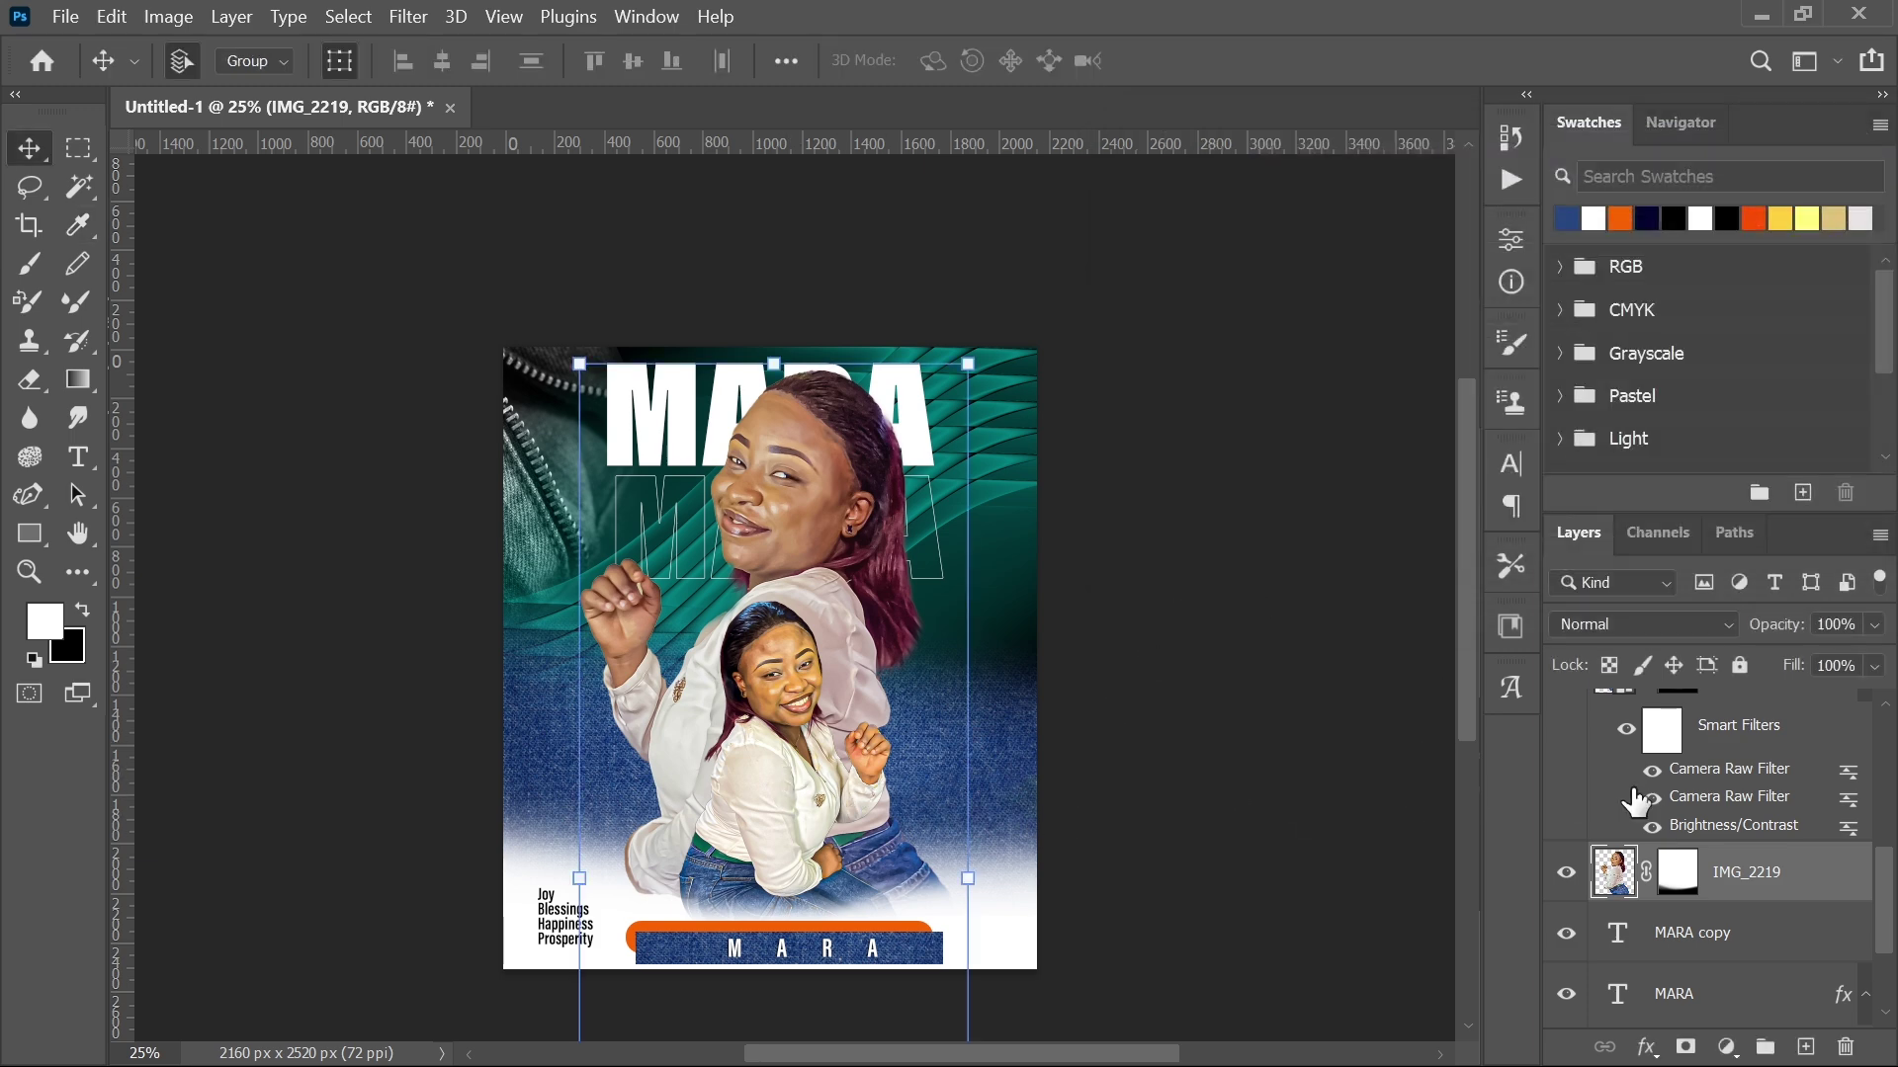
{"action": "scroll", "coordinate": [1673, 796], "scroll_direction": "up", "scroll_amount": 2}
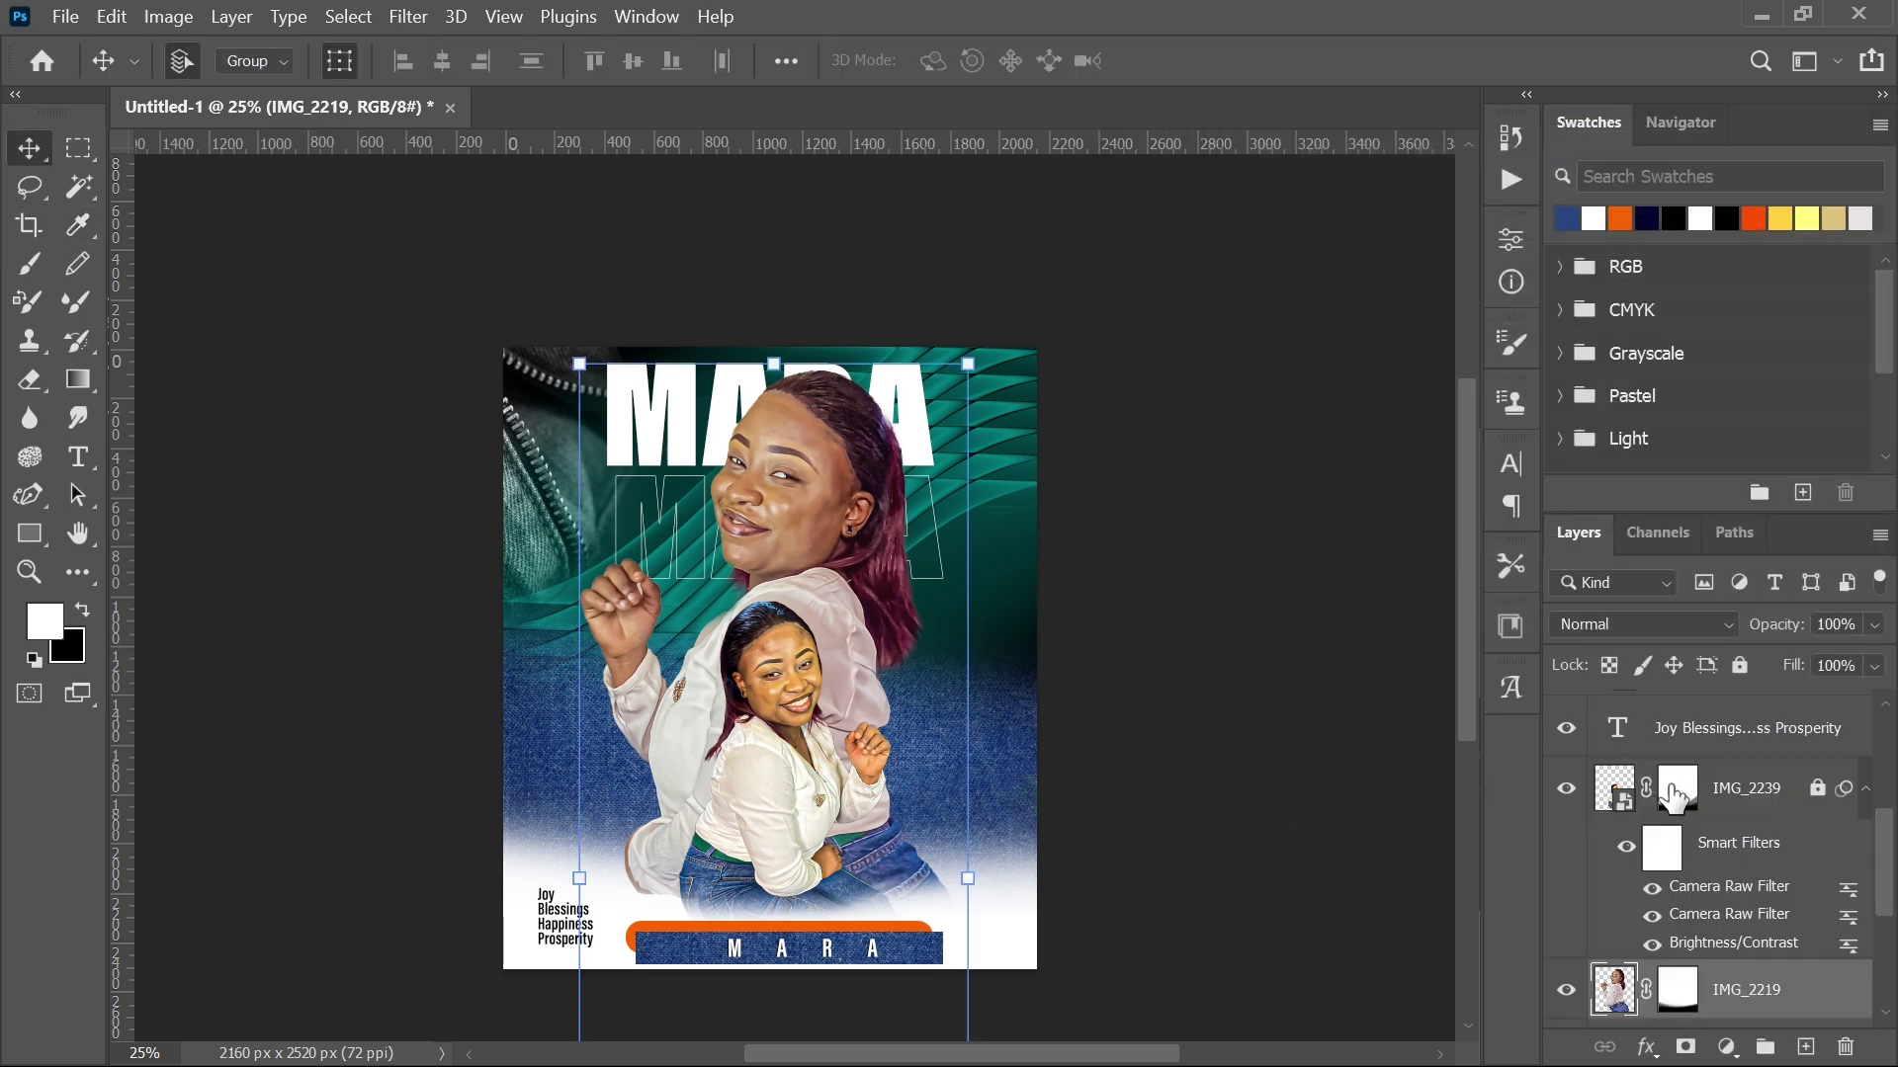
{"action": "left_click", "coordinate": [751, 755]}
{"action": "left_click", "coordinate": [1279, 644]}
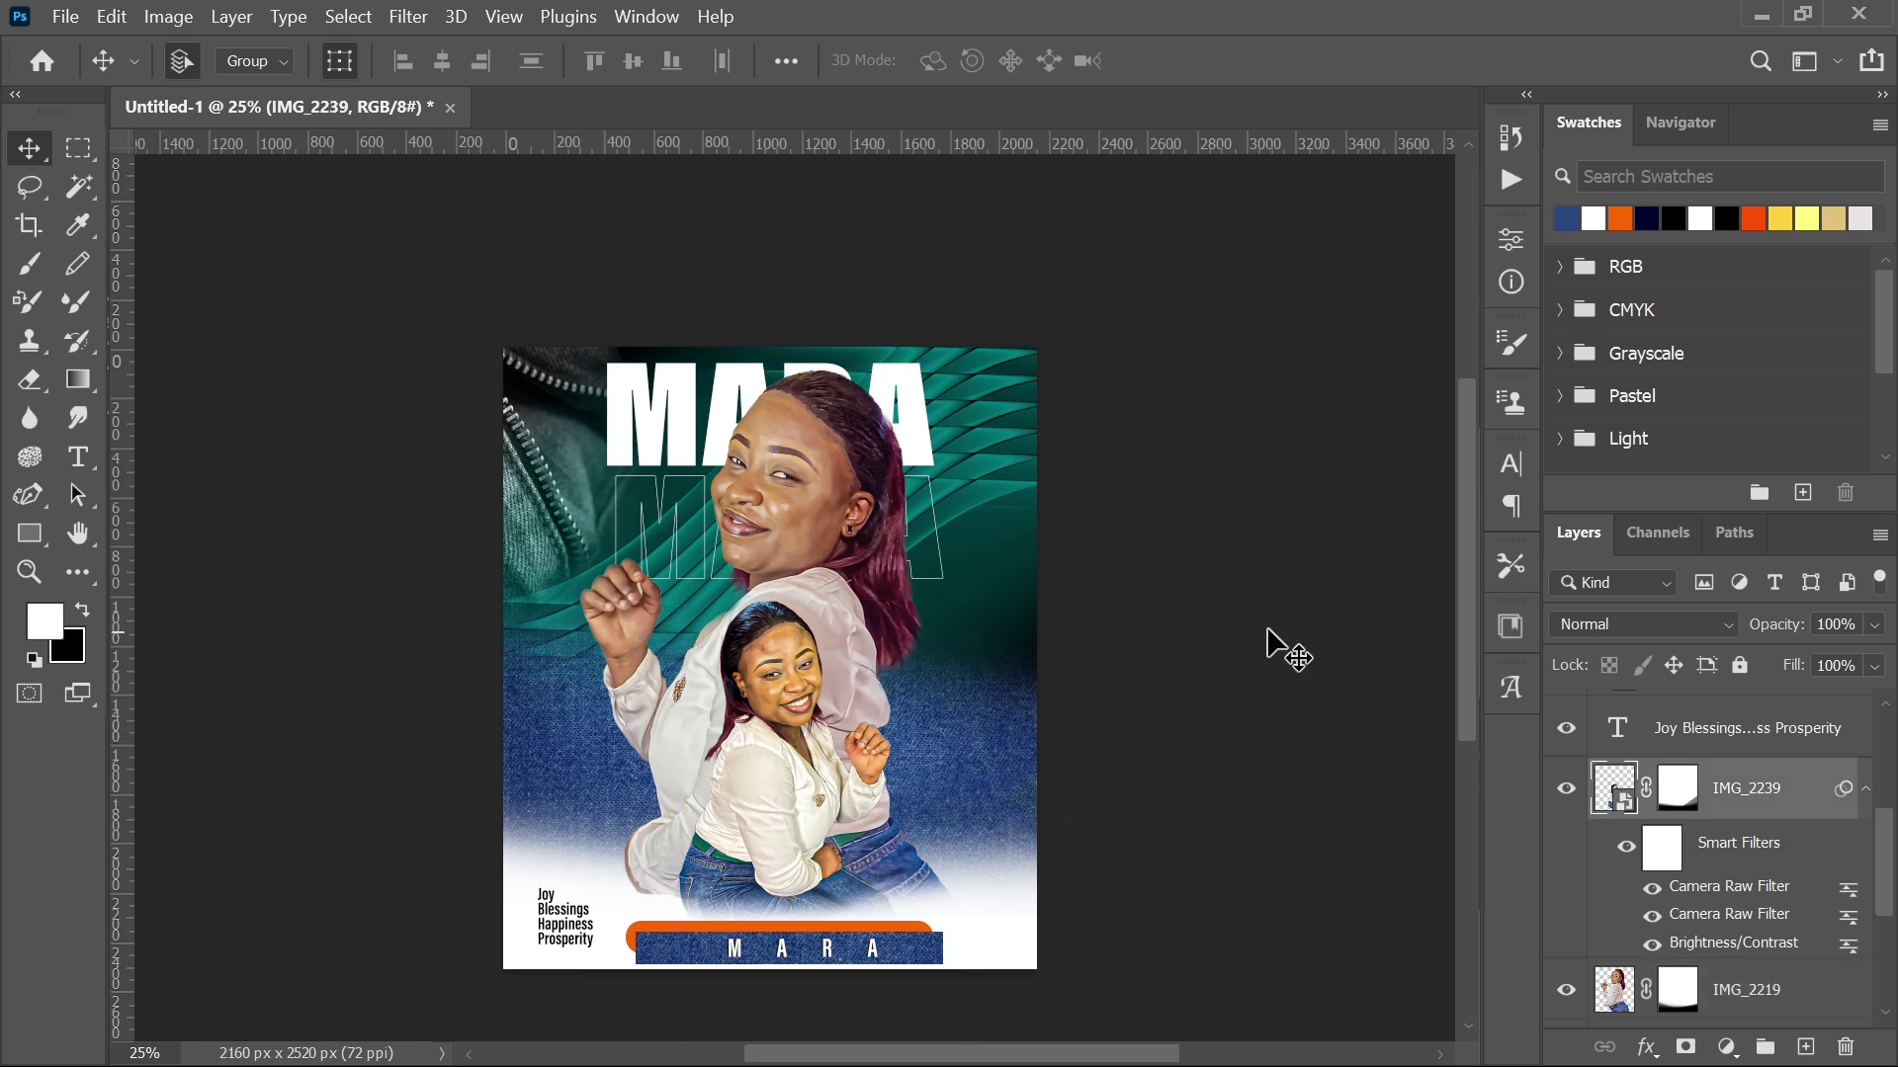
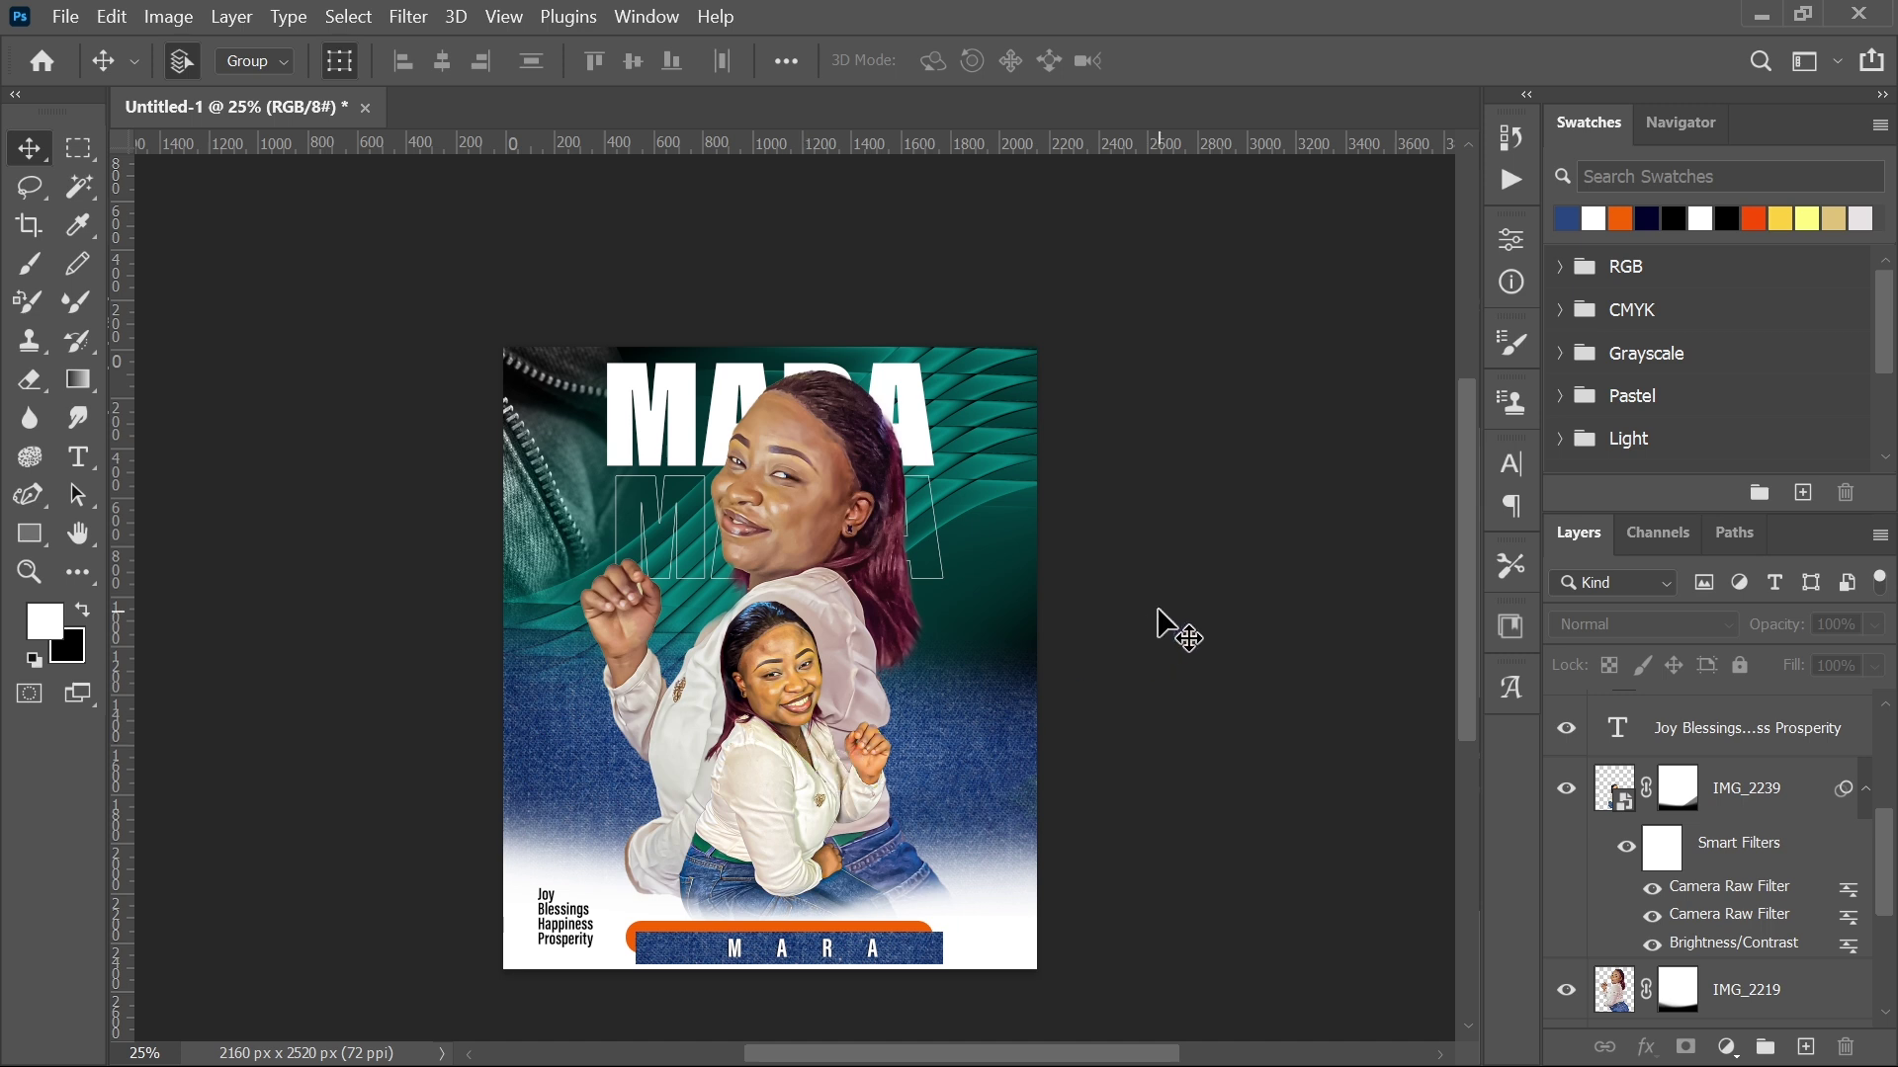
Step: Launch Topaz Adjust 5 on the IMG_2219 photo layer, skipping the getting-started tour
{"action": "left_click", "coordinate": [780, 526]}
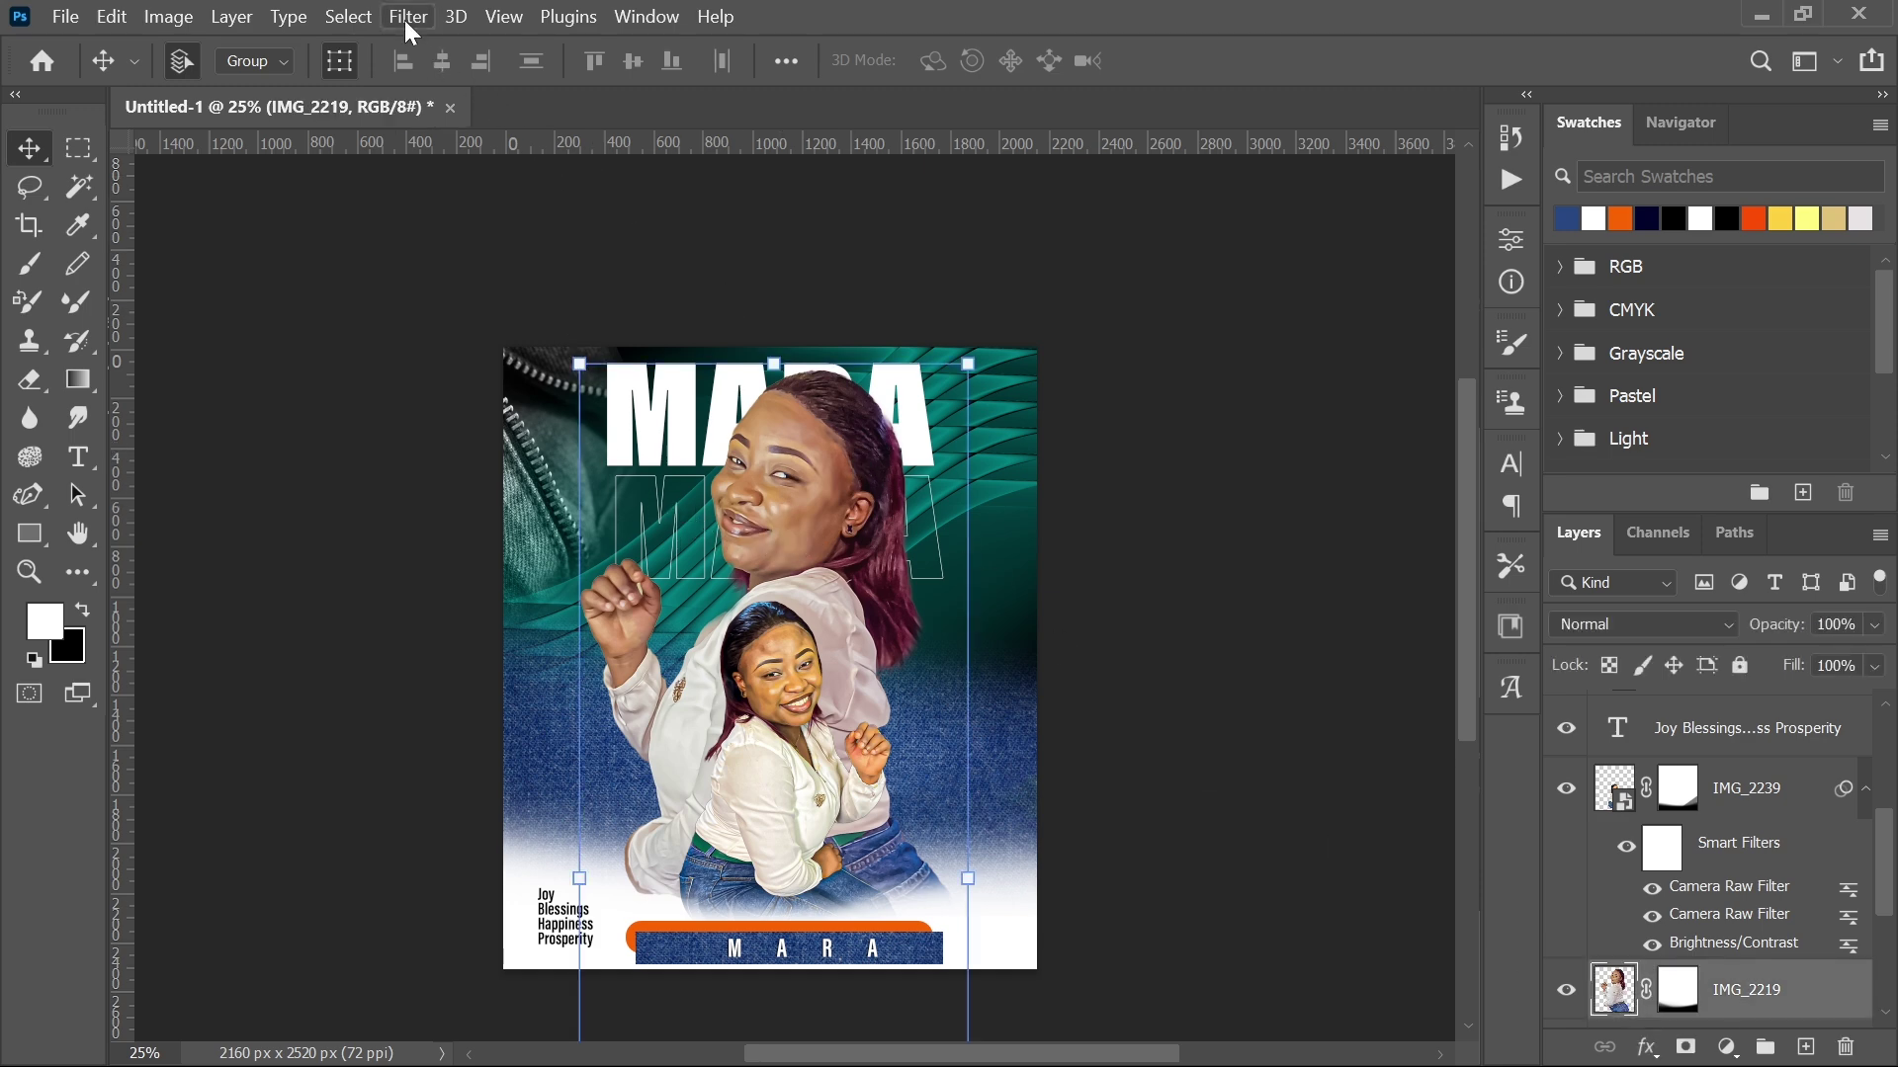
{"action": "left_click", "coordinate": [408, 17]}
{"action": "left_click", "coordinate": [841, 656]}
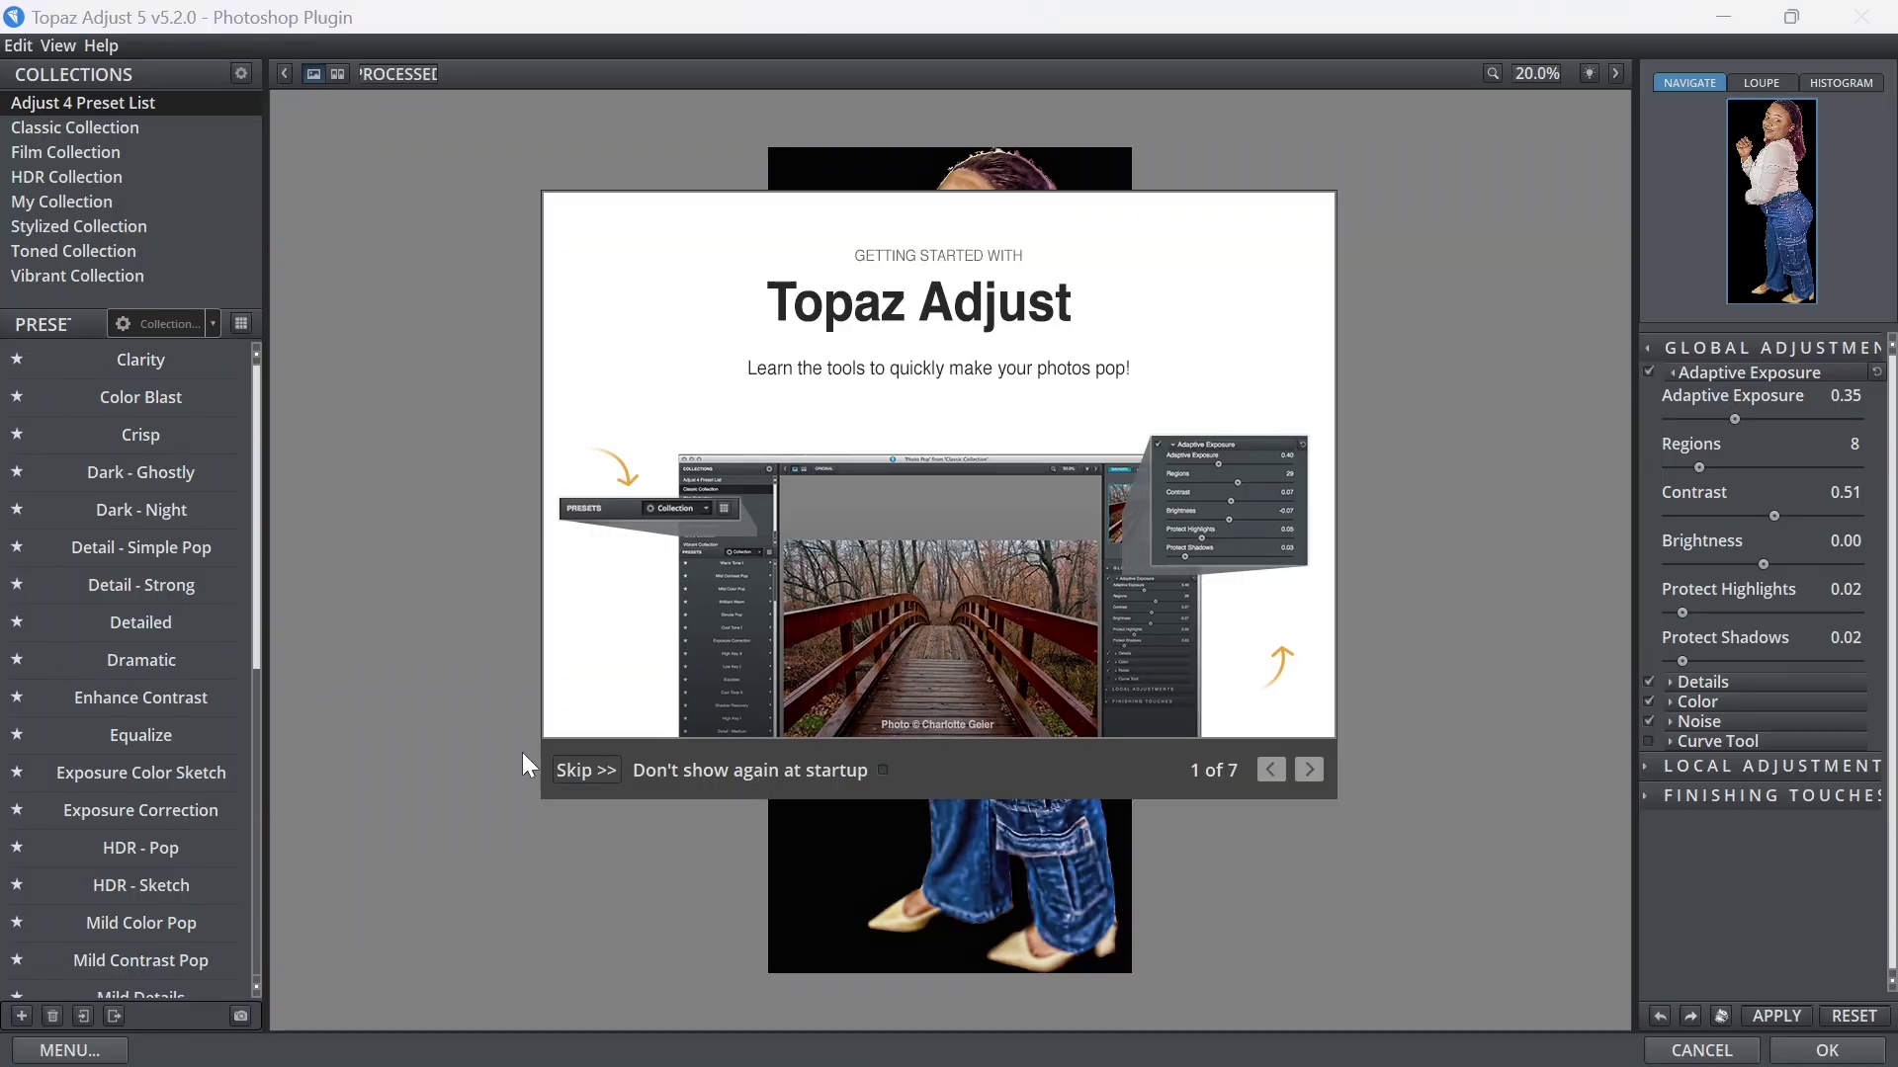
{"action": "left_click", "coordinate": [583, 770]}
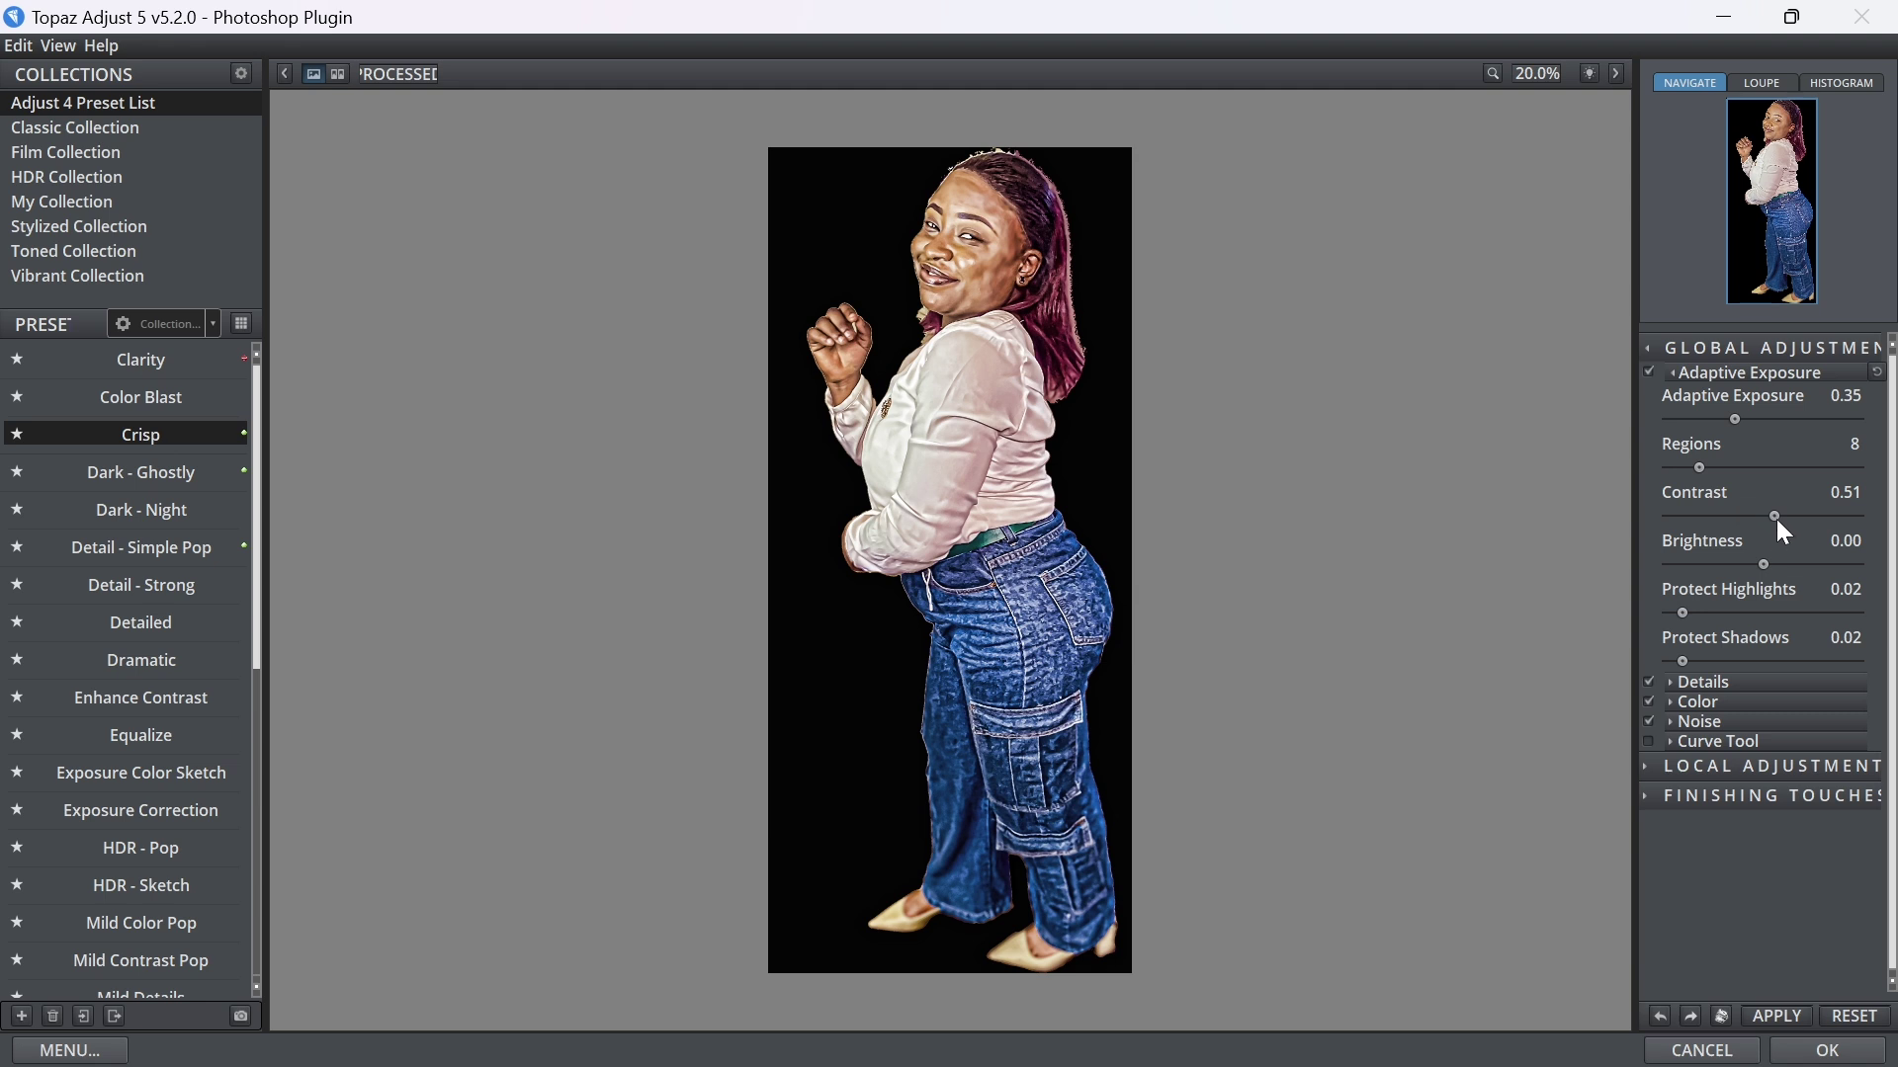
Step: Set adaptive exposure 0.00, contrast 0.46, detail radius 4.43 and threshold 0.11, then apply
{"action": "mouse_move", "coordinate": [1777, 520]}
{"action": "left_mouse_down"}
{"action": "mouse_move", "coordinate": [1727, 495]}
{"action": "mouse_move", "coordinate": [1752, 514]}
{"action": "mouse_move", "coordinate": [1742, 565]}
{"action": "mouse_move", "coordinate": [1766, 571]}
{"action": "left_mouse_up"}
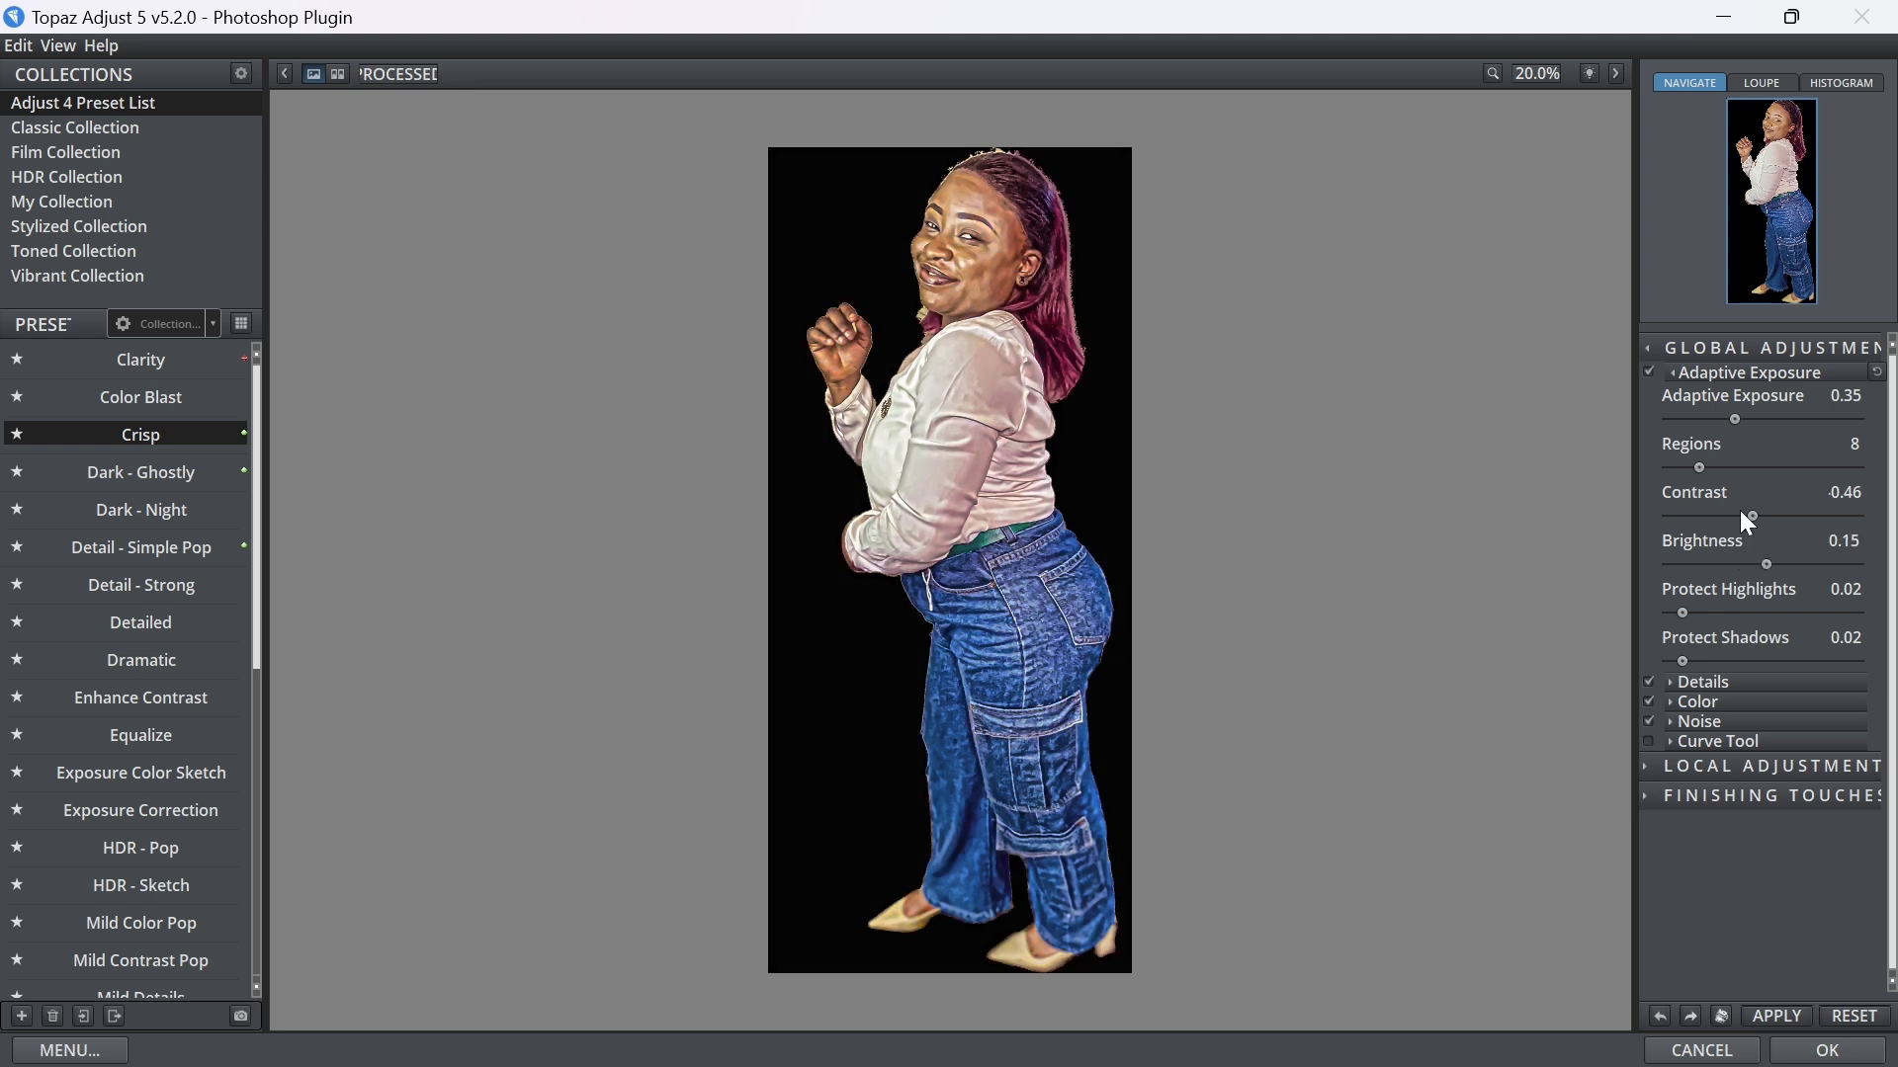
{"action": "left_click_drag", "start_coordinate": [1732, 415], "coordinate": [1668, 418]}
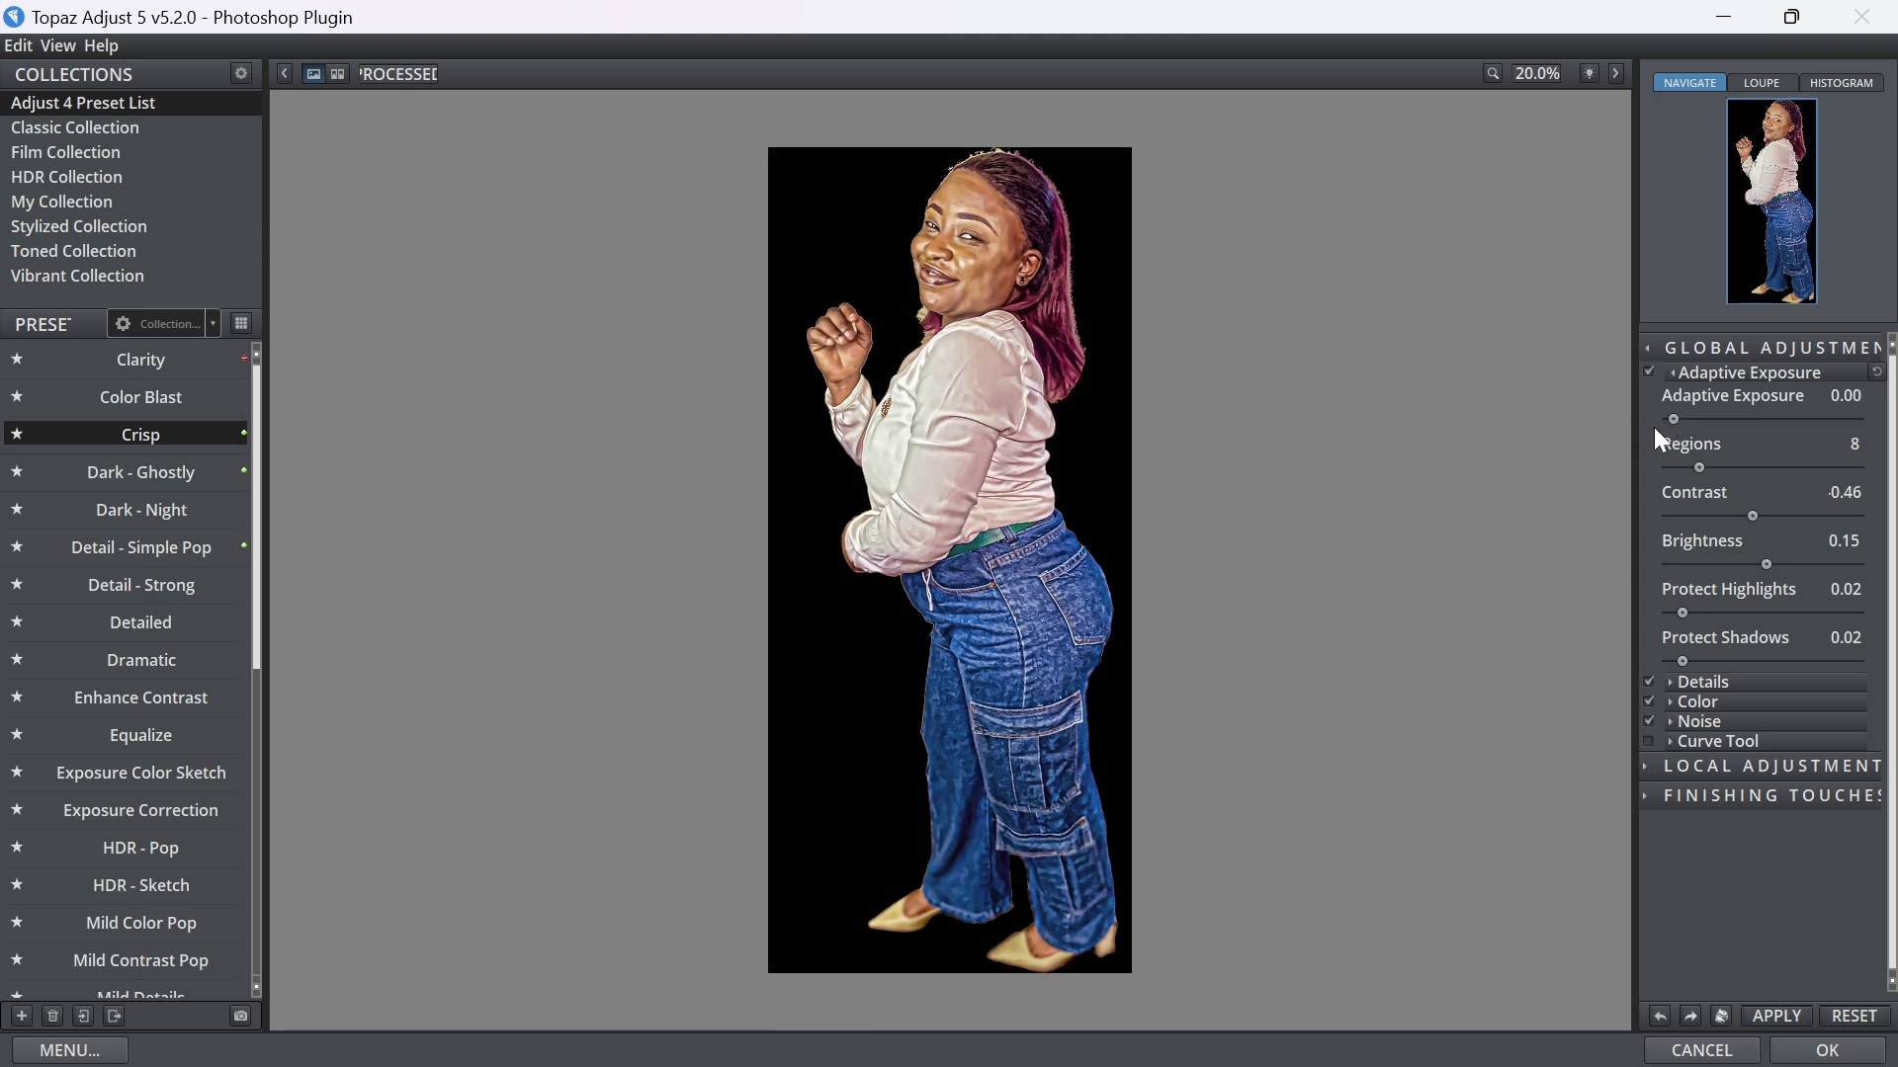
{"action": "left_click_drag", "start_coordinate": [1671, 417], "coordinate": [1645, 415]}
{"action": "left_click", "coordinate": [1678, 683]}
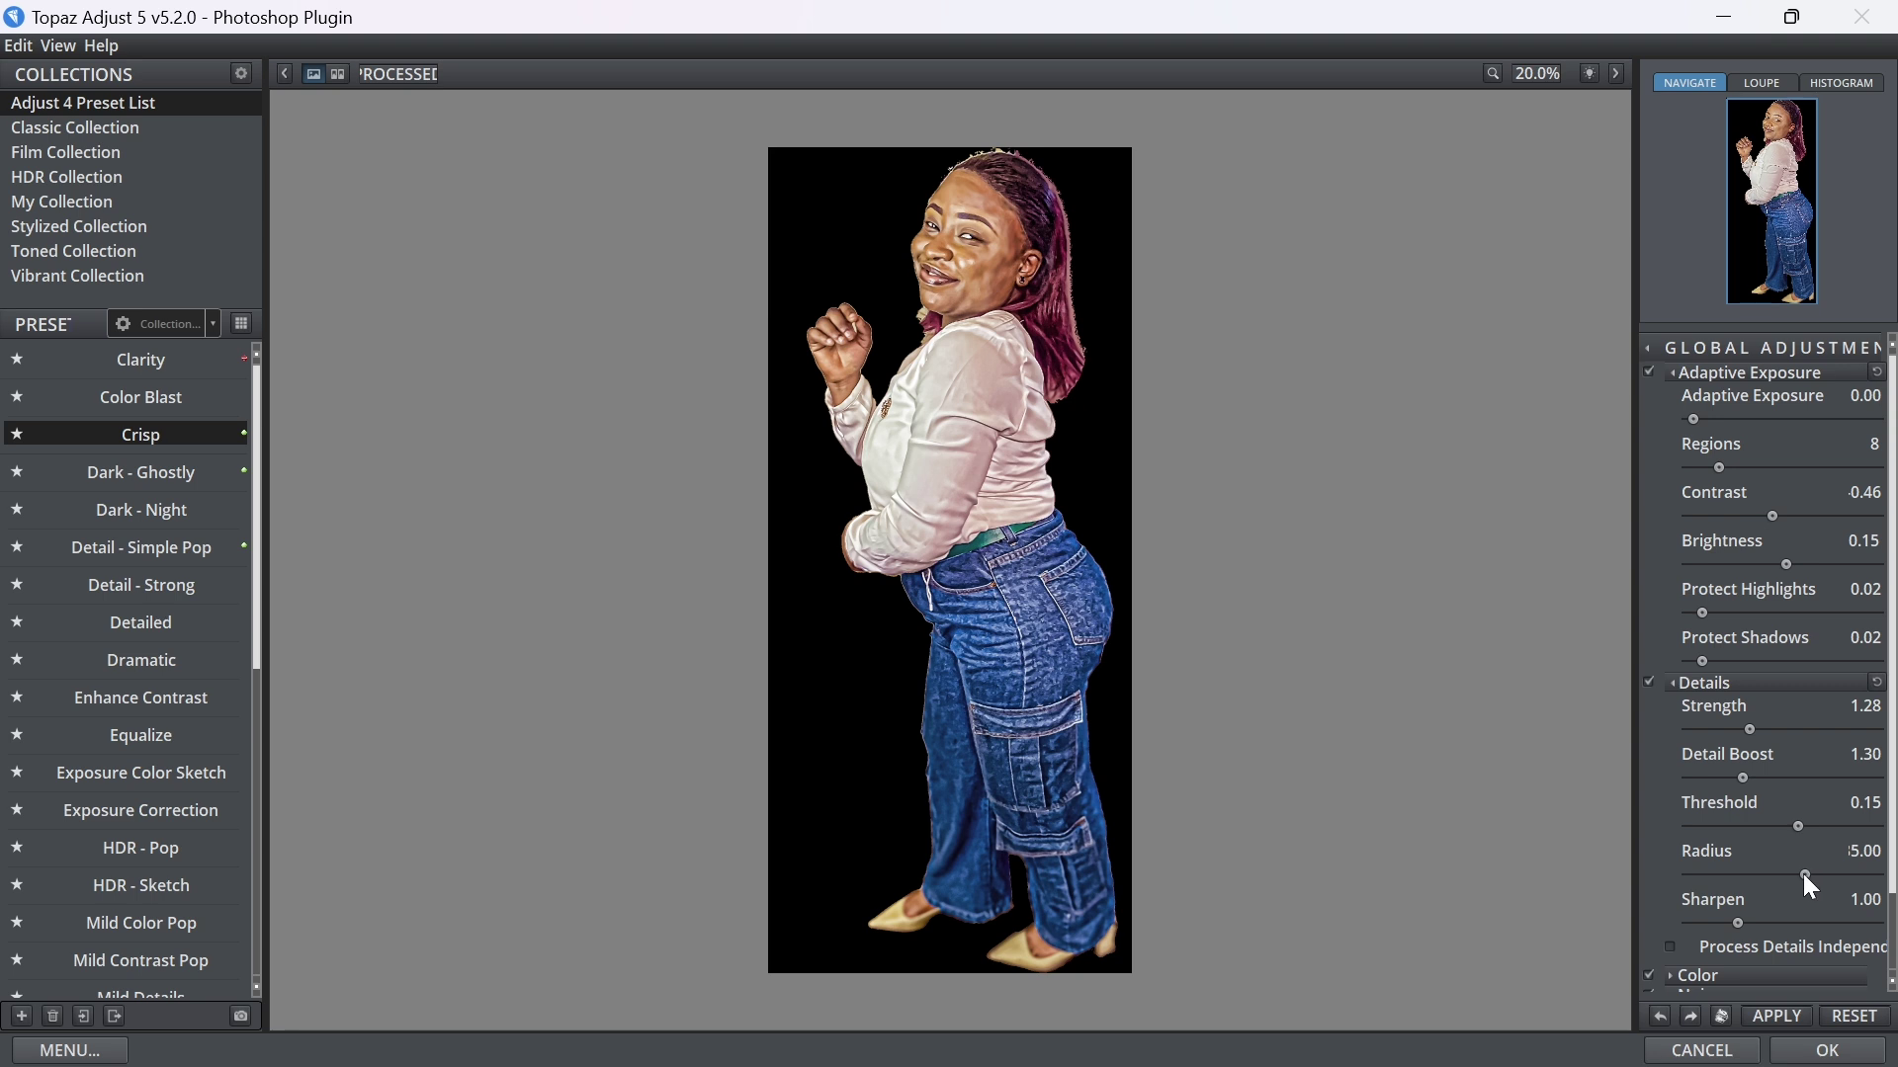
{"action": "mouse_move", "coordinate": [1802, 874]}
{"action": "left_mouse_down"}
{"action": "mouse_move", "coordinate": [1754, 875]}
{"action": "mouse_move", "coordinate": [1767, 826]}
{"action": "left_mouse_up"}
{"action": "left_click", "coordinate": [1827, 1050]}
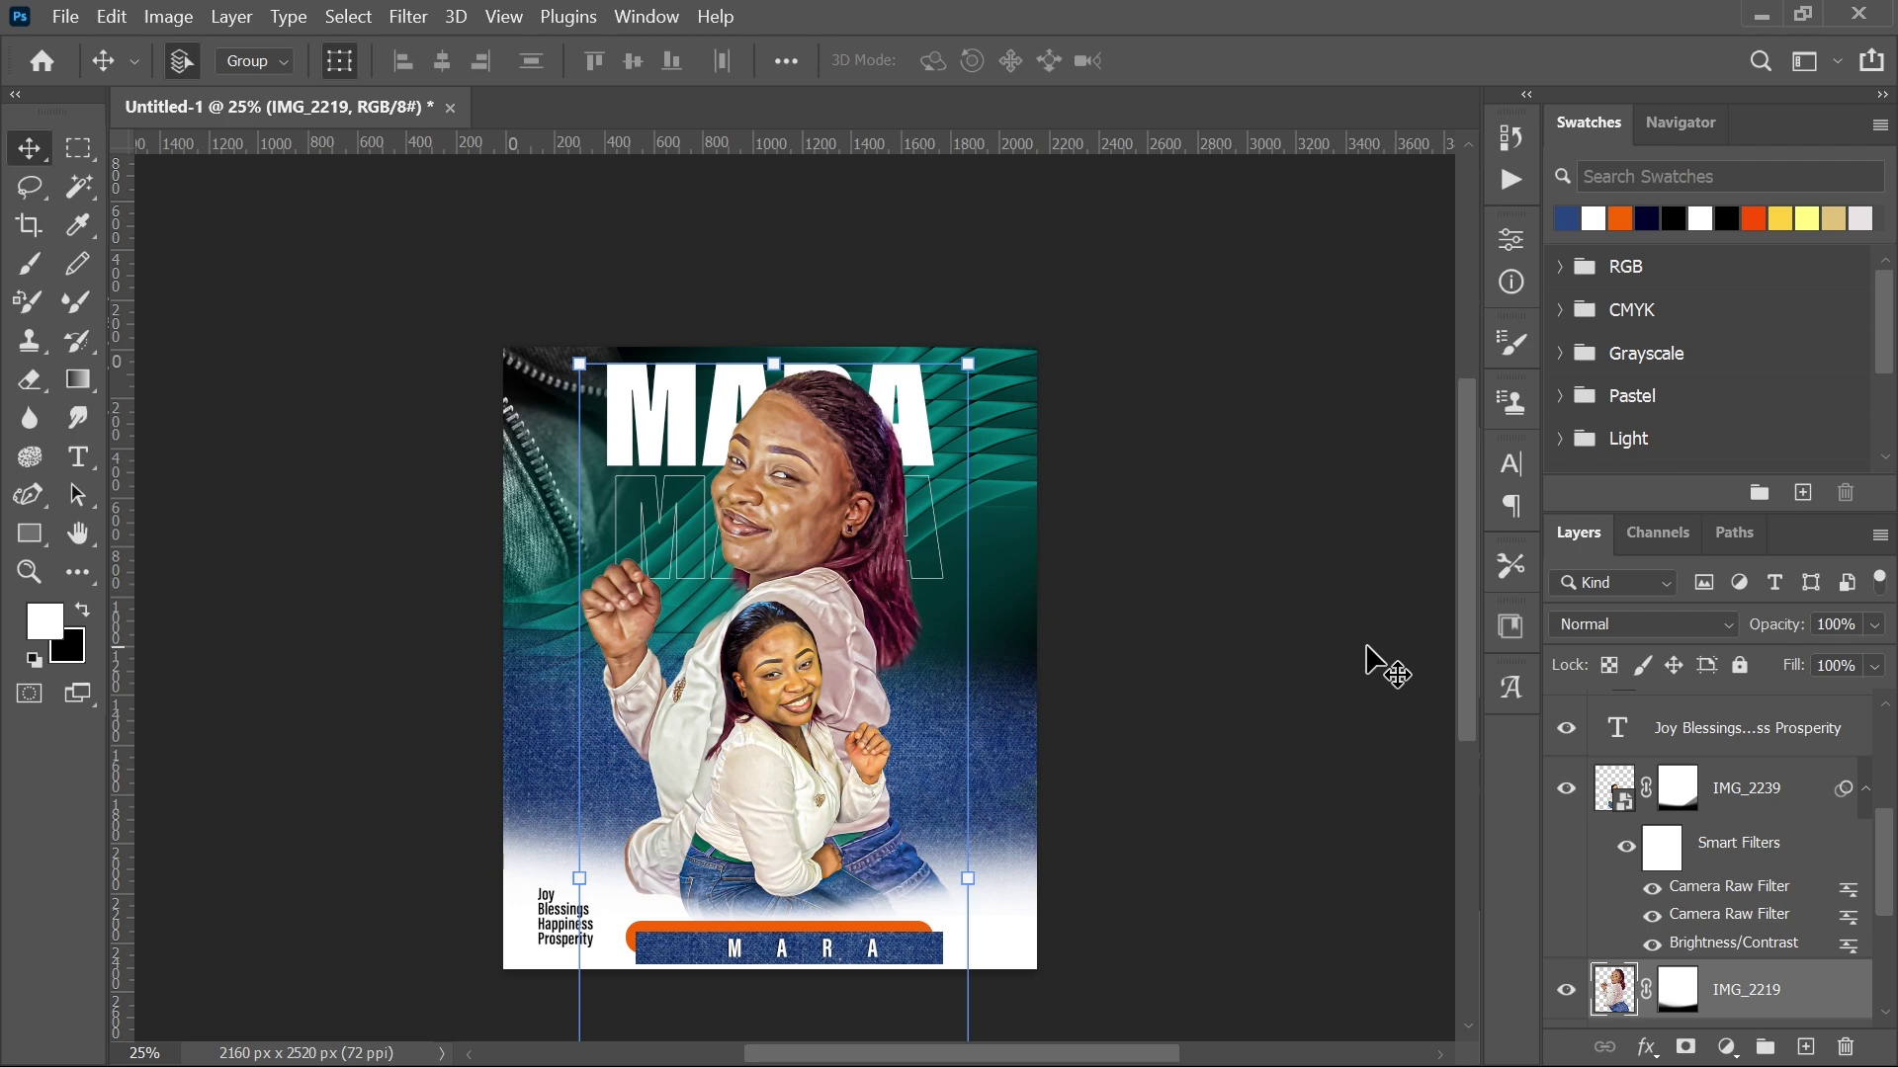
Step: Zoom in to inspect the enhanced photo, zoom back out, and reselect the IMG_2219 layer
{"action": "key", "text": "ctrl+plus"}
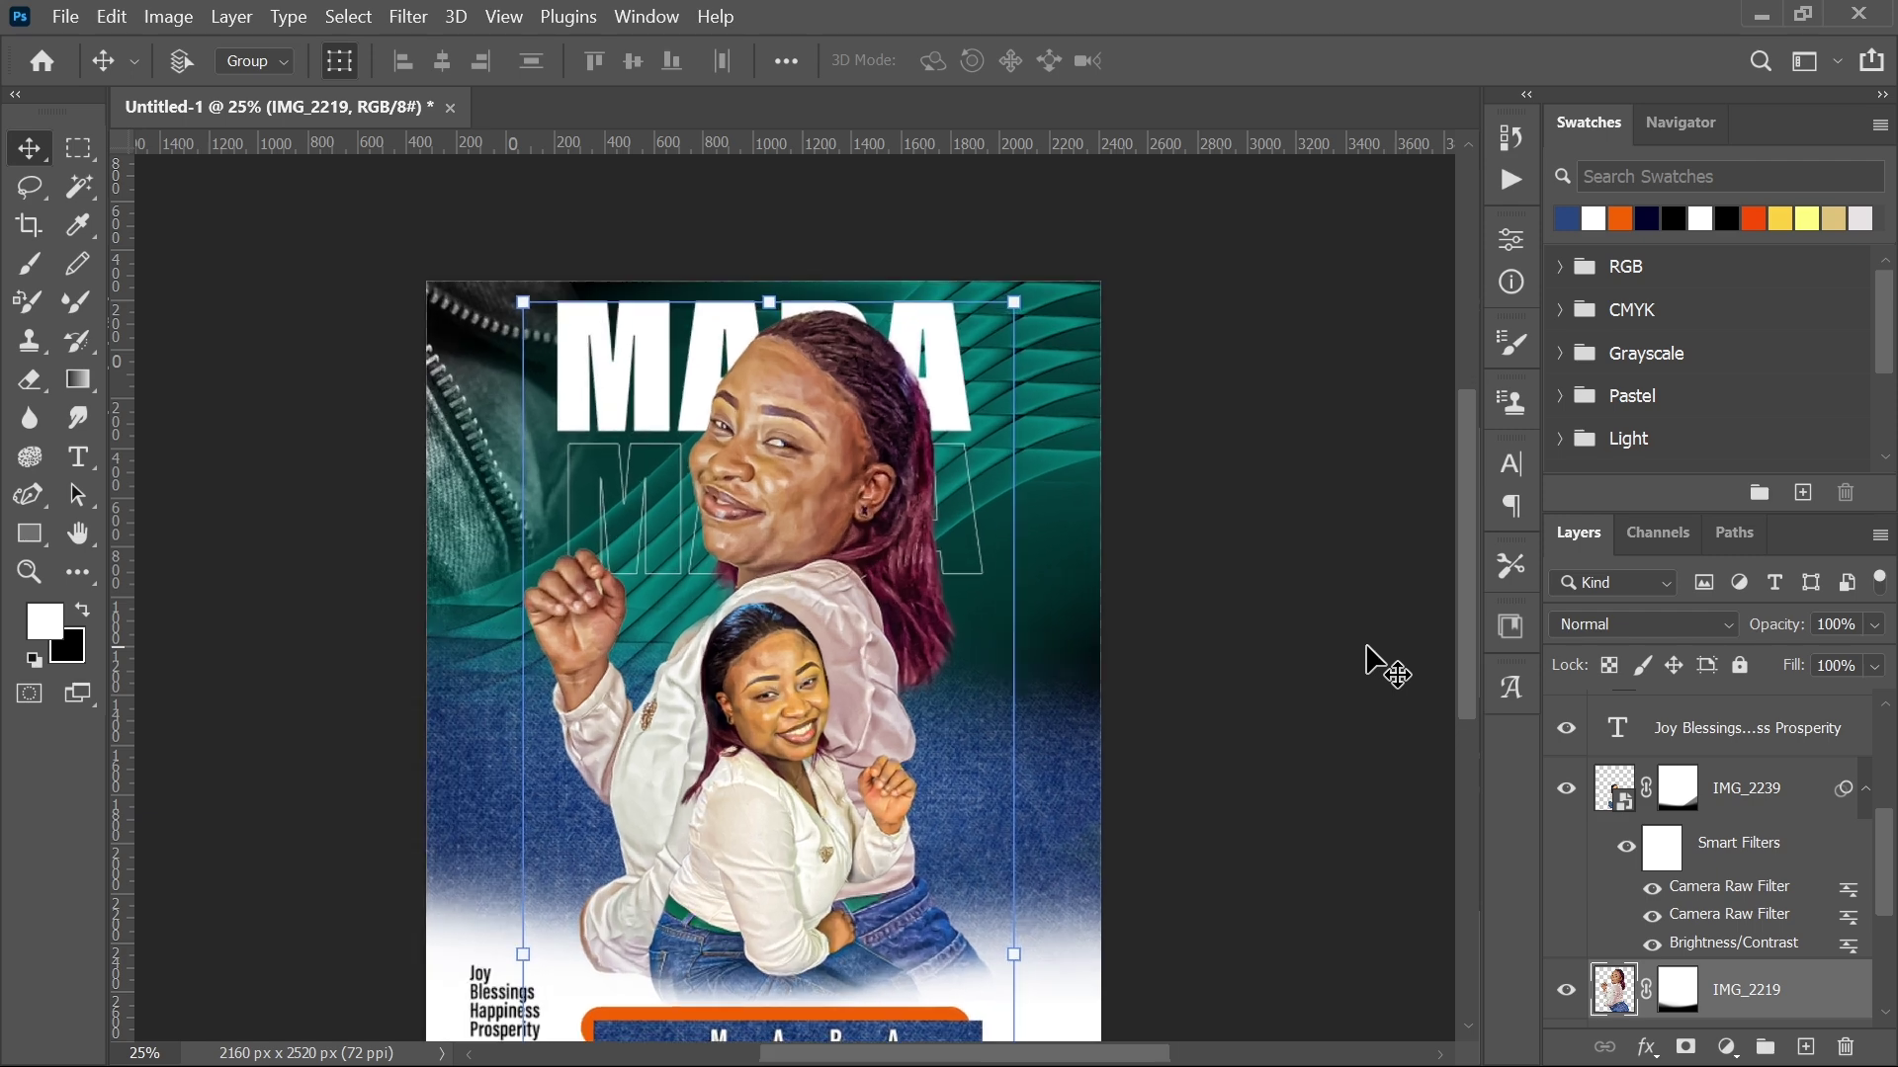
{"action": "key", "text": "ctrl+plus"}
{"action": "key", "text": "ctrl+minus"}
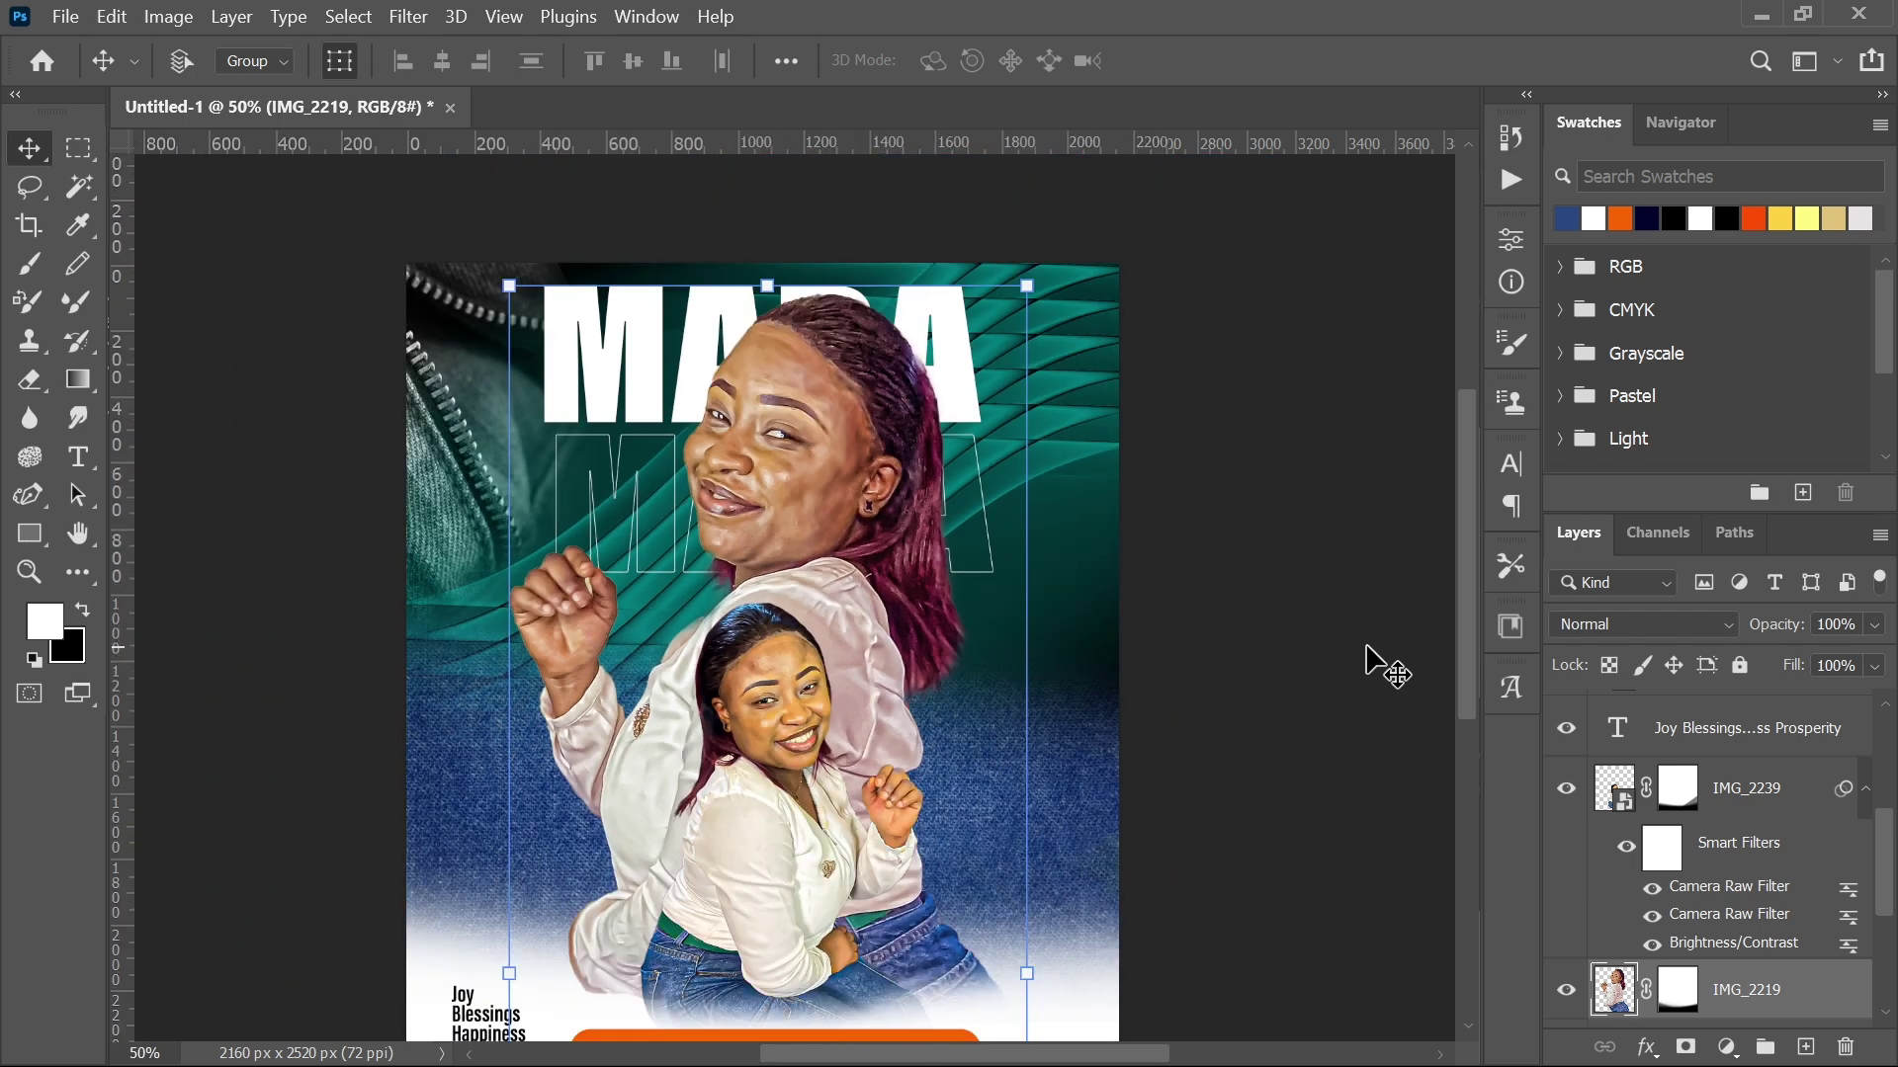
{"action": "key", "text": "ctrl+minus"}
{"action": "left_click", "coordinate": [1193, 731]}
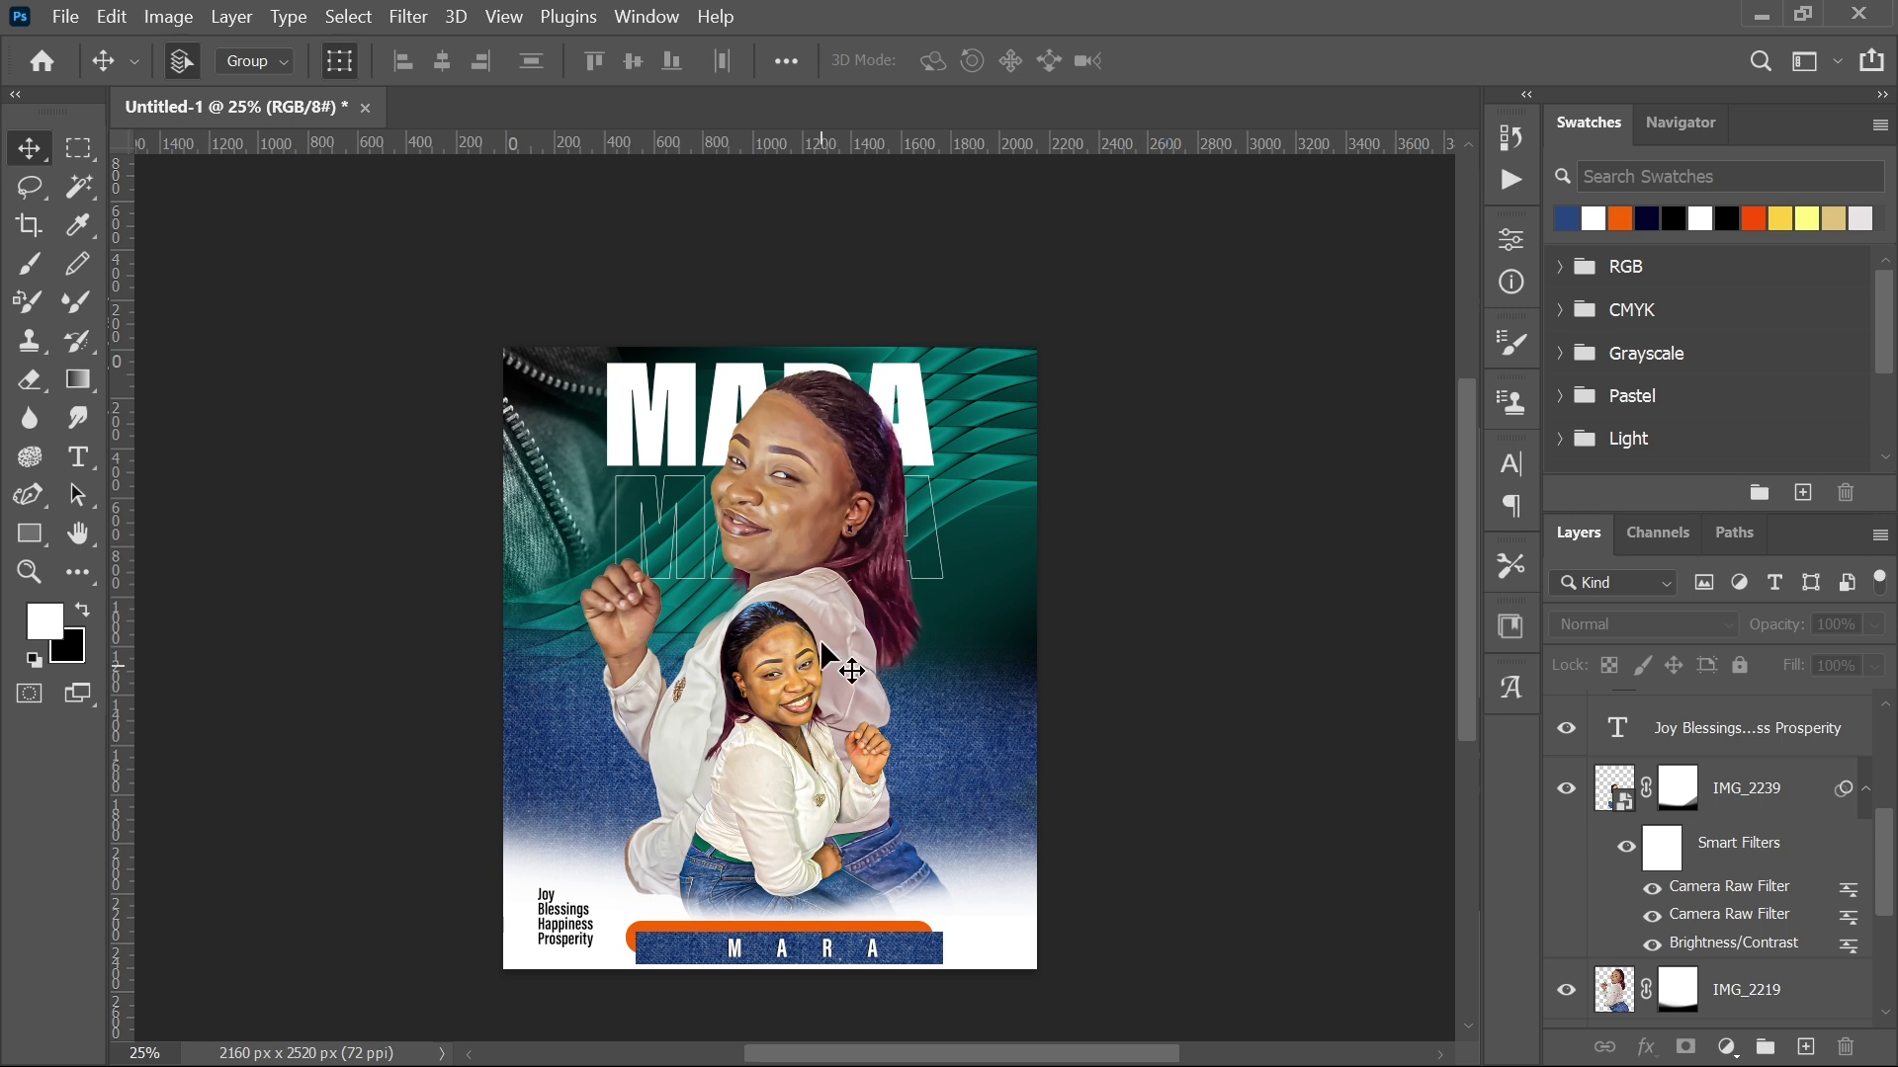
{"action": "left_click", "coordinate": [856, 585]}
Step: Delete the IMG_2219 layer mask without applying it
{"action": "left_click_drag", "start_coordinate": [1799, 979], "coordinate": [1806, 1046]}
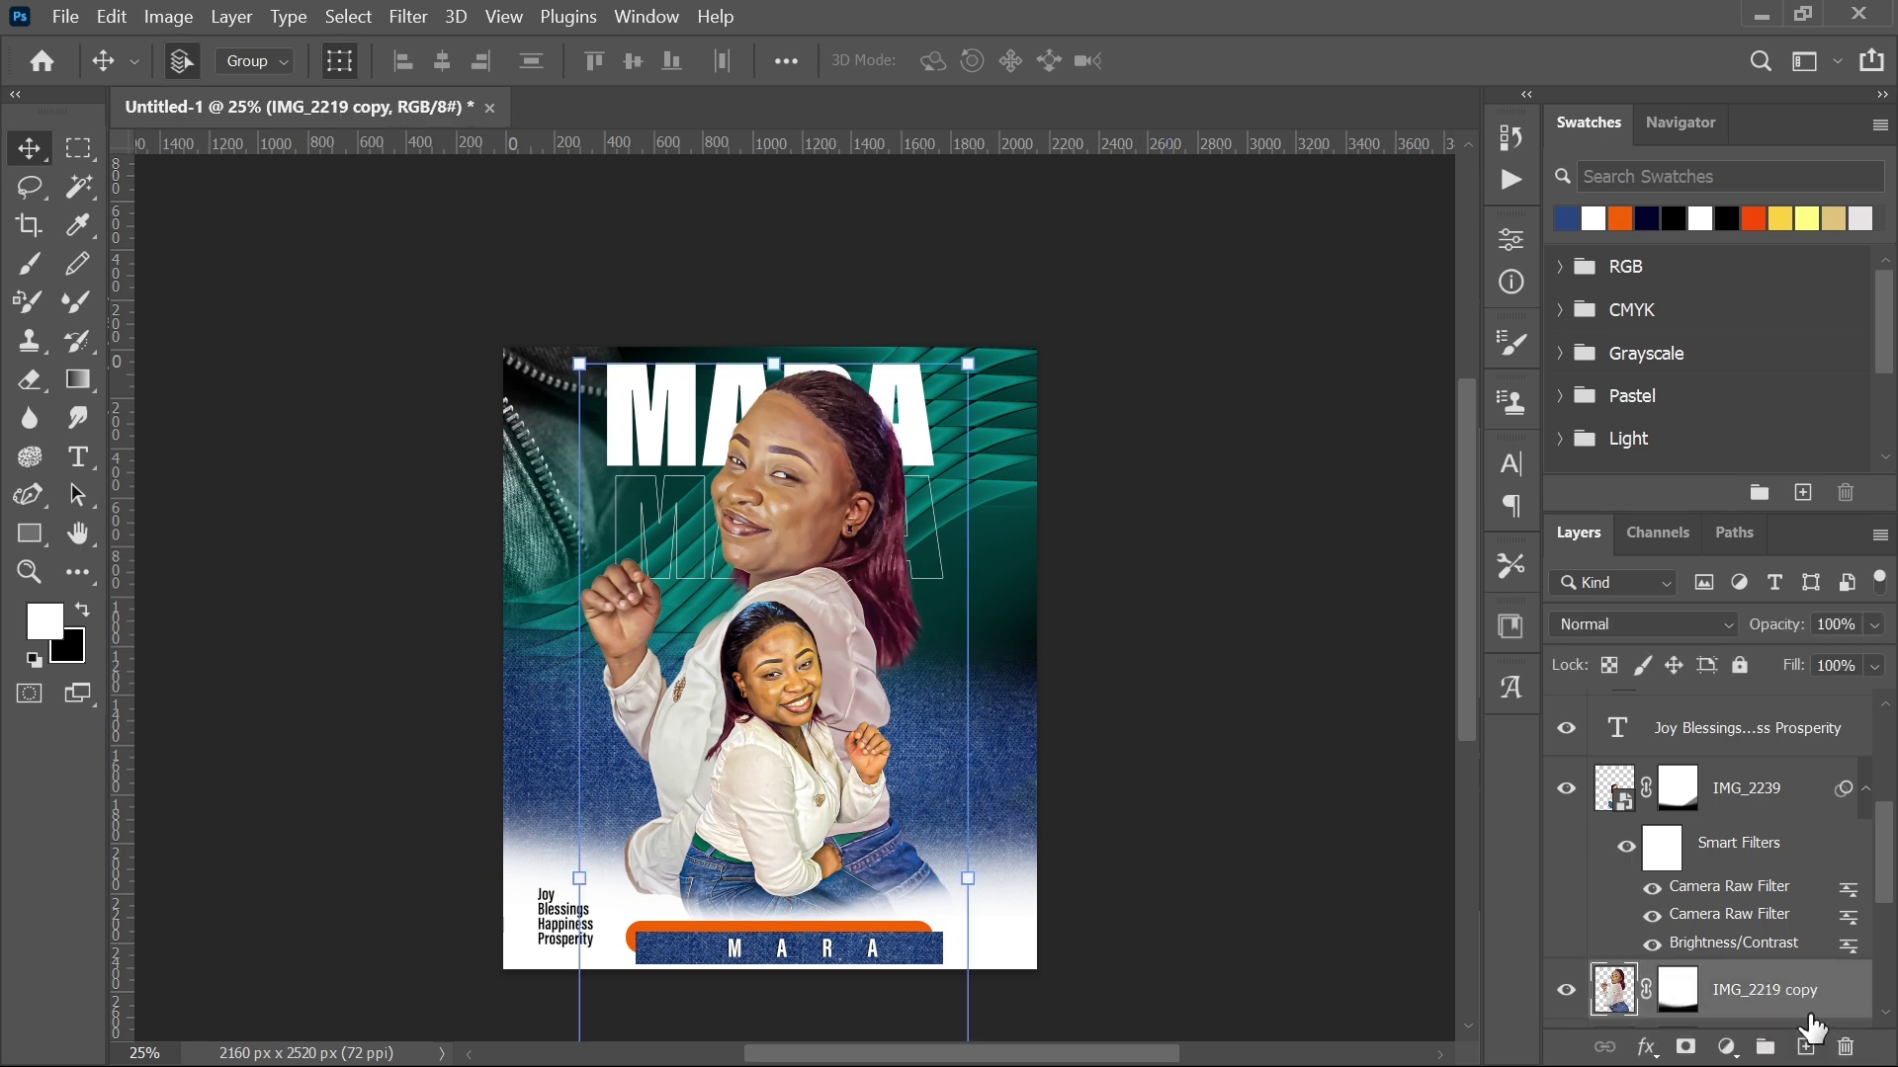
{"action": "scroll", "coordinate": [1730, 890], "scroll_direction": "down", "scroll_amount": 3}
{"action": "scroll", "coordinate": [1680, 889], "scroll_direction": "down", "scroll_amount": 2}
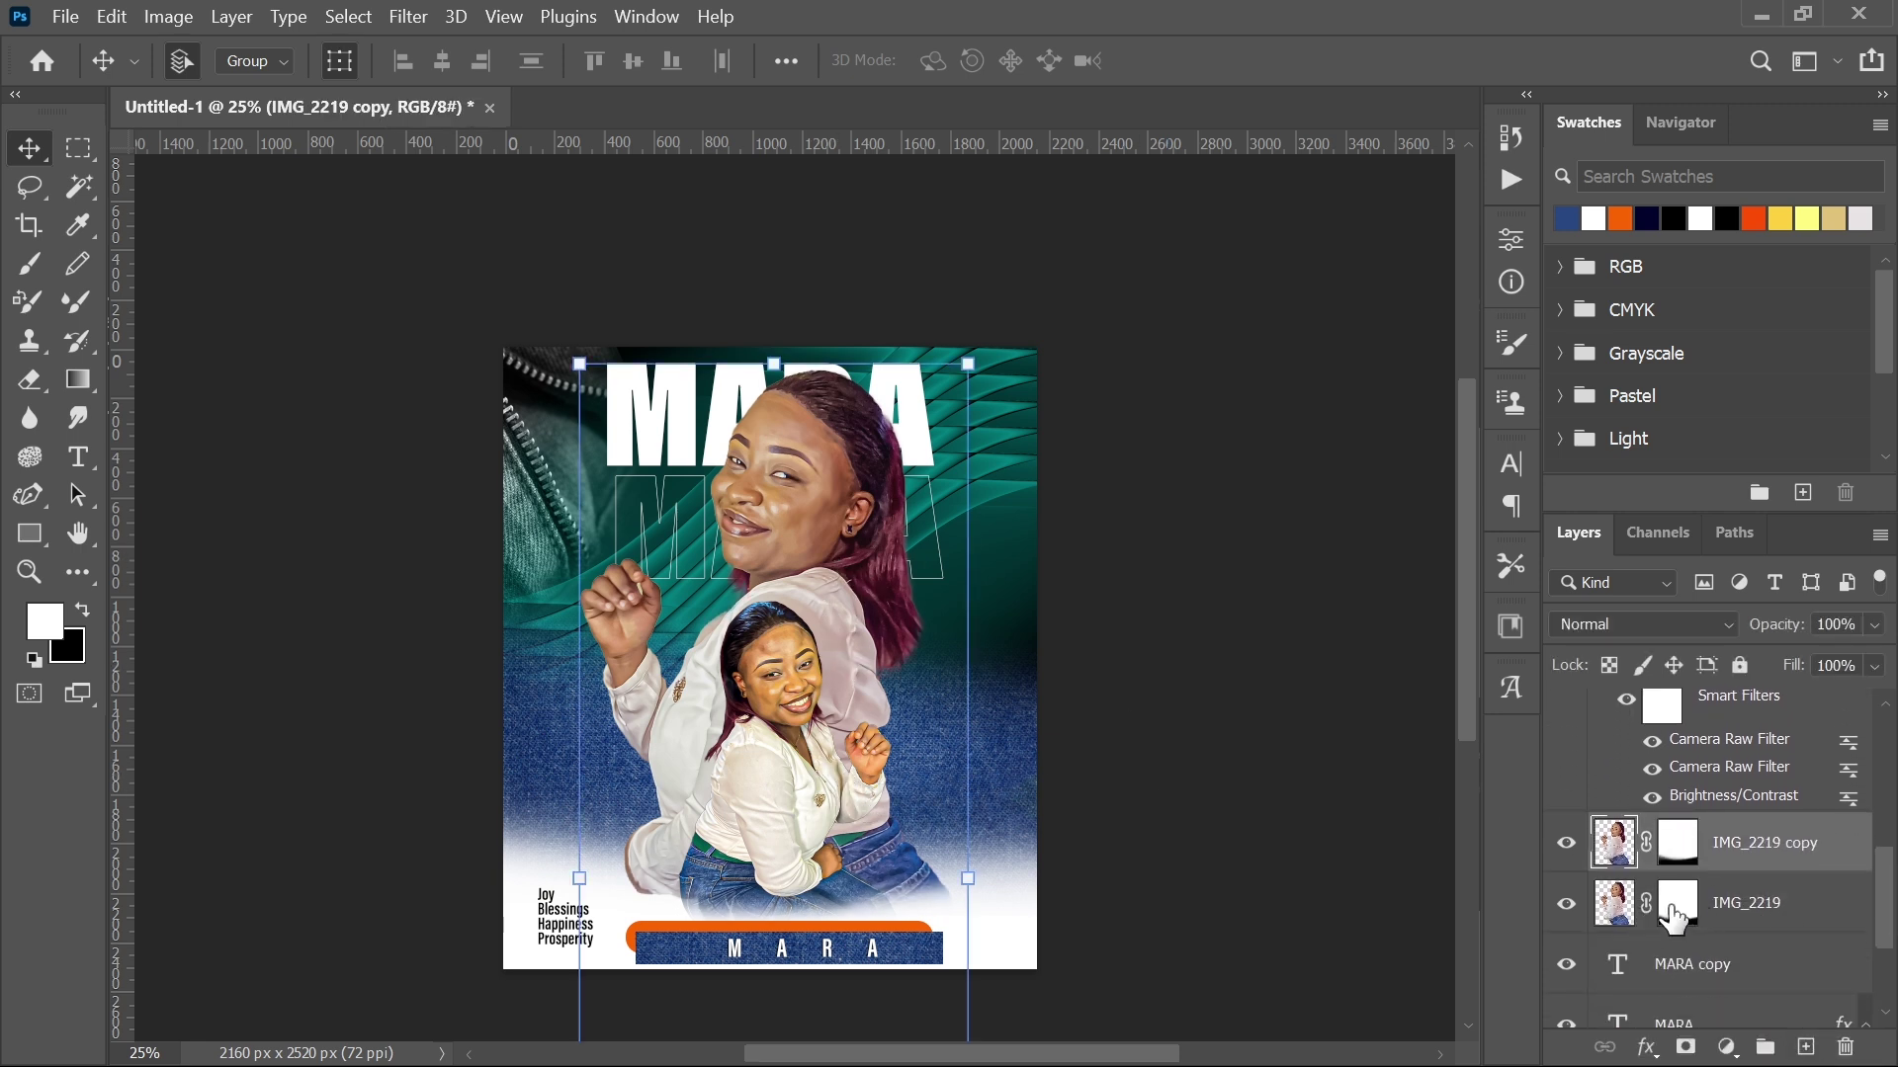
{"action": "mouse_move", "coordinate": [1675, 938]}
{"action": "left_mouse_down"}
{"action": "mouse_move", "coordinate": [1791, 1041]}
{"action": "mouse_move", "coordinate": [1844, 1047]}
{"action": "left_mouse_up"}
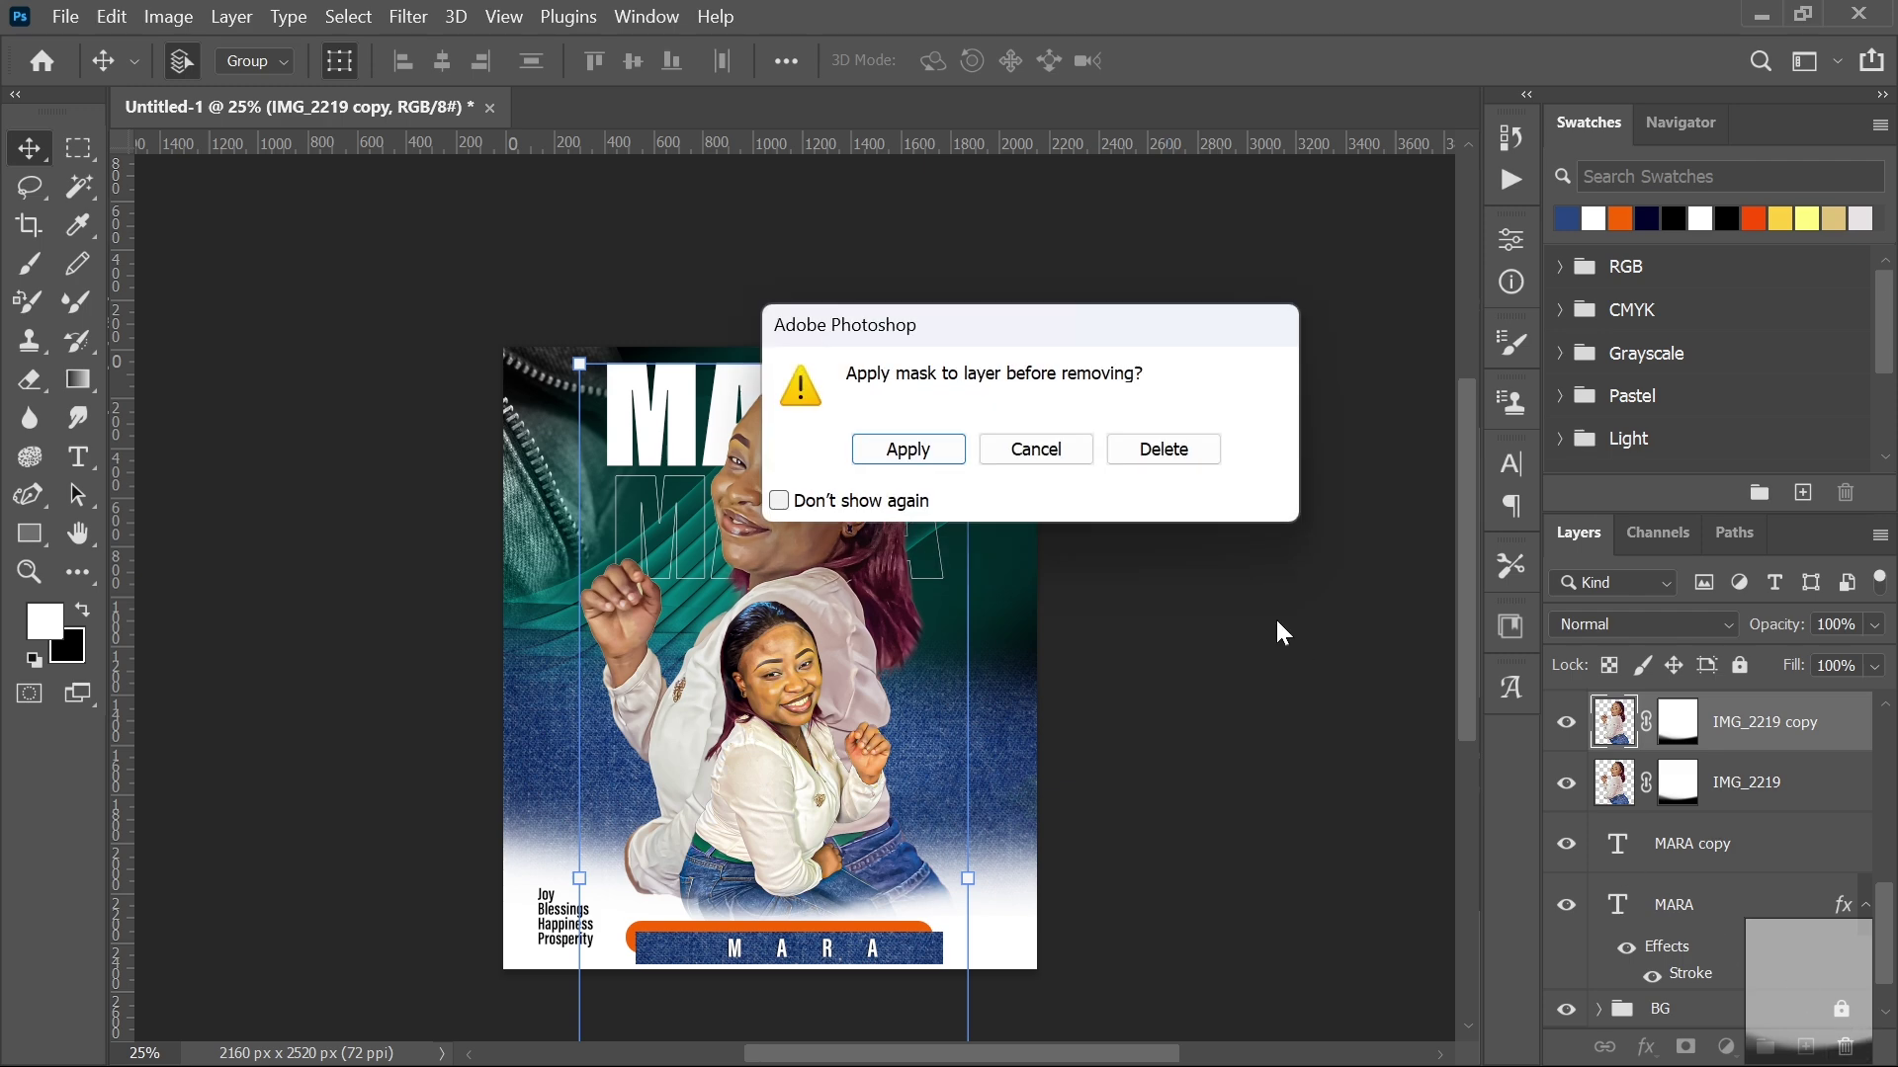
{"action": "left_click", "coordinate": [1162, 451]}
{"action": "left_click", "coordinate": [1613, 788]}
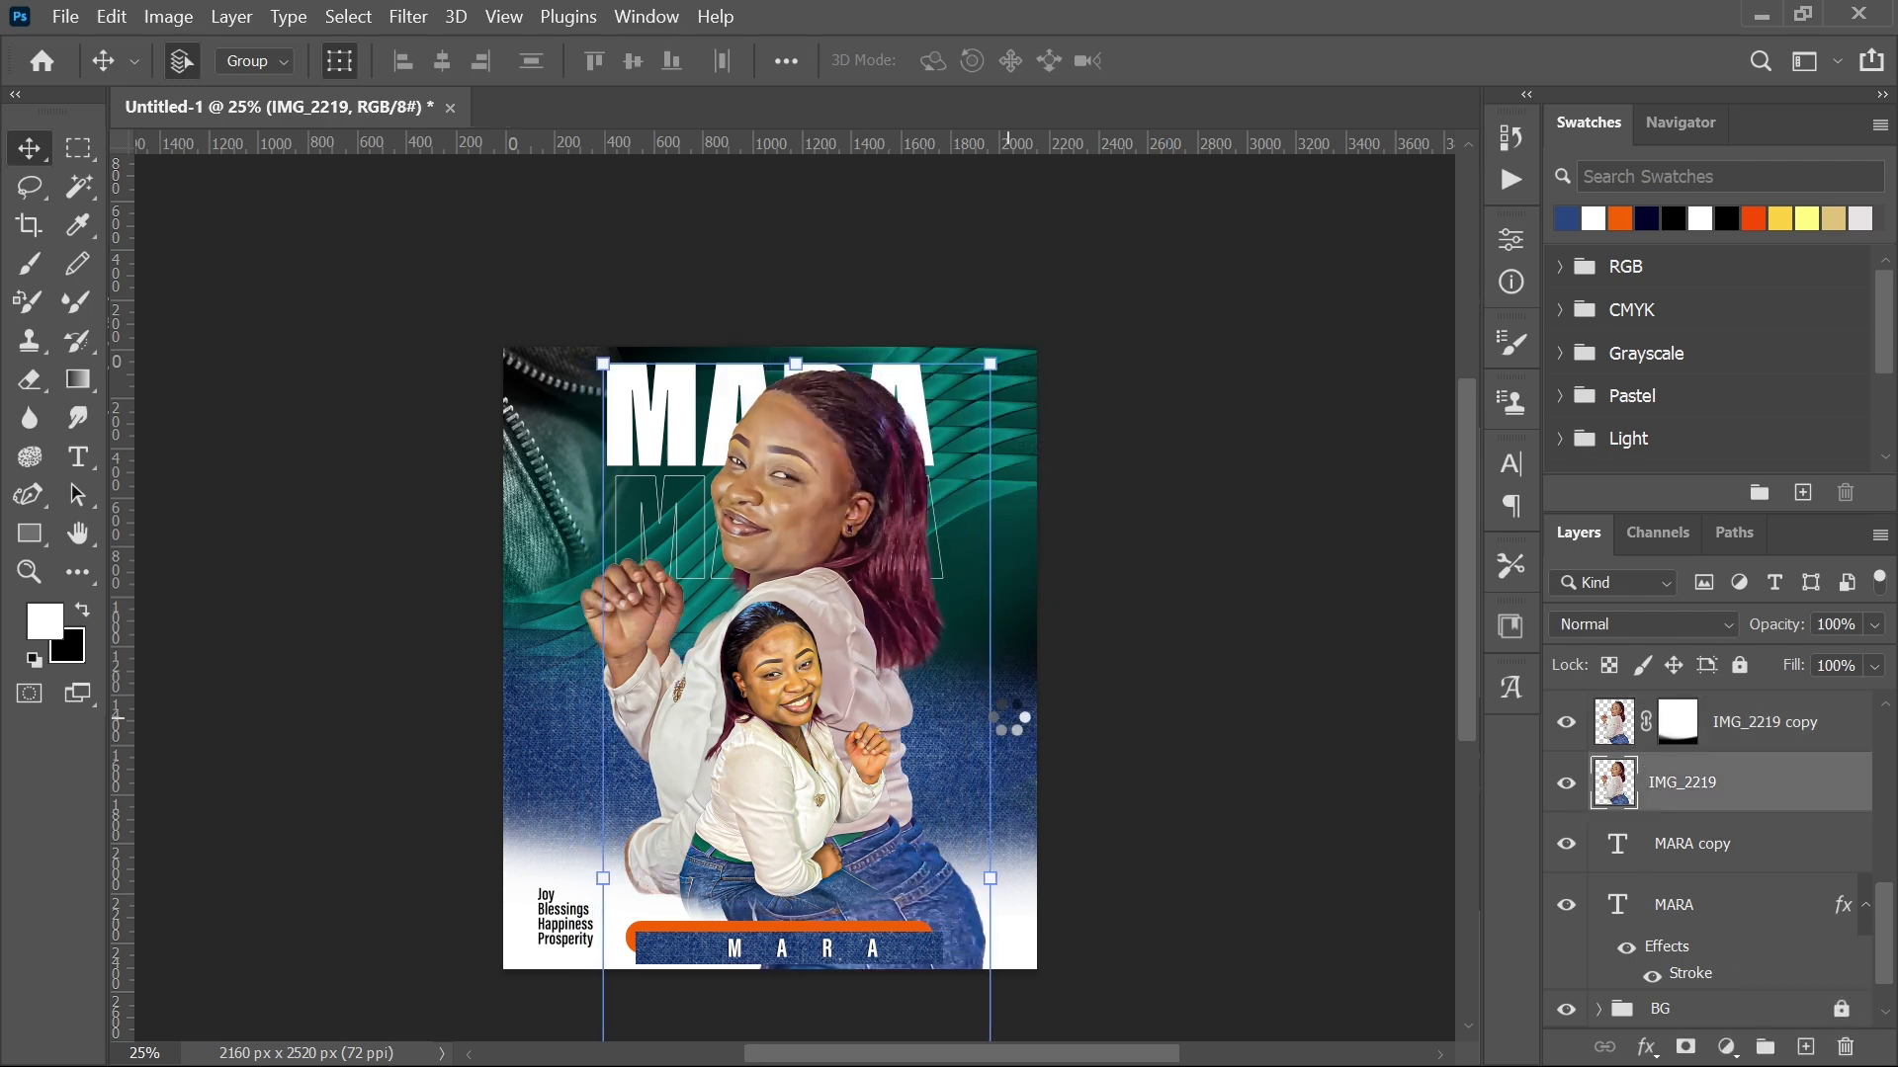
Step: Scale IMG_2219 to about 63.56%, flip it horizontally, and move it to the lower left
{"action": "left_click_drag", "start_coordinate": [1008, 731], "coordinate": [1063, 702]}
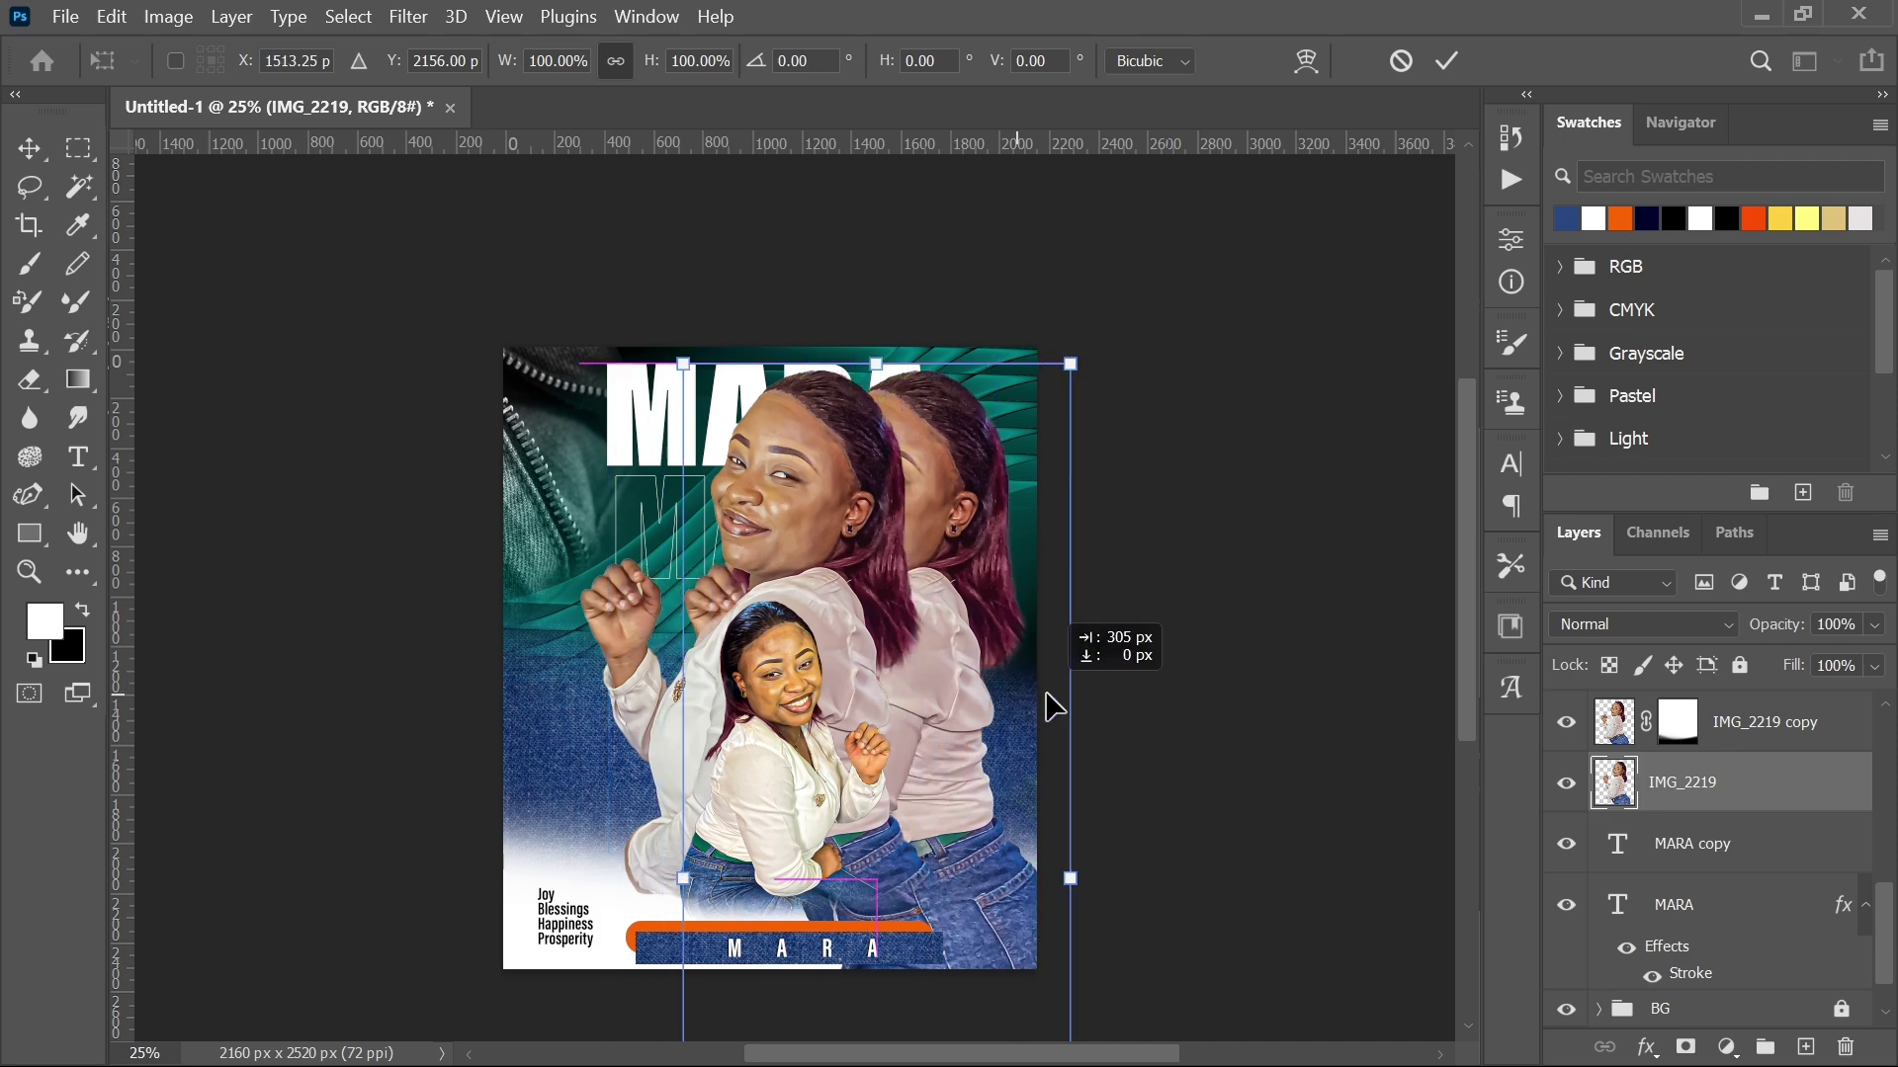
{"action": "left_click_drag", "start_coordinate": [1097, 361], "coordinate": [955, 736]}
{"action": "left_click_drag", "start_coordinate": [903, 866], "coordinate": [972, 620]}
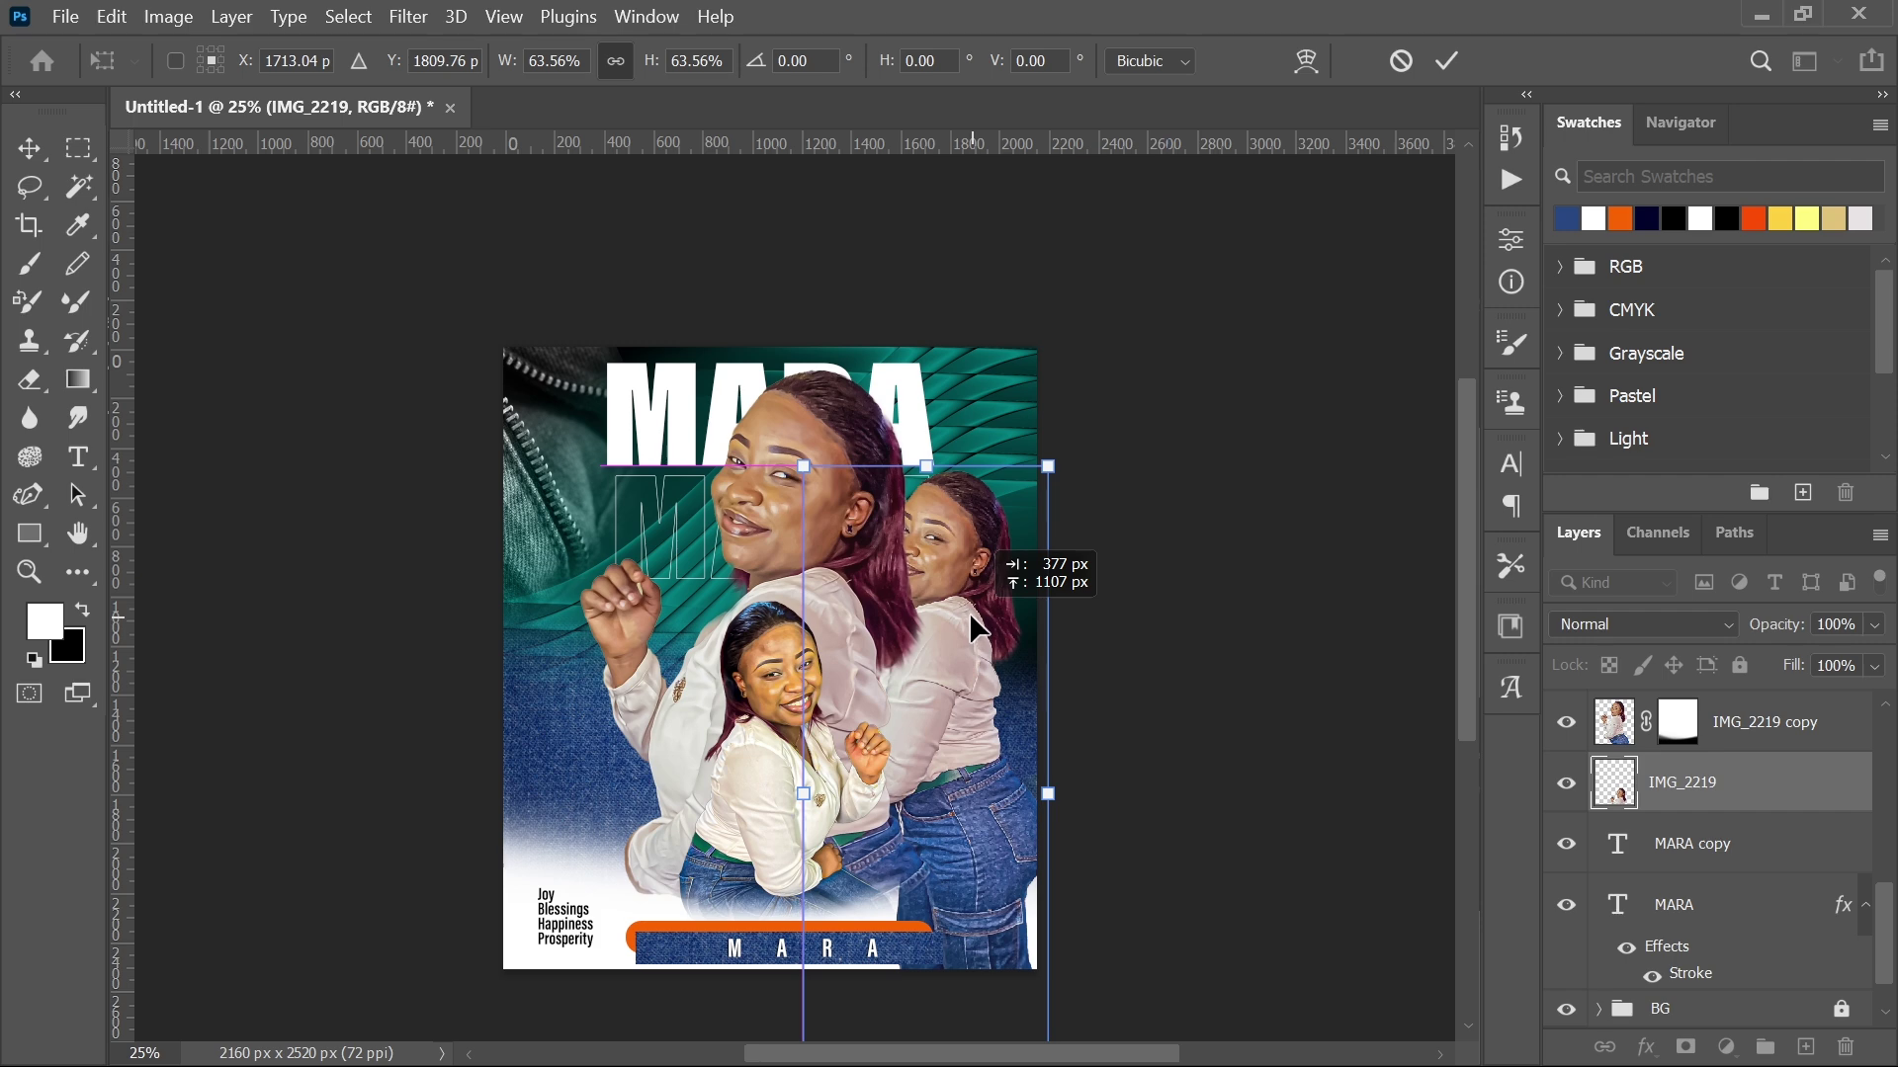
{"action": "left_click_drag", "start_coordinate": [977, 840], "coordinate": [969, 817]}
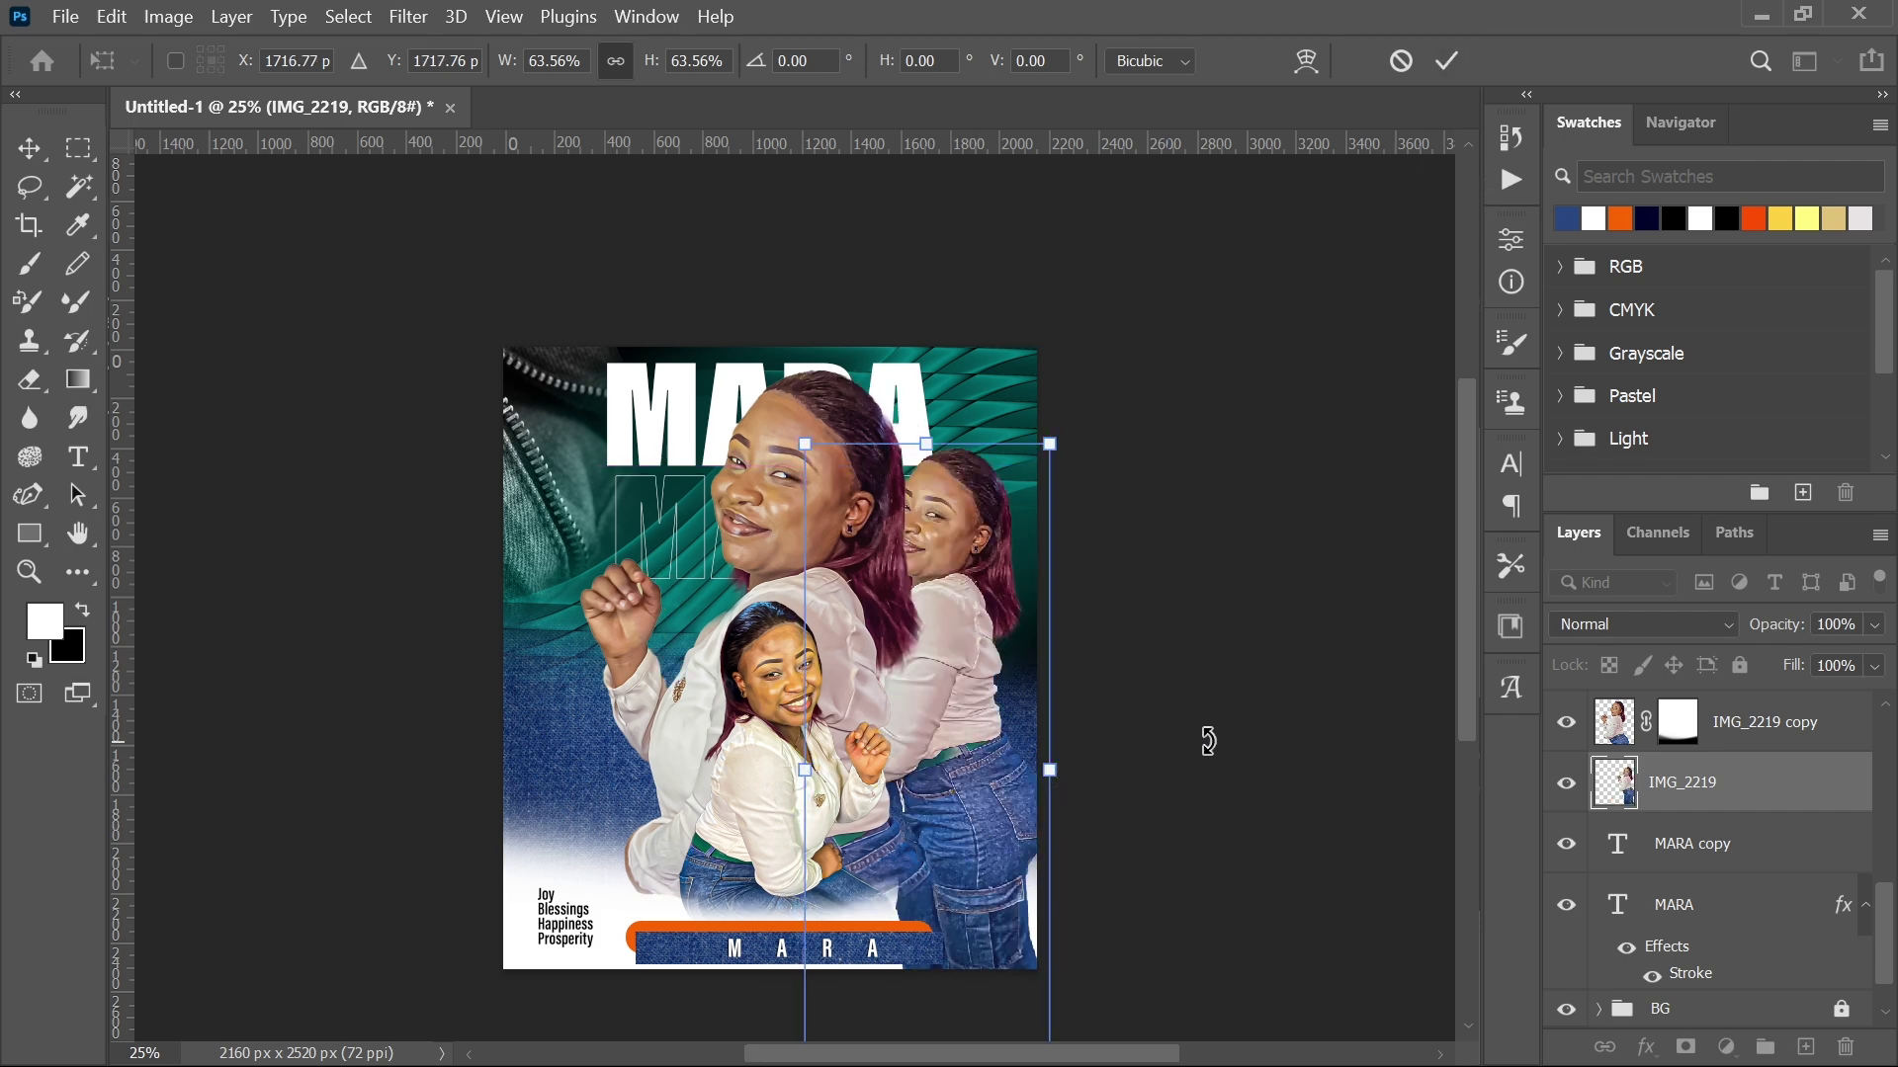
{"action": "right_click", "coordinate": [993, 751]}
{"action": "left_click", "coordinate": [1038, 709]}
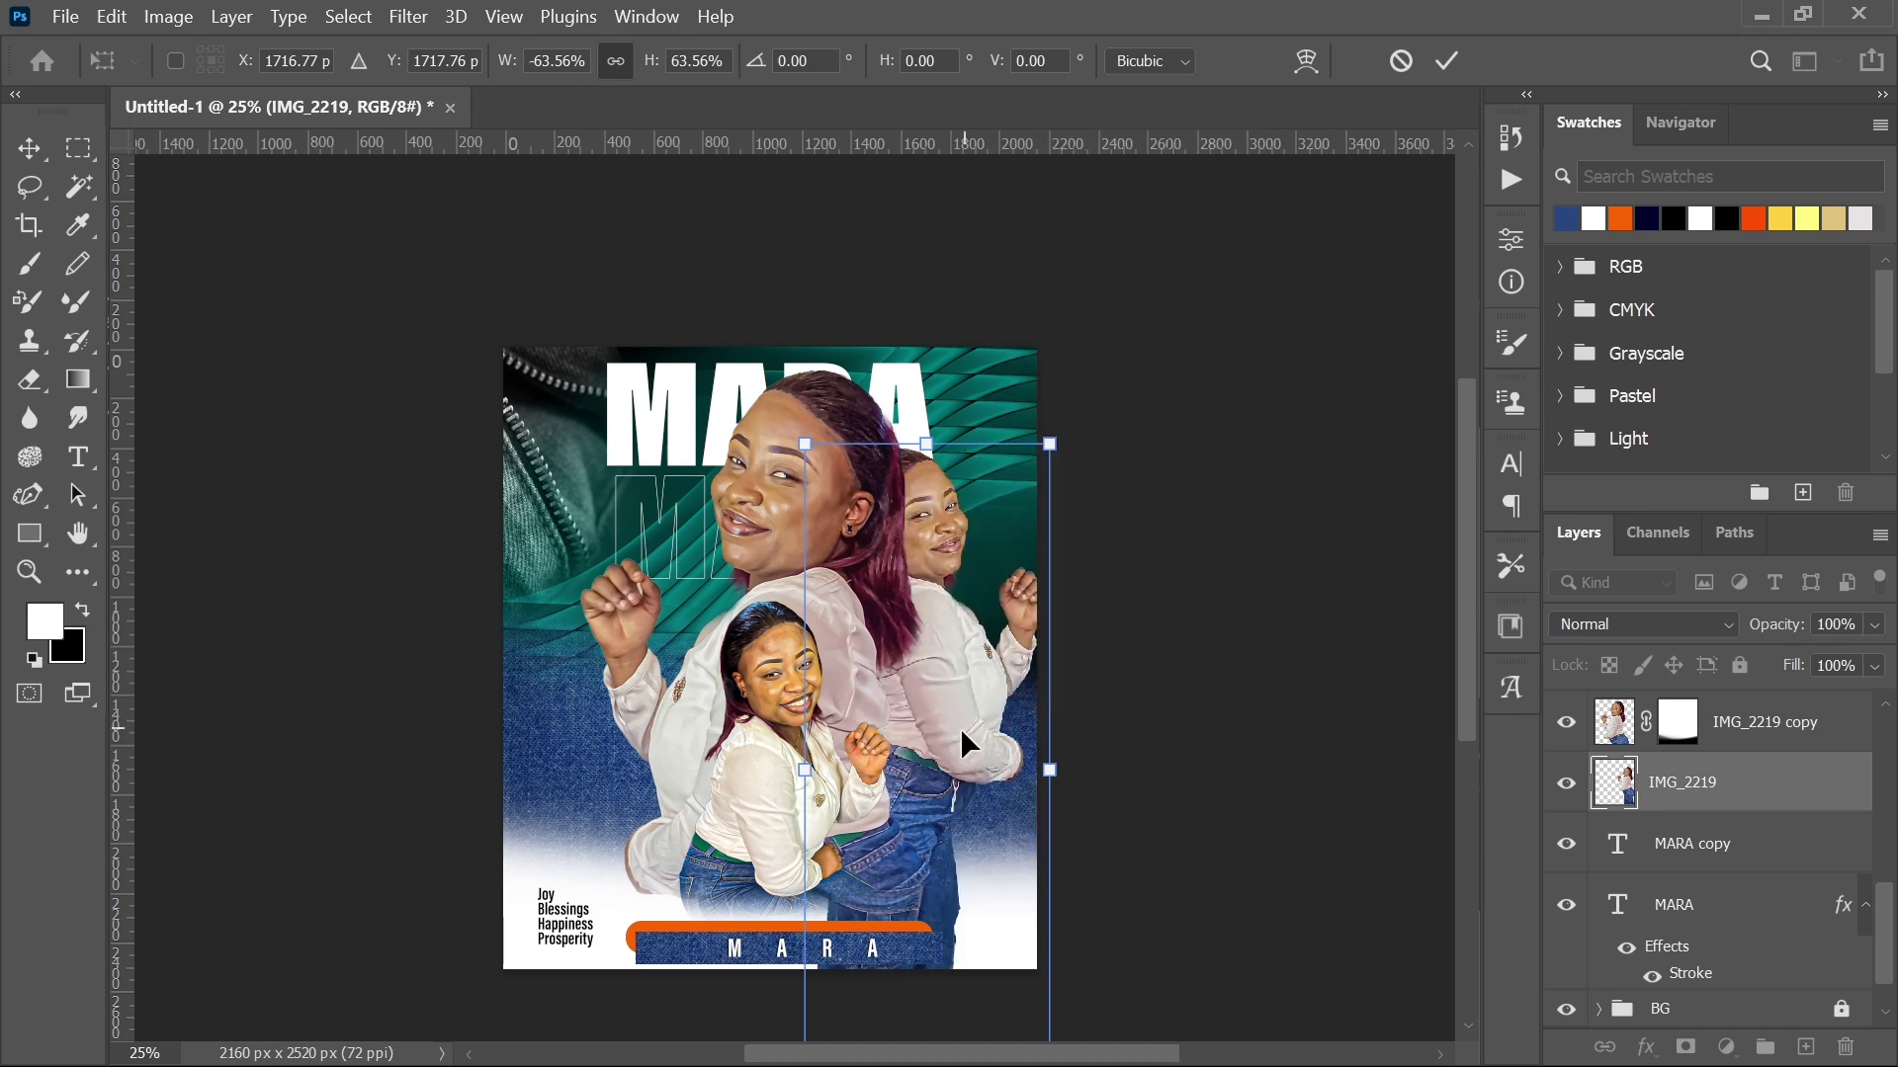
{"action": "mouse_move", "coordinate": [959, 728]}
{"action": "left_mouse_down"}
{"action": "mouse_move", "coordinate": [623, 790]}
{"action": "mouse_move", "coordinate": [595, 709]}
{"action": "mouse_move", "coordinate": [605, 971]}
{"action": "mouse_move", "coordinate": [625, 983]}
{"action": "left_mouse_up"}
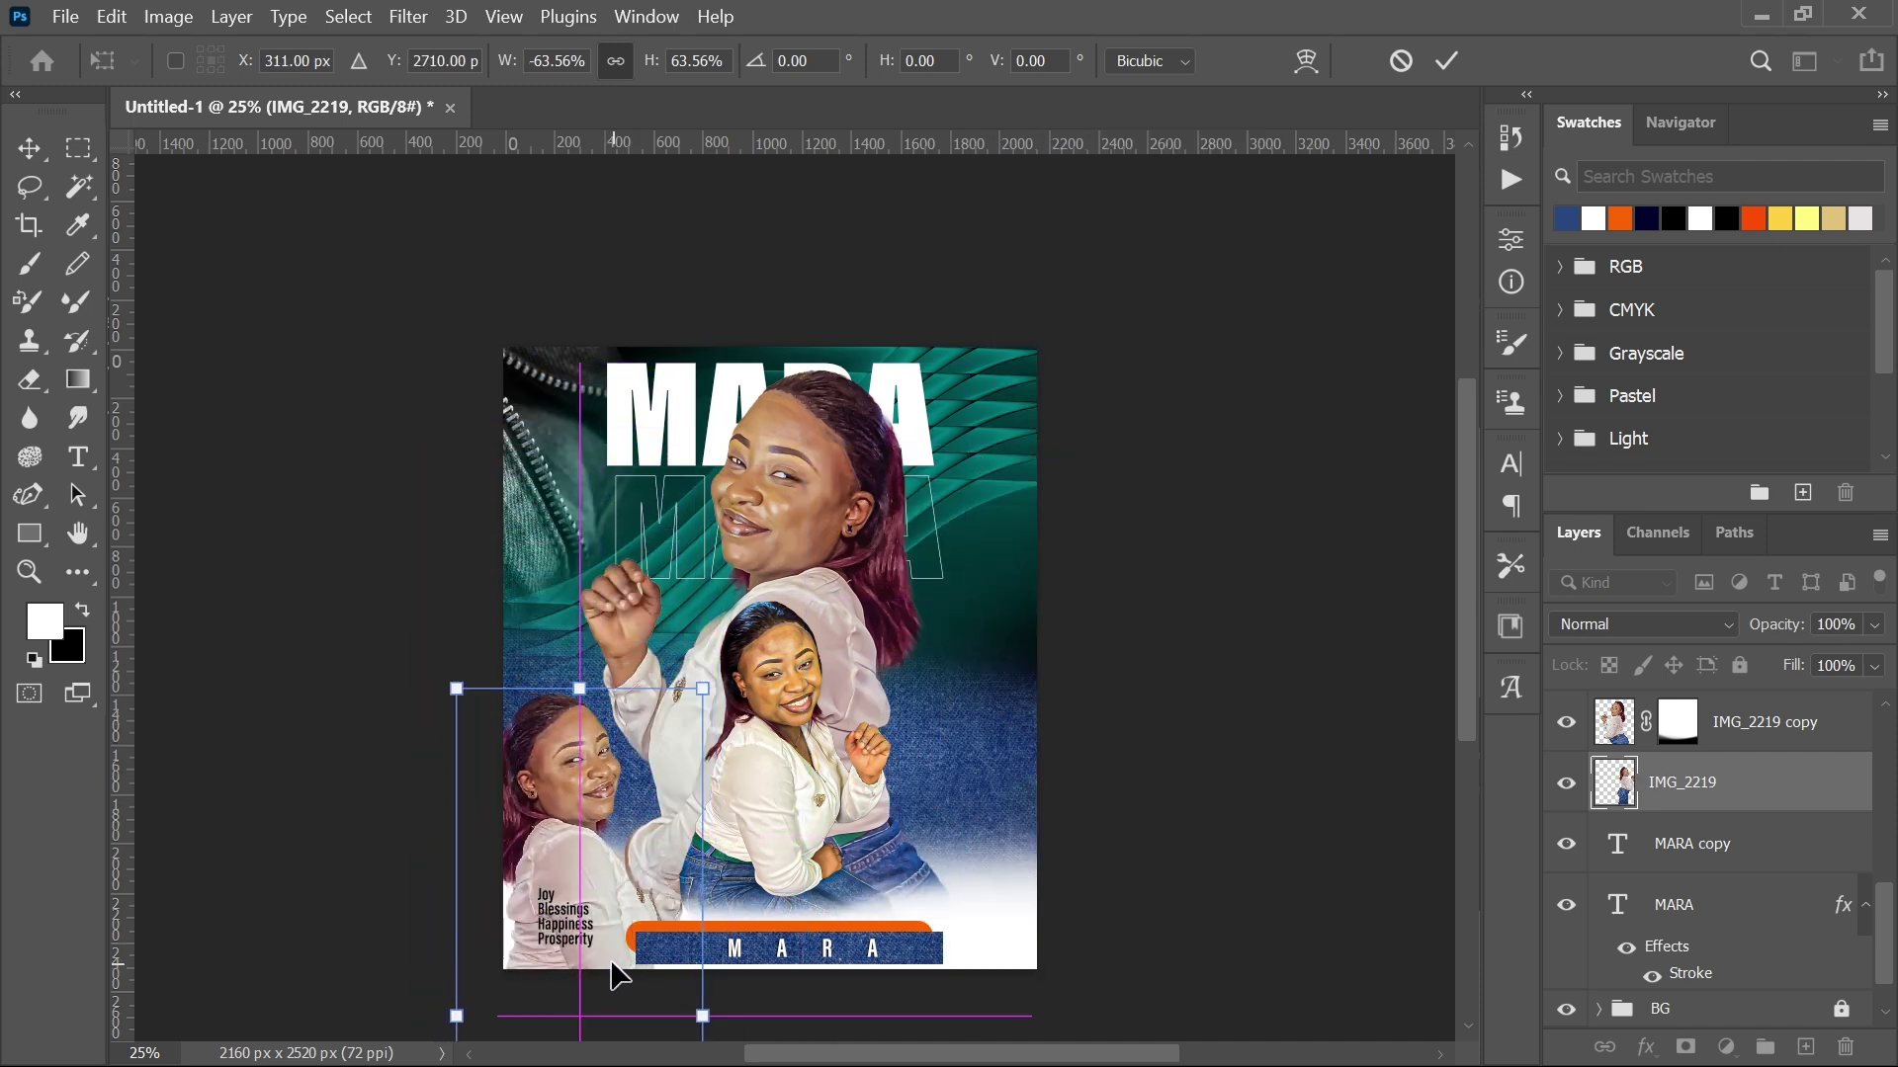
{"action": "left_click", "coordinate": [1448, 61]}
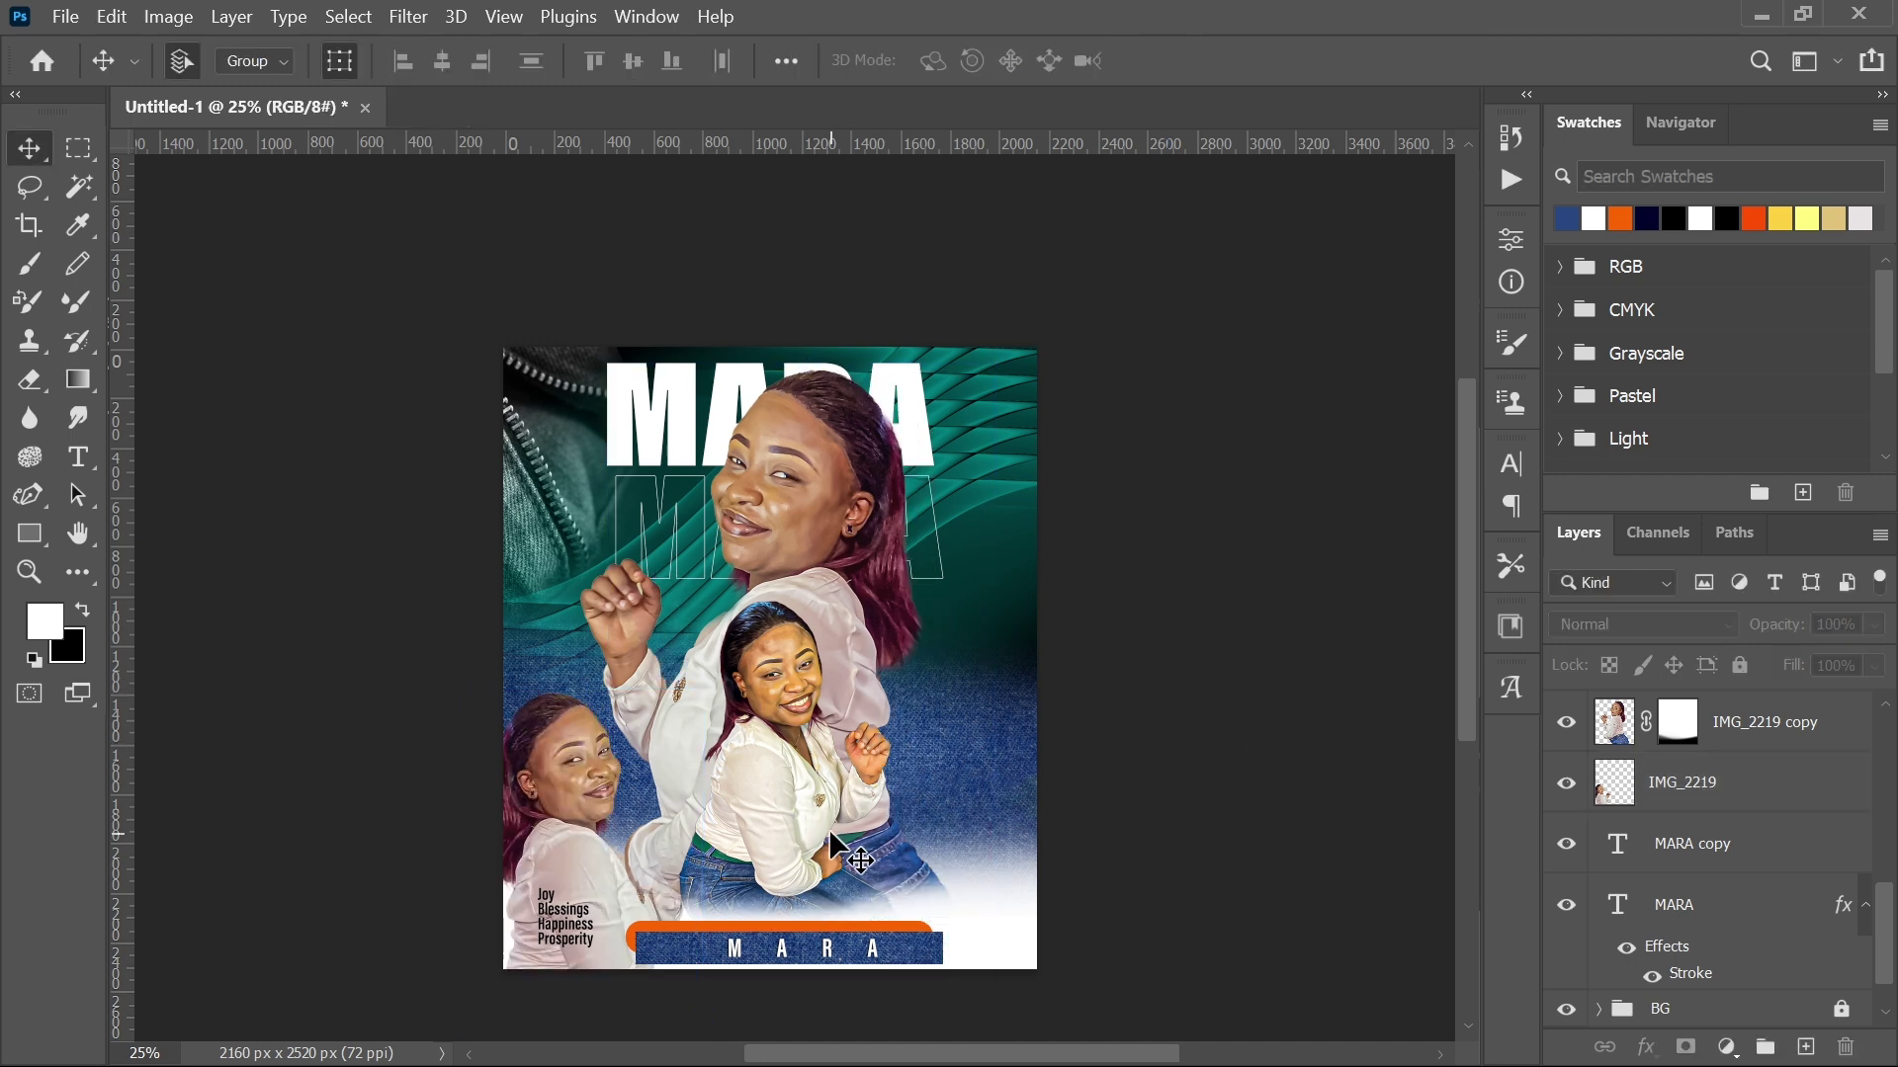
Step: Rotate the mirrored IMG_2219 photo by -15° and commit
{"action": "left_click", "coordinate": [573, 765]}
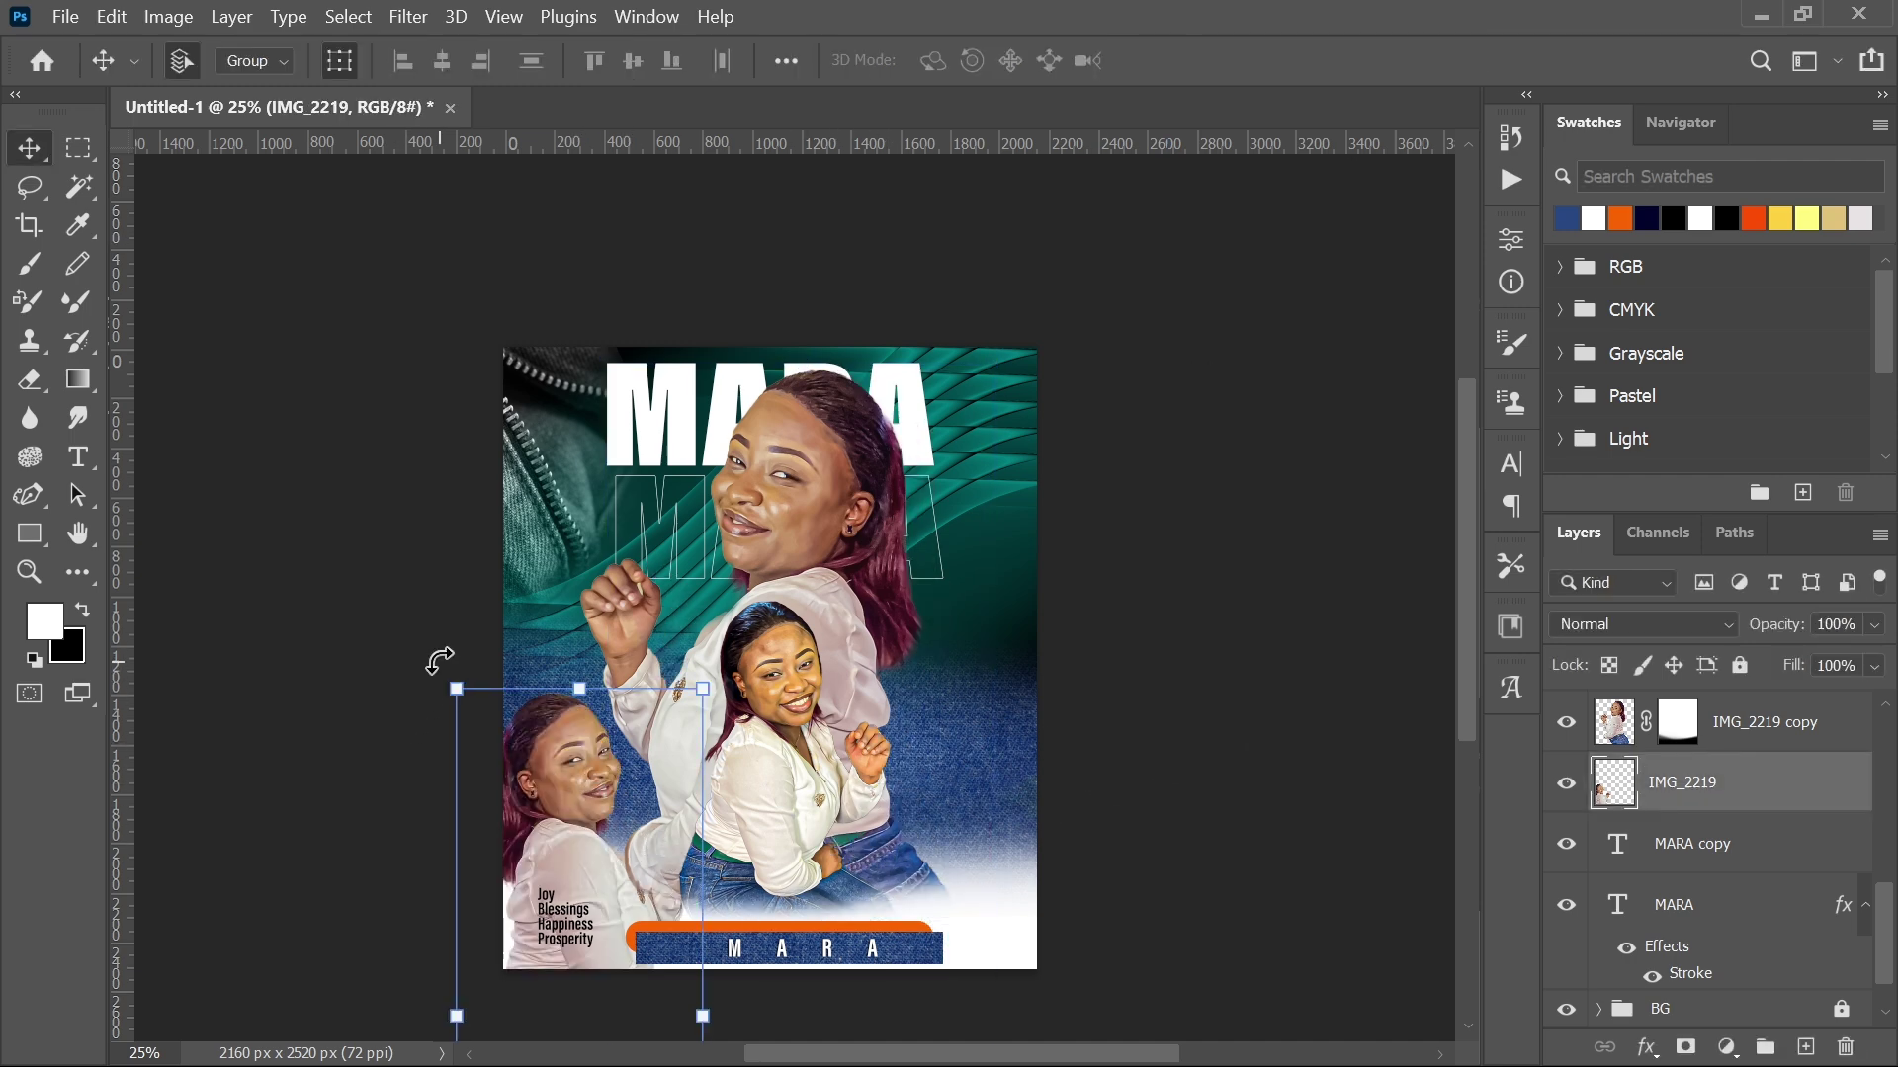
{"action": "mouse_move", "coordinate": [437, 668]}
{"action": "left_mouse_down"}
{"action": "mouse_move", "coordinate": [581, 866]}
{"action": "mouse_move", "coordinate": [641, 905]}
{"action": "mouse_move", "coordinate": [613, 897]}
{"action": "left_mouse_up"}
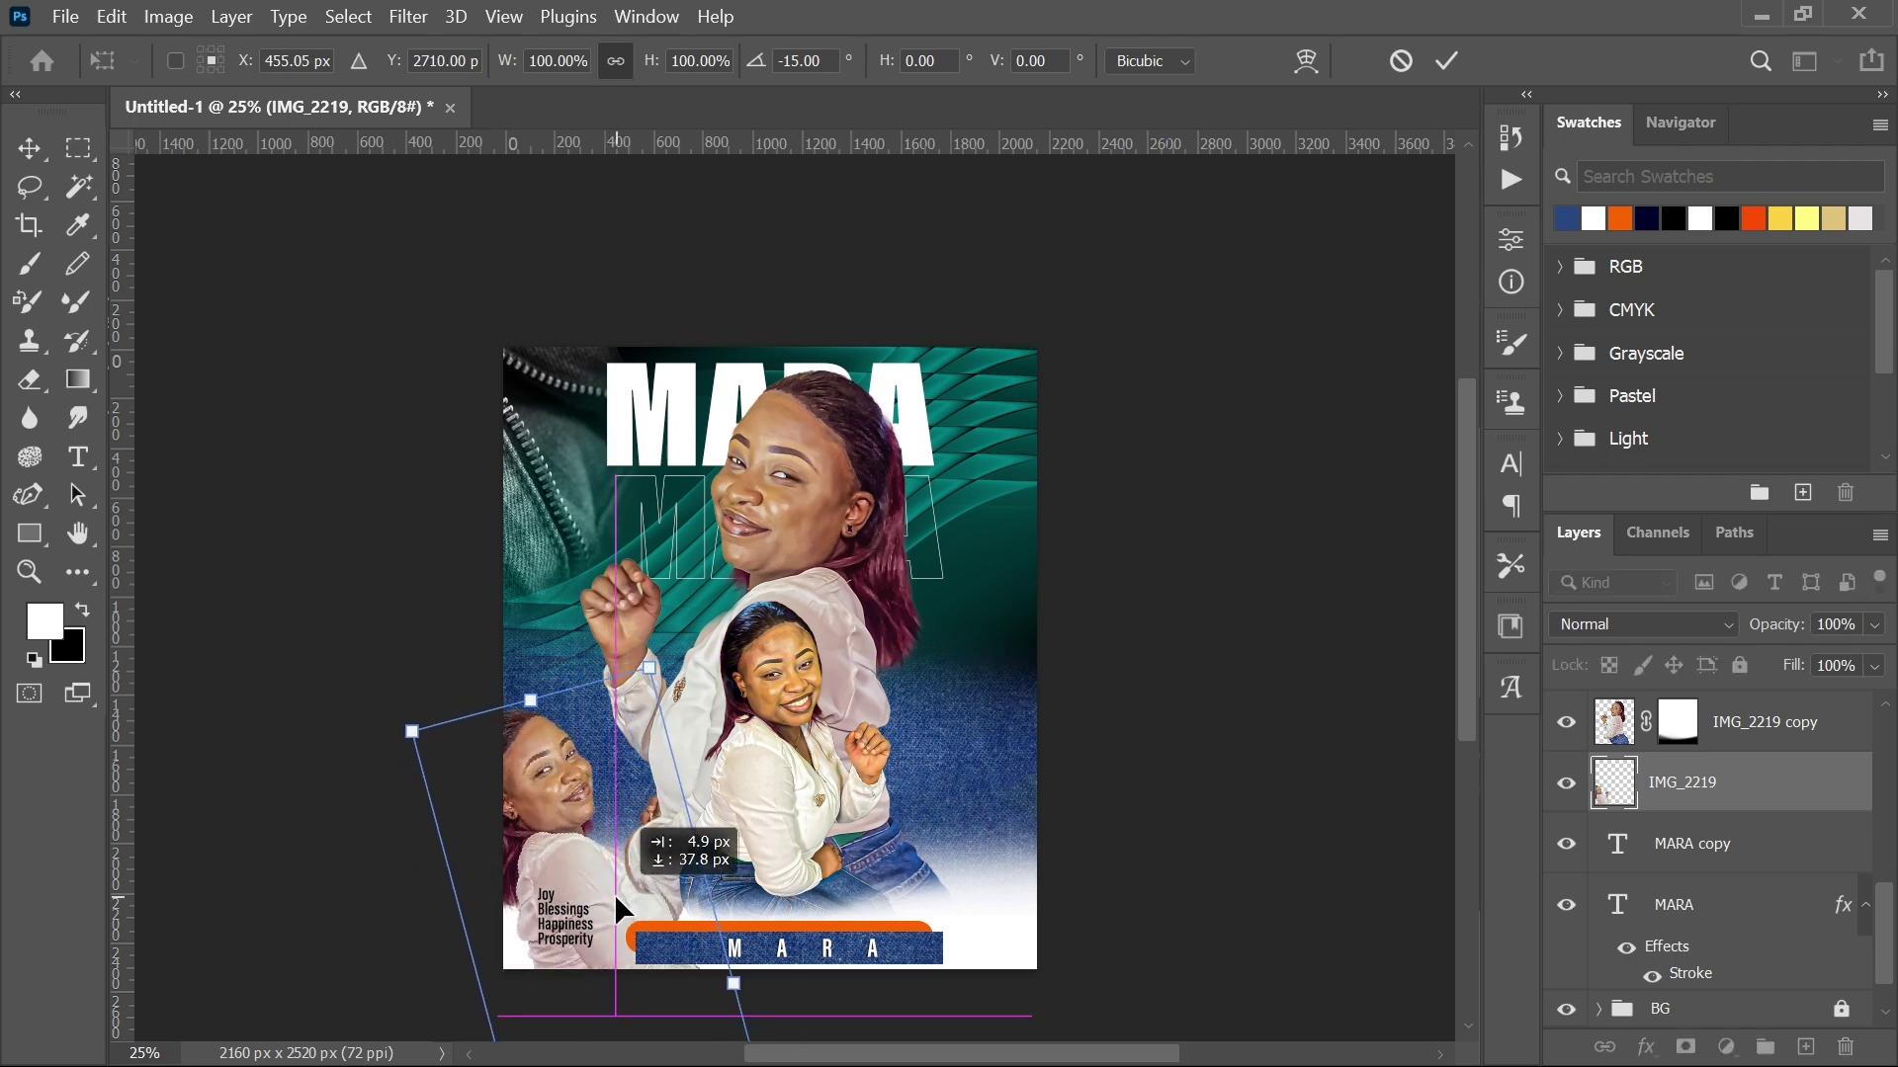
{"action": "left_click", "coordinate": [1446, 61]}
{"action": "left_click", "coordinate": [1166, 780]}
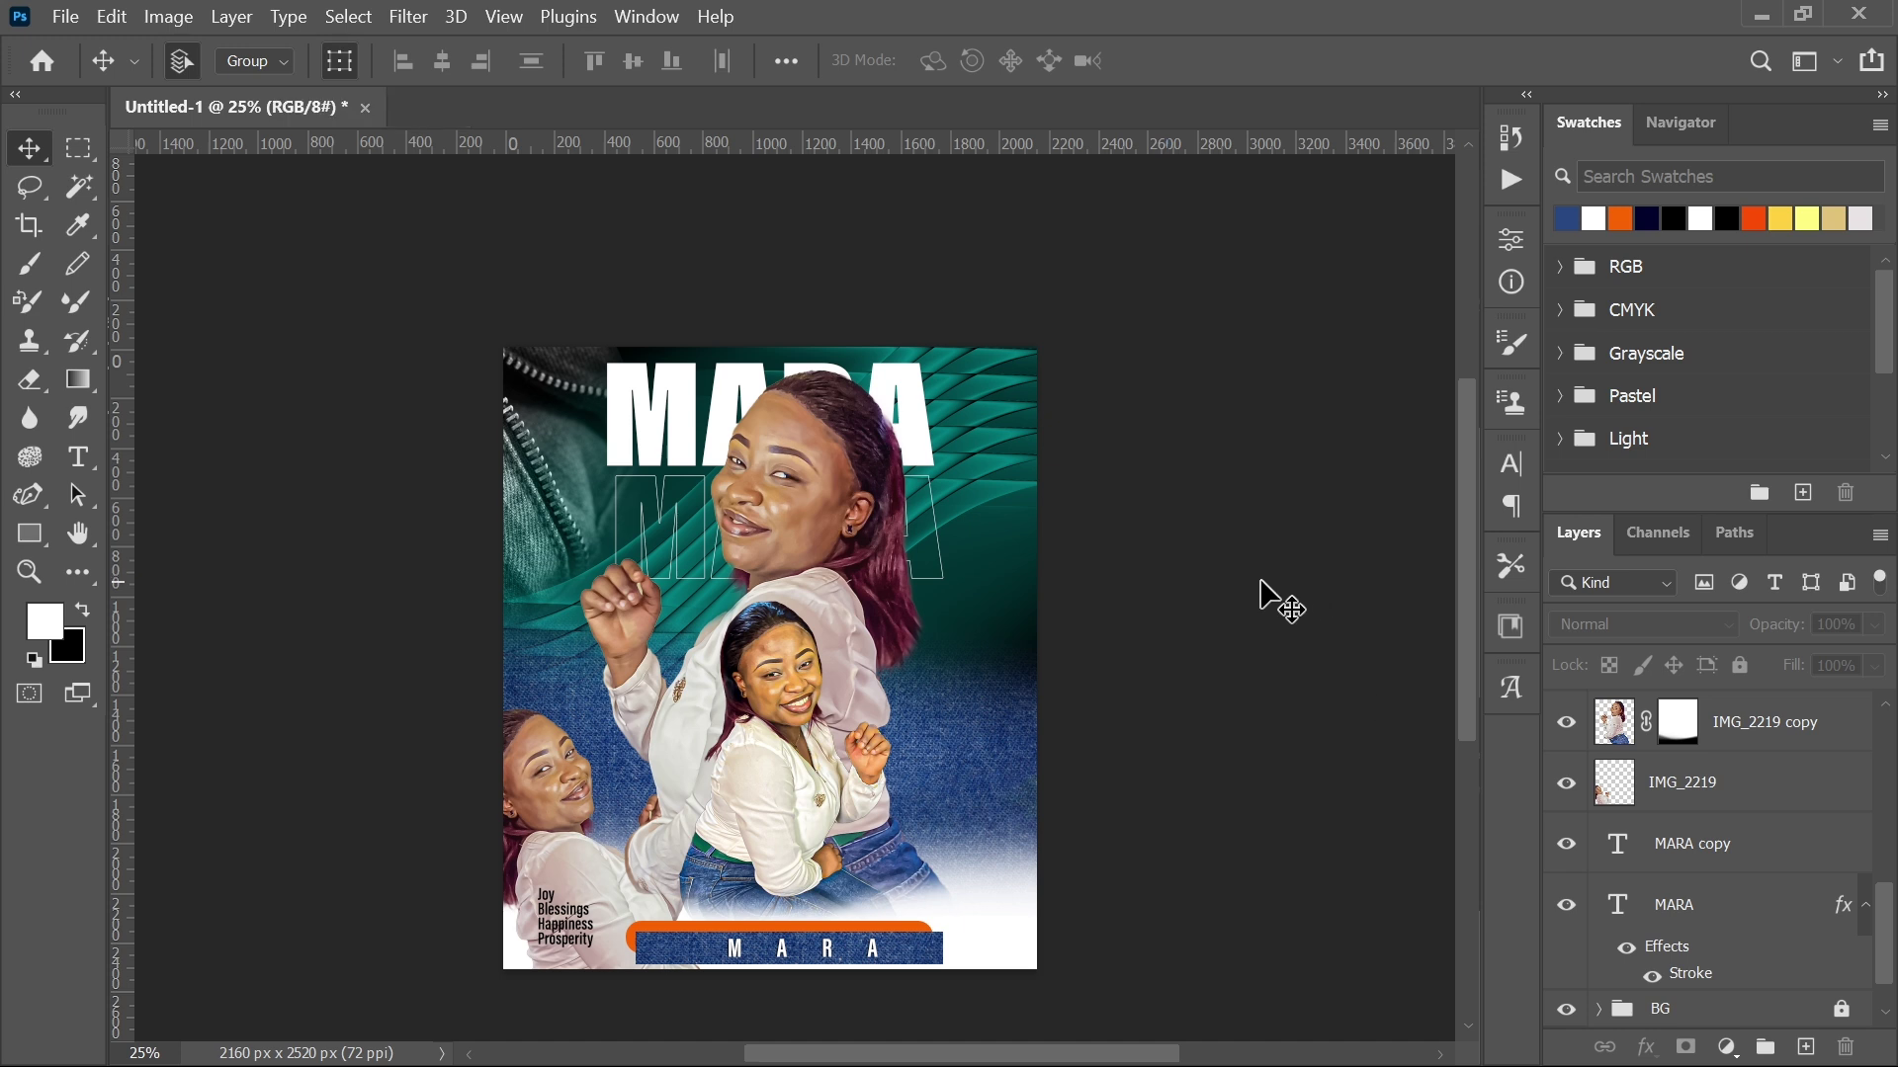
Step: Draw a small orange circle on the denim area
{"action": "right_click", "coordinate": [29, 533]}
{"action": "left_click", "coordinate": [119, 555]}
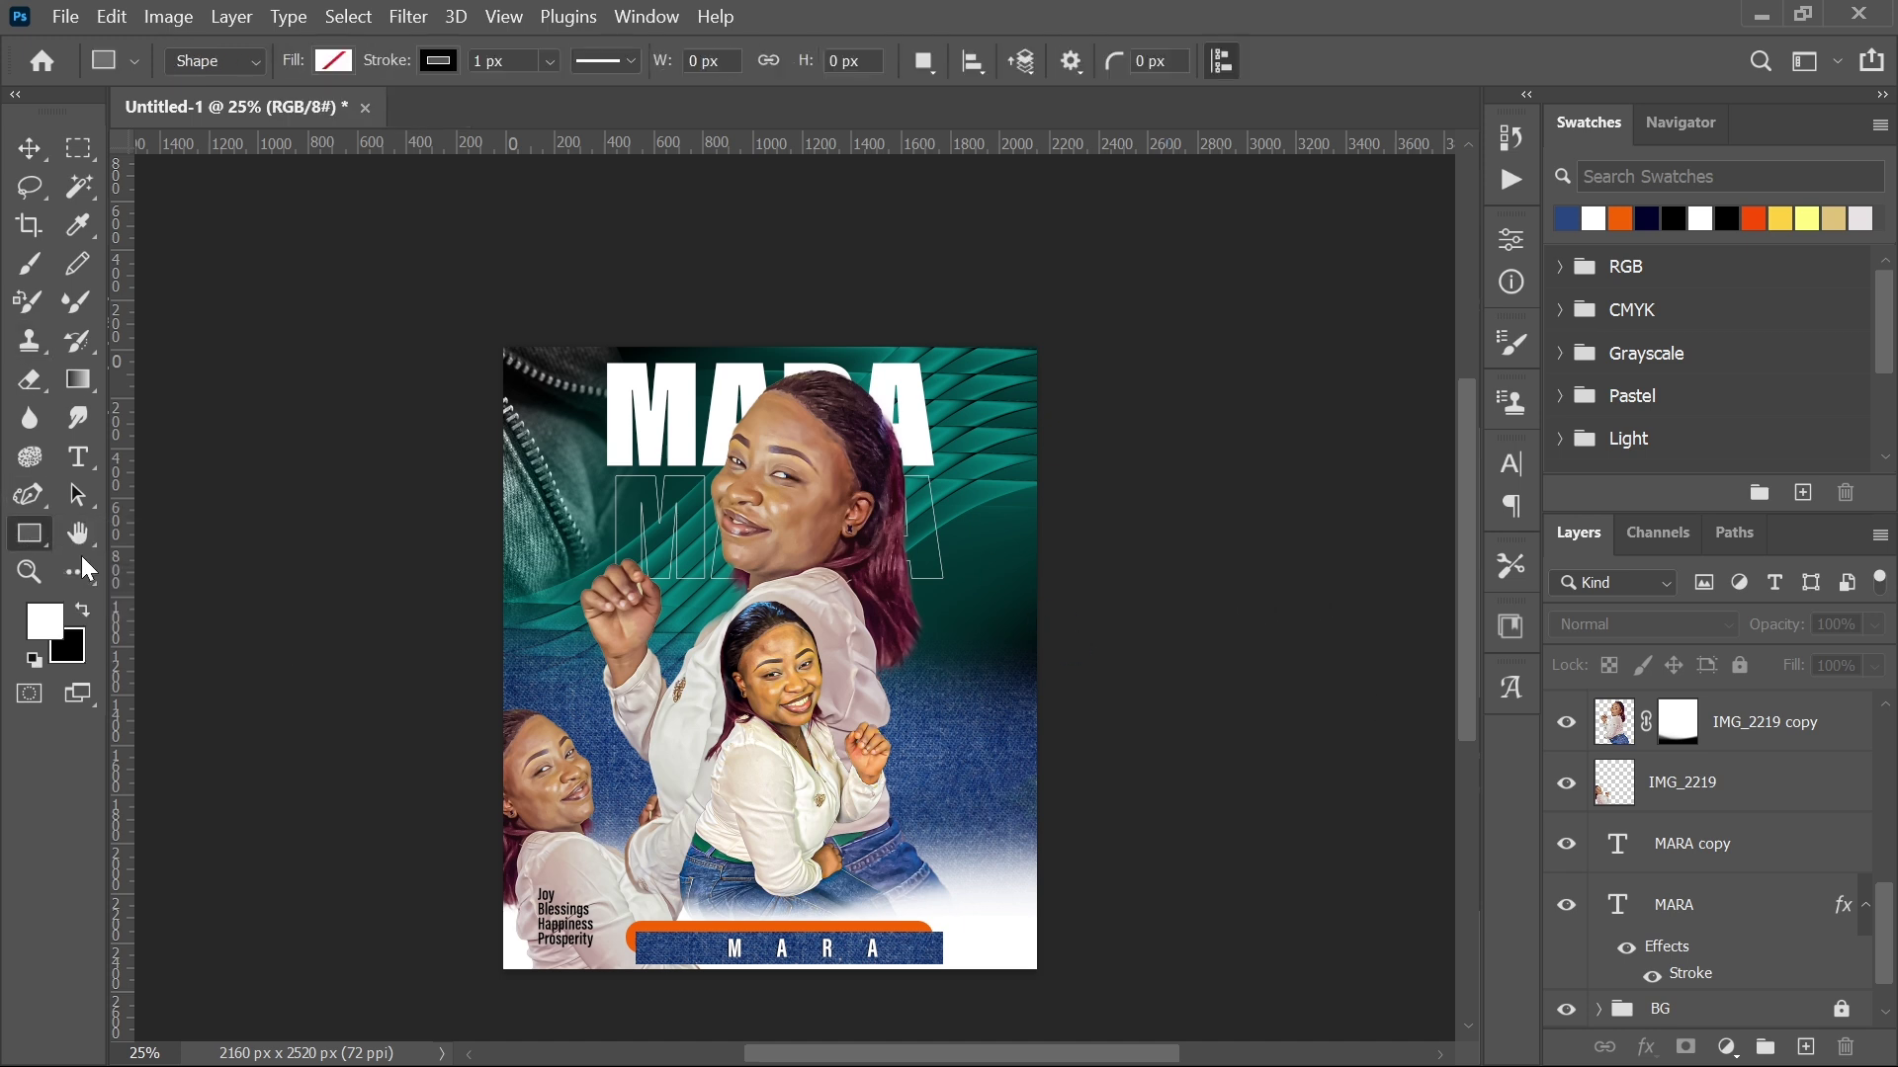
{"action": "left_click_drag", "start_coordinate": [942, 657], "coordinate": [956, 679]}
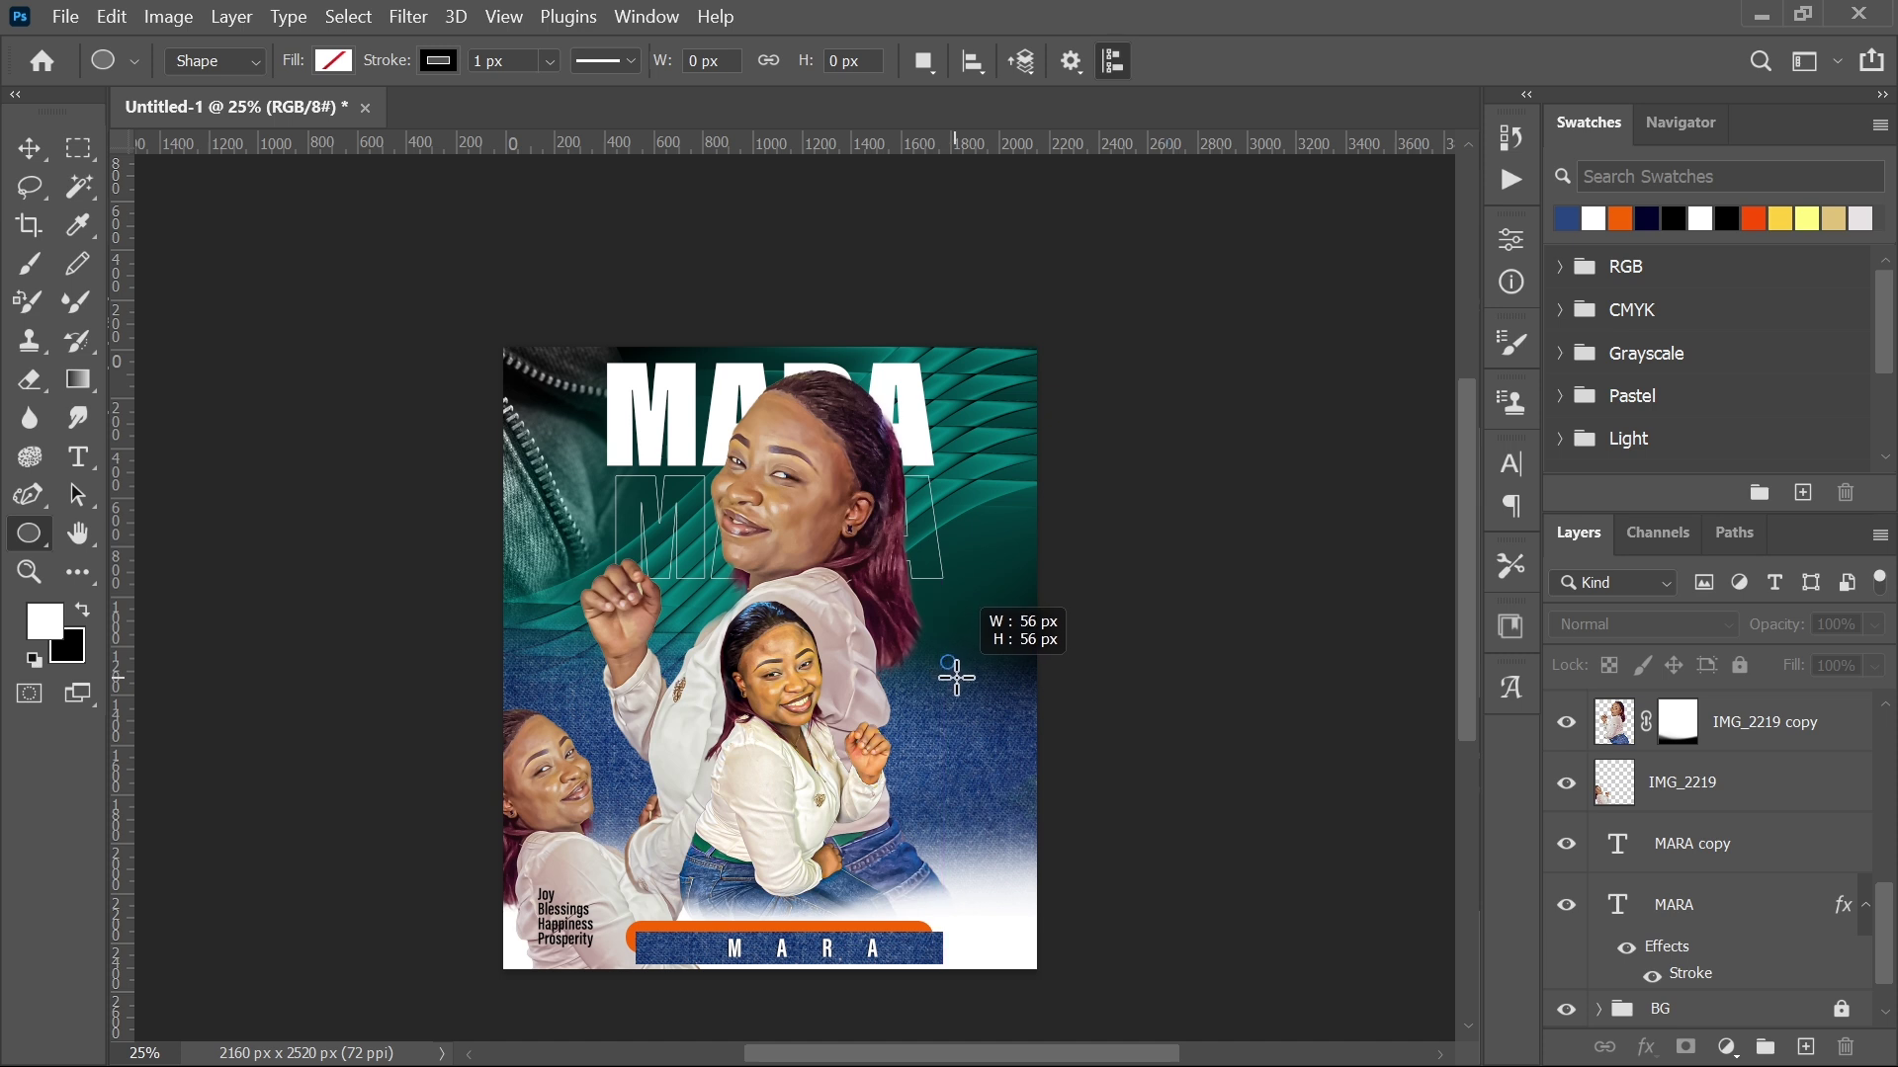
{"action": "left_click", "coordinate": [1619, 218]}
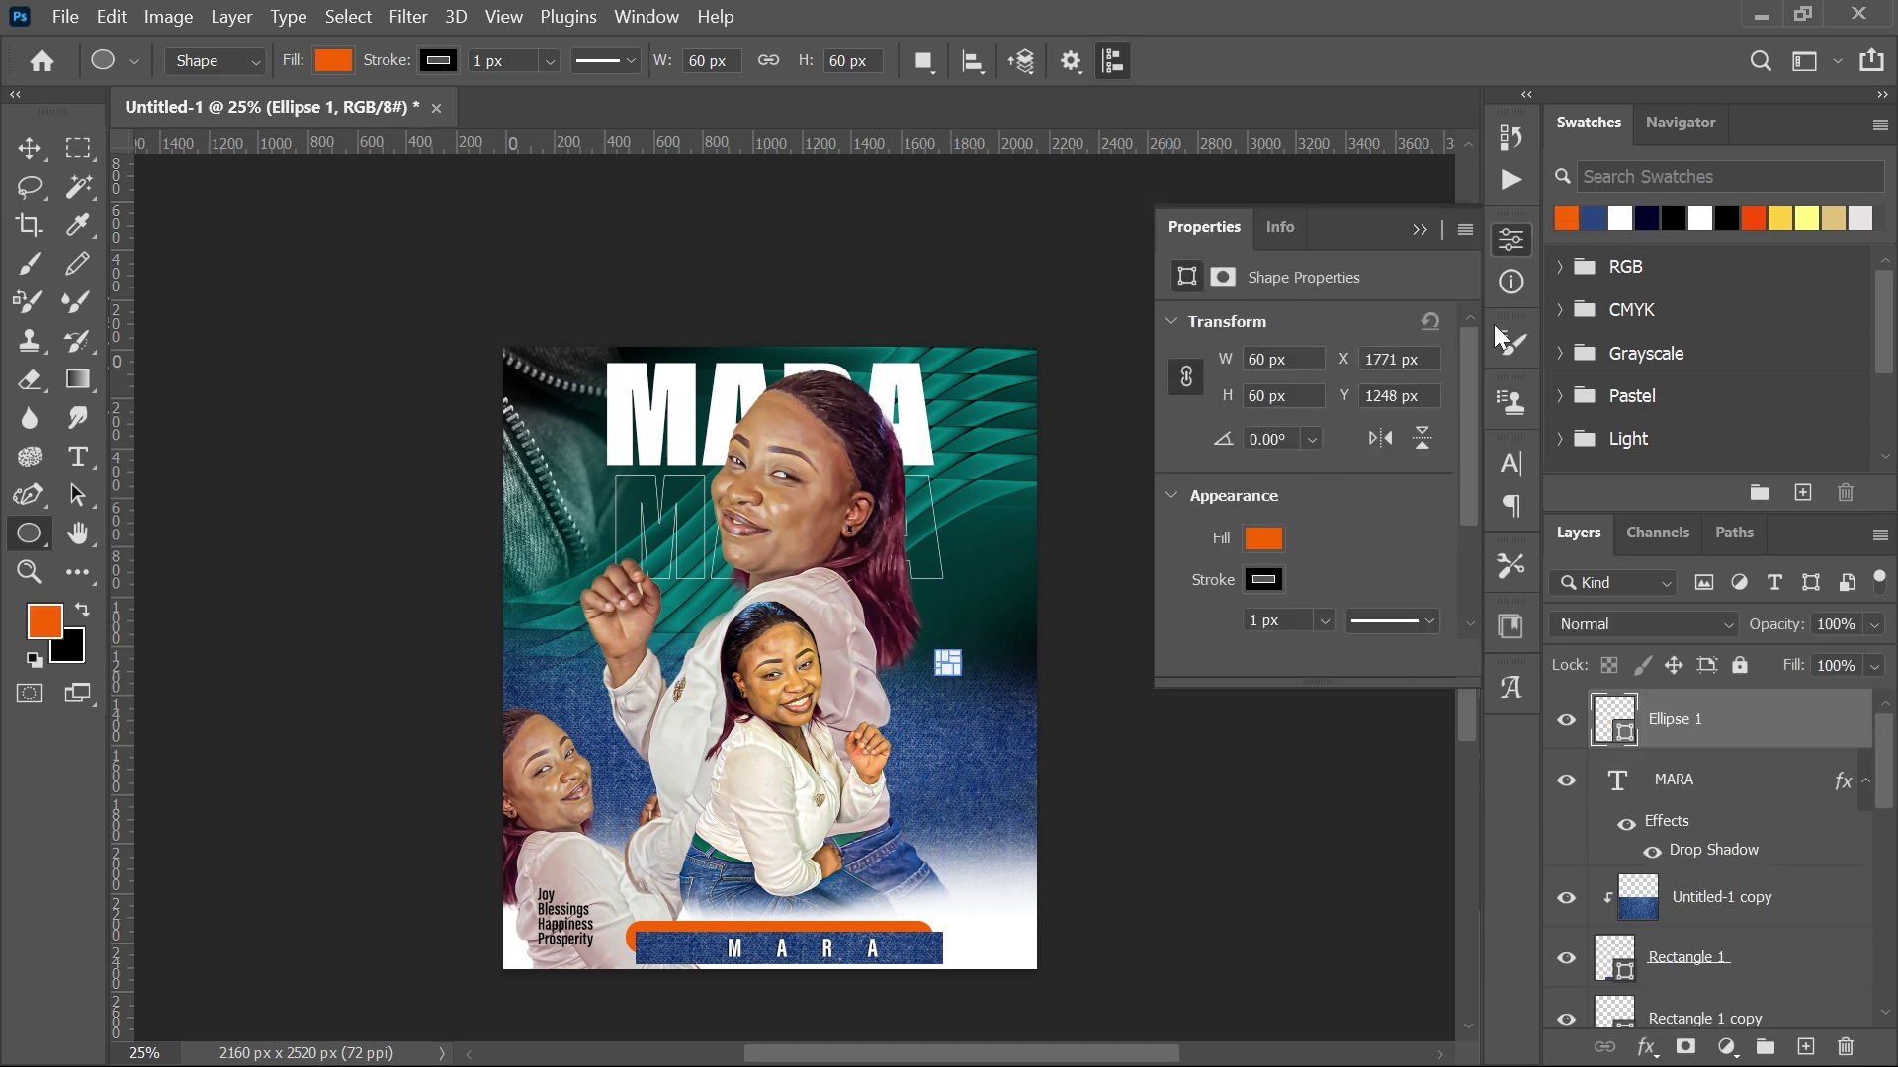
Step: Duplicate the circle three times, colouring the copies blue, white and navy
{"action": "left_click_drag", "start_coordinate": [1800, 736], "coordinate": [1805, 1047]}
{"action": "left_click", "coordinate": [1593, 218]}
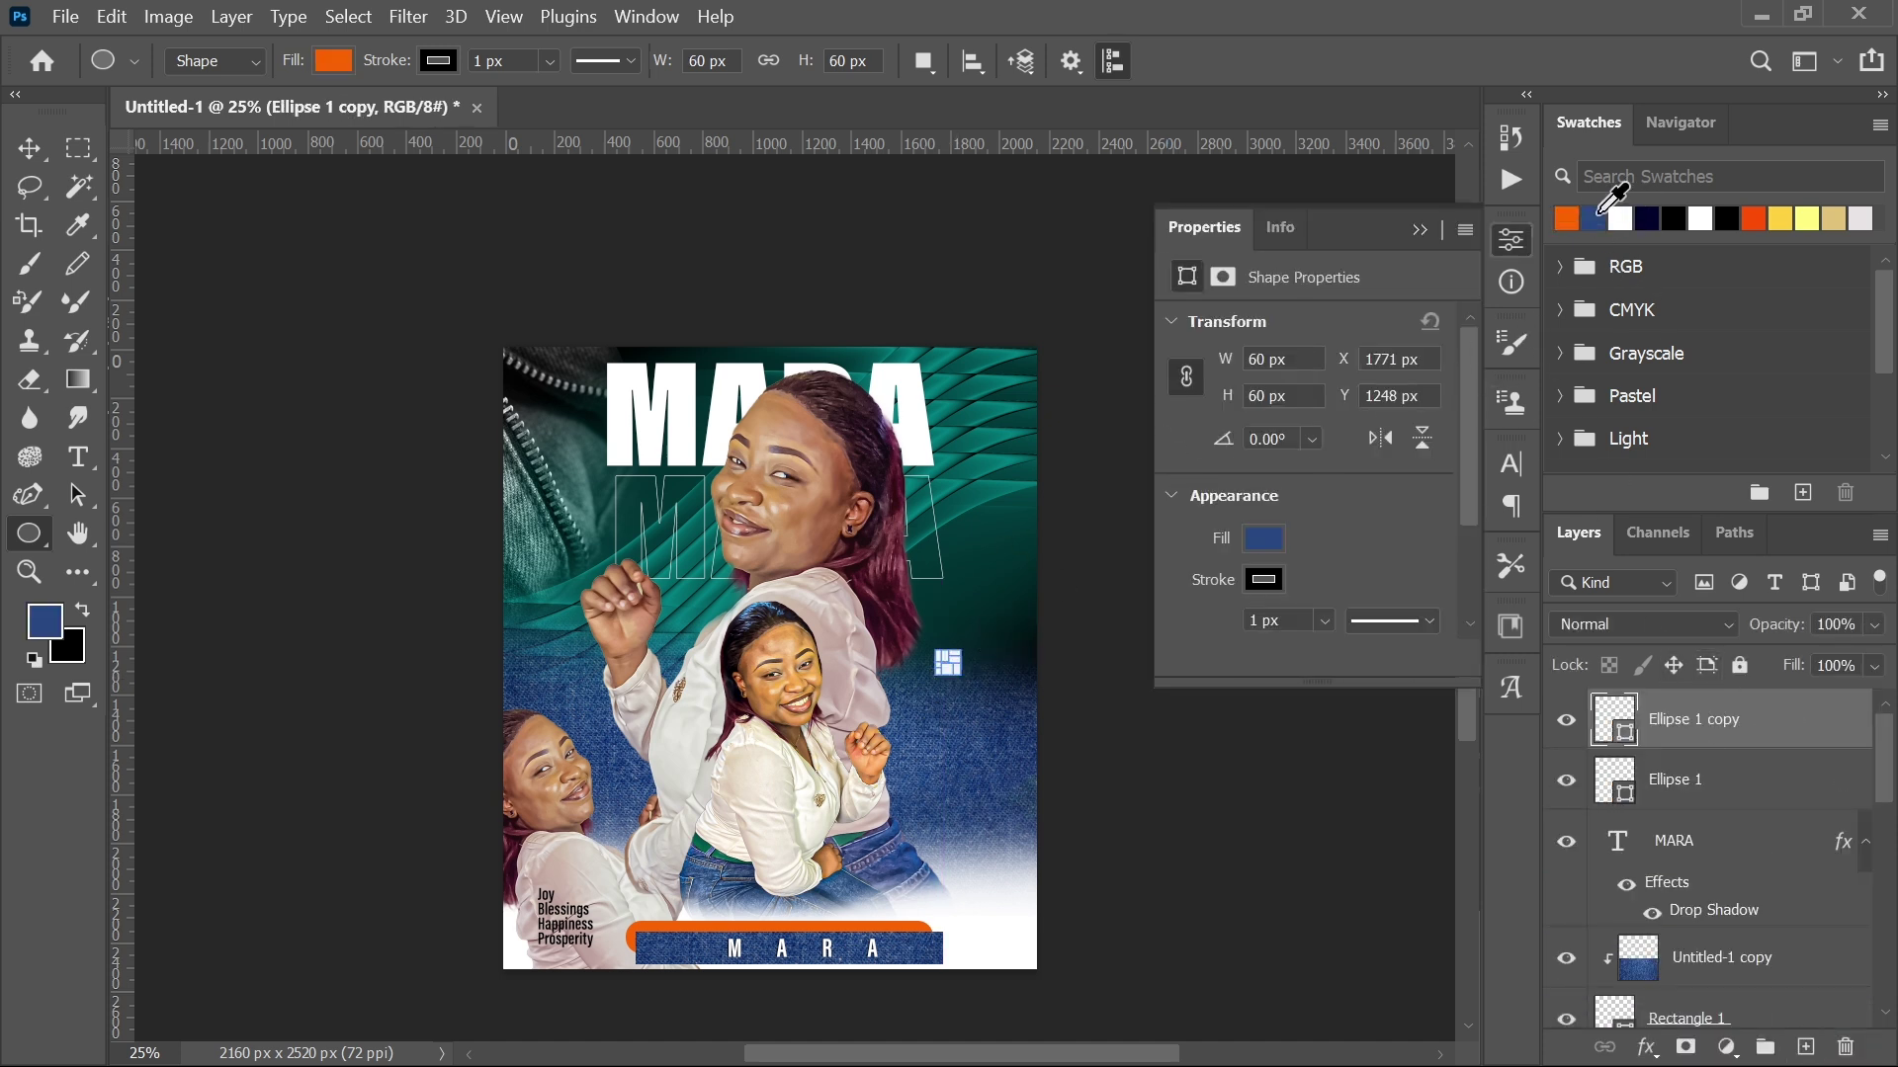
{"action": "left_click_drag", "start_coordinate": [1822, 736], "coordinate": [1804, 1046]}
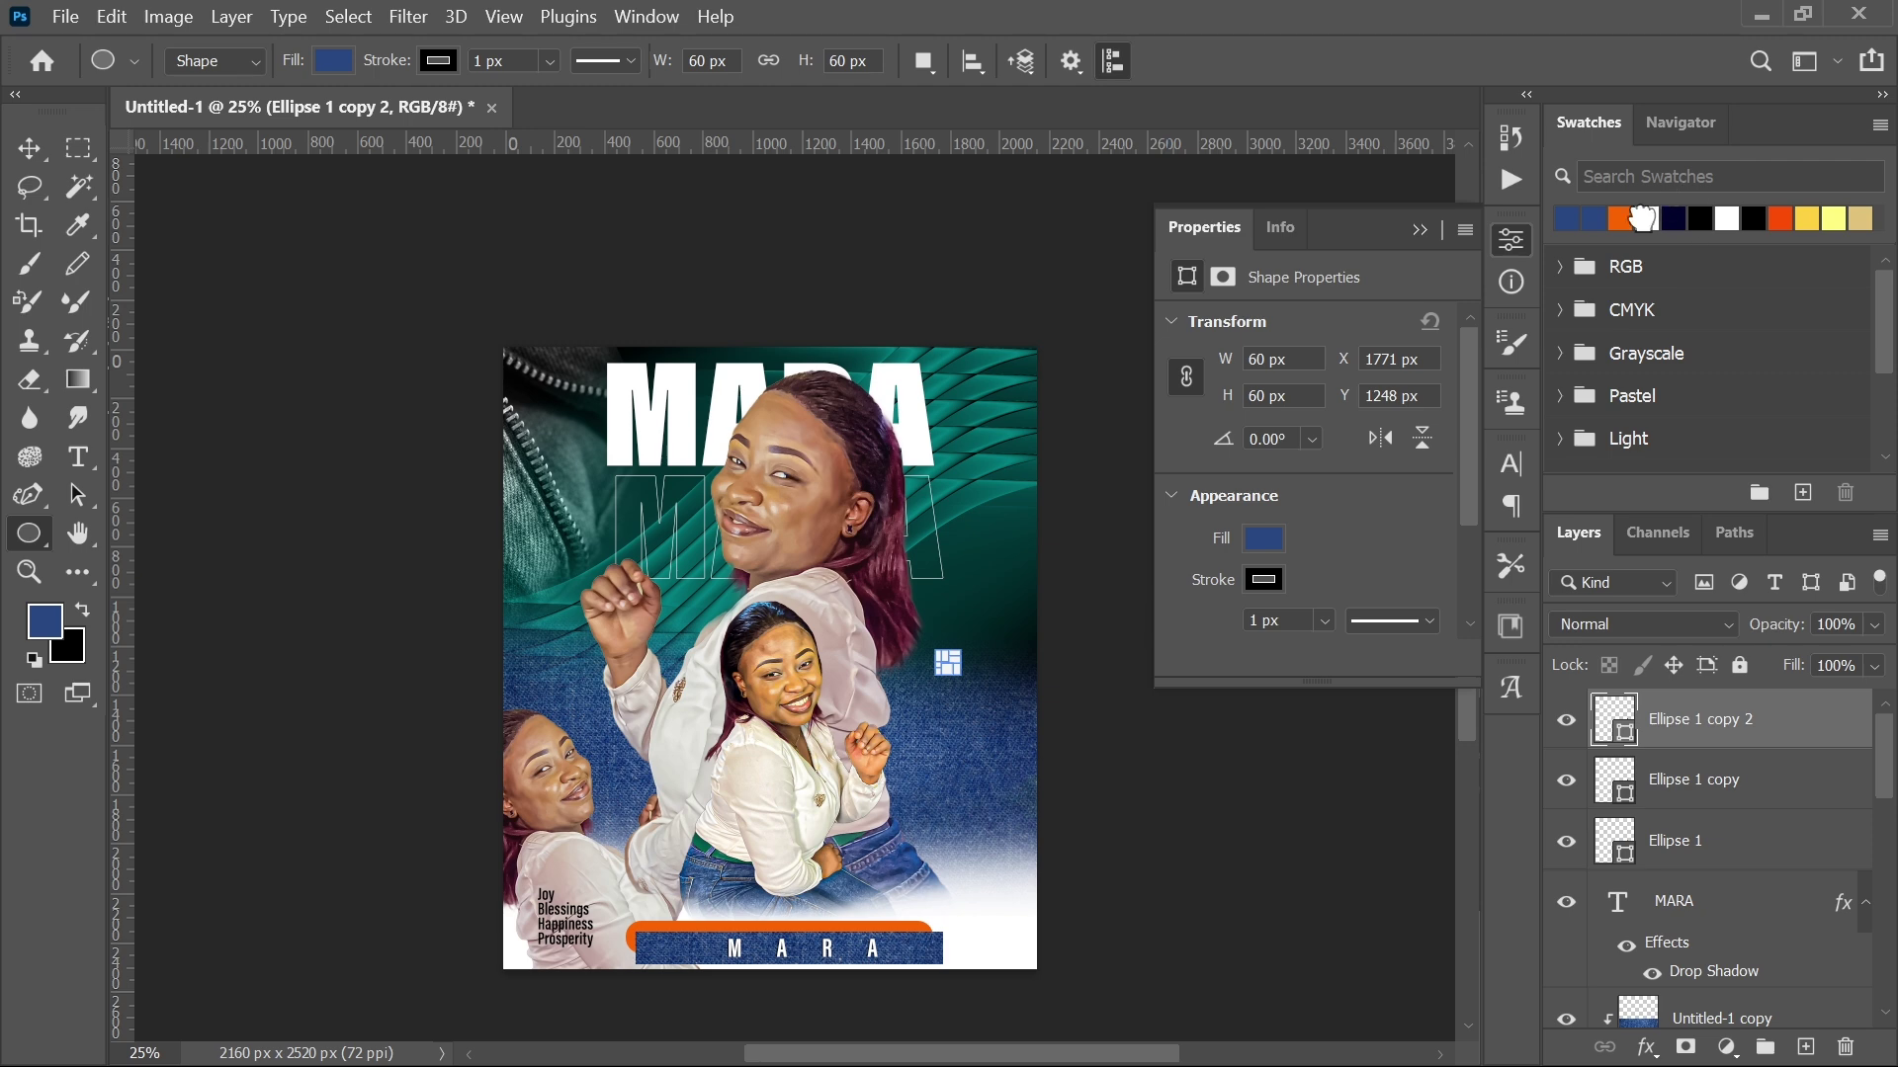
{"action": "left_click", "coordinate": [1646, 219]}
{"action": "left_click_drag", "start_coordinate": [1822, 737], "coordinate": [1805, 1047]}
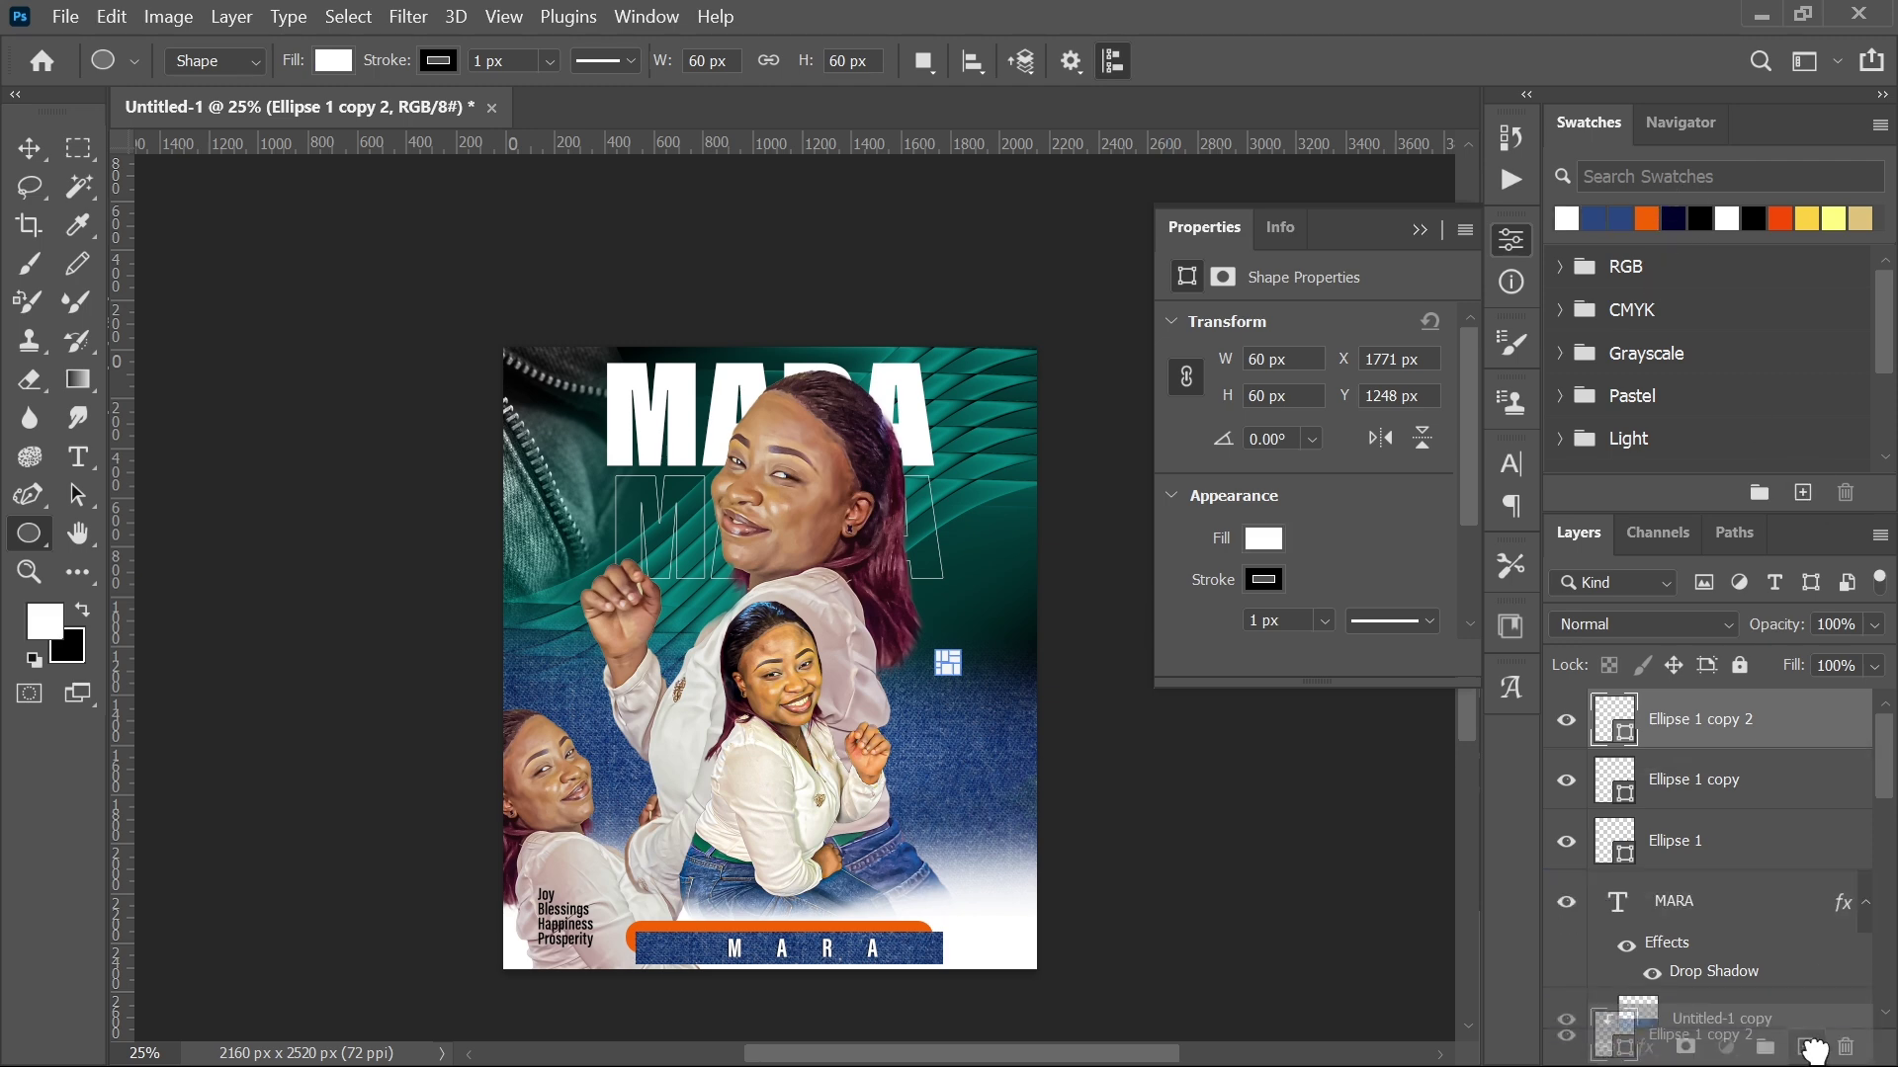
{"action": "left_click", "coordinate": [1673, 218]}
Step: Nudge the navy dot down and recolour the copy dots orange-red and yellow
{"action": "left_click", "coordinate": [28, 149]}
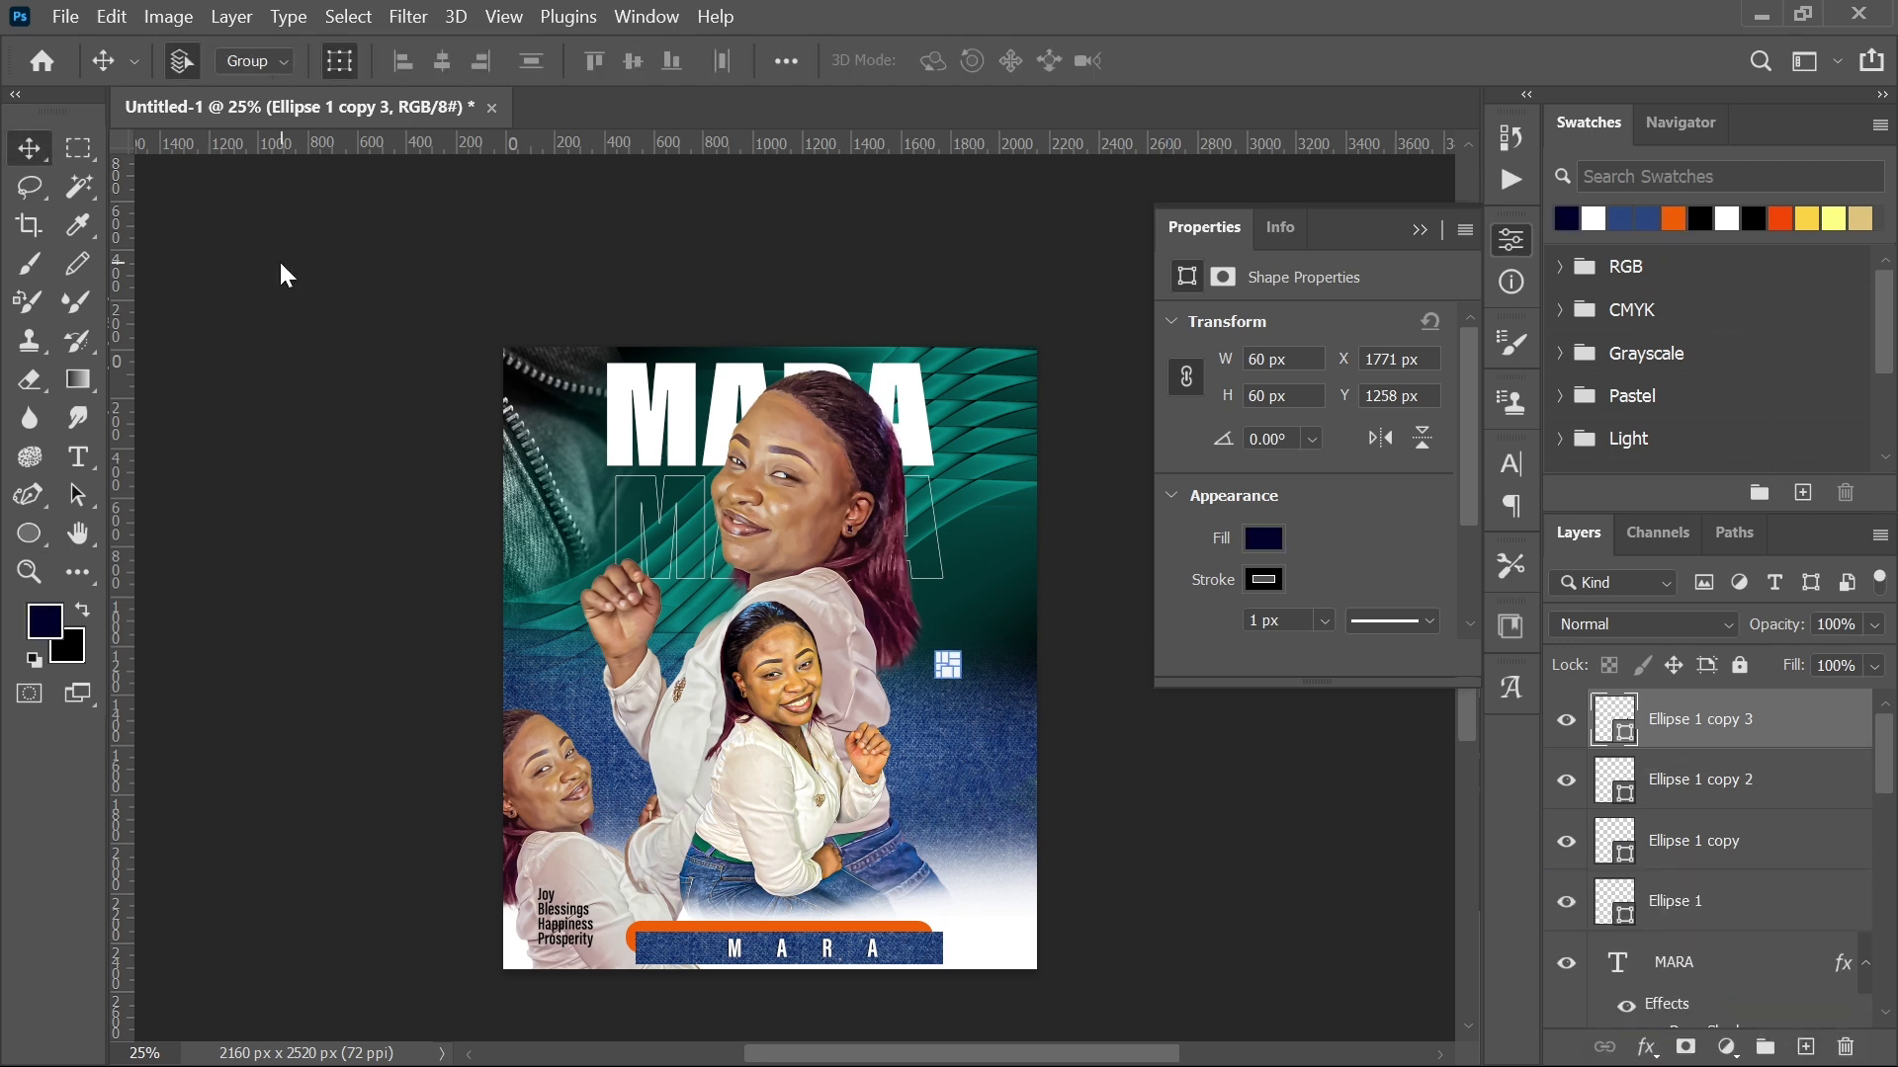
{"action": "key", "text": "shift+Down"}
{"action": "key", "text": "shift+Down"}
{"action": "key", "text": "shift+Down"}
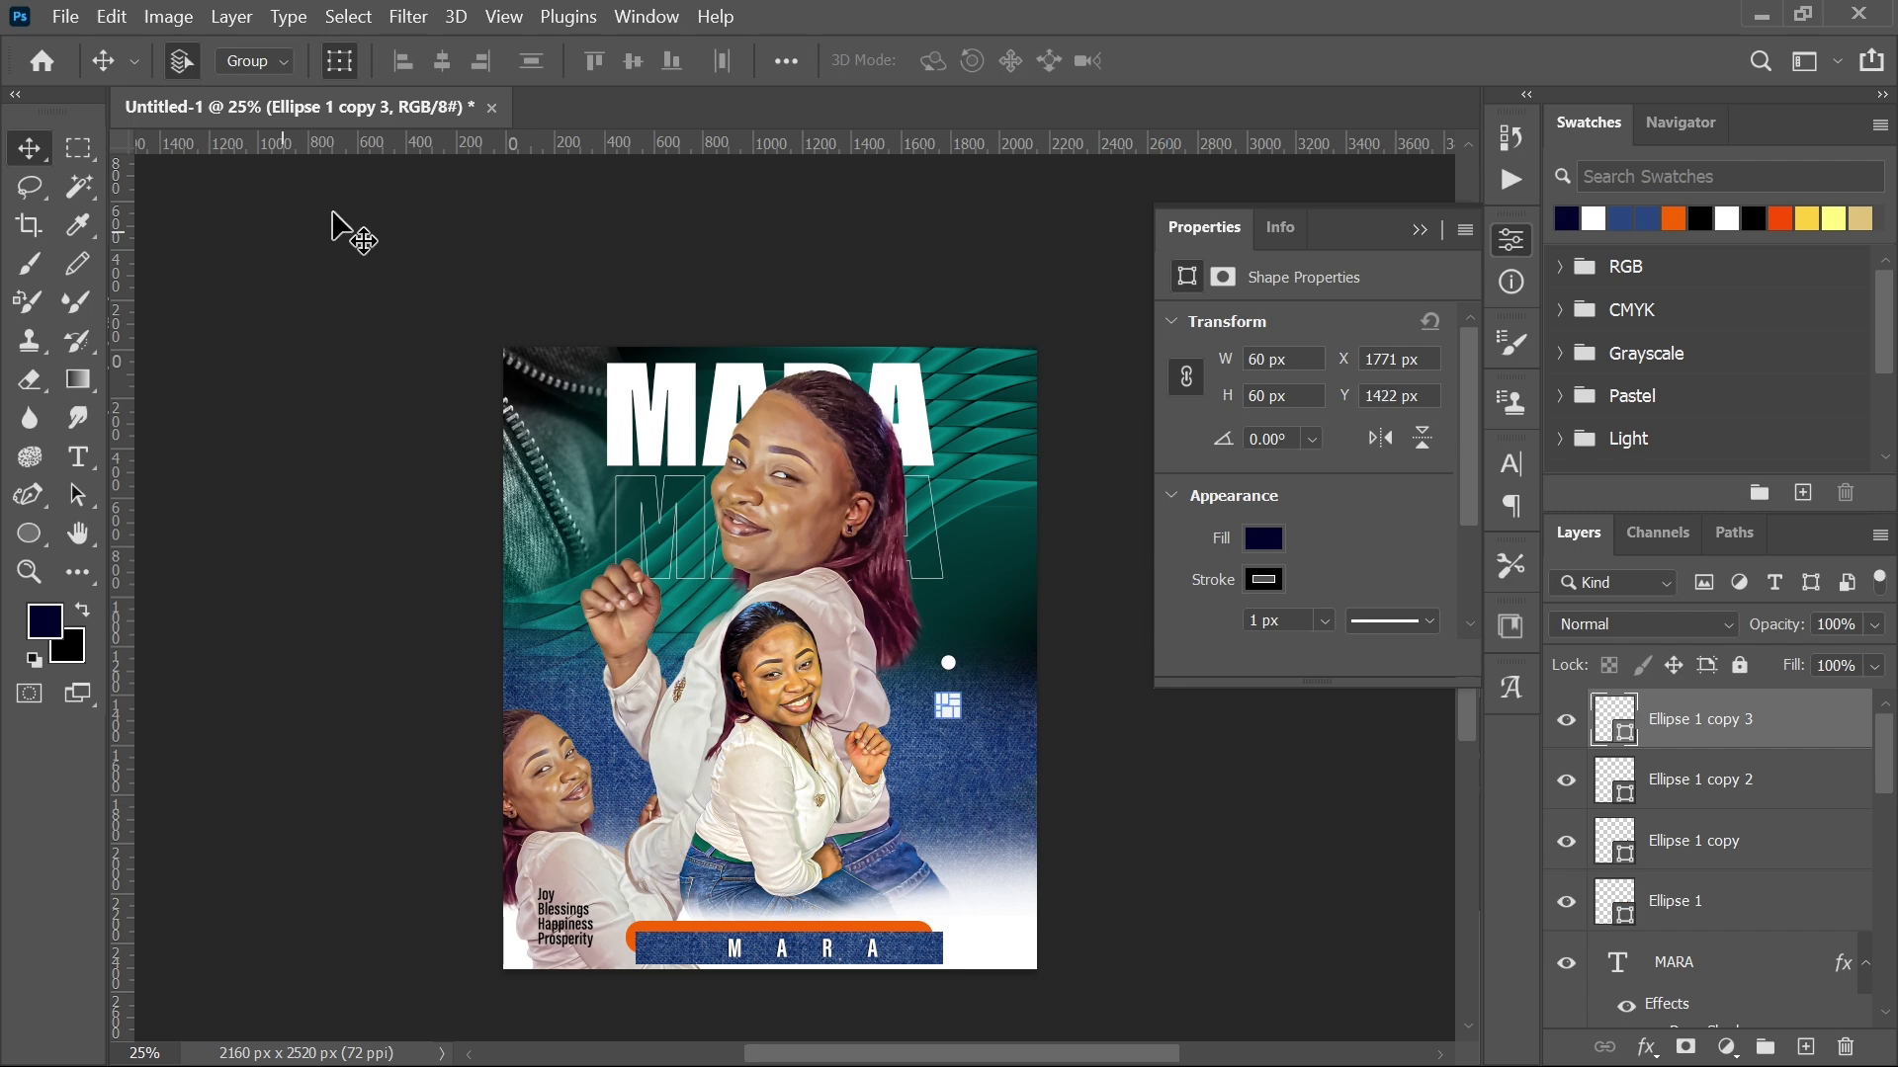
{"action": "left_click", "coordinate": [1799, 794]}
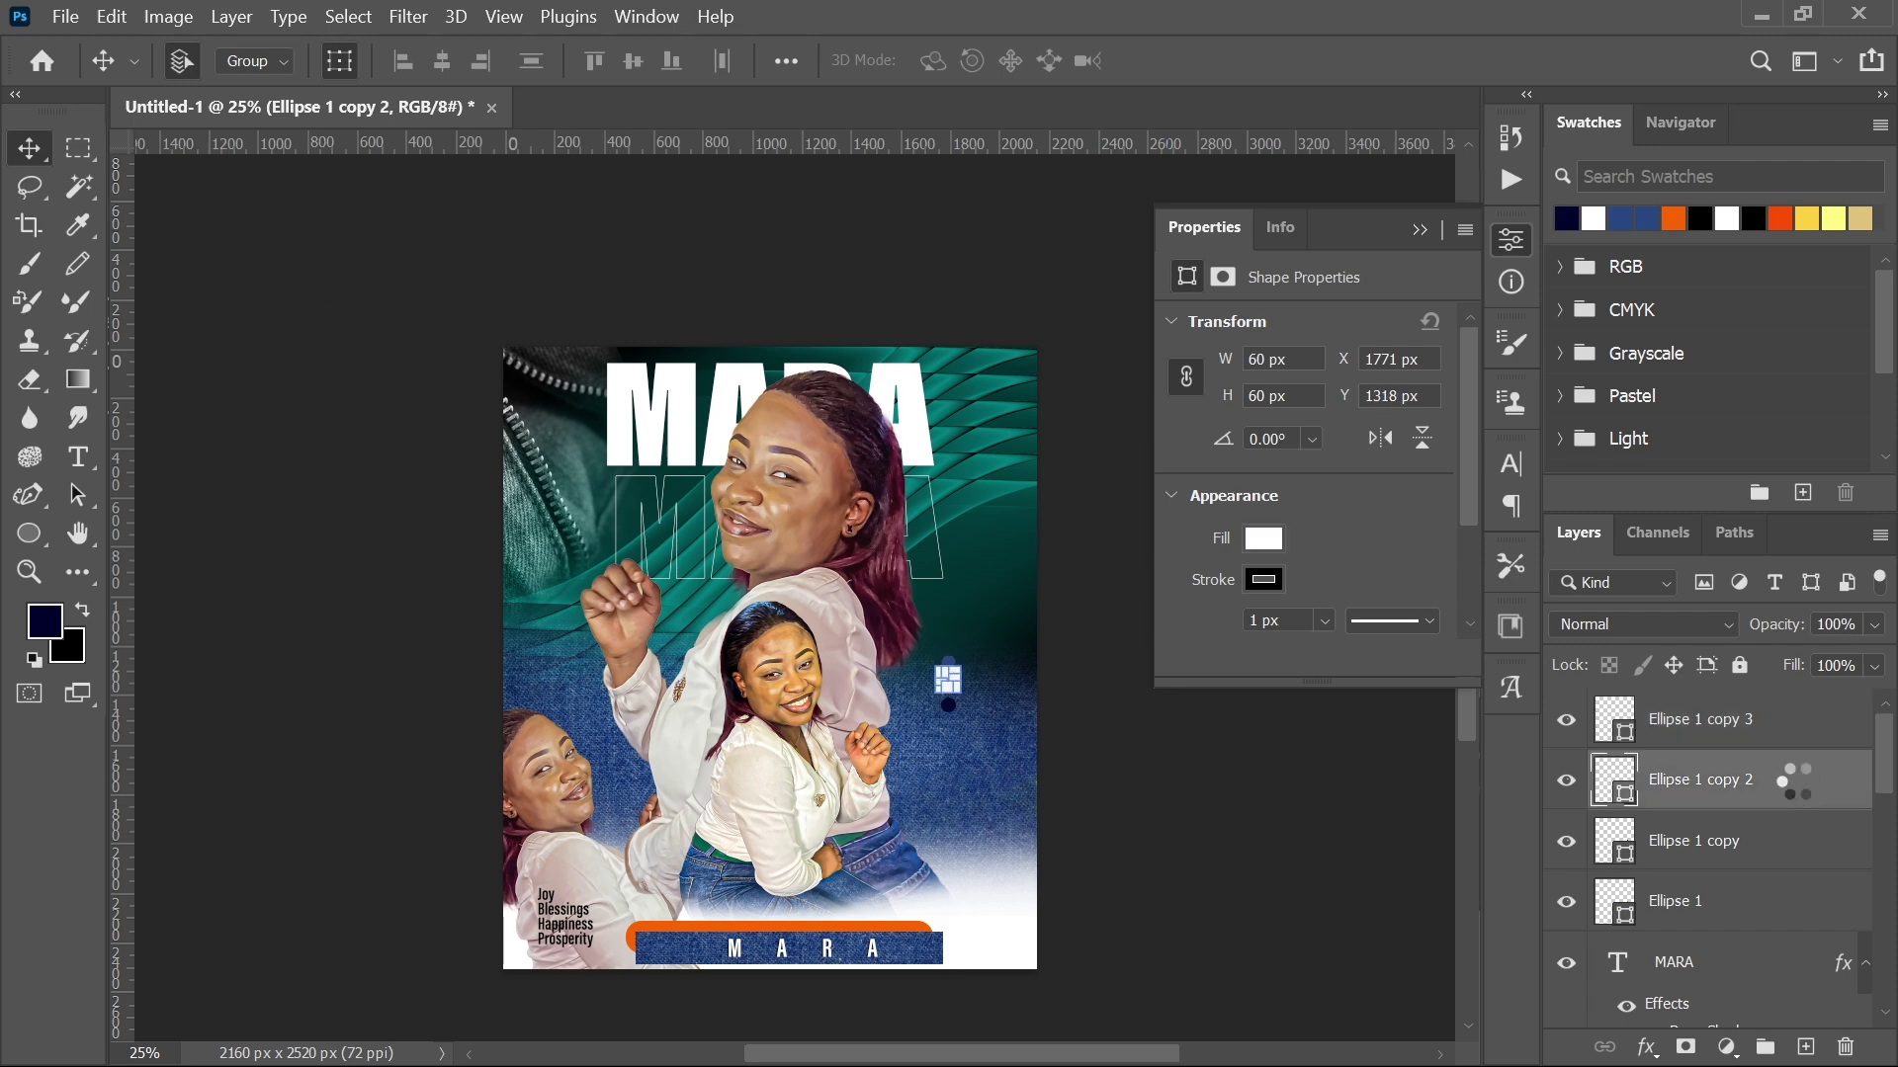
{"action": "left_click", "coordinate": [1764, 848]}
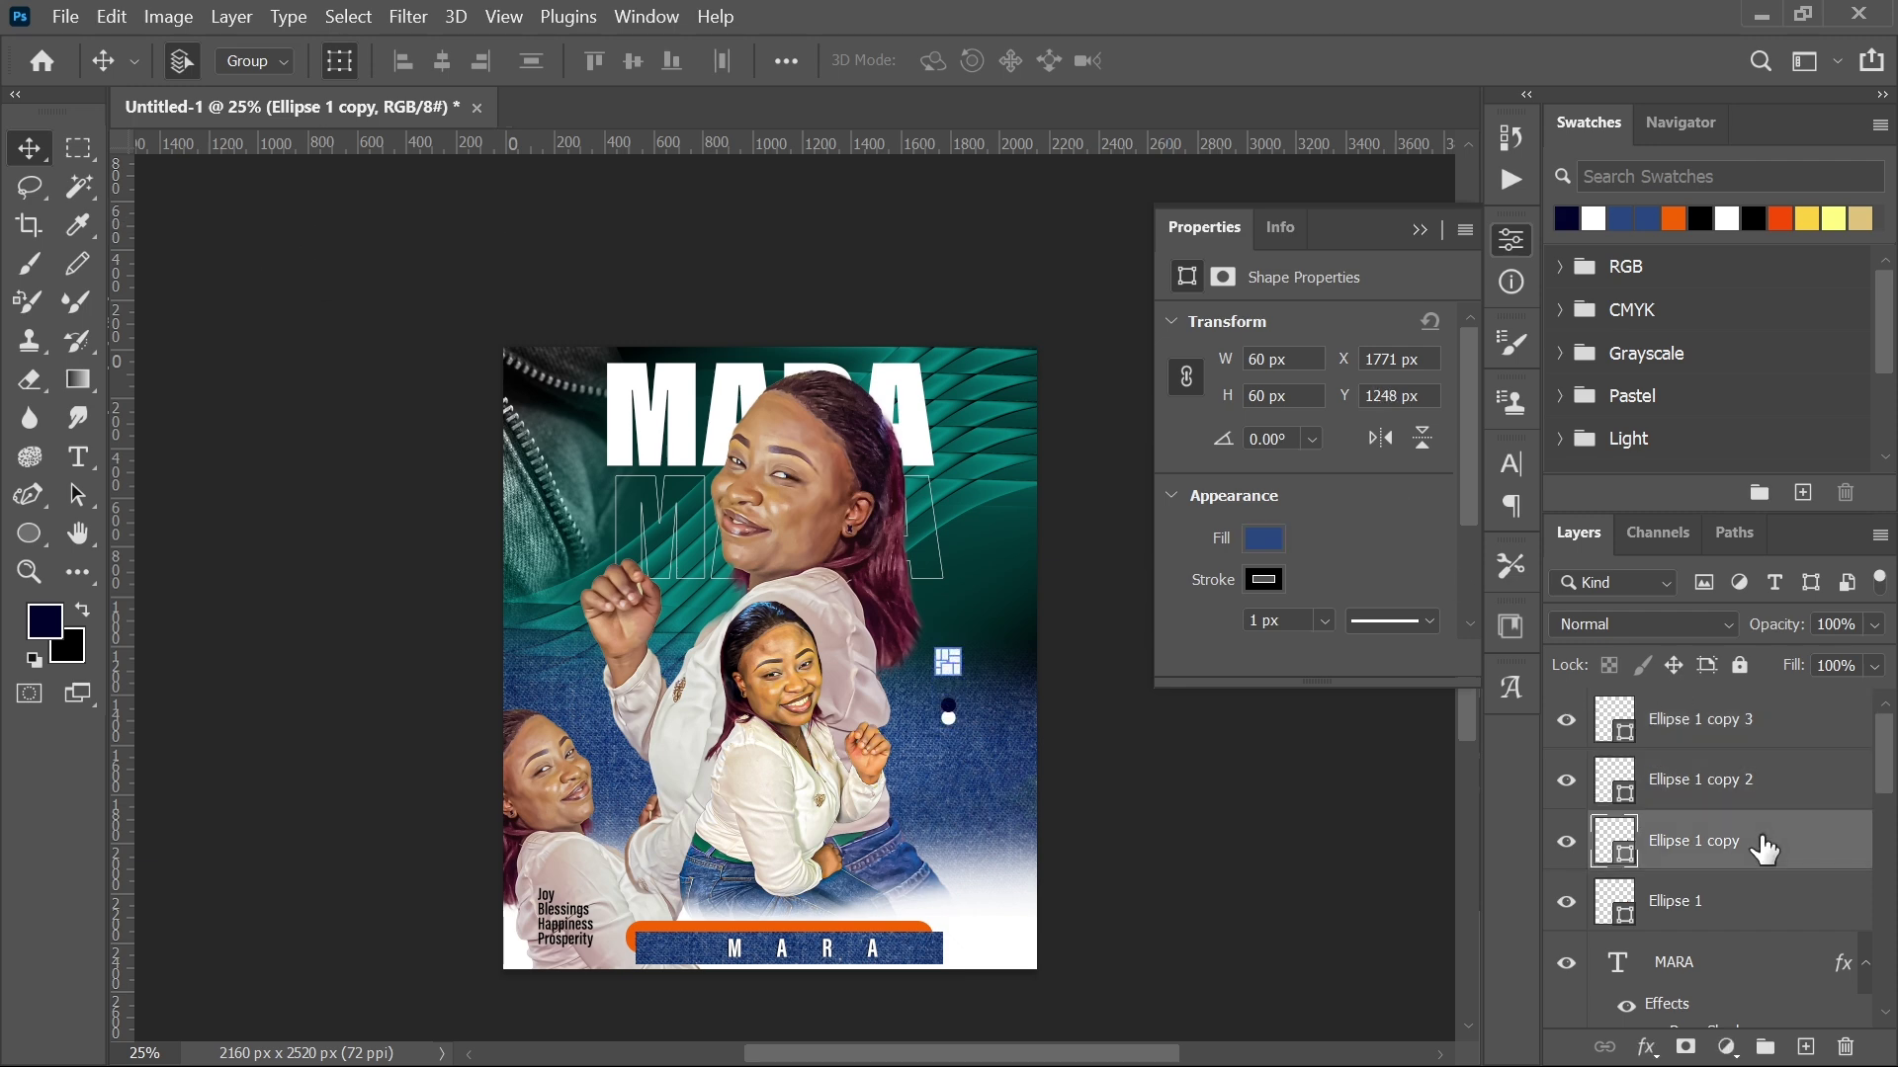
{"action": "left_click", "coordinate": [1255, 796]}
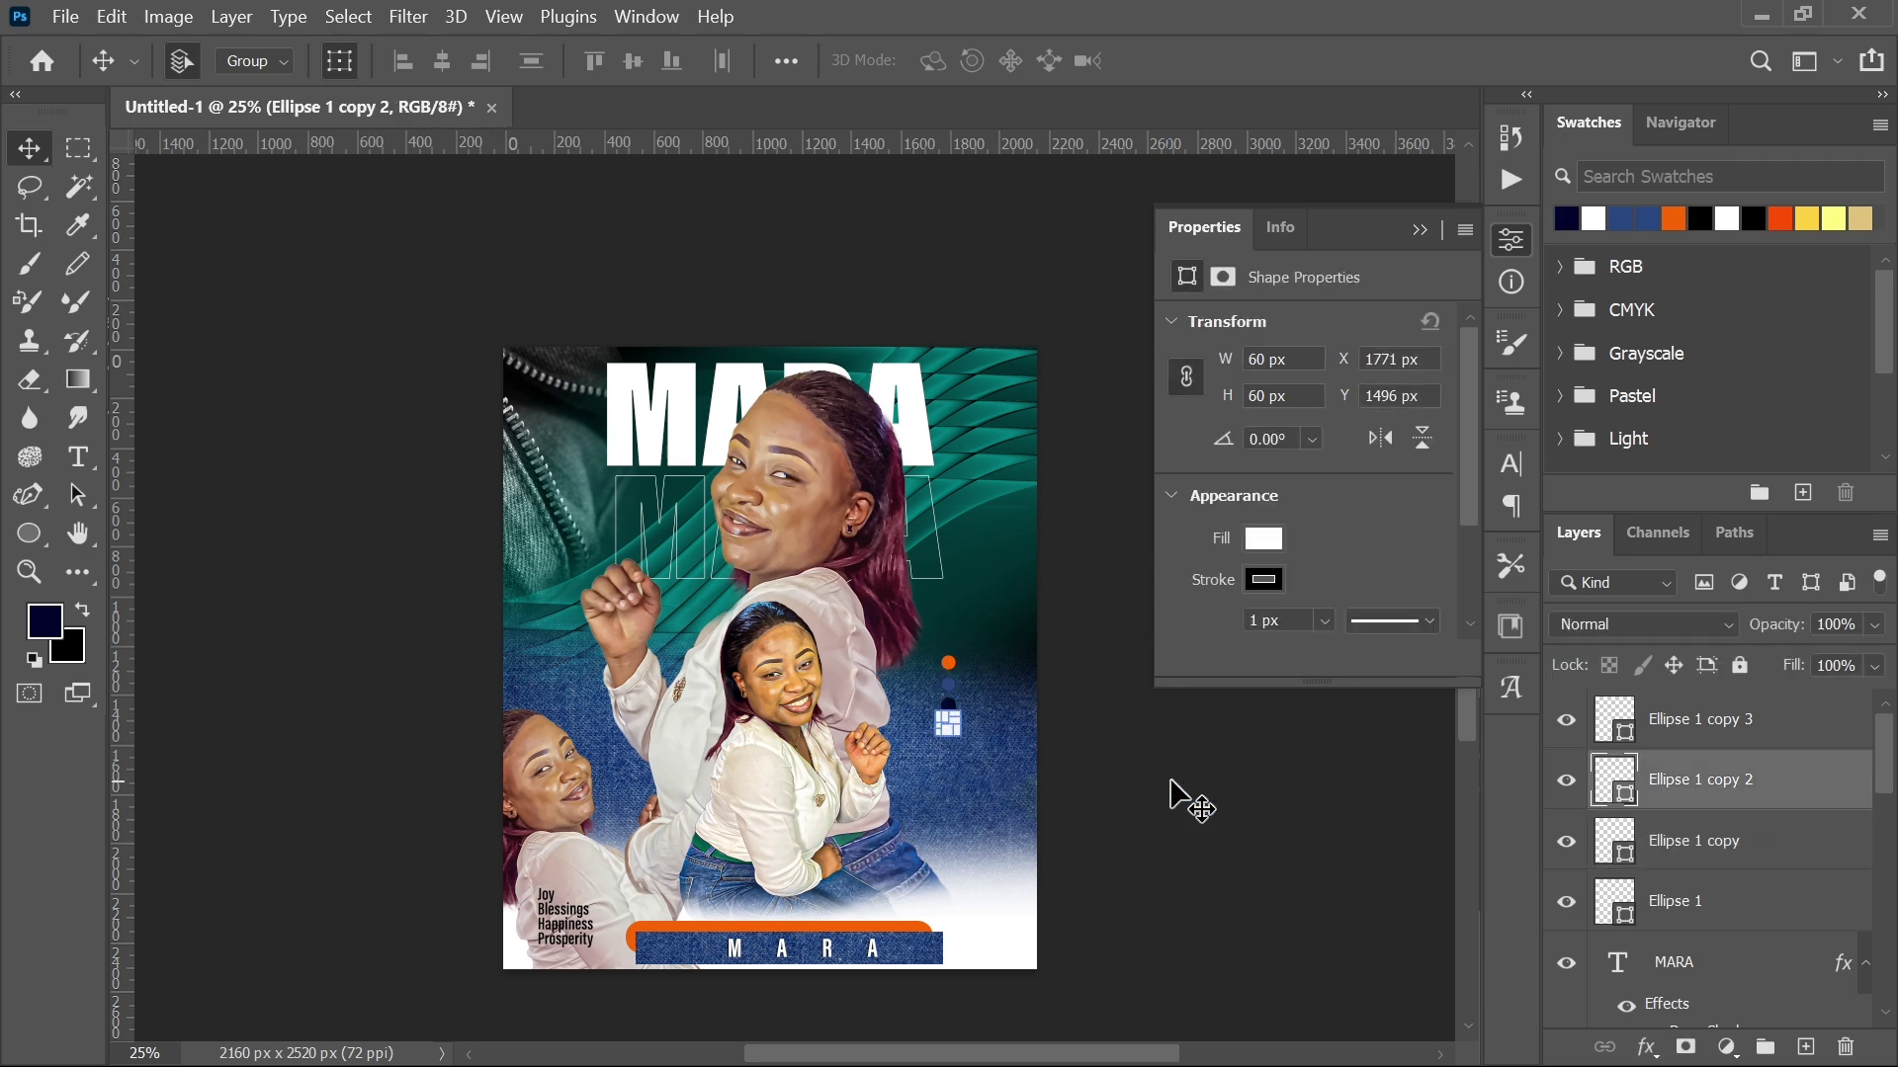
{"action": "left_click_drag", "start_coordinate": [948, 662], "coordinate": [948, 685]}
{"action": "left_click", "coordinate": [1779, 217]}
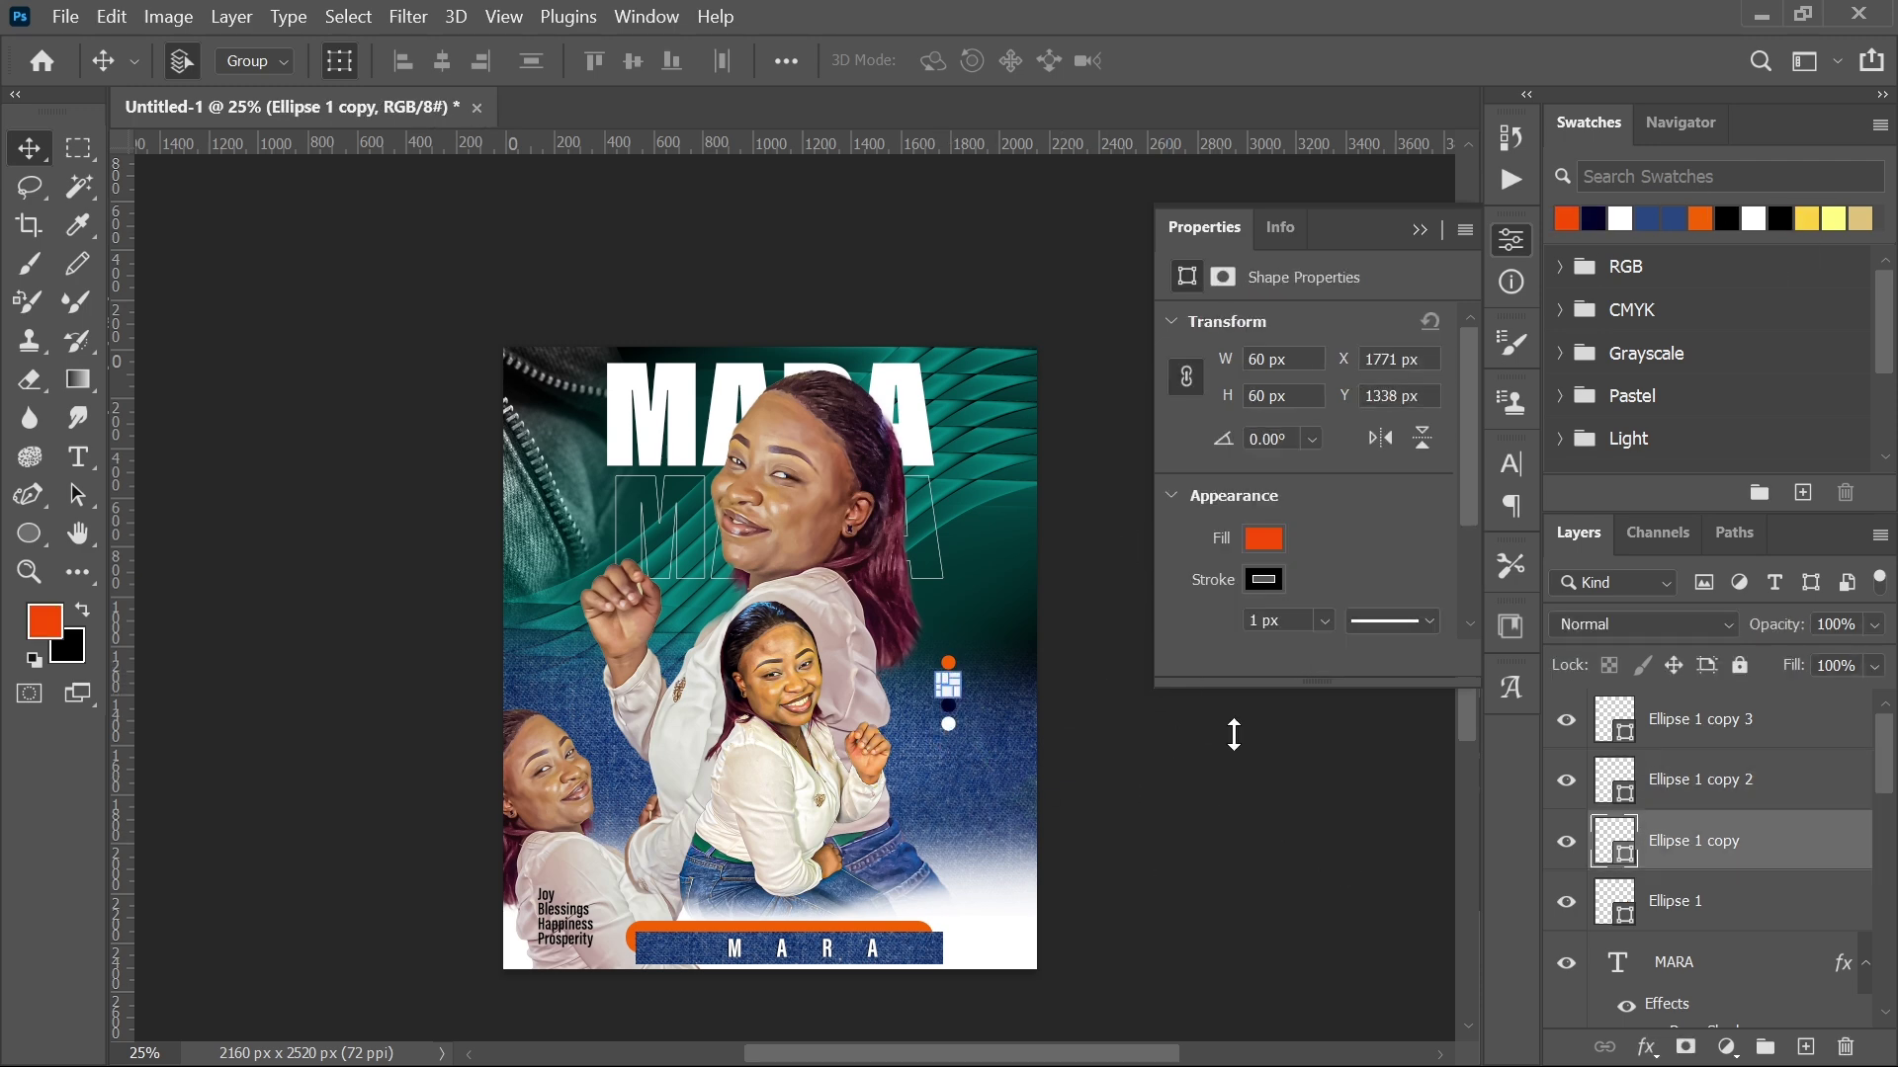
{"action": "left_click", "coordinate": [948, 706]}
{"action": "left_click", "coordinate": [1807, 218]}
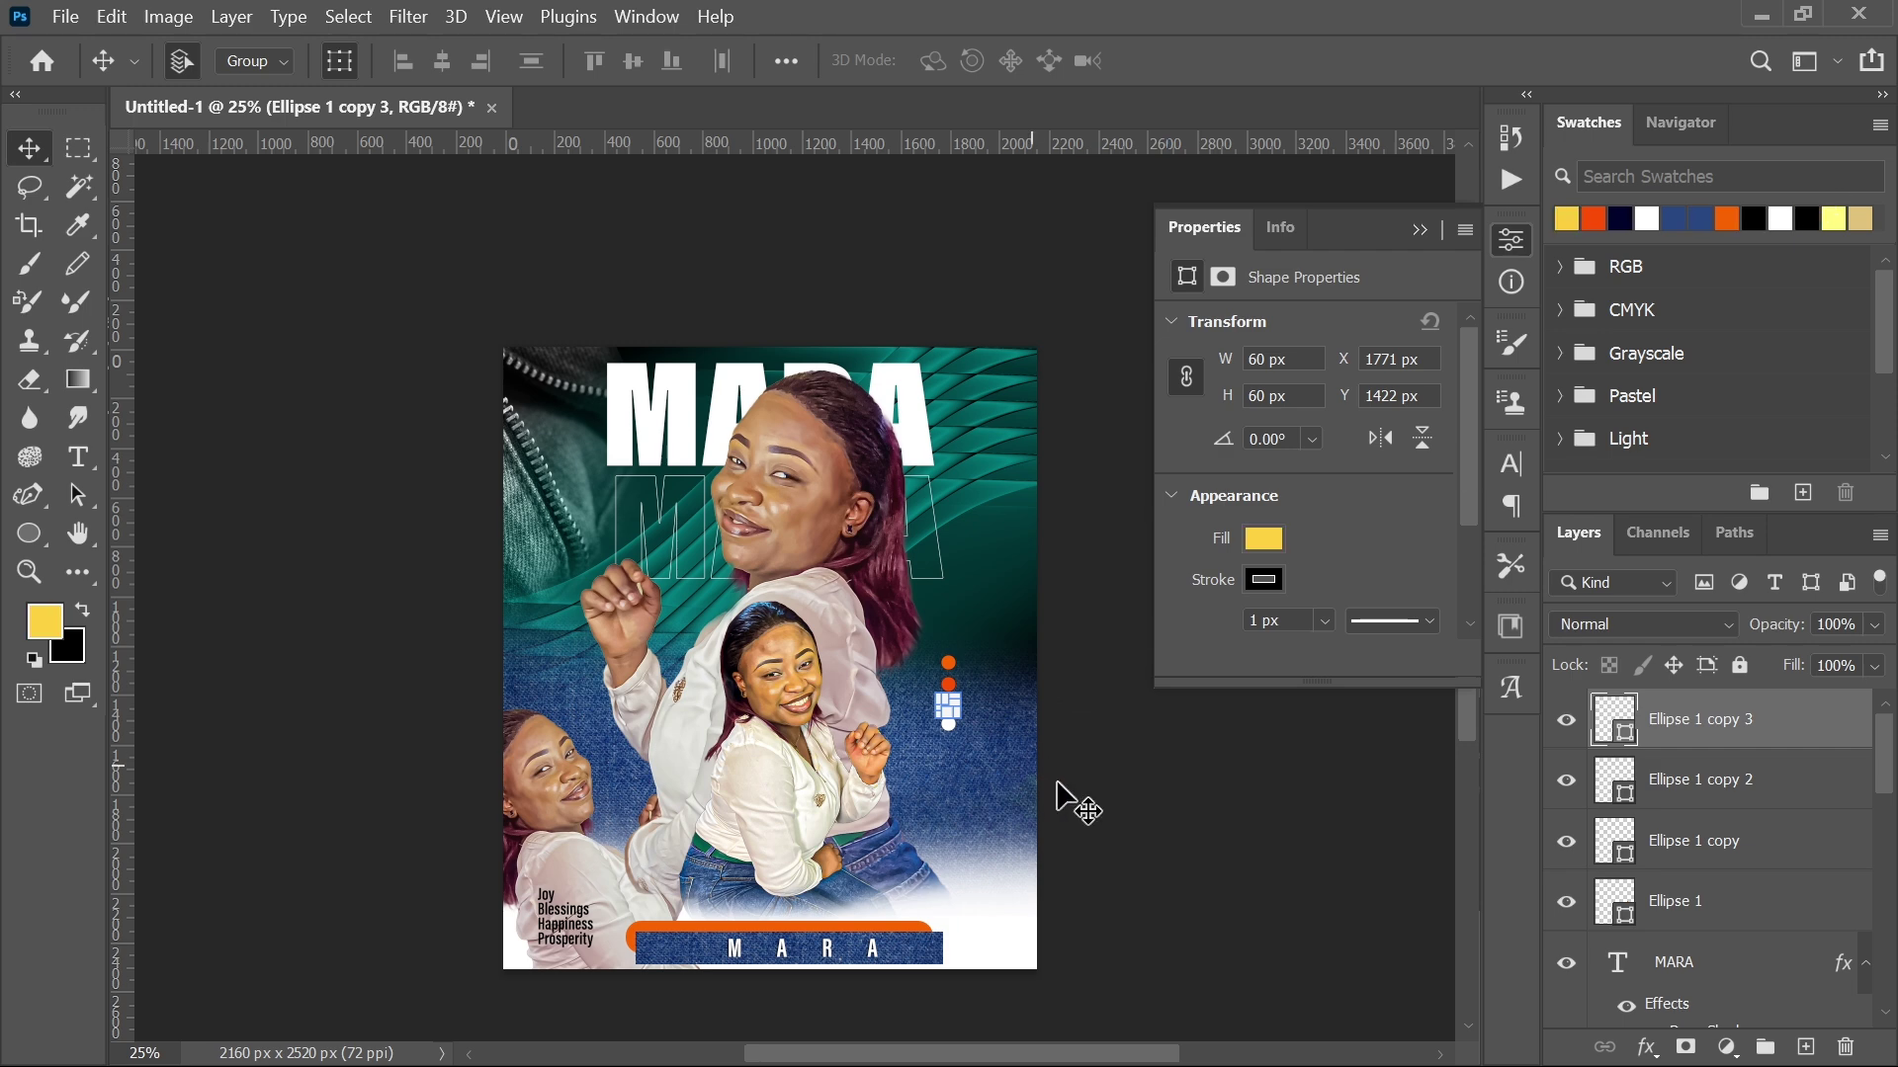
{"action": "left_click", "coordinate": [1221, 766]}
Step: Select all four Ellipse layers and shift the dot column right and down
{"action": "left_click", "coordinate": [1791, 736]}
{"action": "left_click", "coordinate": [1774, 904], "text": "shift"}
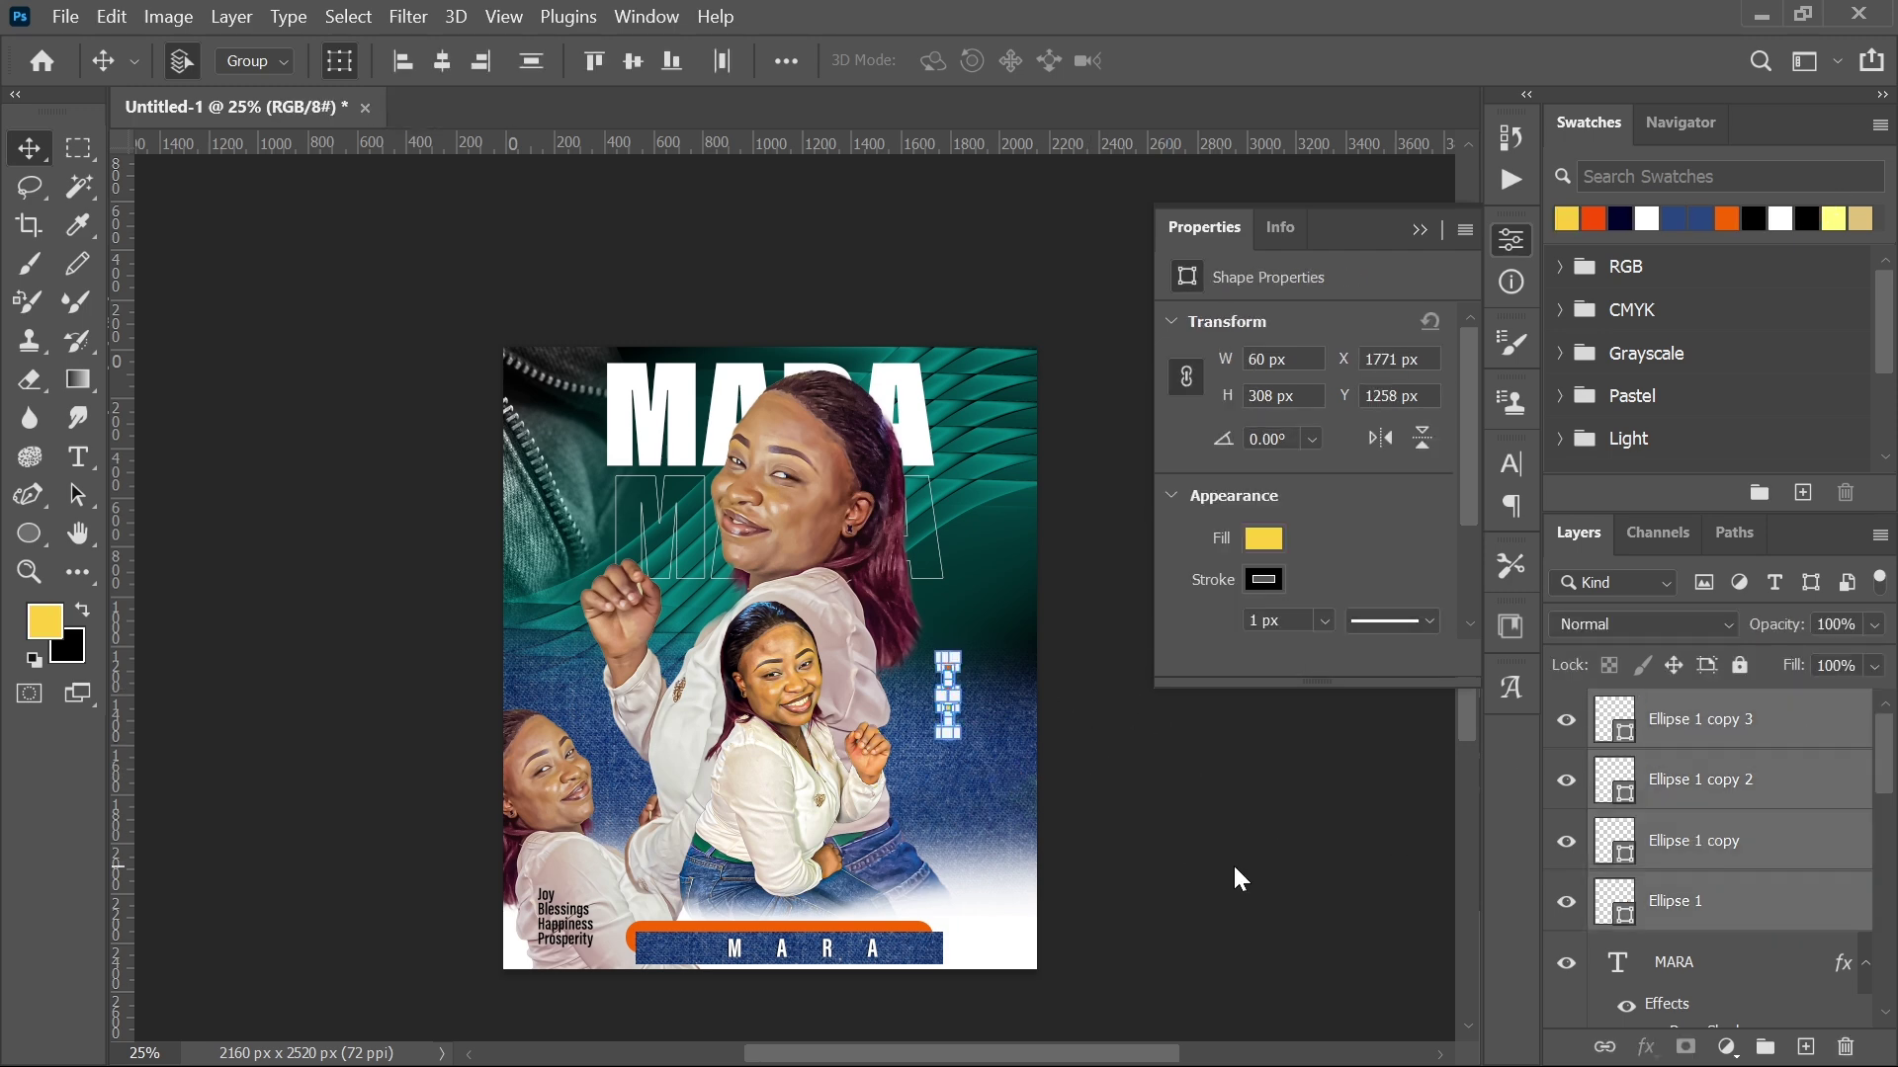
{"action": "key", "text": "shift+Down"}
{"action": "key", "text": "shift+Down"}
{"action": "key", "text": "shift+Down"}
{"action": "key", "text": "shift+Down"}
{"action": "key", "text": "shift+Down"}
{"action": "key", "text": "shift+Down"}
{"action": "key", "text": "shift+Down"}
{"action": "key", "text": "shift+Down"}
{"action": "key", "text": "shift+Right"}
{"action": "key", "text": "shift+Right"}
{"action": "key", "text": "shift+Down"}
{"action": "key", "text": "shift+Right"}
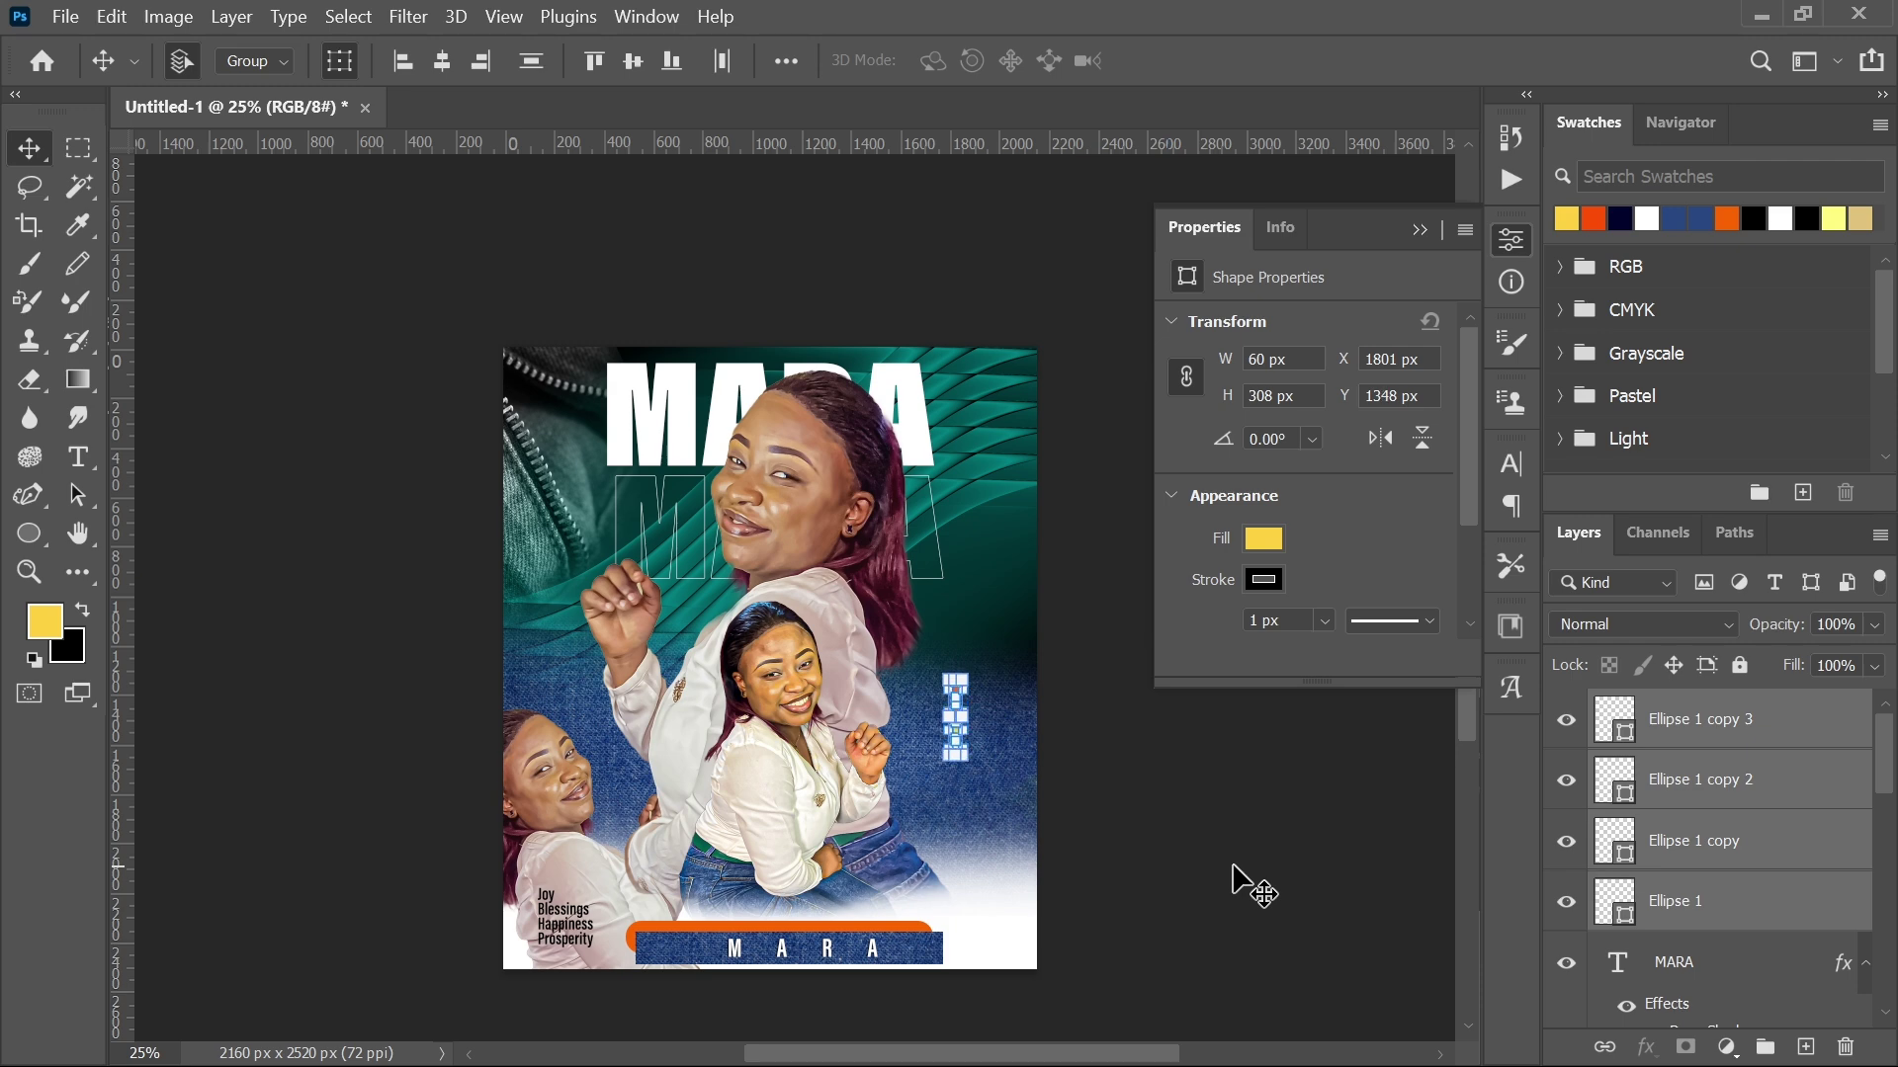
Step: Create a horizontal text layer beside the photo and commit the typed text
{"action": "left_click", "coordinate": [1320, 378]}
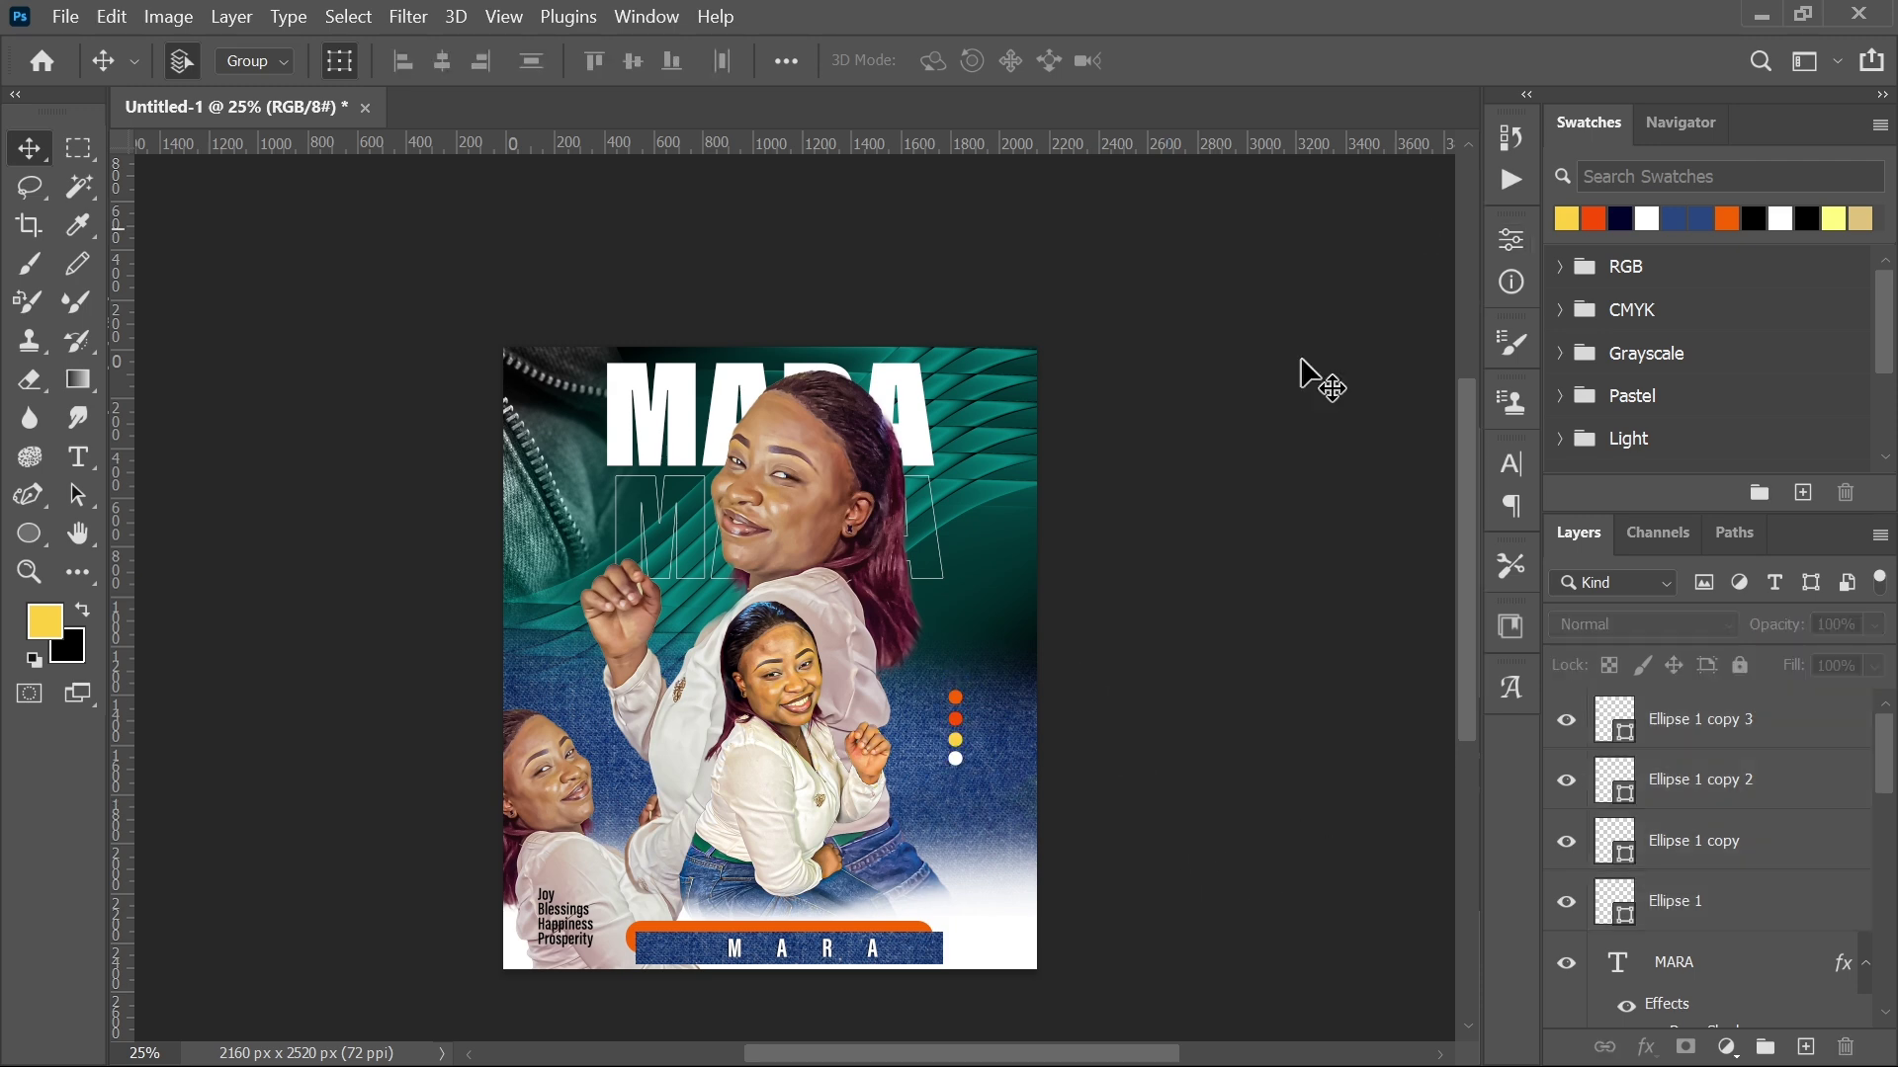
{"action": "left_click", "coordinate": [955, 739]}
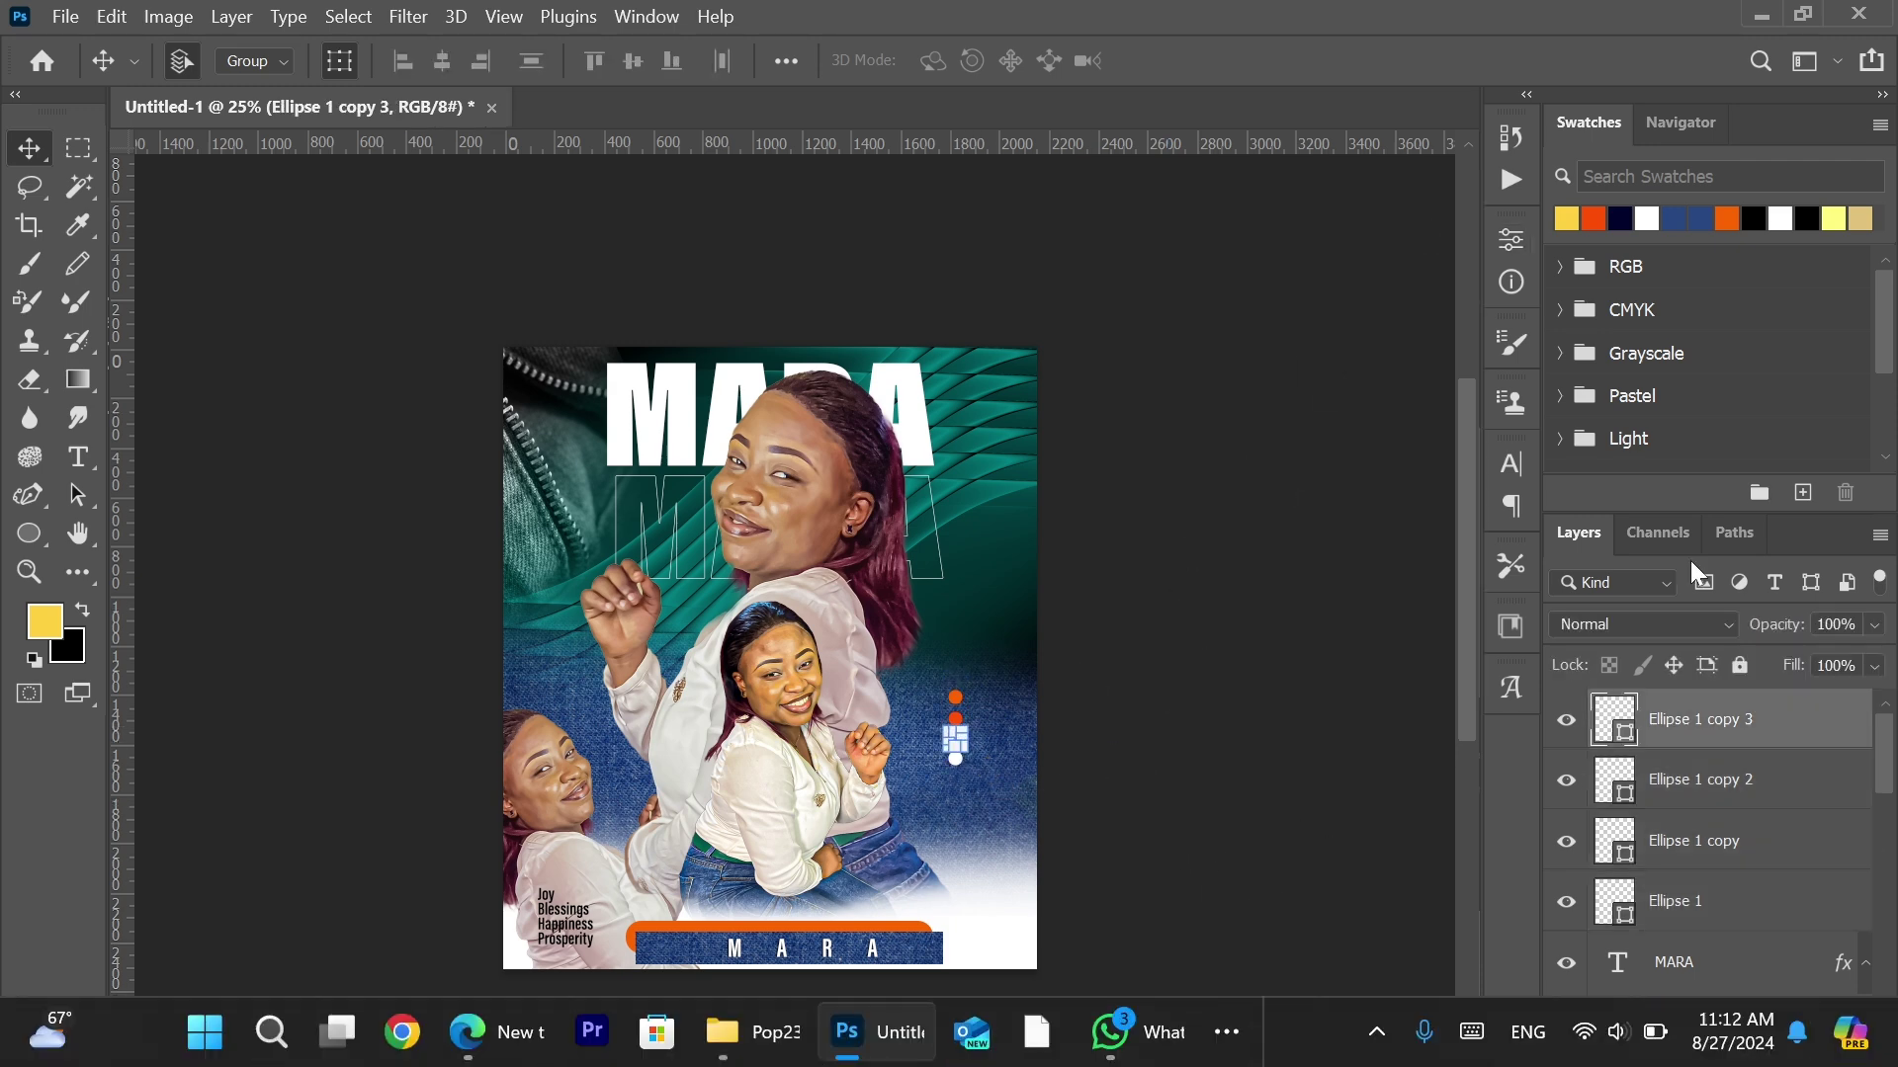
{"action": "left_click", "coordinate": [768, 726]}
{"action": "left_click", "coordinate": [78, 456]}
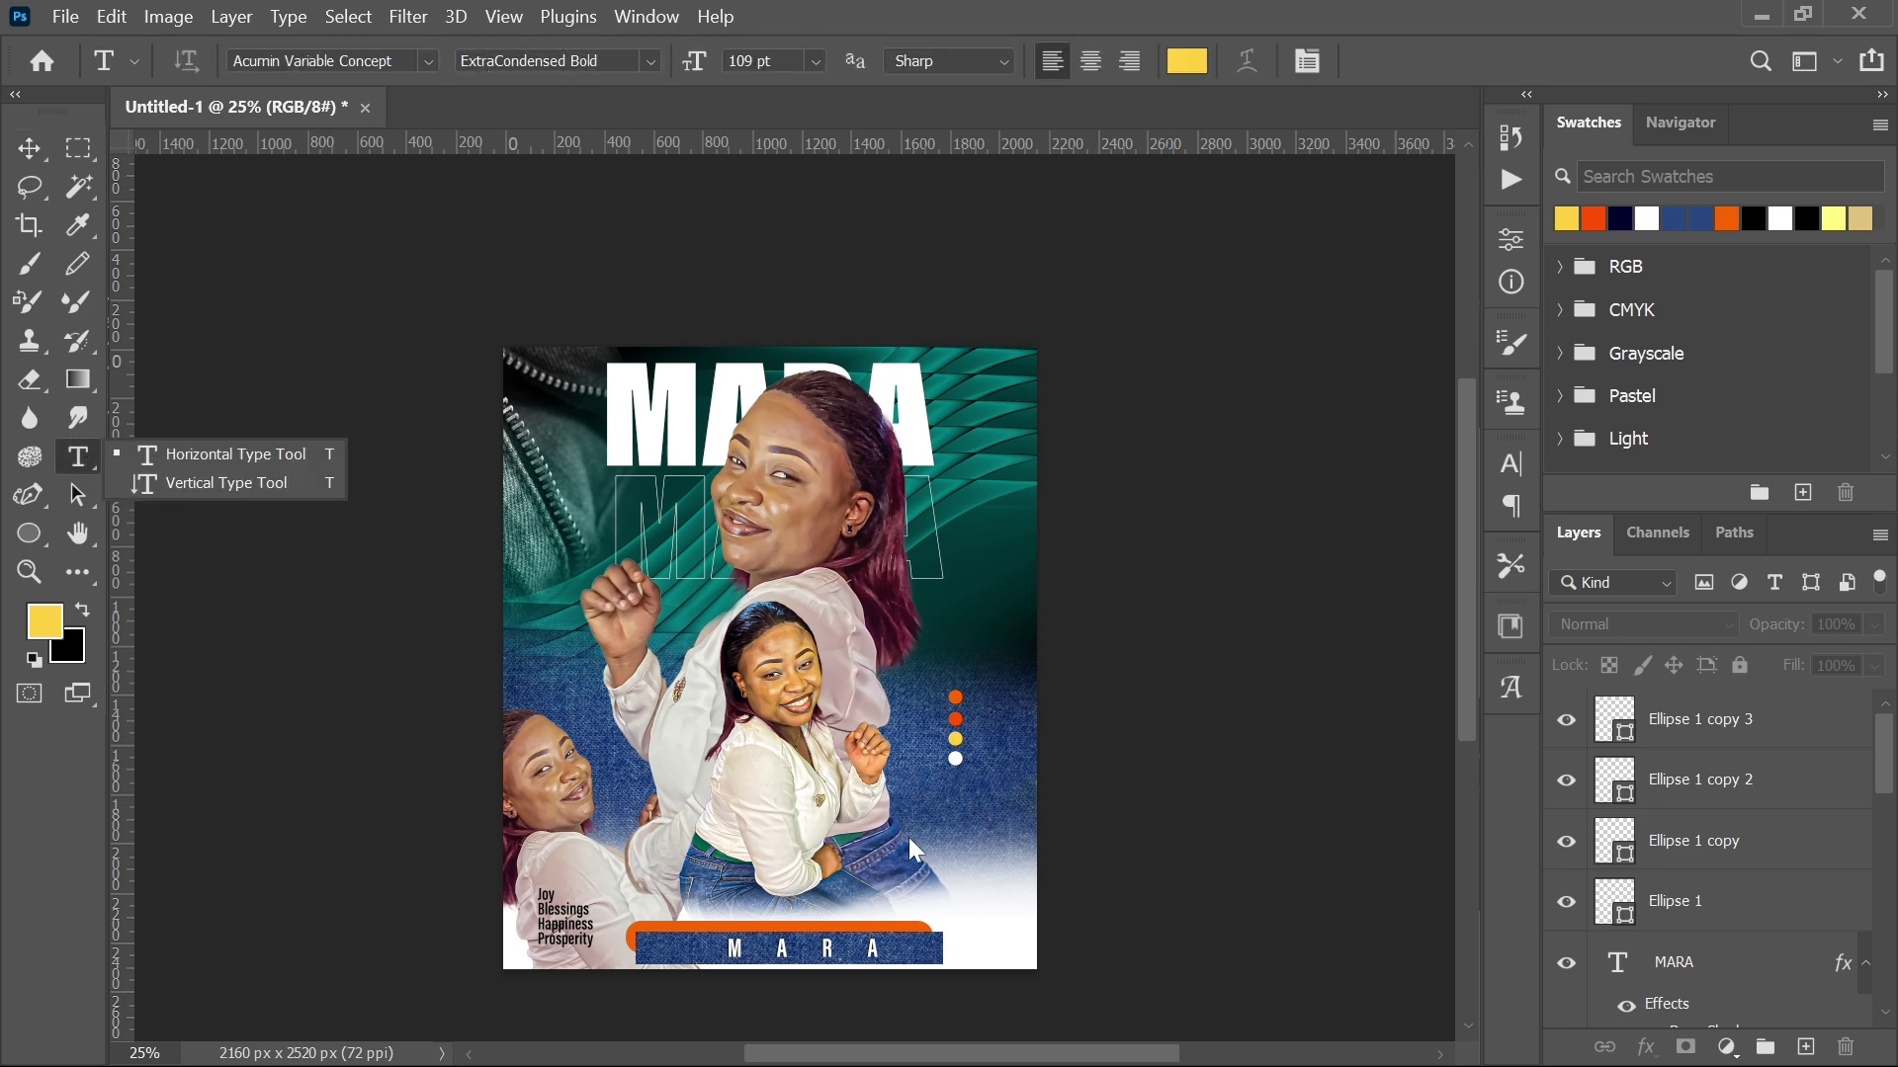
{"action": "left_click", "coordinate": [909, 839]}
{"action": "left_click", "coordinate": [911, 859]}
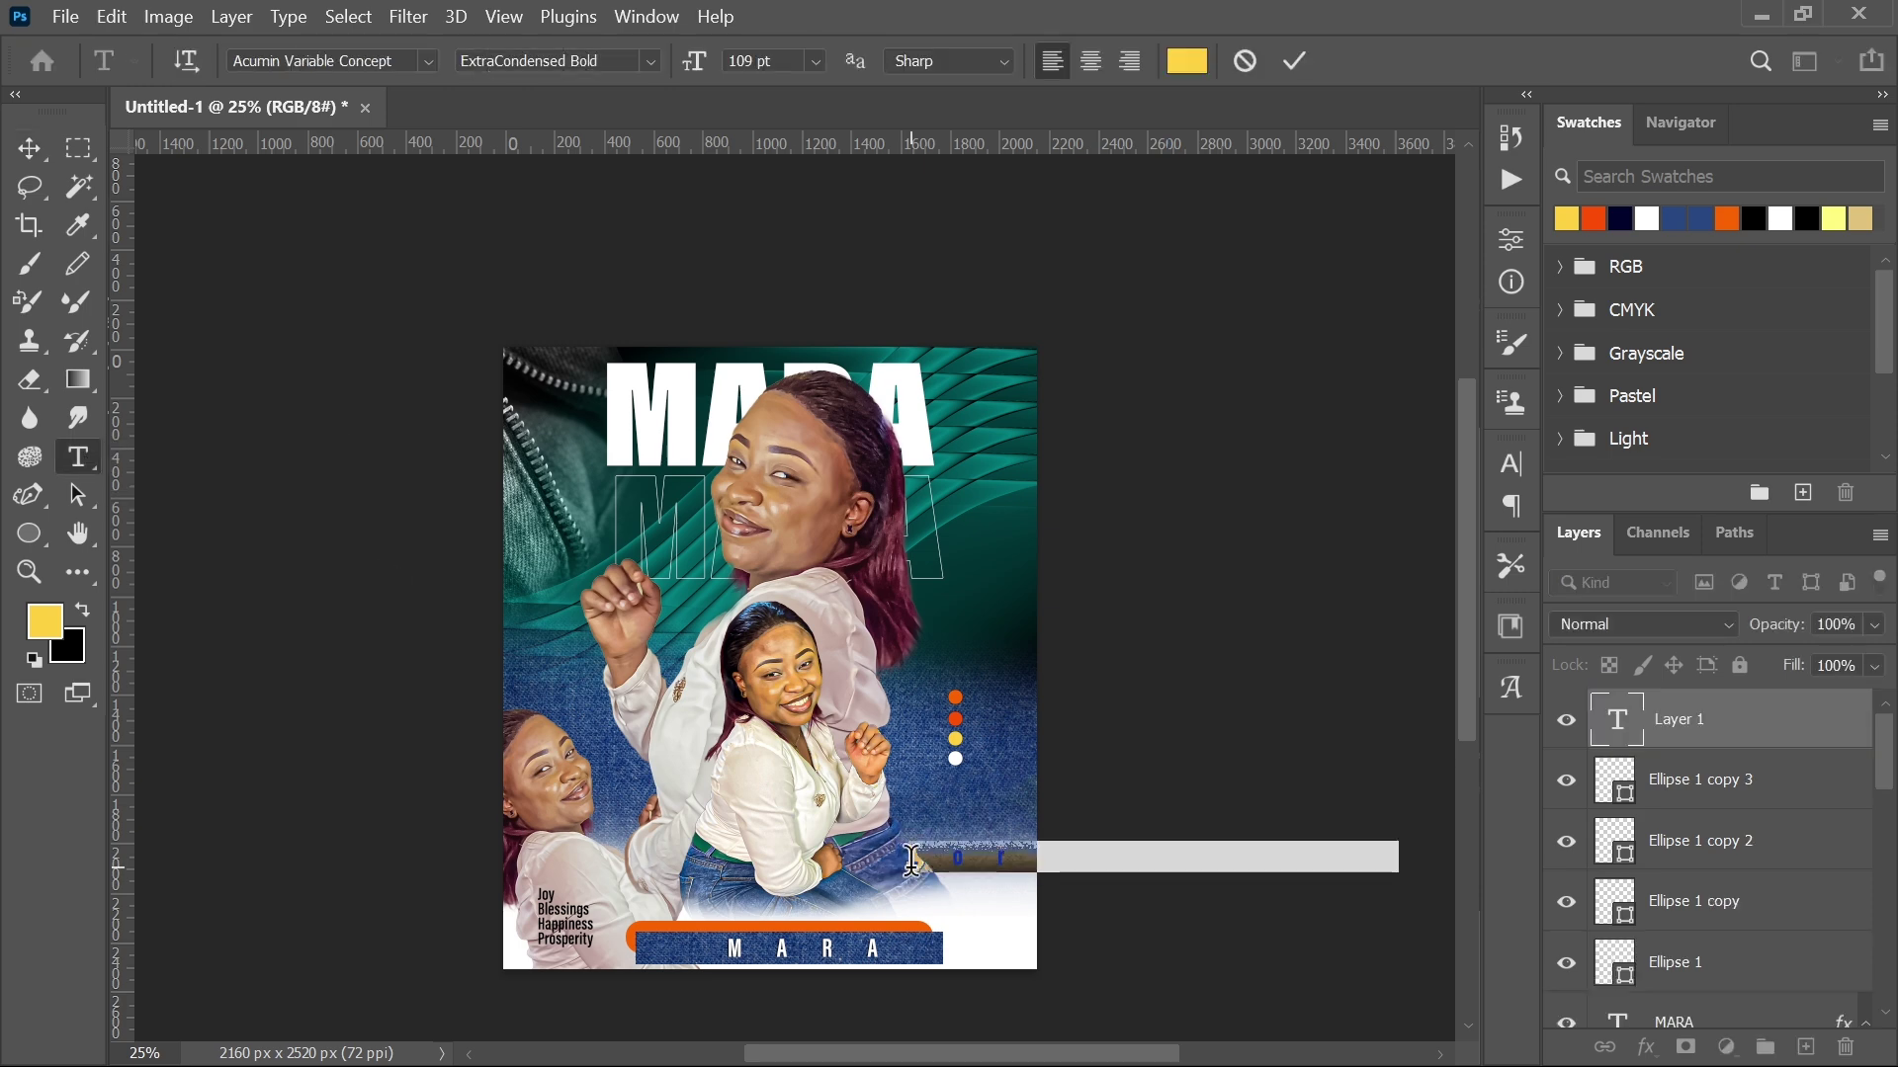
{"action": "type", "text": "Mar"}
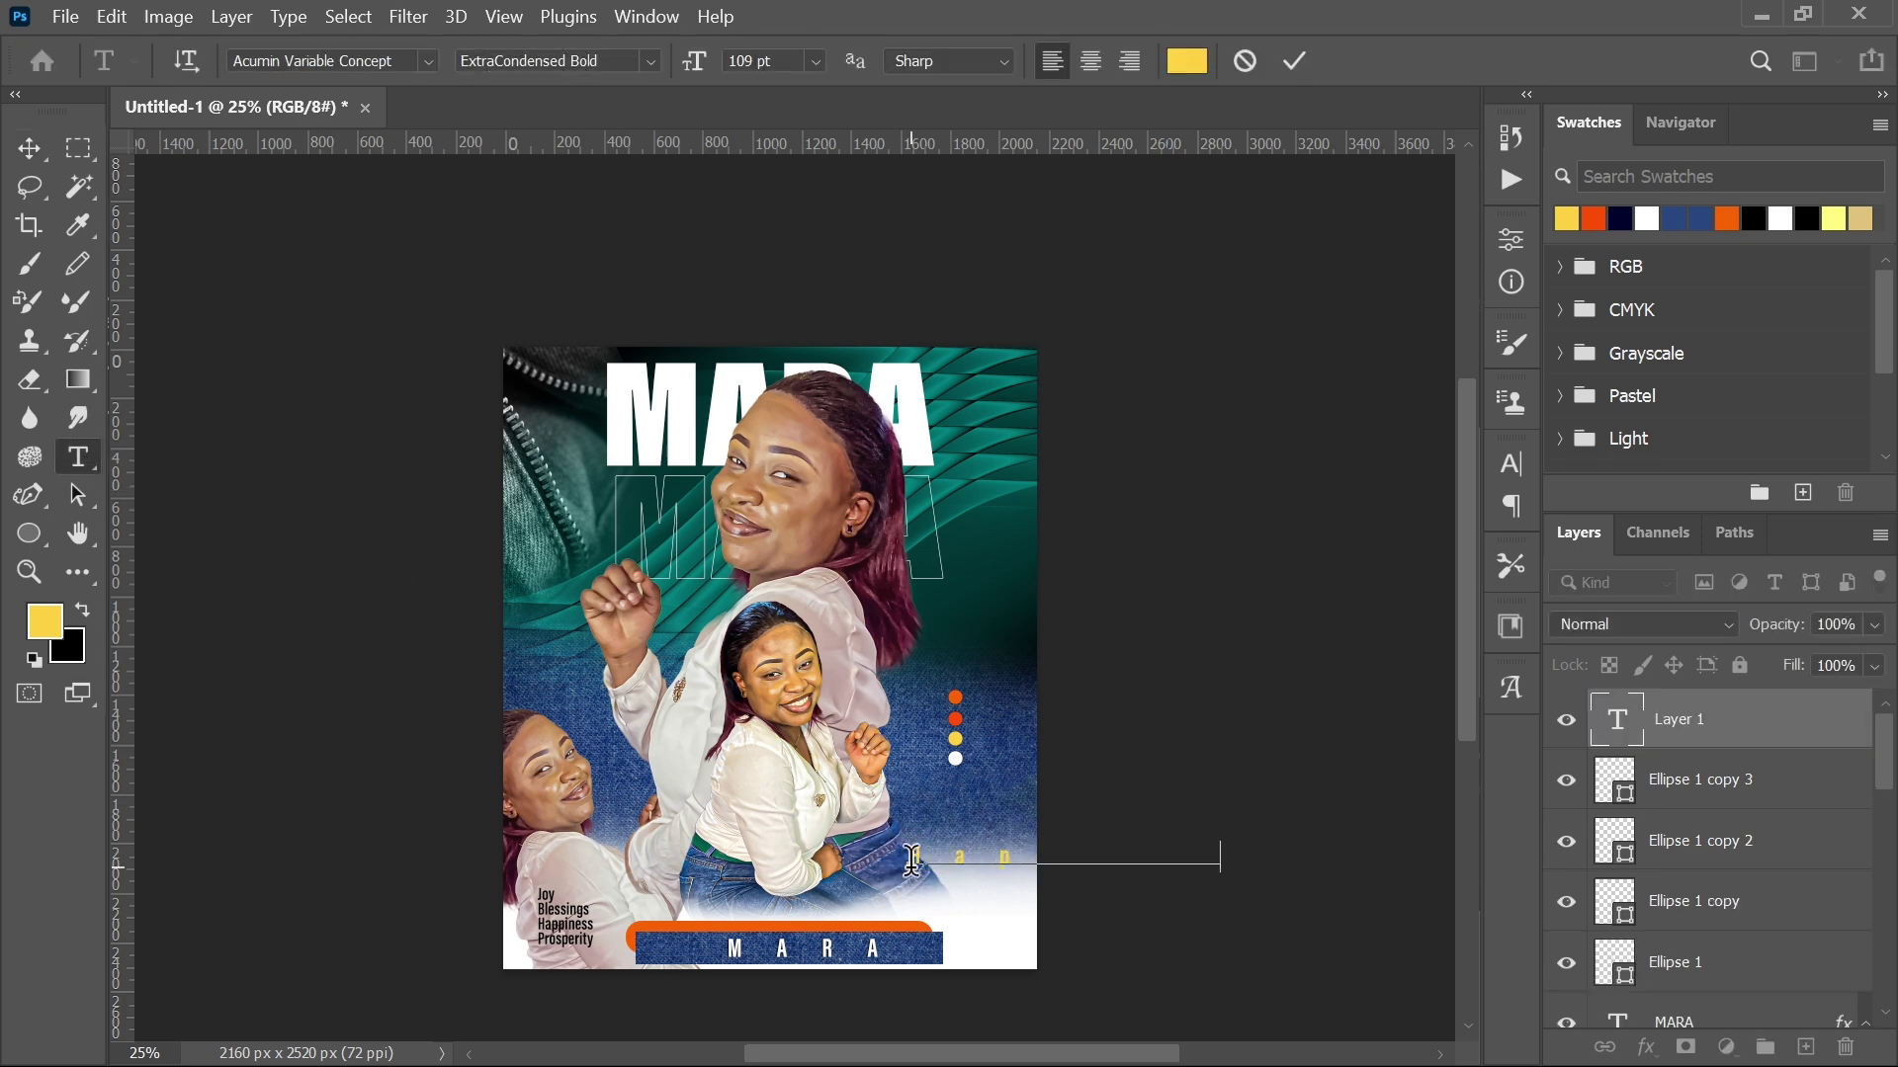
{"action": "left_click", "coordinate": [1301, 61]}
Step: Make the text black with tracking 0 in the Calliesha Demo font
{"action": "left_click", "coordinate": [1754, 218]}
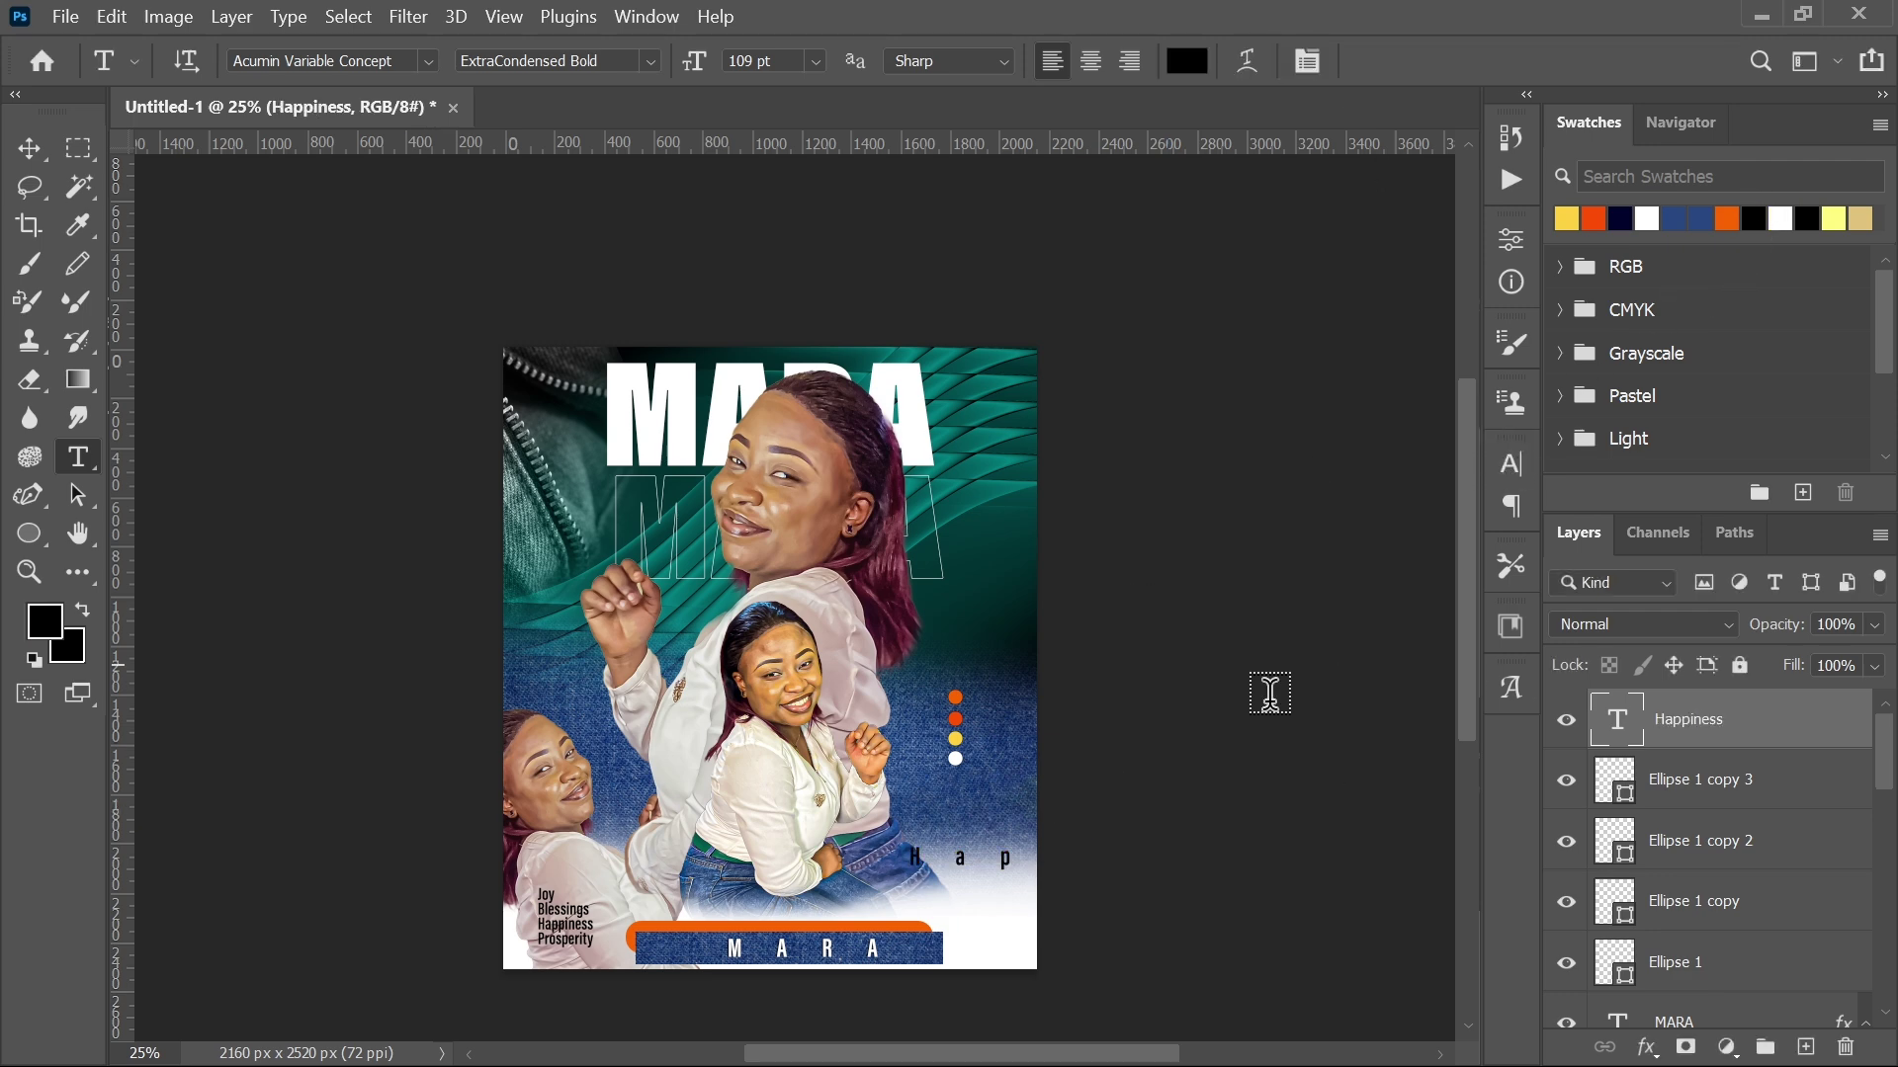
{"action": "left_click", "coordinate": [1509, 464]}
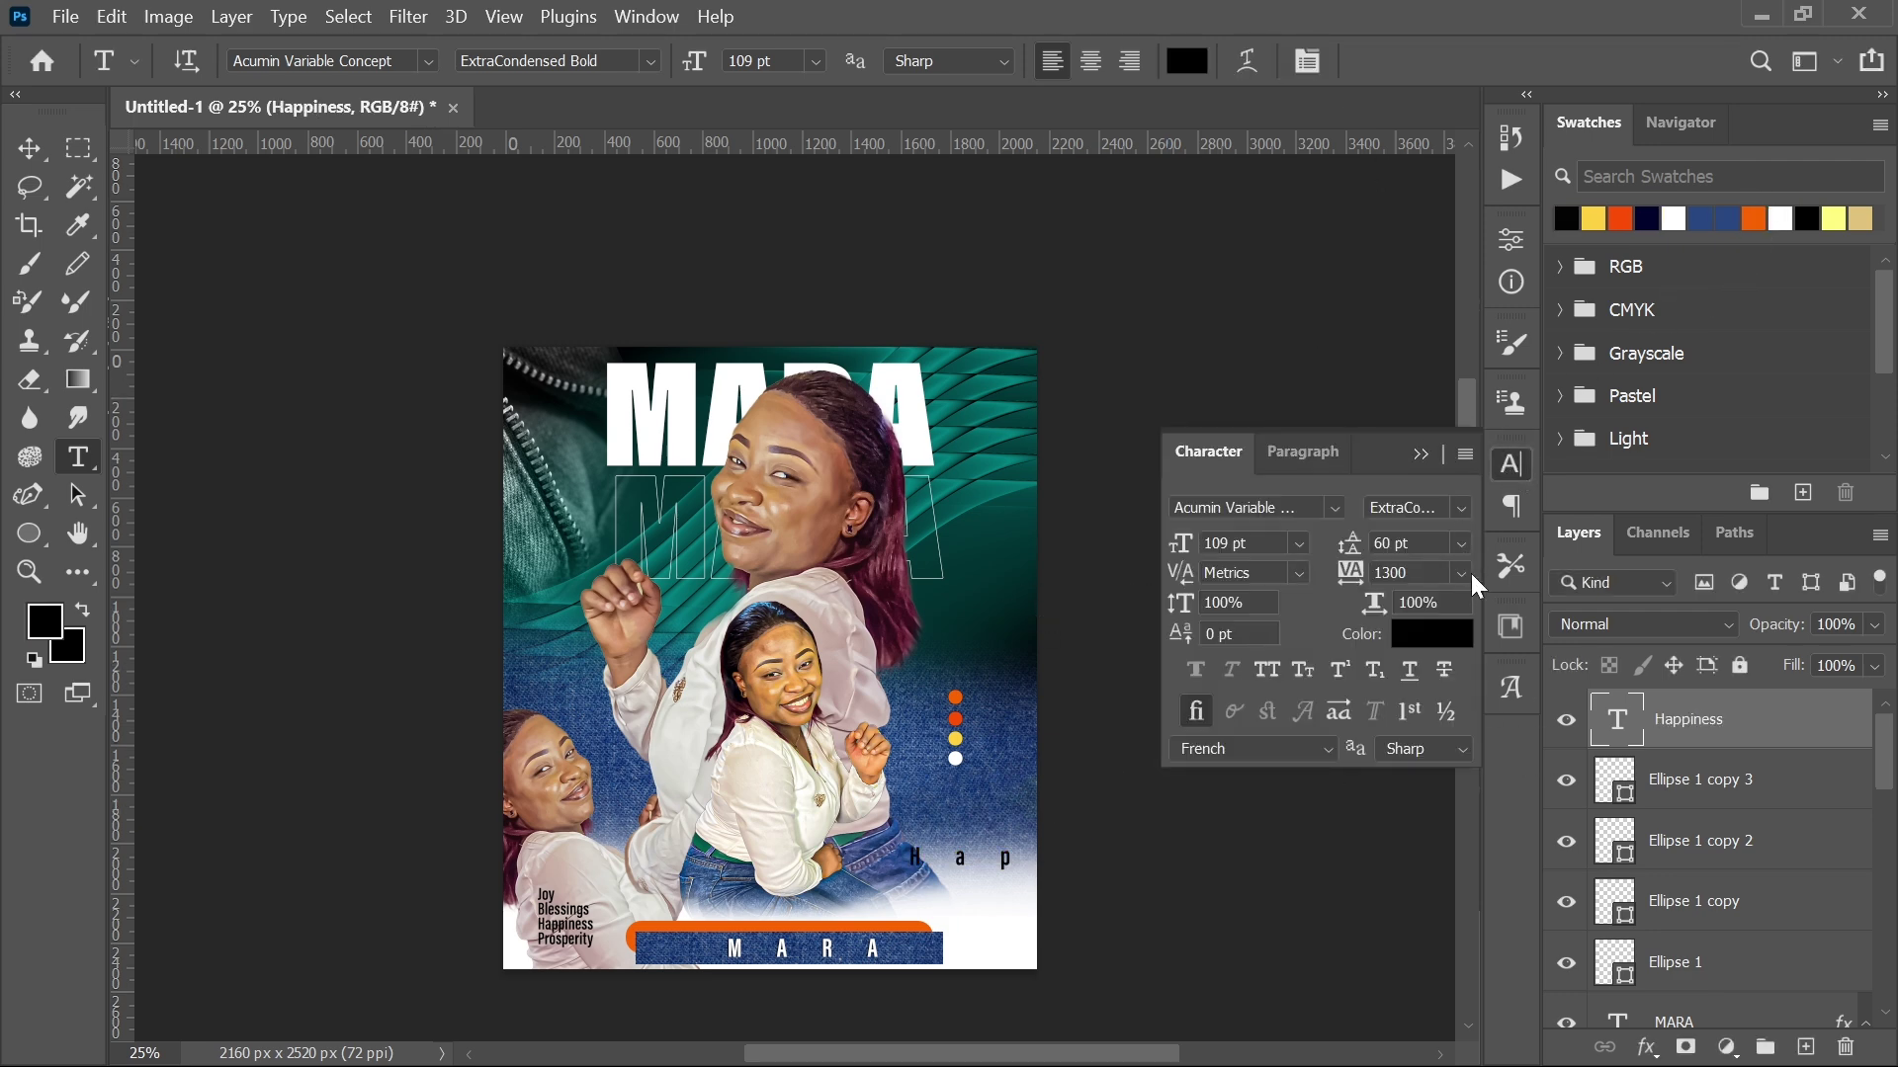
{"action": "left_click", "coordinate": [1462, 573]}
{"action": "left_click", "coordinate": [1402, 748]}
{"action": "left_click", "coordinate": [1334, 507]}
{"action": "key", "text": "Up"}
{"action": "key", "text": "Up"}
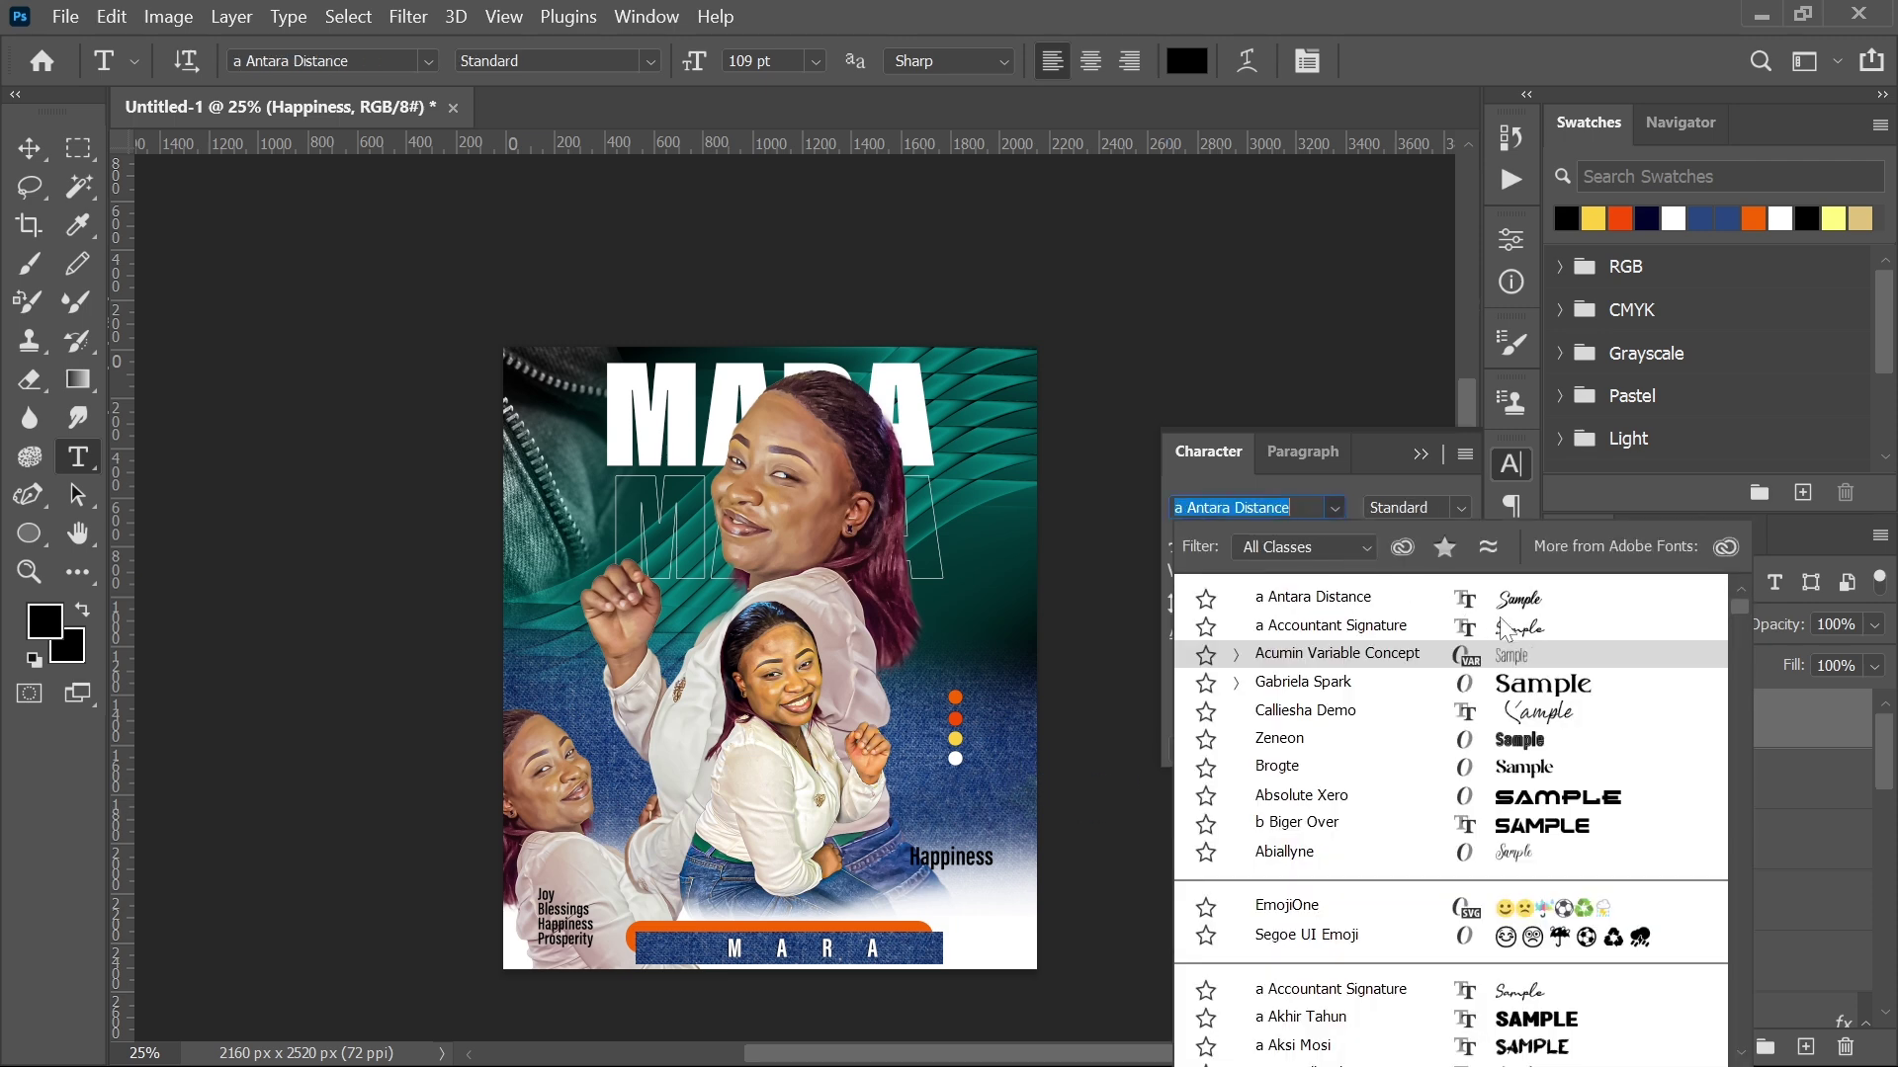
{"action": "key", "text": "Down"}
{"action": "key", "text": "Up"}
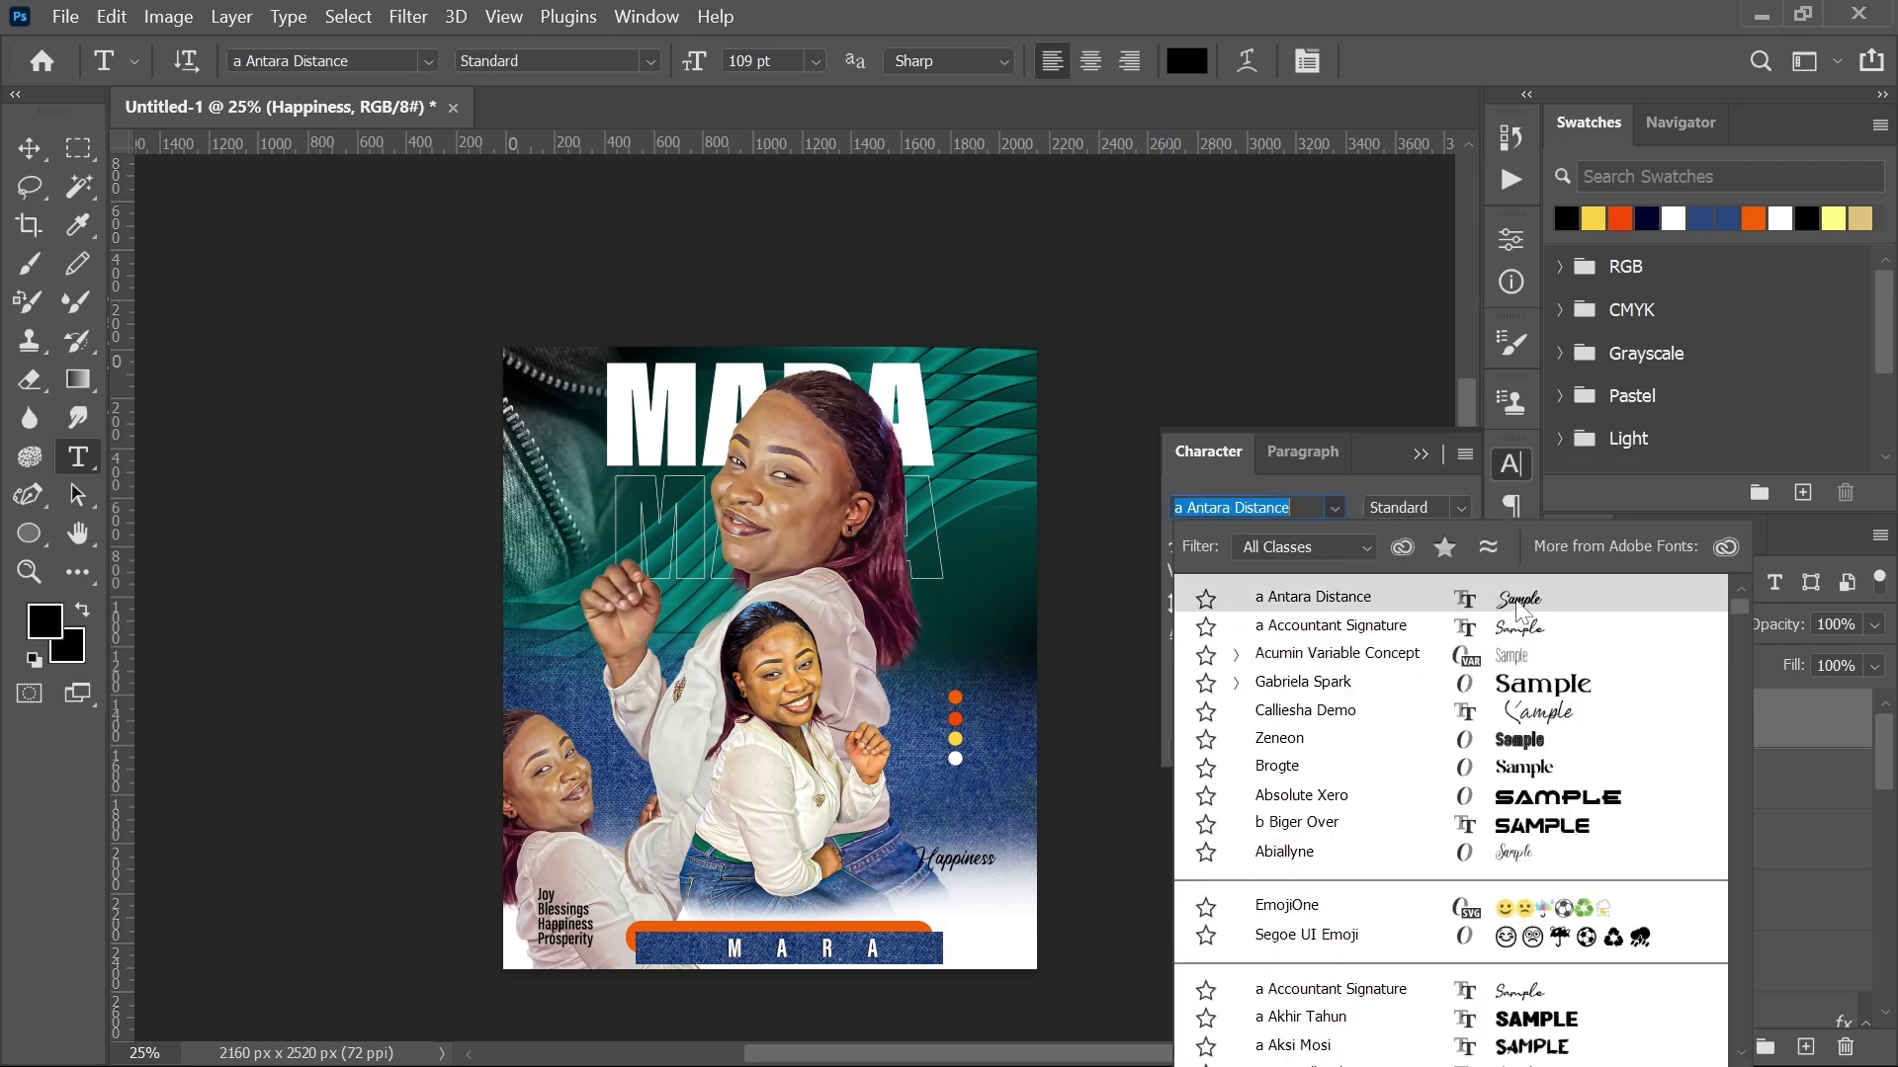
{"action": "left_click", "coordinate": [1522, 711]}
Step: Place the Happiness text just above the MARA banner
{"action": "left_click", "coordinate": [28, 148]}
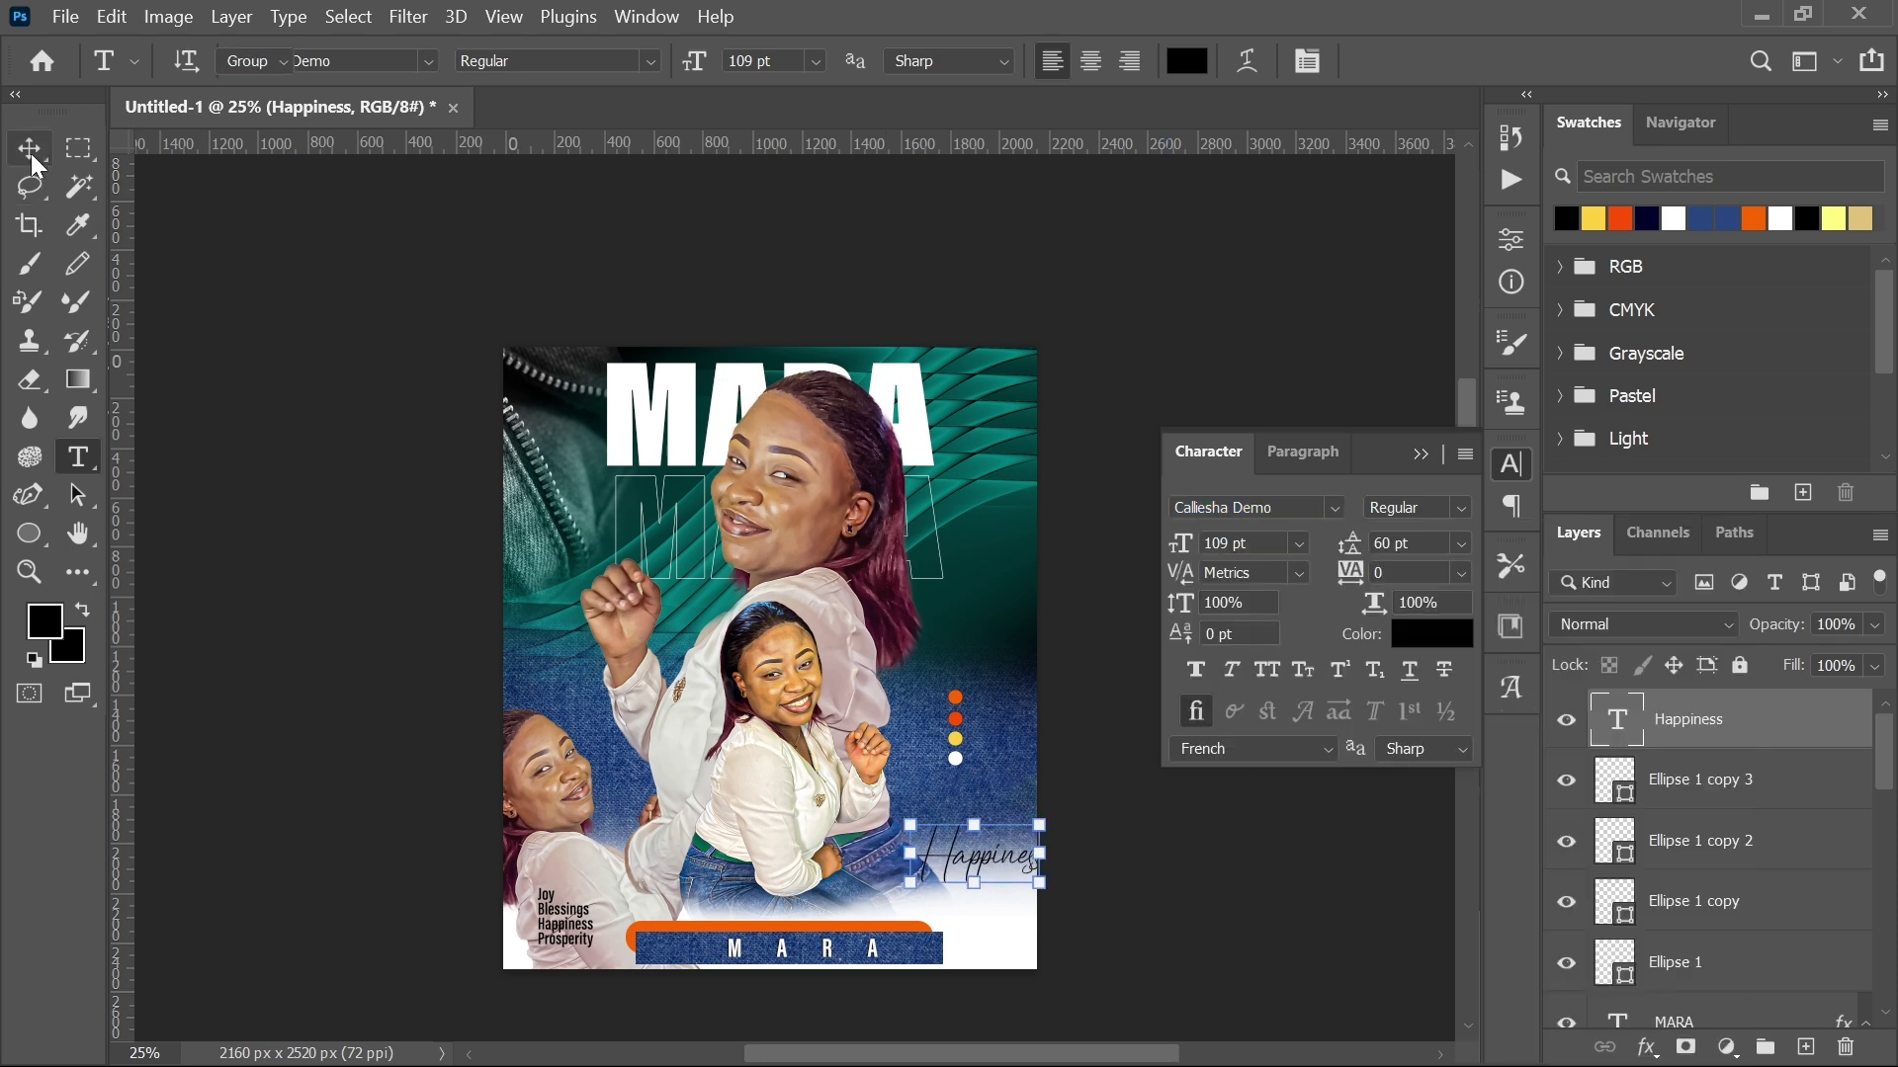
{"action": "left_click_drag", "start_coordinate": [1016, 881], "coordinate": [795, 924]}
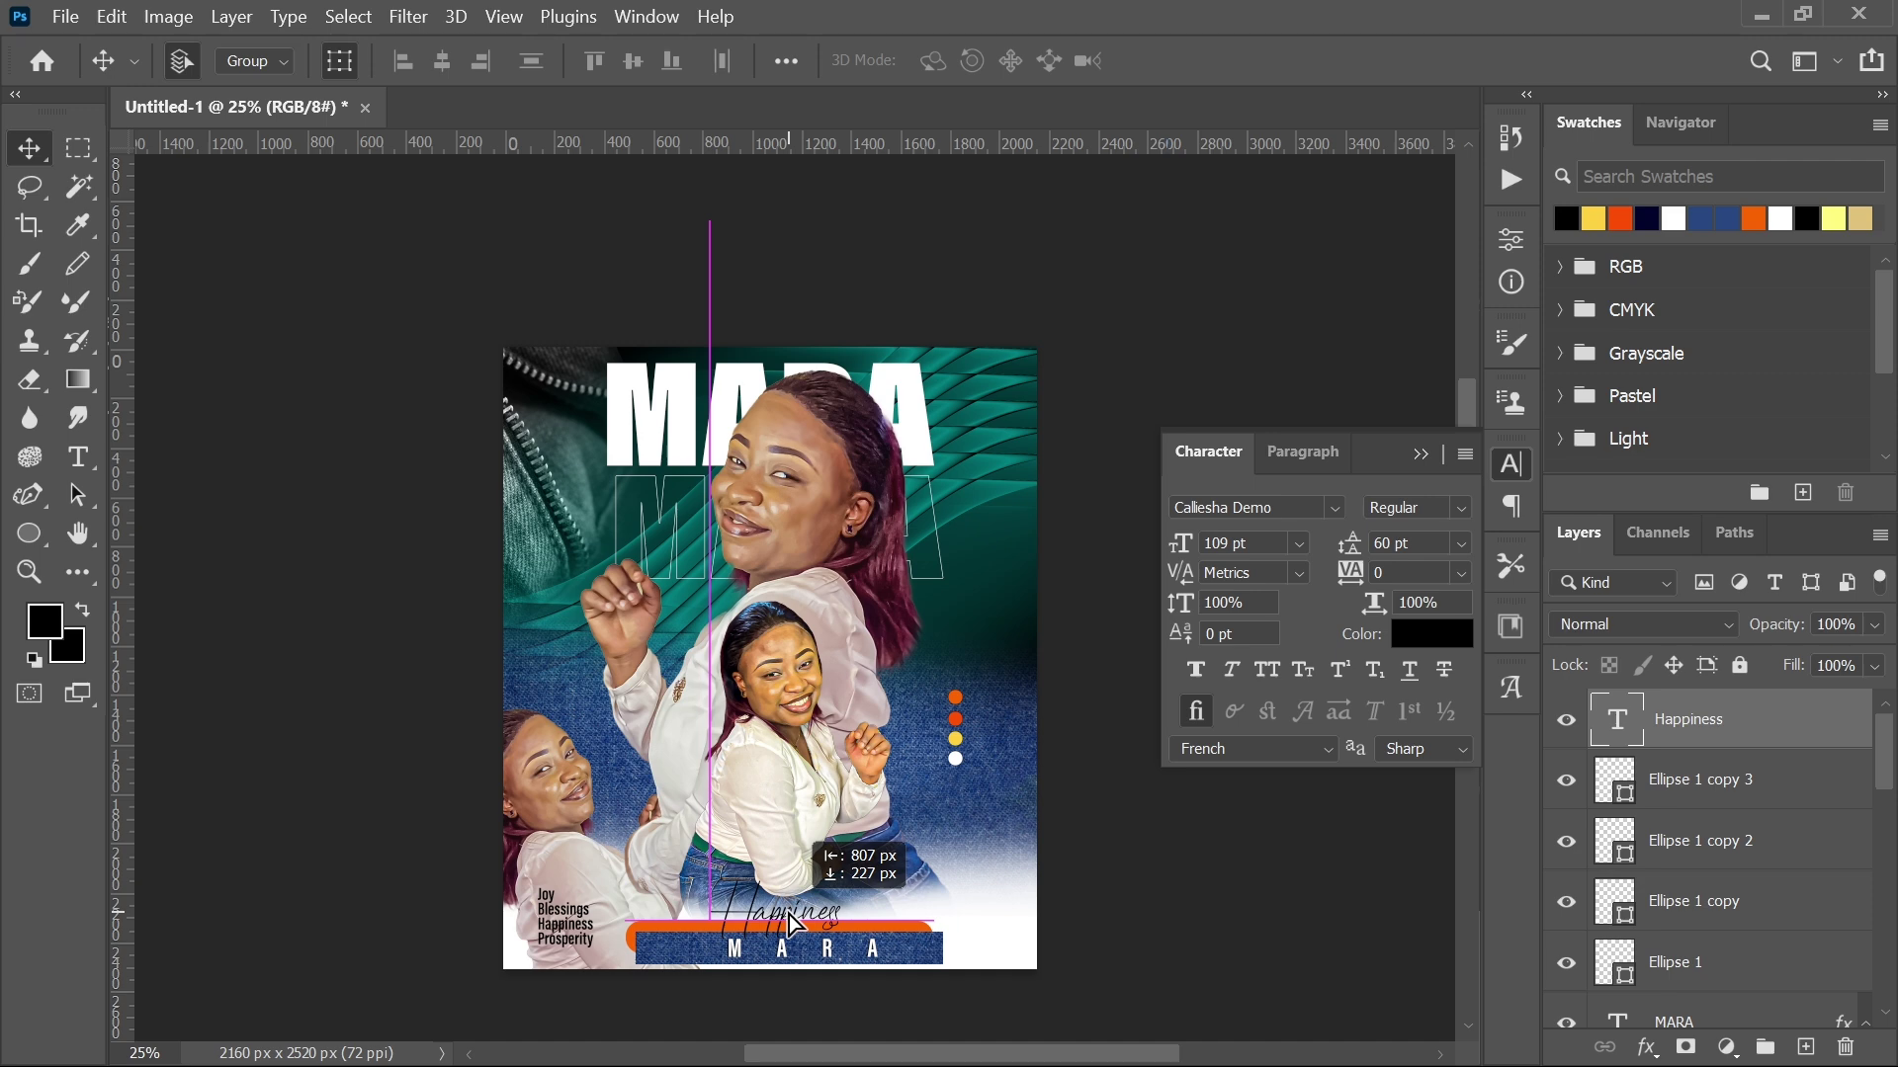
{"action": "left_click", "coordinate": [1127, 731]}
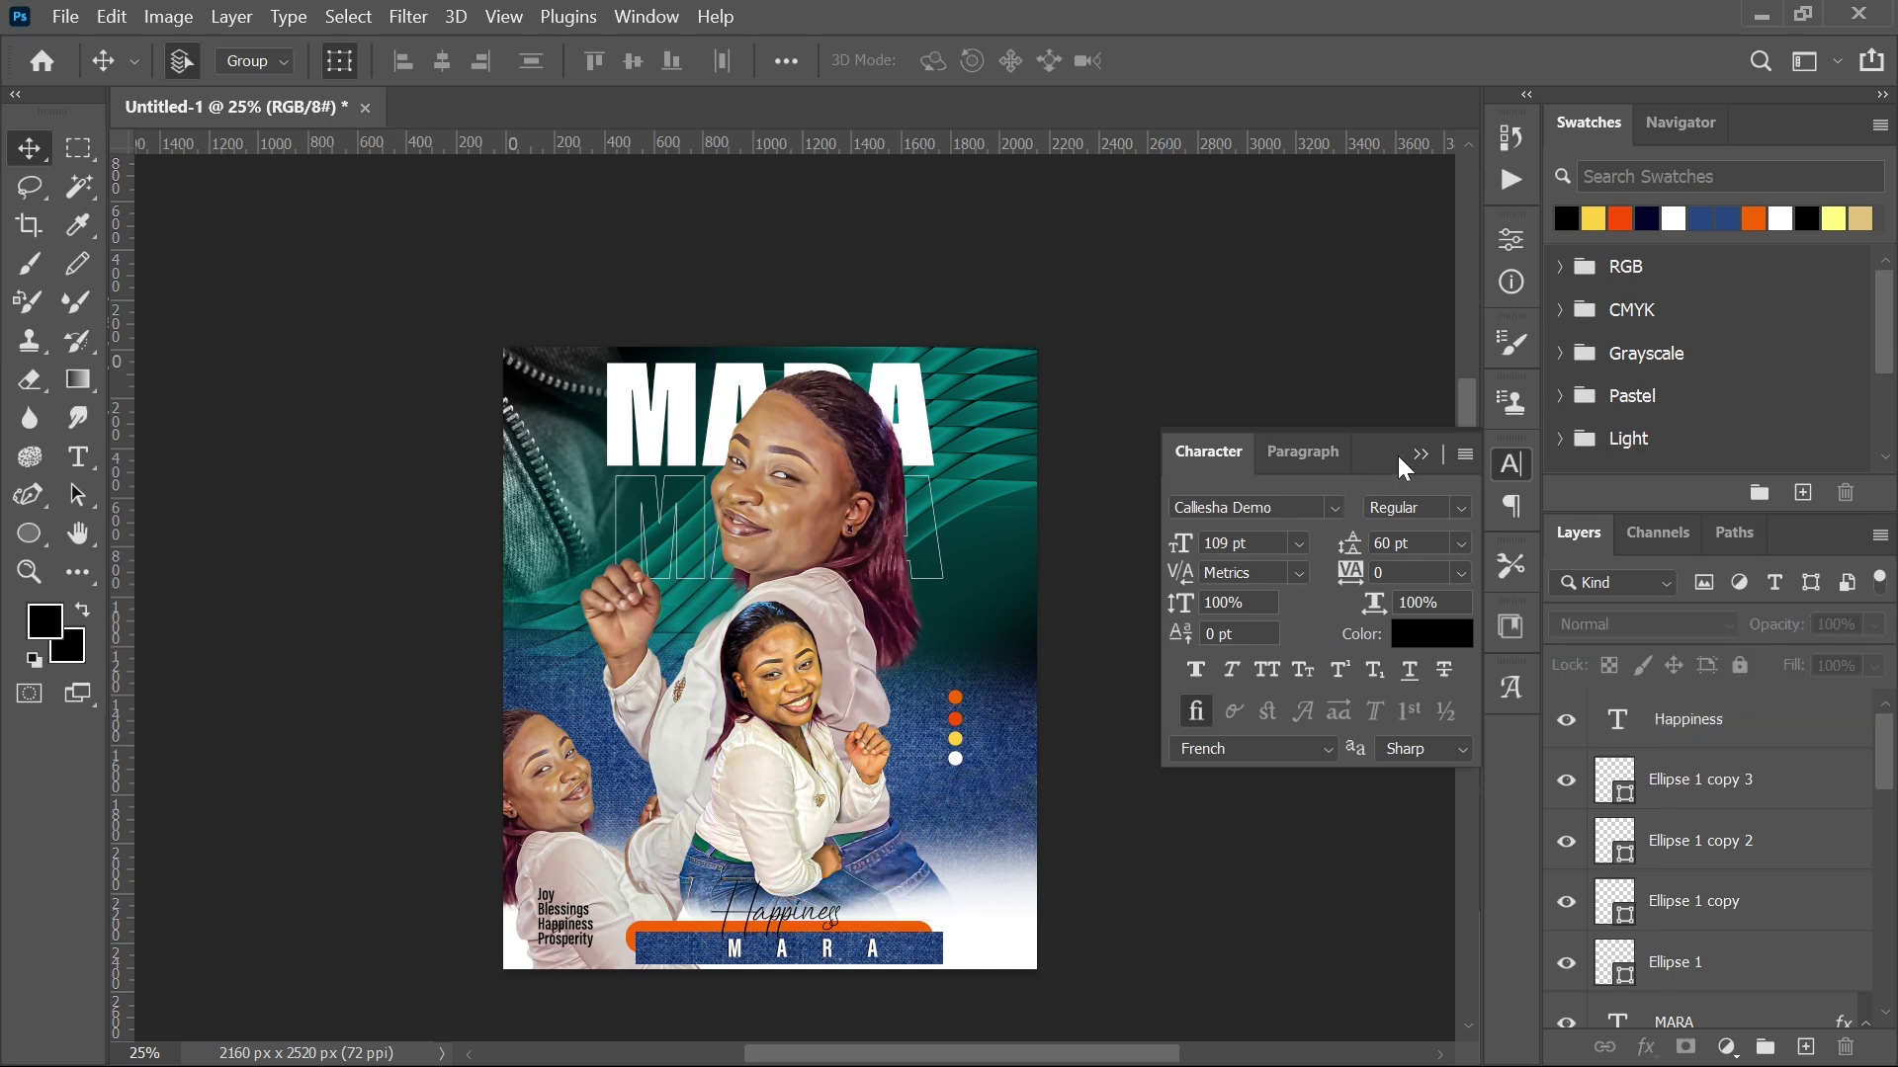
{"action": "left_click", "coordinate": [1419, 455]}
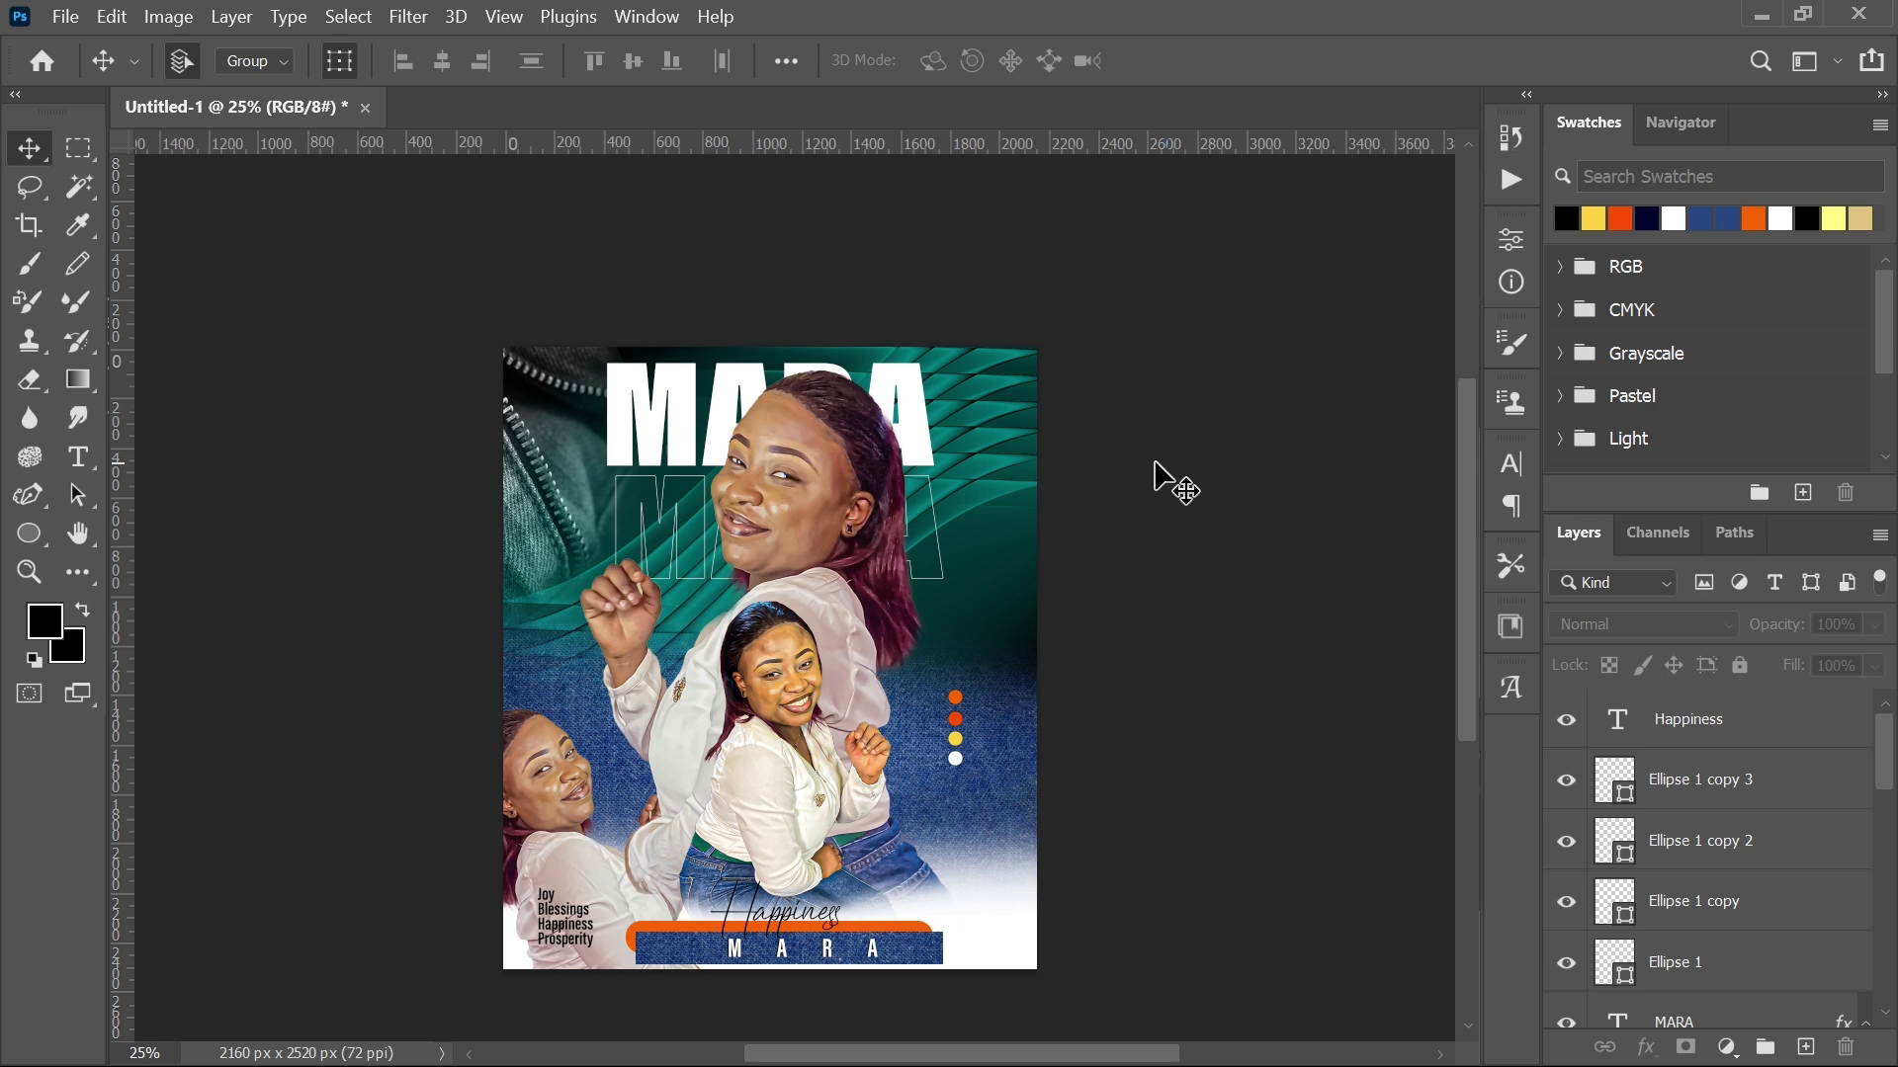
Step: Apply the Topaz B&W Effects 2 Detailed Grunge preset to the lower-left IMG_2219 photo
{"action": "left_click", "coordinate": [840, 746]}
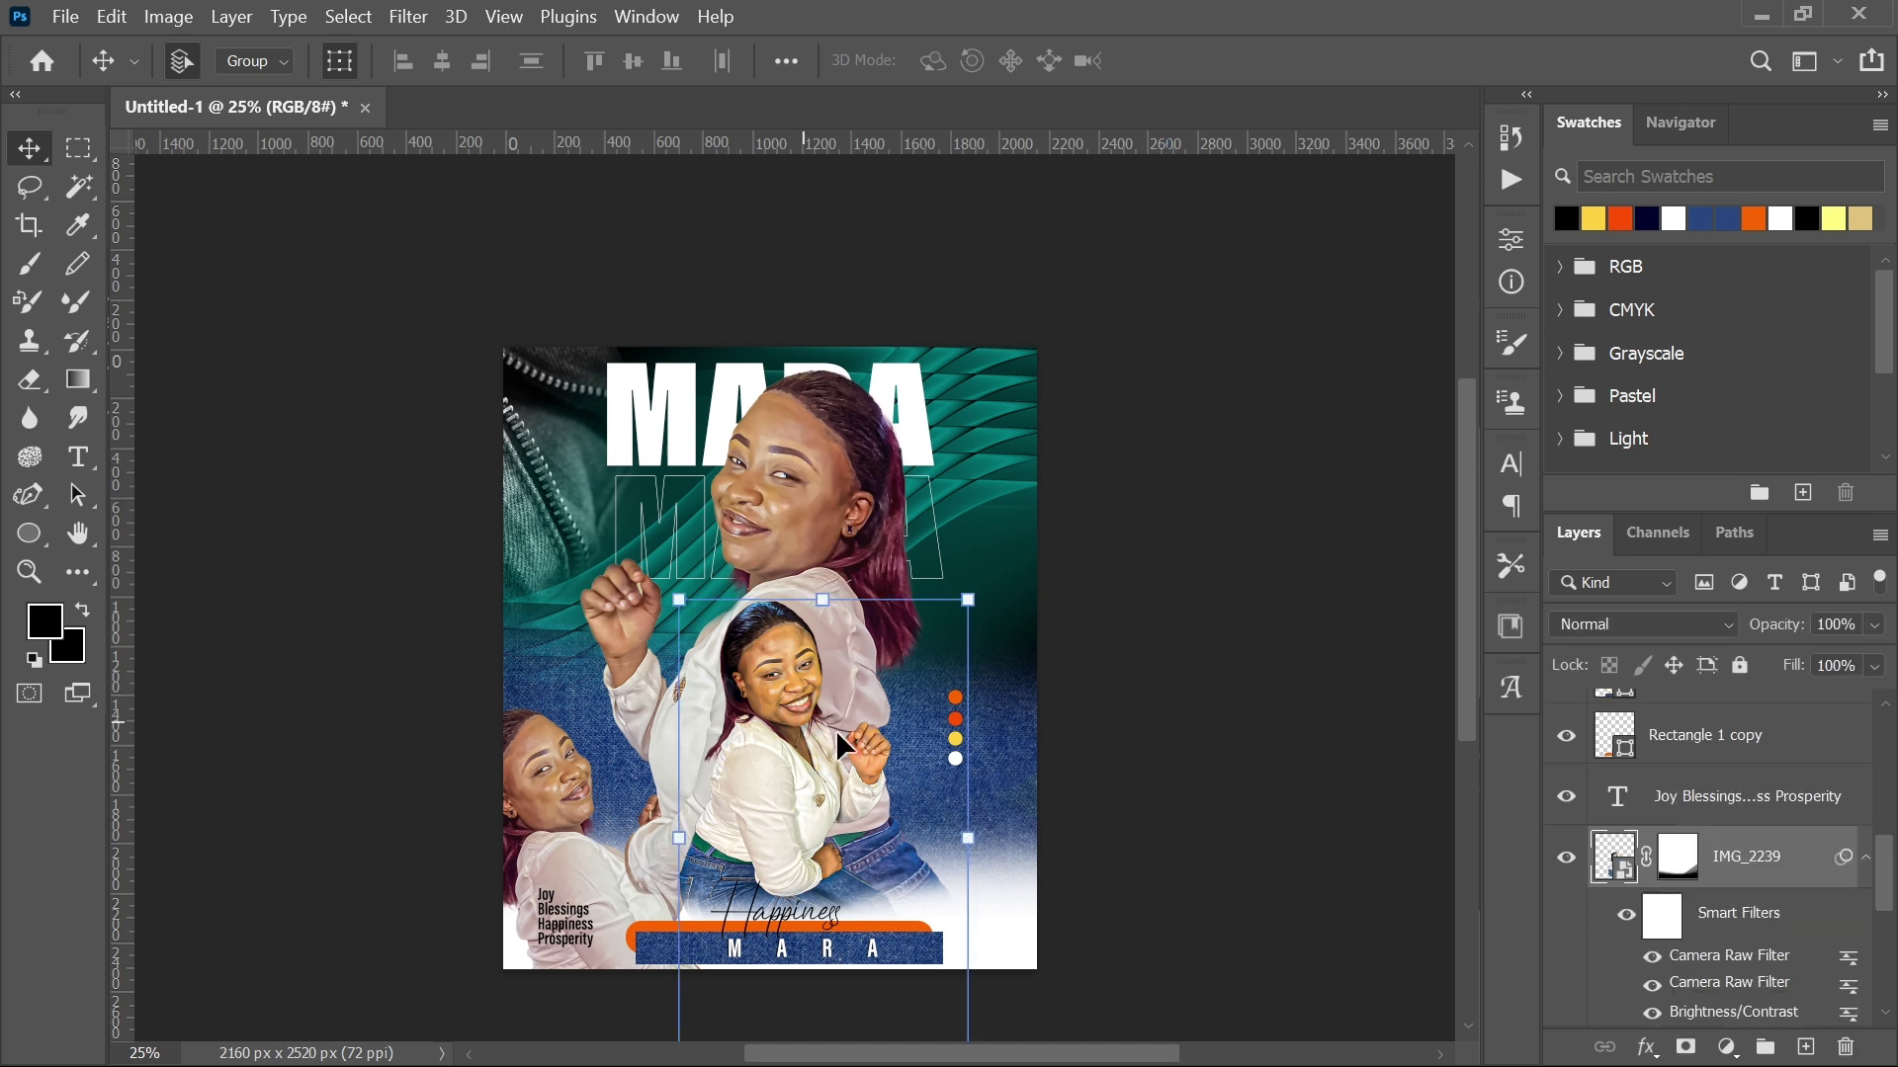
{"action": "left_click", "coordinate": [537, 835]}
{"action": "left_click", "coordinate": [112, 17]}
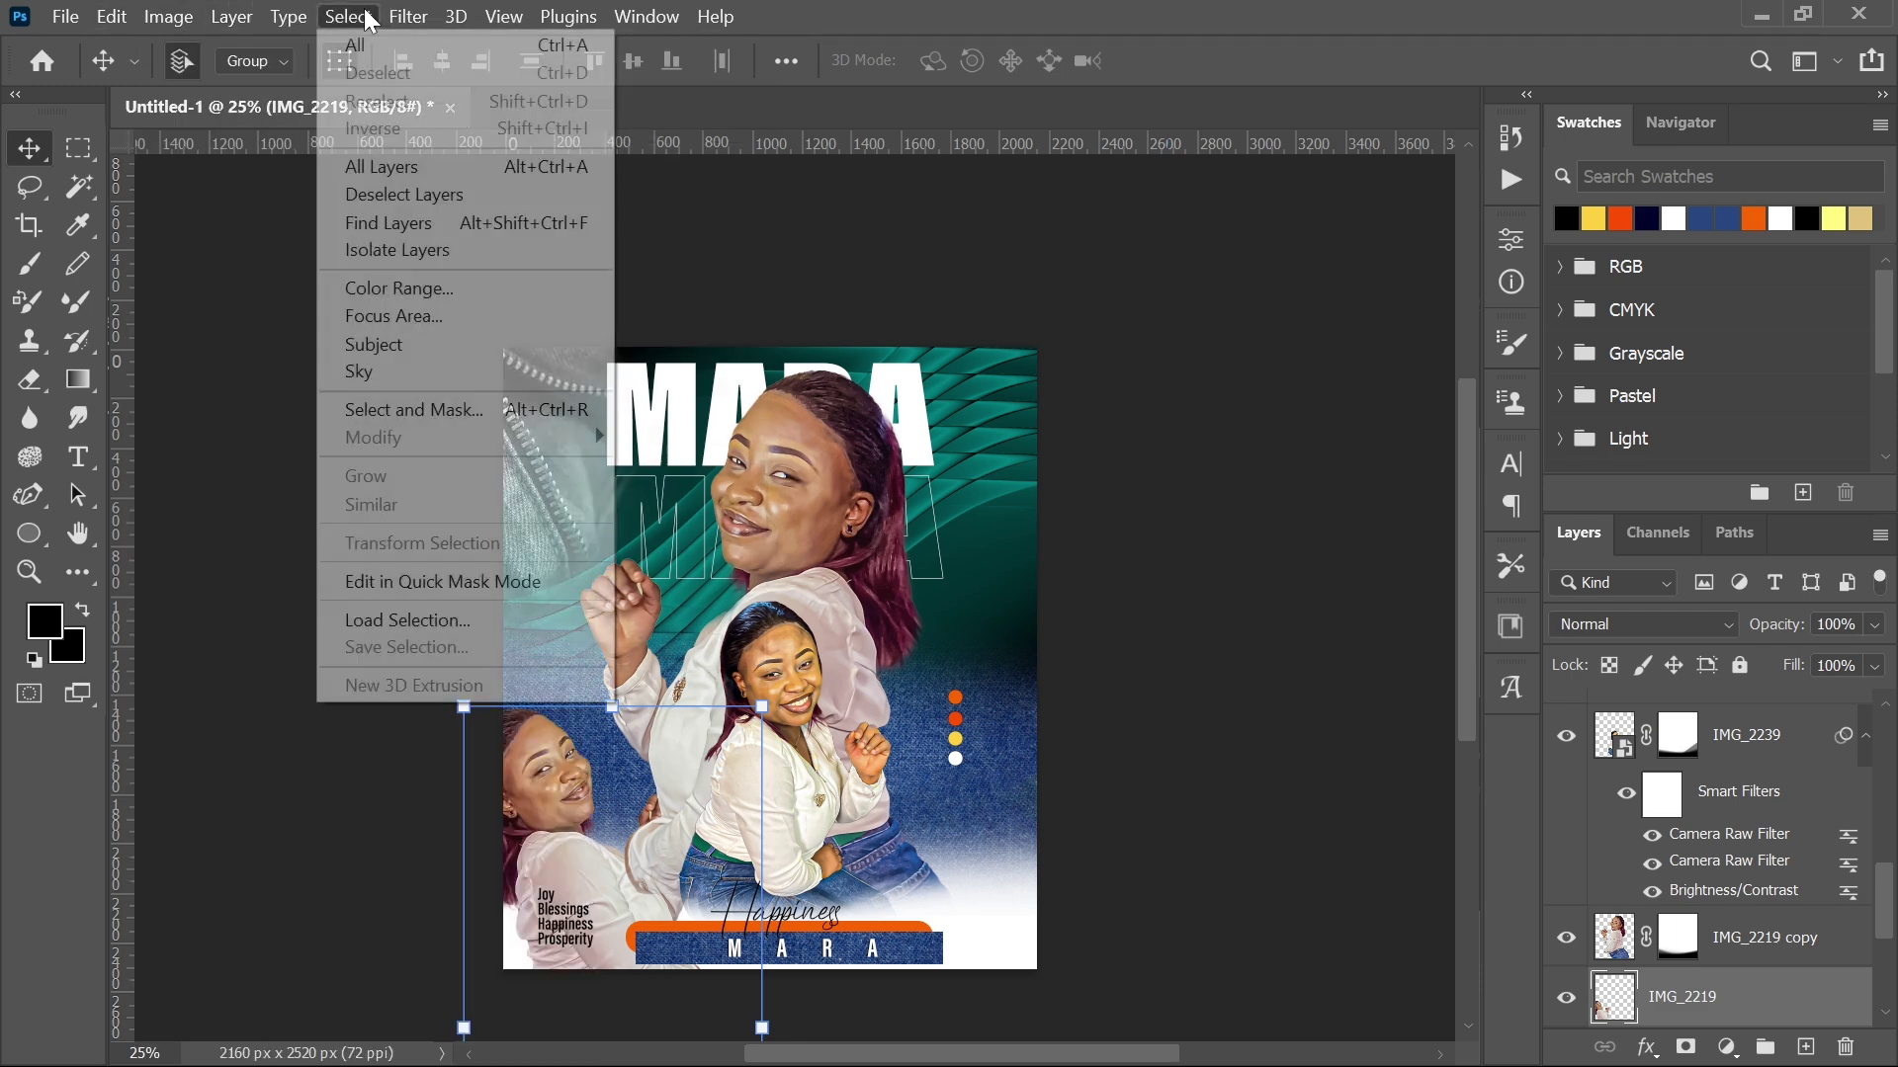
{"action": "mouse_move", "coordinate": [453, 652]}
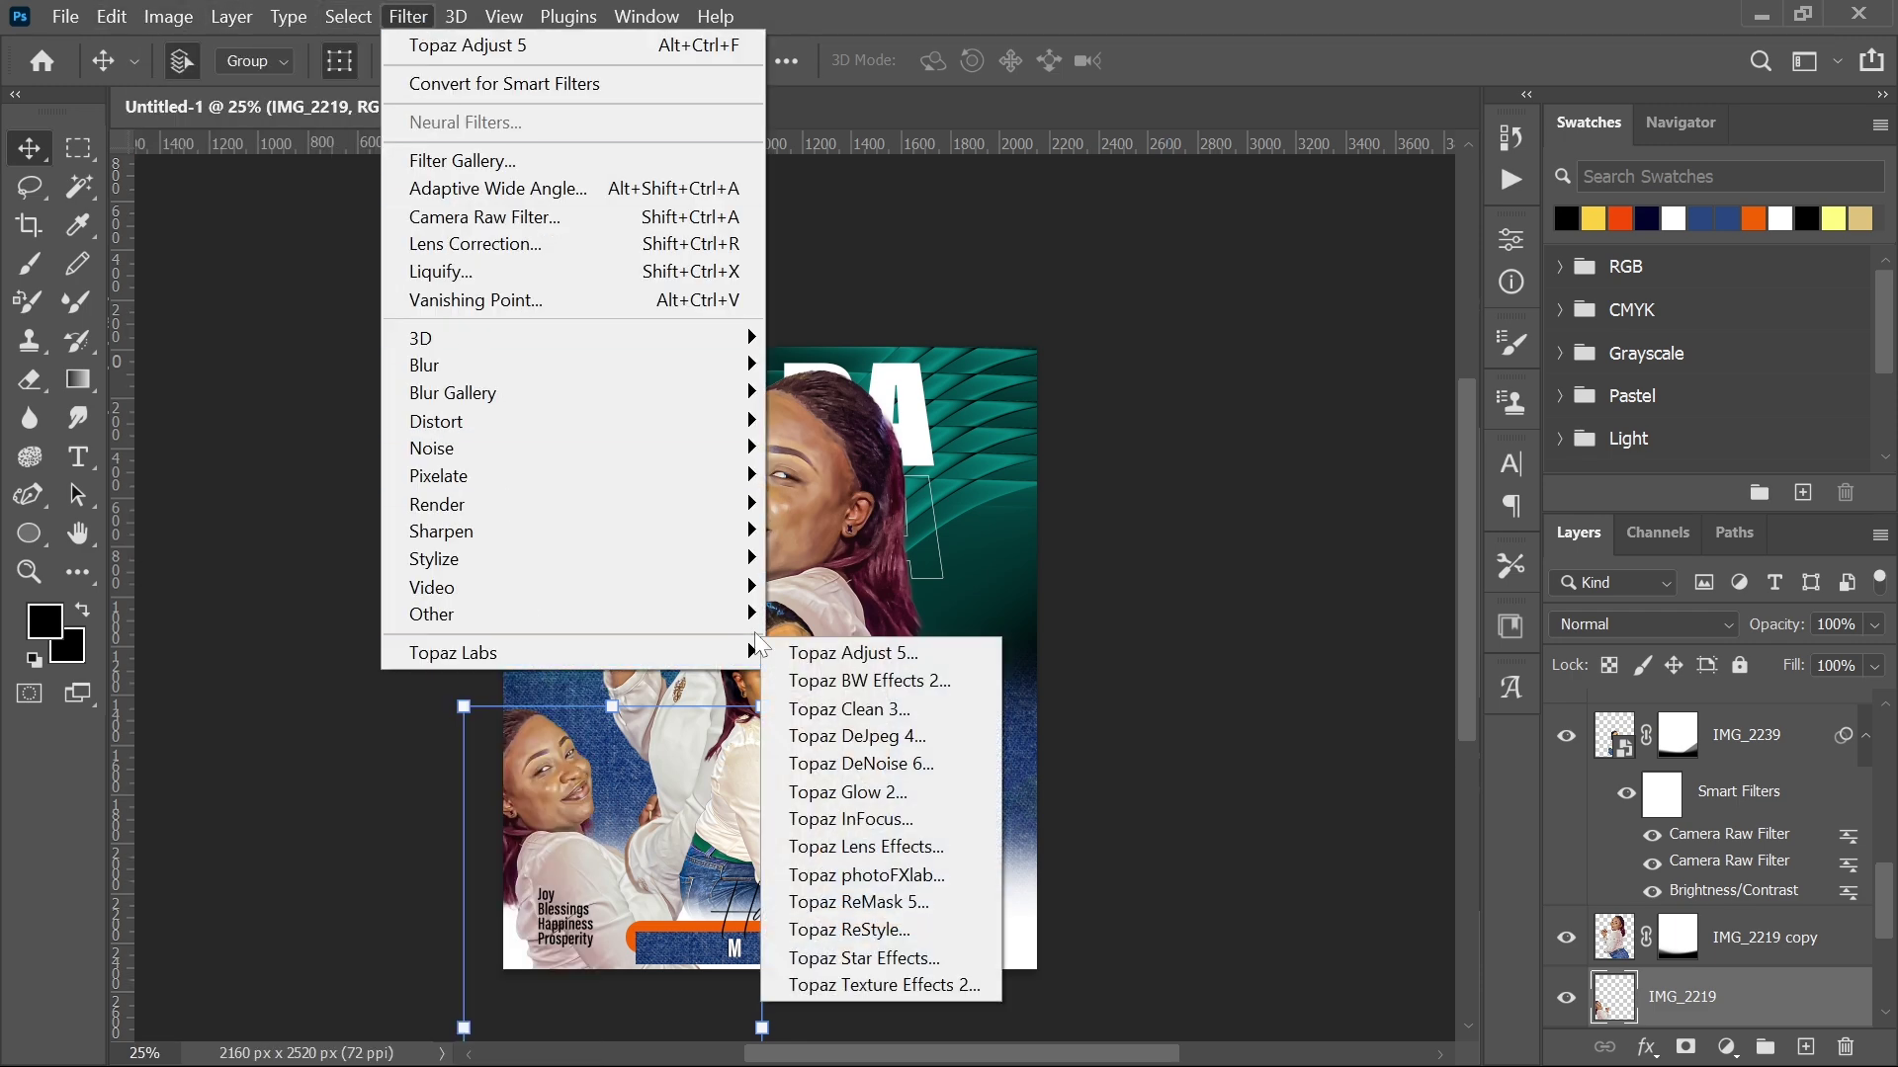
{"action": "left_click", "coordinate": [881, 686]}
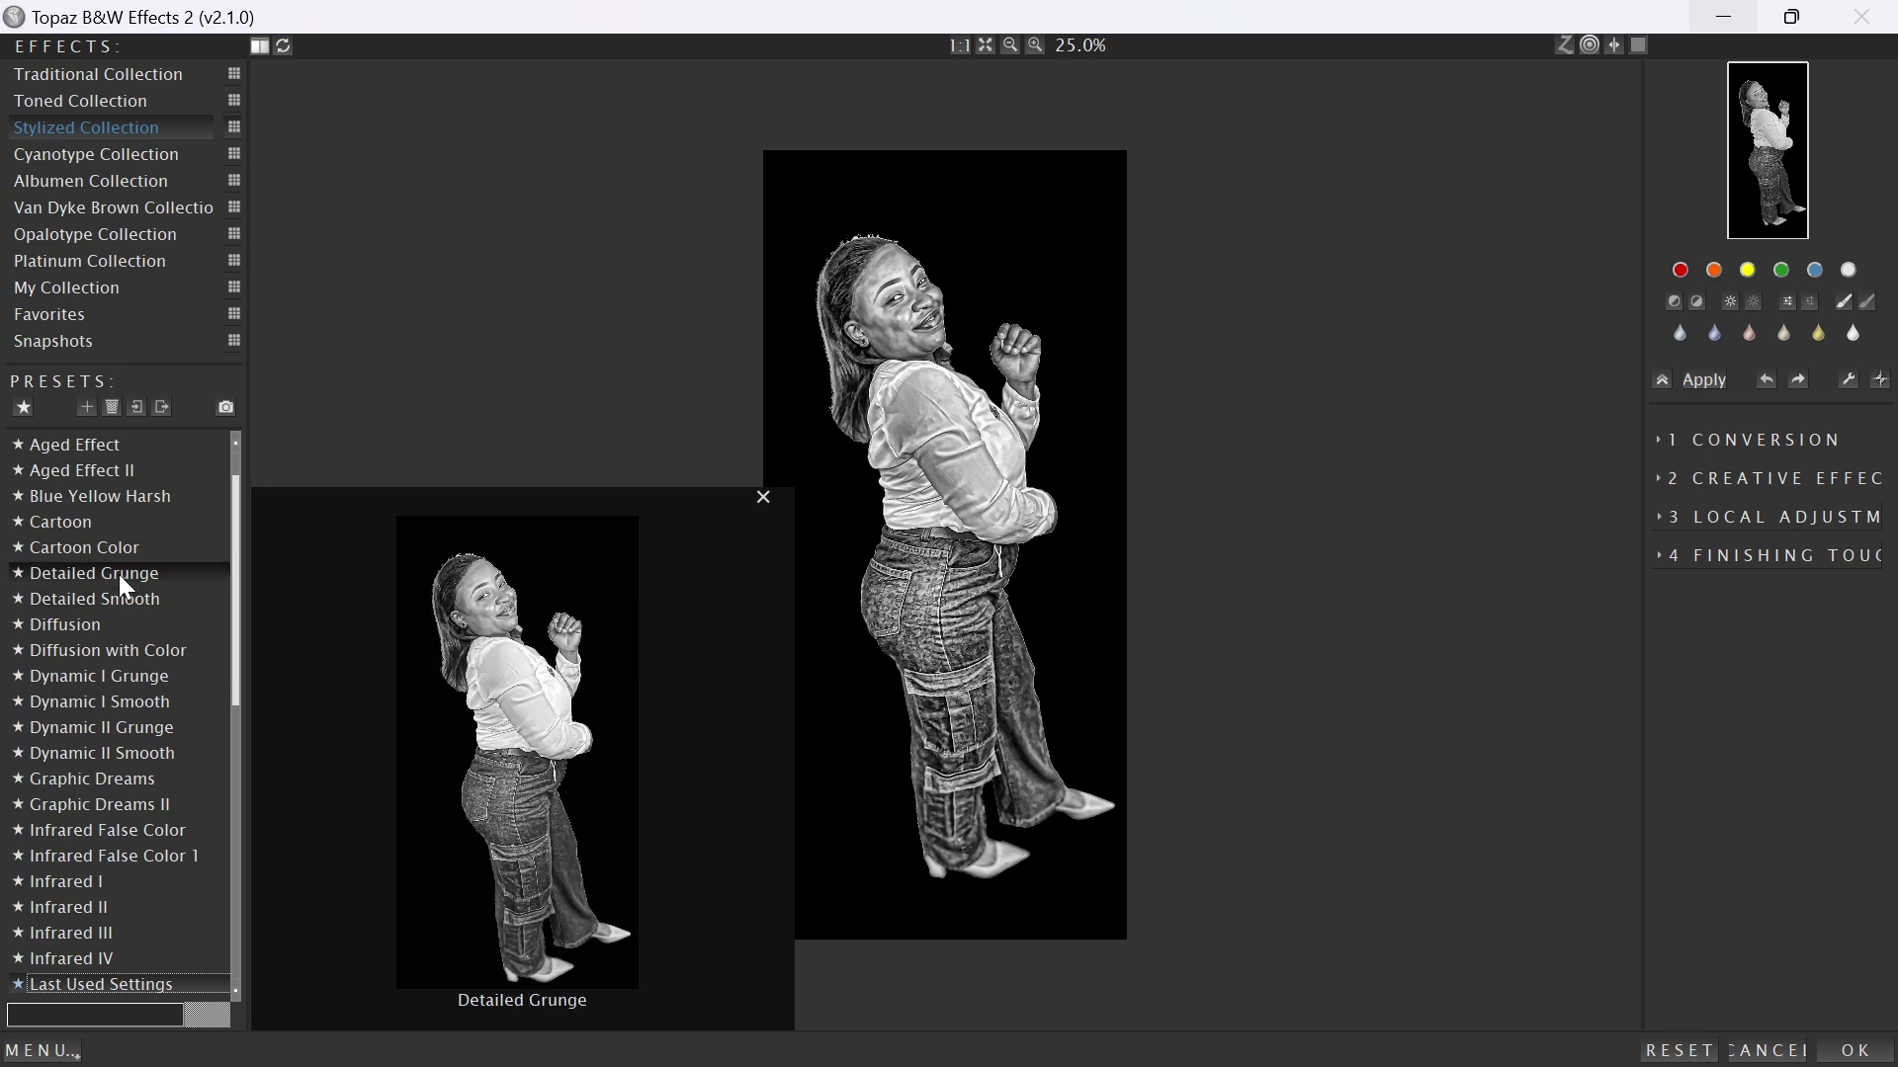
{"action": "left_click", "coordinate": [119, 573]}
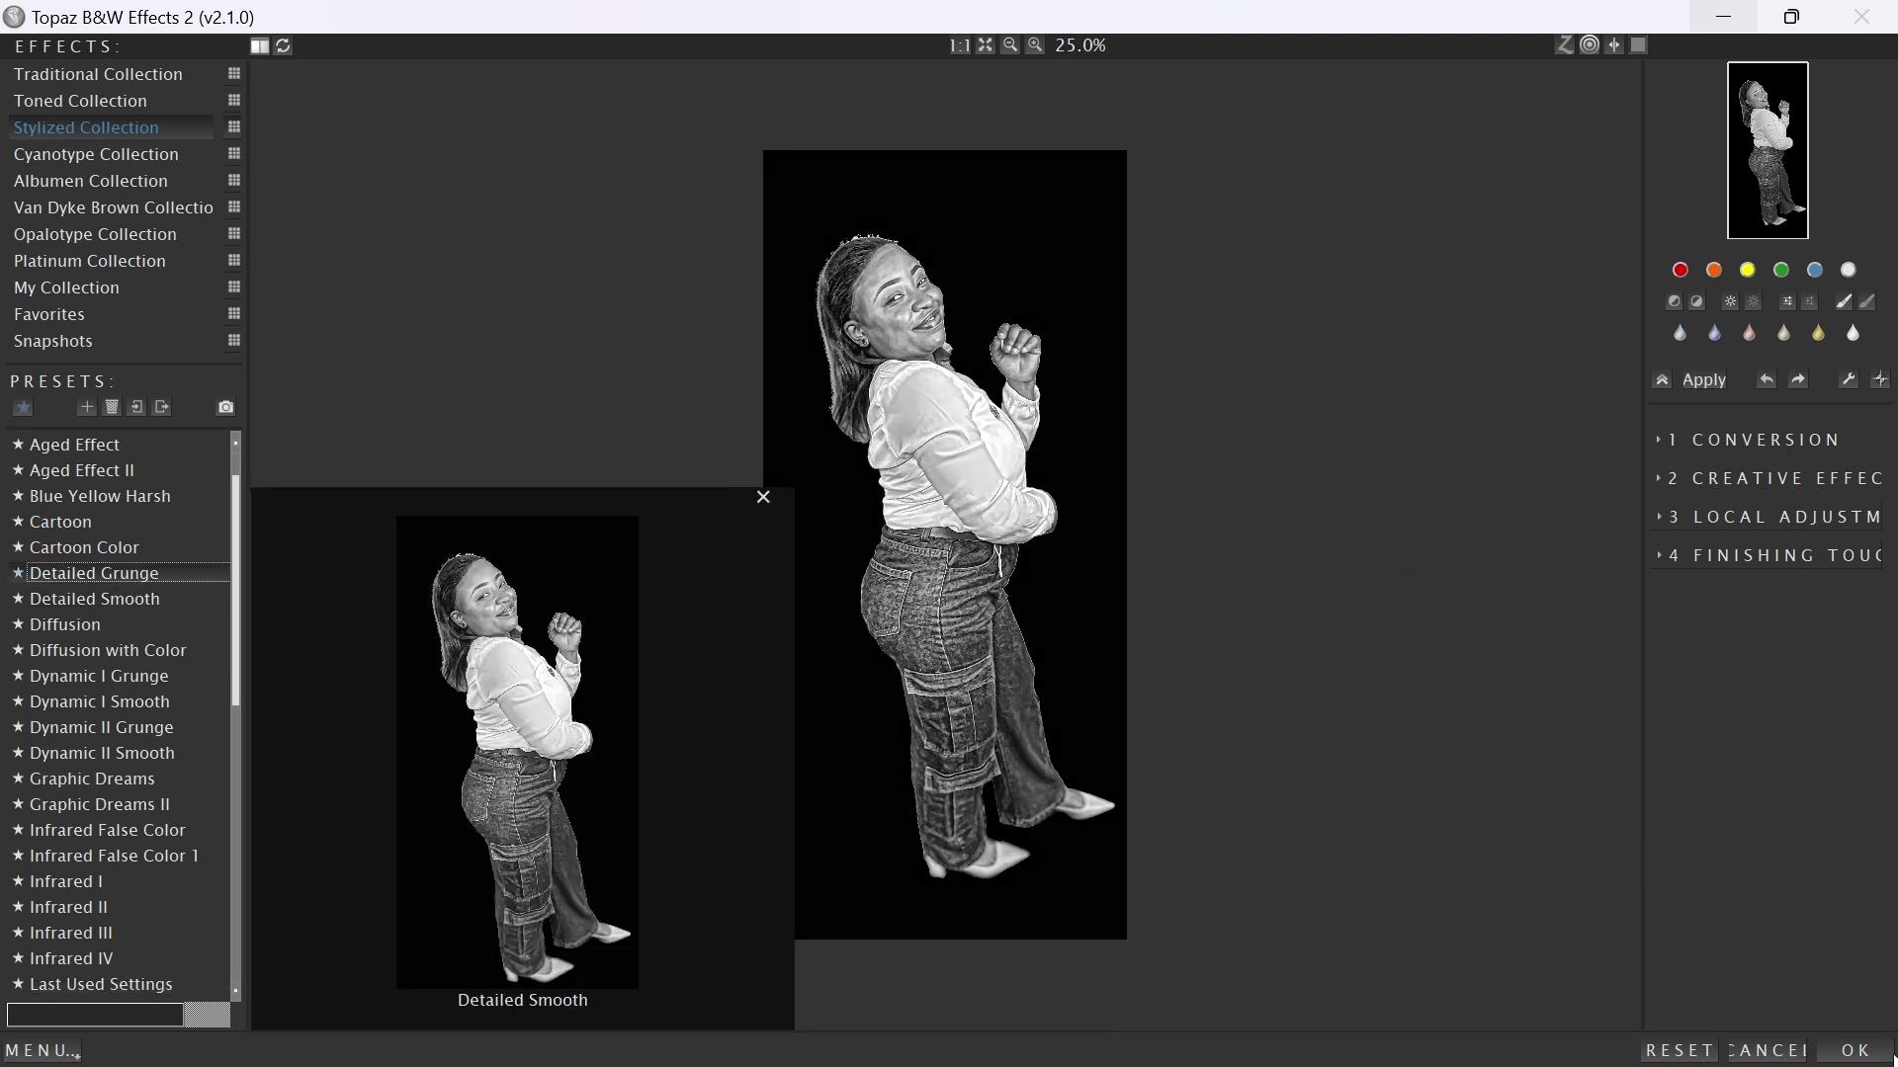
{"action": "left_click", "coordinate": [1882, 1056]}
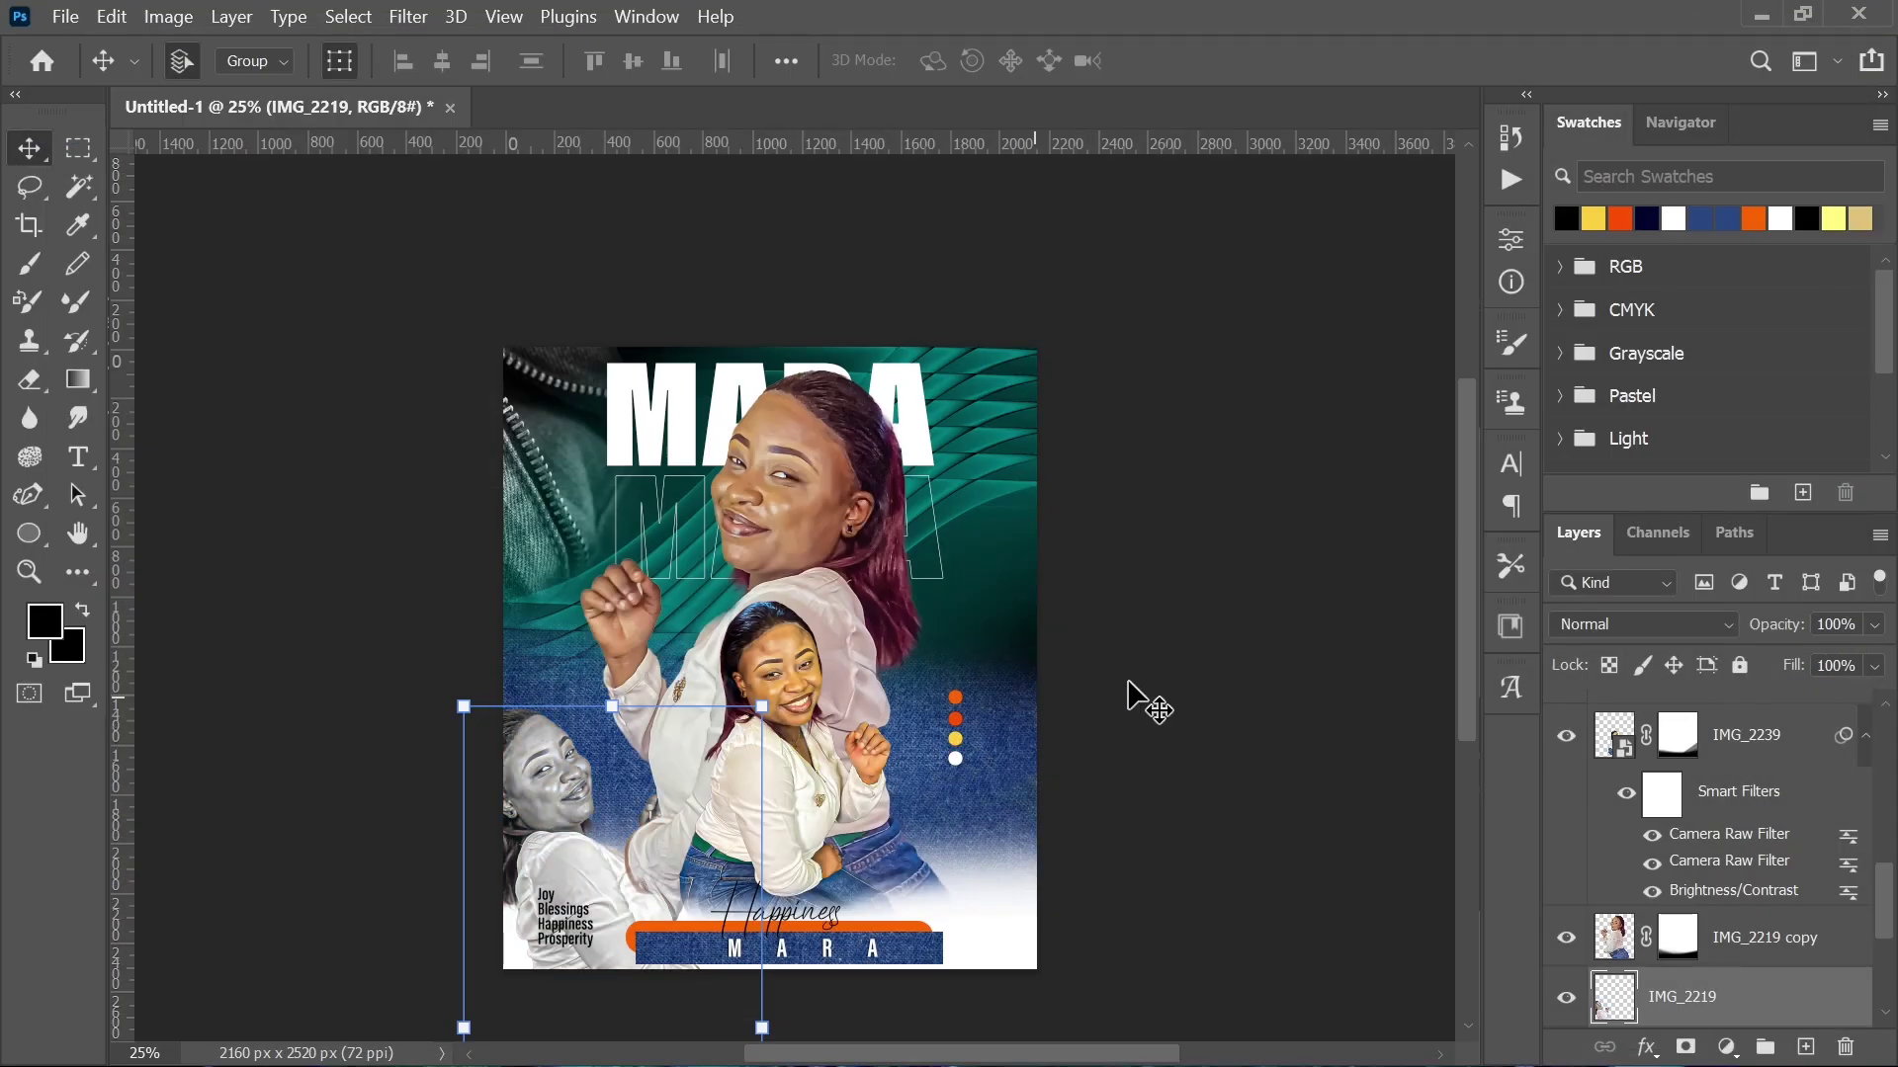
Step: Compare the portrait before and after the black-and-white conversion, keeping the conversion
{"action": "left_click", "coordinate": [1186, 662]}
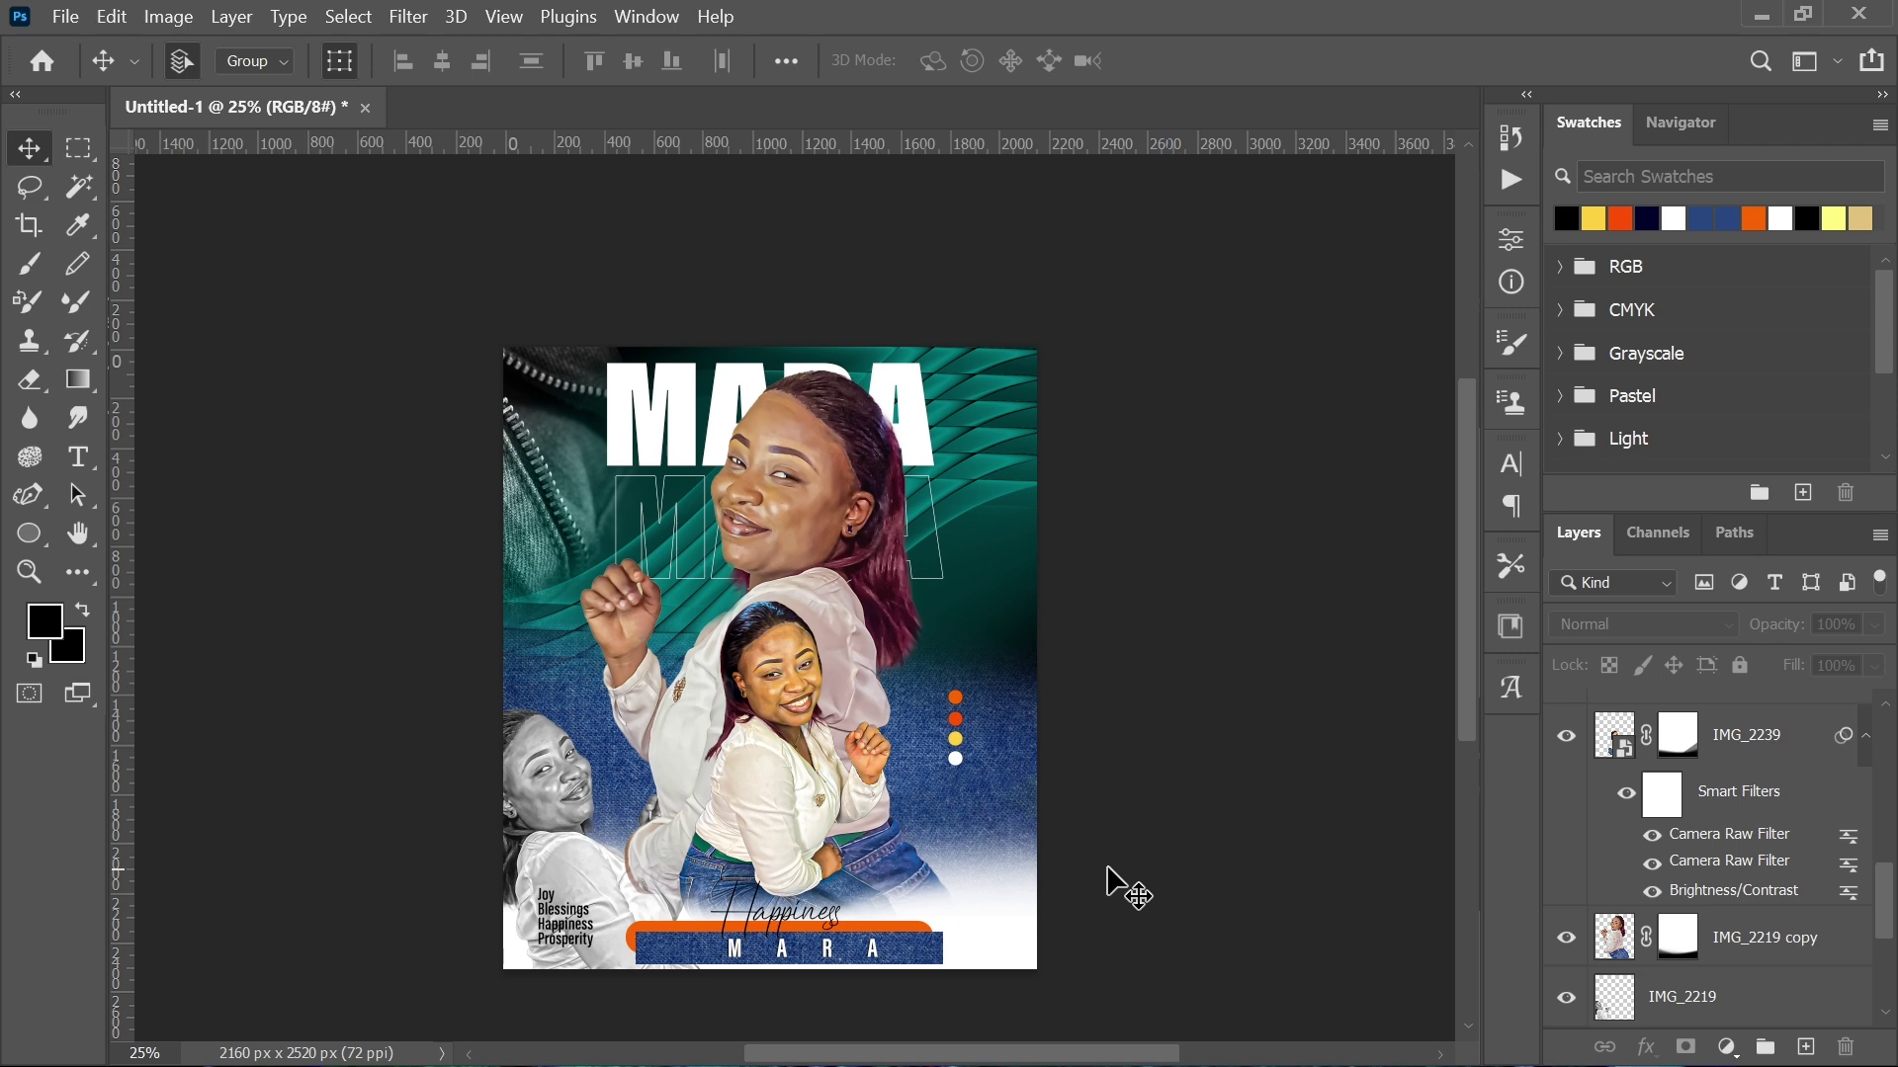
{"action": "key", "text": "ctrl+z"}
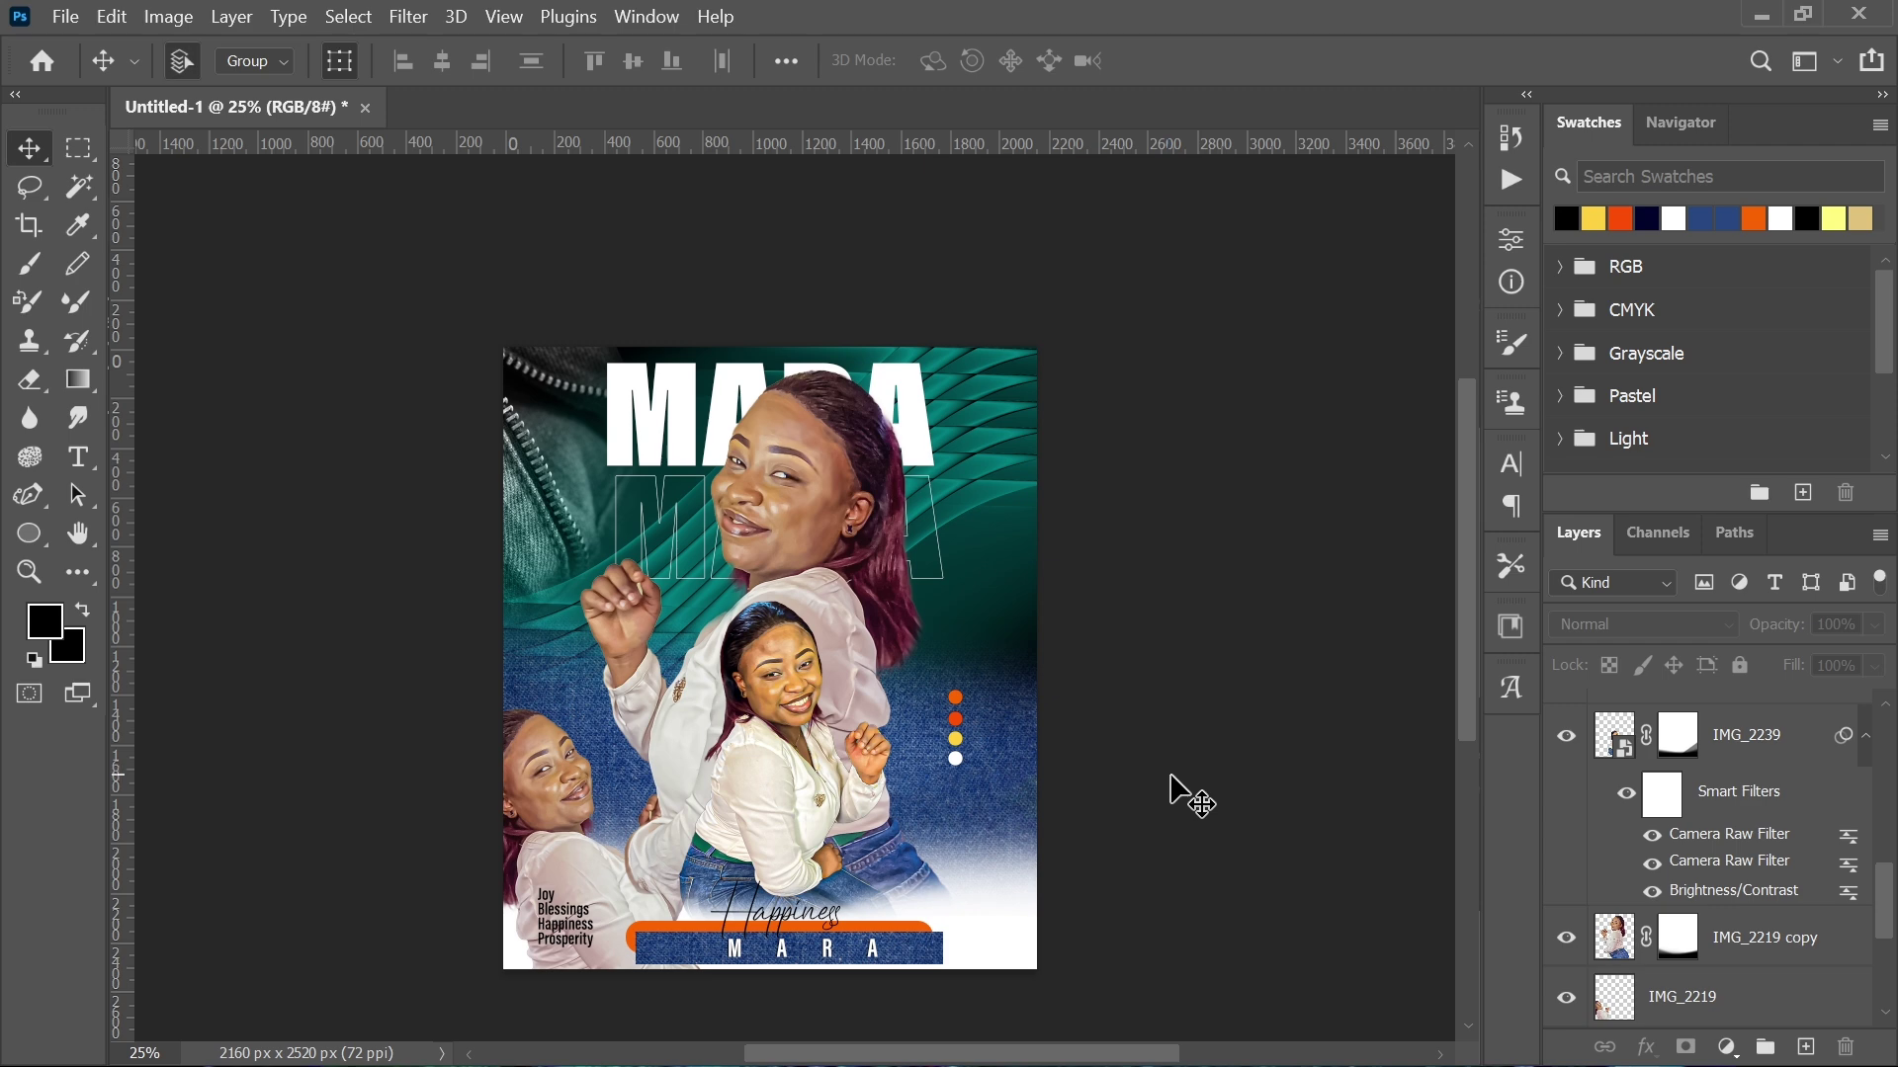
{"action": "key", "text": "ctrl+shift+z"}
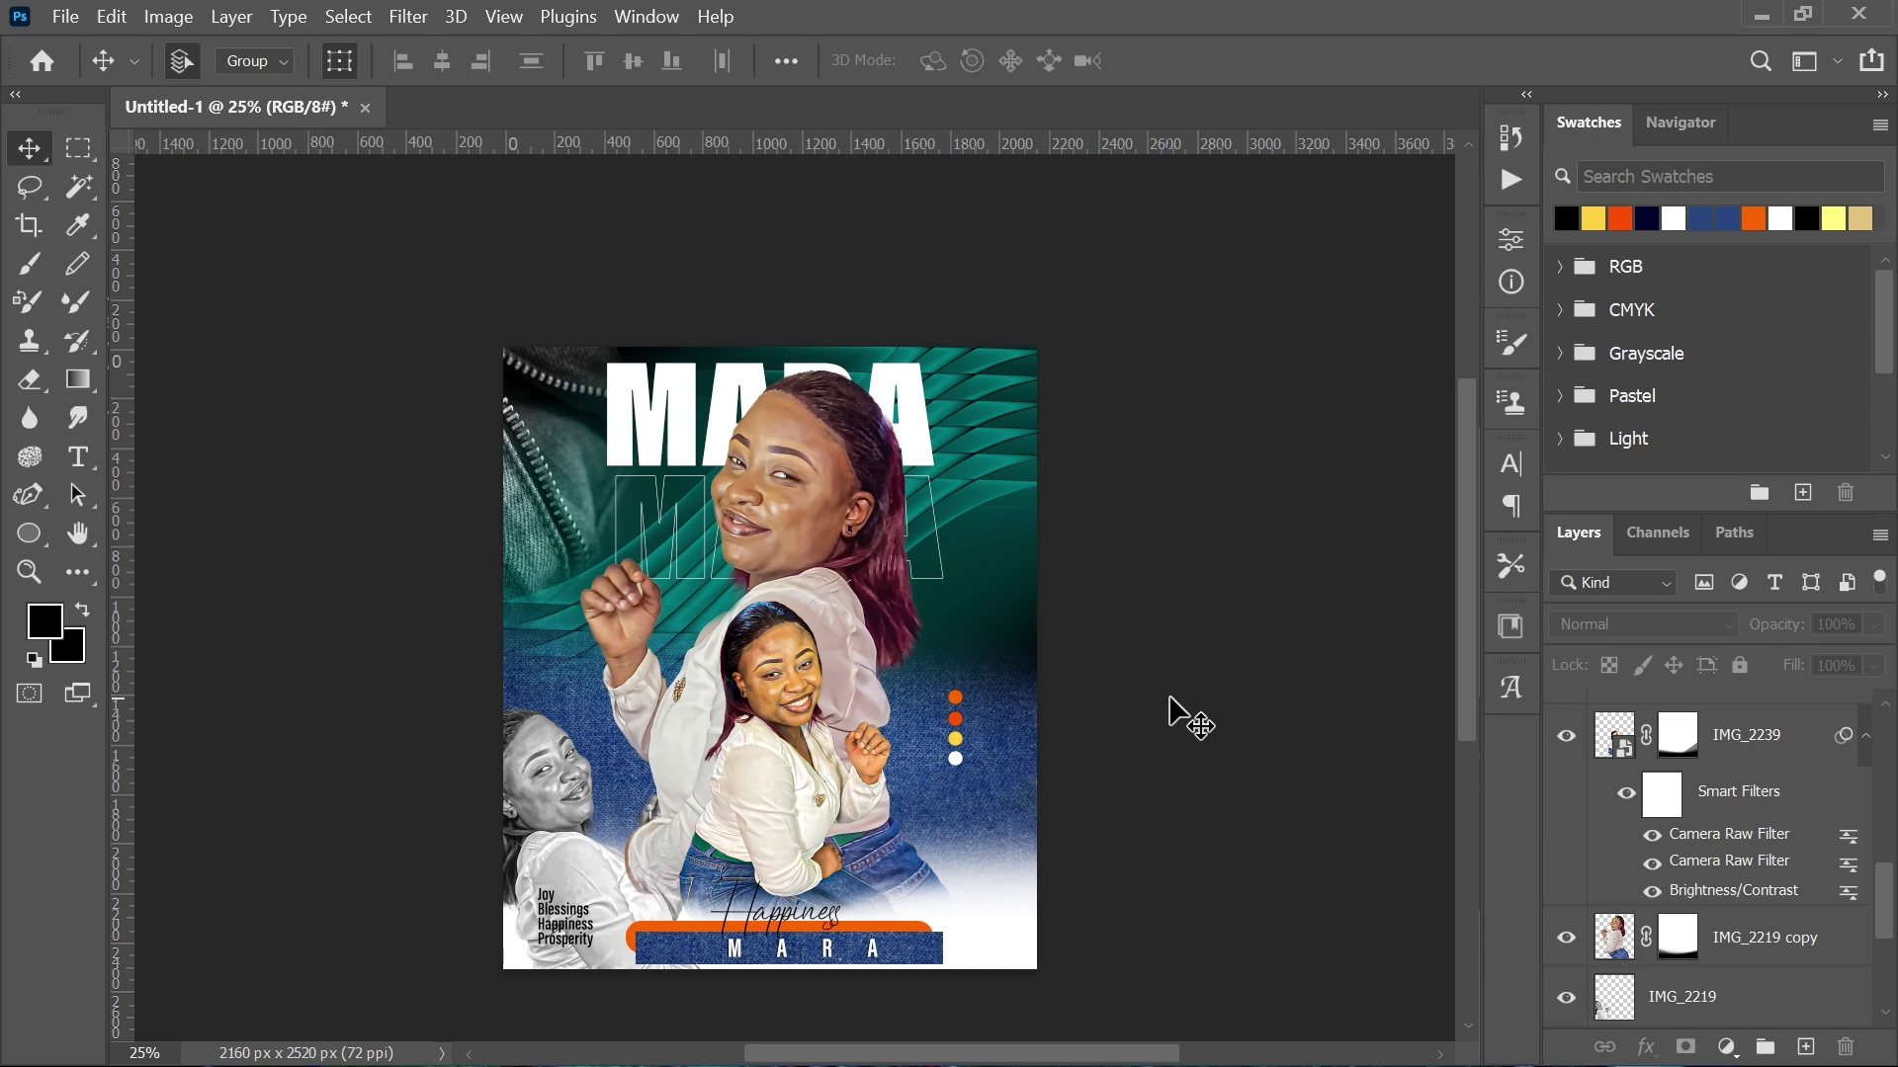
Step: Replace the Happiness script text with a new name and commit it
{"action": "double_click", "coordinate": [806, 915]}
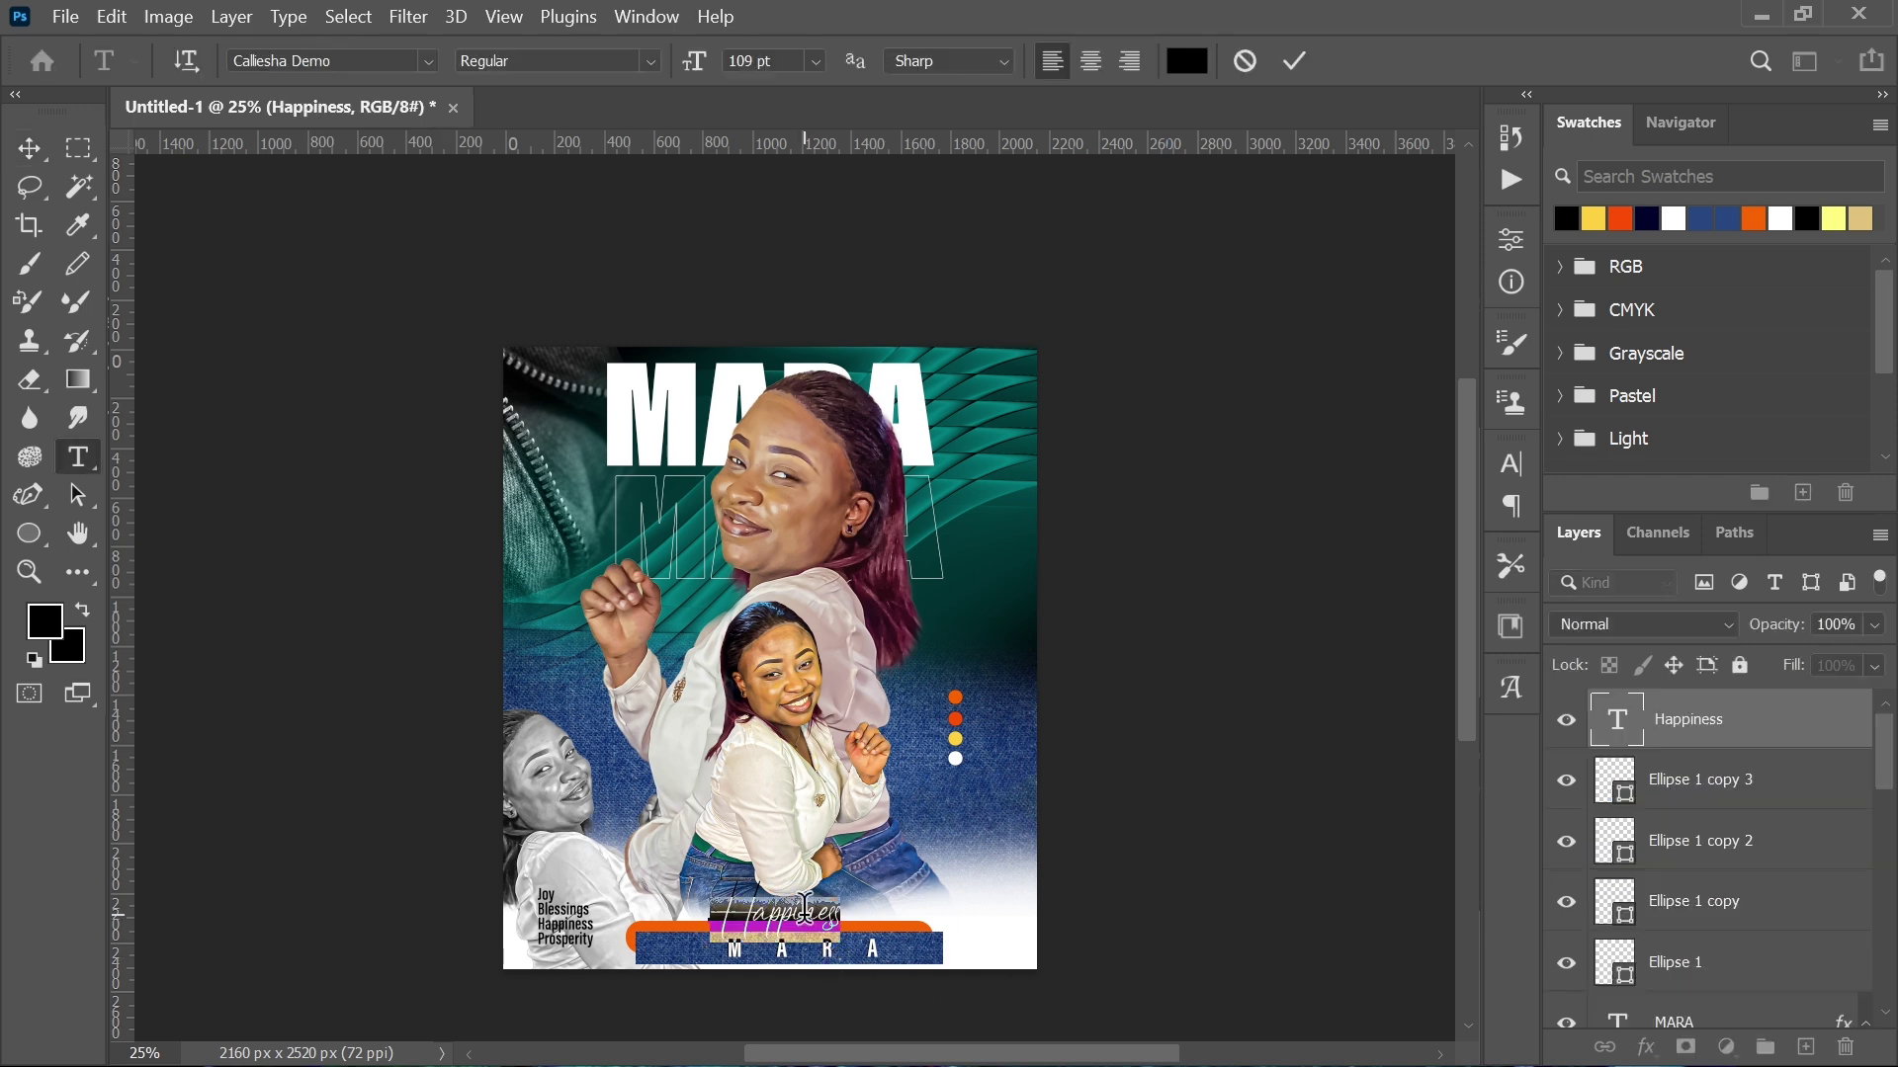
{"action": "type", "text": "Men"}
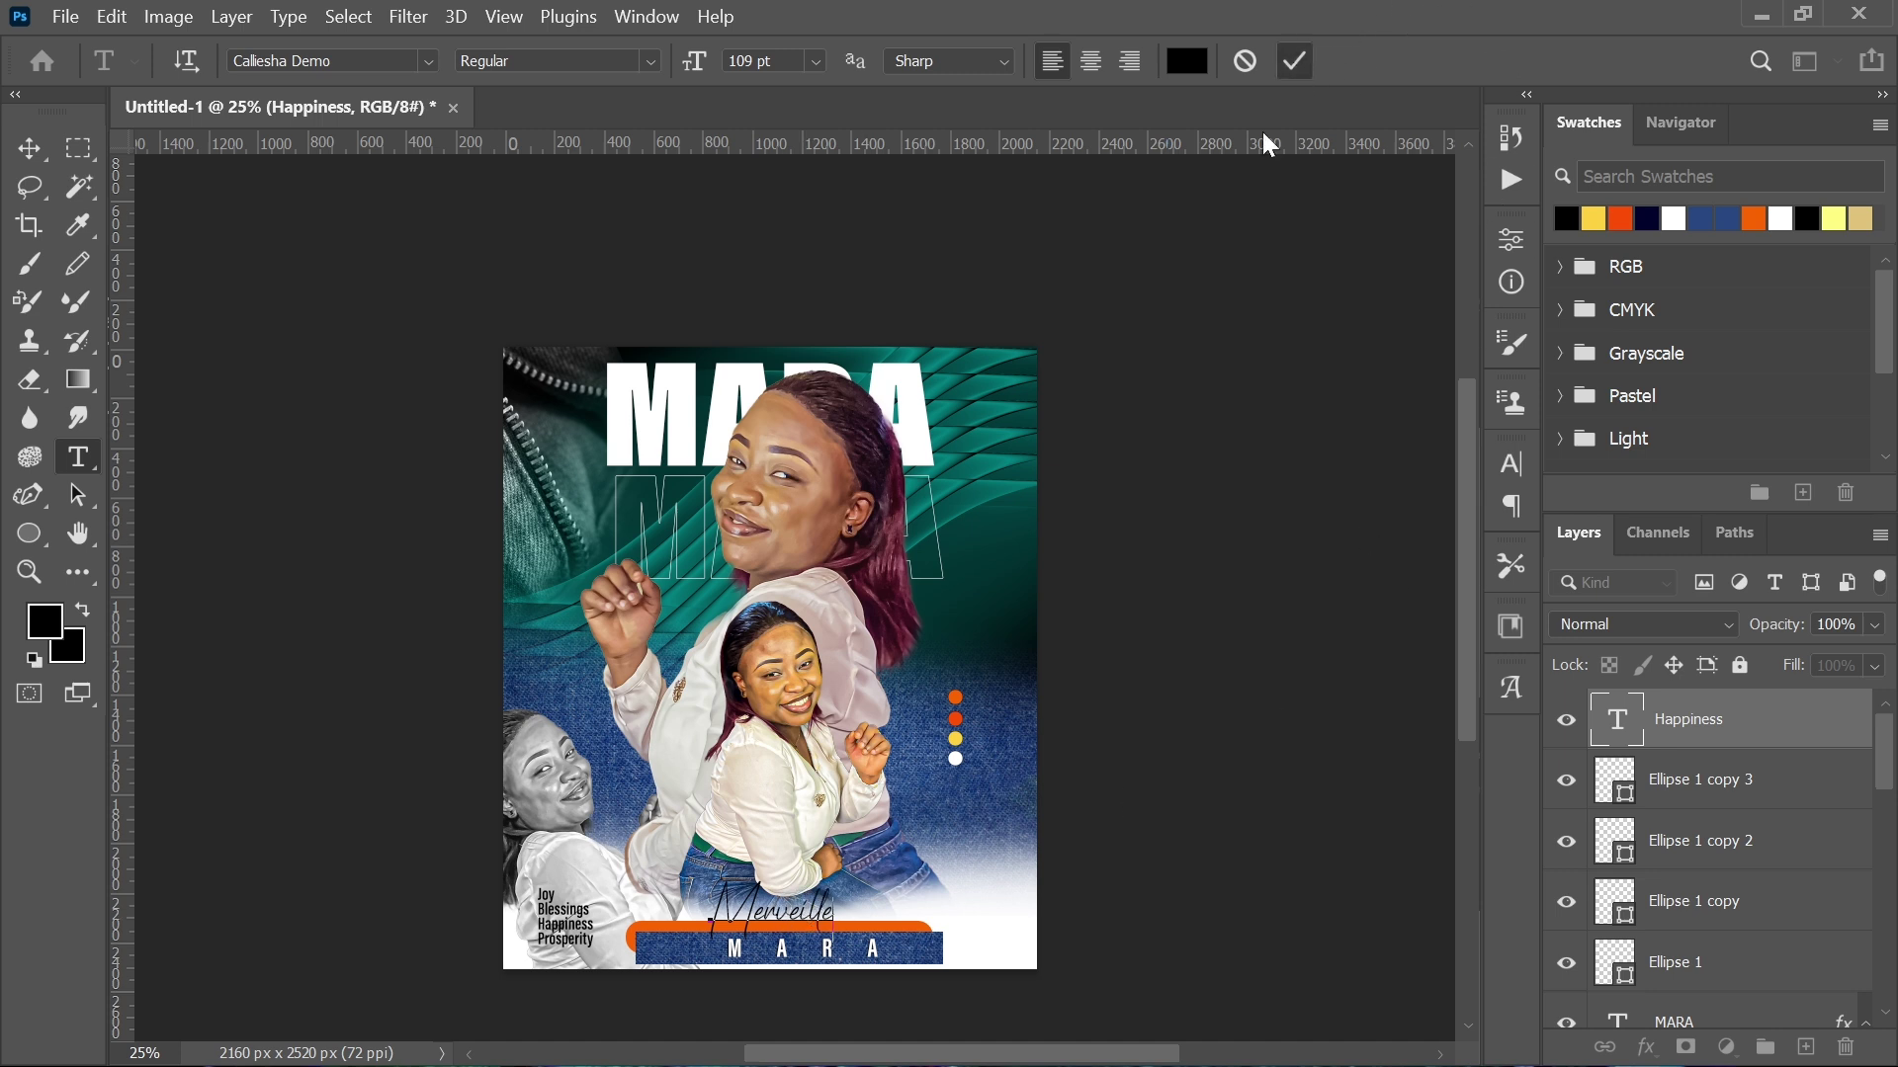
{"action": "key", "text": "ctrl"}
{"action": "left_click", "coordinate": [1198, 843], "text": "ctrl"}
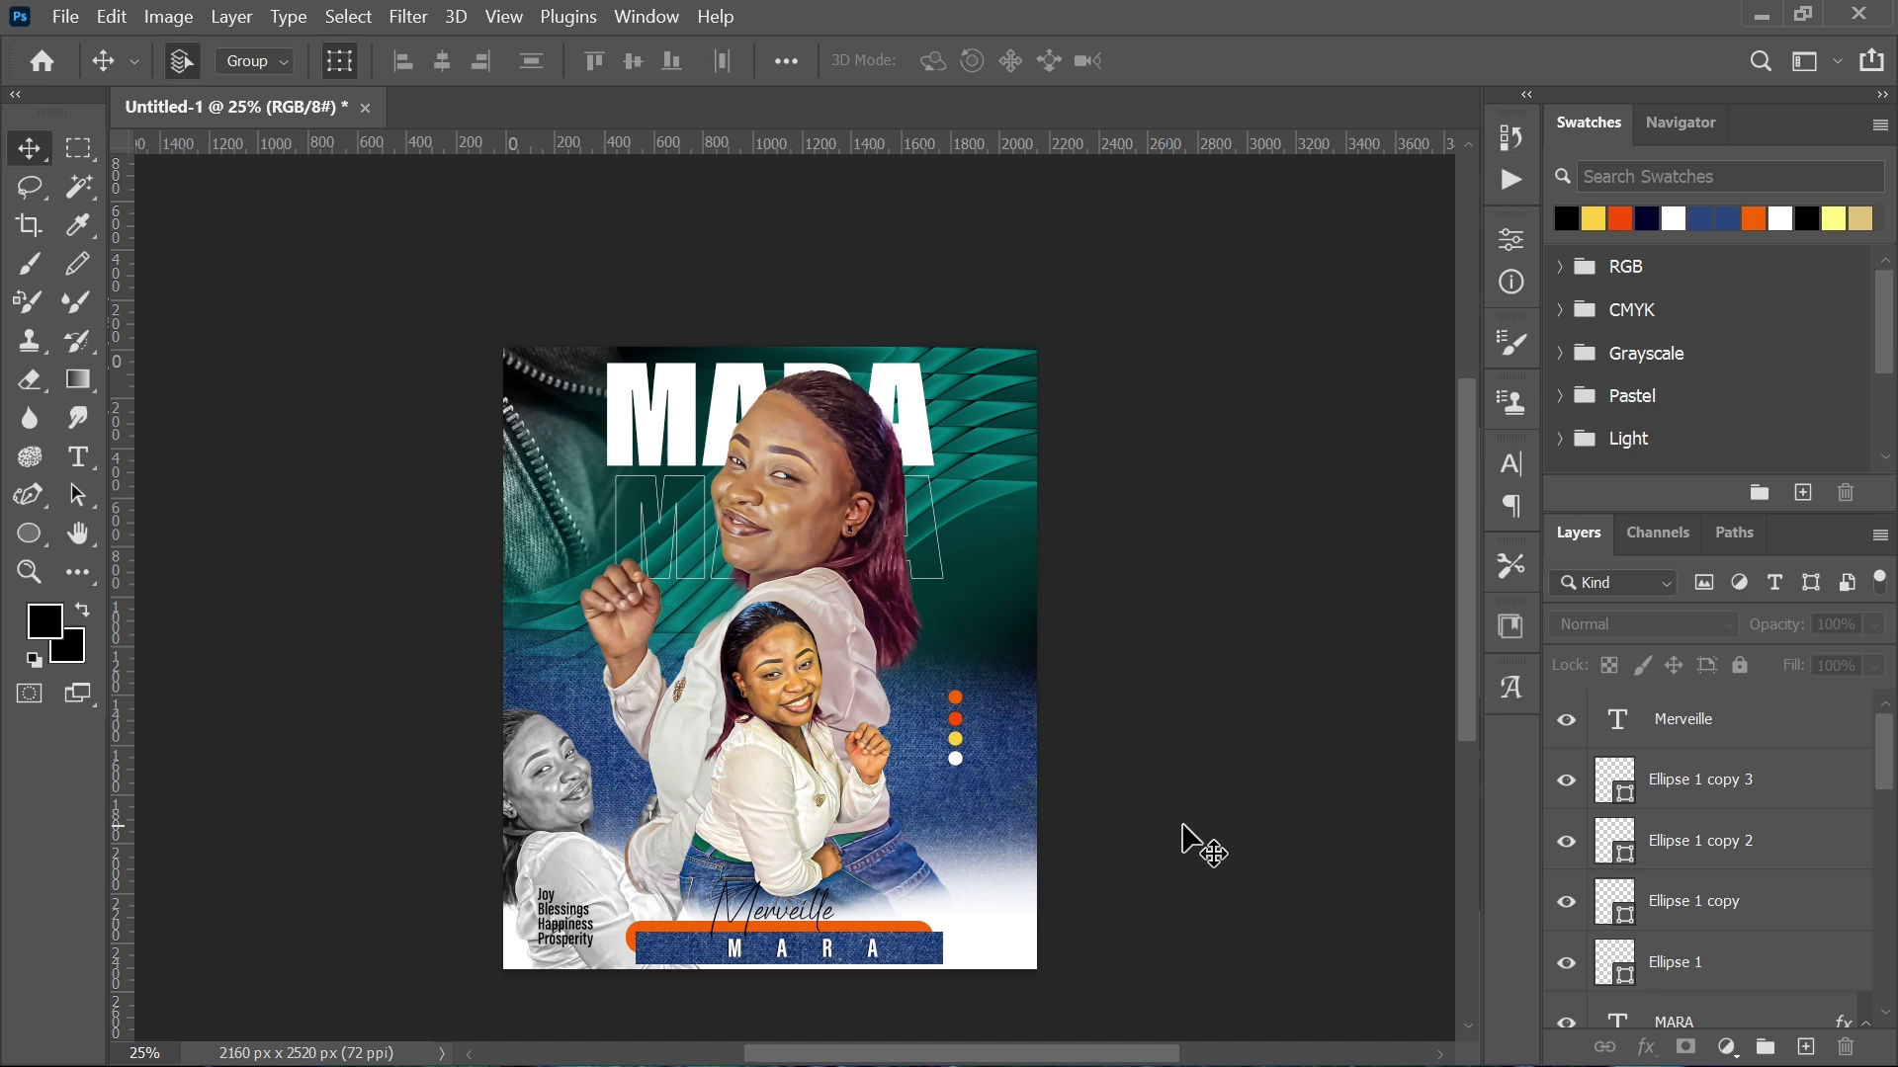
Step: Lower the black-and-white portrait layer's opacity
{"action": "left_click", "coordinate": [554, 787], "text": "ctrl"}
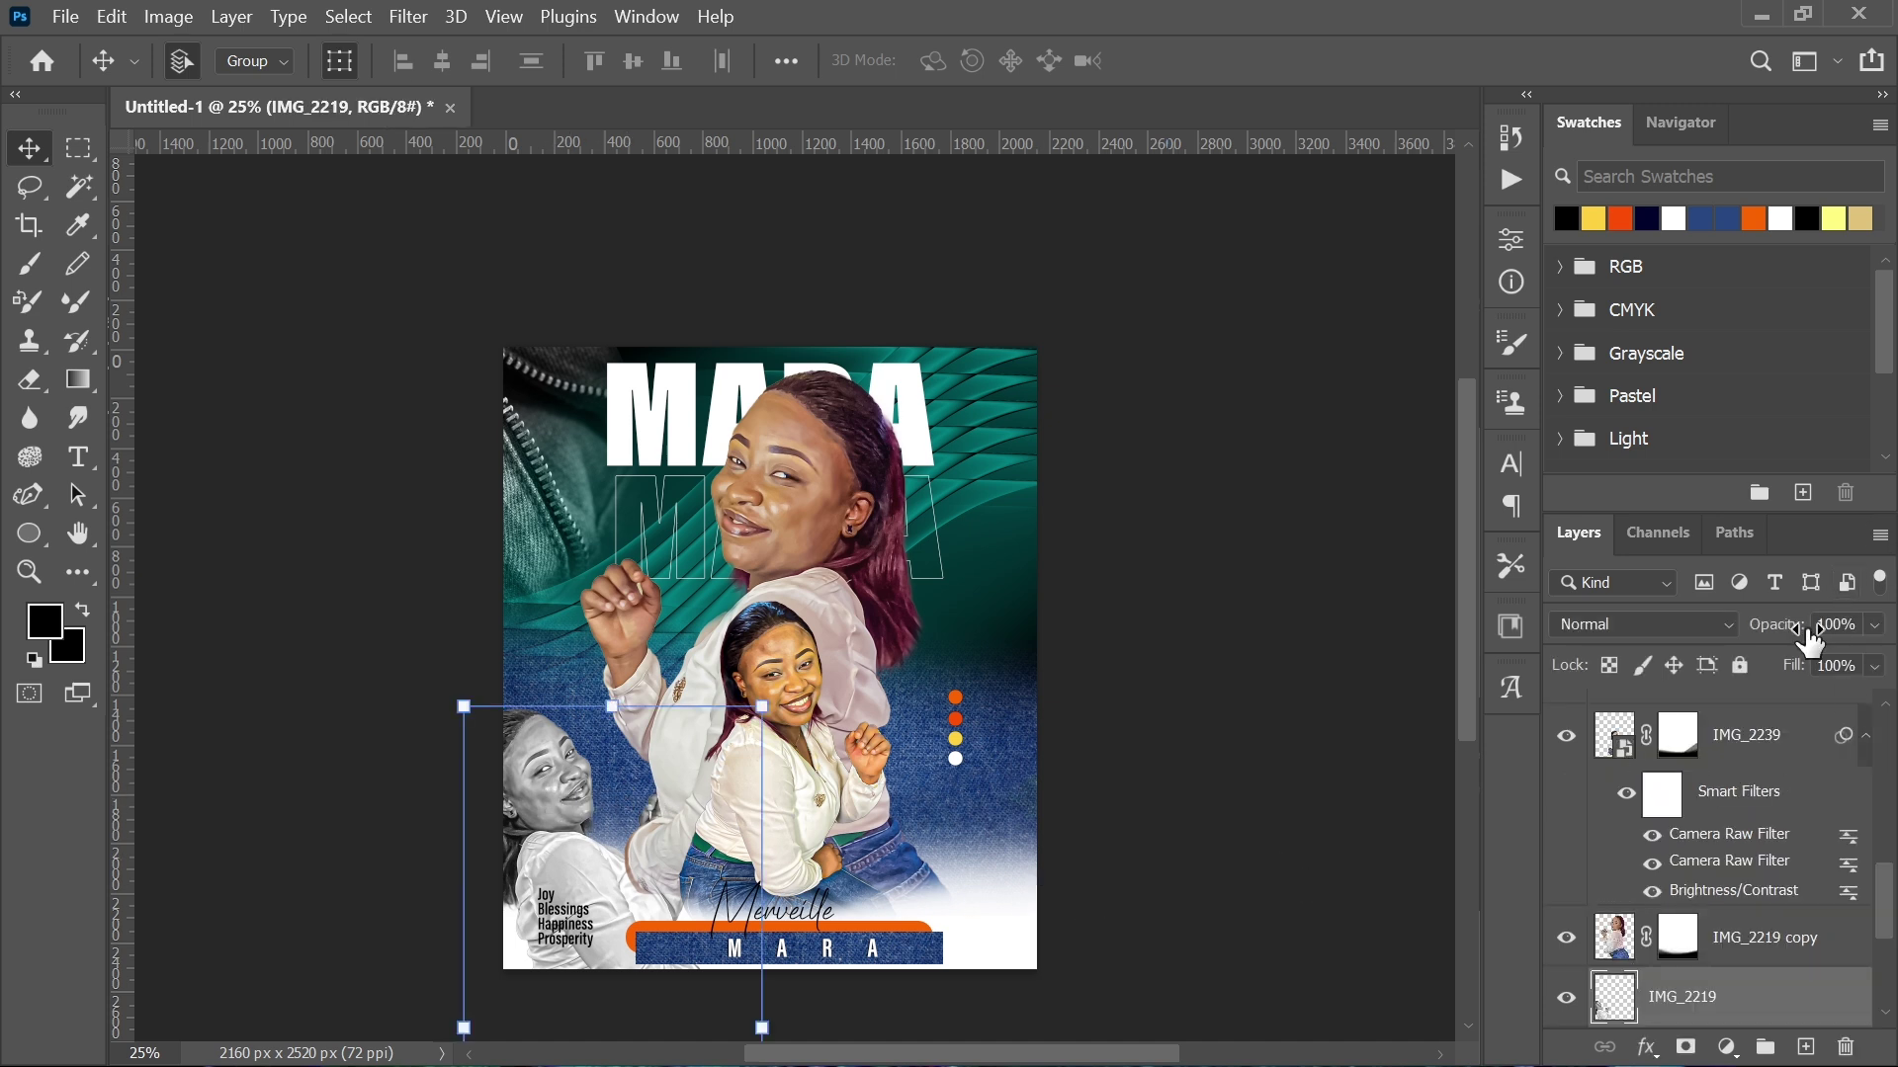
{"action": "mouse_move", "coordinate": [1810, 641]}
{"action": "left_mouse_down"}
{"action": "mouse_move", "coordinate": [1768, 637]}
{"action": "mouse_move", "coordinate": [1793, 640]}
{"action": "mouse_move", "coordinate": [1771, 660]}
{"action": "left_mouse_up"}
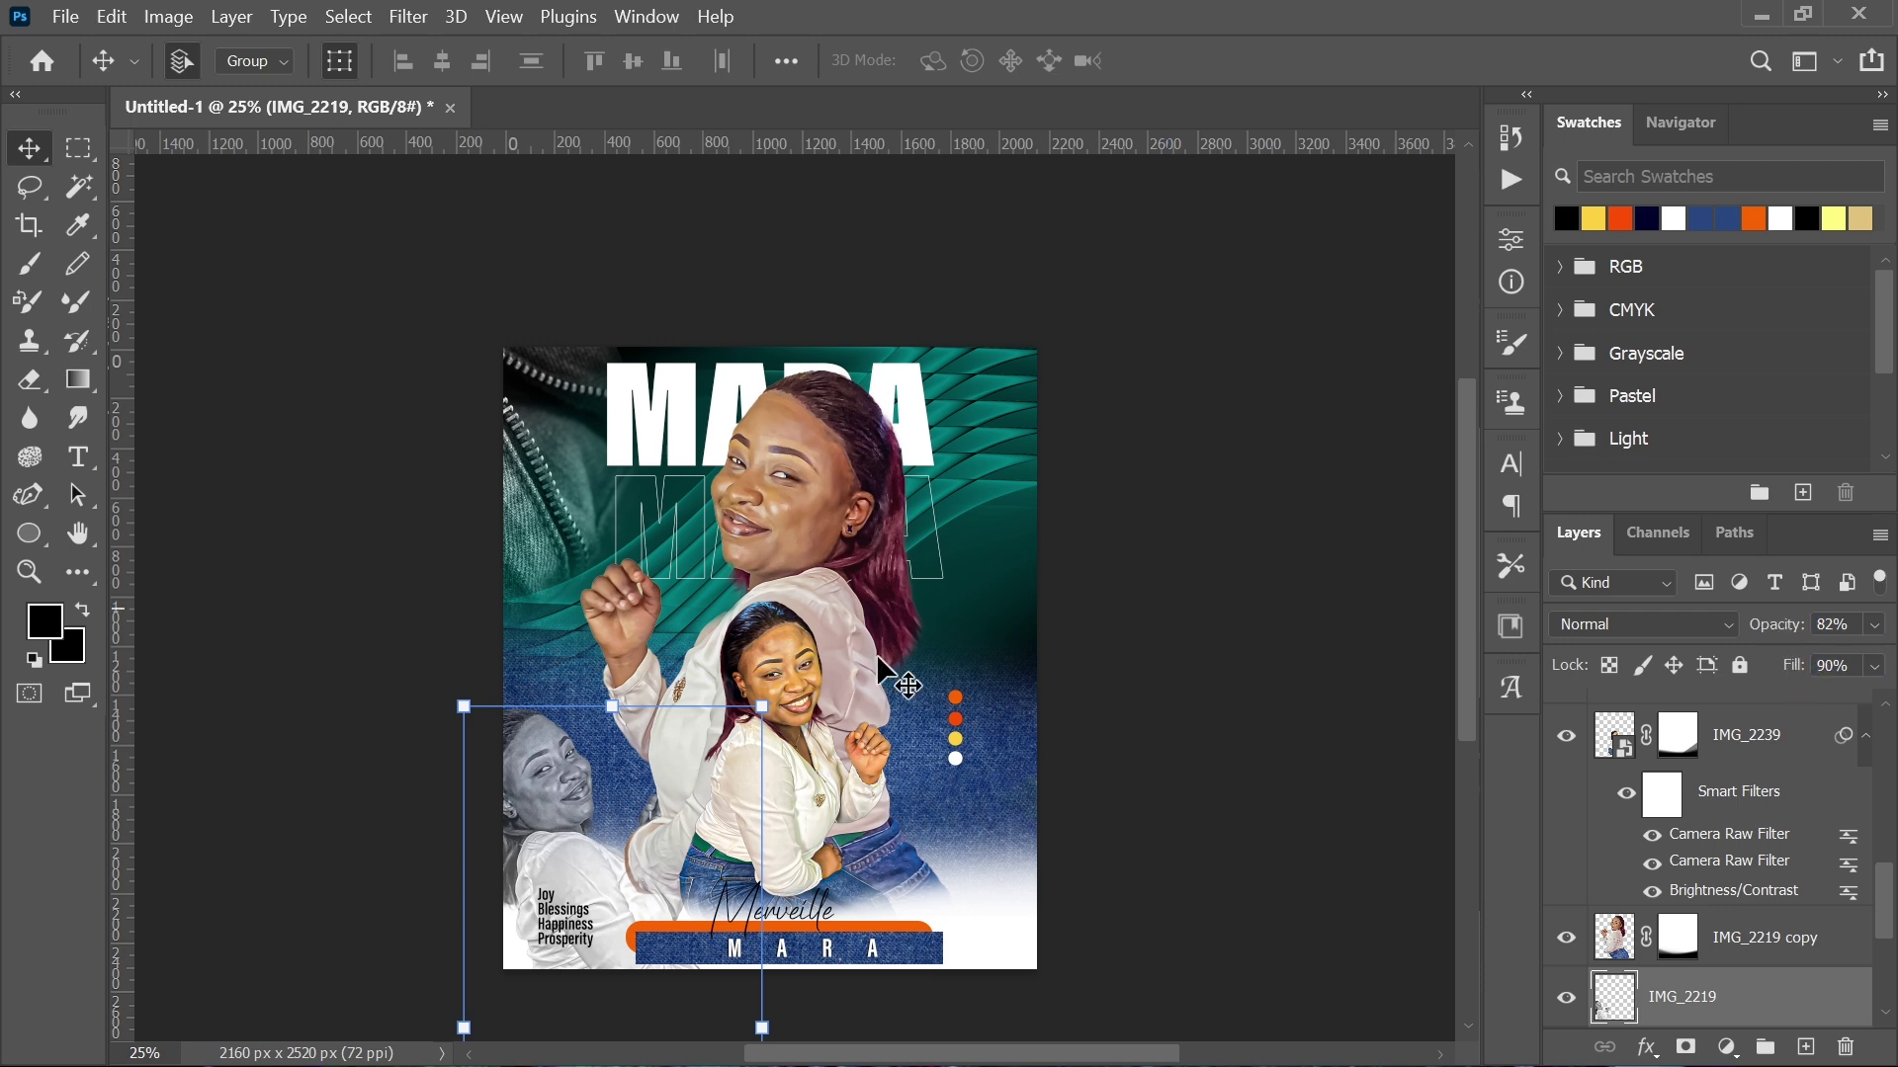
{"action": "left_click", "coordinate": [1275, 595]}
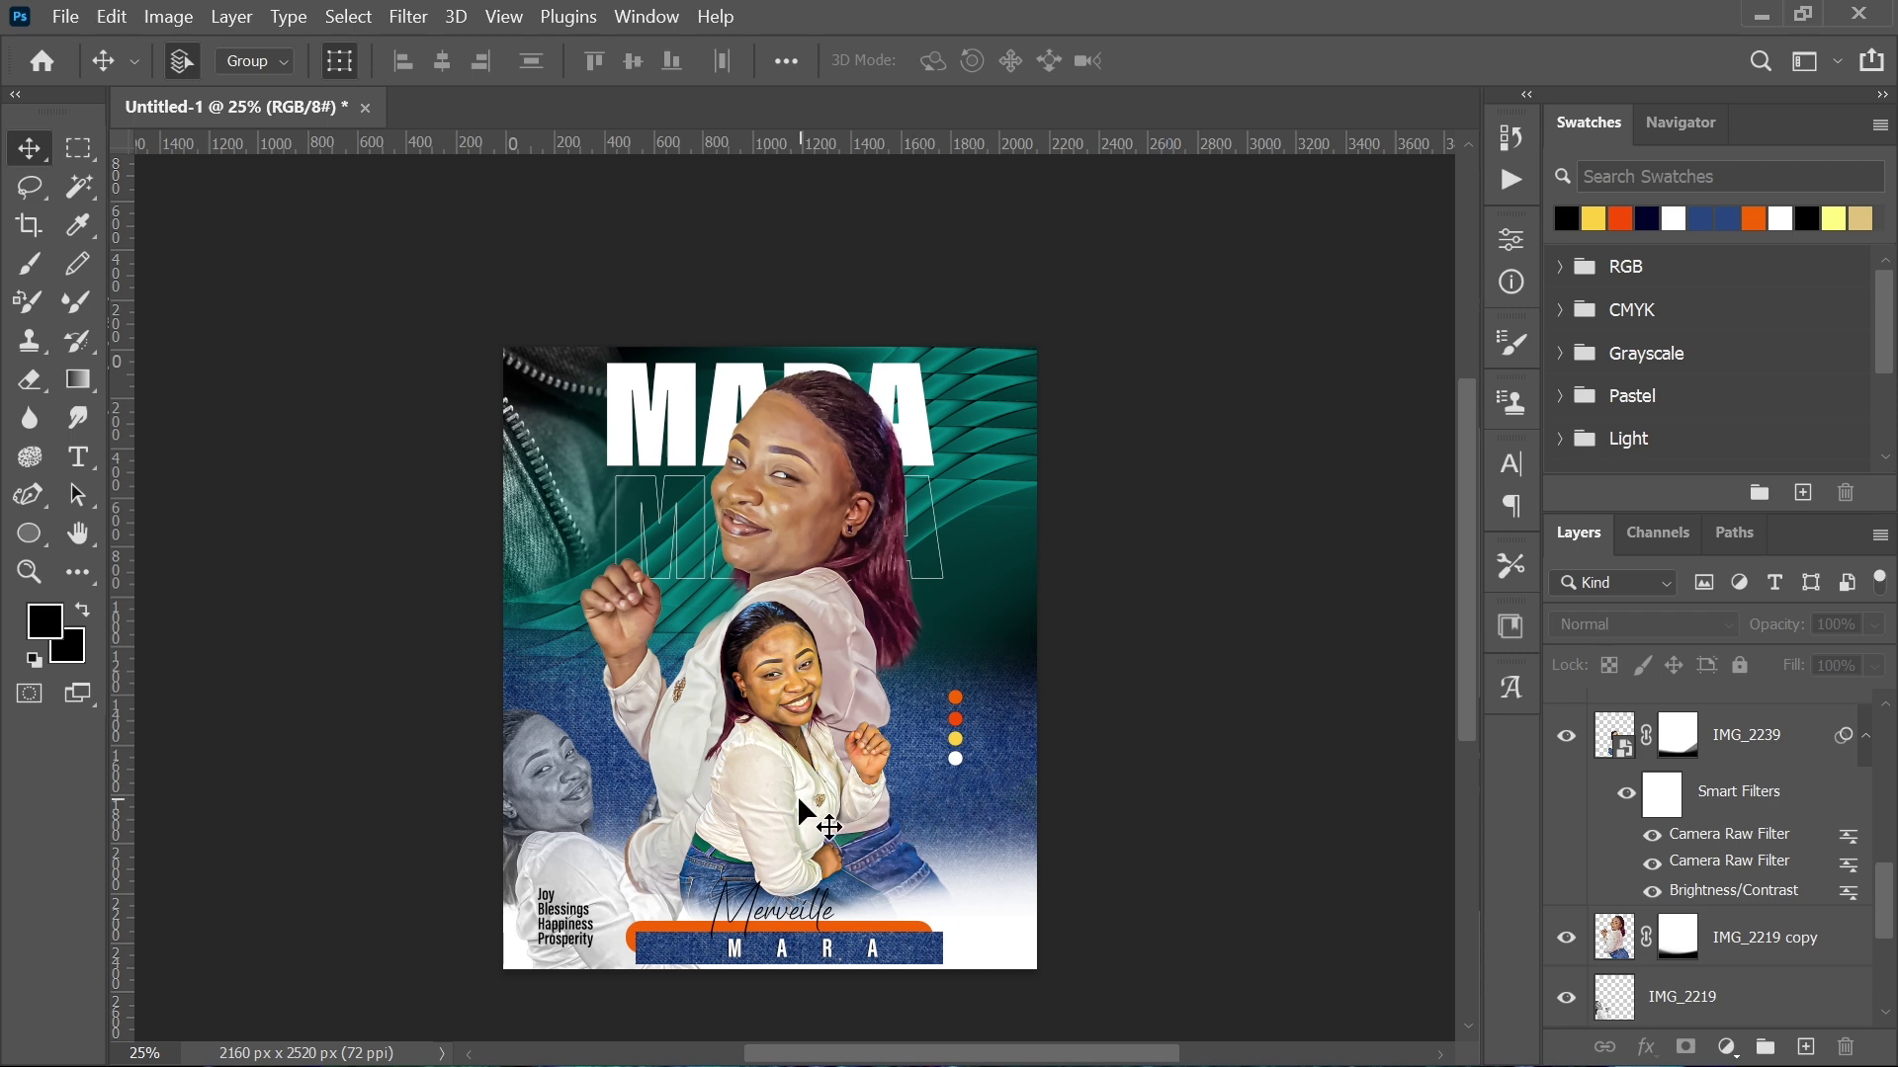
Step: Nudge the smaller IMG_2239 colour portrait slightly lower
{"action": "key", "text": "ctrl+z"}
{"action": "key", "text": "shift+Down"}
{"action": "key", "text": "shift+Down"}
{"action": "key", "text": "shift+Down"}
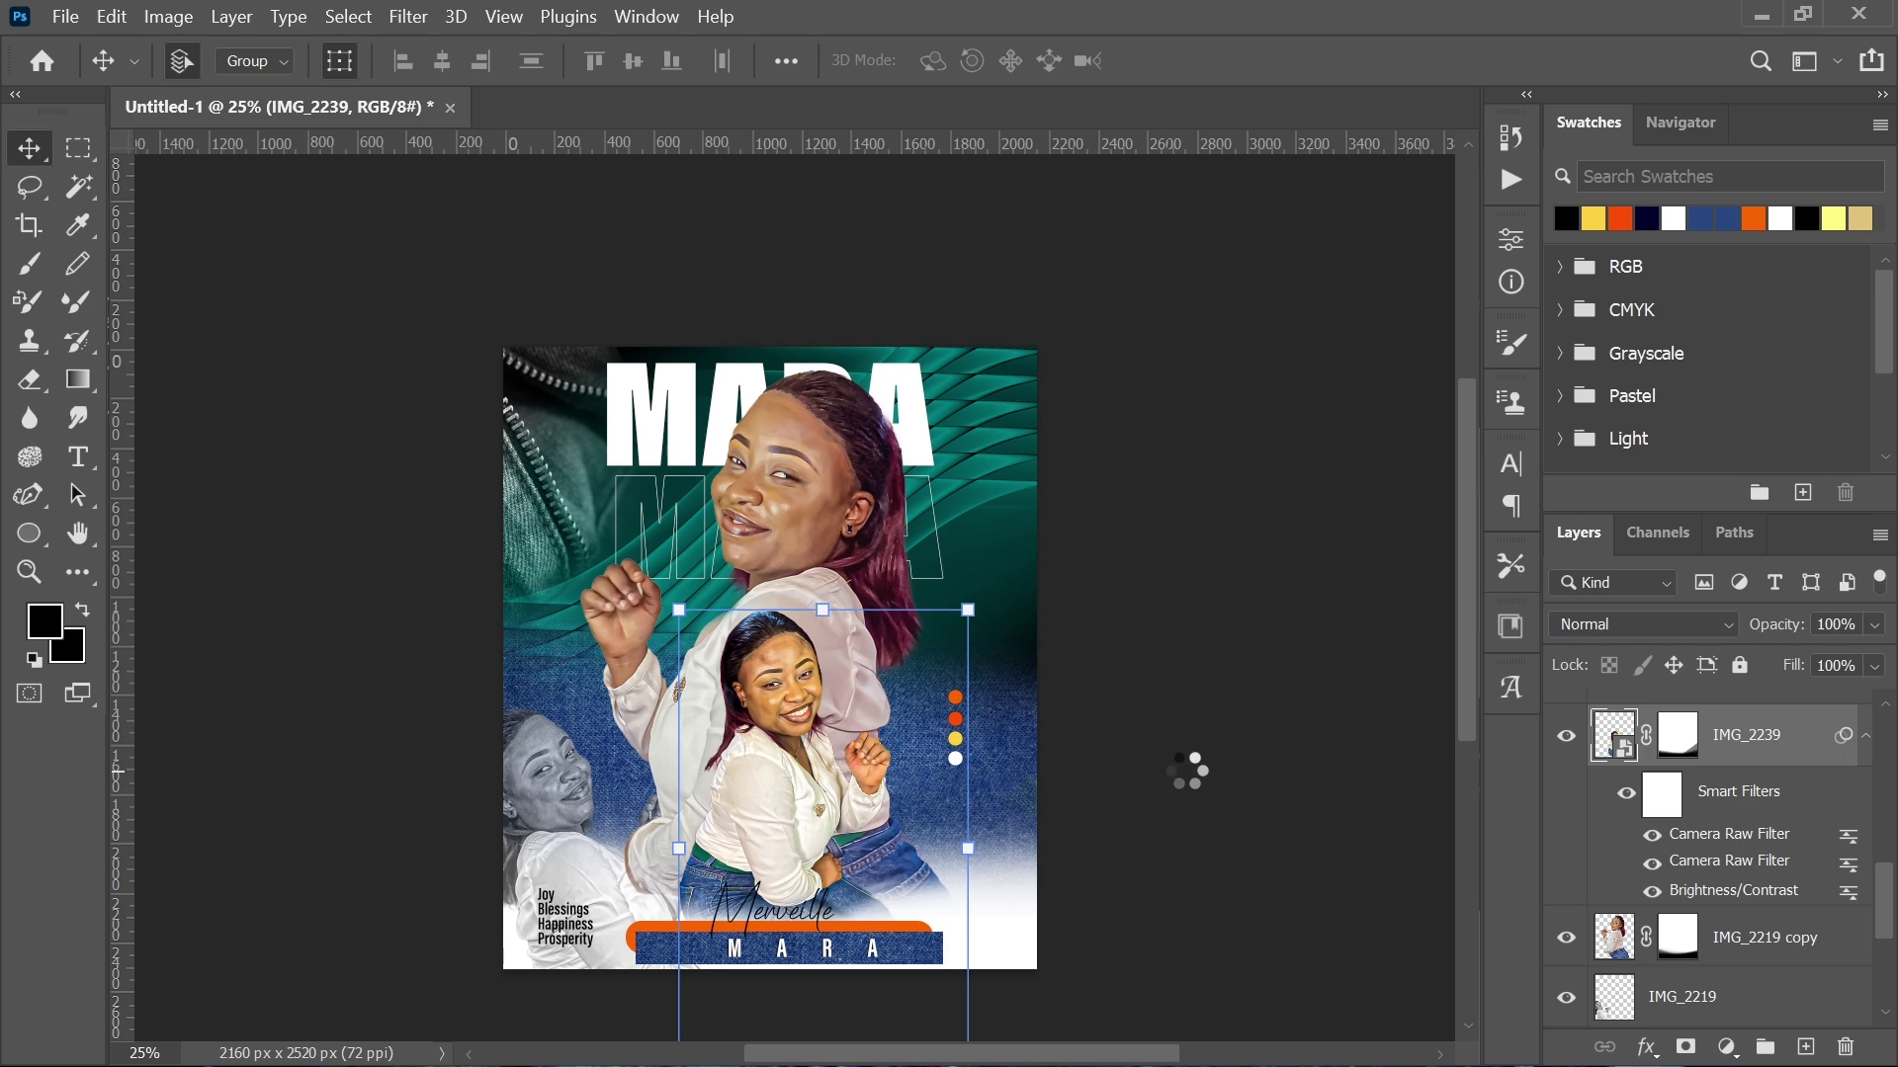
{"action": "key", "text": "shift+Down"}
{"action": "key", "text": "shift+Down"}
{"action": "key", "text": "shift+Down"}
{"action": "key", "text": "shift+Down"}
{"action": "key", "text": "shift+Down"}
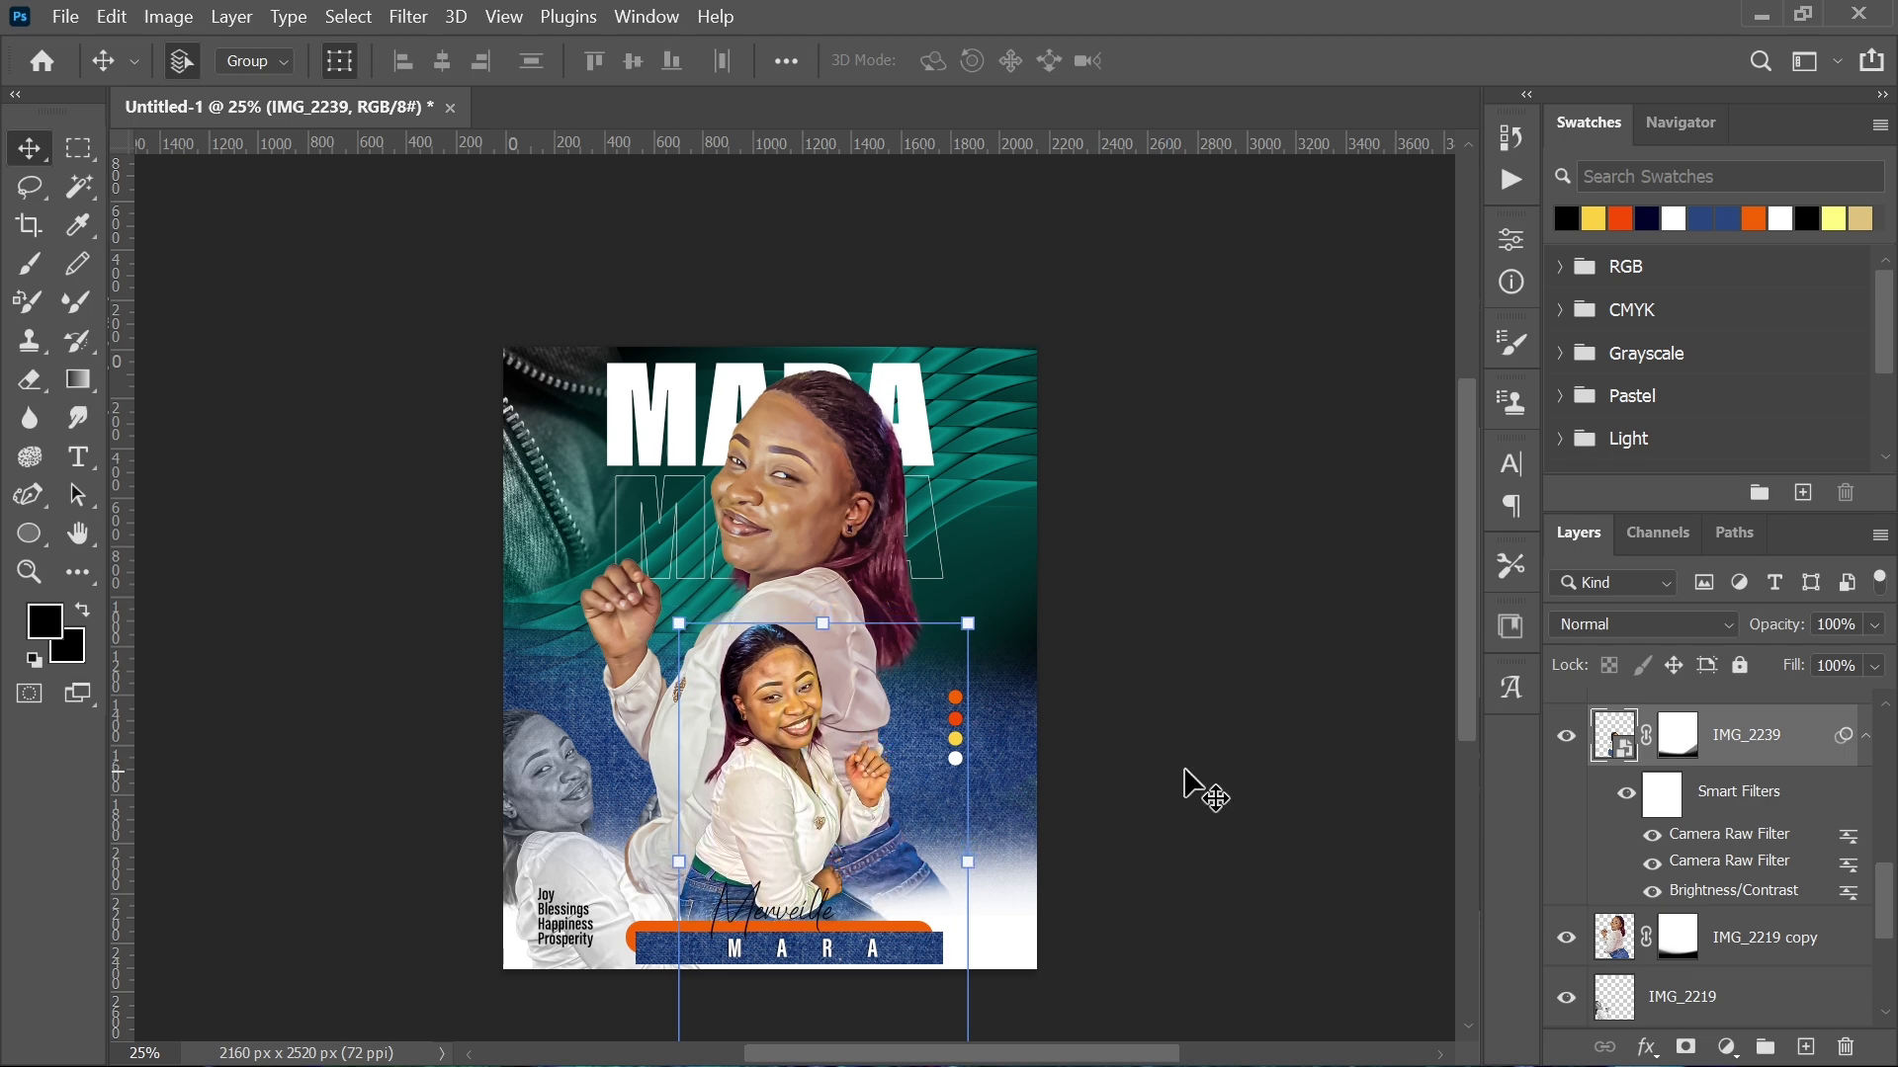
{"action": "key", "text": "shift+Down"}
{"action": "key", "text": "shift+Down"}
{"action": "key", "text": "shift+Down"}
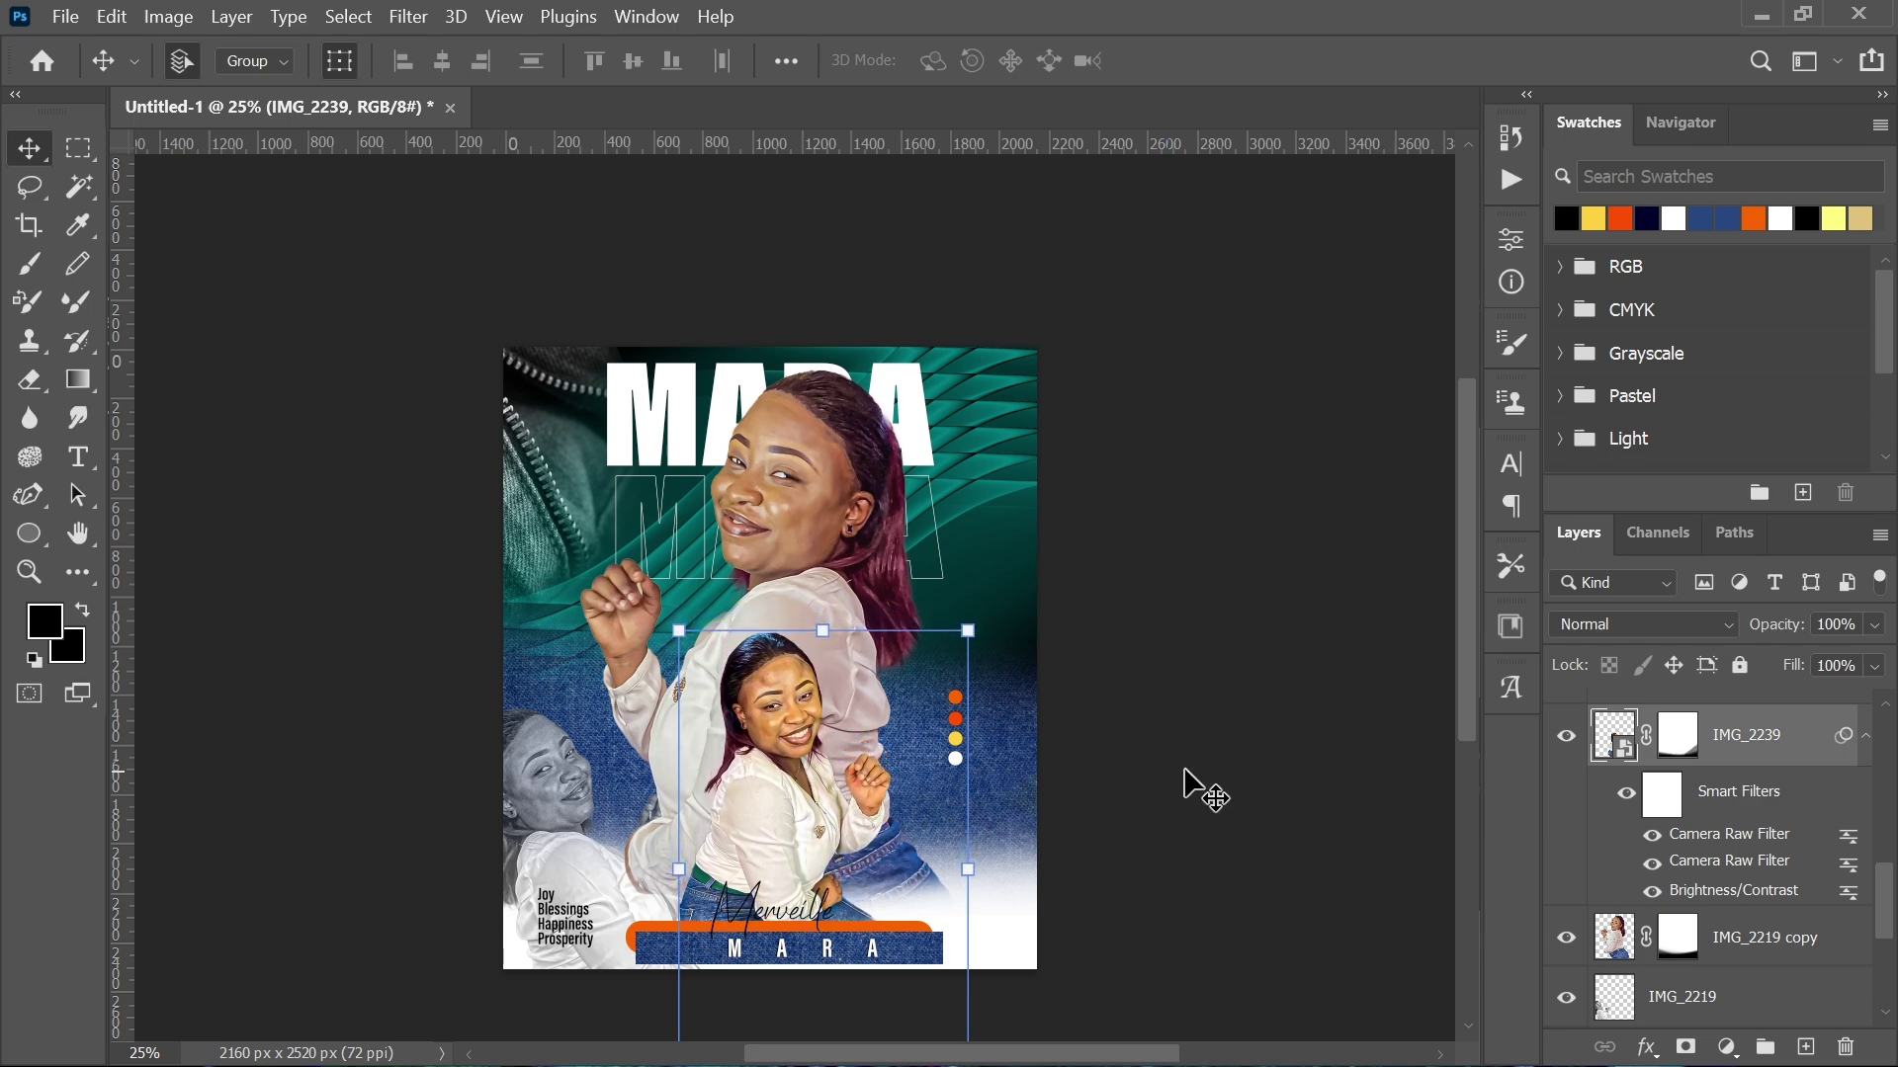
{"action": "key", "text": "shift+Up"}
{"action": "key", "text": "shift+Up"}
{"action": "key", "text": "shift+Up"}
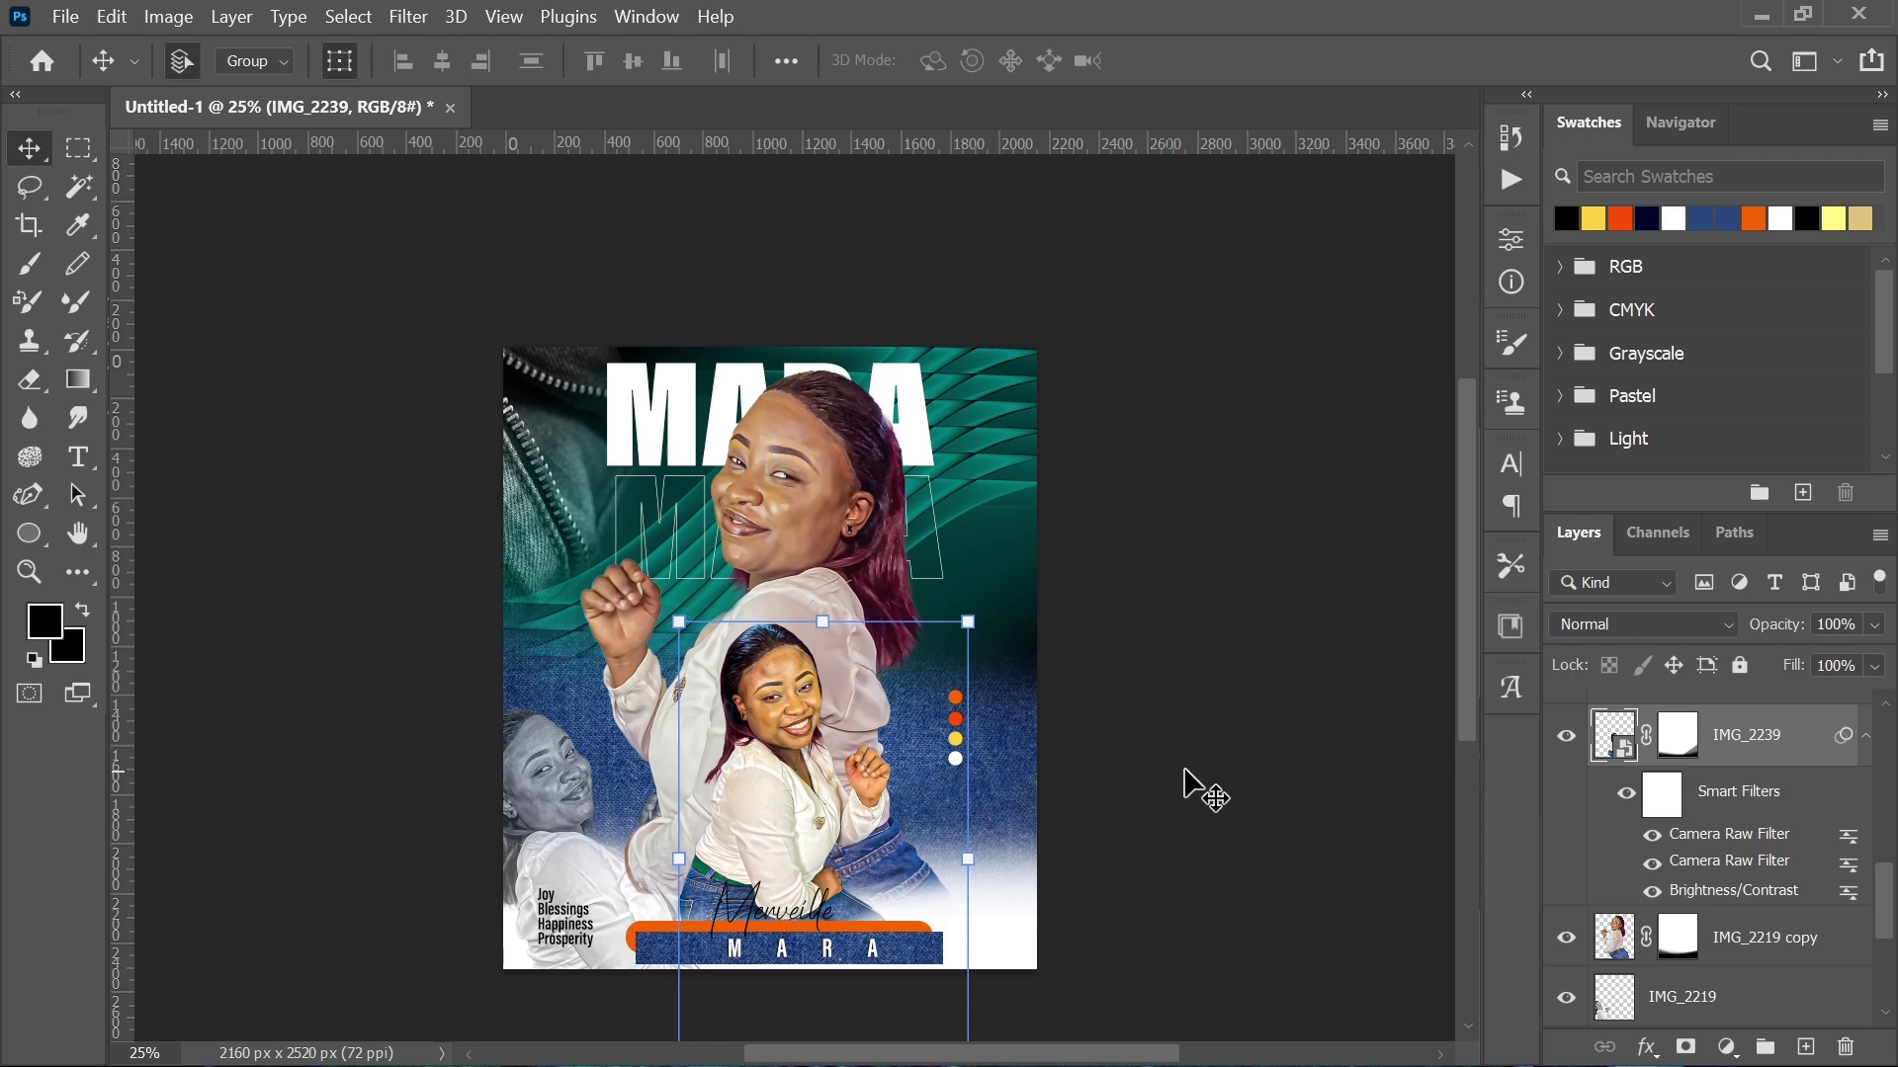
{"action": "key", "text": "shift+Up"}
{"action": "left_click", "coordinate": [1174, 557]}
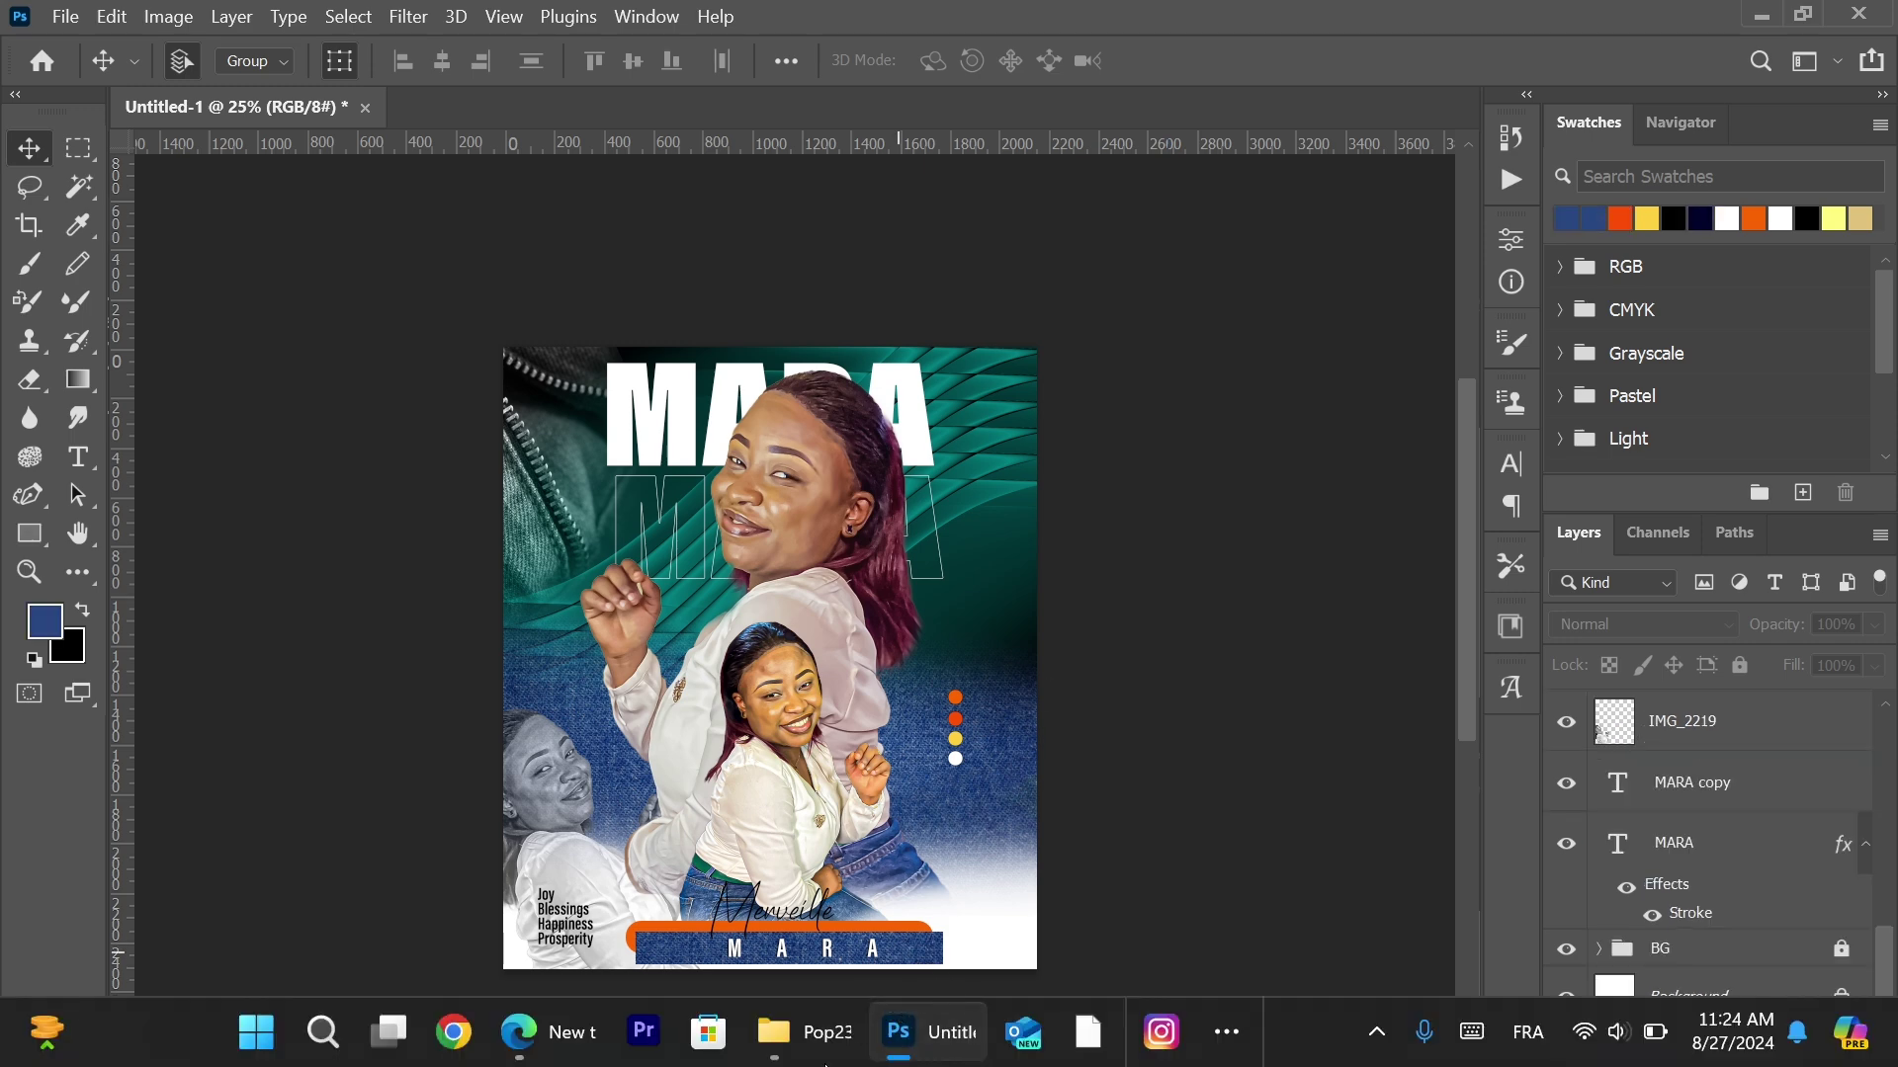
Step: Place the pattern 2 image into the poster and enlarge it over the upper area
{"action": "left_click", "coordinate": [776, 1029]}
{"action": "mouse_move", "coordinate": [850, 289]}
{"action": "left_mouse_down"}
{"action": "mouse_move", "coordinate": [914, 969]}
{"action": "mouse_move", "coordinate": [964, 1037]}
{"action": "mouse_move", "coordinate": [800, 576]}
{"action": "left_mouse_up"}
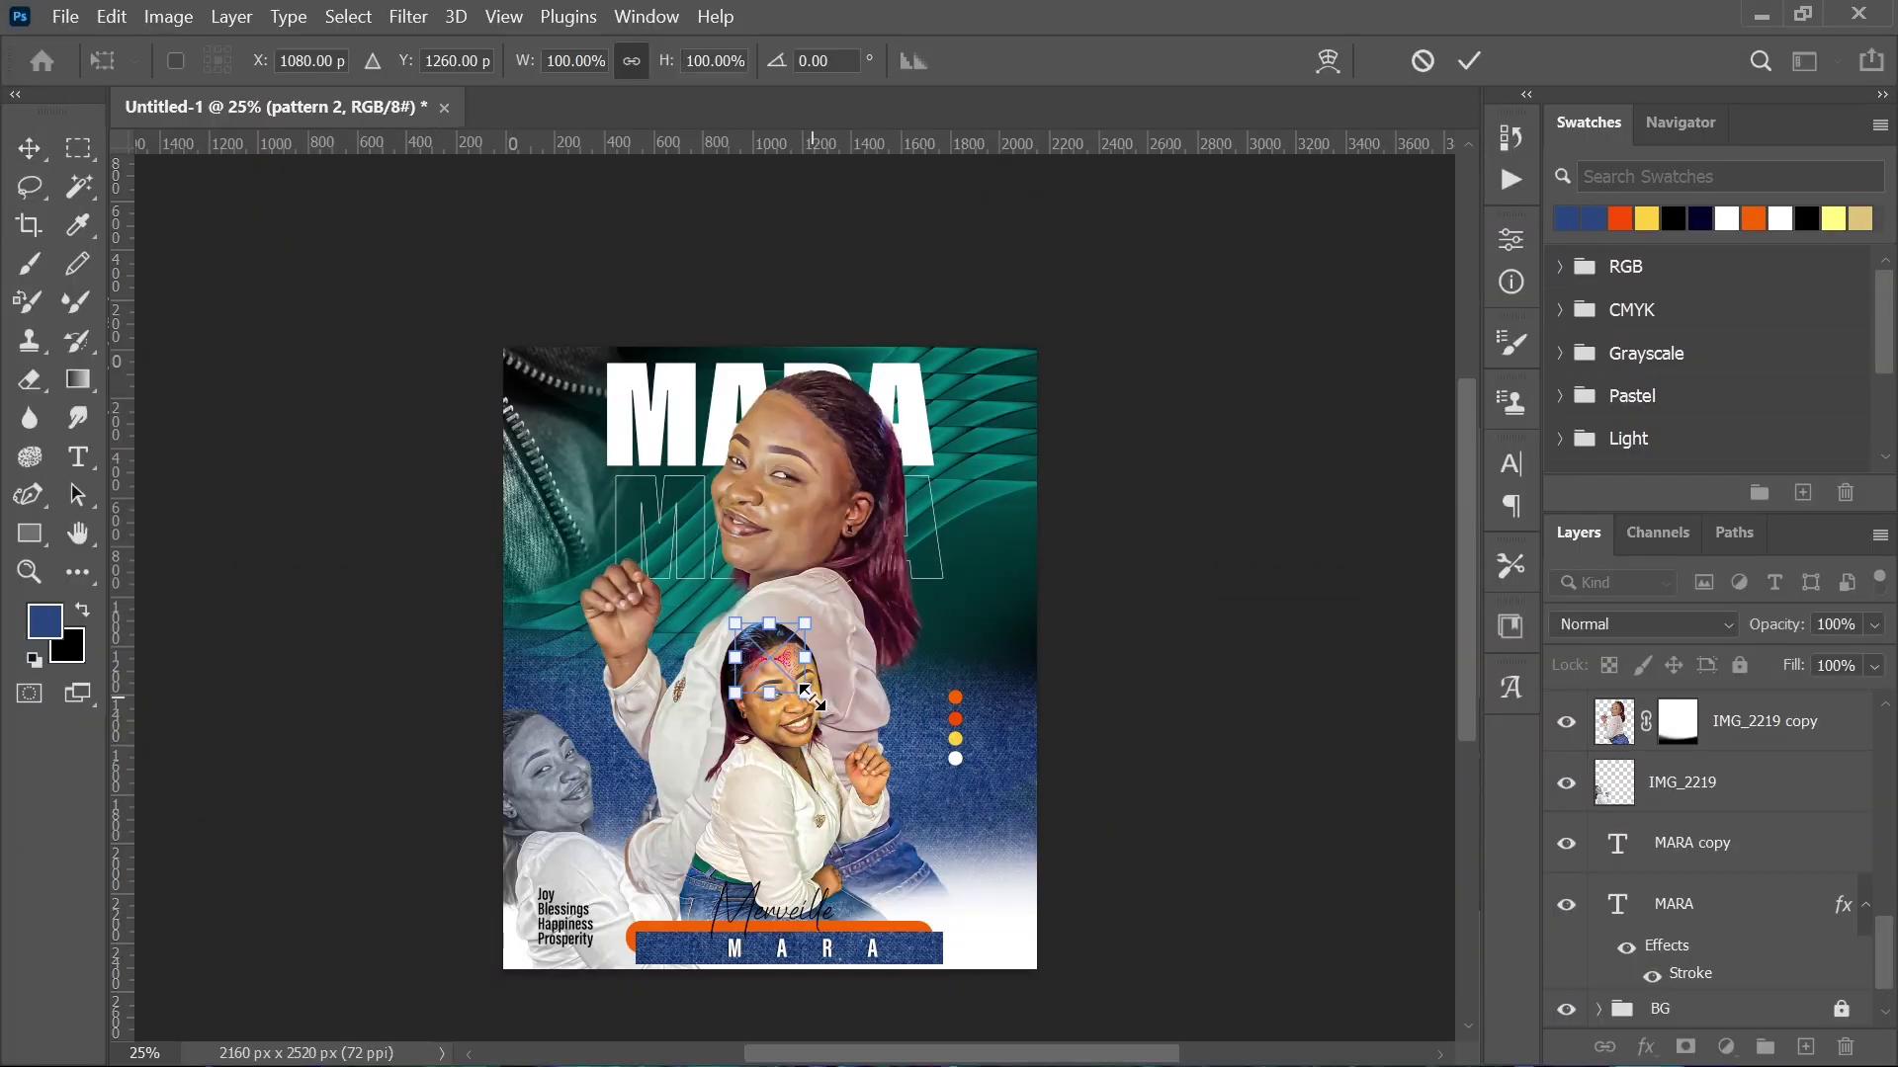
{"action": "left_click_drag", "start_coordinate": [807, 695], "coordinate": [1029, 912]}
{"action": "left_click_drag", "start_coordinate": [850, 650], "coordinate": [872, 491]}
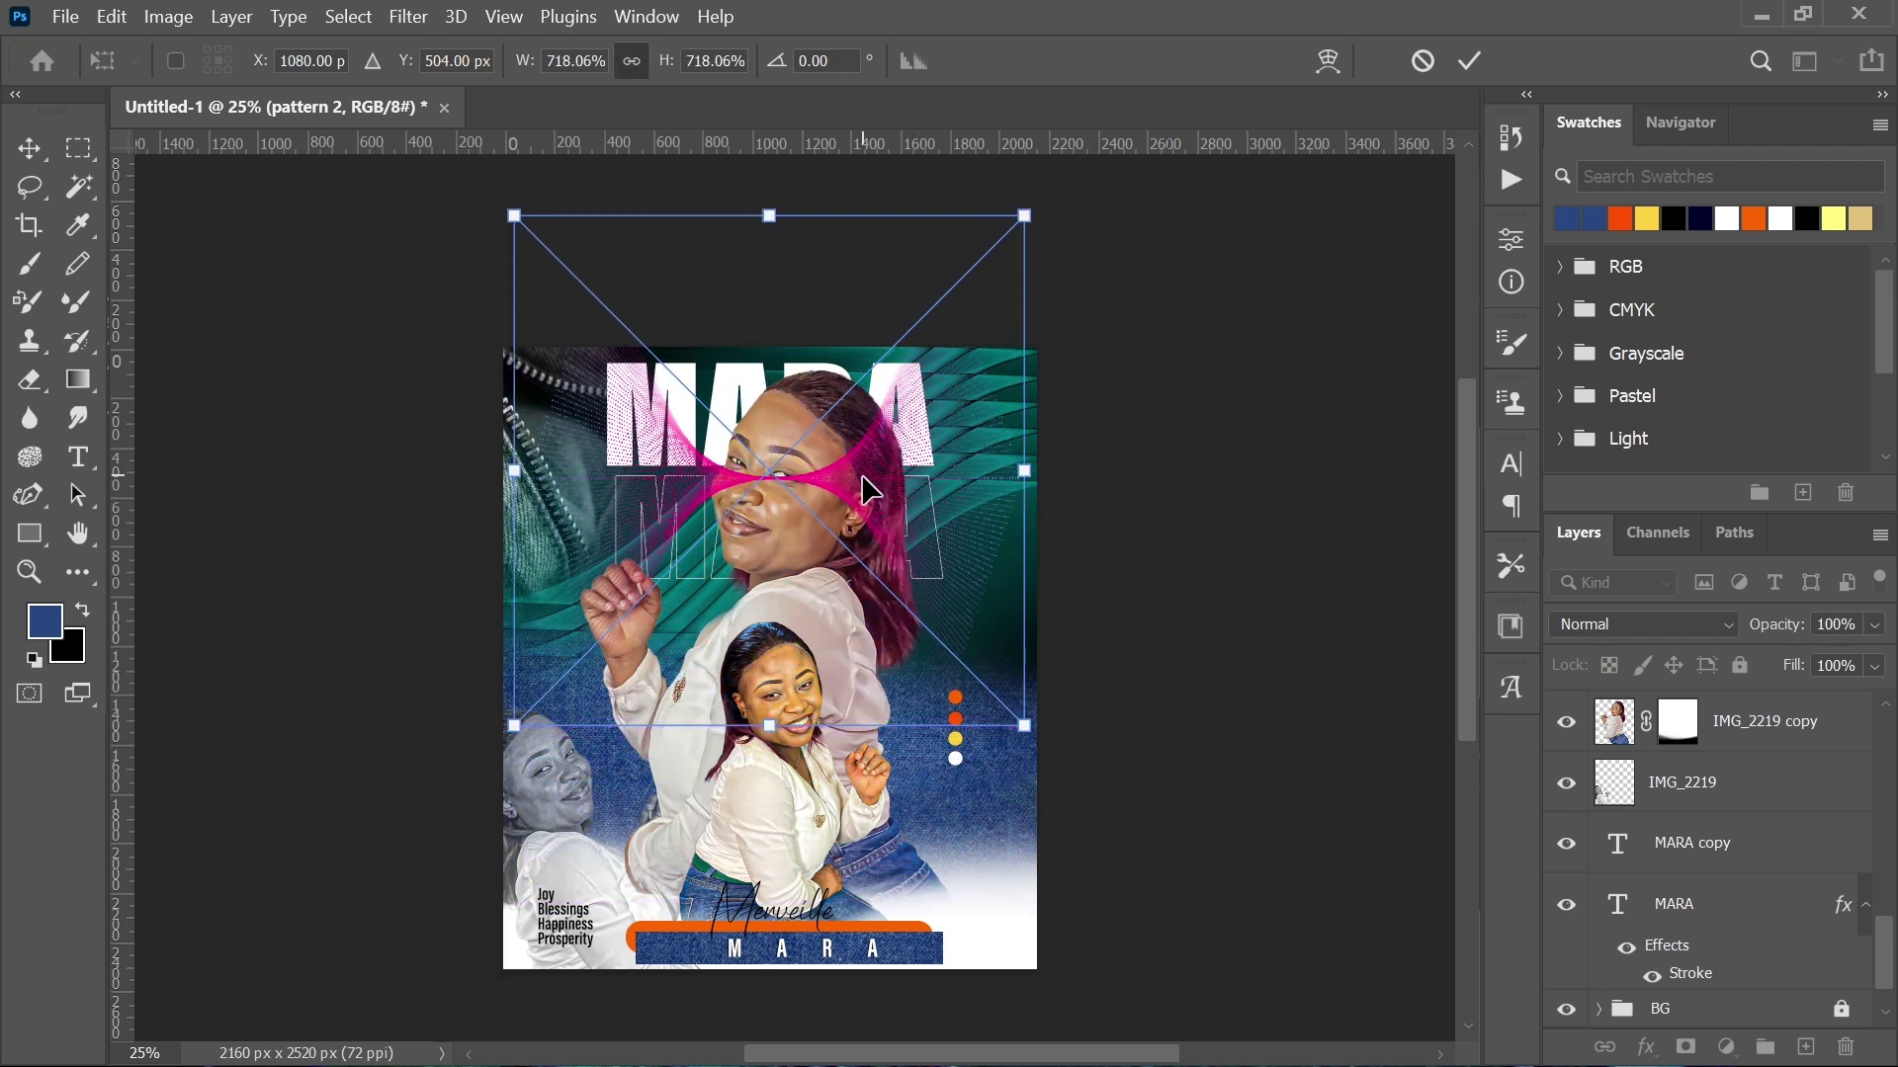
{"action": "left_click", "coordinate": [1471, 65]}
Step: Move the pattern 2 layer below the MARA text and set its blend mode to Divide
{"action": "scroll", "coordinate": [1811, 727], "scroll_direction": "up", "scroll_amount": 5}
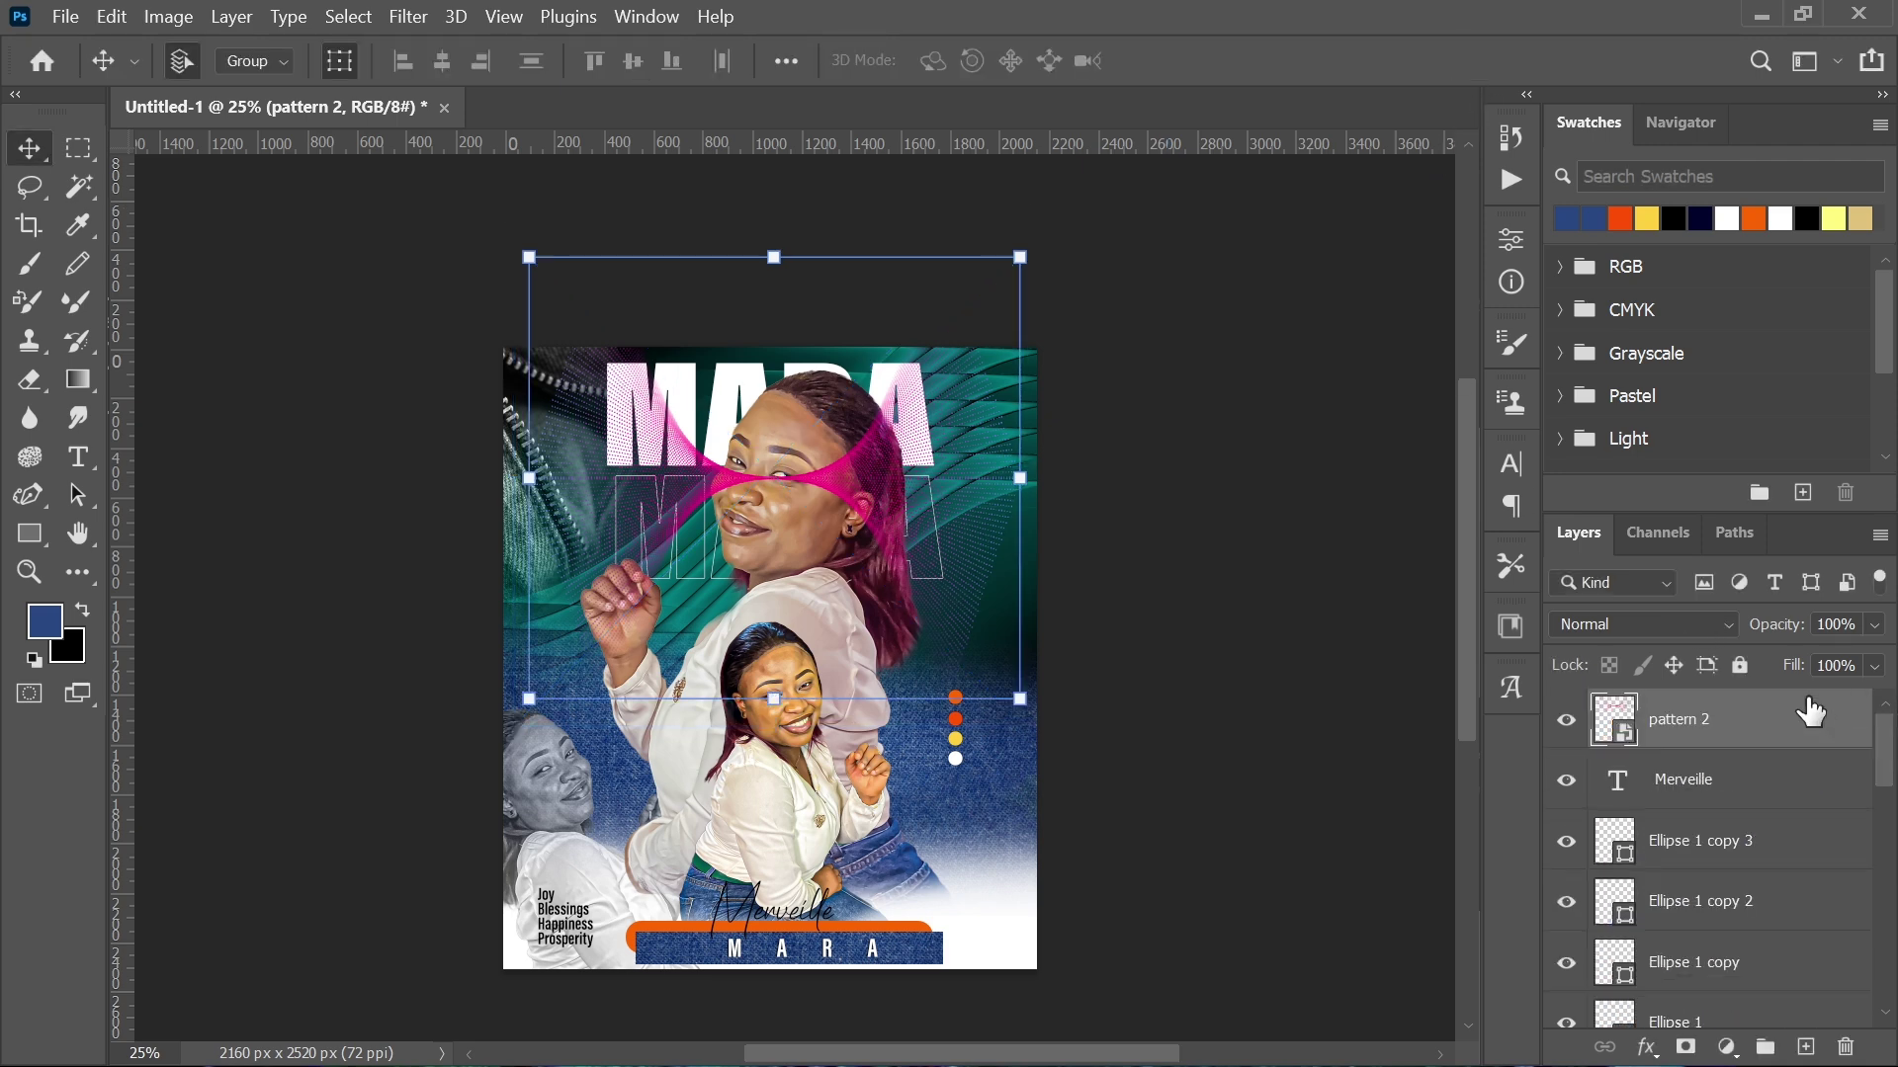
{"action": "left_click_drag", "start_coordinate": [1811, 712], "coordinate": [1825, 1058]}
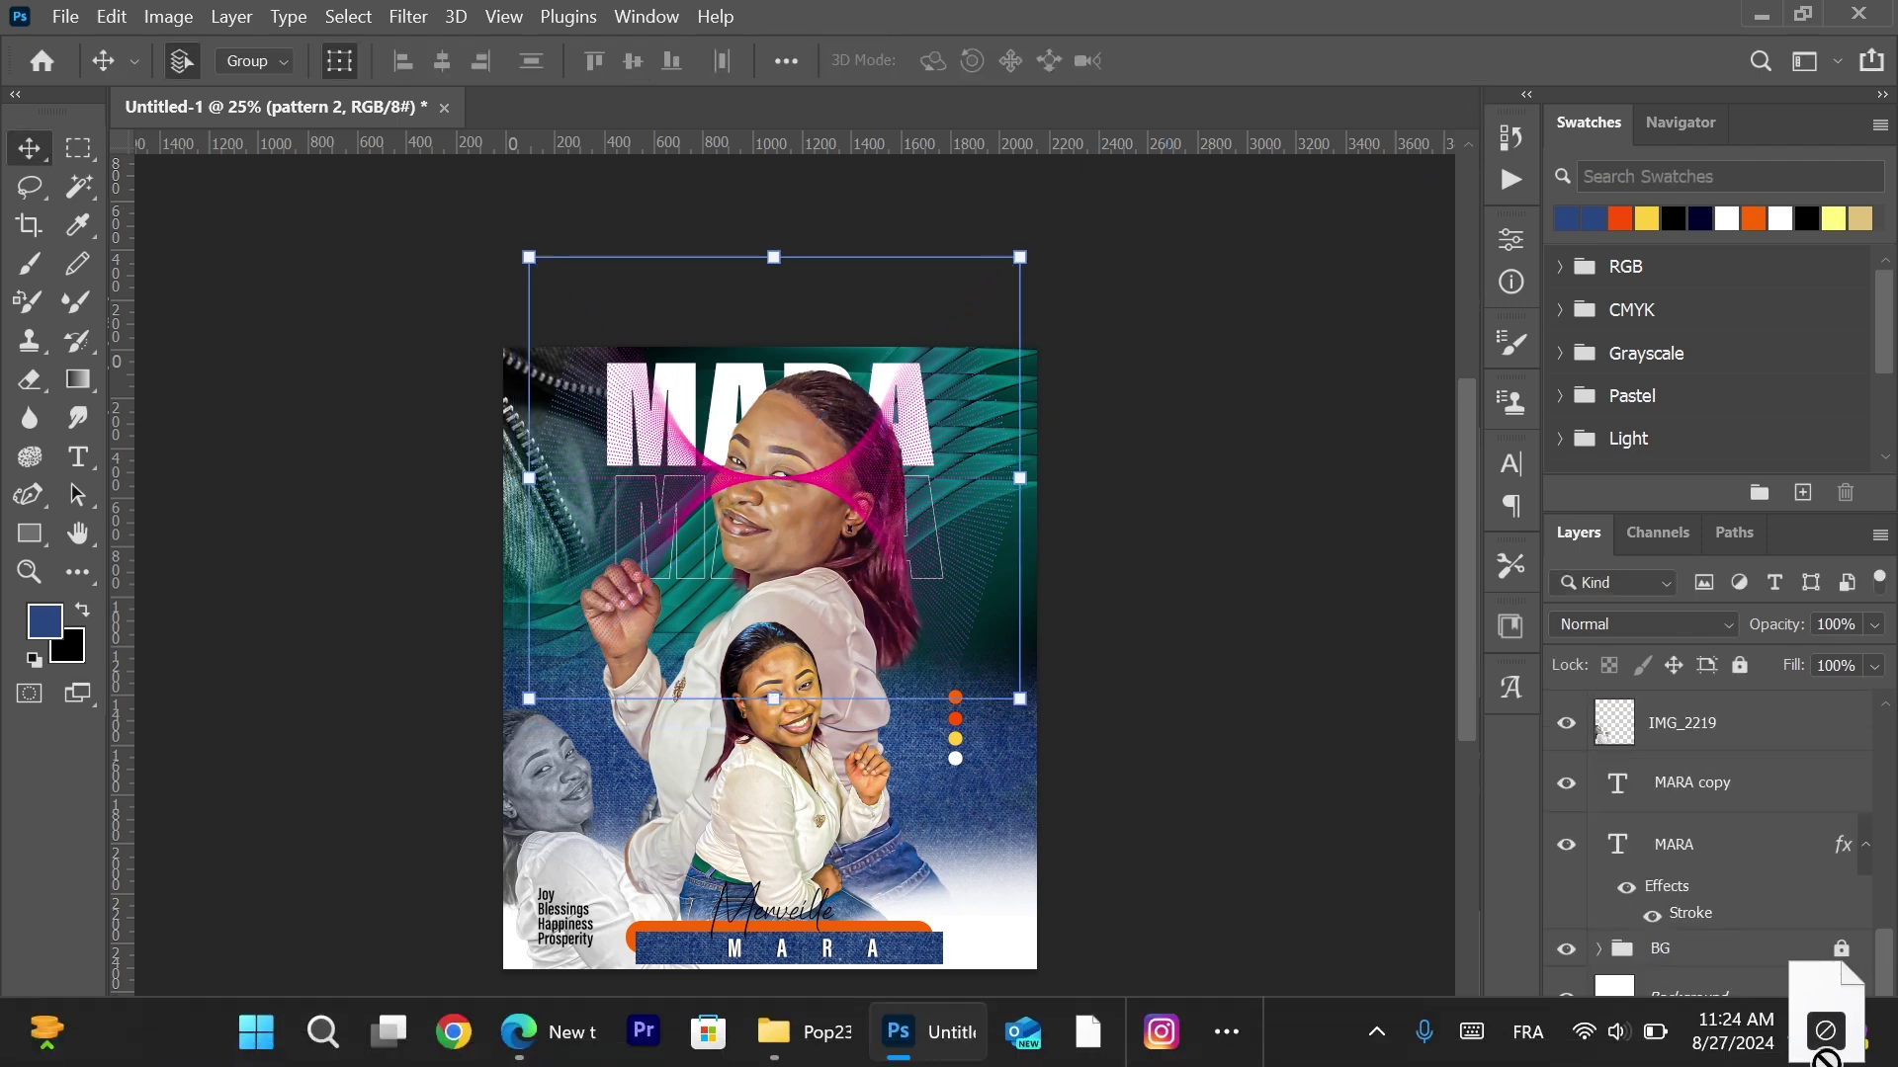
{"action": "left_click_drag", "start_coordinate": [1825, 1058], "coordinate": [1760, 927]}
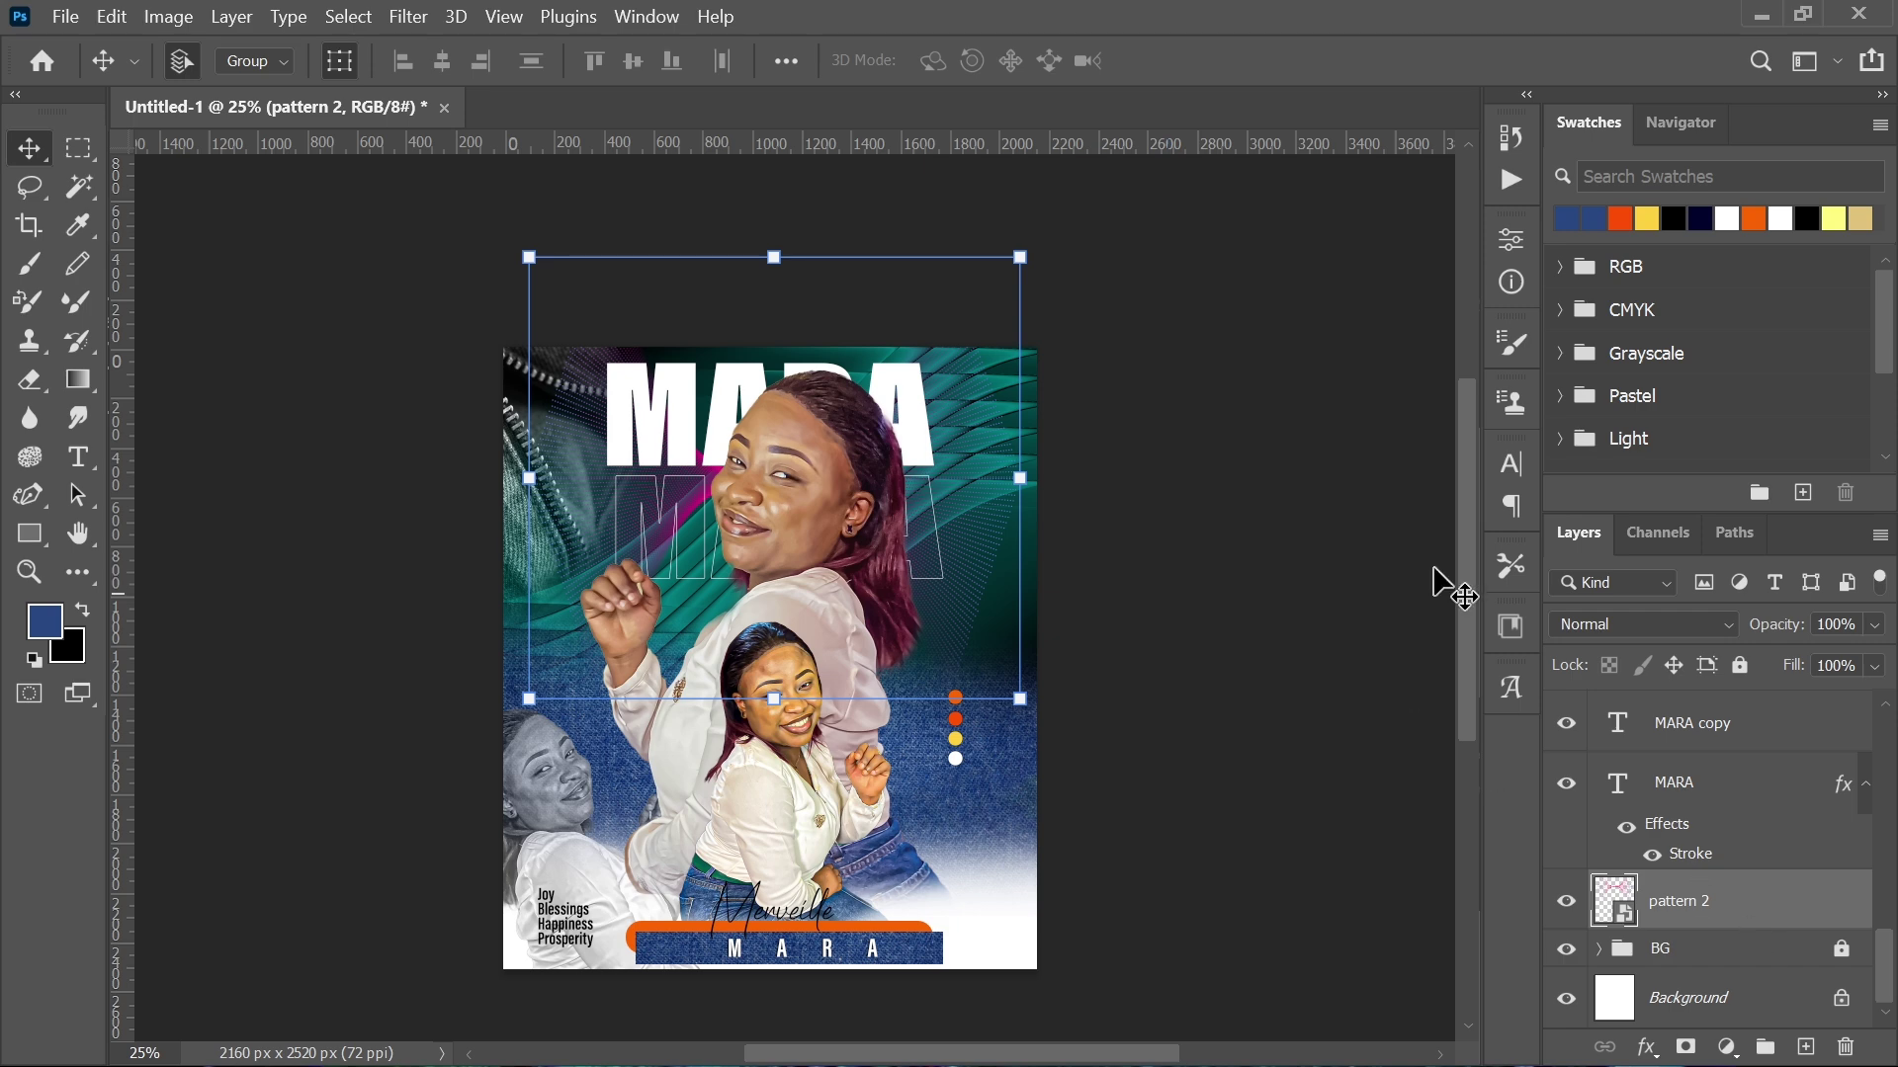
{"action": "left_click", "coordinate": [1740, 627]}
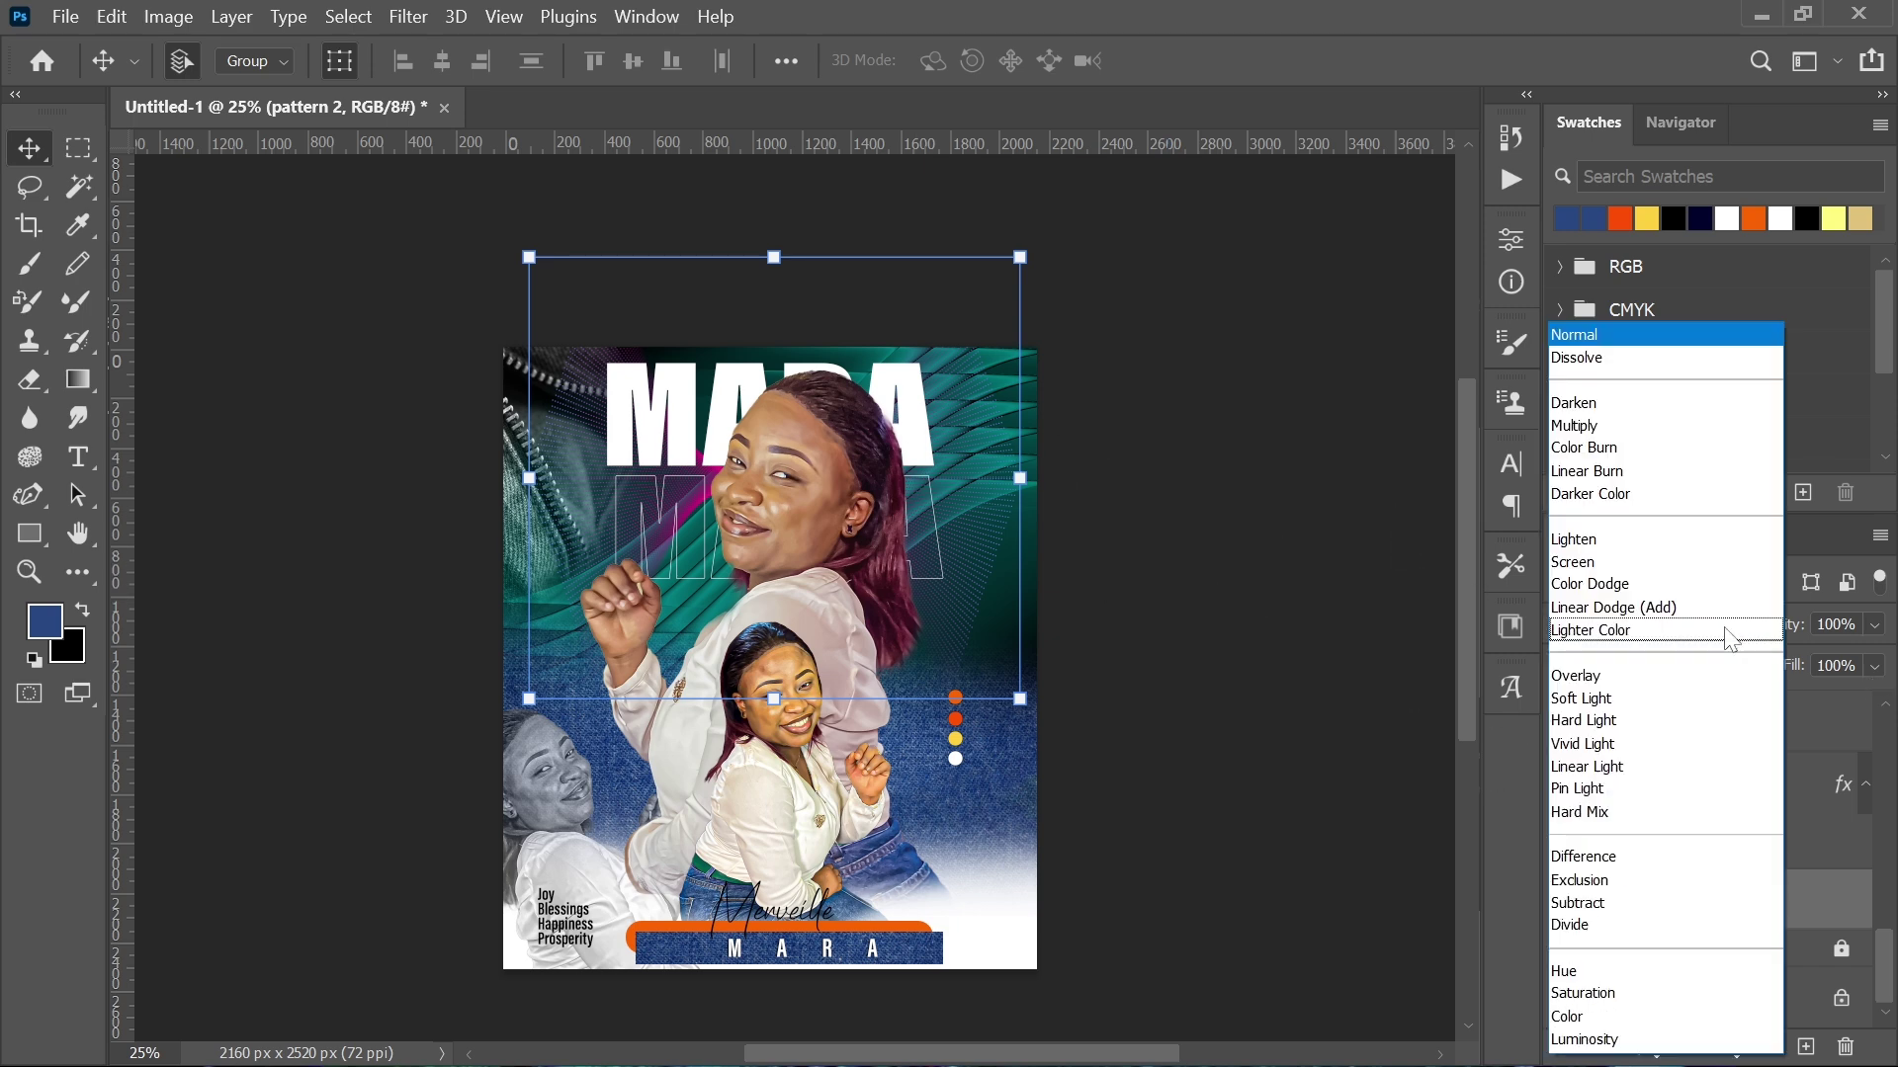
{"action": "left_click", "coordinate": [1609, 921]}
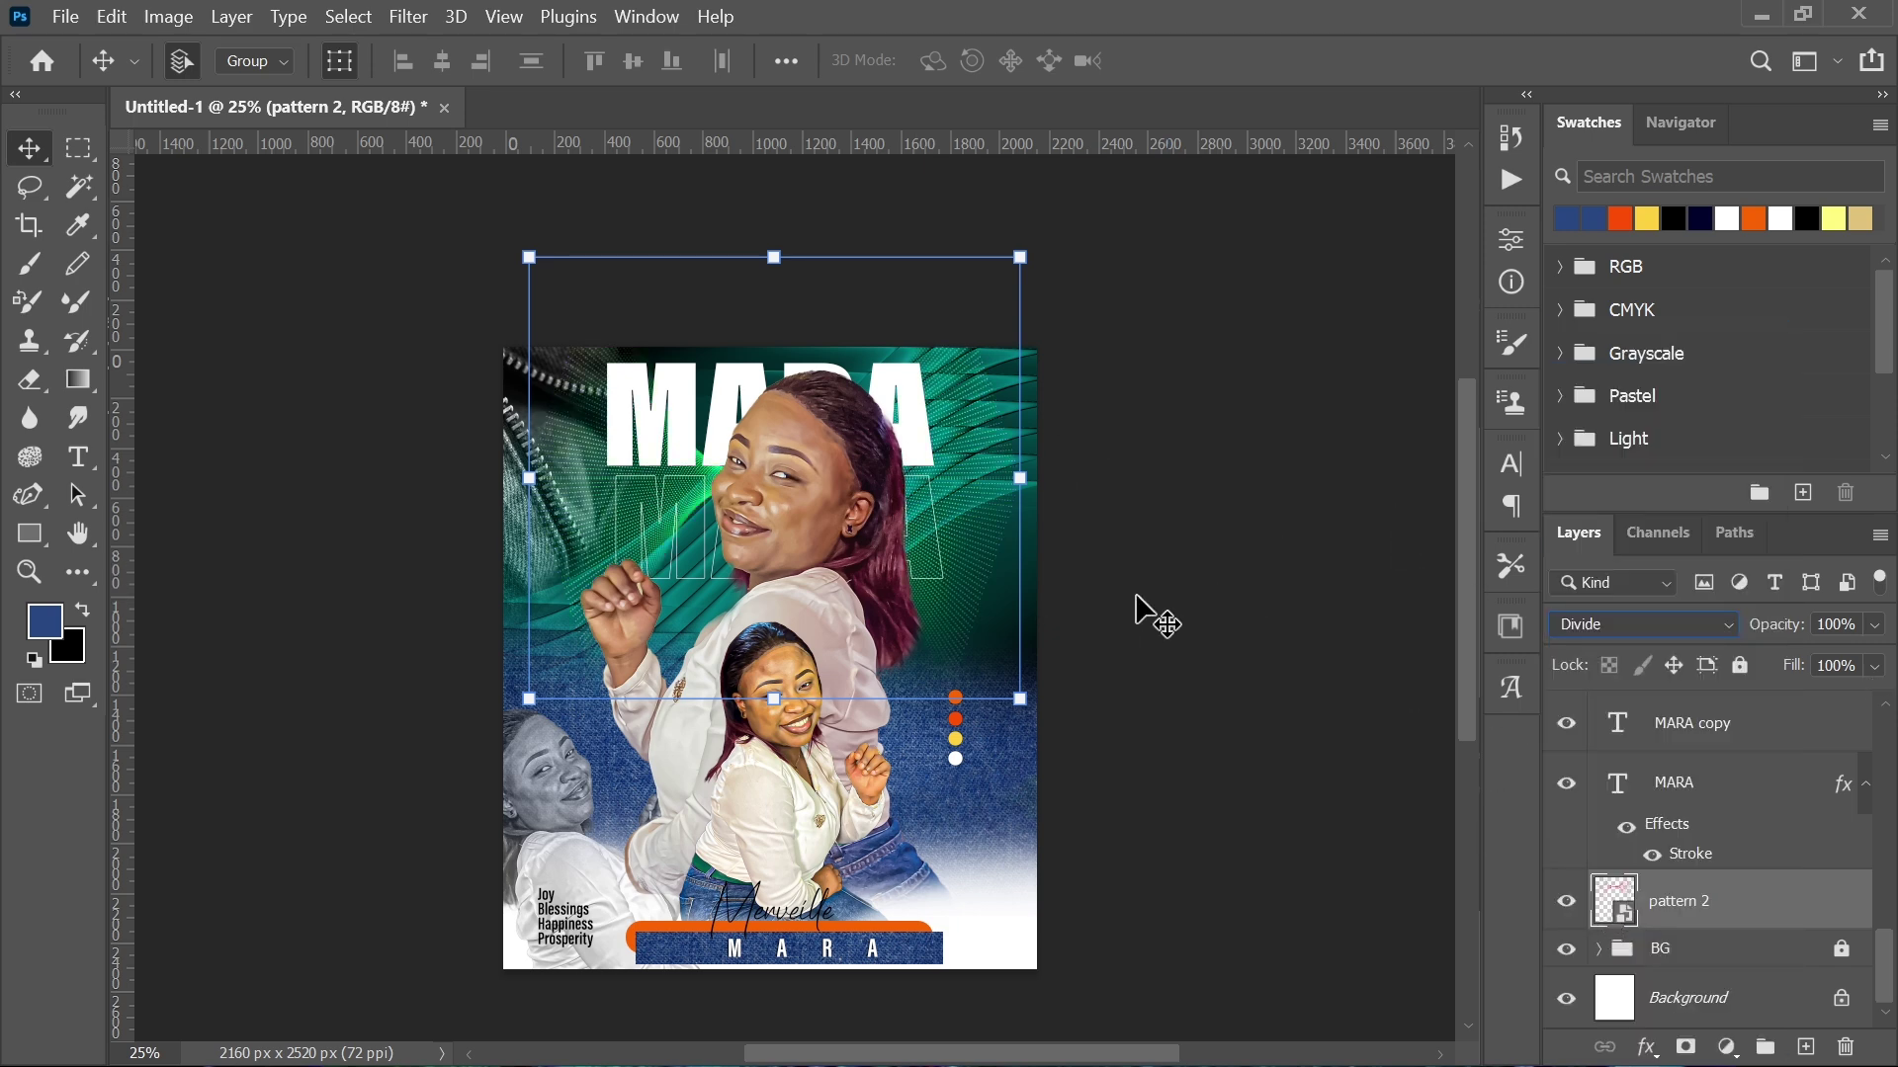
{"action": "left_click", "coordinate": [1239, 555]}
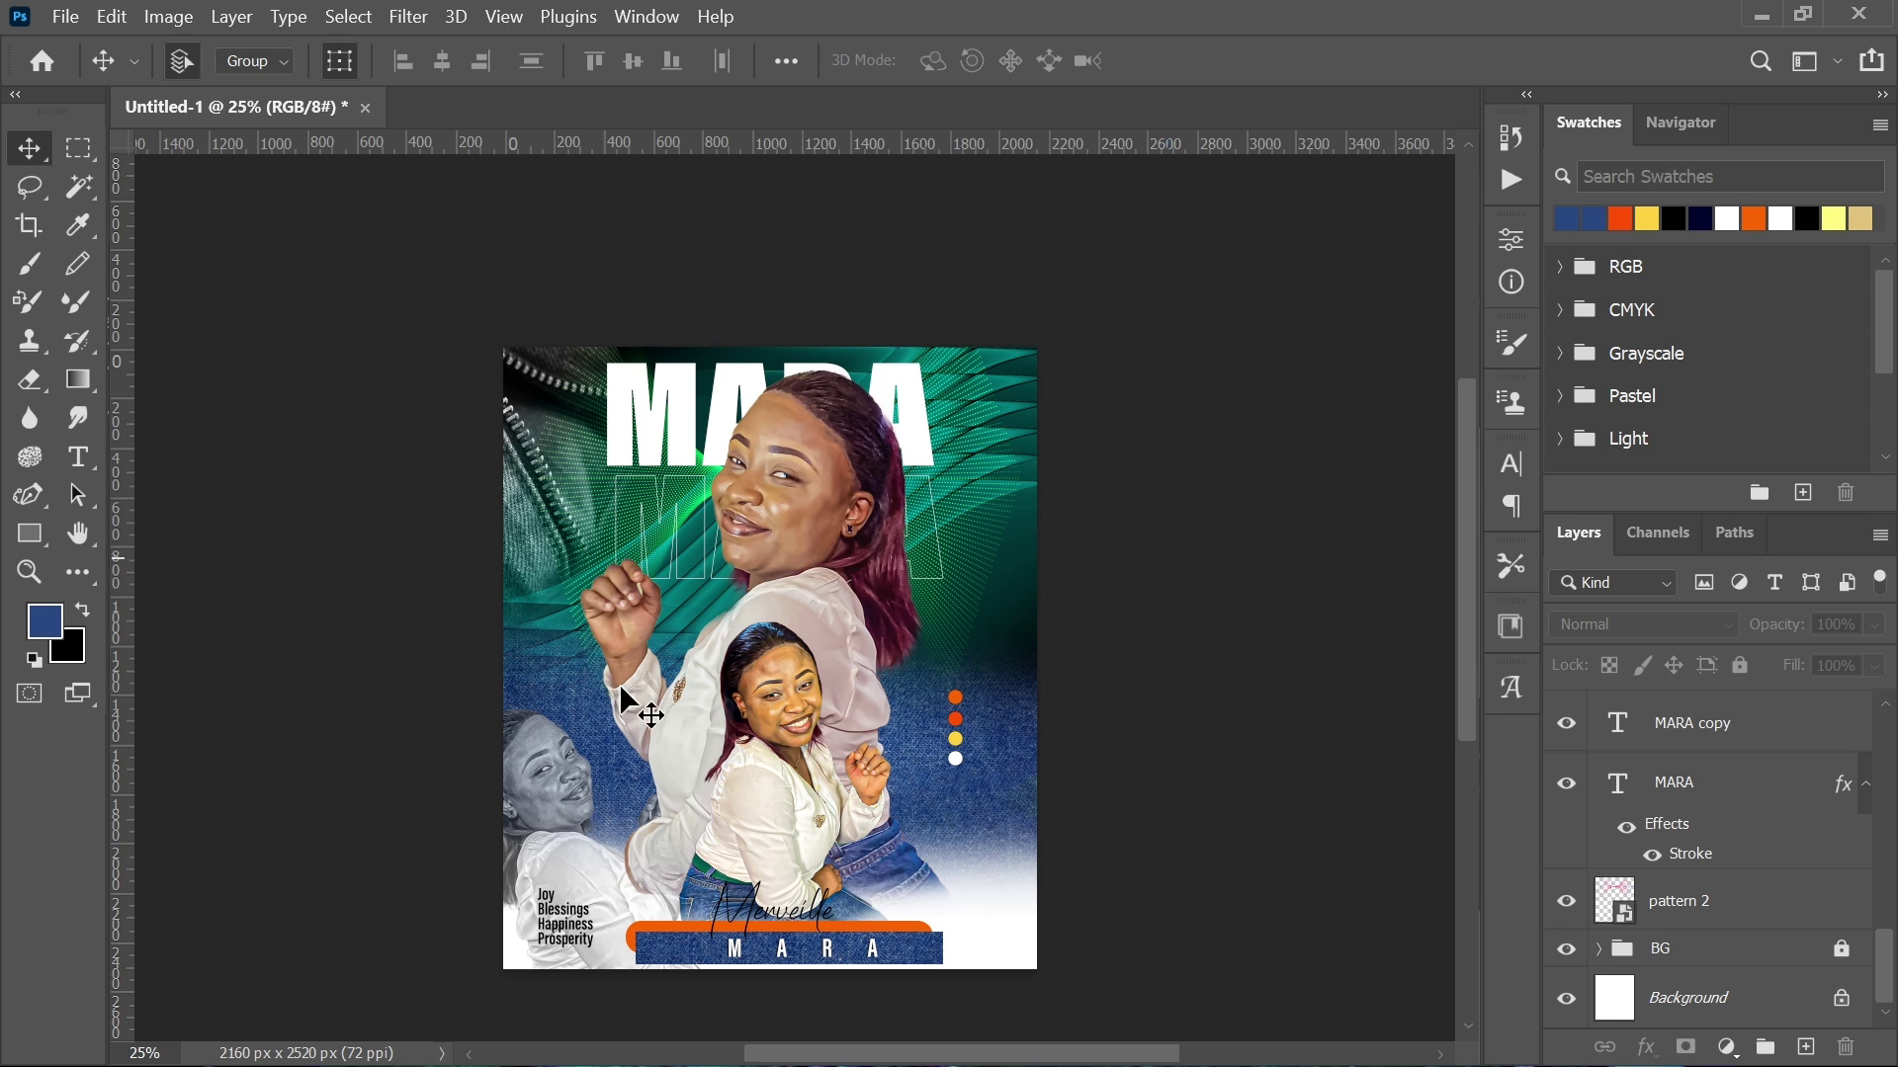
Step: Draw a circle around the column of coloured dots
{"action": "left_click", "coordinate": [31, 544]}
{"action": "left_click", "coordinate": [148, 560]}
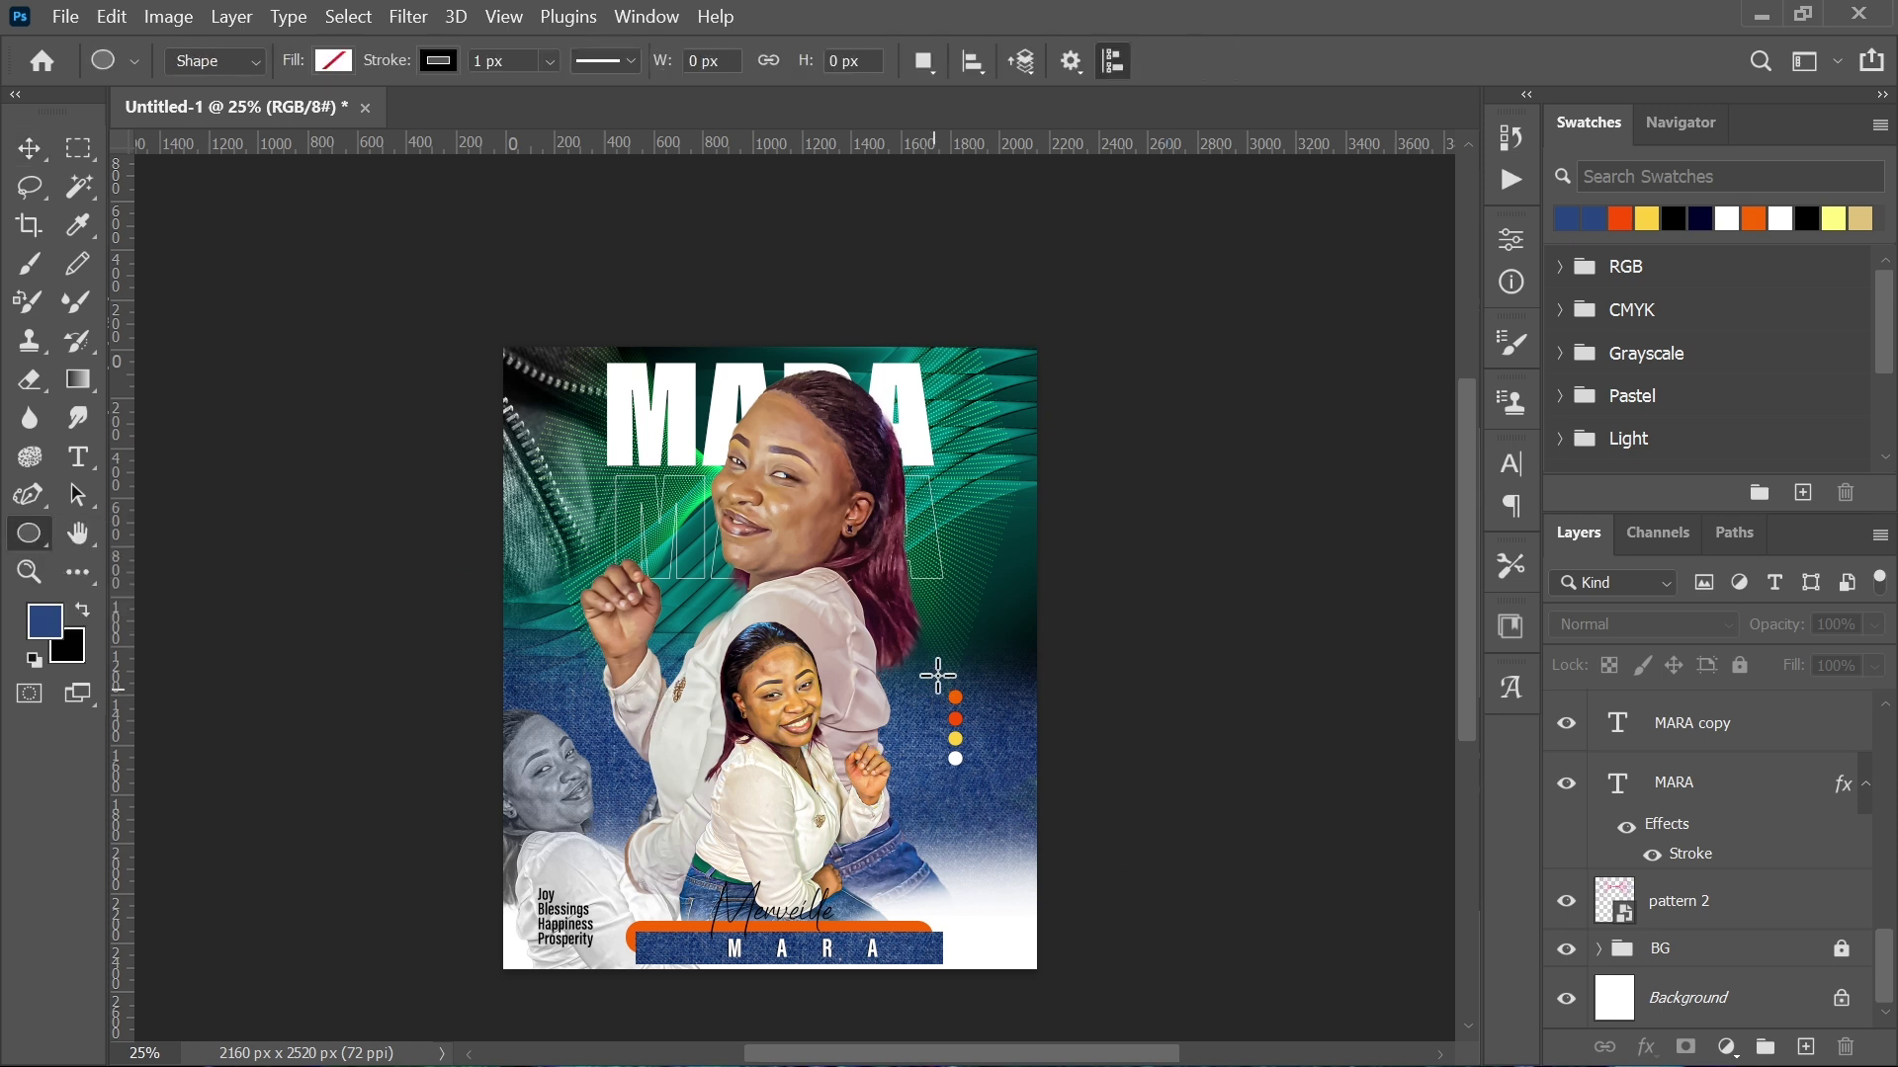
{"action": "left_click_drag", "start_coordinate": [929, 652], "coordinate": [1020, 744]}
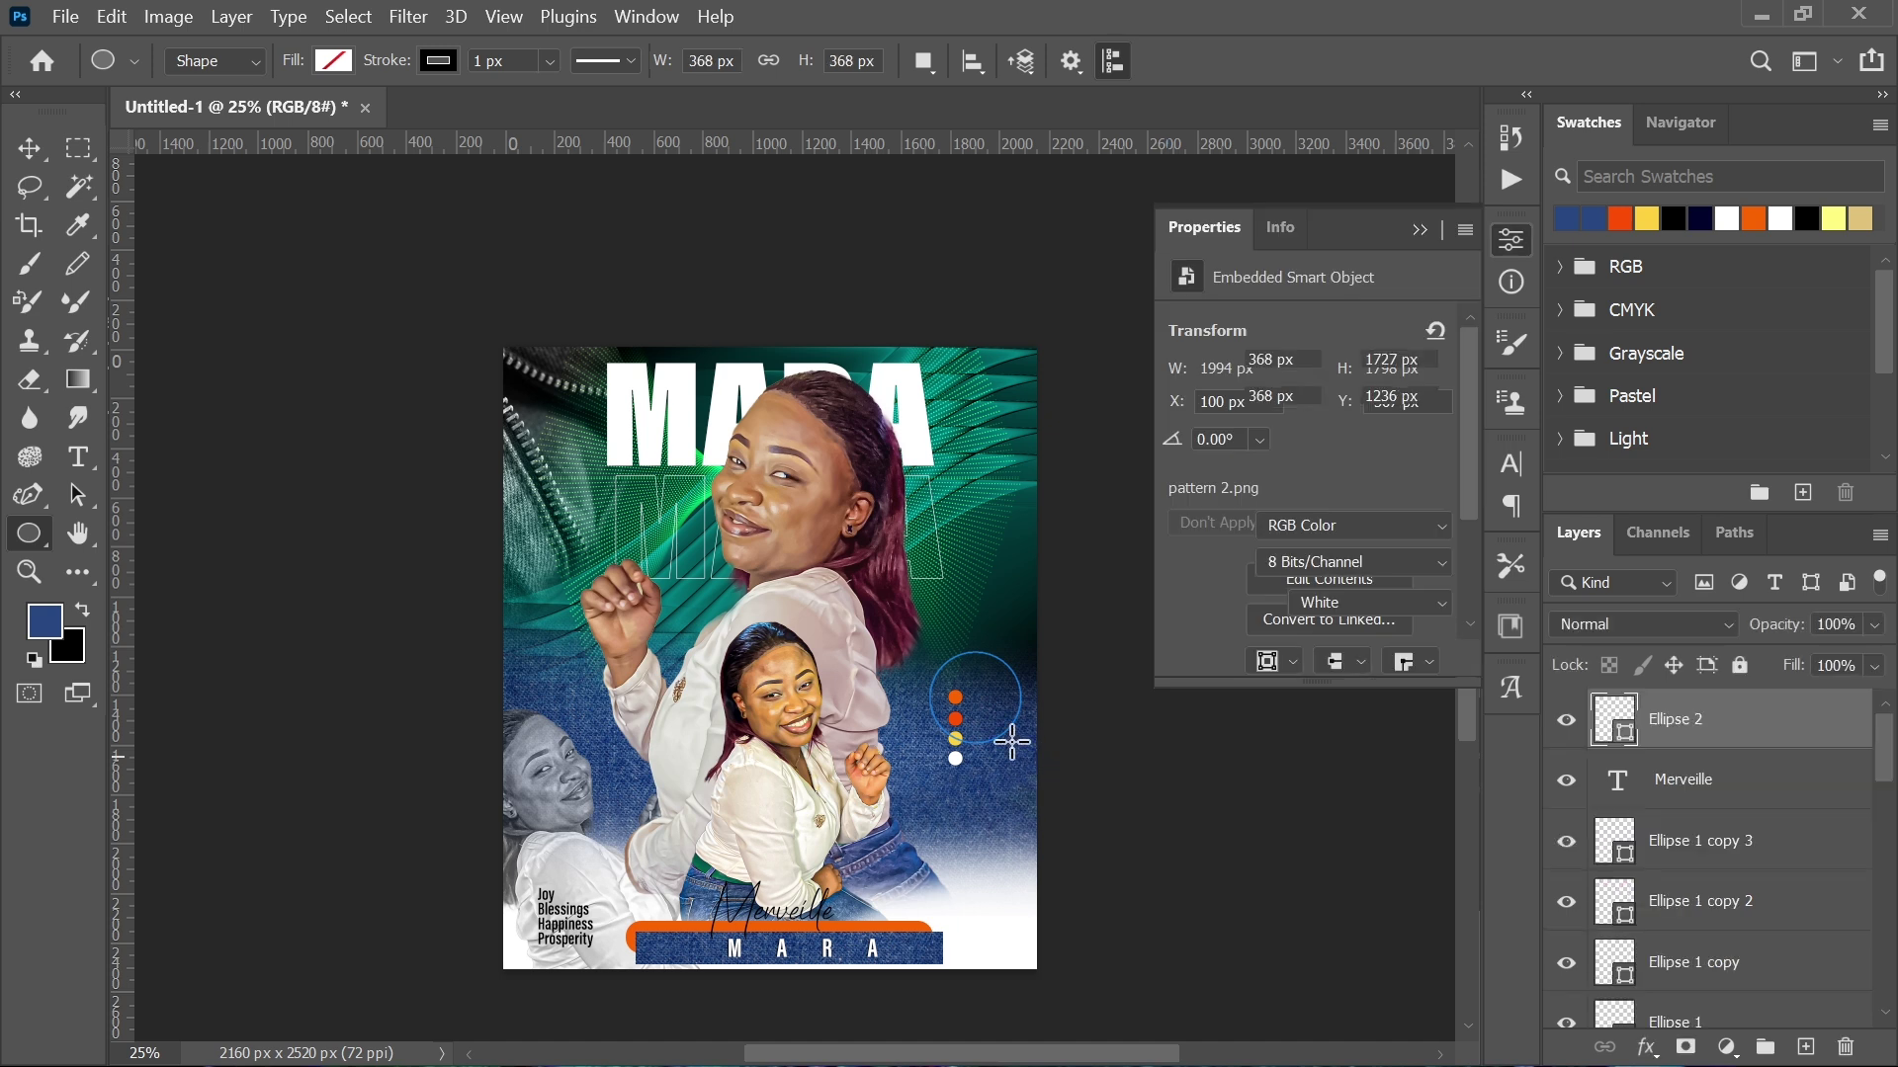
Step: Give the circle no fill and a white 5 px outline
{"action": "left_click", "coordinate": [1264, 579]}
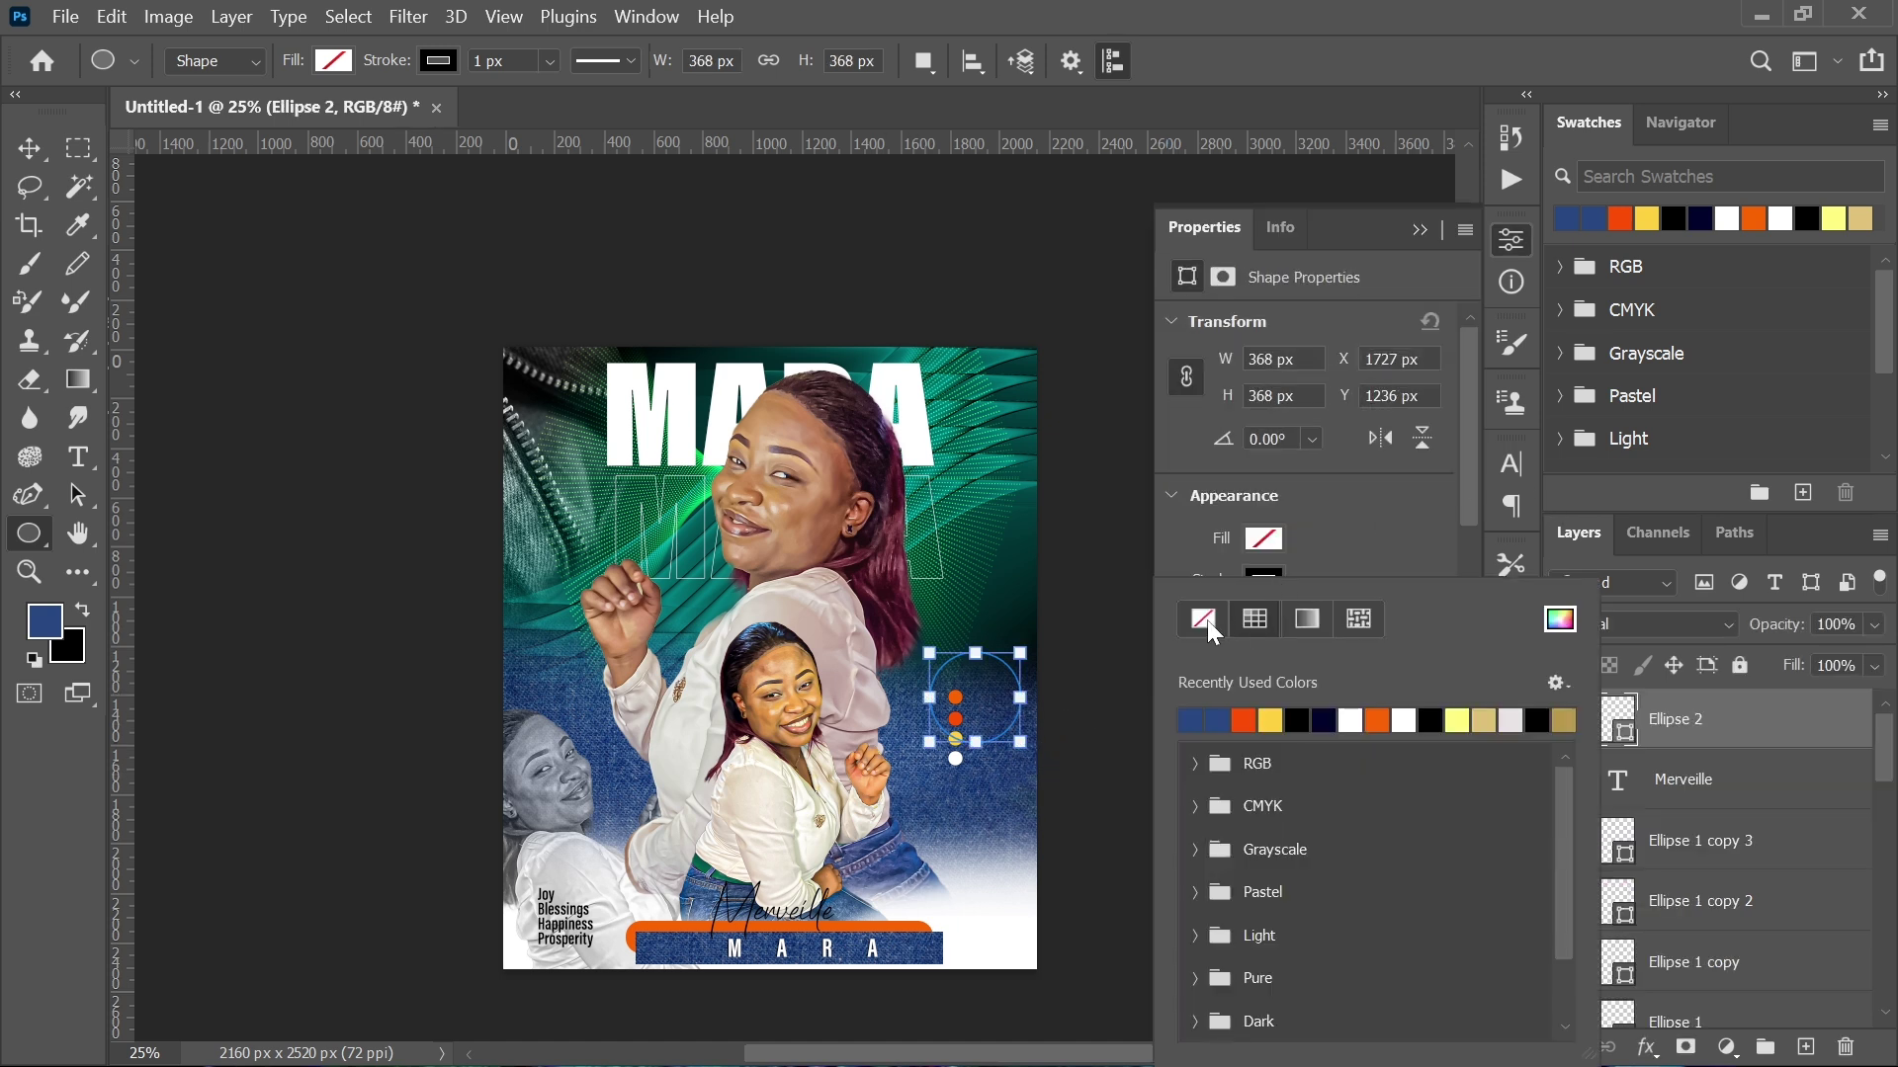
{"action": "left_click", "coordinate": [1206, 620]}
{"action": "left_click", "coordinate": [1265, 575]}
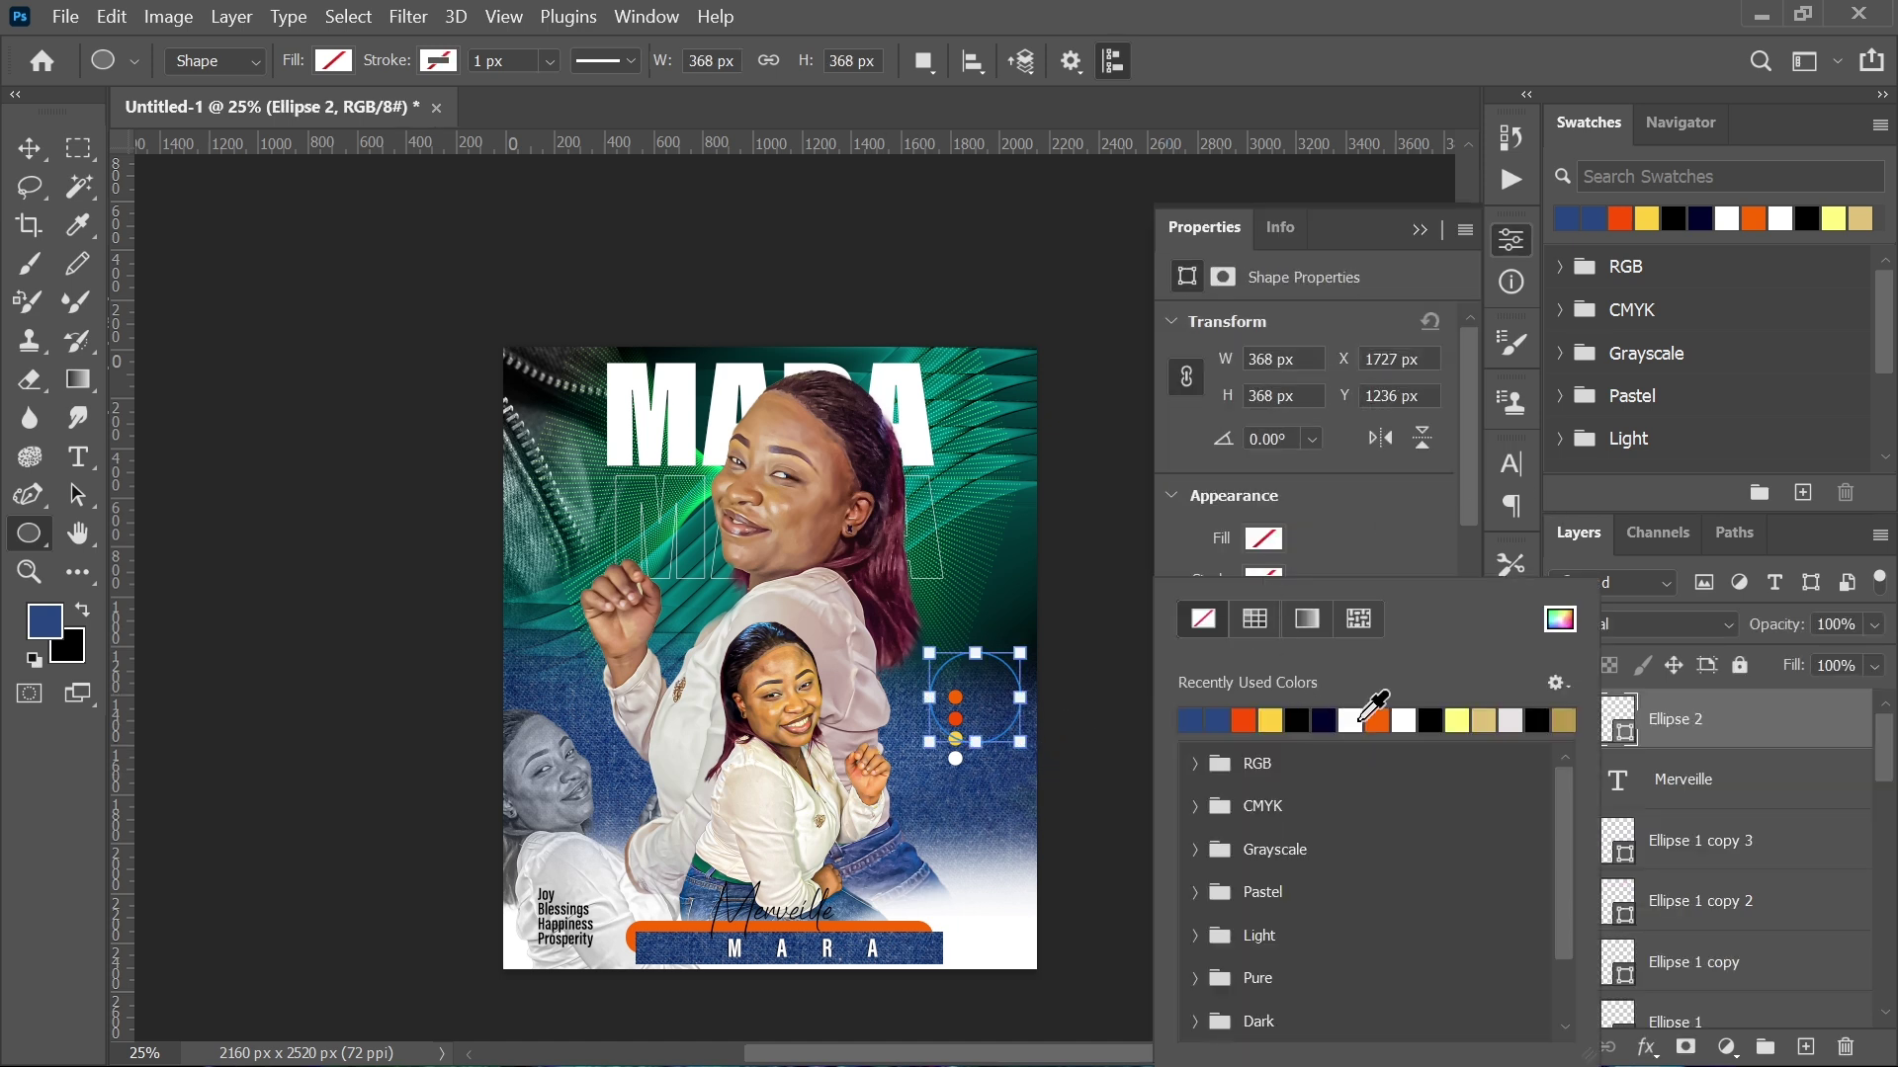
{"action": "left_click", "coordinate": [1365, 712]}
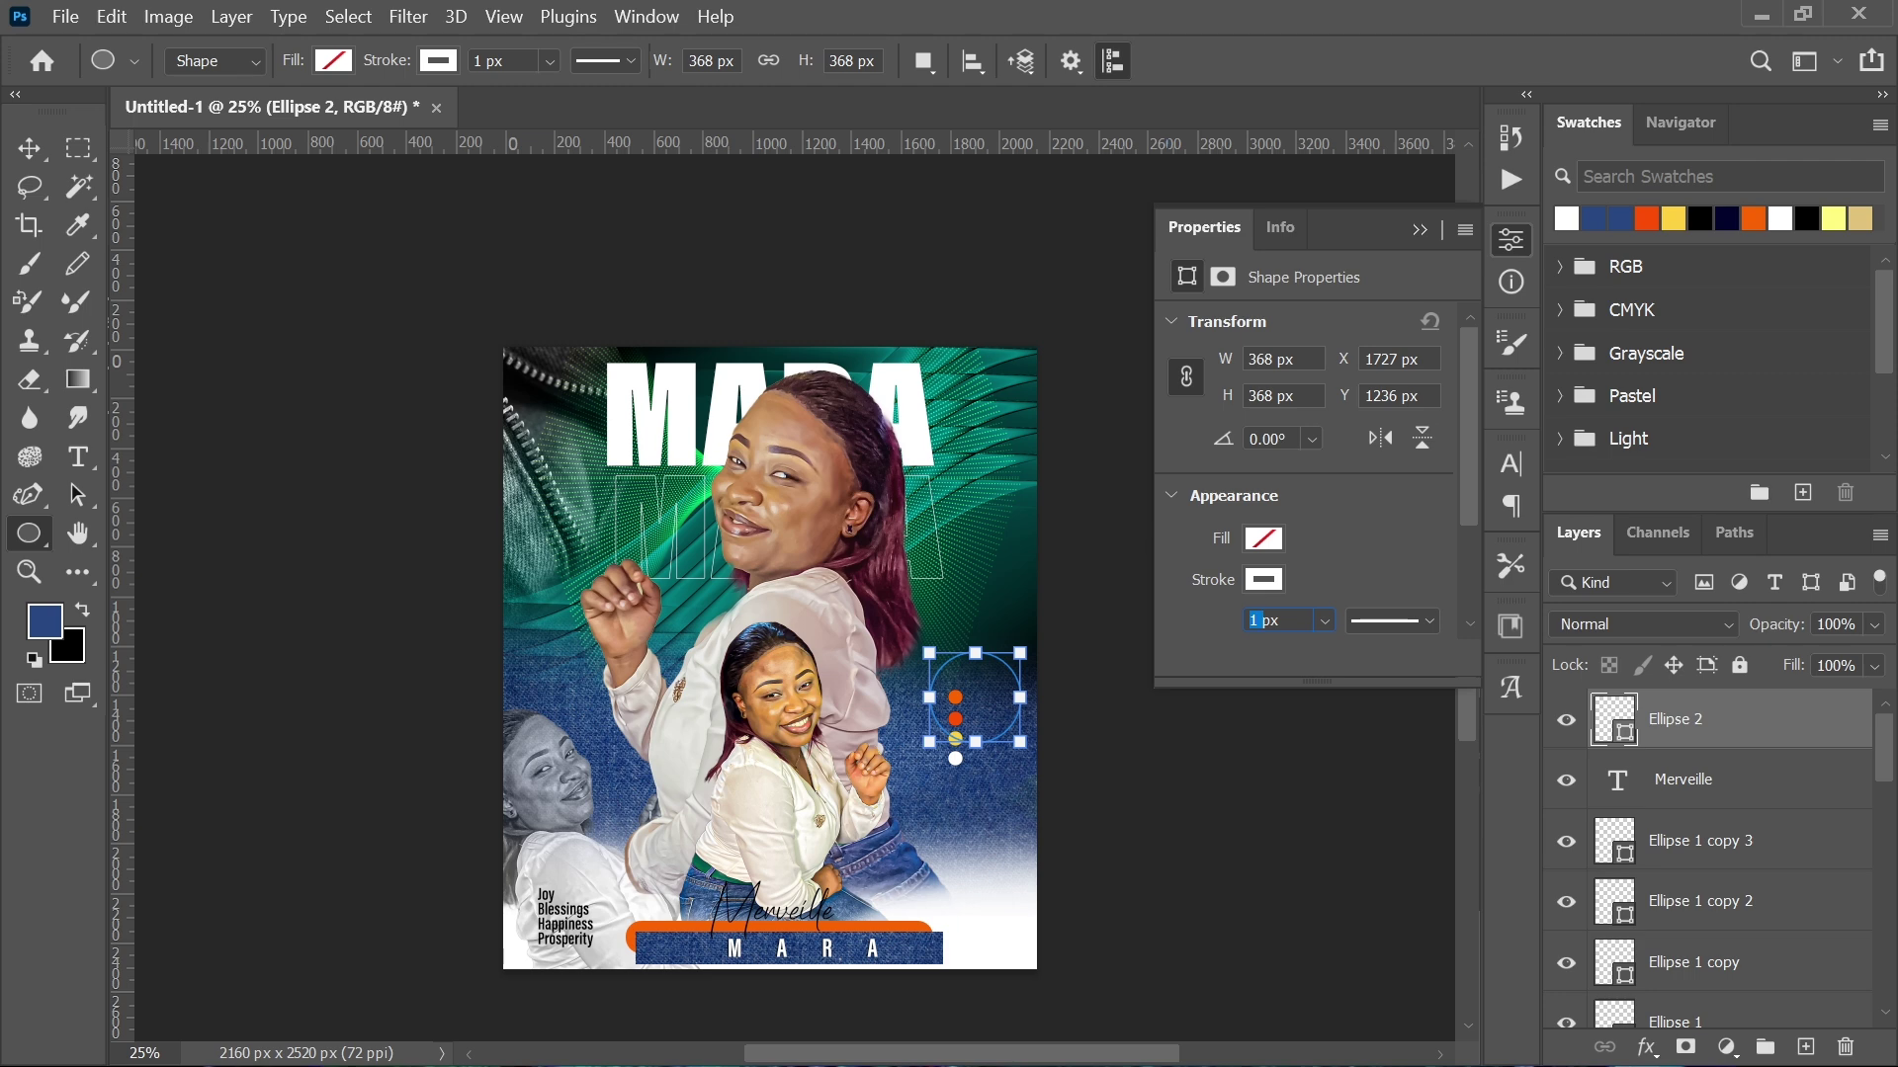
{"action": "type", "text": "300"}
{"action": "key", "text": "Return"}
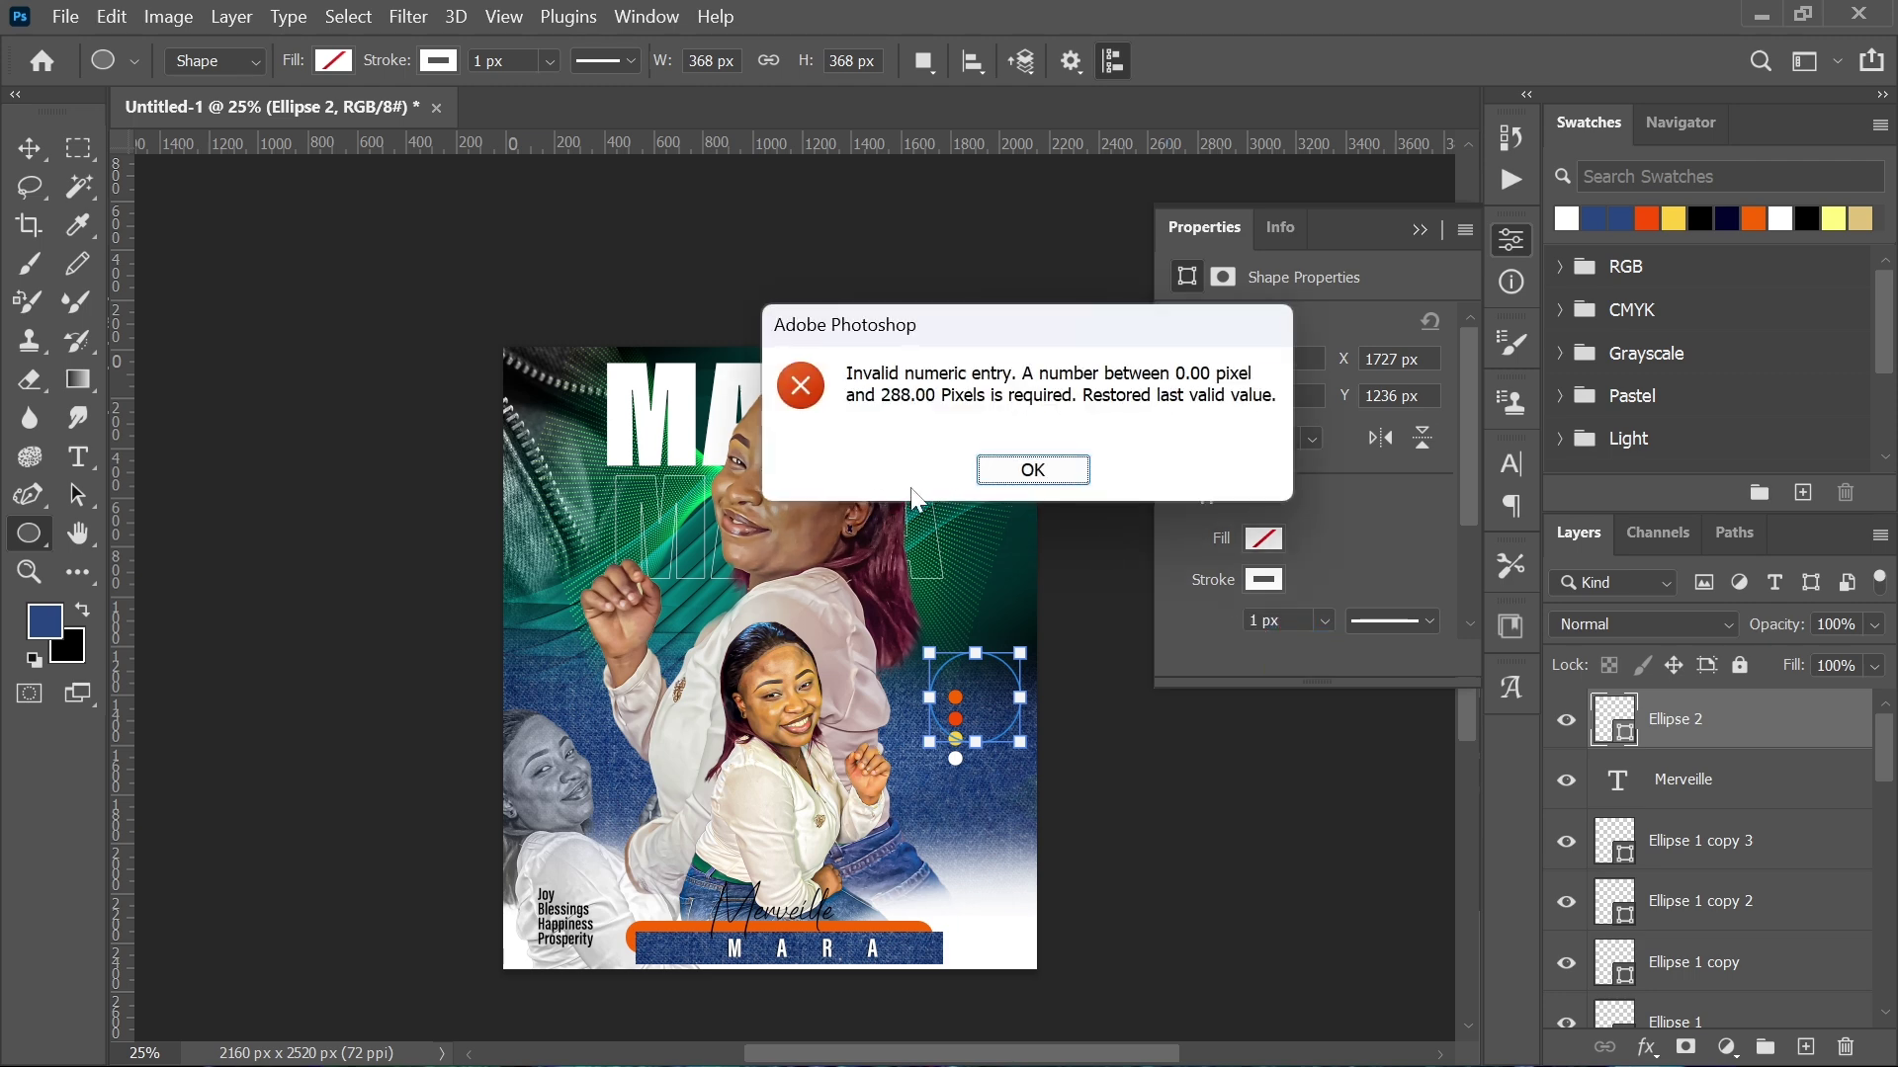
{"action": "left_click", "coordinate": [1028, 479]}
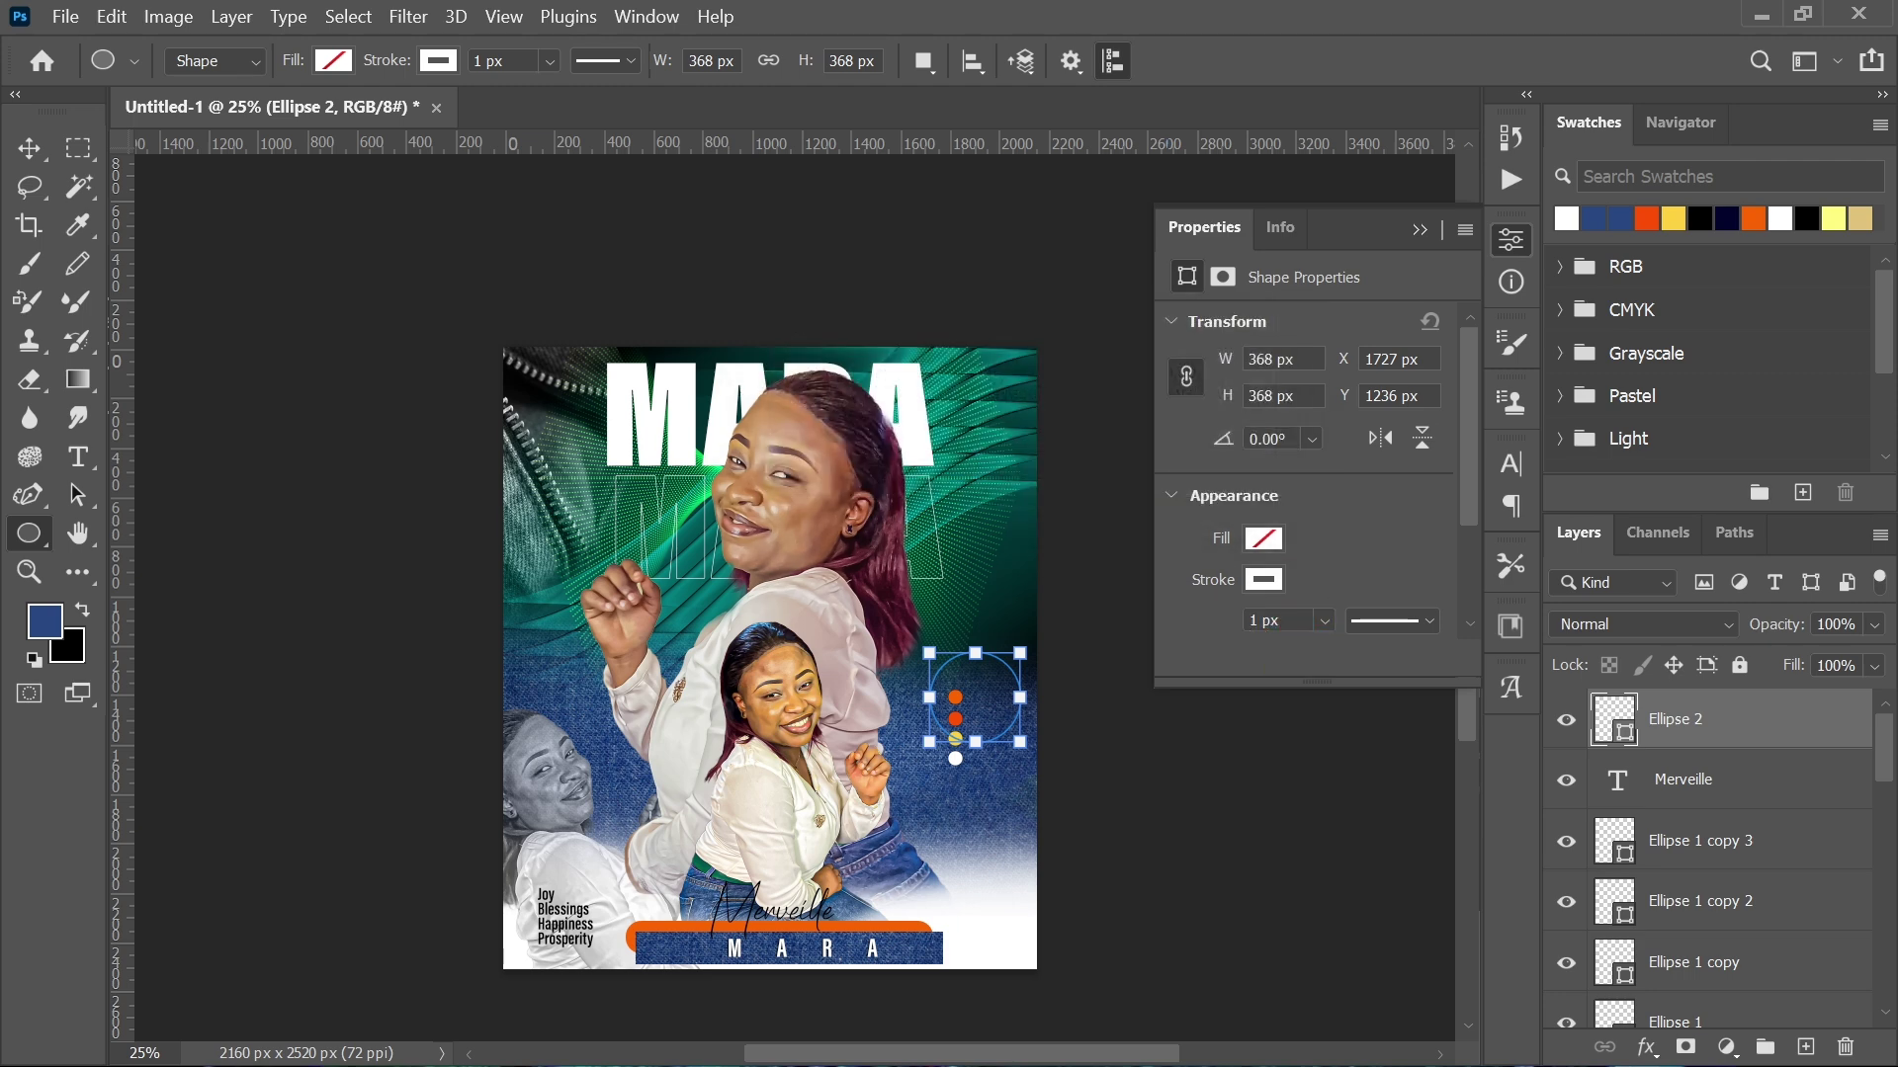
{"action": "left_click", "coordinate": [1249, 620]}
{"action": "type", "text": "5"}
{"action": "key", "text": "Return"}
Step: Group the four dot layers into a group named 'rounds' and lock it
{"action": "key", "text": "v"}
{"action": "left_click", "coordinate": [1814, 729], "text": "ctrl"}
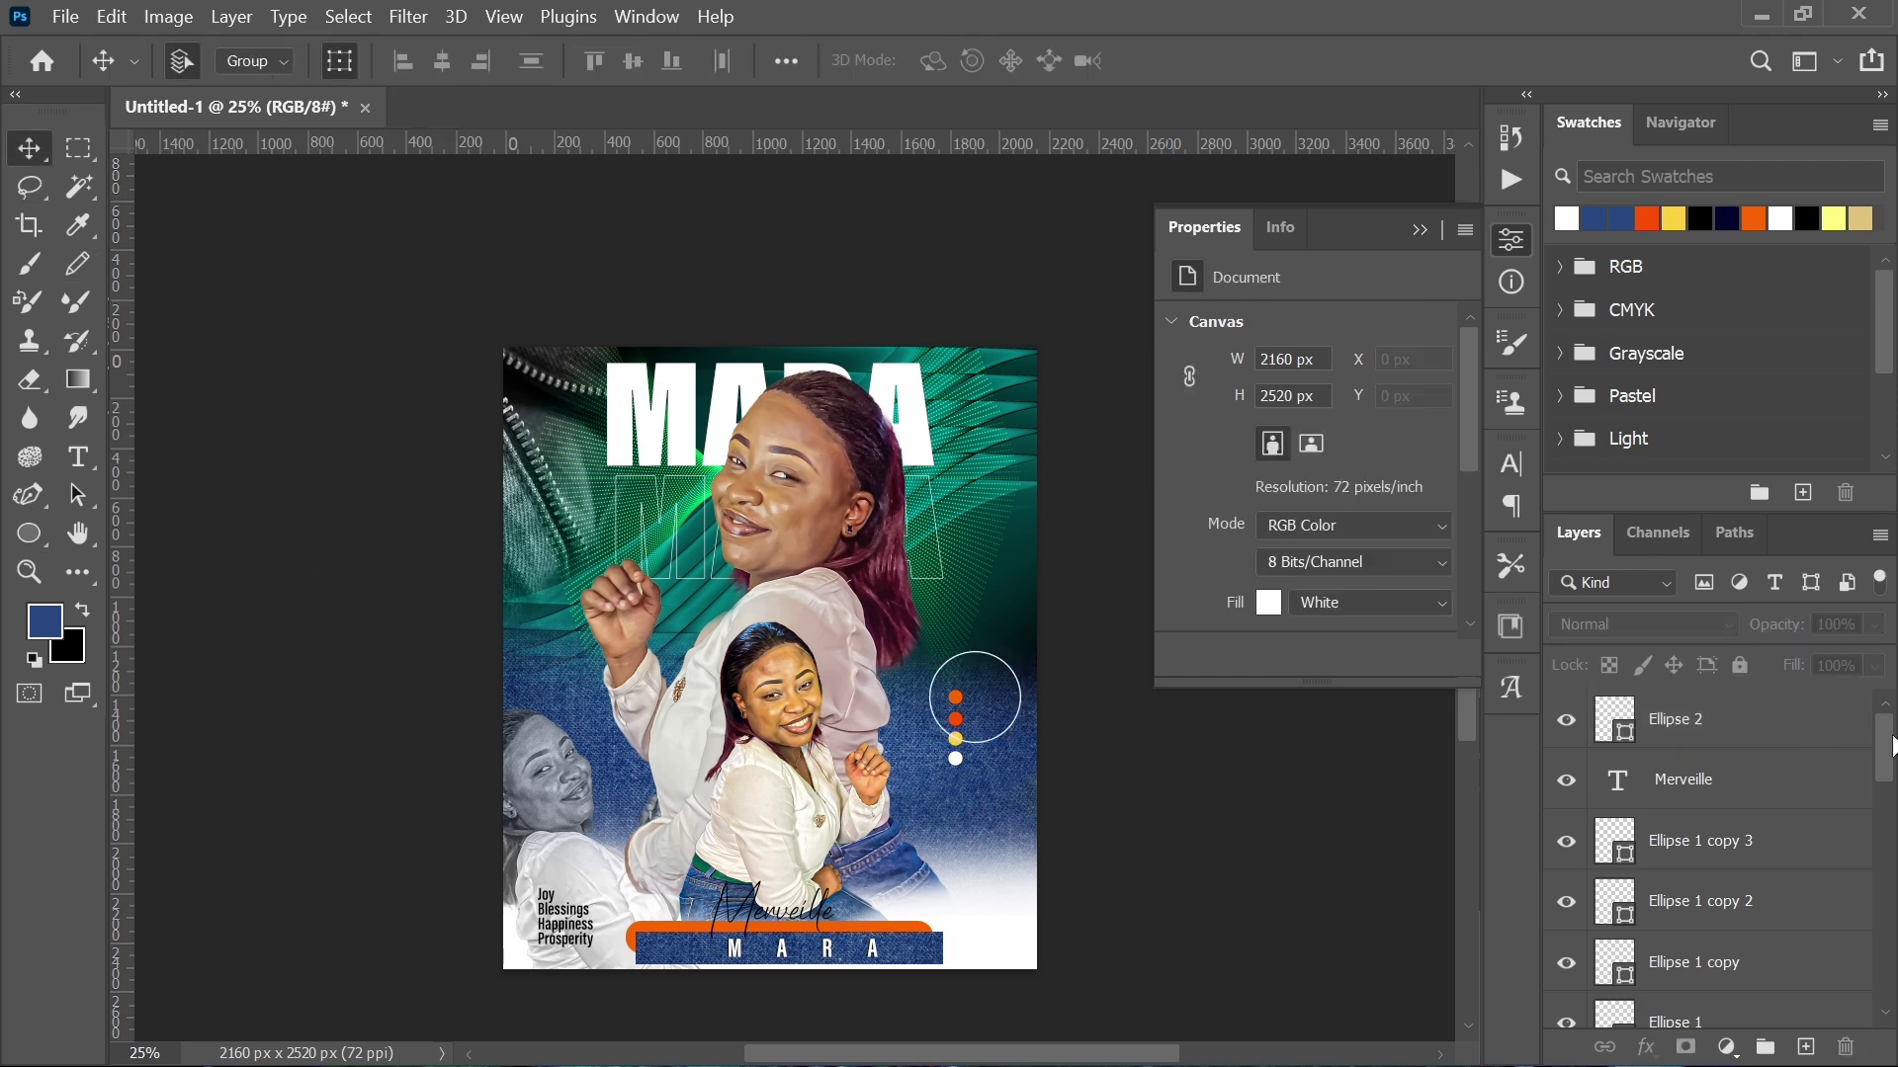
{"action": "left_click_drag", "start_coordinate": [1889, 751], "coordinate": [1890, 773]}
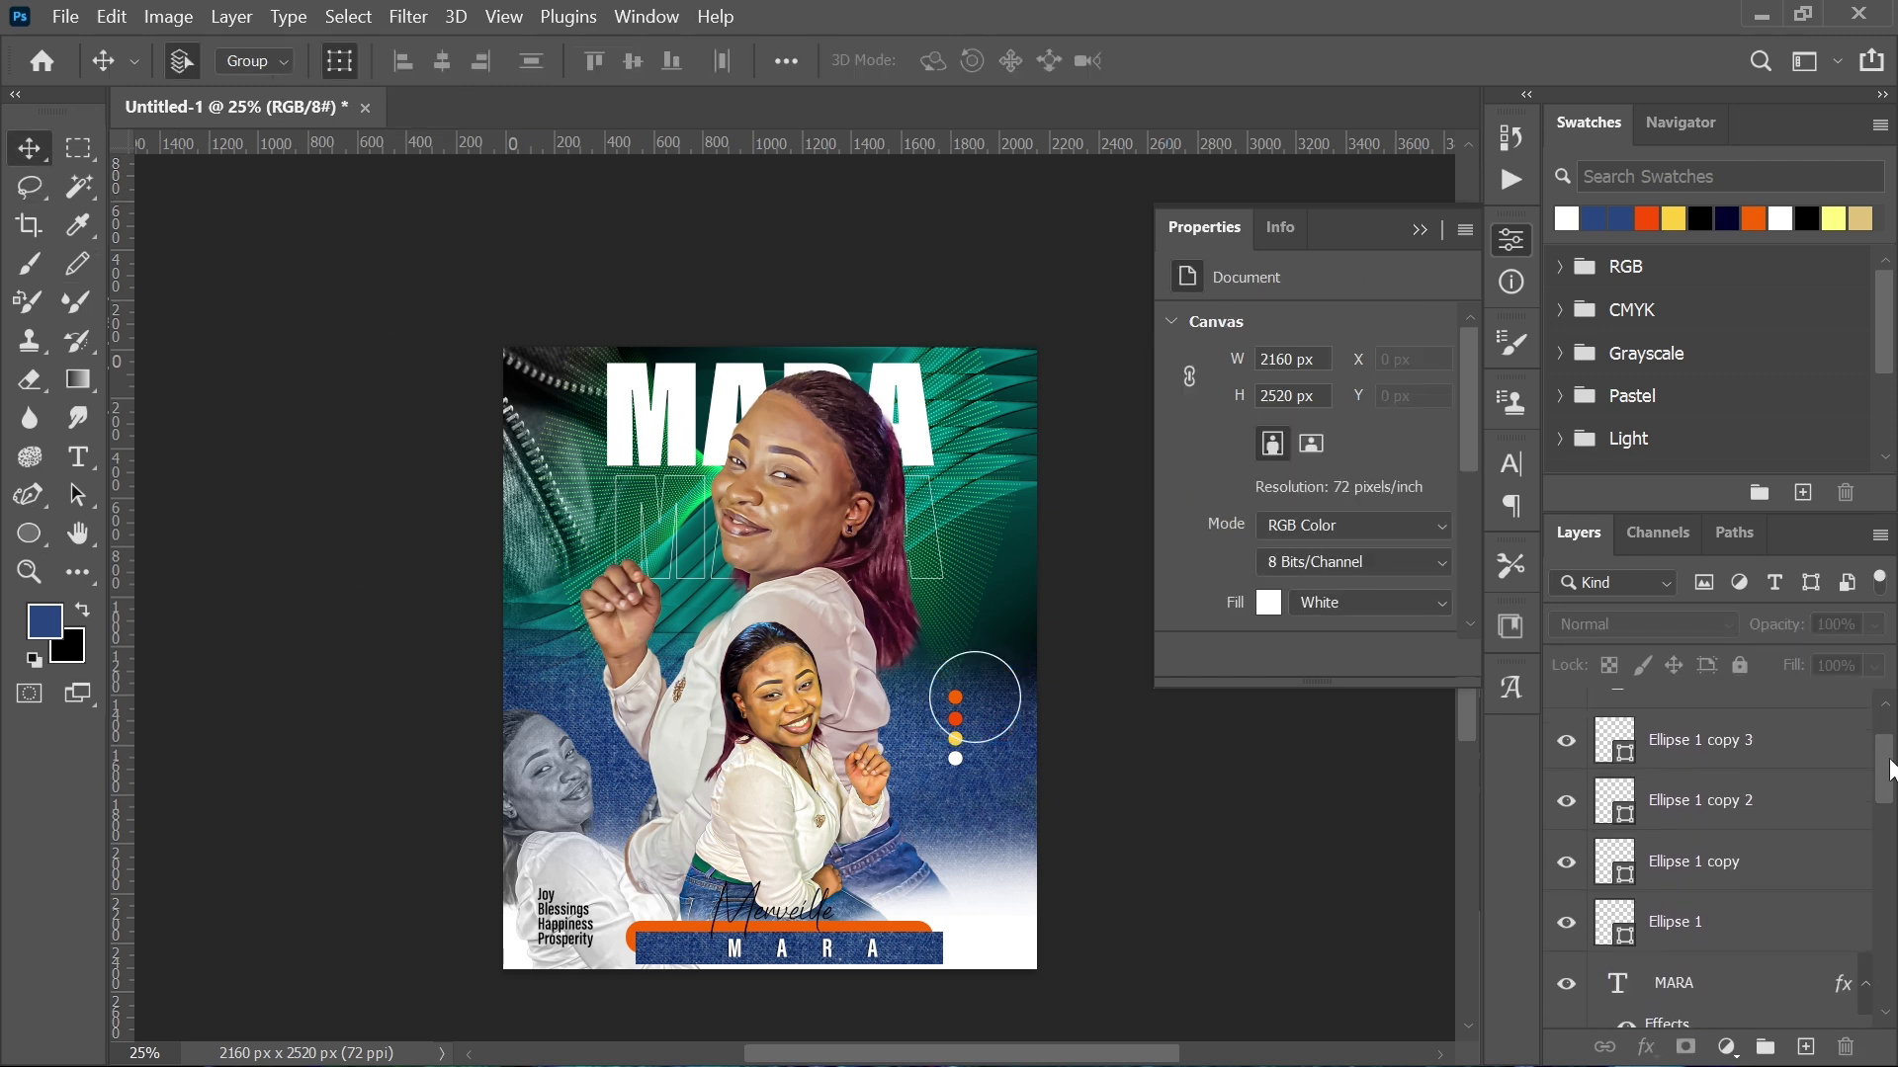
{"action": "left_click", "coordinate": [1829, 760]}
{"action": "left_click", "coordinate": [1769, 929], "text": "shift"}
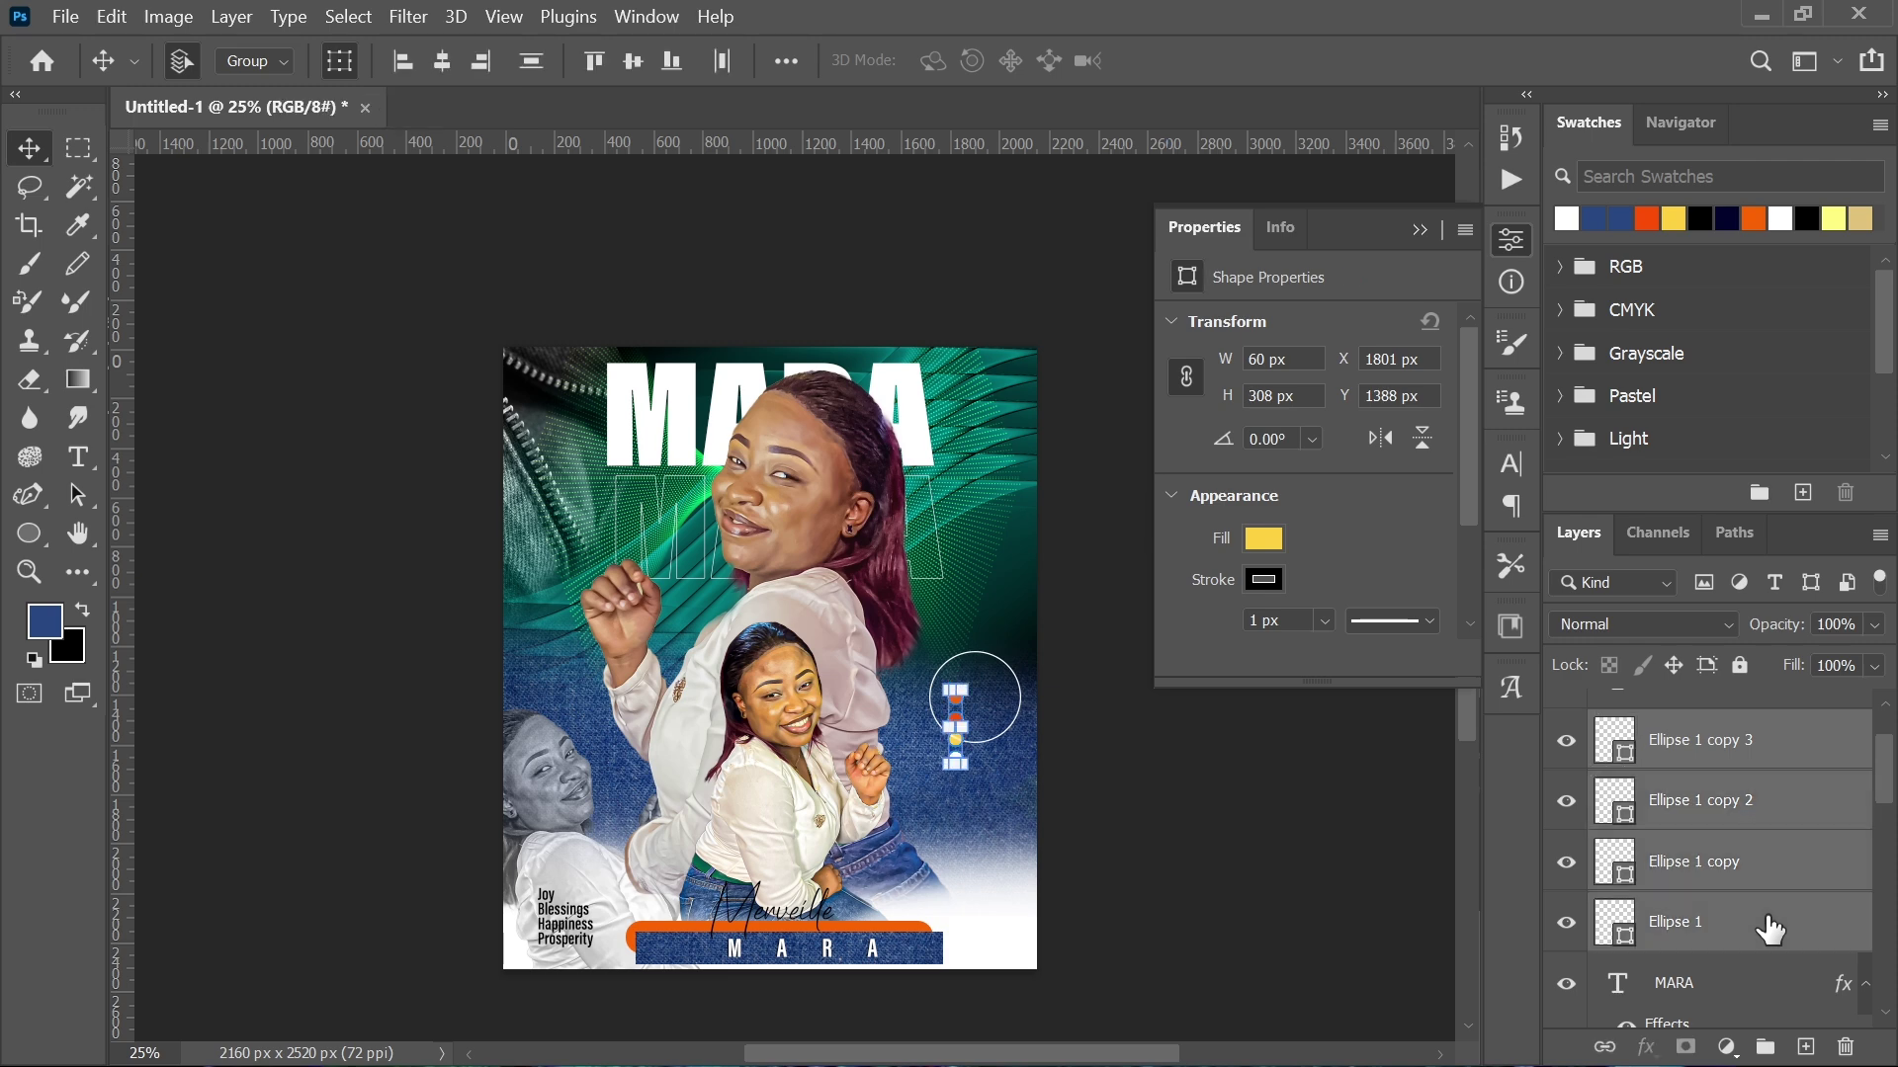
{"action": "key", "text": "ctrl+g"}
{"action": "double_click", "coordinate": [1680, 729]}
{"action": "type", "text": "rounds"}
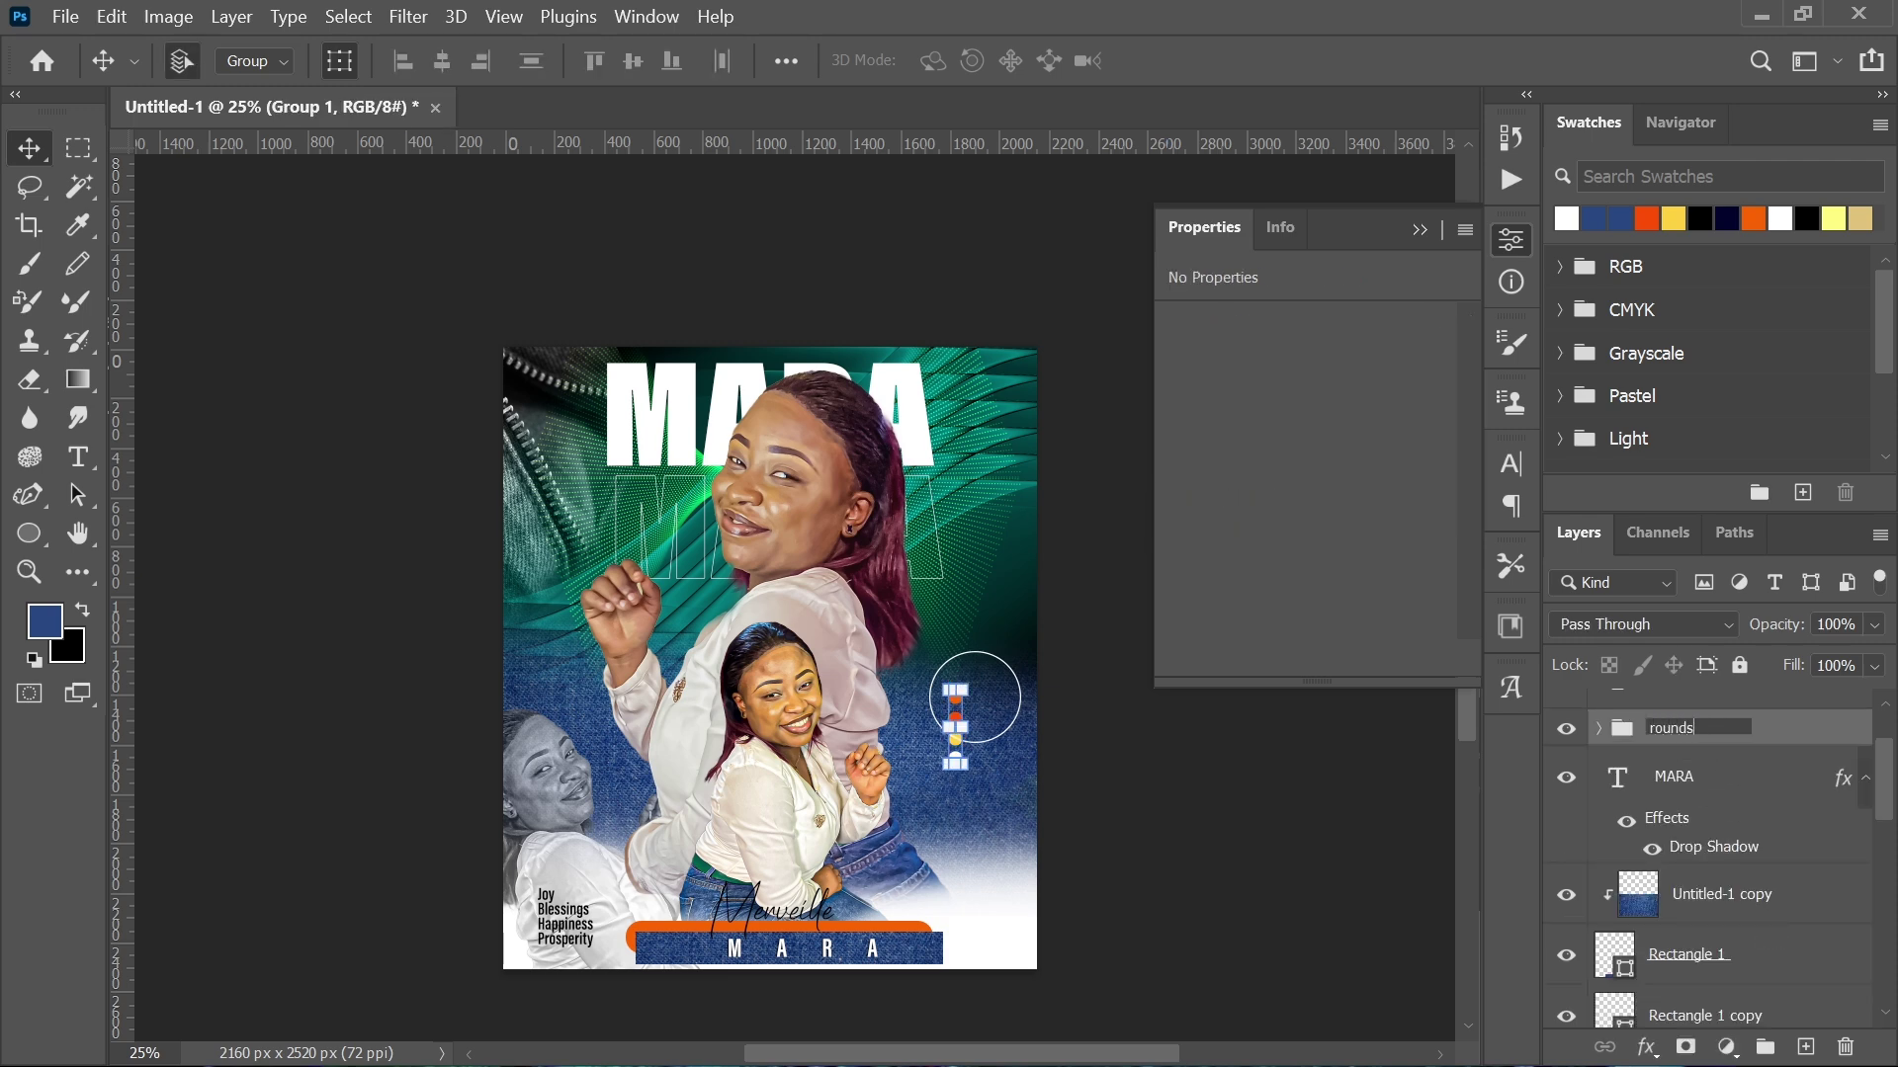
{"action": "key", "text": "Return"}
{"action": "key", "text": "ctrl+slash"}
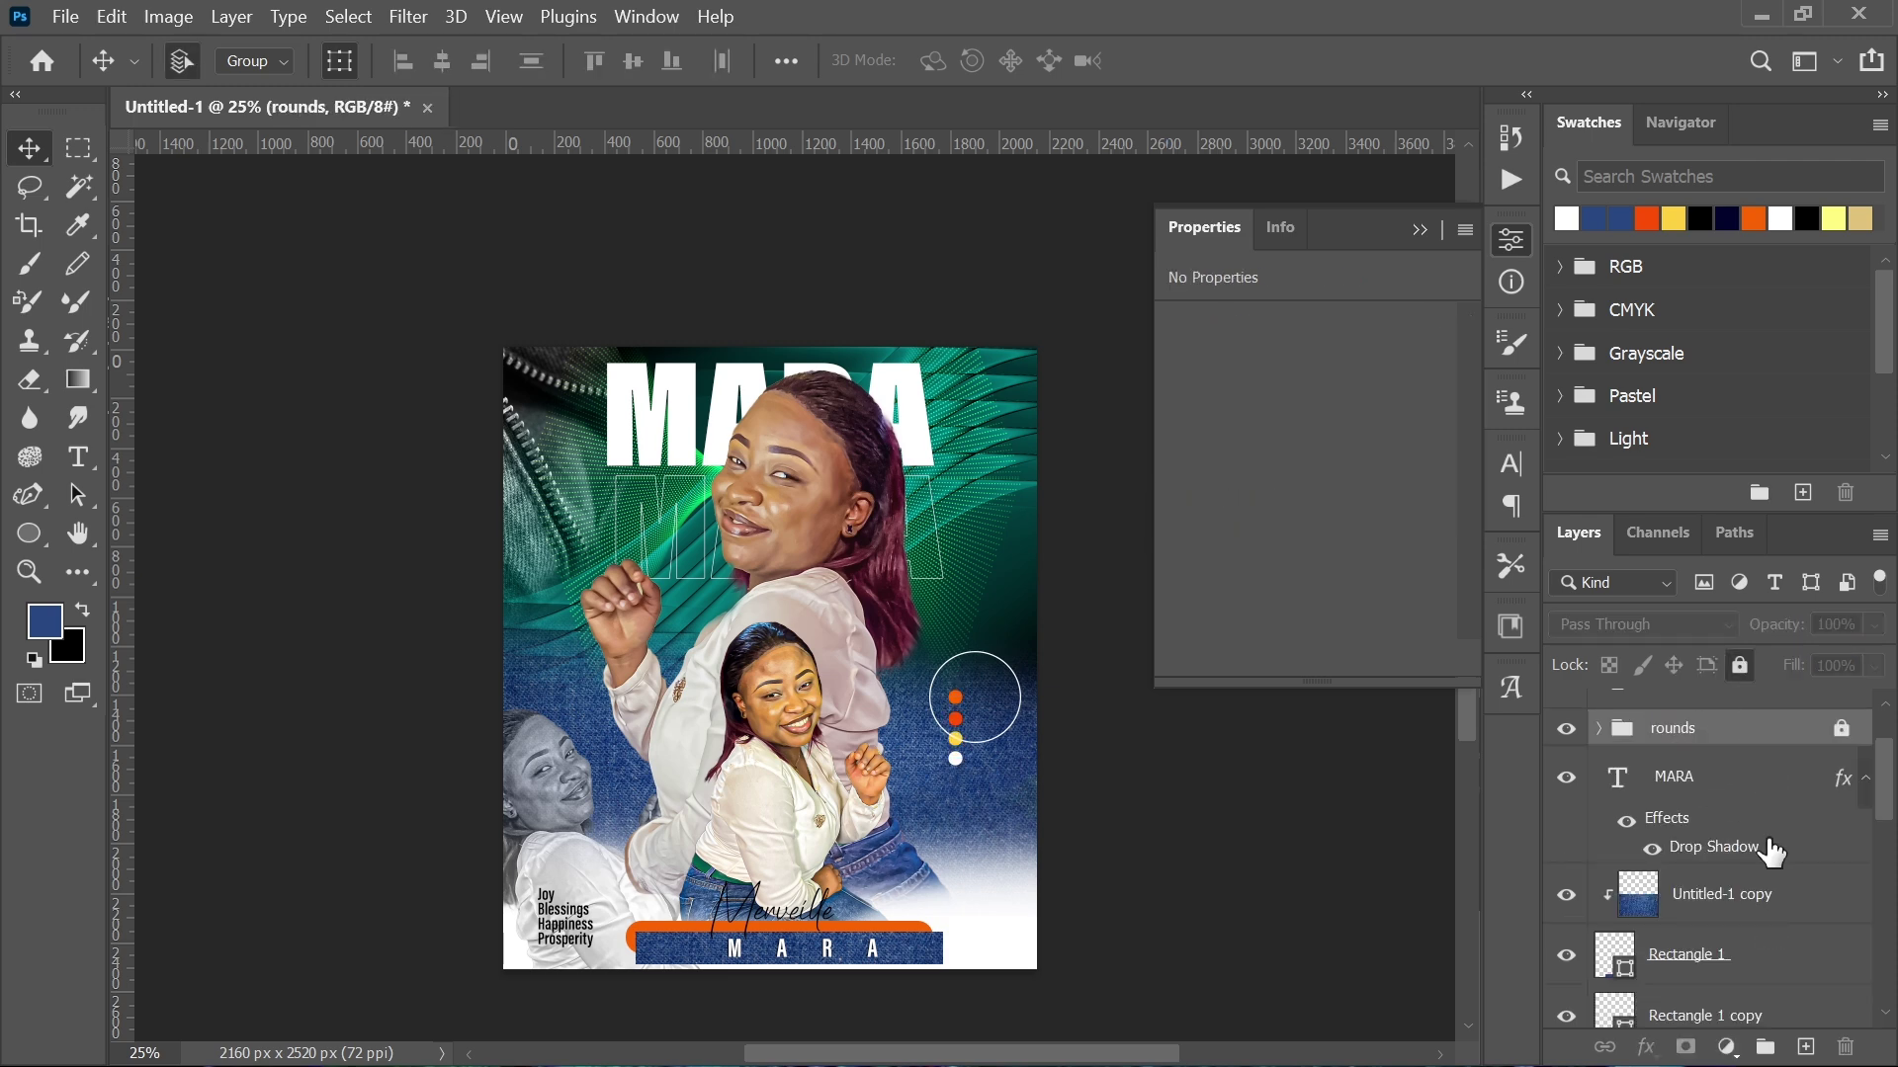
Step: Lock the Untitled-1 copy, IMG_2239, Rectangle 1 copy, IMG_2219 copy and IMG_2219 layers
{"action": "left_click", "coordinate": [1812, 895]}
{"action": "key", "text": "ctrl+slash"}
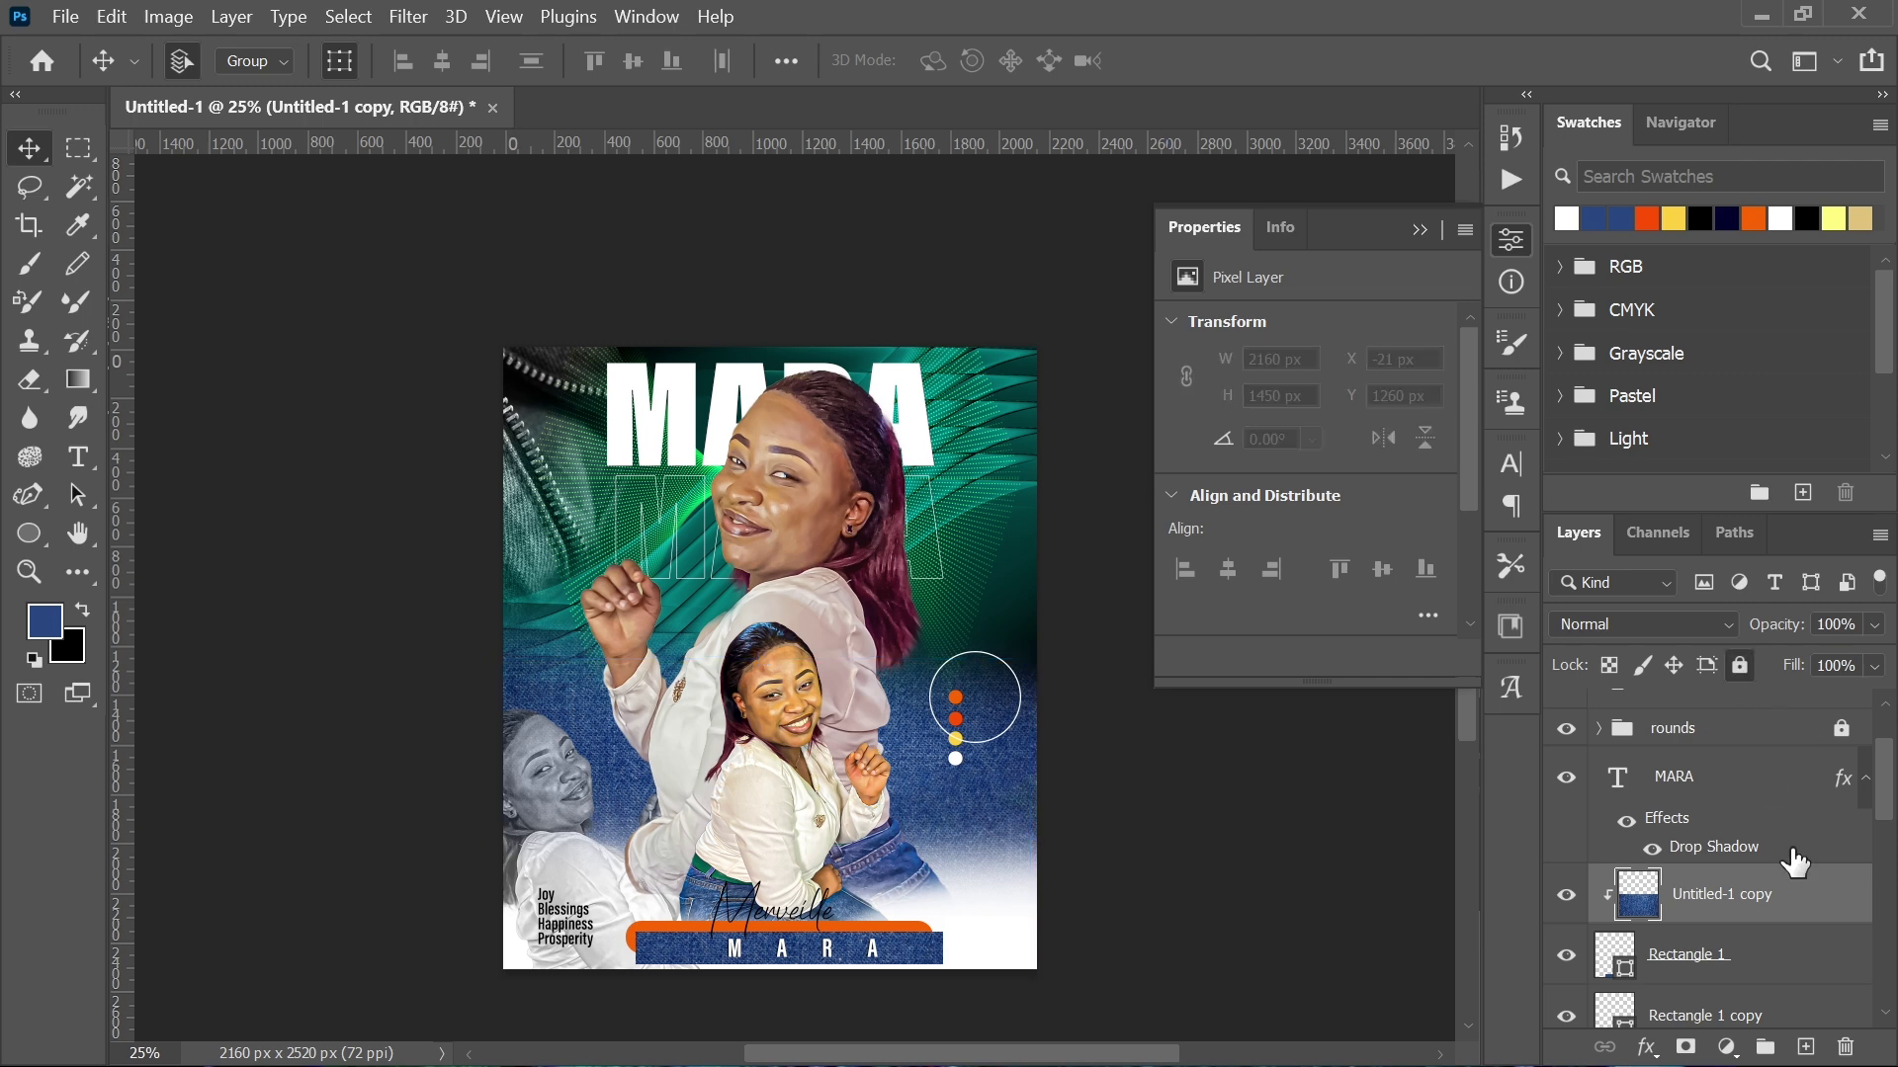
{"action": "left_click_drag", "start_coordinate": [1886, 802], "coordinate": [1886, 882]}
{"action": "left_click", "coordinate": [1791, 821]}
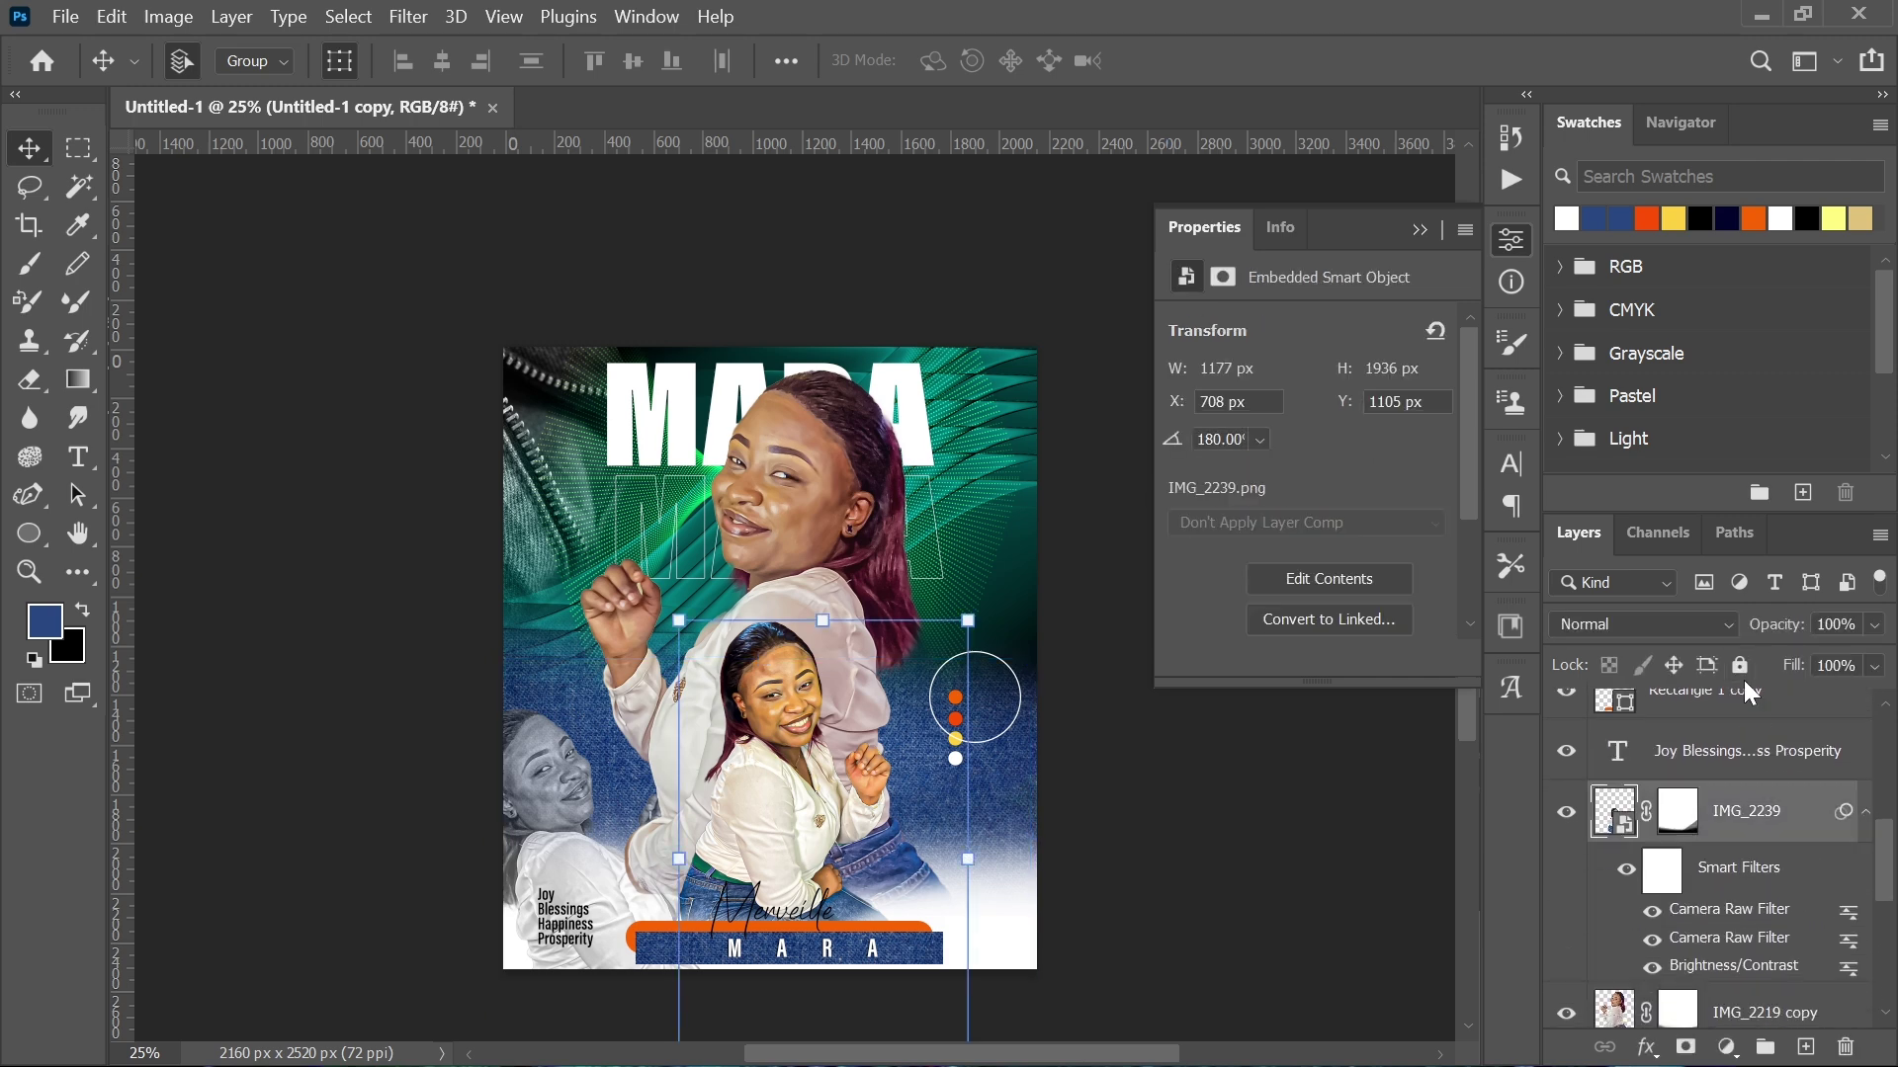
{"action": "key", "text": "ctrl+slash"}
{"action": "left_click", "coordinate": [1734, 696]}
{"action": "left_click", "coordinate": [1739, 665]}
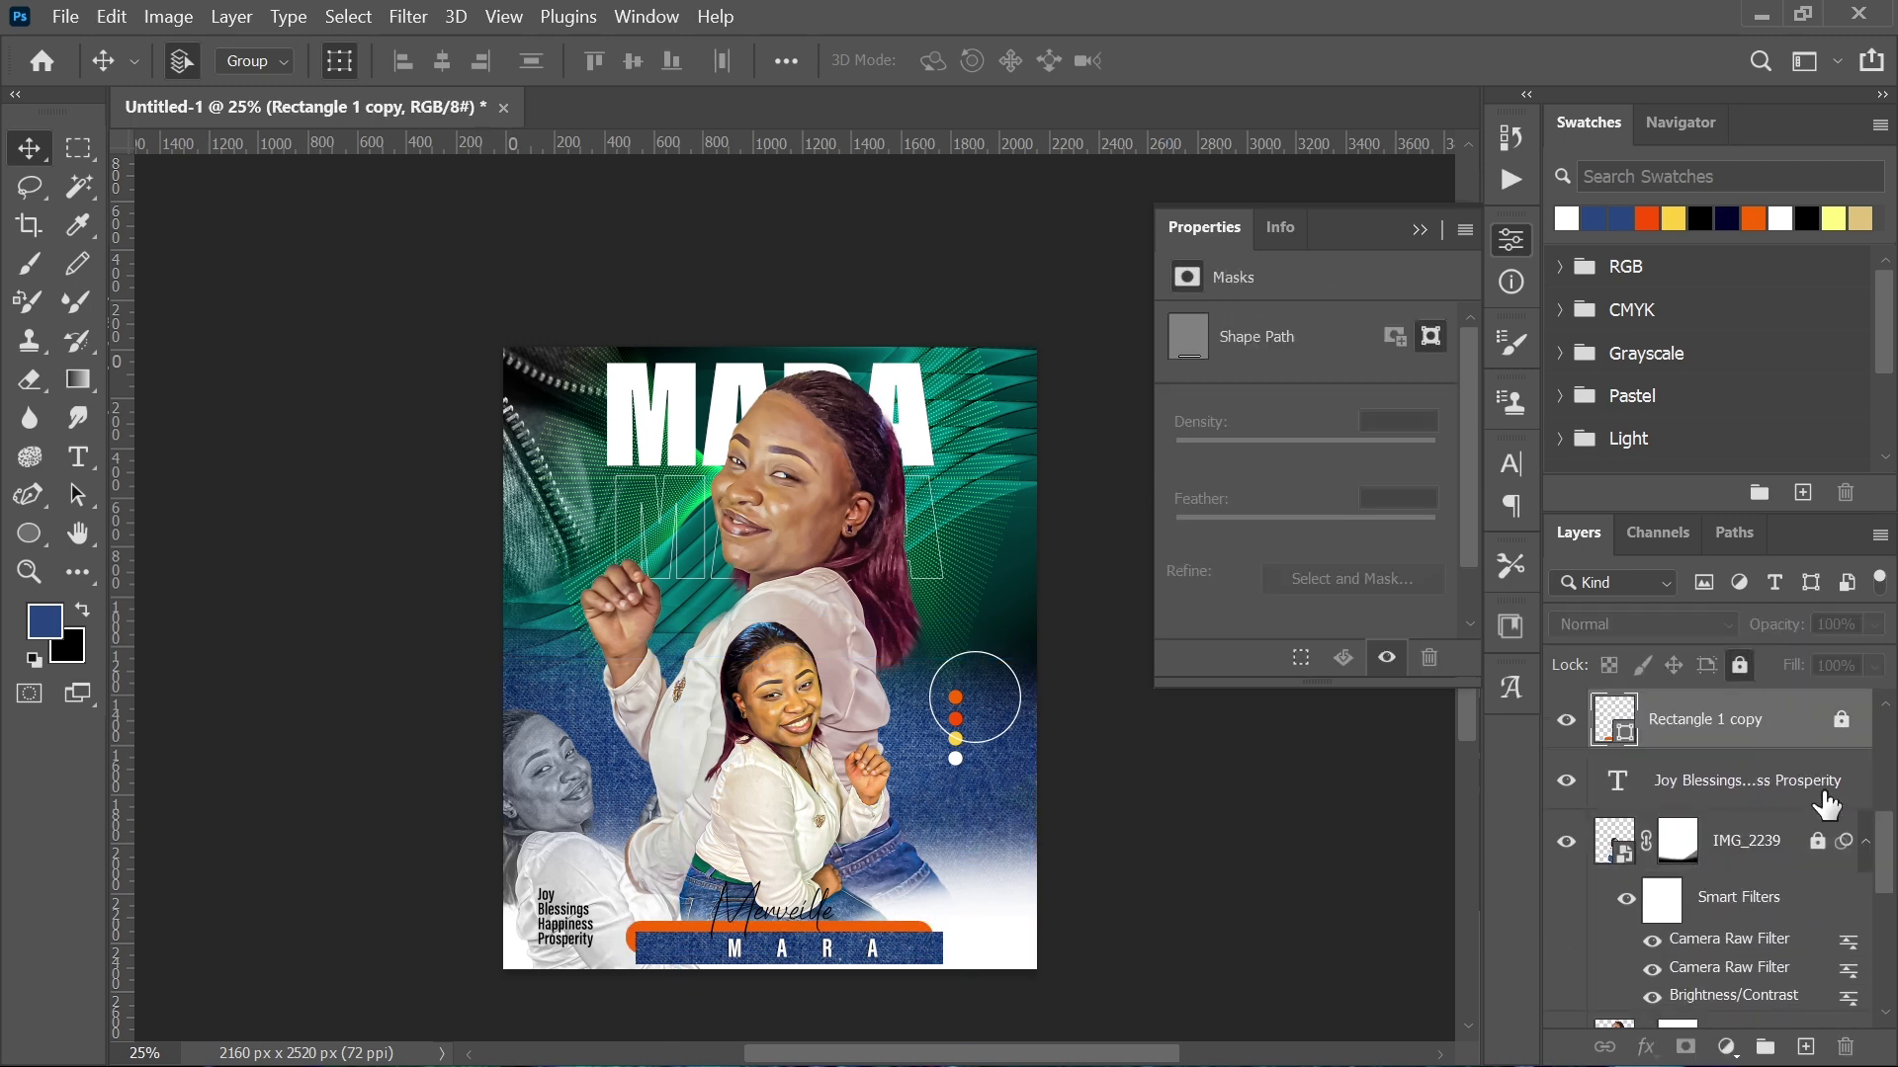
{"action": "left_click_drag", "start_coordinate": [1882, 866], "coordinate": [1882, 924]}
{"action": "left_click", "coordinate": [1769, 816]}
{"action": "left_click", "coordinate": [1740, 664]}
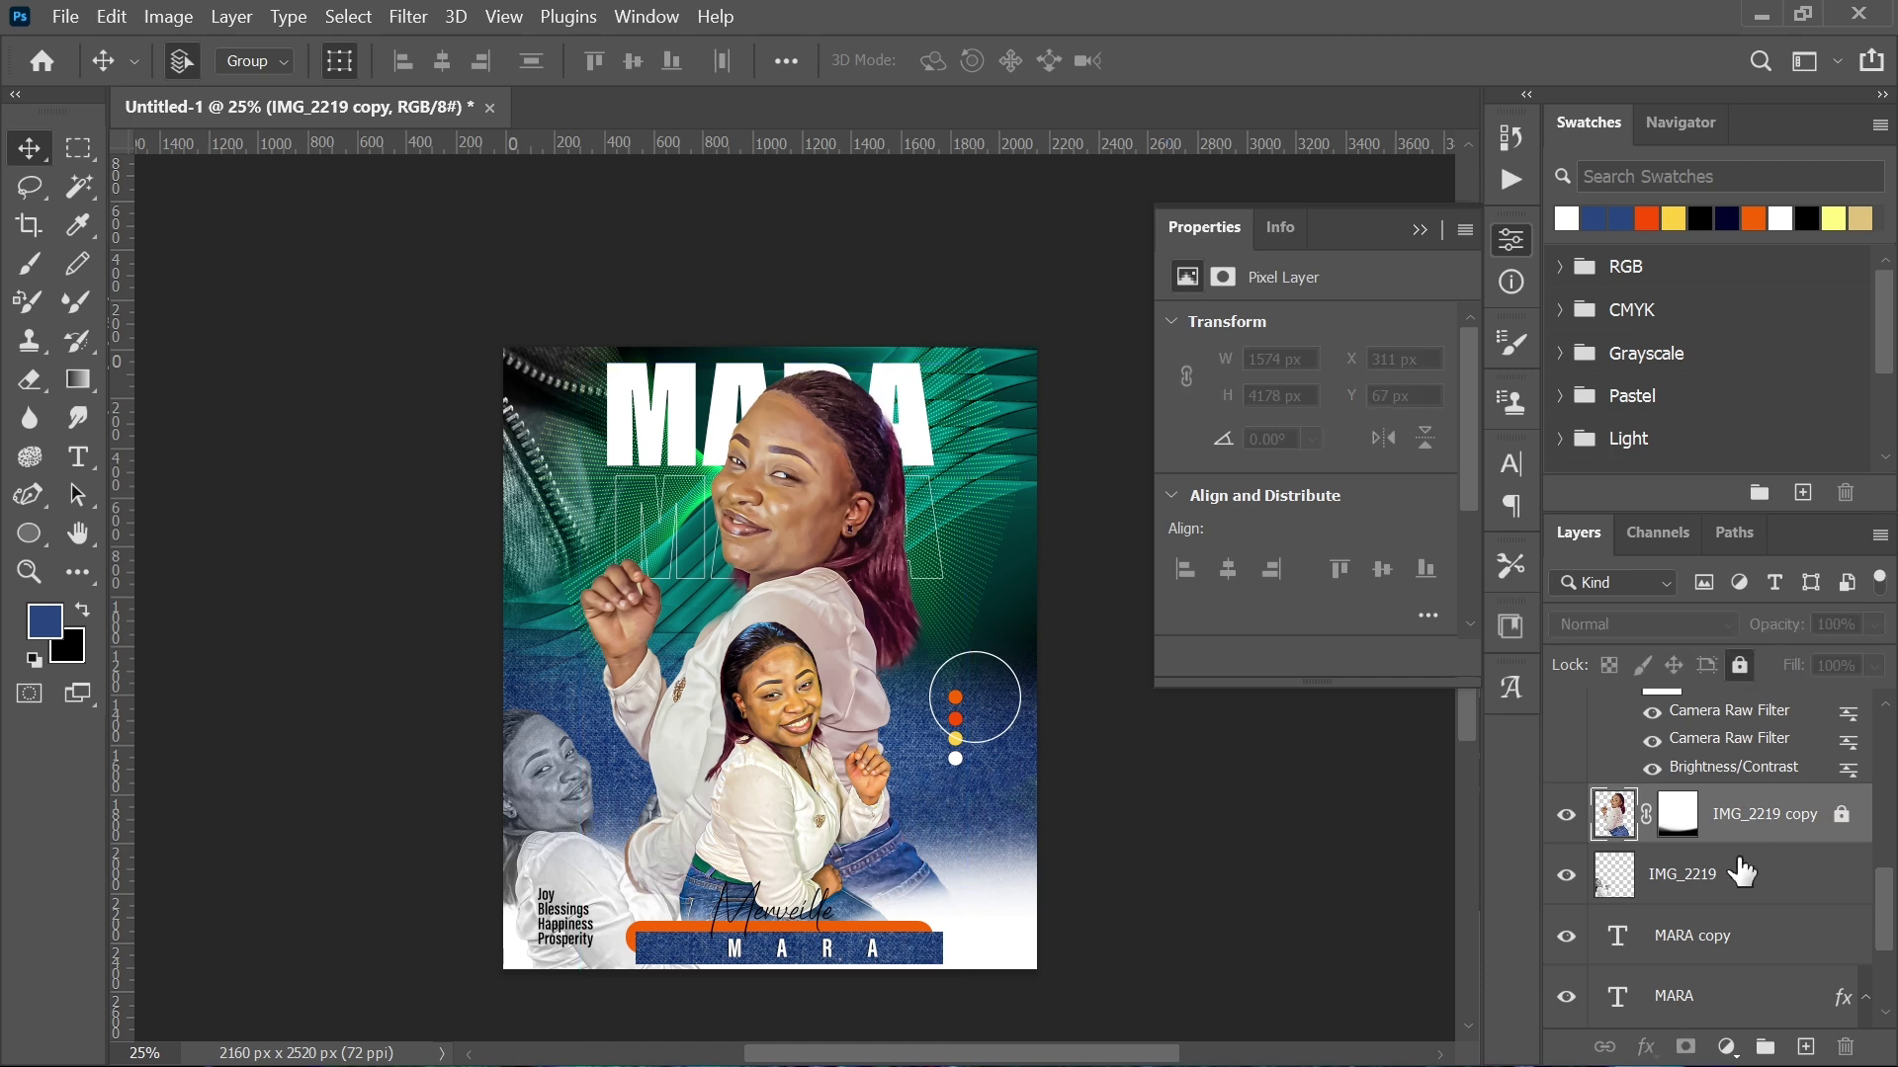
{"action": "left_click", "coordinate": [1757, 883]}
{"action": "left_click", "coordinate": [1747, 672]}
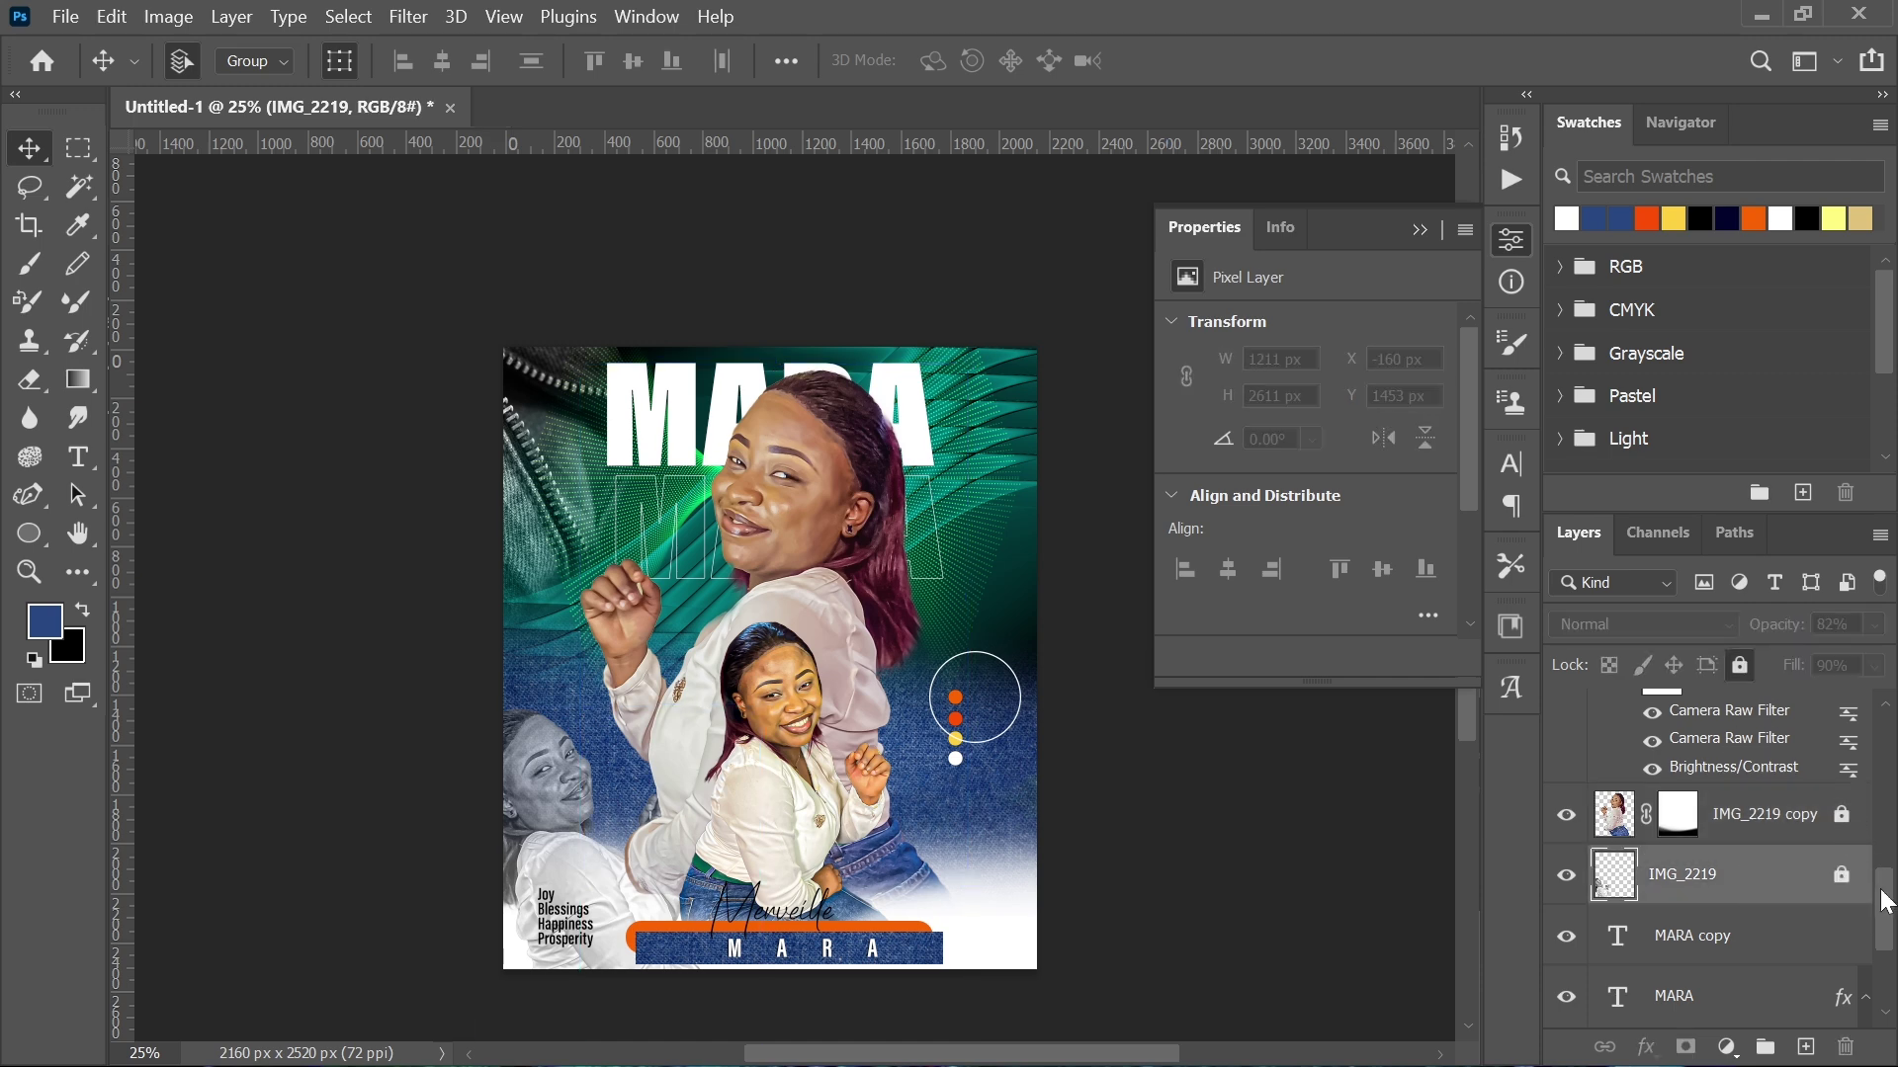
Step: Group the layers from IMG_2219 to IMG_2239 into a group named 'Mara'
{"action": "left_click_drag", "start_coordinate": [1883, 900], "coordinate": [1883, 860]}
{"action": "left_click", "coordinate": [1784, 783], "text": "shift"}
{"action": "key", "text": "ctrl+g"}
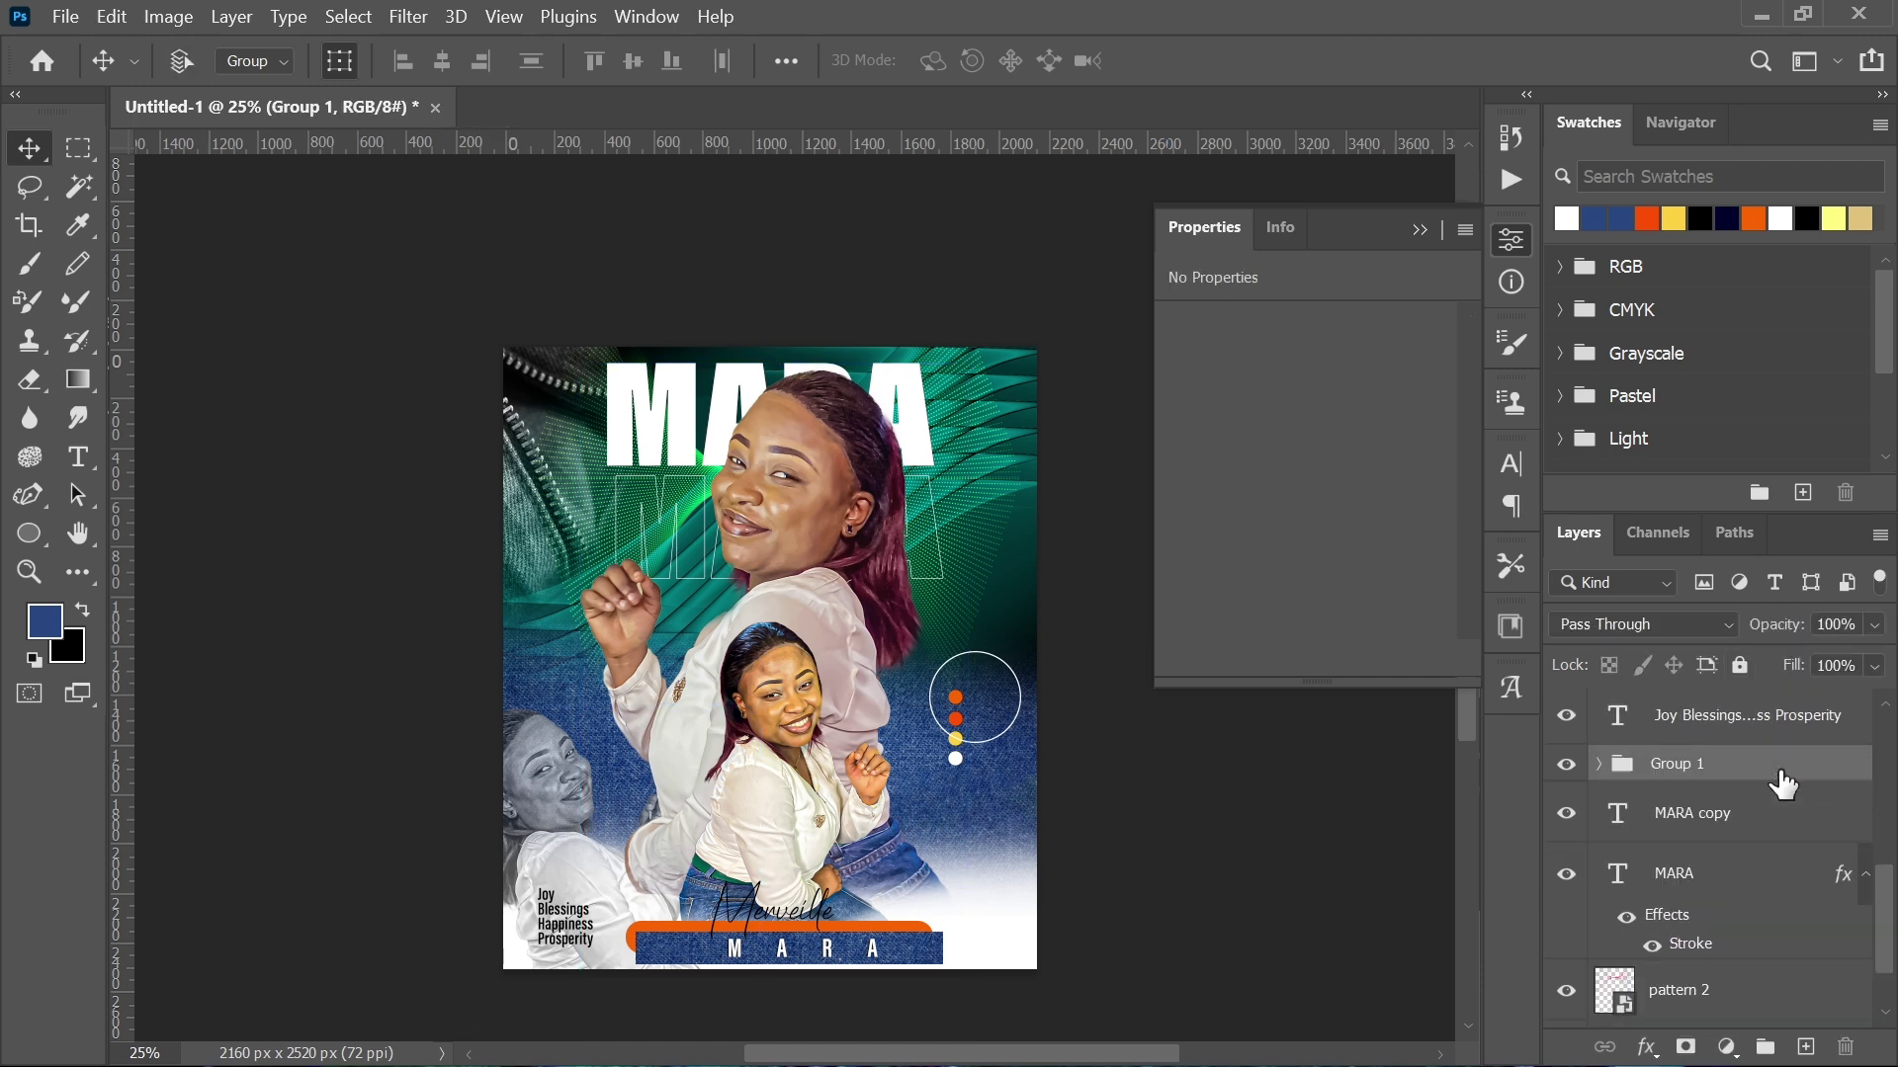
{"action": "double_click", "coordinate": [1673, 764]}
{"action": "type", "text": "m"}
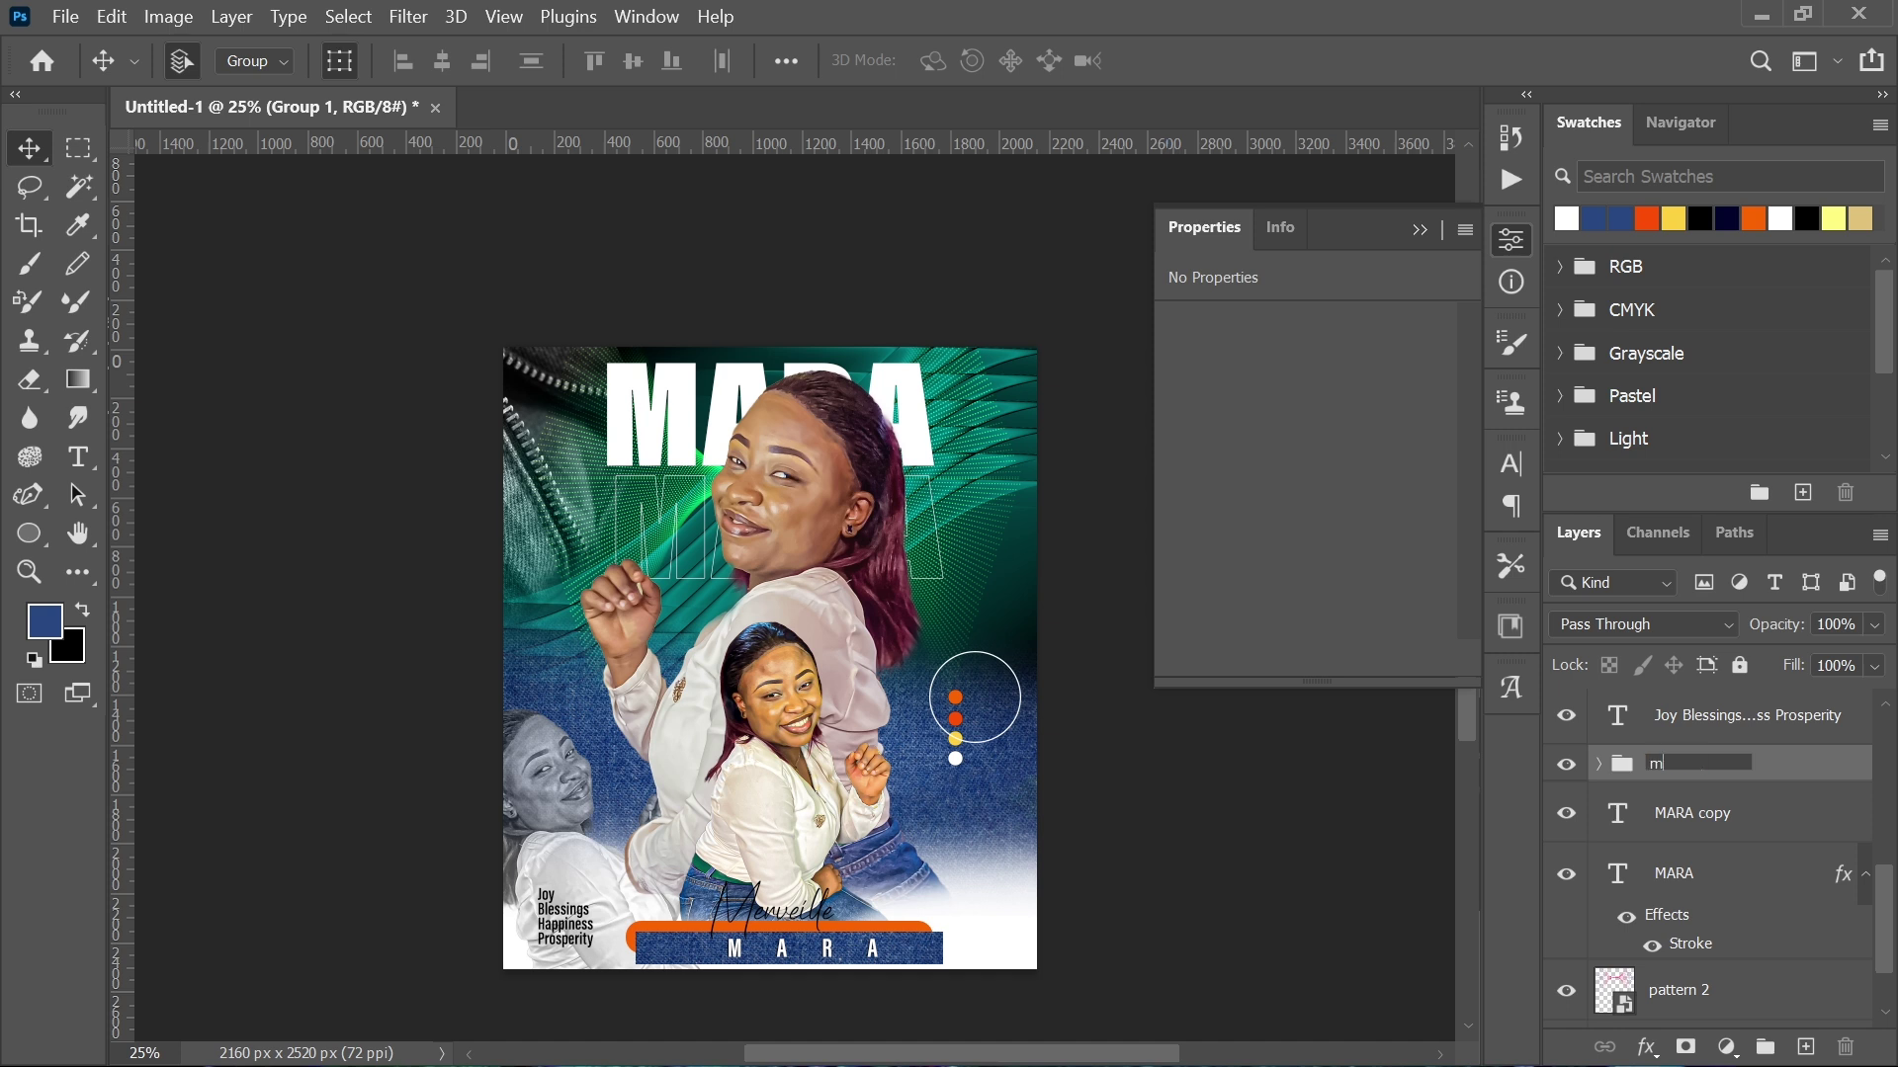
{"action": "key", "text": "BackSpace"}
{"action": "key", "text": "BackSpace"}
{"action": "type", "text": "ara"}
{"action": "key", "text": "Return"}
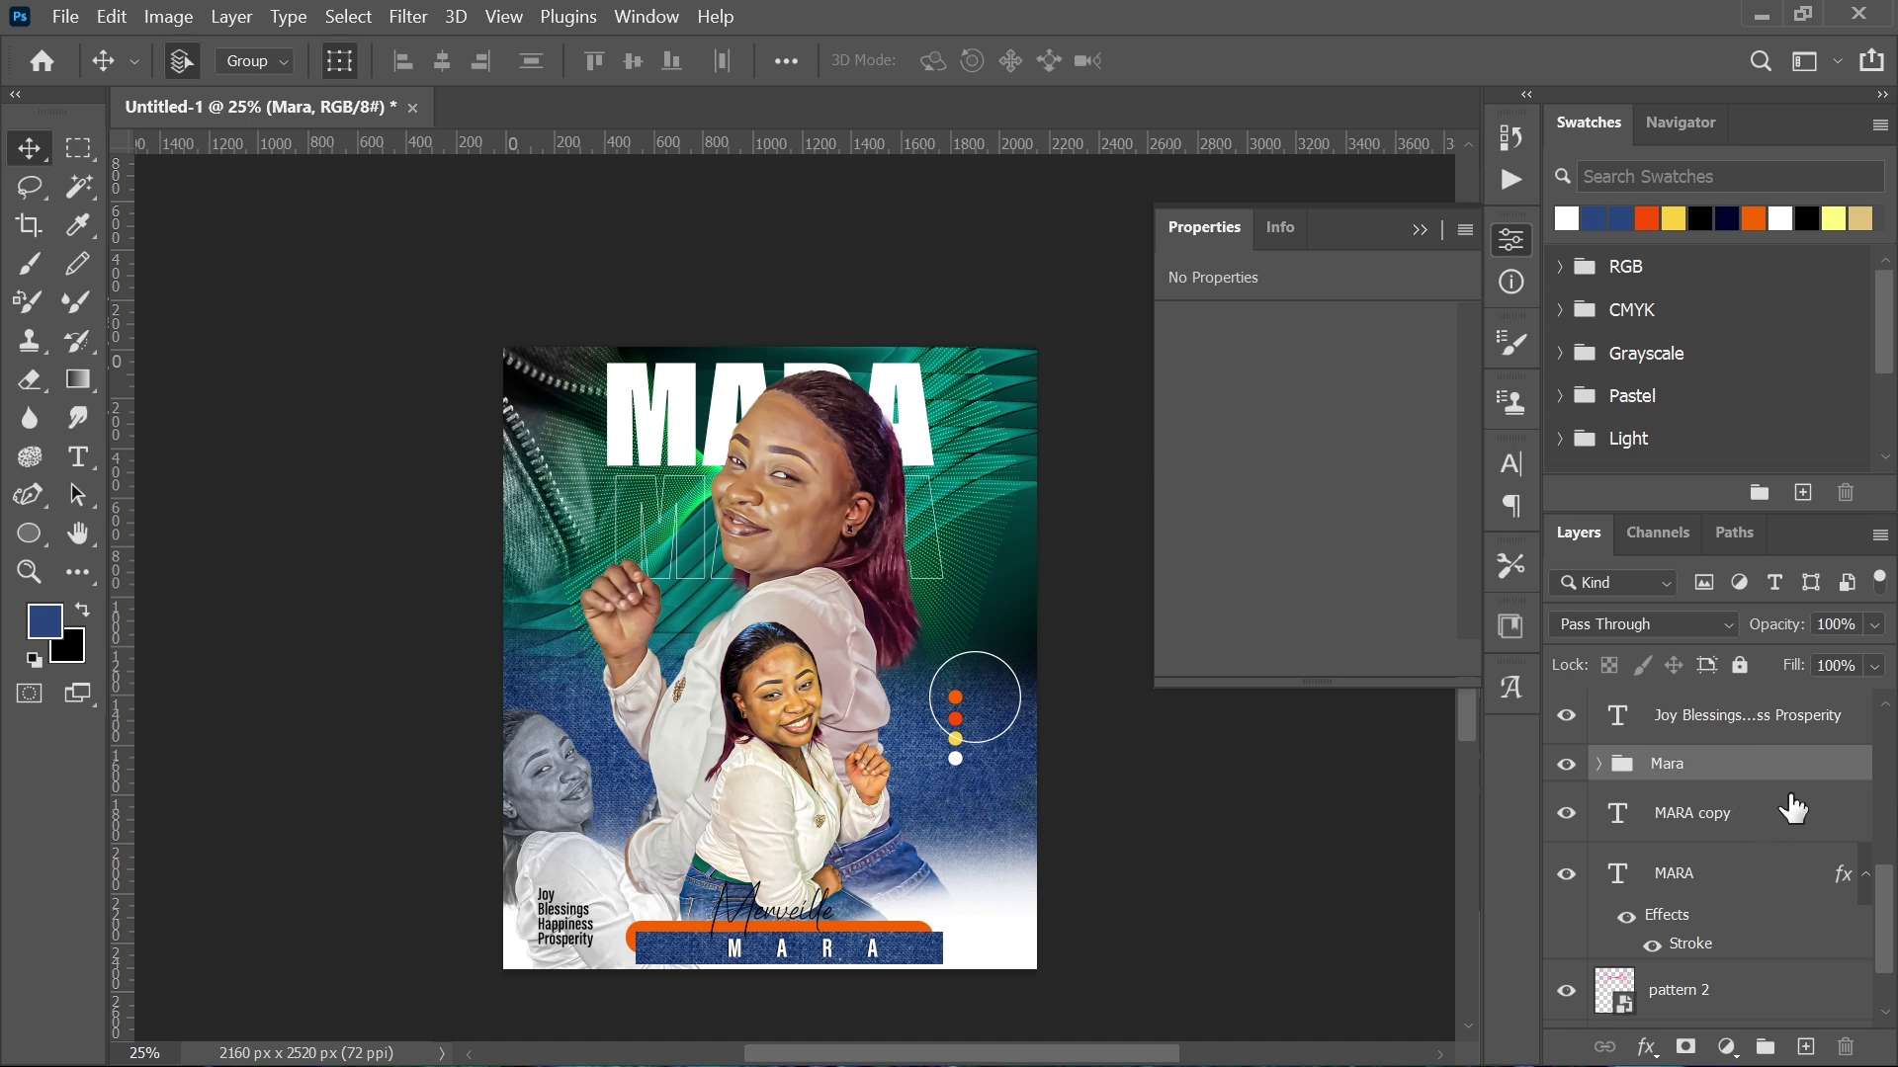
{"action": "scroll", "coordinate": [1809, 899], "scroll_direction": "down", "scroll_amount": 2}
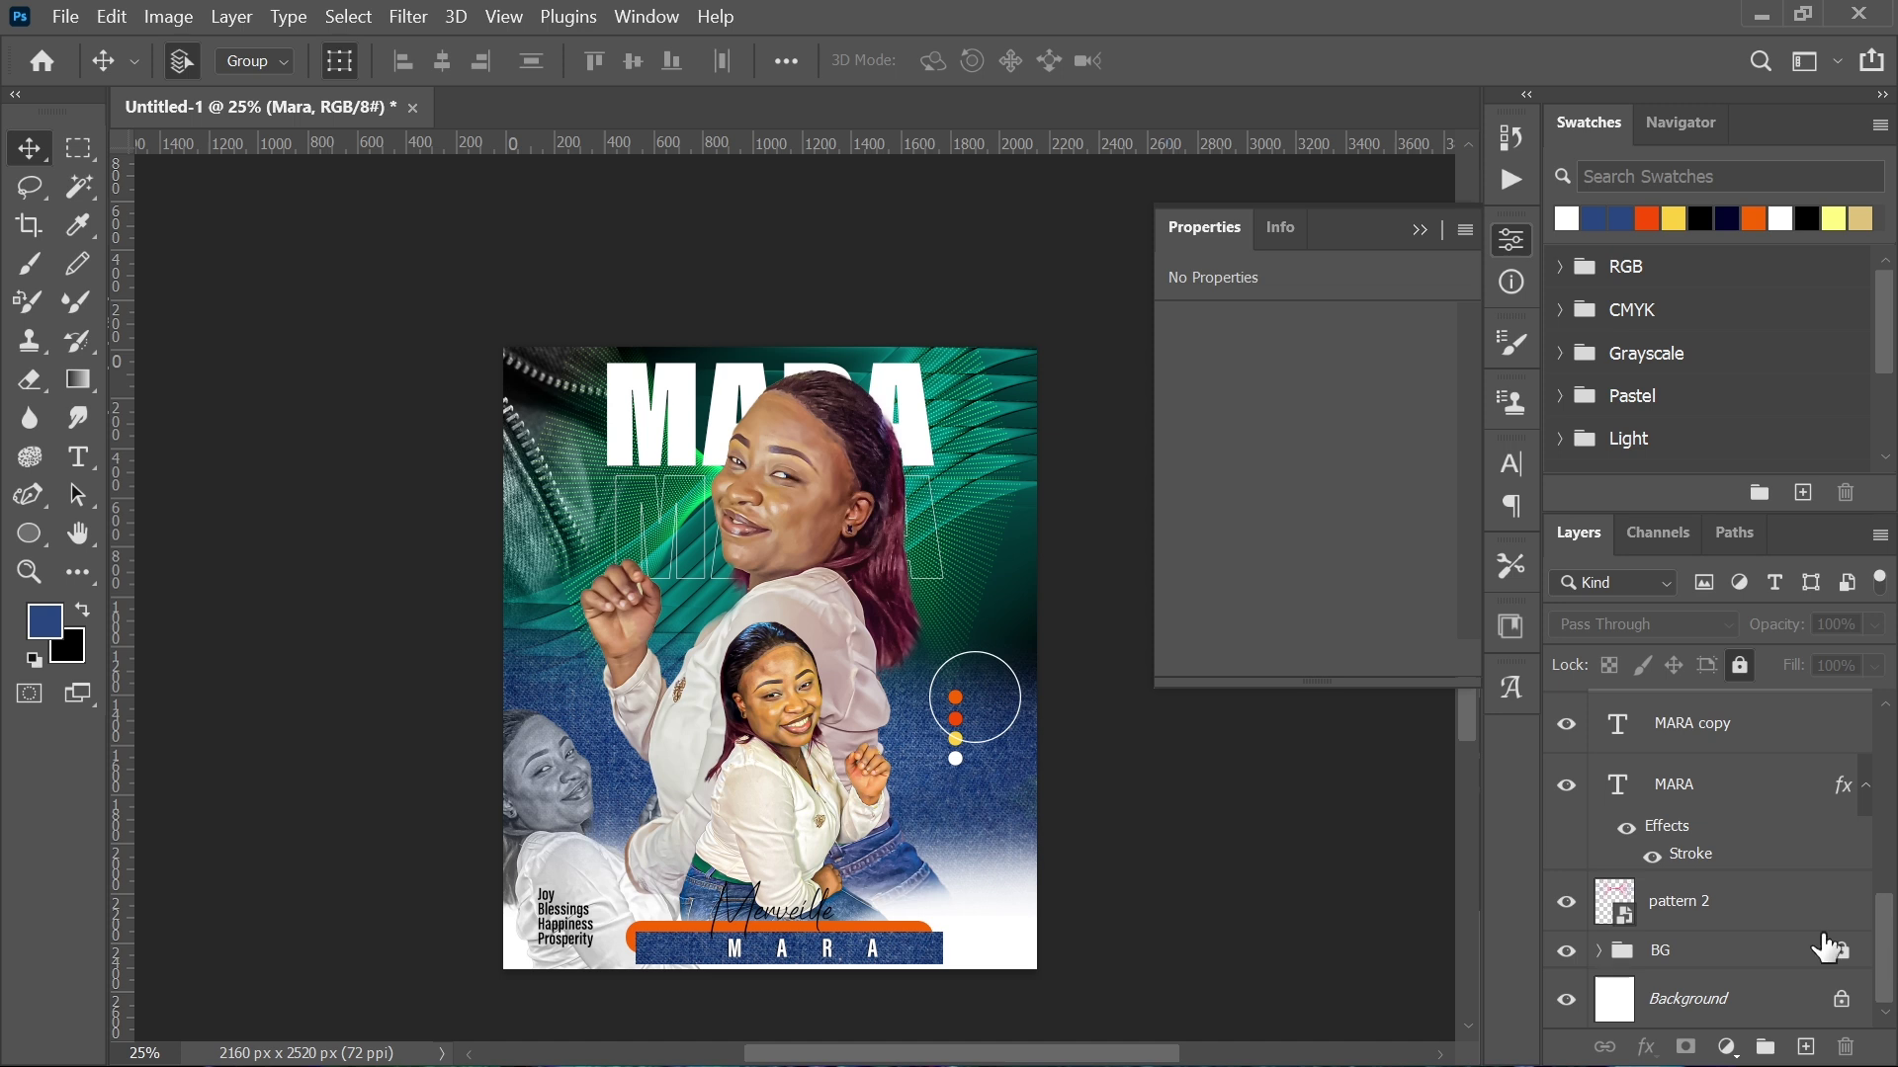
{"action": "left_click", "coordinate": [1779, 901]}
Step: Nudge the white Ellipse 2 ring down and to the left with the arrow keys
{"action": "left_click", "coordinate": [1019, 702]}
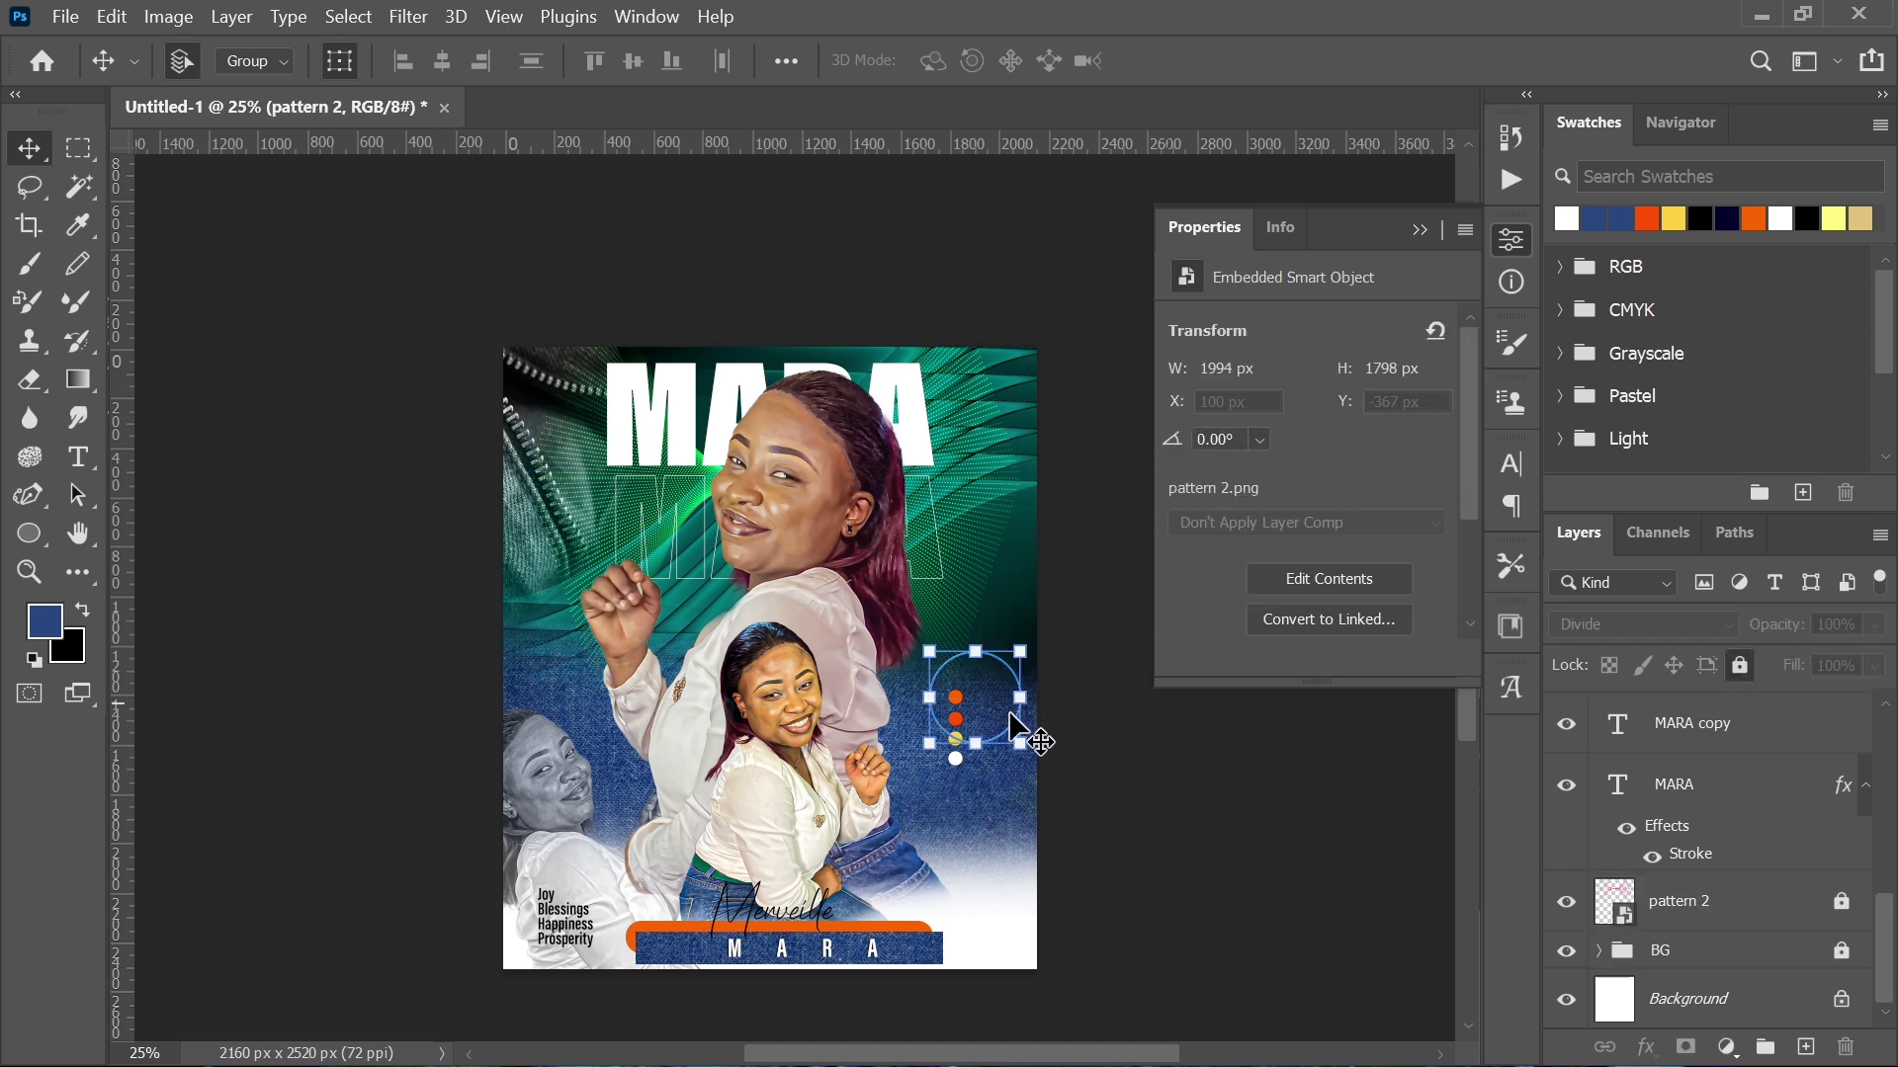
{"action": "key", "text": "shift+Down"}
{"action": "key", "text": "shift+Down"}
{"action": "key", "text": "shift+Down"}
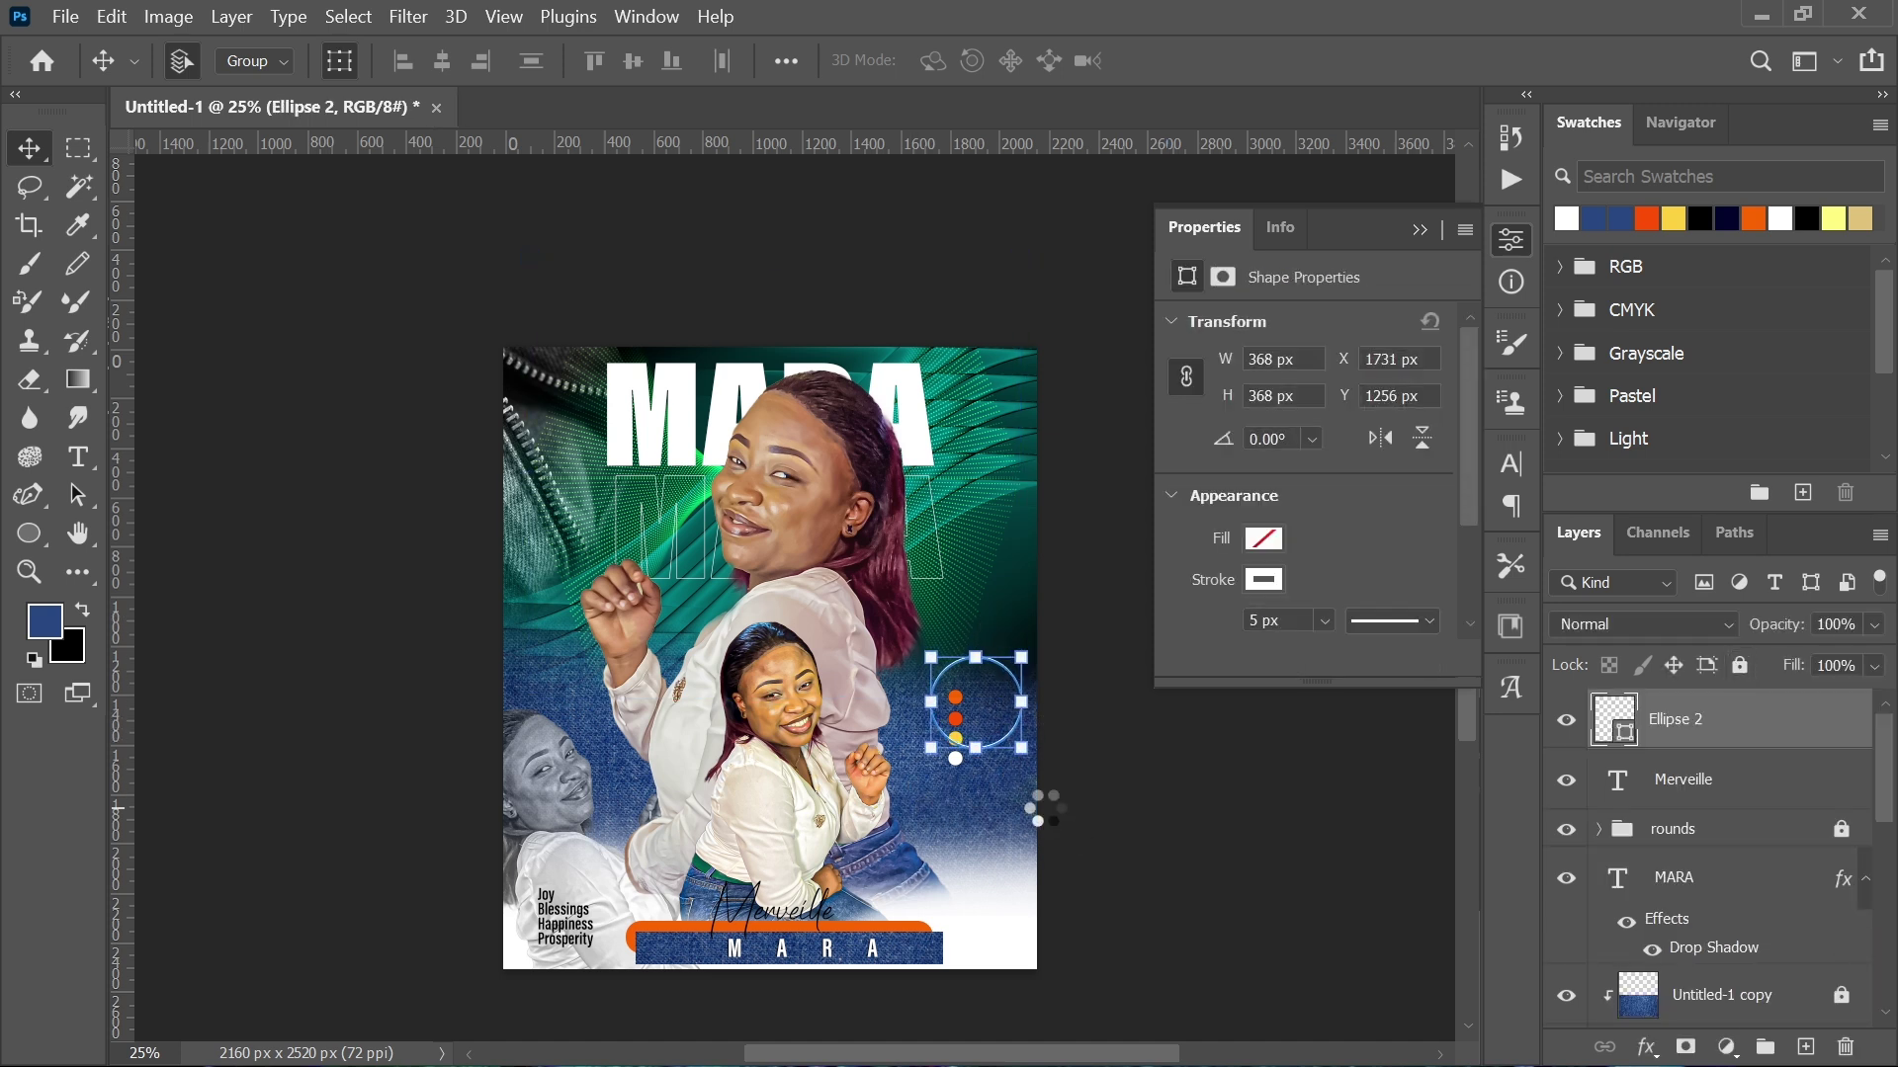
{"action": "key", "text": "Down"}
{"action": "key", "text": "Down"}
{"action": "key", "text": "Left"}
{"action": "key", "text": "Left"}
{"action": "key", "text": "Left"}
{"action": "key", "text": "Left"}
{"action": "key", "text": "Left"}
{"action": "key", "text": "Left"}
{"action": "key", "text": "Left"}
{"action": "key", "text": "Left"}
{"action": "key", "text": "Left"}
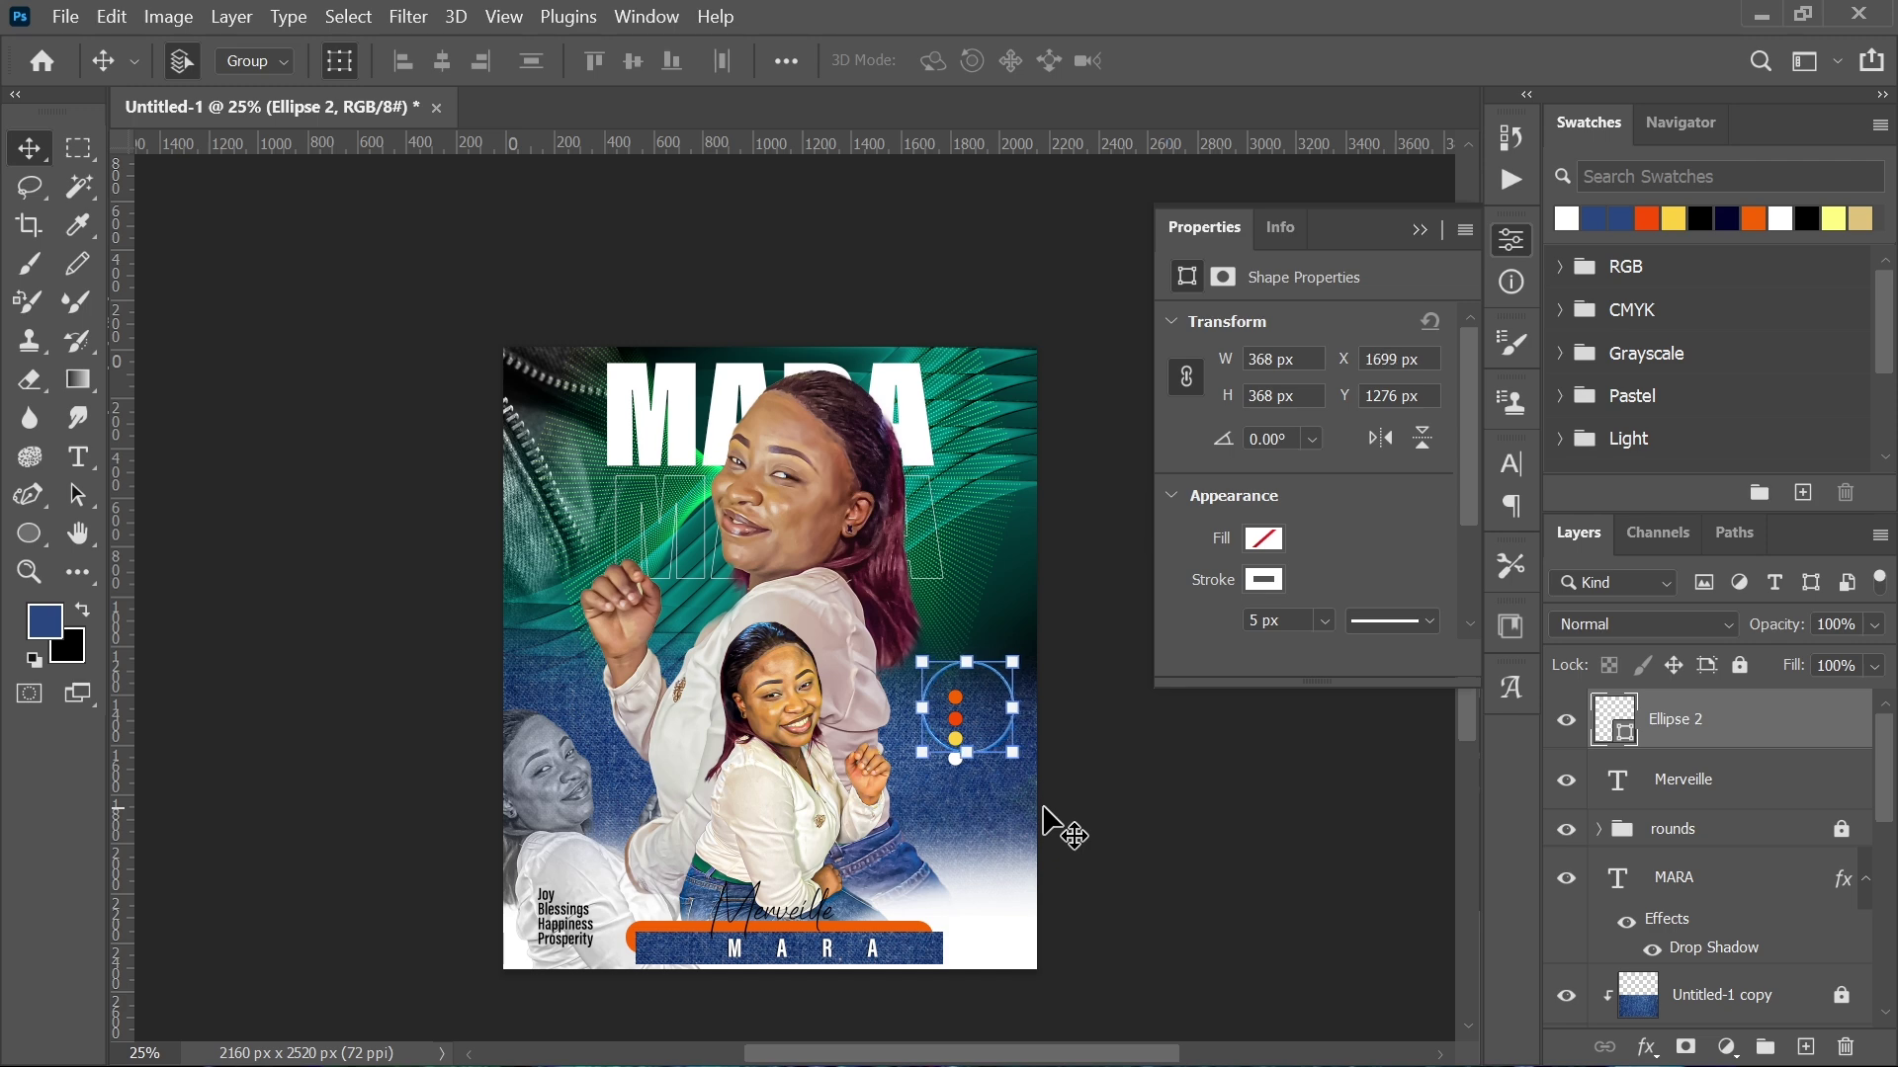
{"action": "key", "text": "Left"}
{"action": "key", "text": "Left"}
{"action": "key", "text": "Left"}
{"action": "key", "text": "Left"}
{"action": "key", "text": "Left"}
{"action": "key", "text": "Left"}
{"action": "key", "text": "Left"}
{"action": "key", "text": "Left"}
{"action": "key", "text": "Left"}
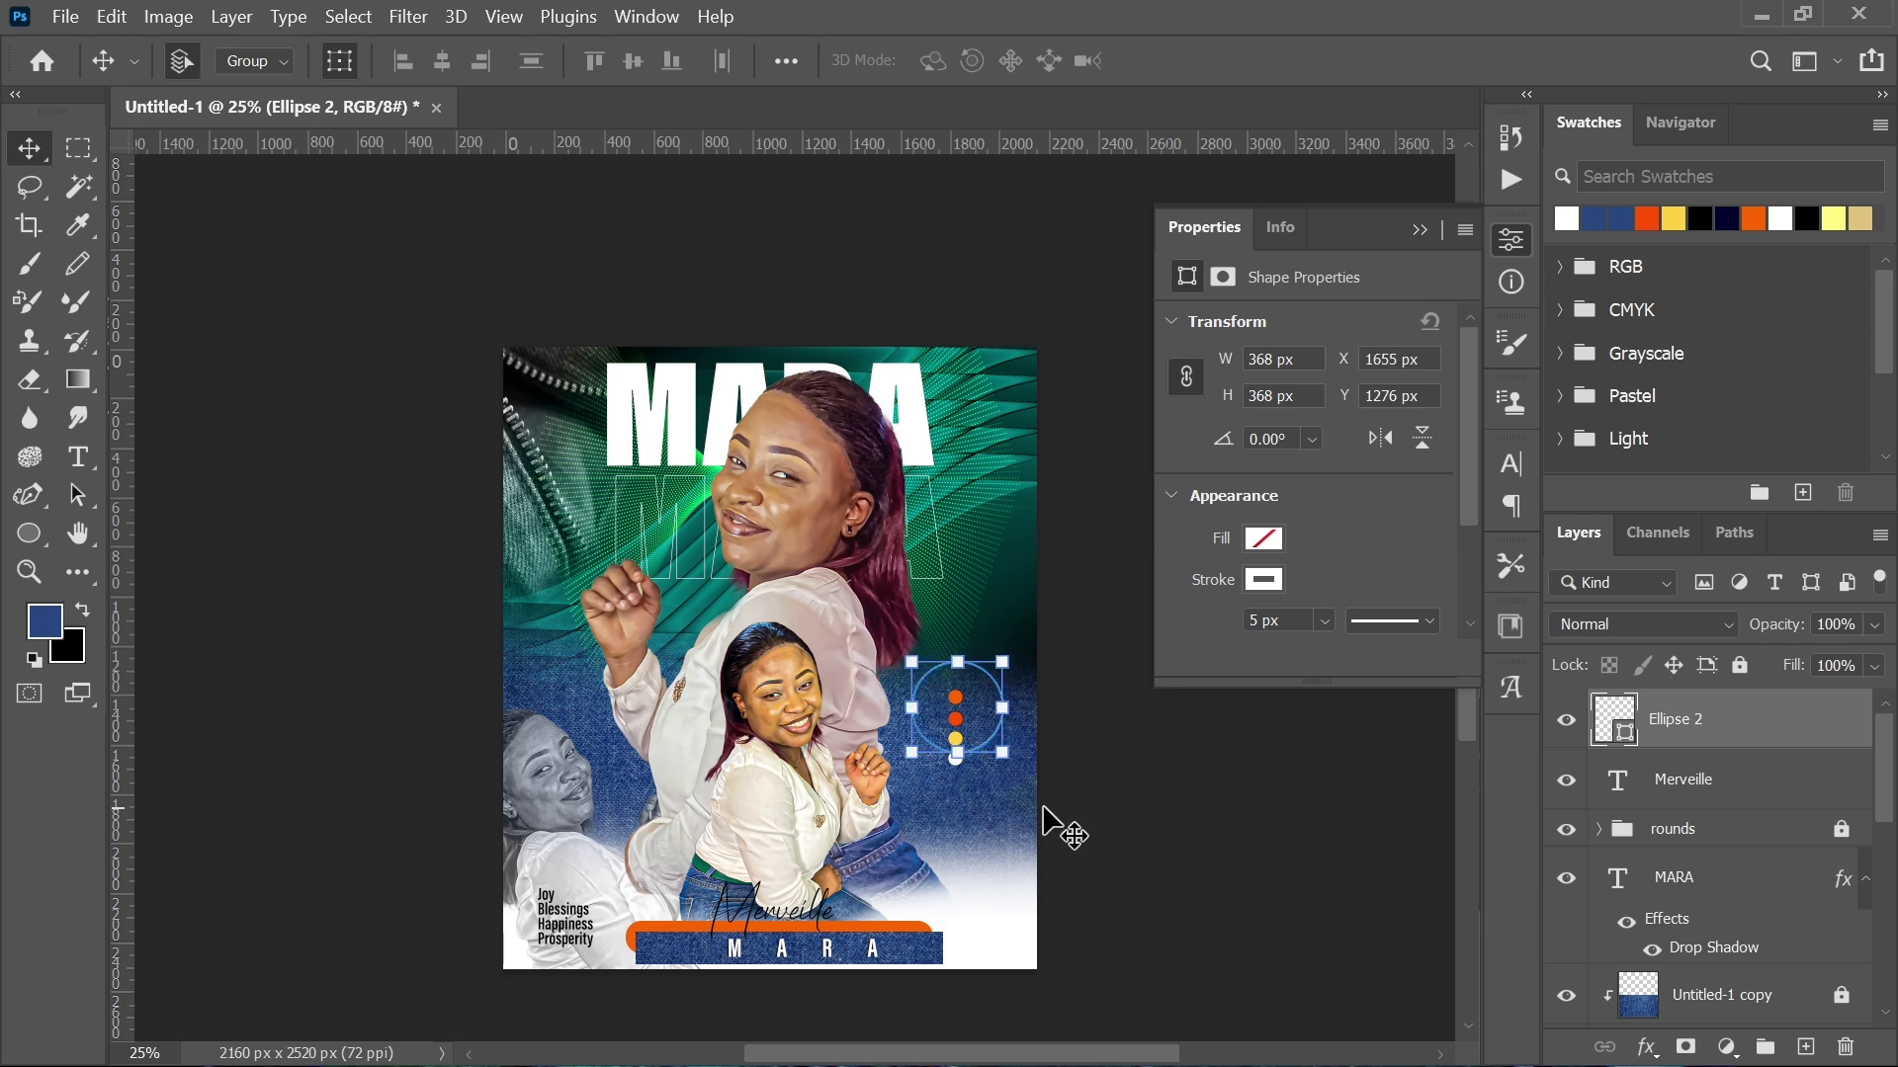
{"action": "key", "text": "Left"}
{"action": "key", "text": "Left"}
{"action": "key", "text": "Left"}
Step: Add horizontal and vertical guides crossing at the ring's centre and set the Ellipse tool to Path mode
{"action": "left_click_drag", "start_coordinate": [965, 146], "coordinate": [1008, 706]}
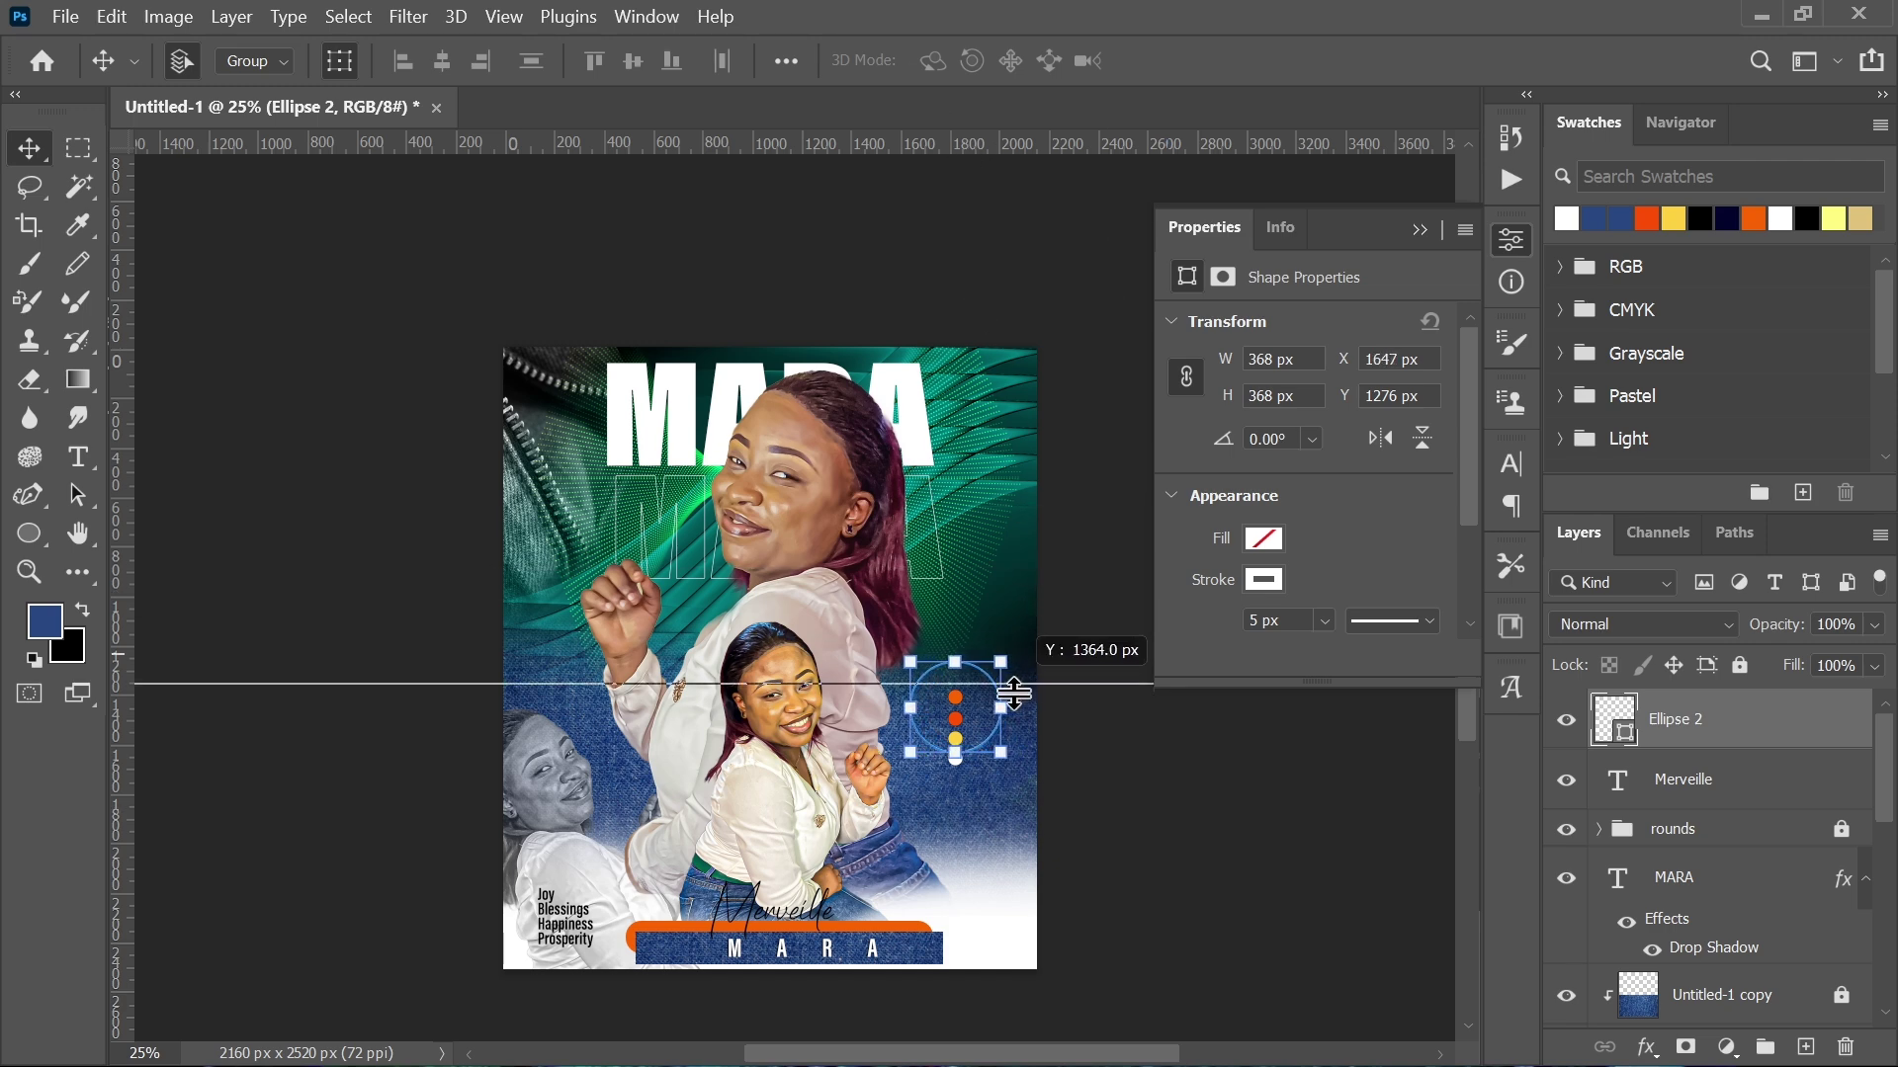
{"action": "left_click_drag", "start_coordinate": [119, 524], "coordinate": [955, 642]}
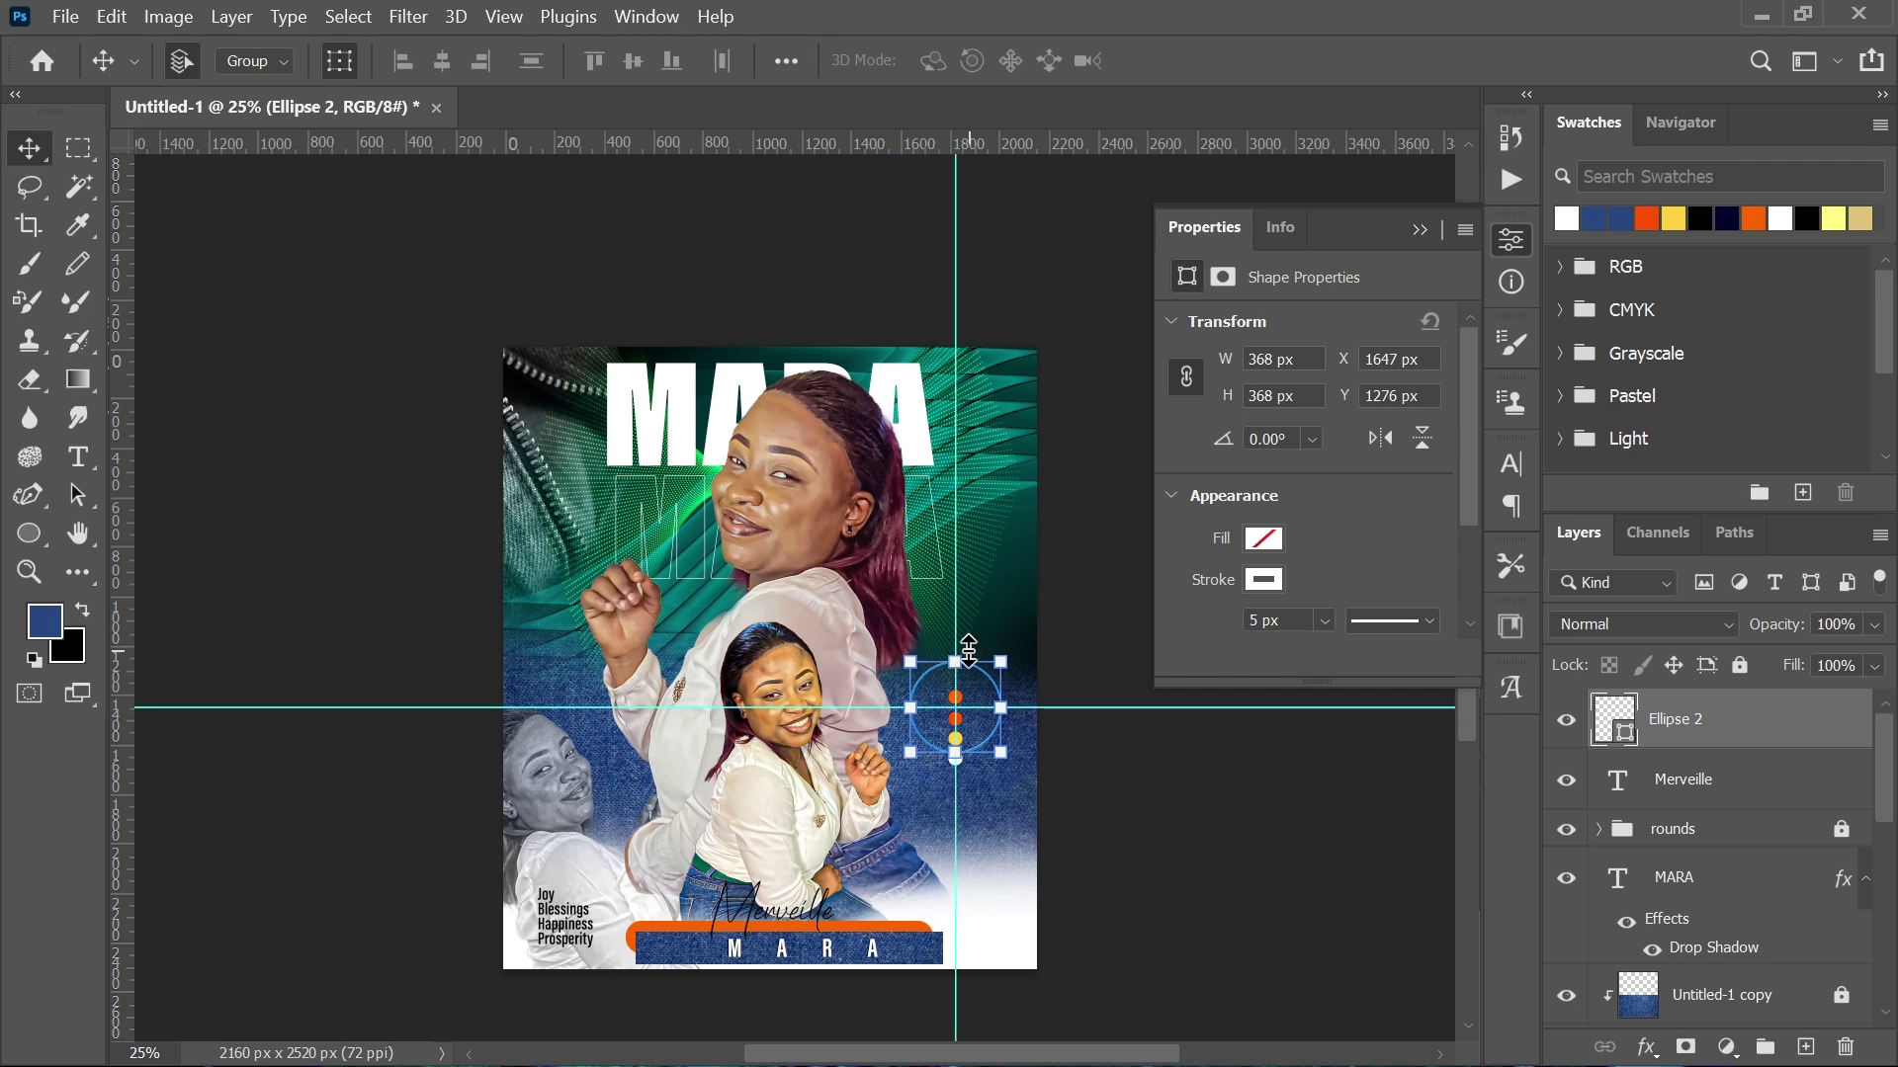
{"action": "left_click", "coordinate": [28, 534]}
{"action": "left_click", "coordinate": [212, 60]}
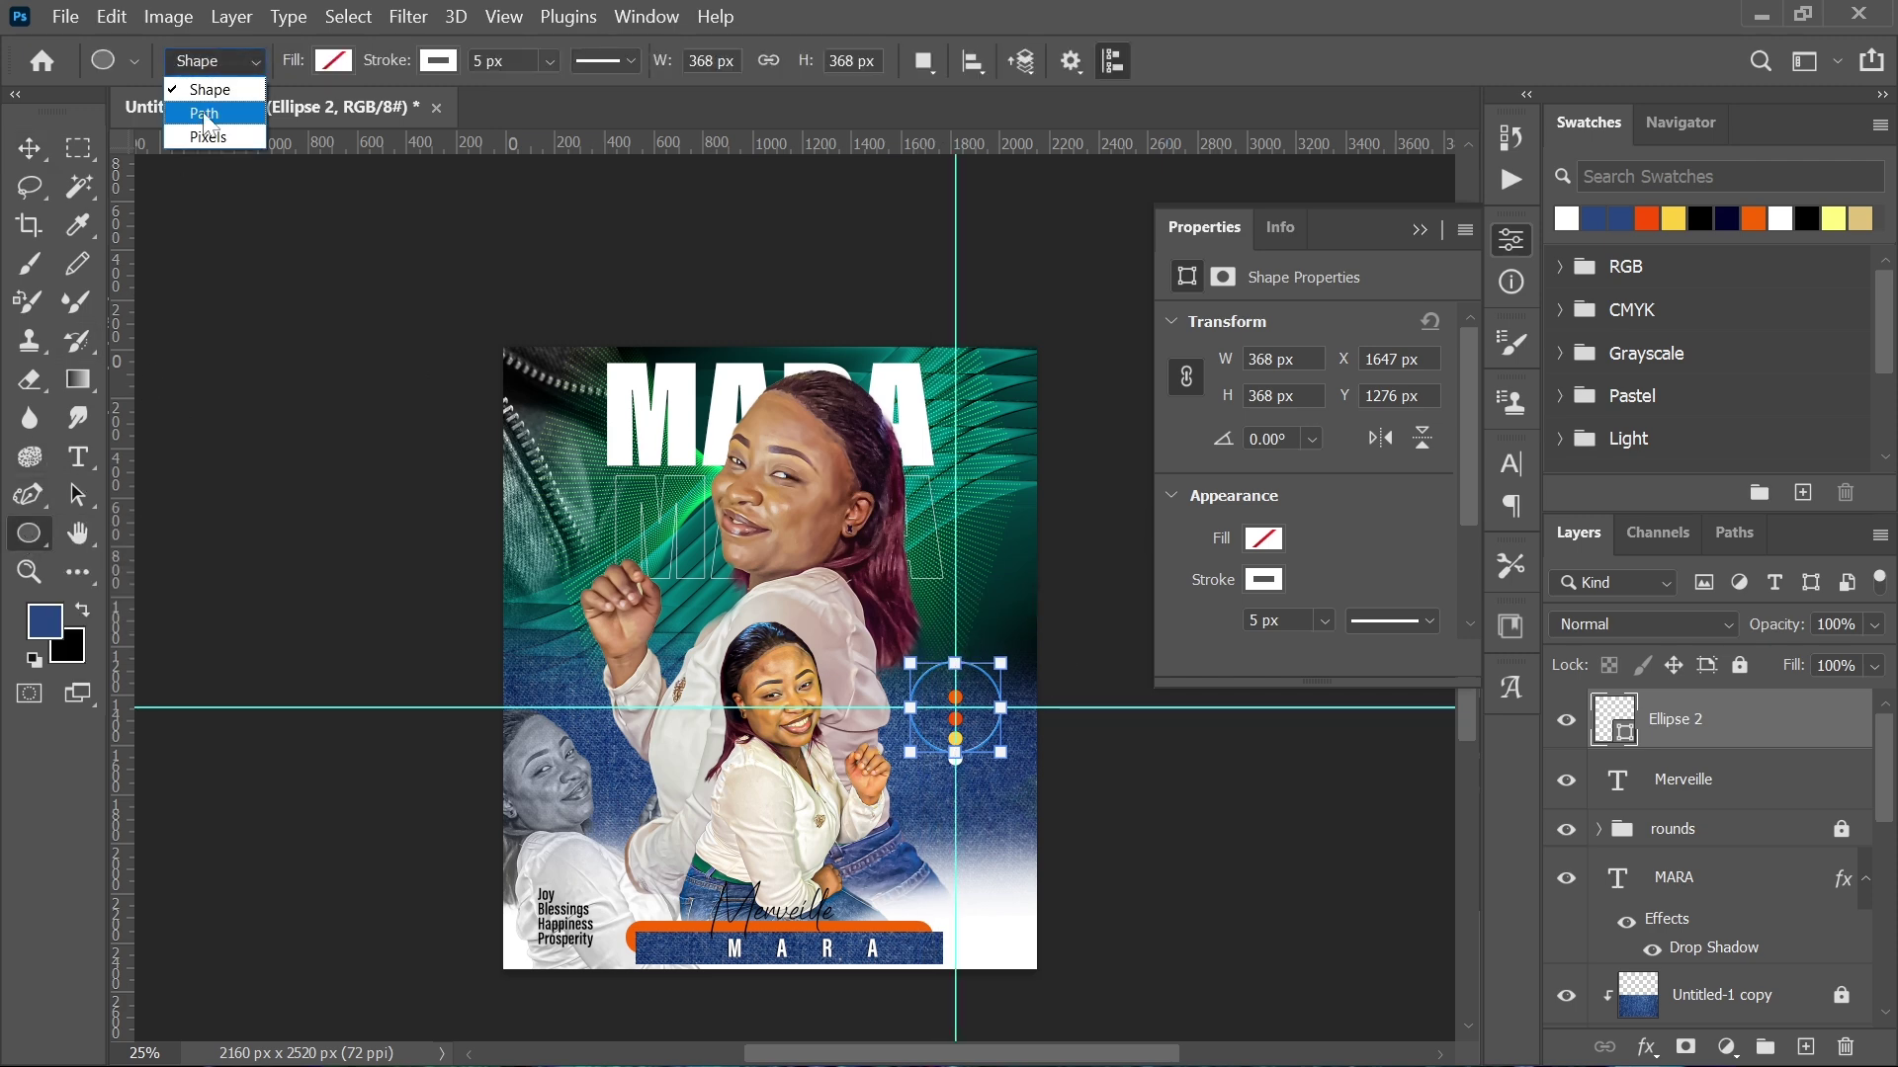
{"action": "left_click", "coordinate": [206, 113]}
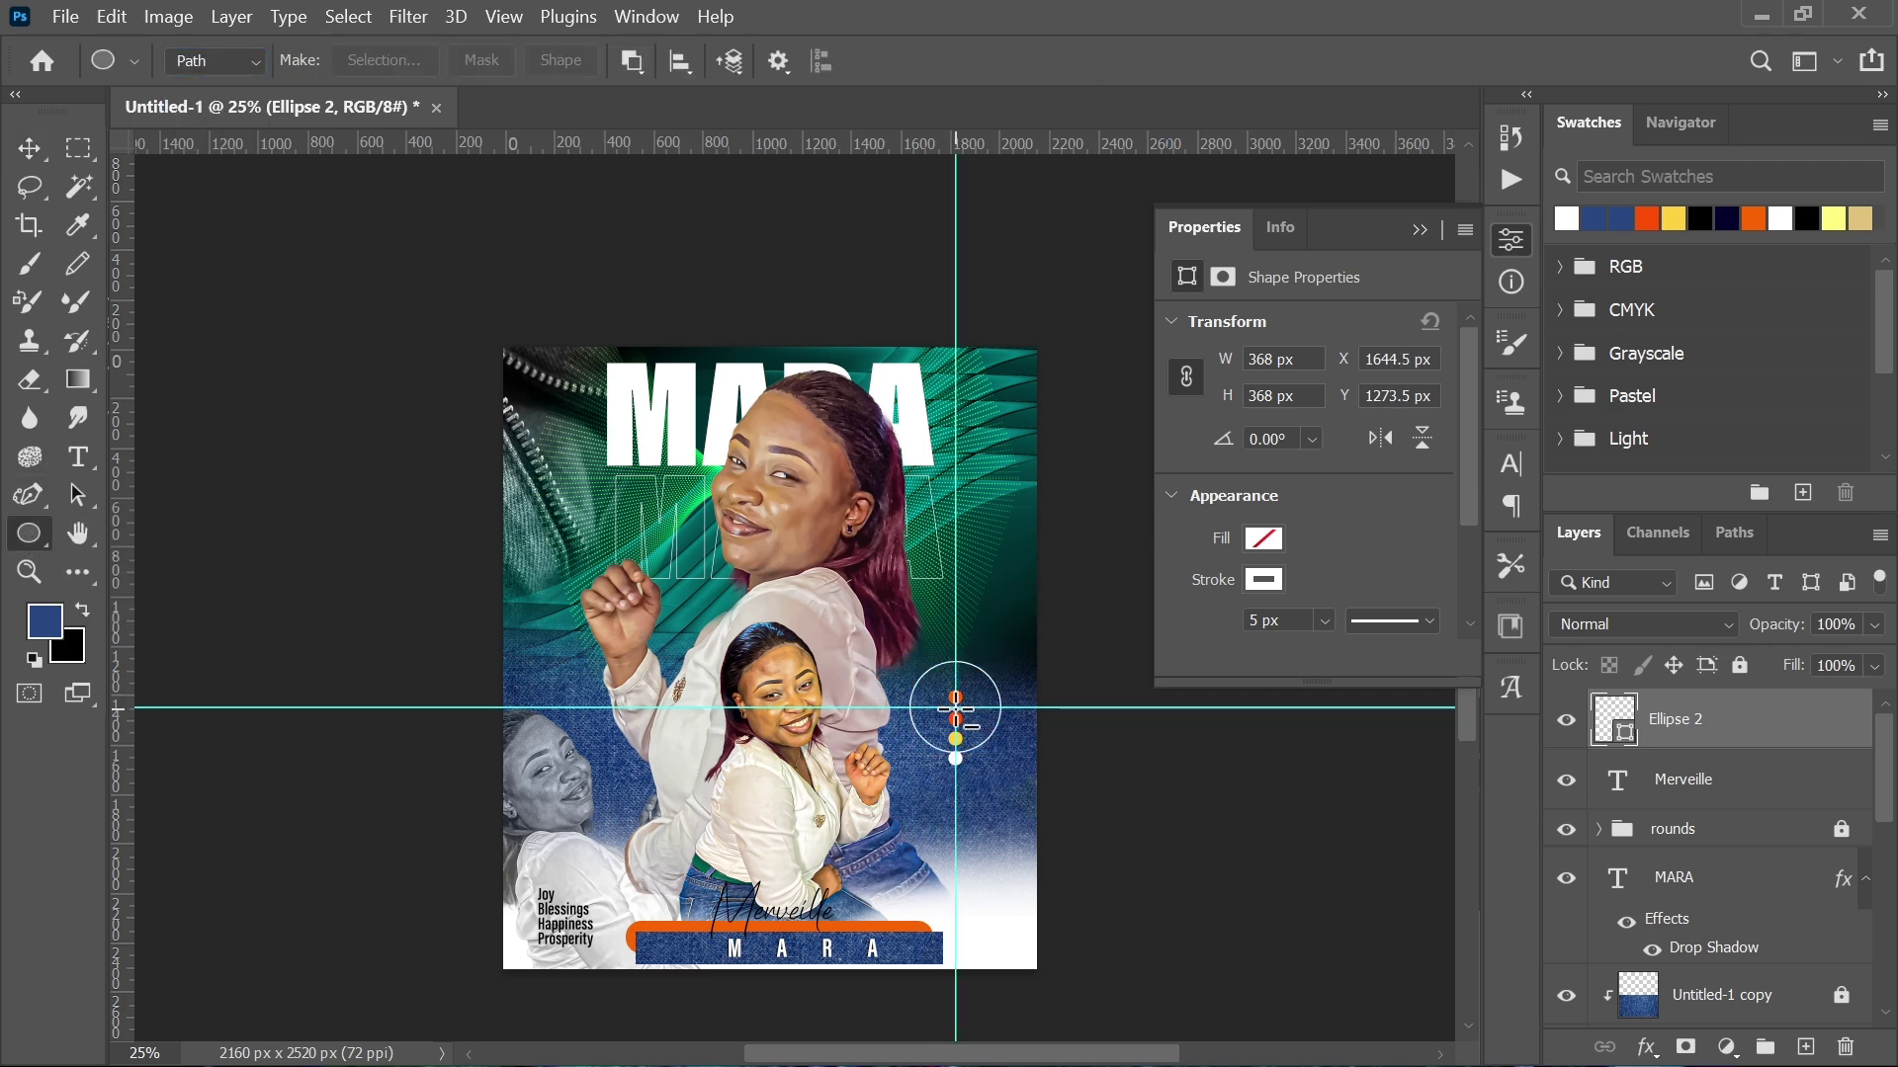
Step: Draw a circular path centred on the guides around the ring
{"action": "key", "text": "ctrl+plus"}
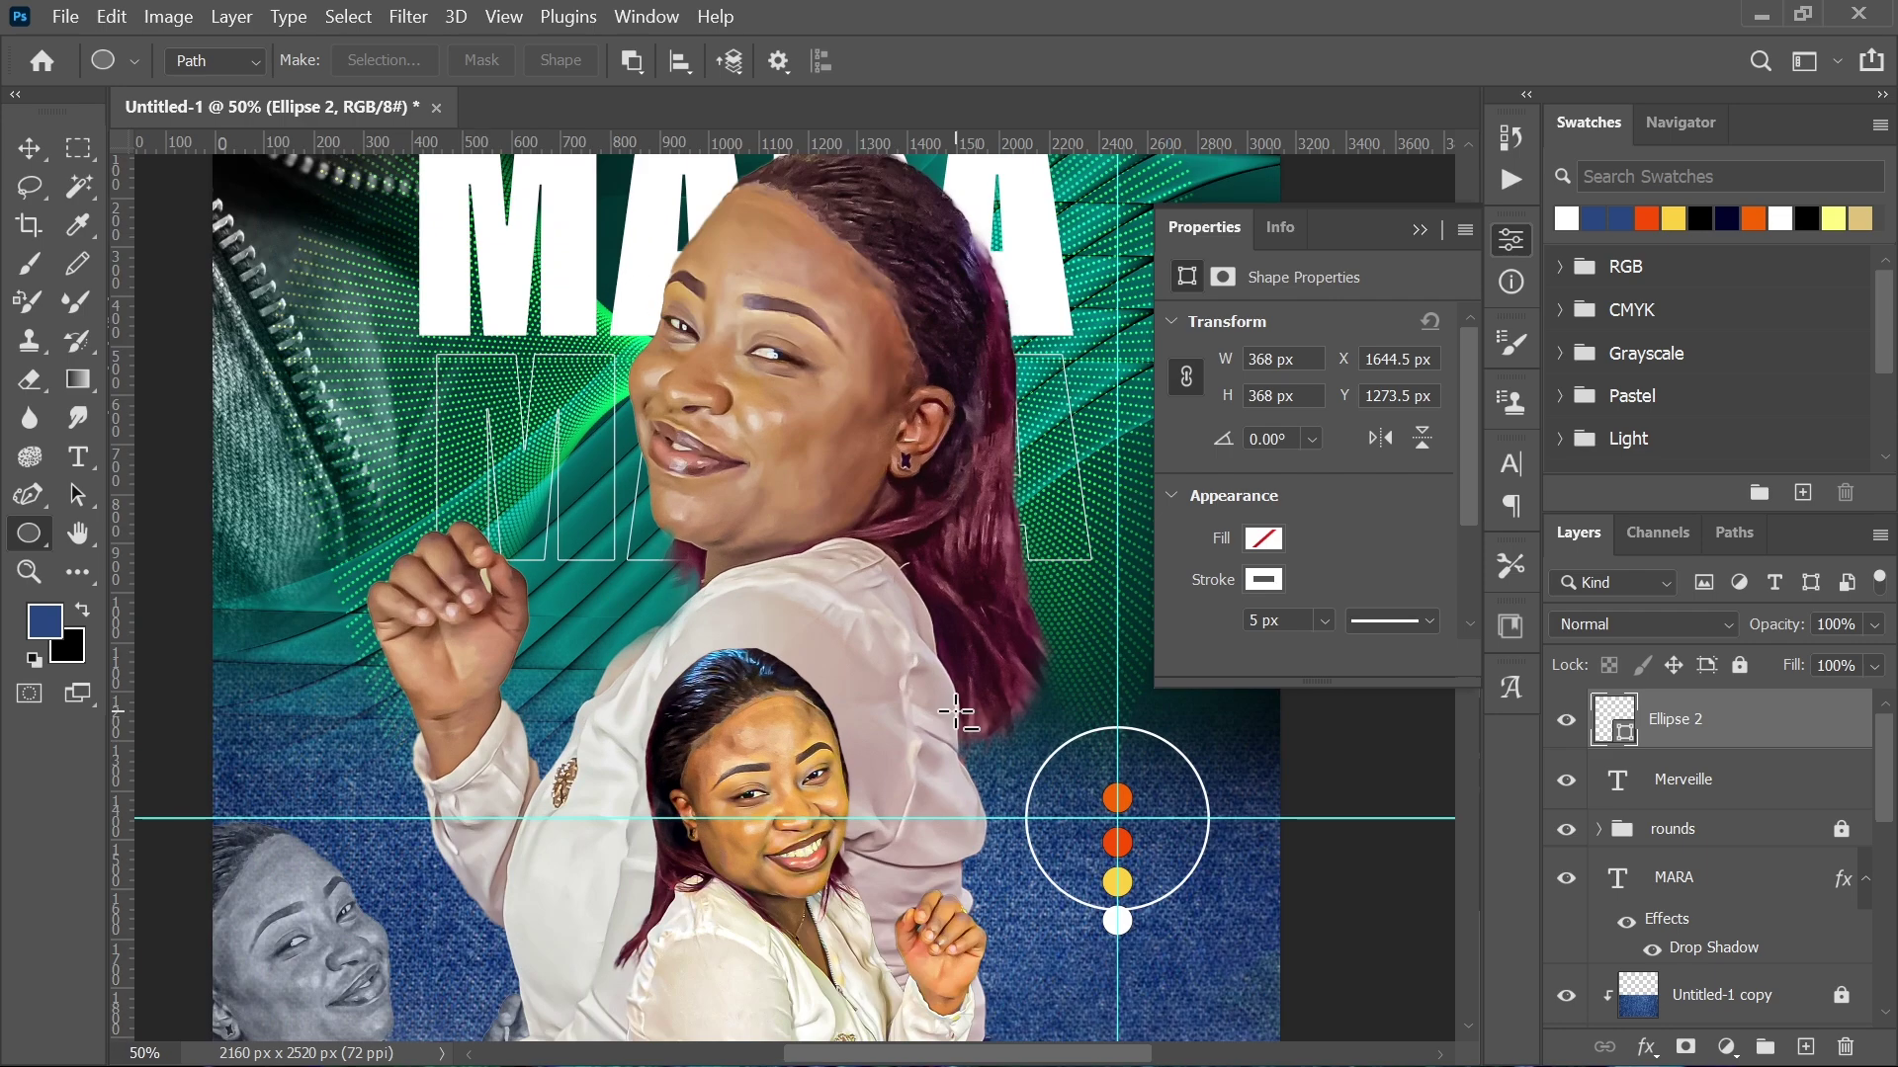
{"action": "left_click_drag", "start_coordinate": [1042, 817], "coordinate": [982, 618]}
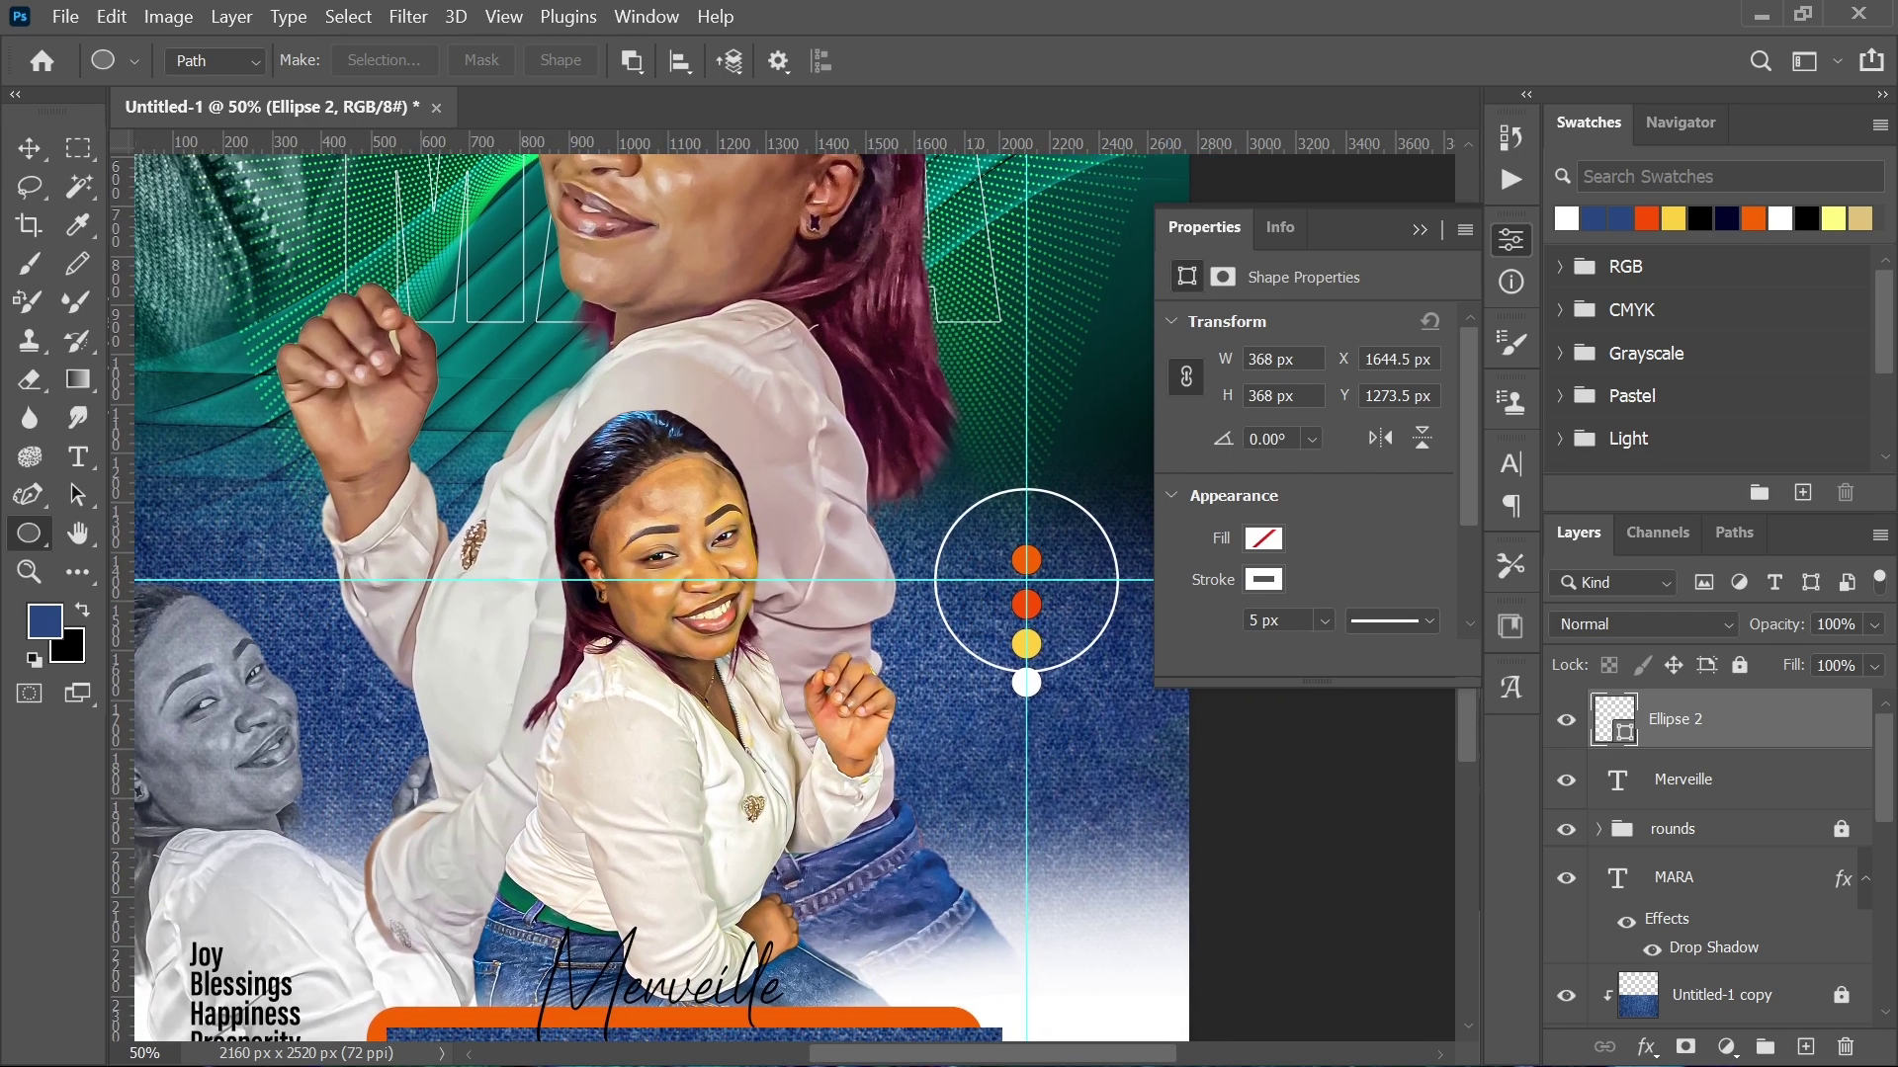
{"action": "left_click", "coordinate": [1423, 231]}
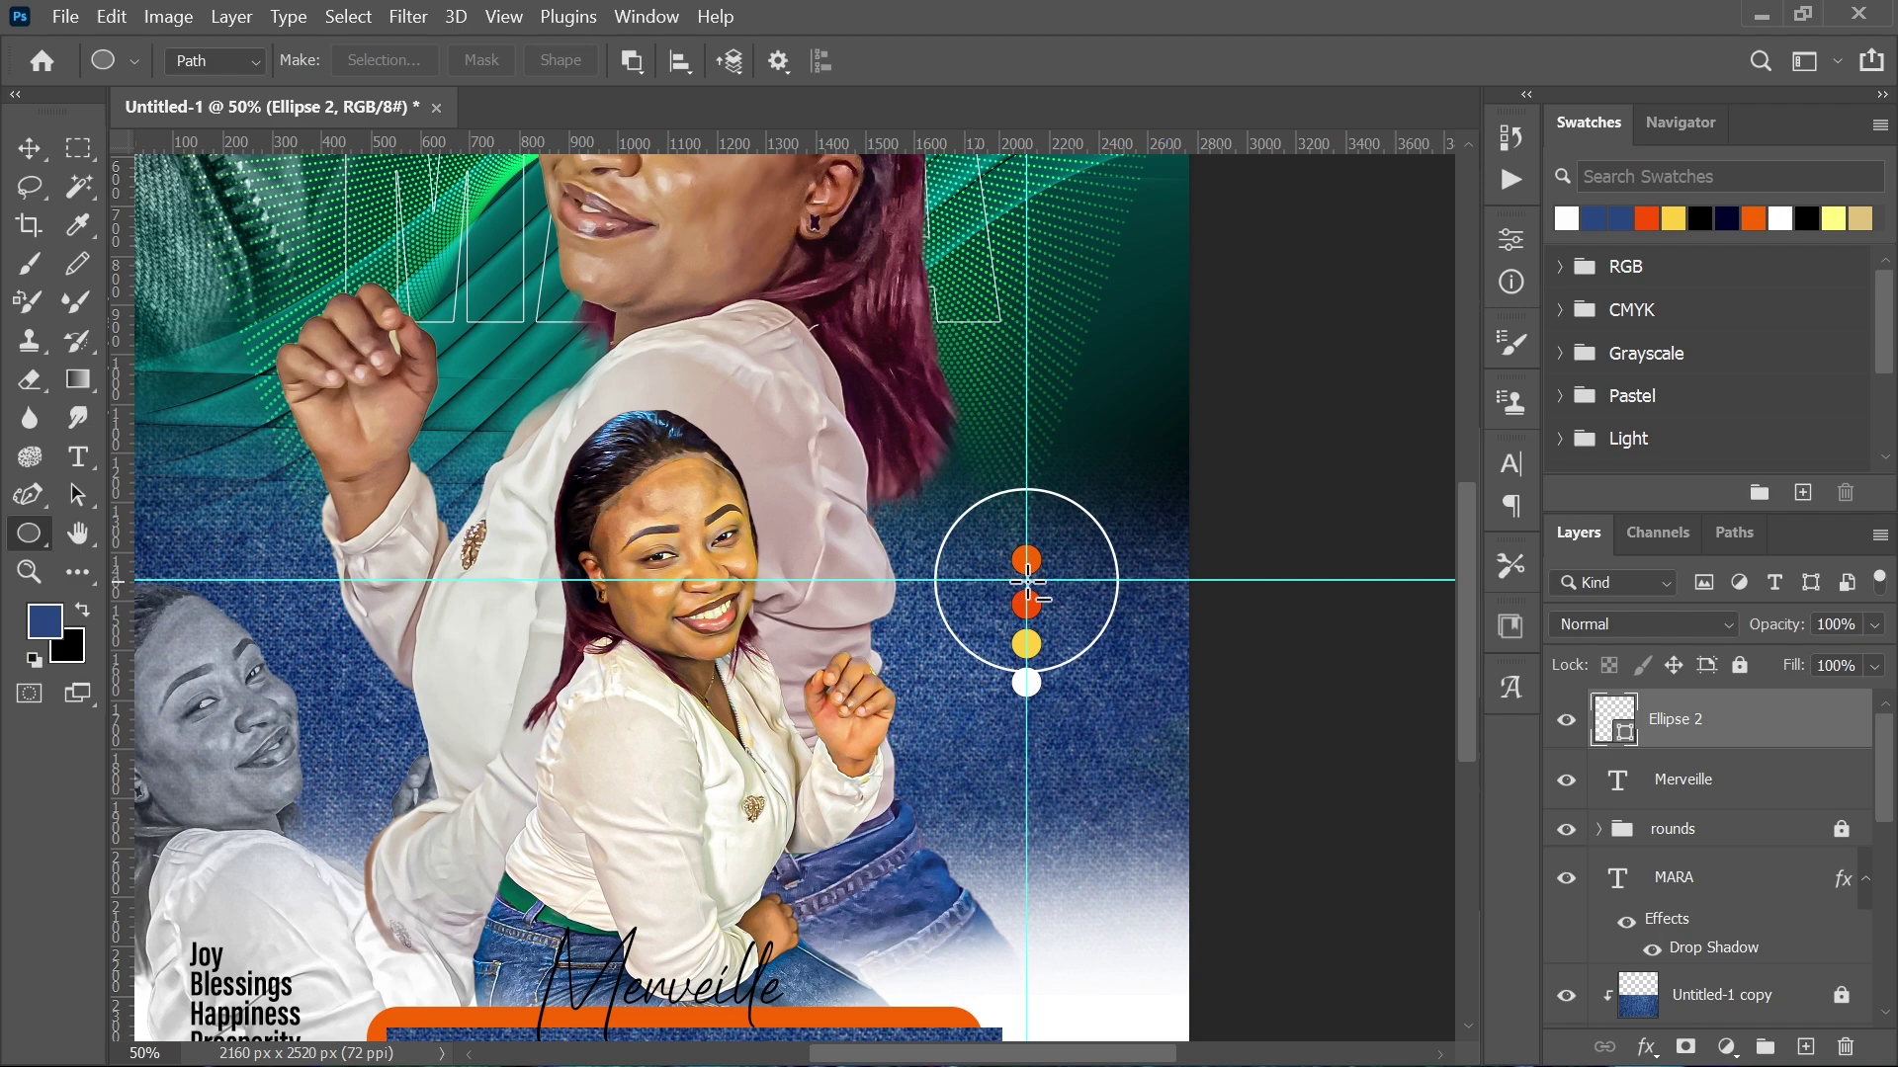
{"action": "left_click_drag", "start_coordinate": [1026, 580], "coordinate": [1100, 672]}
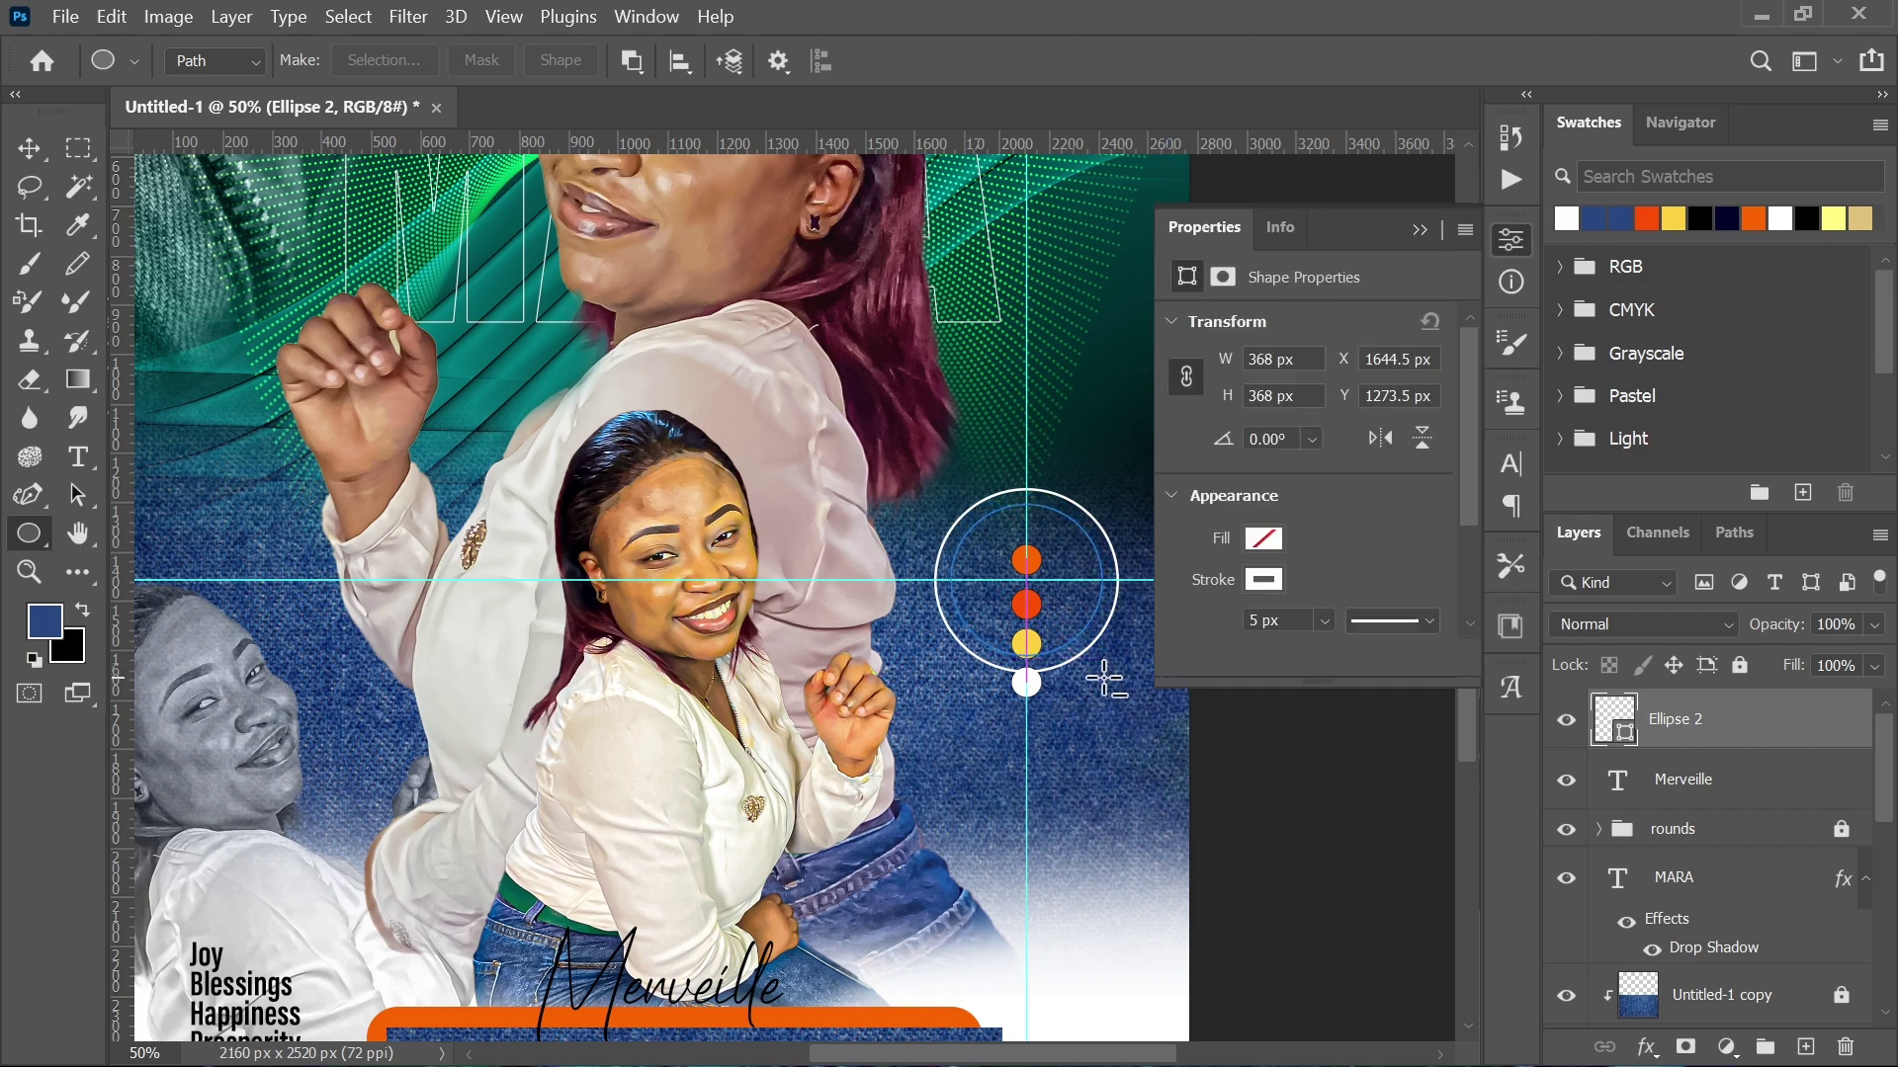
Step: Place the 'Mara' text on the circular path
{"action": "left_click", "coordinate": [78, 456]}
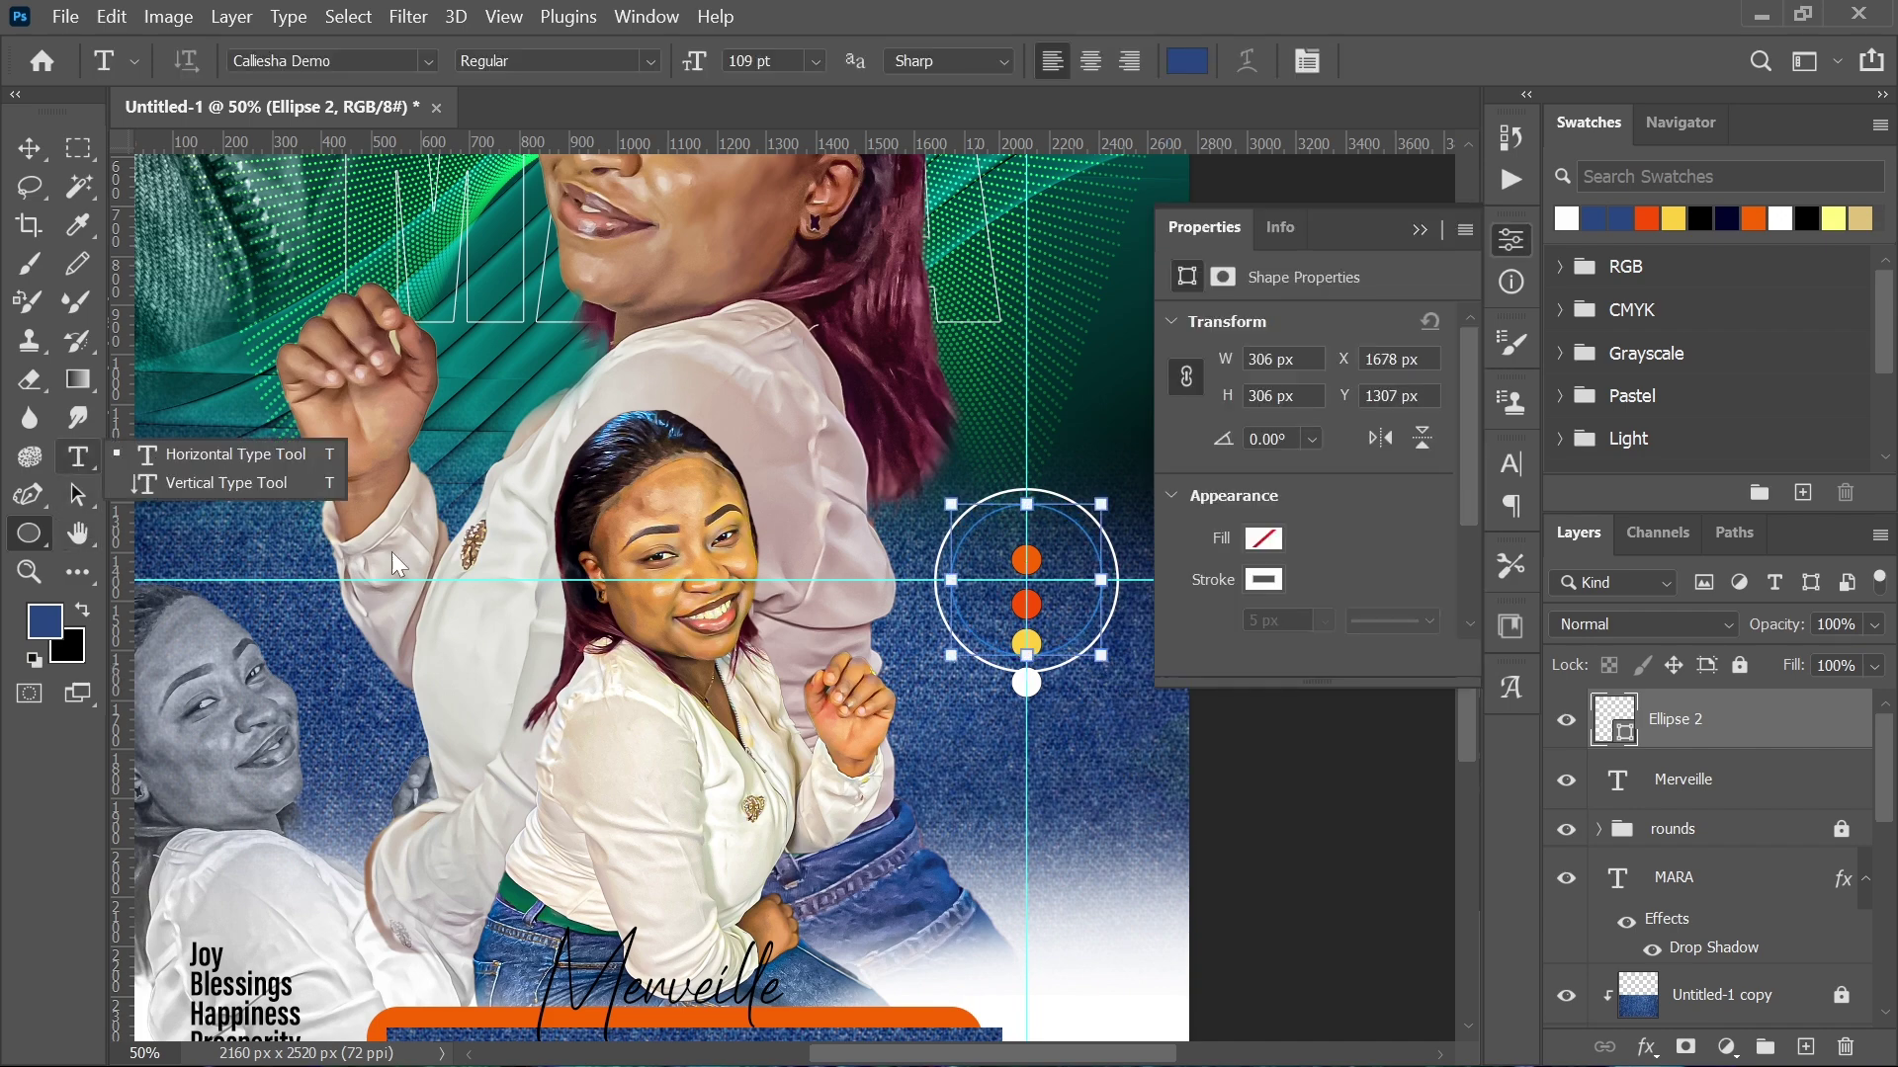
{"action": "left_click", "coordinate": [237, 452]}
{"action": "left_click", "coordinate": [975, 626]}
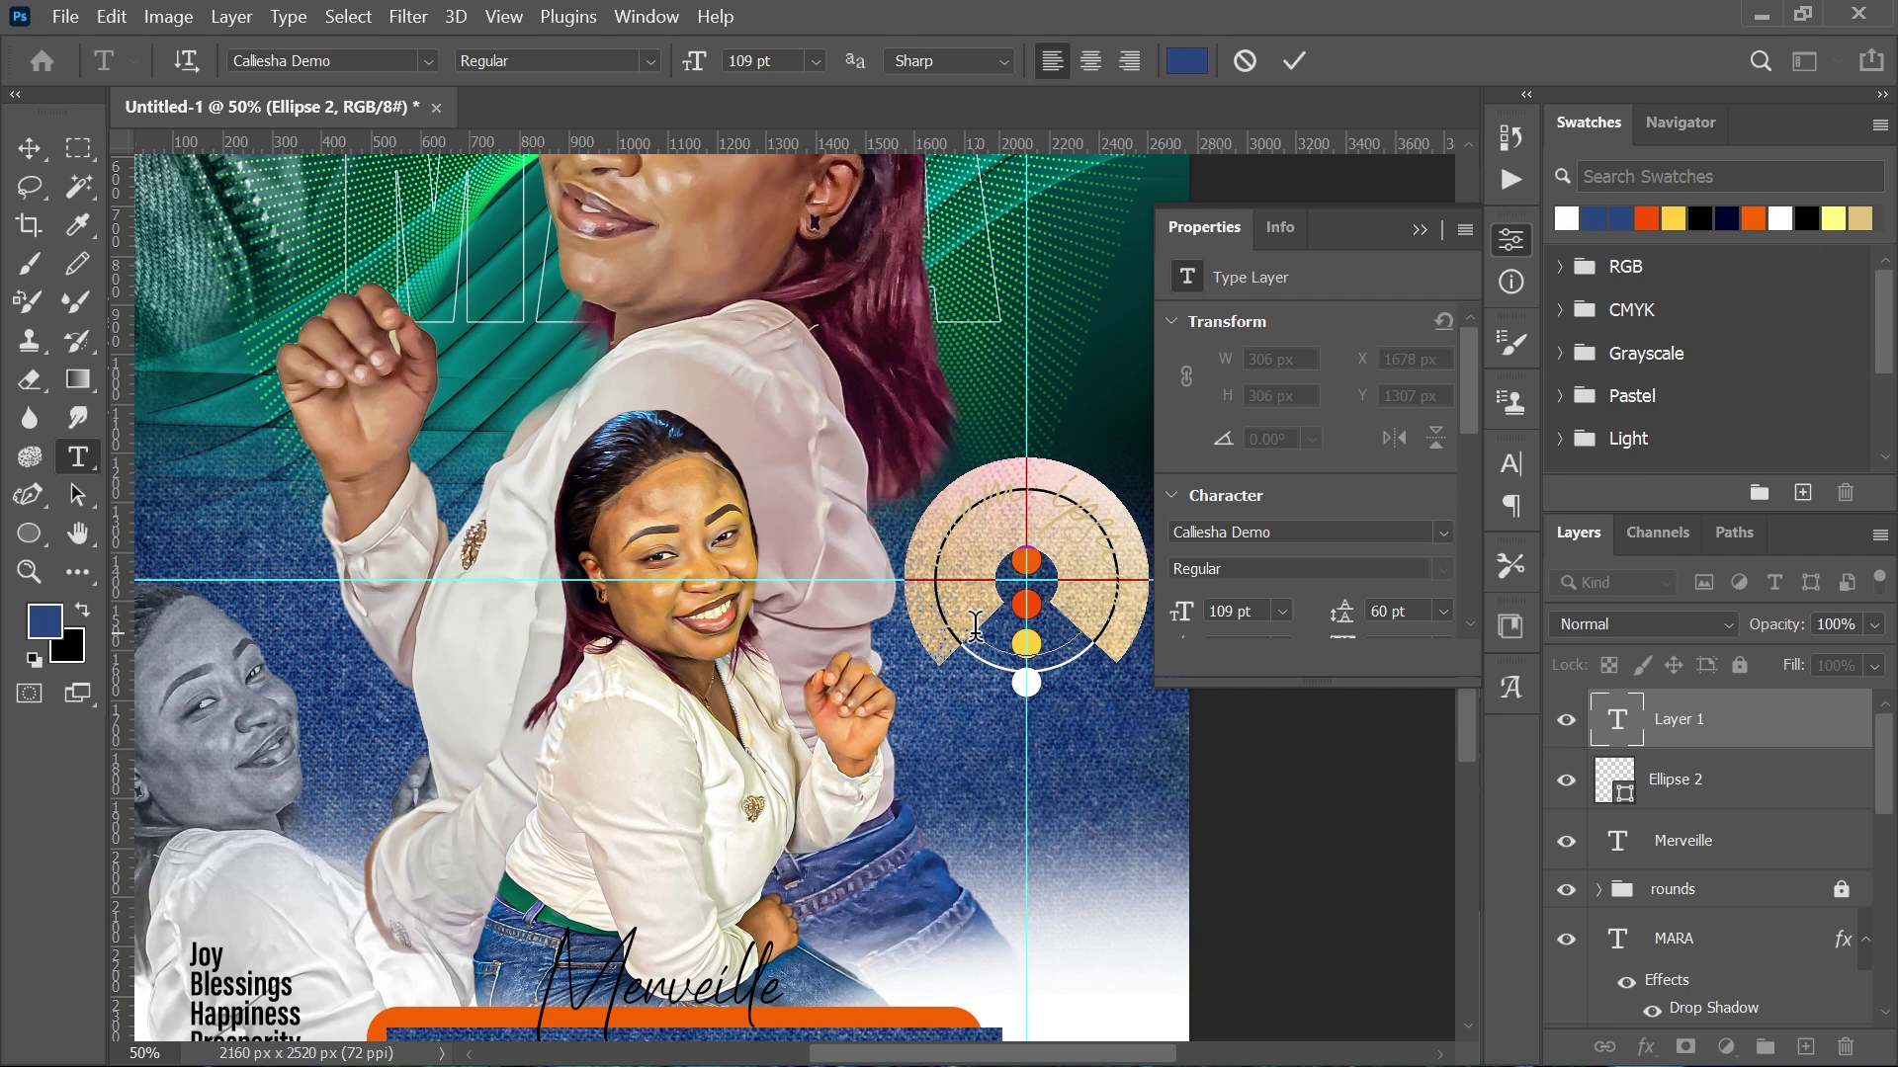
{"action": "key", "text": "BackSpace"}
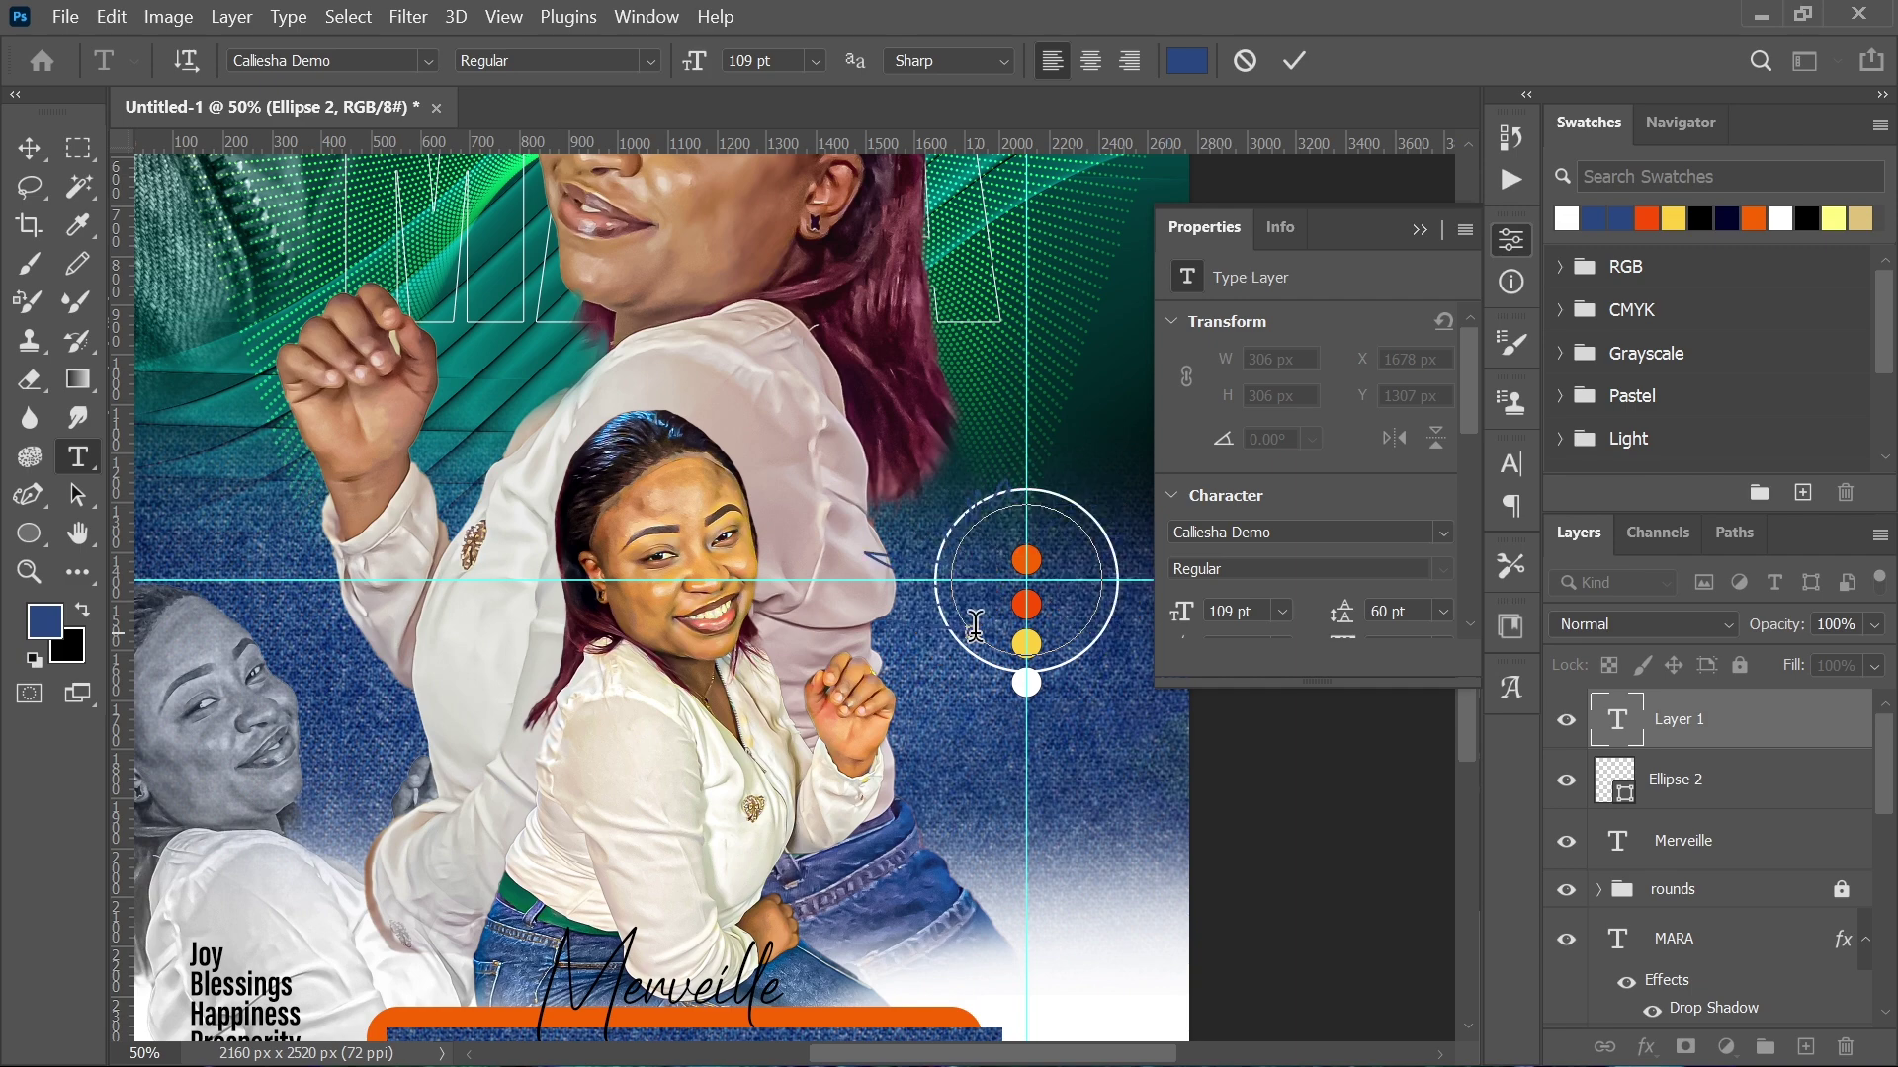
{"action": "left_click", "coordinate": [1294, 60]}
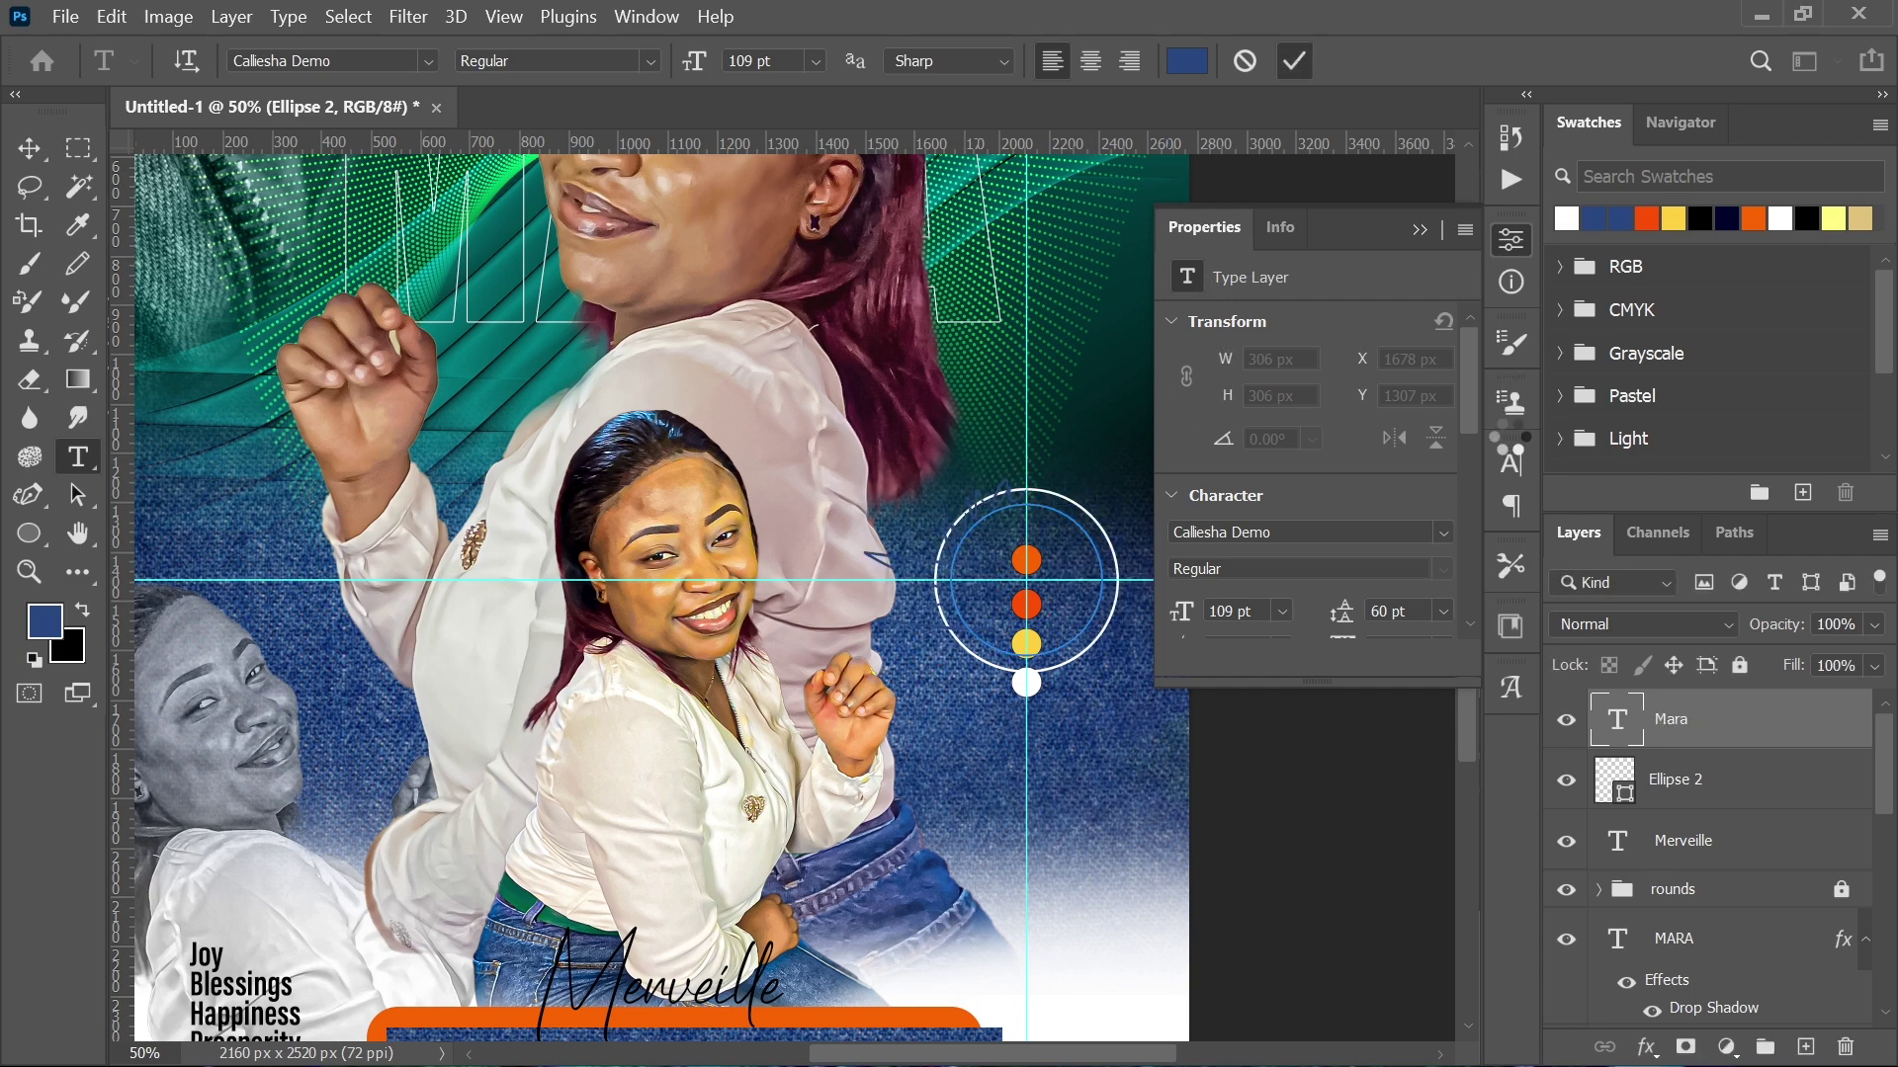
Step: Set the text font to Acumin Variable Concept ExtraCondensed Semibold, after trying Gabriela Spark
{"action": "left_click", "coordinate": [1511, 465]}
{"action": "left_click", "coordinate": [1332, 508]}
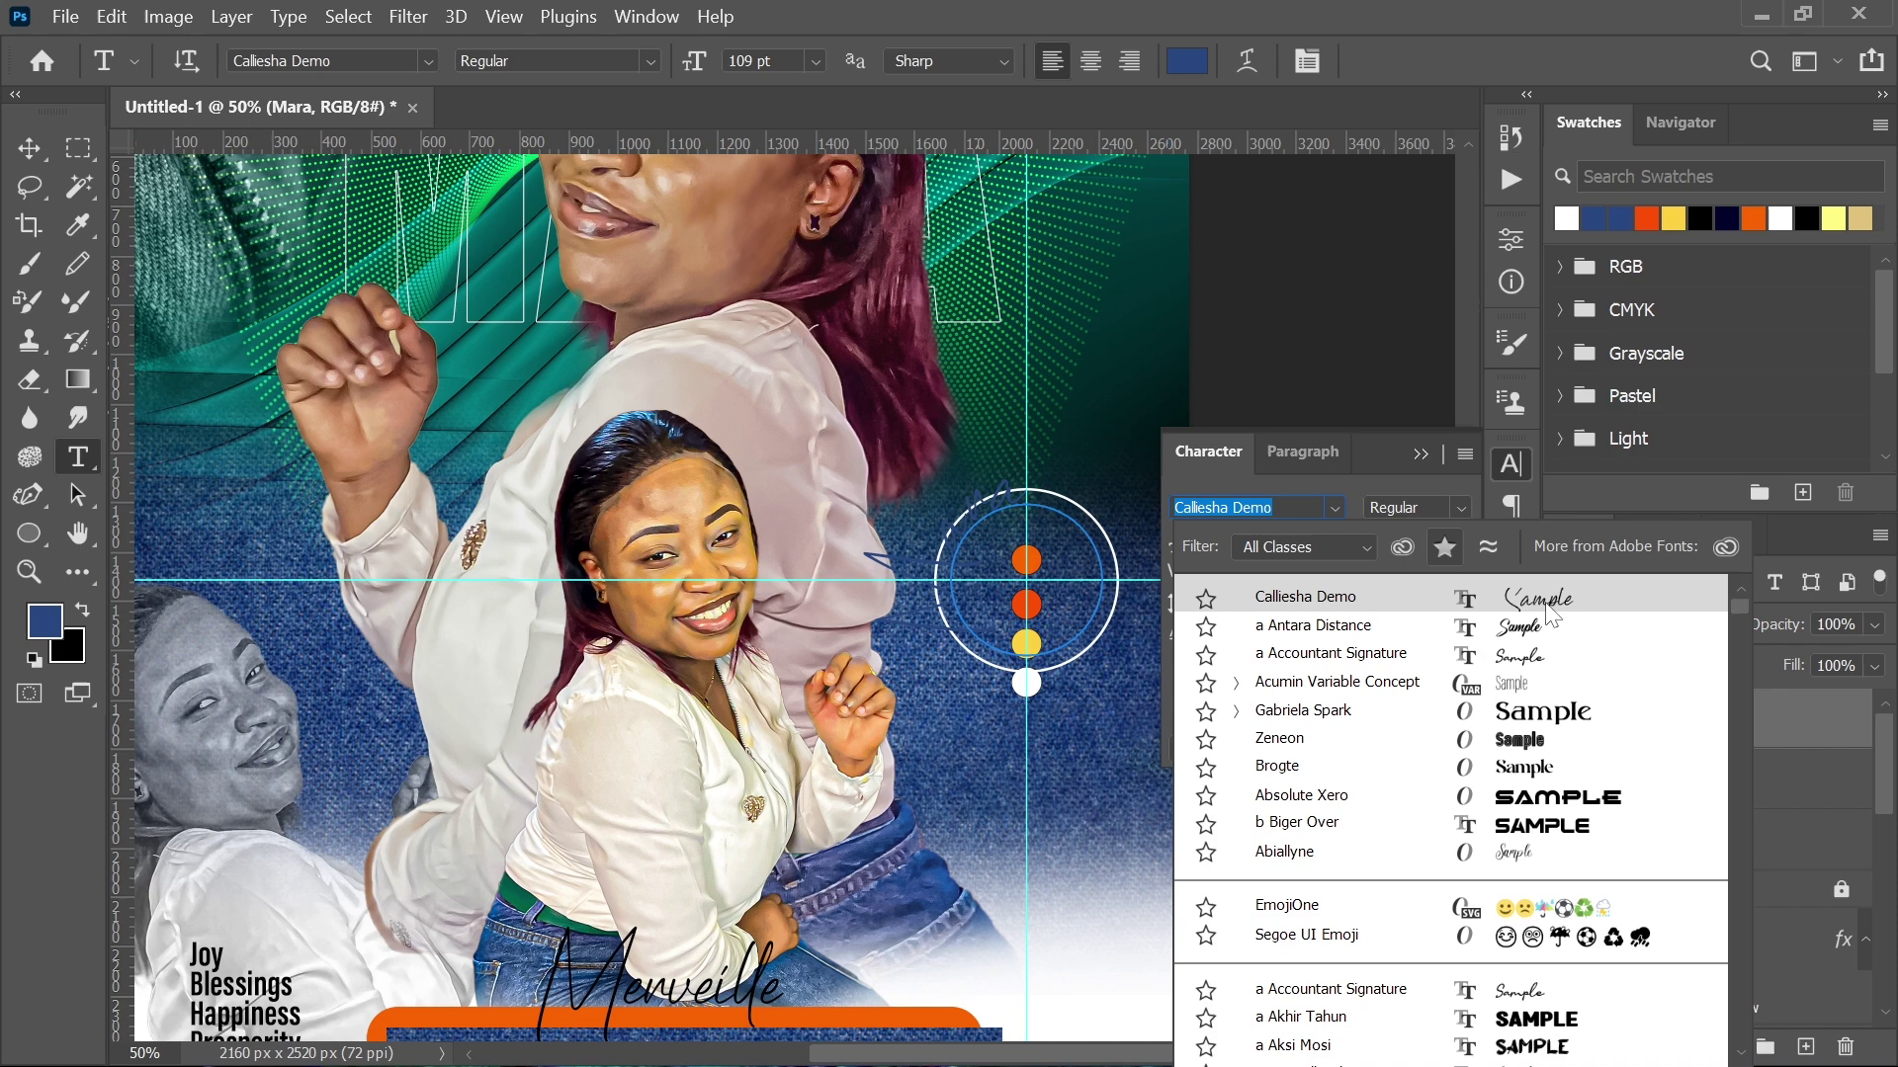
{"action": "left_click", "coordinate": [1520, 713]}
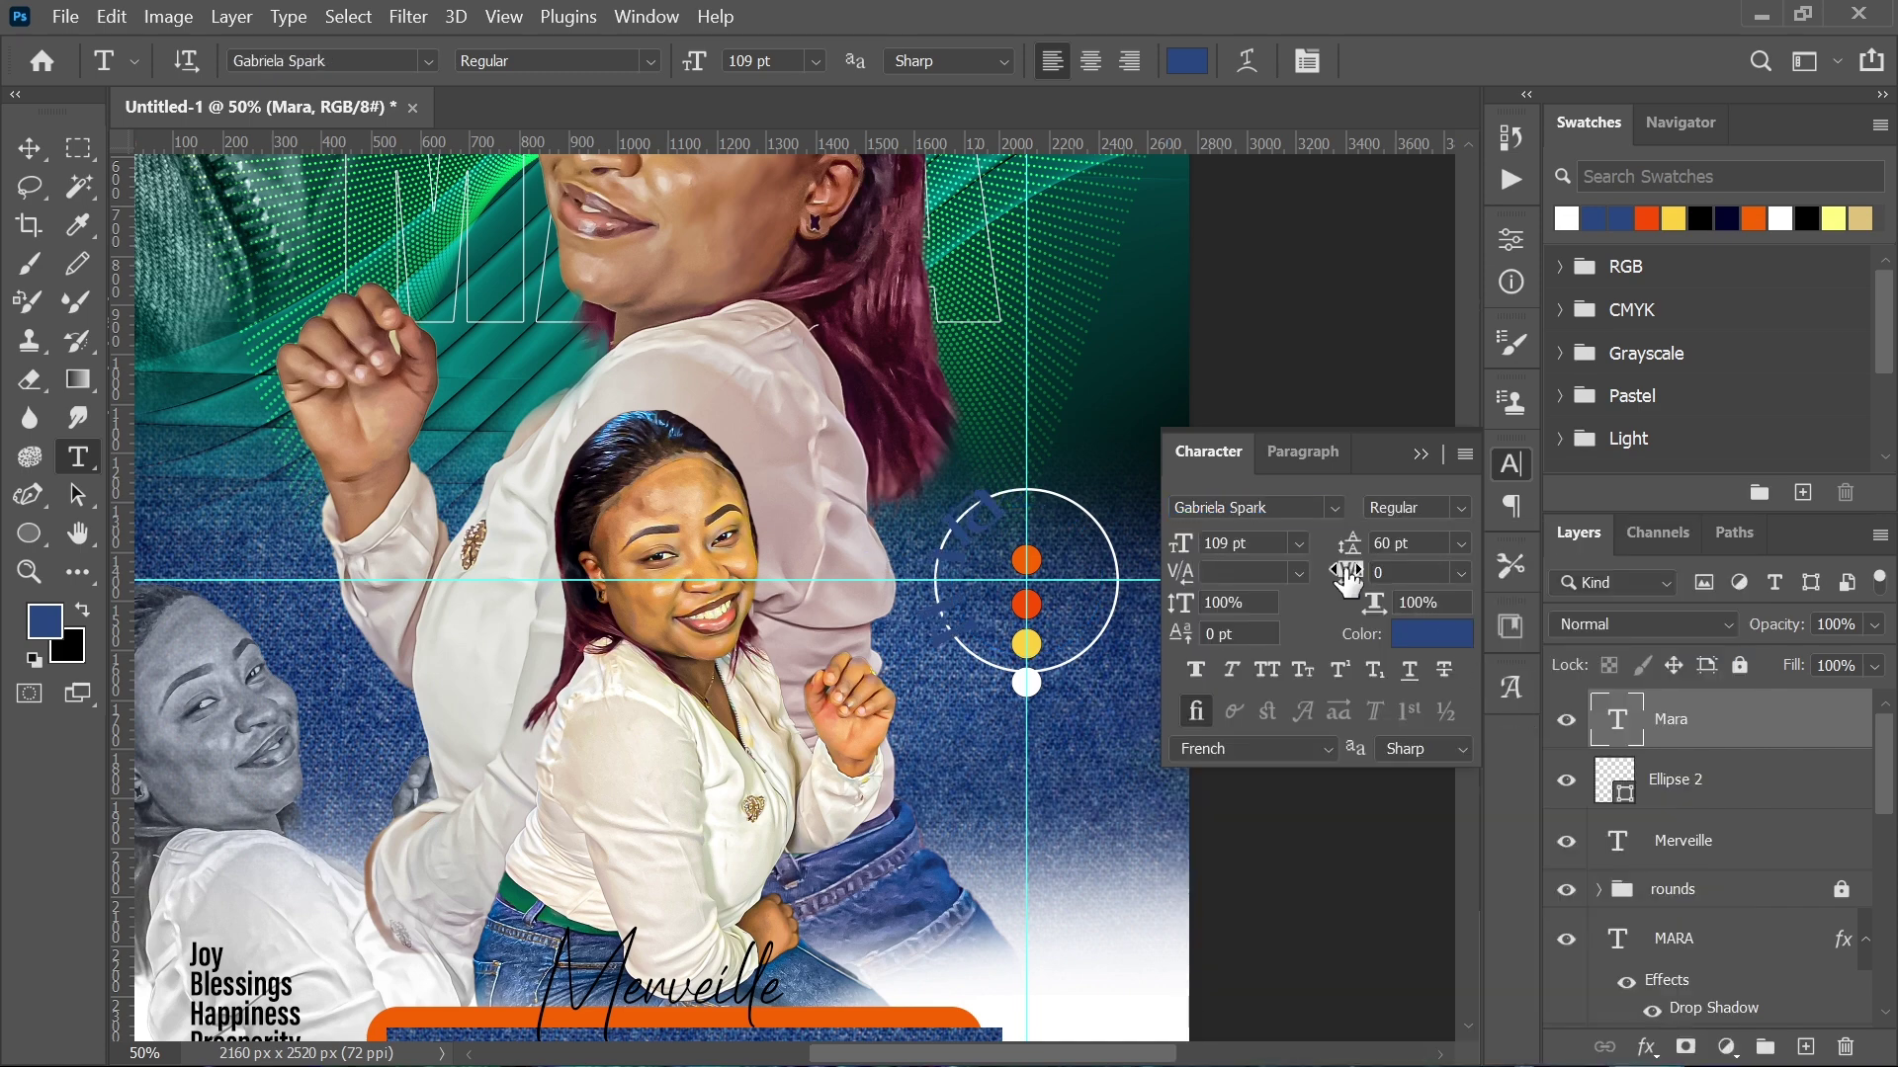
{"action": "left_click", "coordinate": [1344, 506]}
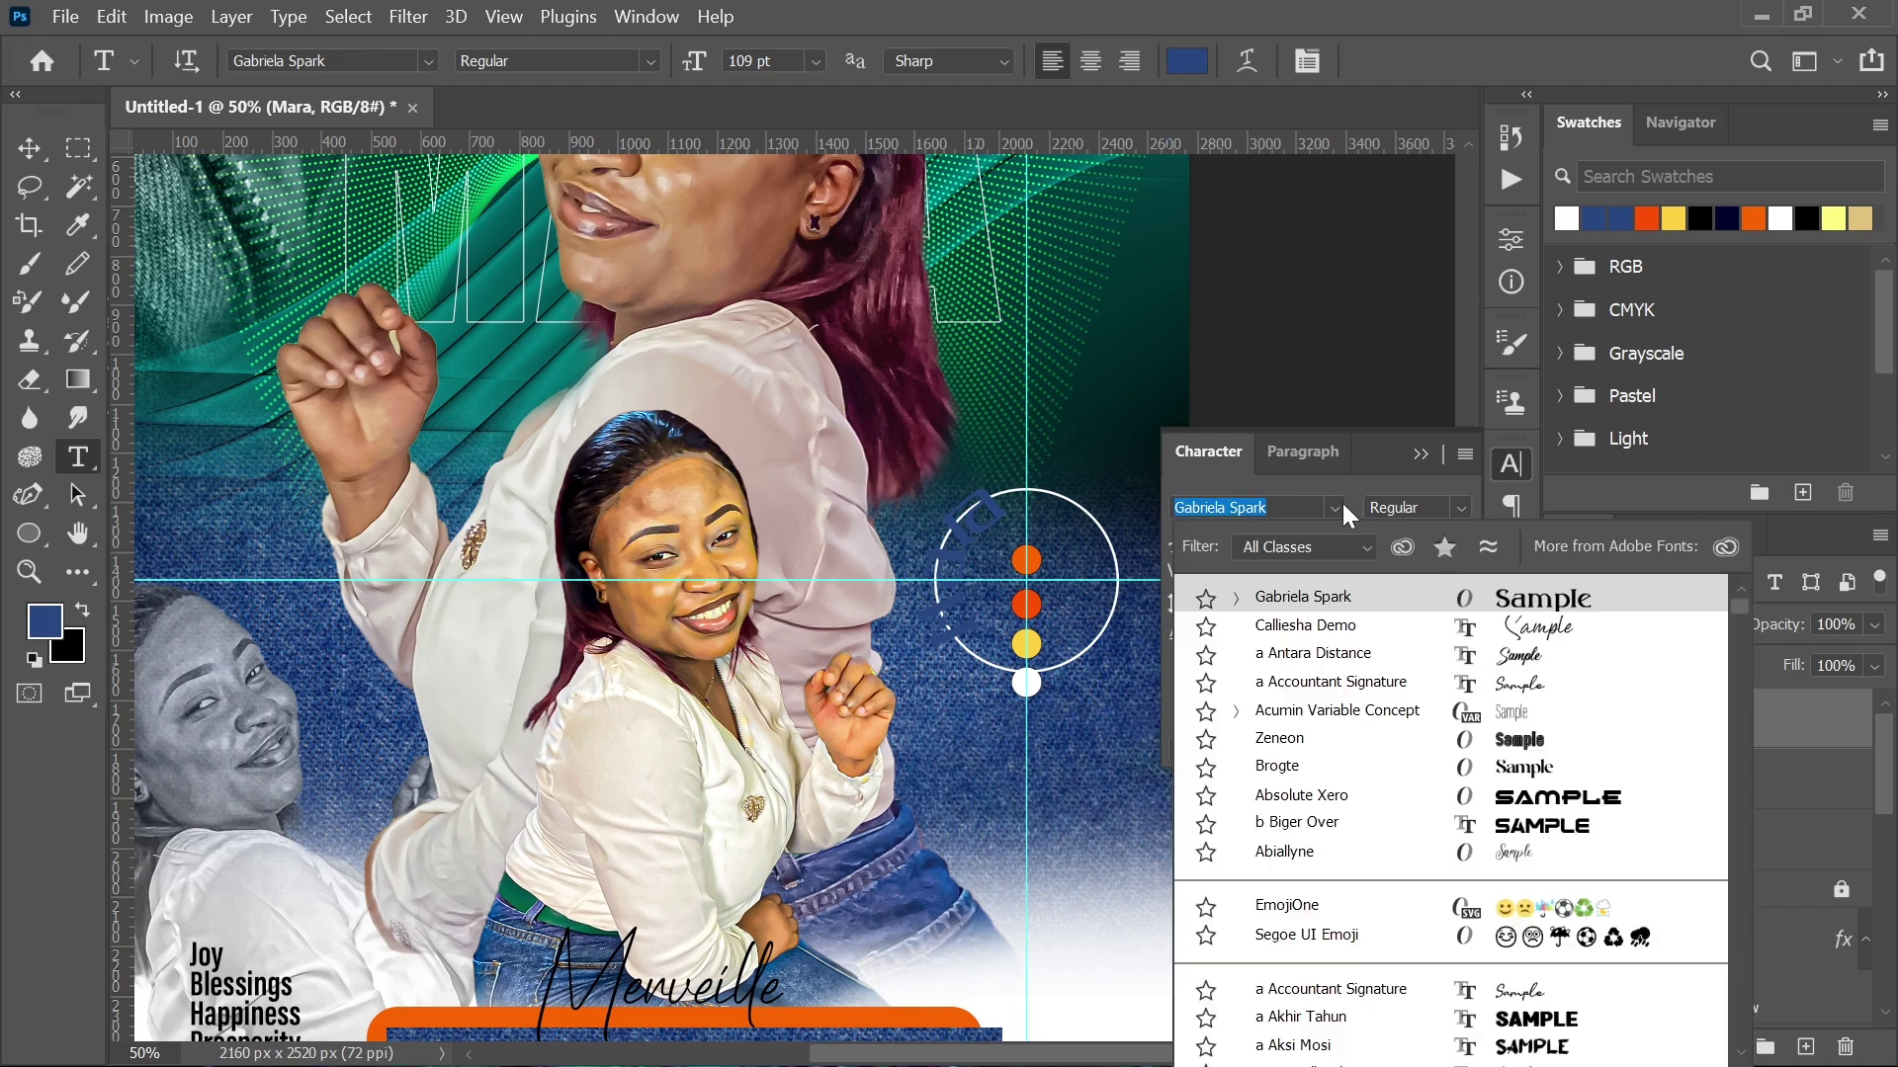
{"action": "left_click", "coordinate": [1519, 714]}
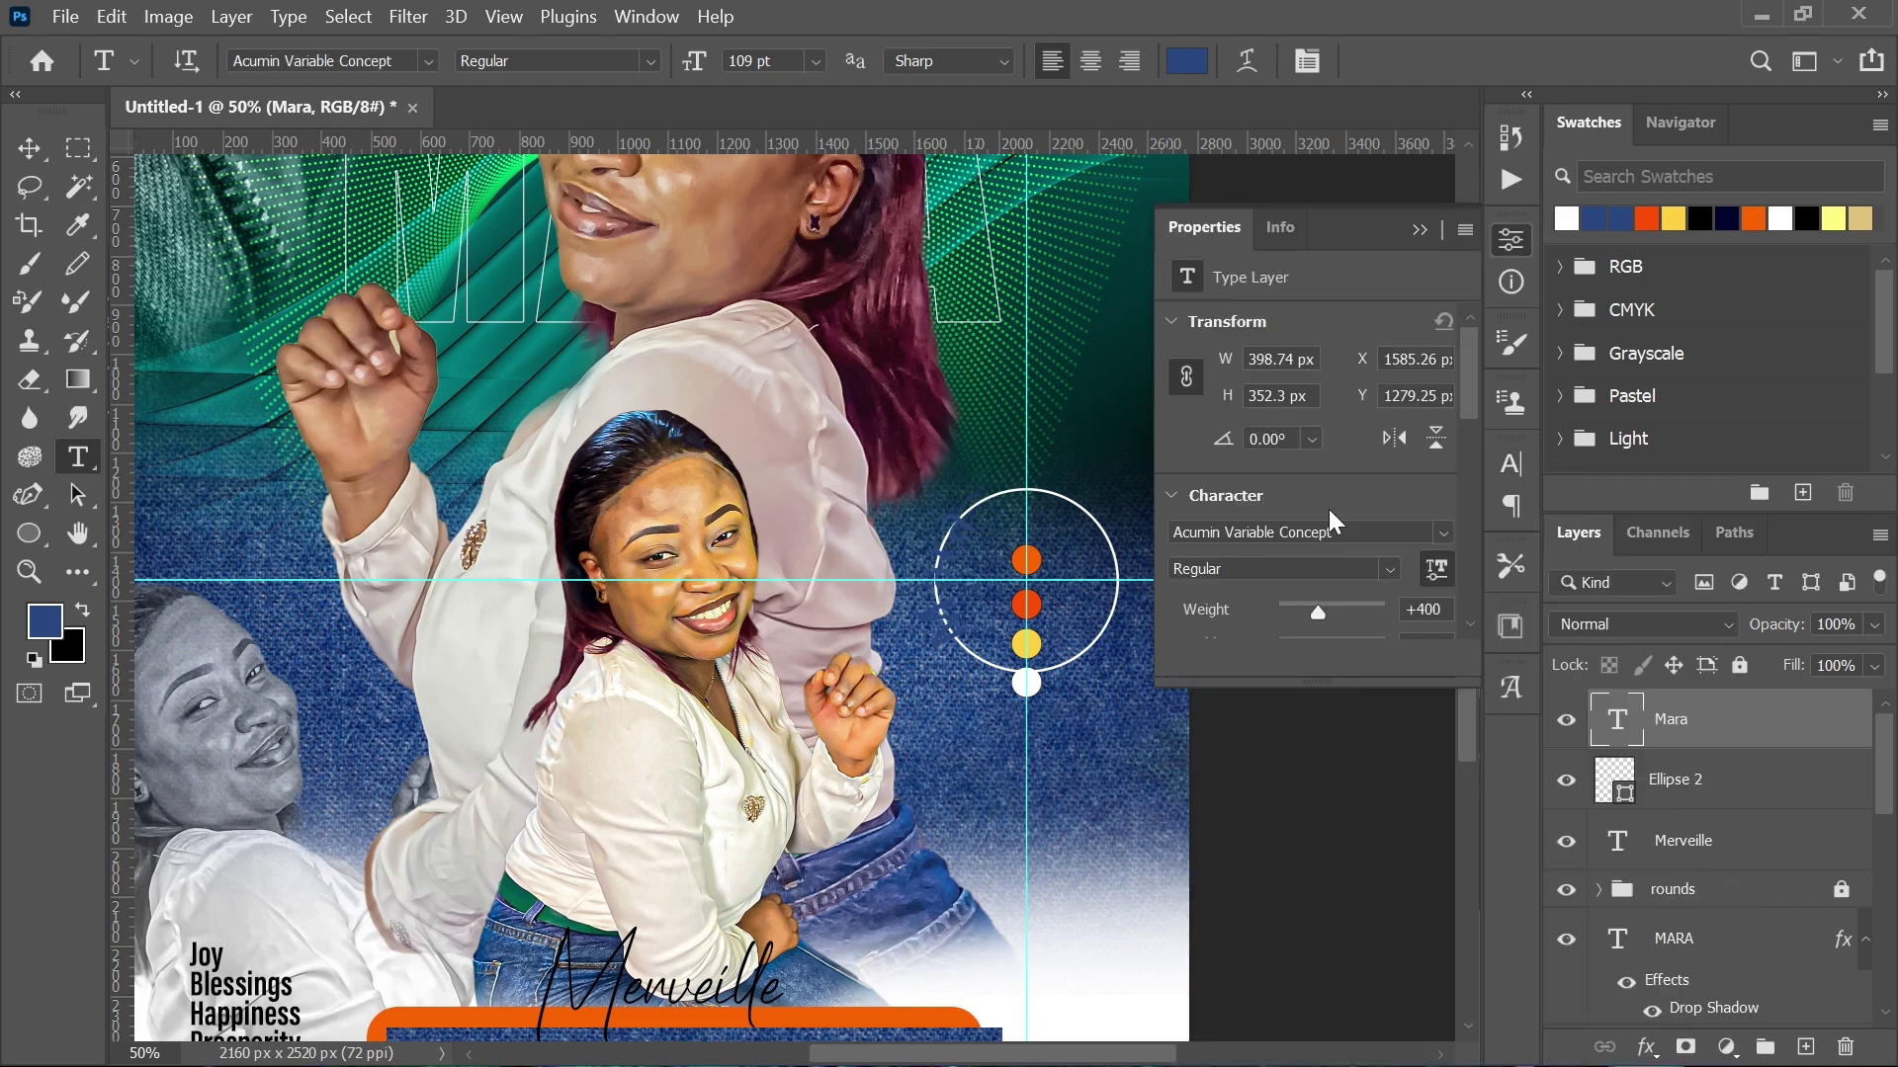
{"action": "left_click", "coordinate": [1511, 463]}
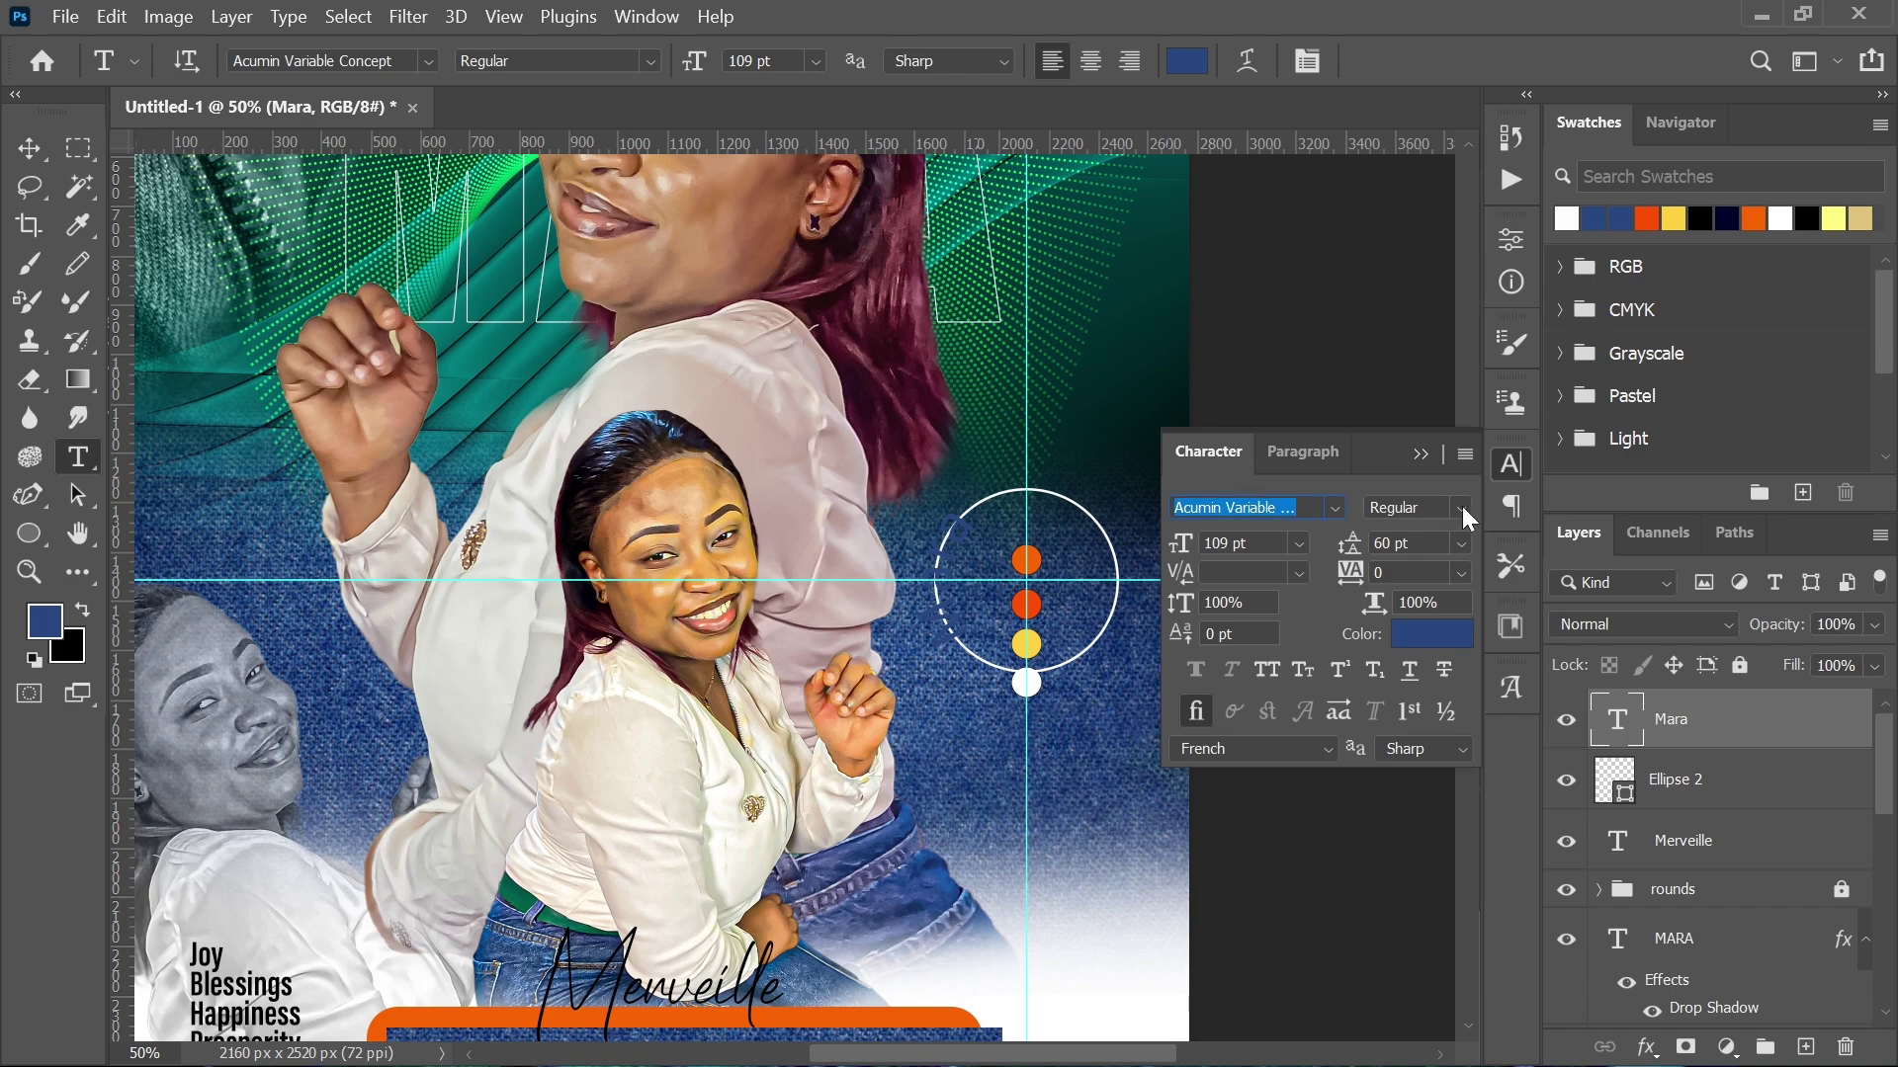
{"action": "left_click", "coordinate": [1462, 507]}
{"action": "left_click", "coordinate": [1749, 388]}
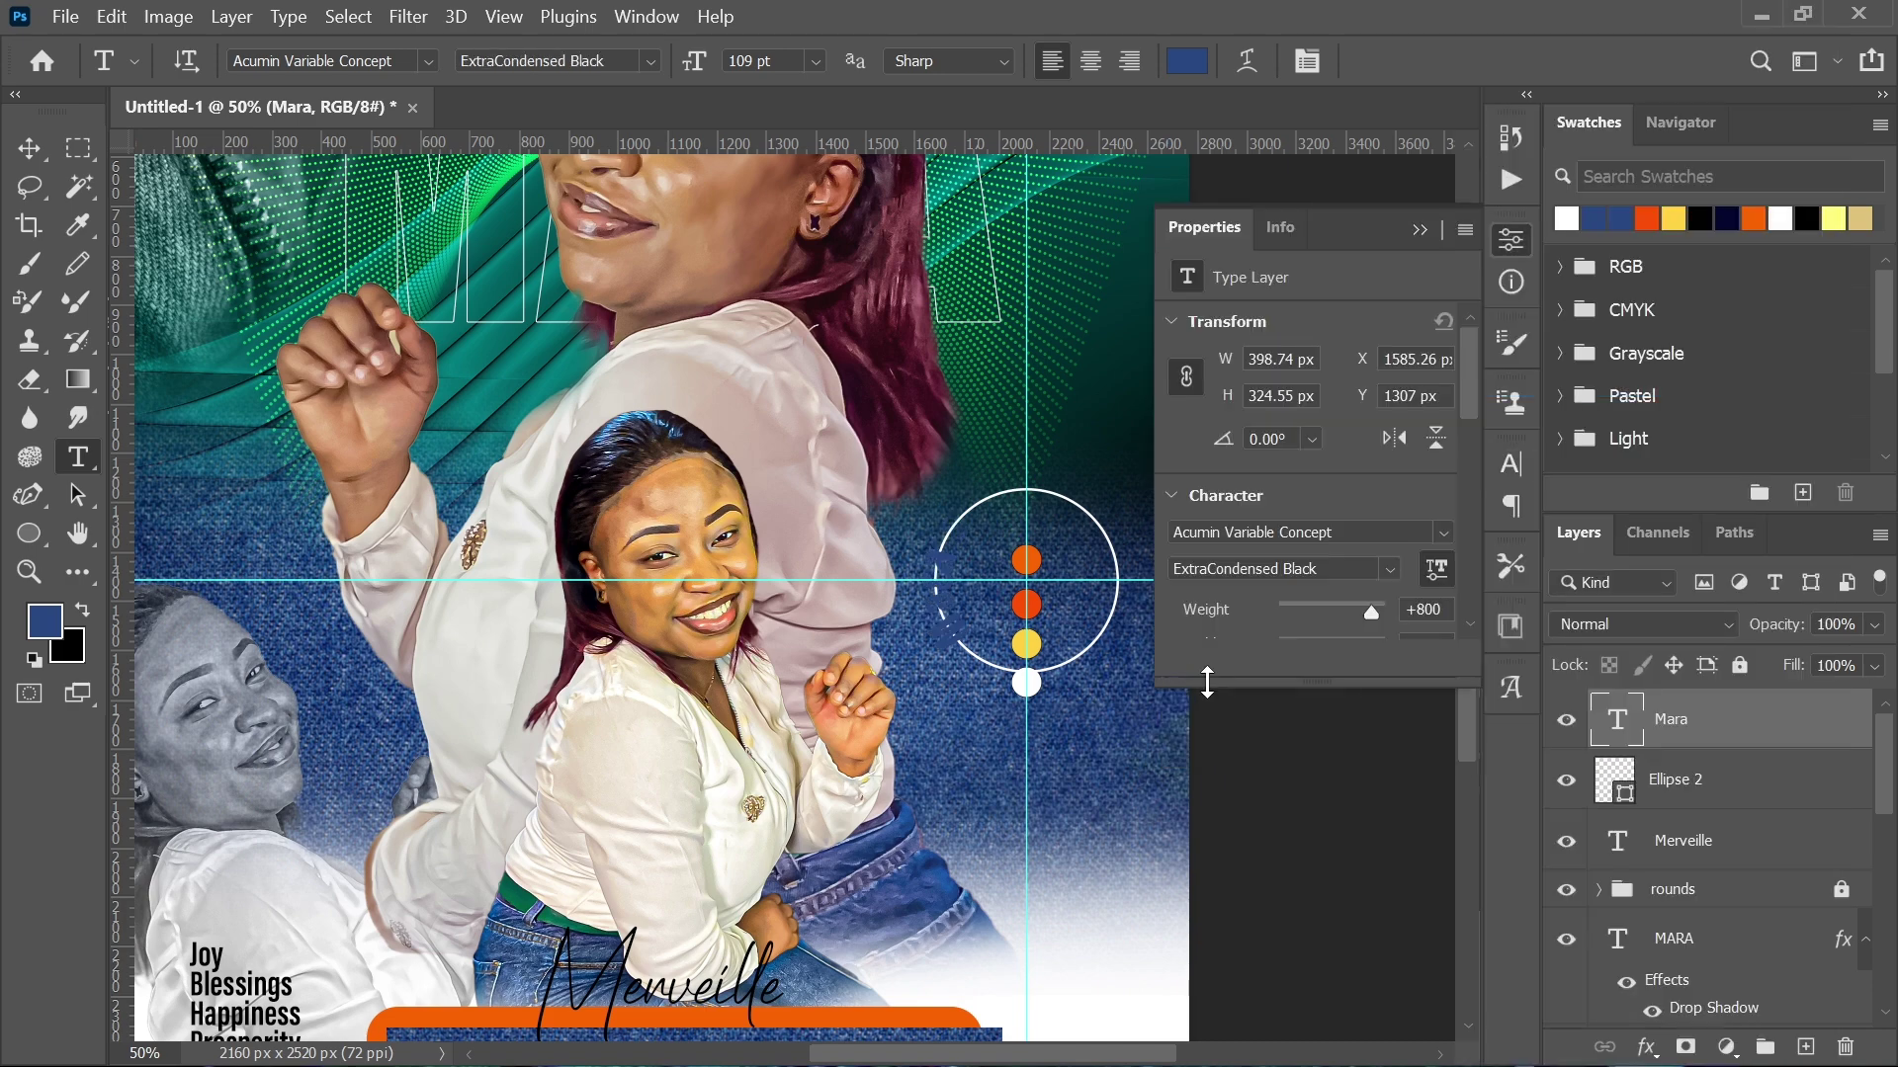
{"action": "left_click", "coordinate": [1511, 465]}
{"action": "left_click", "coordinate": [1462, 507]}
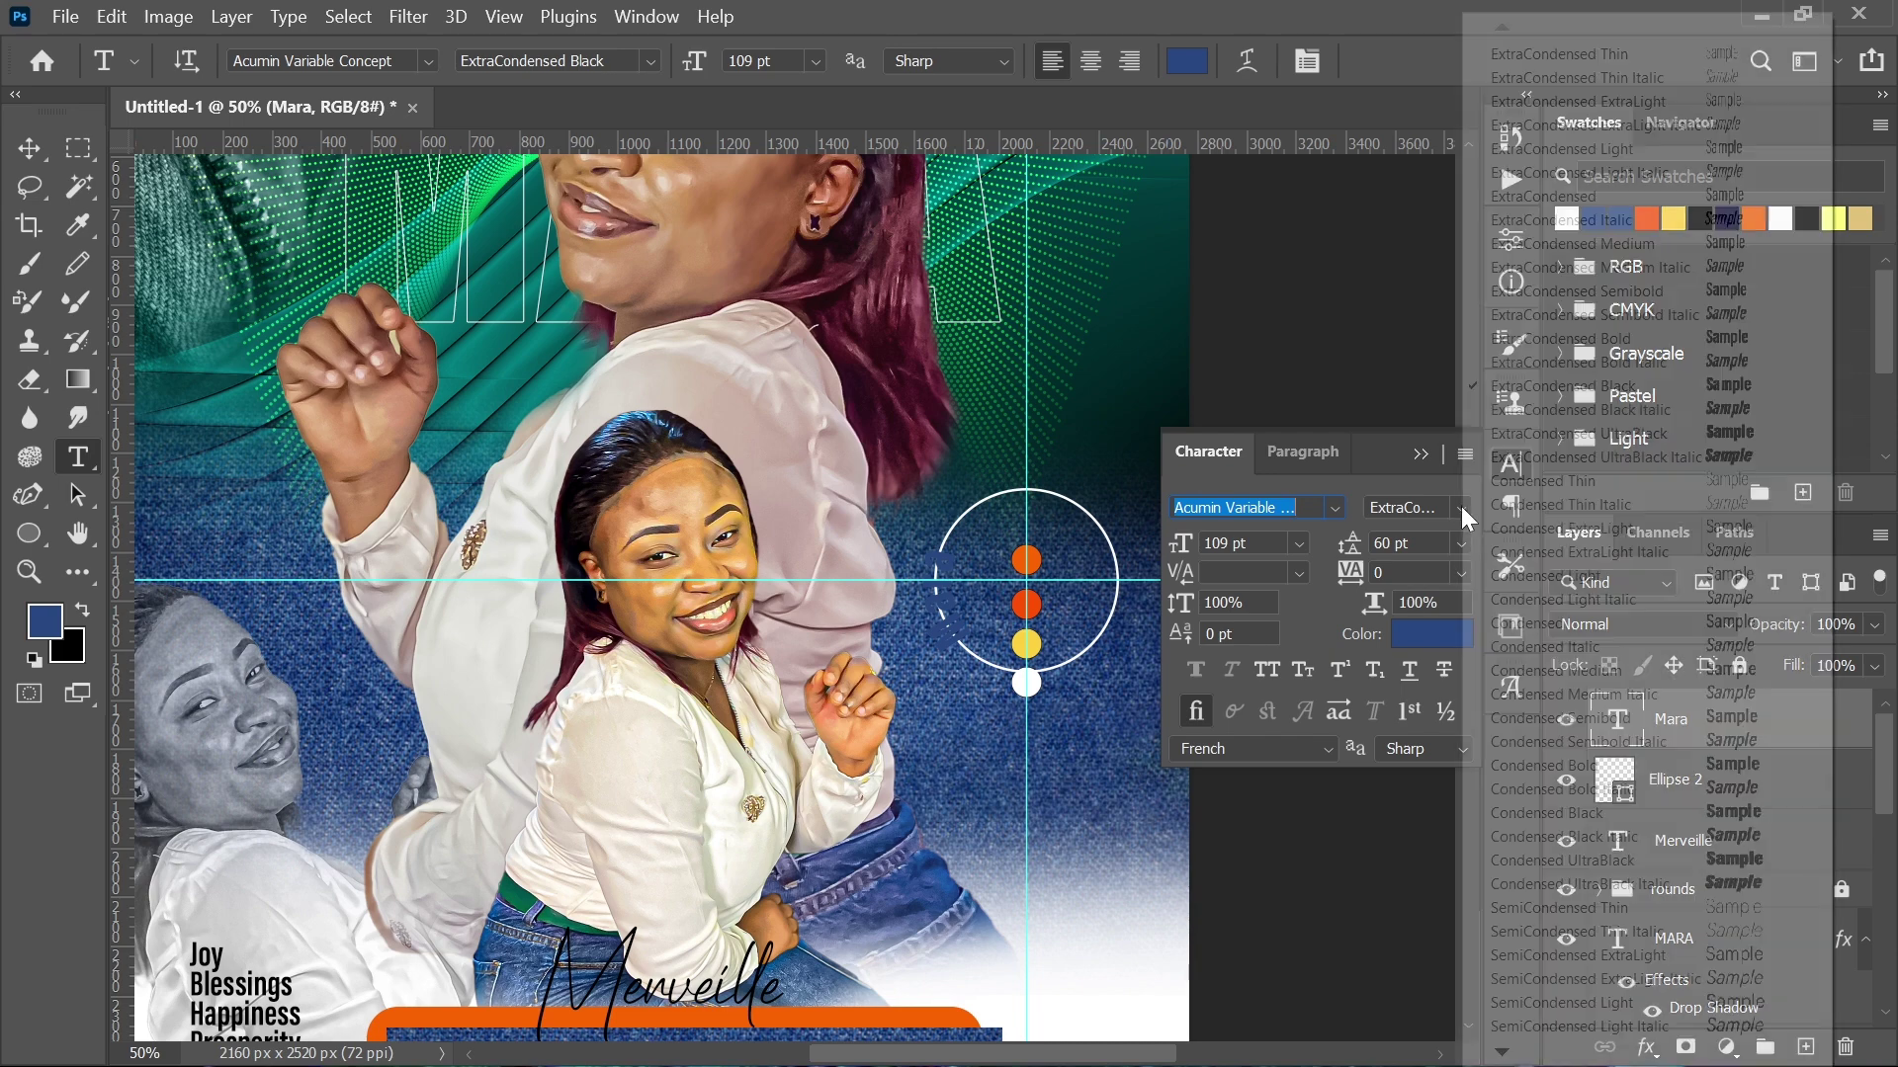
{"action": "left_click", "coordinate": [1648, 341]}
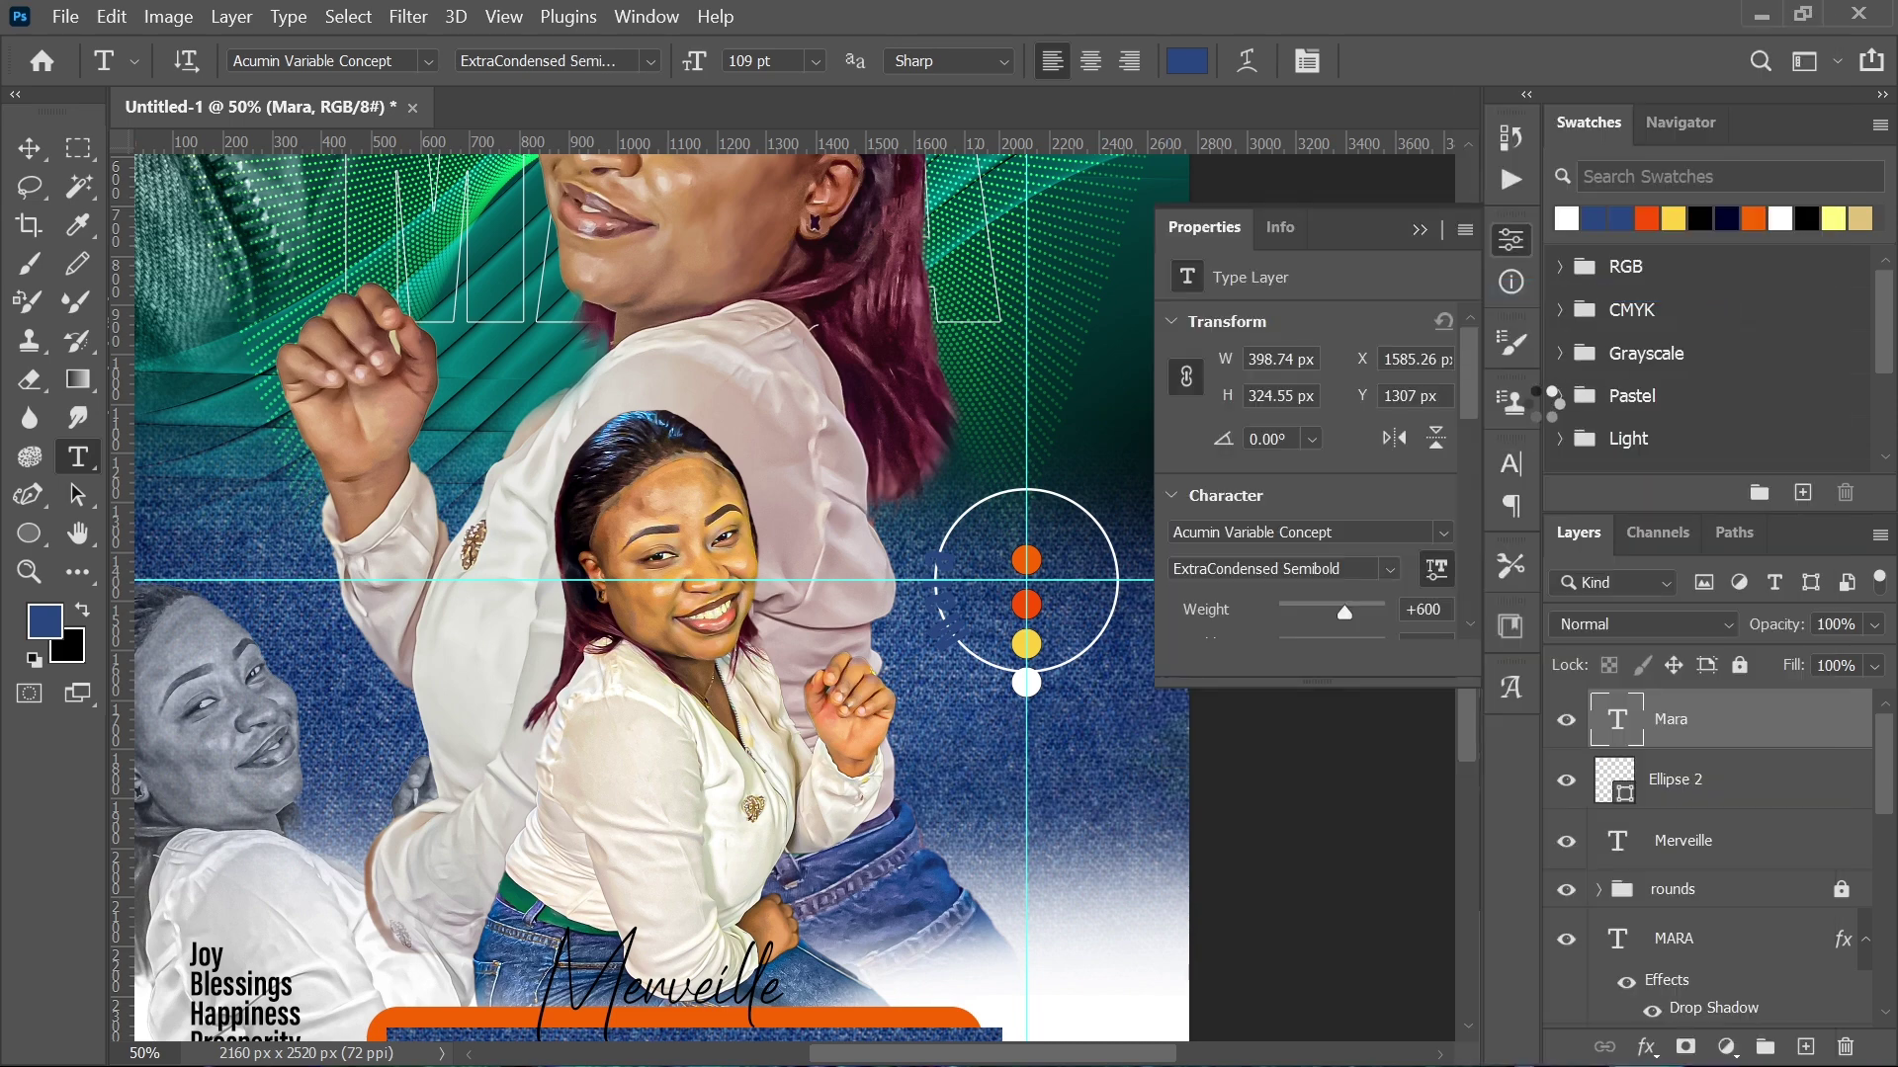
Step: Make the Mara text #ffffff white, 63 pt, with 90% horizontal scale
{"action": "left_click", "coordinate": [1511, 461]}
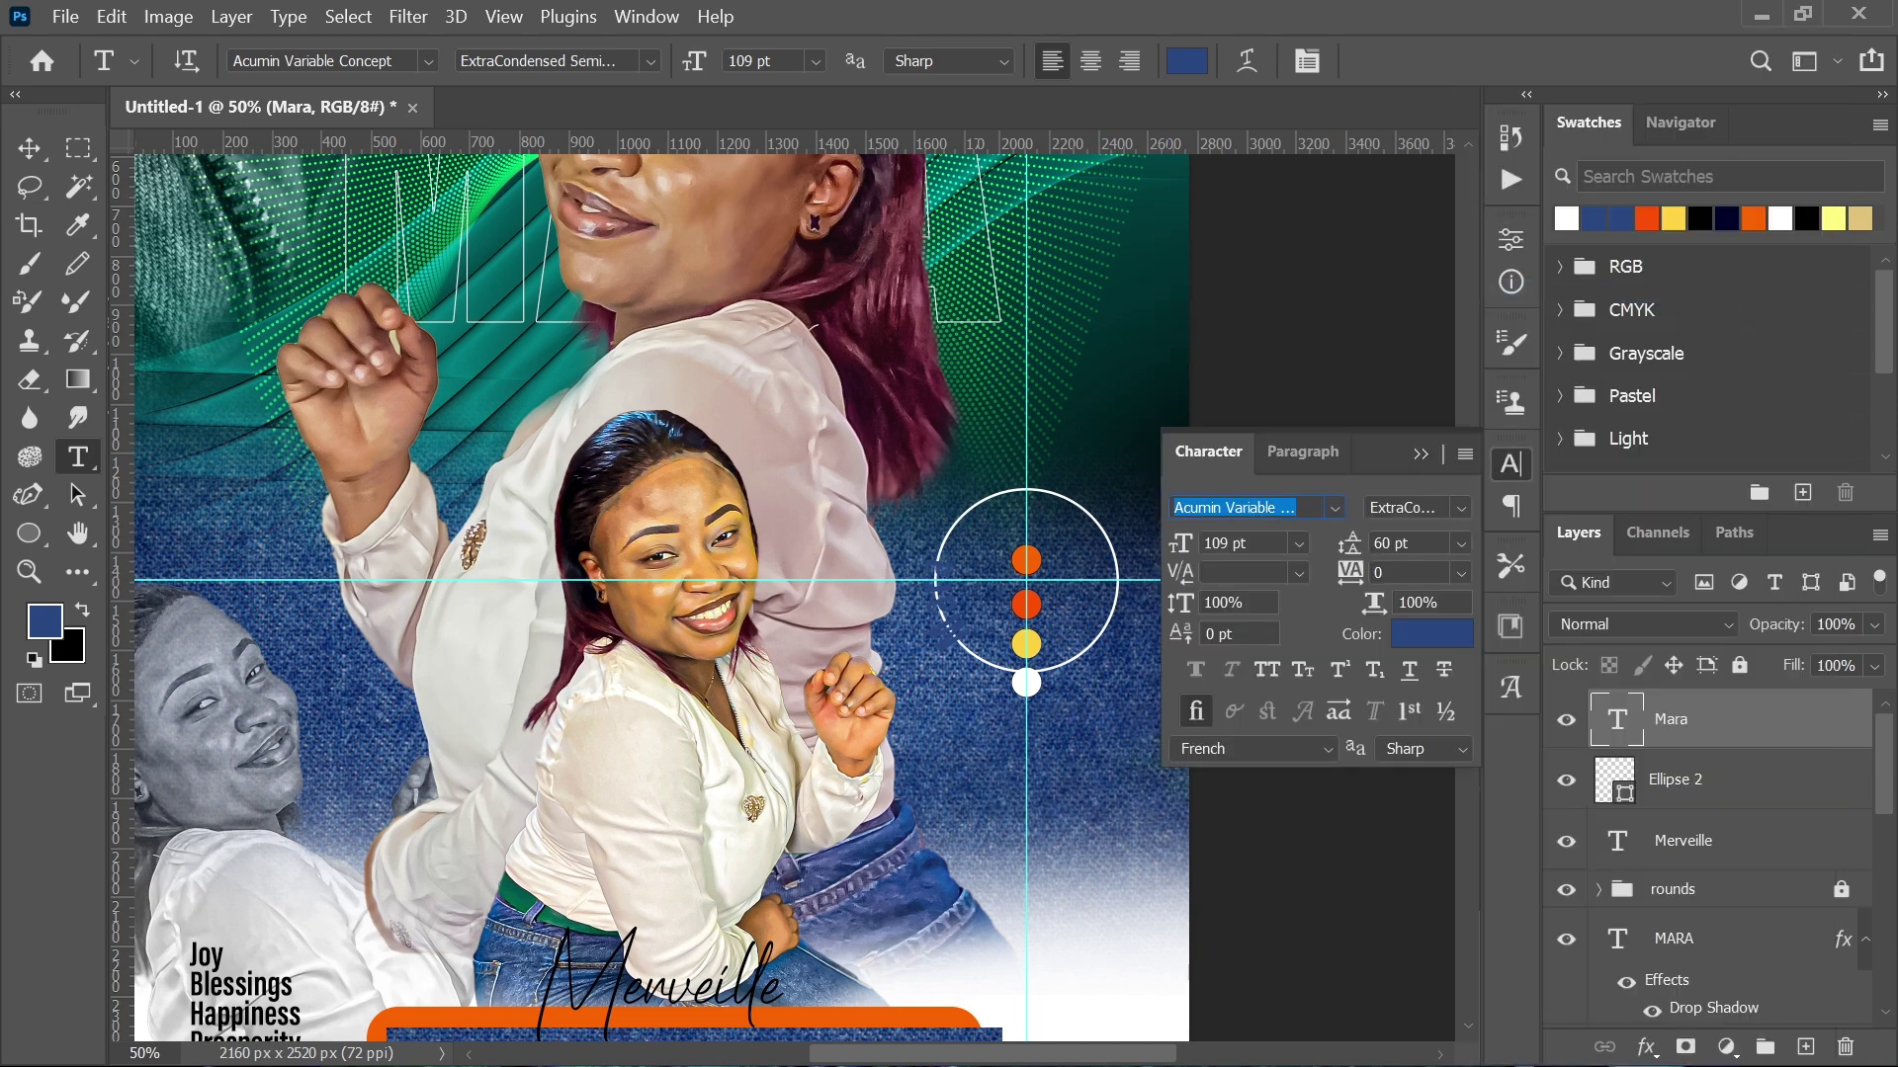
{"action": "left_click", "coordinate": [1449, 634]}
{"action": "type", "text": "ffffff"}
{"action": "key", "text": "Return"}
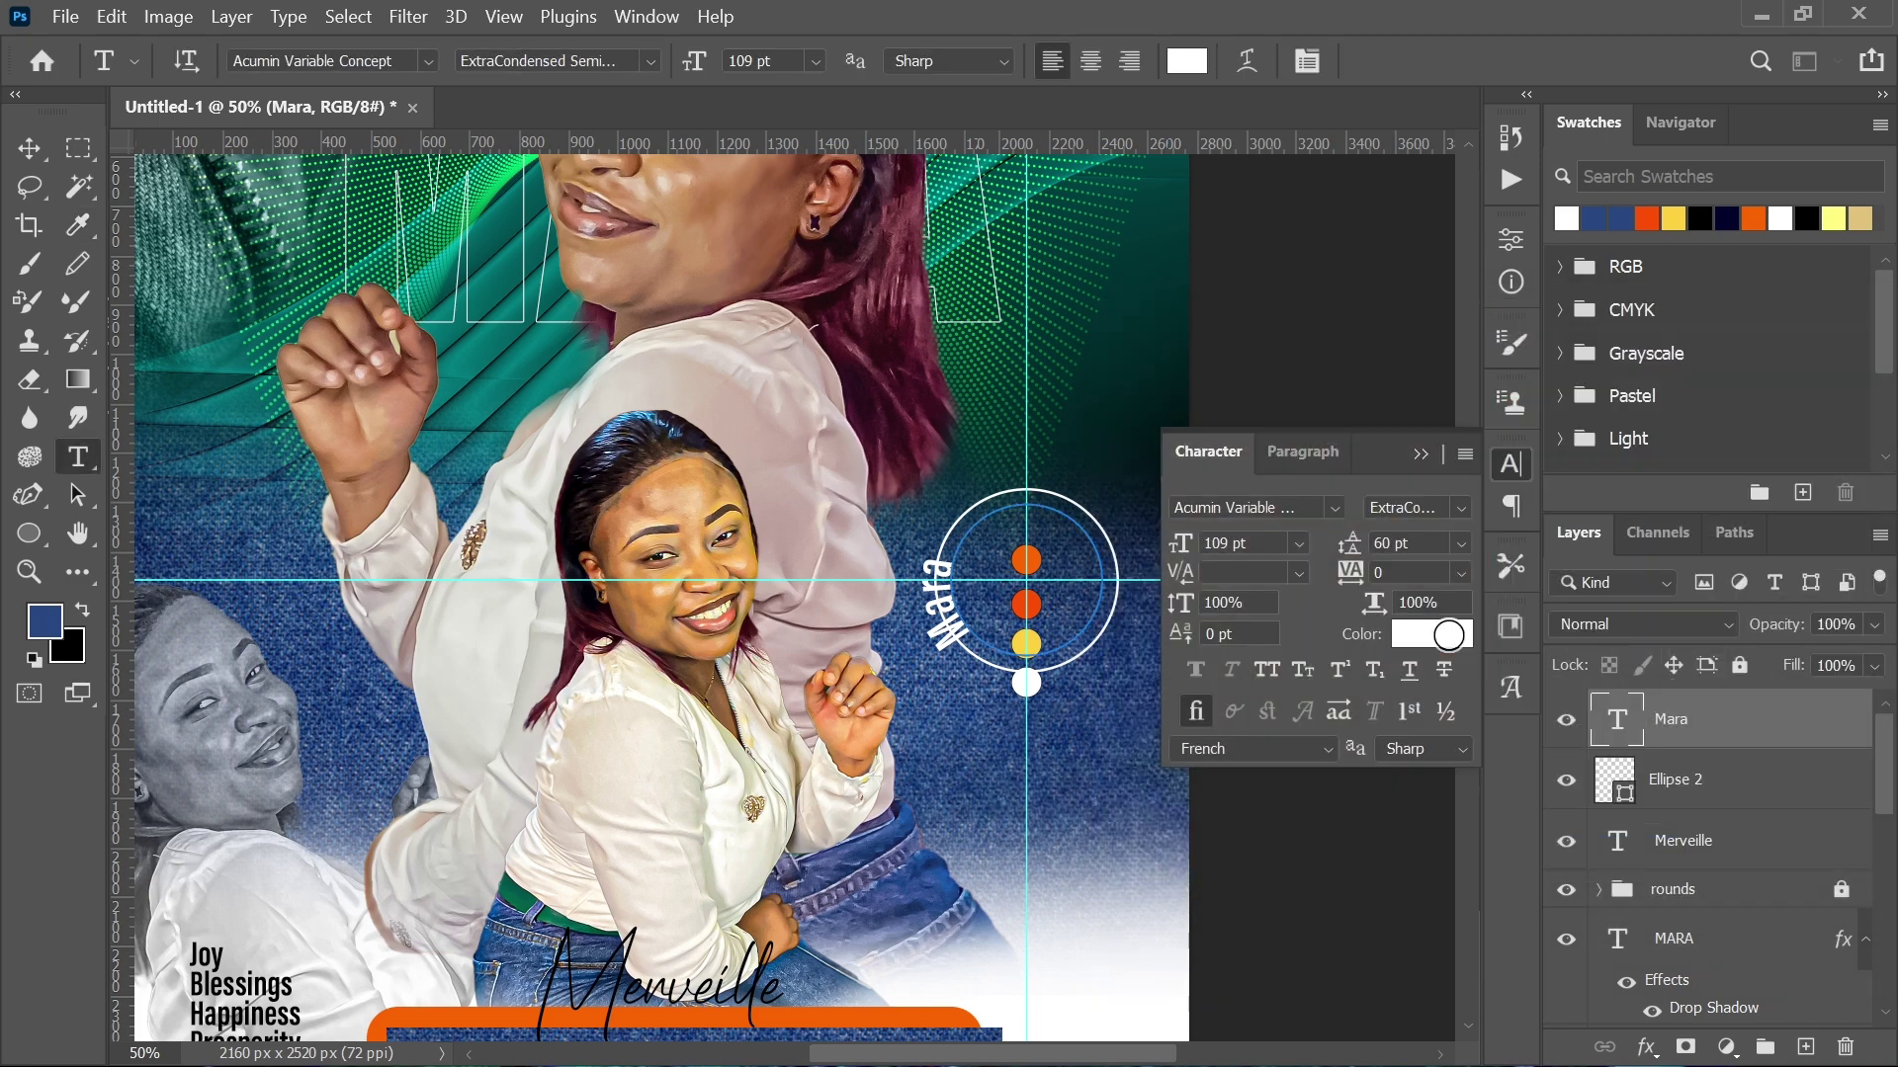
{"action": "left_click_drag", "start_coordinate": [1198, 560], "coordinate": [1171, 553]}
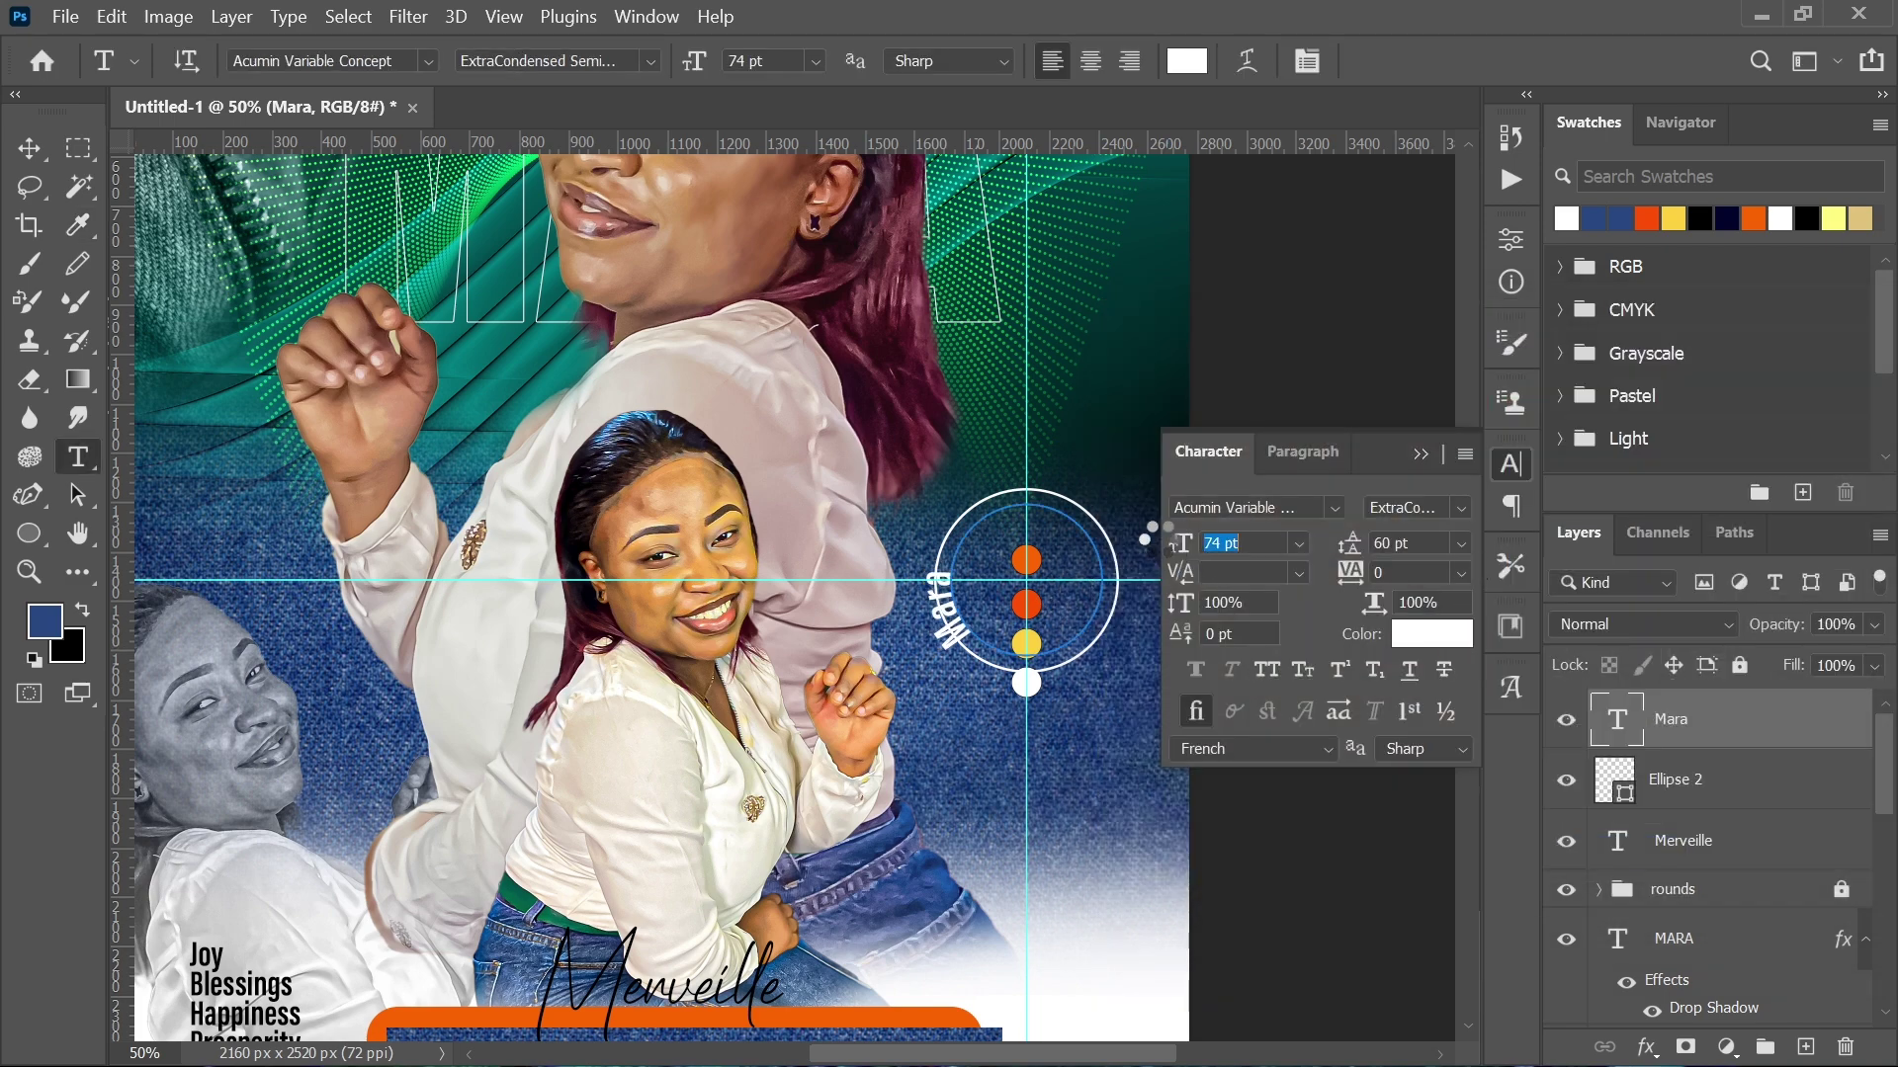
{"action": "left_click_drag", "start_coordinate": [1183, 557], "coordinate": [1173, 551]}
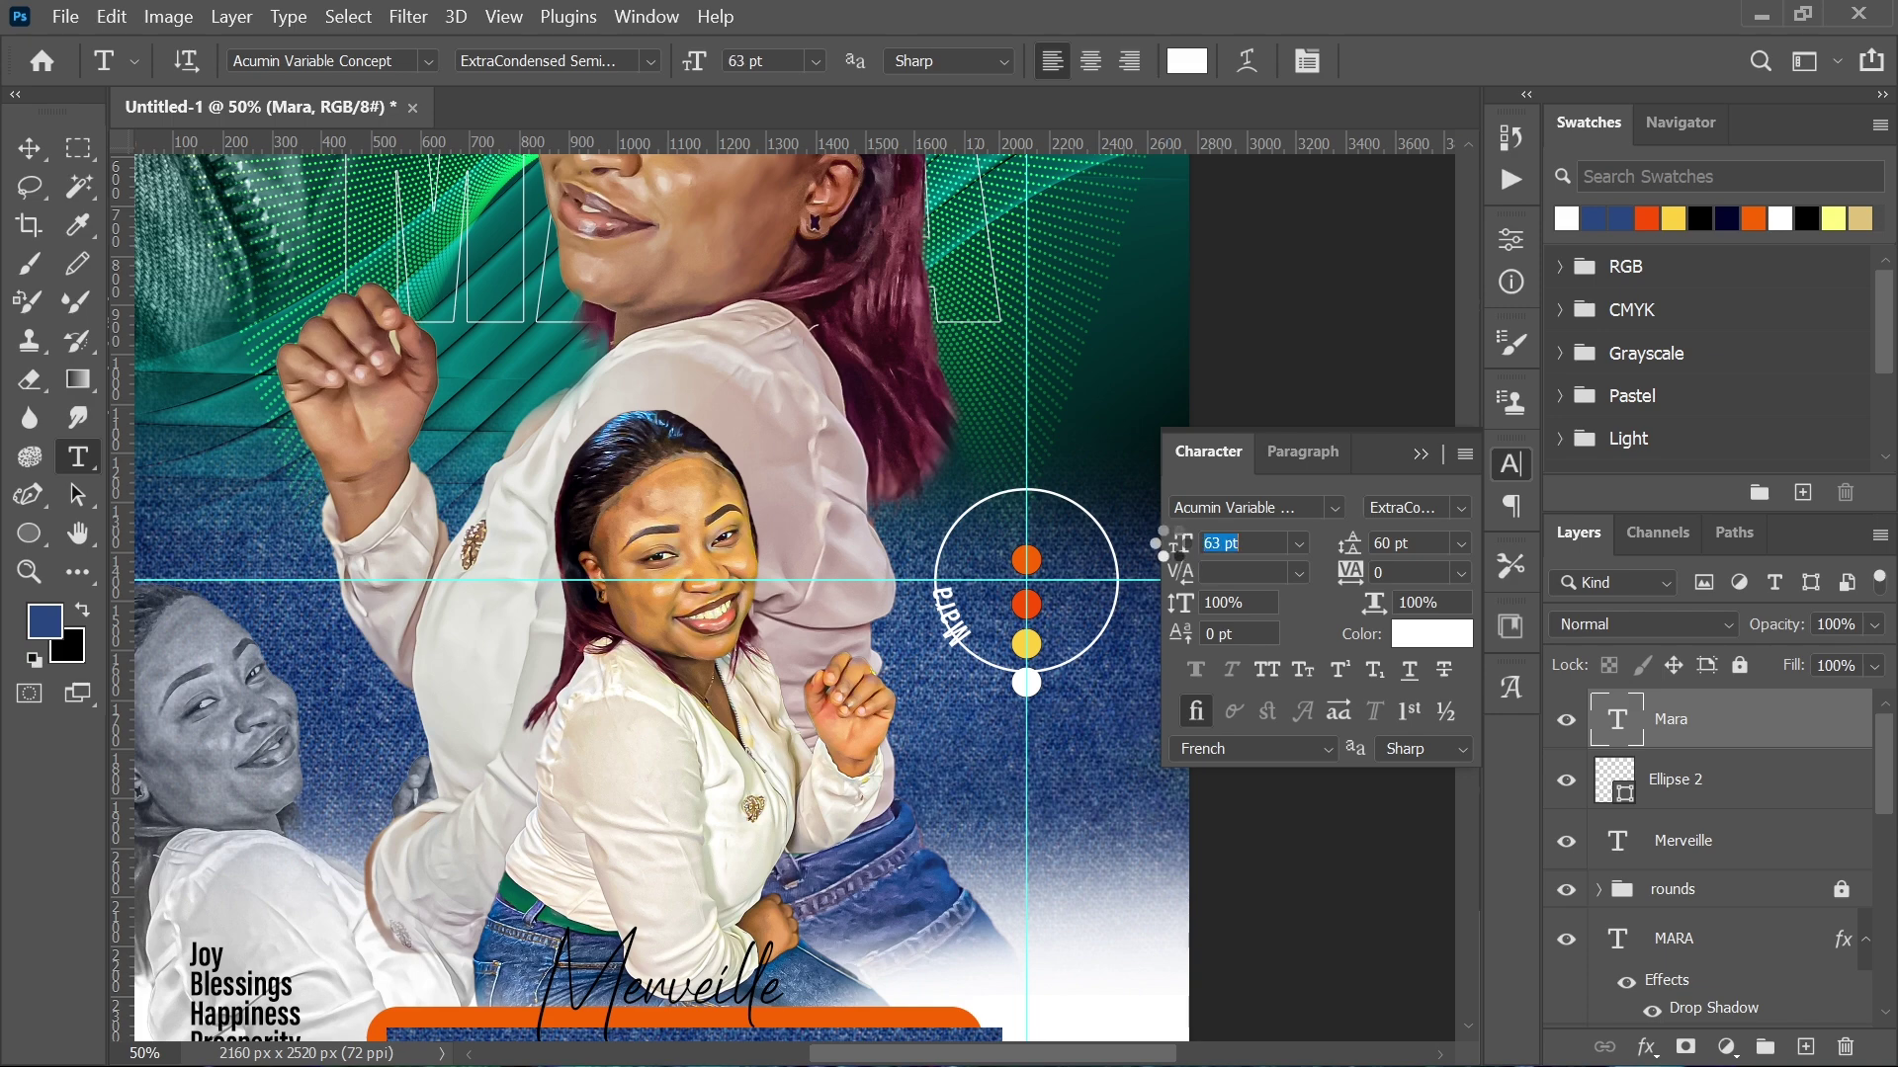
{"action": "left_click_drag", "start_coordinate": [1374, 604], "coordinate": [1356, 605]}
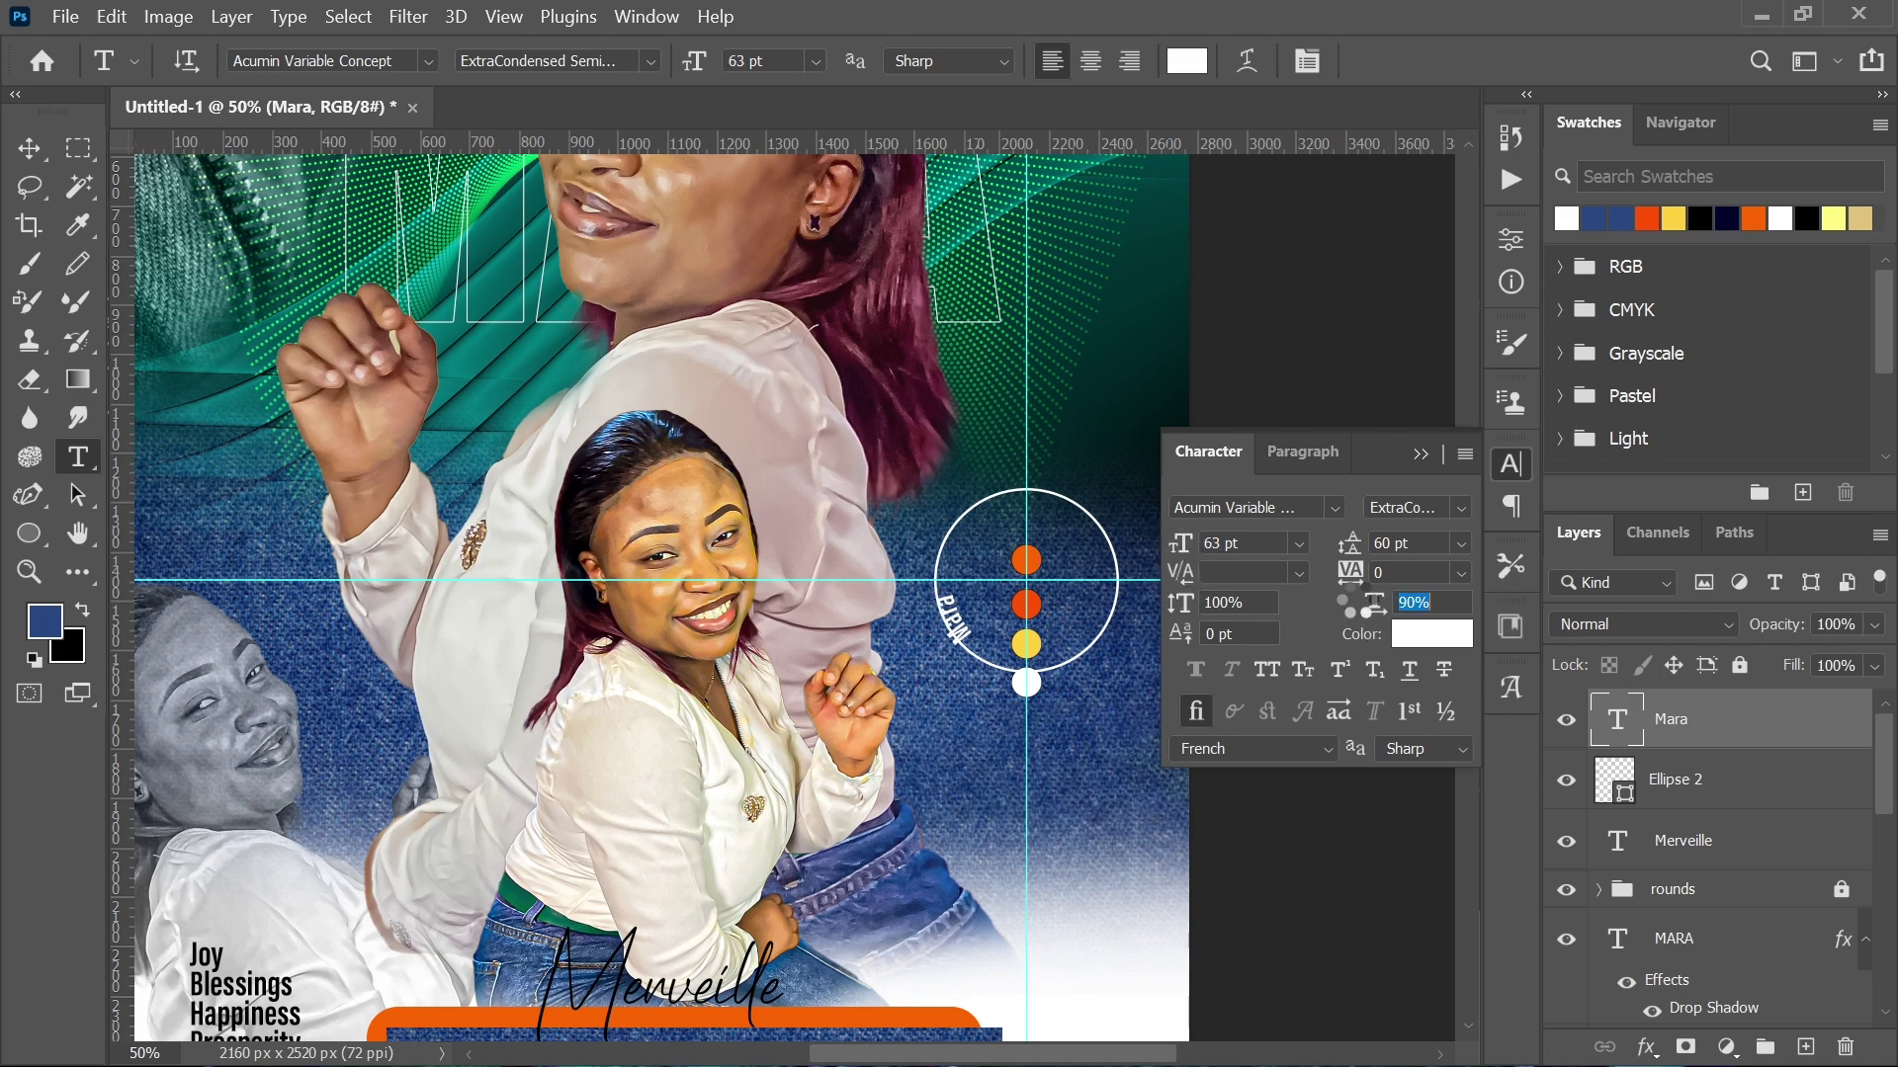
Step: Slide the Mara text up to the top of the circle and begin editing it to repeat the word
{"action": "left_click", "coordinate": [79, 494]}
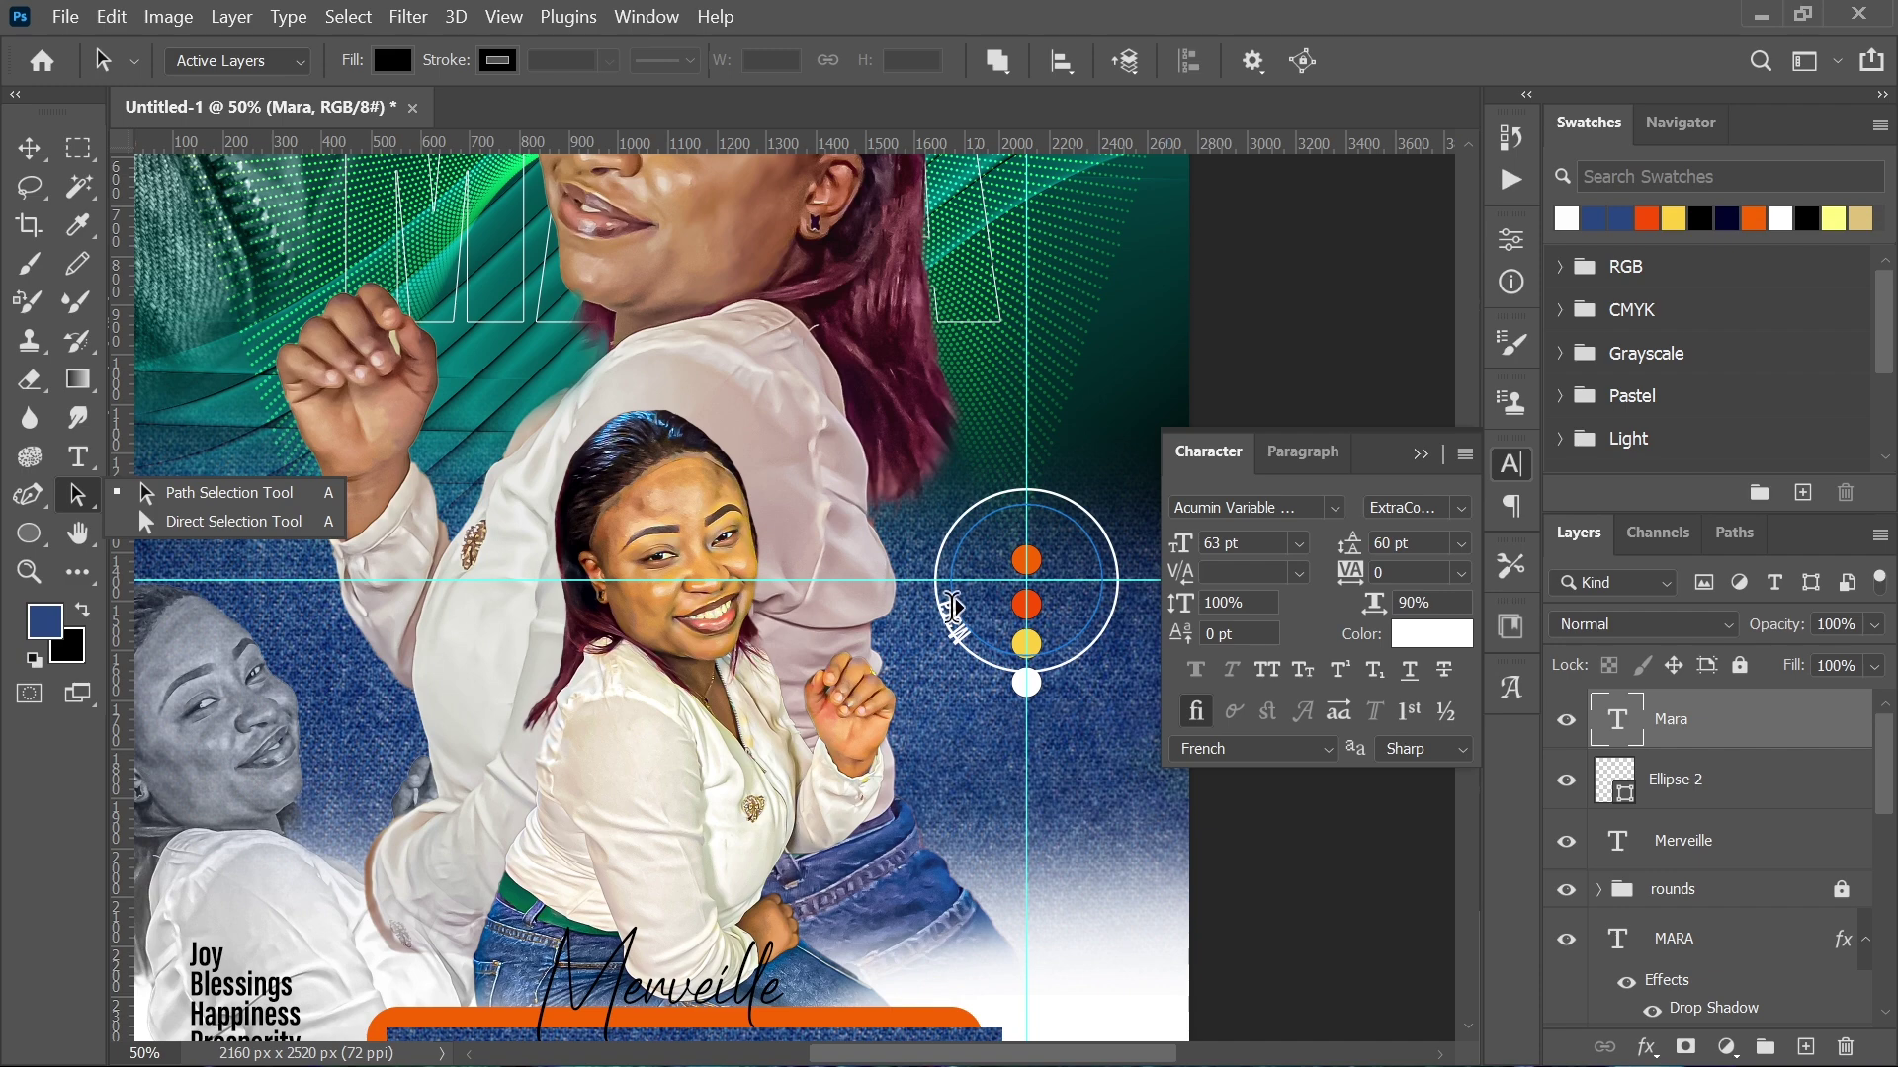
{"action": "mouse_move", "coordinate": [952, 608]}
{"action": "left_mouse_down"}
{"action": "mouse_move", "coordinate": [946, 513]}
{"action": "mouse_move", "coordinate": [984, 491]}
{"action": "left_mouse_up"}
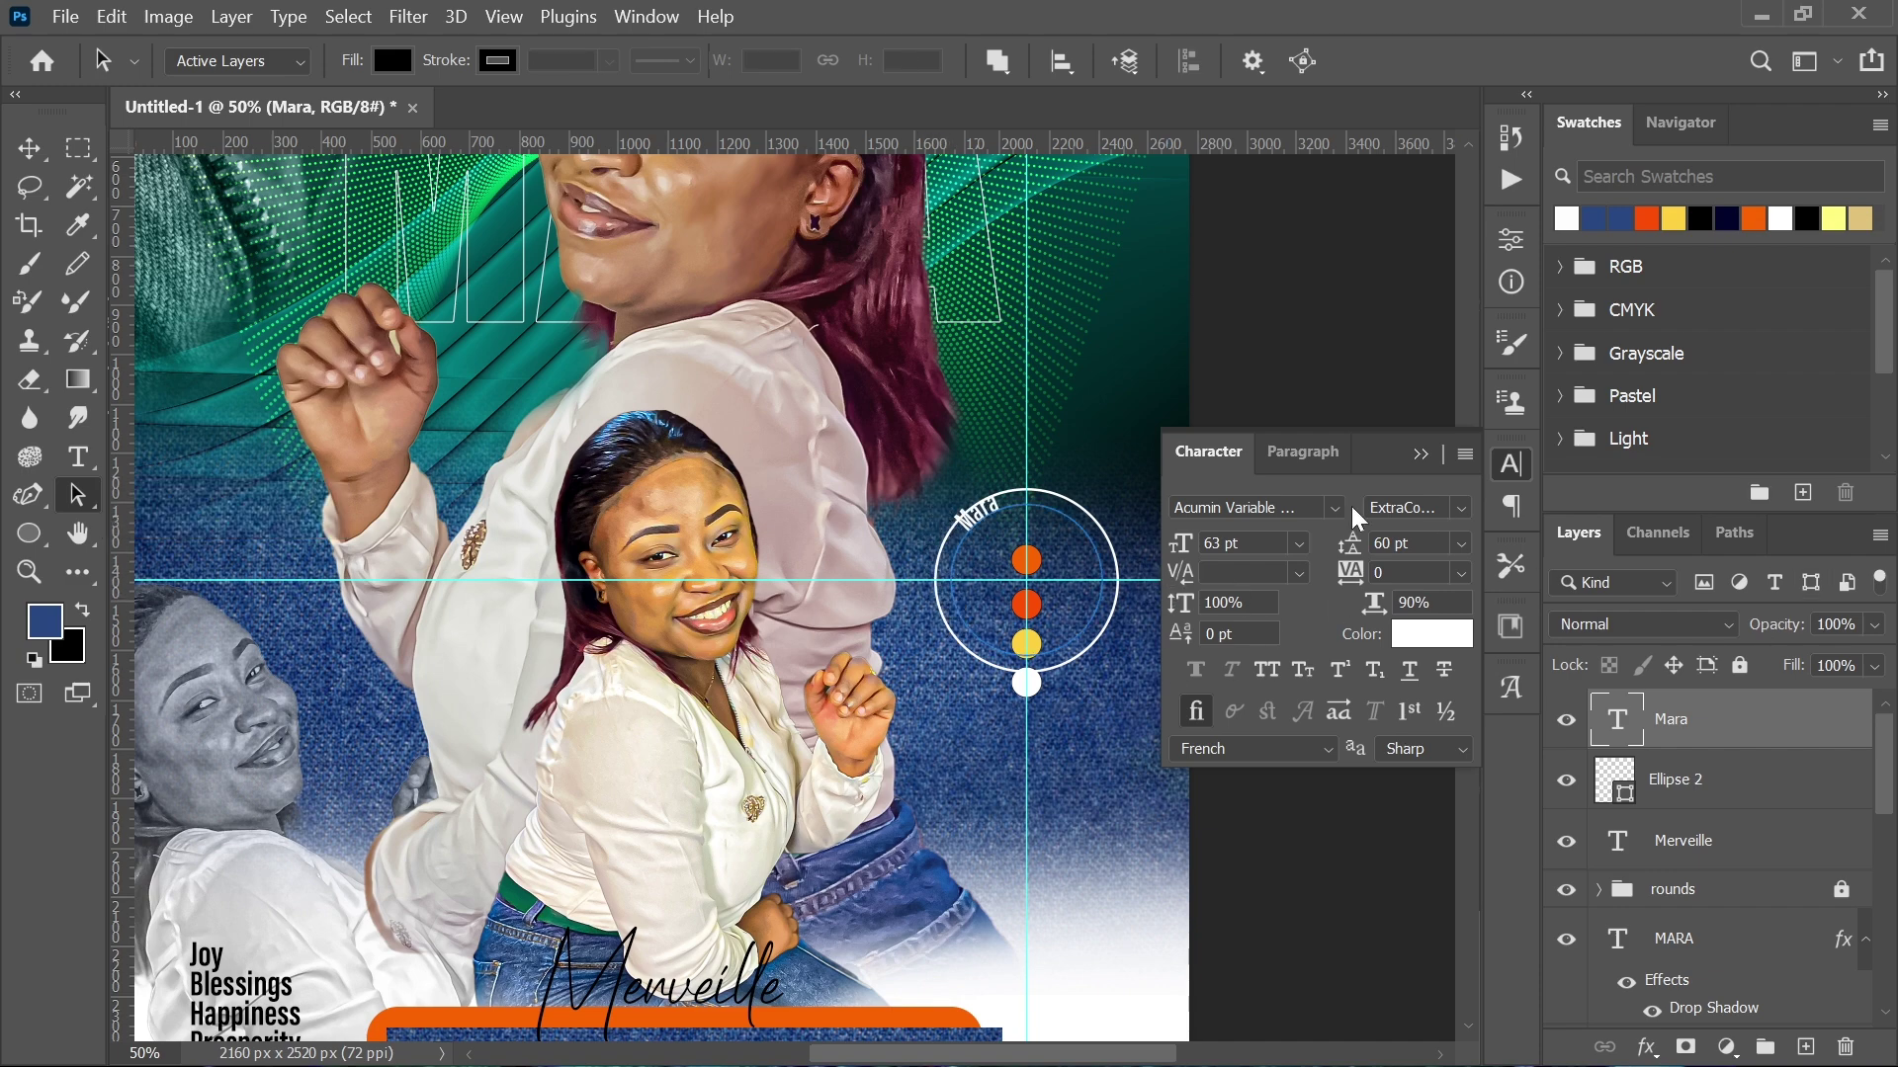
{"action": "left_click", "coordinate": [1018, 479]}
{"action": "left_click_drag", "start_coordinate": [1005, 475], "coordinate": [1079, 509]}
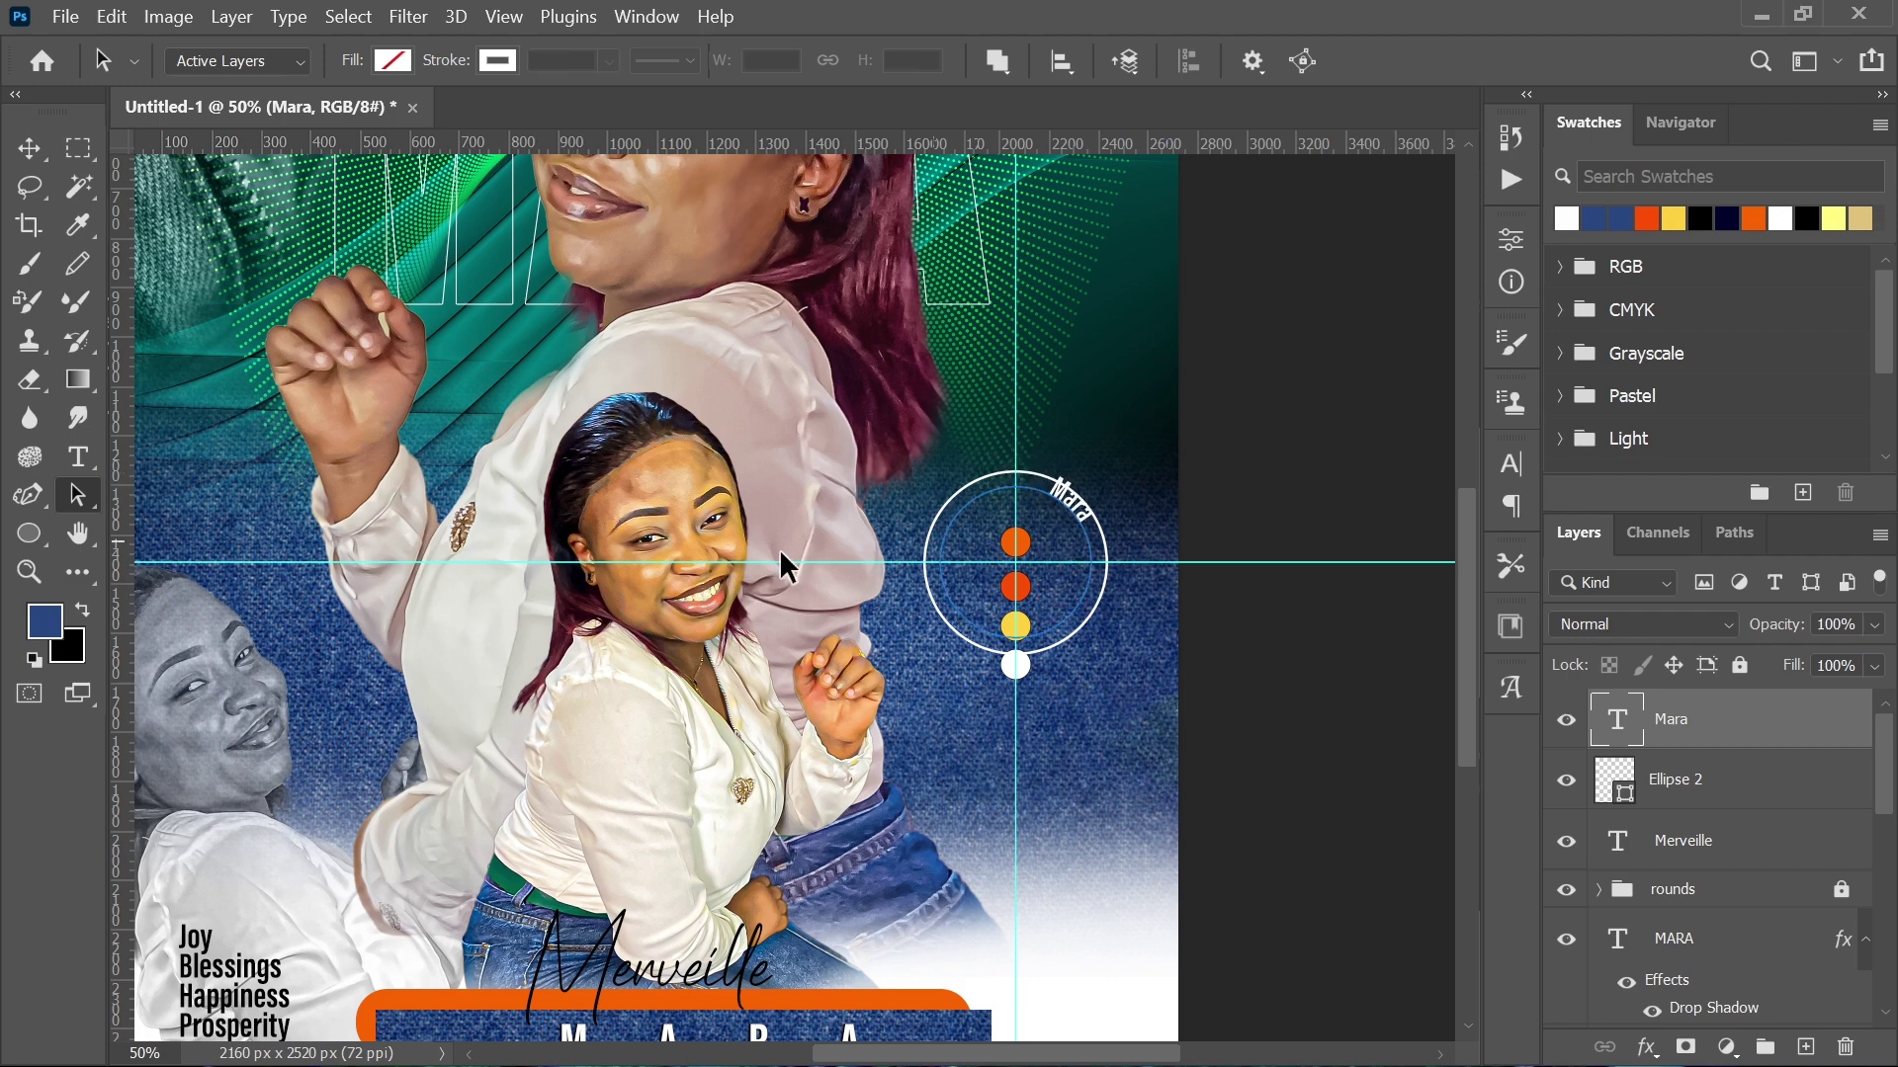
{"action": "left_click", "coordinate": [78, 459]}
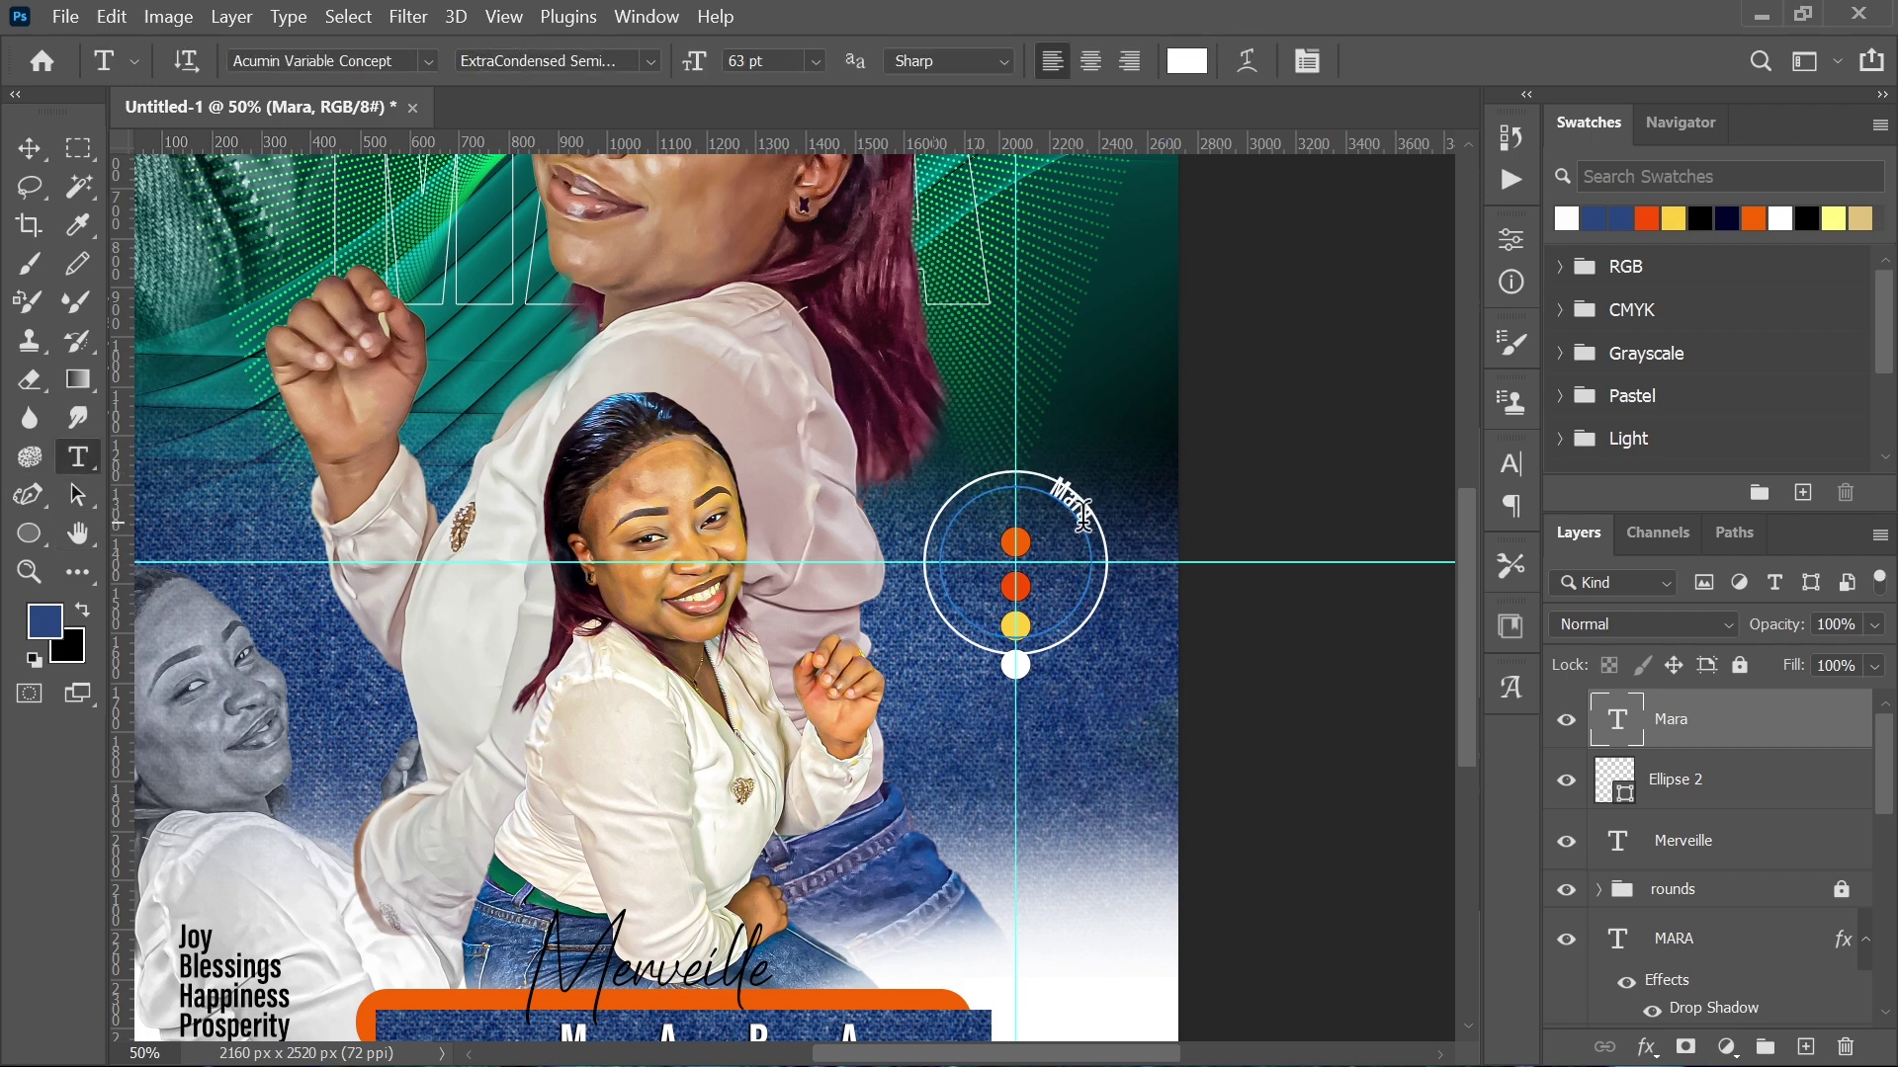
{"action": "left_click", "coordinate": [1074, 568]}
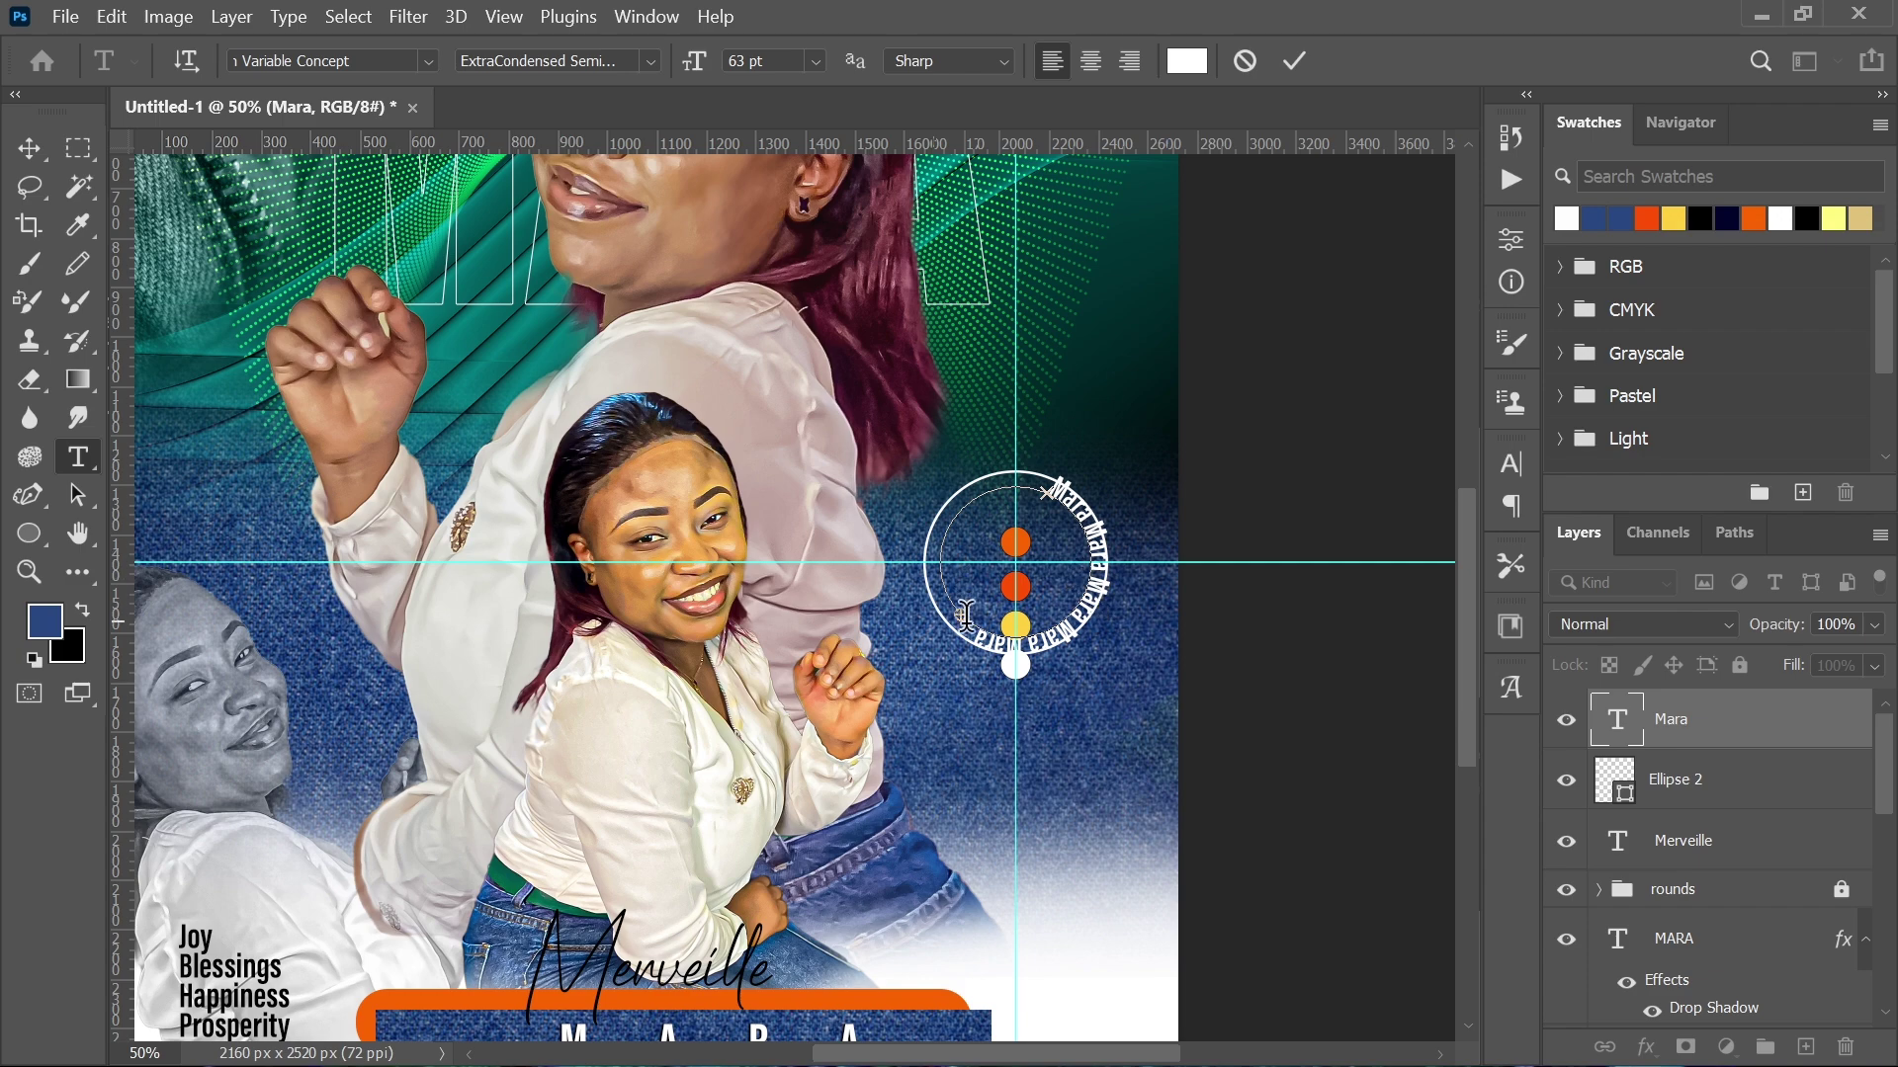
Step: Drag the path text's start and end markers so the repeated Mara runs from the left side over the top
{"action": "left_click", "coordinate": [1295, 60]}
{"action": "key", "text": "a"}
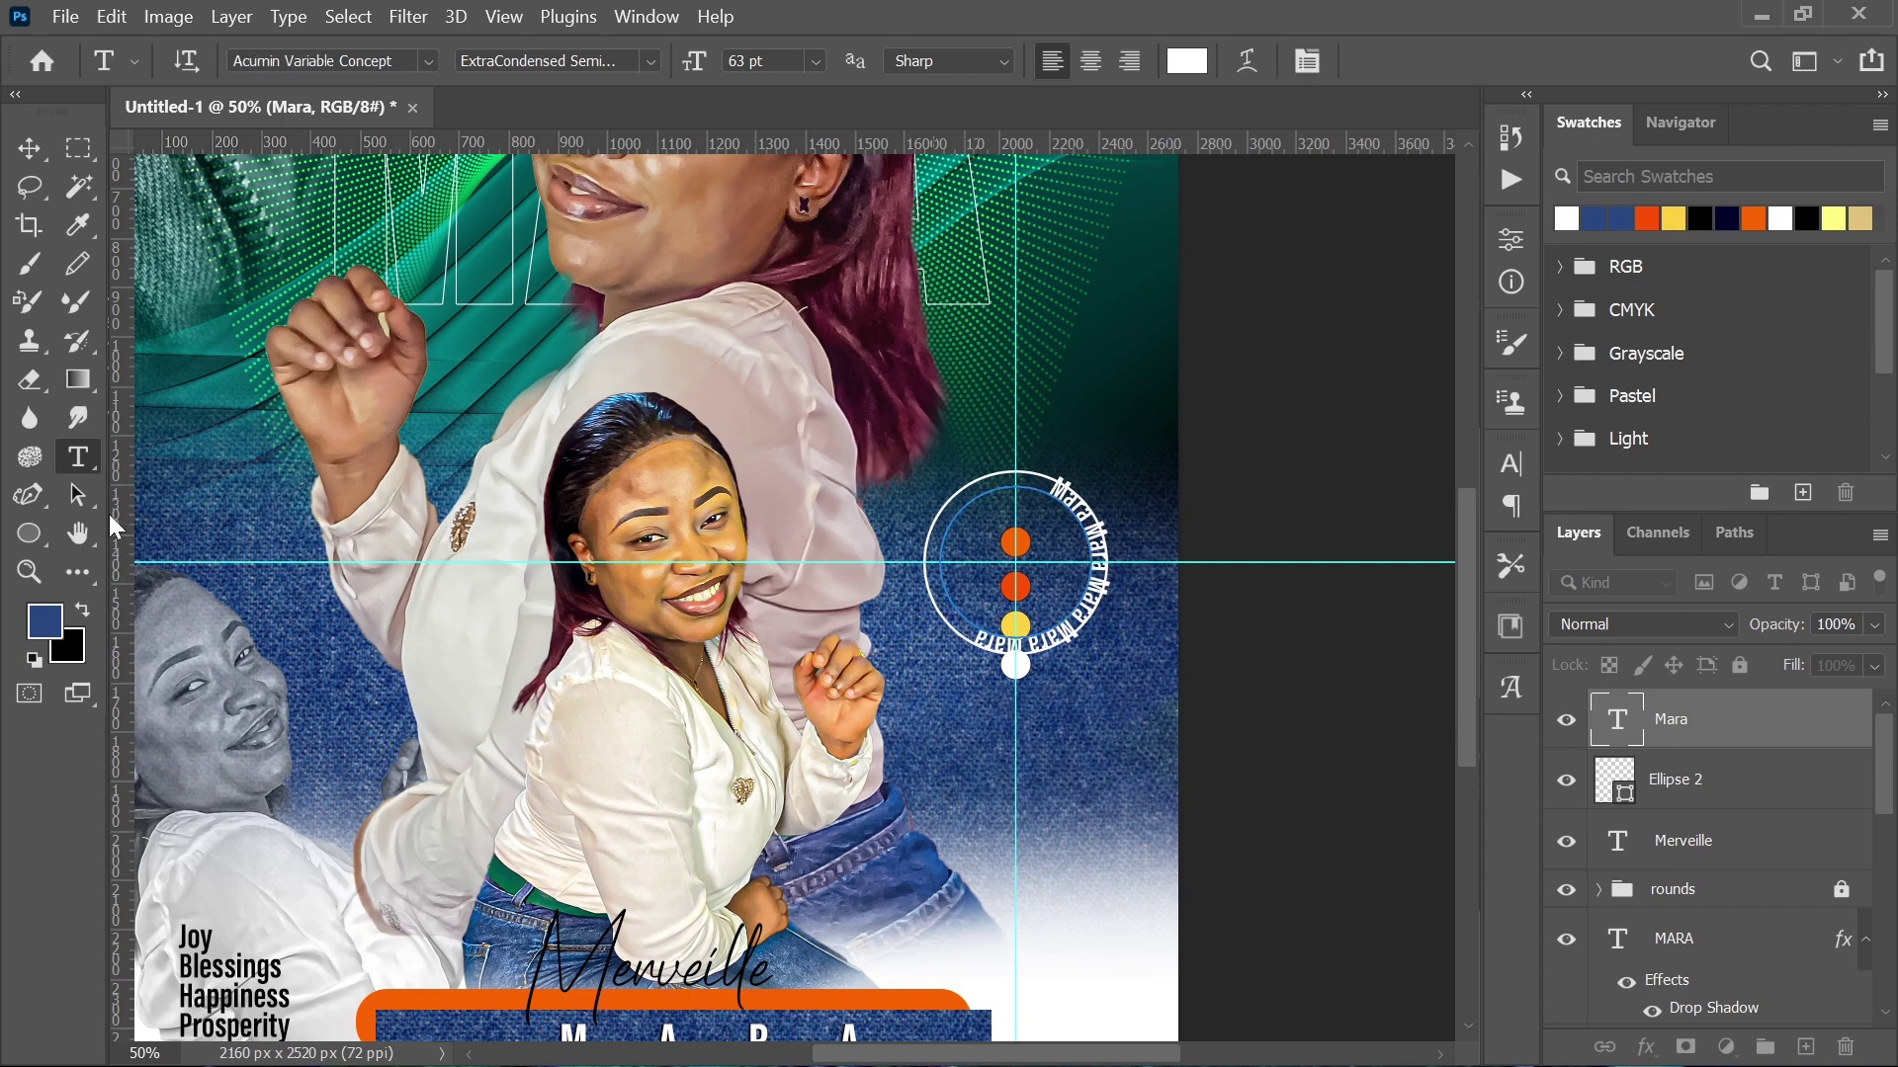
{"action": "left_click_drag", "start_coordinate": [978, 642], "coordinate": [942, 541]}
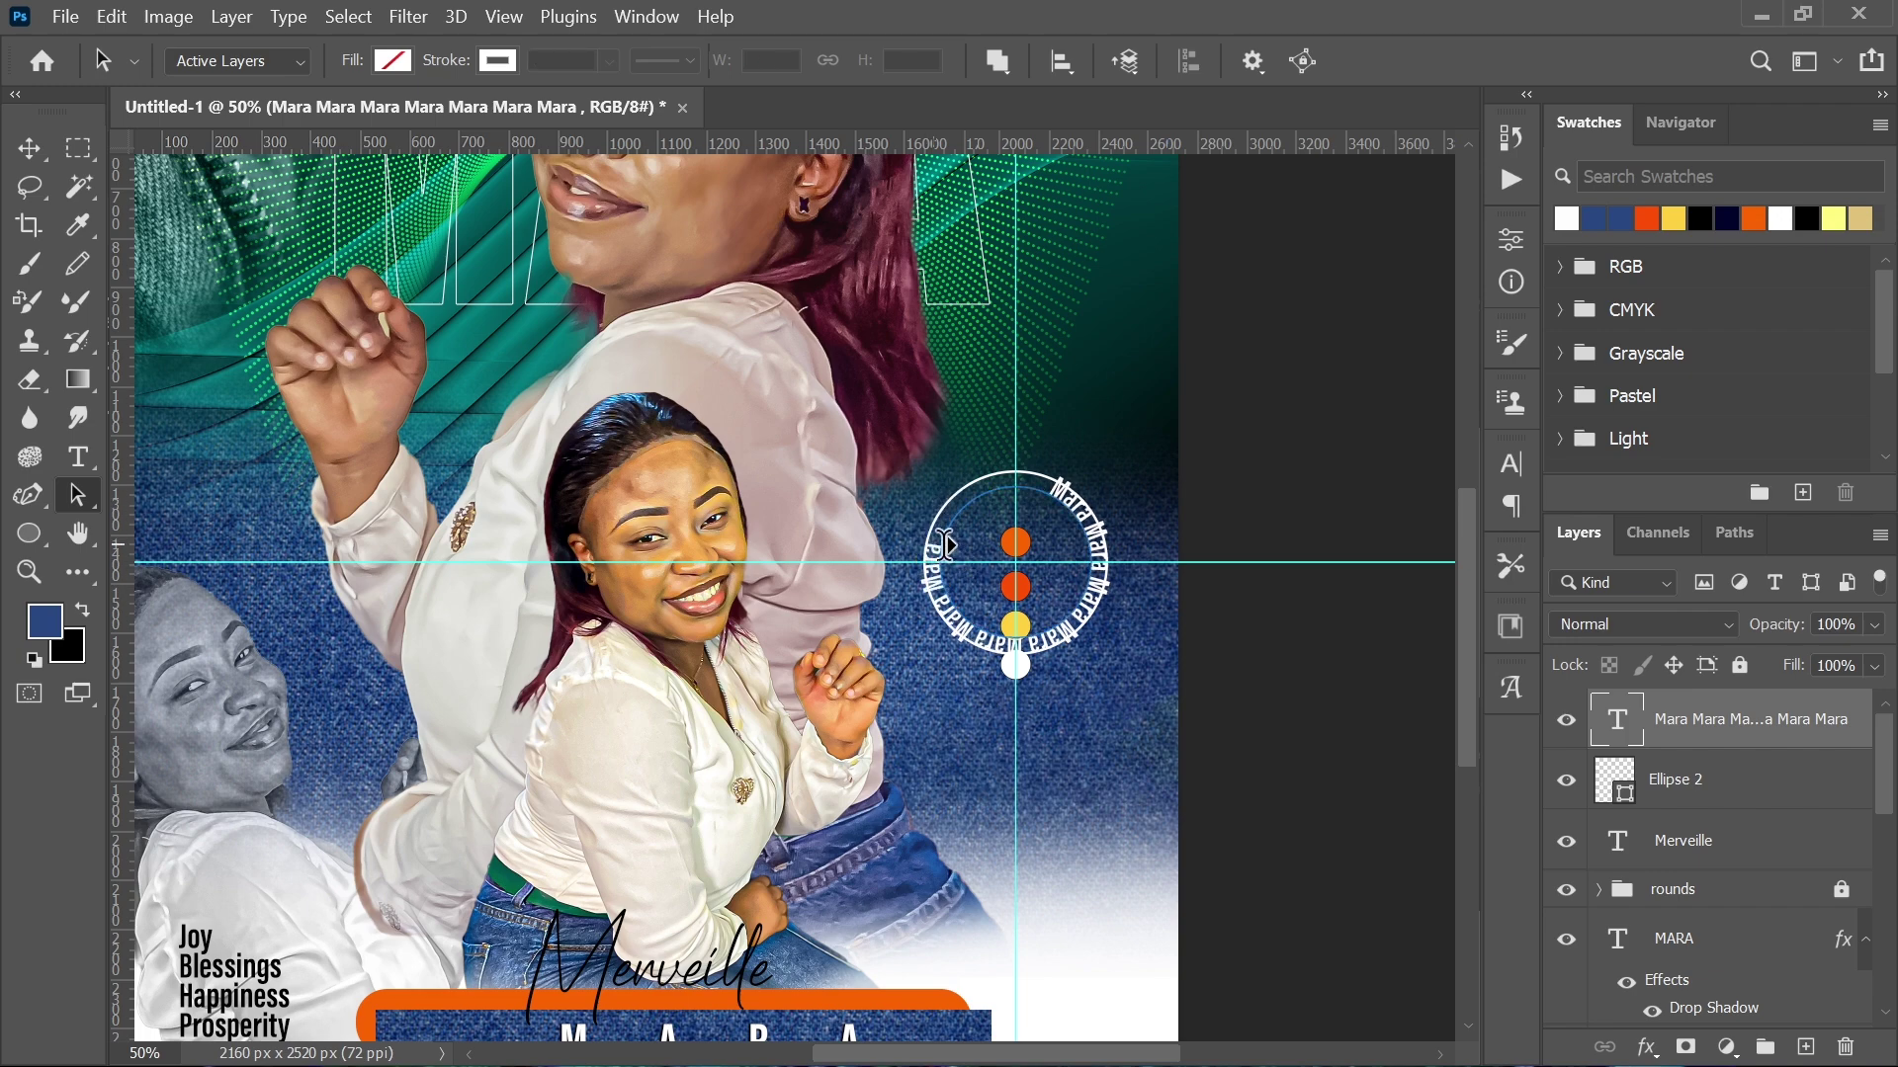
{"action": "mouse_move", "coordinate": [1033, 482]}
{"action": "left_mouse_down"}
{"action": "mouse_move", "coordinate": [948, 499]}
{"action": "mouse_move", "coordinate": [934, 559]}
{"action": "left_mouse_up"}
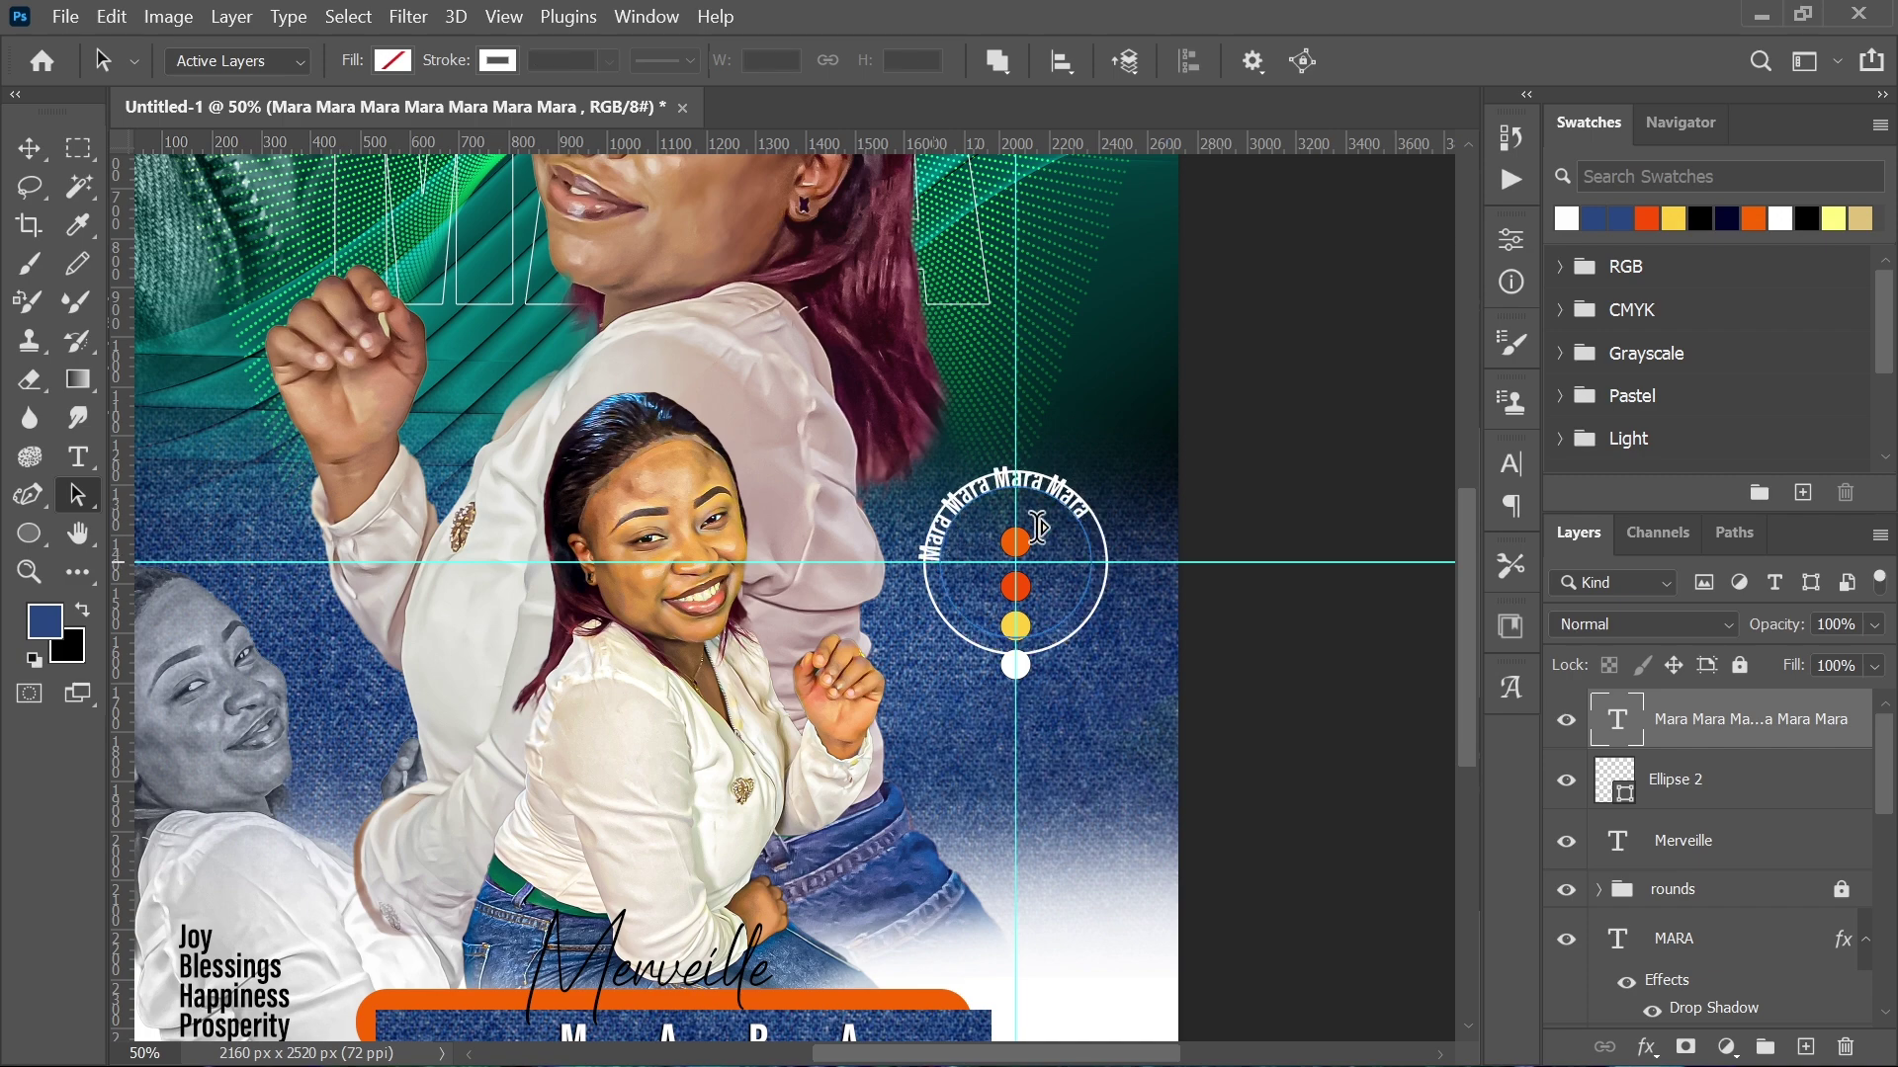
{"action": "left_click_drag", "start_coordinate": [1085, 527], "coordinate": [1021, 652]}
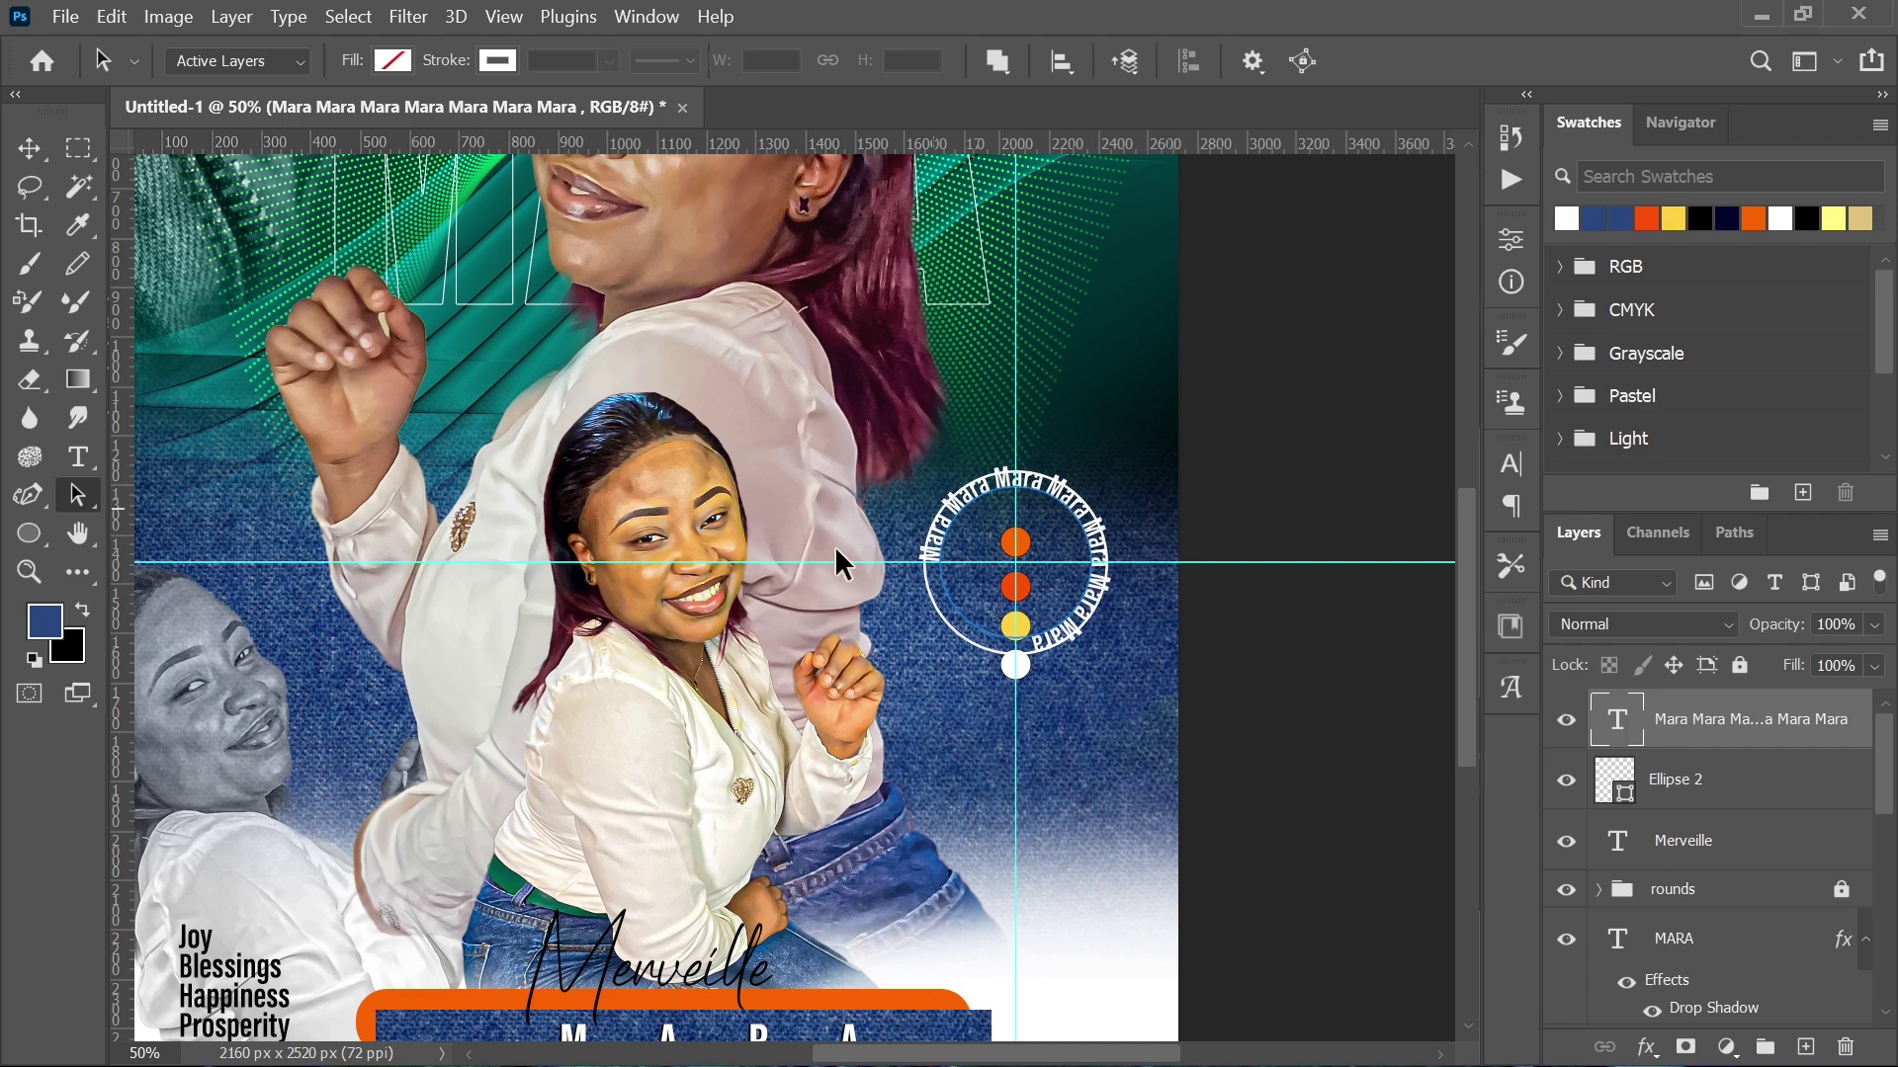
{"action": "left_click", "coordinate": [995, 646]}
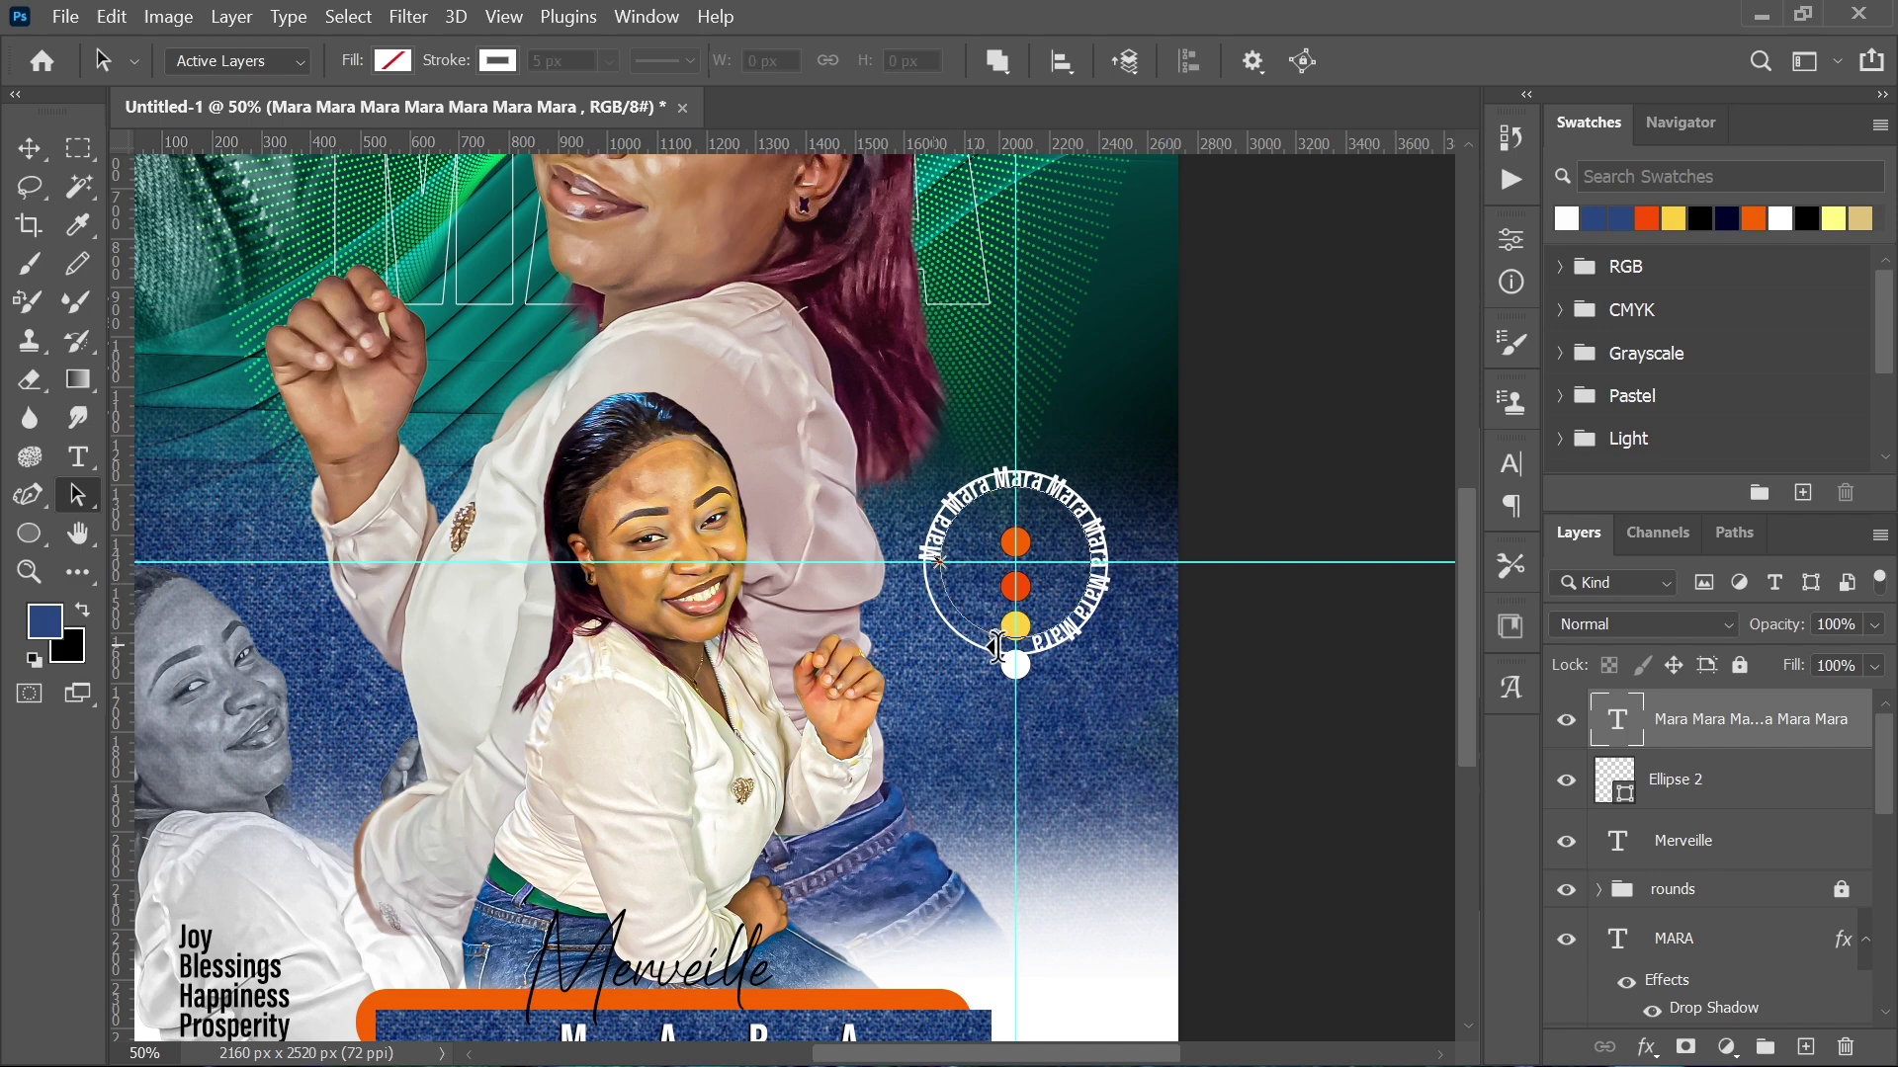
{"action": "mouse_move", "coordinate": [982, 645]}
{"action": "left_mouse_down"}
{"action": "mouse_move", "coordinate": [946, 581]}
{"action": "mouse_move", "coordinate": [973, 632]}
{"action": "left_mouse_up"}
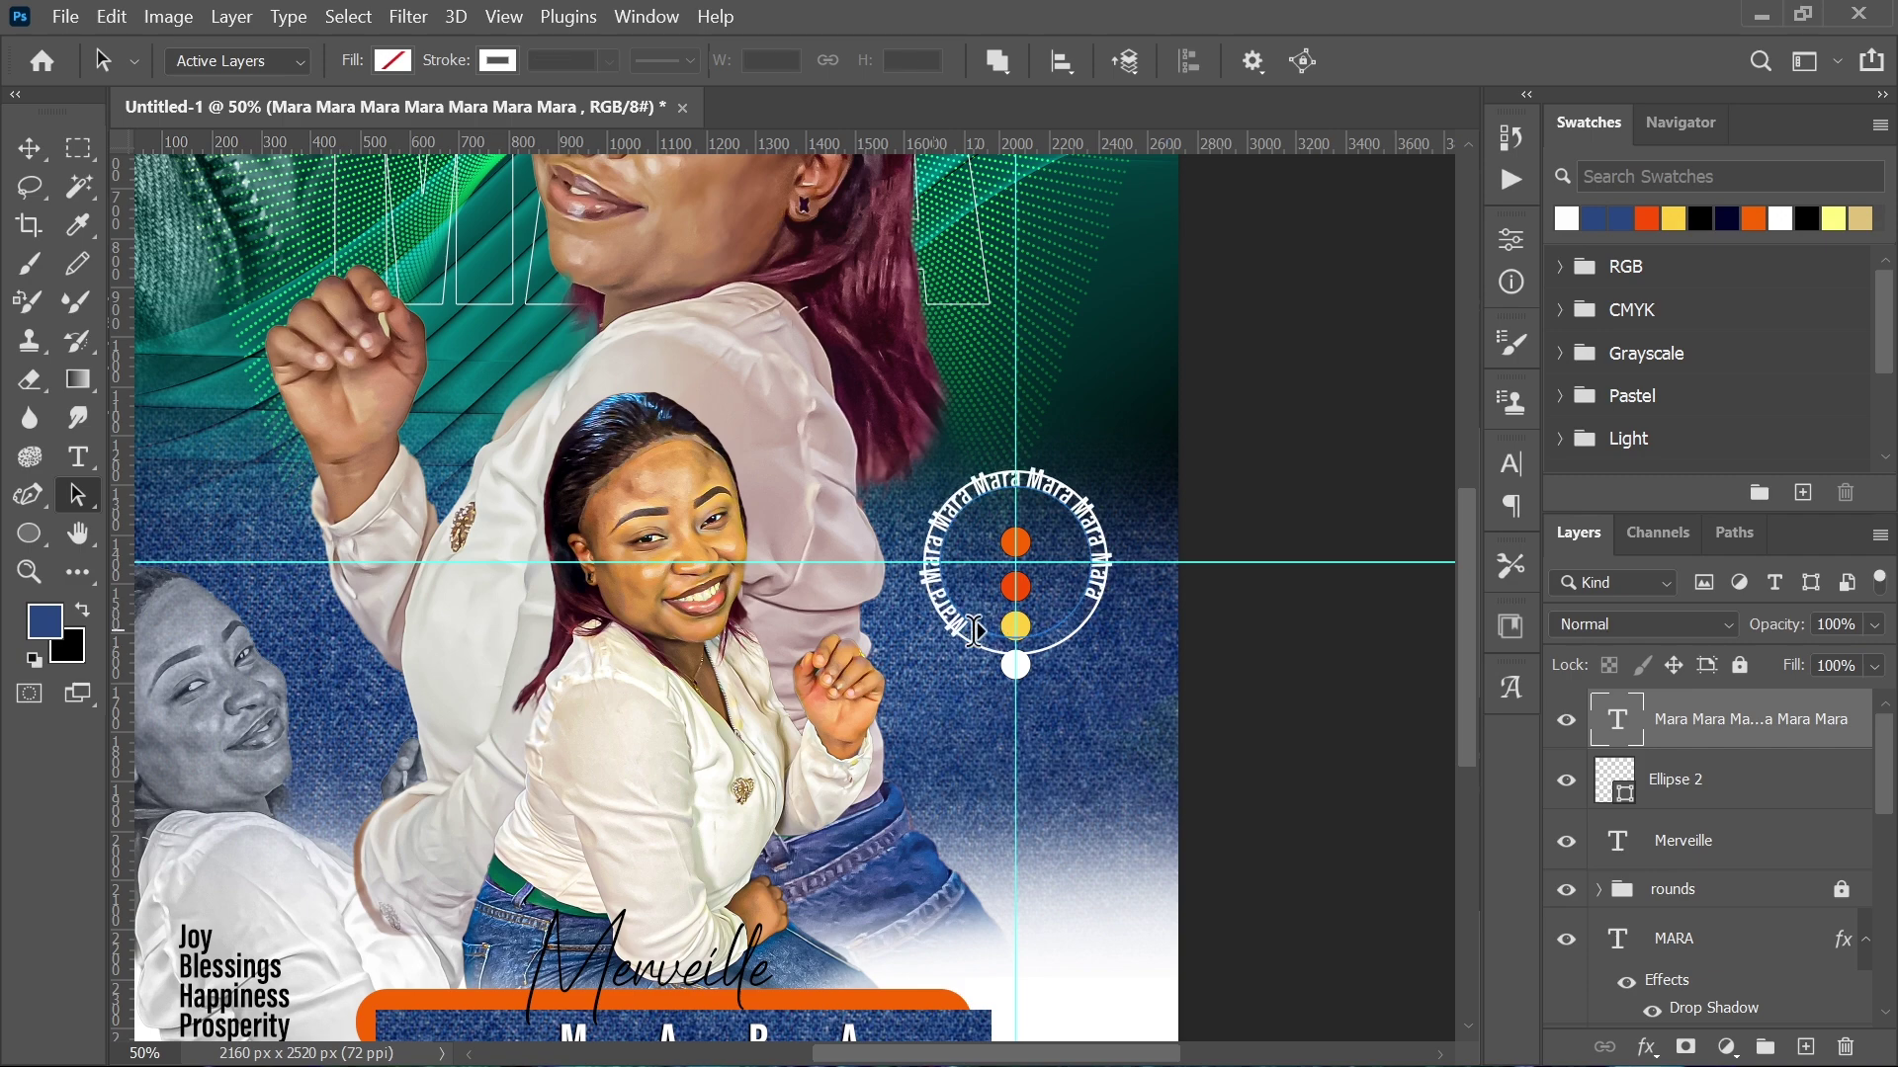
{"action": "left_click_drag", "start_coordinate": [974, 632], "coordinate": [948, 611]}
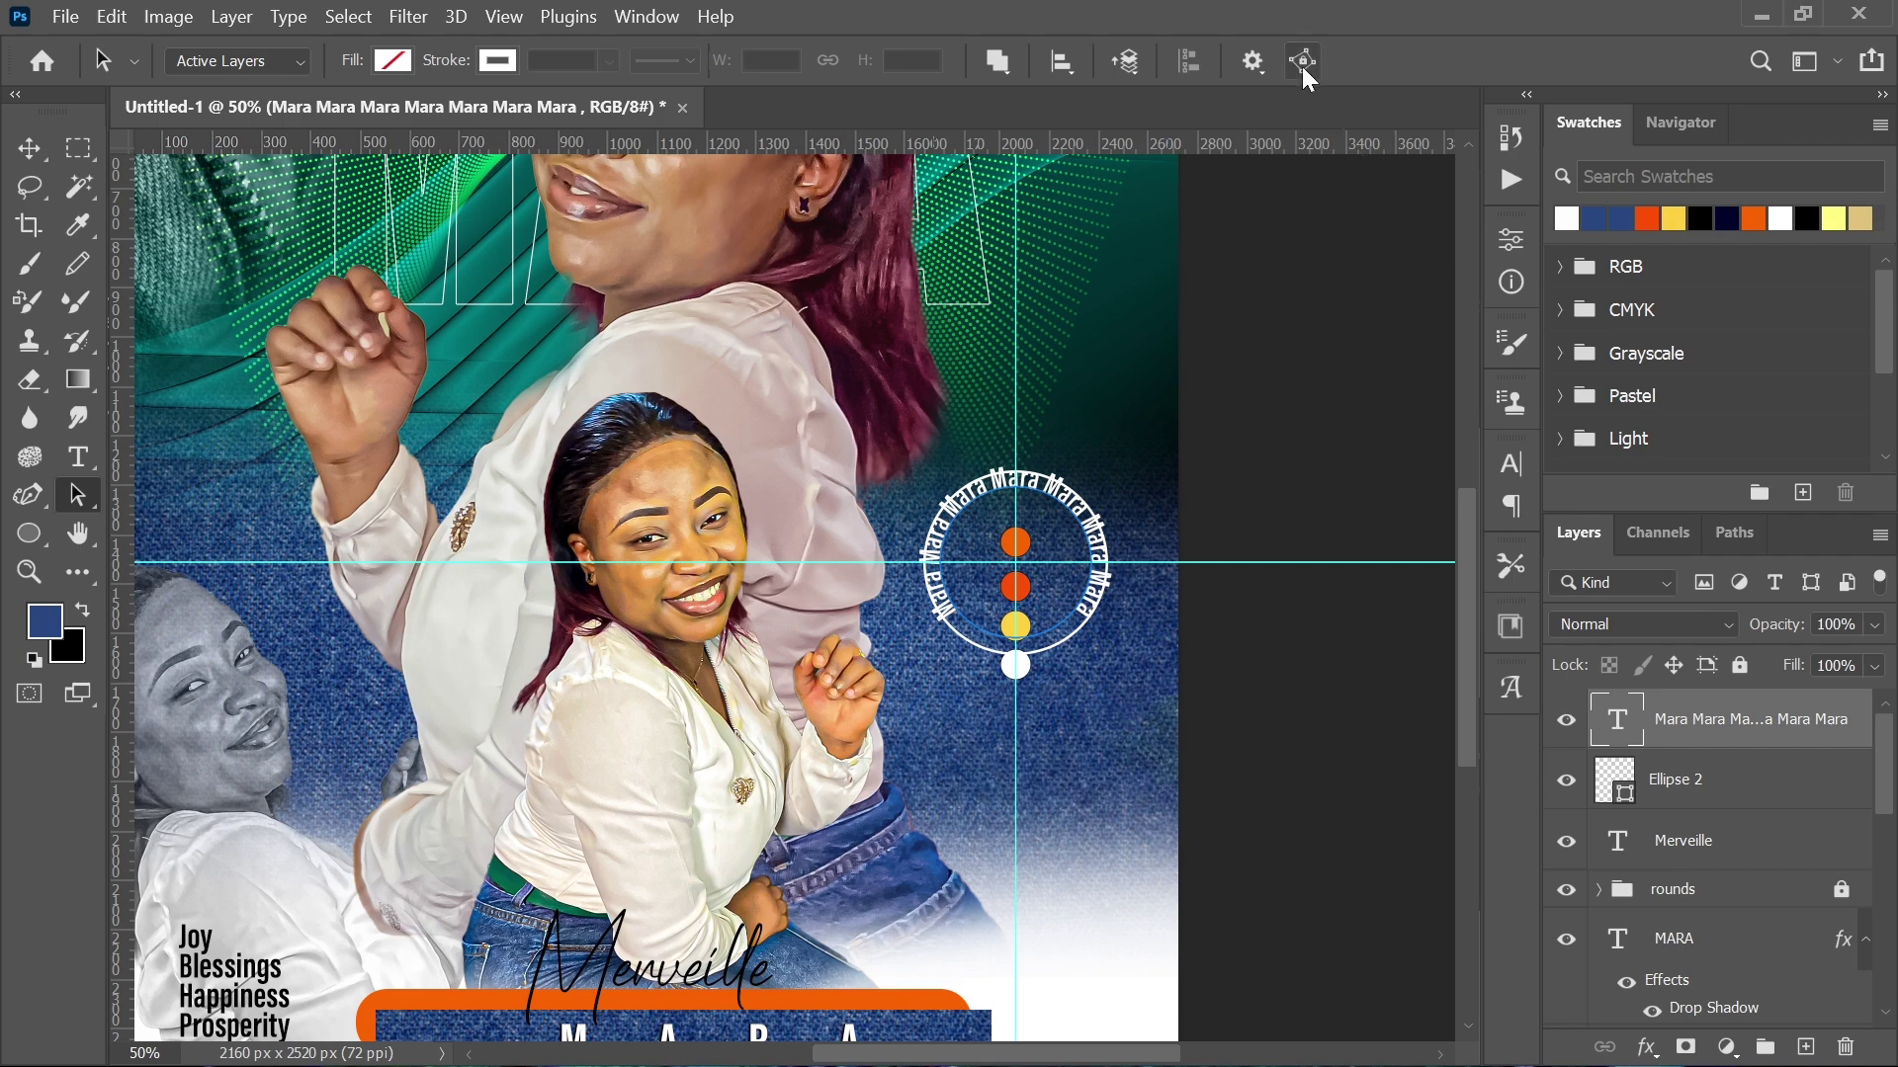
{"action": "left_click", "coordinate": [29, 148]}
Step: Free-transform the Ellipse 2 ring to about 102% of its size
{"action": "left_click", "coordinate": [1087, 671]}
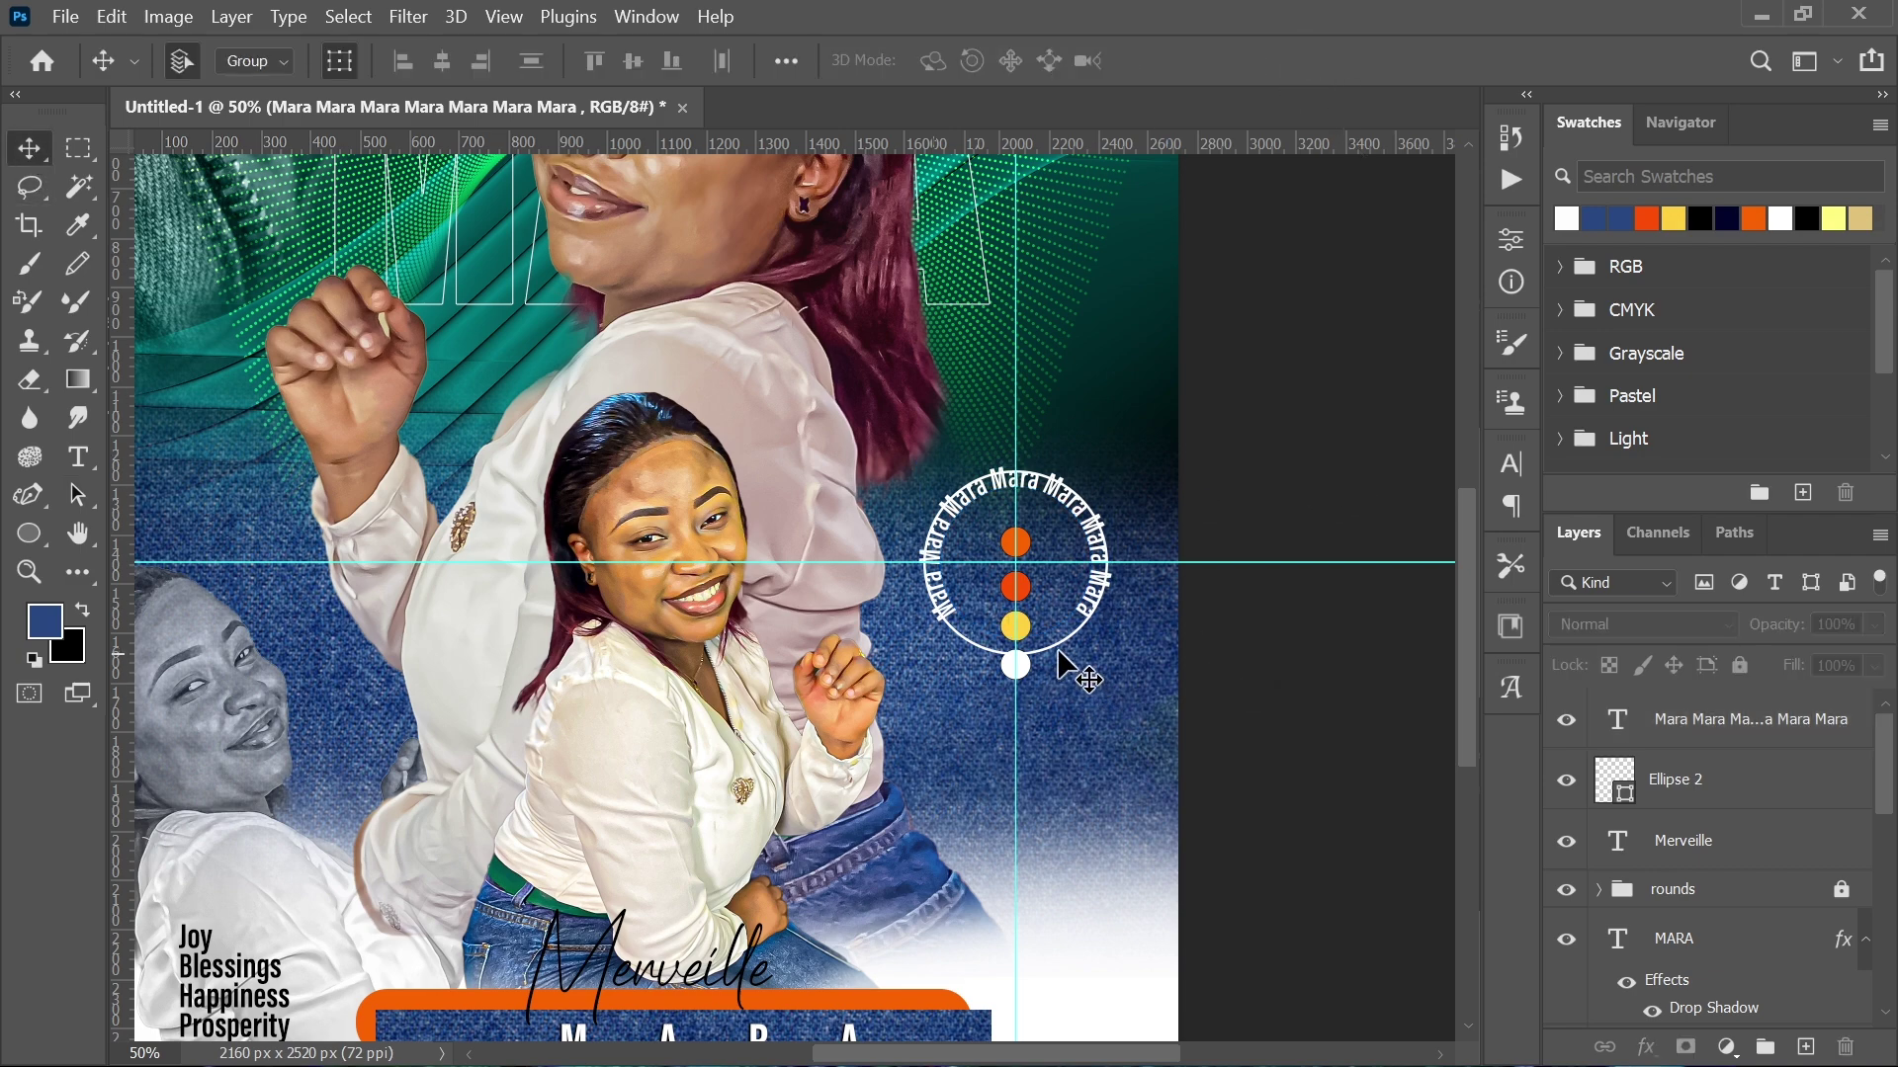
{"action": "left_click", "coordinate": [1772, 788]}
{"action": "key", "text": "ctrl+t"}
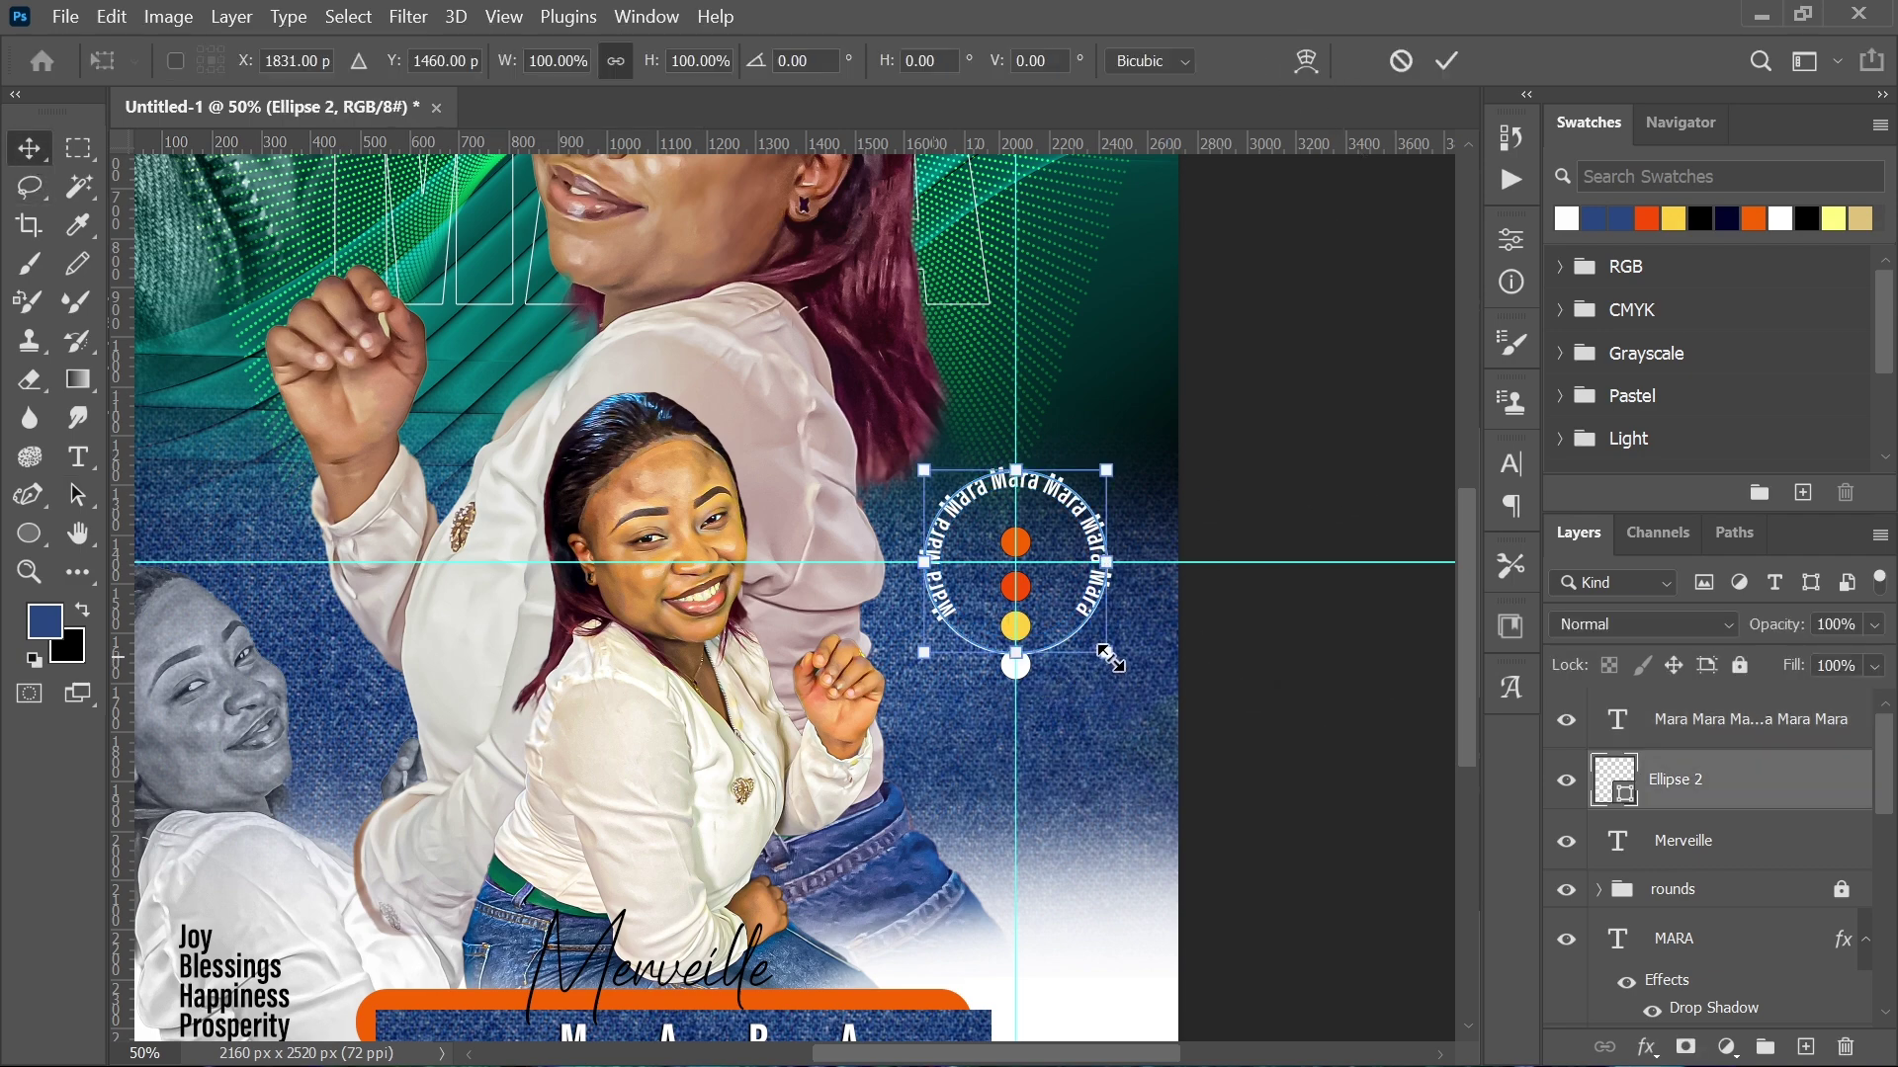
{"action": "left_click_drag", "start_coordinate": [1109, 655], "coordinate": [1107, 649]}
{"action": "left_click", "coordinate": [1460, 61]}
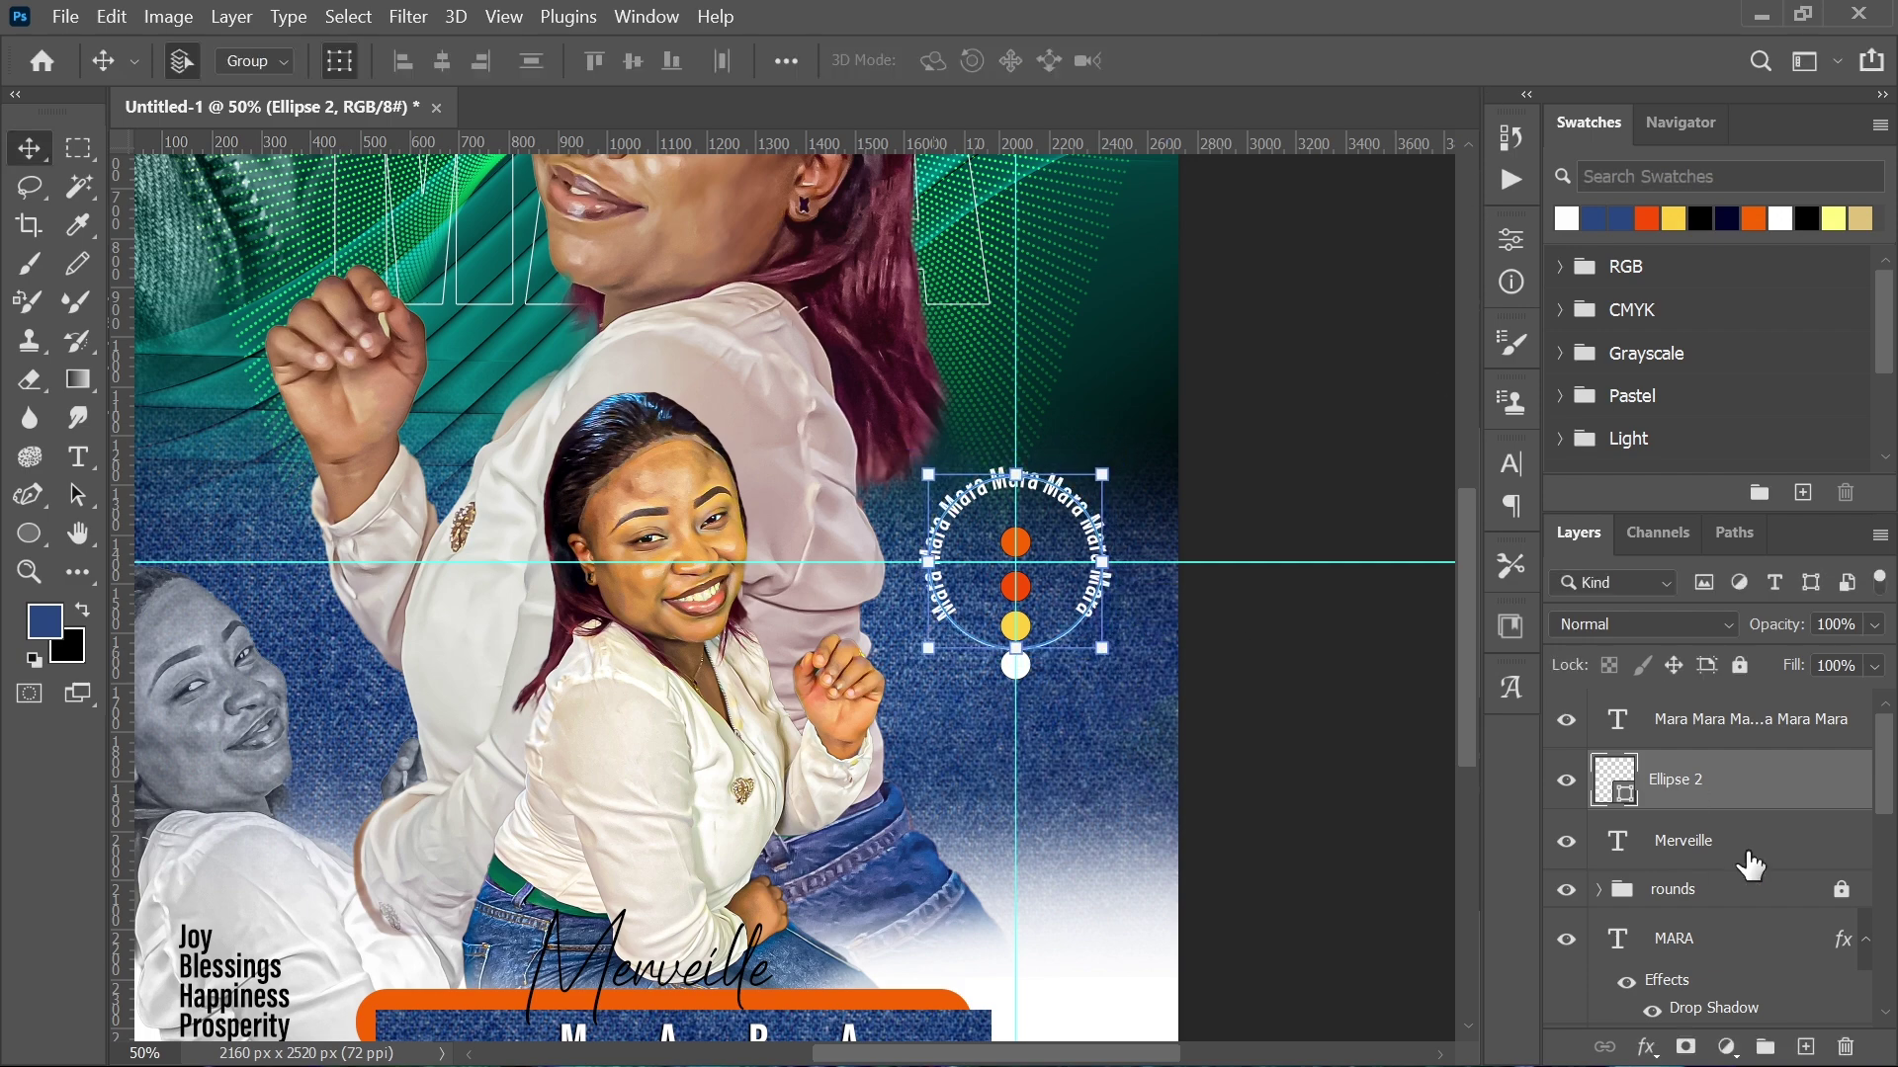
{"action": "right_click", "coordinate": [1800, 792]}
{"action": "left_click", "coordinate": [848, 538]}
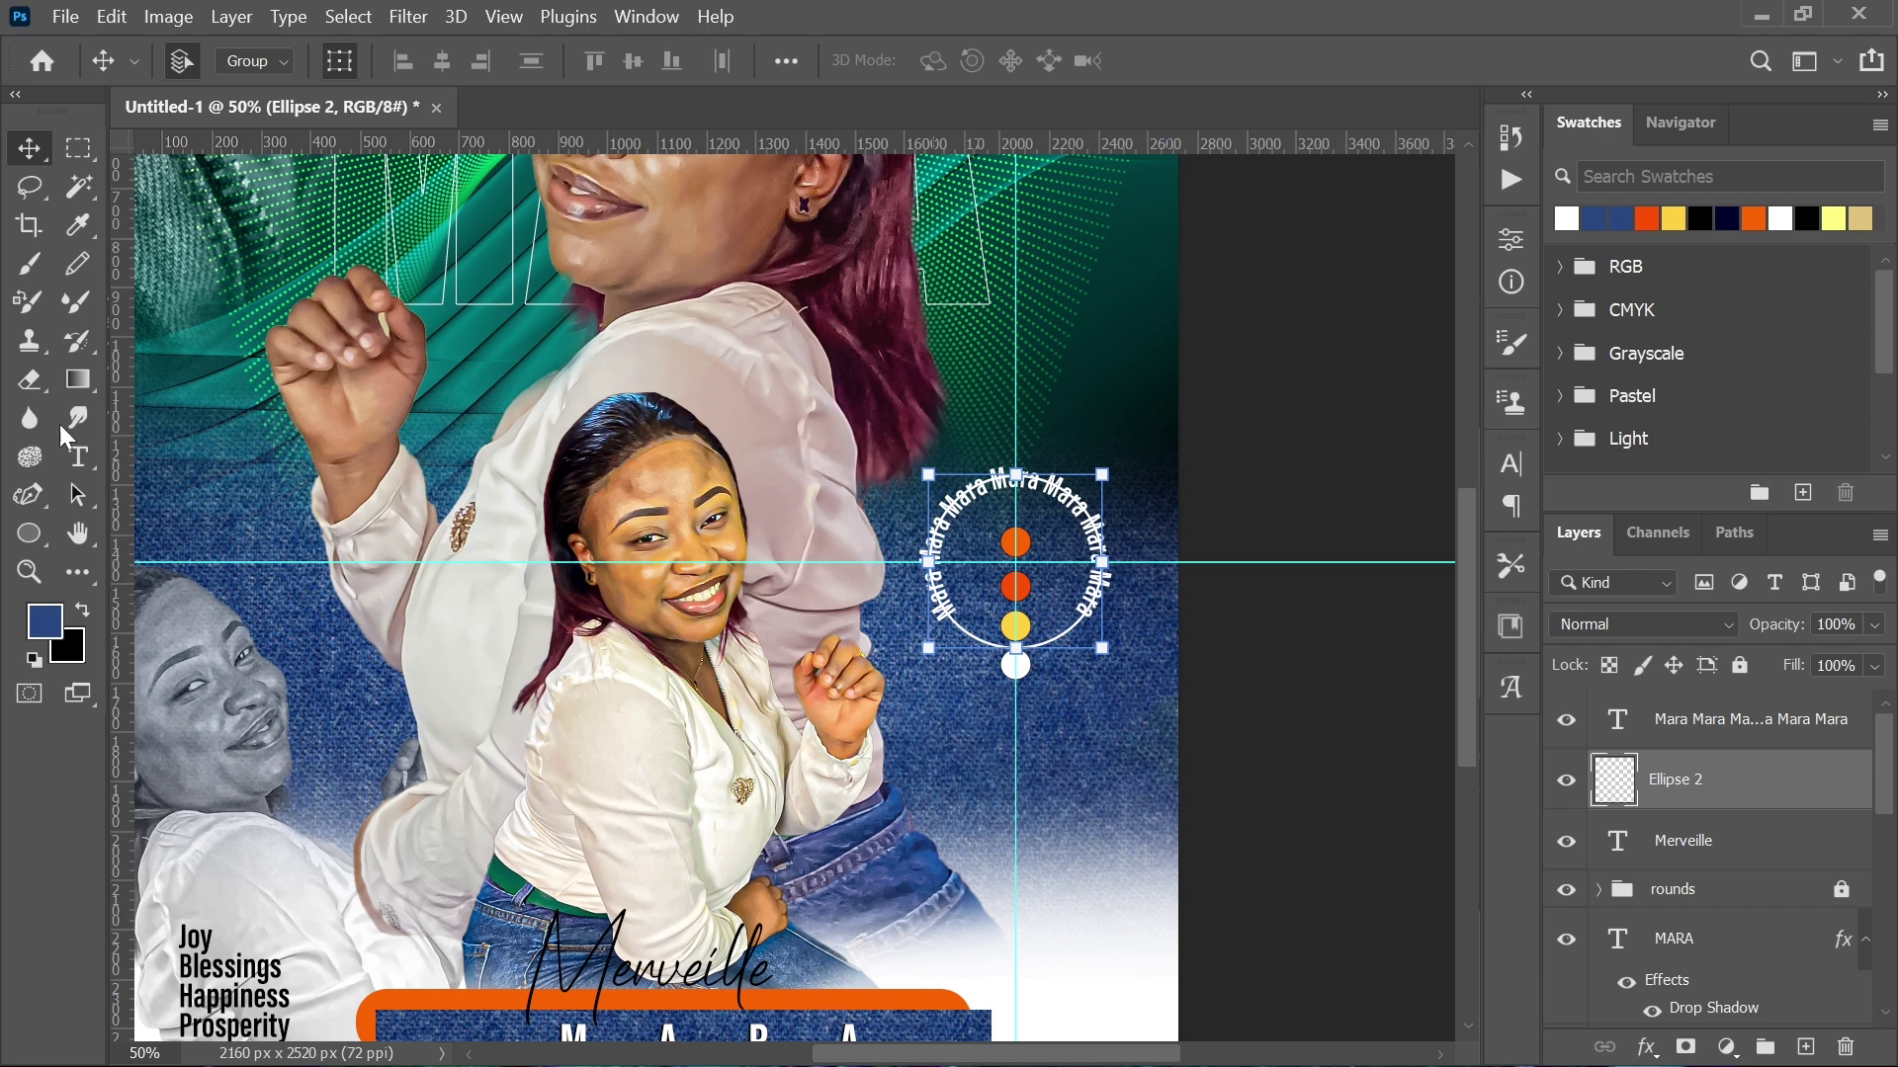
{"action": "left_click", "coordinate": [30, 380]}
Step: With a 124 px, 100% hardness eraser, erase the ring's upper arc behind the Mara text
{"action": "left_click", "coordinate": [215, 65]}
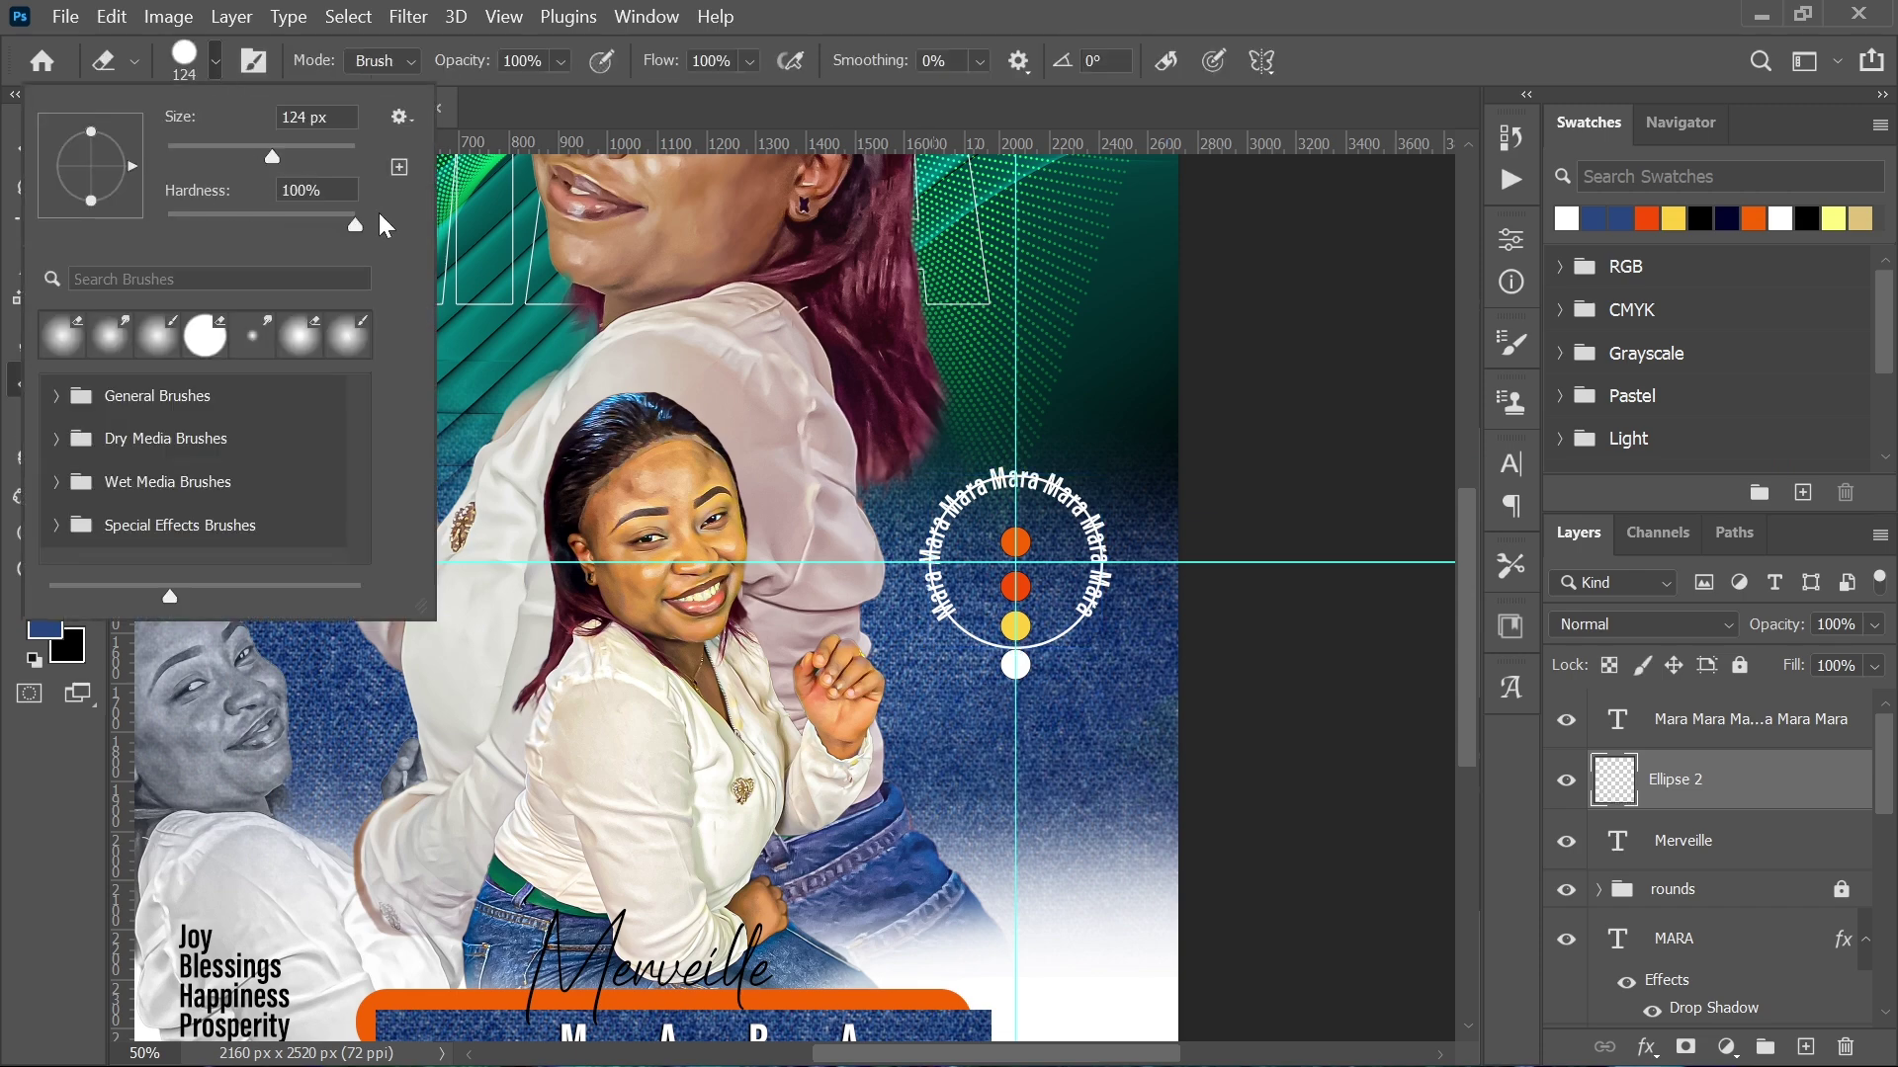
{"action": "left_click", "coordinate": [933, 598]}
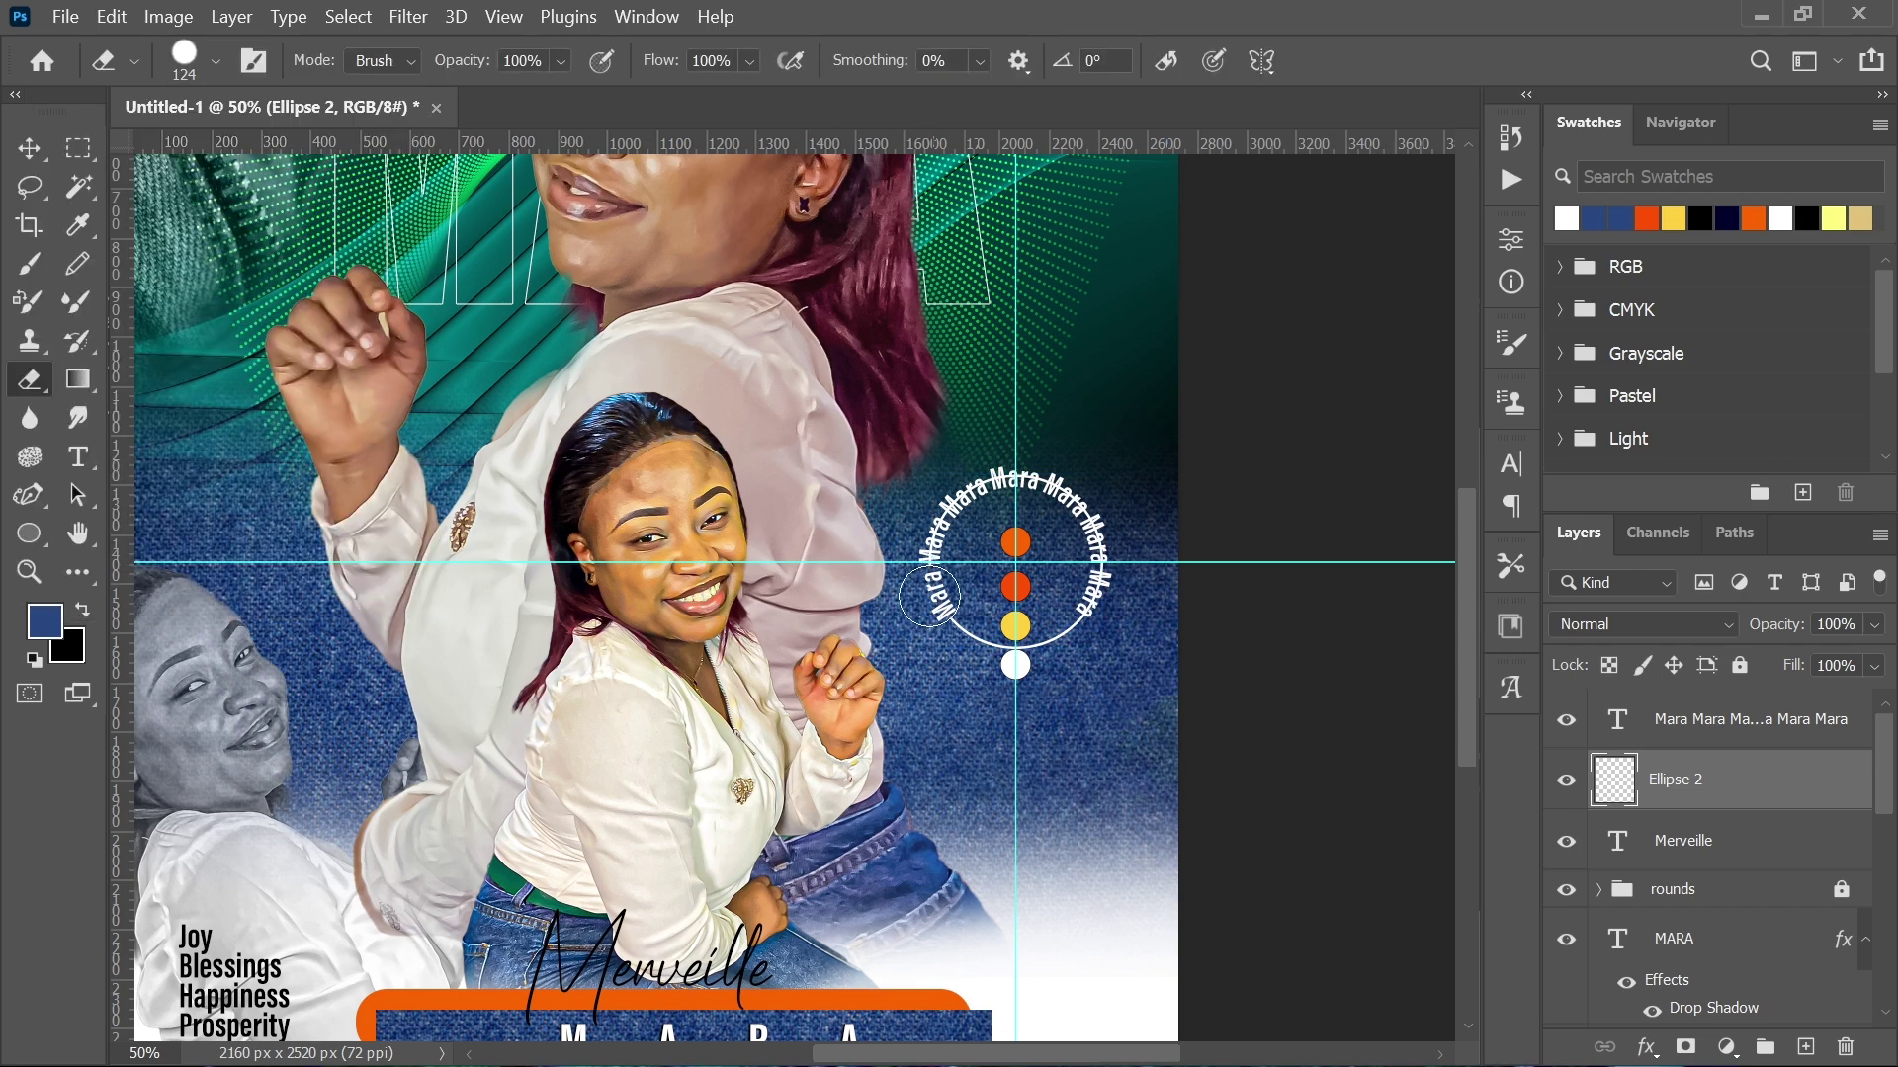
{"action": "left_click_drag", "start_coordinate": [1088, 510], "coordinate": [1092, 589]}
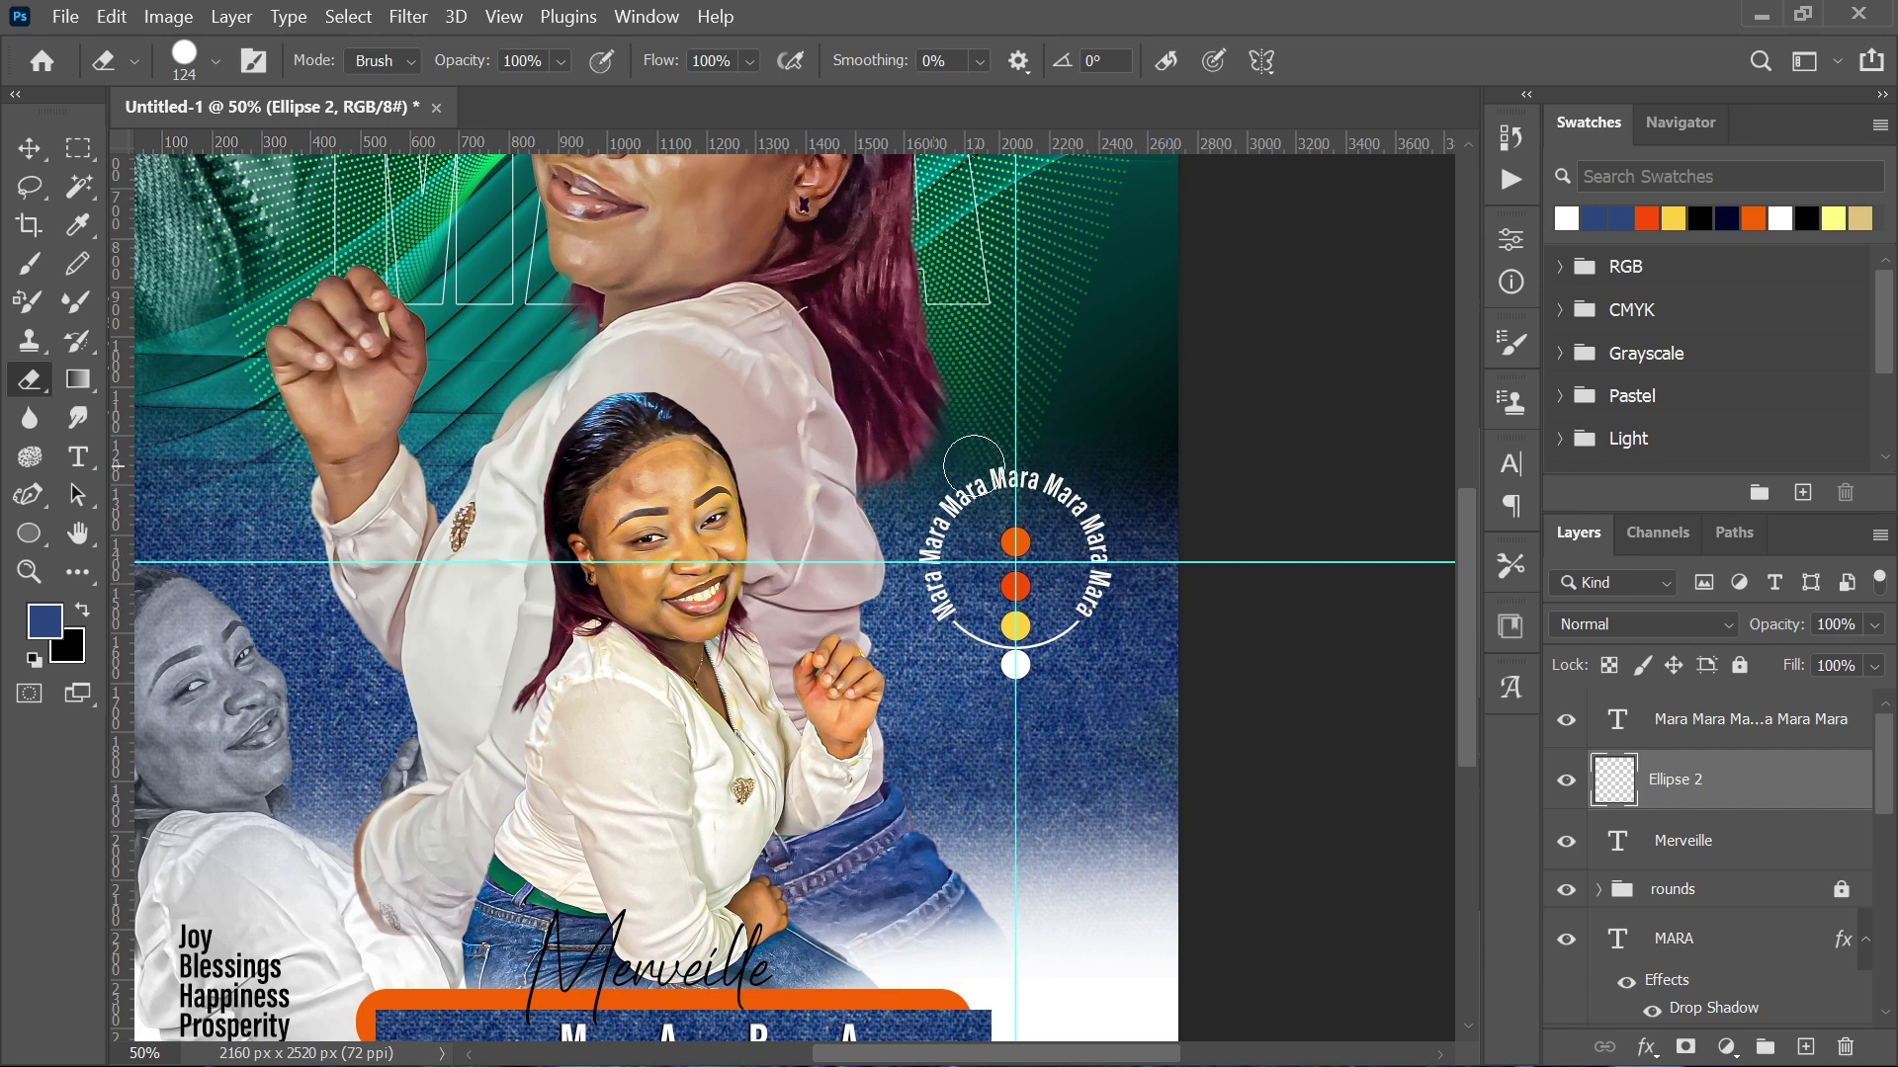
{"action": "left_click", "coordinate": [44, 150]}
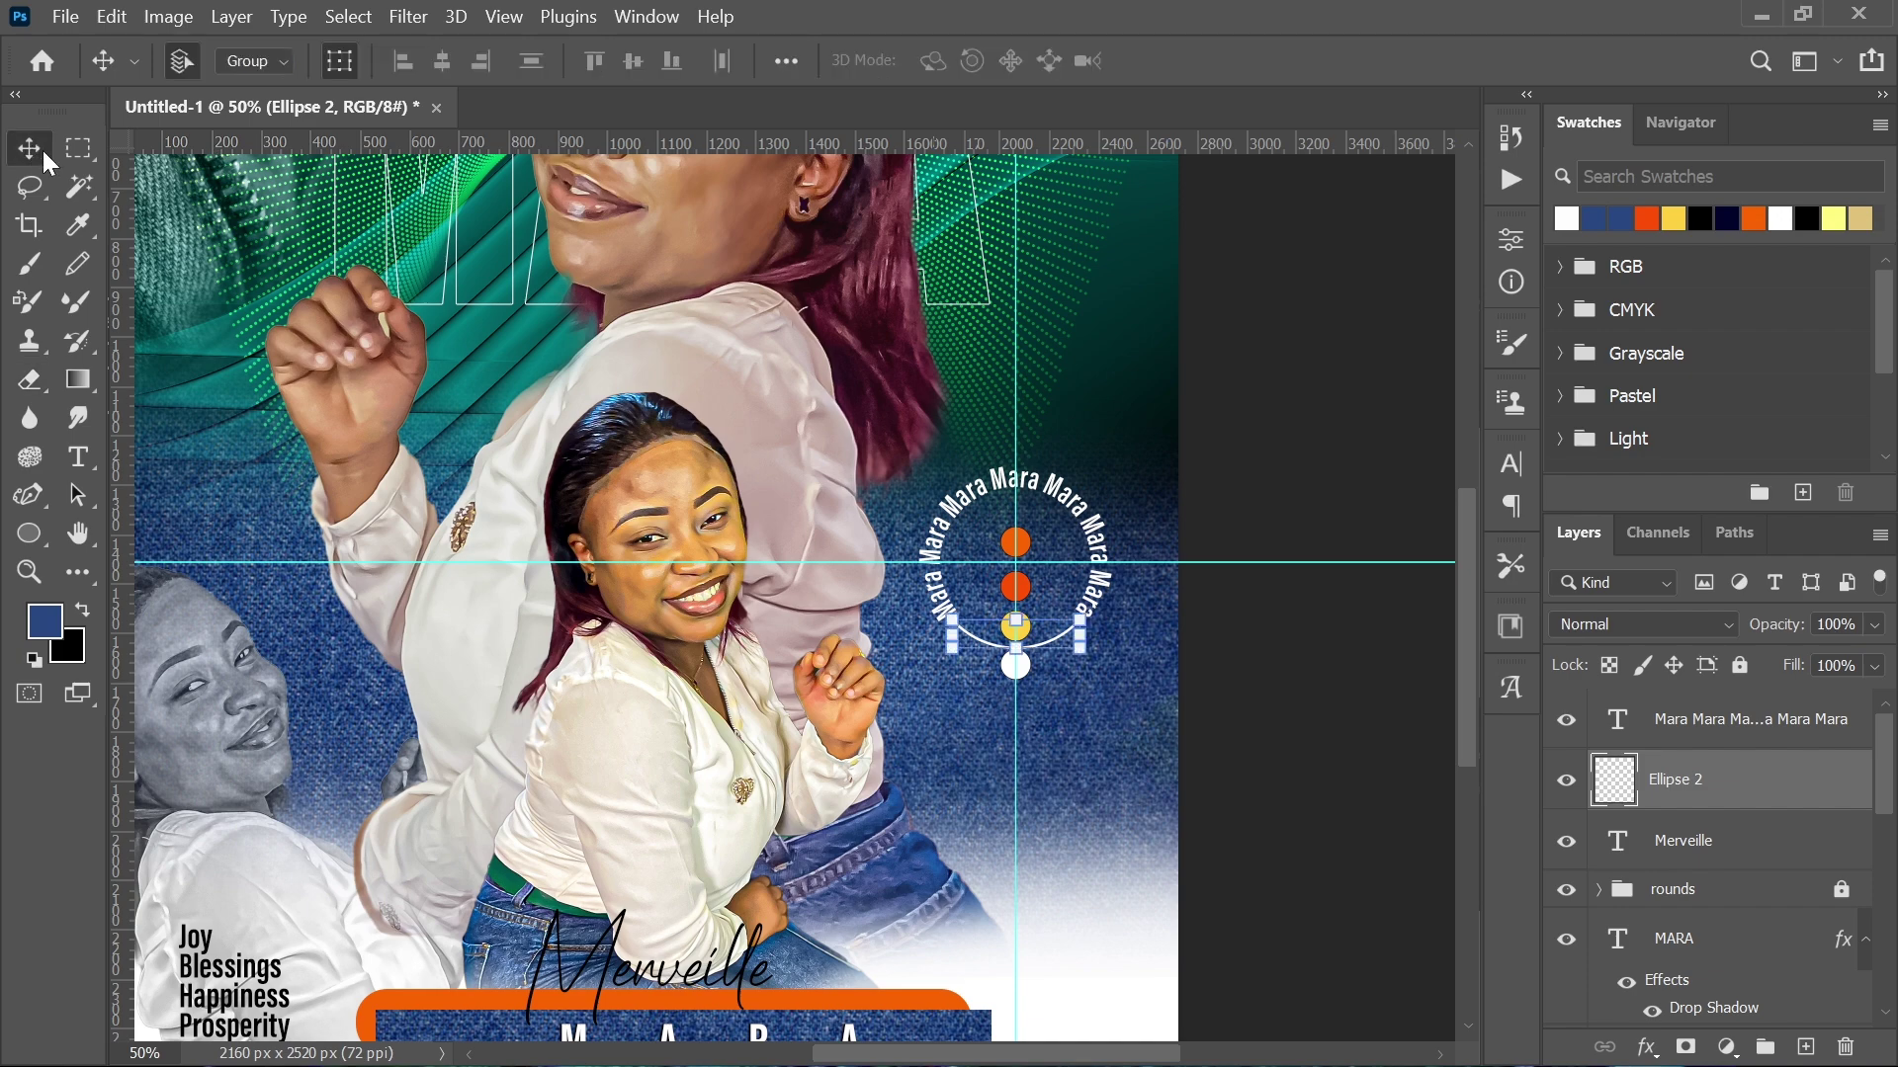
{"action": "key", "text": "z"}
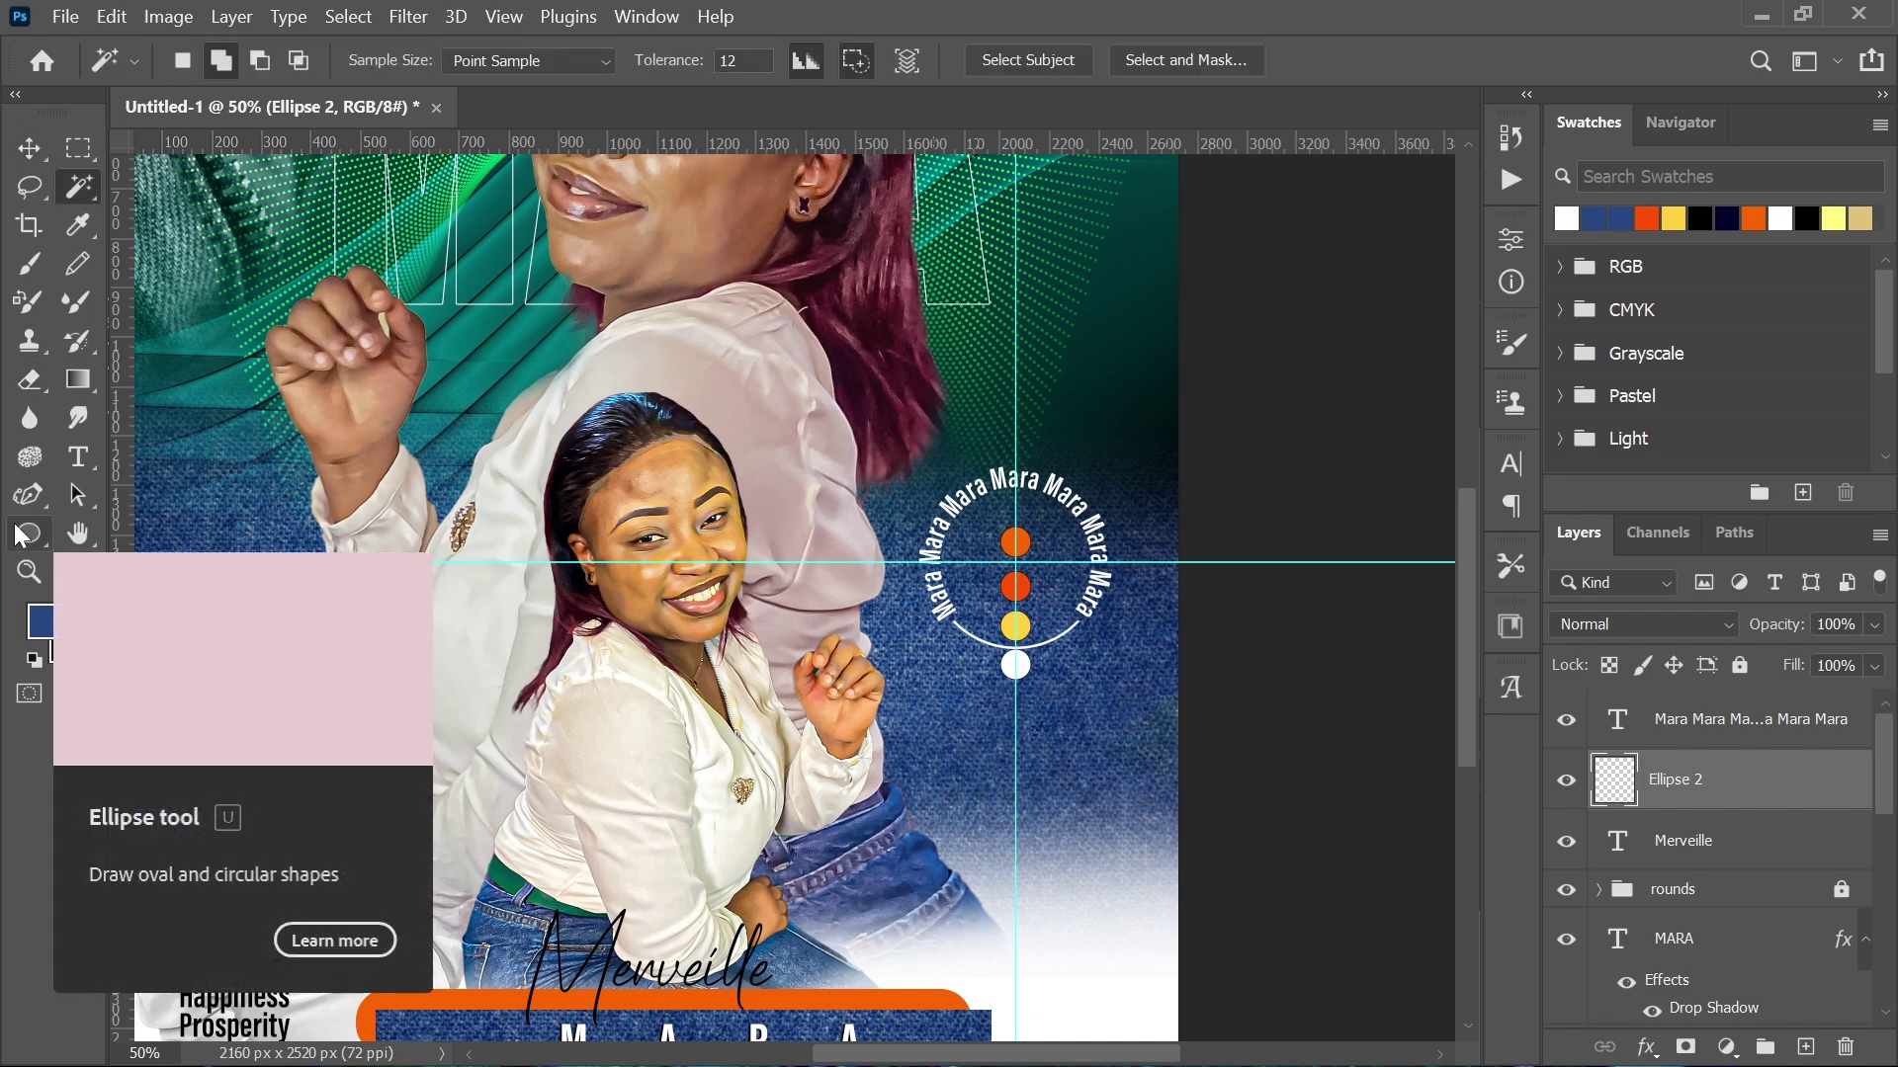
{"action": "left_click", "coordinate": [773, 656]}
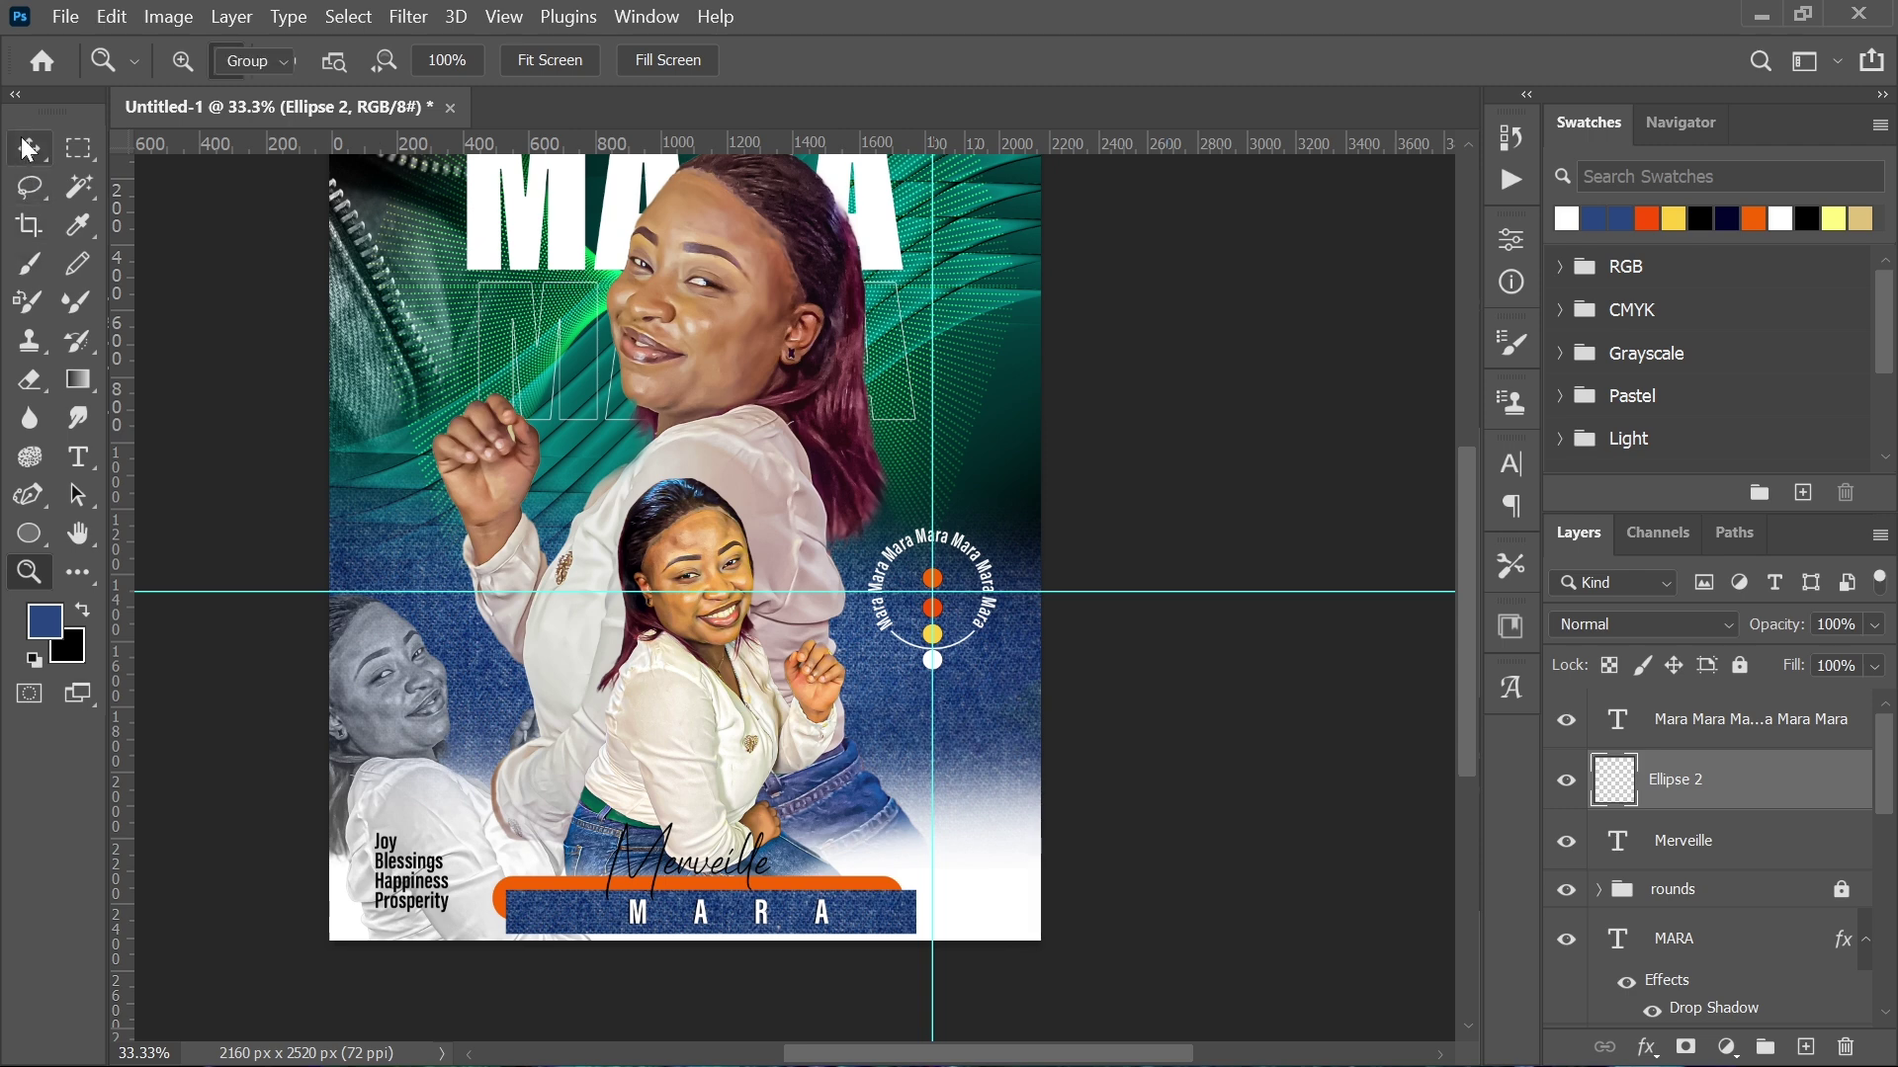
{"action": "key", "text": "v"}
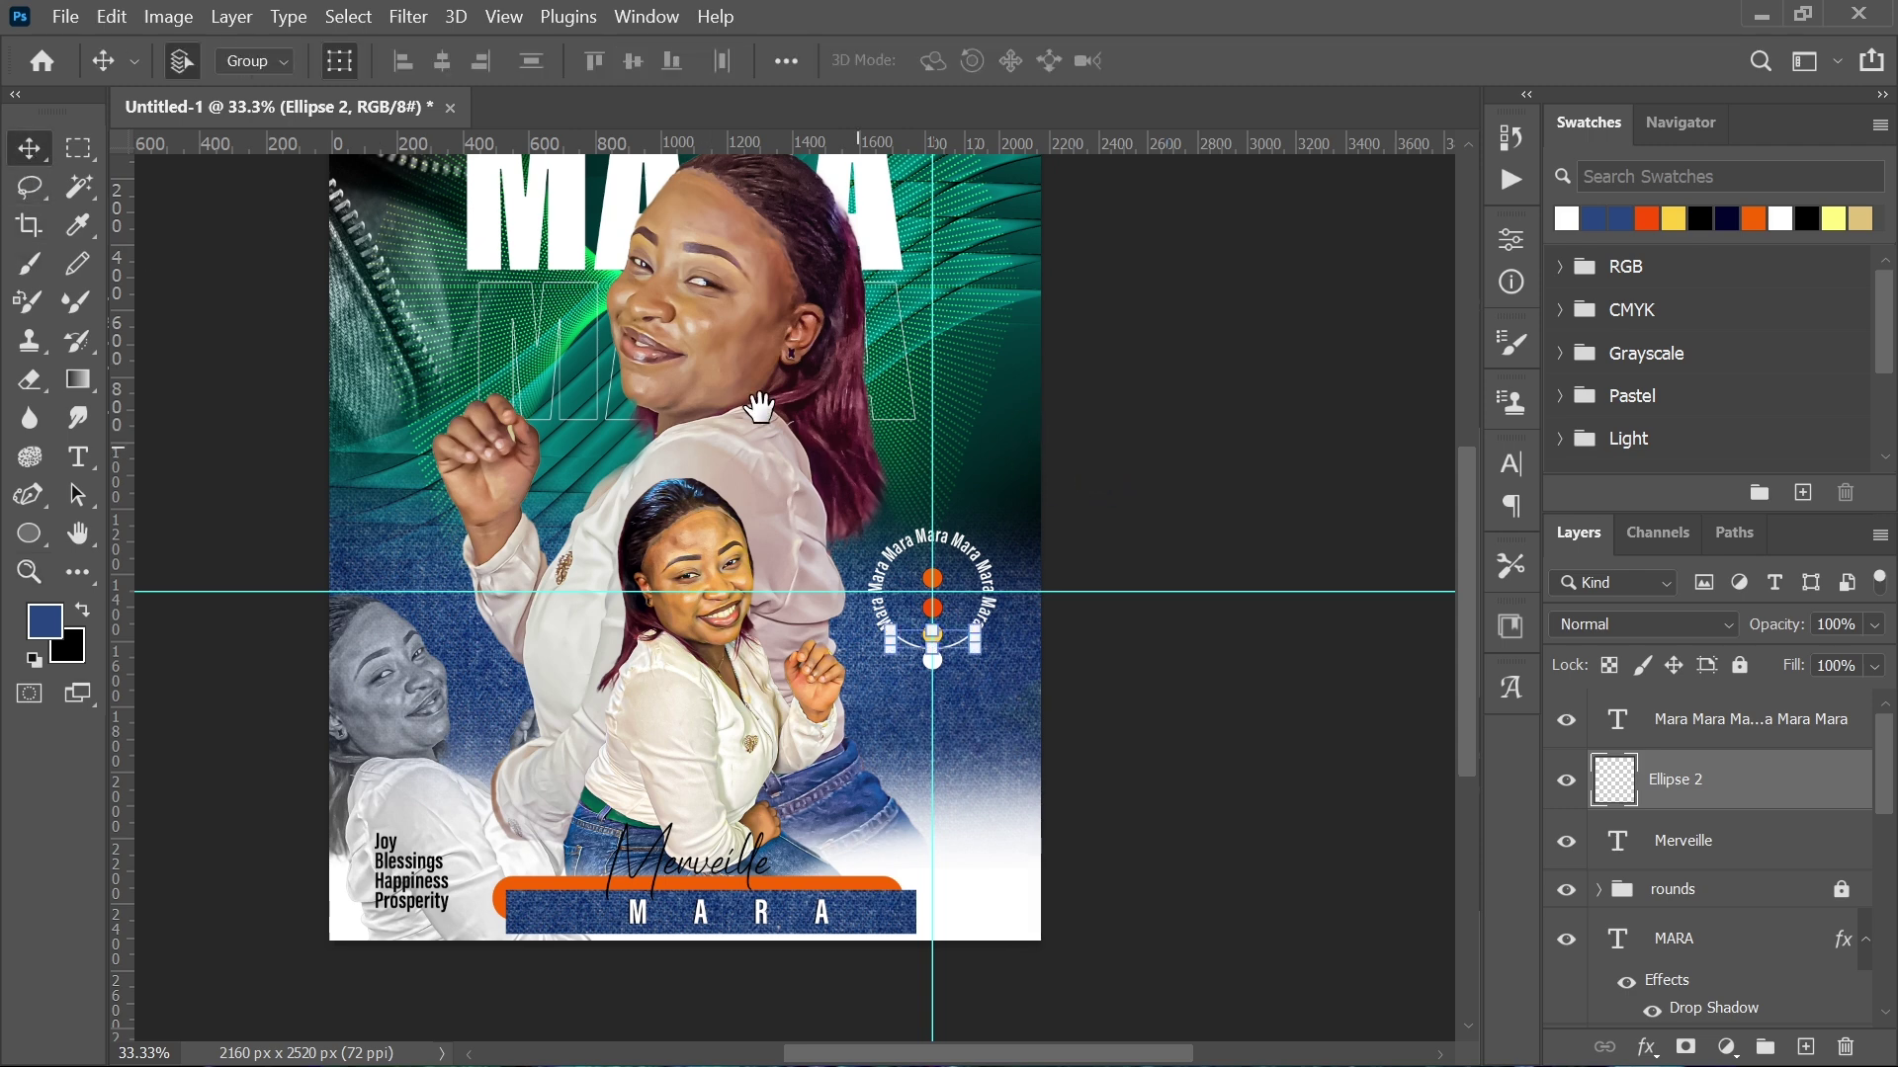
{"action": "left_click_drag", "start_coordinate": [747, 389], "coordinate": [842, 466]}
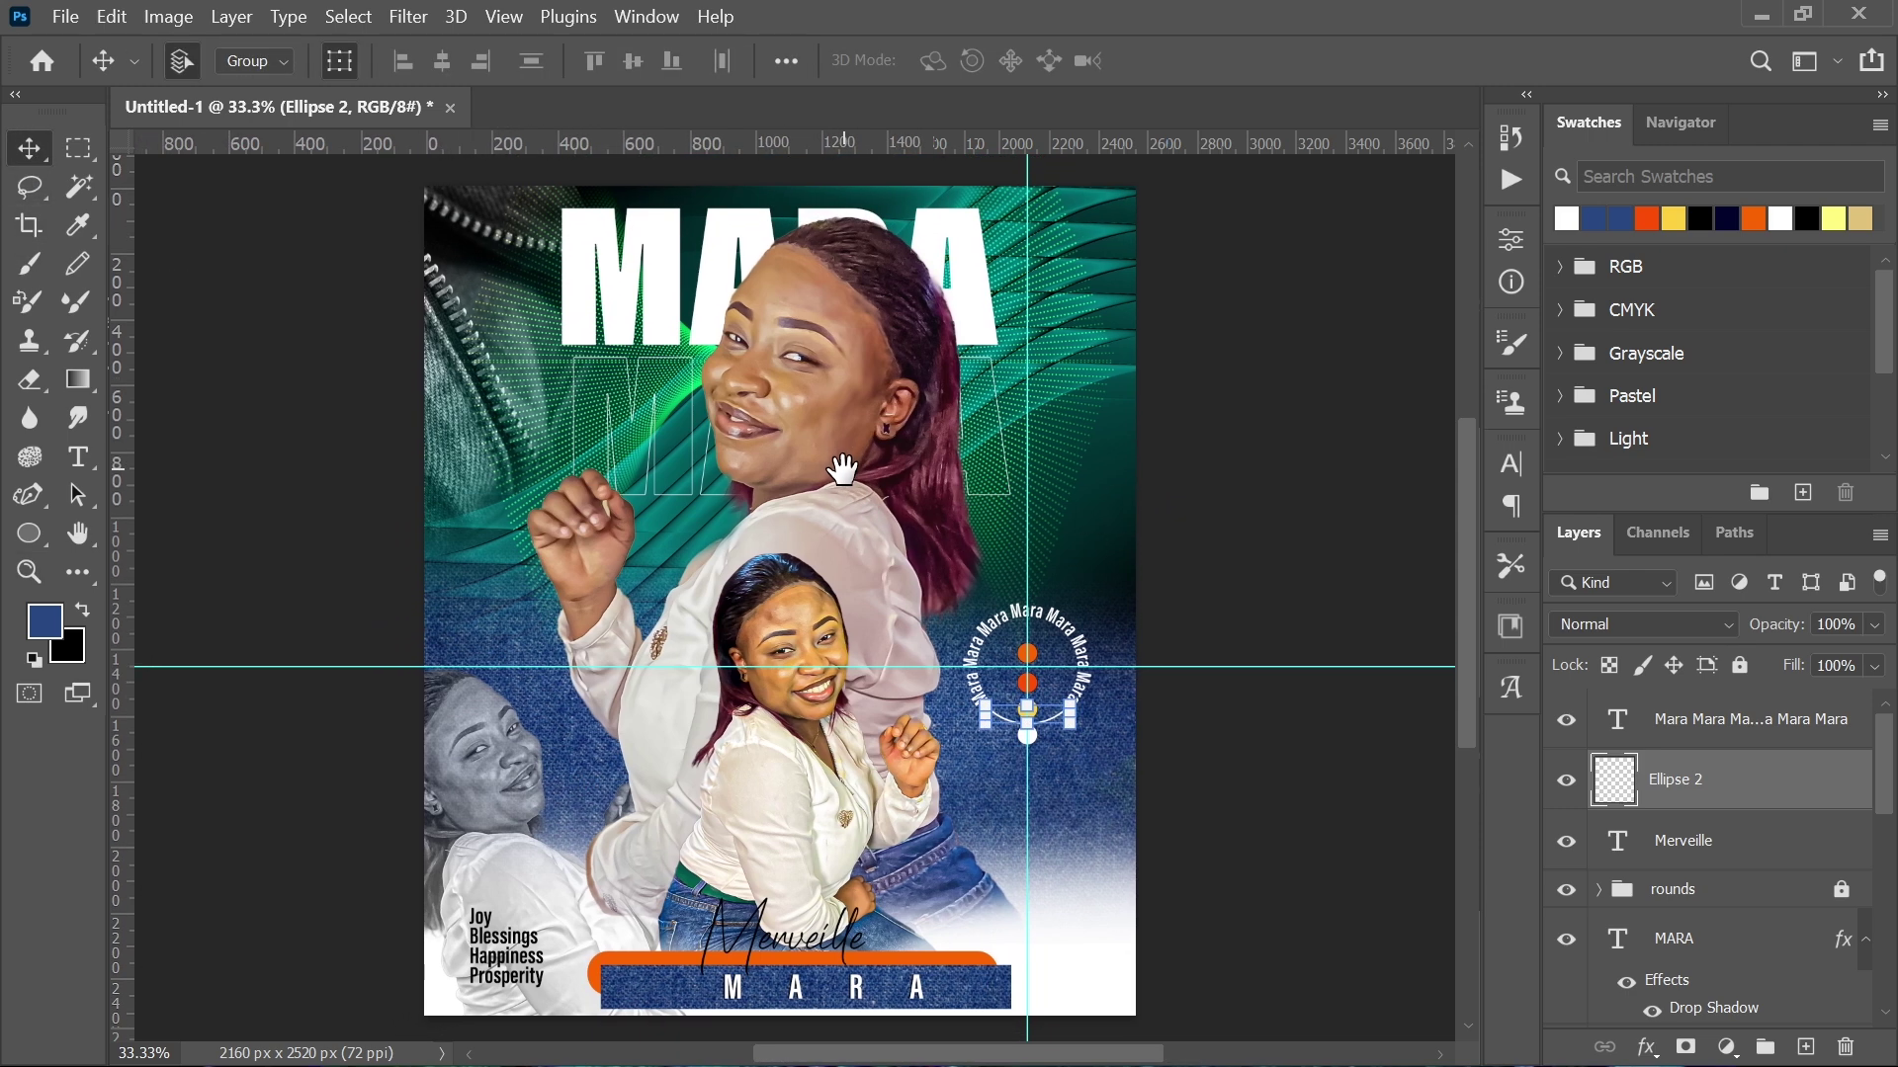
{"action": "left_click", "coordinate": [1268, 485]}
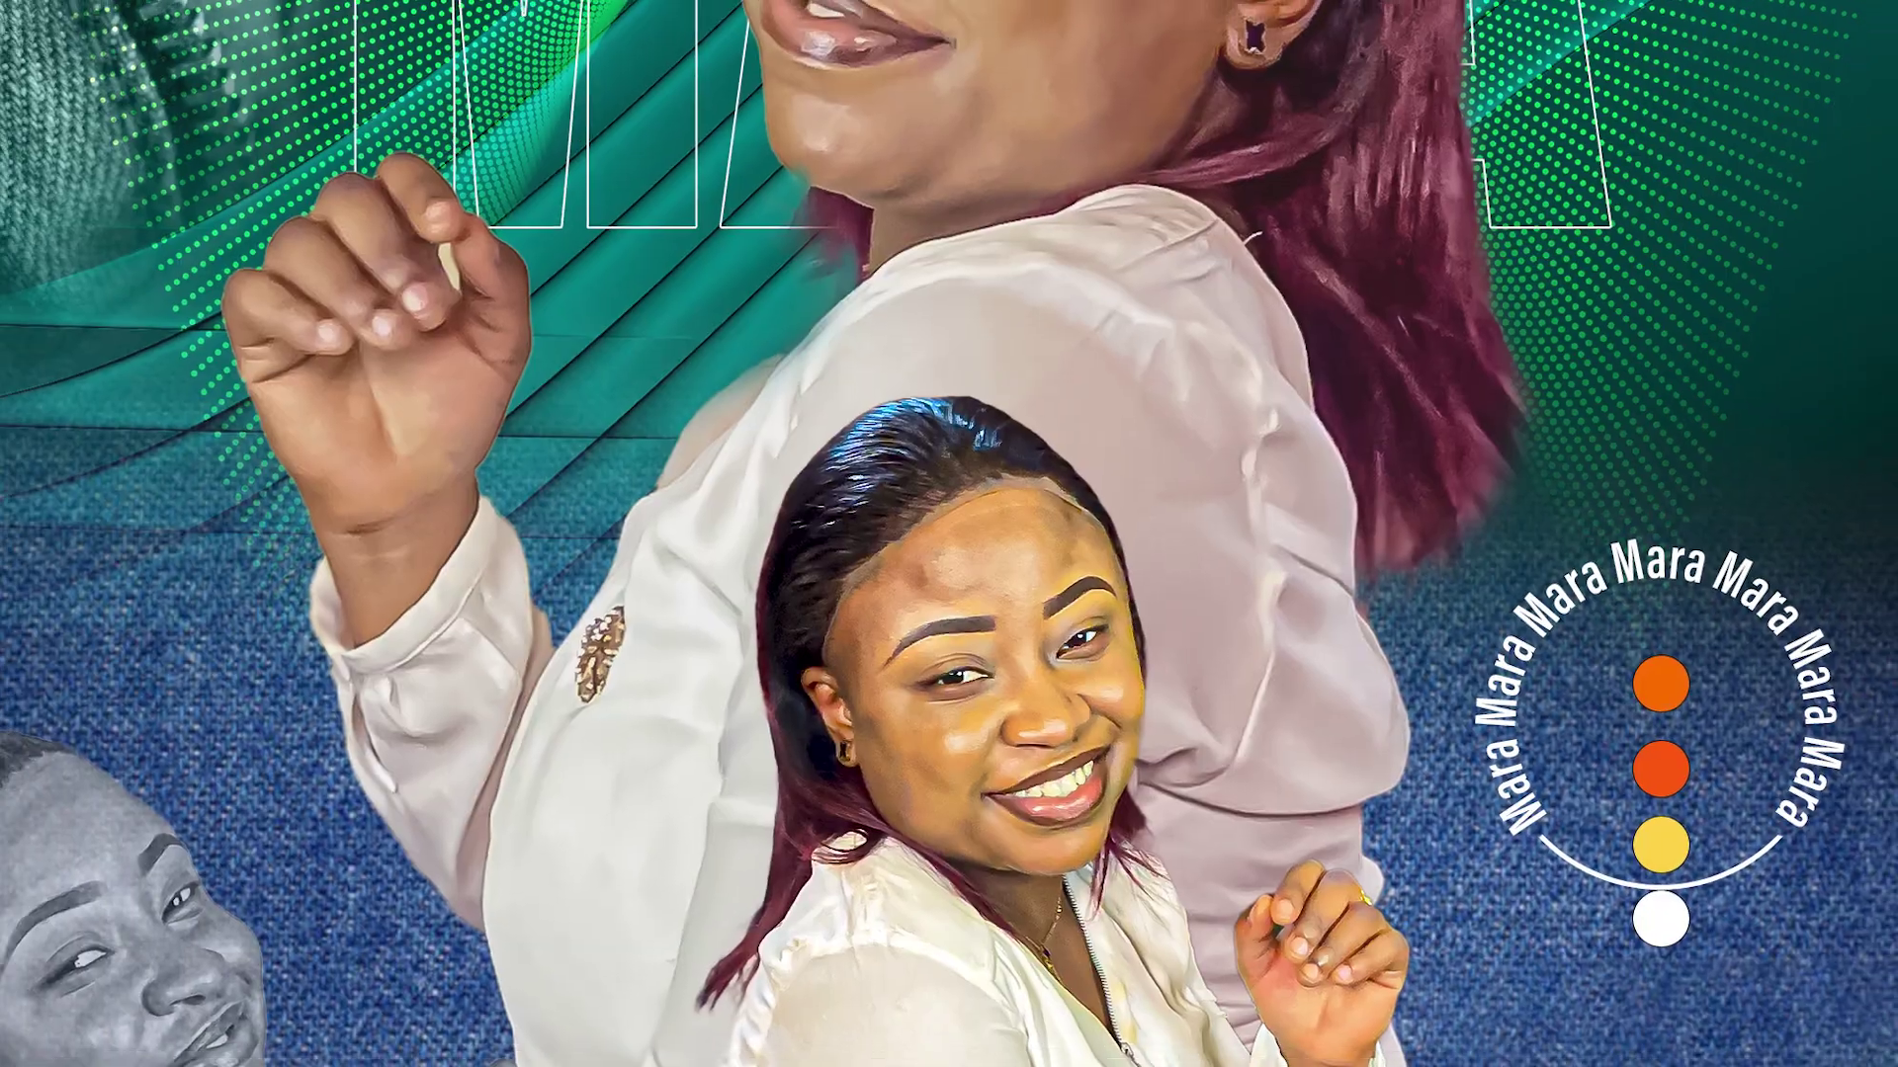